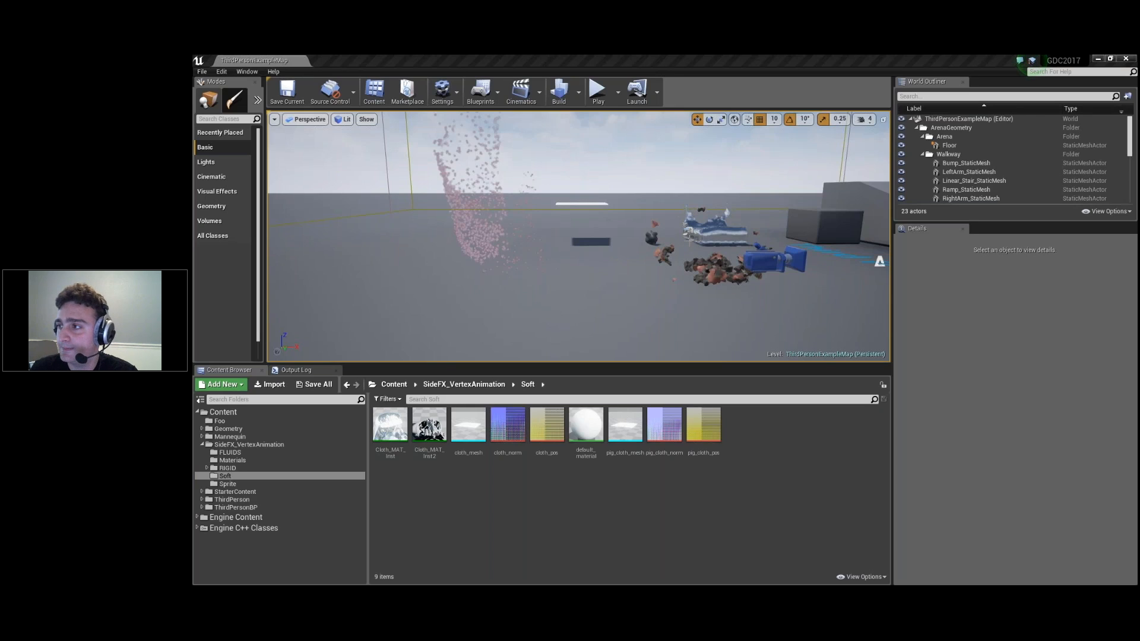
- Survey the vertex-animated sprite, cloth, smoke, fluid and rigid-body examples in the third-person level
{"action": "mouse_move", "coordinate": [578, 236]}
{"action": "right_mouse_down"}
{"action": "mouse_move", "coordinate": [558, 302]}
{"action": "mouse_move", "coordinate": [579, 279]}
{"action": "mouse_move", "coordinate": [570, 243]}
{"action": "right_mouse_up"}
{"action": "key", "text": "s"}
{"action": "key", "text": "w"}
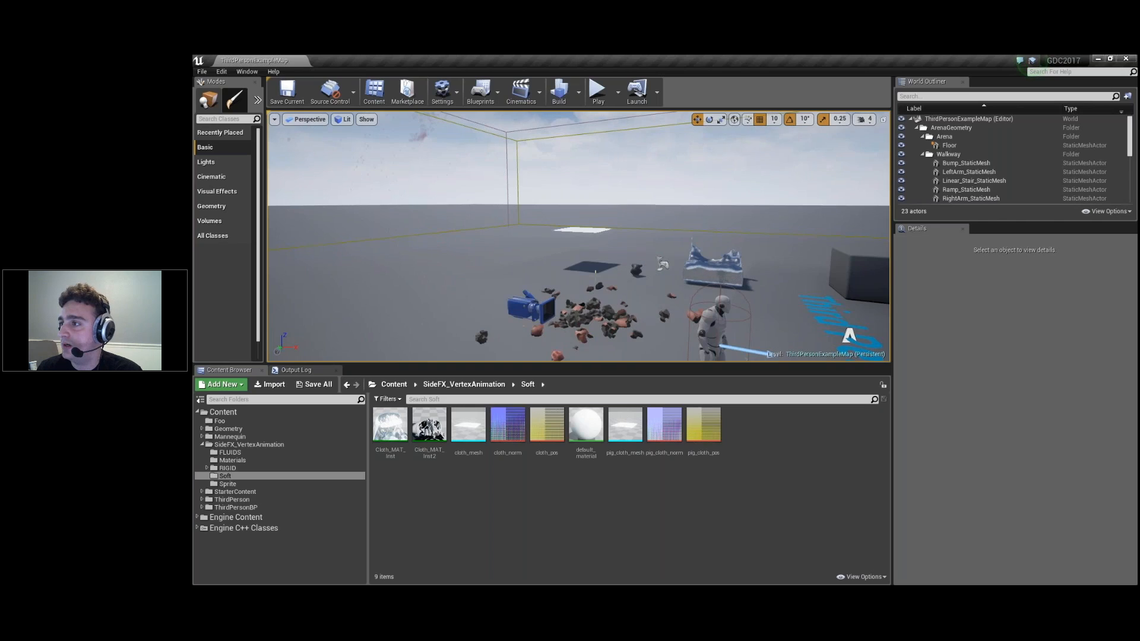
{"action": "right_click_drag", "start_coordinate": [650, 242], "coordinate": [670, 260]}
{"action": "key", "text": "a"}
{"action": "key", "text": "s"}
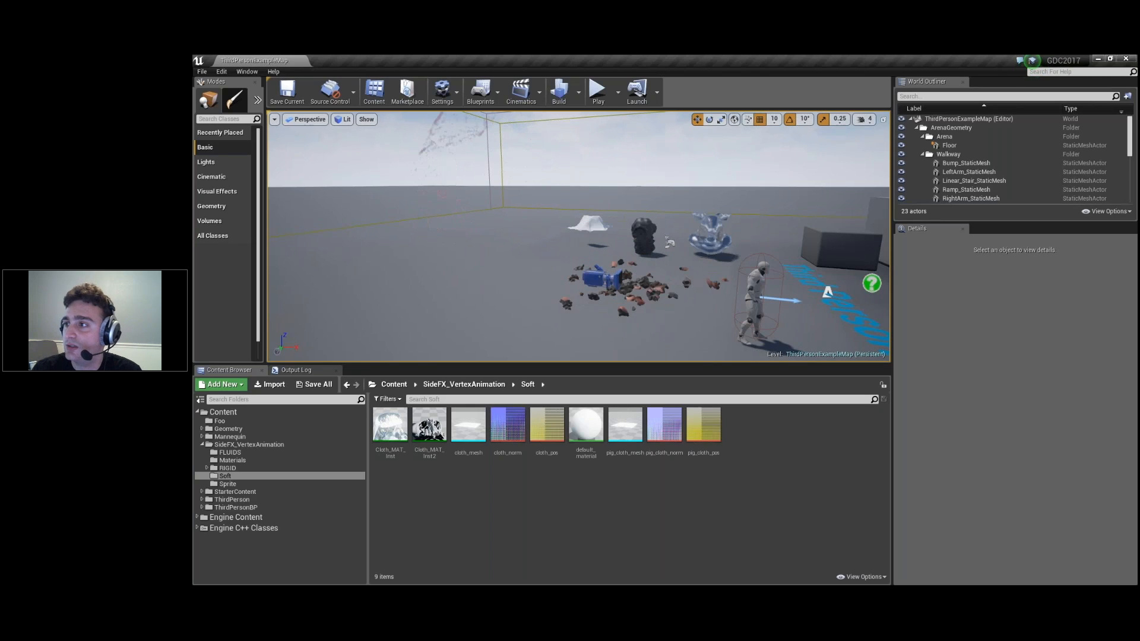
{"action": "right_click_drag", "start_coordinate": [579, 235], "coordinate": [513, 196]}
{"action": "key", "text": "w"}
{"action": "right_click_drag", "start_coordinate": [585, 213], "coordinate": [564, 226]}
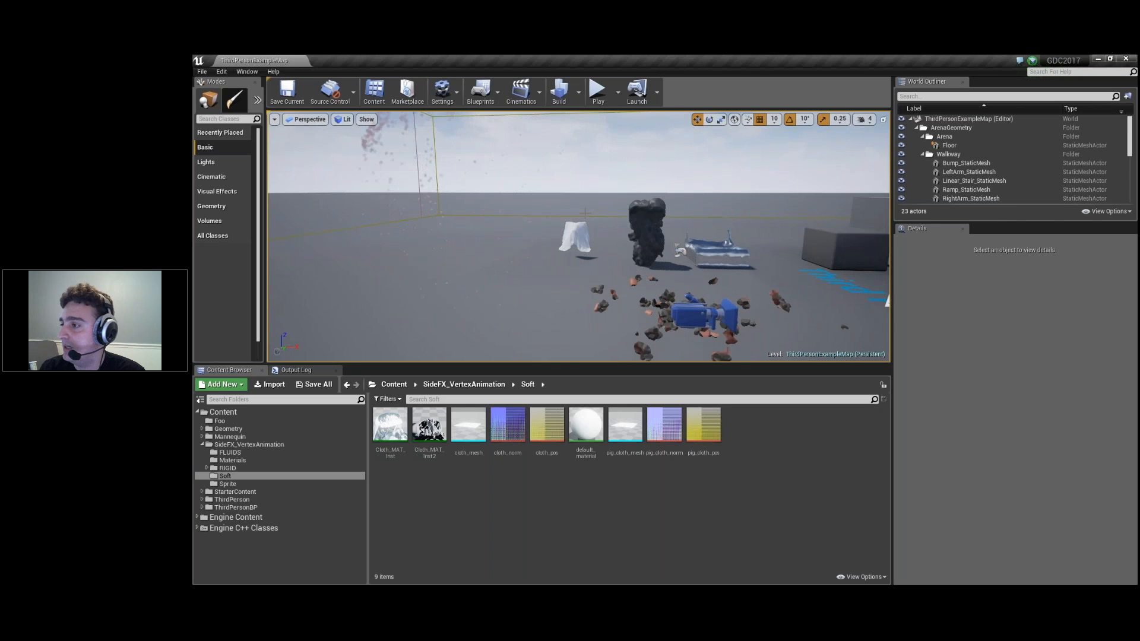
{"action": "mouse_move", "coordinate": [502, 428]}
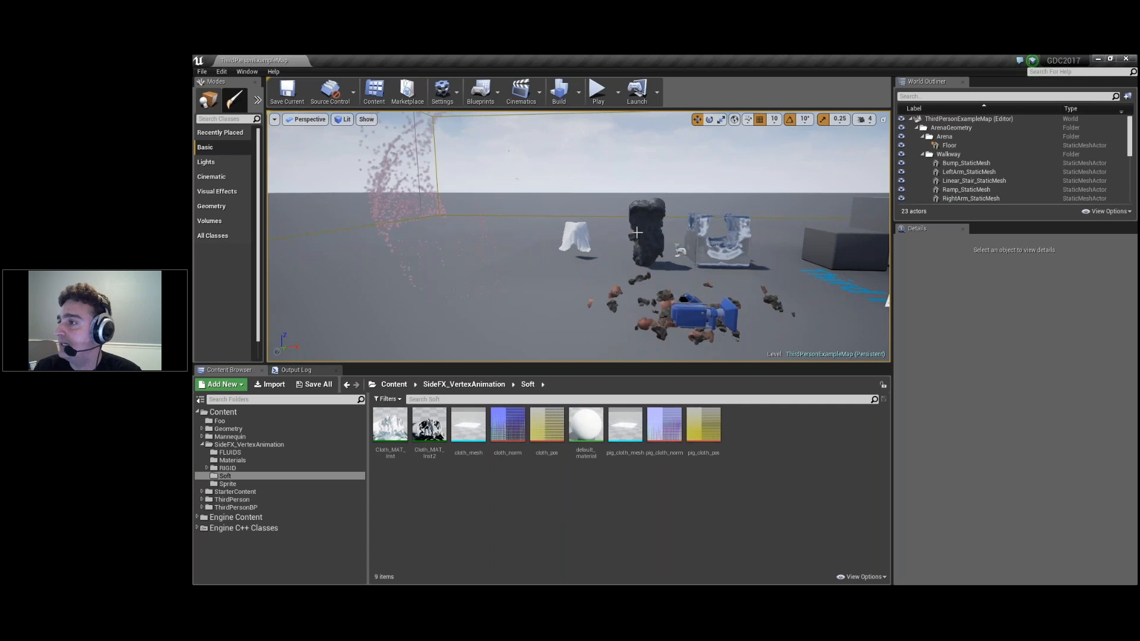
{"action": "key", "text": "w"}
{"action": "right_click_drag", "start_coordinate": [636, 232], "coordinate": [704, 233]}
{"action": "key", "text": "a"}
{"action": "key", "text": "w"}
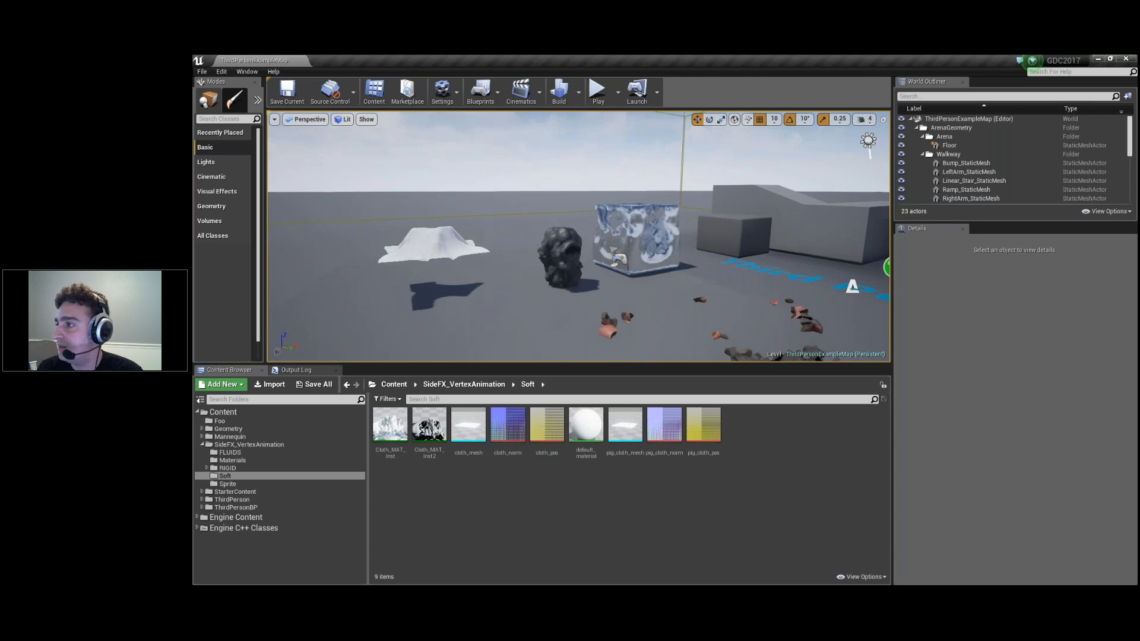
- Select the white cloth mesh in the level and frame it to examine its vertex animation up close
{"action": "left_click", "coordinate": [433, 246]}
{"action": "key", "text": "f"}
{"action": "right_click_drag", "start_coordinate": [434, 246], "coordinate": [361, 273]}
{"action": "key", "text": "w"}
{"action": "key", "text": "d"}
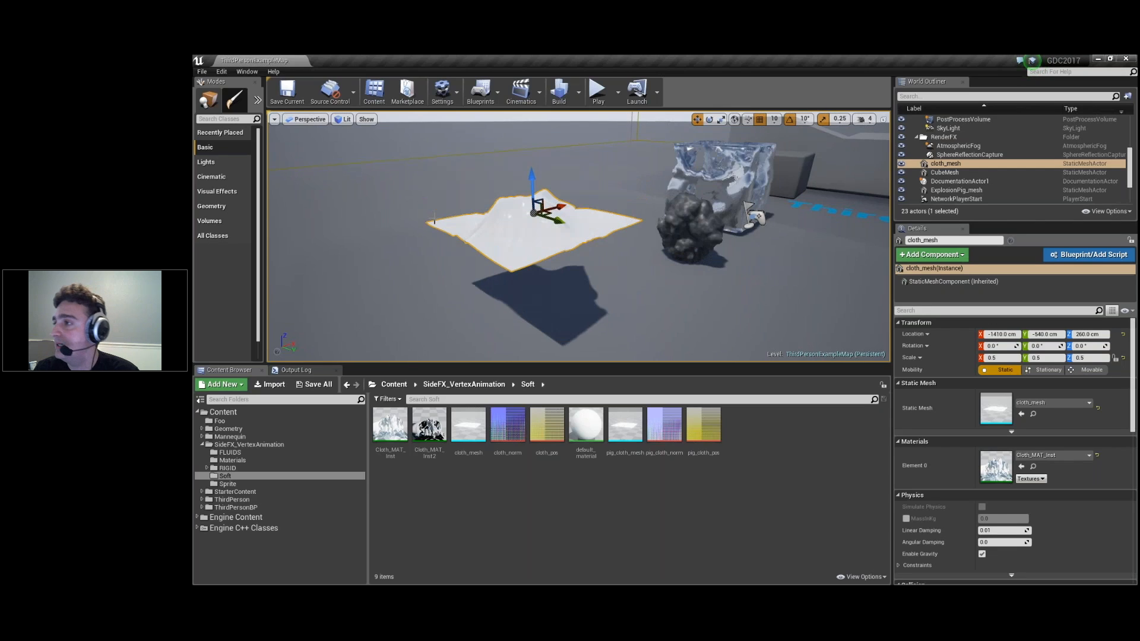
{"action": "right_click_drag", "start_coordinate": [504, 218], "coordinate": [422, 190]}
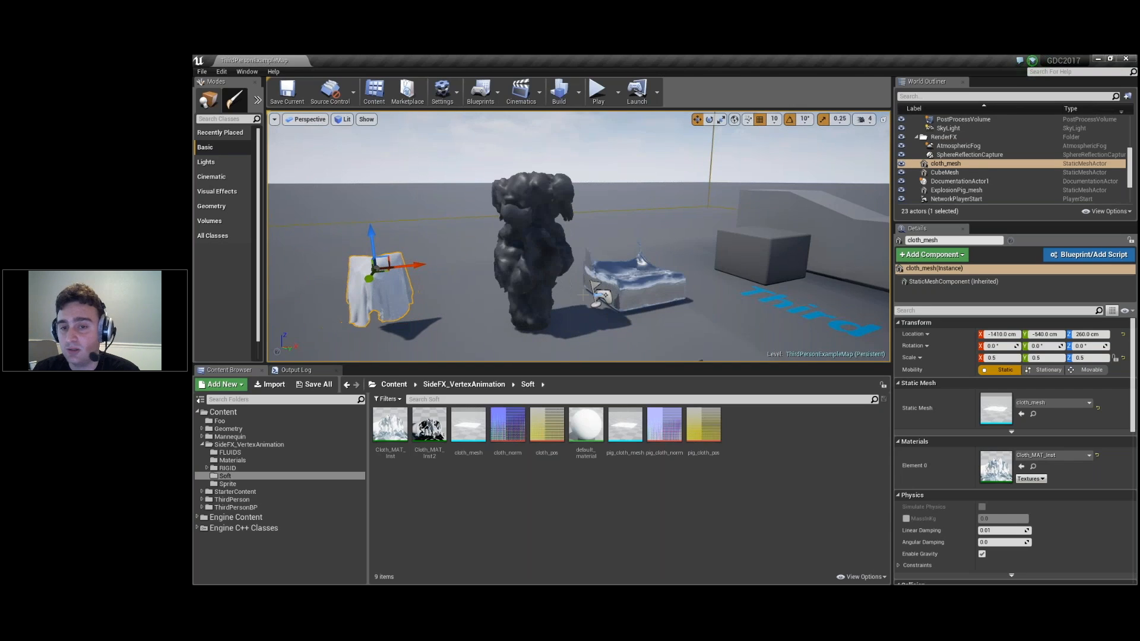
- Examine the black explosion mesh and the splashing fluid cube beside the cloth
{"action": "mouse_move", "coordinate": [579, 238]}
{"action": "right_mouse_down"}
{"action": "mouse_move", "coordinate": [615, 261]}
{"action": "mouse_move", "coordinate": [578, 237]}
{"action": "right_mouse_up"}
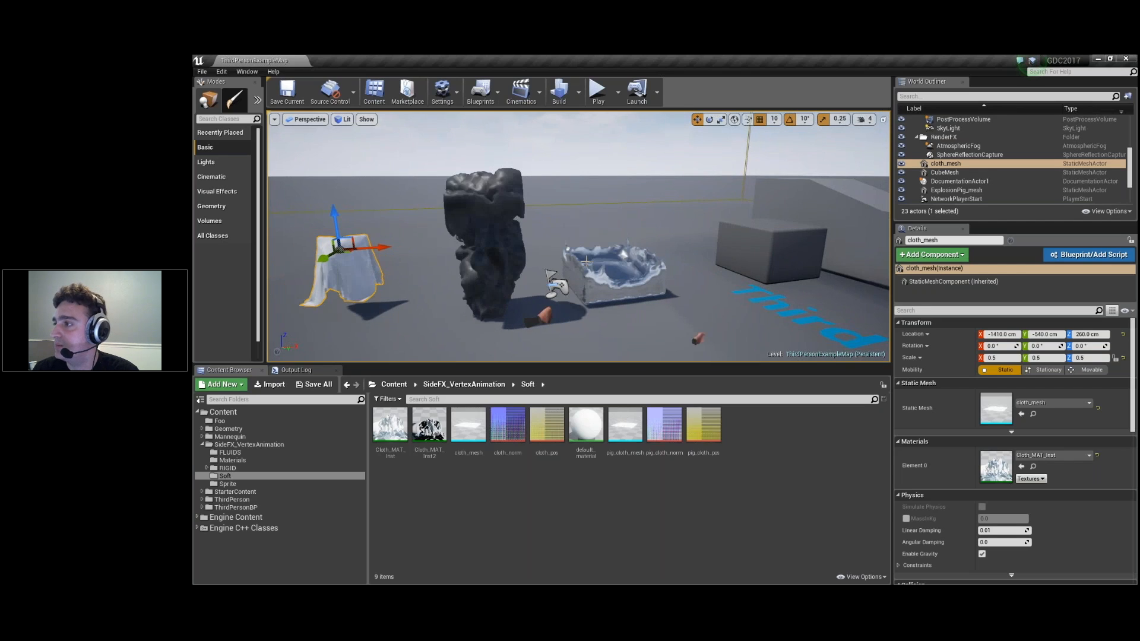
{"action": "mouse_move", "coordinate": [586, 261]}
{"action": "right_mouse_down"}
{"action": "mouse_move", "coordinate": [522, 236]}
{"action": "mouse_move", "coordinate": [558, 293]}
{"action": "mouse_move", "coordinate": [583, 263]}
{"action": "right_mouse_up"}
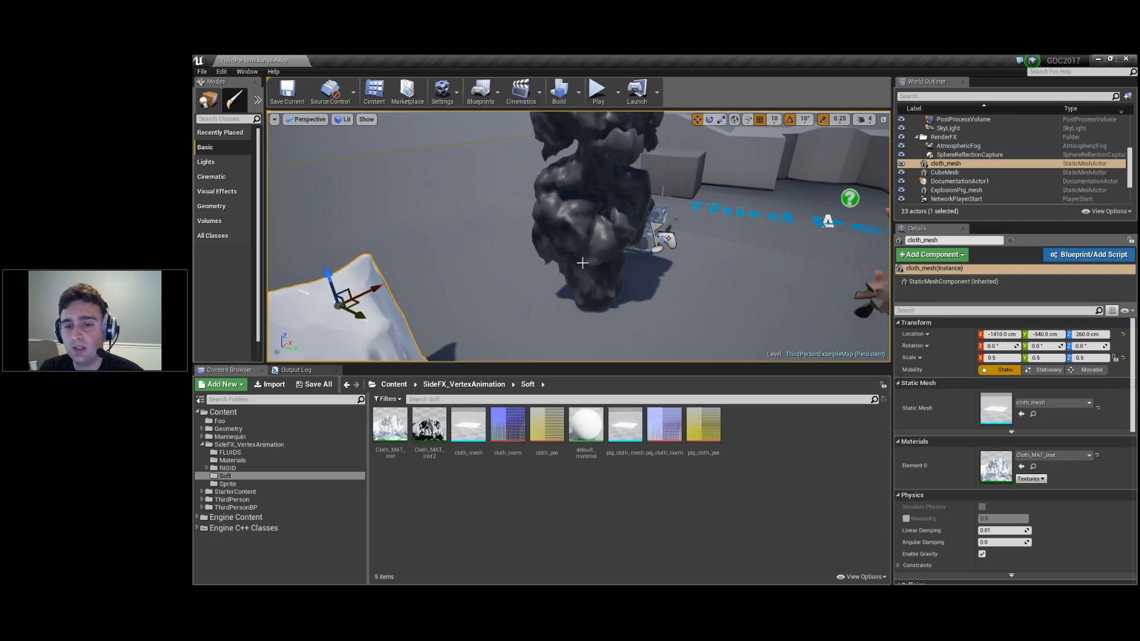
{"action": "right_click_drag", "start_coordinate": [607, 264], "coordinate": [552, 259]}
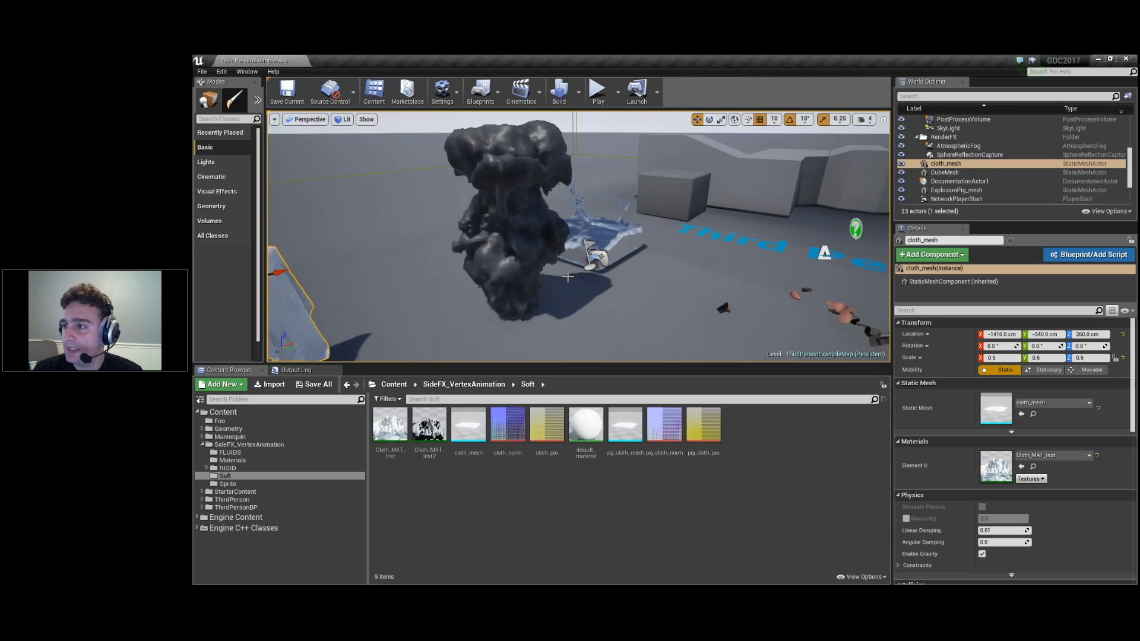
{"action": "right_click_drag", "start_coordinate": [587, 315], "coordinate": [585, 276]}
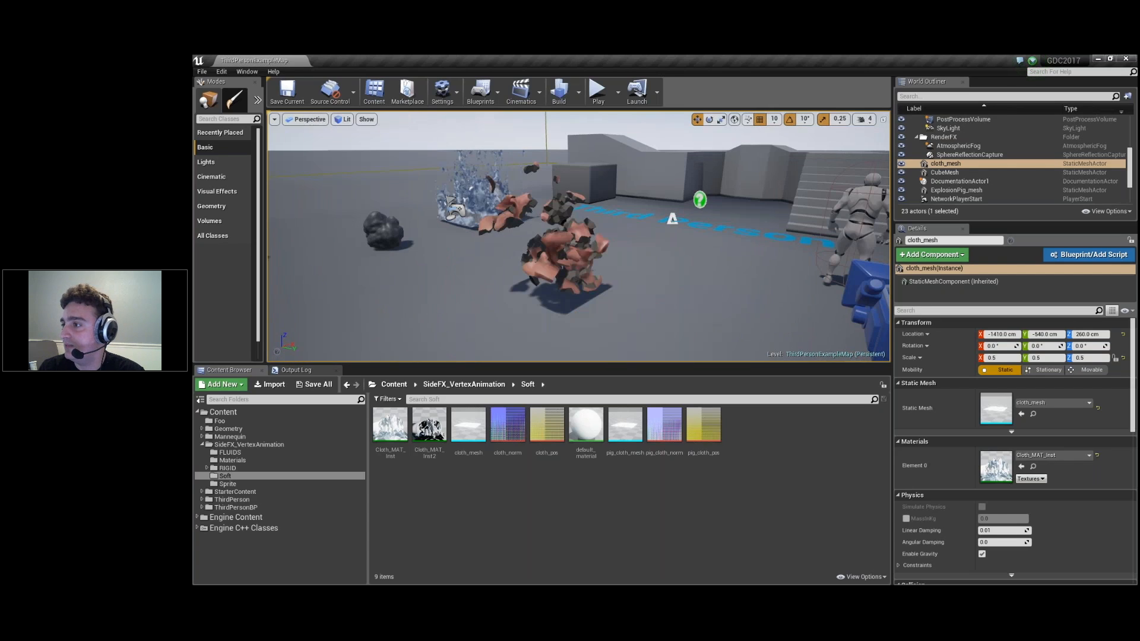
- Select the shattering rigidPig_mesh and locate its static mesh asset in the RIGID content folder
{"action": "left_click", "coordinate": [635, 320]}
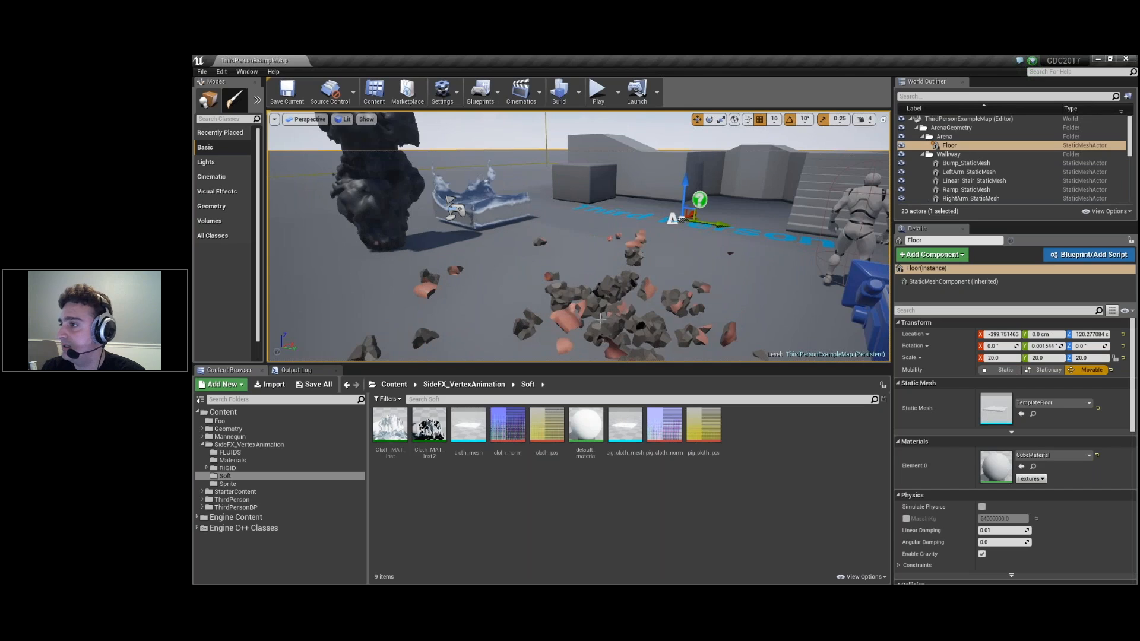
{"action": "left_click", "coordinate": [605, 296]}
{"action": "right_click_drag", "start_coordinate": [605, 295], "coordinate": [579, 279]}
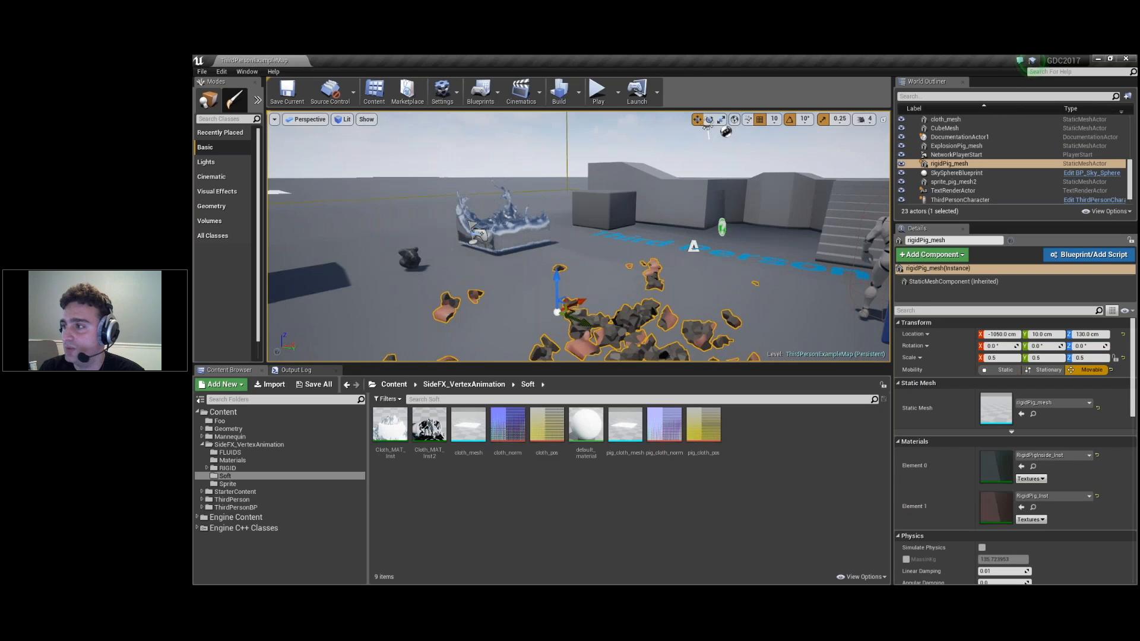
{"action": "right_click_drag", "start_coordinate": [579, 279], "coordinate": [567, 255]}
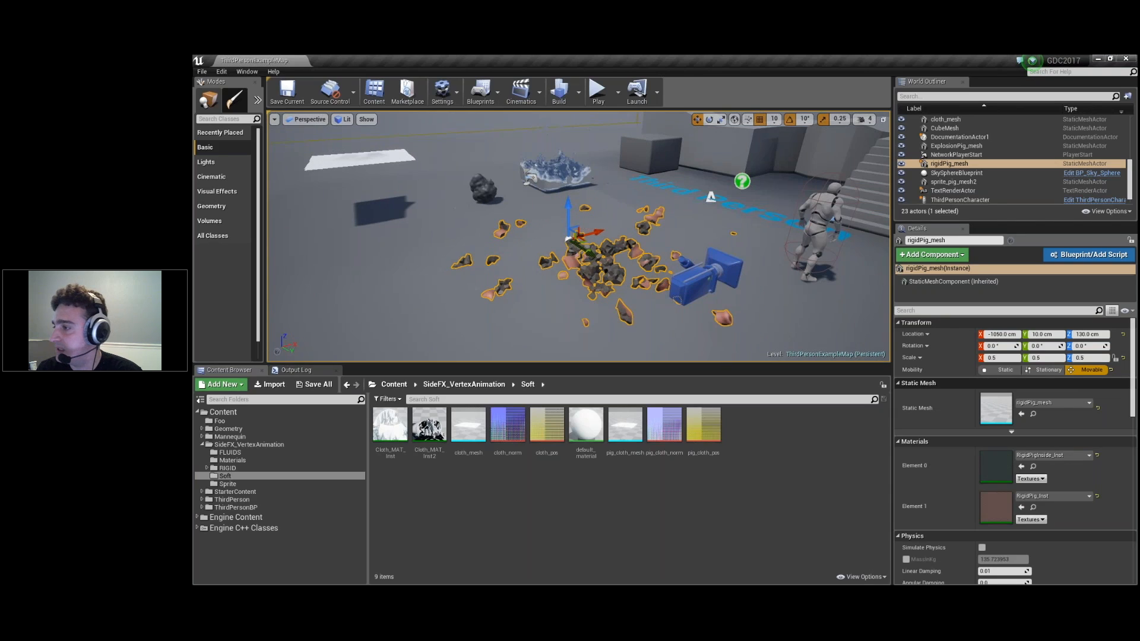
{"action": "left_click", "coordinate": [1033, 414]}
{"action": "mouse_move", "coordinate": [541, 432]}
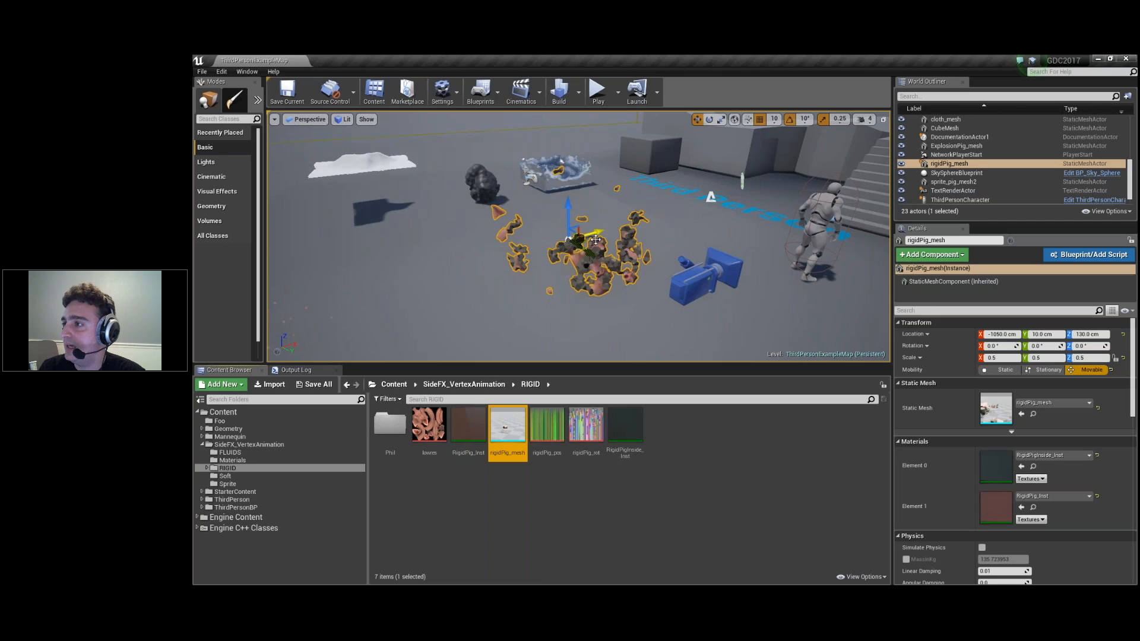
{"action": "right_click_drag", "start_coordinate": [579, 238], "coordinate": [567, 201]}
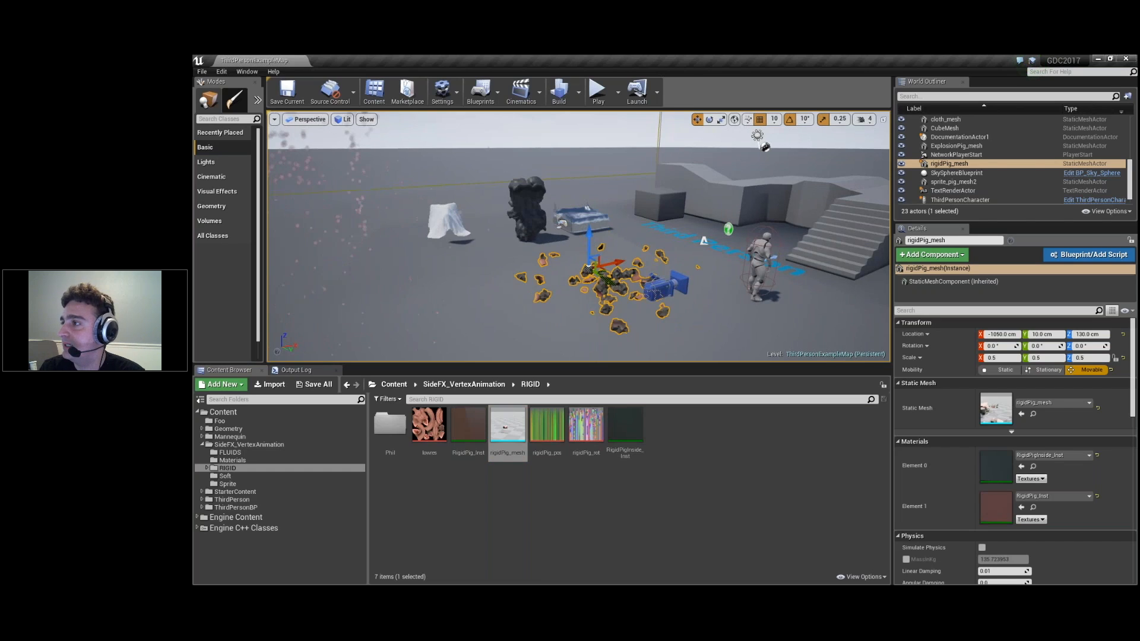
{"action": "right_click_drag", "start_coordinate": [579, 237], "coordinate": [507, 241]}
{"action": "scroll", "coordinate": [579, 237], "scroll_direction": "down", "scroll_amount": 3}
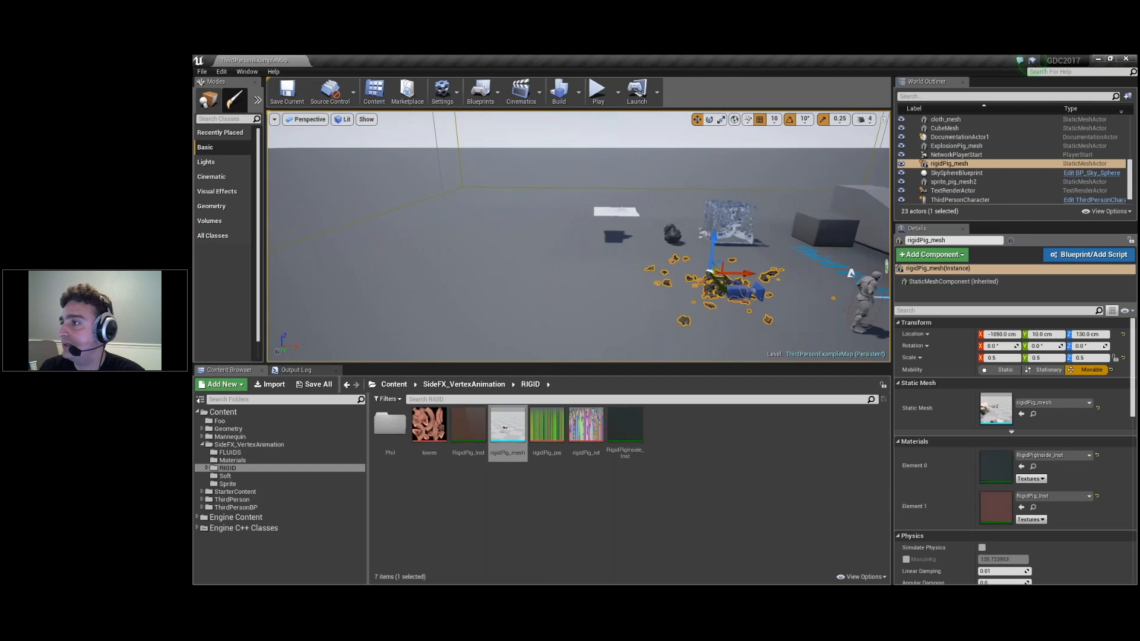
- Switch to the WebinarProject level and survey its fire, rigid-body and cloth examples
{"action": "left_click", "coordinate": [561, 164]}
{"action": "mouse_move", "coordinate": [561, 164]}
{"action": "right_mouse_down"}
{"action": "mouse_move", "coordinate": [567, 112]}
{"action": "mouse_move", "coordinate": [591, 202]}
{"action": "mouse_move", "coordinate": [580, 153]}
{"action": "right_mouse_up"}
{"action": "left_click", "coordinate": [654, 291]}
{"action": "right_click_drag", "start_coordinate": [655, 291], "coordinate": [628, 306]}
{"action": "right_click_drag", "start_coordinate": [649, 229], "coordinate": [607, 181]}
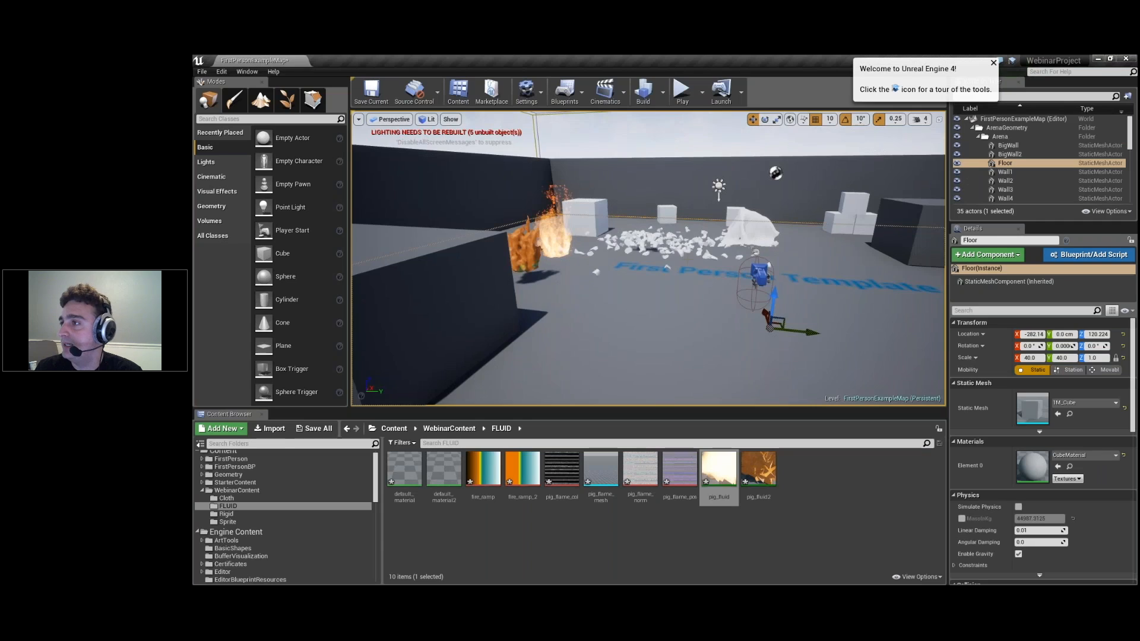
{"action": "right_click_drag", "start_coordinate": [648, 258], "coordinate": [613, 259]}
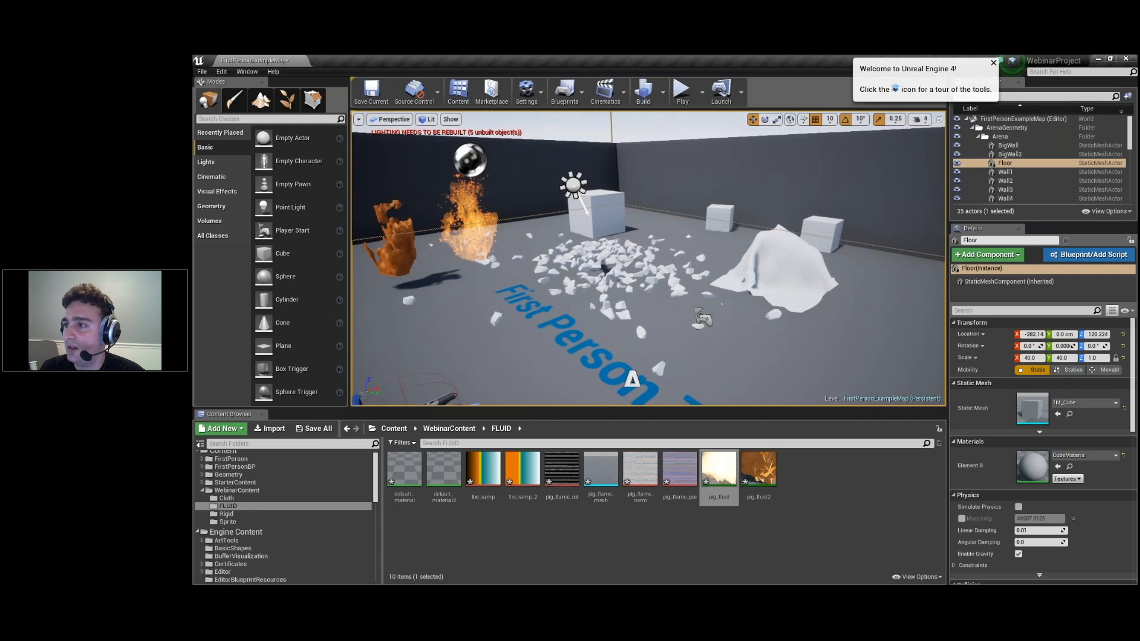
- Select pig_cloth_lite_mesh and rbd_pig_mesh in turn, and view the two flame meshes up close
{"action": "left_click", "coordinate": [796, 246]}
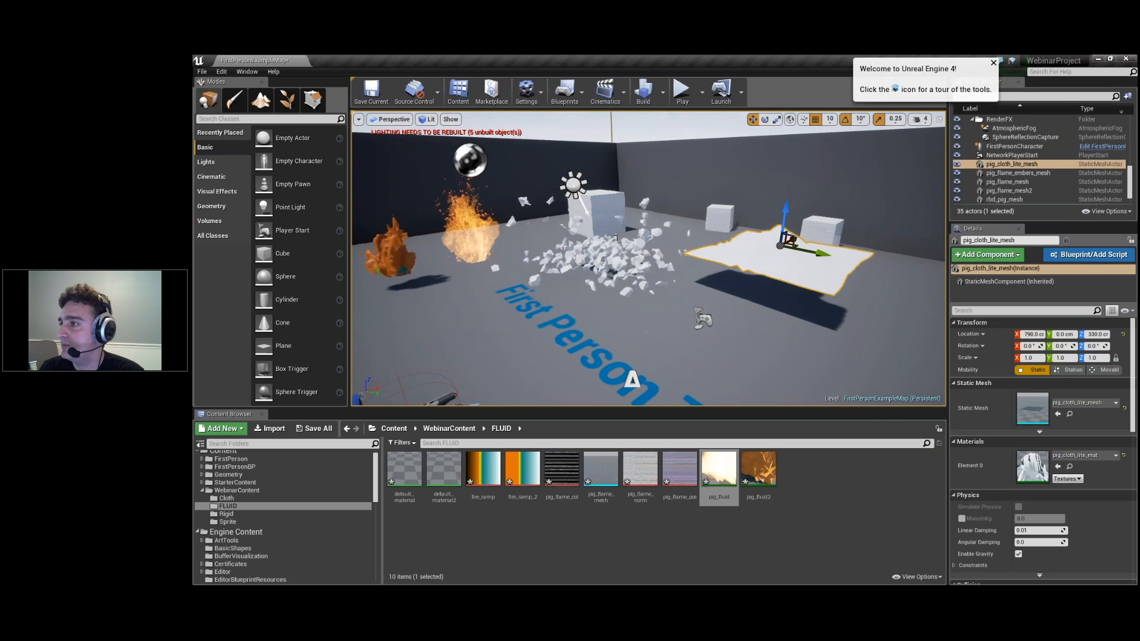
{"action": "left_click", "coordinate": [616, 238]}
{"action": "right_click_drag", "start_coordinate": [616, 238], "coordinate": [561, 237]}
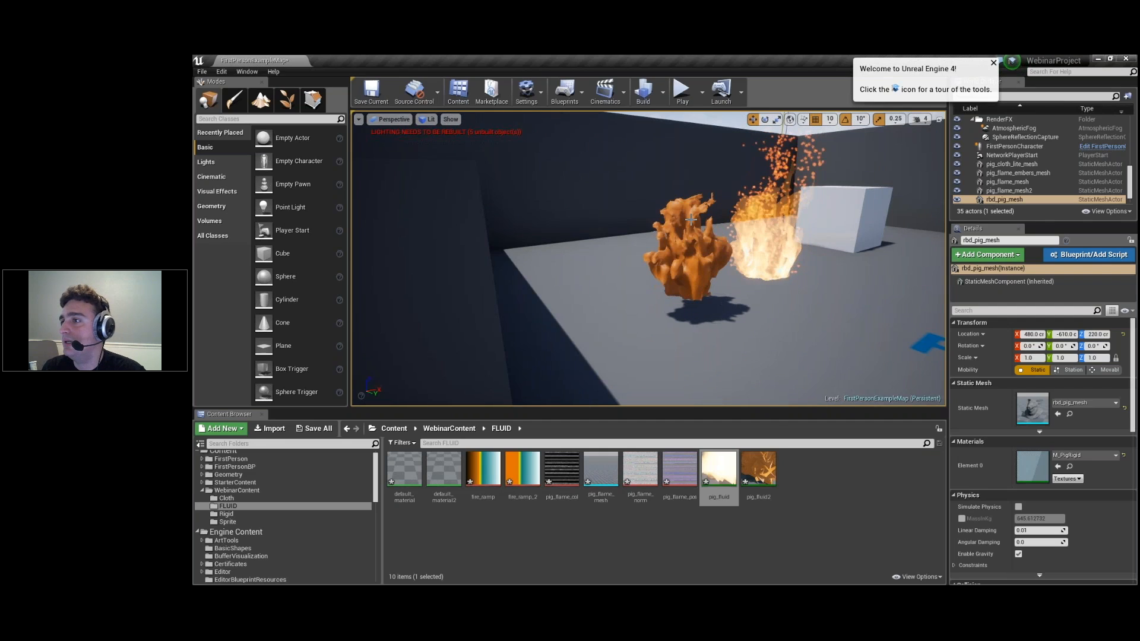
{"action": "right_click_drag", "start_coordinate": [736, 253], "coordinate": [647, 255]}
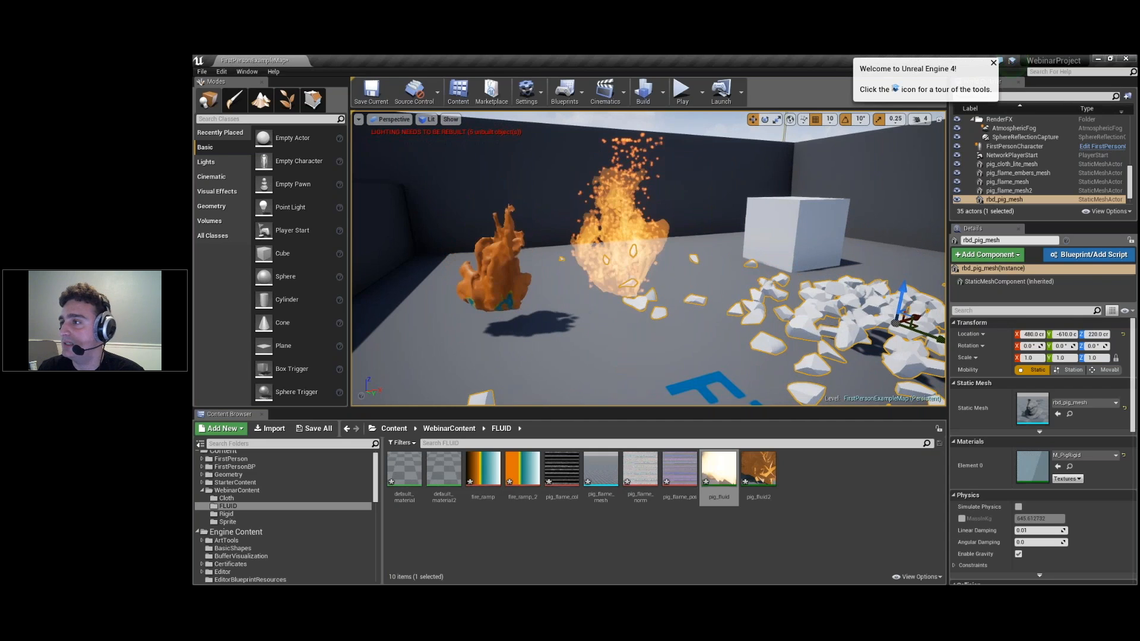
- Compare the fire effects with the shattered pieces, and view the whole first-person level from farther back
{"action": "left_click", "coordinate": [688, 184]}
{"action": "right_click_drag", "start_coordinate": [688, 184], "coordinate": [772, 202]}
{"action": "right_click_drag", "start_coordinate": [653, 238], "coordinate": [861, 255]}
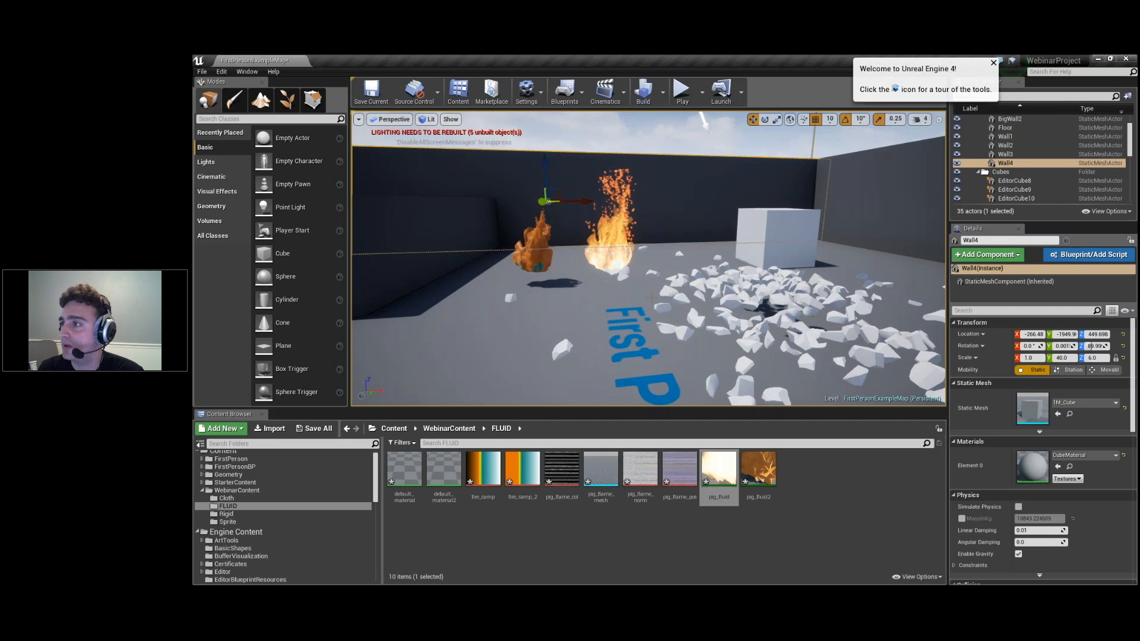
{"action": "key", "text": "s"}
{"action": "right_click_drag", "start_coordinate": [626, 312], "coordinate": [727, 323]}
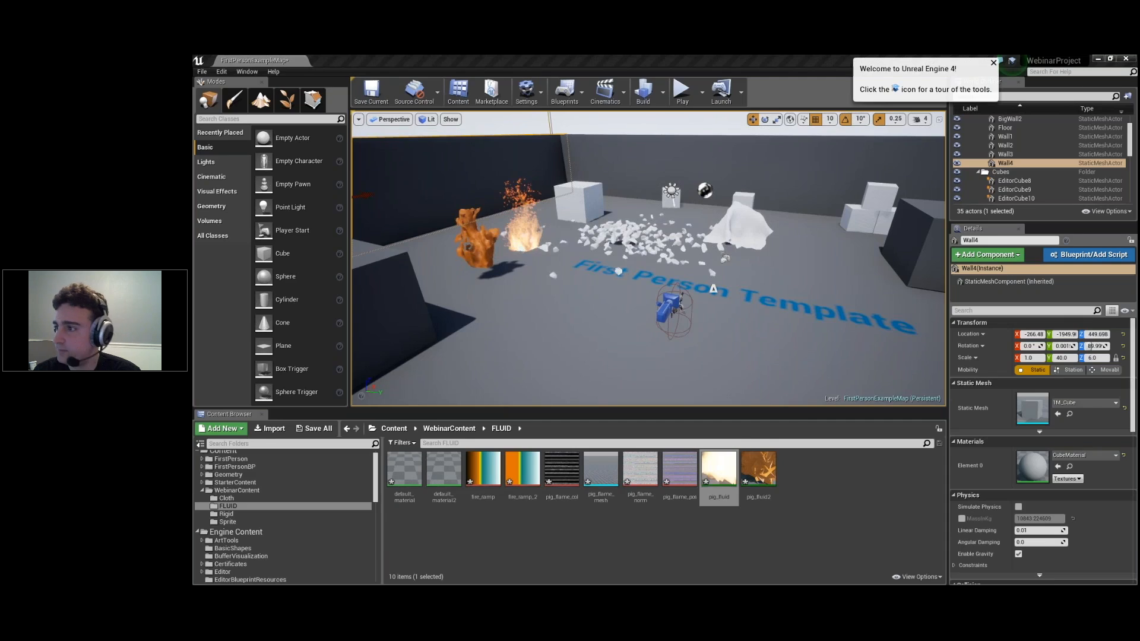
- Switch to Houdini and adjust the perspective view of the empty scene
{"action": "key", "text": "alt+Tab"}
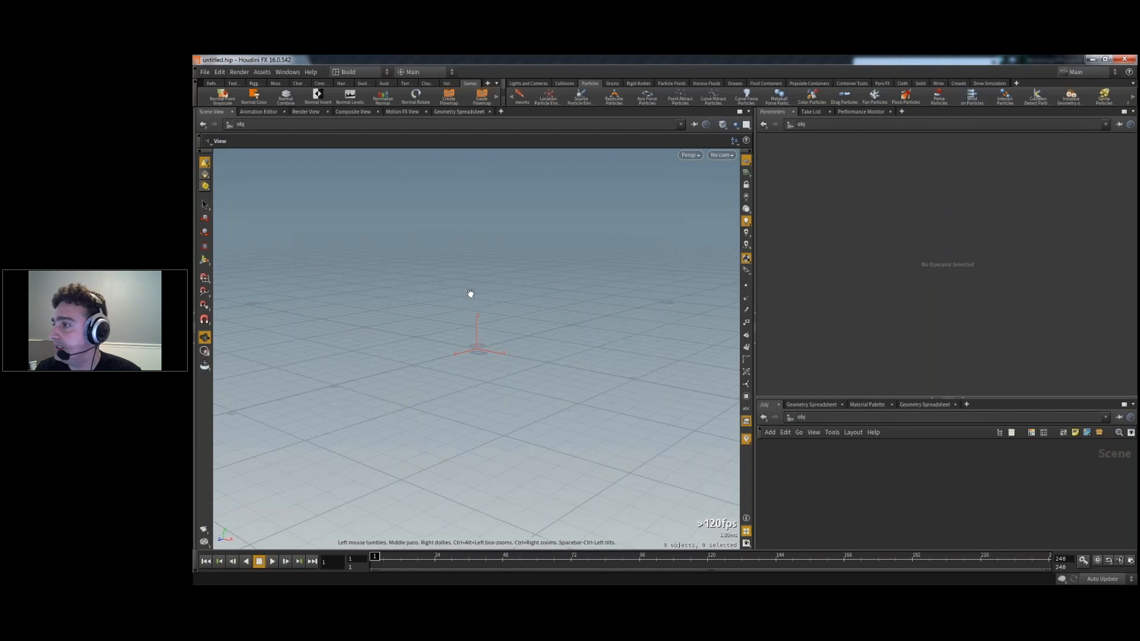
{"action": "left_click_drag", "start_coordinate": [463, 314], "coordinate": [504, 344]}
{"action": "right_click_drag", "start_coordinate": [505, 344], "coordinate": [525, 326]}
{"action": "left_click_drag", "start_coordinate": [524, 326], "coordinate": [543, 317]}
- Widen the shelf set holding the Games tools and check the Games entry in the list of available shelves
{"action": "left_click_drag", "start_coordinate": [503, 96], "coordinate": [750, 101]}
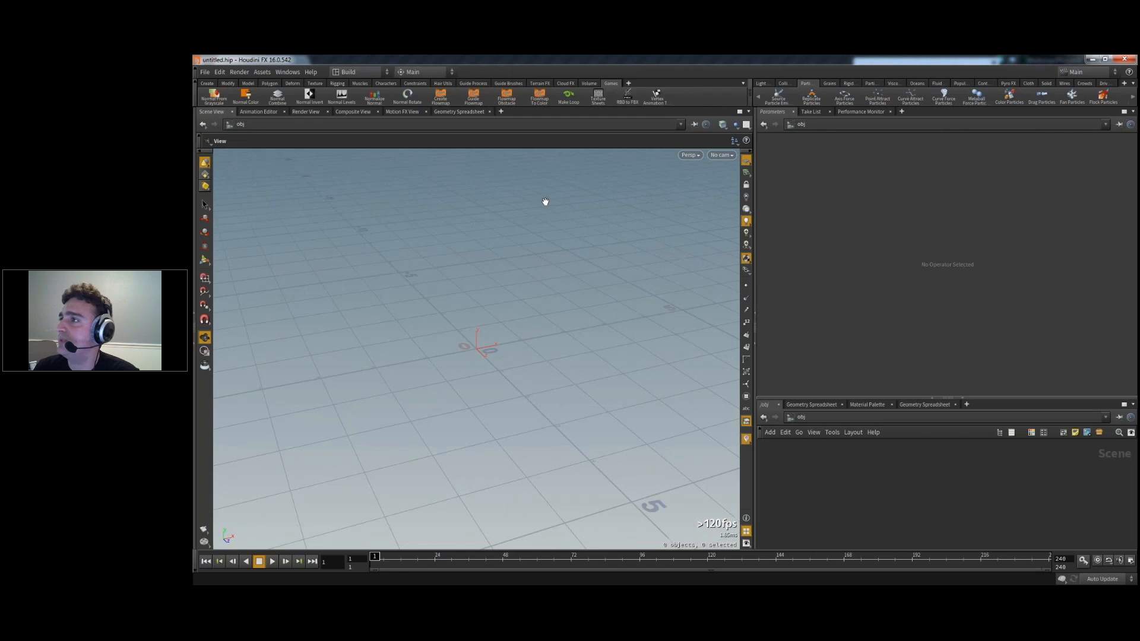
{"action": "left_click", "coordinate": [629, 83]}
{"action": "mouse_move", "coordinate": [641, 119]}
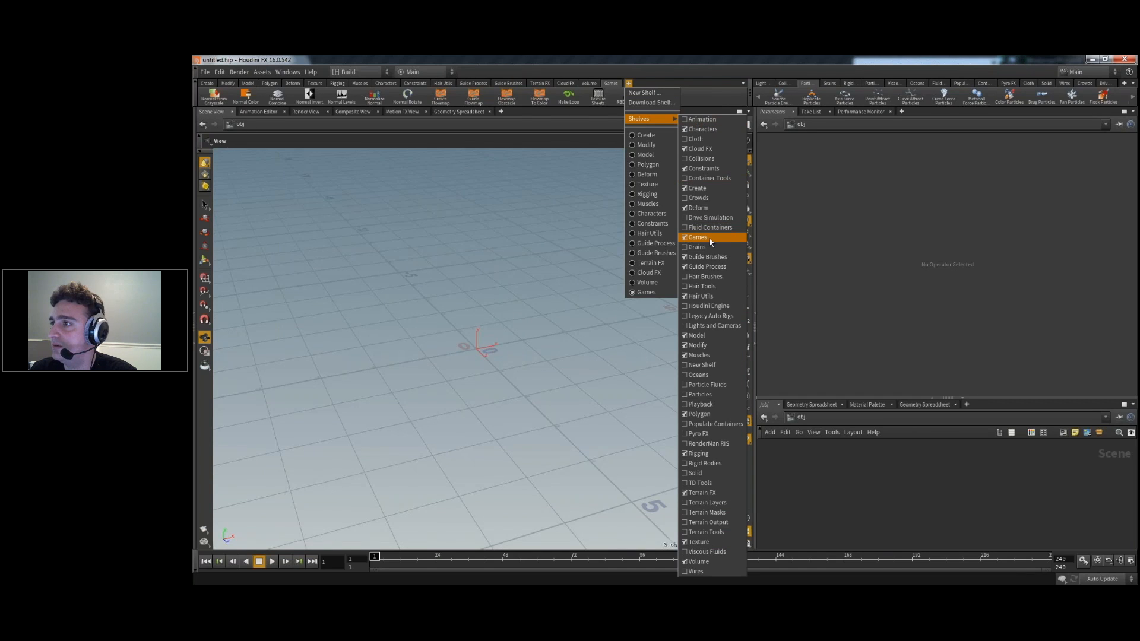
{"action": "left_click", "coordinate": [441, 238]}
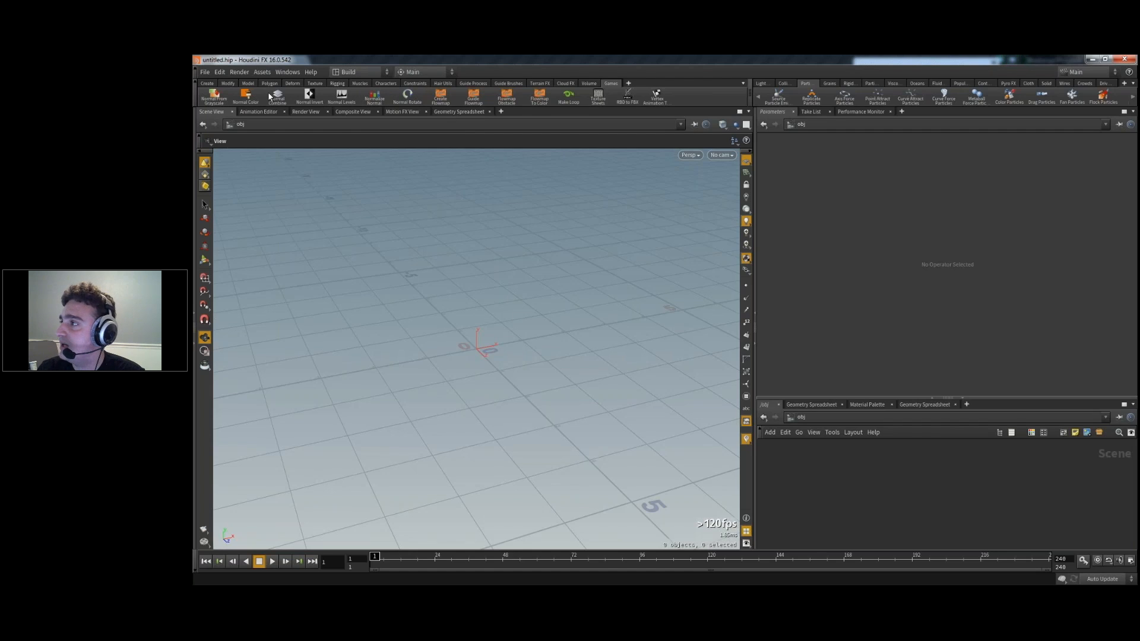
- Switch the network editor to the img context and enlarge its pane
{"action": "left_click", "coordinate": [800, 417]}
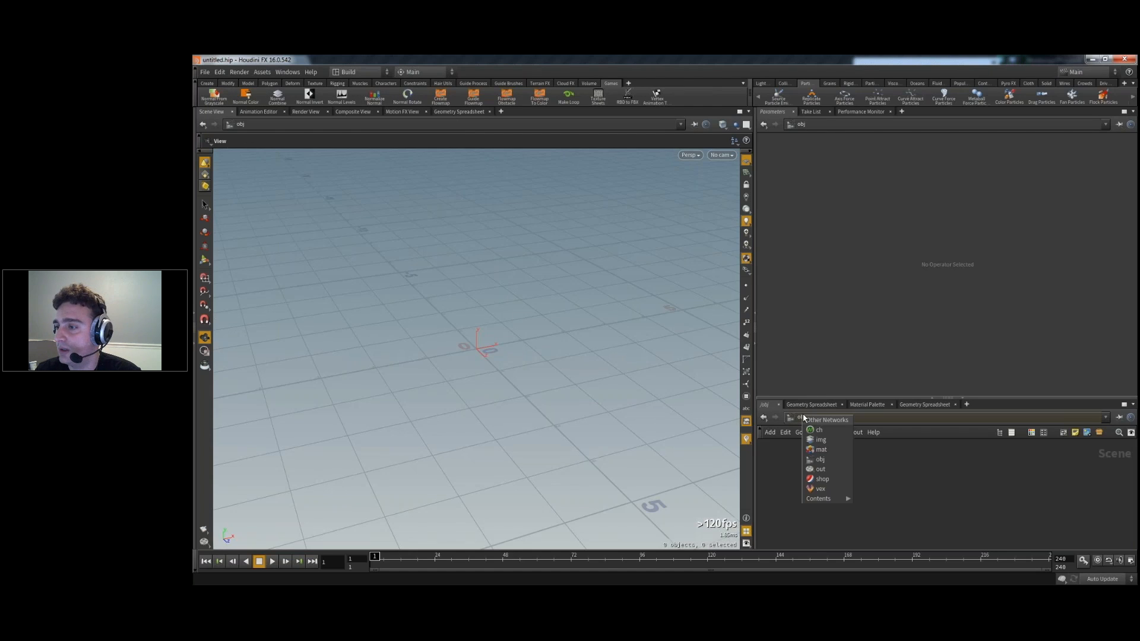
{"action": "left_click", "coordinate": [824, 439]}
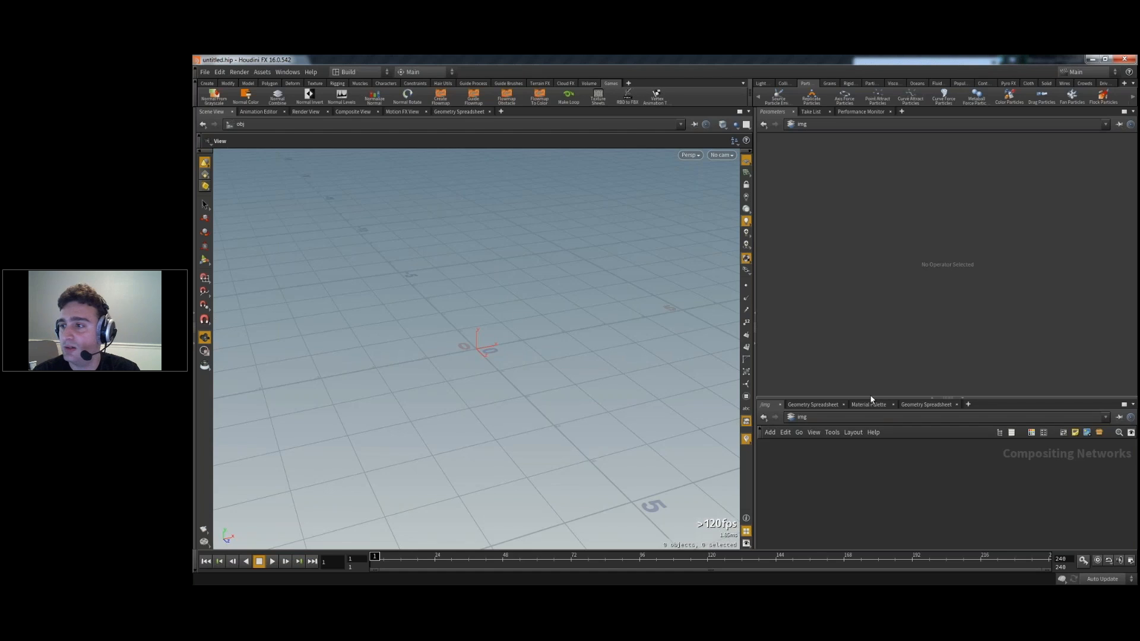
{"action": "left_click_drag", "start_coordinate": [873, 399], "coordinate": [876, 302]}
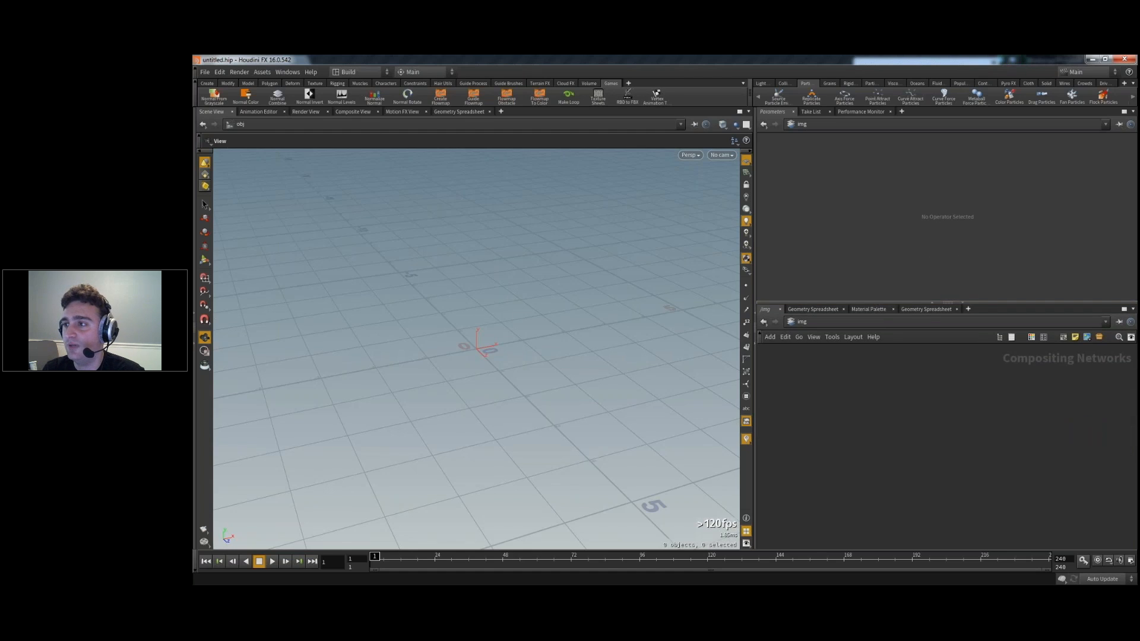
- Return the network editor to the obj context and reorient the scene view around the origin
{"action": "left_click", "coordinate": [811, 321]}
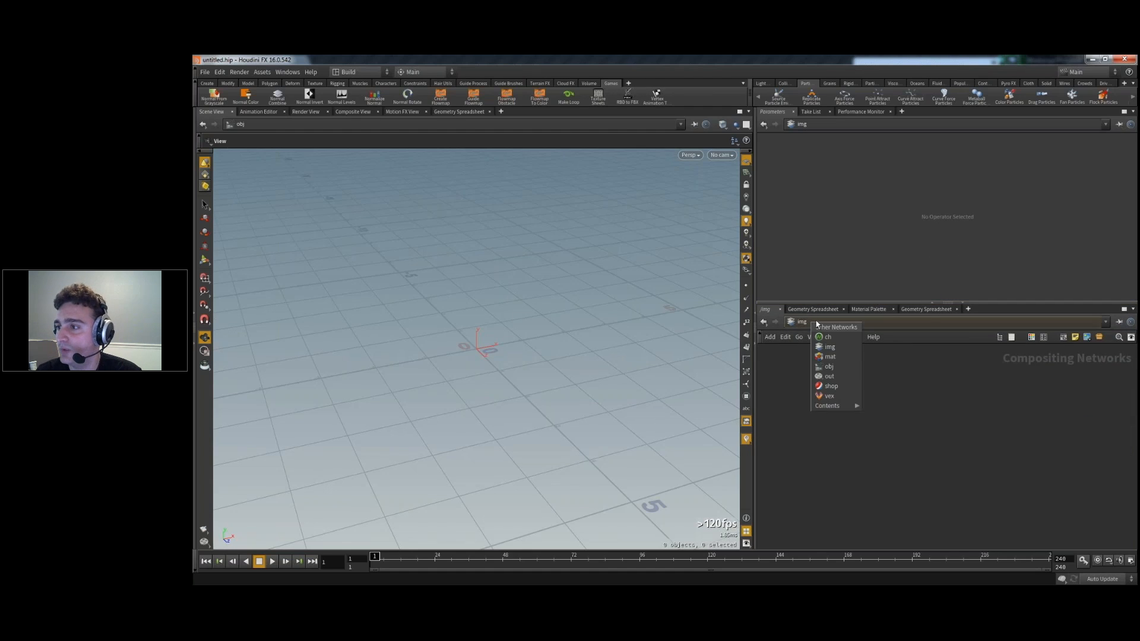
{"action": "left_click", "coordinate": [831, 367]}
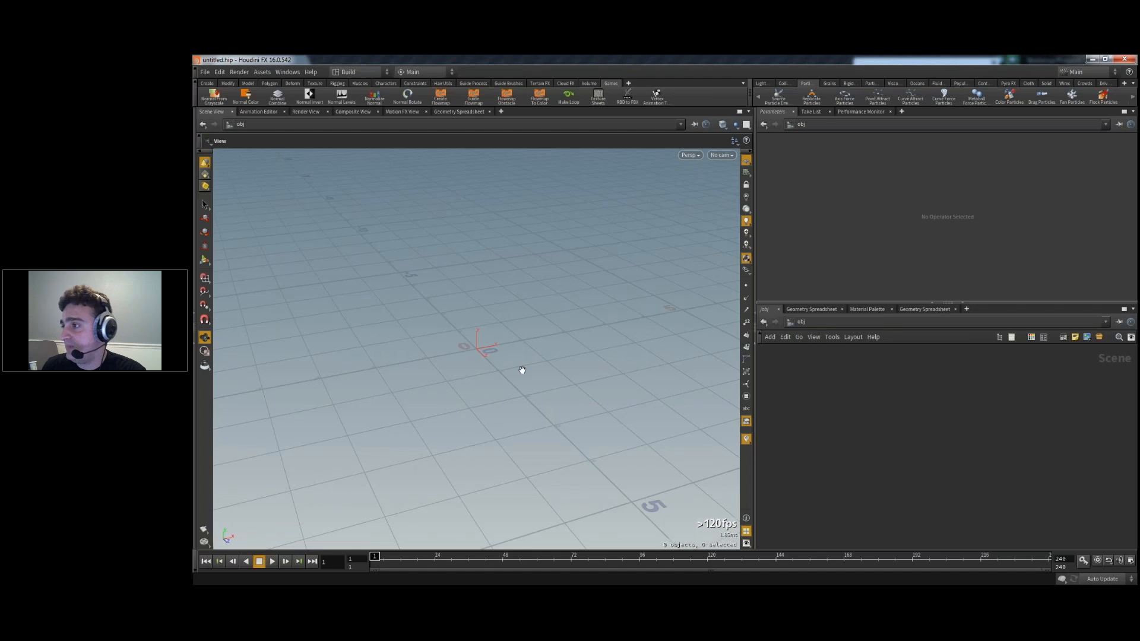
{"action": "left_click_drag", "start_coordinate": [469, 364], "coordinate": [617, 346]}
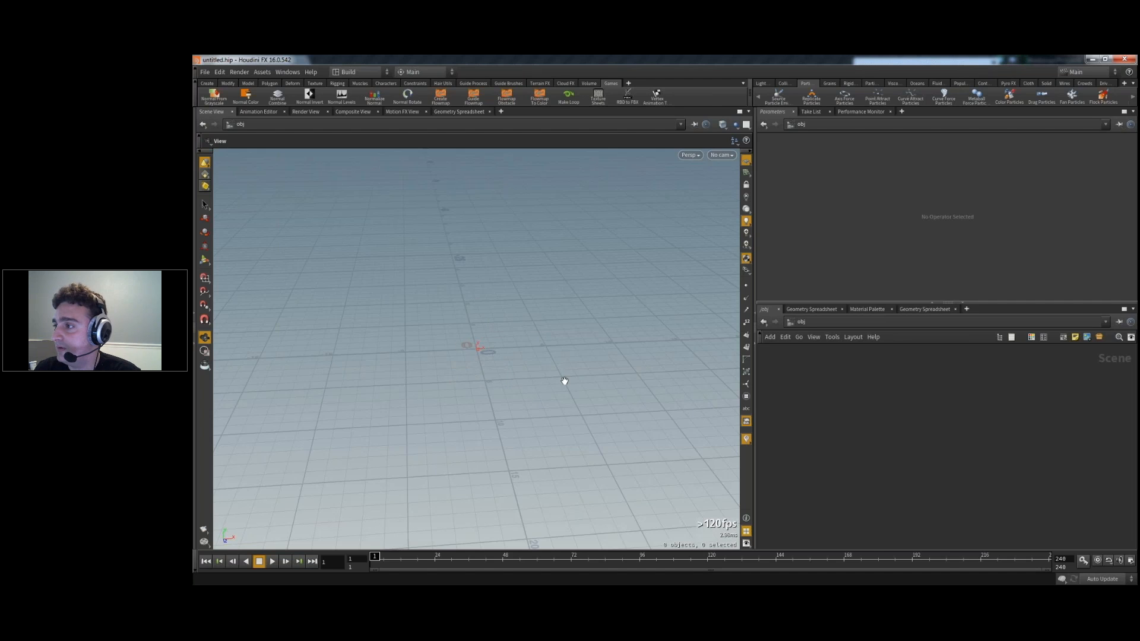
{"action": "left_click_drag", "start_coordinate": [549, 469], "coordinate": [512, 367]}
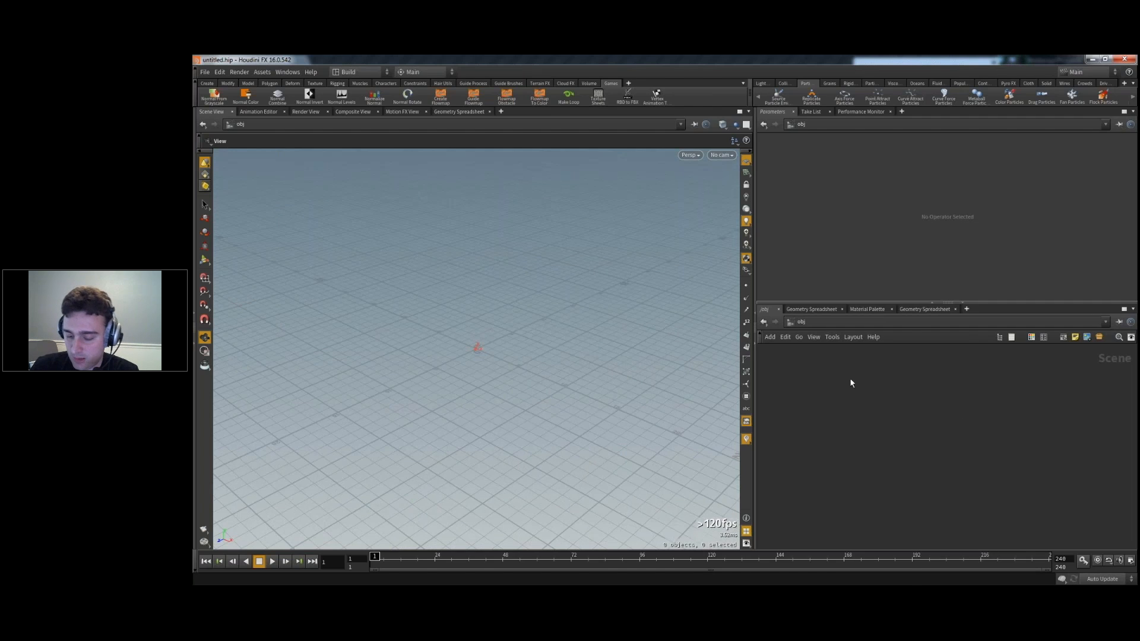
- Add a Geometry object to the scene and enter its network
{"action": "key", "text": "Tab"}
{"action": "type", "text": "geo"}
{"action": "key", "text": "Return"}
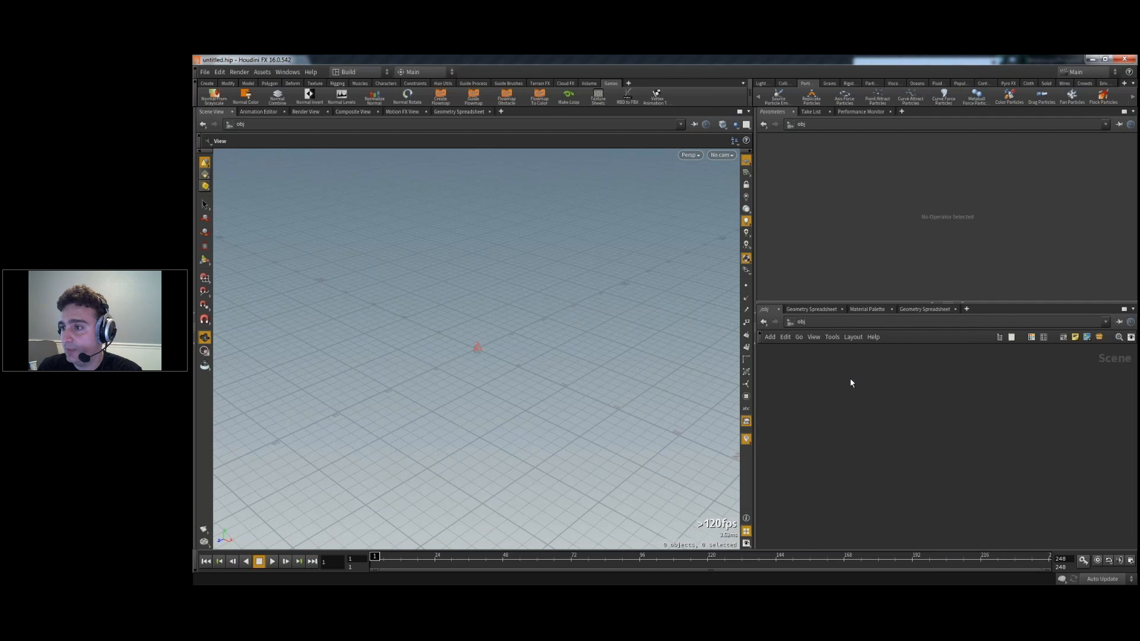
{"action": "left_click", "coordinate": [850, 377]}
{"action": "key", "text": "Return"}
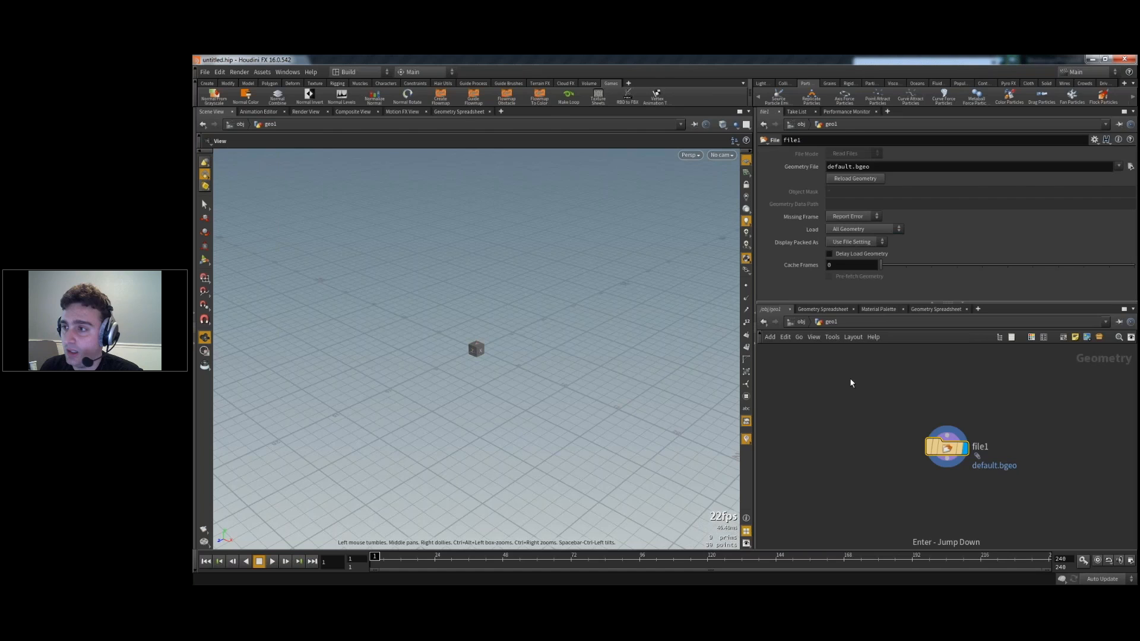
- Replace the default file node with a pig head test geometry and frame it in the scene view
{"action": "key", "text": "Delete"}
{"action": "key", "text": "Tab"}
{"action": "type", "text": "pig"}
{"action": "key", "text": "Return"}
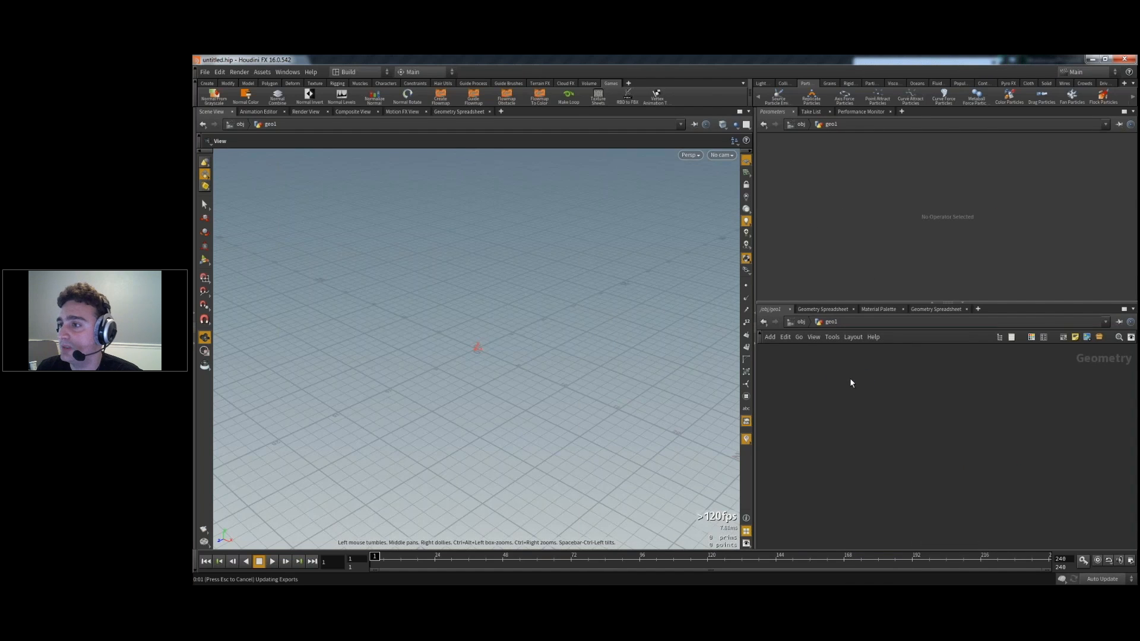
{"action": "left_click", "coordinate": [849, 378]}
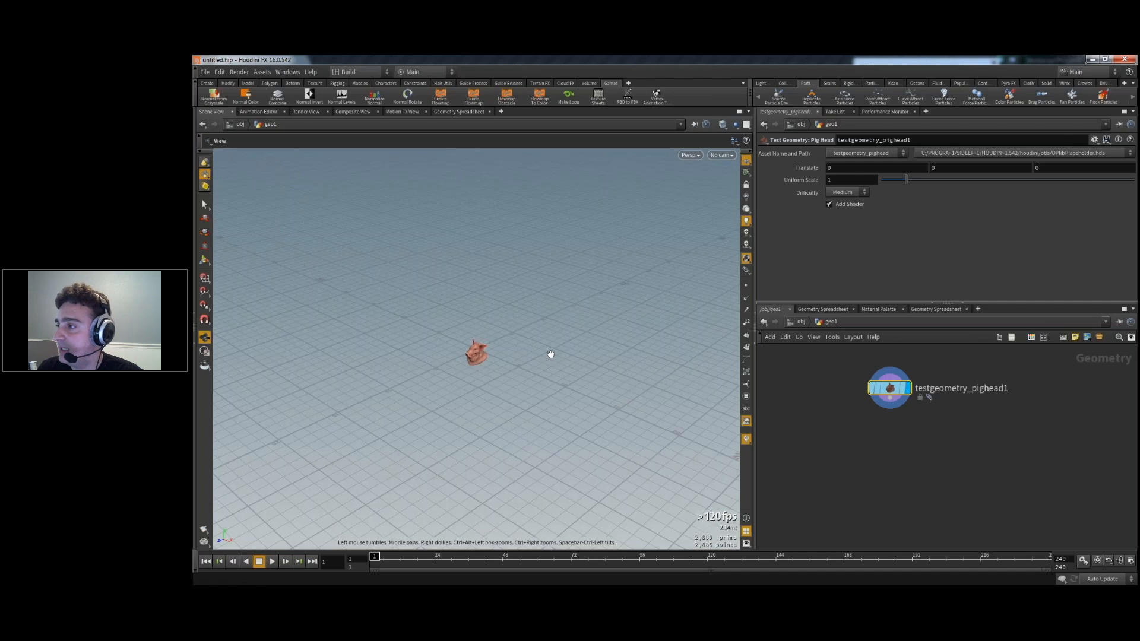
{"action": "key", "text": "space+g"}
{"action": "left_click_drag", "start_coordinate": [445, 409], "coordinate": [573, 380]}
{"action": "scroll", "coordinate": [460, 398], "scroll_direction": "down", "scroll_amount": 4}
- Return to the obj level and make the pig head a Static Object for collisions
{"action": "left_click", "coordinate": [801, 321]}
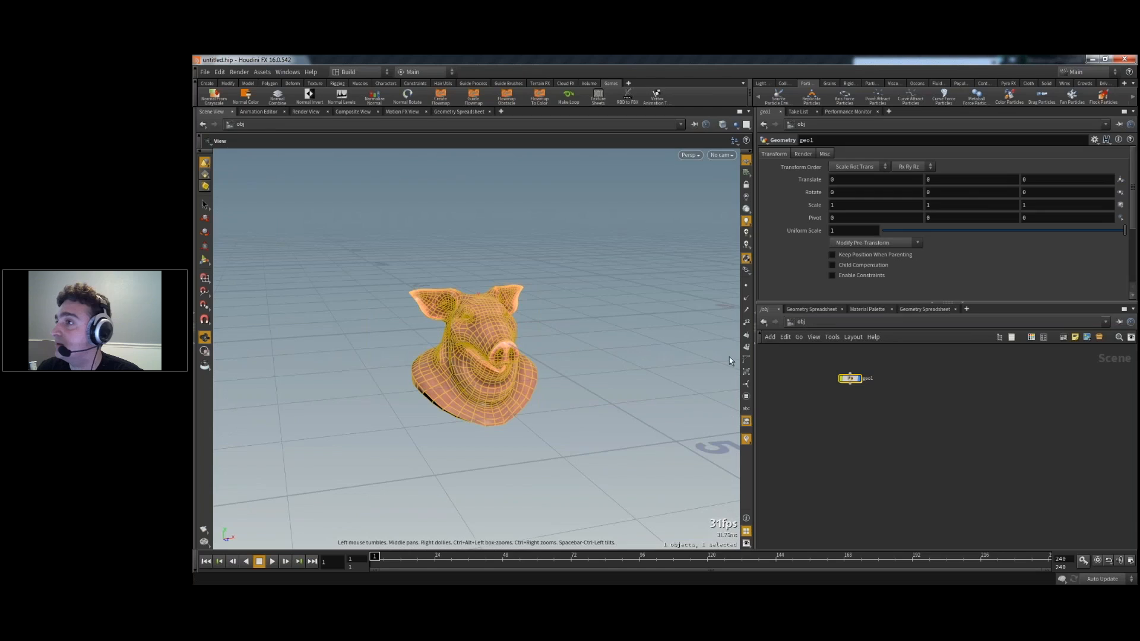
{"action": "left_click_drag", "start_coordinate": [752, 94], "coordinate": [598, 93]}
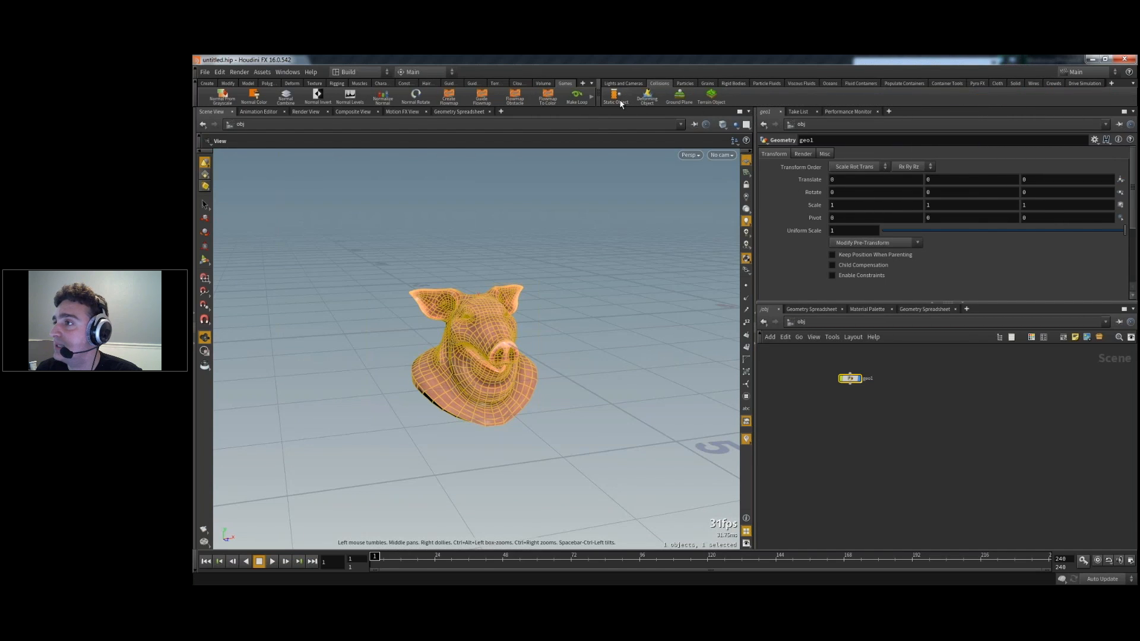
{"action": "left_click", "coordinate": [615, 98]}
{"action": "left_click_drag", "start_coordinate": [908, 384], "coordinate": [904, 386]}
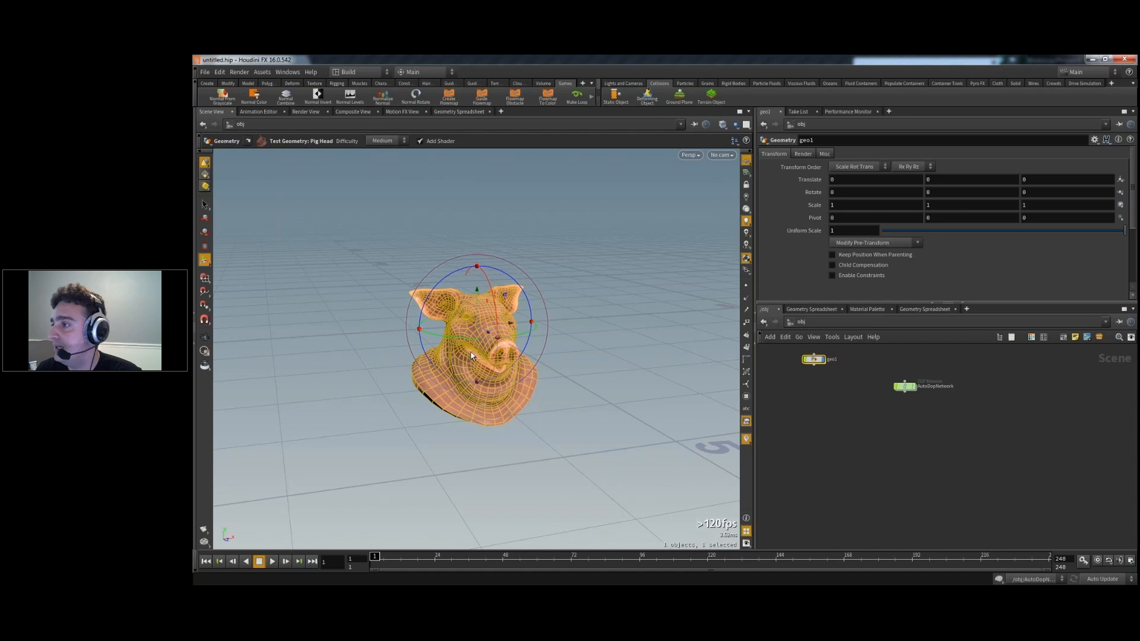
{"action": "left_click", "coordinate": [840, 408]}
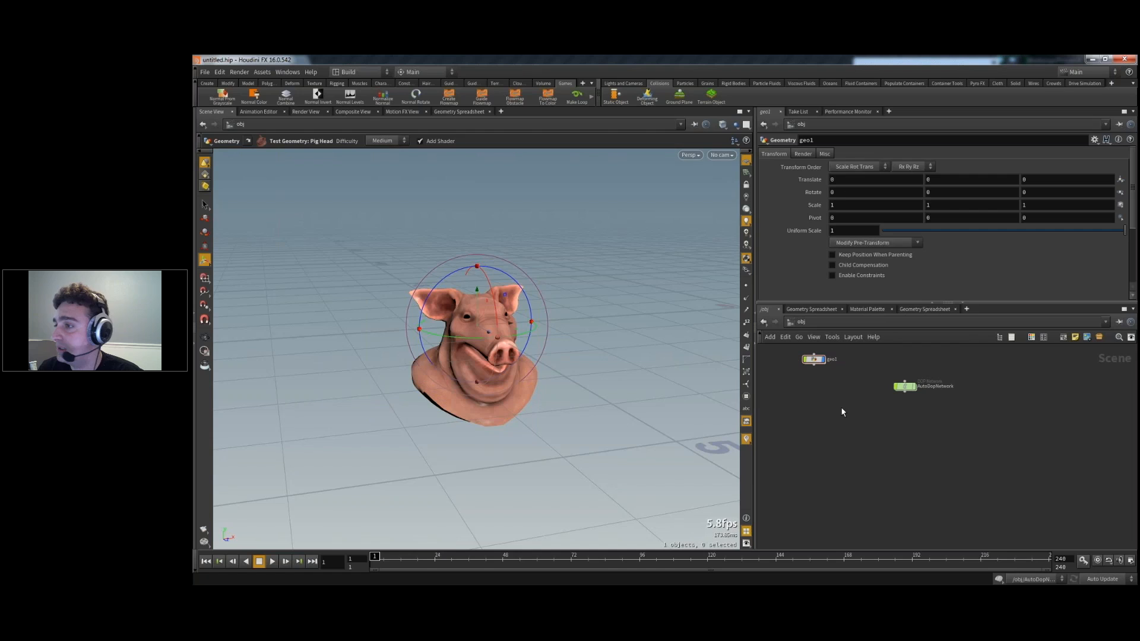
- Add a grid object below the pig head's node in the network and enter it
{"action": "key", "text": "Escape"}
{"action": "left_click_drag", "start_coordinate": [621, 338], "coordinate": [547, 352]}
{"action": "key", "text": "Tab"}
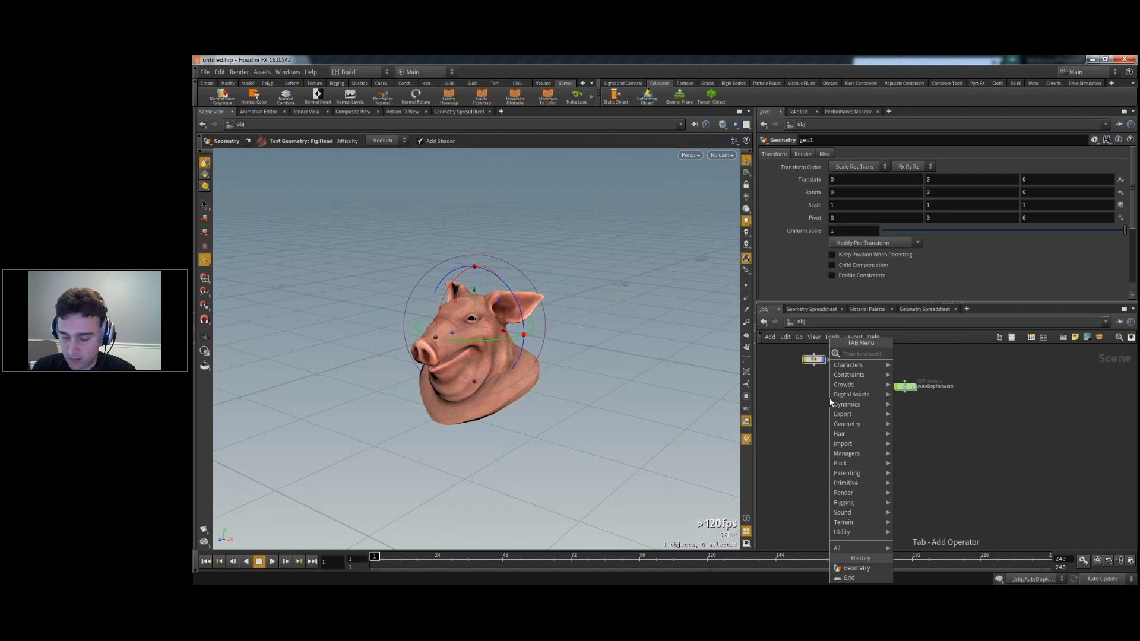
{"action": "key", "text": "Escape"}
{"action": "left_click", "coordinate": [830, 401]}
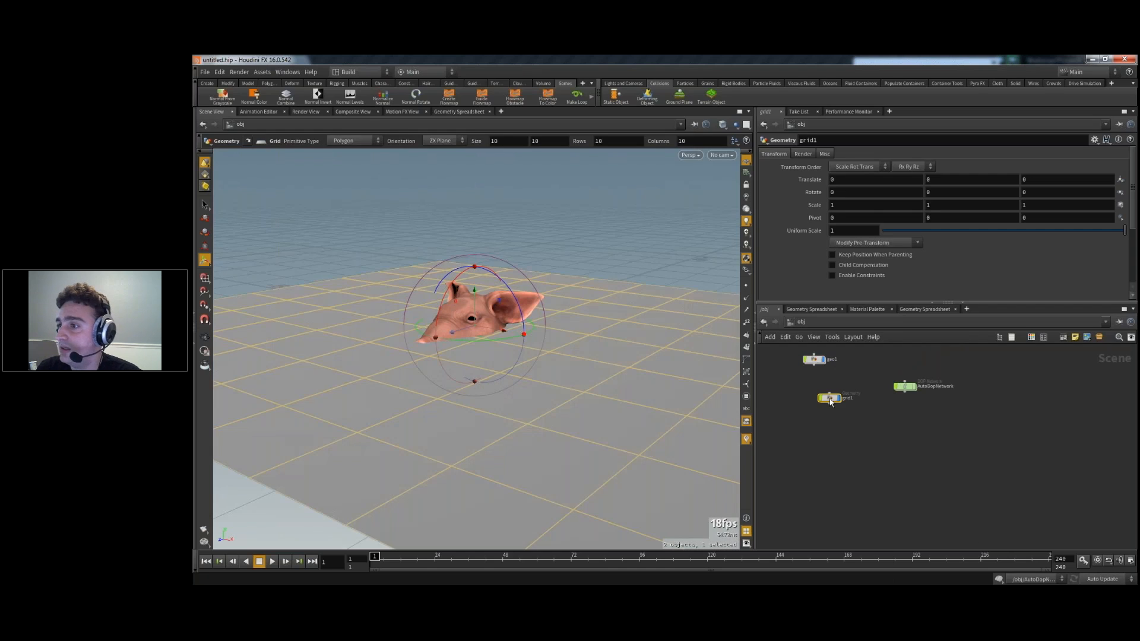
{"action": "double_click", "coordinate": [830, 398]}
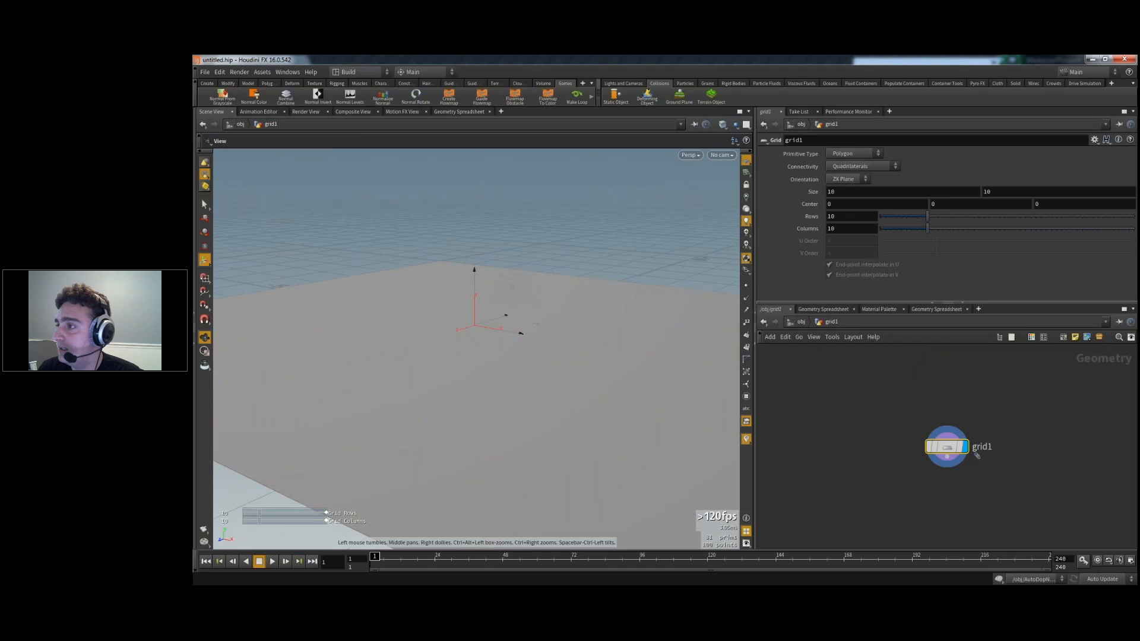
- Ghost the other objects in the scene view and set the grid's size to 5 by 5
{"action": "left_click", "coordinate": [735, 124]}
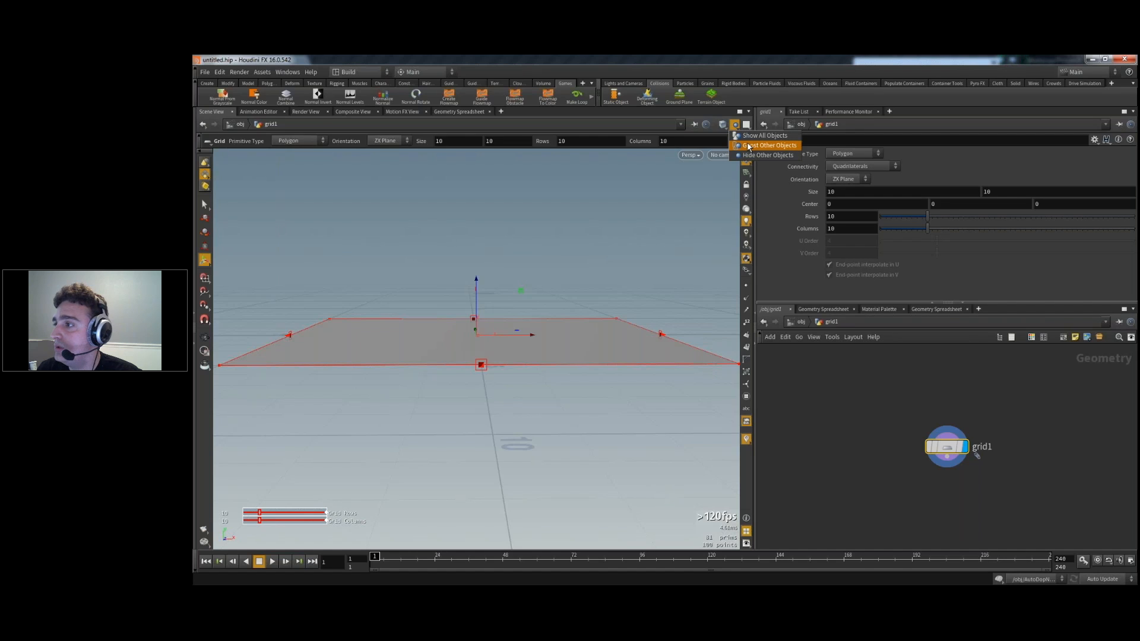
{"action": "left_click", "coordinate": [749, 147]}
{"action": "left_click_drag", "start_coordinate": [380, 315], "coordinate": [464, 350], "text": "alt"}
{"action": "double_click", "coordinate": [877, 194]}
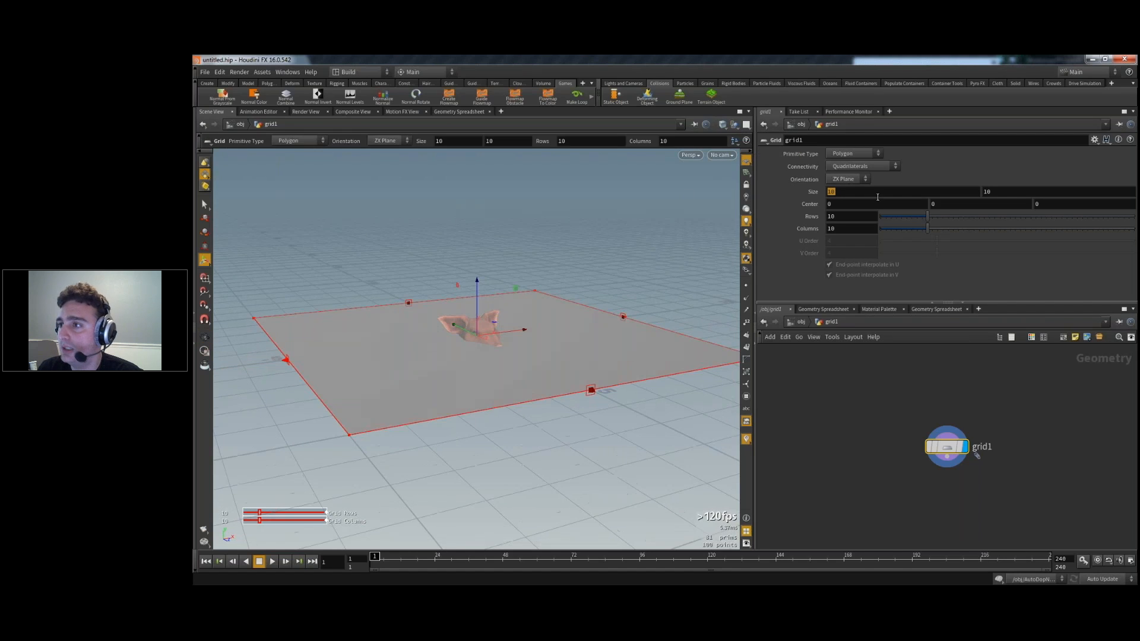
{"action": "type", "text": "5"}
{"action": "left_click", "coordinate": [1019, 193]}
{"action": "double_click", "coordinate": [1019, 194]}
{"action": "type", "text": "5"}
{"action": "key", "text": "Return"}
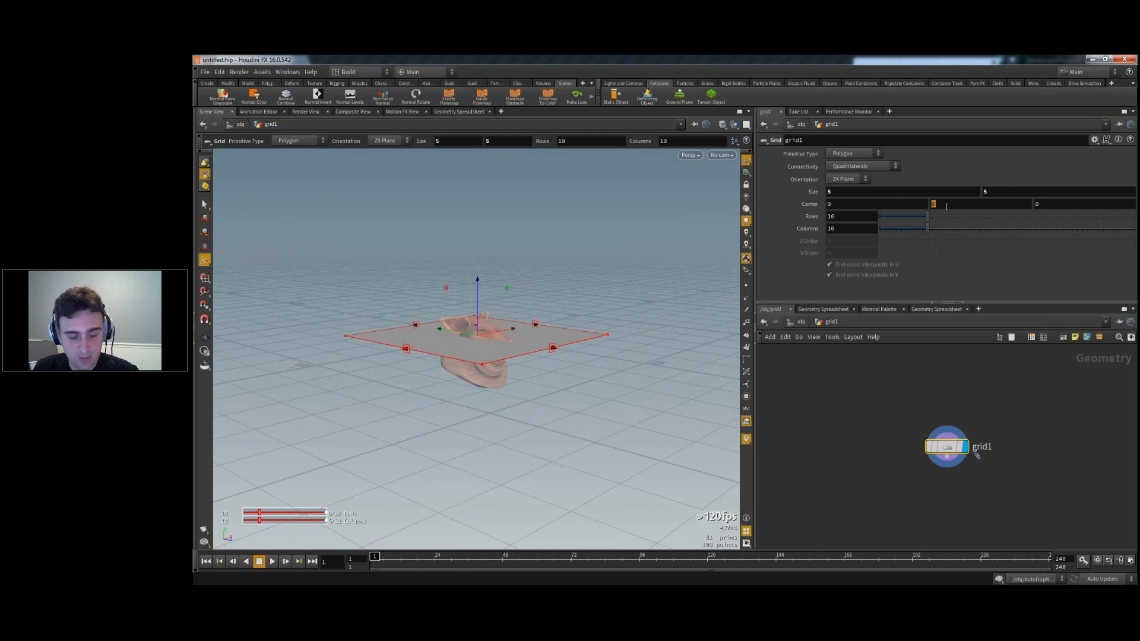
- Raise the grid above the pig head by setting its center Y value to 1.5
{"action": "double_click", "coordinate": [946, 204]}
{"action": "type", "text": "2"}
{"action": "key", "text": "Return"}
{"action": "double_click", "coordinate": [946, 204]}
{"action": "type", "text": "1.5"}
{"action": "key", "text": "Return"}
{"action": "key", "text": "Escape"}
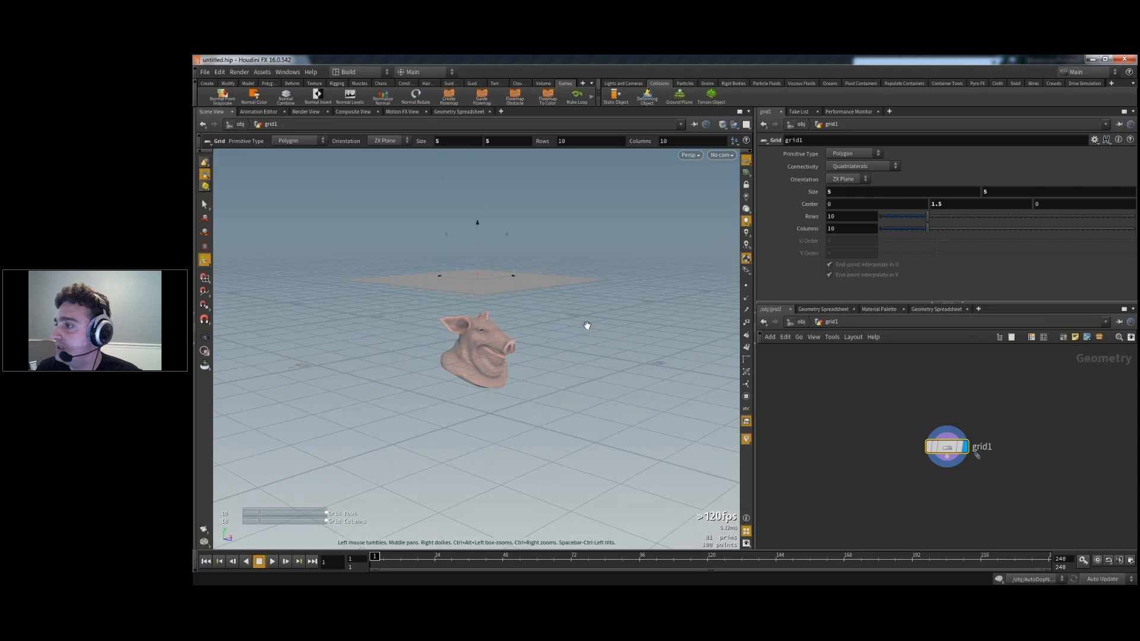
{"action": "left_click_drag", "start_coordinate": [522, 356], "coordinate": [451, 392], "text": "alt"}
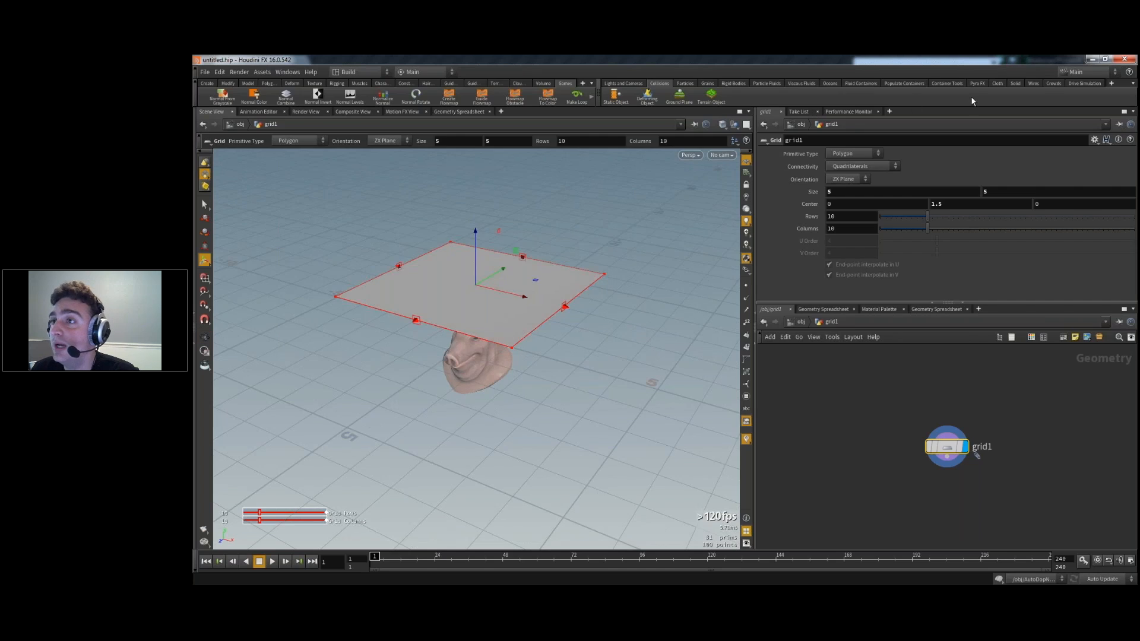
- Turn the grid into a Cloth Object using the Cloth tools
{"action": "left_click", "coordinate": [998, 84]}
{"action": "left_click", "coordinate": [615, 97]}
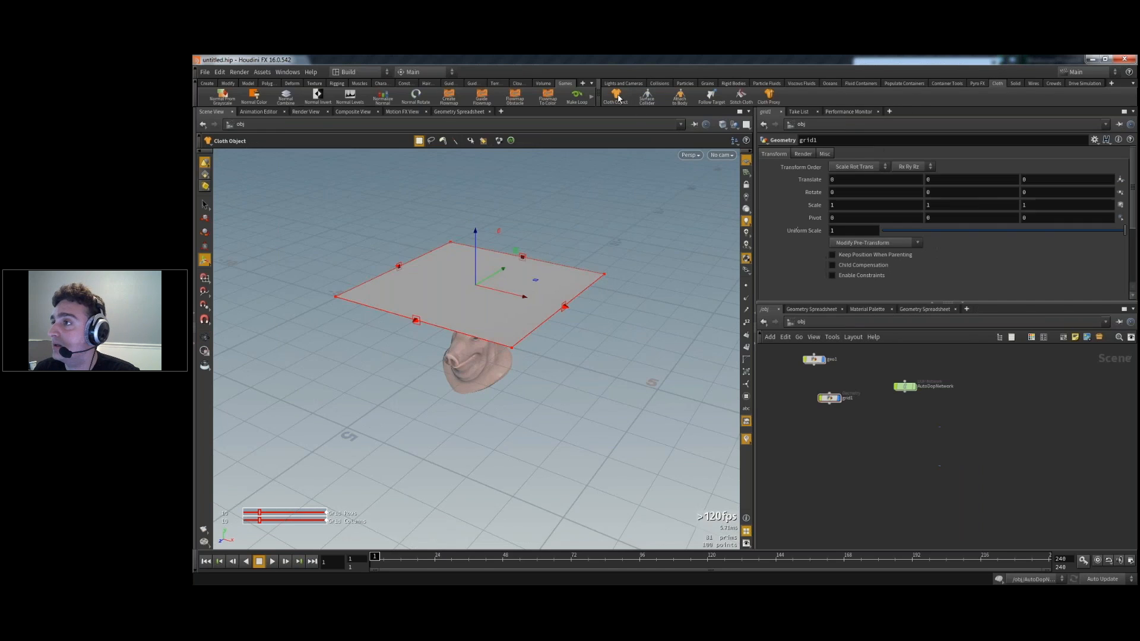
{"action": "left_click", "coordinate": [500, 327]}
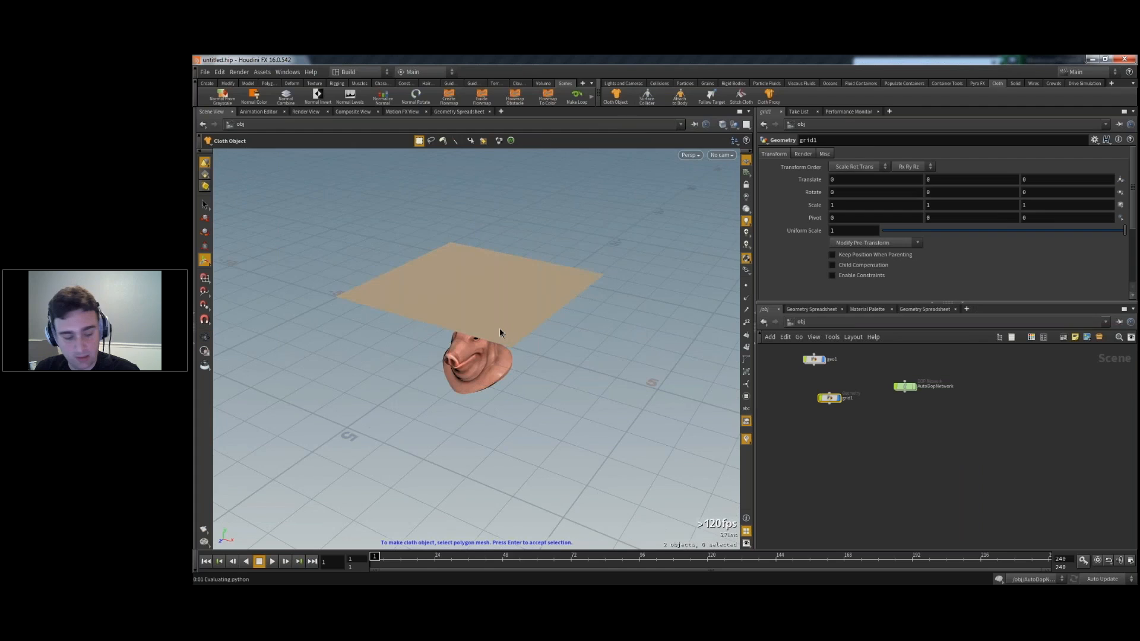
{"action": "key", "text": "Return"}
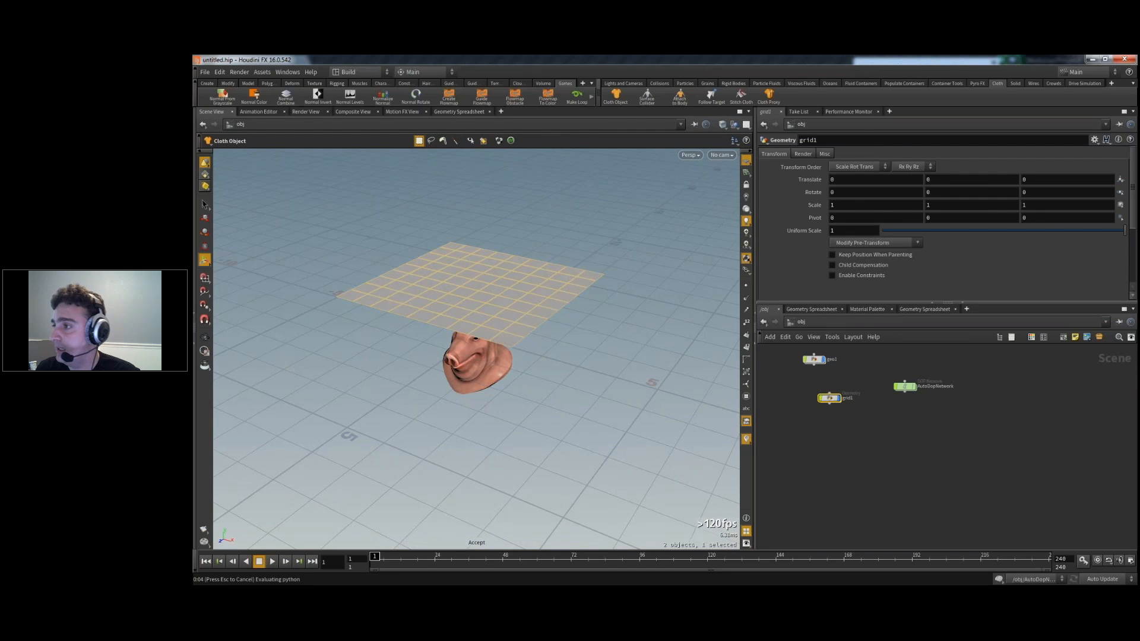
- Play the cloth simulation to frame 82, stop it, and inspect how the cloth drapes over the pig head
{"action": "left_click_drag", "start_coordinate": [427, 363], "coordinate": [499, 332], "text": "alt"}
{"action": "left_click", "coordinate": [272, 563]}
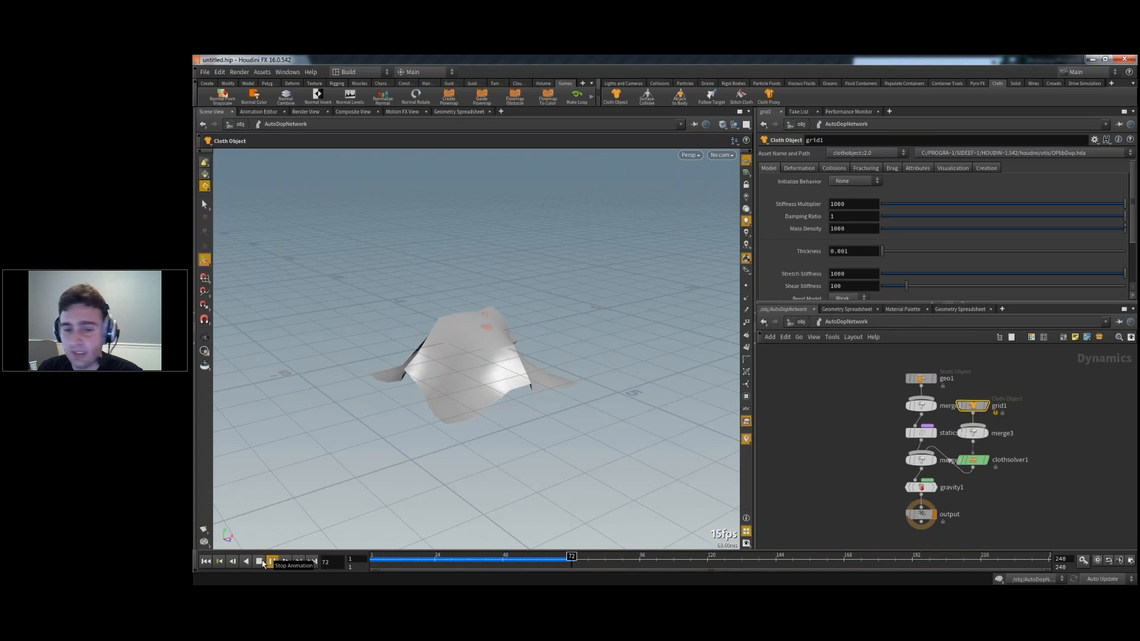
{"action": "left_click", "coordinate": [261, 562]}
{"action": "left_click_drag", "start_coordinate": [352, 380], "coordinate": [416, 389], "text": "alt"}
{"action": "right_click_drag", "start_coordinate": [395, 386], "coordinate": [431, 408], "text": "alt"}
{"action": "left_click_drag", "start_coordinate": [431, 408], "coordinate": [369, 389]}
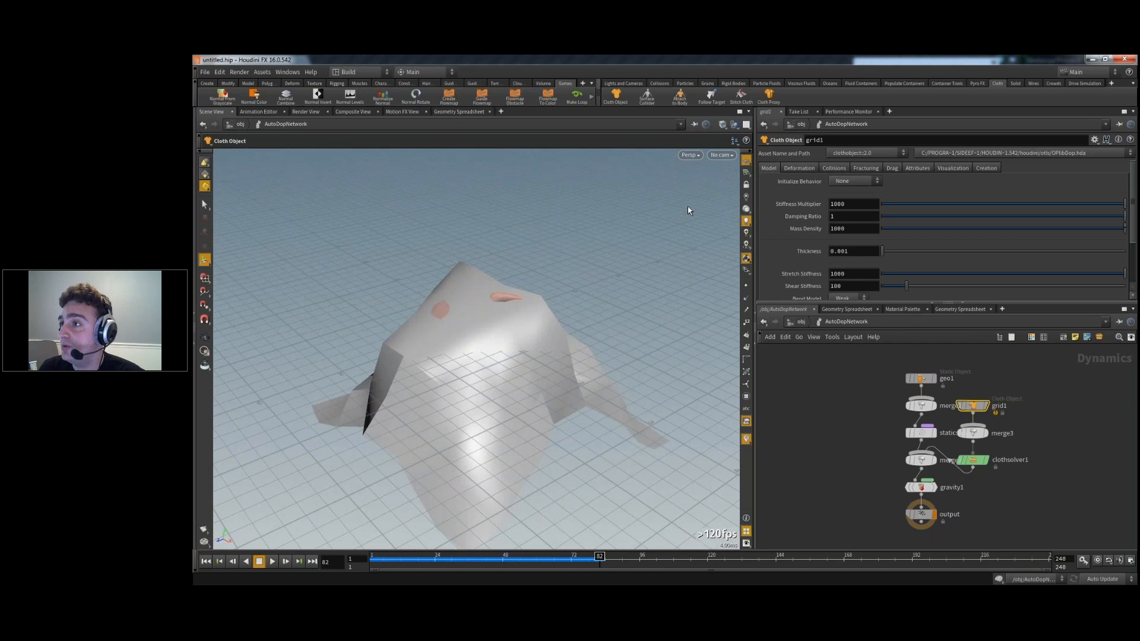
{"action": "left_click_drag", "start_coordinate": [551, 304], "coordinate": [665, 338], "text": "alt"}
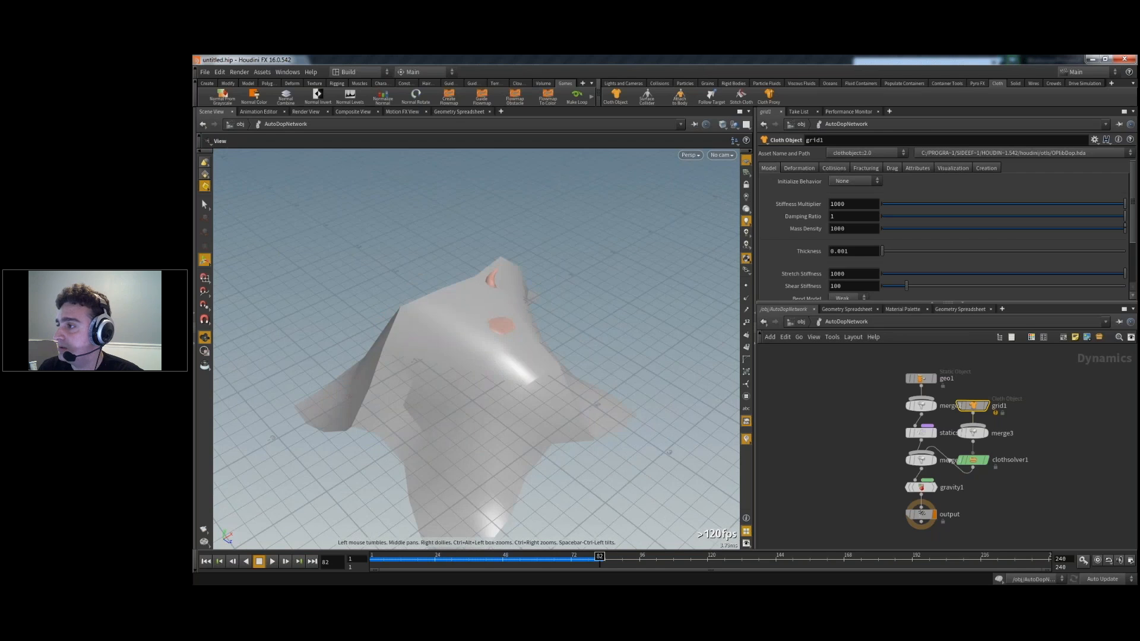
- Overlay the wireframe on the shaded cloth and try the flat shaded display with wires
{"action": "key", "text": "w"}
{"action": "left_click_drag", "start_coordinate": [432, 396], "coordinate": [451, 376], "text": "alt"}
{"action": "key", "text": "shift+w"}
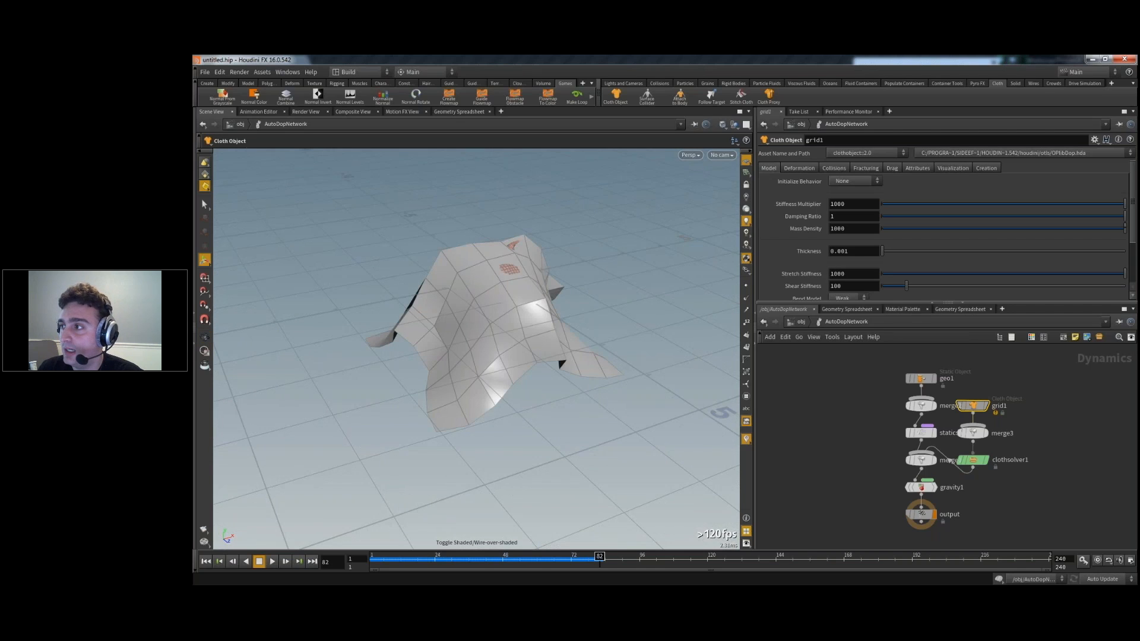
{"action": "left_click", "coordinate": [721, 125]}
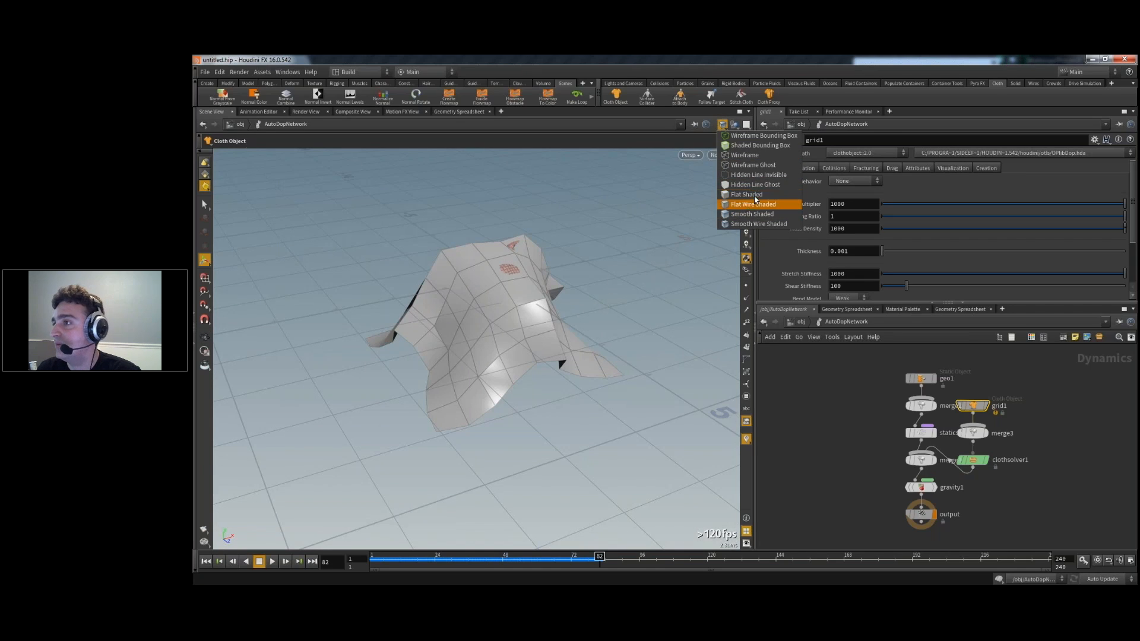
{"action": "left_click", "coordinate": [747, 196]}
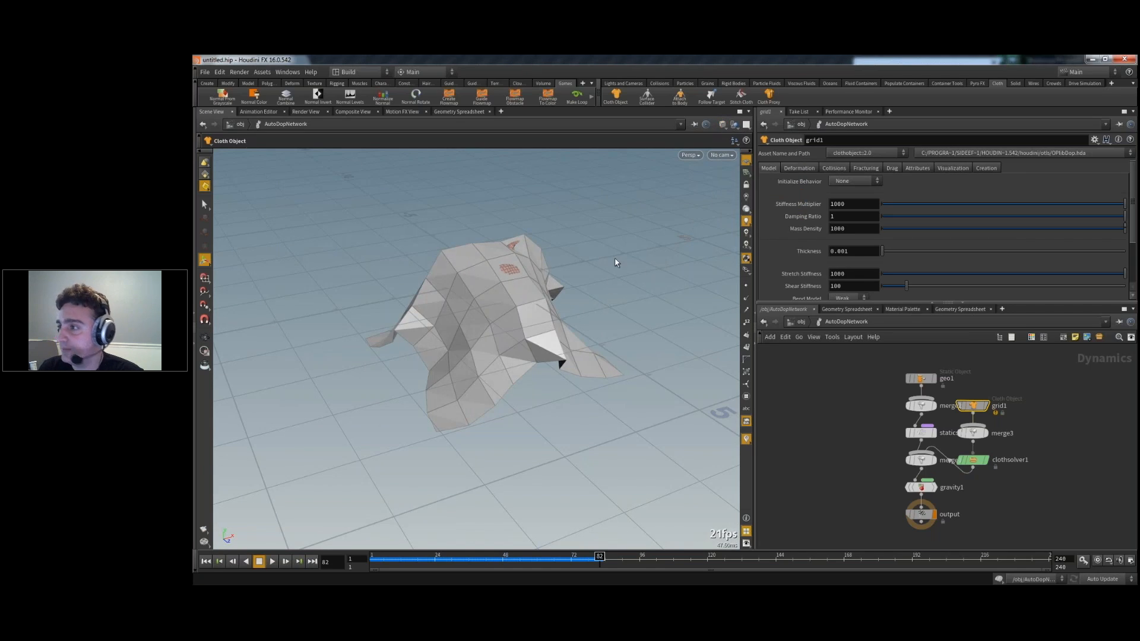
- Switch the viewport to smooth shading with the wireframe overlay and view the cloth from above
{"action": "left_click", "coordinate": [722, 124]}
{"action": "left_click", "coordinate": [742, 215]}
{"action": "key", "text": "Escape"}
{"action": "mouse_move", "coordinate": [552, 329]}
{"action": "left_mouse_down"}
{"action": "mouse_move", "coordinate": [575, 328]}
{"action": "mouse_move", "coordinate": [523, 321]}
{"action": "mouse_move", "coordinate": [508, 352]}
{"action": "mouse_move", "coordinate": [509, 326]}
{"action": "mouse_move", "coordinate": [463, 372]}
{"action": "left_mouse_up"}
{"action": "key", "text": "shift+w"}
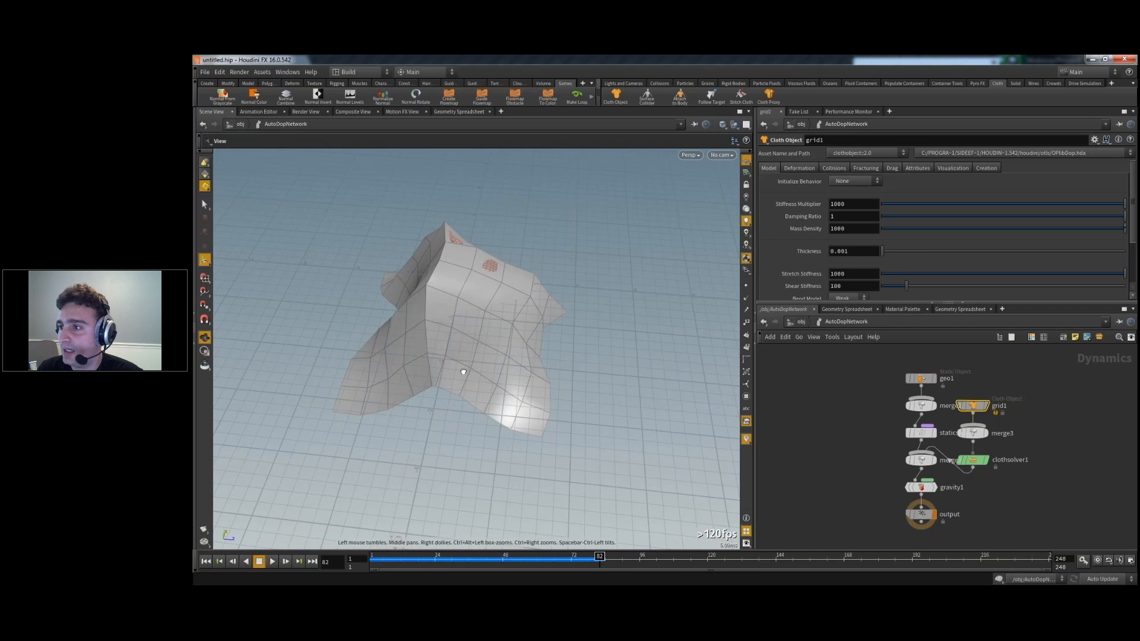
- Enter the cloth grid's network and move the grid1 node just above trail1
{"action": "left_click", "coordinate": [802, 323]}
{"action": "double_click", "coordinate": [814, 358]}
{"action": "left_click", "coordinate": [804, 324]}
{"action": "double_click", "coordinate": [819, 389]}
{"action": "middle_click", "coordinate": [950, 373]}
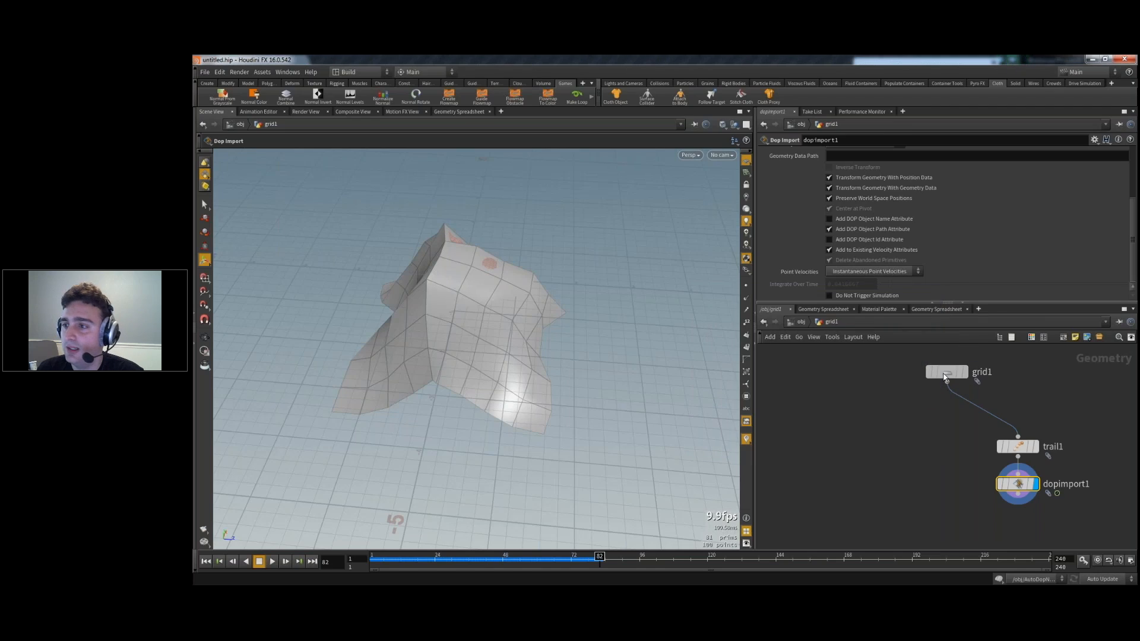
{"action": "left_click_drag", "start_coordinate": [945, 378], "coordinate": [1006, 399]}
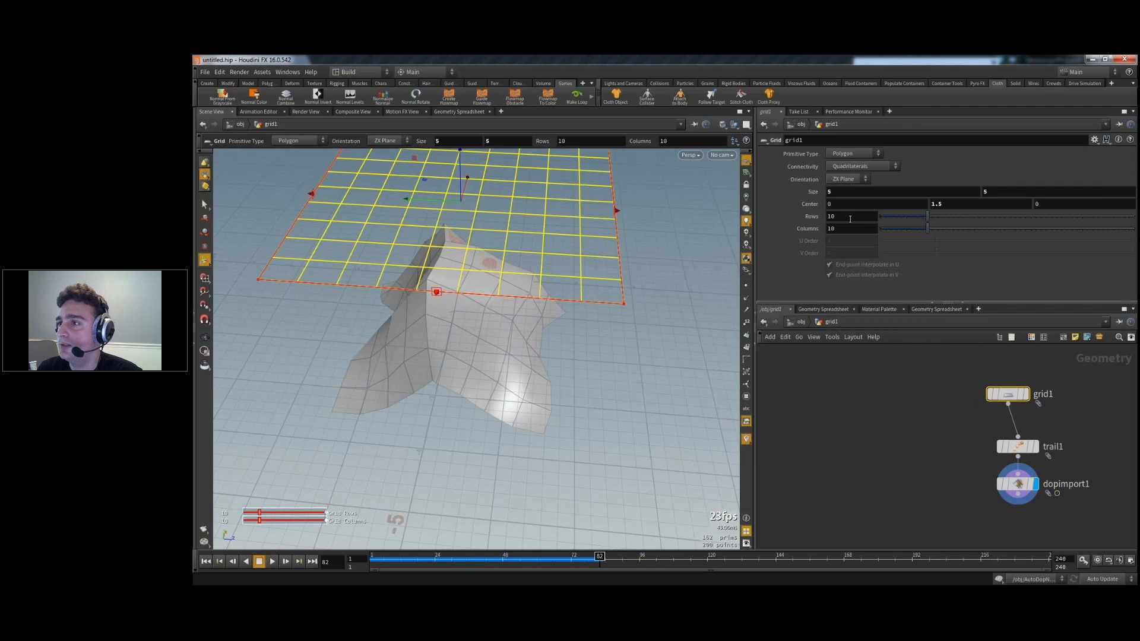
- Set the grid to 25 rows and 25 columns and check the node's geometry information
{"action": "left_click", "coordinate": [850, 219]}
{"action": "type", "text": "20"}
{"action": "key", "text": "Return"}
{"action": "left_click", "coordinate": [847, 228]}
{"action": "type", "text": "25"}
{"action": "key", "text": "Return"}
{"action": "left_click", "coordinate": [868, 436]}
{"action": "middle_click", "coordinate": [1013, 397]}
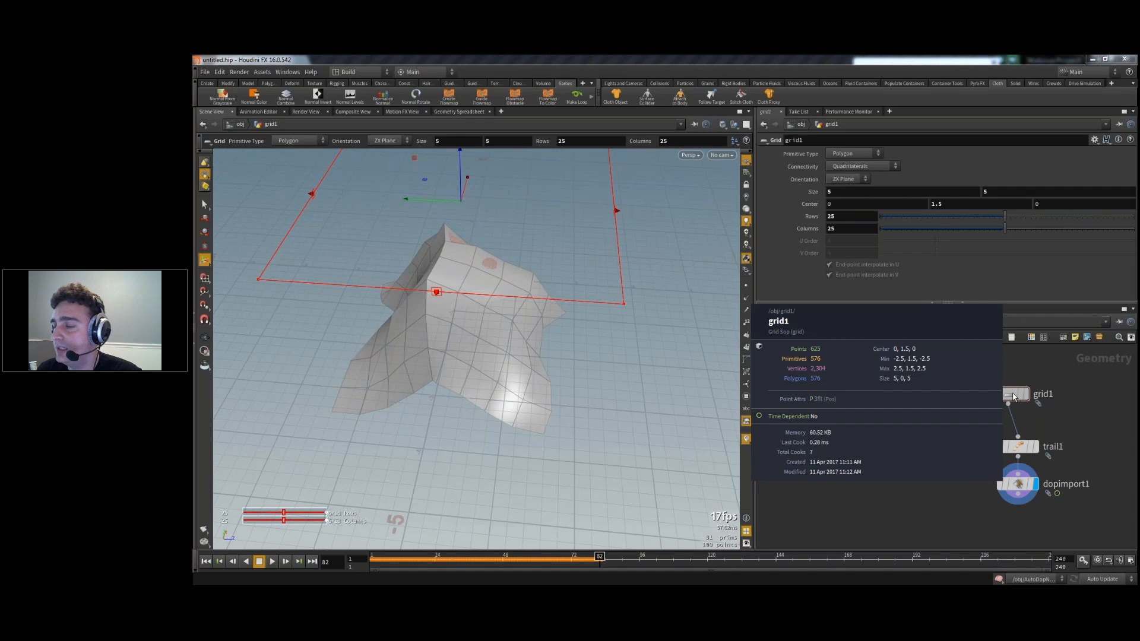
- Increase the grid to 50 rows and 50 columns and check the node's geometry information
{"action": "double_click", "coordinate": [837, 217]}
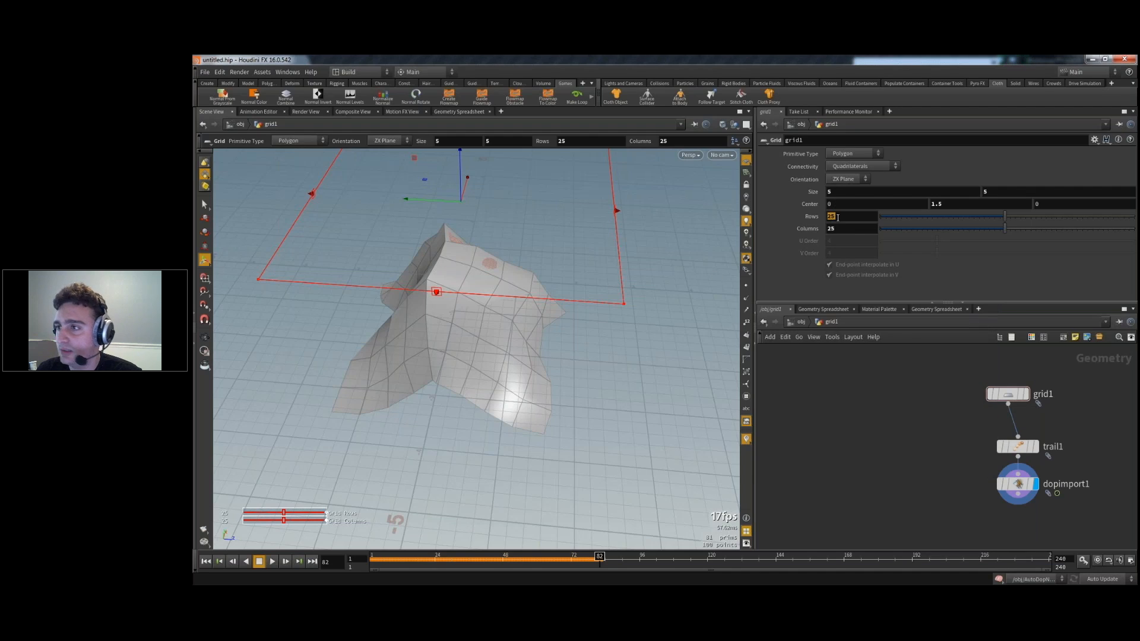
{"action": "type", "text": "5050"}
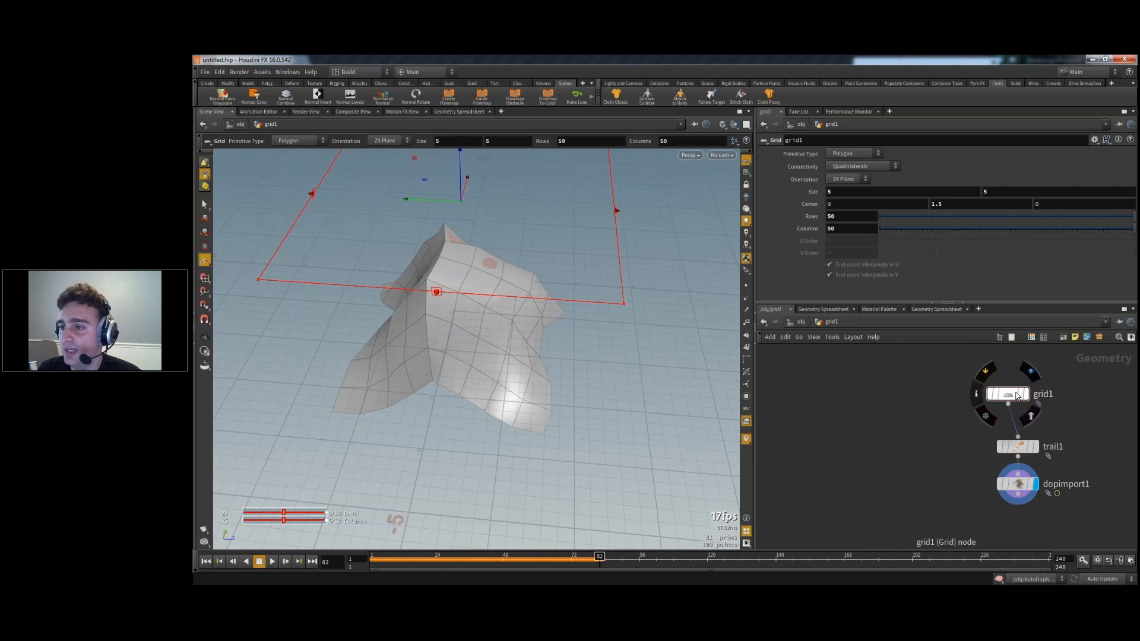
{"action": "middle_click", "coordinate": [1017, 396]}
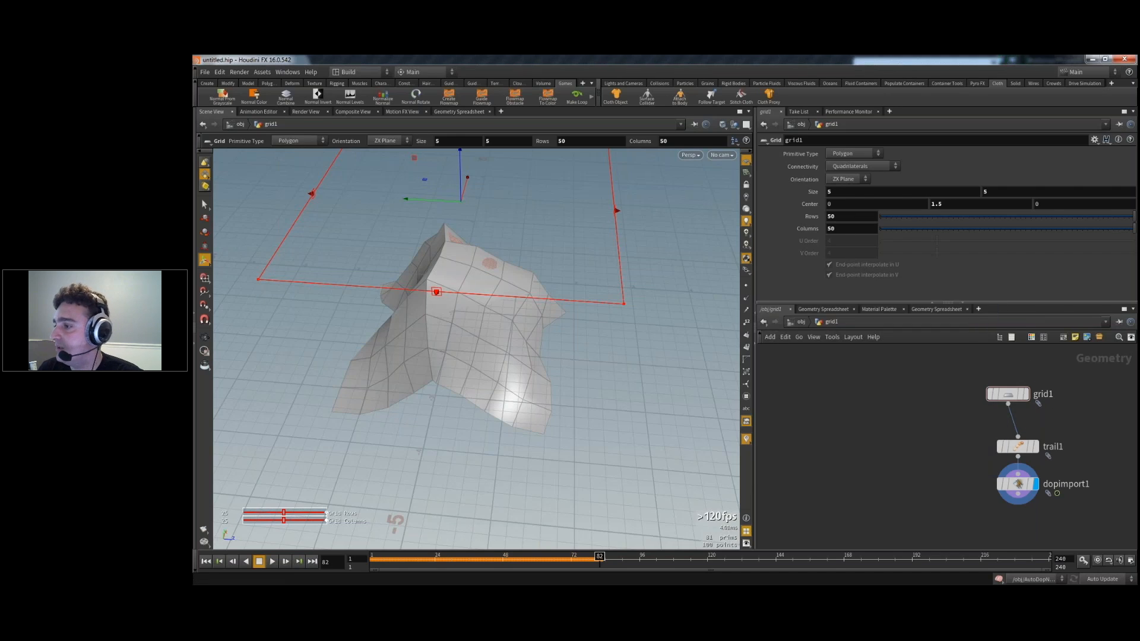
- Rewind to frame 1 and play the cloth simulation with the denser grid
{"action": "key", "text": "Escape"}
{"action": "left_click_drag", "start_coordinate": [609, 356], "coordinate": [567, 356]}
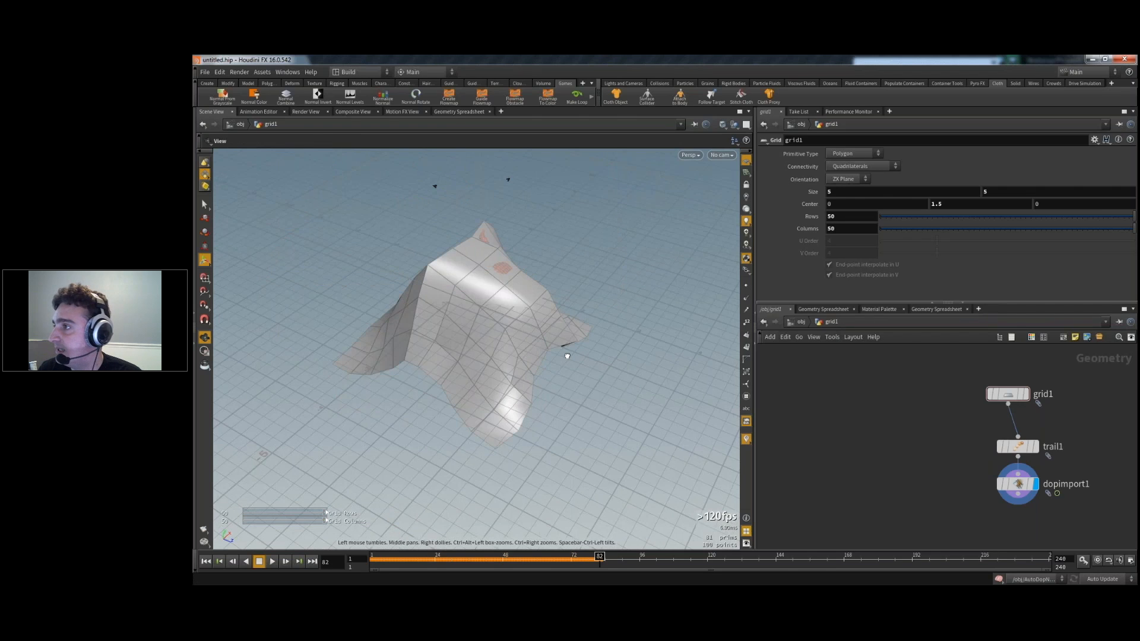
{"action": "key", "text": "ctrl+Up"}
{"action": "key", "text": "space+h"}
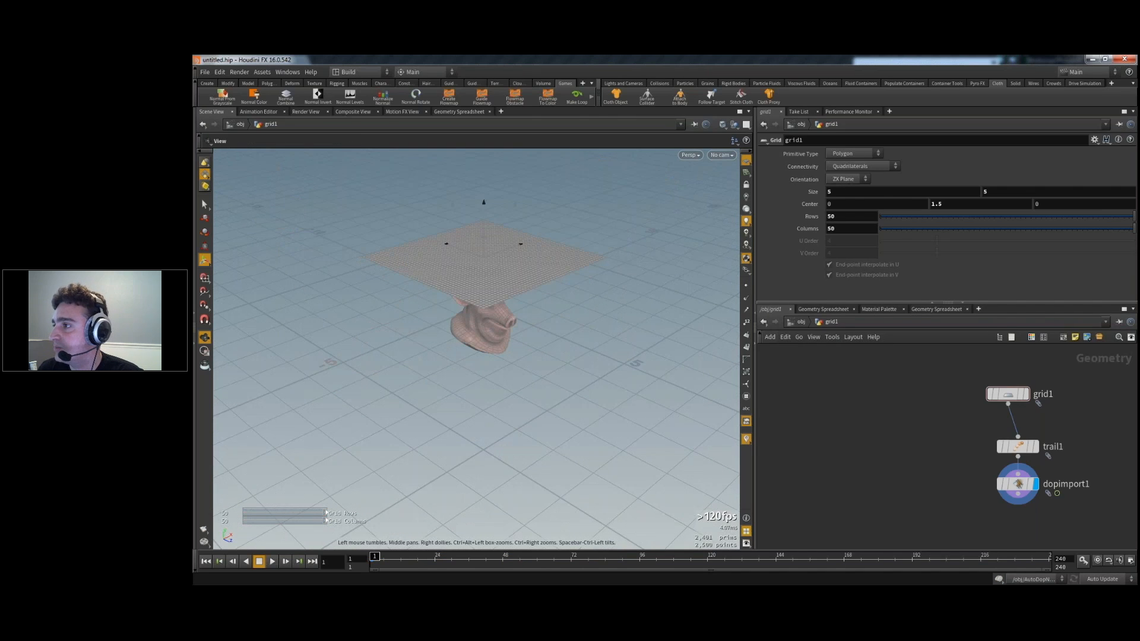
{"action": "left_click_drag", "start_coordinate": [522, 320], "coordinate": [481, 309]}
{"action": "scroll", "coordinate": [481, 309], "scroll_direction": "up", "scroll_amount": 3}
{"action": "left_click", "coordinate": [272, 562]}
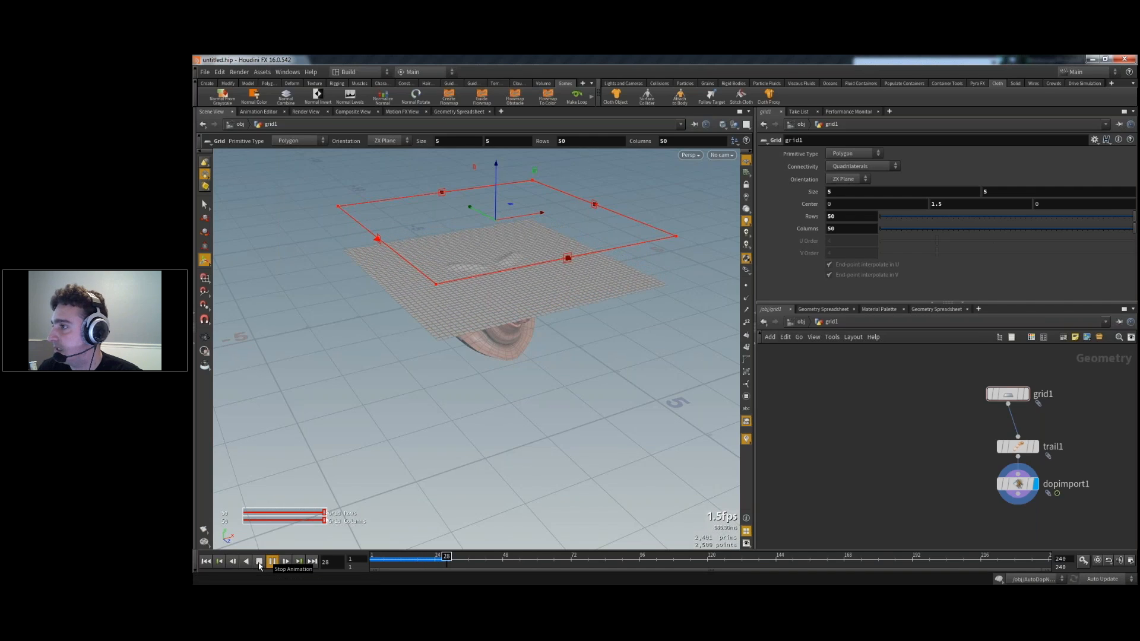
- Stop the simulation, set the grid to 10 rows and 10 columns, and replay it before rewinding to frame 1
{"action": "left_click", "coordinate": [259, 562]}
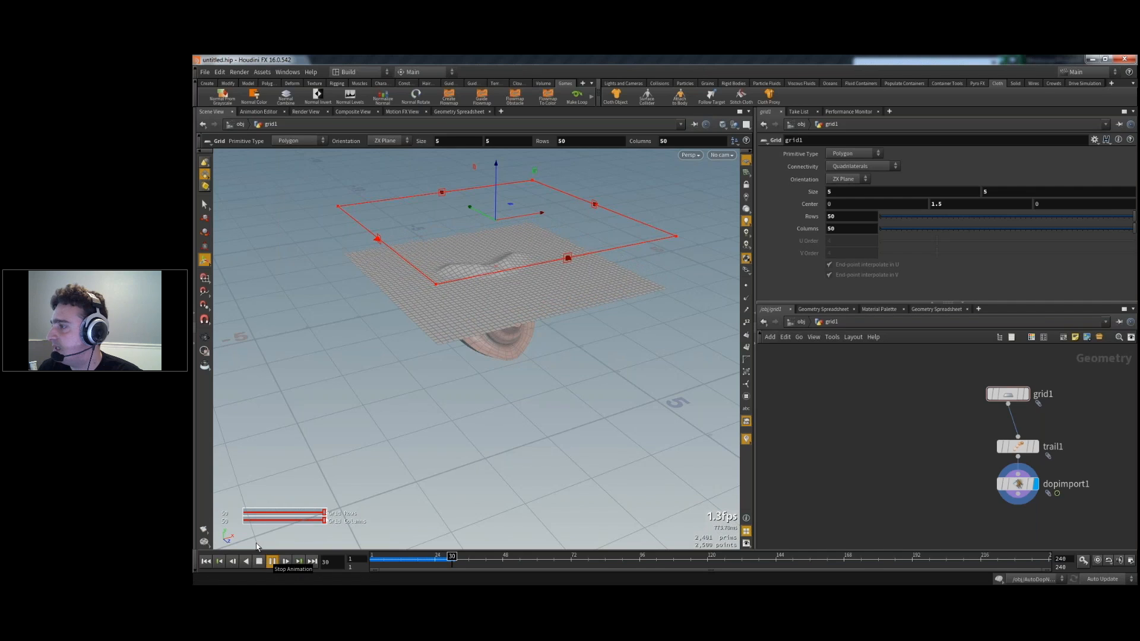
{"action": "left_click", "coordinate": [206, 562]}
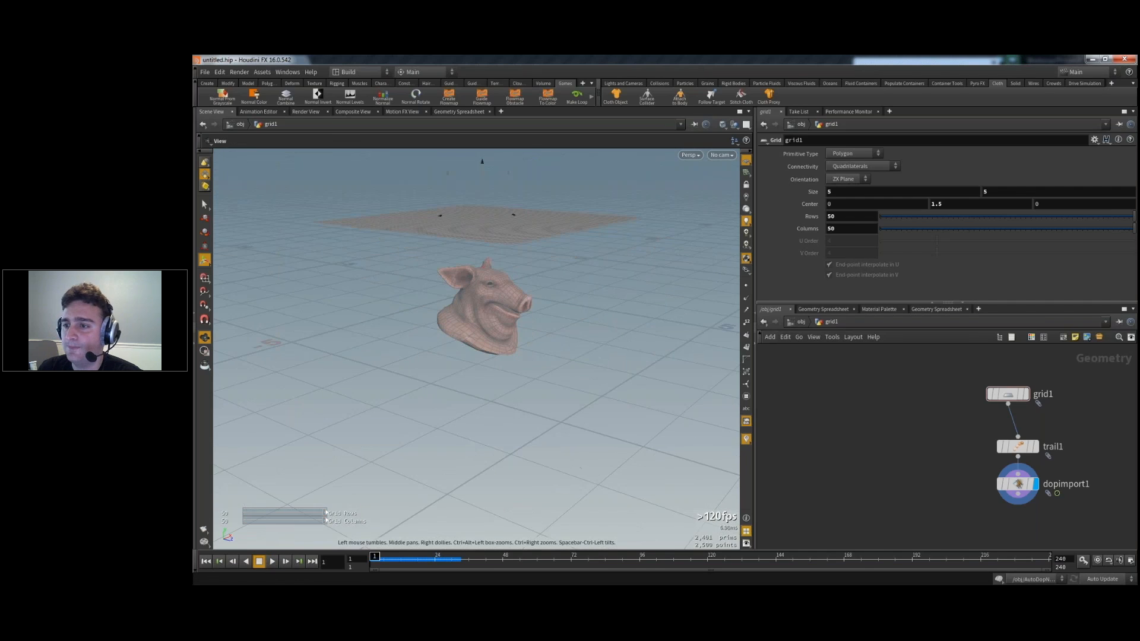
{"action": "double_click", "coordinate": [865, 216]}
{"action": "type", "text": "10"}
{"action": "key", "text": "Return"}
{"action": "left_click", "coordinate": [271, 562]}
{"action": "left_click", "coordinate": [205, 562]}
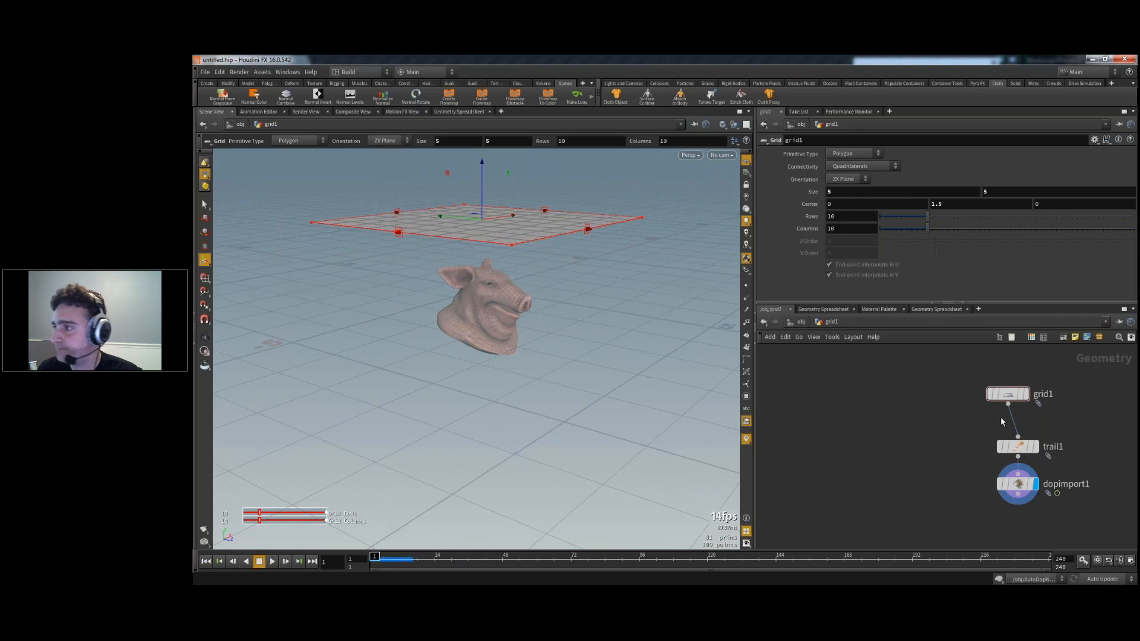
- Return to the object level and add a ground plane collision object to the scene
{"action": "key", "text": "u"}
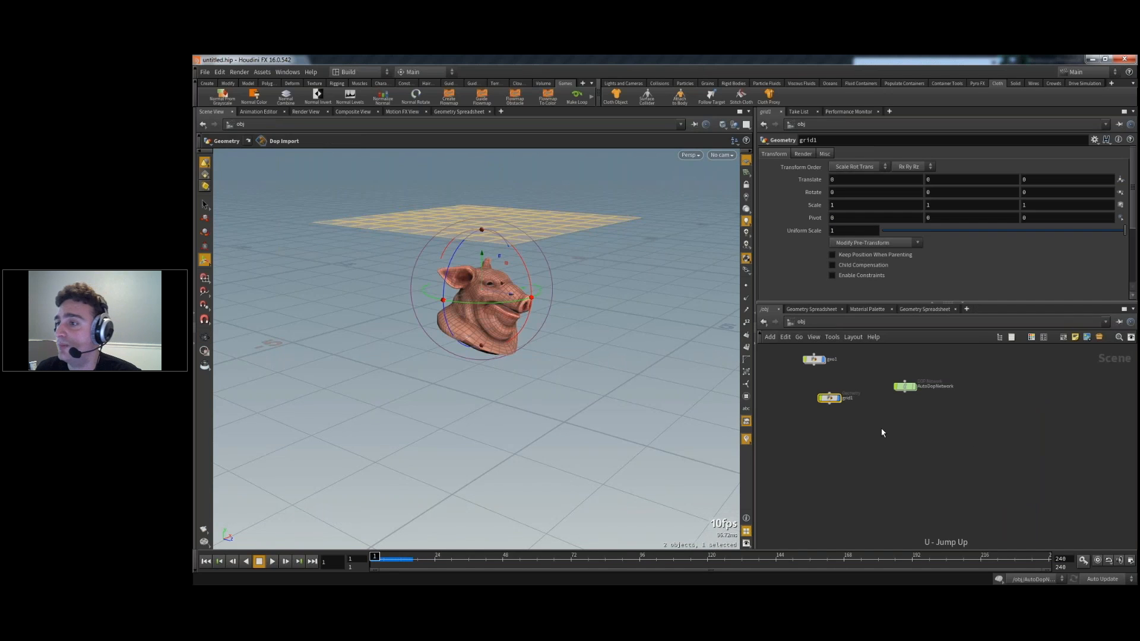
{"action": "left_click_drag", "start_coordinate": [475, 350], "coordinate": [475, 383], "text": "alt"}
{"action": "key", "text": "Return"}
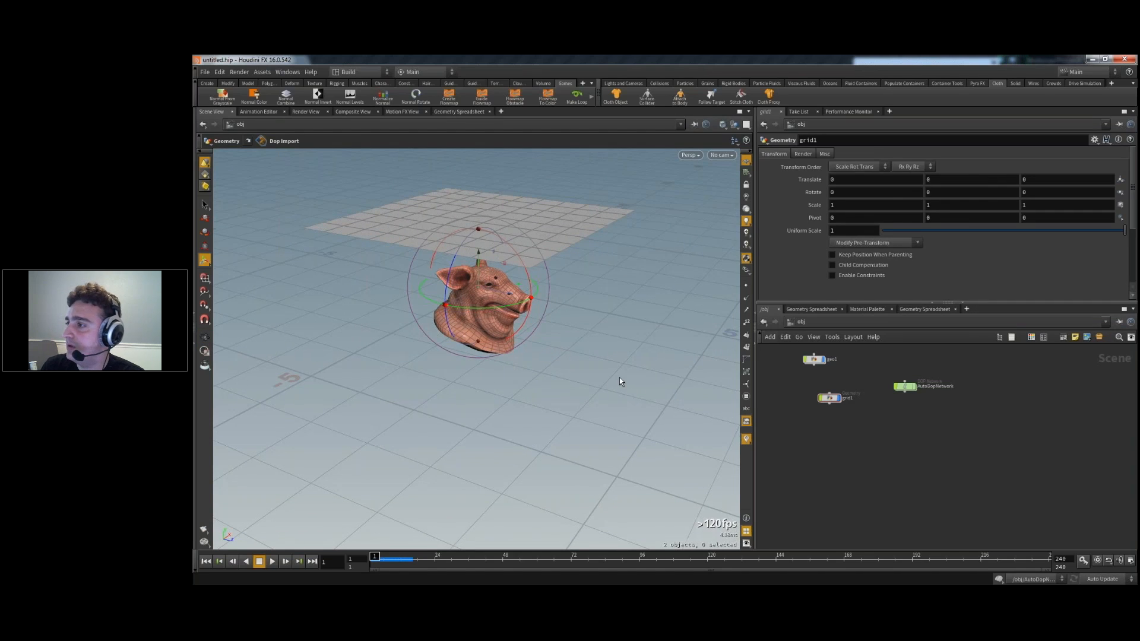
{"action": "left_click_drag", "start_coordinate": [534, 374], "coordinate": [594, 333], "text": "alt"}
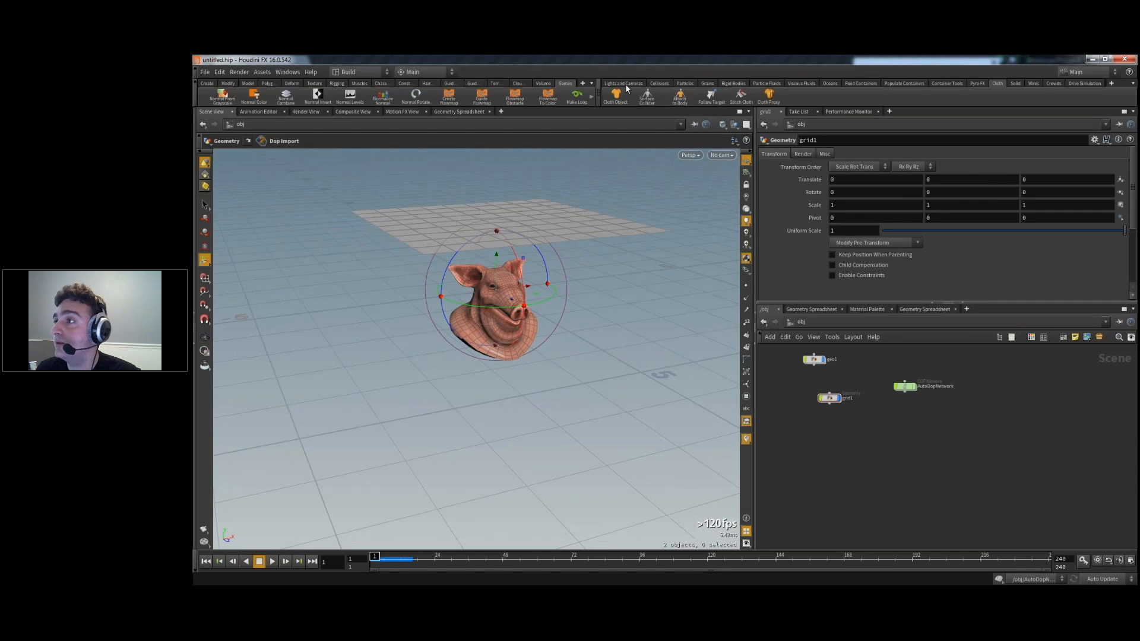
{"action": "left_click", "coordinate": [659, 83]}
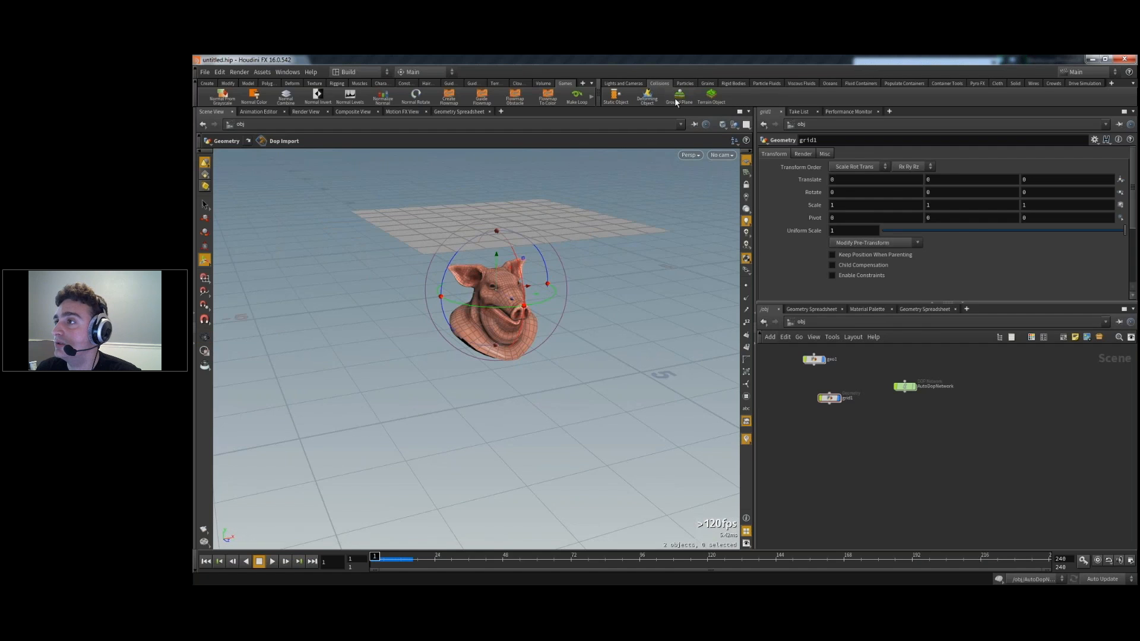
{"action": "left_click", "coordinate": [676, 96]}
{"action": "left_click_drag", "start_coordinate": [617, 302], "coordinate": [585, 299], "text": "alt"}
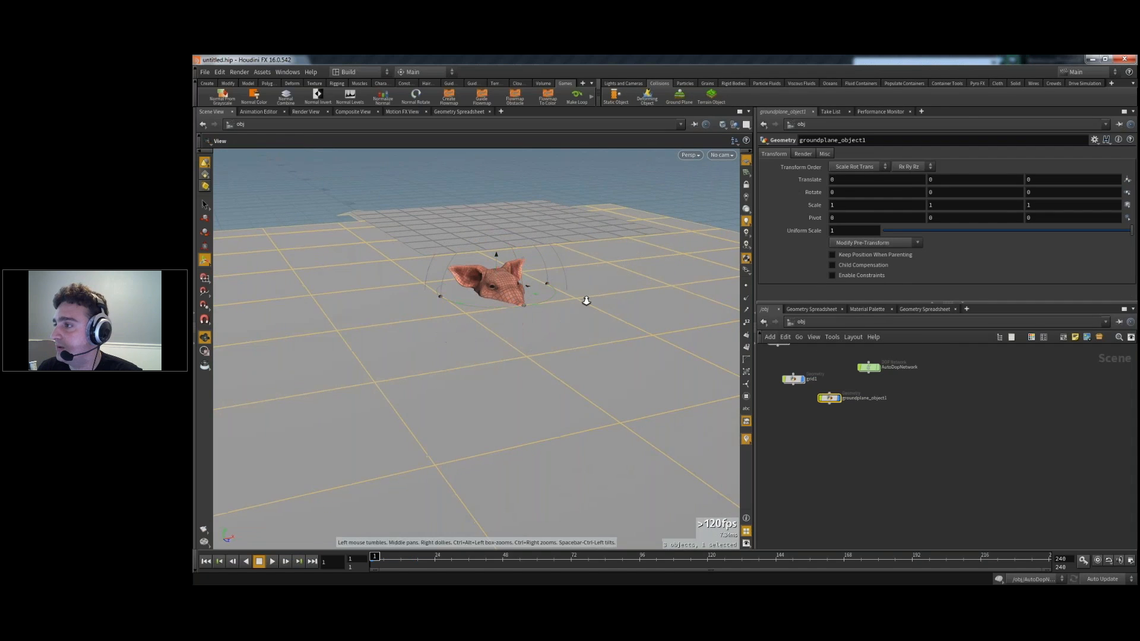
- Lower the ground plane beneath the pig head to a Y translation of about -1.4
{"action": "scroll", "coordinate": [585, 298], "scroll_direction": "down", "scroll_amount": 3}
{"action": "left_click_drag", "start_coordinate": [492, 285], "coordinate": [511, 242]}
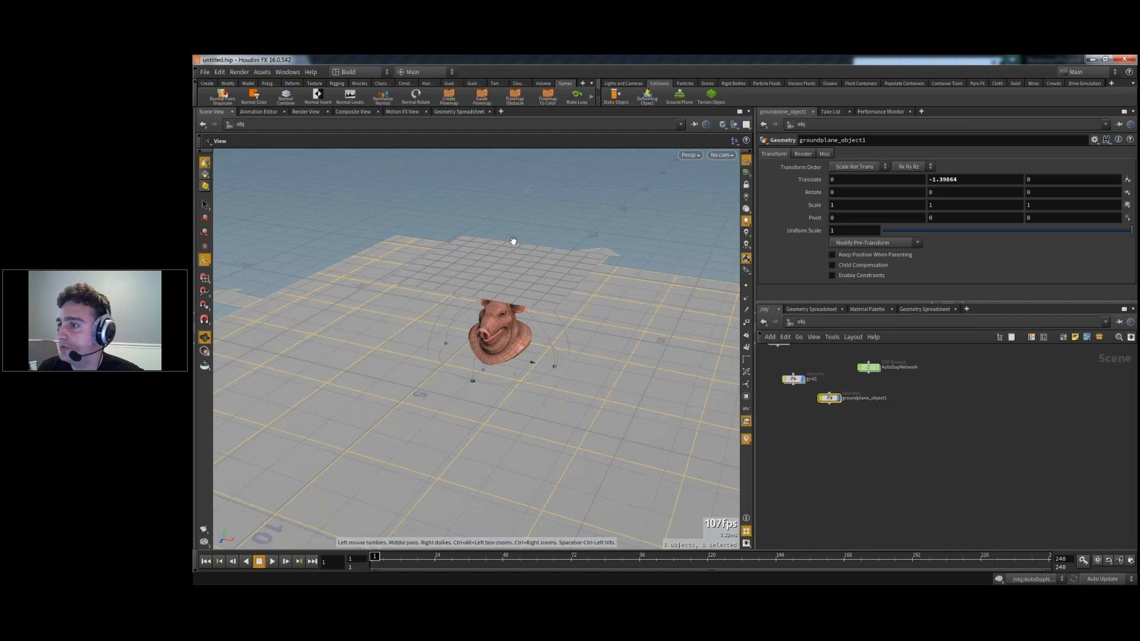
{"action": "left_click", "coordinate": [994, 464]}
{"action": "left_click_drag", "start_coordinate": [537, 380], "coordinate": [591, 341], "text": "alt"}
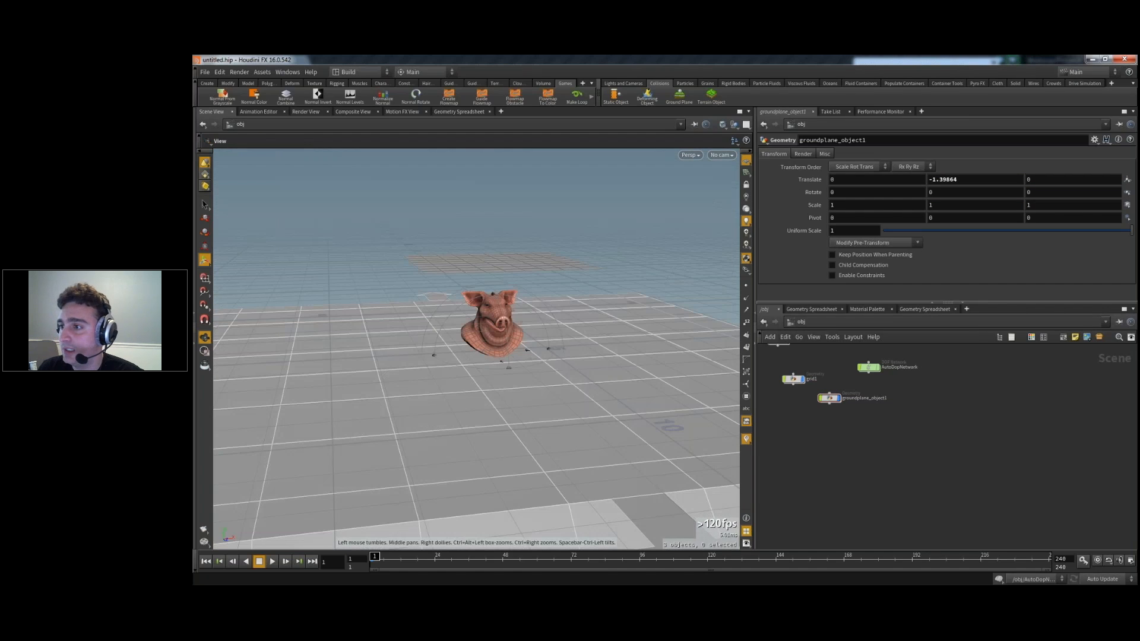
{"action": "key", "text": "h"}
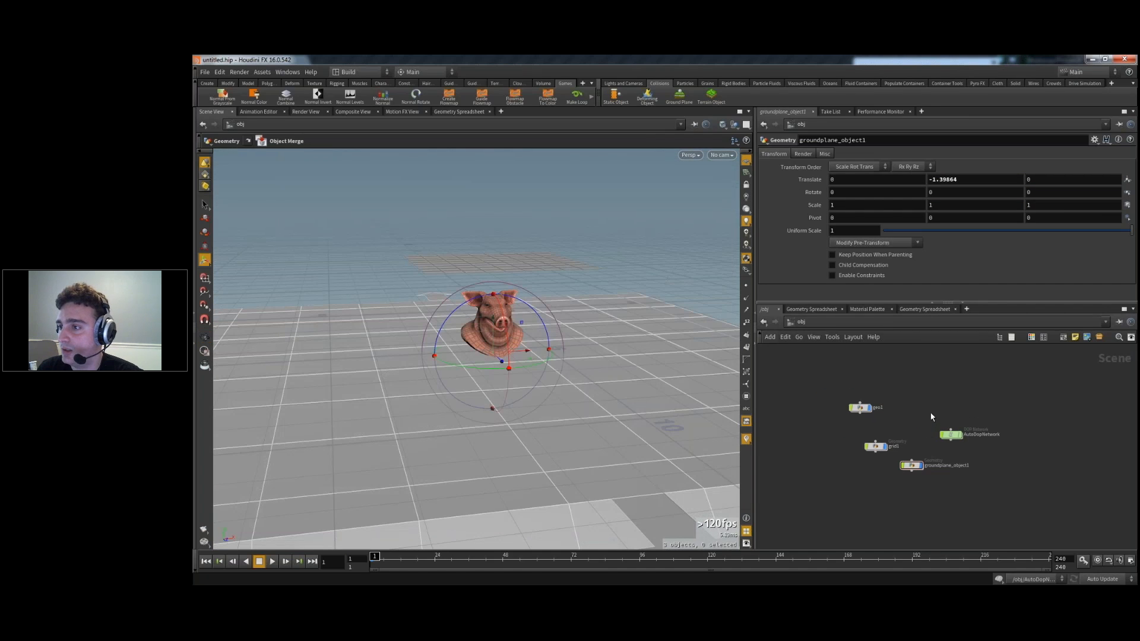
{"action": "left_click", "coordinate": [859, 408]}
{"action": "double_click", "coordinate": [860, 408]}
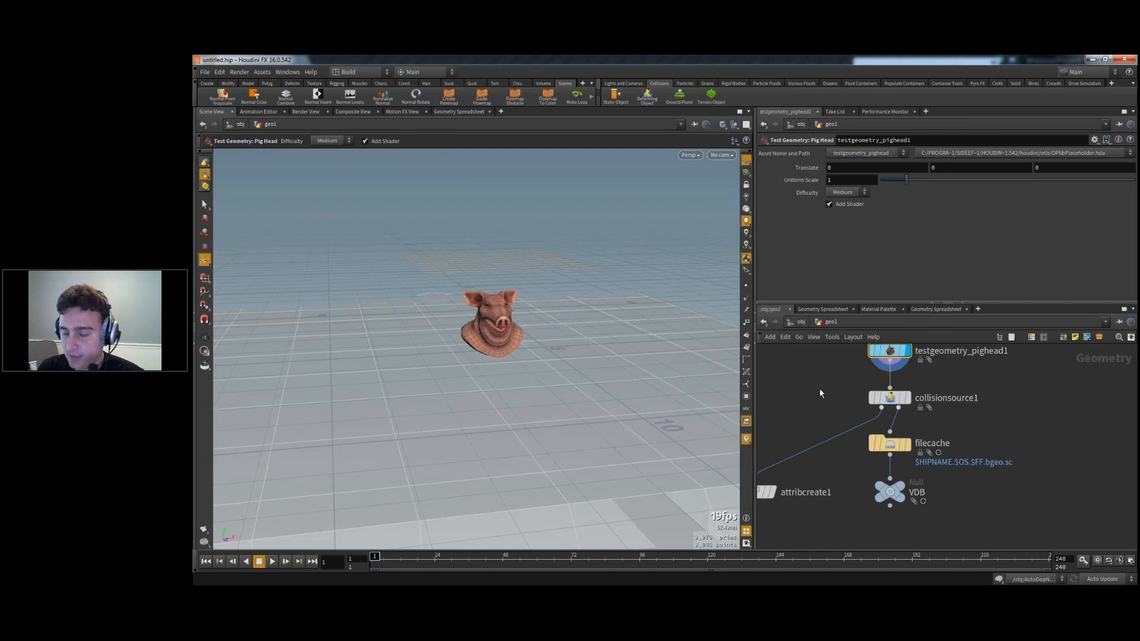
{"action": "left_click", "coordinate": [801, 321]}
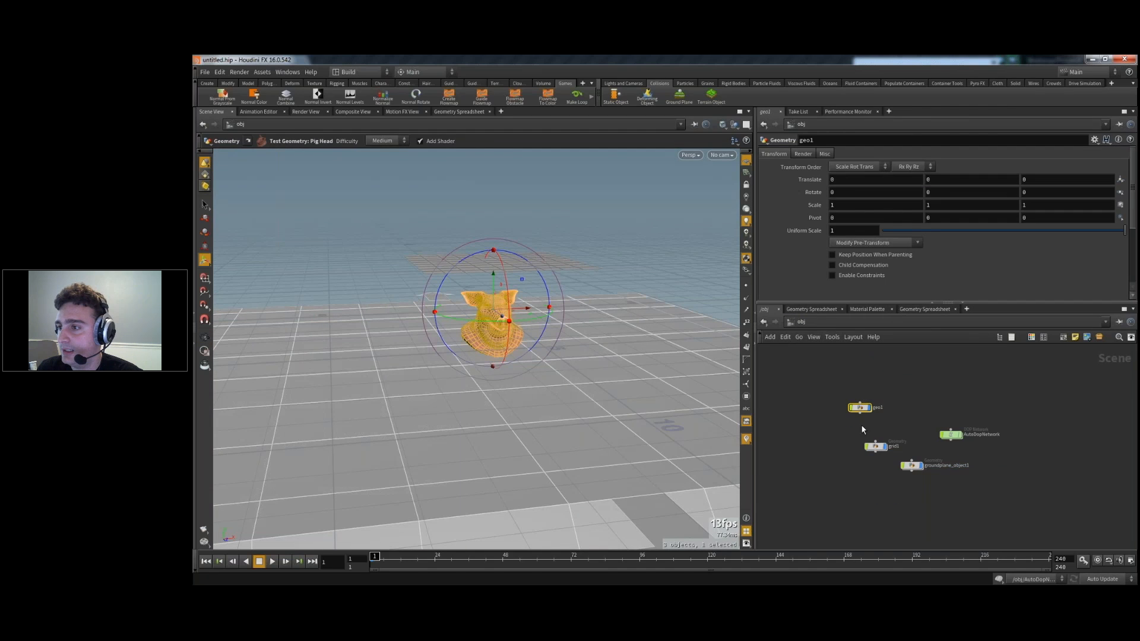
- Enter the cloth grid's network, play the simulation with the ground plane, and scrub back to frame 44
{"action": "left_click_drag", "start_coordinate": [879, 449], "coordinate": [838, 446]}
{"action": "double_click", "coordinate": [838, 446]}
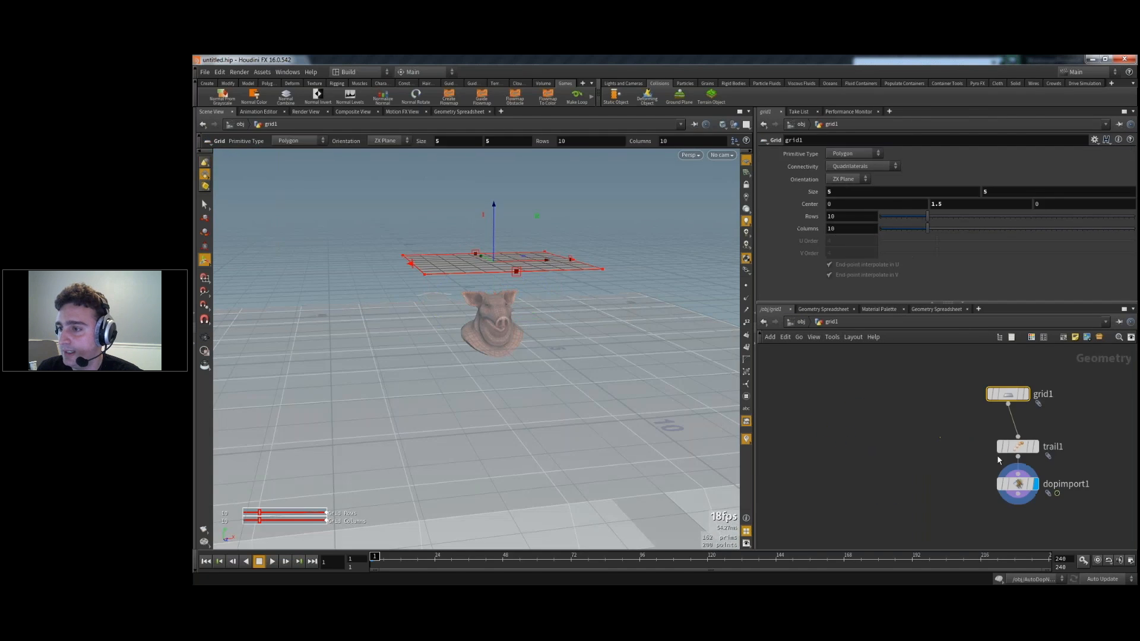
{"action": "left_click", "coordinate": [273, 561]}
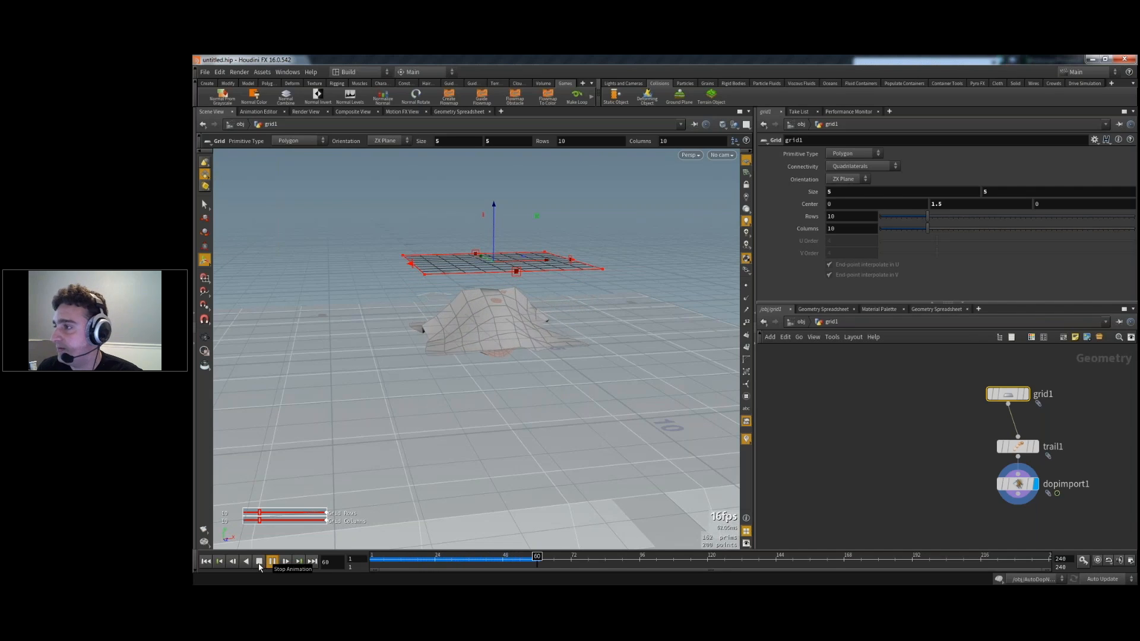
{"action": "left_click", "coordinate": [259, 561]}
{"action": "left_click_drag", "start_coordinate": [533, 562], "coordinate": [492, 565]}
- Add a File Cache node below dopimport1
{"action": "middle_click_drag", "start_coordinate": [1013, 531], "coordinate": [945, 468]}
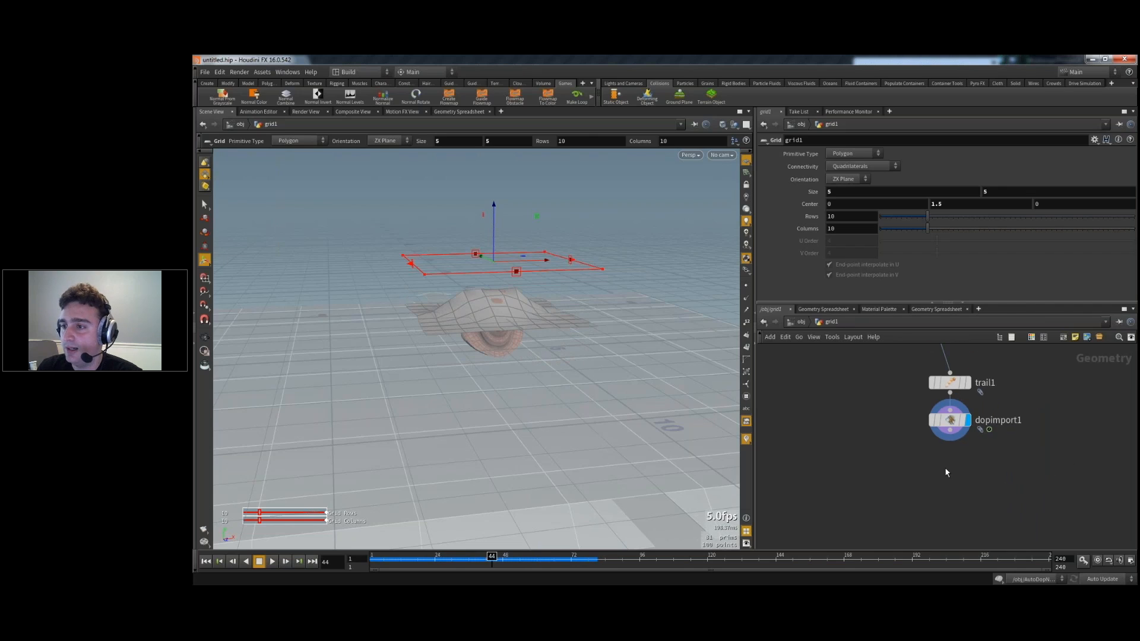
{"action": "key", "text": "Tab"}
{"action": "type", "text": "file"}
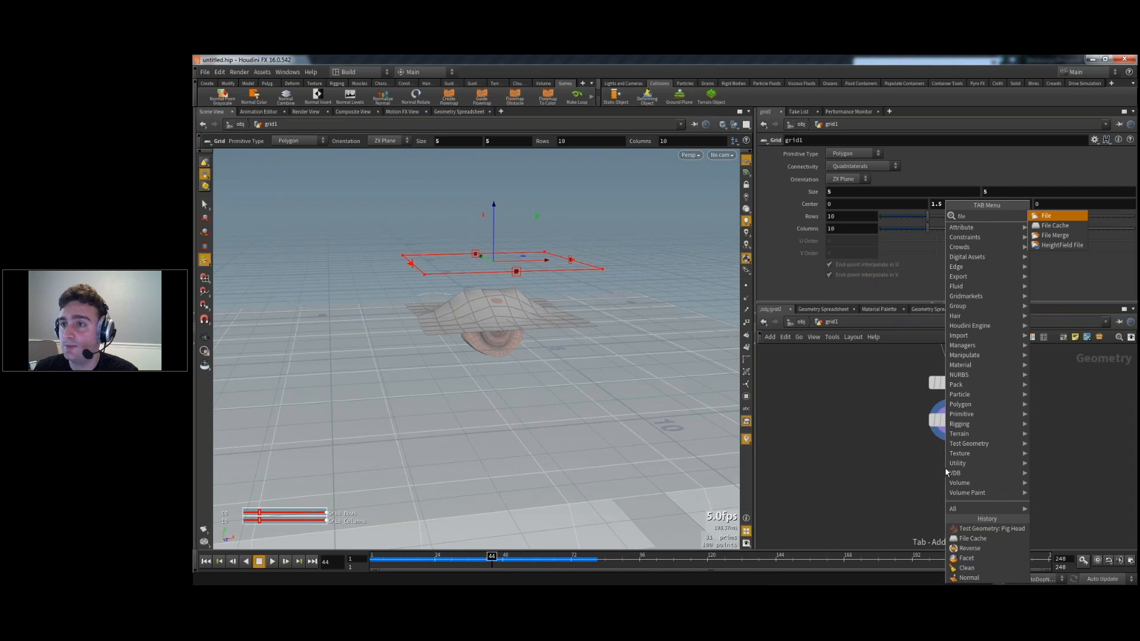
{"action": "key", "text": "Down"}
{"action": "key", "text": "Return"}
{"action": "left_click", "coordinate": [945, 468]}
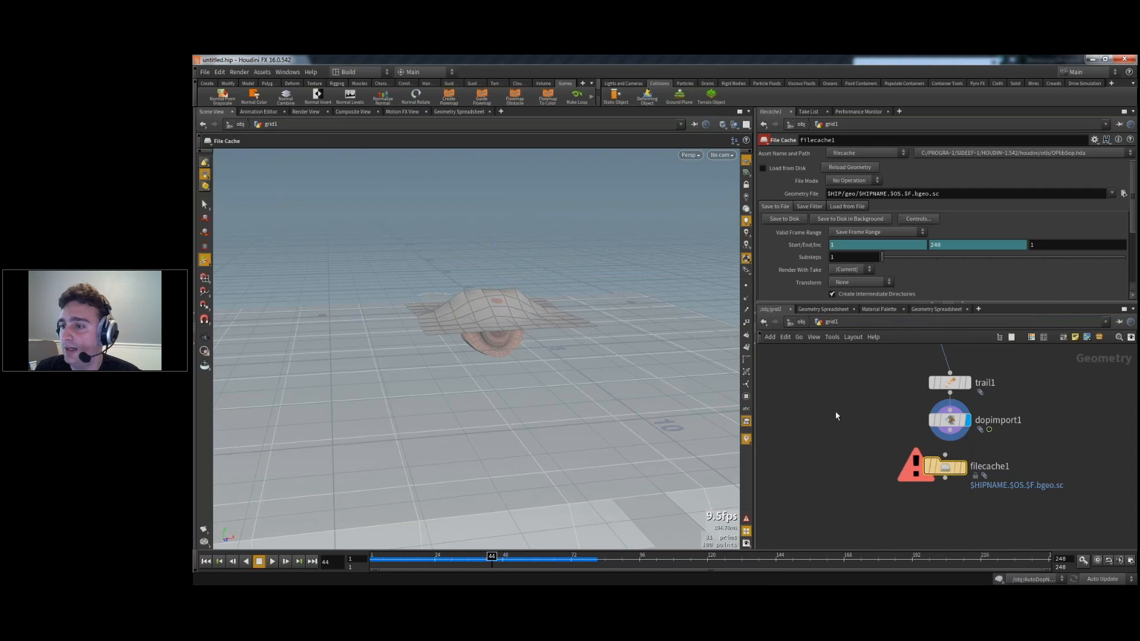
- Save the scene as cloth_live.hip in the Webinar folder
{"action": "left_click", "coordinate": [207, 73]}
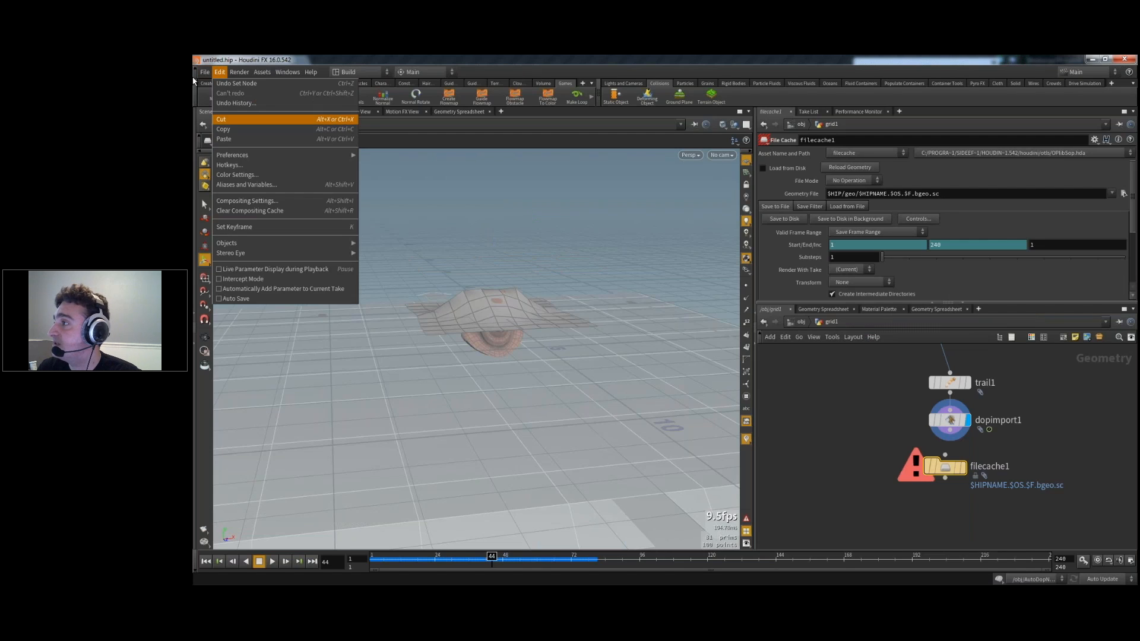
{"action": "left_click", "coordinate": [209, 129]}
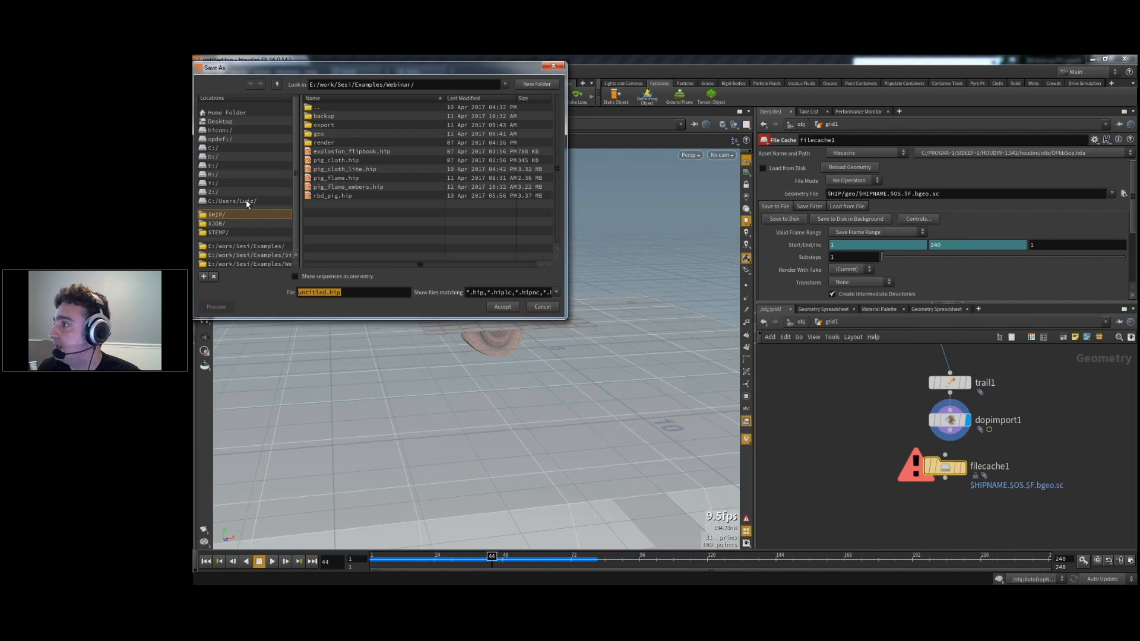
{"action": "left_click_drag", "start_coordinate": [328, 292], "coordinate": [196, 275]}
{"action": "type", "text": "cloth_live"}
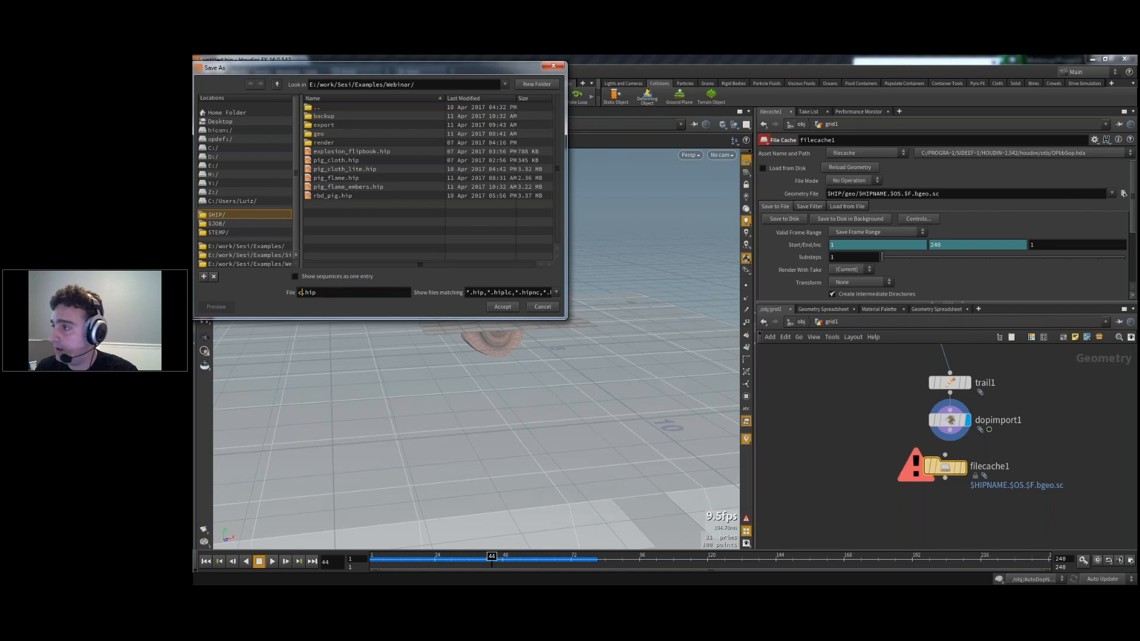
{"action": "key", "text": "Return"}
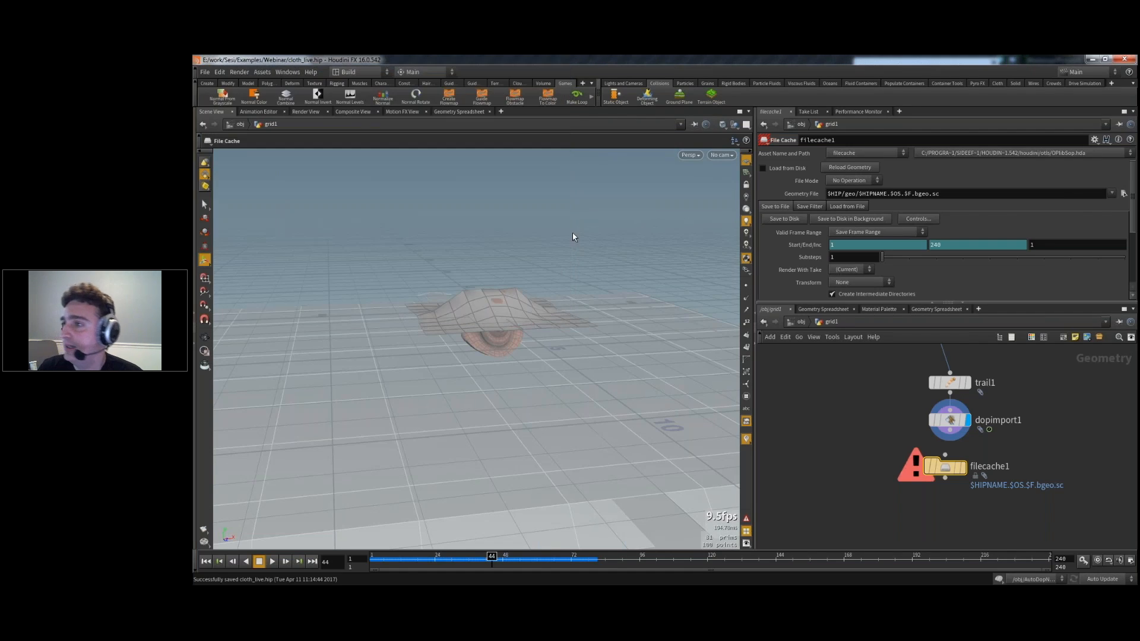
- Connect dopimport1 to filecache1, display the cache node, and straighten the node chain with grid1 directly above trail1
{"action": "left_click", "coordinate": [950, 430]}
{"action": "left_click", "coordinate": [945, 455]}
{"action": "left_click", "coordinate": [946, 468]}
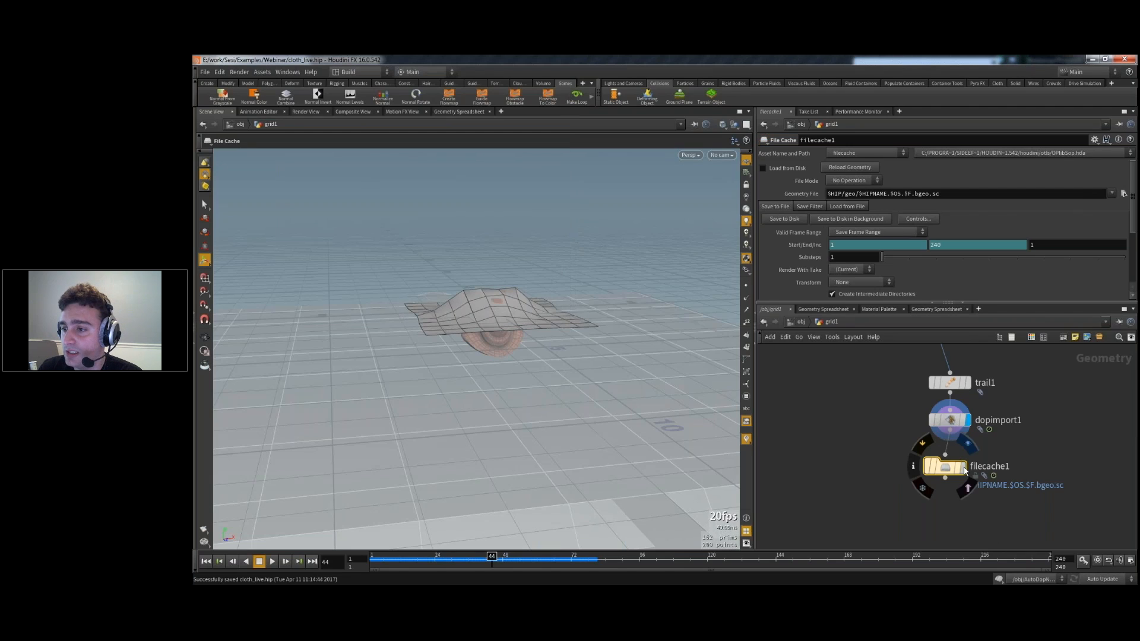
{"action": "left_click_drag", "start_coordinate": [945, 466], "coordinate": [949, 478]}
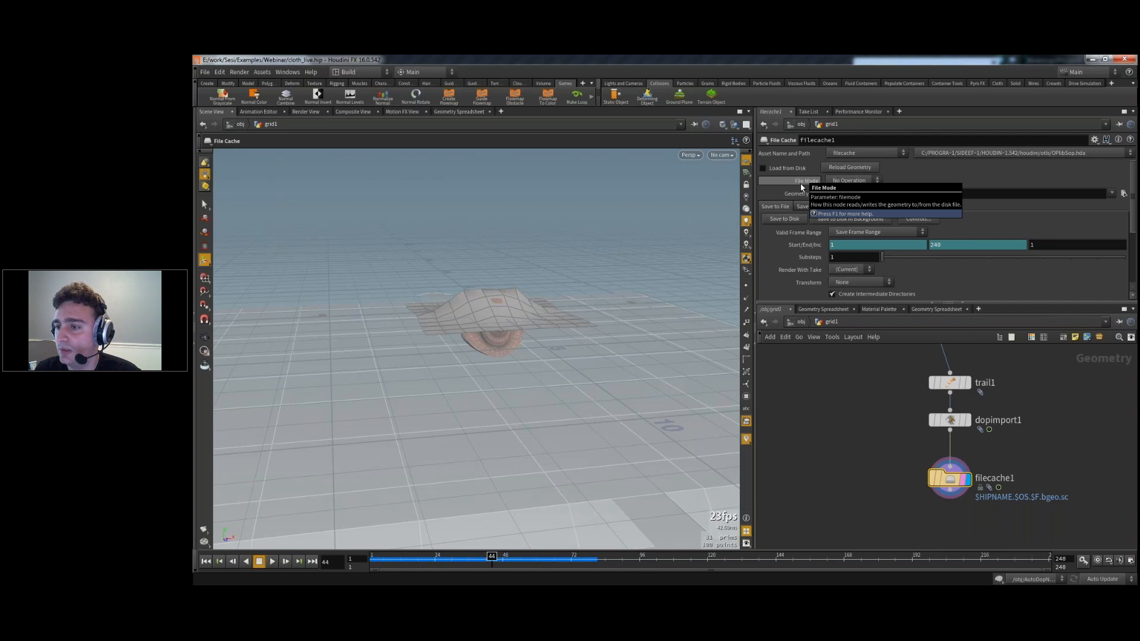
{"action": "mouse_move", "coordinate": [952, 483]}
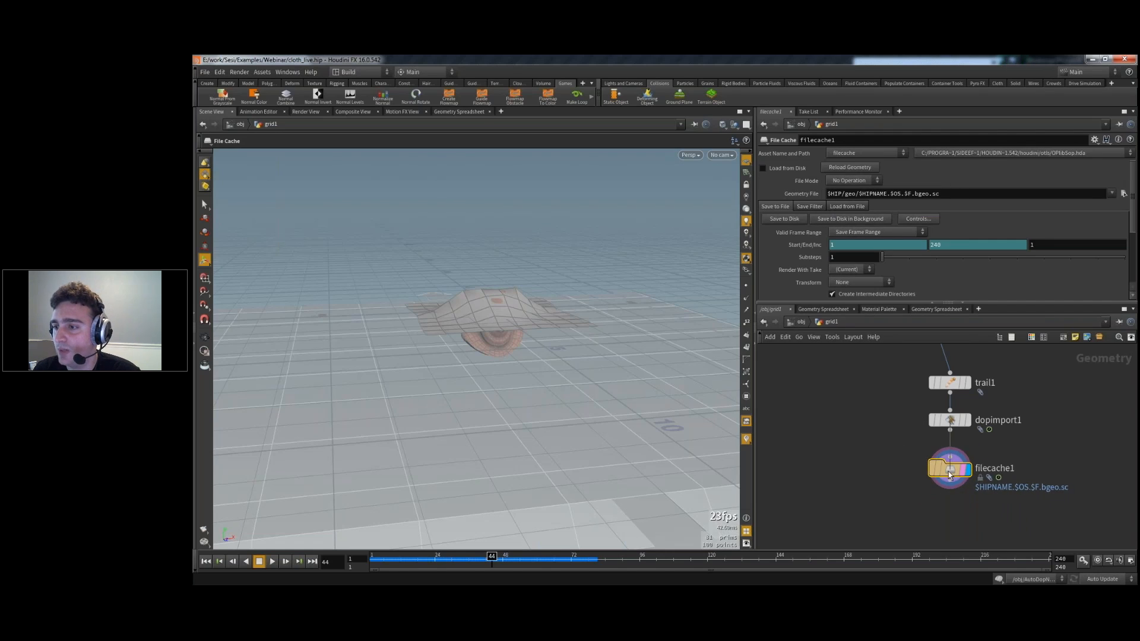
{"action": "key", "text": "h"}
{"action": "left_click_drag", "start_coordinate": [927, 373], "coordinate": [938, 382]}
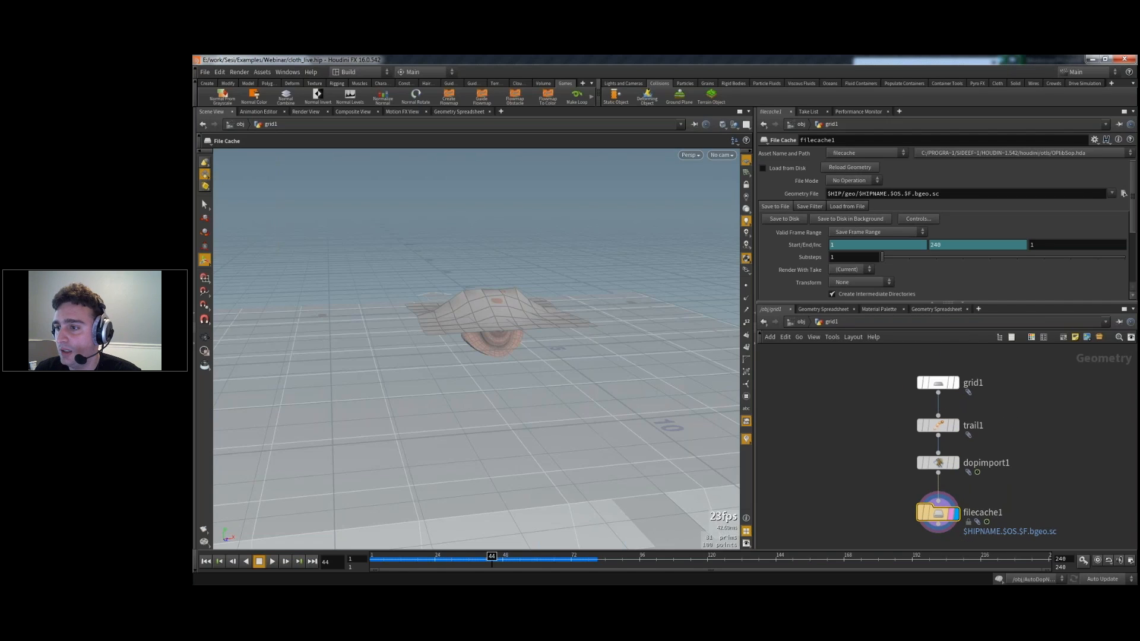
- Enable Load from Disk on filecache1 and save frames 1 to 240 of the cloth simulation to disk
{"action": "left_click", "coordinate": [763, 169]}
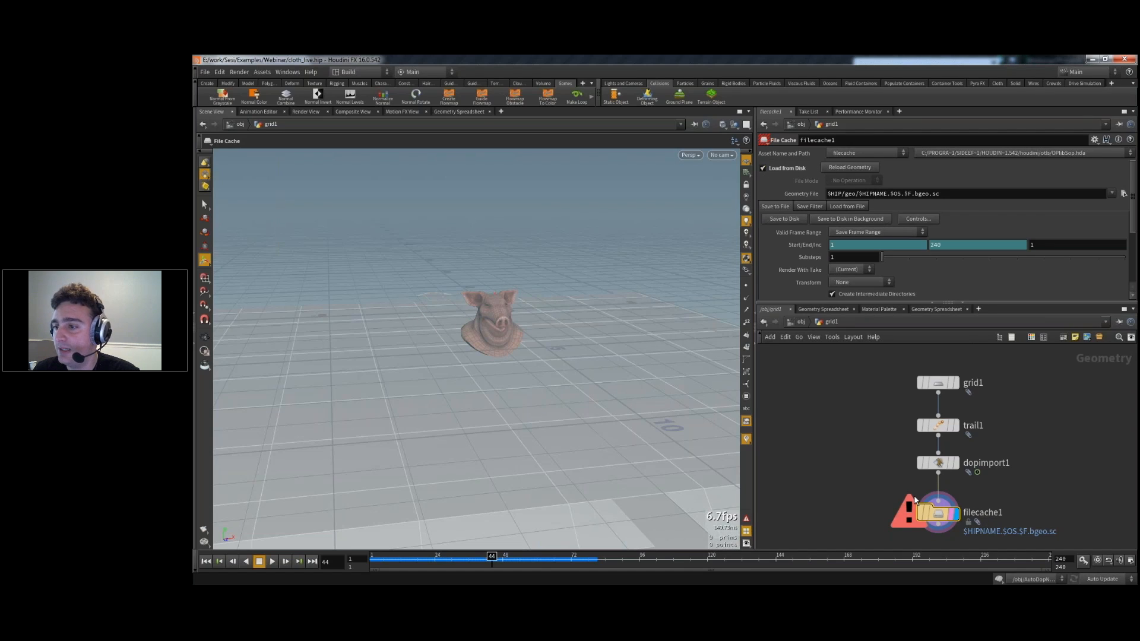
{"action": "left_click", "coordinate": [790, 222]}
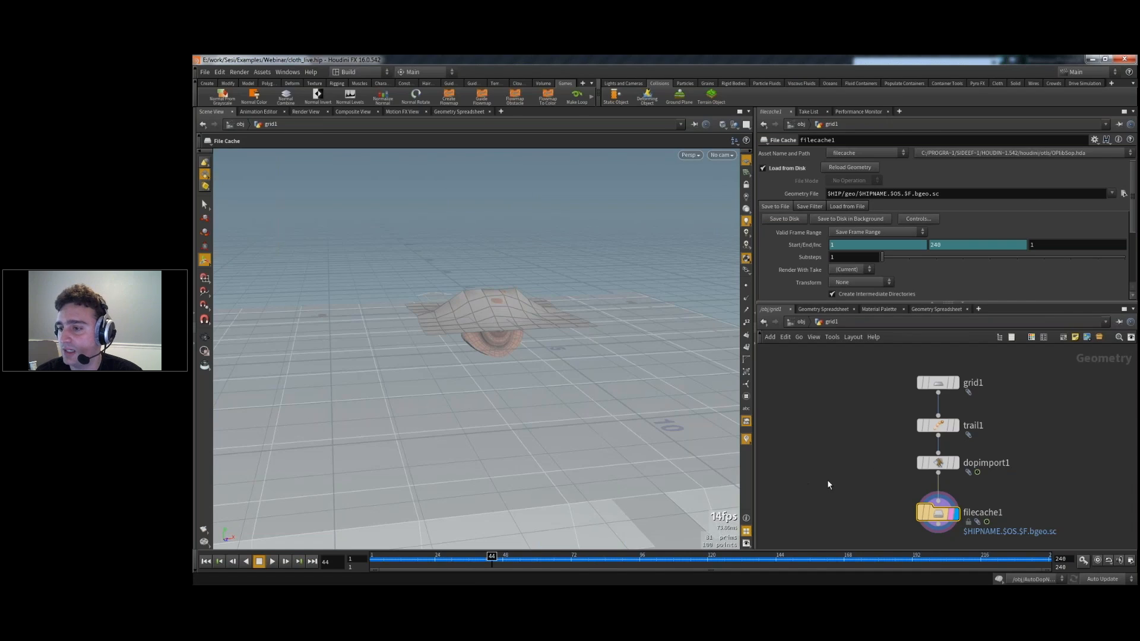
{"action": "mouse_move", "coordinate": [923, 514]}
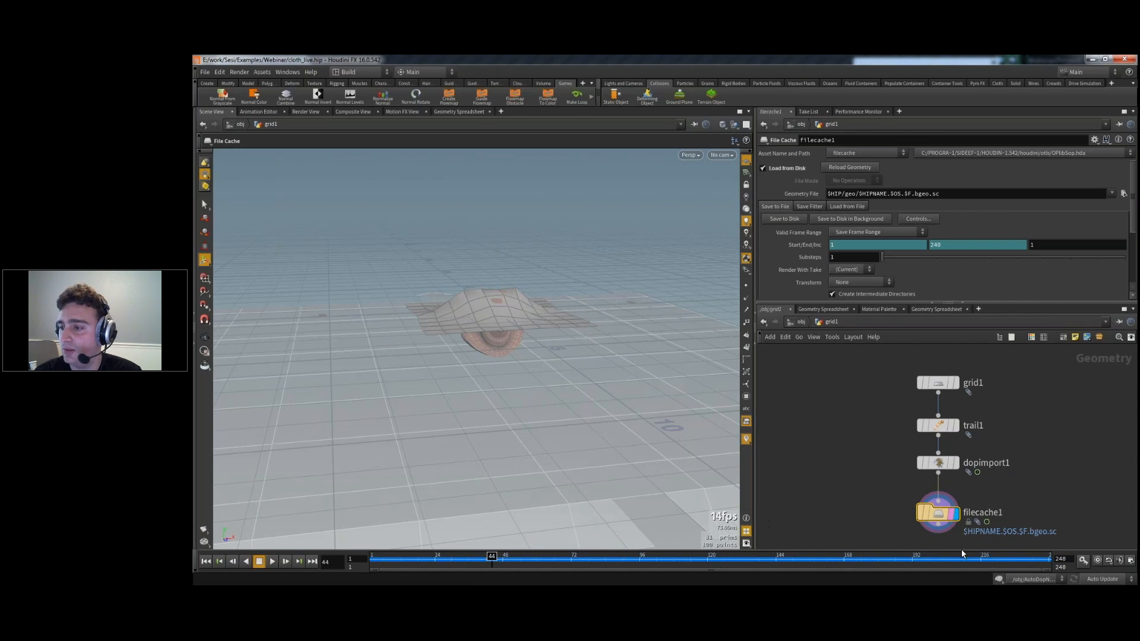
- Scrub the cached cloth animation to frame 31, play it to frame 61, and inspect the draped cloth
{"action": "mouse_move", "coordinate": [1011, 561]}
{"action": "left_mouse_down"}
{"action": "mouse_move", "coordinate": [1033, 560]}
{"action": "mouse_move", "coordinate": [389, 560]}
{"action": "mouse_move", "coordinate": [751, 570]}
{"action": "mouse_move", "coordinate": [748, 561]}
{"action": "mouse_move", "coordinate": [968, 560]}
{"action": "mouse_move", "coordinate": [455, 560]}
{"action": "left_mouse_up"}
{"action": "key", "text": "Escape"}
{"action": "left_click_drag", "start_coordinate": [469, 402], "coordinate": [439, 387]}
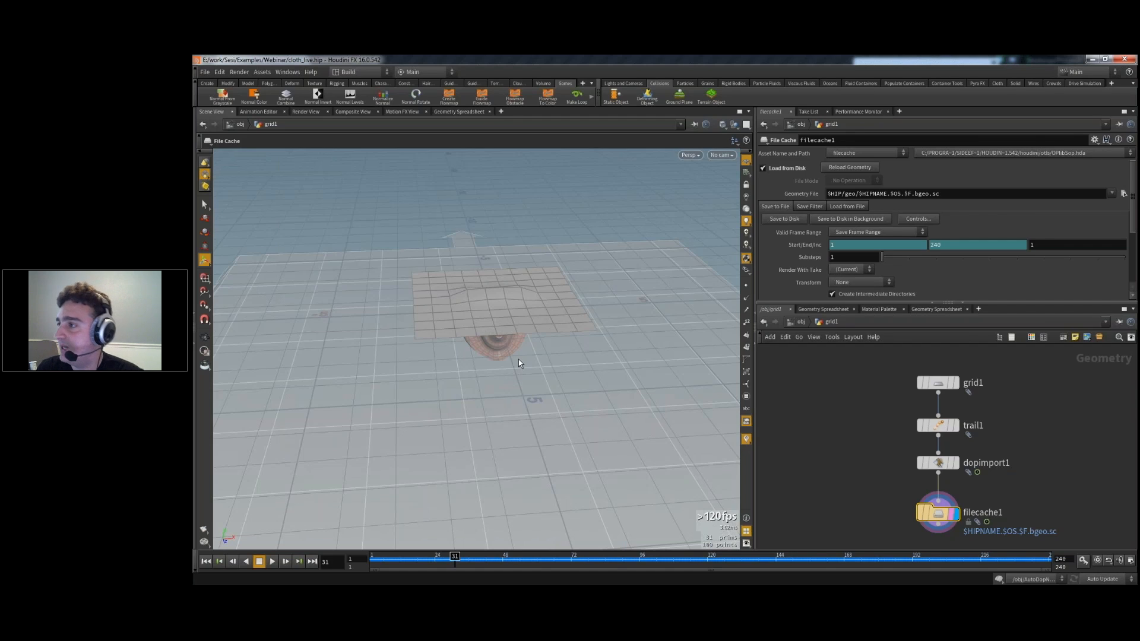
{"action": "mouse_move", "coordinate": [958, 524]}
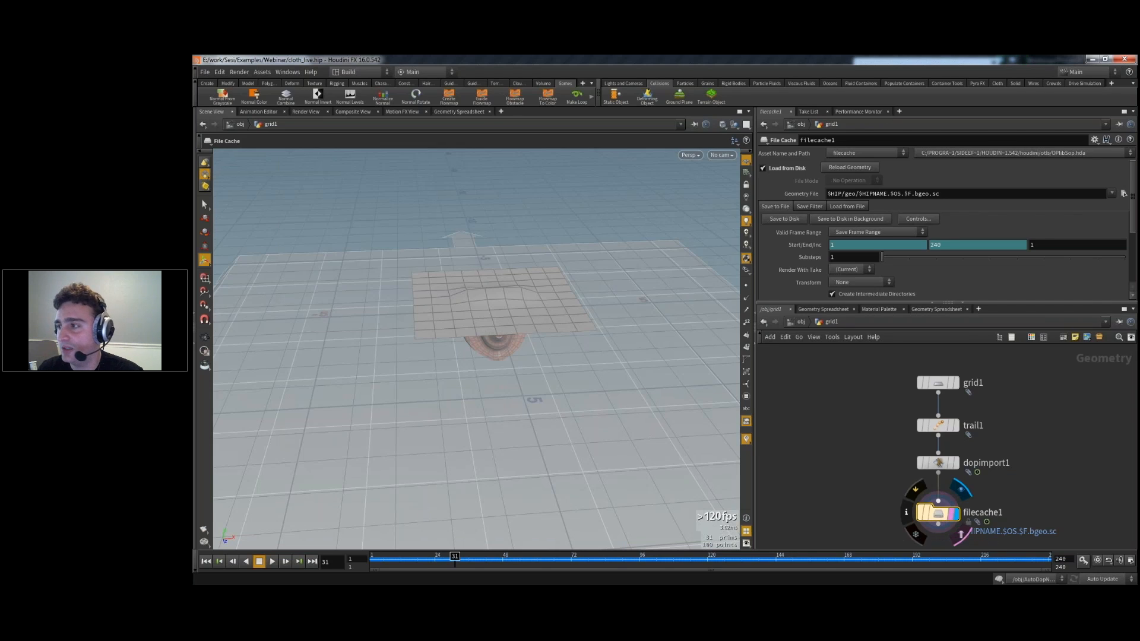
{"action": "left_click", "coordinate": [273, 561]}
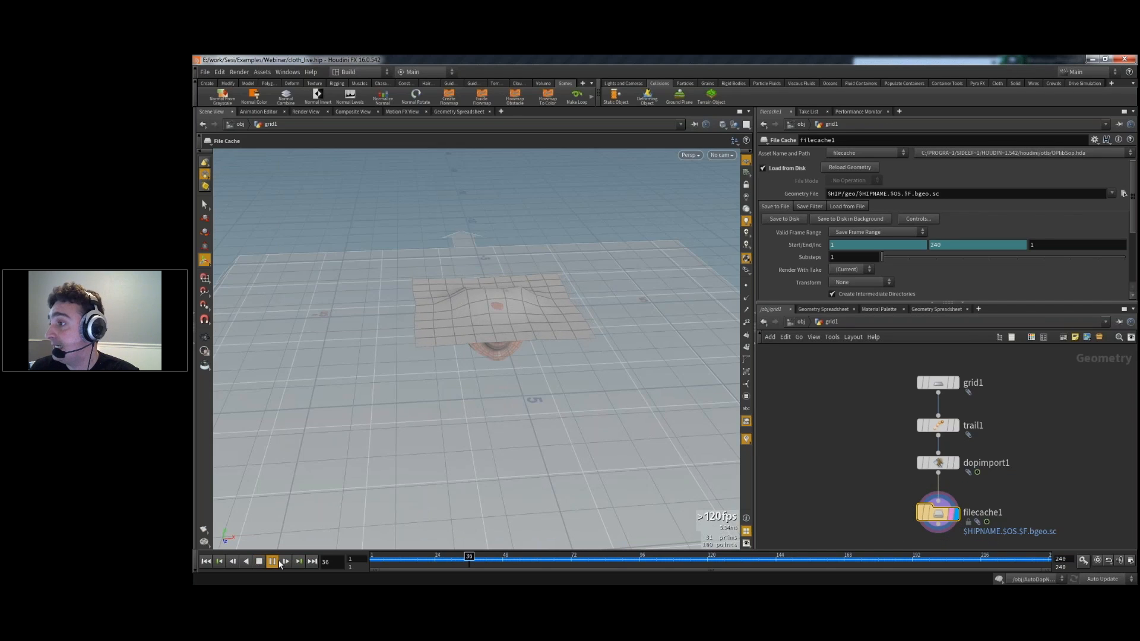
{"action": "left_click", "coordinate": [260, 562]}
{"action": "key", "text": "Escape"}
{"action": "left_click_drag", "start_coordinate": [392, 418], "coordinate": [457, 445]}
- Add a Normal node below filecache1 and connect the cache's output to it
{"action": "middle_click_drag", "start_coordinate": [922, 542], "coordinate": [900, 478]}
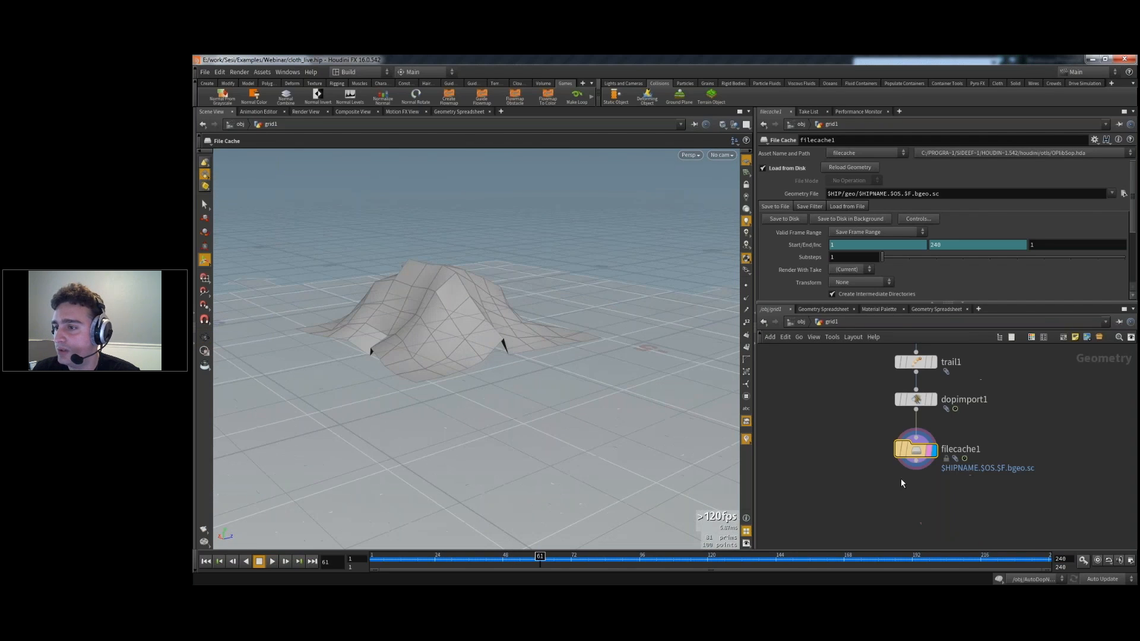
{"action": "key", "text": "Tab"}
{"action": "type", "text": "norm"}
{"action": "key", "text": "Return"}
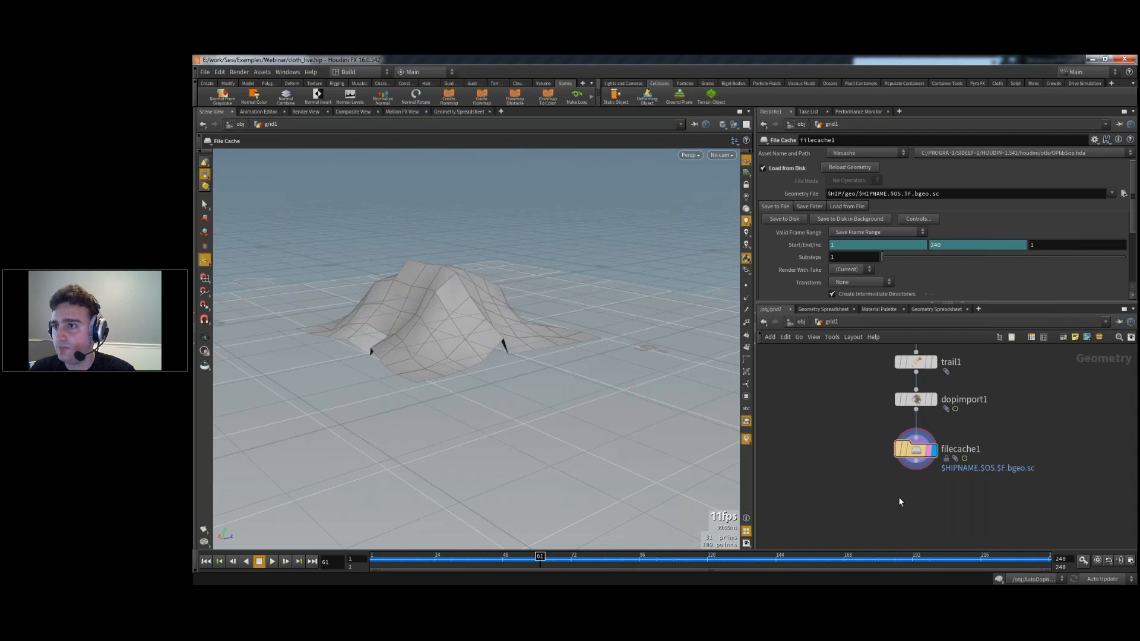
{"action": "left_click", "coordinate": [900, 501]}
{"action": "left_click_drag", "start_coordinate": [901, 486], "coordinate": [915, 462]}
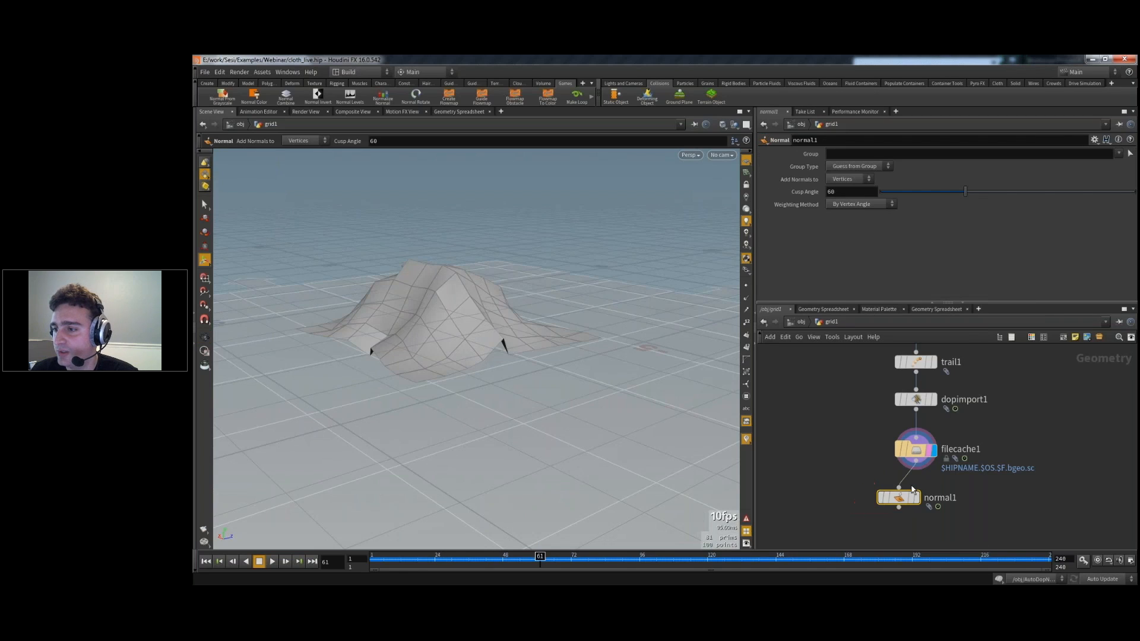
- Align the Normal node directly below filecache1, display it, and set it to add normals to points
{"action": "left_click", "coordinate": [917, 498]}
{"action": "mouse_move", "coordinate": [913, 500]}
{"action": "left_mouse_down"}
{"action": "mouse_move", "coordinate": [934, 504]}
{"action": "mouse_move", "coordinate": [925, 505]}
{"action": "left_mouse_up"}
{"action": "left_click", "coordinate": [860, 180]}
{"action": "left_click", "coordinate": [851, 187]}
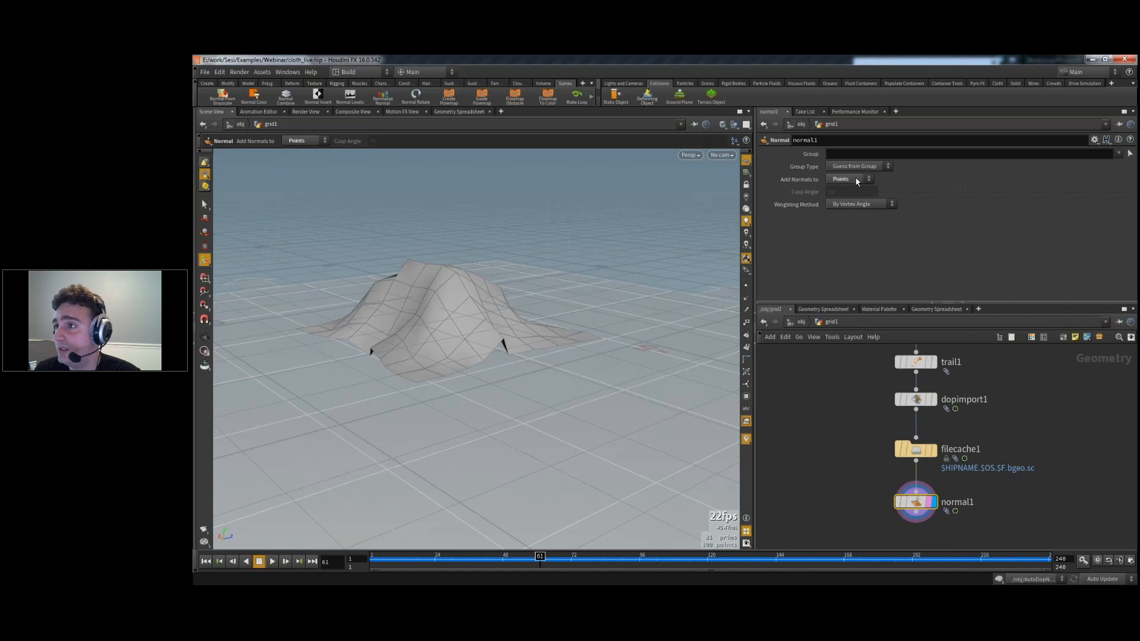
- Inspect the cloth's shading from several angles and play the animation from frame 61 to frame 83
{"action": "key", "text": "Escape"}
{"action": "left_click_drag", "start_coordinate": [576, 301], "coordinate": [521, 292]}
{"action": "key", "text": "Return"}
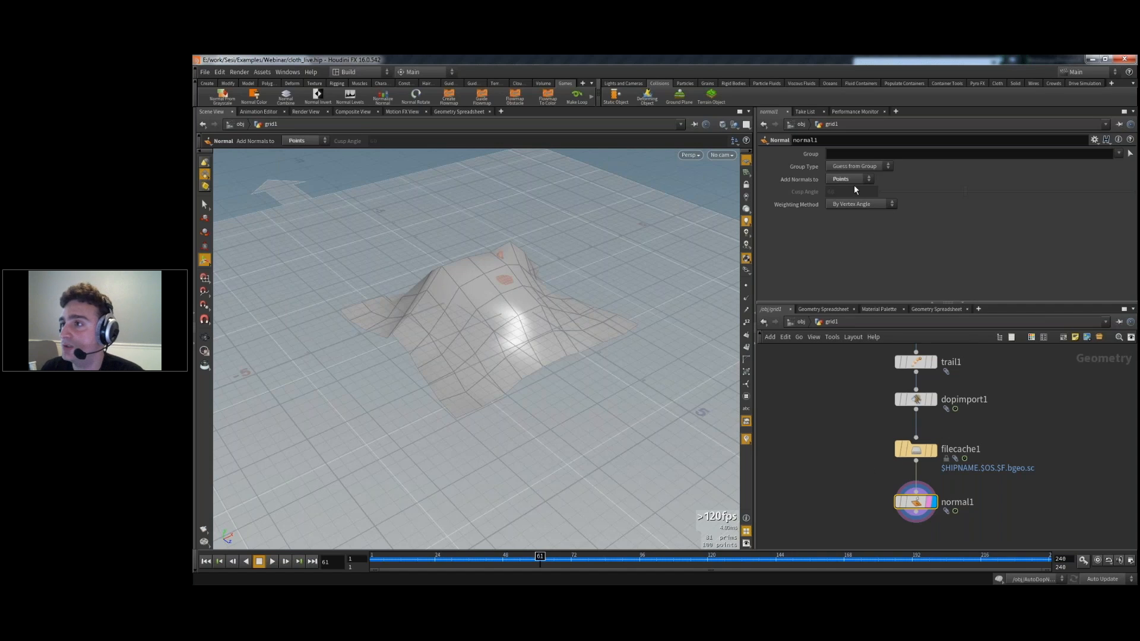
{"action": "key", "text": "Escape"}
{"action": "left_click_drag", "start_coordinate": [561, 397], "coordinate": [473, 397], "text": "alt"}
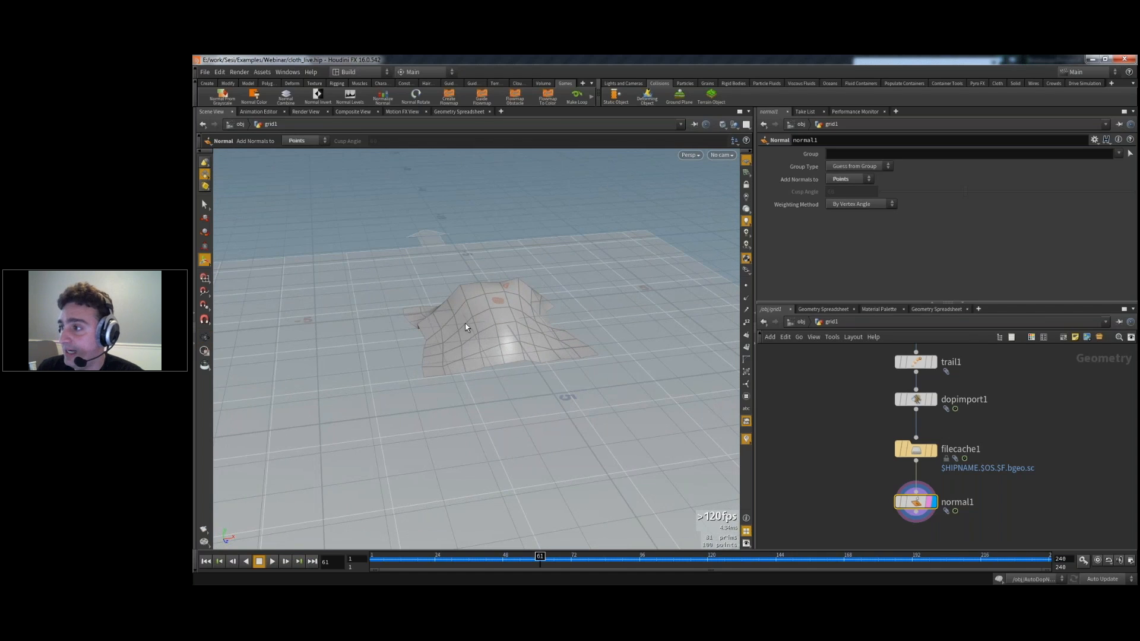
{"action": "left_click", "coordinate": [274, 561]}
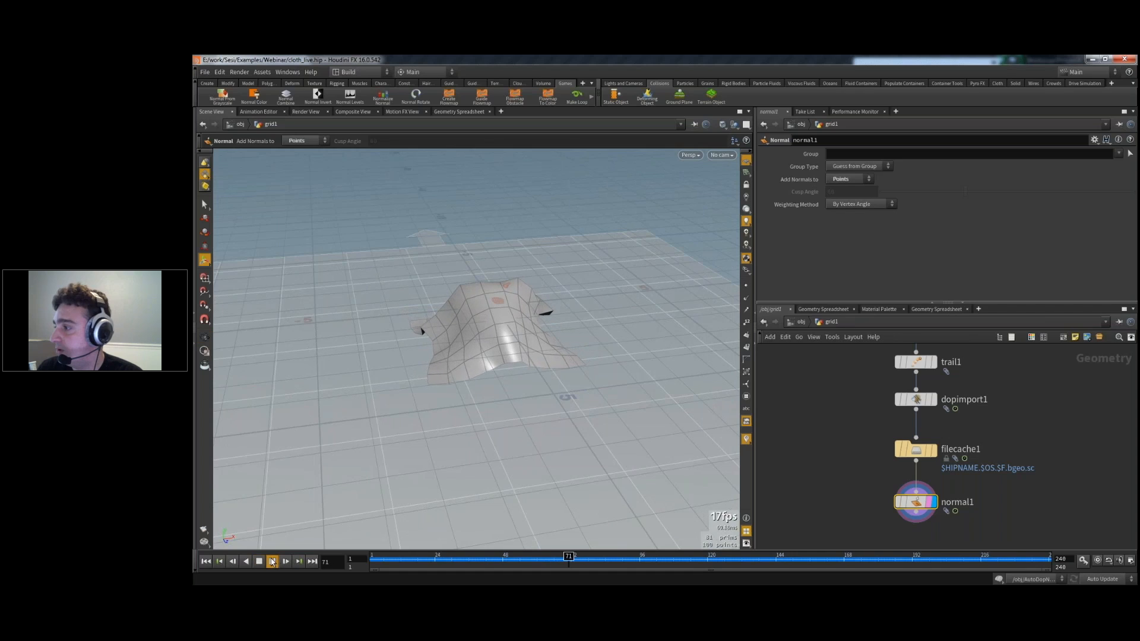
{"action": "left_click", "coordinate": [274, 560]}
- Return to the object level, enable real-time playback, and play the cloth animation to frame 119
{"action": "left_click", "coordinate": [800, 322]}
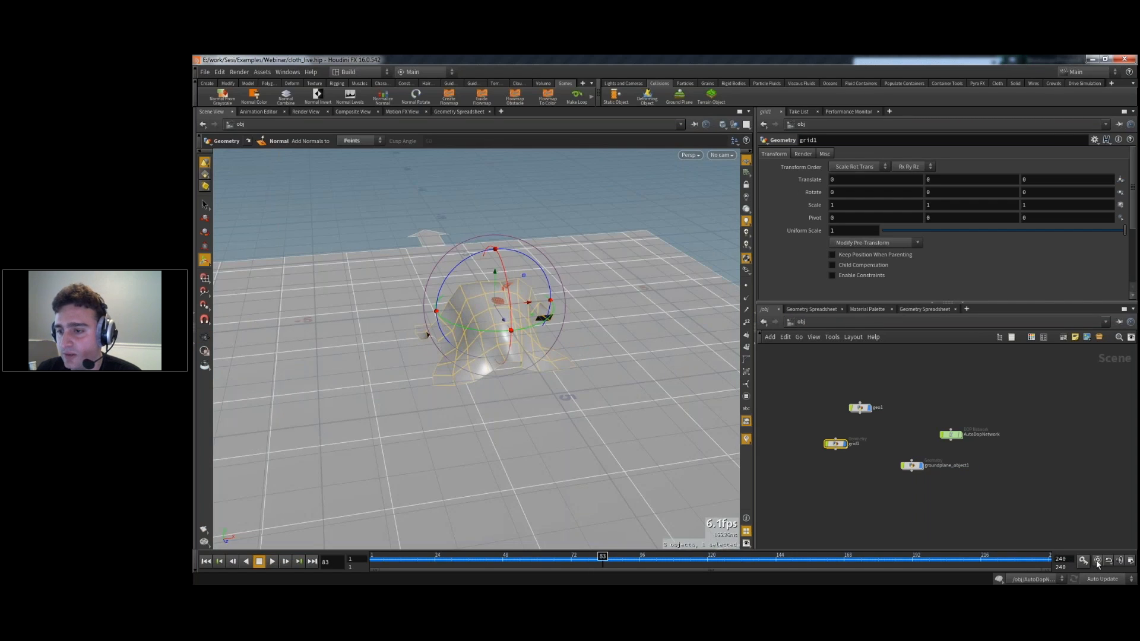
{"action": "left_click", "coordinate": [273, 561]}
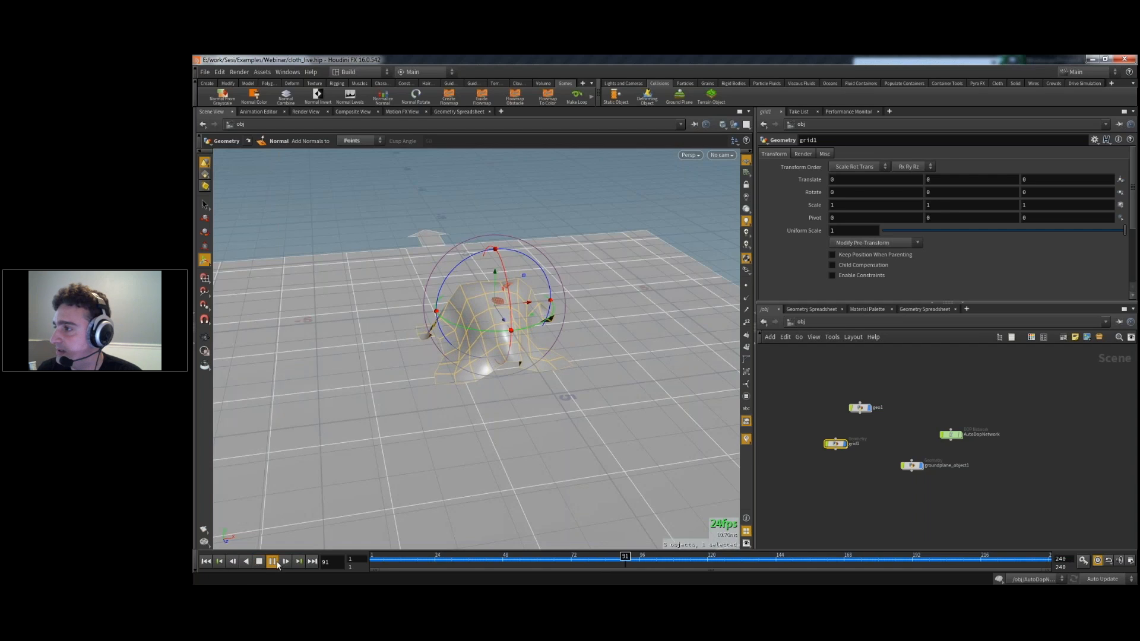
{"action": "left_click", "coordinate": [273, 561]}
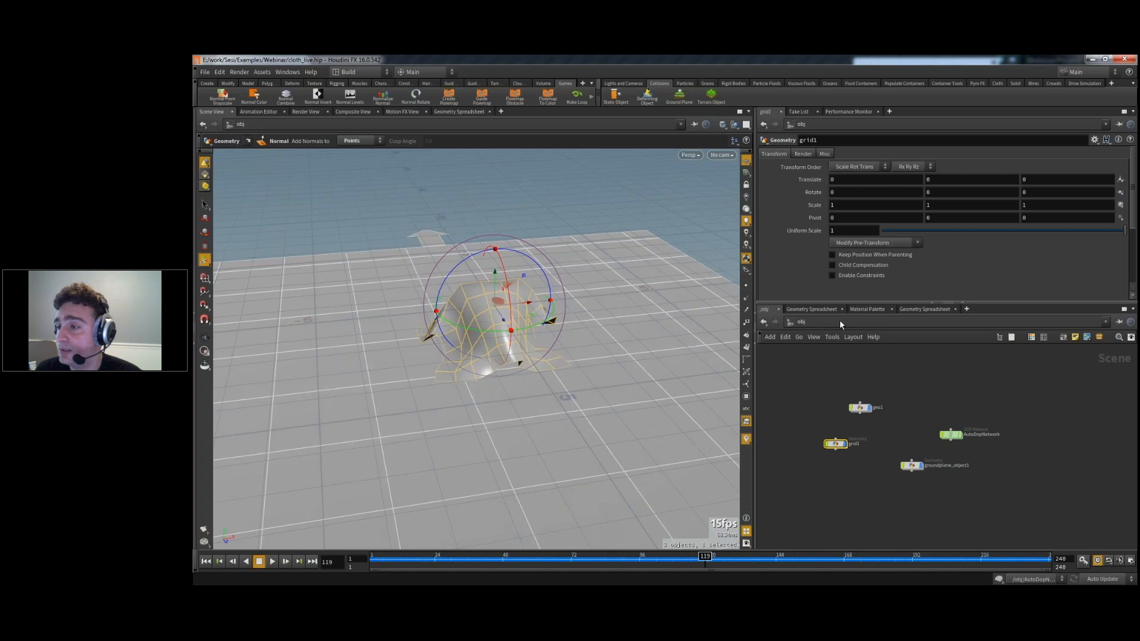
- Tidy the object network, placing geo1 directly above grid1 and AutoDopNetwork directly above groundplane_object1
{"action": "left_click_drag", "start_coordinate": [851, 412], "coordinate": [826, 415]}
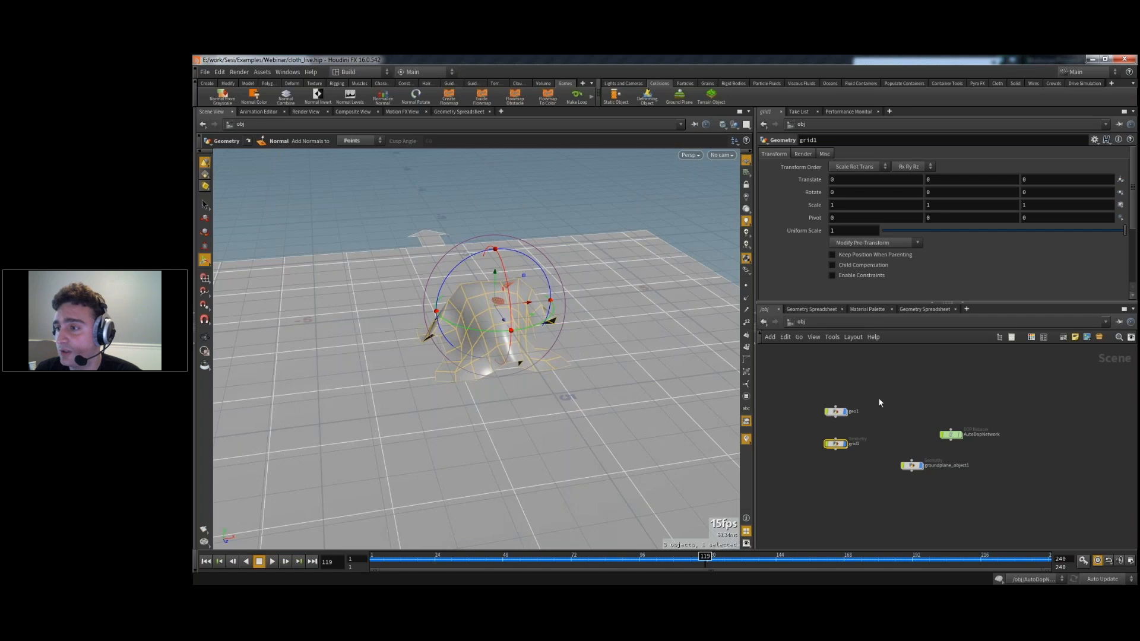
{"action": "left_click_drag", "start_coordinate": [950, 434], "coordinate": [911, 444]}
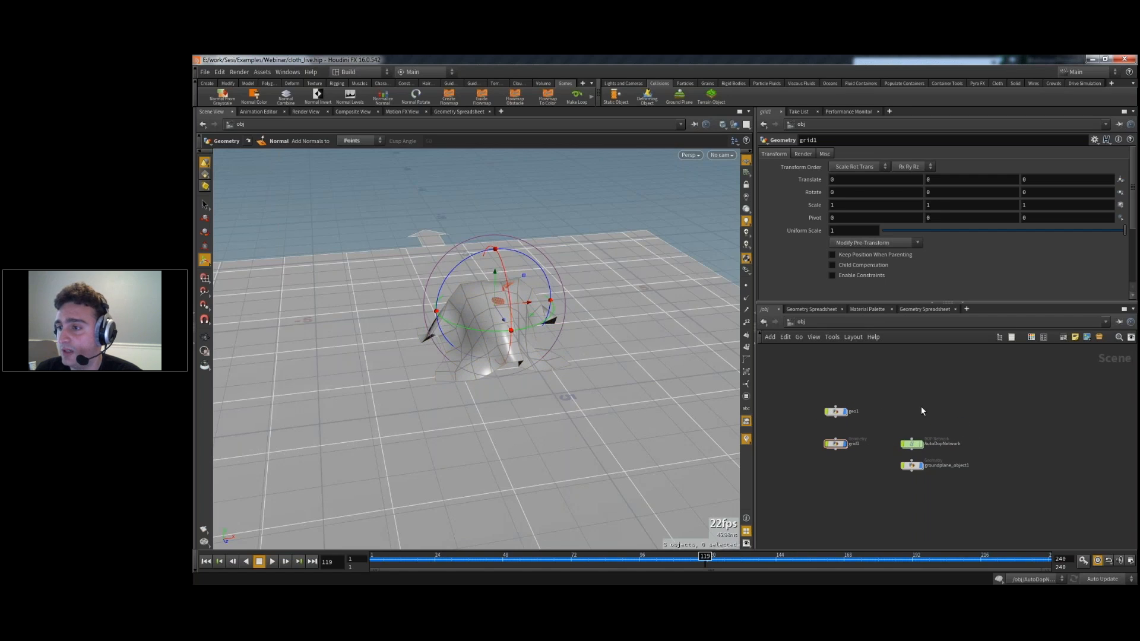
{"action": "left_click_drag", "start_coordinate": [835, 444], "coordinate": [835, 438]}
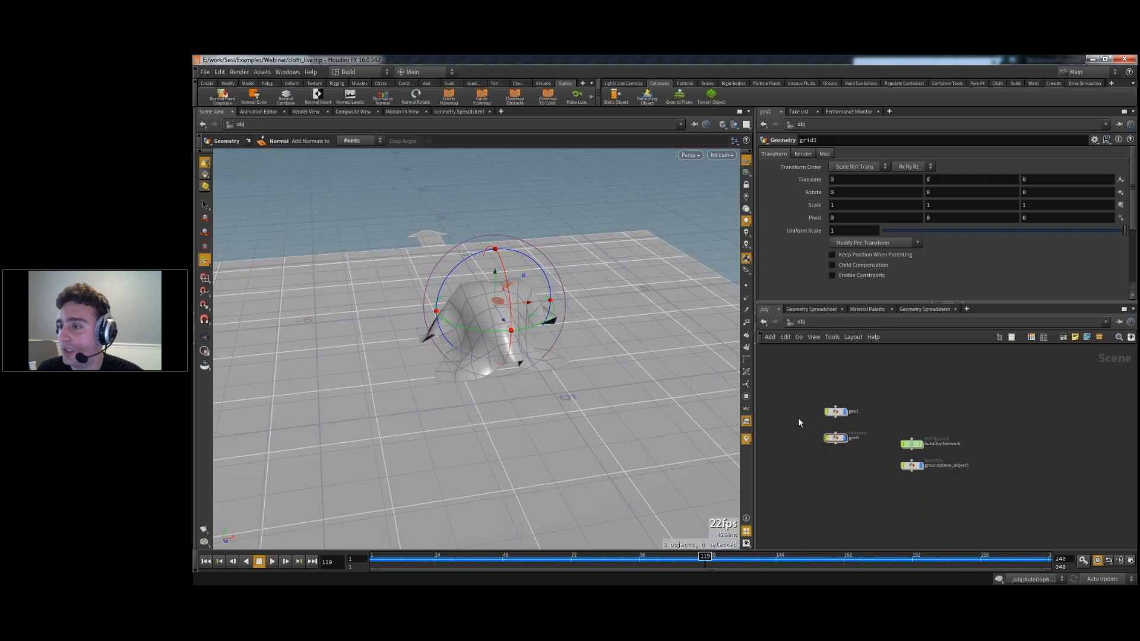
- Open the out network and widen the Games shelf to reveal its Vertex Animation tool
{"action": "left_click", "coordinate": [799, 322]}
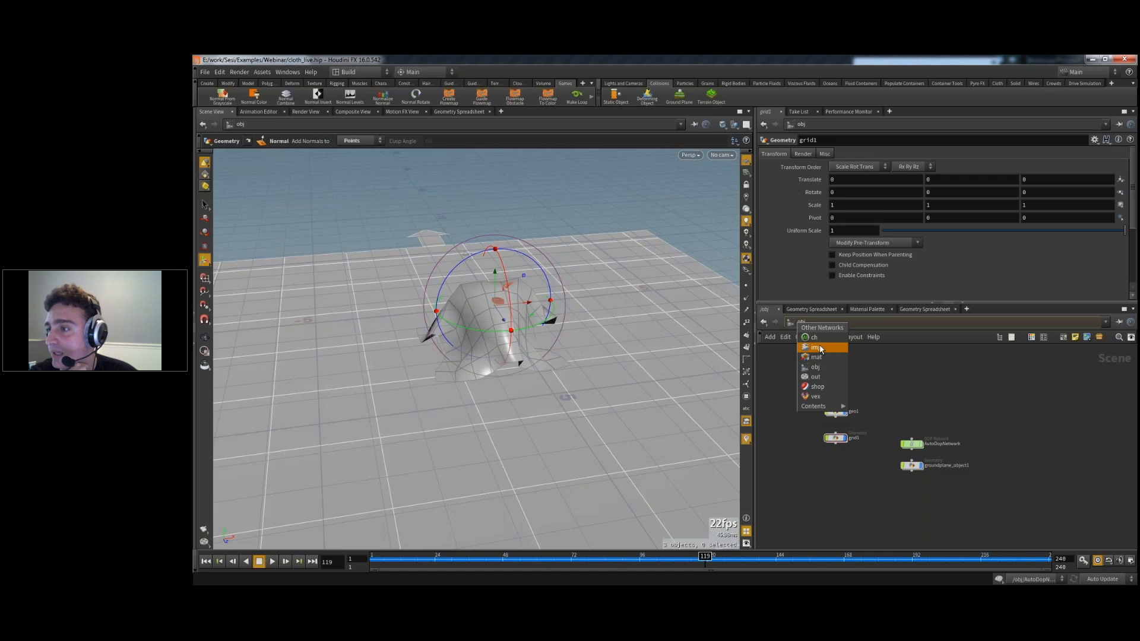
{"action": "left_click", "coordinate": [820, 378]}
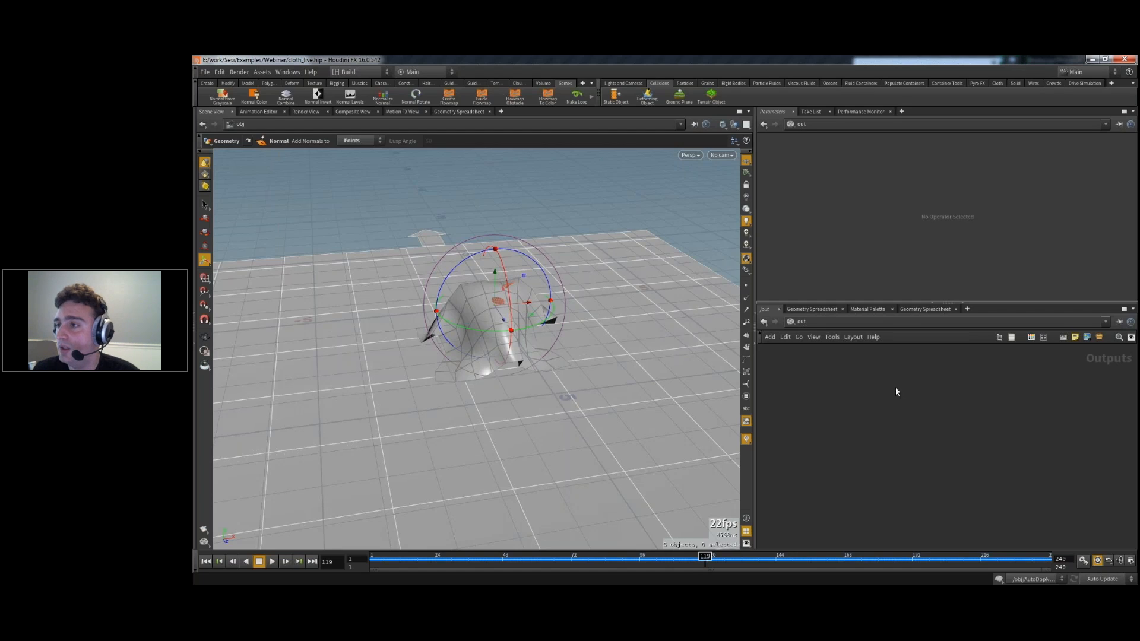
{"action": "left_click_drag", "start_coordinate": [597, 96], "coordinate": [709, 98]}
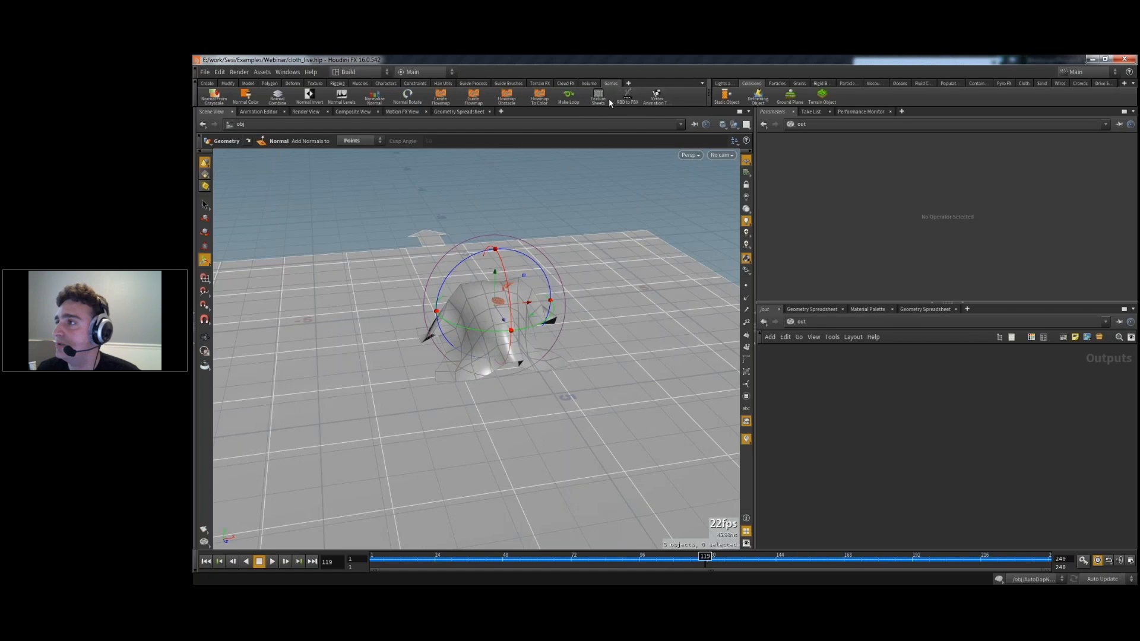
{"action": "left_click", "coordinate": [822, 324]}
{"action": "left_click", "coordinate": [840, 364]}
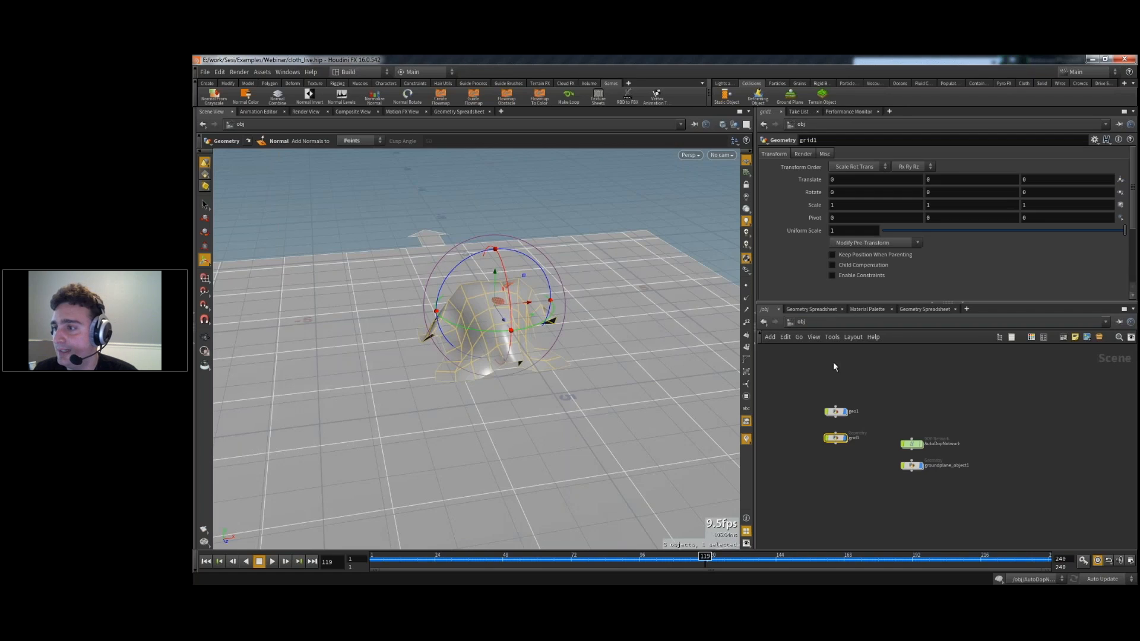
{"action": "double_click", "coordinate": [835, 439]}
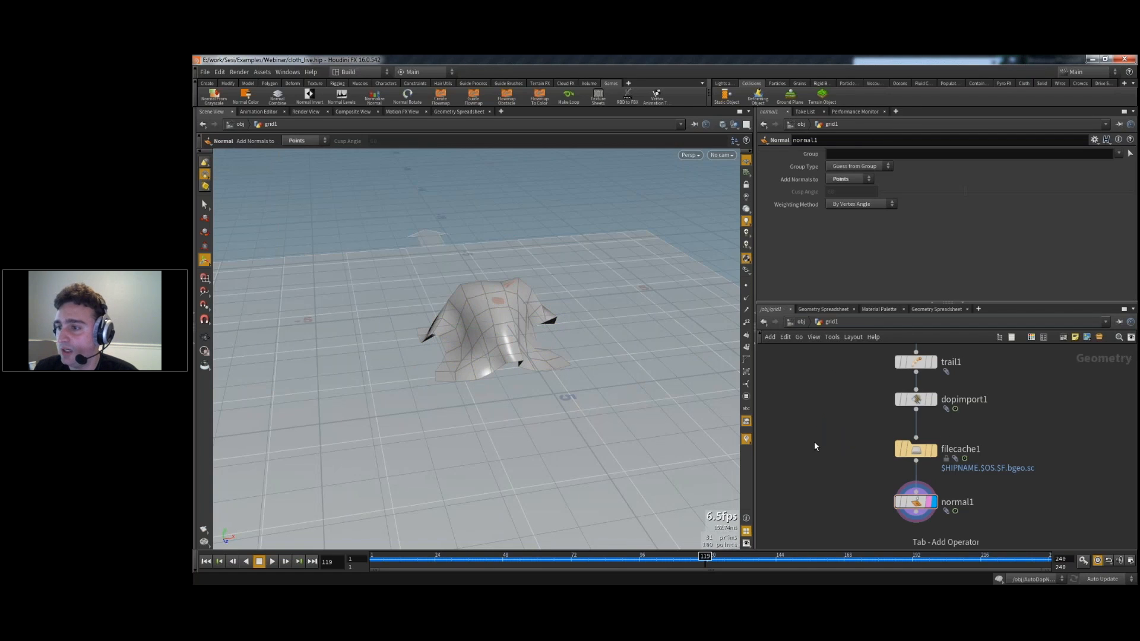
{"action": "key", "text": "Tab"}
{"action": "type", "text": "vertex"}
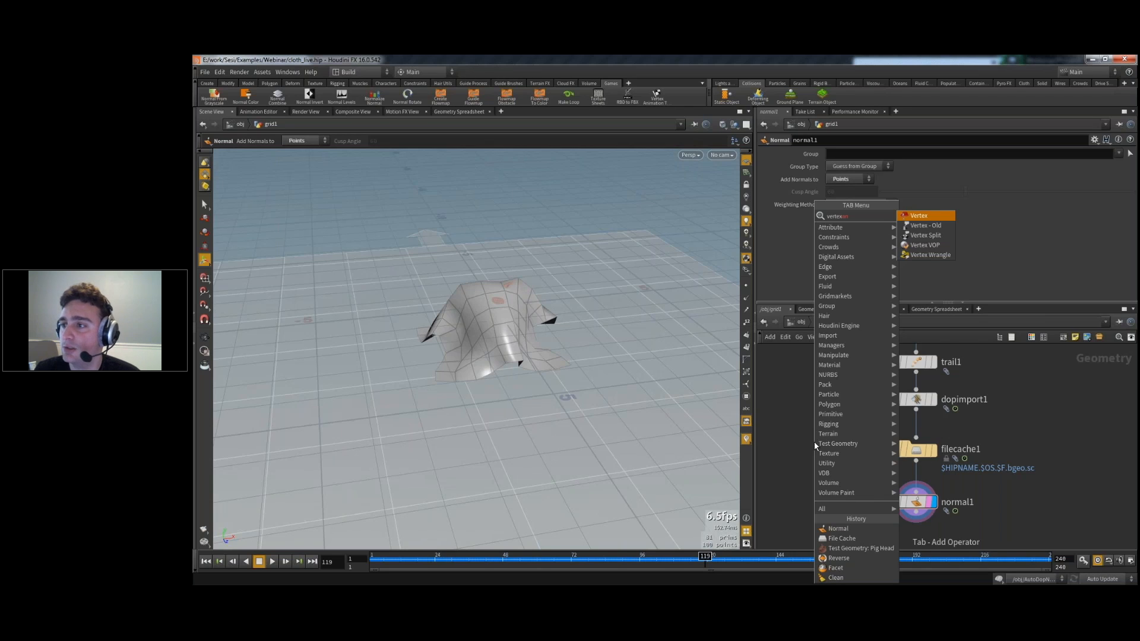
{"action": "left_click", "coordinate": [805, 387]}
{"action": "left_click", "coordinate": [800, 324]}
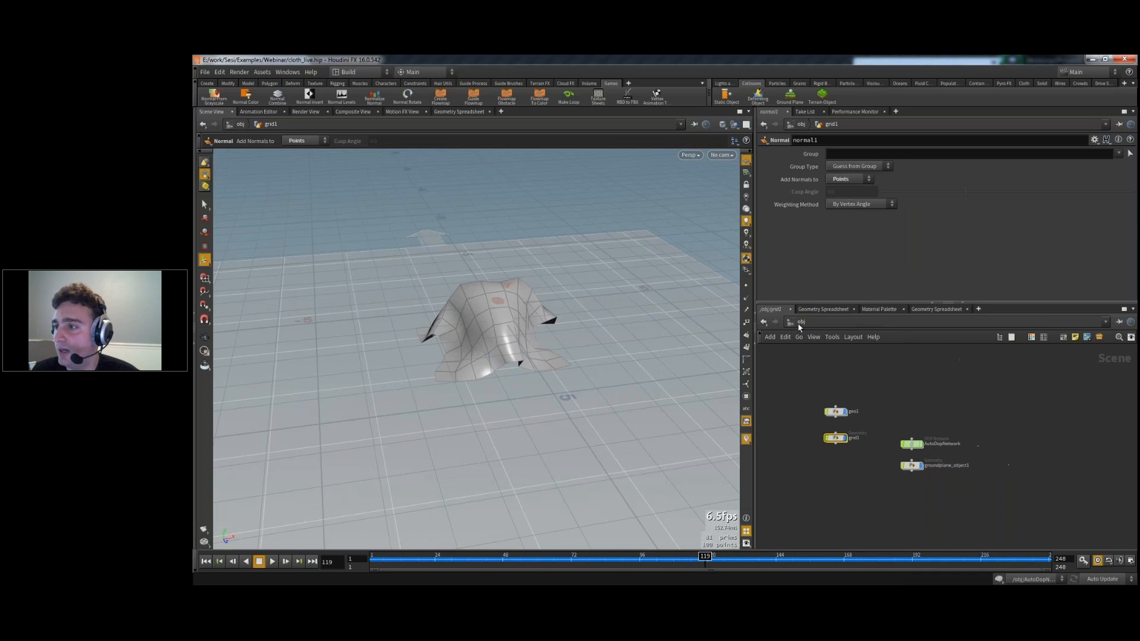
{"action": "left_click", "coordinate": [800, 324]}
{"action": "left_click", "coordinate": [817, 378]}
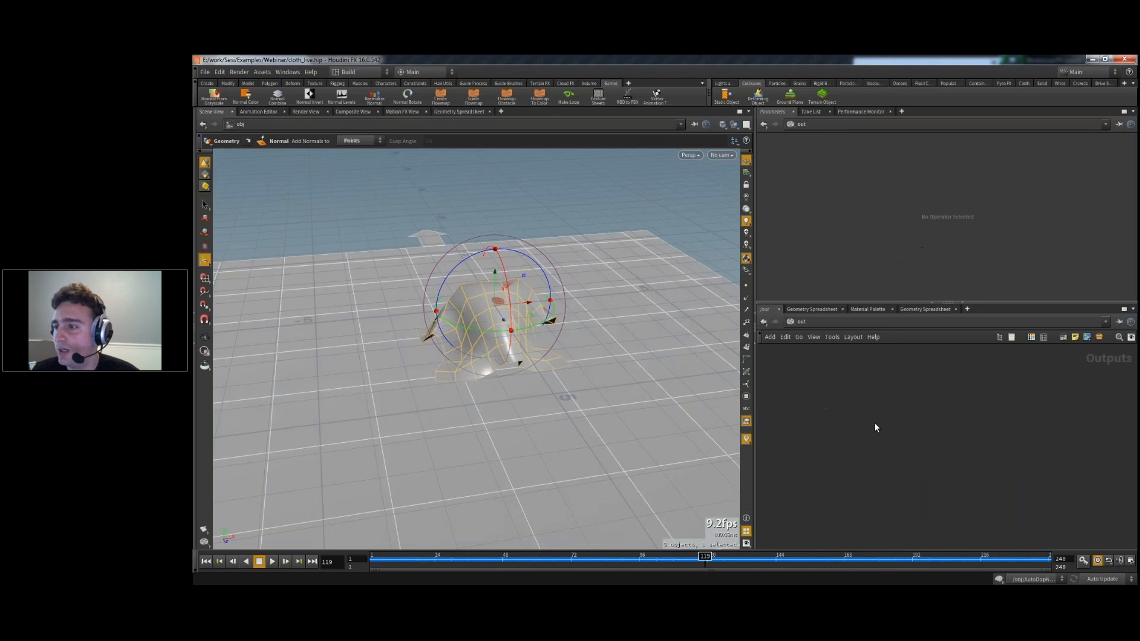
{"action": "left_click", "coordinate": [800, 324]}
{"action": "left_click", "coordinate": [817, 364]}
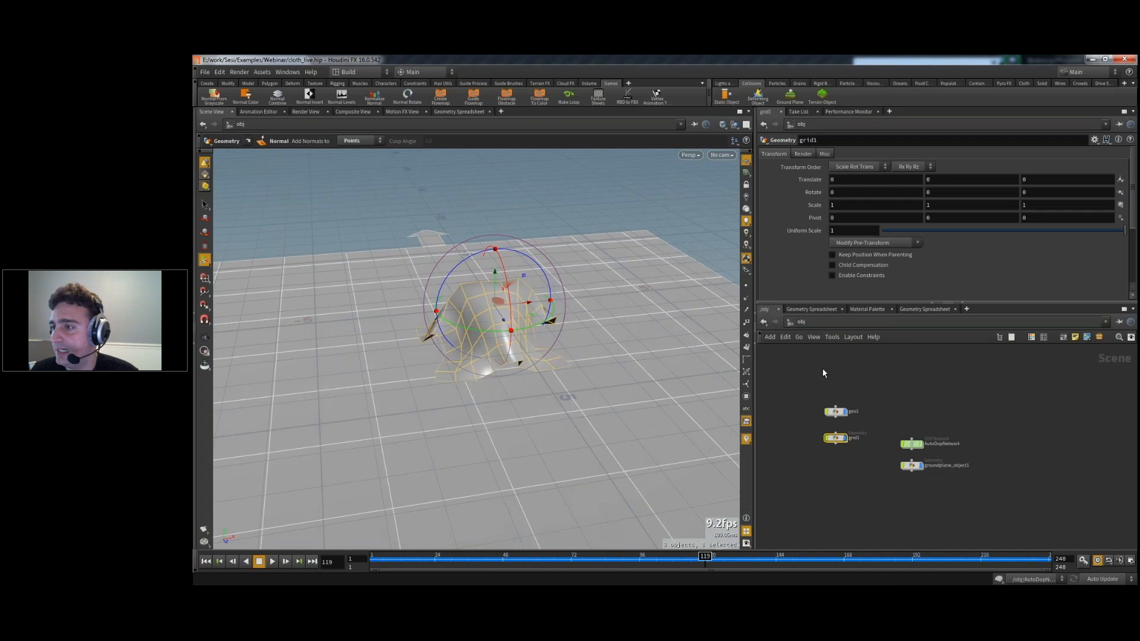
- Try a ROP Network node inside grid1 and delete it
{"action": "double_click", "coordinate": [836, 439]}
{"action": "key", "text": "Tab"}
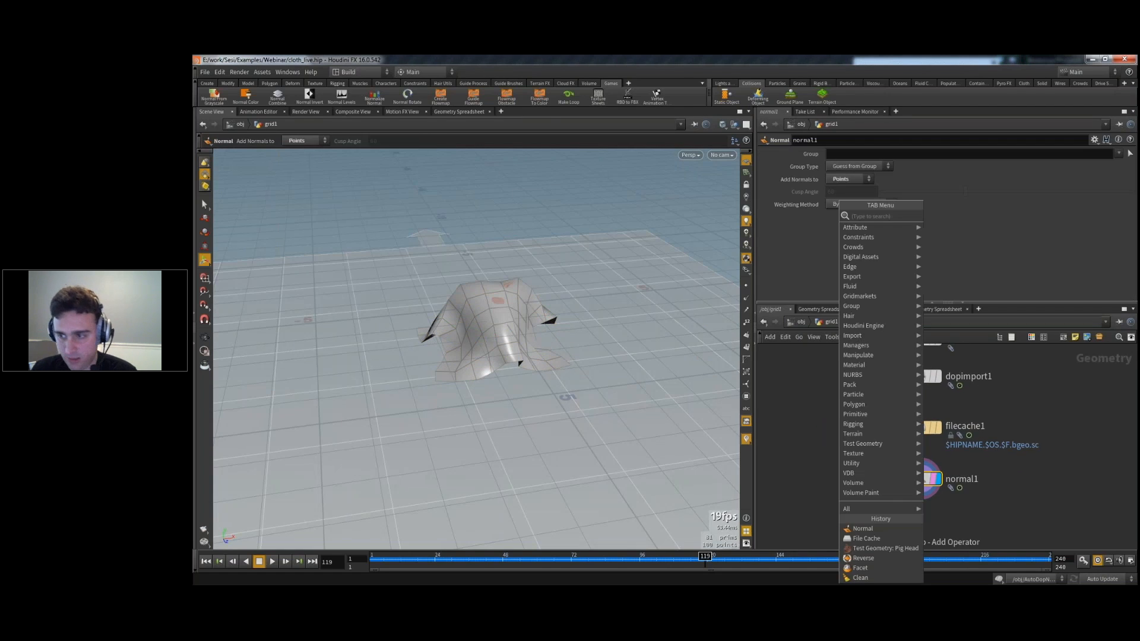
{"action": "type", "text": "rop"}
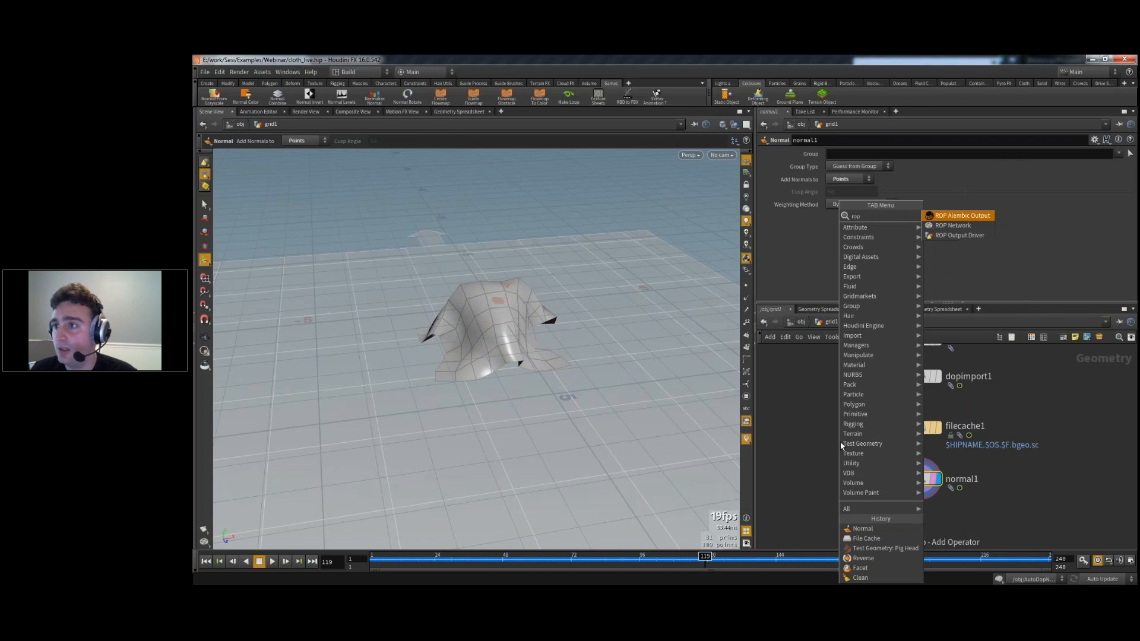
{"action": "left_click", "coordinate": [980, 235]}
{"action": "left_click", "coordinate": [826, 443]}
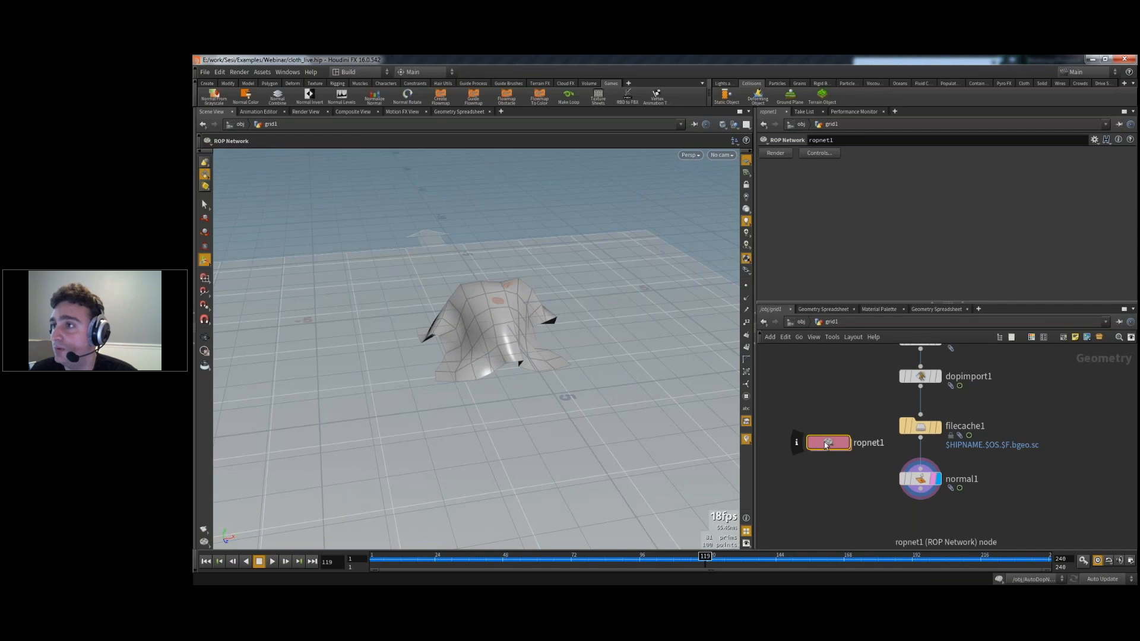
{"action": "key", "text": "Delete"}
{"action": "key", "text": "Tab"}
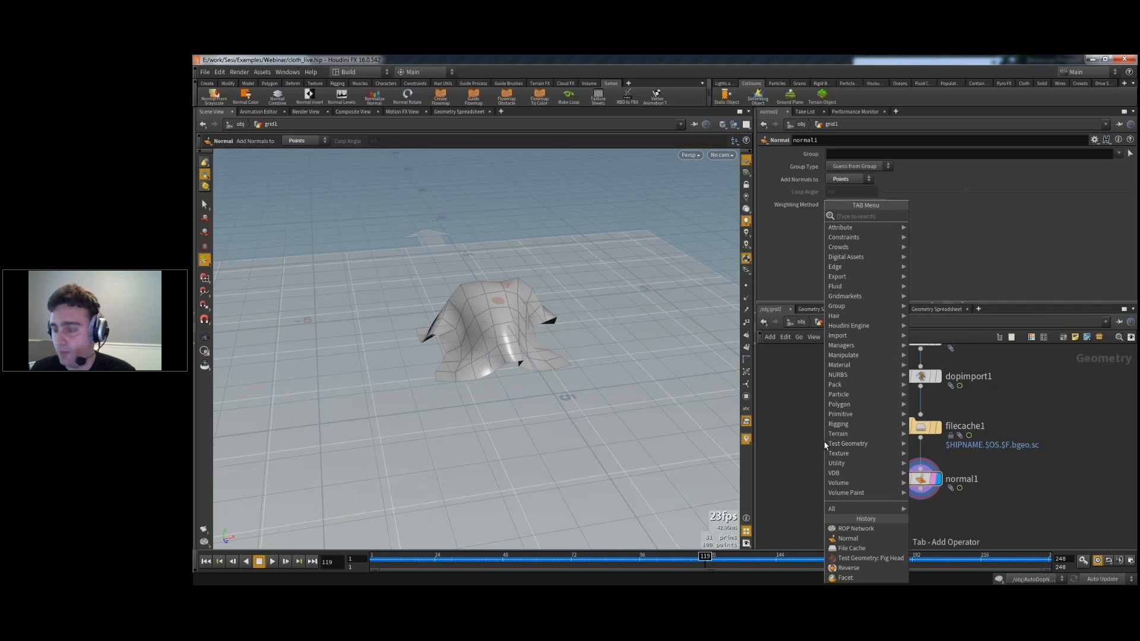
{"action": "key", "text": "Escape"}
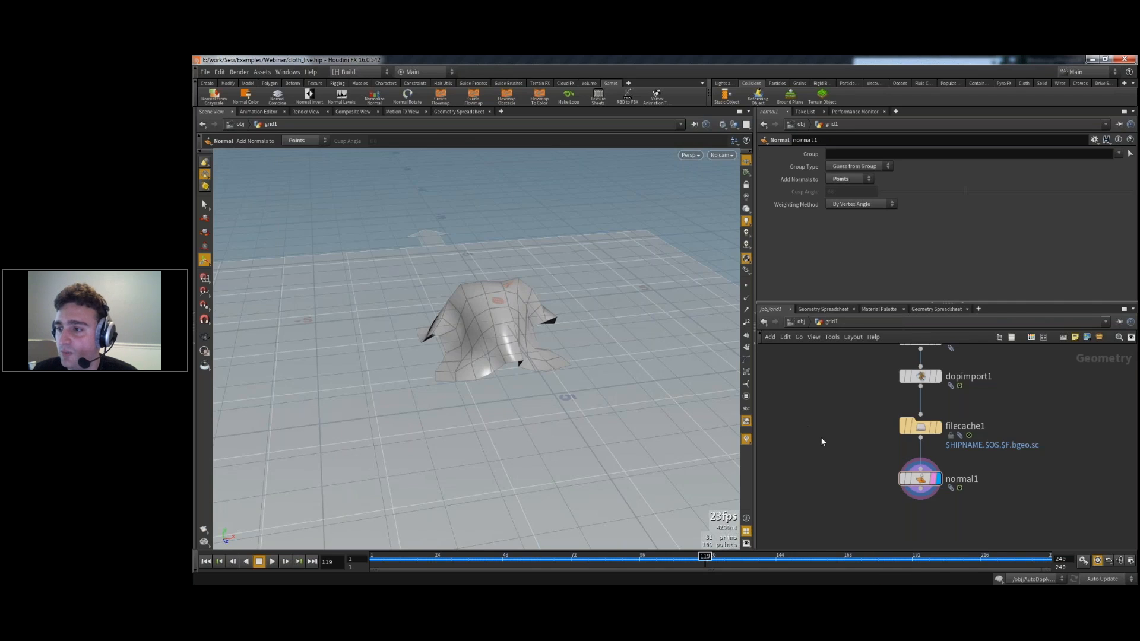
- Add a Vertex Animation Textures (Beta) node to the out network
{"action": "left_click", "coordinate": [802, 322]}
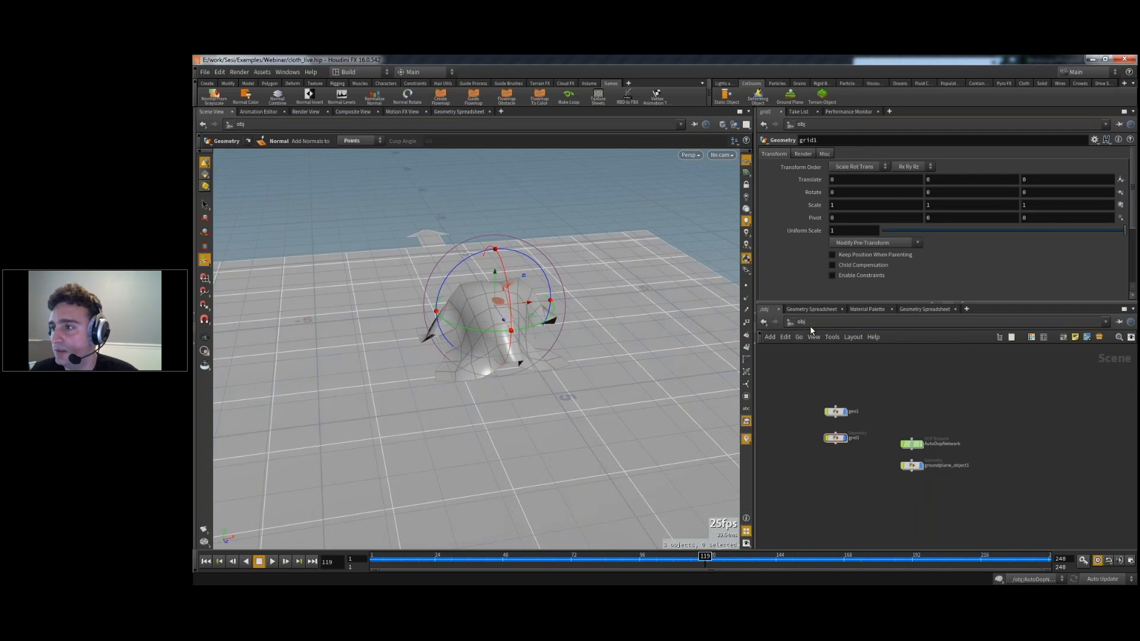
{"action": "left_click", "coordinate": [812, 321]}
{"action": "left_click", "coordinate": [829, 375]}
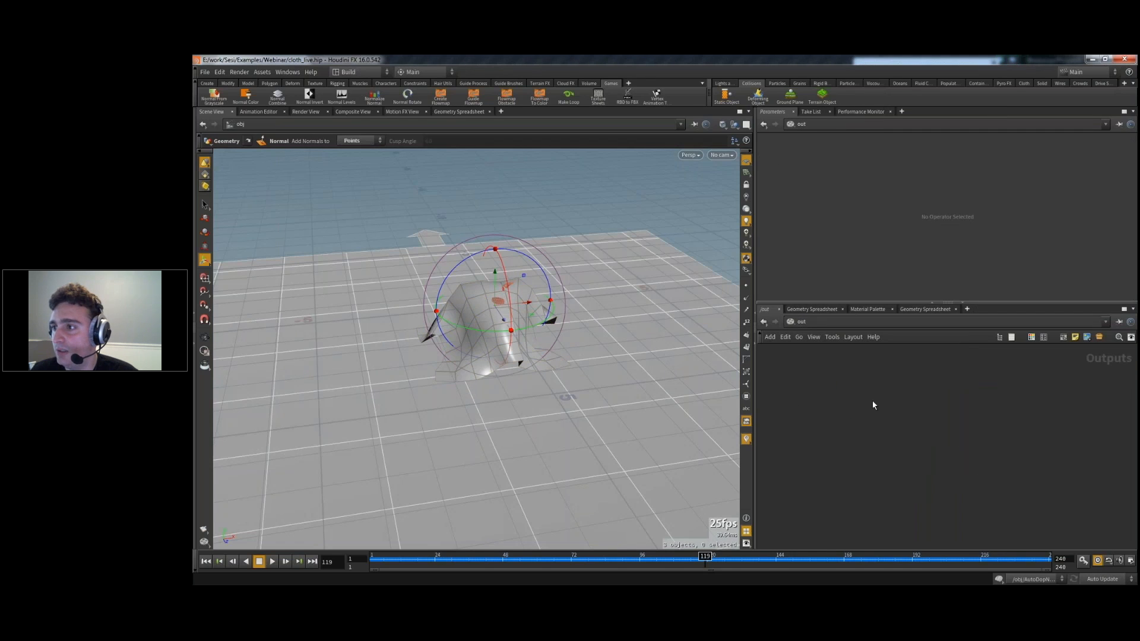
{"action": "key", "text": "Tab"}
{"action": "type", "text": "ve"}
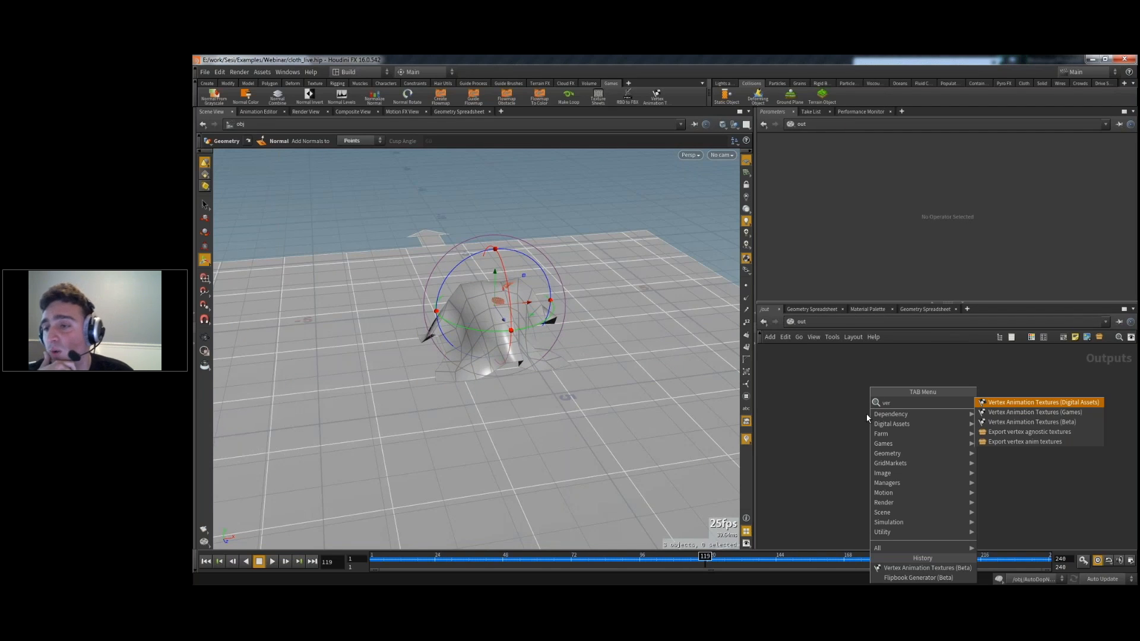
{"action": "left_click", "coordinate": [1070, 421]}
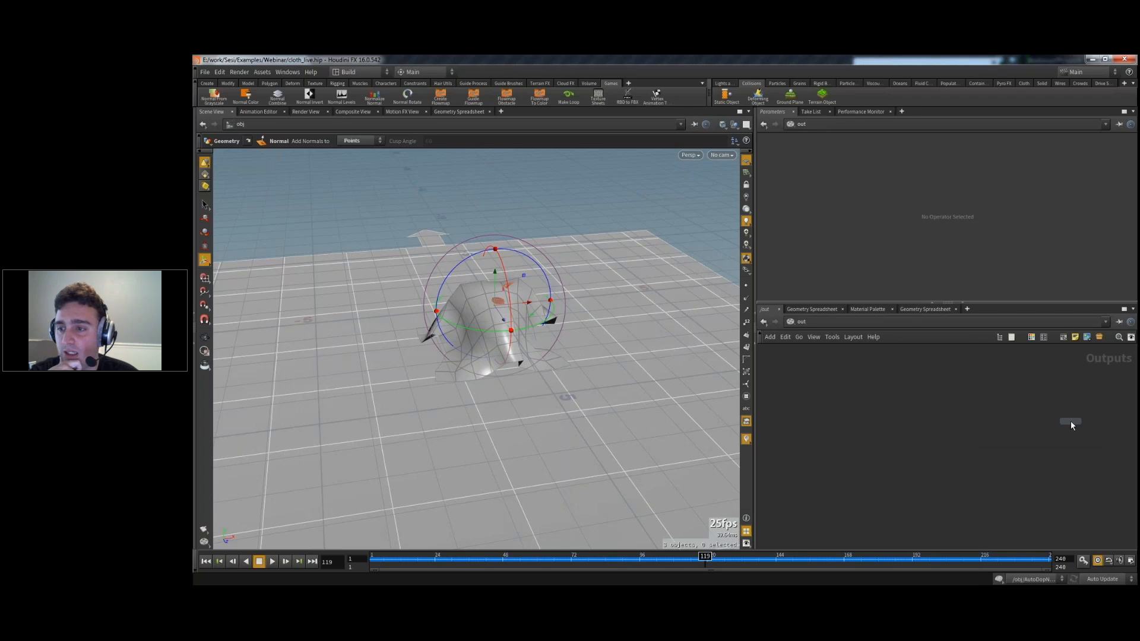
{"action": "left_click", "coordinate": [900, 409]}
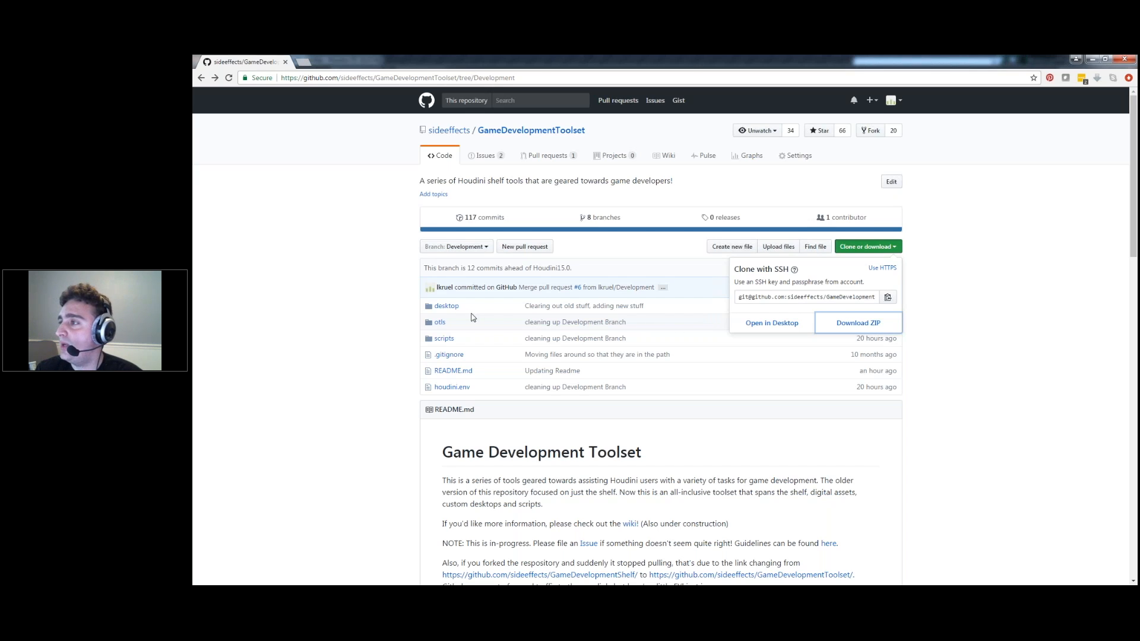
- In the browser, switch the GameDevelopmentToolset GitHub repository to the Houdini15.0 branch and review its README installation instructions
{"action": "left_click", "coordinate": [254, 305]}
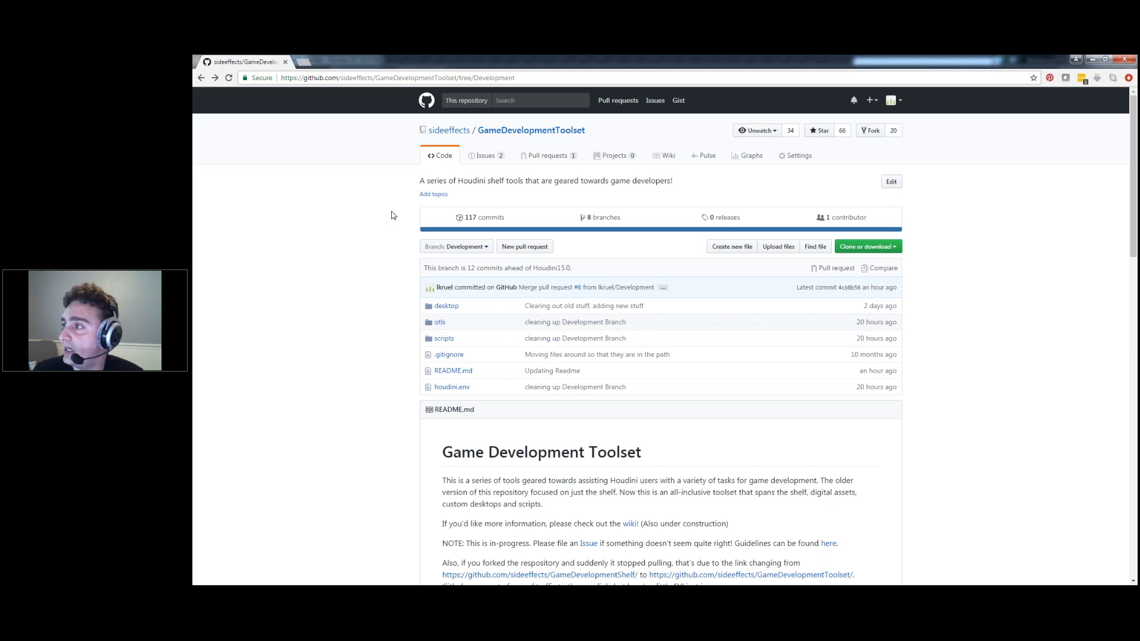
{"action": "left_click", "coordinate": [467, 246]}
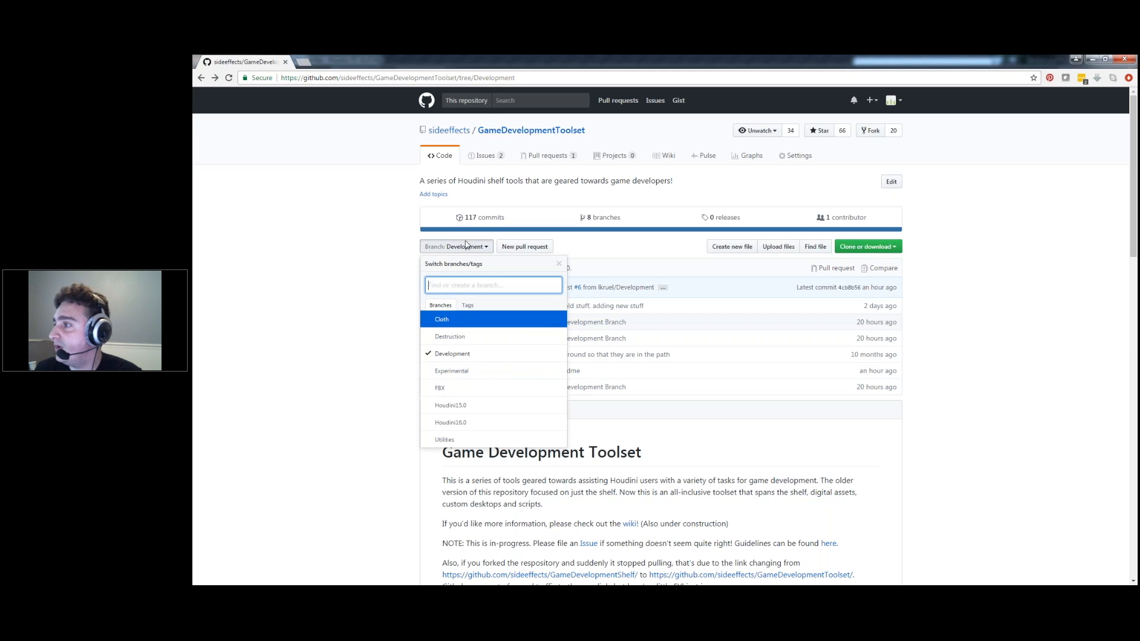
{"action": "left_click", "coordinate": [481, 405]}
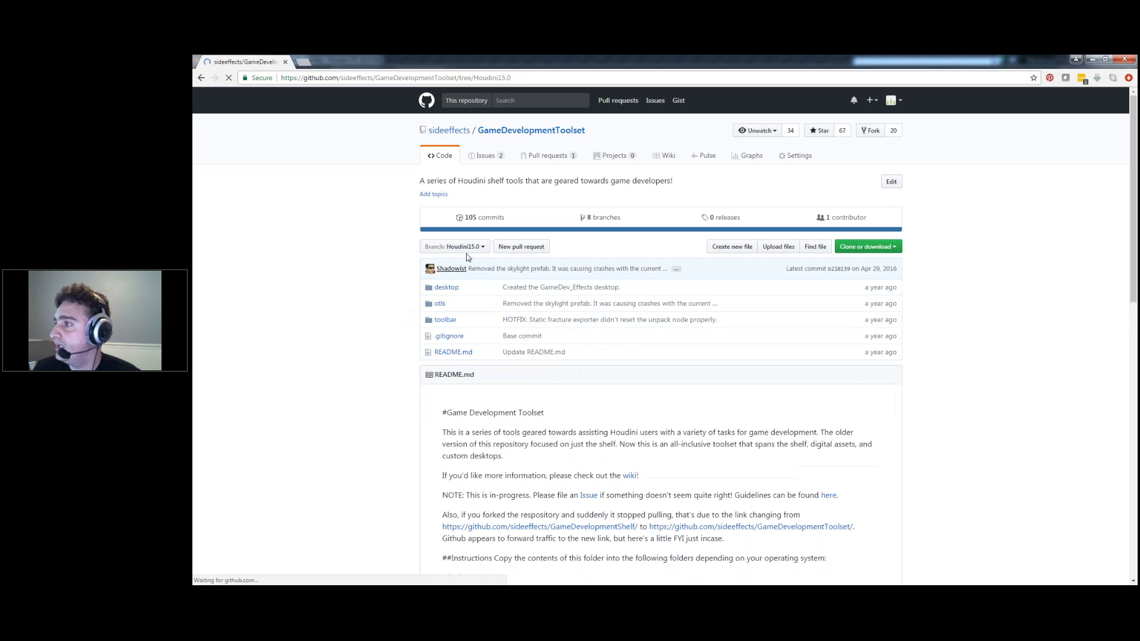
{"action": "scroll", "coordinate": [291, 397], "scroll_direction": "down", "scroll_amount": 2}
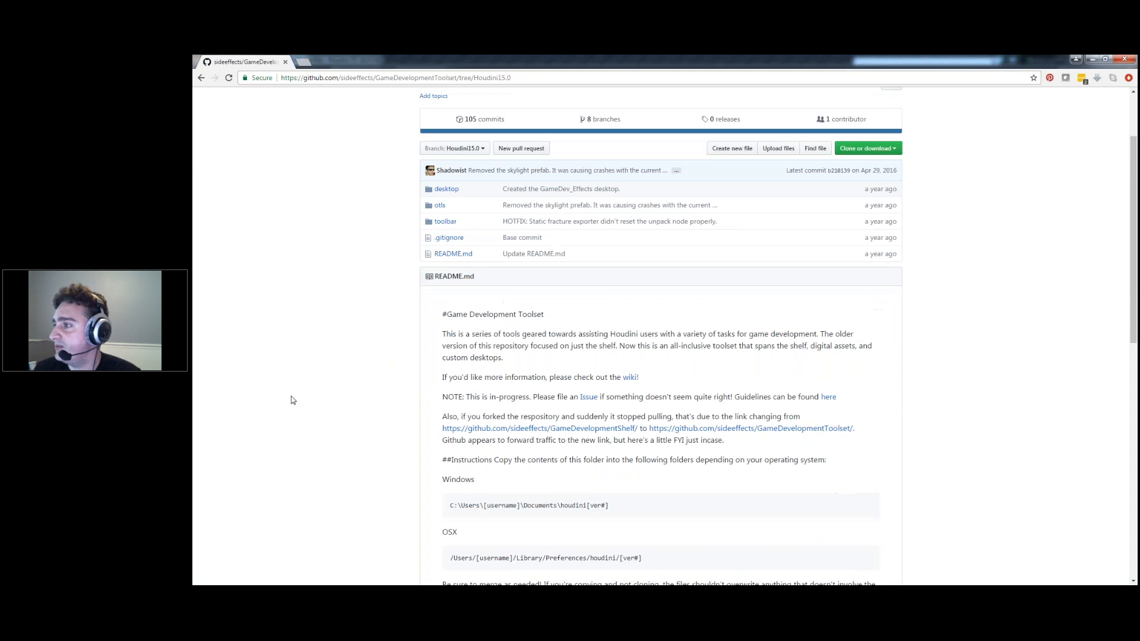
{"action": "scroll", "coordinate": [329, 425], "scroll_direction": "up", "scroll_amount": 1}
{"action": "scroll", "coordinate": [339, 463], "scroll_direction": "down", "scroll_amount": 3}
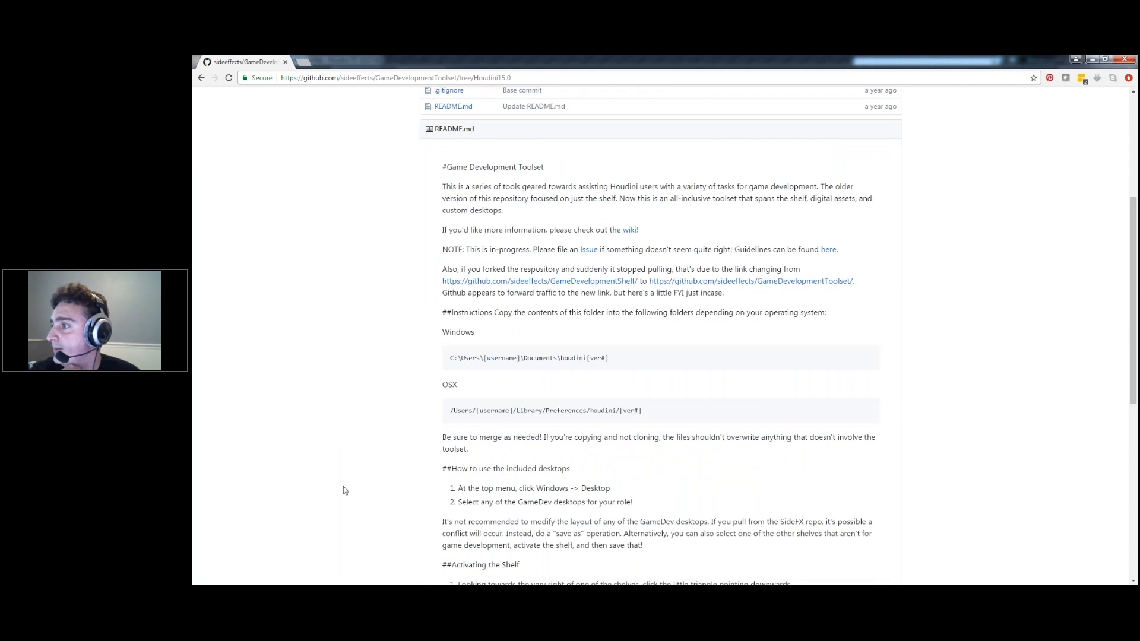
{"action": "scroll", "coordinate": [343, 490], "scroll_direction": "up", "scroll_amount": 5}
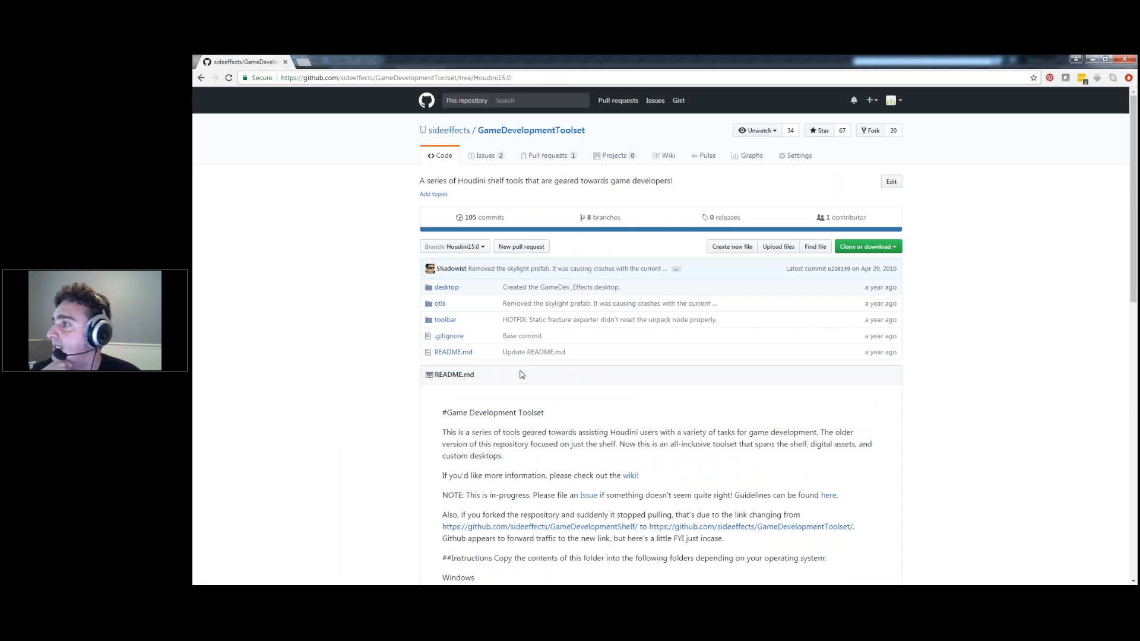
- Switch the GameDevelopmentToolset repository to the Development branch and read its README, including the installation methods and What's Changed sections
{"action": "left_click", "coordinate": [454, 247]}
{"action": "left_click", "coordinate": [463, 355]}
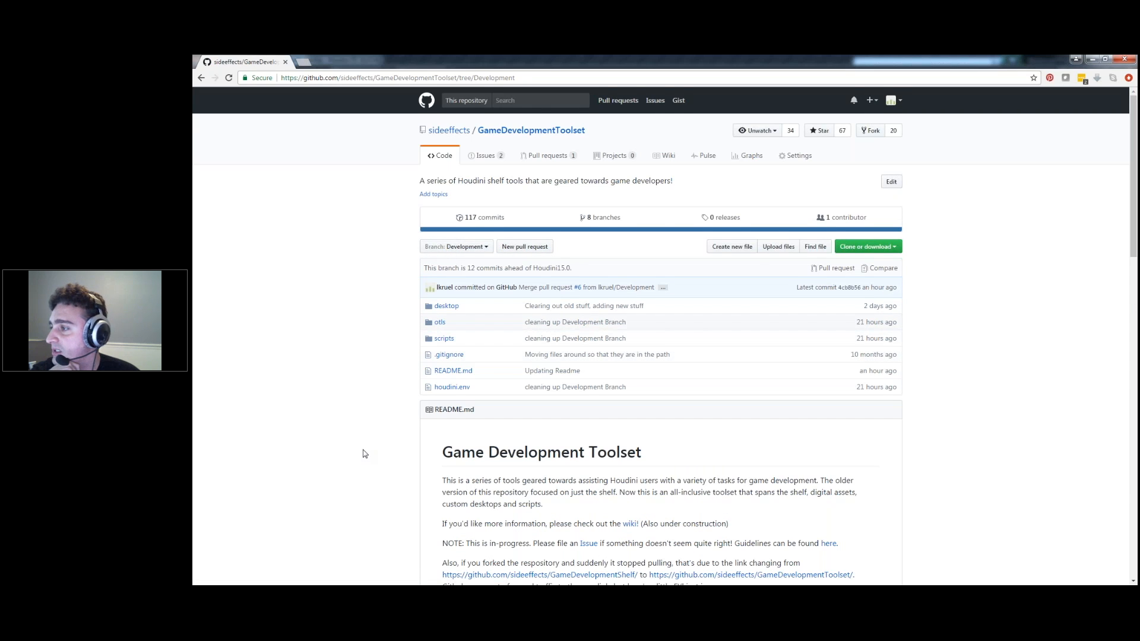
{"action": "scroll", "coordinate": [364, 454], "scroll_direction": "down", "scroll_amount": 15}
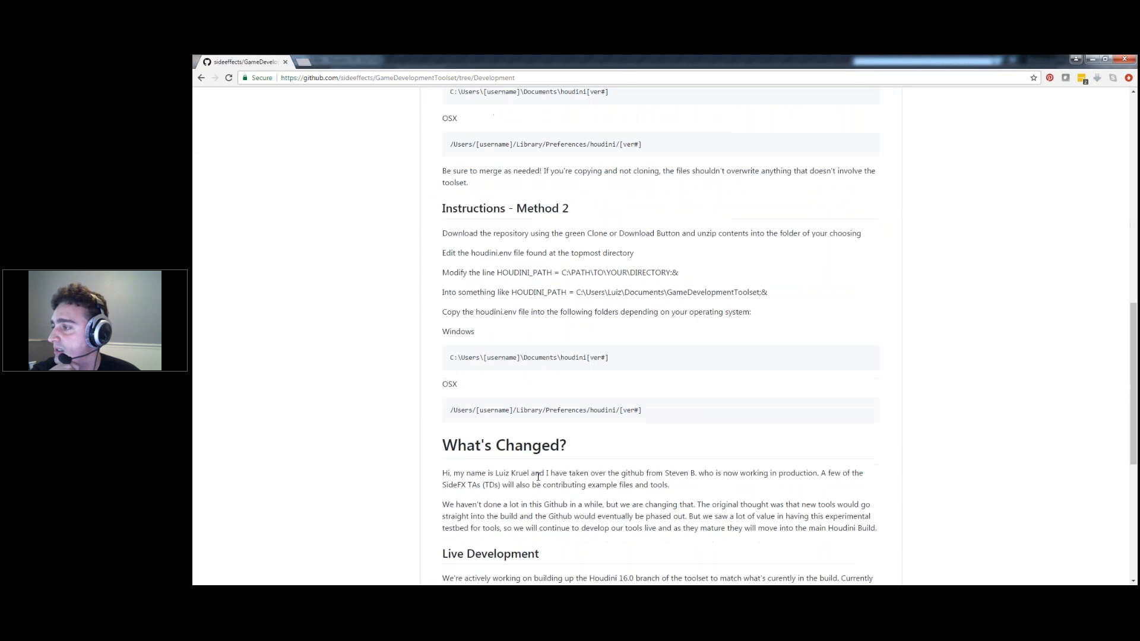
{"action": "scroll", "coordinate": [538, 477], "scroll_direction": "down", "scroll_amount": 3}
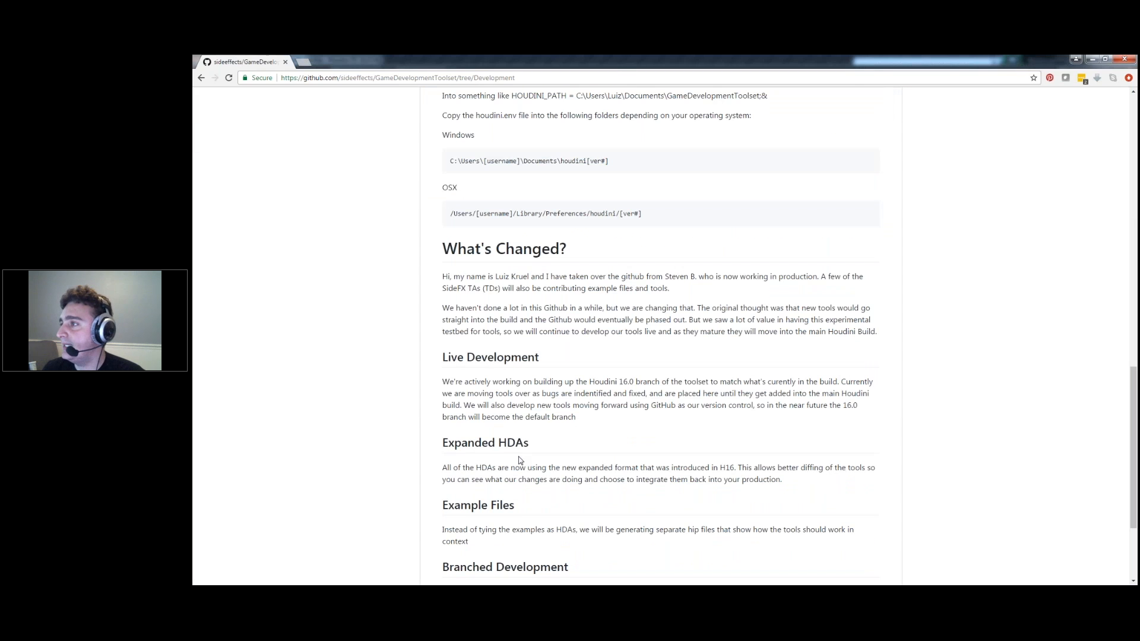
{"action": "scroll", "coordinate": [519, 460], "scroll_direction": "down", "scroll_amount": 3}
{"action": "scroll", "coordinate": [661, 336], "scroll_direction": "up", "scroll_amount": 20}
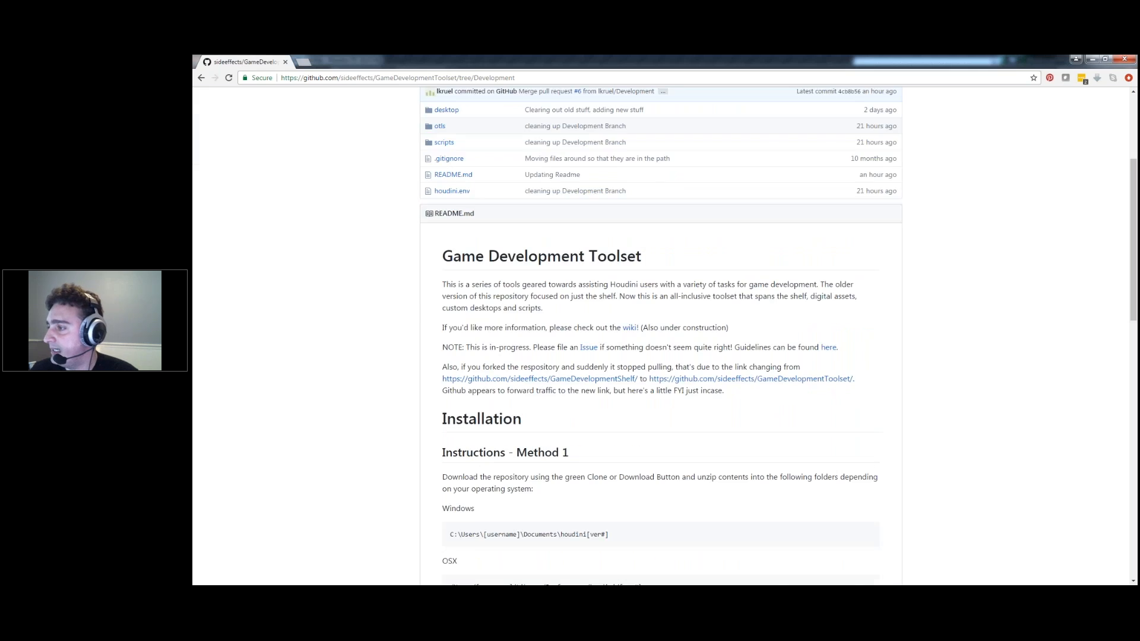
{"action": "scroll", "coordinate": [661, 335], "scroll_direction": "down", "scroll_amount": 15}
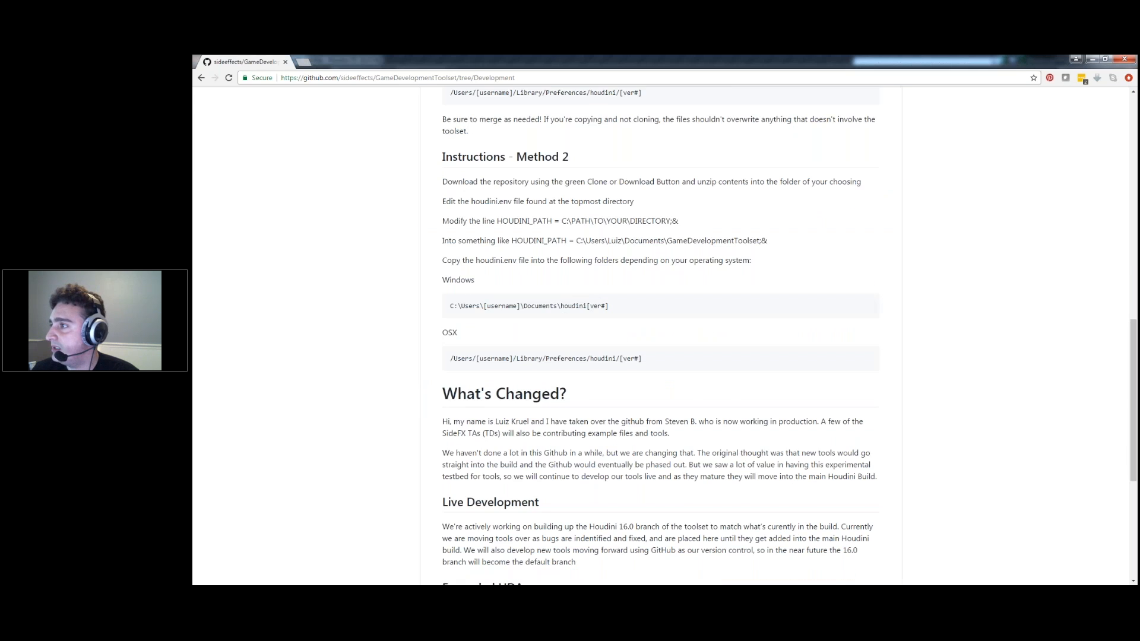
{"action": "scroll", "coordinate": [564, 247], "scroll_direction": "down", "scroll_amount": 5}
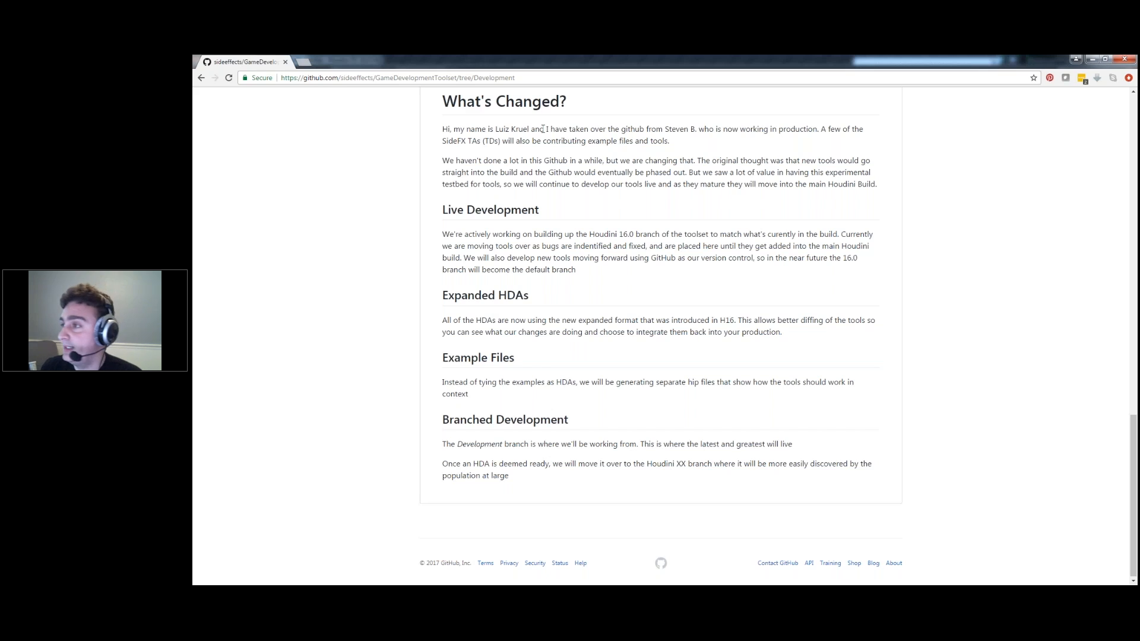
{"action": "left_click_drag", "start_coordinate": [534, 300], "coordinate": [457, 307]}
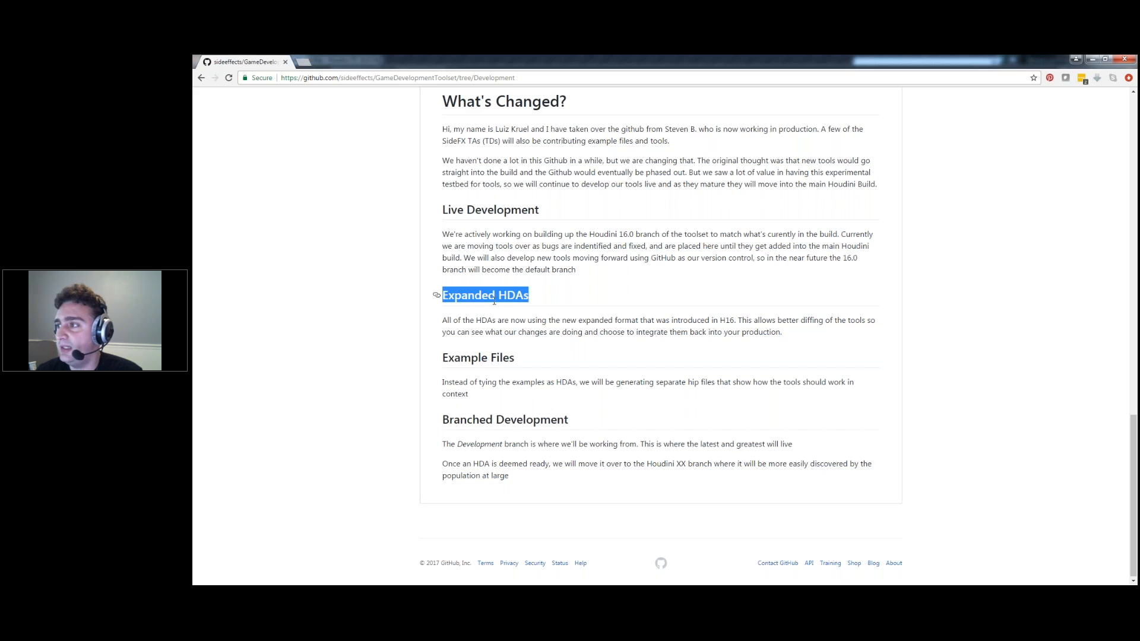
{"action": "left_click", "coordinate": [380, 312]}
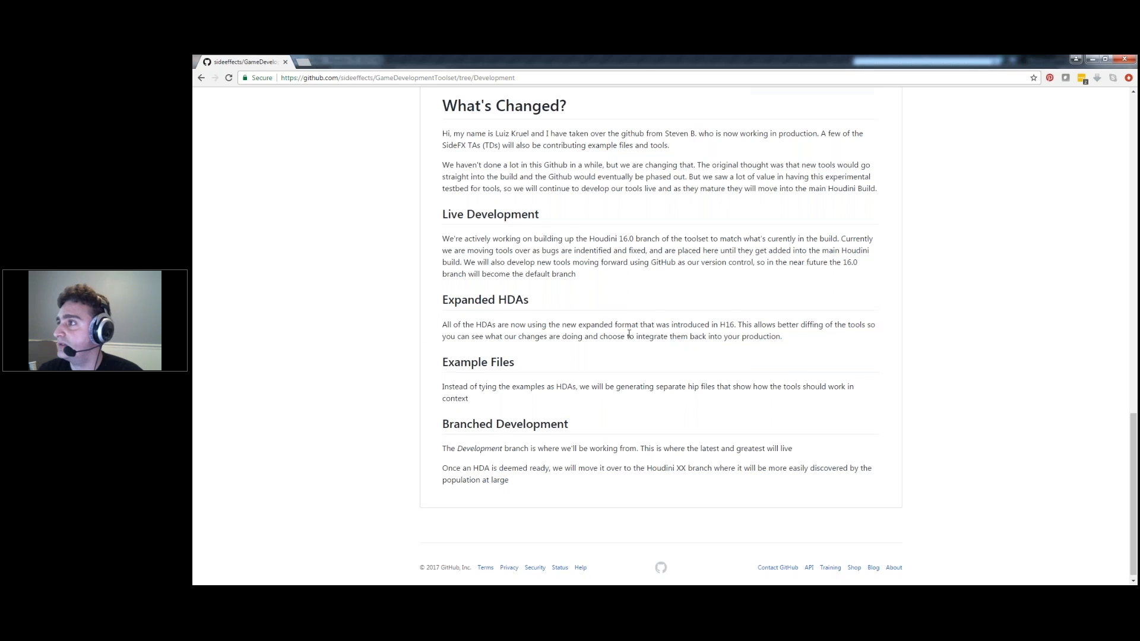
- Inspect the rop_vertex_animation_textures.hda contents in the otls folder and return to the repository root
{"action": "scroll", "coordinate": [629, 334], "scroll_direction": "up", "scroll_amount": 18}
{"action": "left_click", "coordinate": [439, 325]}
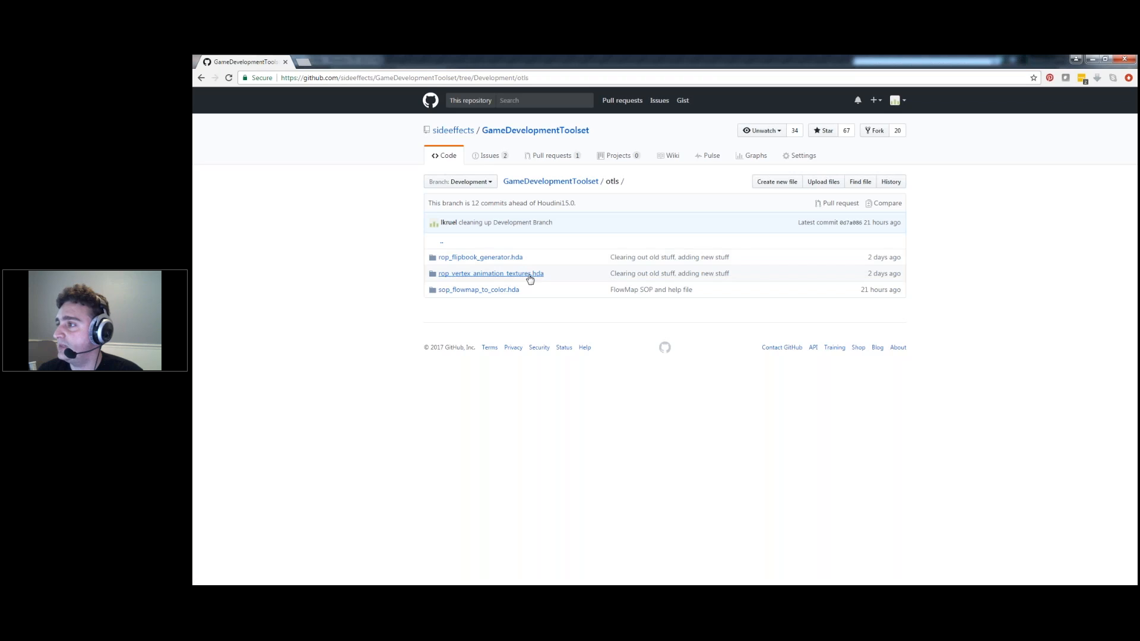
{"action": "left_click", "coordinate": [501, 274]}
{"action": "left_click", "coordinate": [498, 276]}
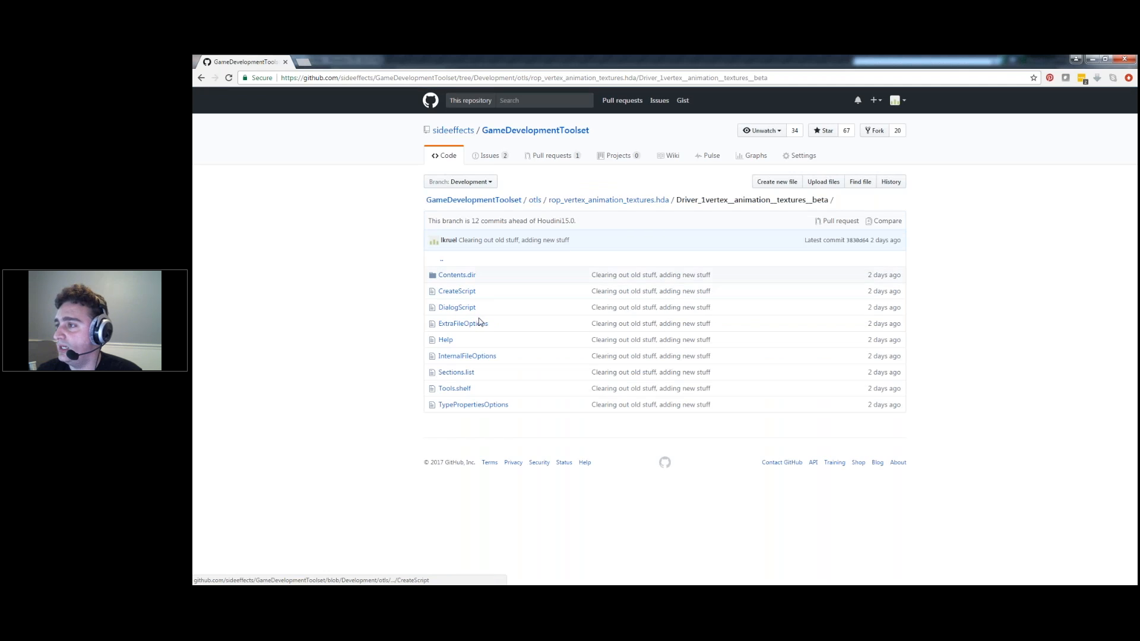
{"action": "key", "text": "alt+Left"}
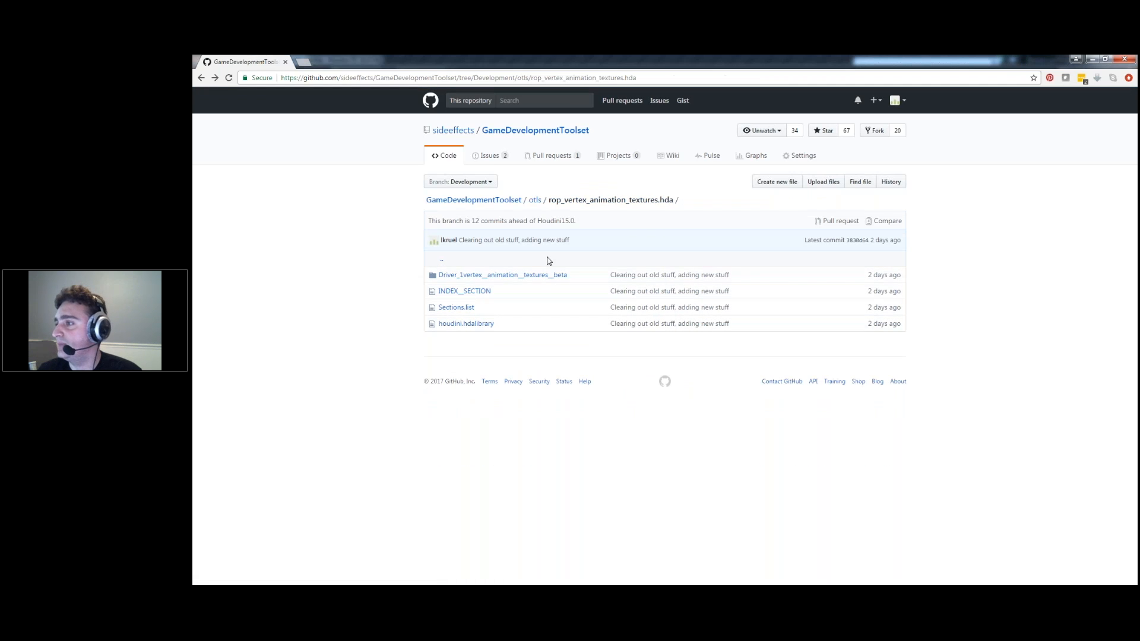
{"action": "key", "text": "alt+Left"}
{"action": "left_click", "coordinate": [546, 183]}
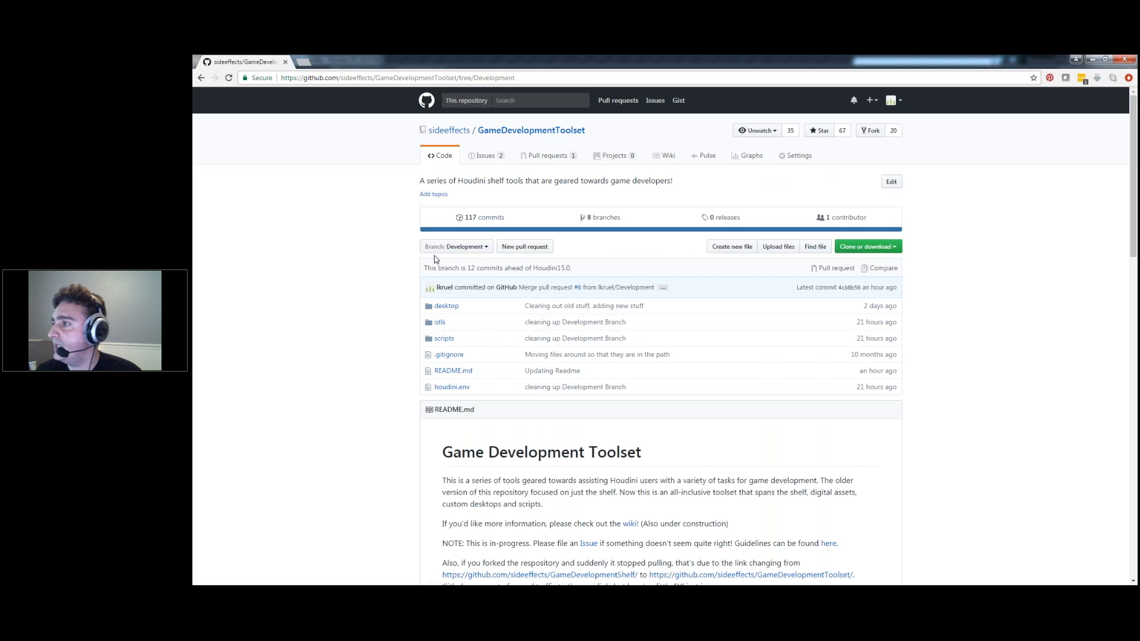
- Download the Development branch as a ZIP and look into the otls folder of the archive
{"action": "left_click", "coordinate": [851, 252]}
{"action": "left_click", "coordinate": [849, 325]}
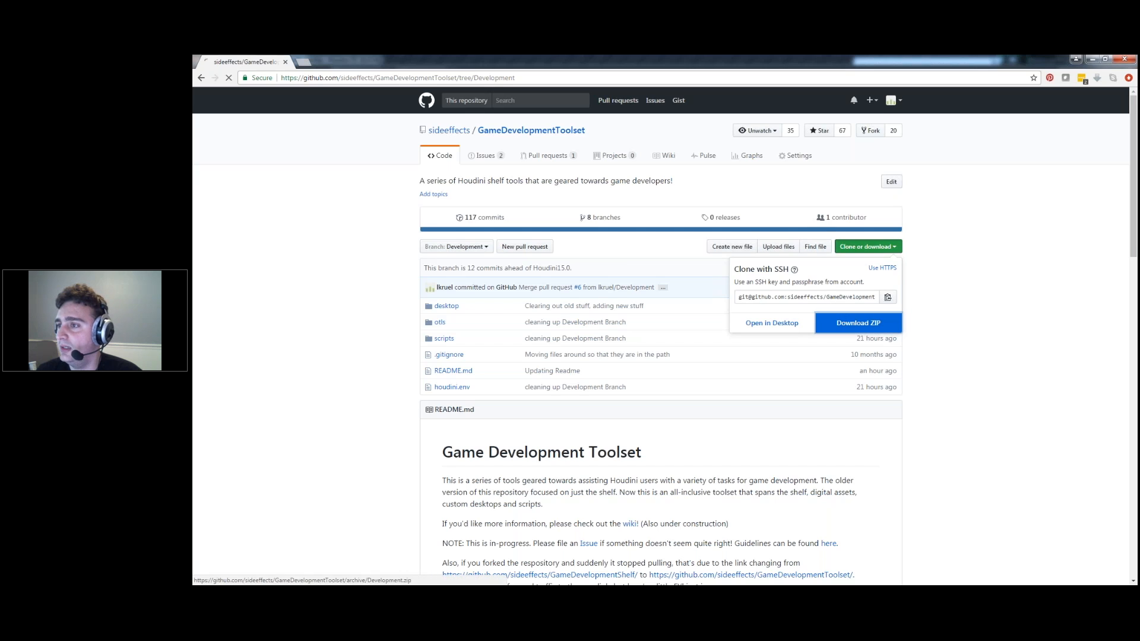
{"action": "left_click", "coordinate": [250, 574]}
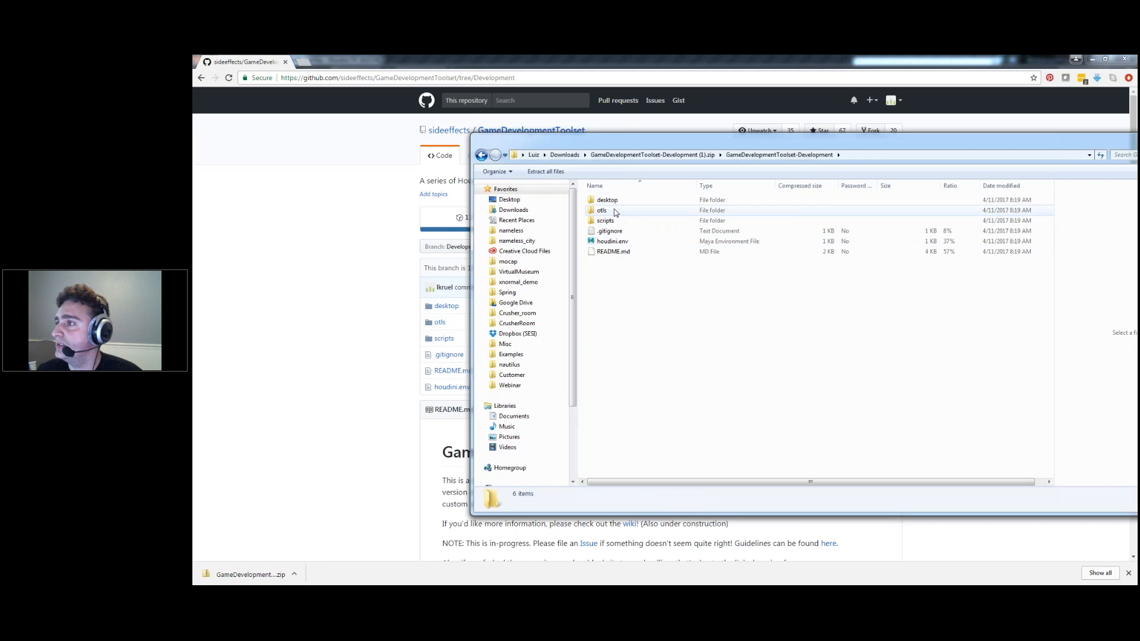
{"action": "double_click", "coordinate": [613, 211]}
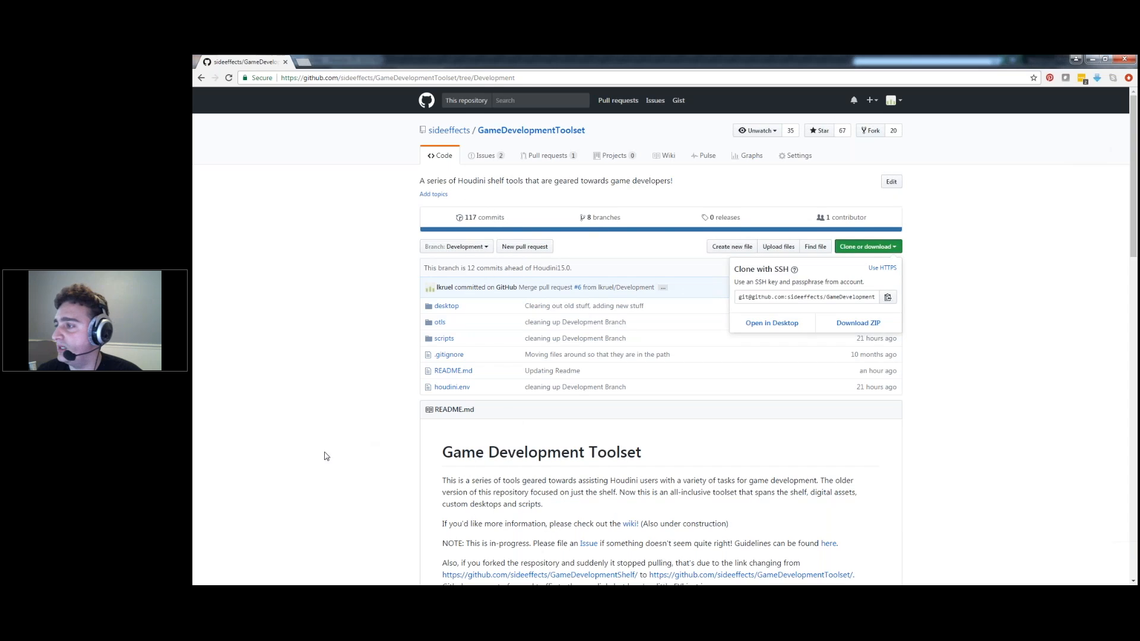
{"action": "left_click", "coordinate": [326, 447]}
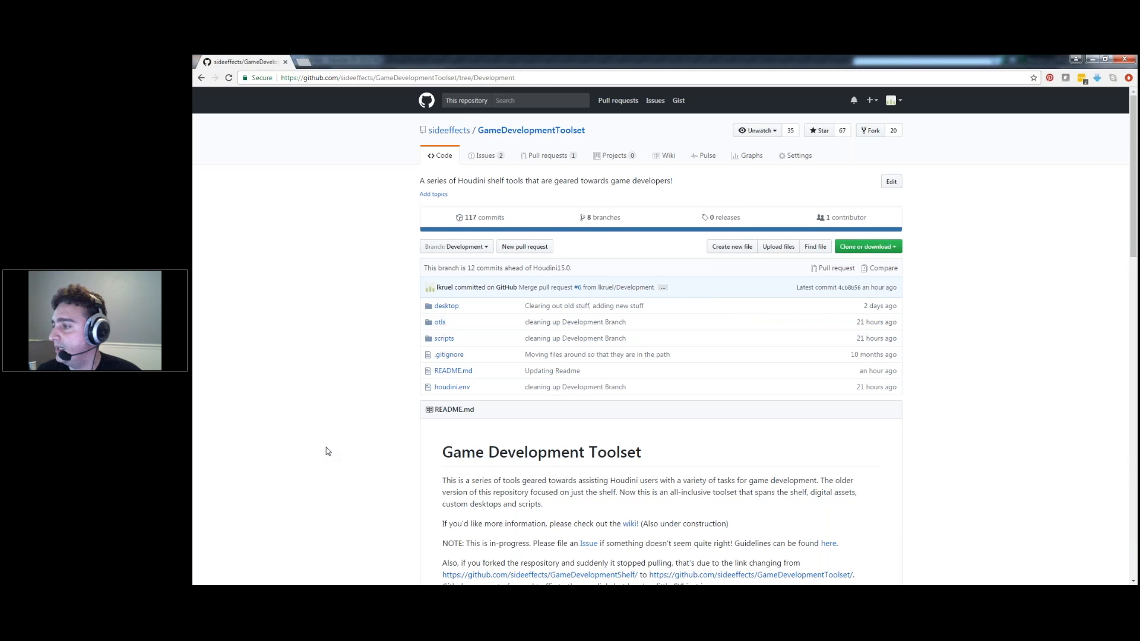
- Review both installation methods in the Development branch README, including the target folders and the houdini.env edit
{"action": "scroll", "coordinate": [381, 438], "scroll_direction": "down", "scroll_amount": 7}
{"action": "scroll", "coordinate": [381, 438], "scroll_direction": "down", "scroll_amount": 2}
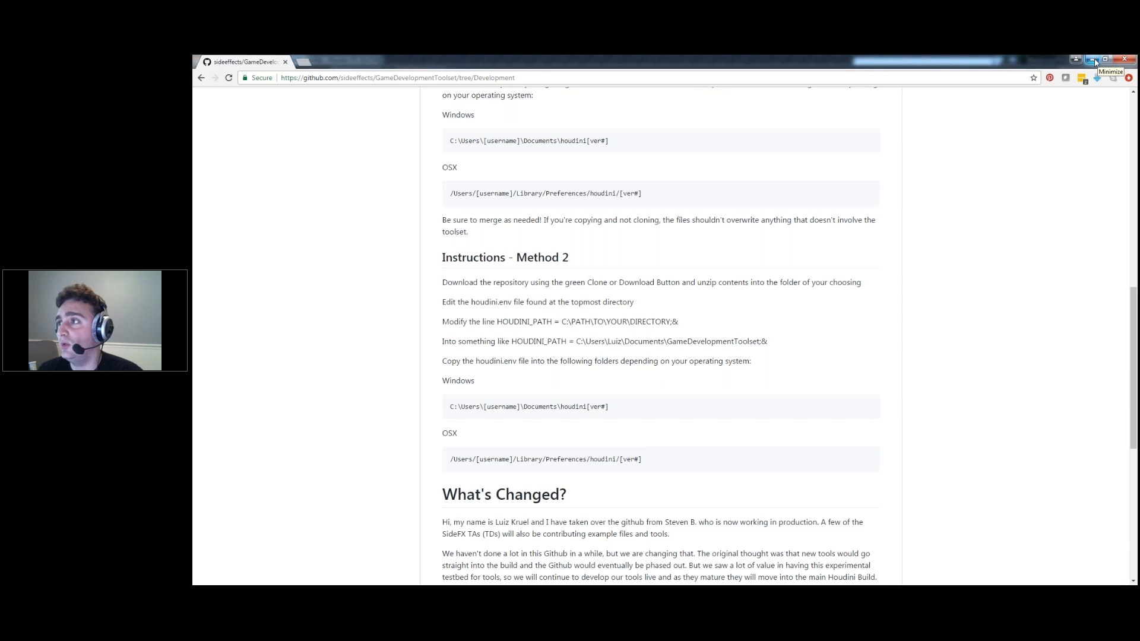
{"action": "scroll", "coordinate": [895, 311], "scroll_direction": "up", "scroll_amount": 1}
{"action": "scroll", "coordinate": [895, 311], "scroll_direction": "up", "scroll_amount": 5}
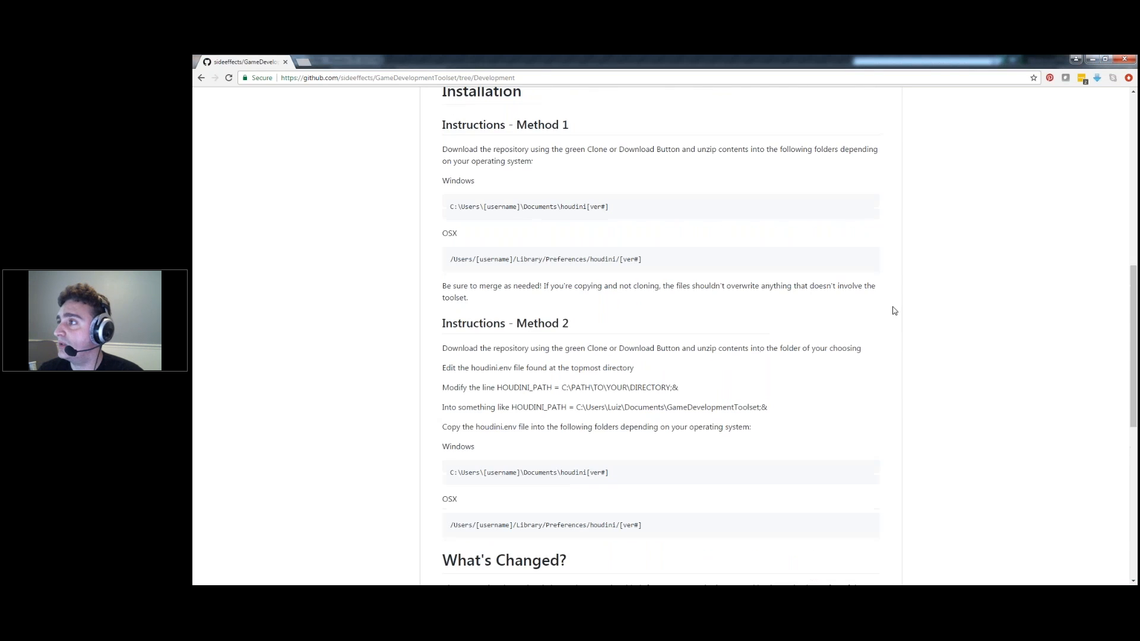
{"action": "scroll", "coordinate": [279, 297], "scroll_direction": "up", "scroll_amount": 3}
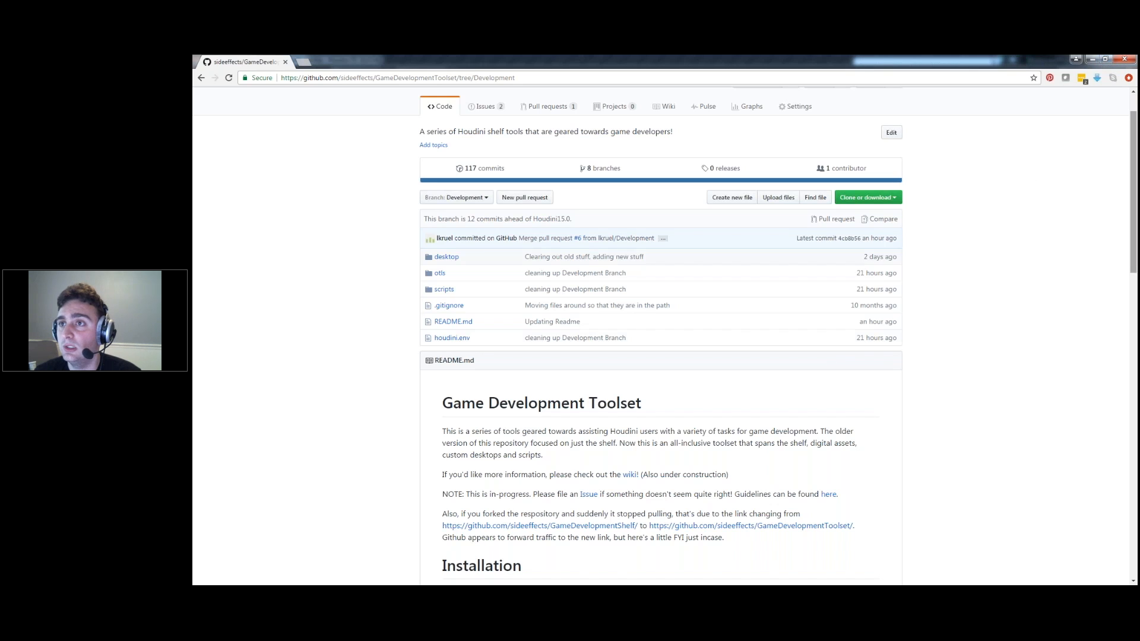
- Return to Houdini, select the Vertex Animation Textures node and enlarge the area showing its parameters
{"action": "left_click", "coordinate": [1106, 58]}
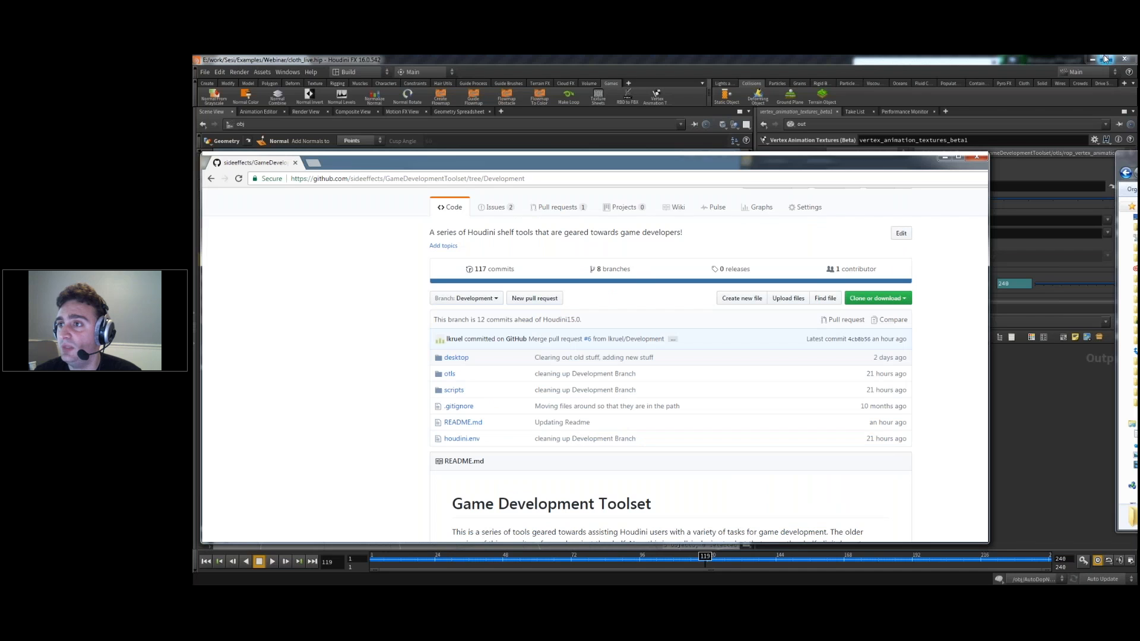
{"action": "left_click", "coordinate": [944, 156]}
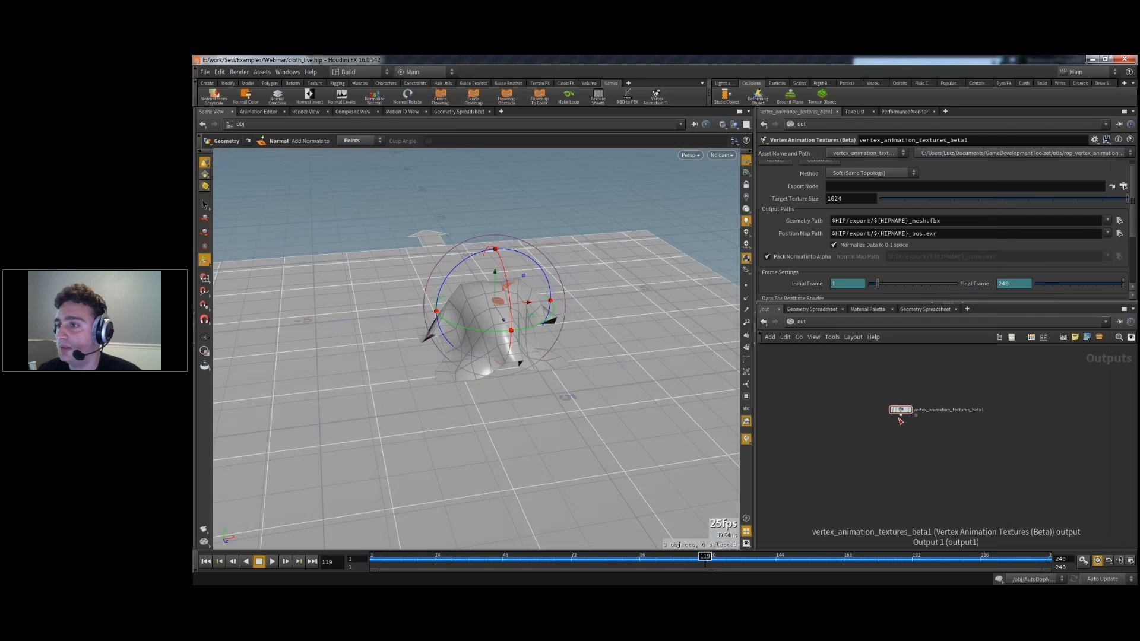
{"action": "left_click", "coordinate": [889, 403]}
{"action": "left_click_drag", "start_coordinate": [881, 406], "coordinate": [859, 399]}
{"action": "left_click_drag", "start_coordinate": [890, 302], "coordinate": [895, 385]}
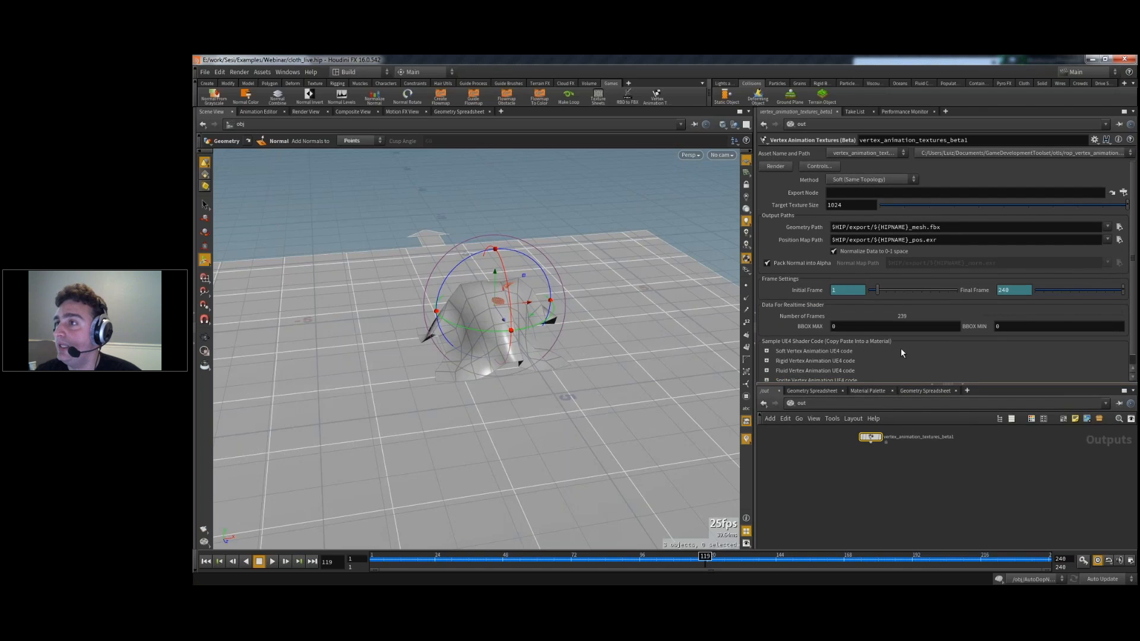
- Try the Rigid, Sprite and Fluid export methods on the Vertex Animation Textures node, then restore Soft (Same Topology)
{"action": "left_click", "coordinate": [840, 180]}
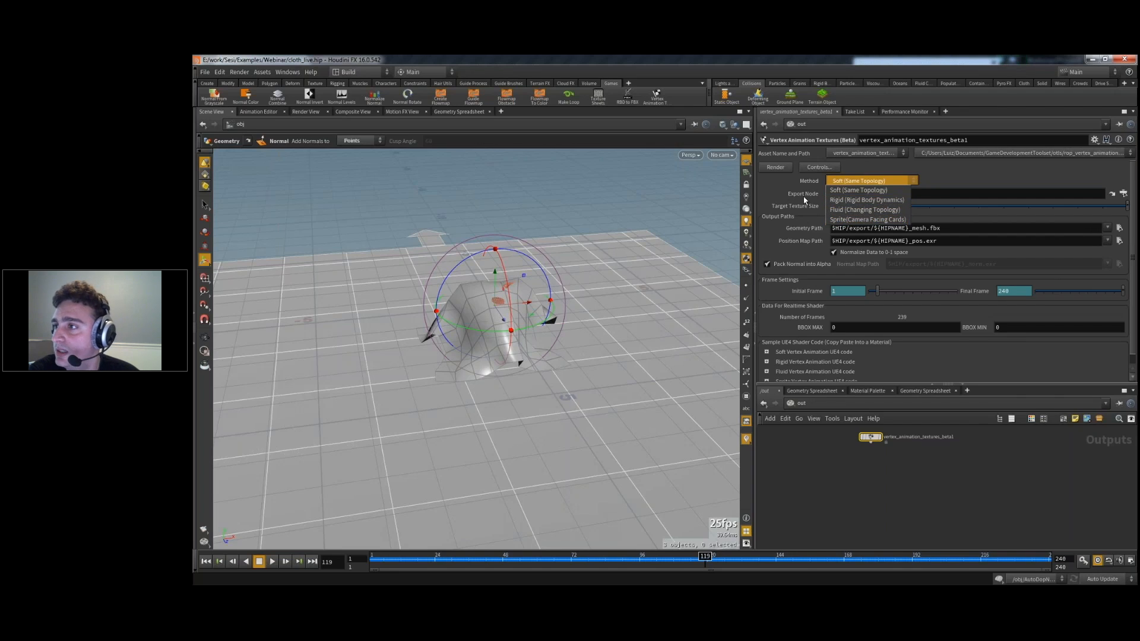
{"action": "left_click", "coordinate": [843, 199]}
{"action": "left_click", "coordinate": [864, 181]}
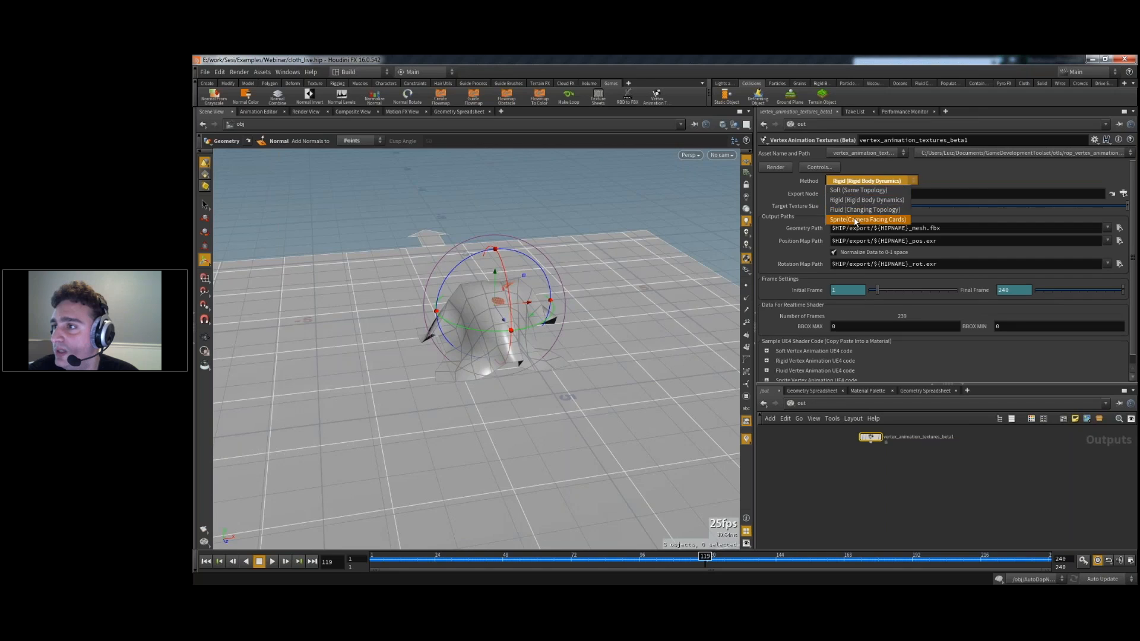
{"action": "left_click", "coordinate": [867, 220]}
{"action": "left_click", "coordinate": [855, 181]}
{"action": "left_click", "coordinate": [855, 210]}
{"action": "left_click", "coordinate": [859, 181]}
{"action": "left_click", "coordinate": [860, 189]}
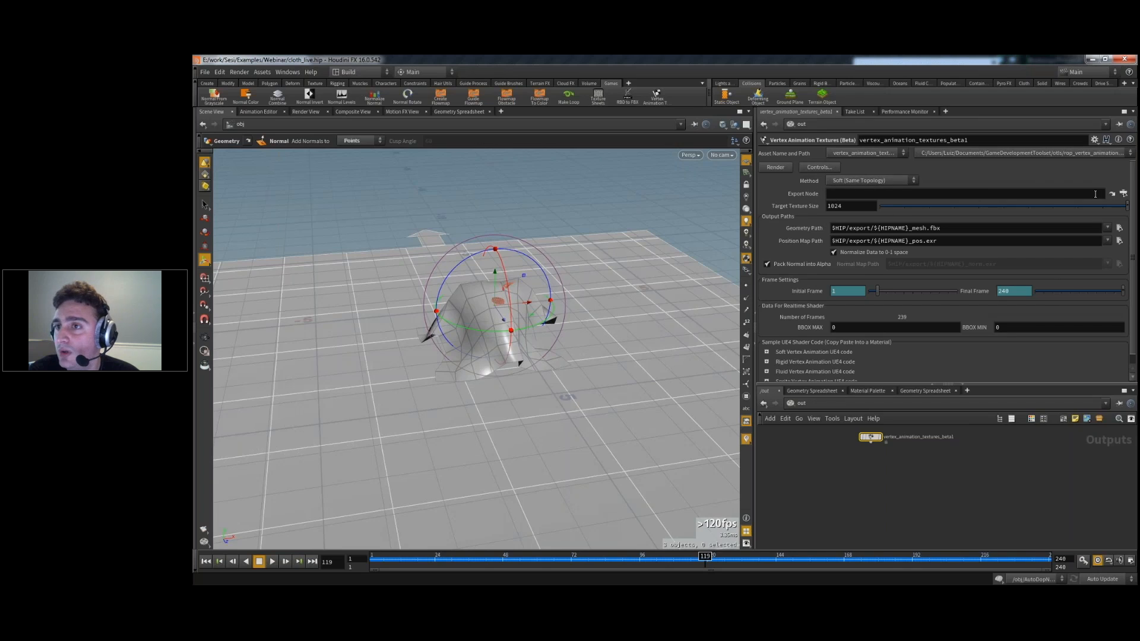
- Set the Vertex Animation Textures node's Export Node to /obj/grid1/filecache1
{"action": "left_click", "coordinate": [1123, 195]}
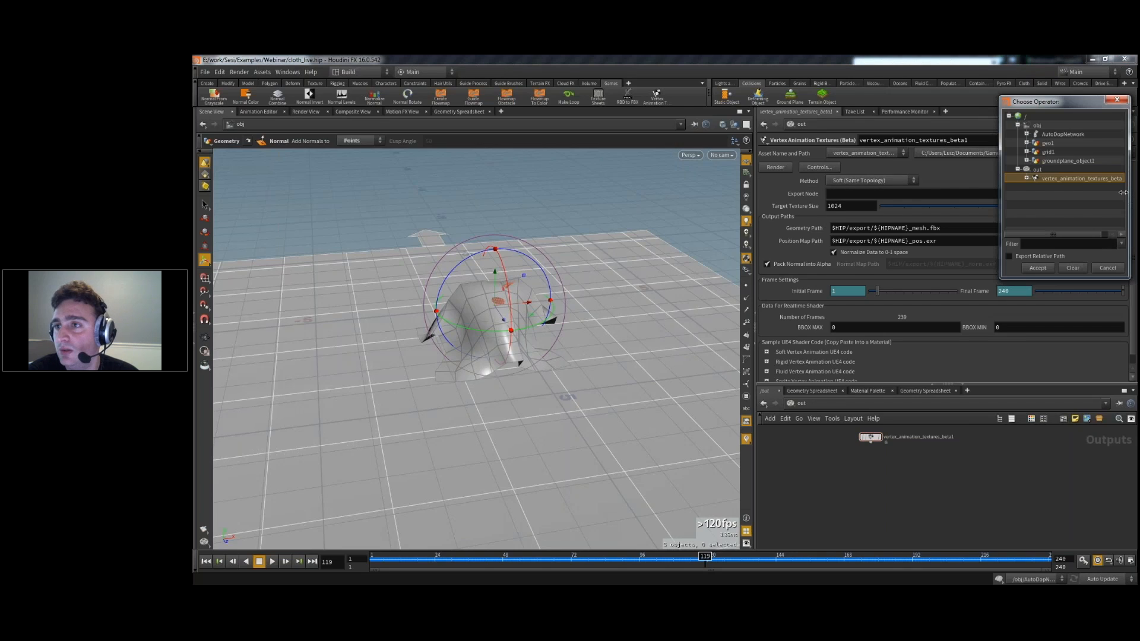
{"action": "double_click", "coordinate": [1044, 152]}
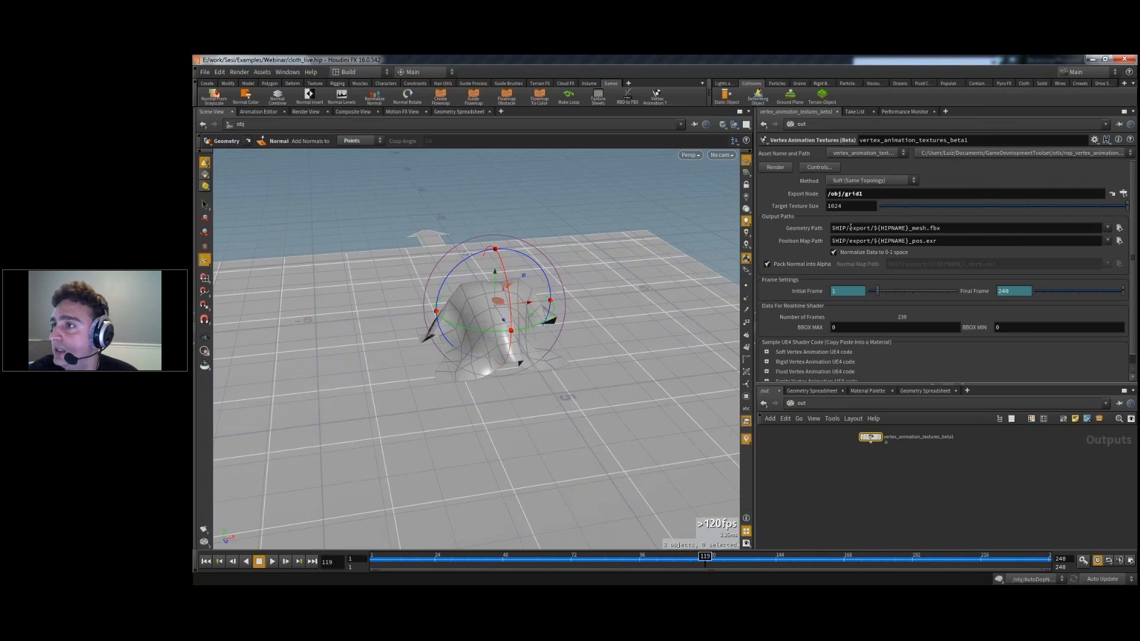
{"action": "left_click", "coordinate": [1123, 194]}
{"action": "left_click", "coordinate": [1027, 152]}
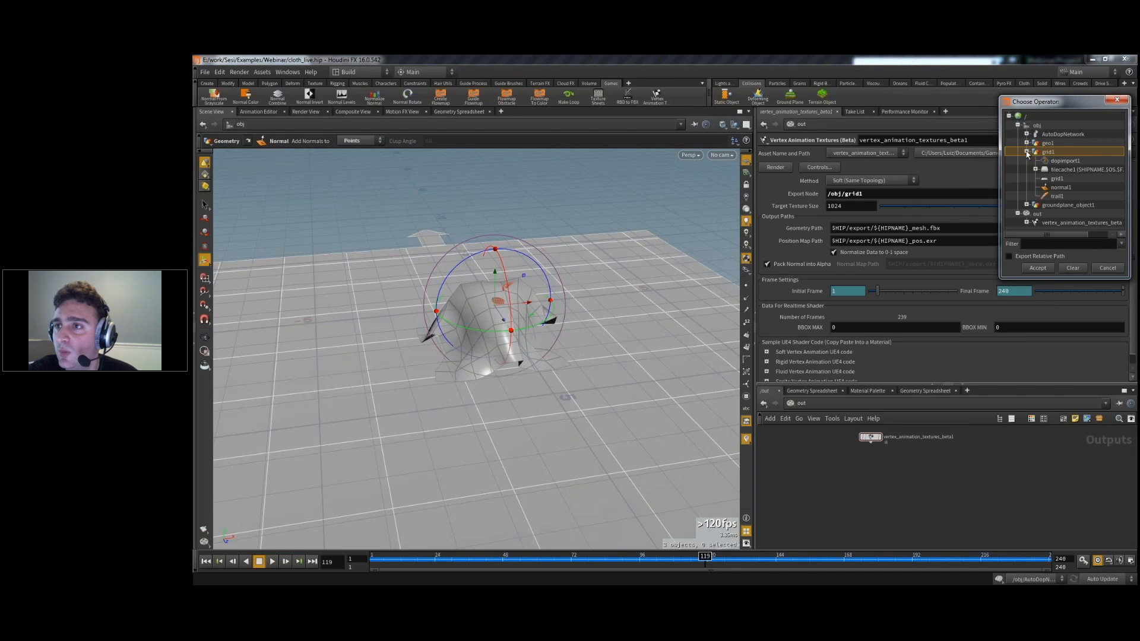
{"action": "double_click", "coordinate": [1069, 170]}
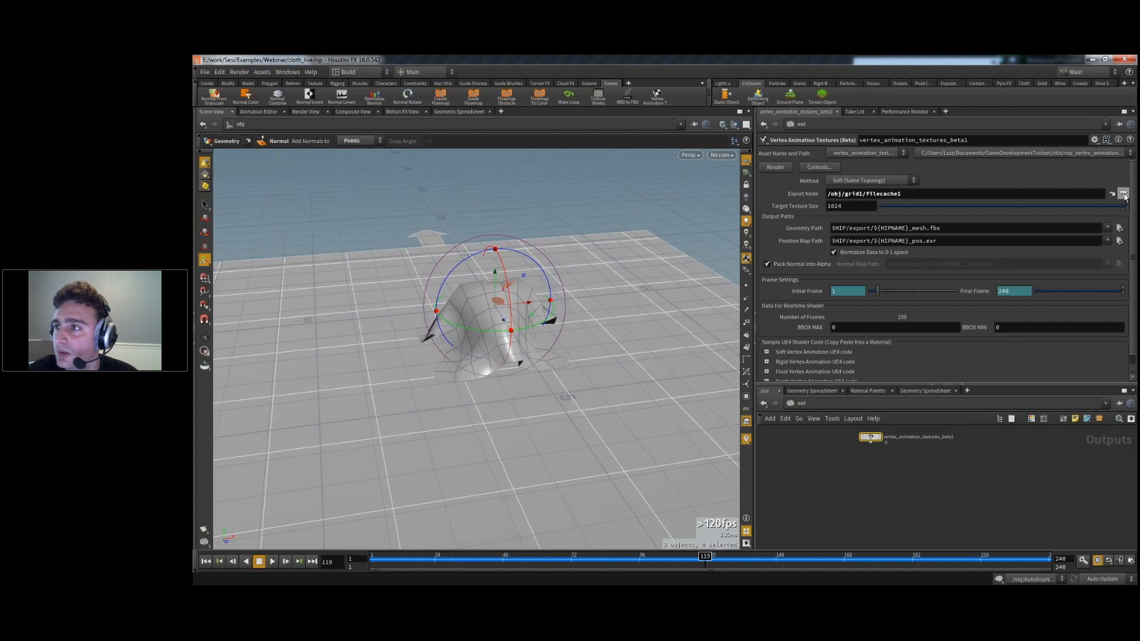
- Go to the referenced filecache1 node inside grid1 and add a Null node connected after normal1
{"action": "left_click", "coordinate": [1110, 194]}
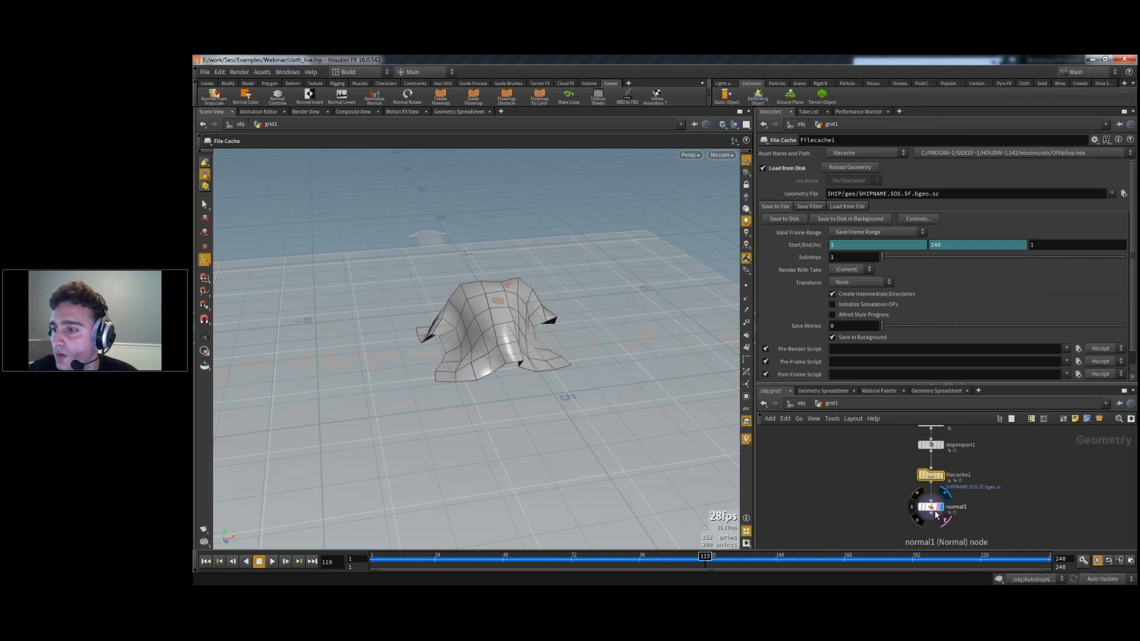
{"action": "key", "text": "Tab"}
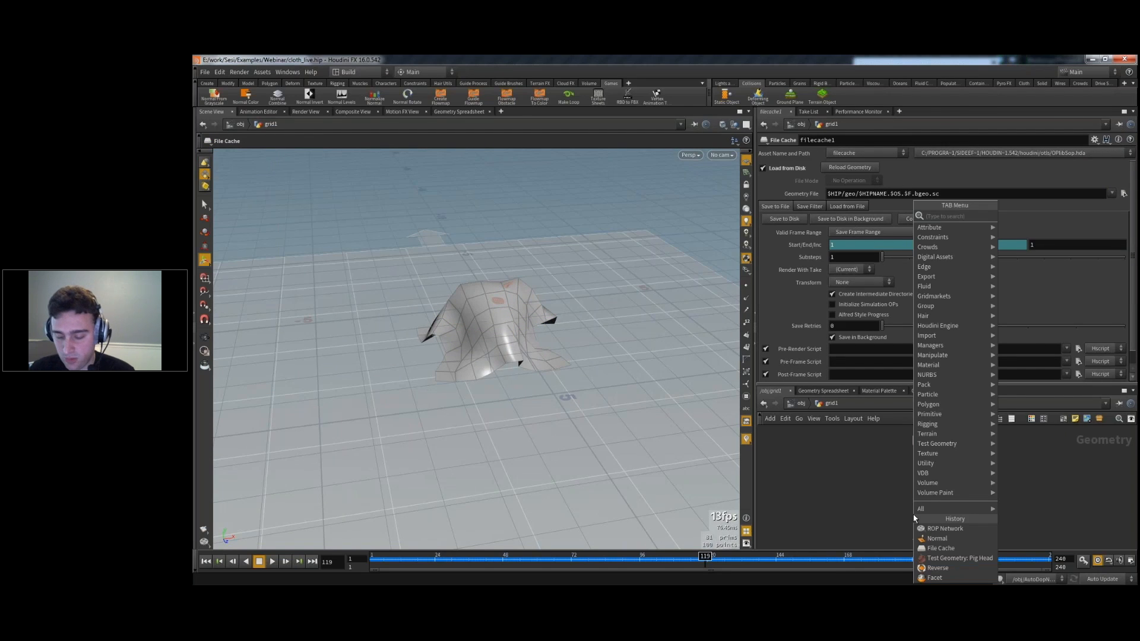
{"action": "type", "text": "null"}
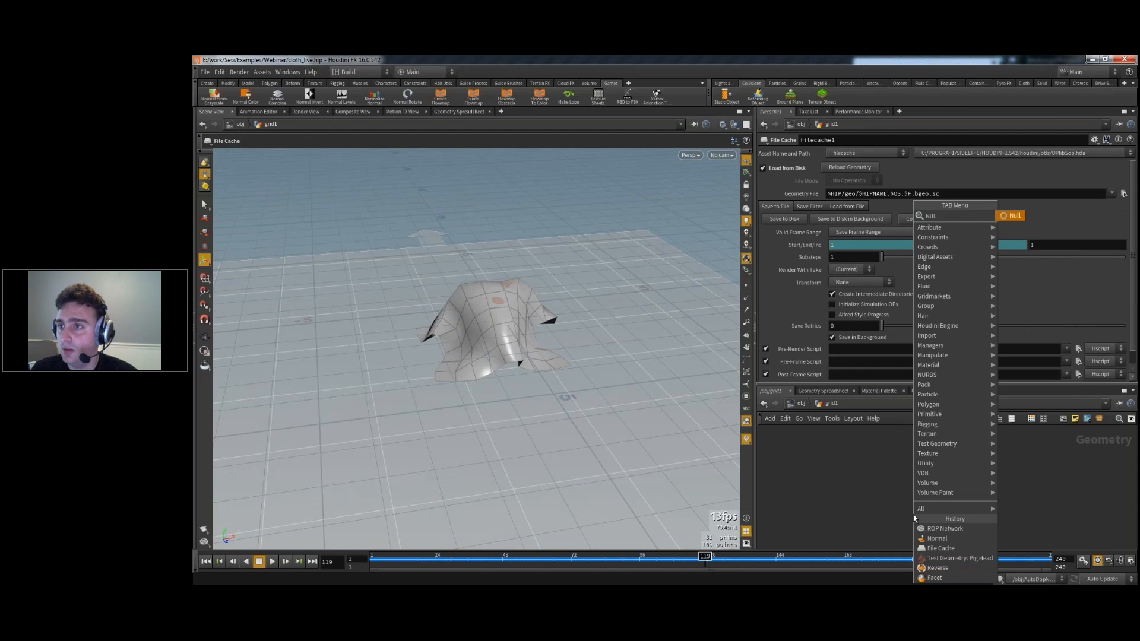
{"action": "key", "text": "Return"}
{"action": "left_click", "coordinate": [913, 513]}
{"action": "left_click_drag", "start_coordinate": [913, 504], "coordinate": [926, 486]}
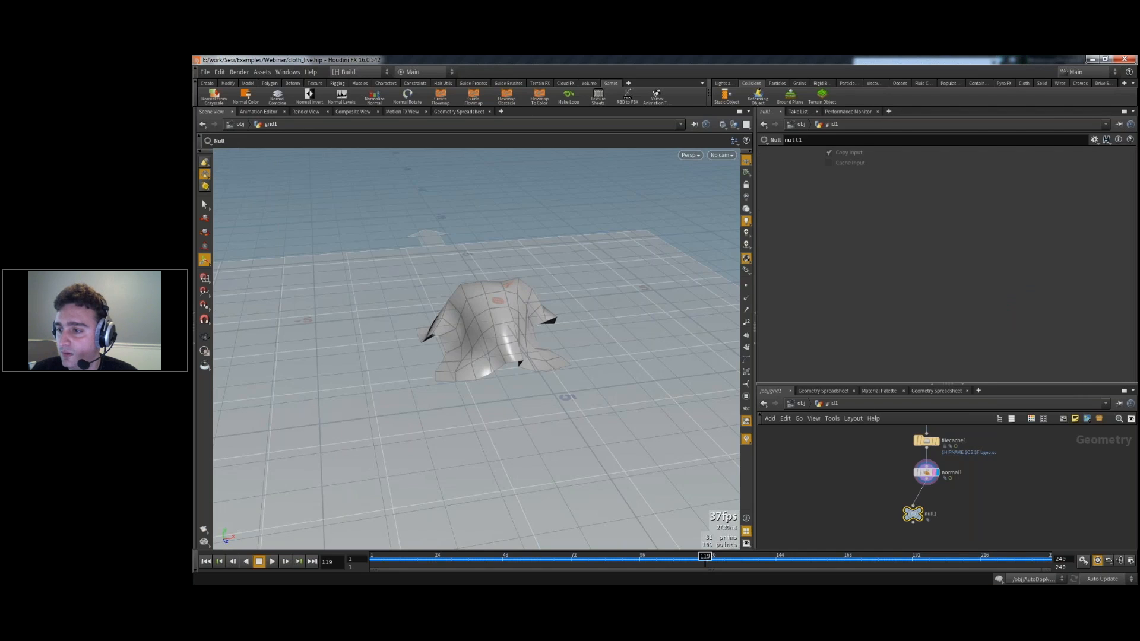
- Rename the null node to OUT, align it below normal1 and make it the displayed node
{"action": "double_click", "coordinate": [931, 513]}
{"action": "type", "text": "OUT"}
{"action": "key", "text": "Return"}
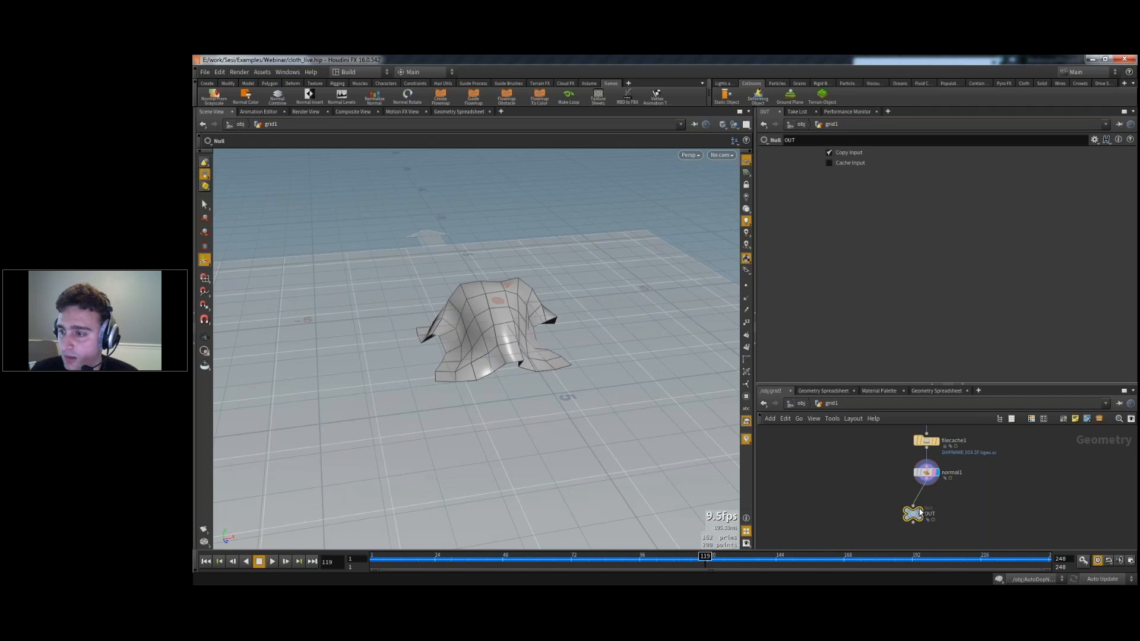
{"action": "left_click", "coordinate": [924, 513]}
{"action": "left_click_drag", "start_coordinate": [928, 509], "coordinate": [942, 509]}
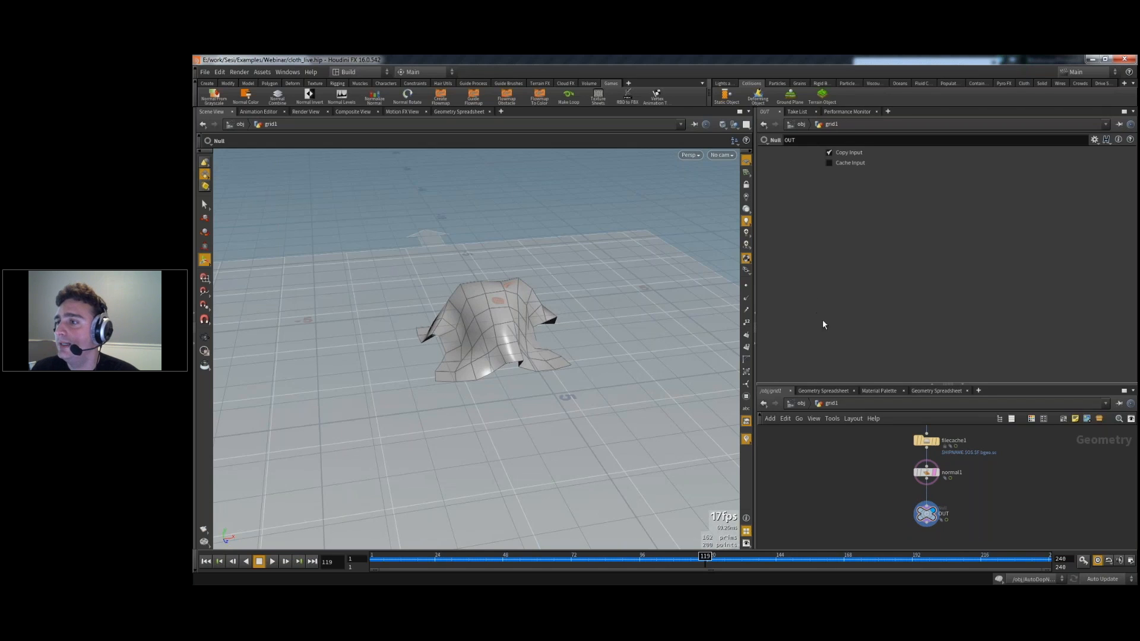
- Enlarge the network editor and close the Parameters, Take List and Performance Monitor panes above it
{"action": "left_click_drag", "start_coordinate": [840, 385], "coordinate": [839, 265]}
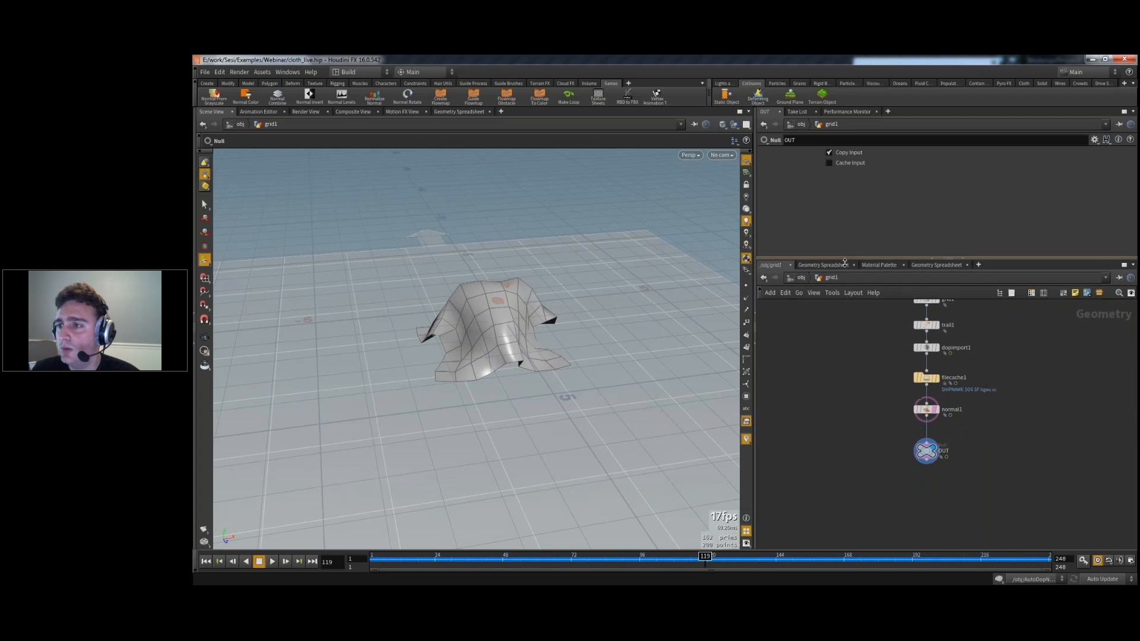
{"action": "left_click", "coordinate": [780, 117]}
{"action": "left_click", "coordinate": [789, 117]}
{"action": "left_click", "coordinate": [819, 117]}
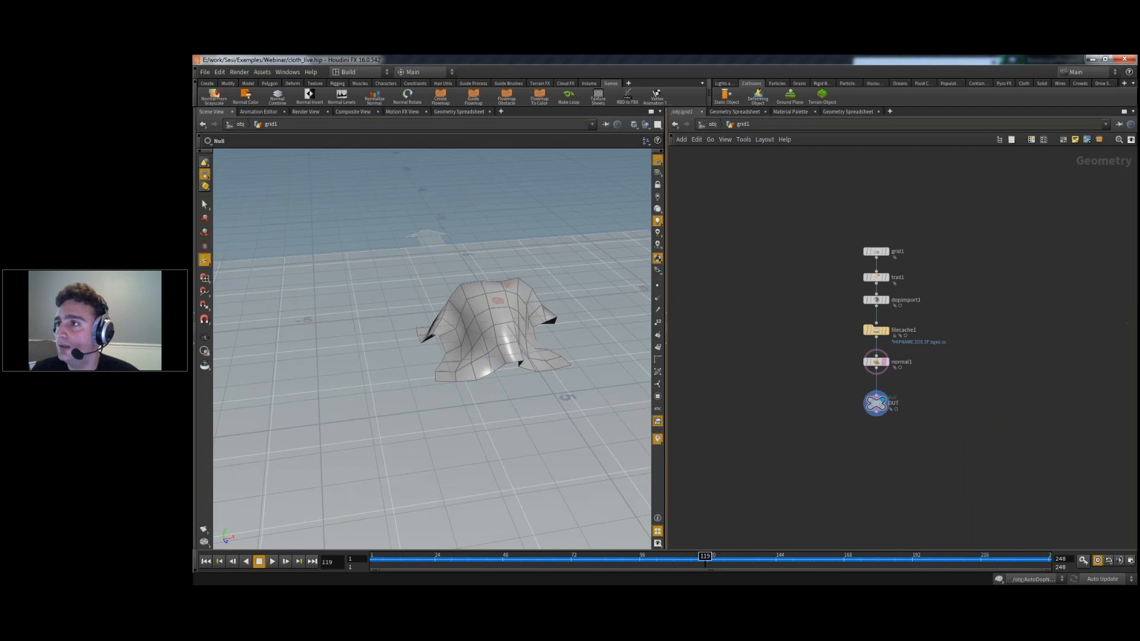
- Show the parameters overlay inside the network editor, enlarge it and shift the grid1 node chain clear of it
{"action": "key", "text": "p"}
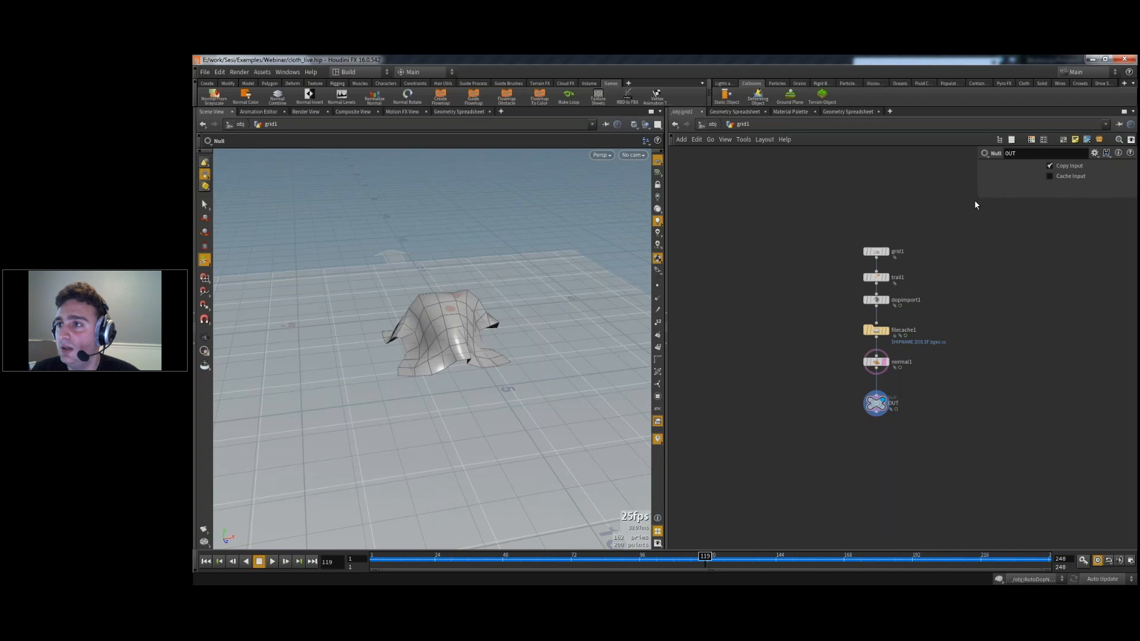
{"action": "left_click_drag", "start_coordinate": [974, 201], "coordinate": [866, 286]}
{"action": "middle_click_drag", "start_coordinate": [818, 377], "coordinate": [743, 397]}
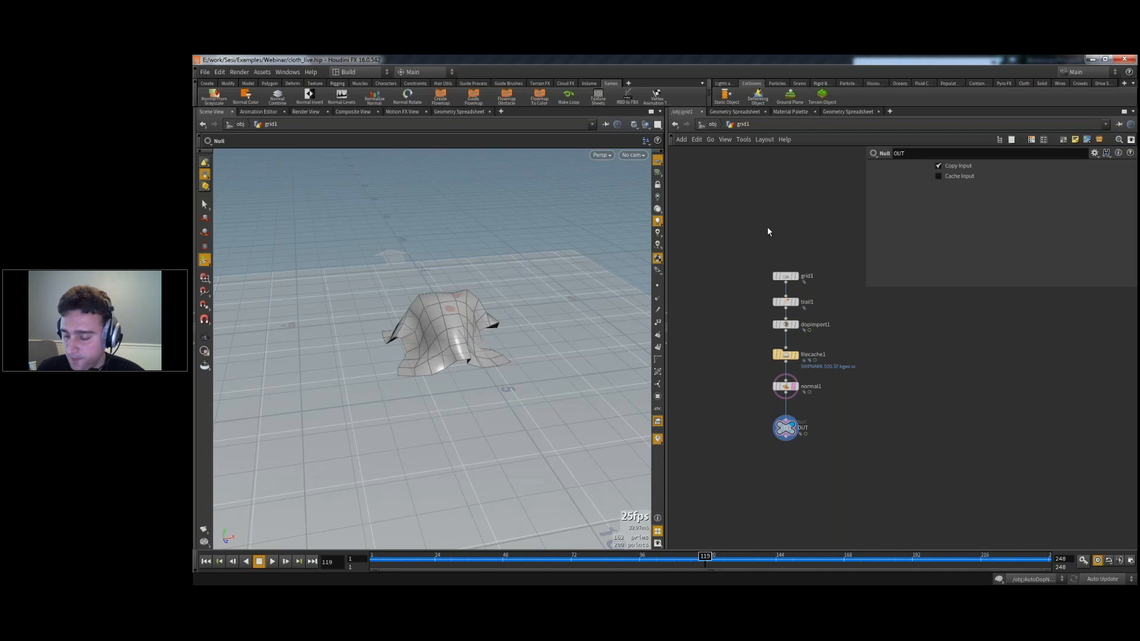
- Store the grid1 network view as Quickmark 1 and test jumping to it
{"action": "key", "text": "ctrl+1"}
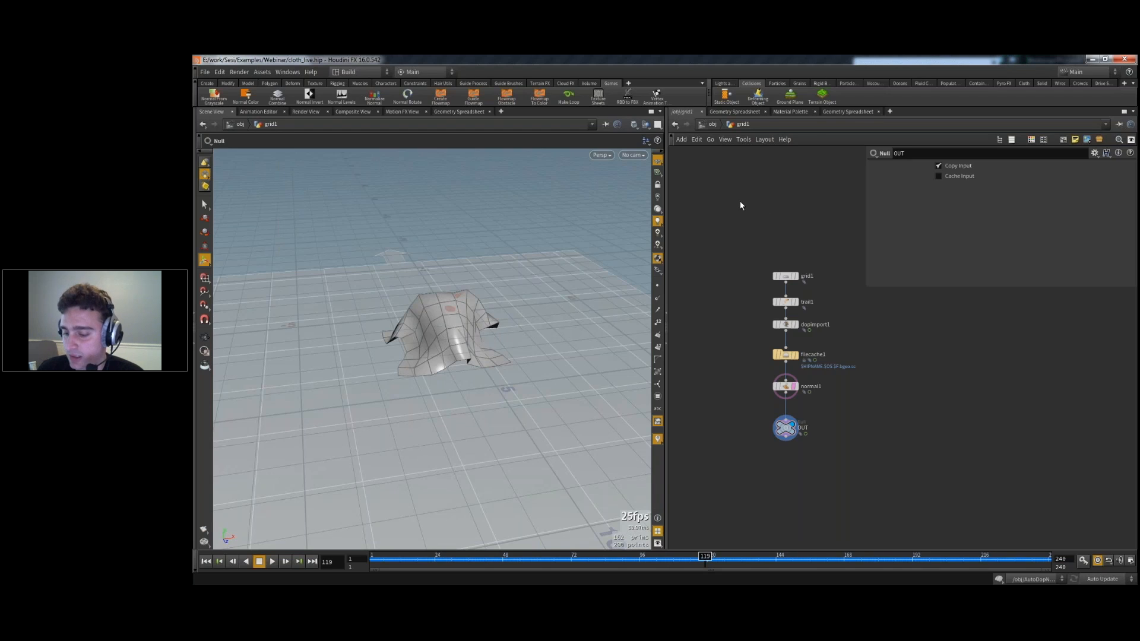
{"action": "key", "text": "2"}
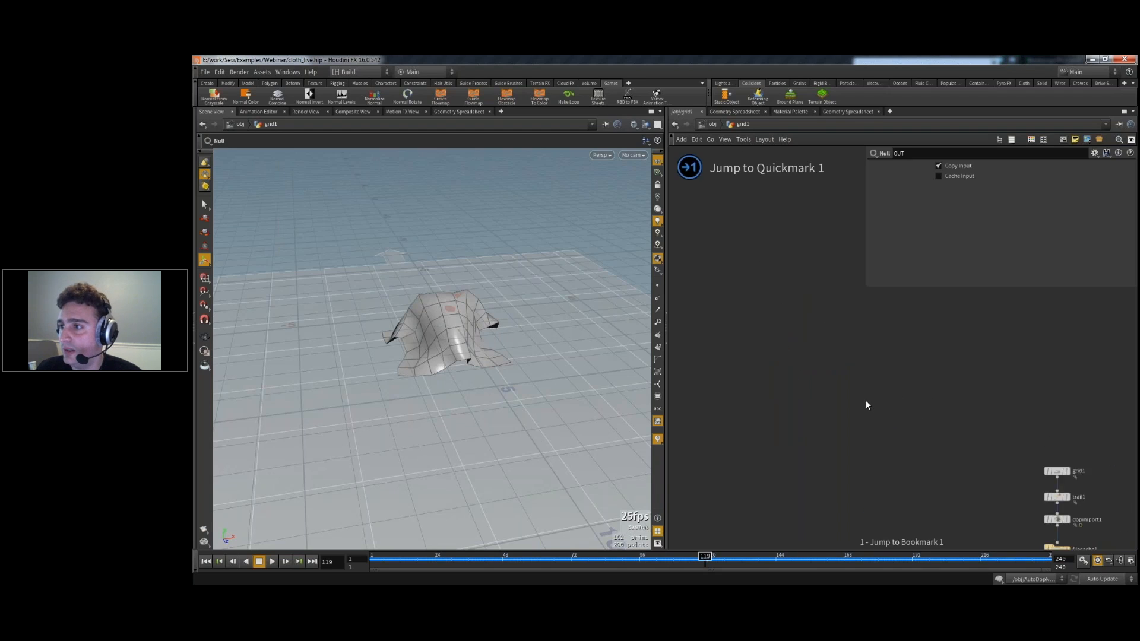
{"action": "key", "text": "1"}
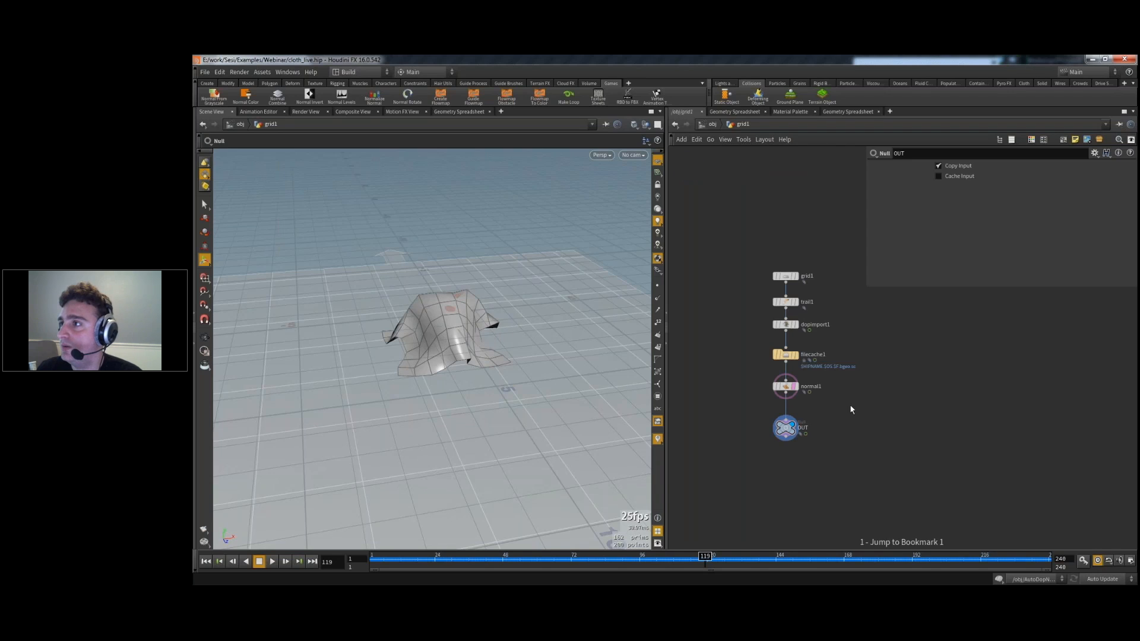
- Switch the network editor to the out level and enlarge the parameters overlay to fit all Vertex Animation Textures settings
{"action": "left_click", "coordinate": [714, 128]}
{"action": "left_click", "coordinate": [714, 128]}
{"action": "left_click", "coordinate": [738, 207]}
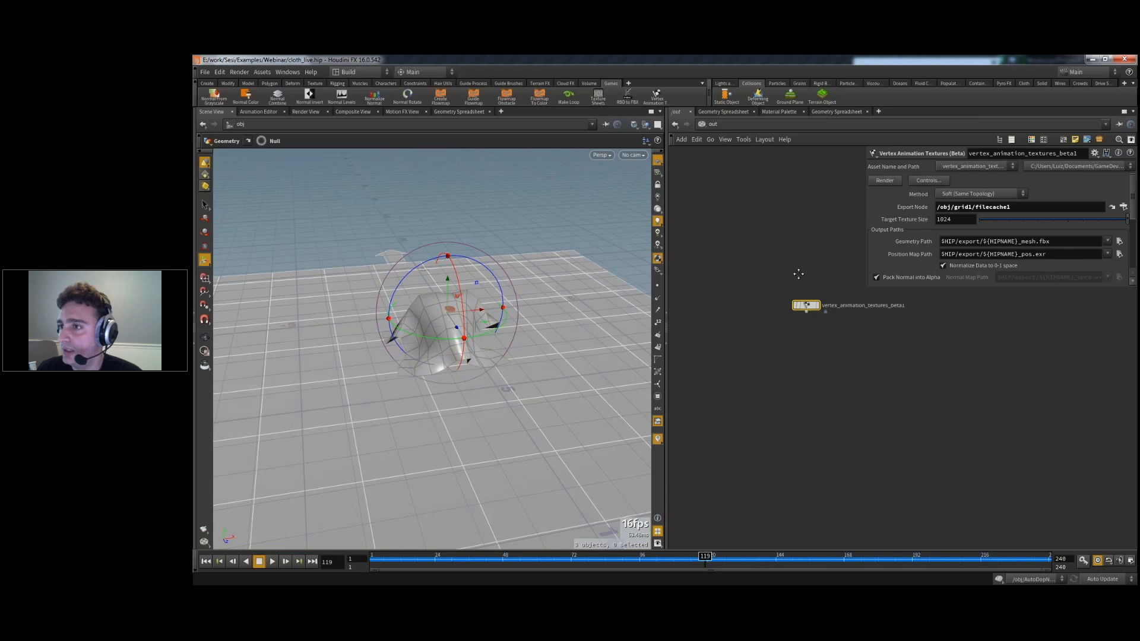
{"action": "left_click_drag", "start_coordinate": [924, 288], "coordinate": [961, 438]}
{"action": "key", "text": "h"}
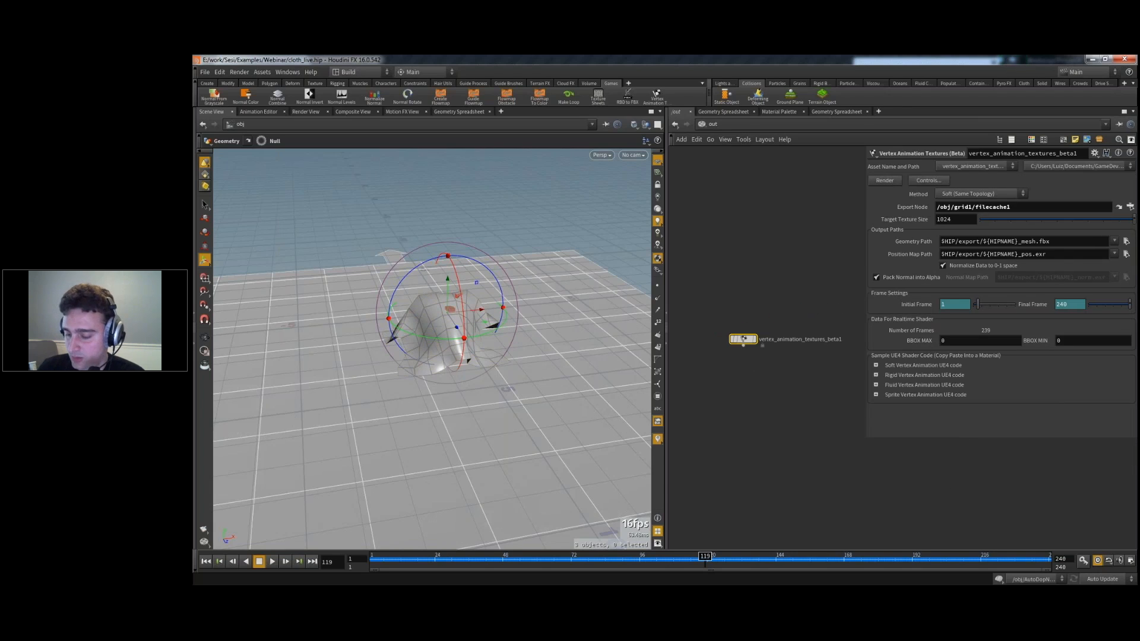
- Store the out network view as Quickmark 2 and alternate between Quickmarks 1 and 2 to test them
{"action": "key", "text": "ctrl+2"}
{"action": "key", "text": "1"}
{"action": "key", "text": "2"}
{"action": "key", "text": "1"}
{"action": "key", "text": "2"}
{"action": "key", "text": "1"}
{"action": "key", "text": "2"}
{"action": "key", "text": "1"}
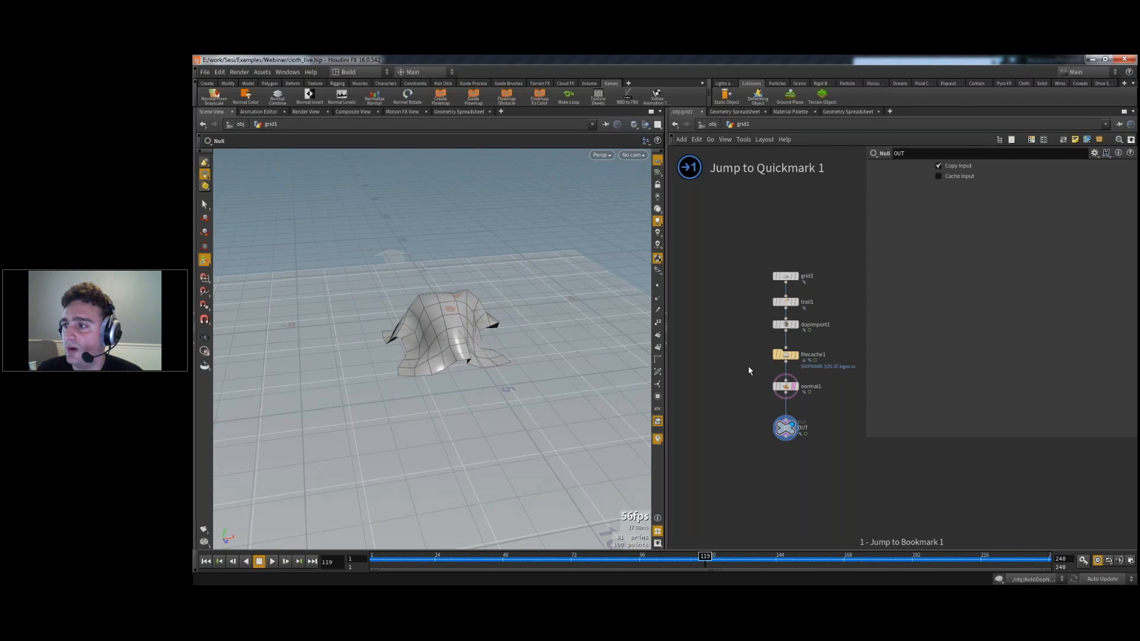
{"action": "key", "text": "2"}
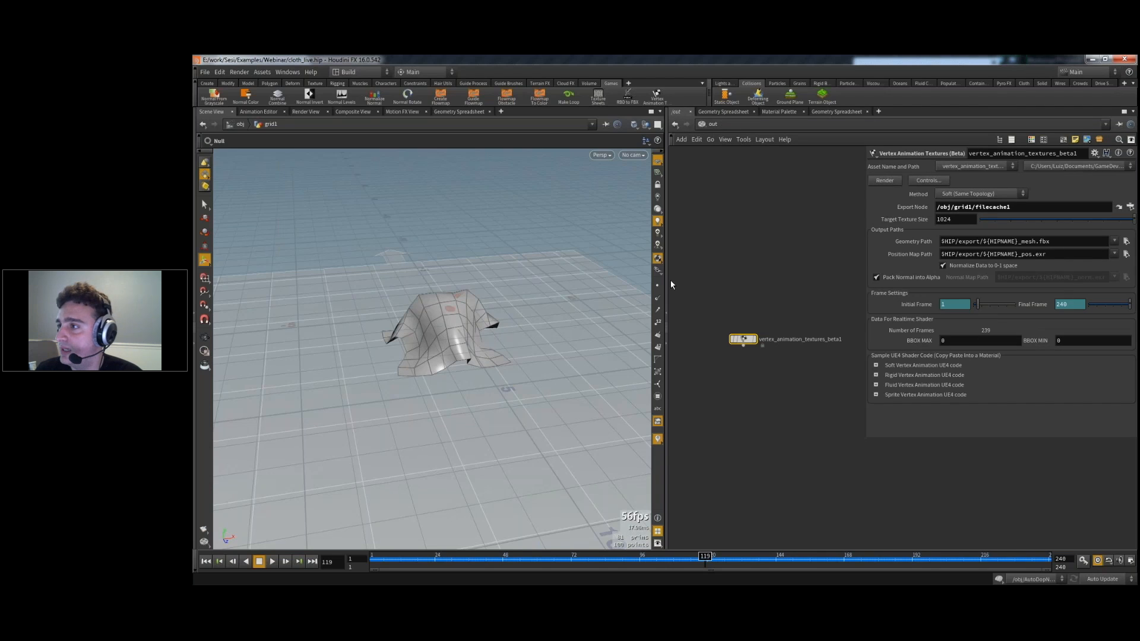
- Widen the network editor pane and return to the out network at Quickmark 2
{"action": "left_click_drag", "start_coordinate": [666, 285], "coordinate": [599, 286]}
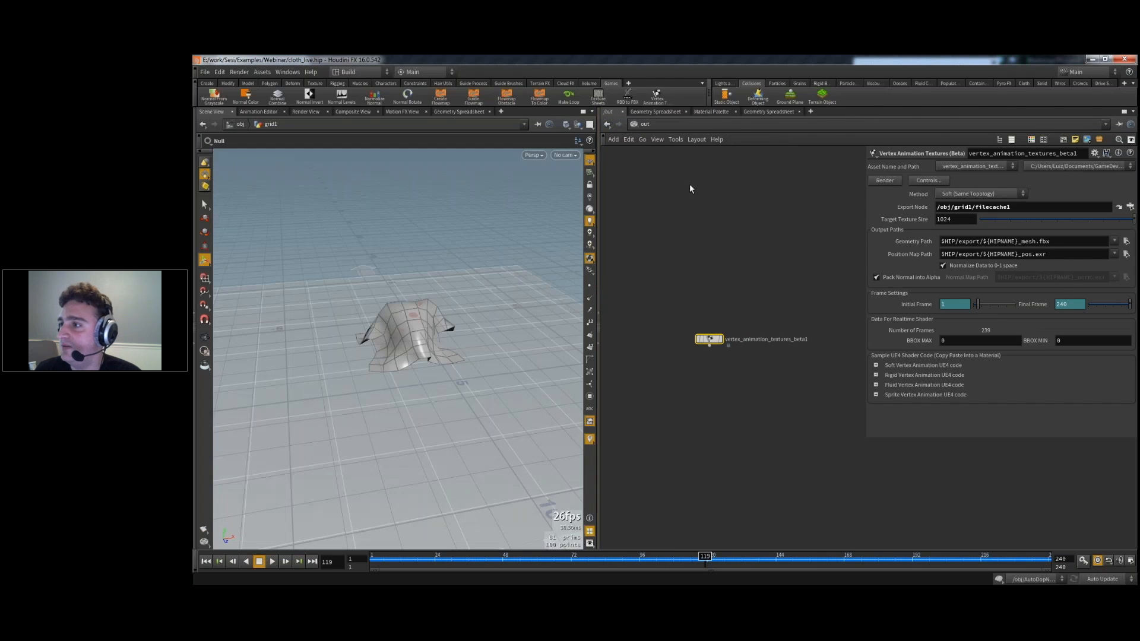
{"action": "key", "text": "1"}
{"action": "key", "text": "2"}
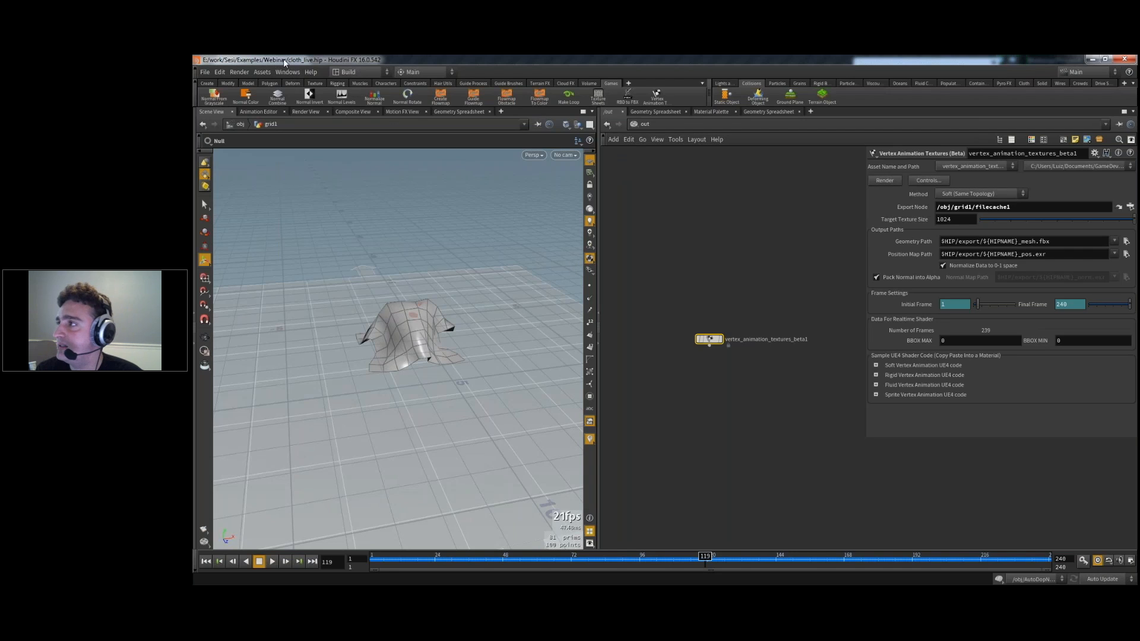
- Check the export folder in the Geometry Path, then turn off Pack Normal into Alpha on the Vertex Animation Textures node
{"action": "double_click", "coordinate": [967, 242]}
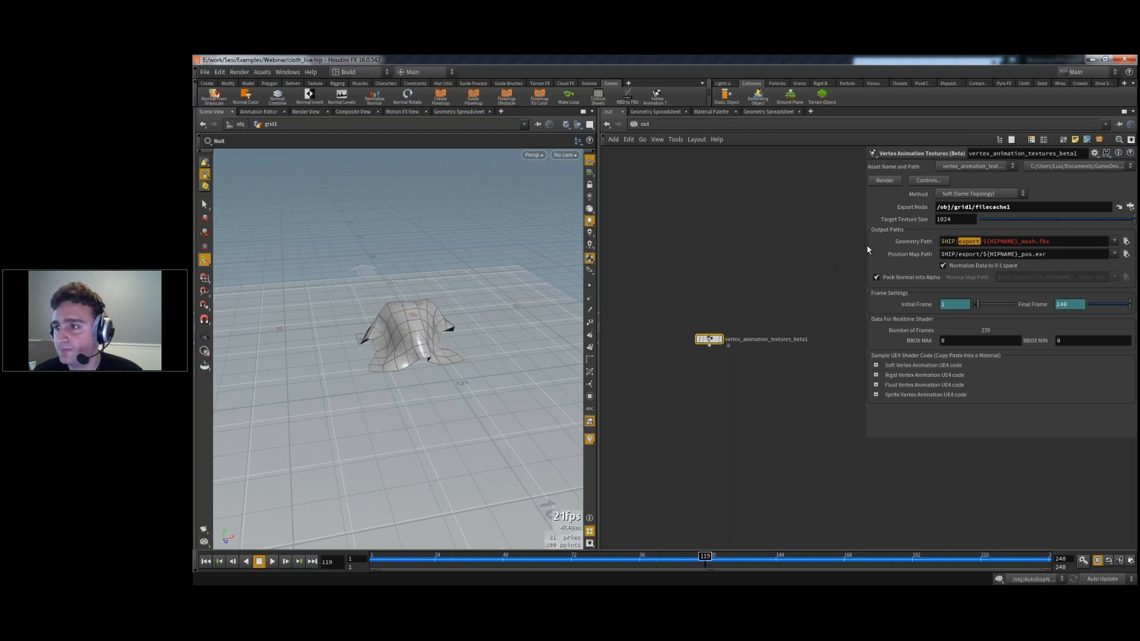
{"action": "left_click", "coordinate": [877, 278]}
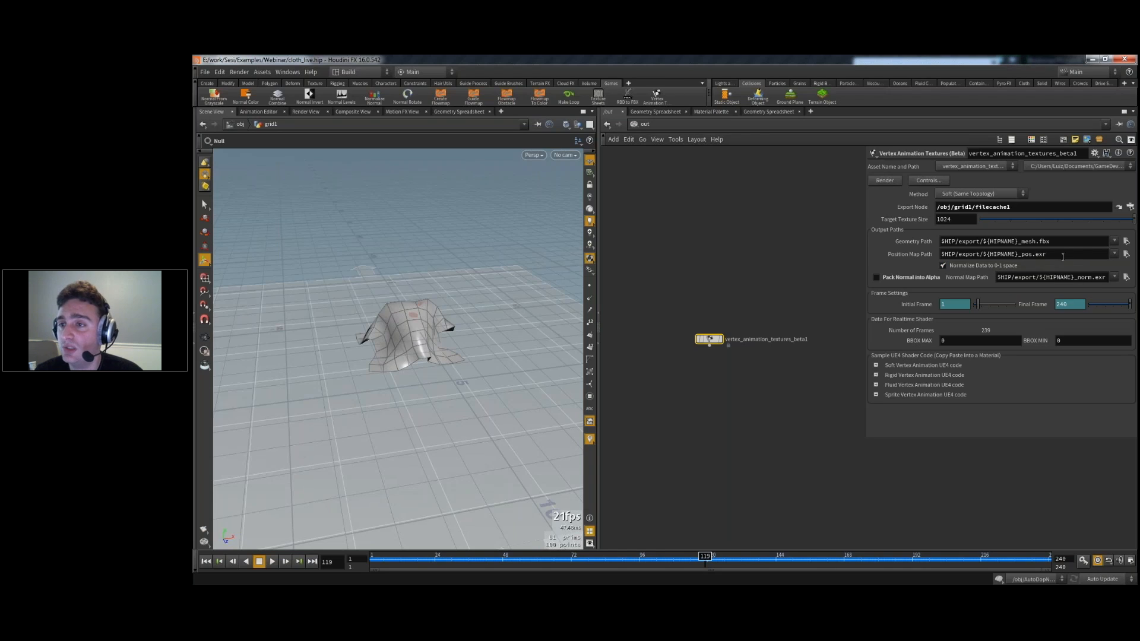
- Try tga as the Position Map Path's file extension, then restore exr
{"action": "double_click", "coordinate": [1040, 254]}
{"action": "type", "text": "tga"}
{"action": "key", "text": "BackSpace"}
{"action": "key", "text": "BackSpace"}
{"action": "key", "text": "BackSpace"}
{"action": "type", "text": "exr"}
{"action": "key", "text": "Return"}
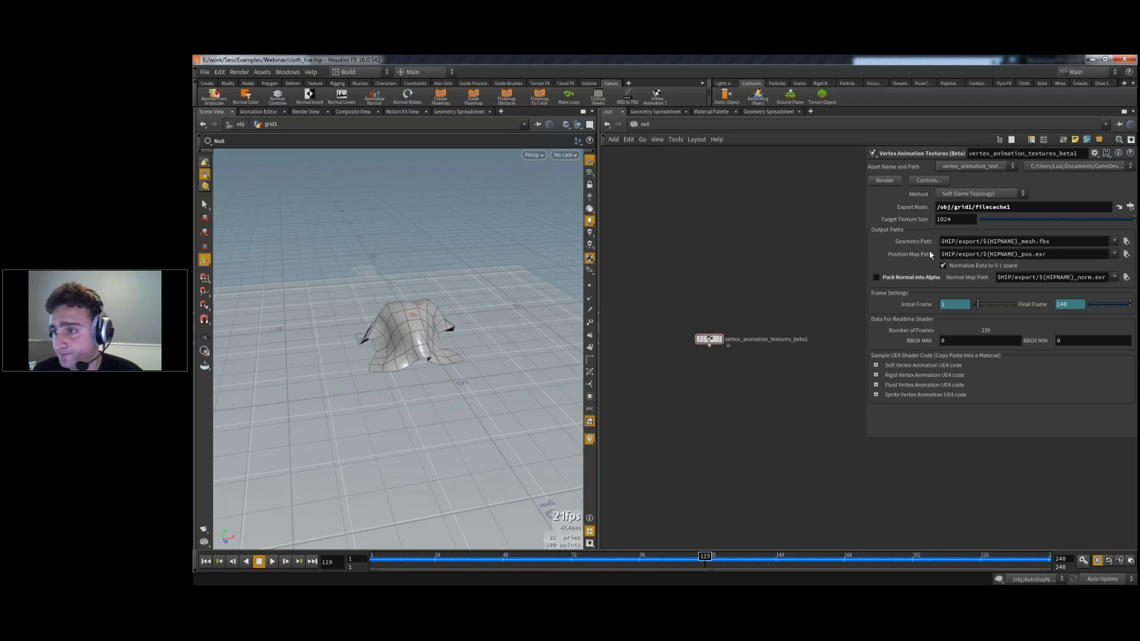
- Examine the BBOX MAX and BBOX MIN fields in the realtime shader data
{"action": "double_click", "coordinate": [974, 341]}
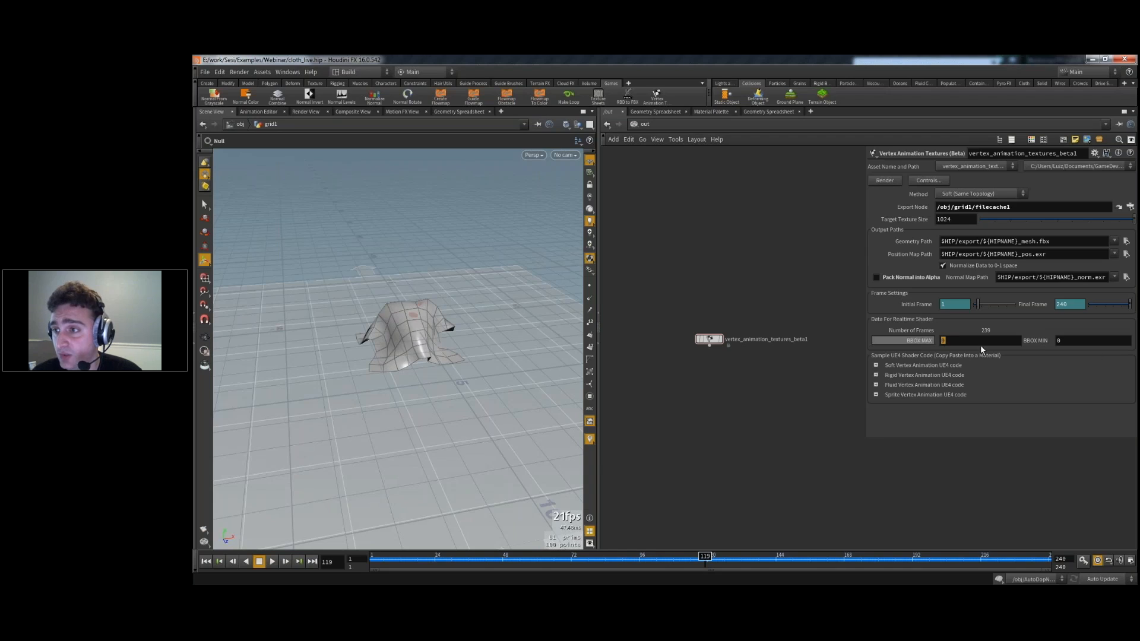
{"action": "double_click", "coordinate": [1072, 341]}
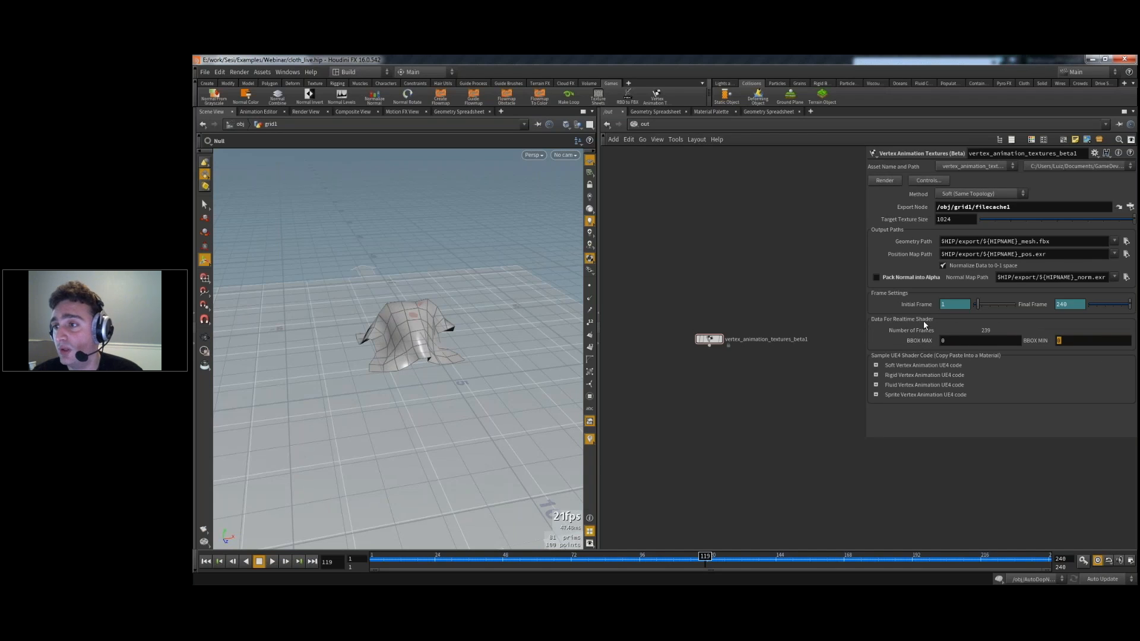
{"action": "double_click", "coordinate": [950, 340]}
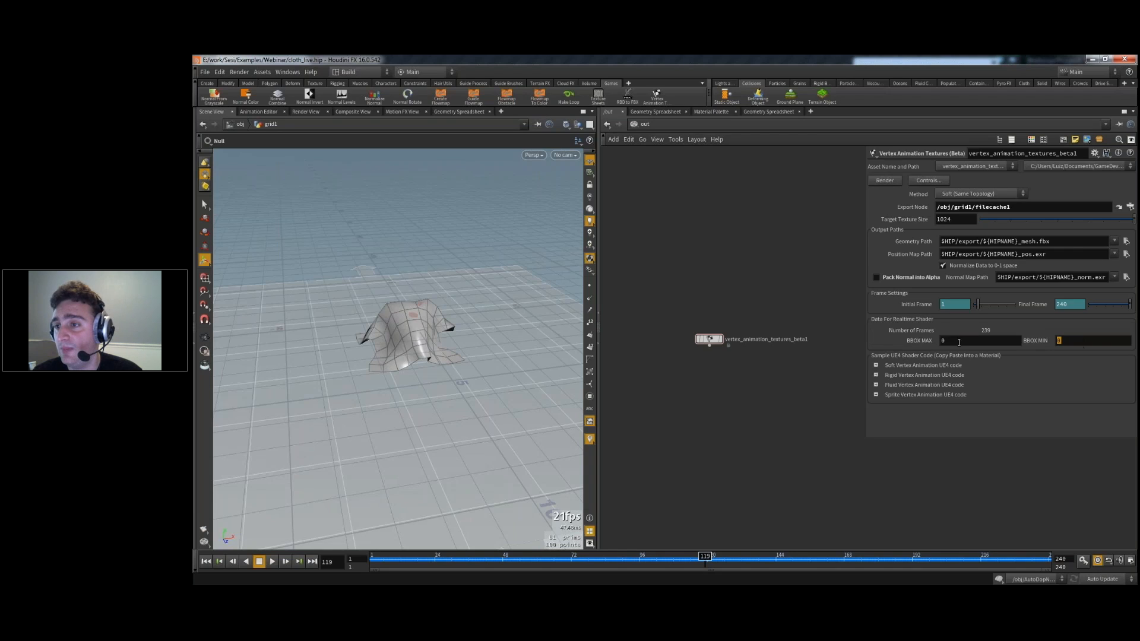
{"action": "key", "text": "Tab"}
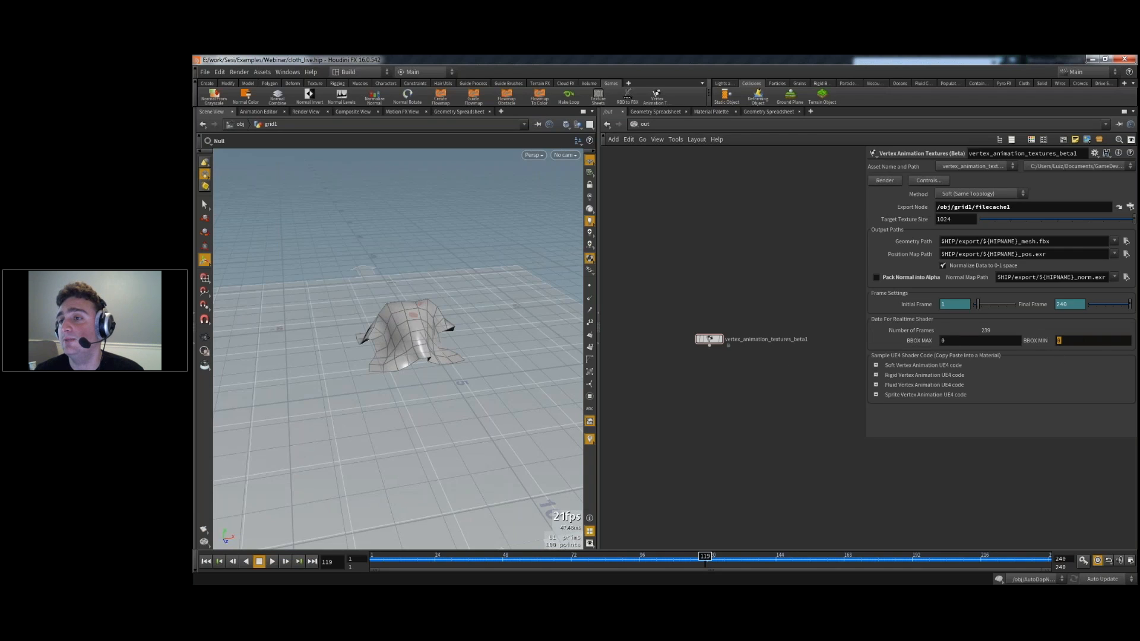
{"action": "double_click", "coordinate": [949, 340]}
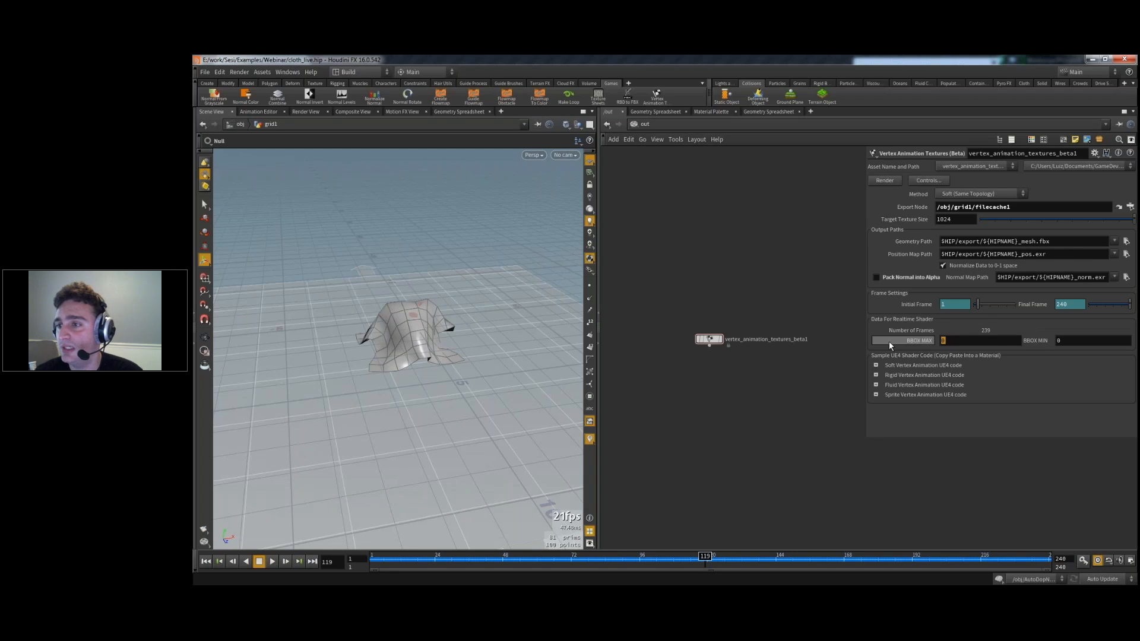
{"action": "key", "text": "Tab"}
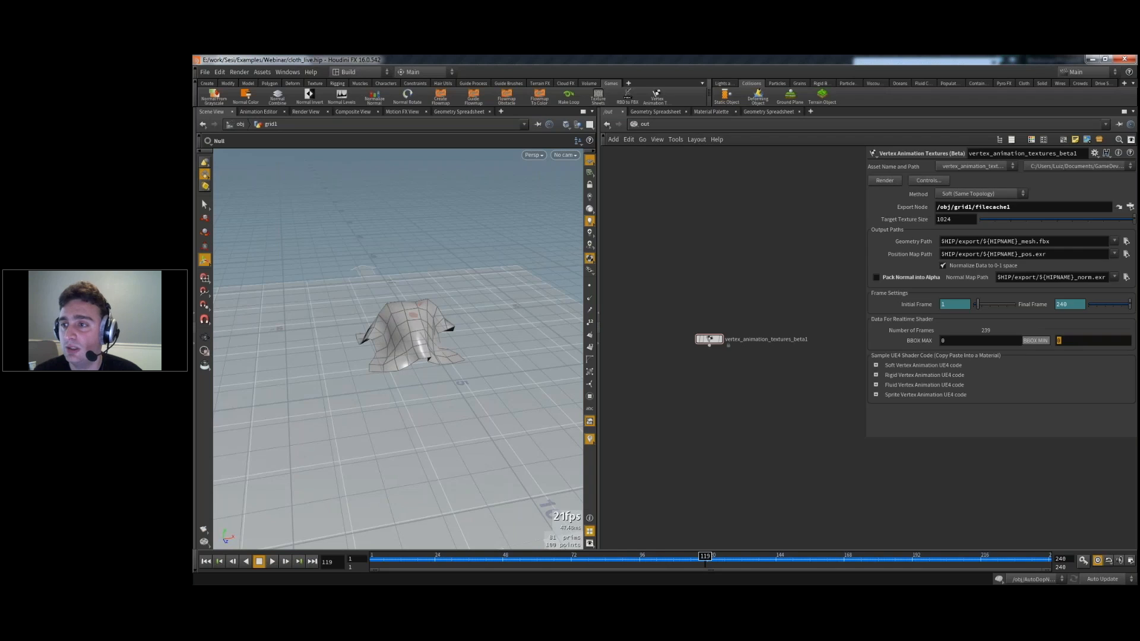
{"action": "left_click", "coordinate": [963, 341]}
{"action": "key", "text": "Tab"}
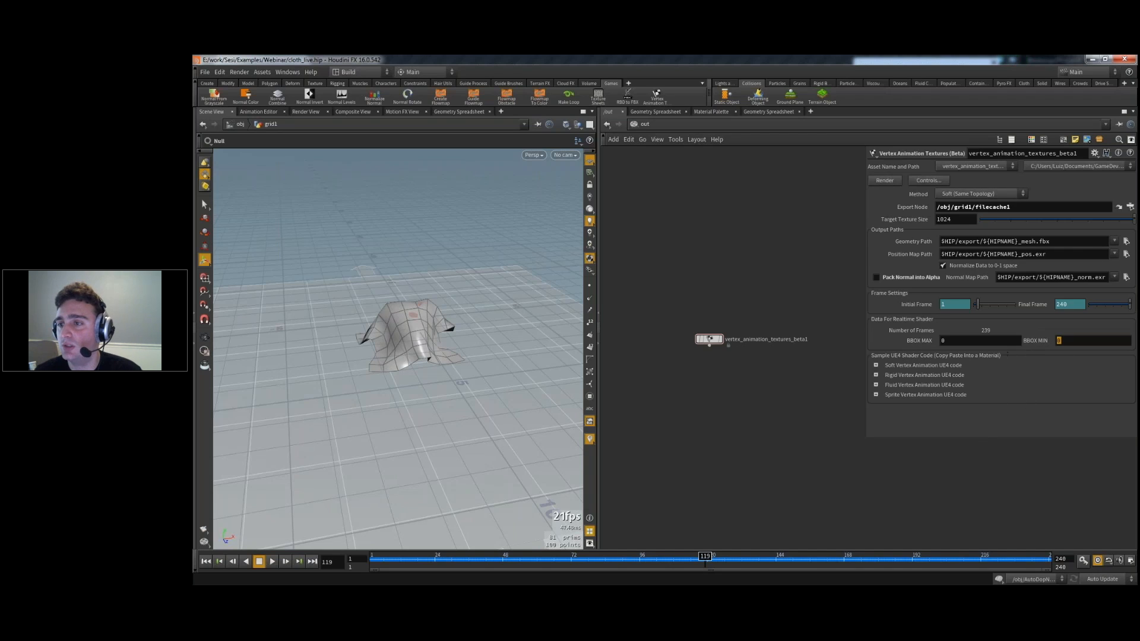
- Render the Vertex Animation Textures export and check the updated BBOX MAX and BBOX MIN fields
{"action": "left_click", "coordinate": [885, 181]}
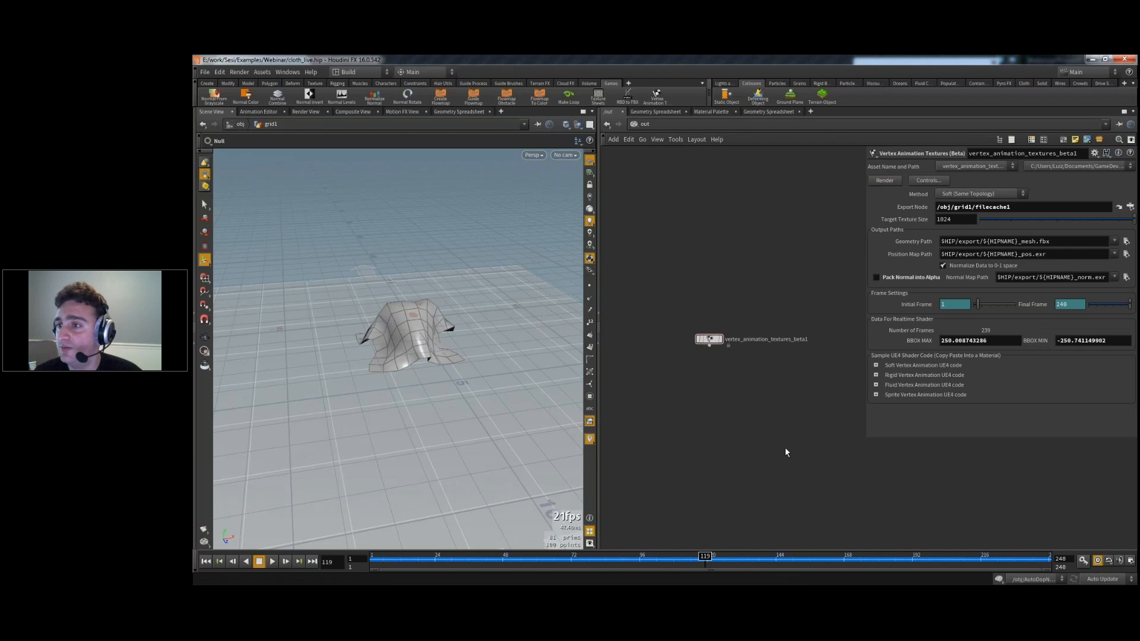
{"action": "double_click", "coordinate": [1001, 341]}
{"action": "key", "text": "Tab"}
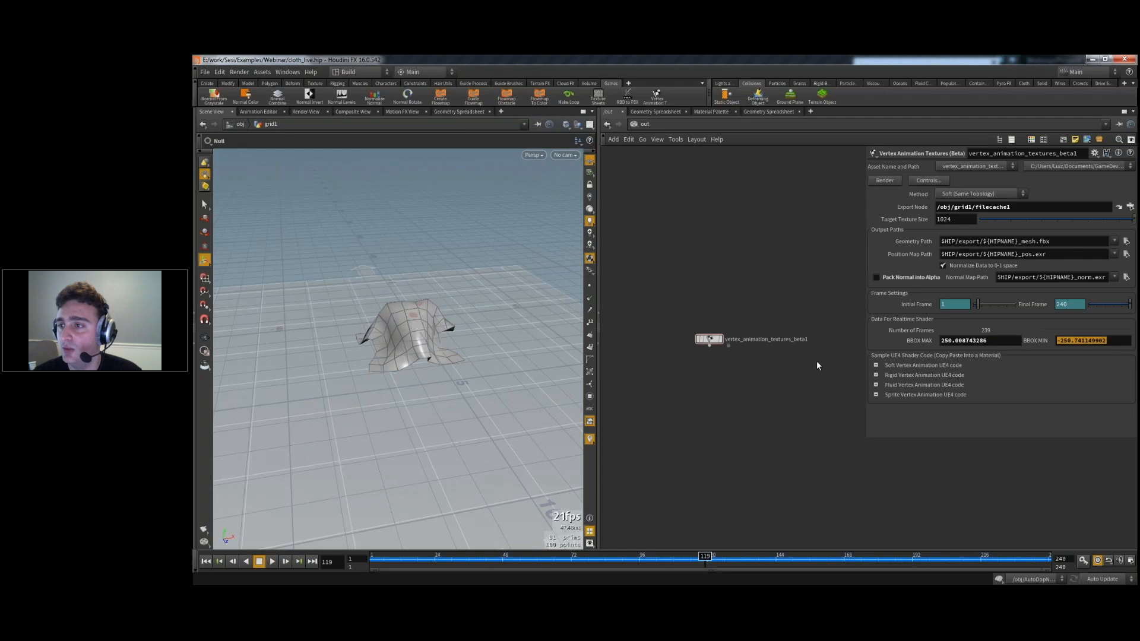
{"action": "left_click", "coordinate": [817, 365]}
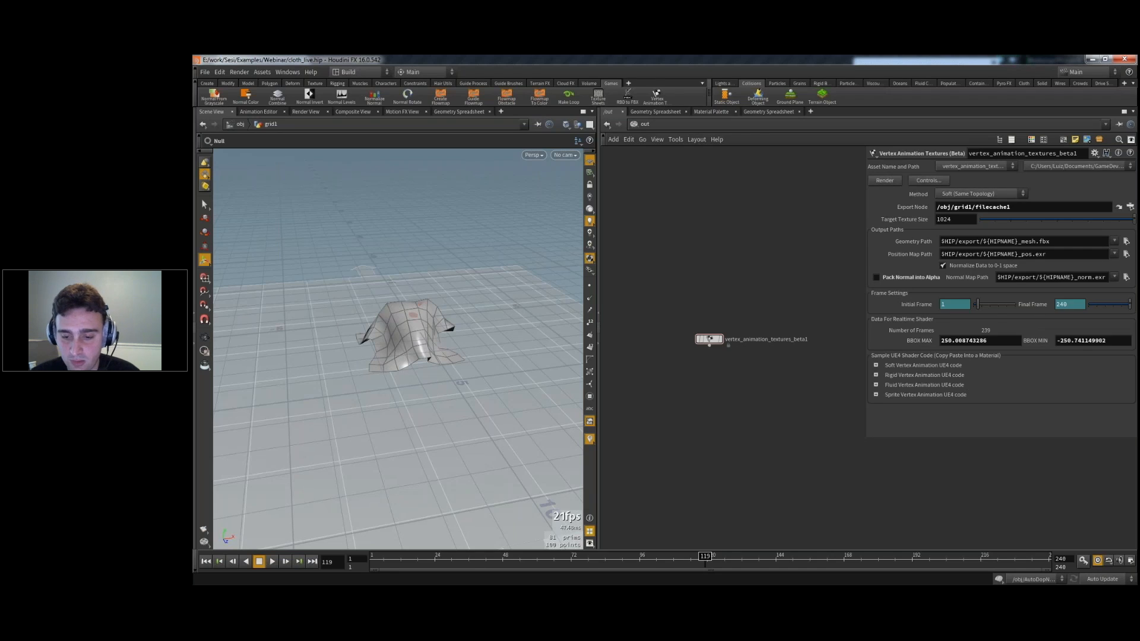
- Switch to Unreal Engine and create a folder named LIVE_Cloth inside WebinarContent
{"action": "key", "text": "alt+Tab"}
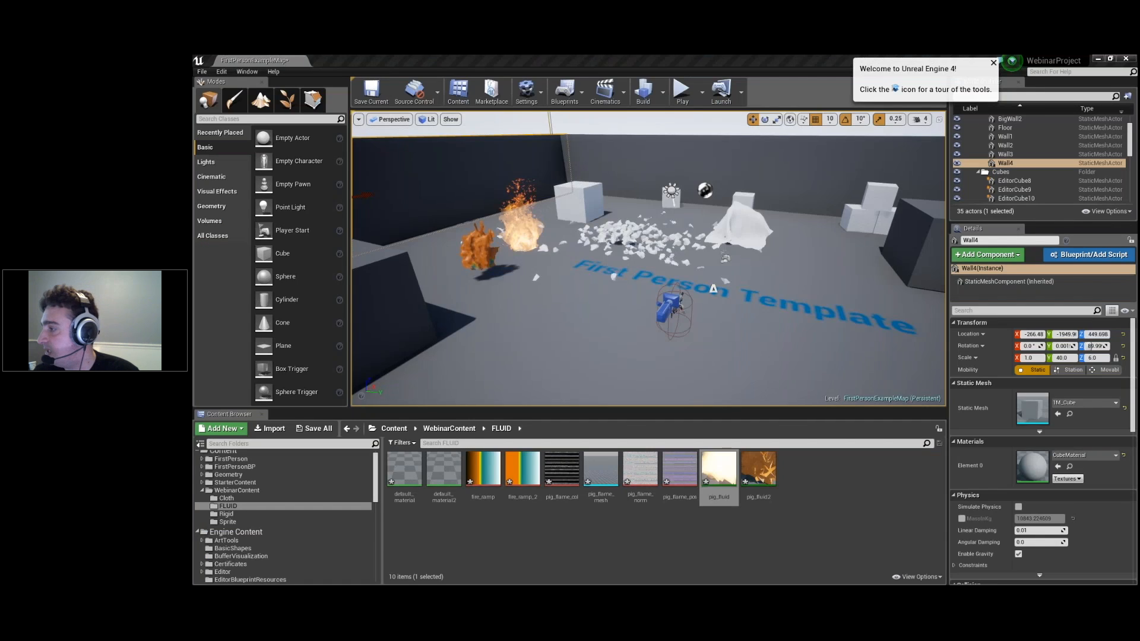
{"action": "left_click", "coordinate": [237, 490]}
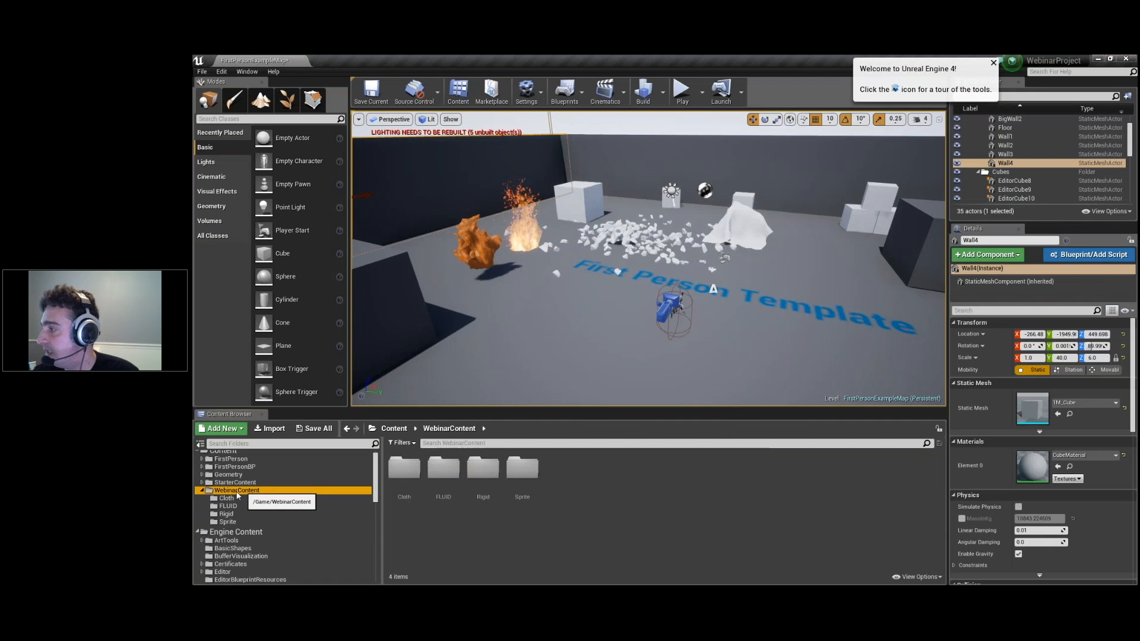
{"action": "left_click", "coordinate": [202, 490]}
{"action": "left_click", "coordinate": [222, 428]}
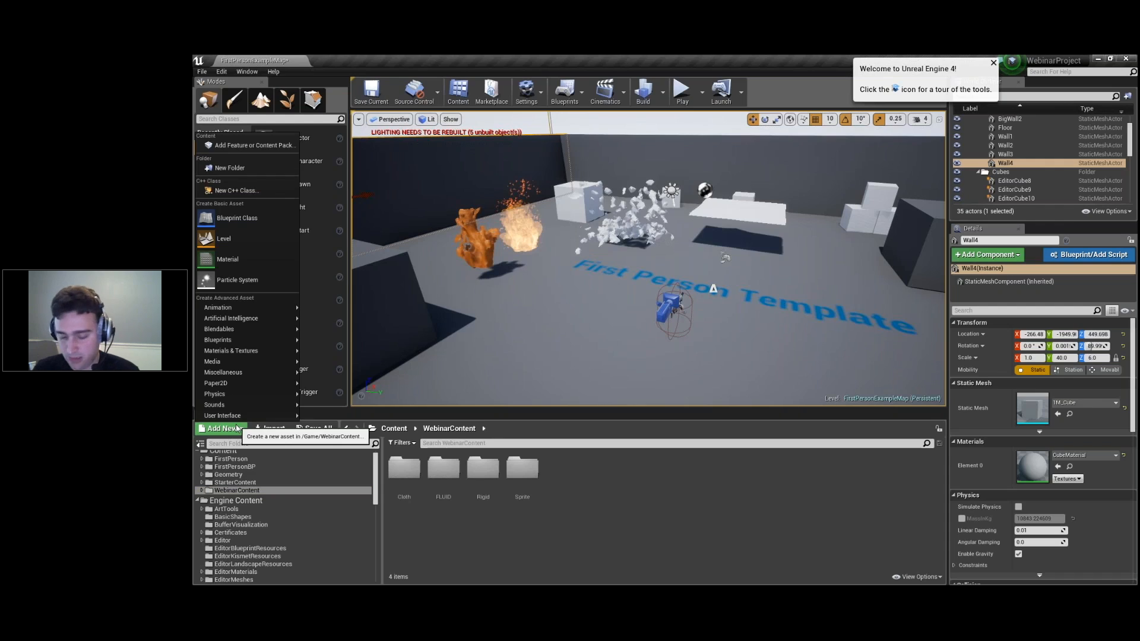
{"action": "left_click", "coordinate": [225, 168]}
{"action": "type", "text": "Li"}
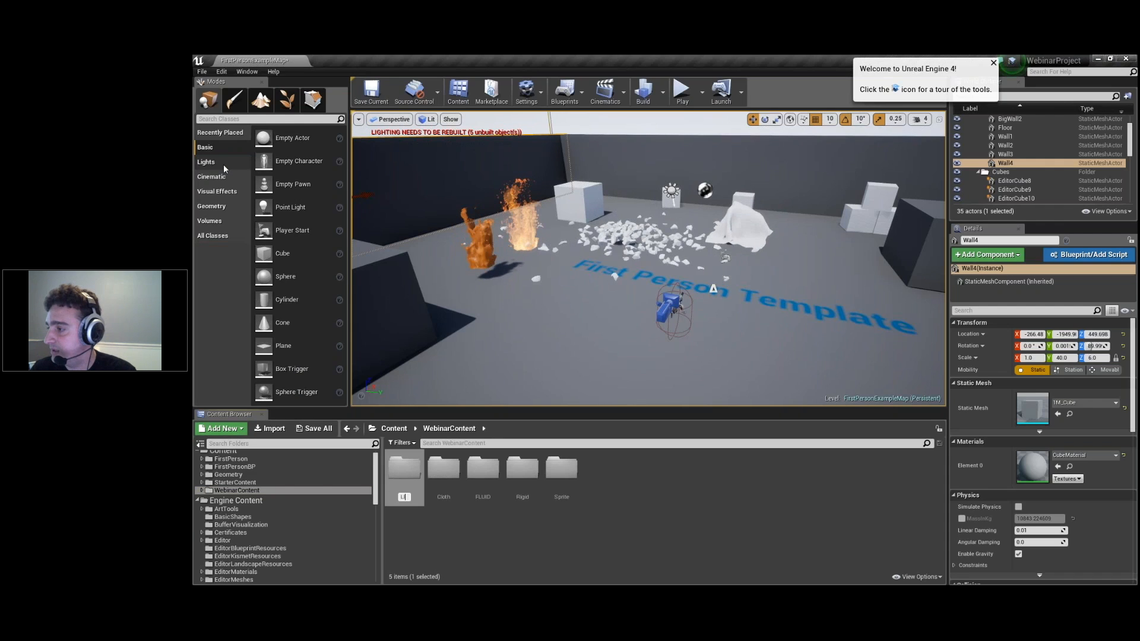
{"action": "type", "text": "VE_Cl"}
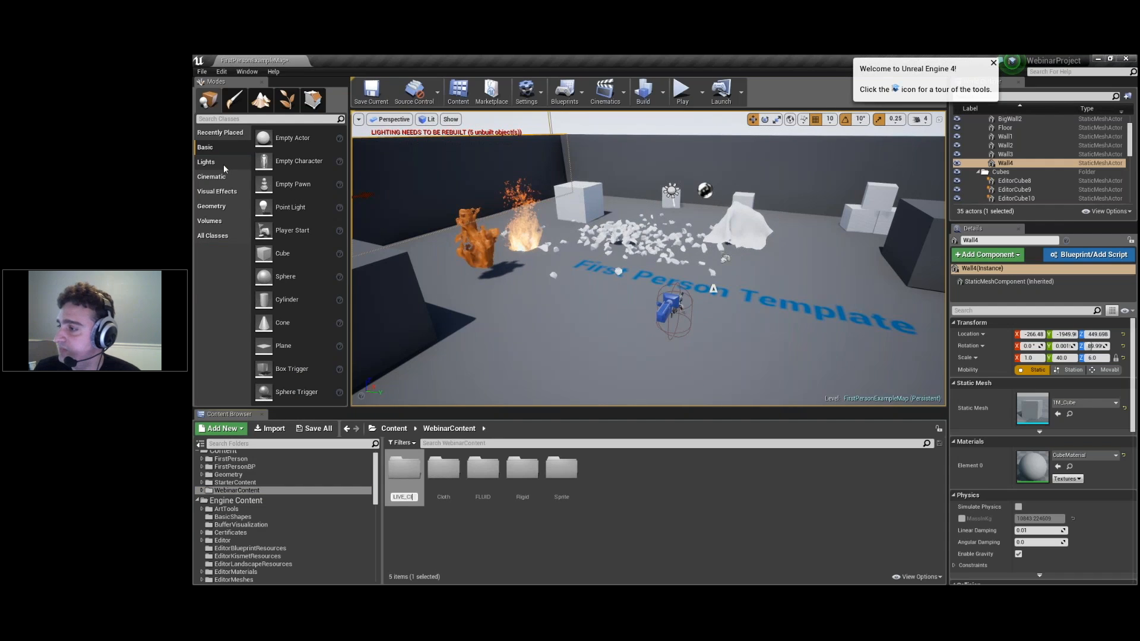
{"action": "type", "text": "oth"}
{"action": "key", "text": "Return"}
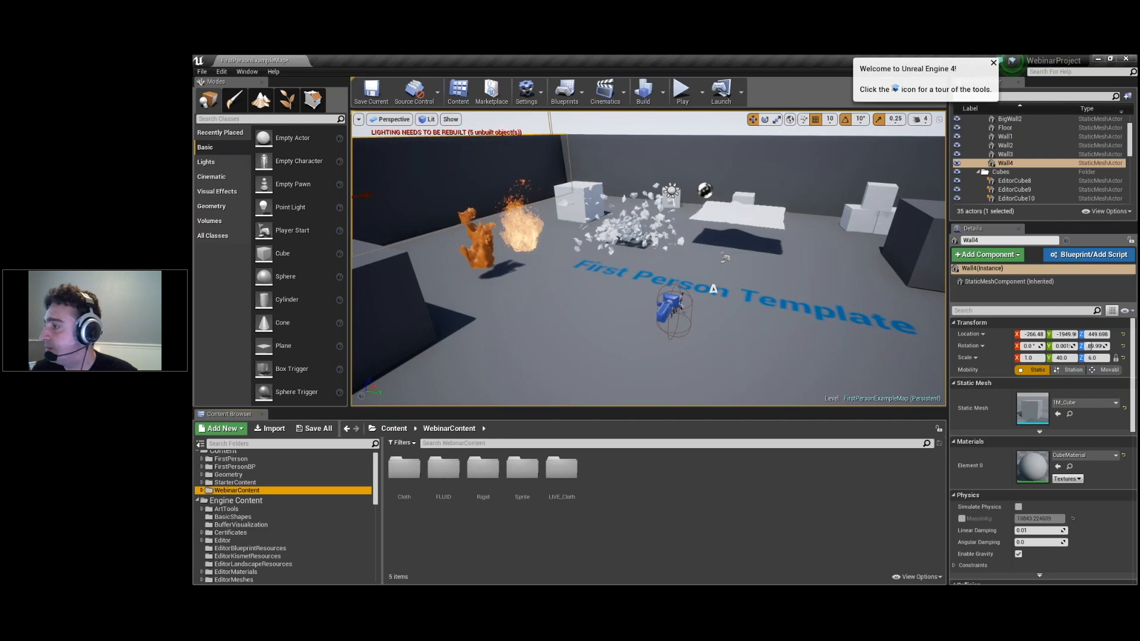
- Import cloth_live_mesh.fbx, cloth_live_norm.exr and cloth_live_pos.exr into the LIVE_Cloth folder with the default FBX import options
{"action": "double_click", "coordinate": [561, 469]}
{"action": "left_click", "coordinate": [272, 429]}
{"action": "left_click", "coordinate": [304, 159]}
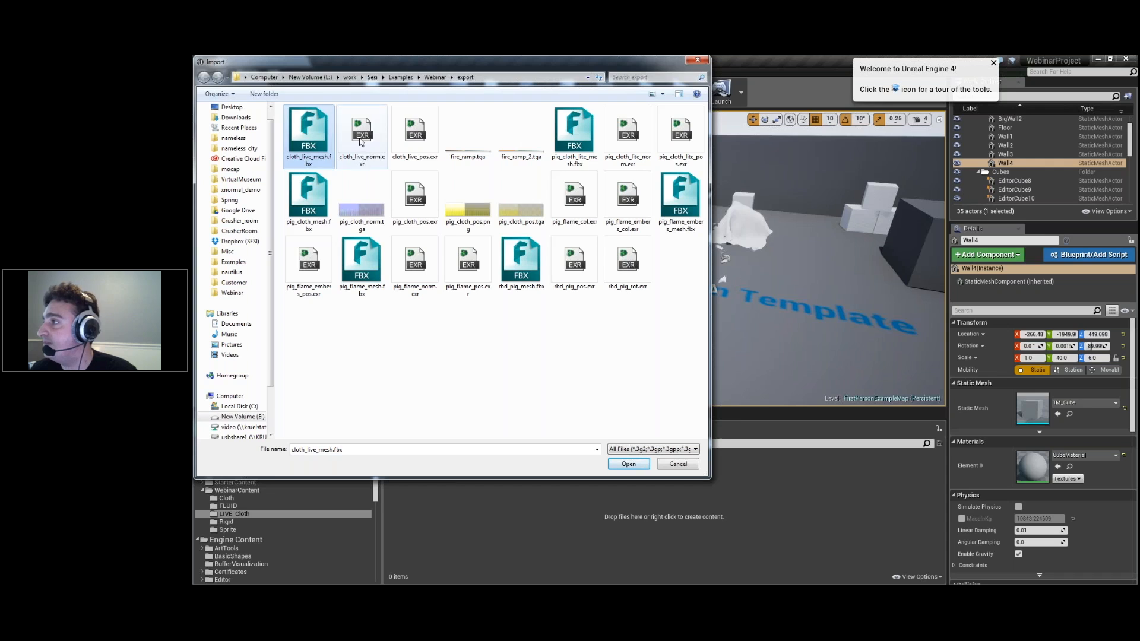
{"action": "left_click", "coordinate": [360, 142], "text": "ctrl"}
{"action": "left_click", "coordinate": [410, 146], "text": "ctrl"}
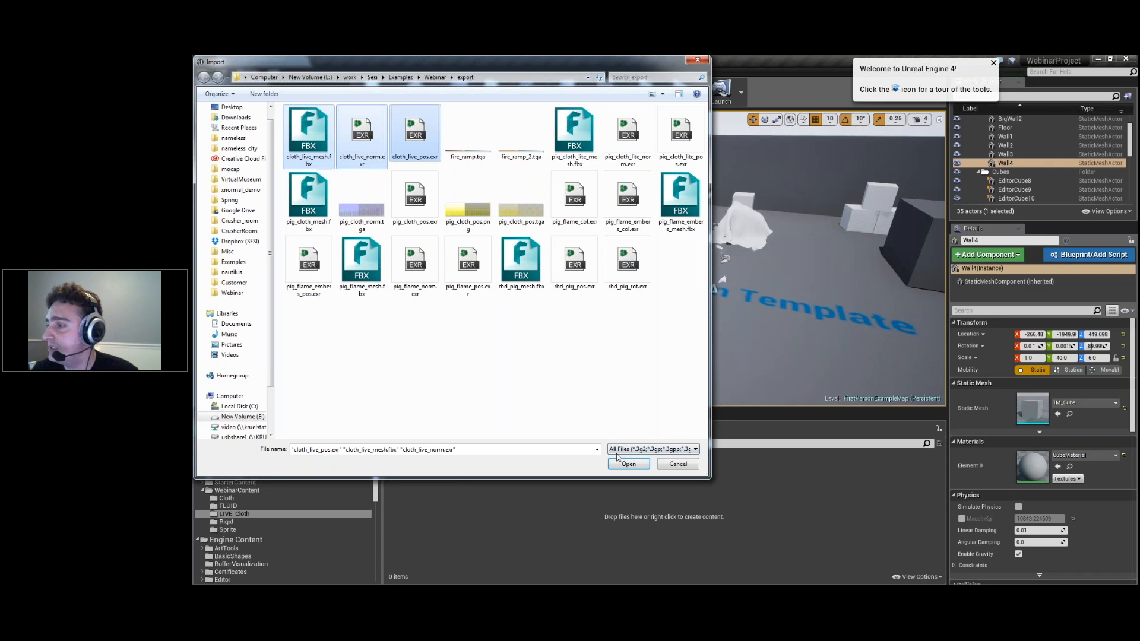
{"action": "left_click", "coordinate": [628, 465]}
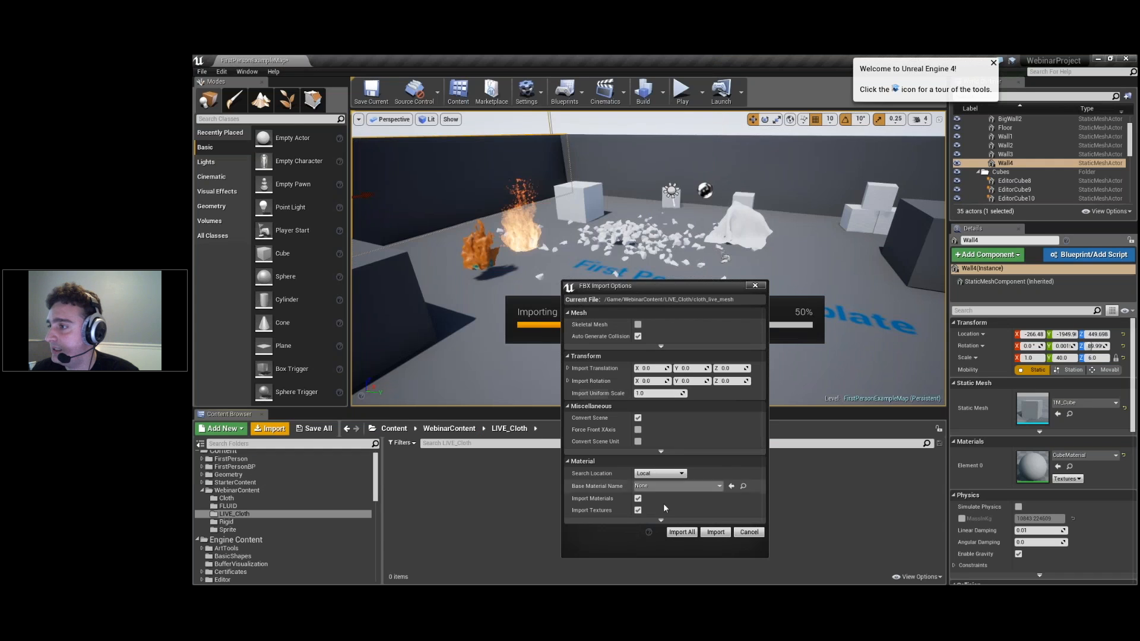
{"action": "left_click", "coordinate": [681, 532]}
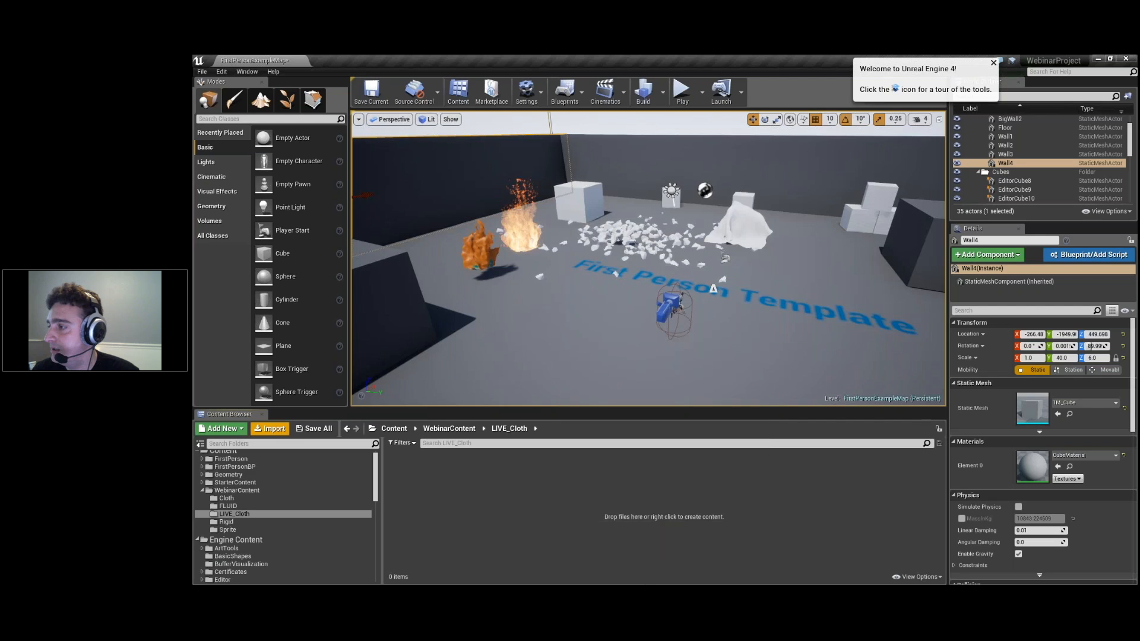
{"action": "left_click", "coordinate": [605, 521]}
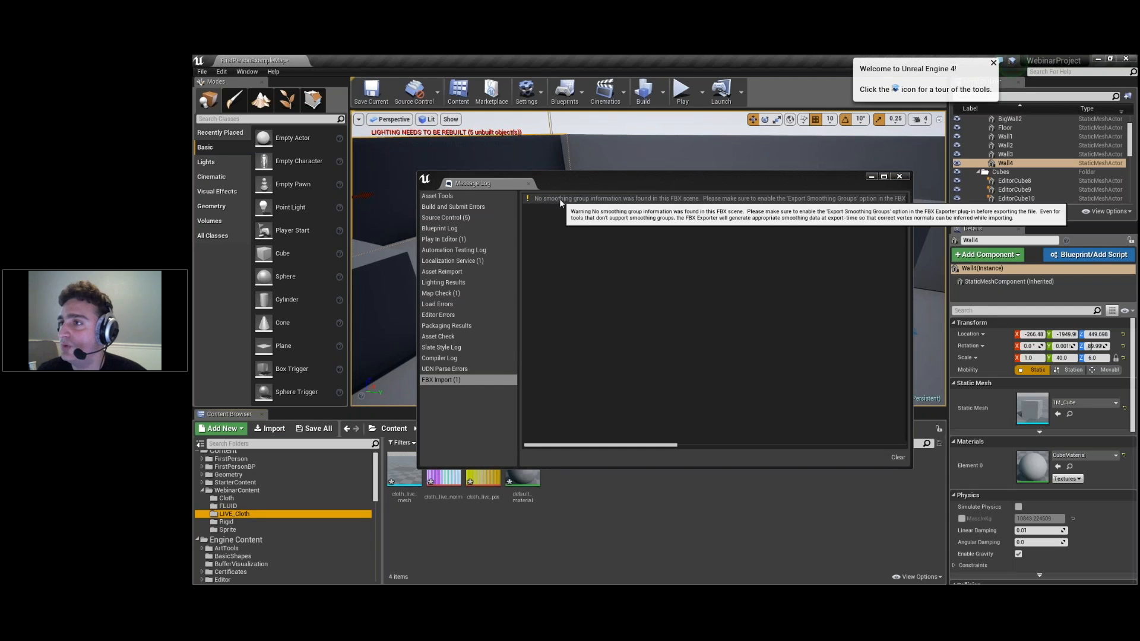
{"action": "left_click", "coordinate": [900, 178]}
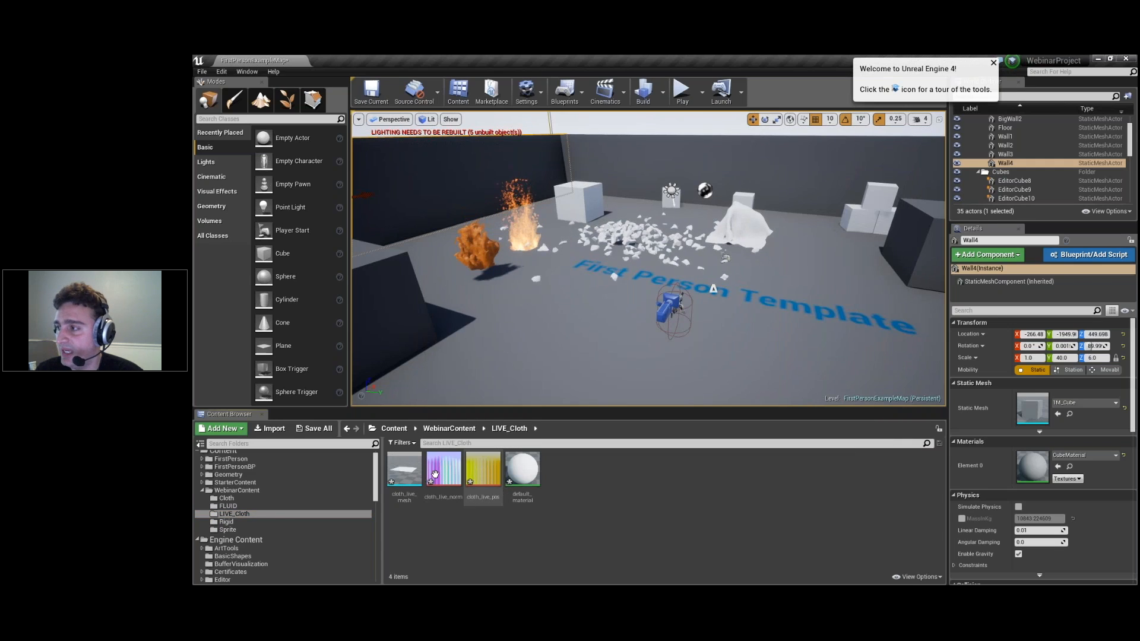
- Open the cloth_live_pos texture and examine its image and texture settings in an enlarged editor window
{"action": "left_click", "coordinate": [482, 469]}
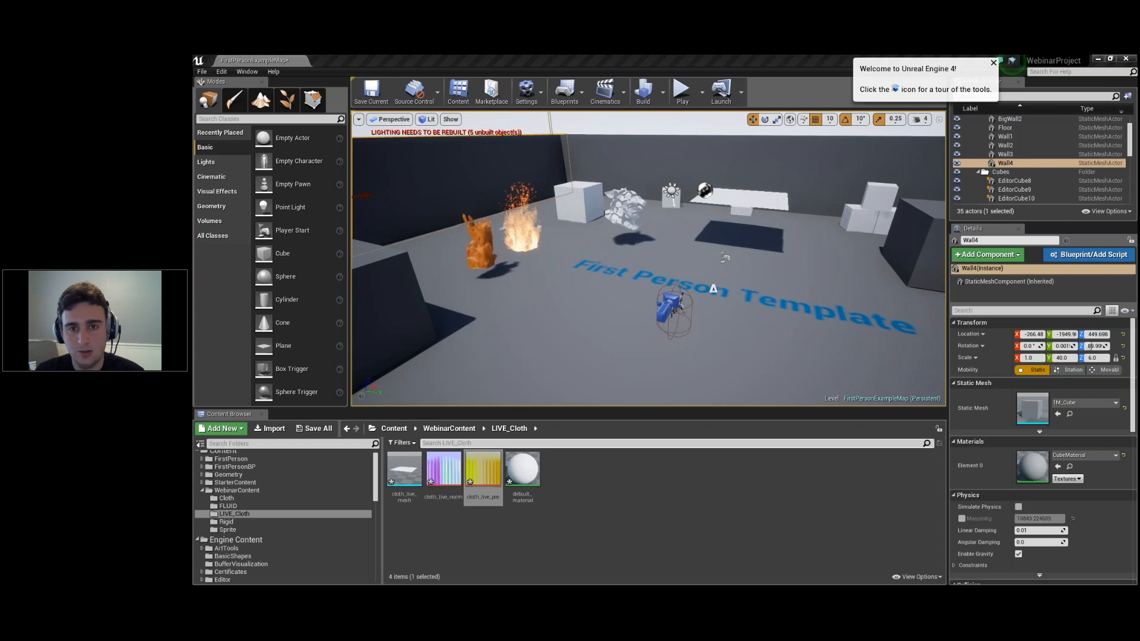
{"action": "left_click", "coordinate": [482, 472]}
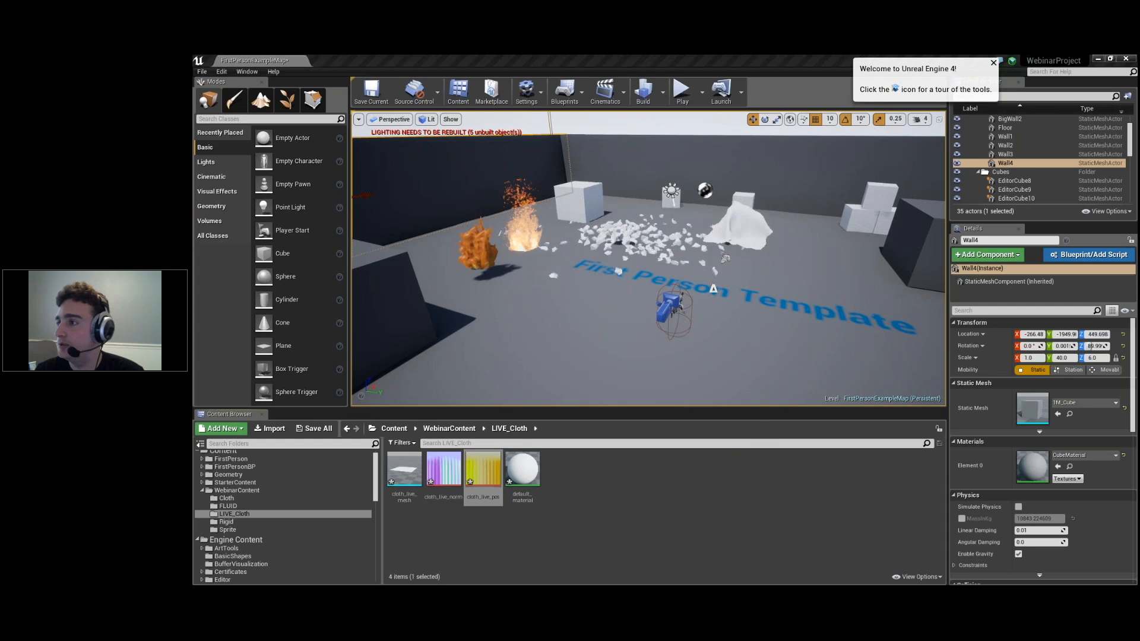
{"action": "key", "text": "Return"}
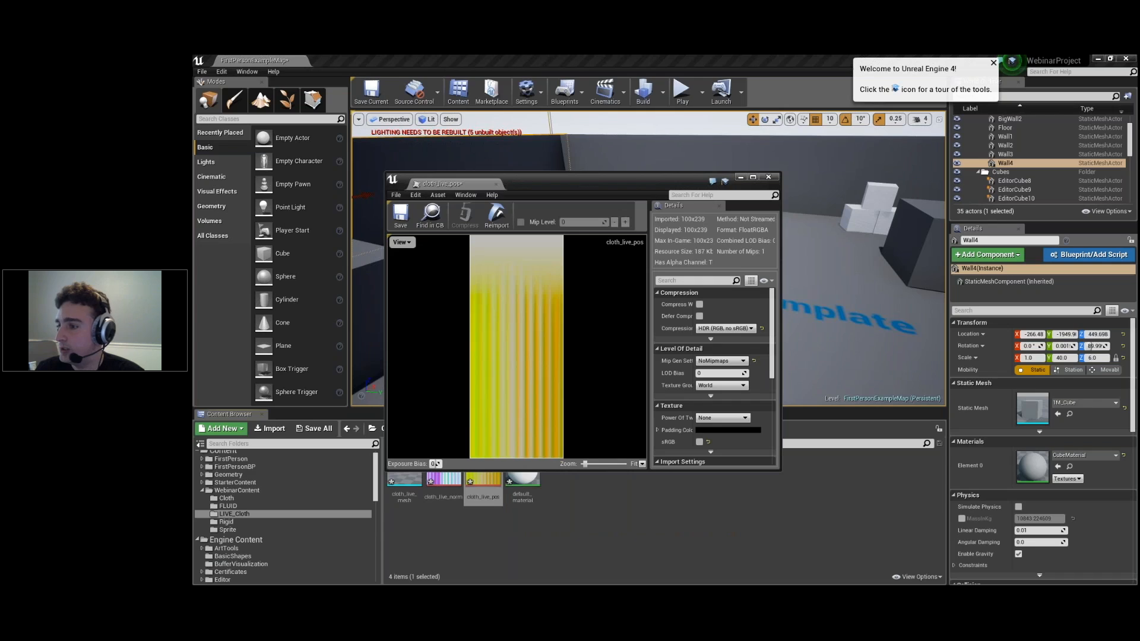
{"action": "left_click_drag", "start_coordinate": [789, 474], "coordinate": [1056, 561]}
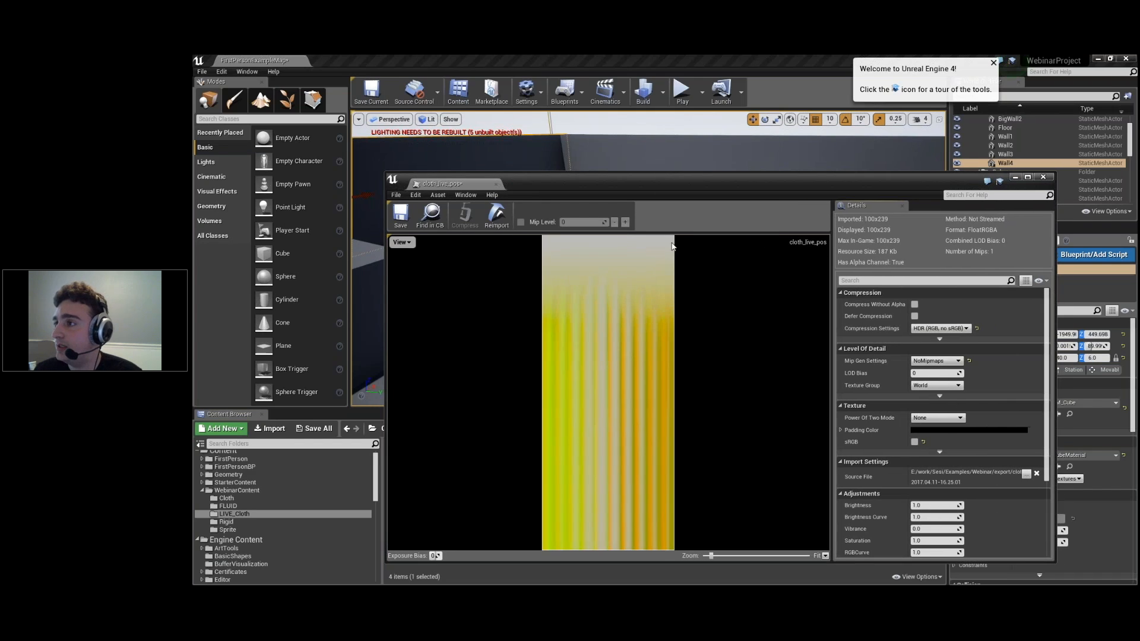
{"action": "left_click_drag", "start_coordinate": [653, 184], "coordinate": [945, 131]}
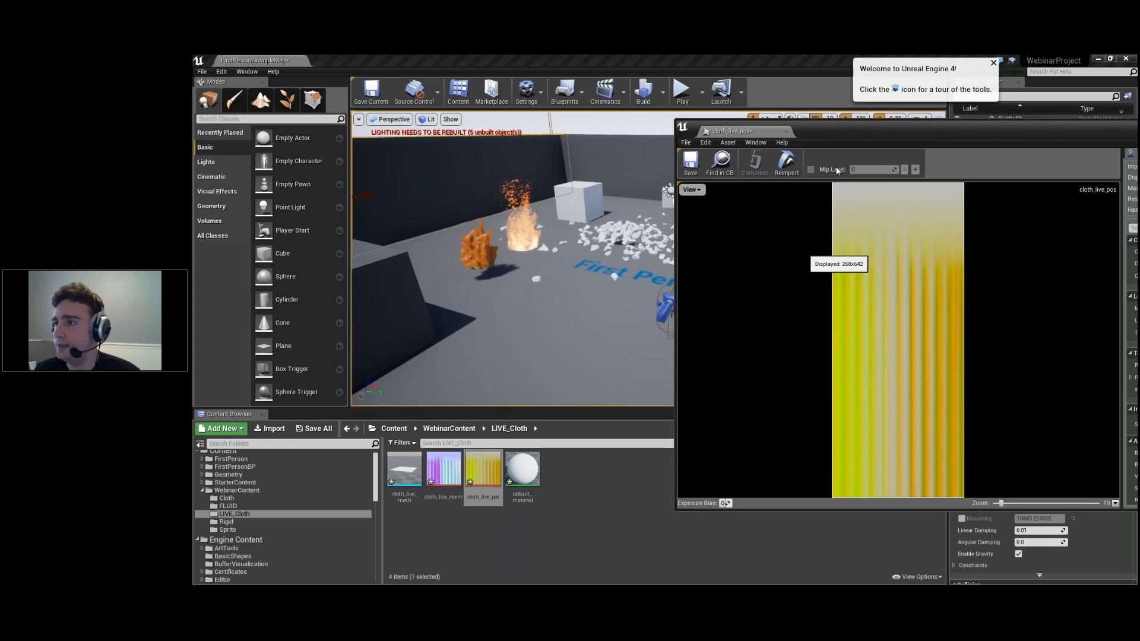
{"action": "left_click_drag", "start_coordinate": [864, 129], "coordinate": [921, 303]}
- Open the cloth_live_mesh static mesh and inspect its UV layout in UV Channel 0 and UV Channel 1
{"action": "double_click", "coordinate": [404, 469]}
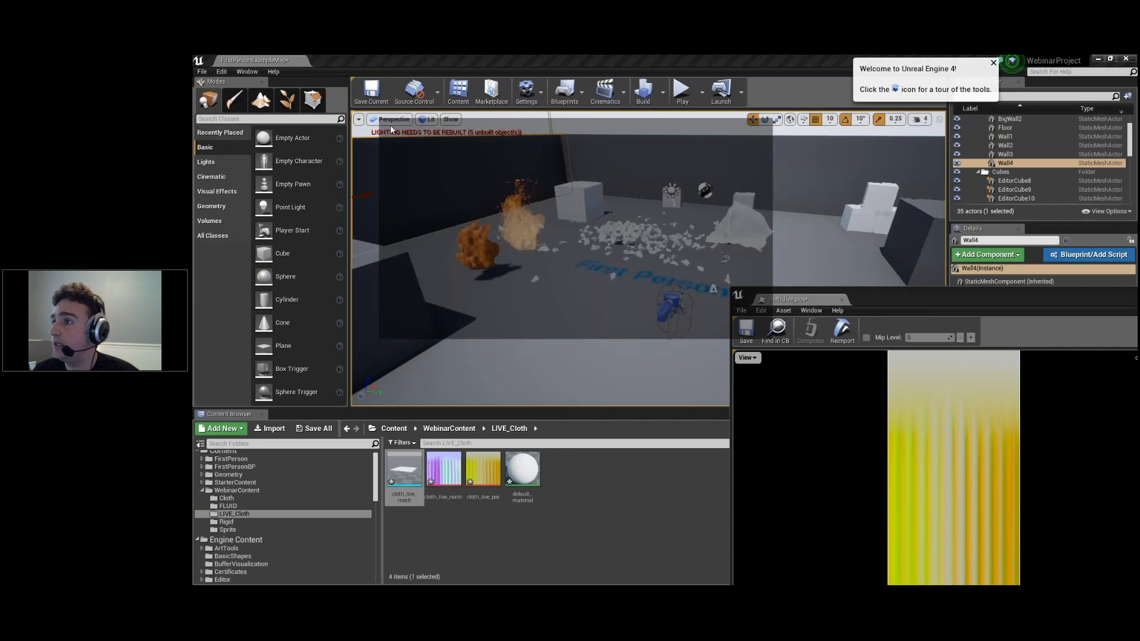
{"action": "left_click", "coordinate": [736, 125]}
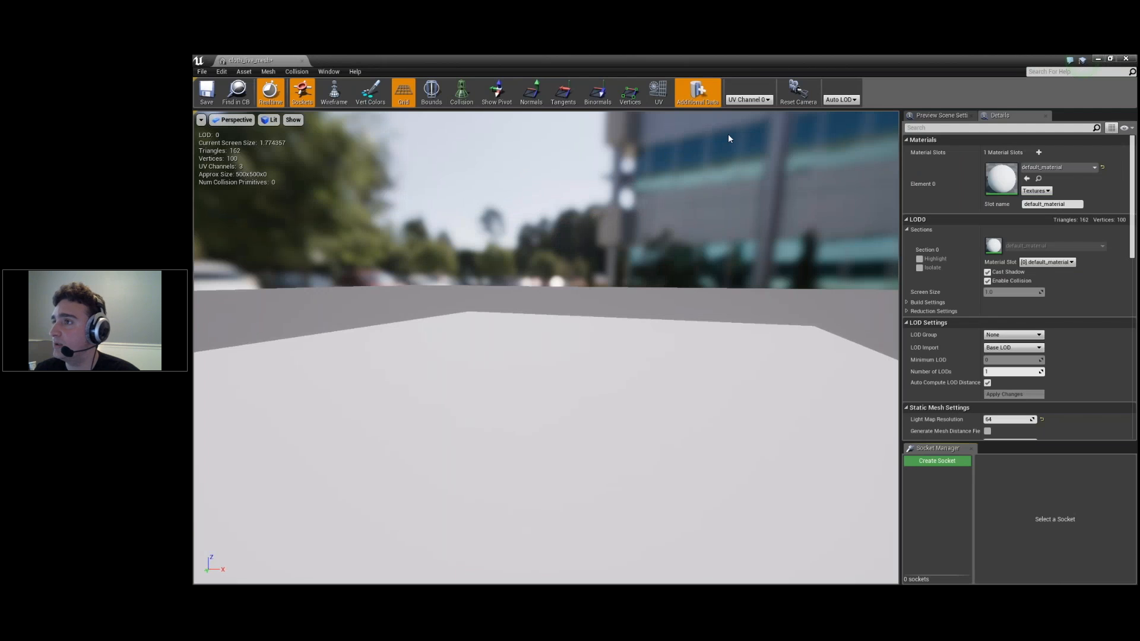
{"action": "left_click", "coordinate": [746, 101]}
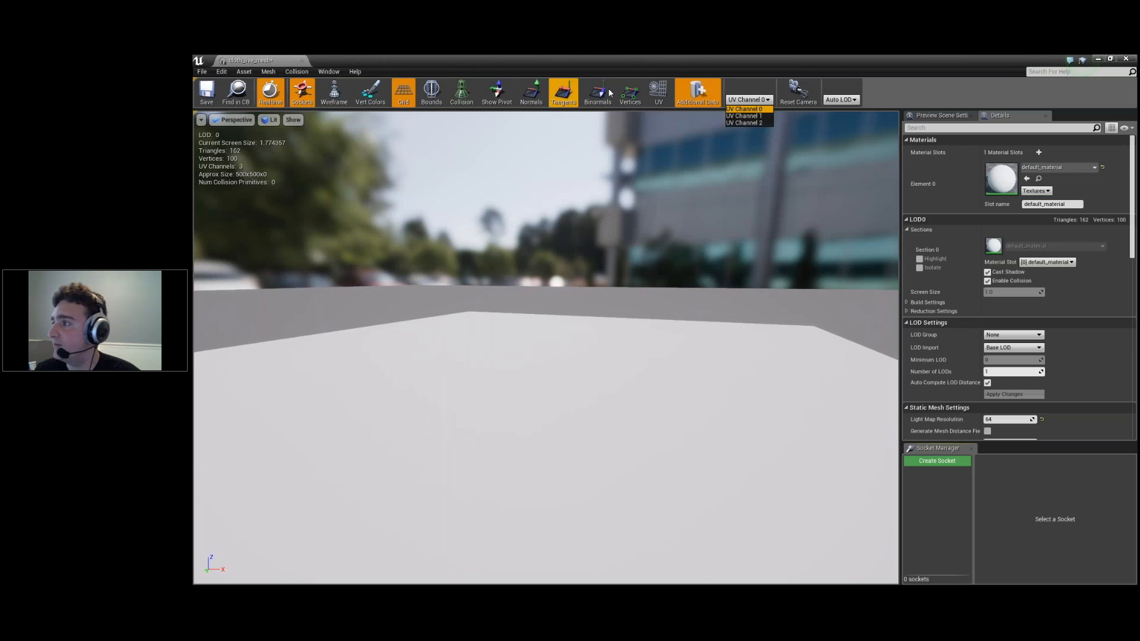
{"action": "left_click", "coordinate": [654, 89]}
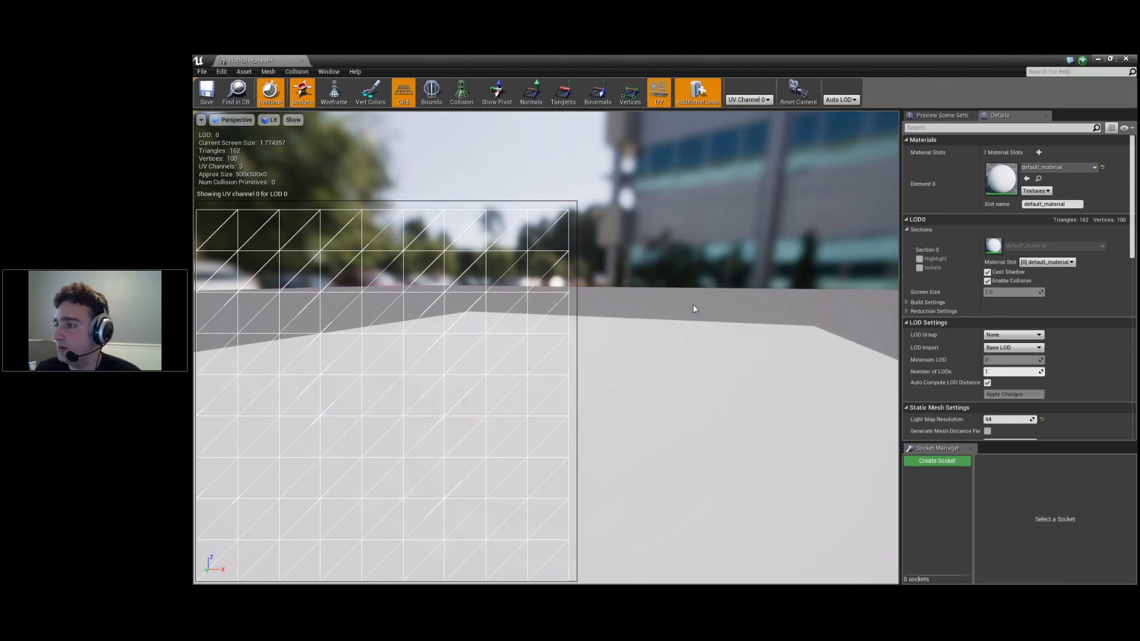
{"action": "left_click_drag", "start_coordinate": [693, 309], "coordinate": [730, 297]}
{"action": "mouse_move", "coordinate": [730, 297]}
{"action": "right_mouse_down"}
{"action": "mouse_move", "coordinate": [730, 356]}
{"action": "mouse_move", "coordinate": [730, 308]}
{"action": "right_mouse_up"}
{"action": "right_click_drag", "start_coordinate": [625, 310], "coordinate": [625, 310]}
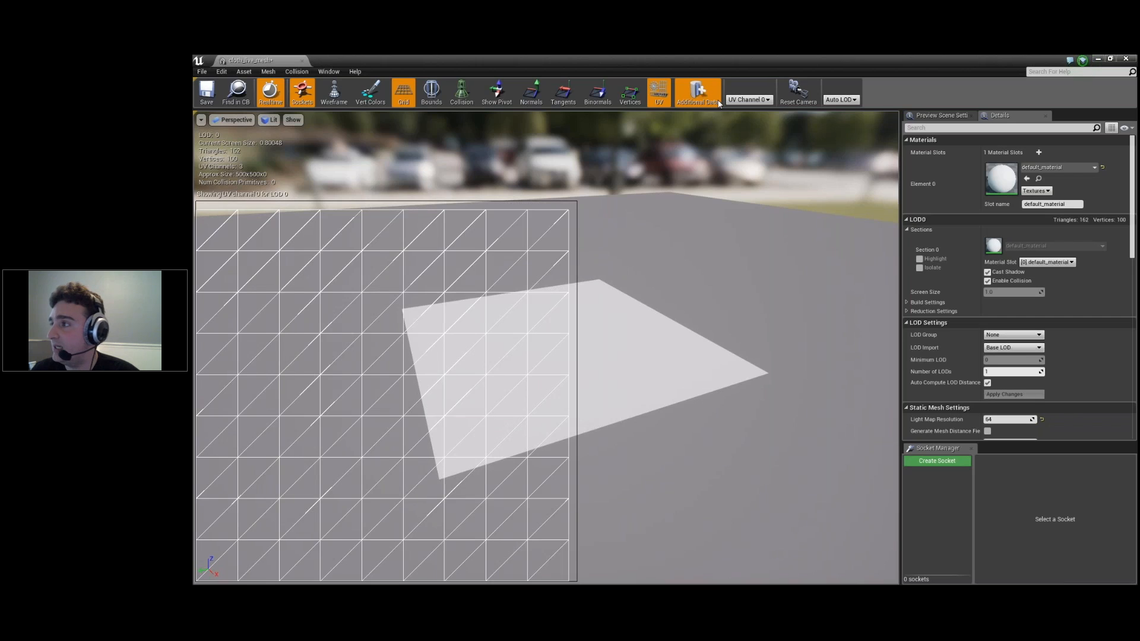
{"action": "left_click", "coordinate": [750, 117]}
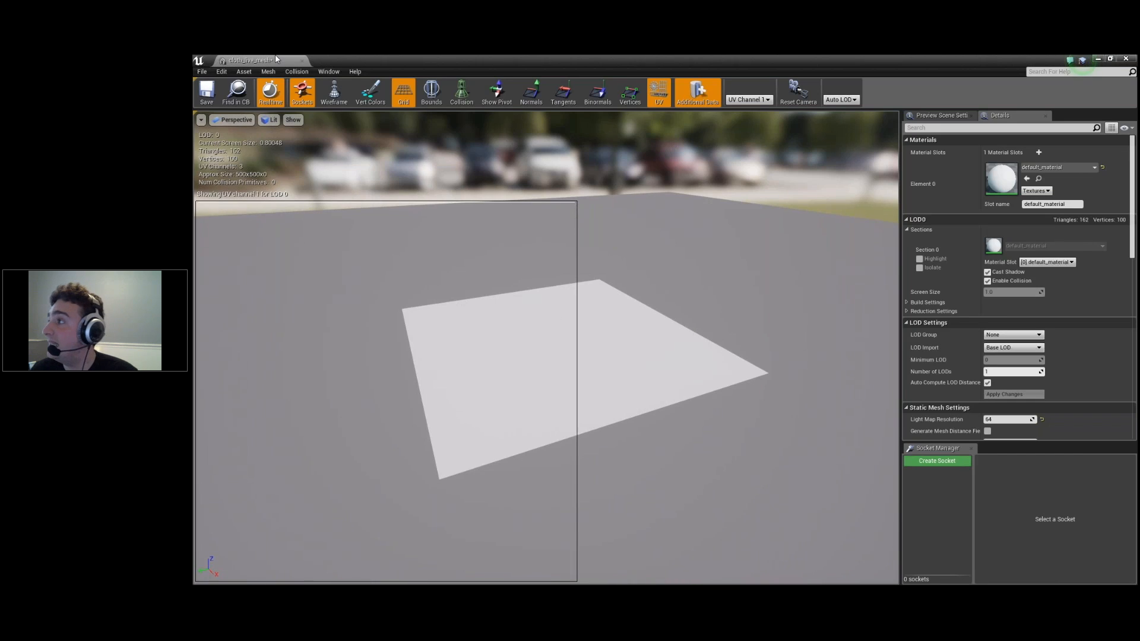
{"action": "double_click", "coordinate": [375, 59]}
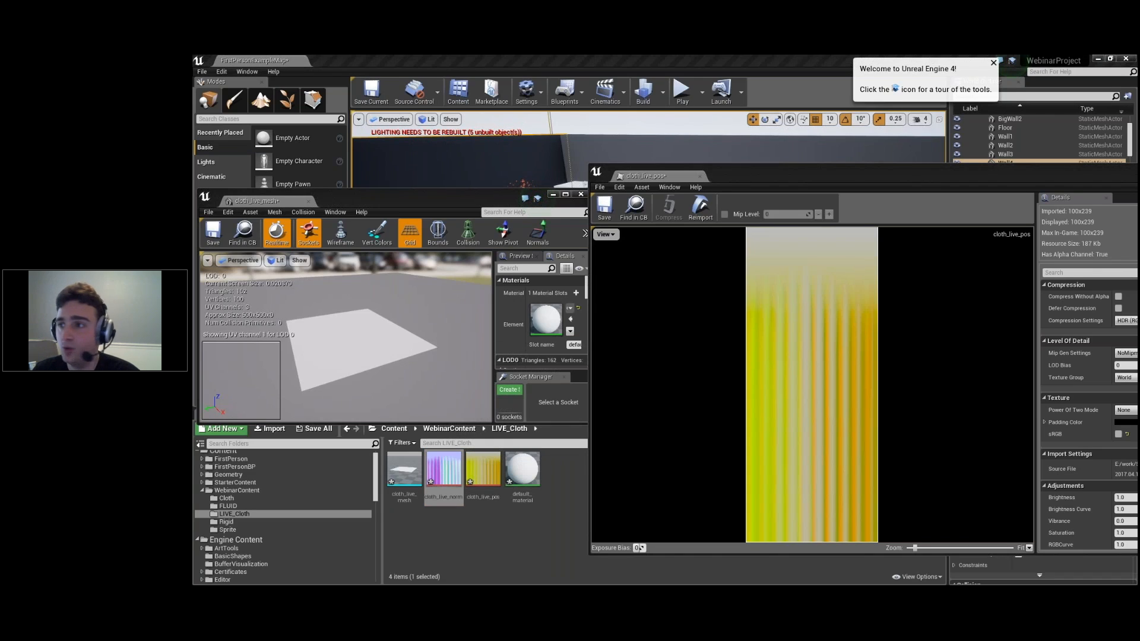
- Compare the cloth_live_norm texture with cloth_live_pos, then move their editor window out of the way
{"action": "mouse_move", "coordinate": [739, 177]}
{"action": "left_mouse_down"}
{"action": "mouse_move", "coordinate": [753, 185]}
{"action": "mouse_move", "coordinate": [736, 177]}
{"action": "left_mouse_up"}
{"action": "left_click", "coordinate": [656, 176]}
{"action": "left_click", "coordinate": [739, 177]}
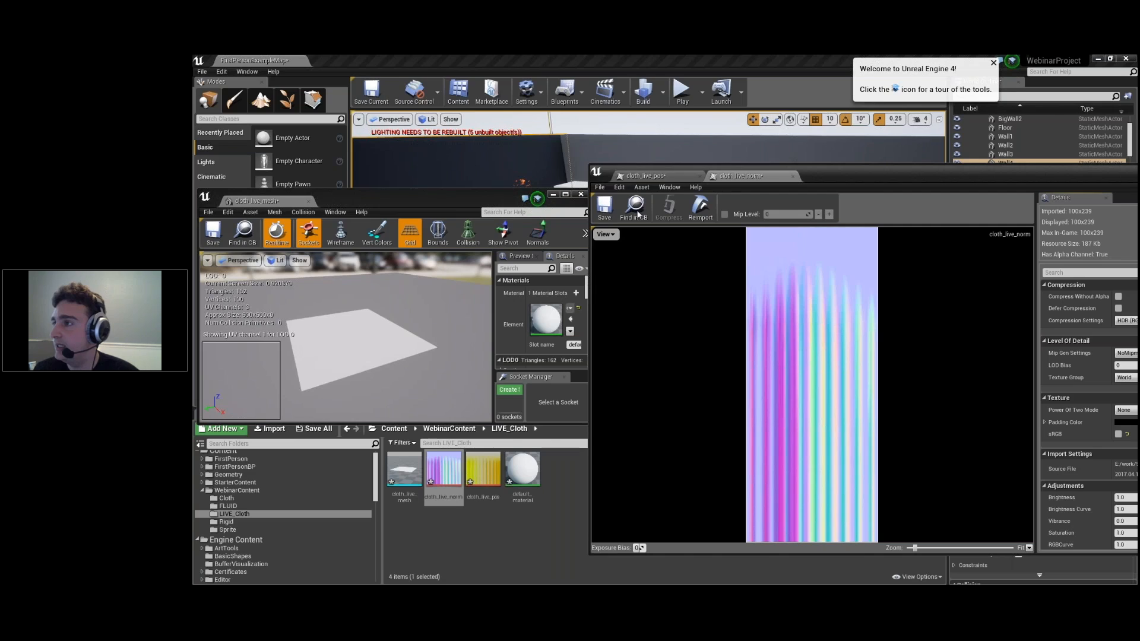
{"action": "left_click", "coordinate": [653, 176]}
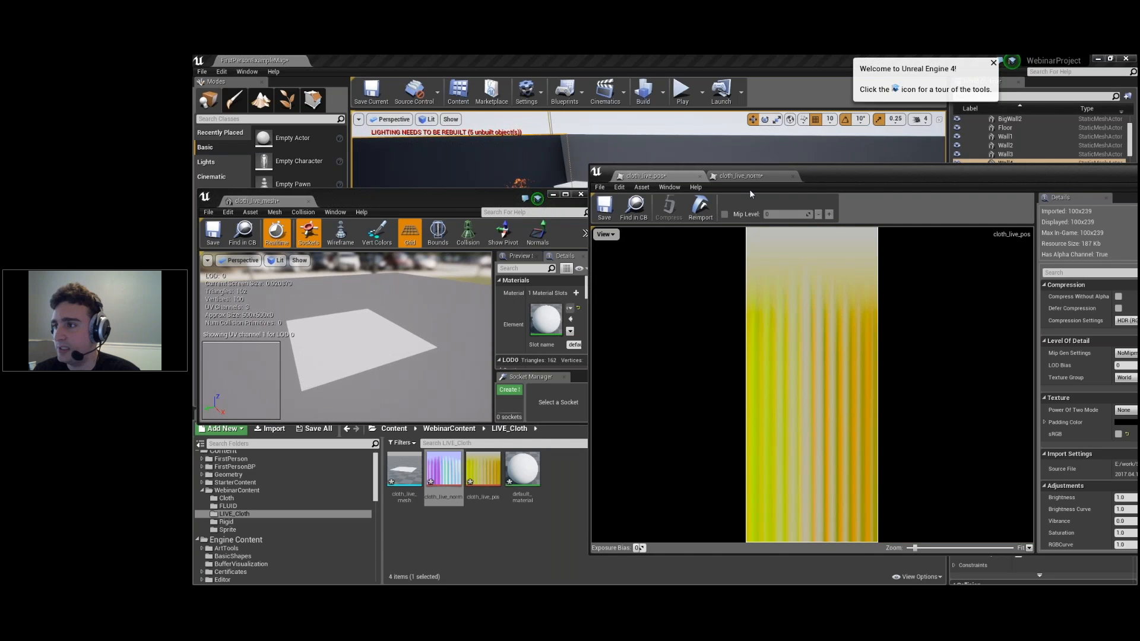
{"action": "left_click", "coordinate": [742, 177]}
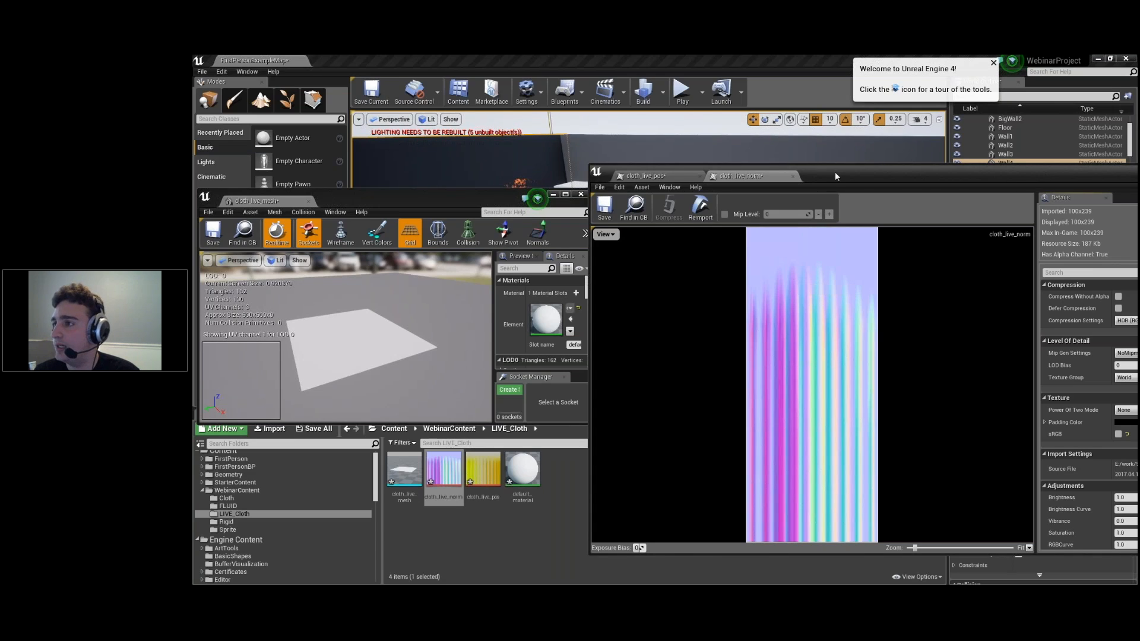
{"action": "left_click_drag", "start_coordinate": [835, 172], "coordinate": [776, 159]}
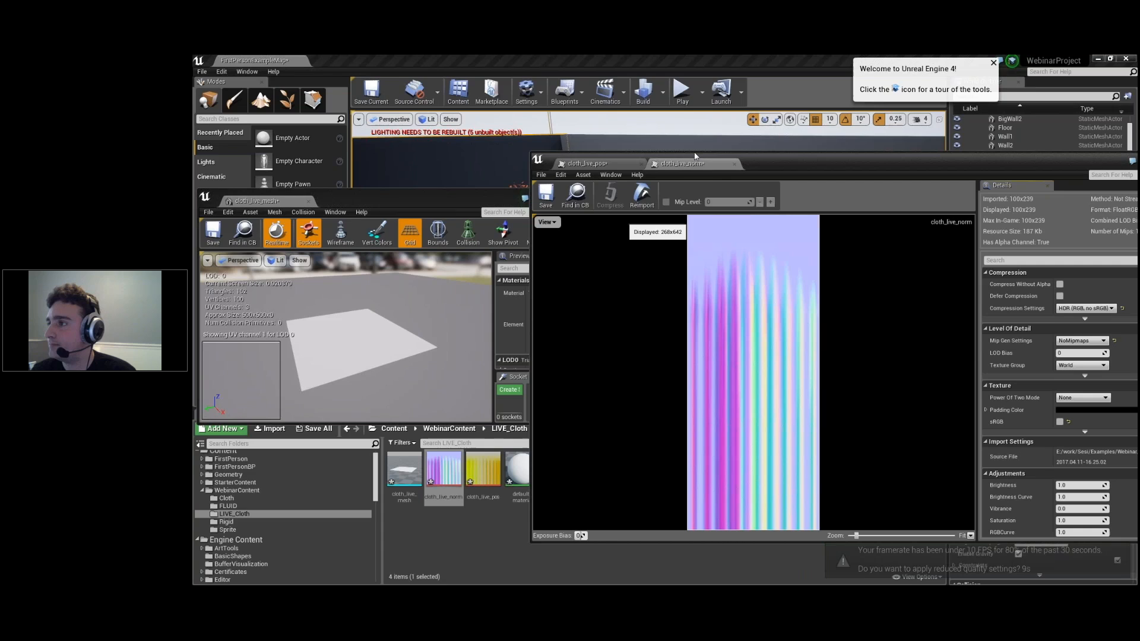
{"action": "left_click_drag", "start_coordinate": [761, 162], "coordinate": [1139, 203]}
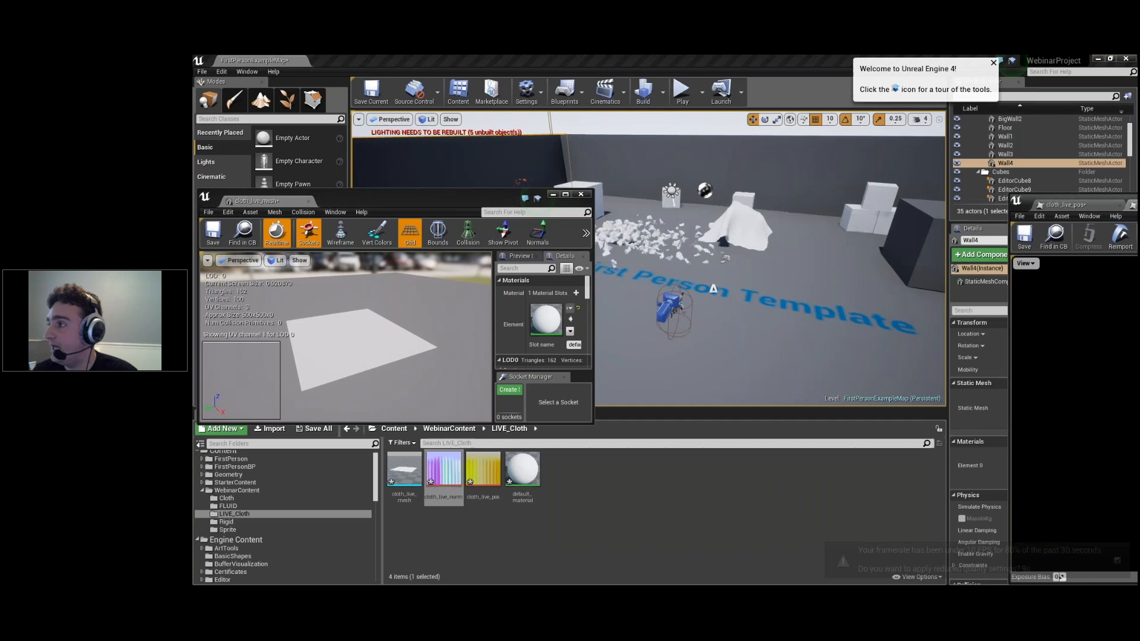
- Open default_material from the LIVE_Cloth folder and delete the color parameter node feeding Base Color
{"action": "left_click_drag", "start_coordinate": [421, 201], "coordinate": [494, 189]}
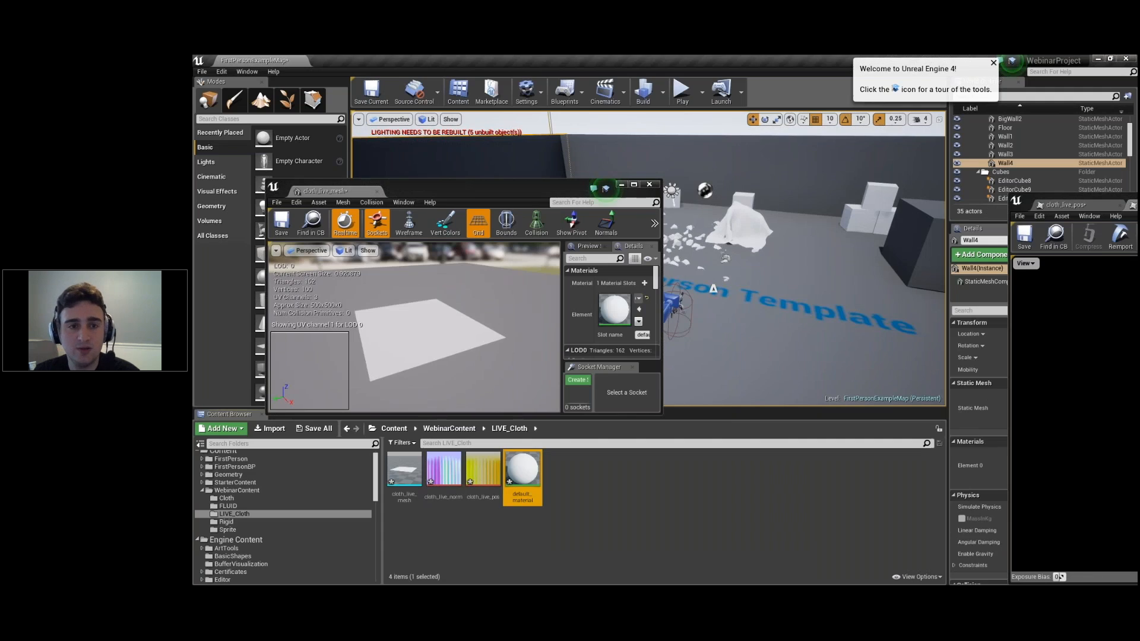
{"action": "left_click", "coordinate": [615, 134]}
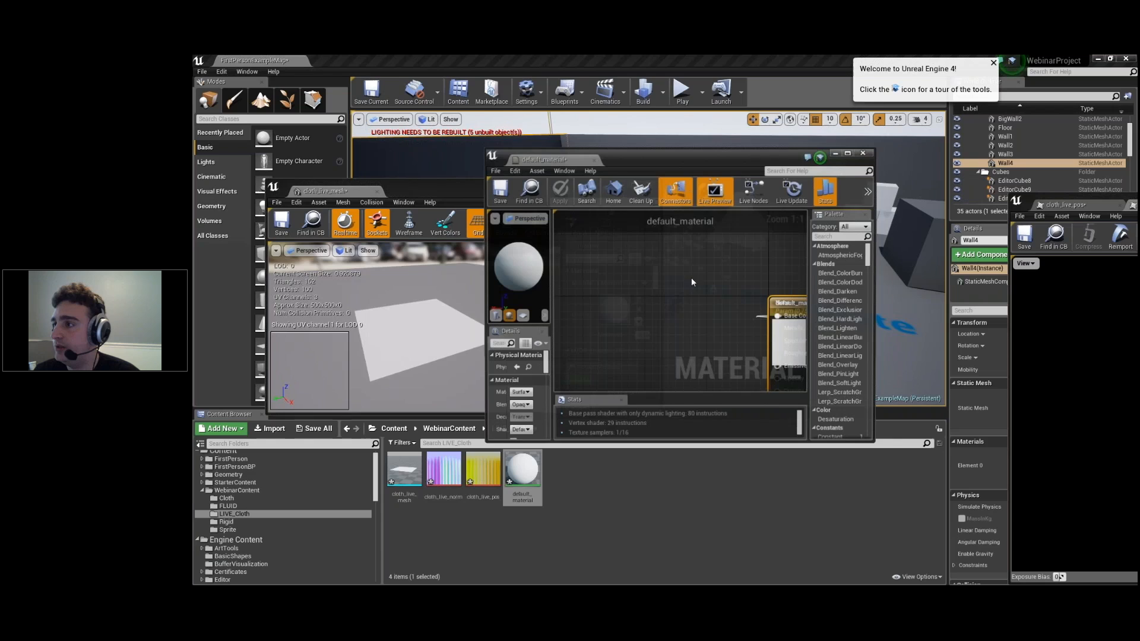
{"action": "double_click", "coordinate": [620, 156]}
{"action": "left_click_drag", "start_coordinate": [502, 205], "coordinate": [834, 199]}
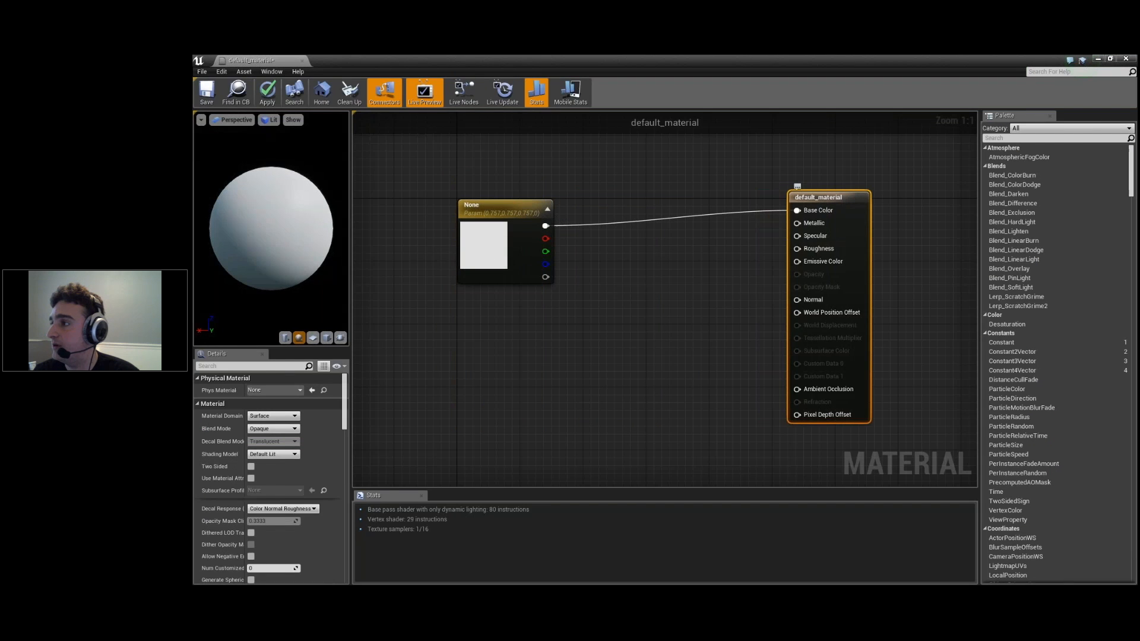
{"action": "left_click", "coordinate": [498, 203]}
{"action": "key", "text": "Delete"}
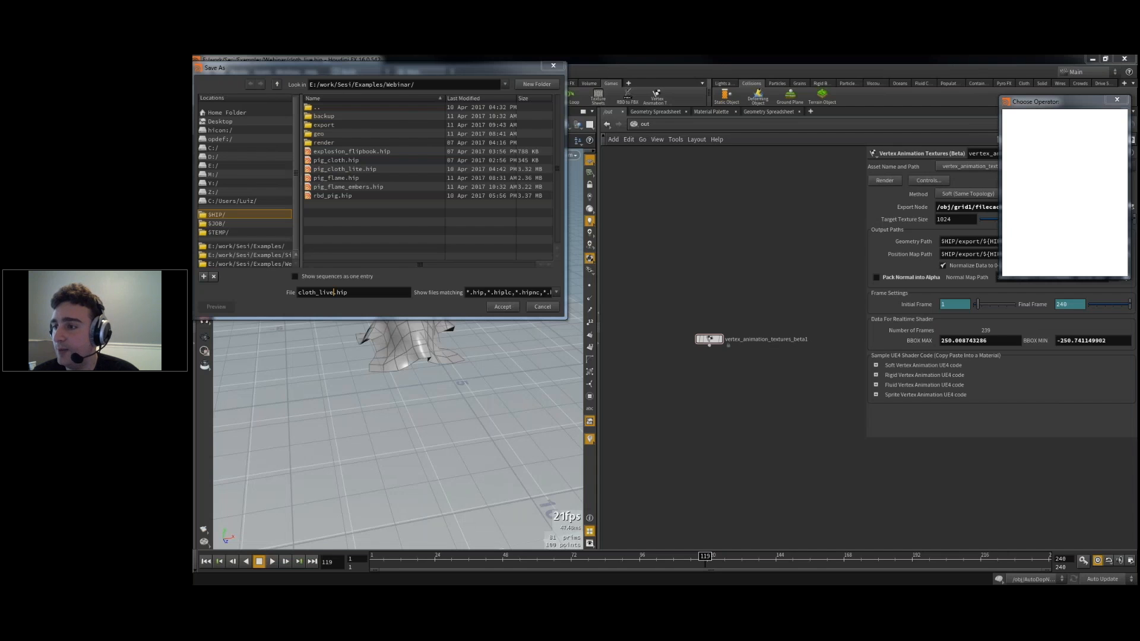
- Switch to Houdini, save the scene as cloth_live.hip and copy all of the Soft Vertex Animation UE4 code
{"action": "key", "text": "Return"}
{"action": "left_click", "coordinate": [877, 366]}
{"action": "left_click", "coordinate": [876, 366]}
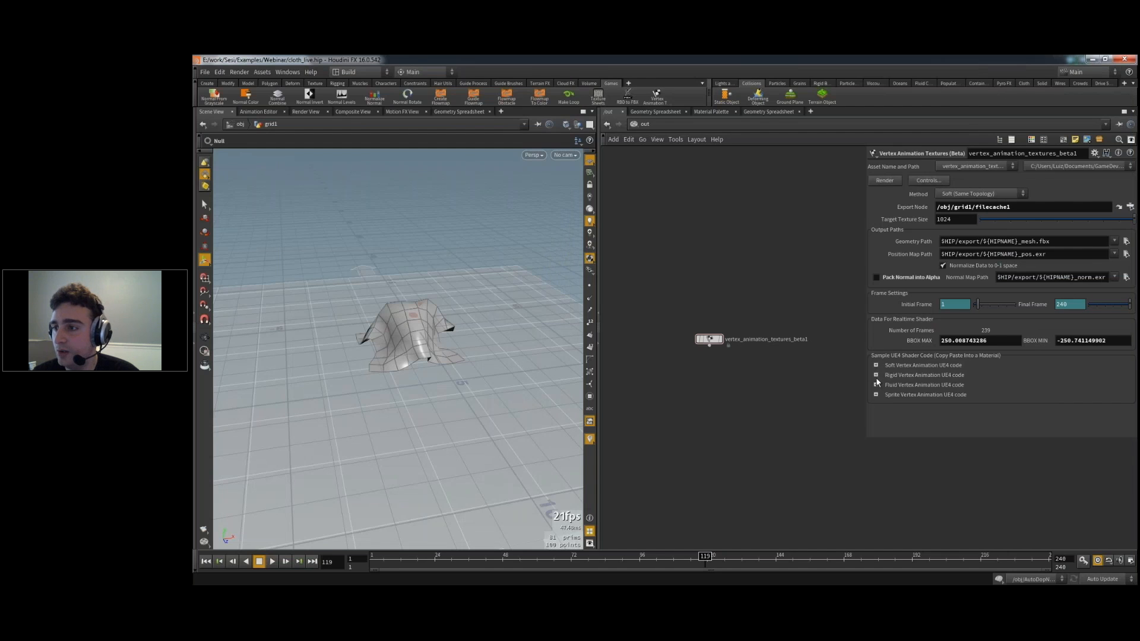
{"action": "left_click", "coordinate": [876, 375]}
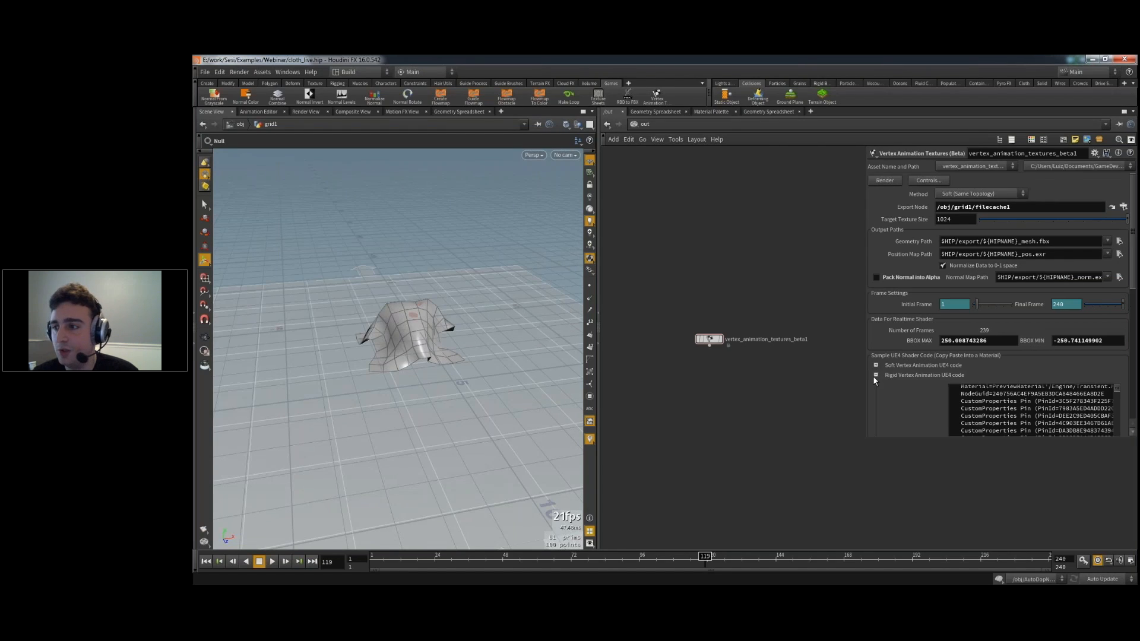
{"action": "left_click", "coordinate": [875, 375]}
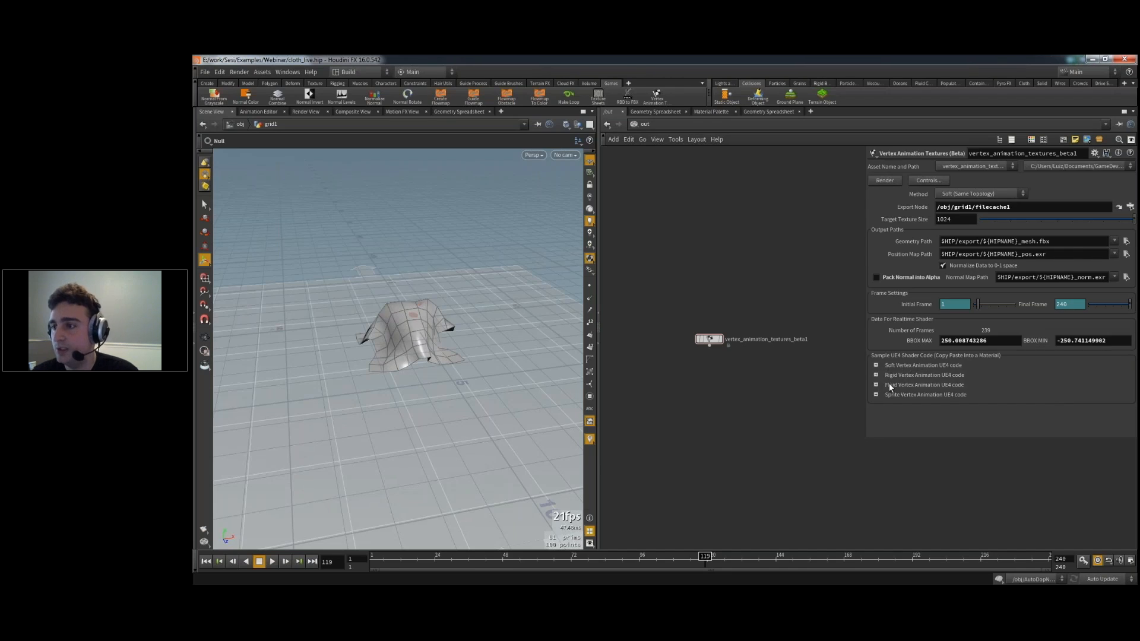
{"action": "left_click", "coordinate": [881, 366]}
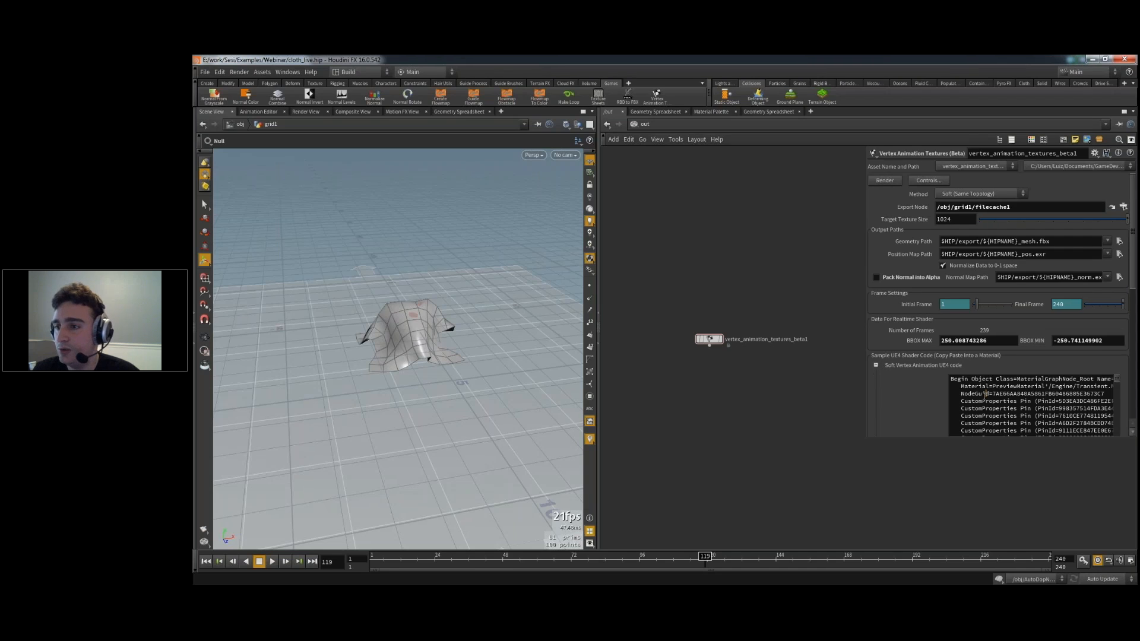
{"action": "key", "text": "ctrl+a"}
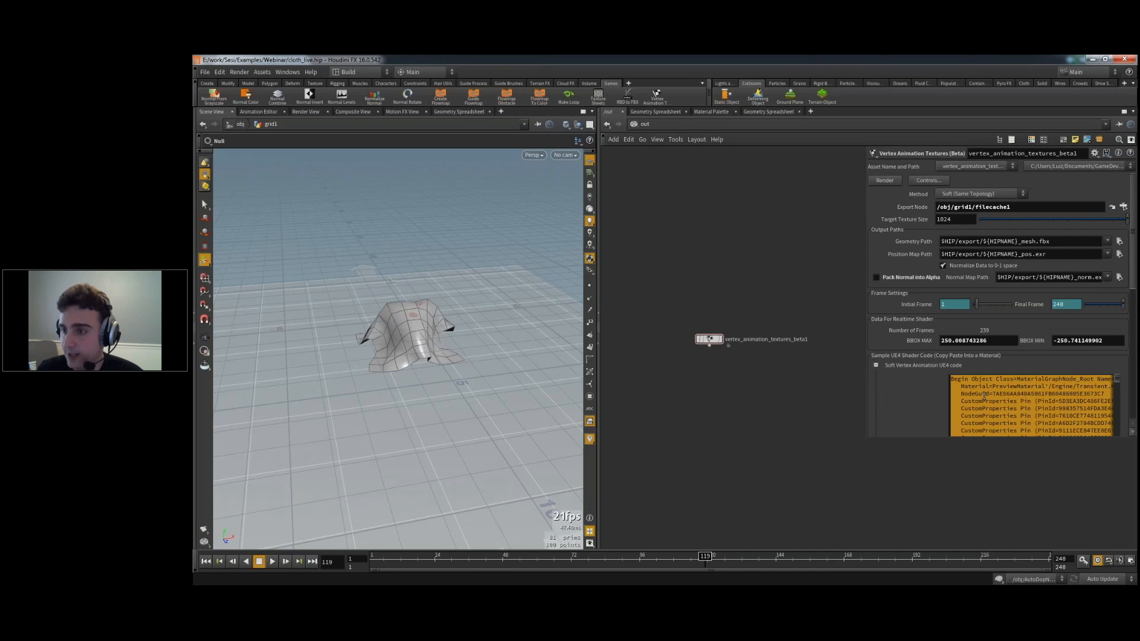
- Switch to Unreal Engine, paste the copied soft vertex animation nodes into default_material and arrange them clear of the material output node
{"action": "left_click", "coordinate": [1092, 59]}
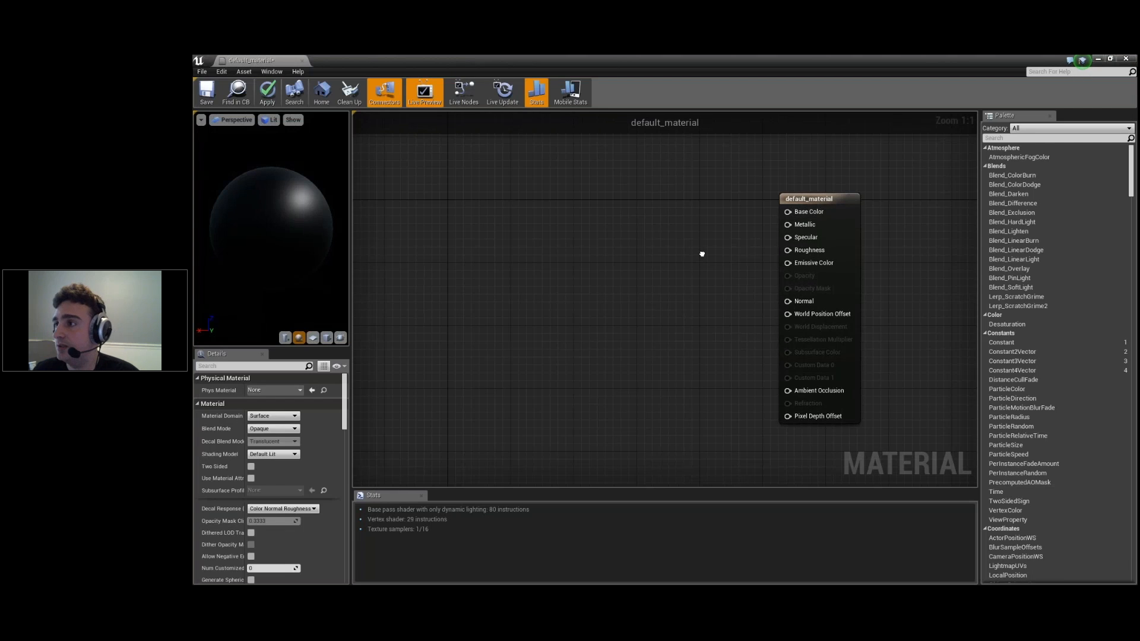
{"action": "right_click_drag", "start_coordinate": [702, 252], "coordinate": [643, 258]}
{"action": "key", "text": "ctrl+v"}
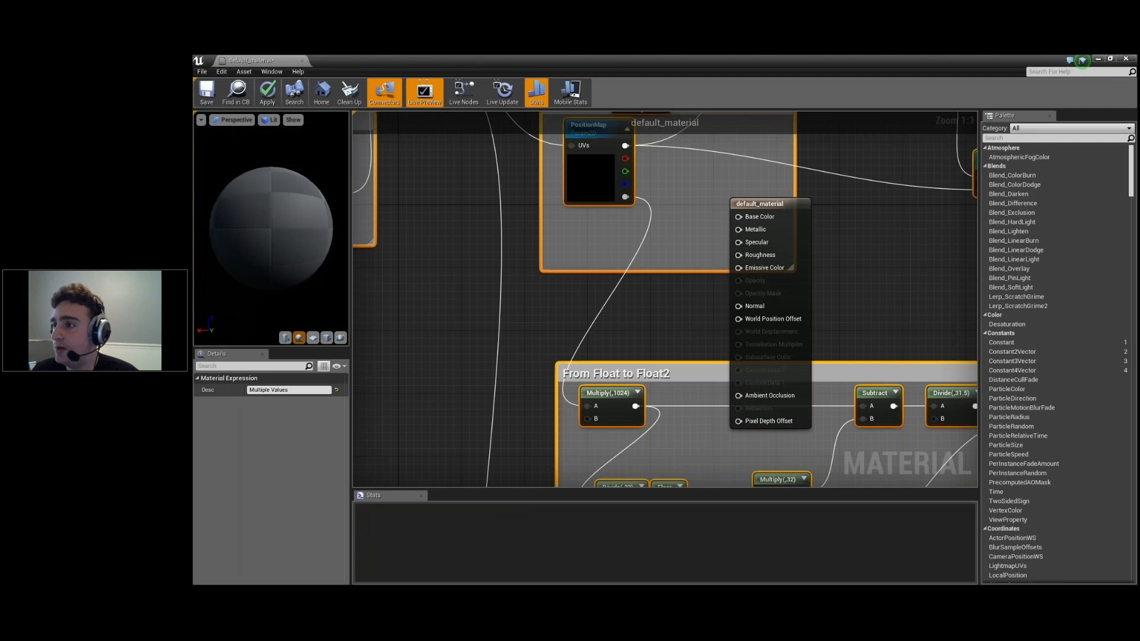
{"action": "right_click_drag", "start_coordinate": [861, 268], "coordinate": [839, 307]}
{"action": "scroll", "coordinate": [840, 307], "scroll_direction": "down", "scroll_amount": 7}
{"action": "right_click_drag", "start_coordinate": [804, 363], "coordinate": [694, 356]}
{"action": "left_click_drag", "start_coordinate": [778, 317], "coordinate": [731, 258]}
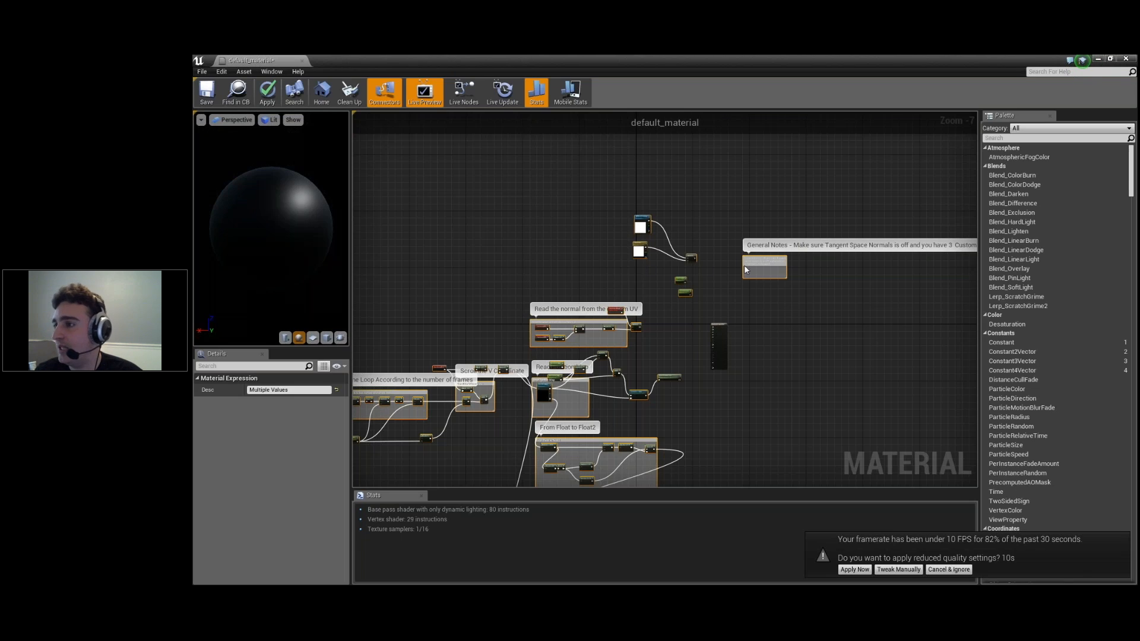
- Dismiss the reduced quality prompt and turn off Tangent Space Normal for default_material, as its general notes instruct
{"action": "left_click", "coordinate": [950, 569]}
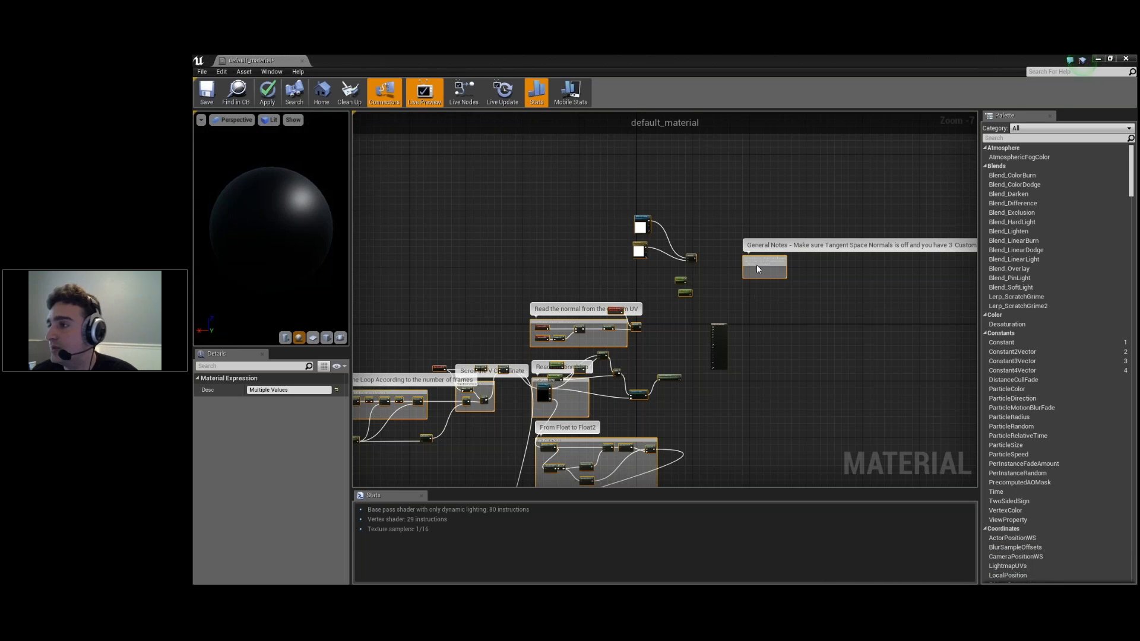
{"action": "left_click", "coordinate": [632, 290]}
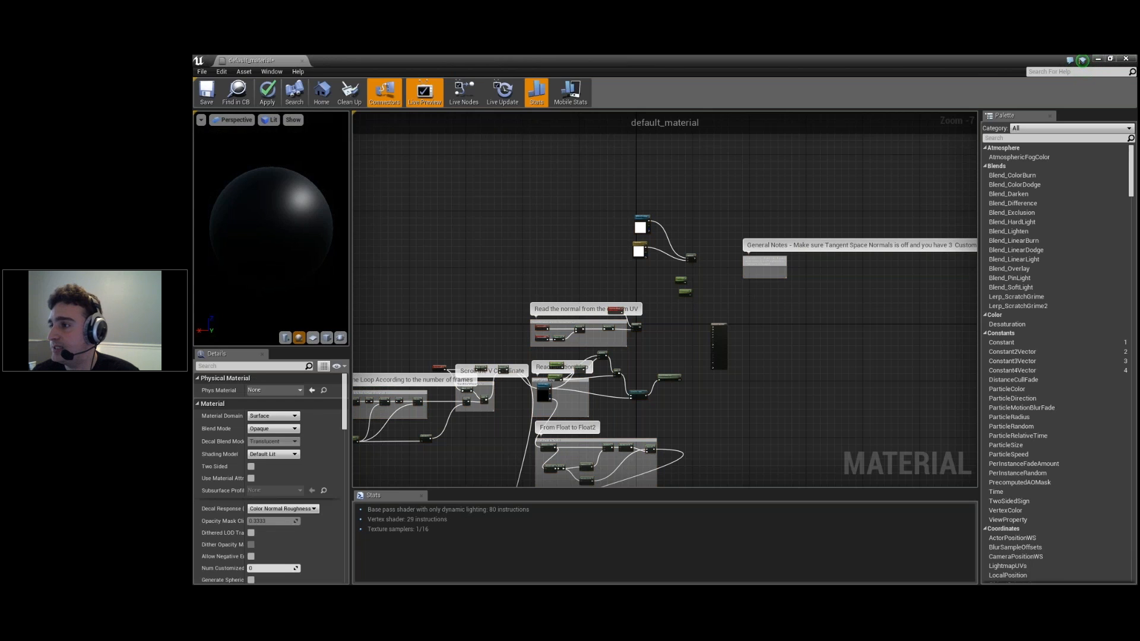
{"action": "right_click_drag", "start_coordinate": [691, 297], "coordinate": [812, 288]}
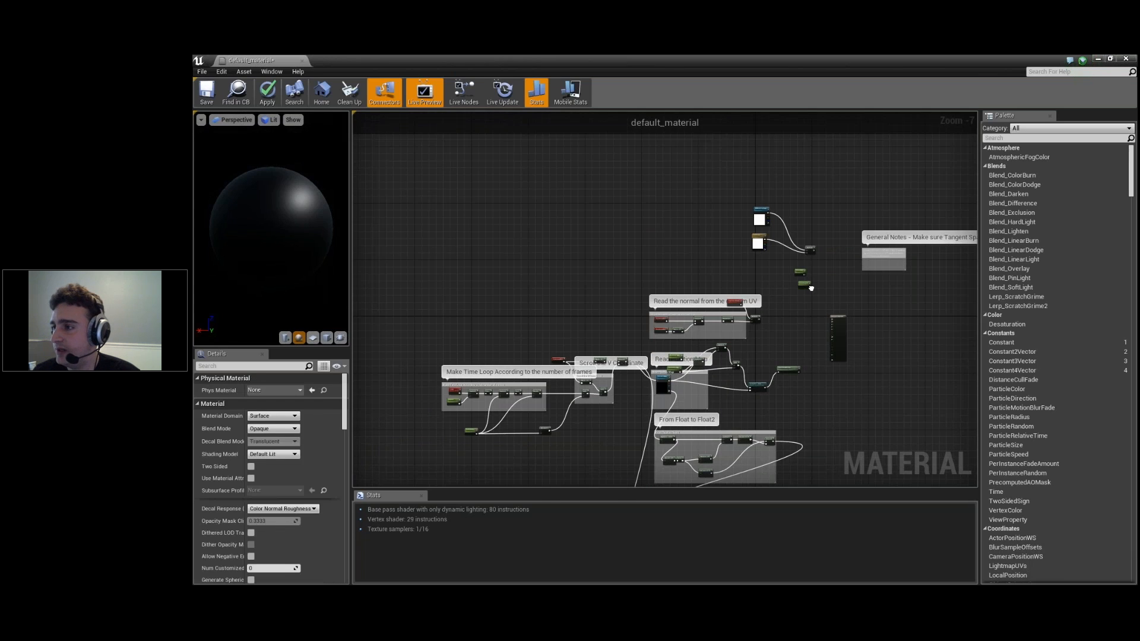
{"action": "scroll", "coordinate": [750, 283], "scroll_direction": "up", "scroll_amount": 6}
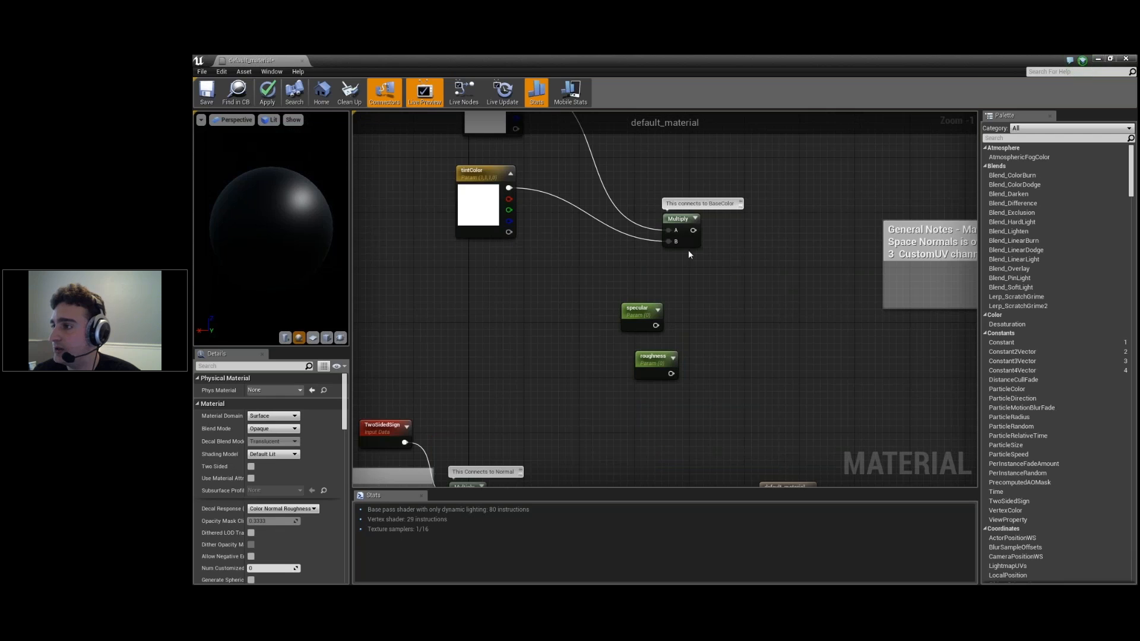
{"action": "right_click_drag", "start_coordinate": [689, 254], "coordinate": [650, 273]}
{"action": "right_click_drag", "start_coordinate": [801, 352], "coordinate": [659, 280]}
{"action": "right_click_drag", "start_coordinate": [717, 331], "coordinate": [722, 279]}
{"action": "left_click", "coordinate": [634, 374]}
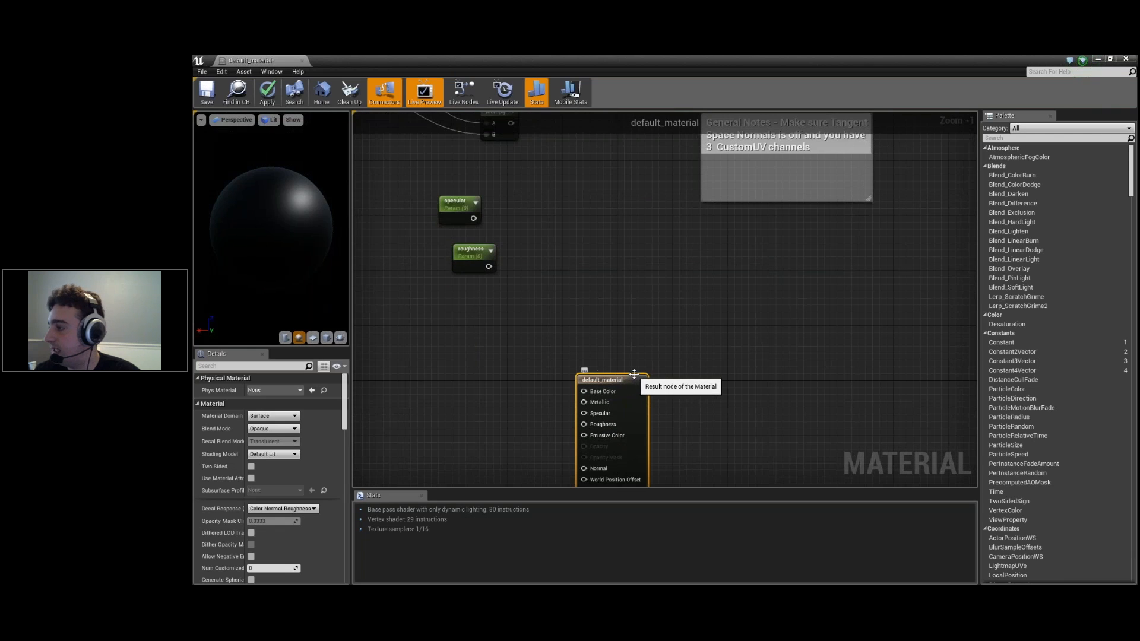
{"action": "scroll", "coordinate": [333, 409], "scroll_direction": "down", "scroll_amount": 2}
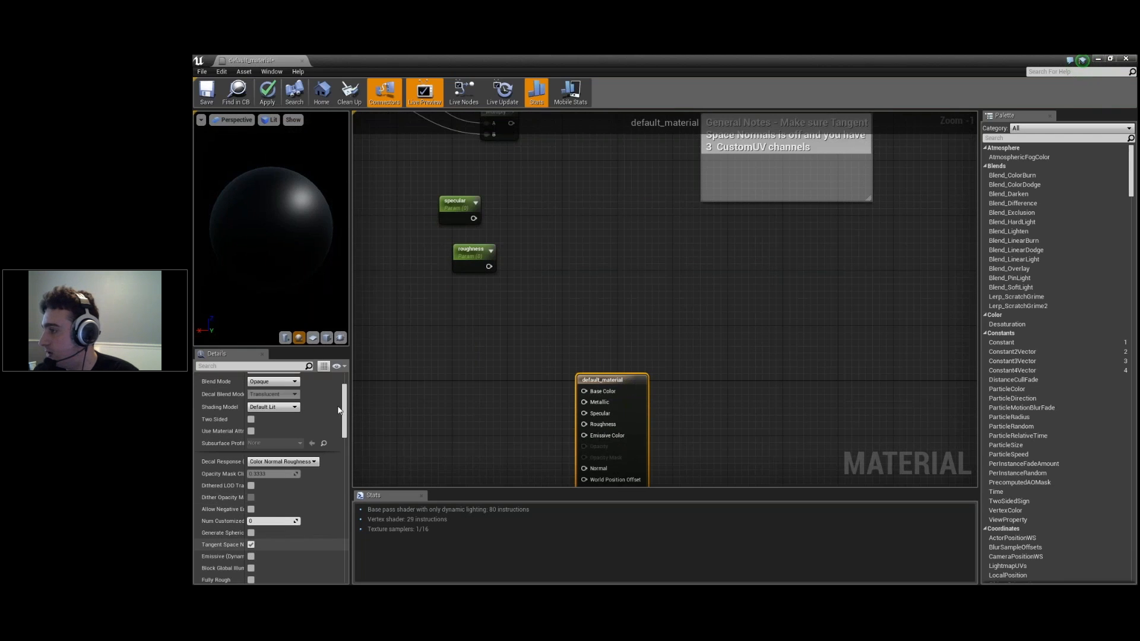
{"action": "left_click", "coordinate": [252, 544]}
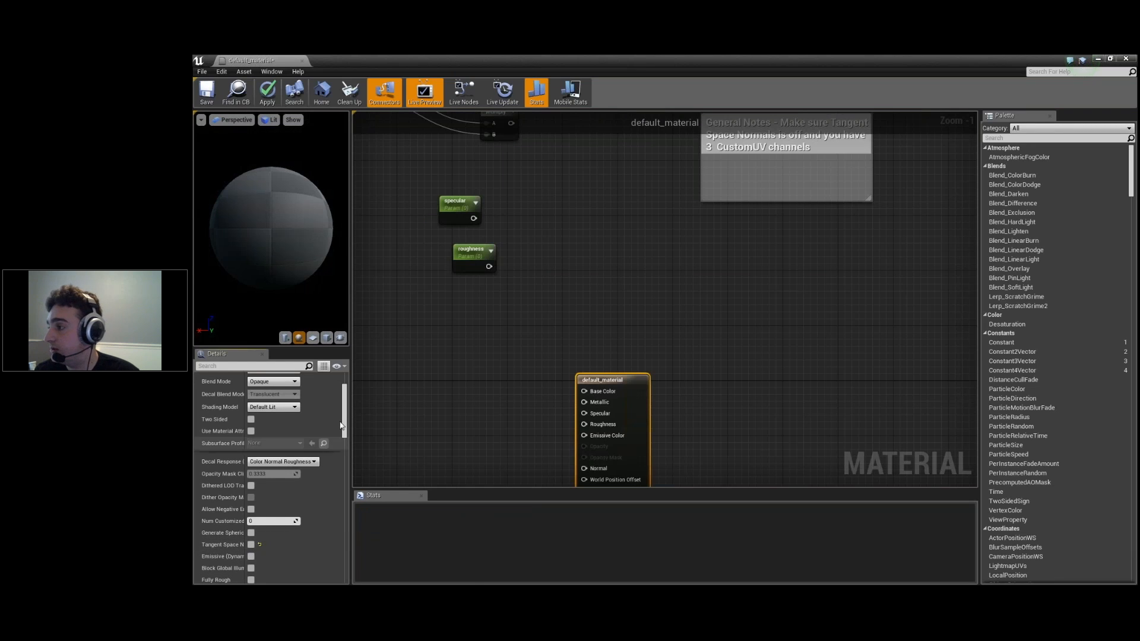
- Set the material's number of customized UVs to 3
{"action": "scroll", "coordinate": [268, 449], "scroll_direction": "down", "scroll_amount": 3}
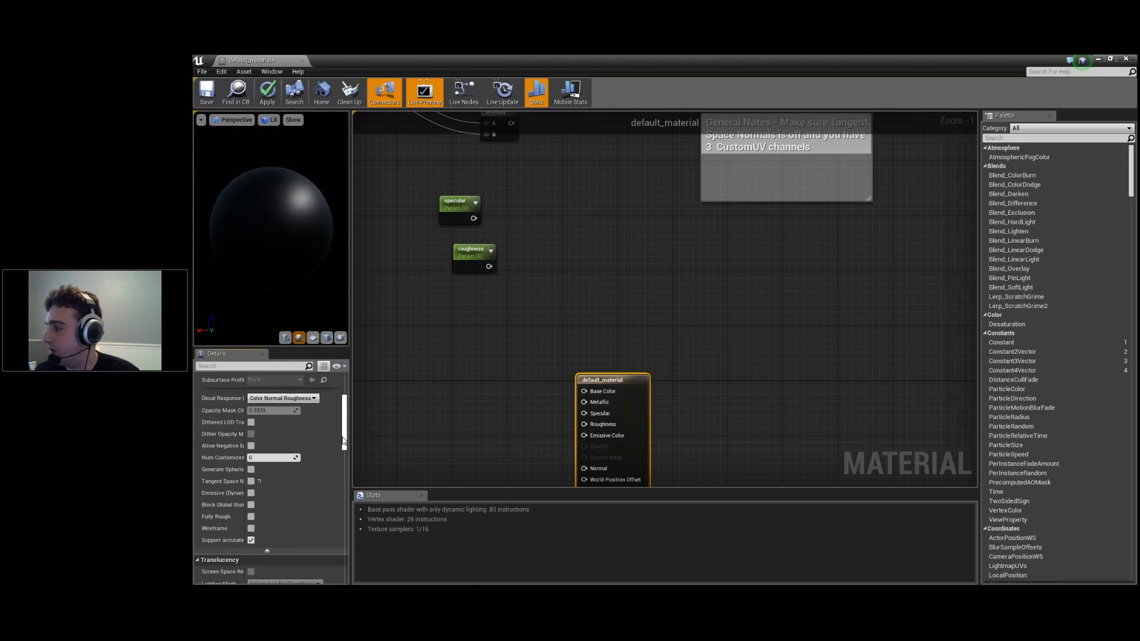
{"action": "left_click", "coordinate": [270, 441]}
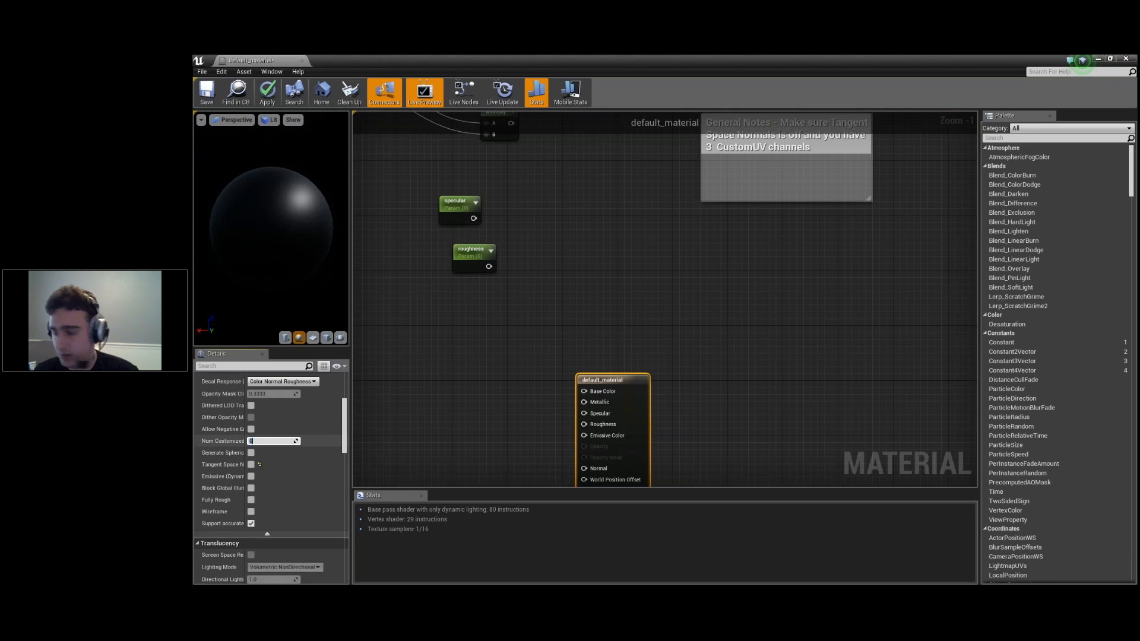
{"action": "key", "text": "Return"}
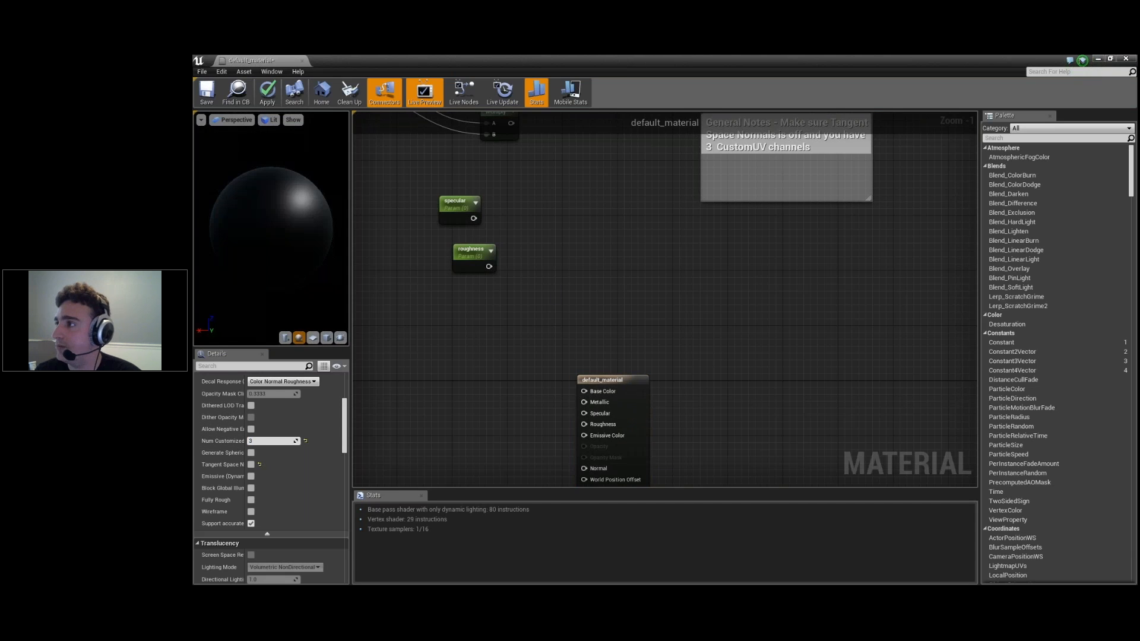
- Connect the tint Multiply to Base Color and the specular parameter to Specular, and try to connect the roughness parameter to Roughness
{"action": "right_click_drag", "start_coordinate": [511, 131], "coordinate": [501, 241]}
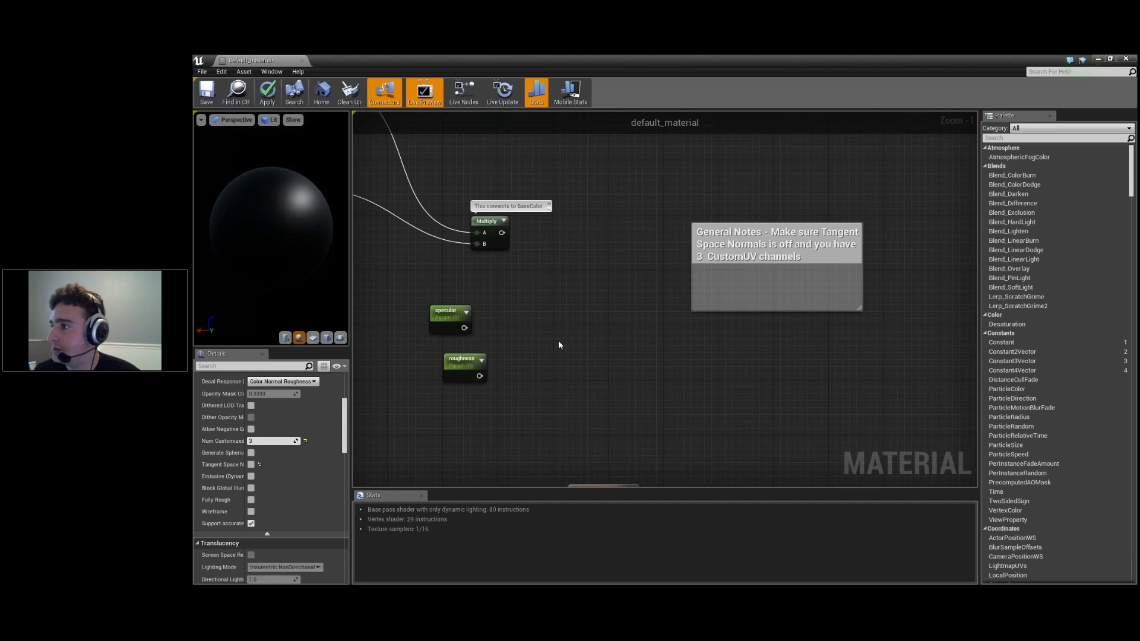
{"action": "scroll", "coordinate": [558, 344], "scroll_direction": "down", "scroll_amount": 2}
{"action": "left_click_drag", "start_coordinate": [545, 212], "coordinate": [603, 422]}
{"action": "left_click_drag", "start_coordinate": [579, 406], "coordinate": [601, 417]}
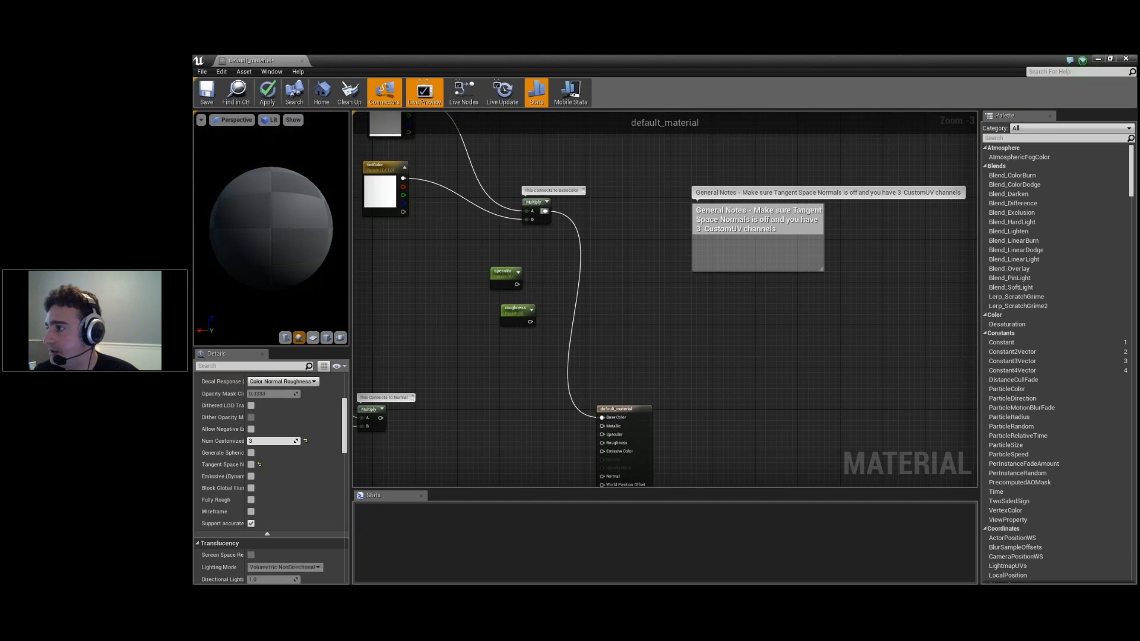
{"action": "left_click_drag", "start_coordinate": [517, 284], "coordinate": [606, 437]}
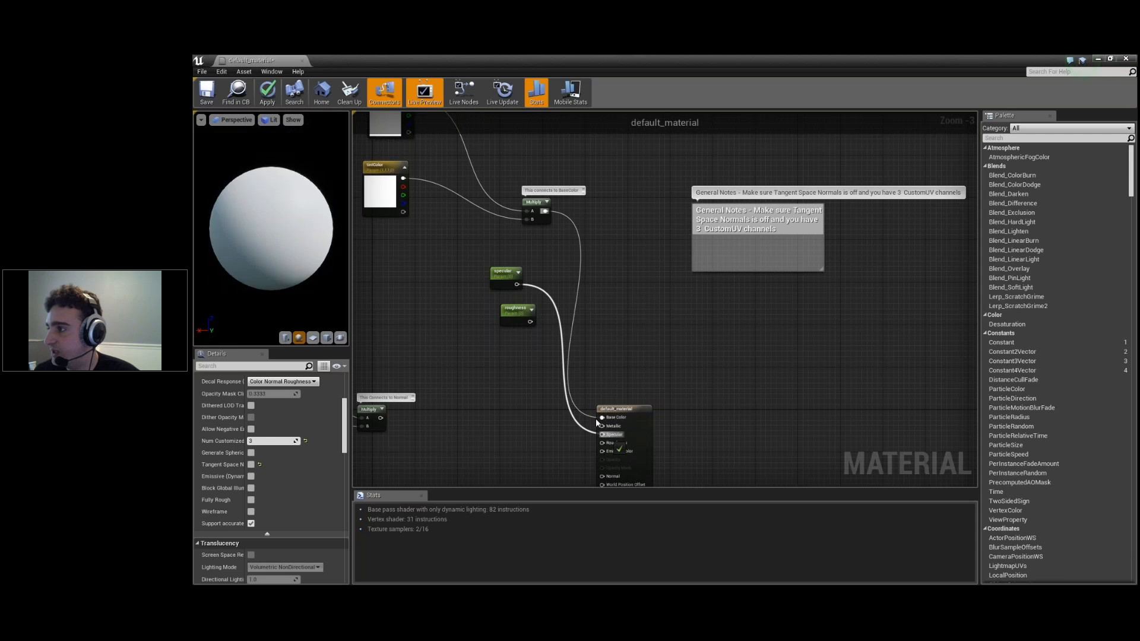
{"action": "left_click_drag", "start_coordinate": [530, 321], "coordinate": [603, 443]}
- Connect the TwoSidedSign Multiply to the material's Normal input and the TransformVector node to World Position Offset
{"action": "right_click_drag", "start_coordinate": [450, 432], "coordinate": [486, 251]}
{"action": "left_click_drag", "start_coordinate": [458, 239], "coordinate": [683, 297]}
{"action": "left_click_drag", "start_coordinate": [574, 397], "coordinate": [680, 306]}
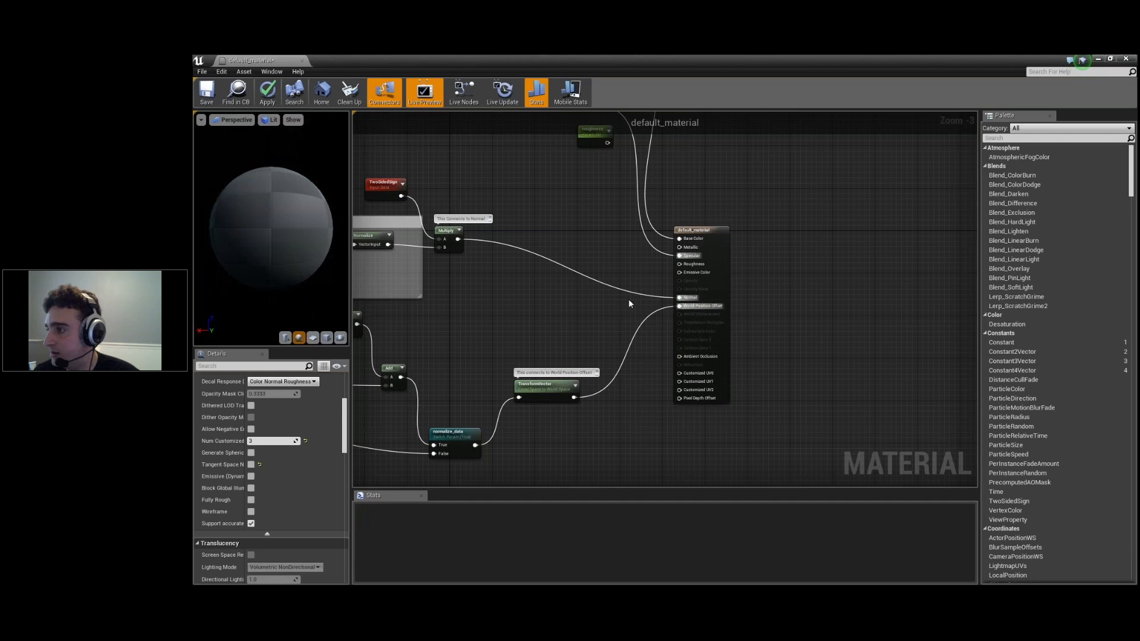
- Connect the labelled Mask node after pack_normal to Customized UV1 and the neighbouring Append node to Customized UV2
{"action": "right_click_drag", "start_coordinate": [621, 408], "coordinate": [629, 217]}
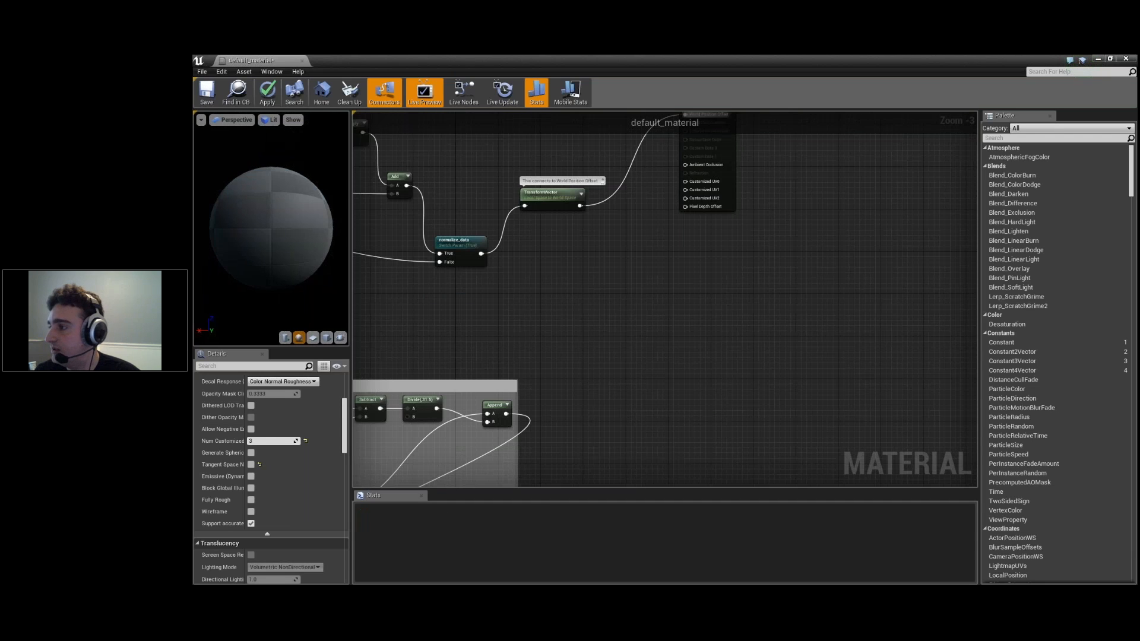
{"action": "right_click_drag", "start_coordinate": [565, 414], "coordinate": [585, 366]}
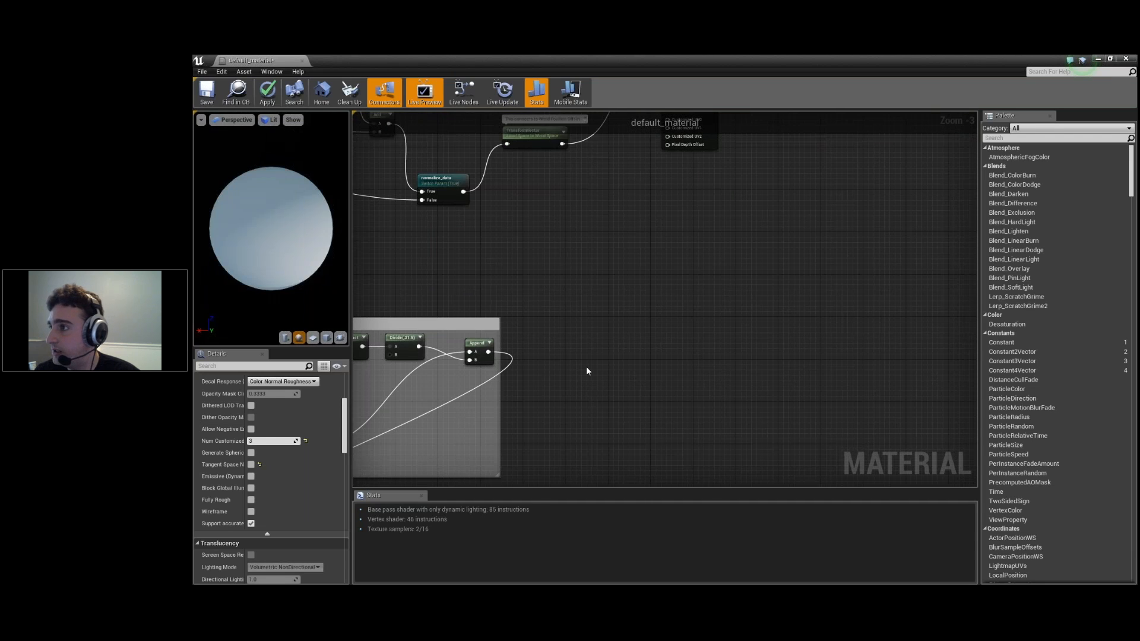
{"action": "scroll", "coordinate": [586, 371], "scroll_direction": "down", "scroll_amount": 4}
{"action": "scroll", "coordinate": [649, 407], "scroll_direction": "up", "scroll_amount": 3}
{"action": "scroll", "coordinate": [614, 404], "scroll_direction": "up", "scroll_amount": 1}
{"action": "left_click_drag", "start_coordinate": [555, 414], "coordinate": [652, 396]}
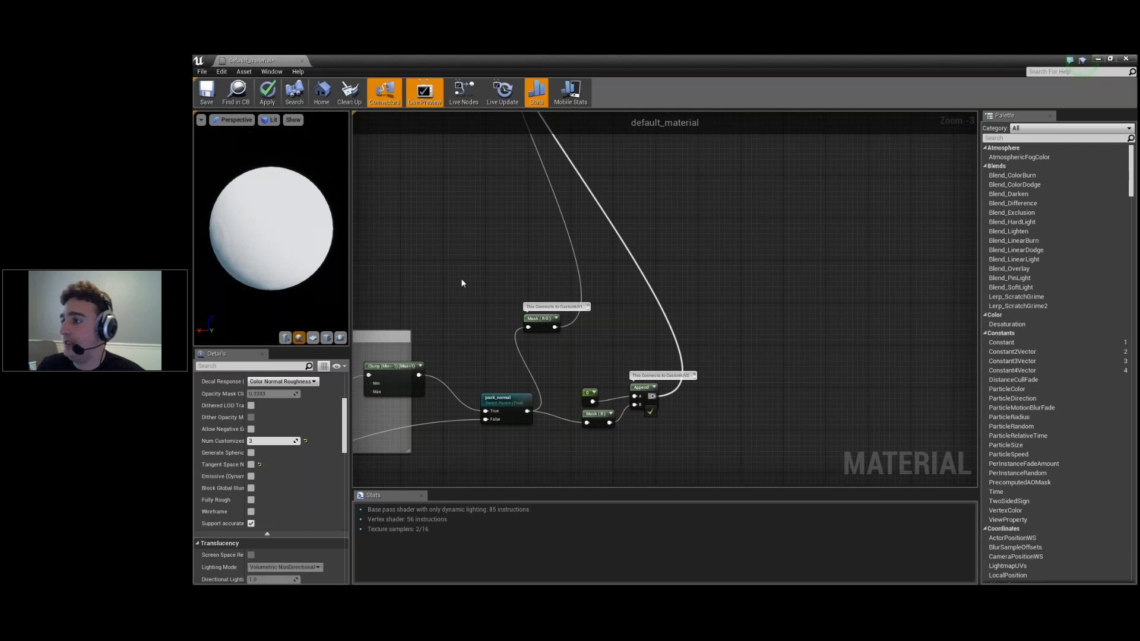
- Move the material output node farther away from the pasted node groups
{"action": "right_click_drag", "start_coordinate": [443, 241], "coordinate": [727, 339]}
{"action": "scroll", "coordinate": [727, 339], "scroll_direction": "down", "scroll_amount": 7}
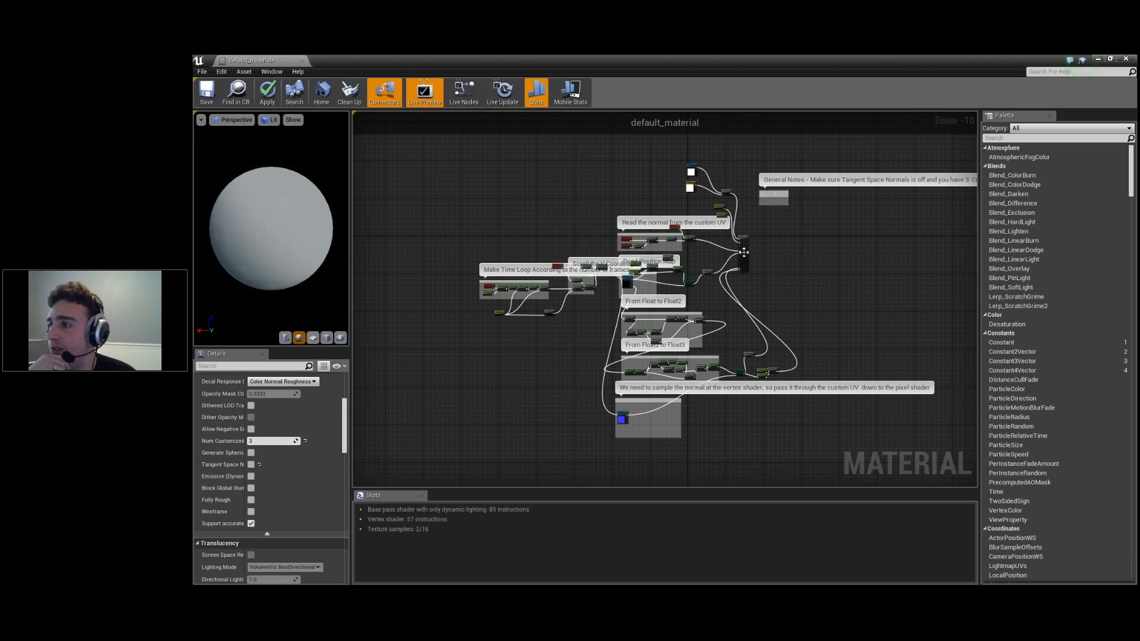
{"action": "left_click_drag", "start_coordinate": [793, 254], "coordinate": [810, 256]}
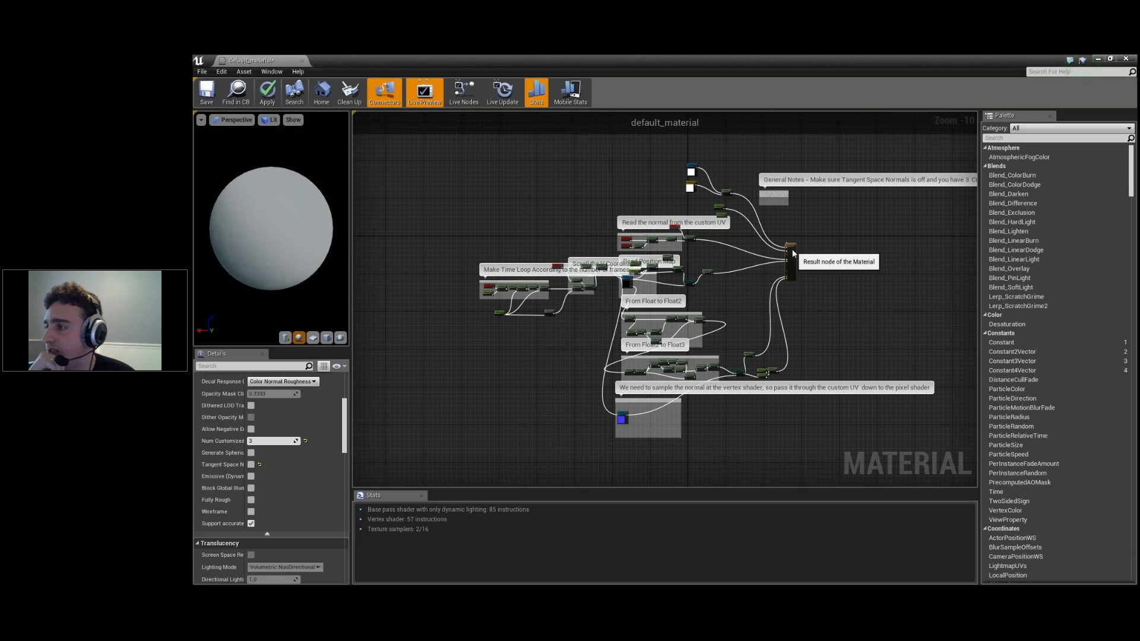
- Examine the Make Time Loop nodes, briefly uncover the cloth mesh and texture editors, and return to the full-size material editor
{"action": "right_click_drag", "start_coordinate": [565, 310], "coordinate": [656, 320]}
{"action": "scroll", "coordinate": [656, 320], "scroll_direction": "up", "scroll_amount": 1}
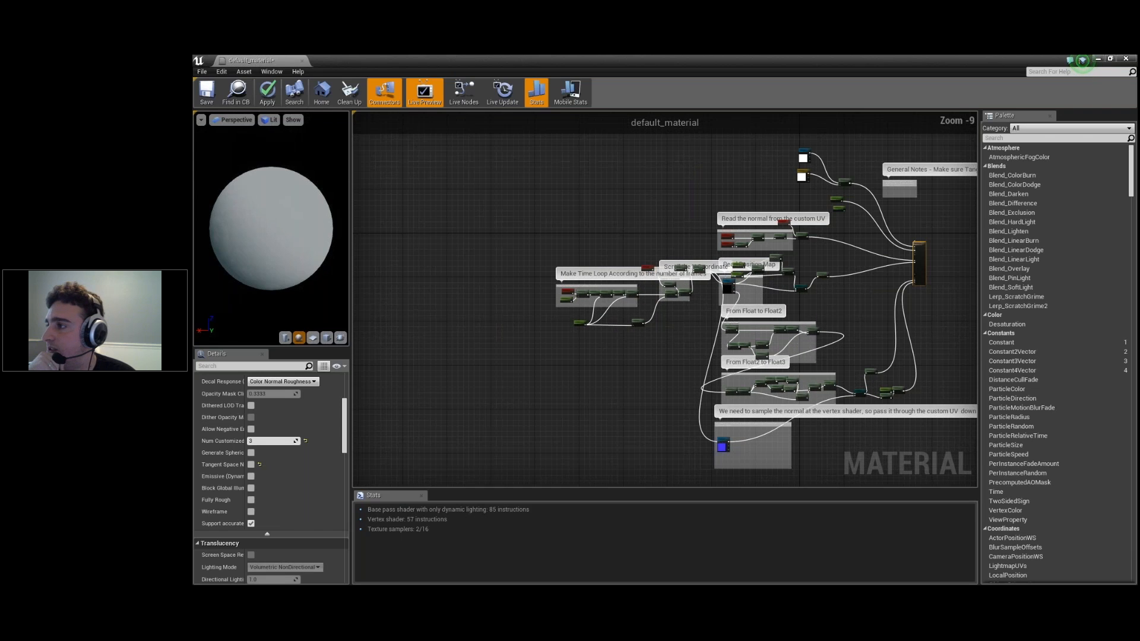
{"action": "scroll", "coordinate": [661, 308], "scroll_direction": "up", "scroll_amount": 5}
{"action": "right_click_drag", "start_coordinate": [534, 300], "coordinate": [702, 318]}
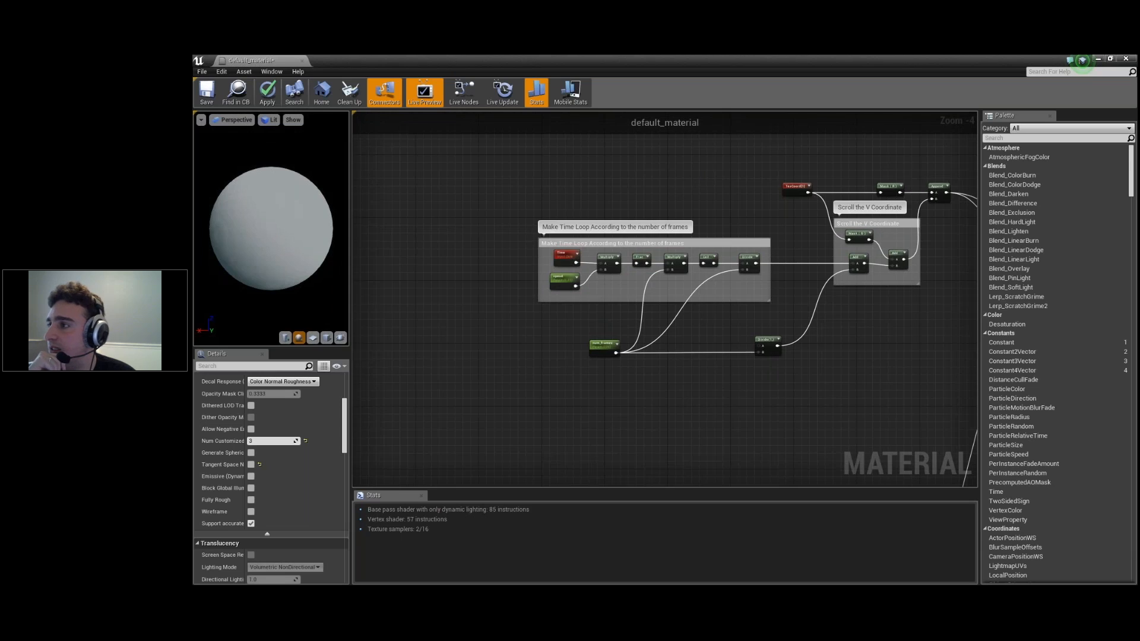
{"action": "scroll", "coordinate": [702, 319], "scroll_direction": "up", "scroll_amount": 1}
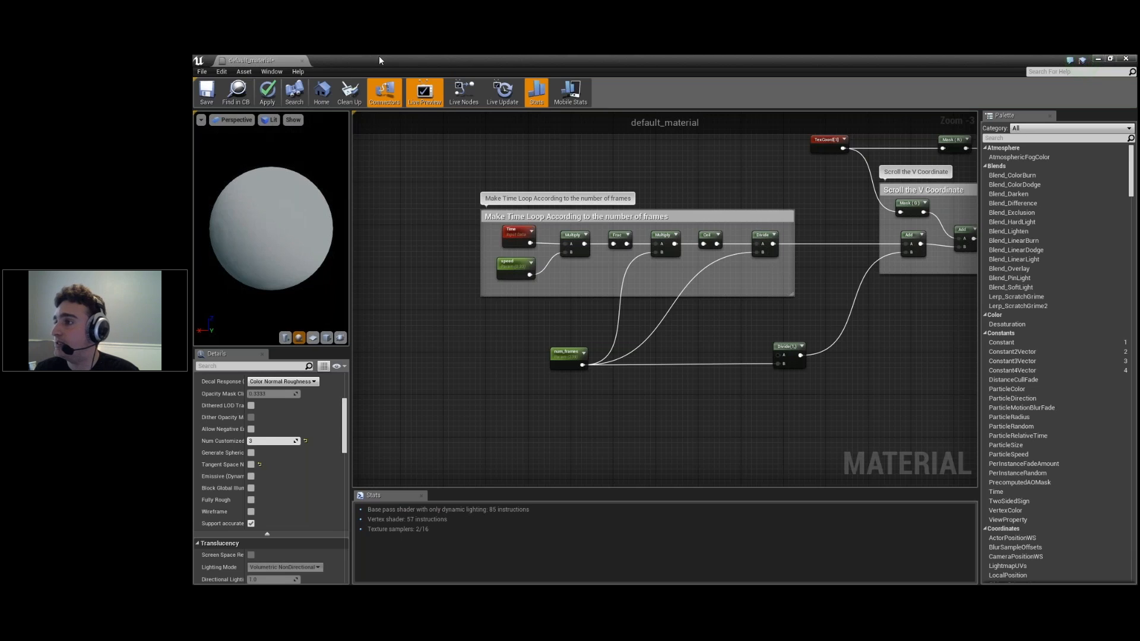
{"action": "left_click_drag", "start_coordinate": [381, 61], "coordinate": [698, 228]}
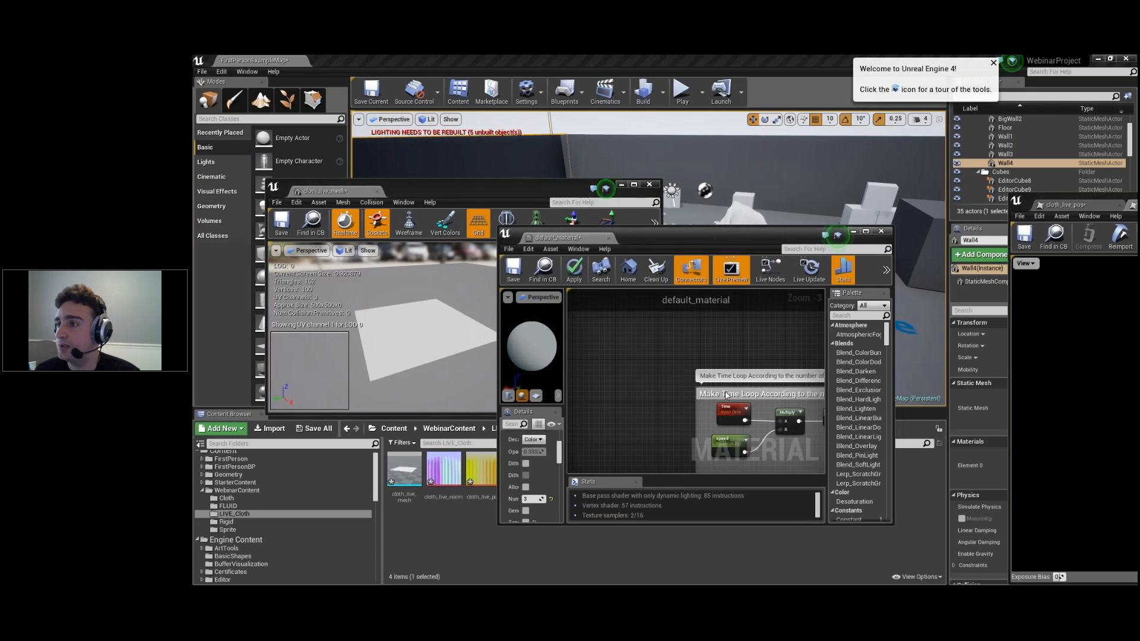
{"action": "double_click", "coordinate": [796, 236]}
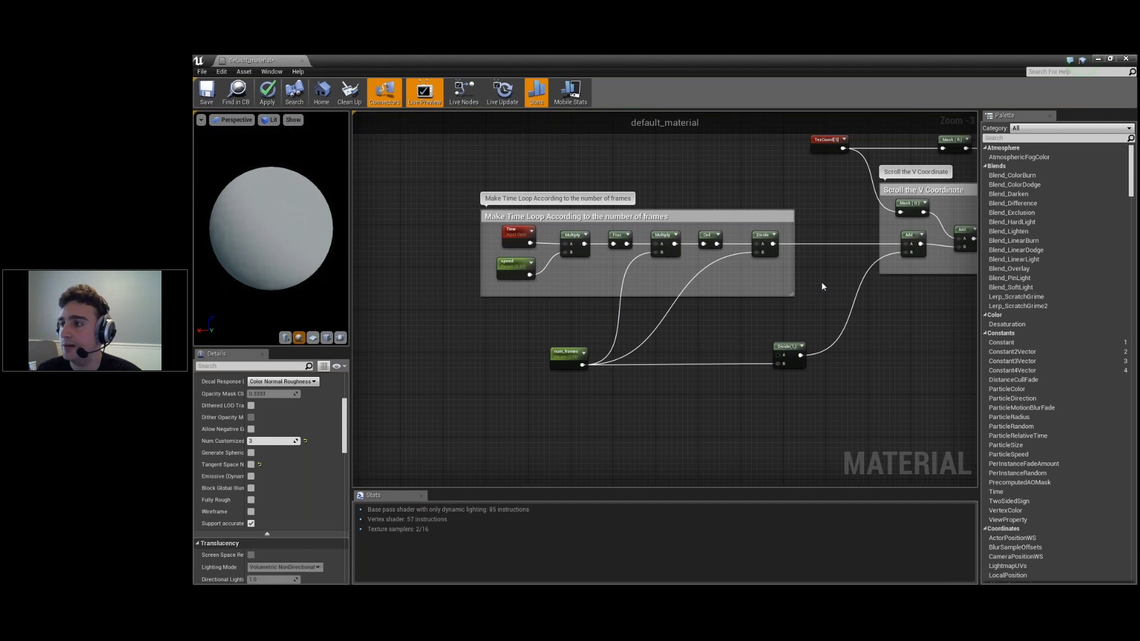
- Examine the TexCoord node's coordinate index and how it feeds the Scroll the V Coordinate group
{"action": "right_click_drag", "start_coordinate": [823, 280], "coordinate": [600, 336]}
{"action": "left_click", "coordinate": [596, 194]}
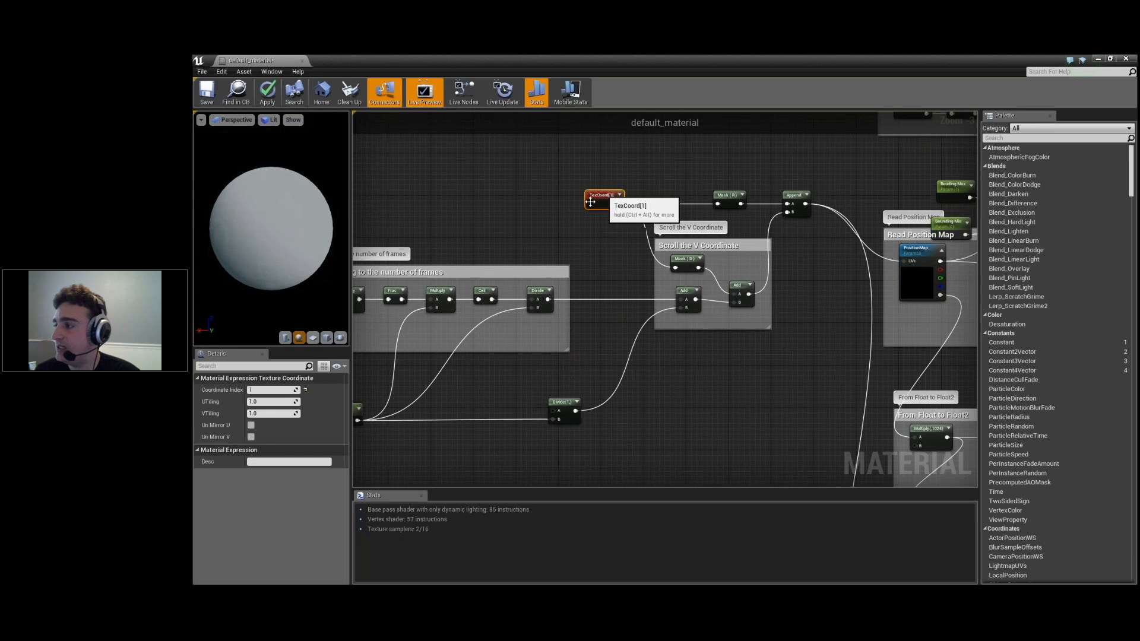
{"action": "right_click", "coordinate": [626, 197]}
{"action": "left_click", "coordinate": [717, 162]}
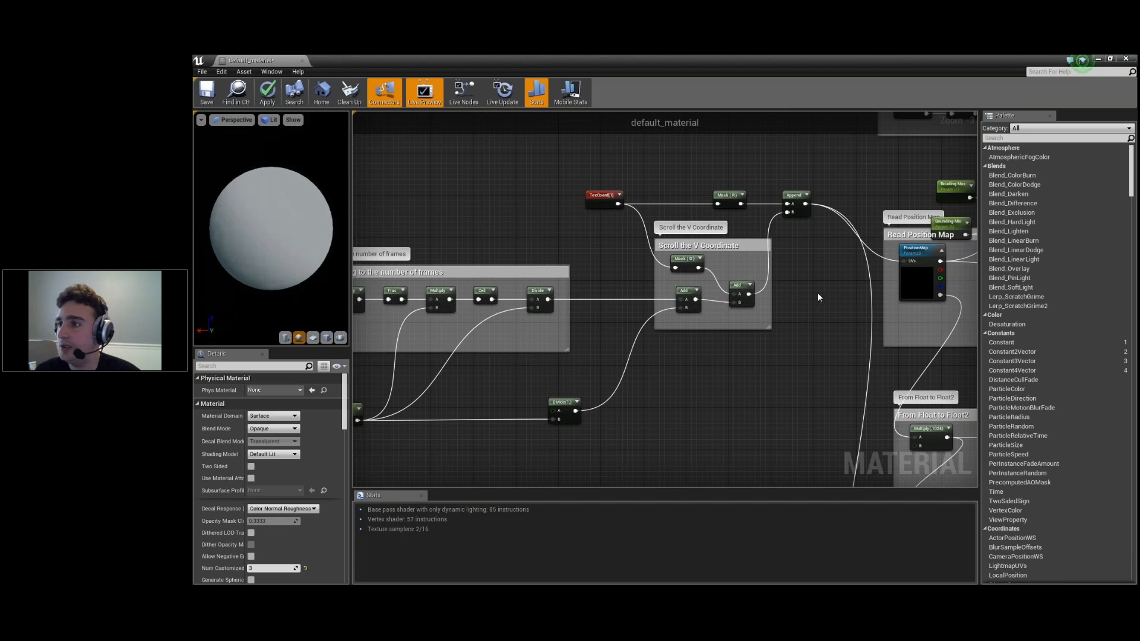
- Inspect the PositionMap texture parameter and the TransformVector settings along the path to World Position Offset
{"action": "right_click_drag", "start_coordinate": [817, 293], "coordinate": [574, 296]}
{"action": "left_click", "coordinate": [678, 276]}
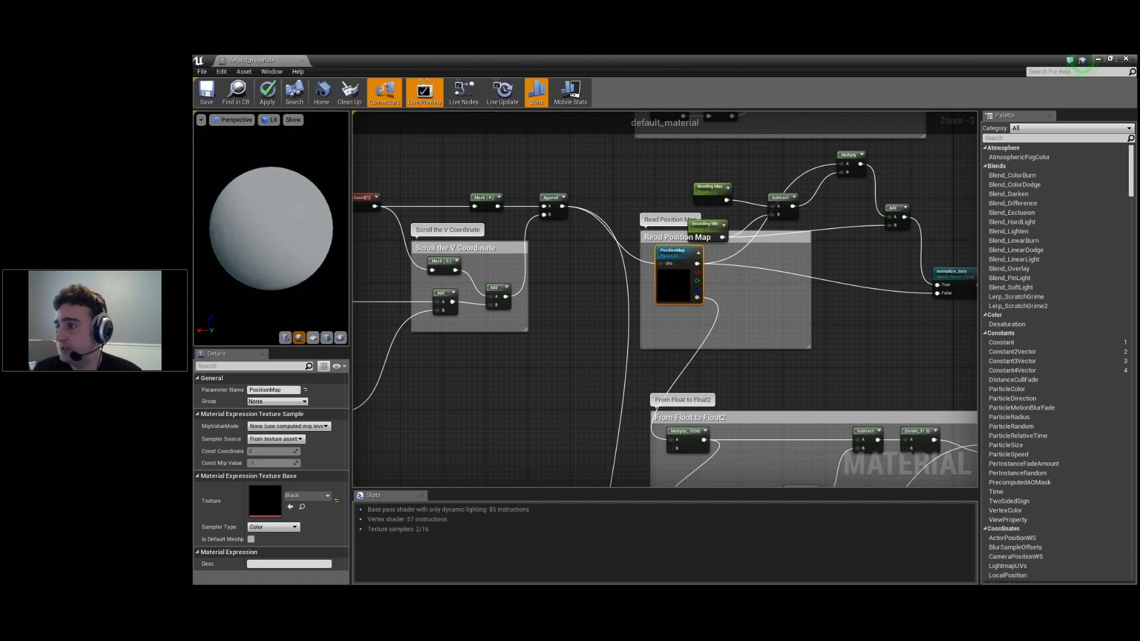
{"action": "right_click_drag", "start_coordinate": [887, 348], "coordinate": [703, 364]}
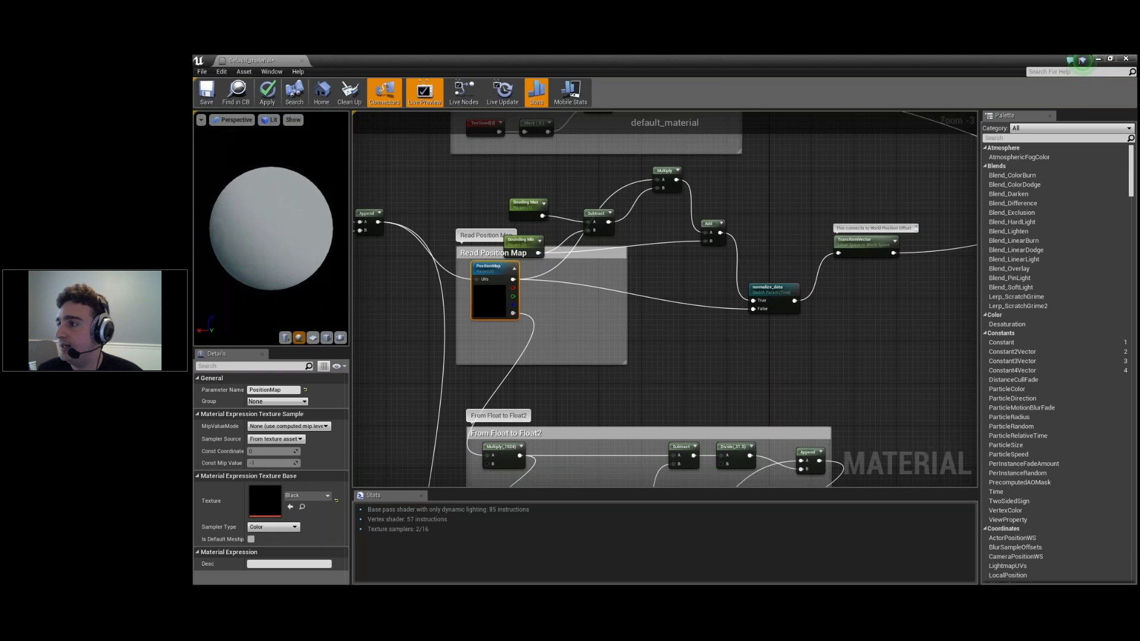
{"action": "right_click_drag", "start_coordinate": [878, 223], "coordinate": [623, 245]}
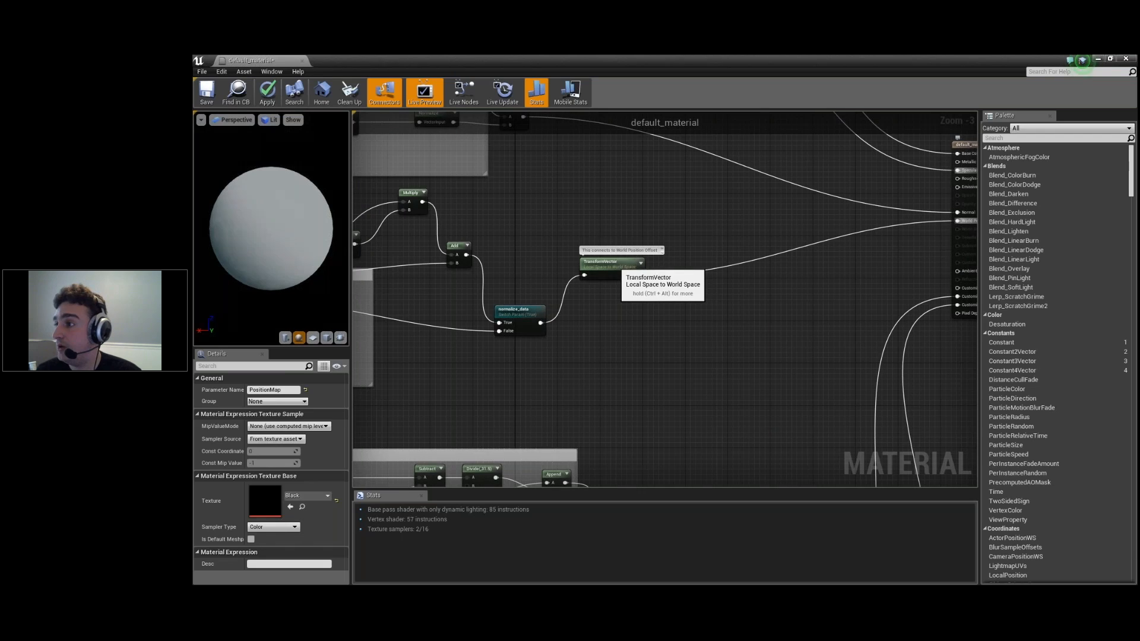
{"action": "left_click", "coordinate": [618, 263]}
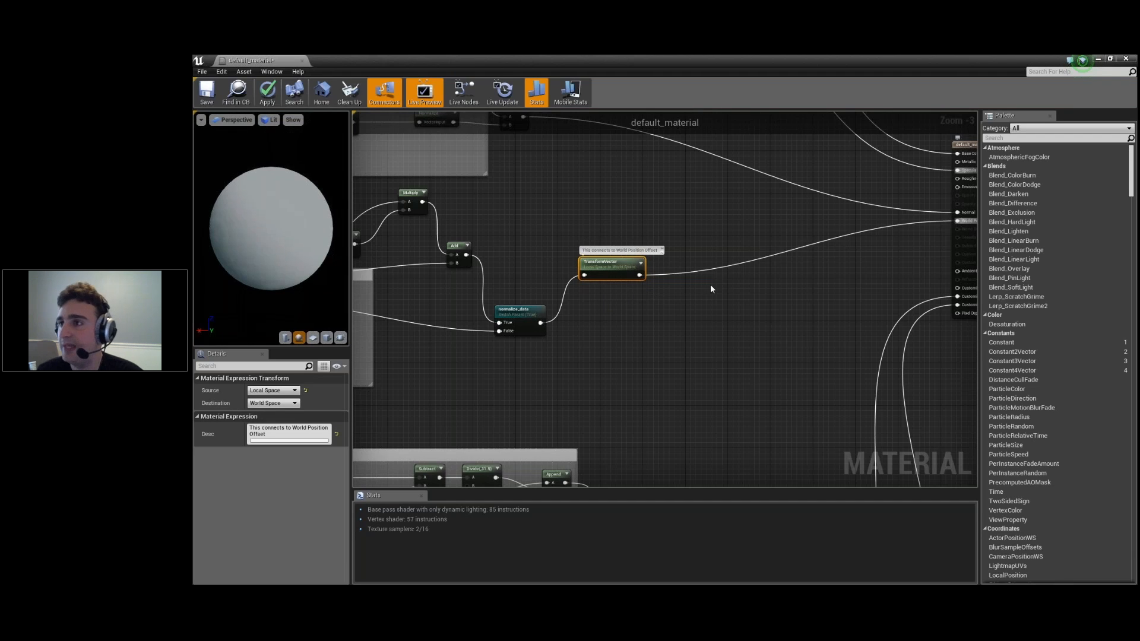
{"action": "right_click_drag", "start_coordinate": [689, 289], "coordinate": [675, 291]}
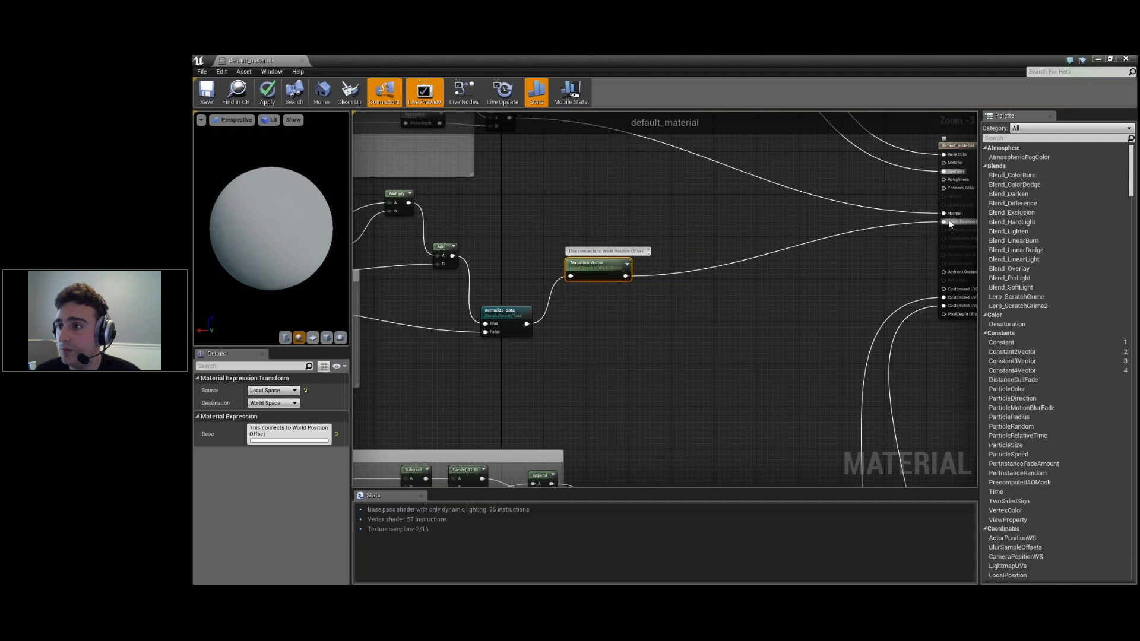
{"action": "left_click", "coordinate": [731, 320]}
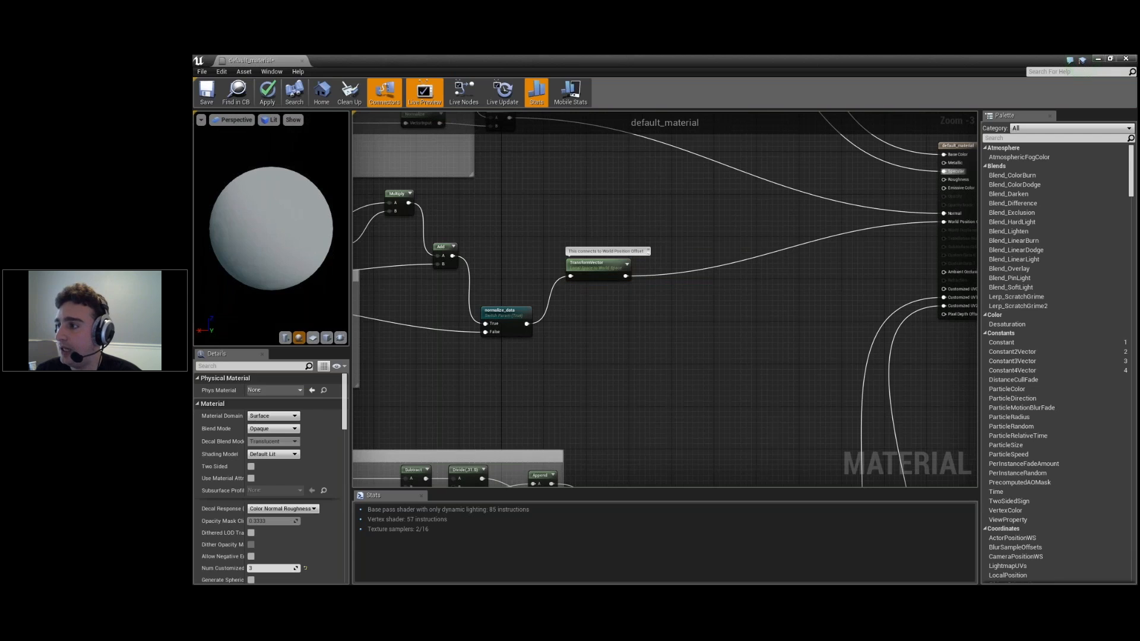
- Retrace the node flow from the time loop through the V coordinate scroll and position map to the TransformVector
{"action": "right_click_drag", "start_coordinate": [484, 356], "coordinate": [1089, 343]}
{"action": "right_click_drag", "start_coordinate": [416, 333], "coordinate": [623, 290]}
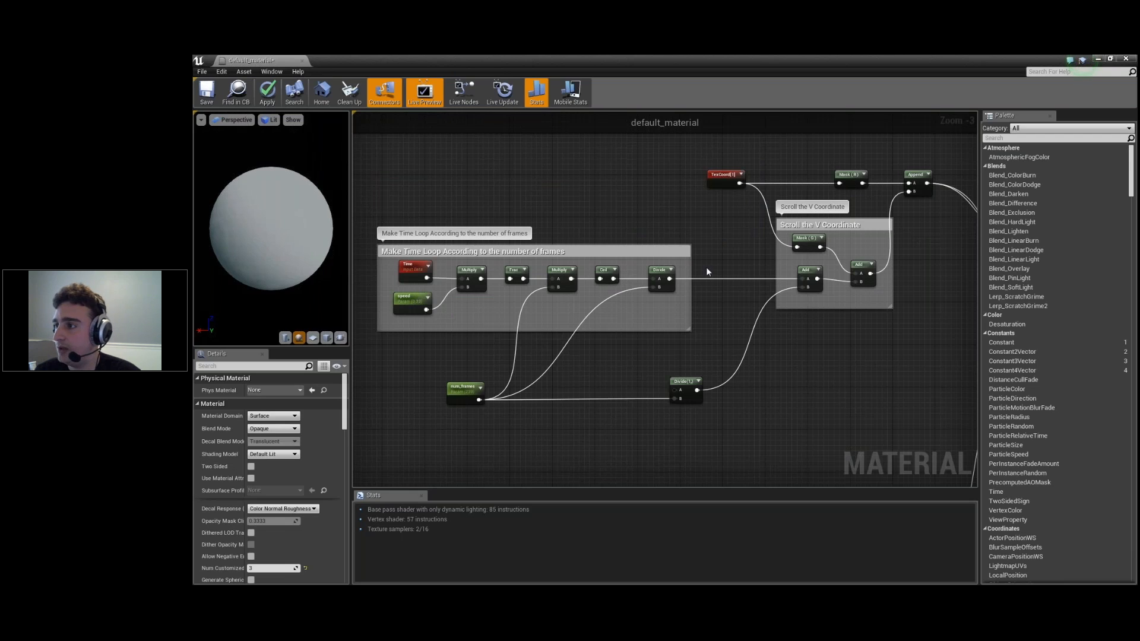
{"action": "right_click_drag", "start_coordinate": [925, 342], "coordinate": [564, 367]}
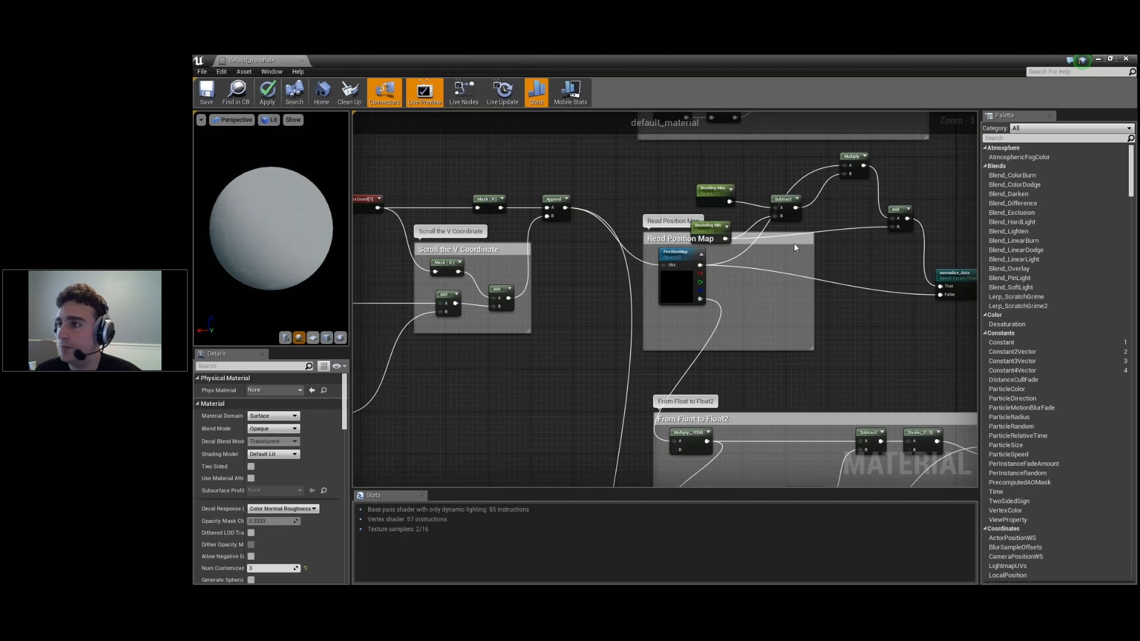
{"action": "right_click_drag", "start_coordinate": [912, 246], "coordinate": [681, 260]}
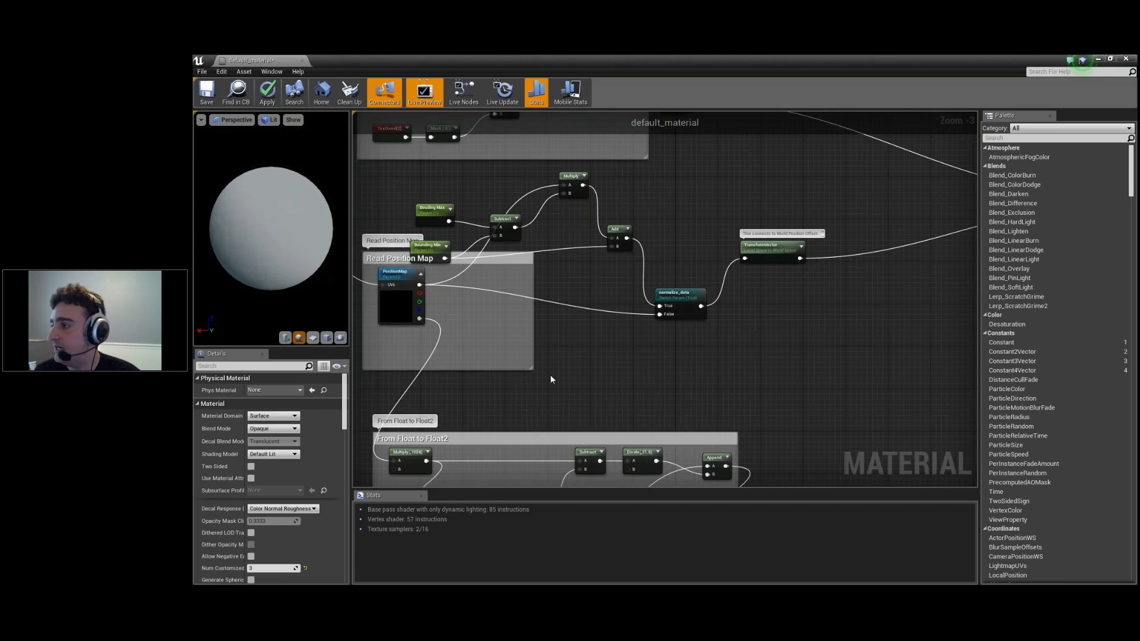
- Examine the From Float to Float2 and From Float2 to Float3 groups and follow their result through pack_normal to the material node
{"action": "right_click_drag", "start_coordinate": [551, 379], "coordinate": [646, 264]}
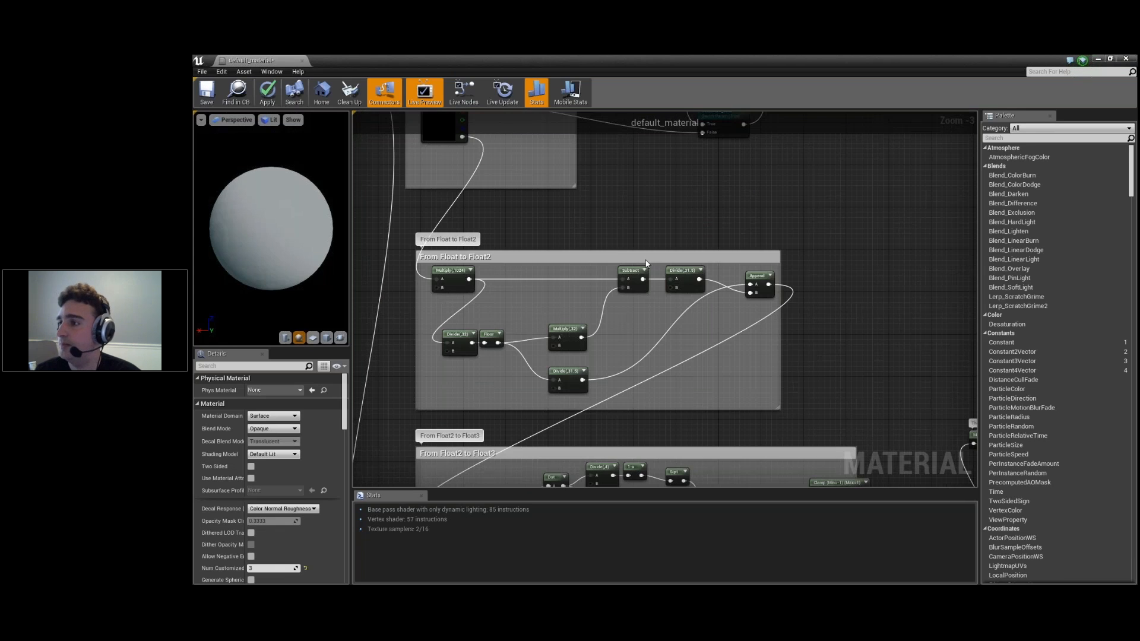
{"action": "scroll", "coordinate": [646, 264], "scroll_direction": "down", "scroll_amount": 1}
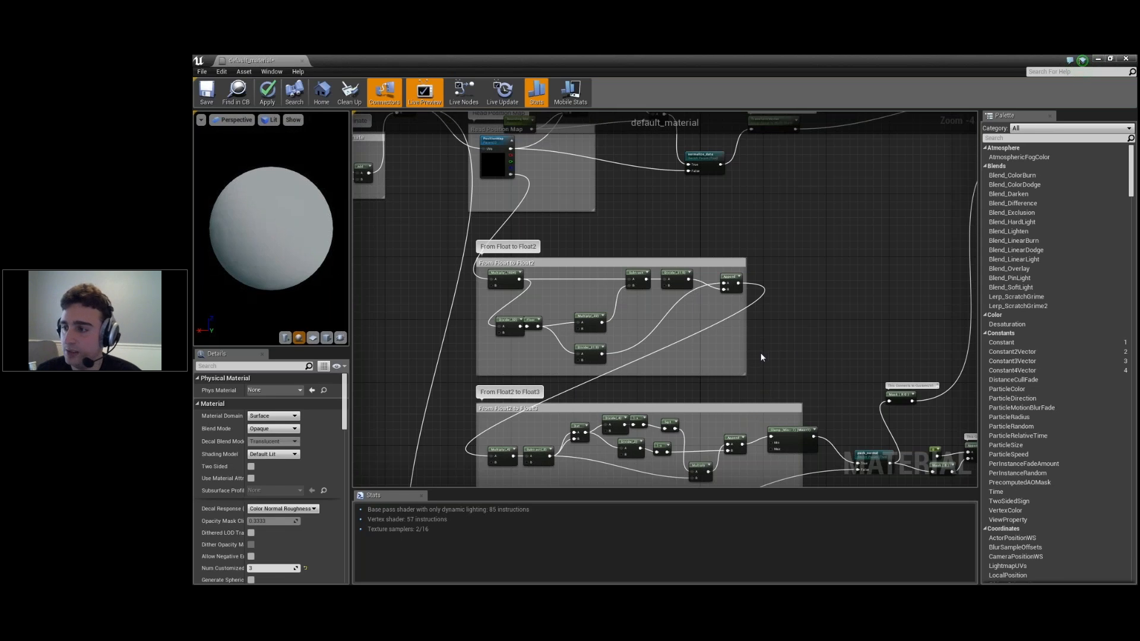
{"action": "right_click_drag", "start_coordinate": [762, 373], "coordinate": [895, 105]}
{"action": "right_click_drag", "start_coordinate": [574, 185], "coordinate": [611, 444]}
{"action": "right_click_drag", "start_coordinate": [574, 229], "coordinate": [541, 154]}
{"action": "right_click_drag", "start_coordinate": [513, 259], "coordinate": [407, 298]}
{"action": "right_click_drag", "start_coordinate": [810, 357], "coordinate": [707, 347]}
{"action": "right_click_drag", "start_coordinate": [728, 391], "coordinate": [573, 467]}
{"action": "right_click_drag", "start_coordinate": [735, 276], "coordinate": [781, 268]}
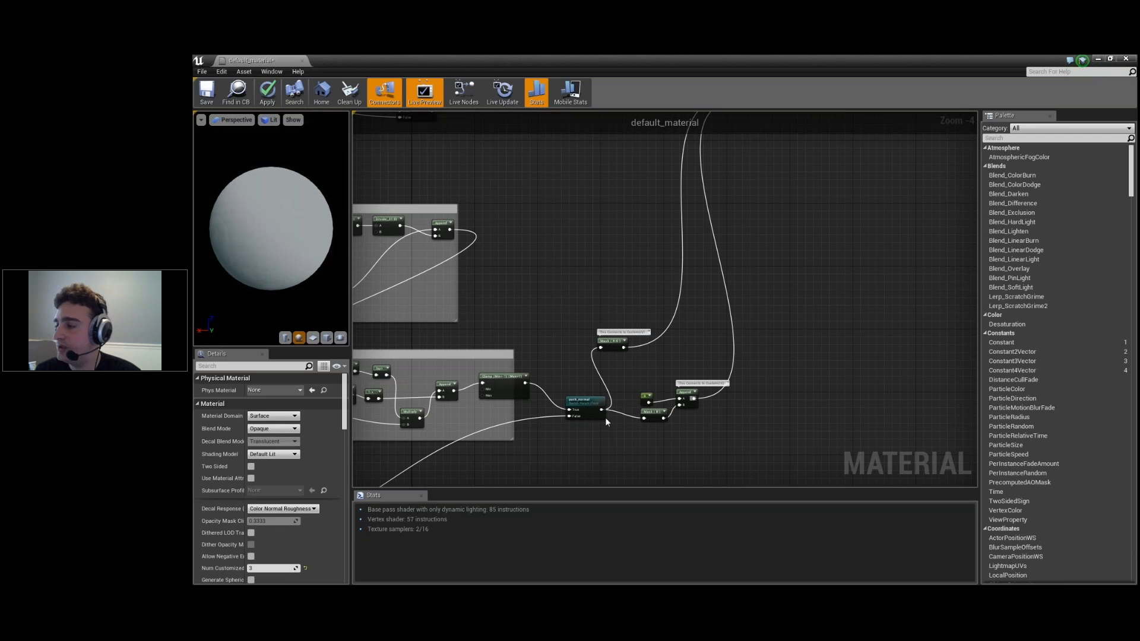
{"action": "right_click_drag", "start_coordinate": [634, 194], "coordinate": [640, 499]}
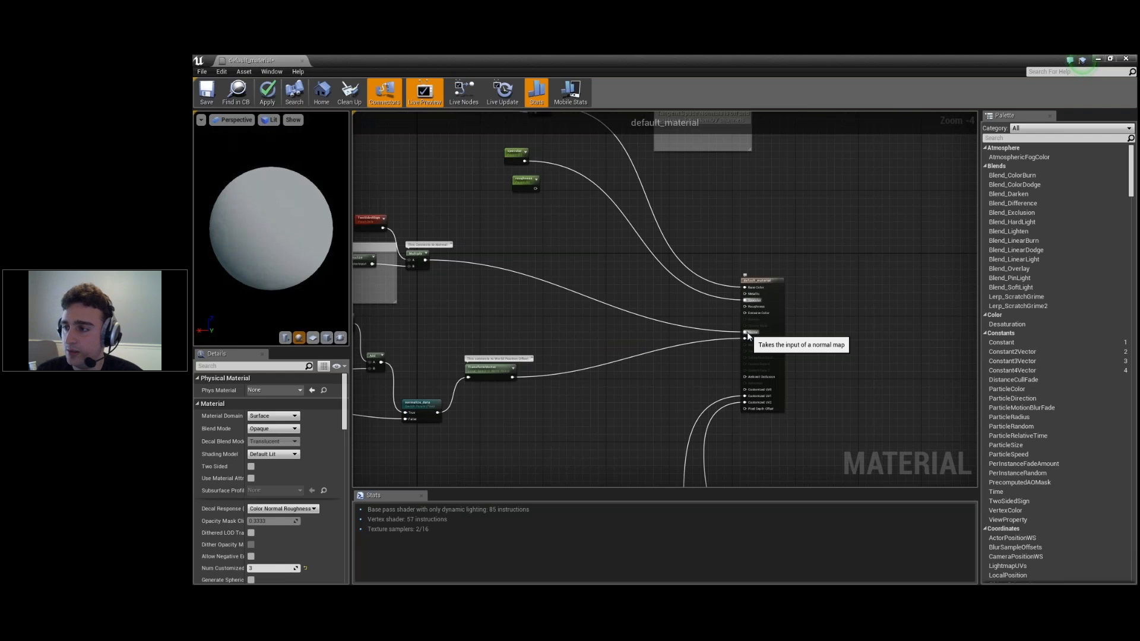
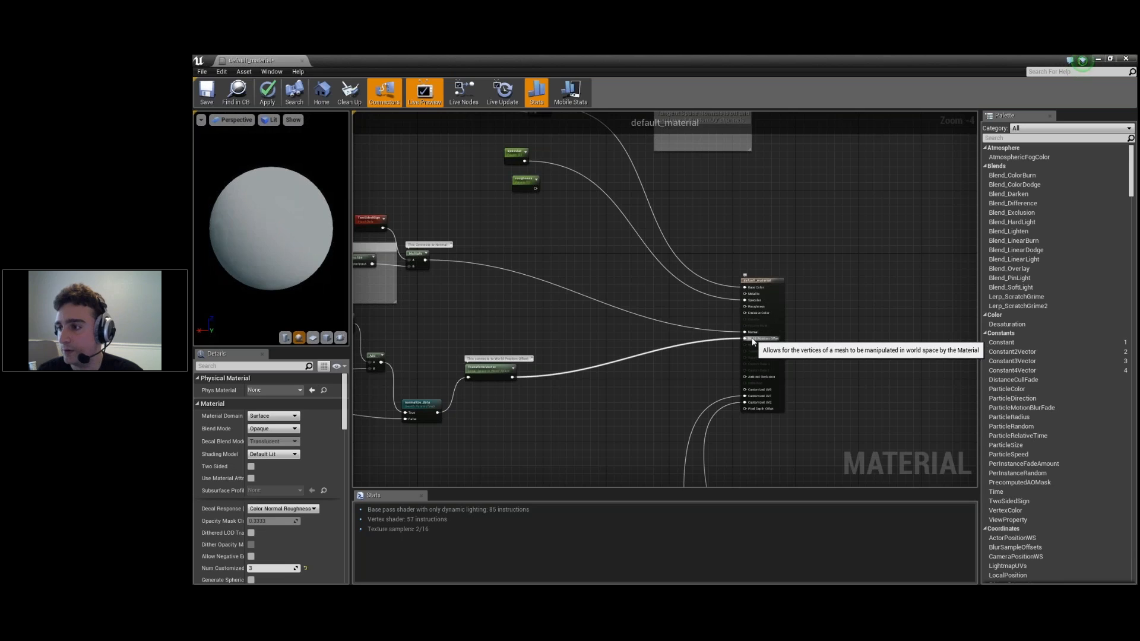
- Trace the normal map sample through pack_normal to the customized UV inputs of the material node
{"action": "right_click_drag", "start_coordinate": [599, 425], "coordinate": [913, 38]}
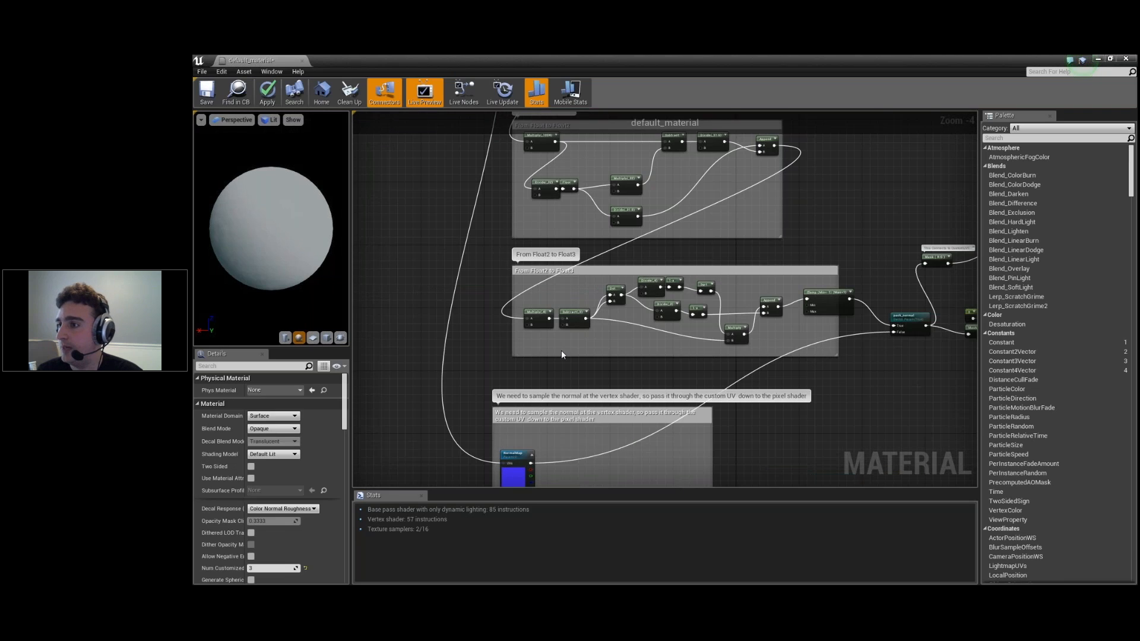
{"action": "right_click_drag", "start_coordinate": [607, 434], "coordinate": [536, 403]}
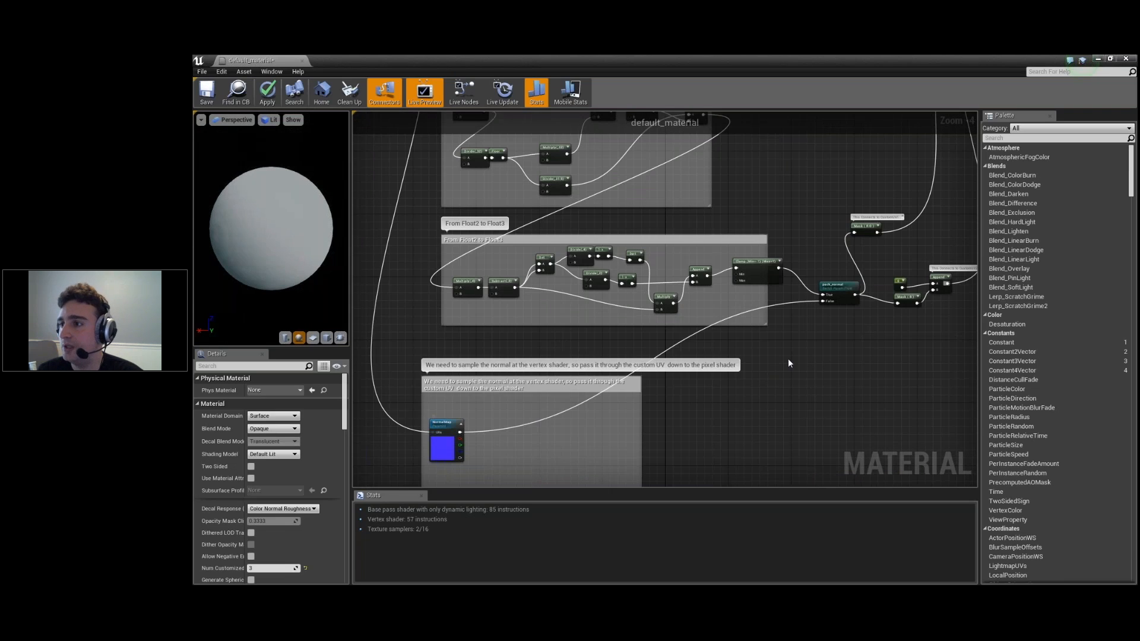
{"action": "right_click_drag", "start_coordinate": [808, 343], "coordinate": [451, 514]}
{"action": "right_click_drag", "start_coordinate": [662, 236], "coordinate": [747, 264]}
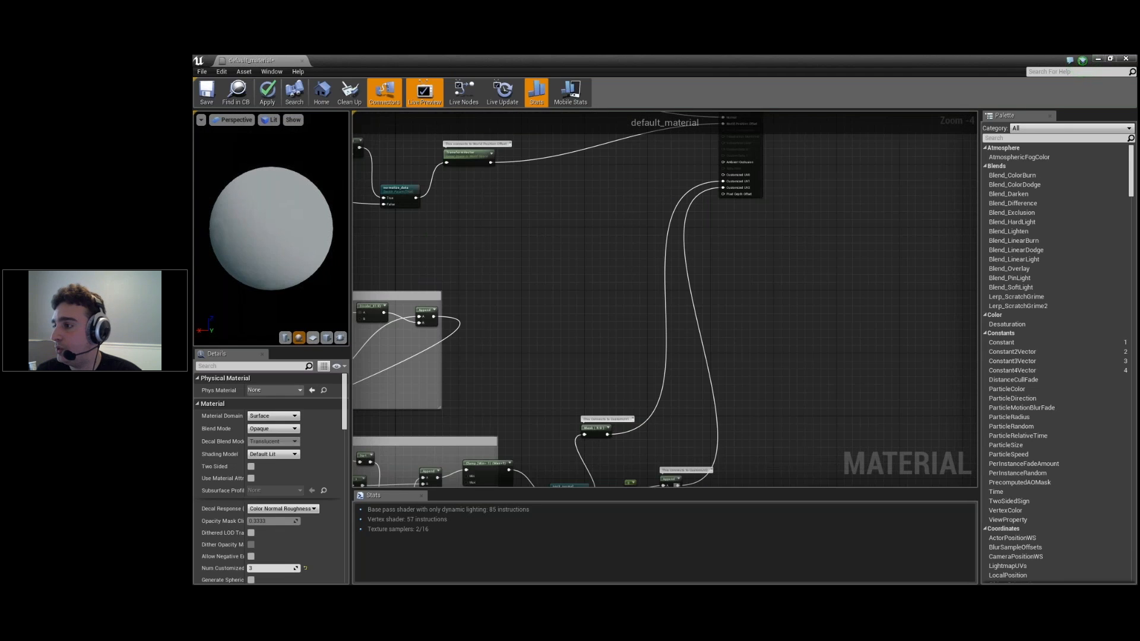
{"action": "right_click_drag", "start_coordinate": [597, 458], "coordinate": [690, 238]}
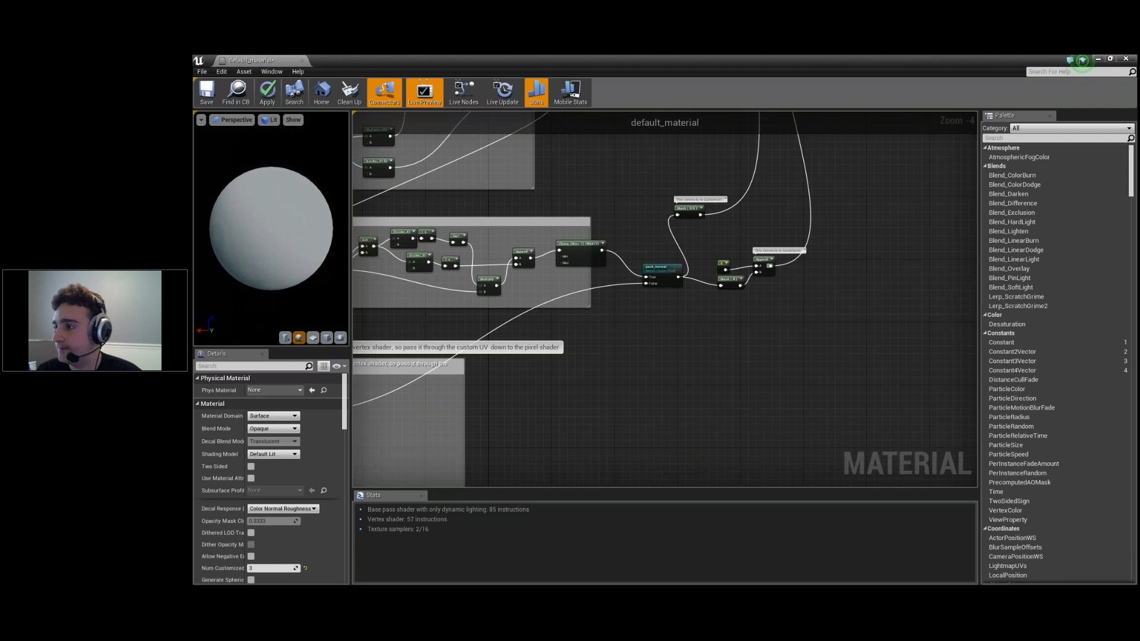
{"action": "right_click_drag", "start_coordinate": [786, 193], "coordinate": [758, 404]}
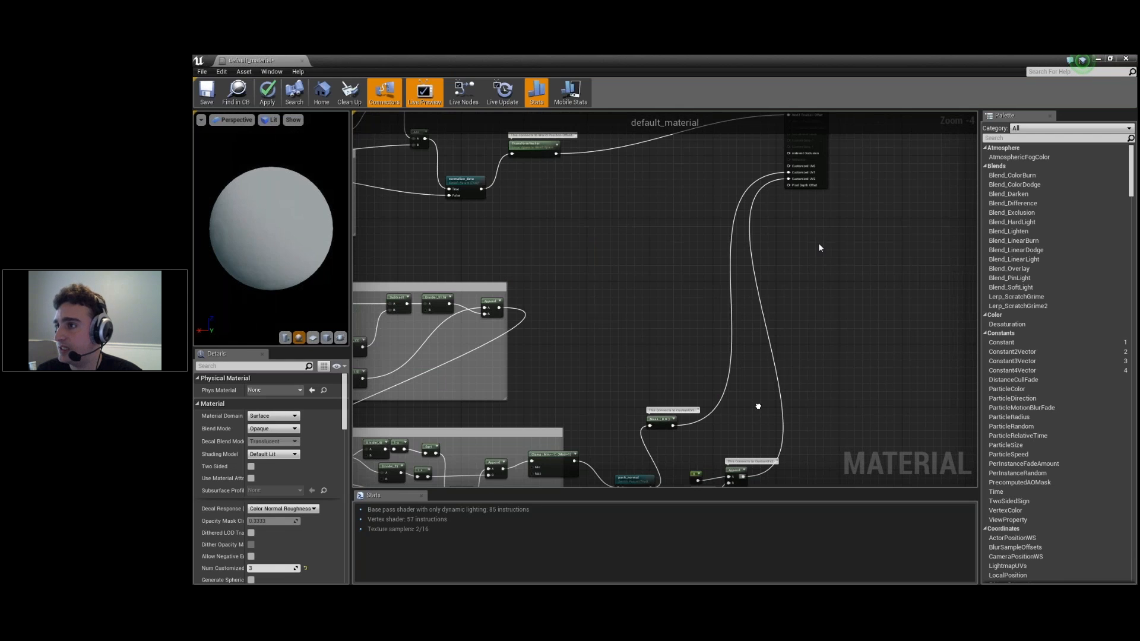
{"action": "right_click_drag", "start_coordinate": [847, 168], "coordinate": [882, 280]}
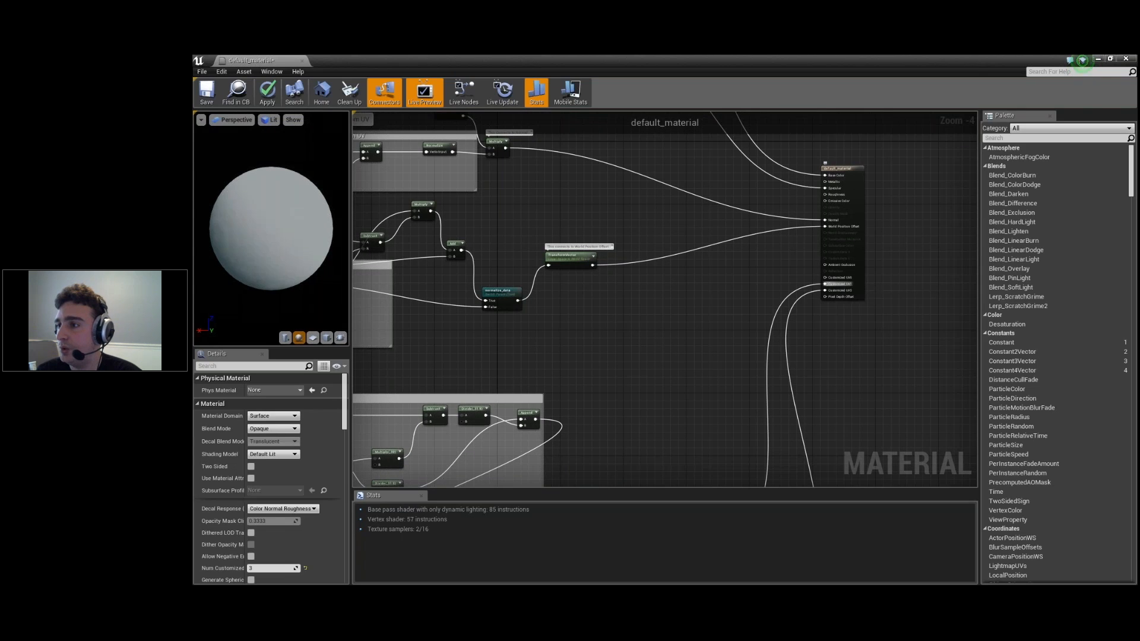
{"action": "right_click", "coordinate": [796, 326]}
{"action": "key", "text": "Escape"}
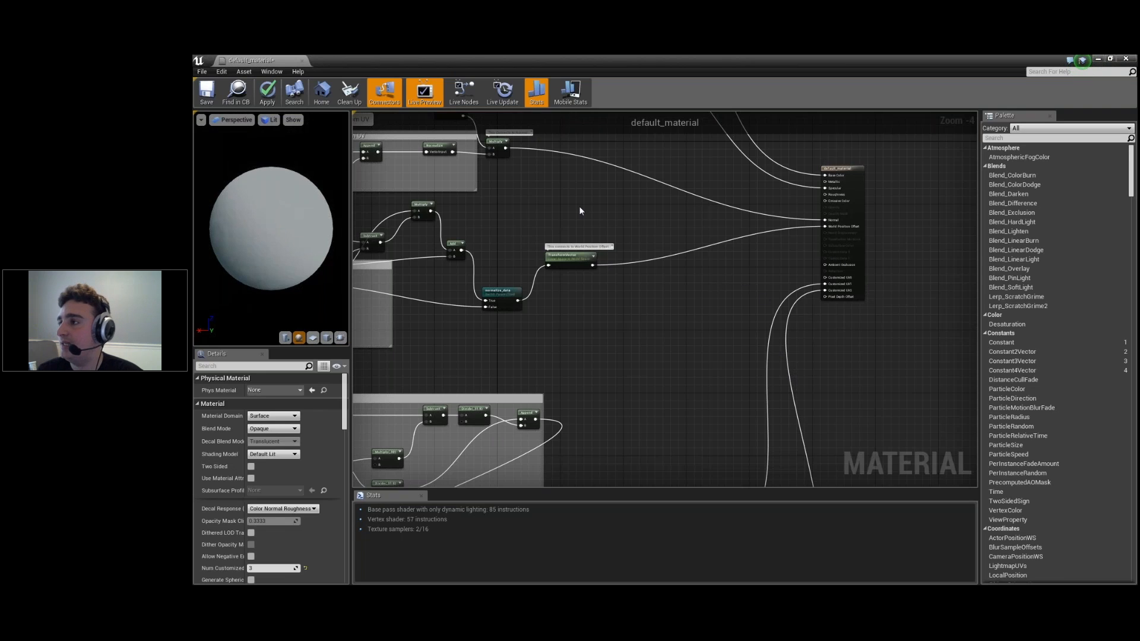
- Inspect the group that reads the normal from the custom UV, including the coordinate index of its upper TexCoord node
{"action": "right_click_drag", "start_coordinate": [579, 206], "coordinate": [955, 330]}
{"action": "left_click", "coordinate": [657, 293]}
{"action": "left_click", "coordinate": [660, 275]}
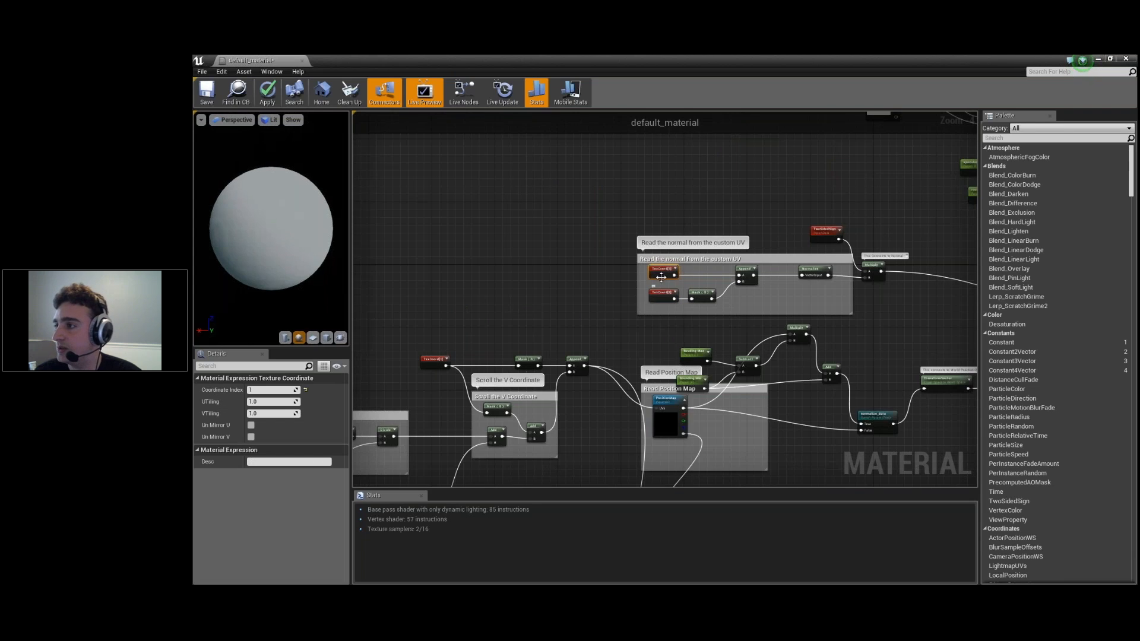
{"action": "right_click_drag", "start_coordinate": [839, 309], "coordinate": [628, 207]}
{"action": "right_click_drag", "start_coordinate": [679, 313], "coordinate": [718, 332]}
{"action": "right_click_drag", "start_coordinate": [631, 170], "coordinate": [659, 358]}
{"action": "right_click_drag", "start_coordinate": [597, 175], "coordinate": [591, 262]}
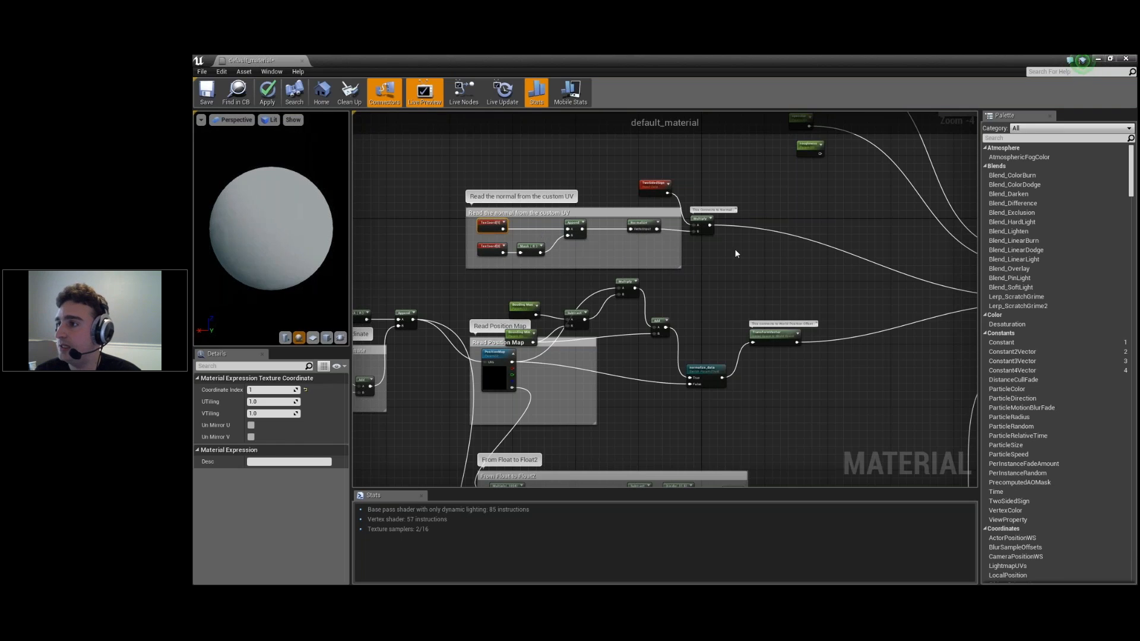
{"action": "right_click_drag", "start_coordinate": [733, 250], "coordinate": [691, 257]}
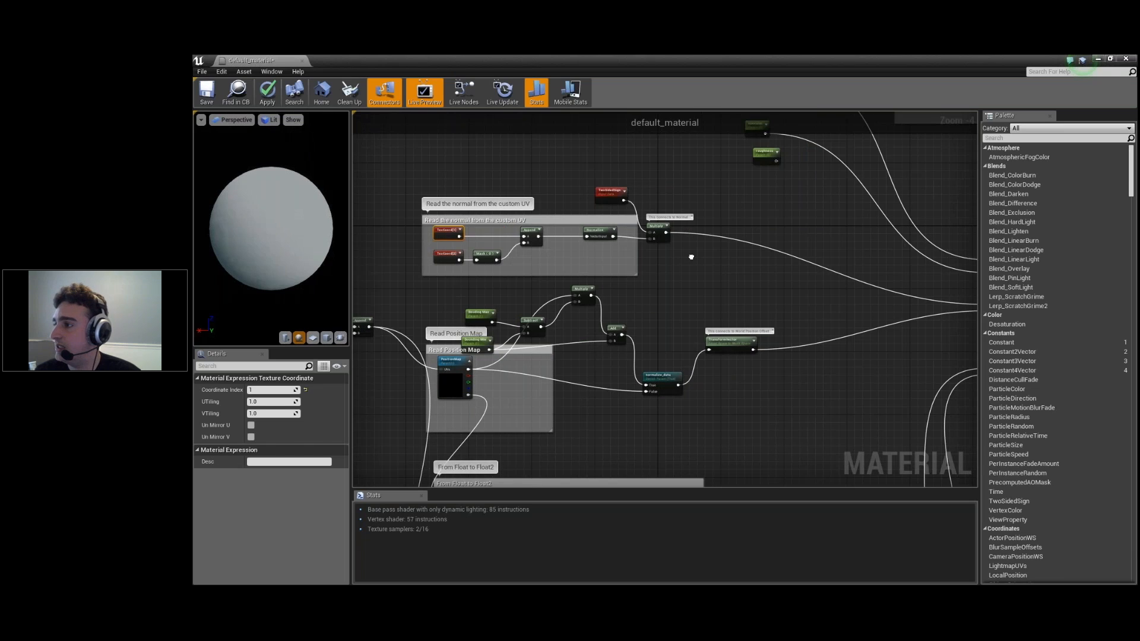
- Inspect the Multiply node fed by TwoSidedSign and follow its connection to the material's Normal input
{"action": "scroll", "coordinate": [691, 257], "scroll_direction": "up", "scroll_amount": 3}
{"action": "left_click", "coordinate": [578, 275]}
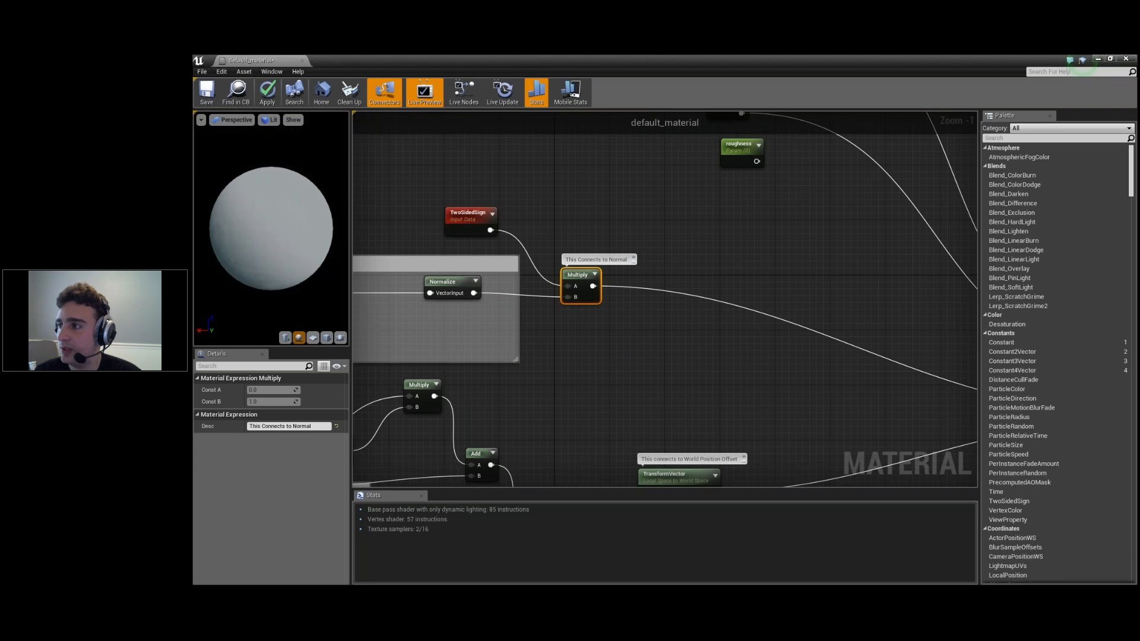
{"action": "right_click_drag", "start_coordinate": [743, 379], "coordinate": [732, 342]}
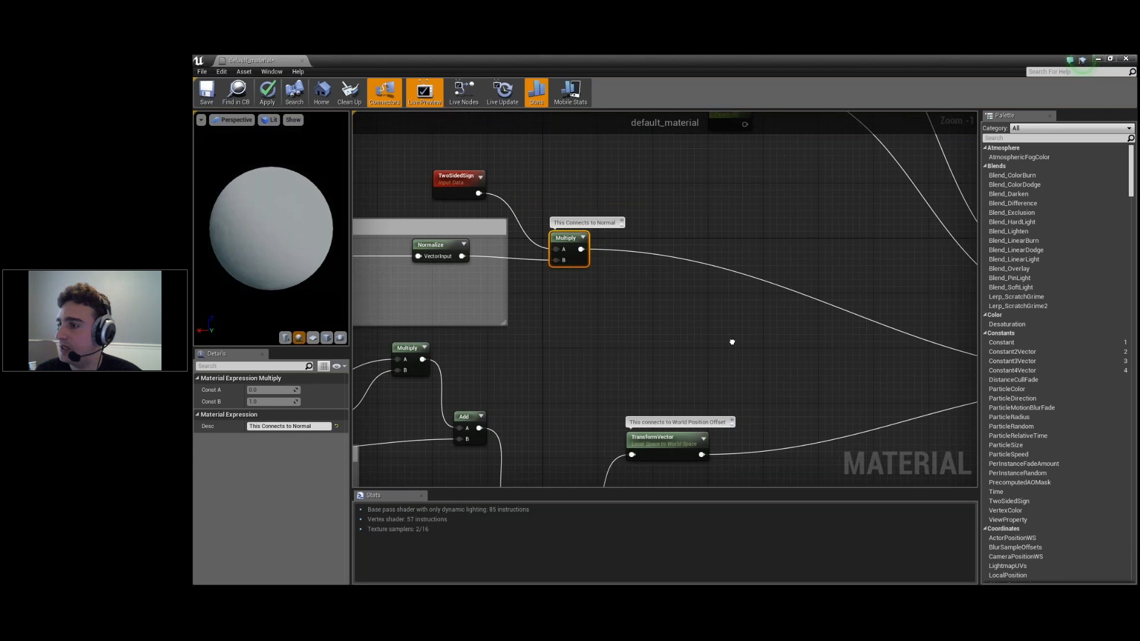
{"action": "right_click_drag", "start_coordinate": [731, 342], "coordinate": [587, 379]}
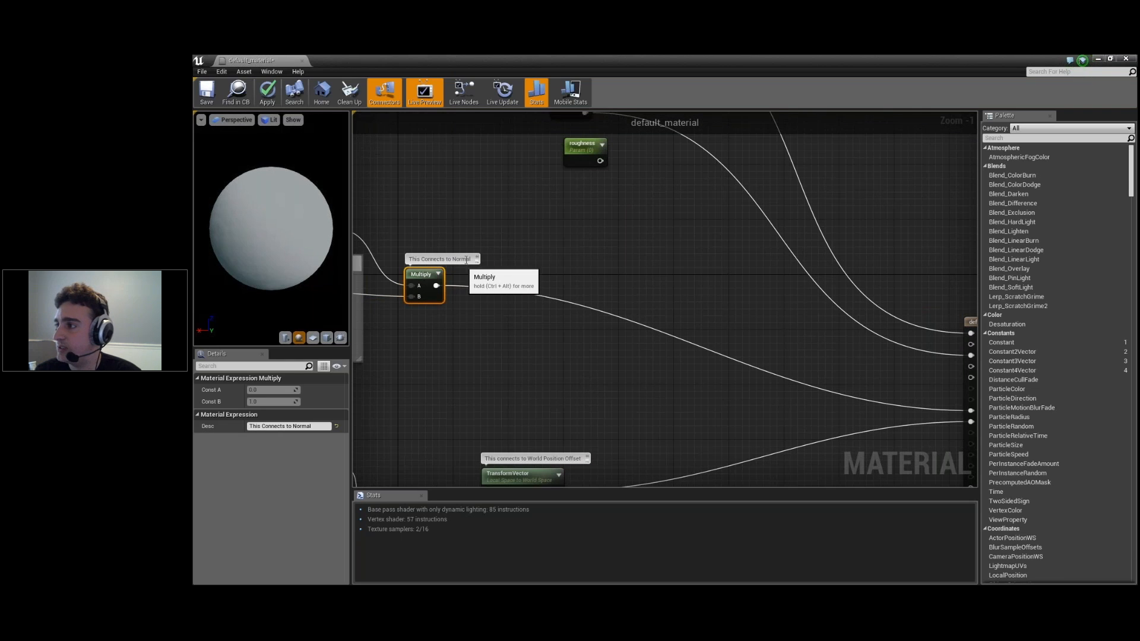
{"action": "right_click_drag", "start_coordinate": [612, 372], "coordinate": [389, 344]}
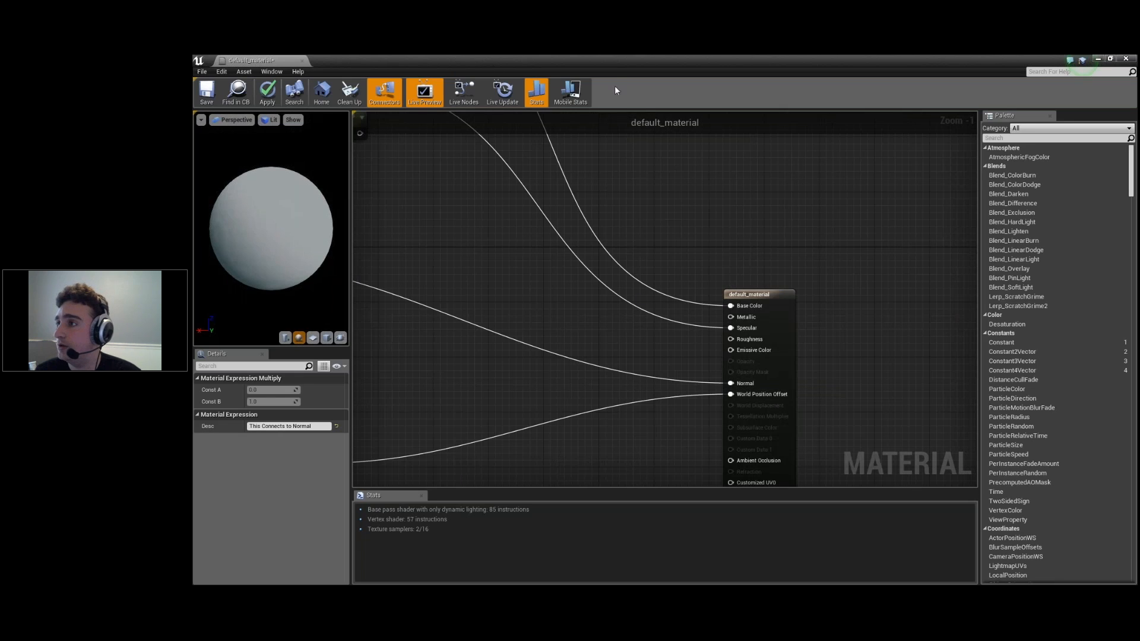
- Connect the roughness parameter to the Roughness input of default_material
{"action": "right_click_drag", "start_coordinate": [483, 252], "coordinate": [601, 365]}
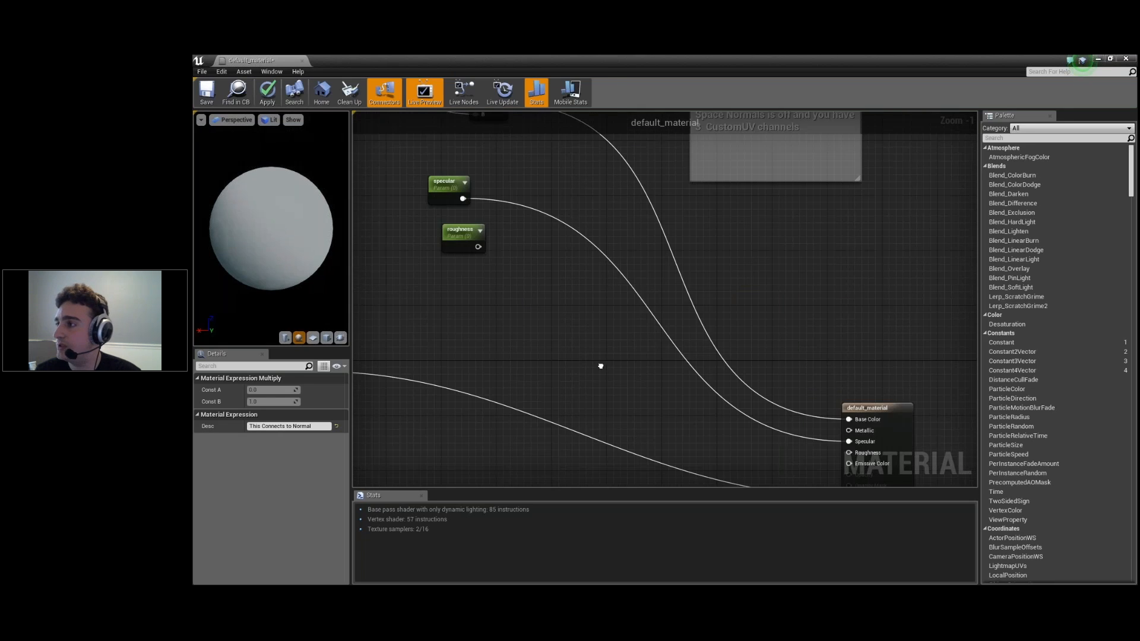
{"action": "scroll", "coordinate": [514, 227], "scroll_direction": "down", "scroll_amount": 2}
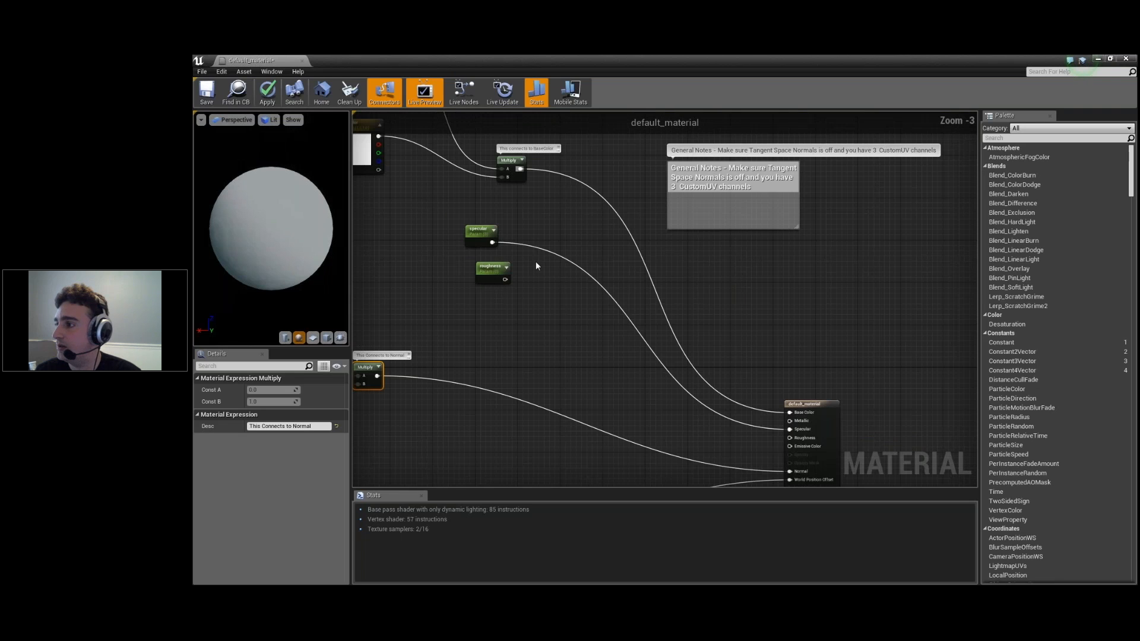
{"action": "right_click_drag", "start_coordinate": [567, 276], "coordinate": [577, 289]}
{"action": "right_click_drag", "start_coordinate": [594, 383], "coordinate": [543, 309]}
{"action": "left_click_drag", "start_coordinate": [489, 263], "coordinate": [778, 421]}
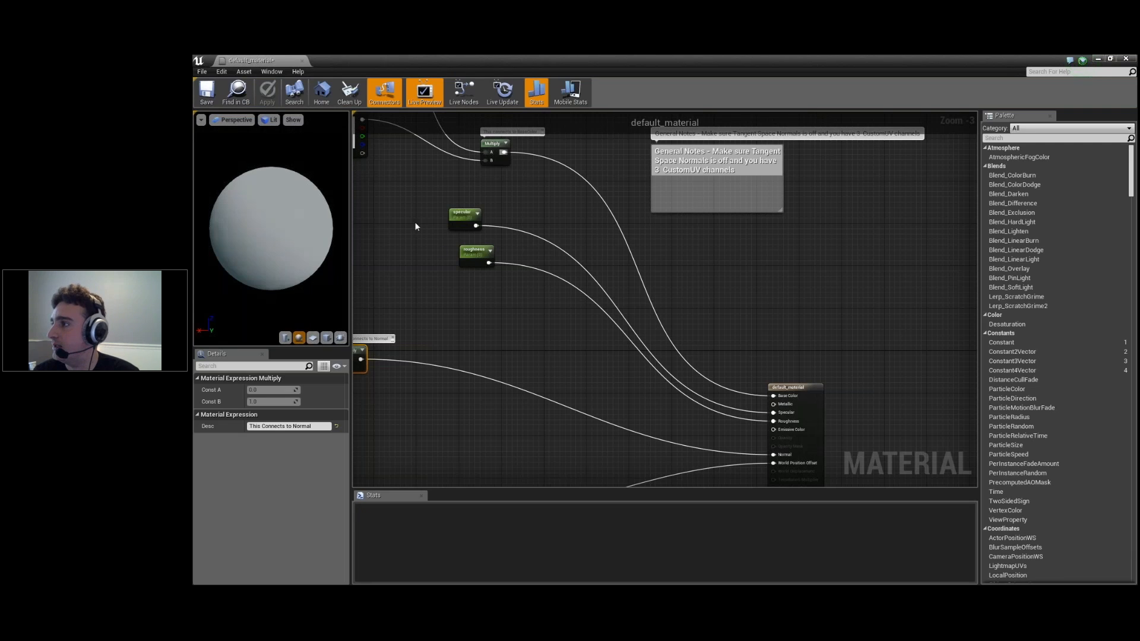
- Restore the material editor to a smaller window and move it aside to uncover the level editor and LIVE_Cloth assets
{"action": "right_click_drag", "start_coordinate": [404, 181], "coordinate": [493, 261]}
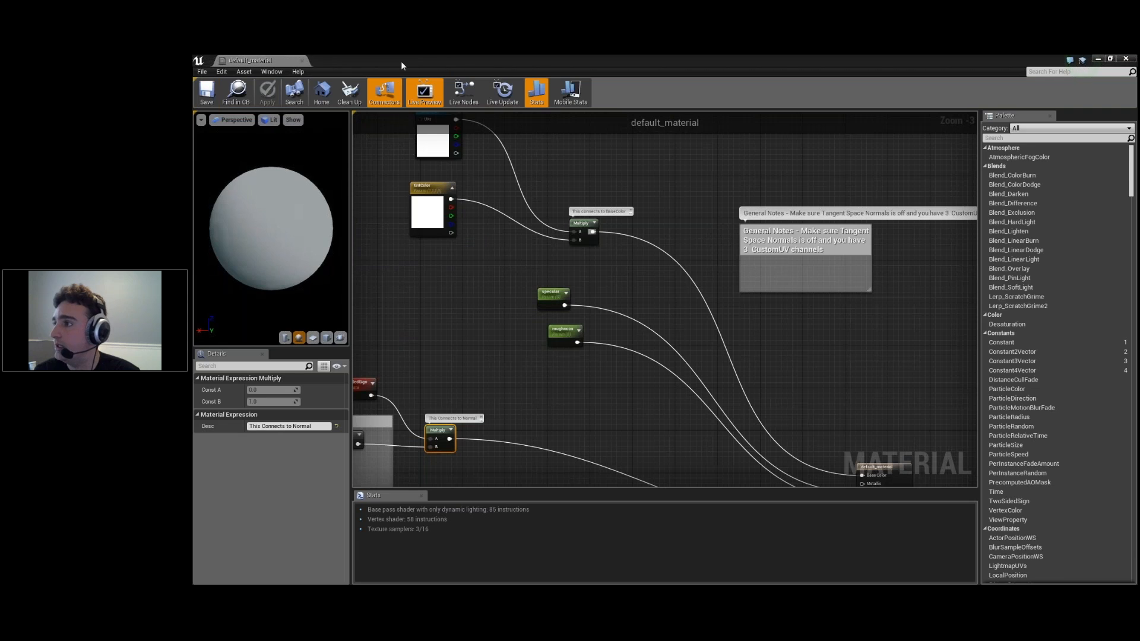
{"action": "double_click", "coordinate": [400, 62]}
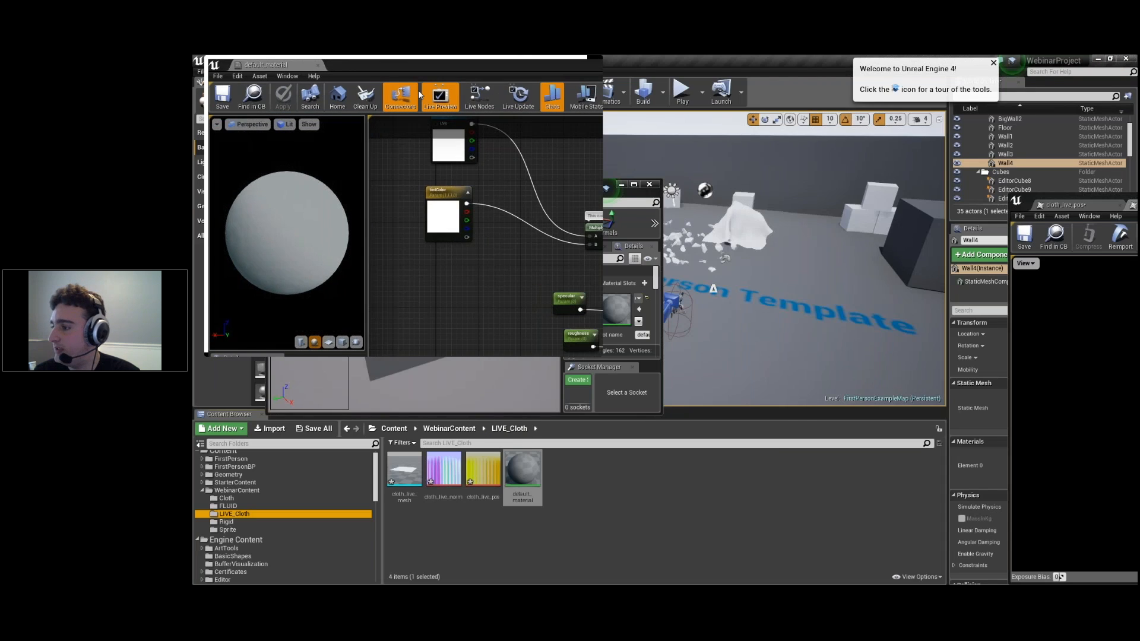
{"action": "left_click_drag", "start_coordinate": [401, 62], "coordinate": [982, 211]}
- Create a material instance from default_material in the LIVE_Cloth folder and name it live_cloth_mat
{"action": "left_click", "coordinate": [524, 481]}
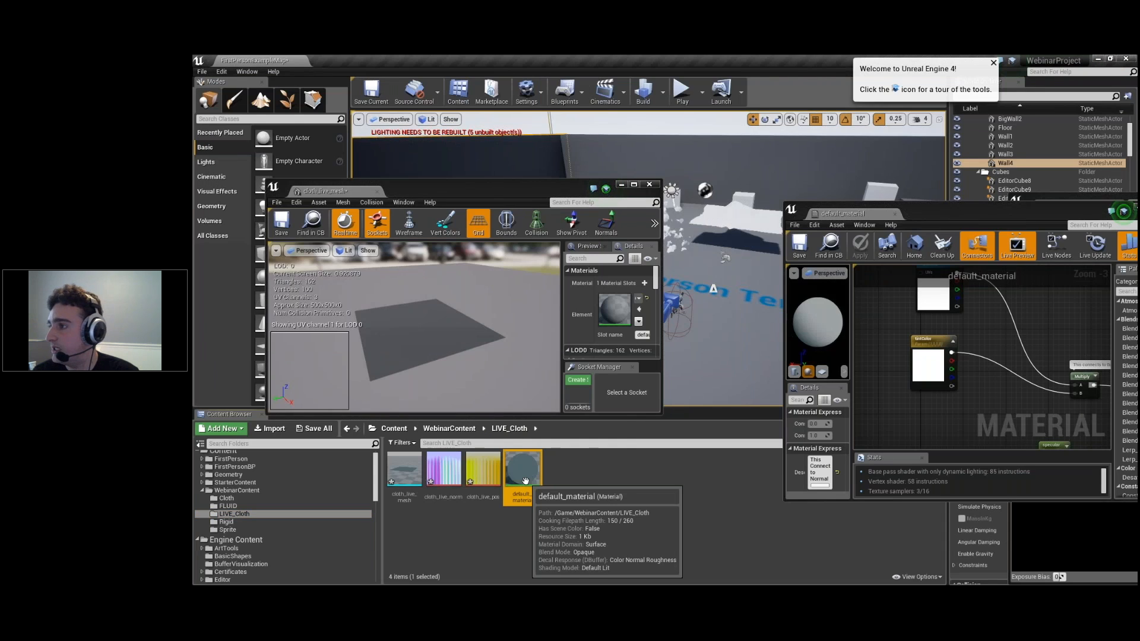
{"action": "right_click", "coordinate": [525, 481]}
{"action": "left_click", "coordinate": [572, 271]}
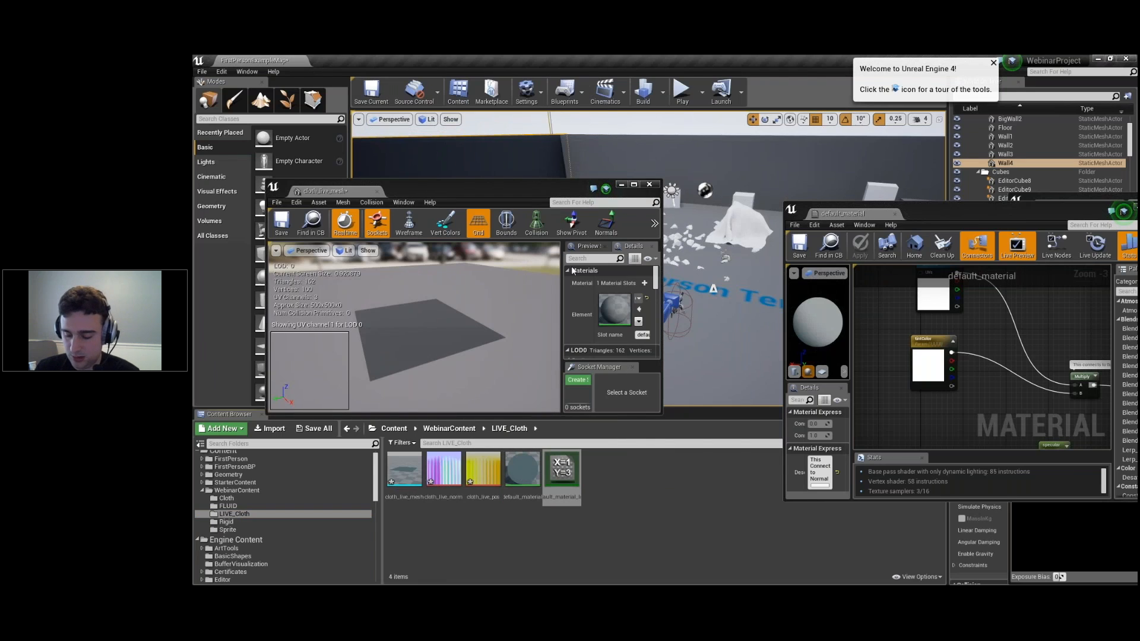
{"action": "key", "text": "BackSpace"}
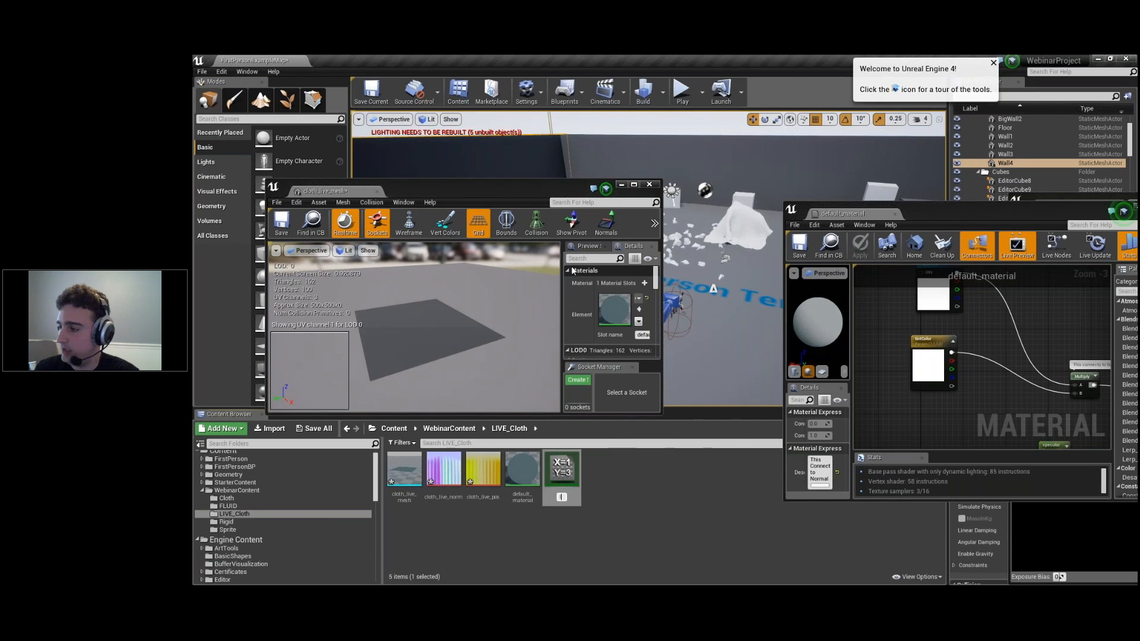
{"action": "type", "text": "live_cloth_mat"}
{"action": "key", "text": "Return"}
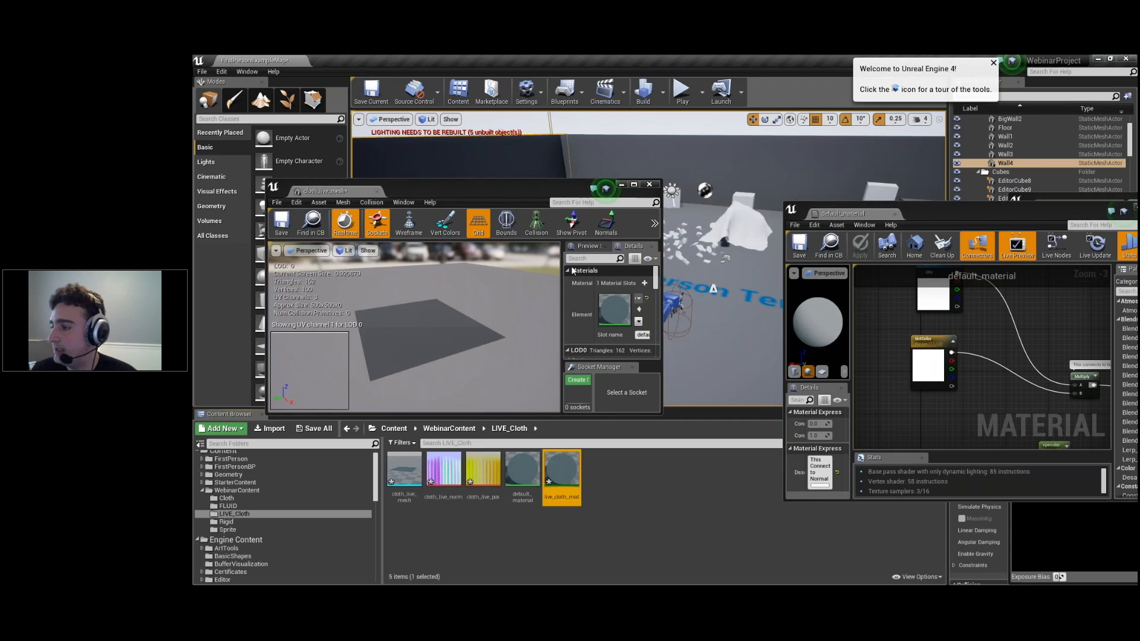
- Open the live_cloth_mat instance and enlarge its editor window and parameter area so the full parameter names fit
{"action": "double_click", "coordinate": [561, 472]}
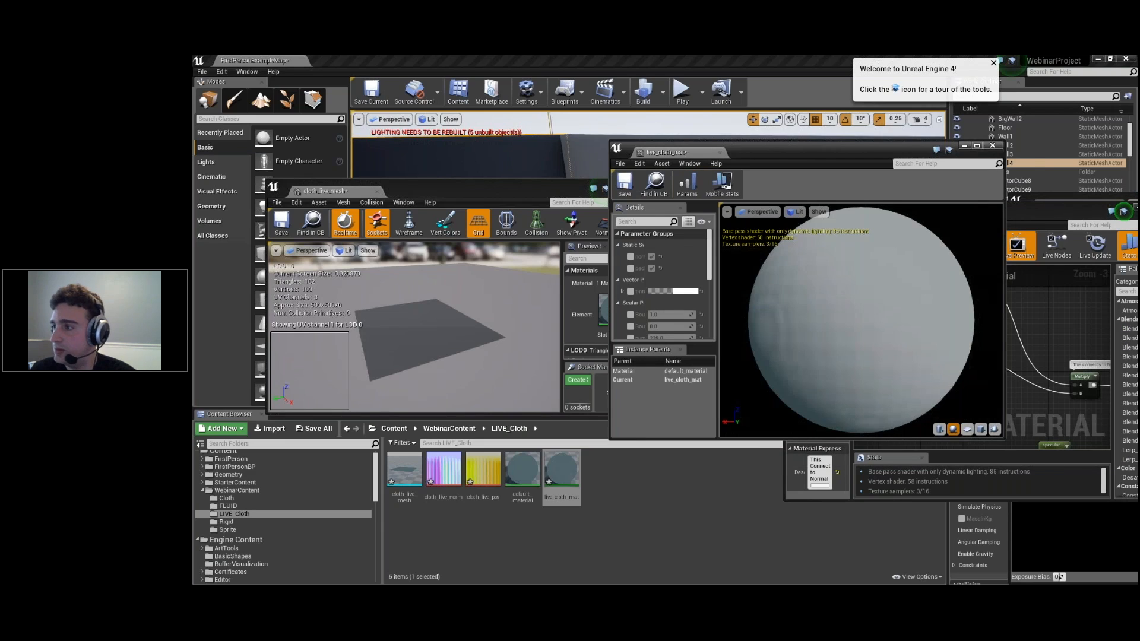
{"action": "left_click_drag", "start_coordinate": [1003, 438], "coordinate": [1107, 558]}
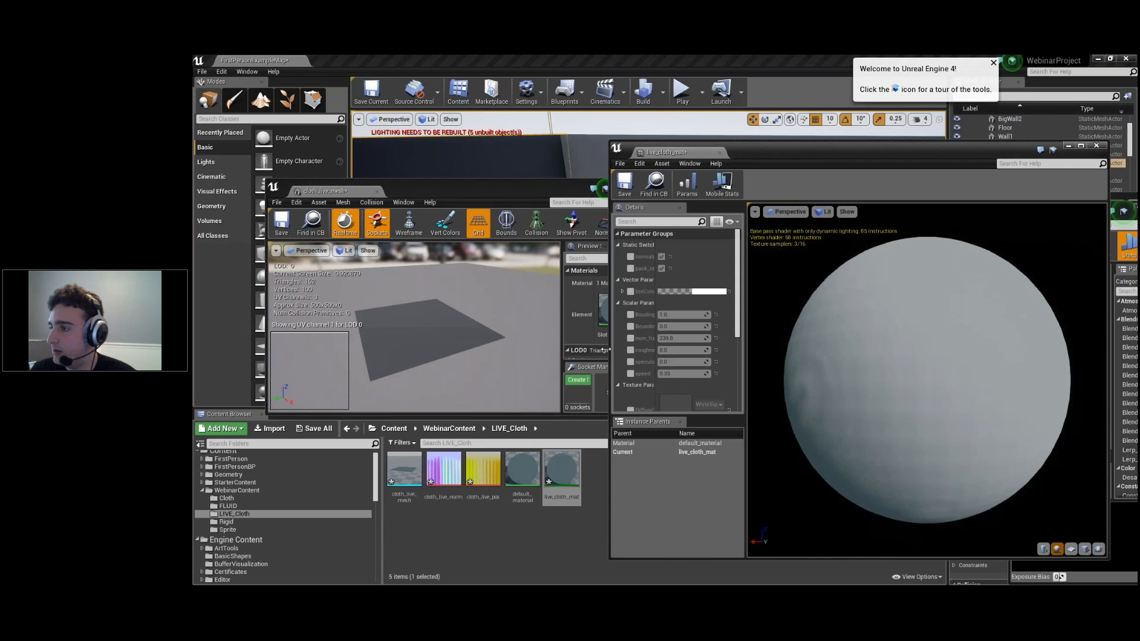
{"action": "left_click_drag", "start_coordinate": [608, 350], "coordinate": [524, 354]}
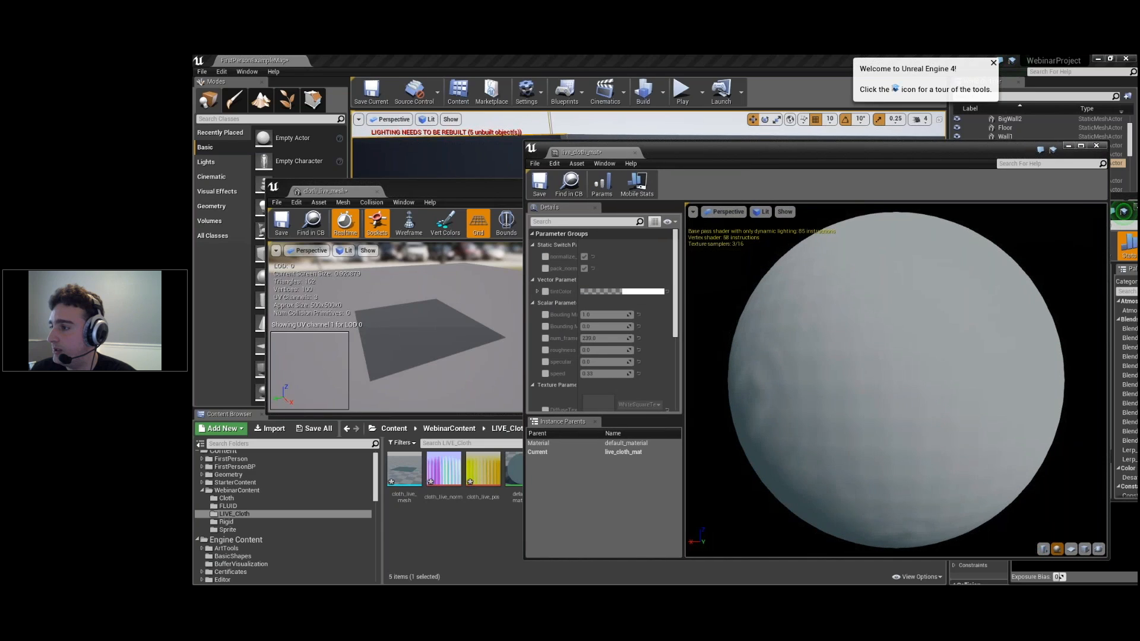
{"action": "left_click_drag", "start_coordinate": [683, 373], "coordinate": [763, 373]}
- Override the instance's PositionMap texture parameter and assign the cloth_live_pos texture to it
{"action": "scroll", "coordinate": [561, 393], "scroll_direction": "down", "scroll_amount": 5}
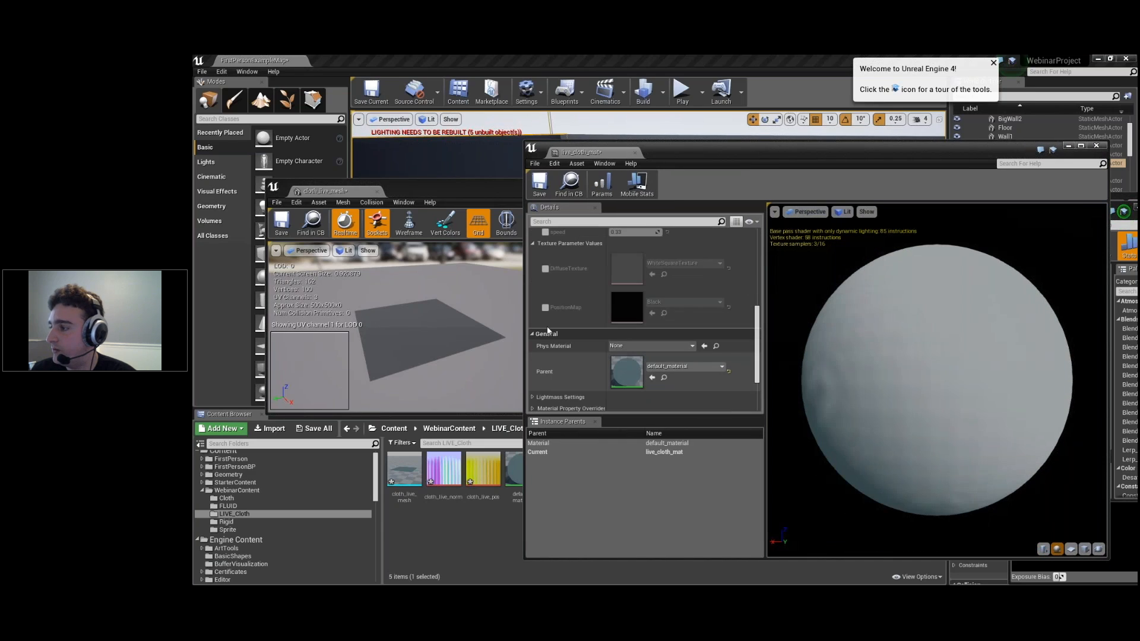
{"action": "left_click", "coordinate": [545, 308]}
{"action": "left_click_drag", "start_coordinate": [483, 469], "coordinate": [676, 318]}
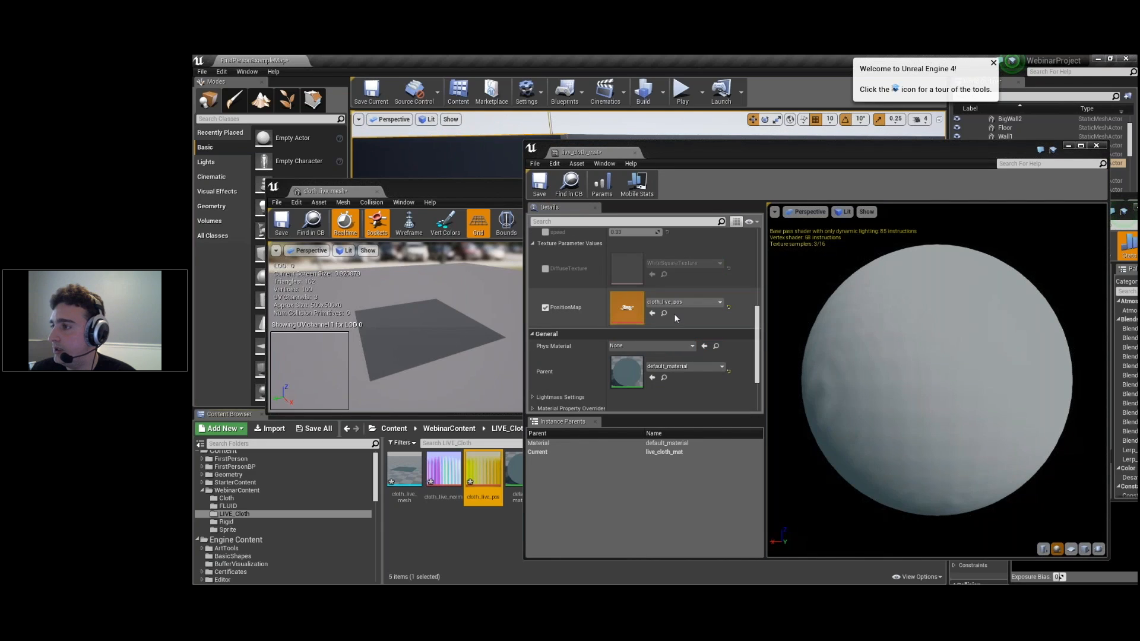
- Override the pack_normal static switch in live_cloth_mat and turn it off
{"action": "scroll", "coordinate": [624, 309], "scroll_direction": "up", "scroll_amount": 5}
{"action": "left_click", "coordinate": [545, 268]}
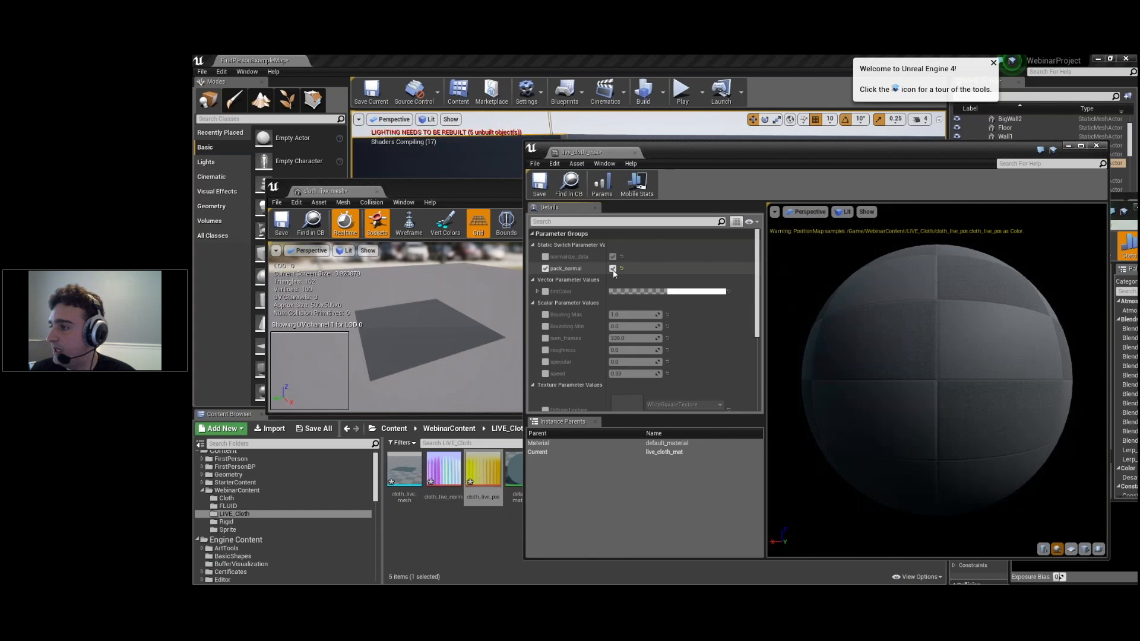
{"action": "left_click", "coordinate": [613, 268]}
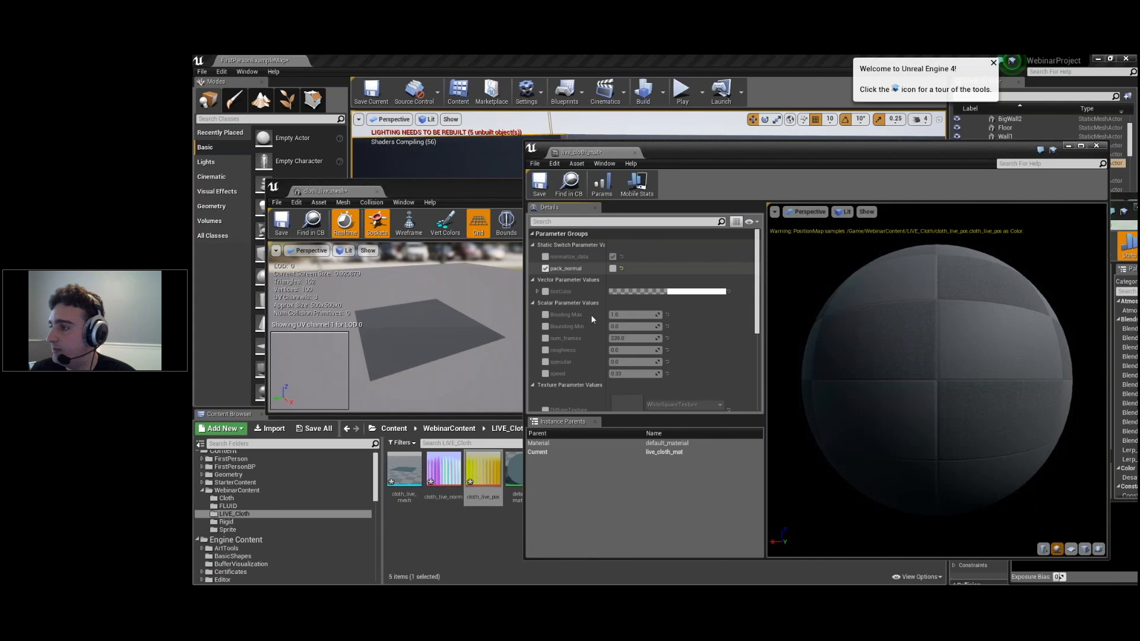
- Override the Bounding Max, Bounding Min and num_frames scalar parameters in live_cloth_mat
{"action": "left_click", "coordinate": [545, 315]}
{"action": "left_click", "coordinate": [545, 327]}
{"action": "left_click", "coordinate": [545, 339]}
- Override the instance's NormalMap texture parameter and assign the cloth_live_norm texture to it
{"action": "left_click_drag", "start_coordinate": [757, 315], "coordinate": [753, 366]}
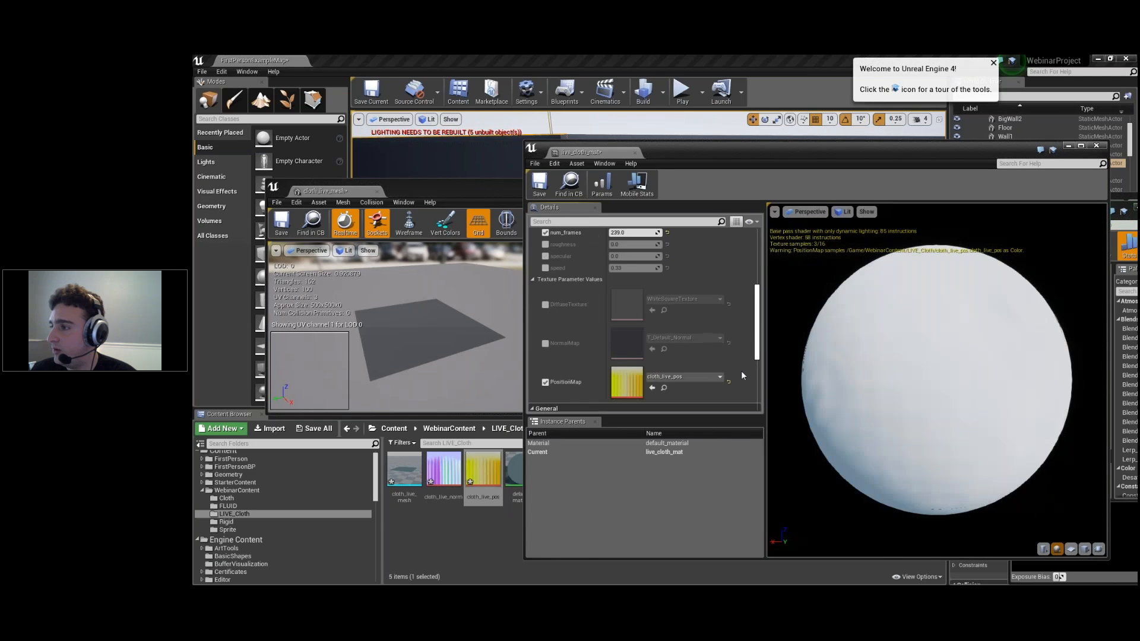
{"action": "scroll", "coordinate": [741, 371], "scroll_direction": "down", "scroll_amount": 2}
{"action": "left_click", "coordinate": [545, 328]}
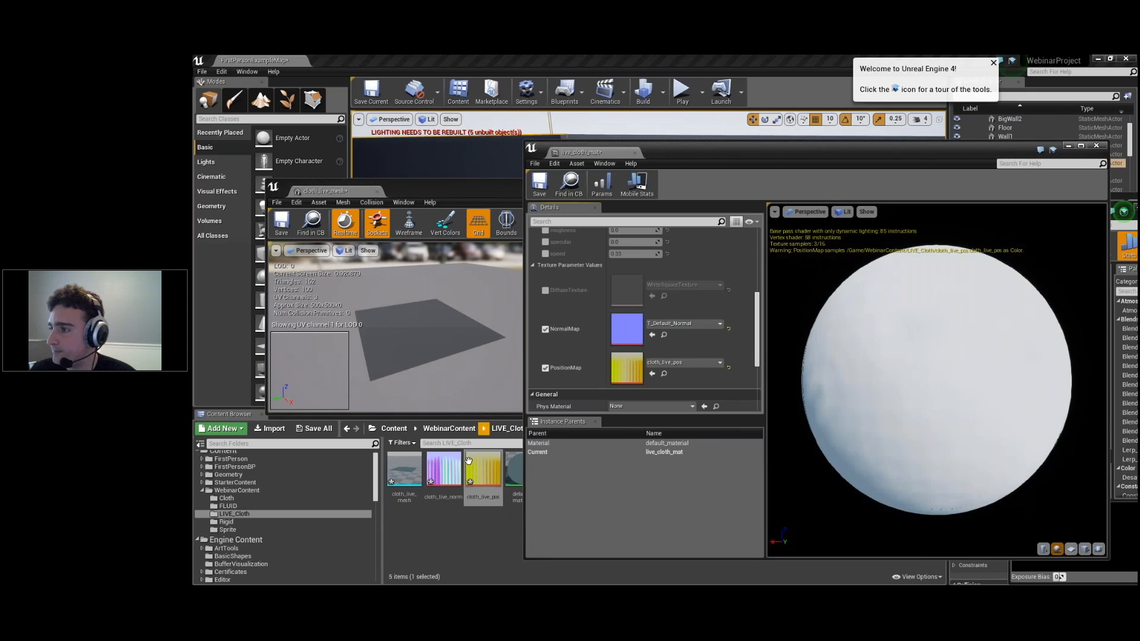
{"action": "left_click_drag", "start_coordinate": [446, 468], "coordinate": [641, 335]}
- Copy the BBOX MAX value from Houdini's vertex animation node and set the instance's Bounding Max to 250.008743286
{"action": "left_click_drag", "start_coordinate": [756, 330], "coordinate": [757, 294]}
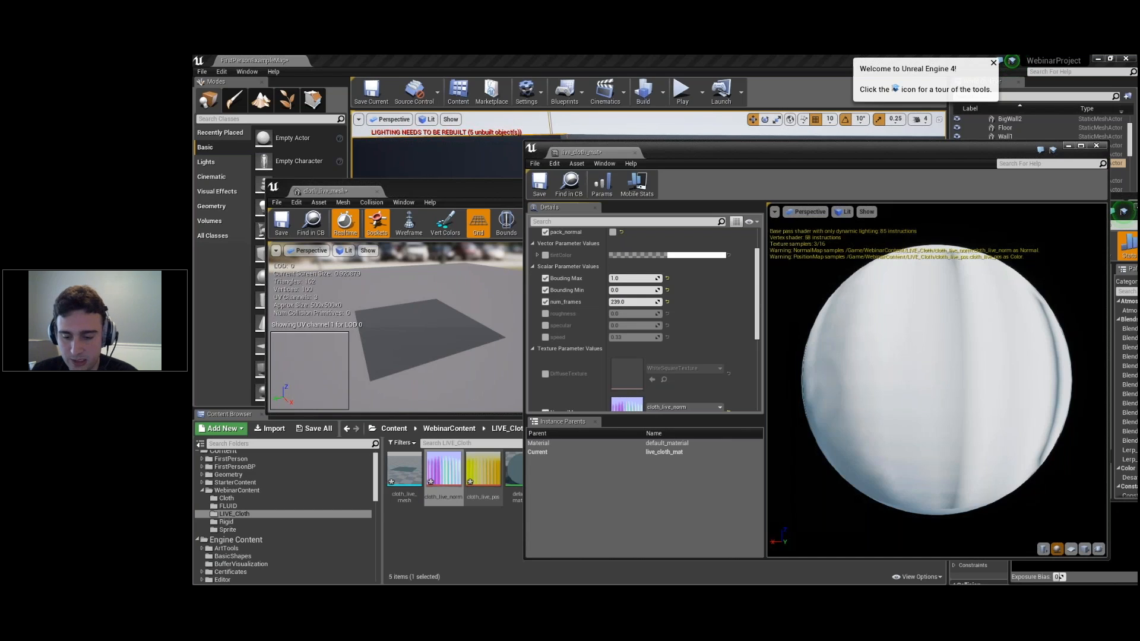
{"action": "key", "text": "alt+Tab"}
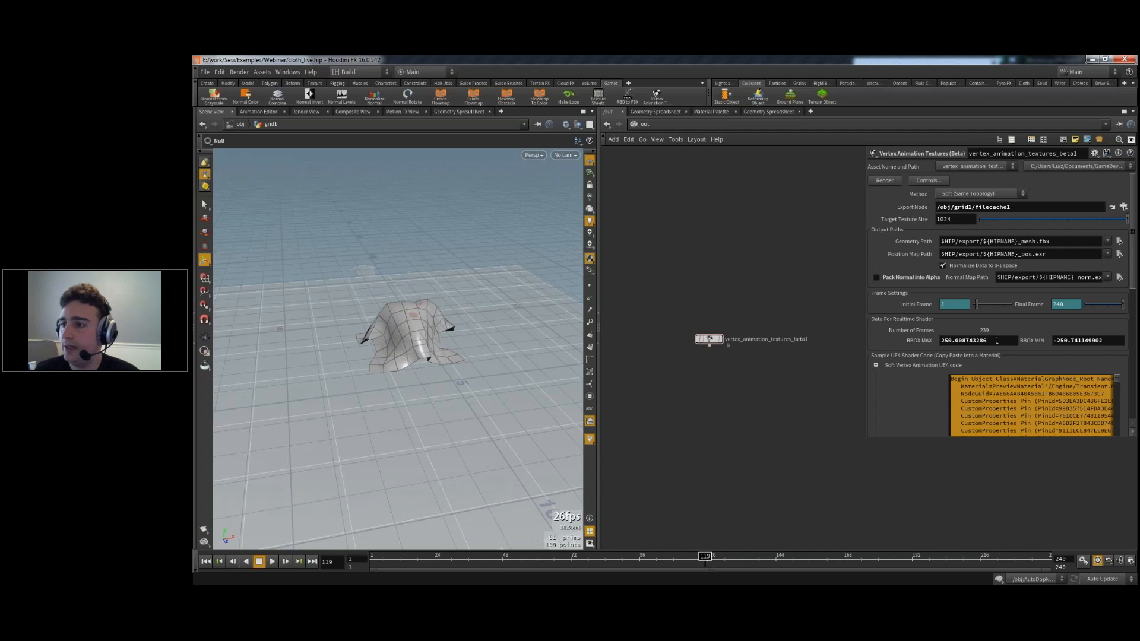
{"action": "double_click", "coordinate": [952, 338]}
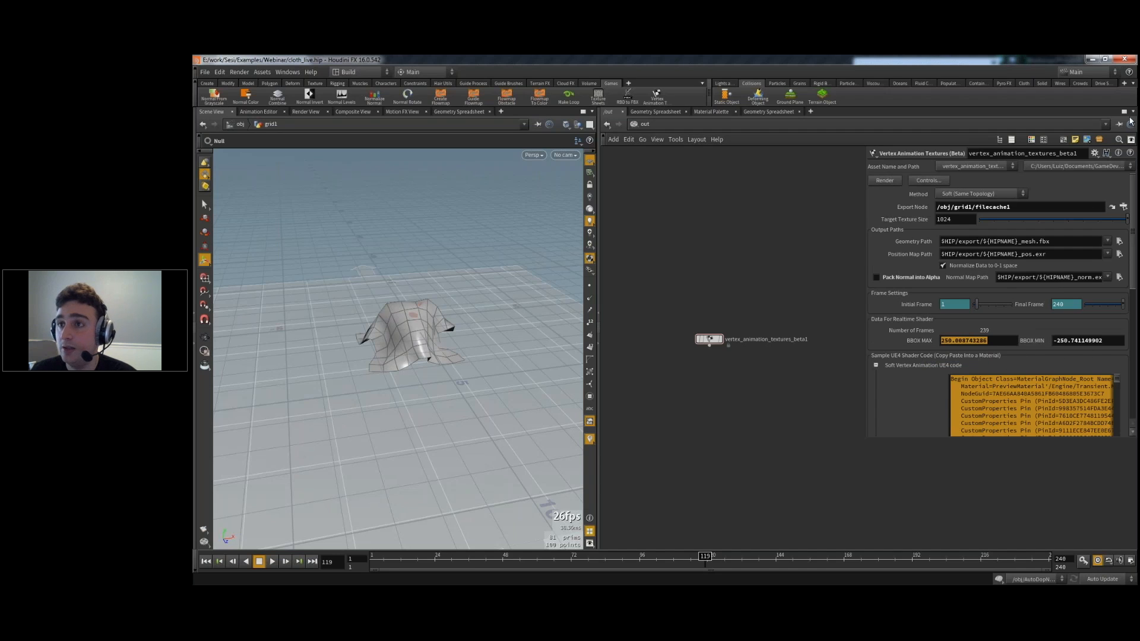
{"action": "left_click", "coordinate": [1095, 60]}
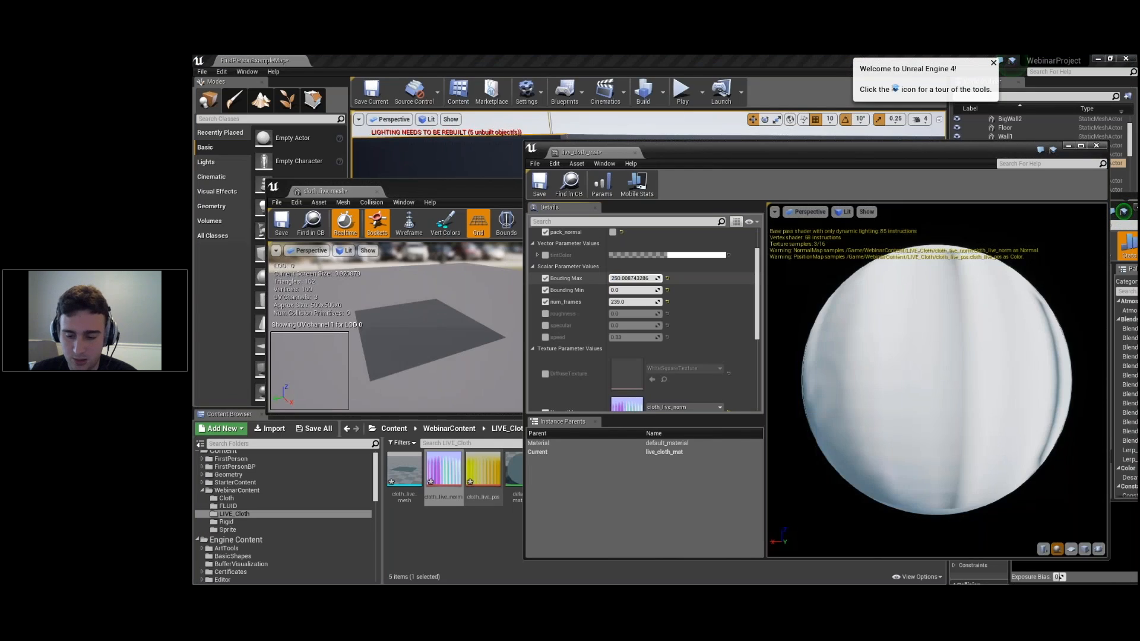
{"action": "key", "text": "Return"}
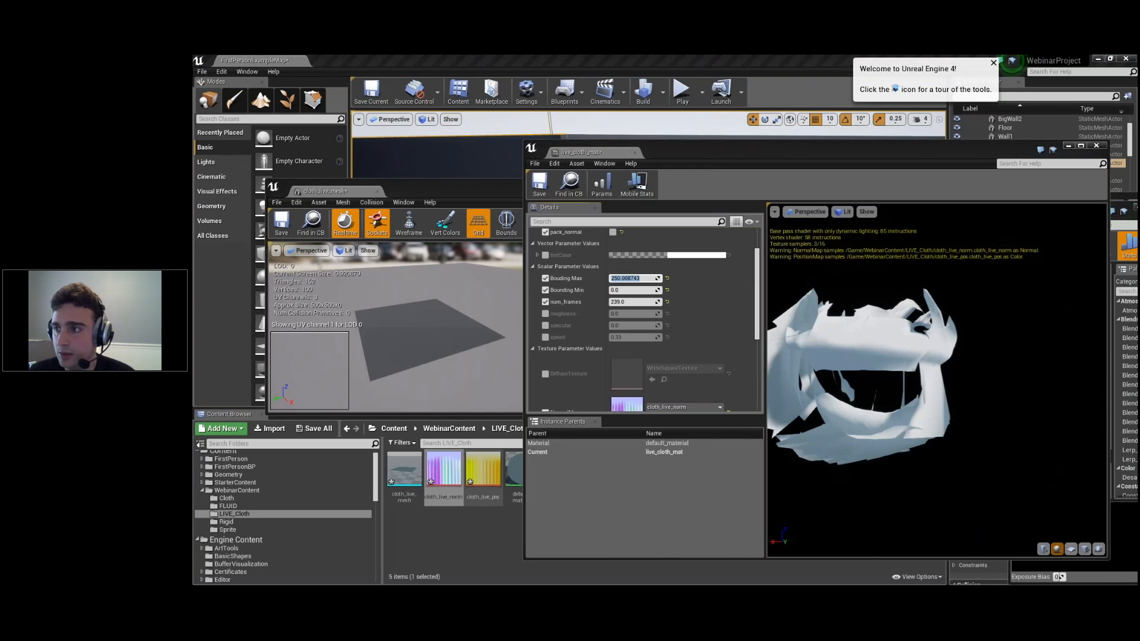
- Copy Houdini's BBOX MIN value, set the instance's Bounding Min to -250.741149902, and save live_cloth_mat
{"action": "key", "text": "alt+Tab"}
{"action": "double_click", "coordinate": [1079, 338]}
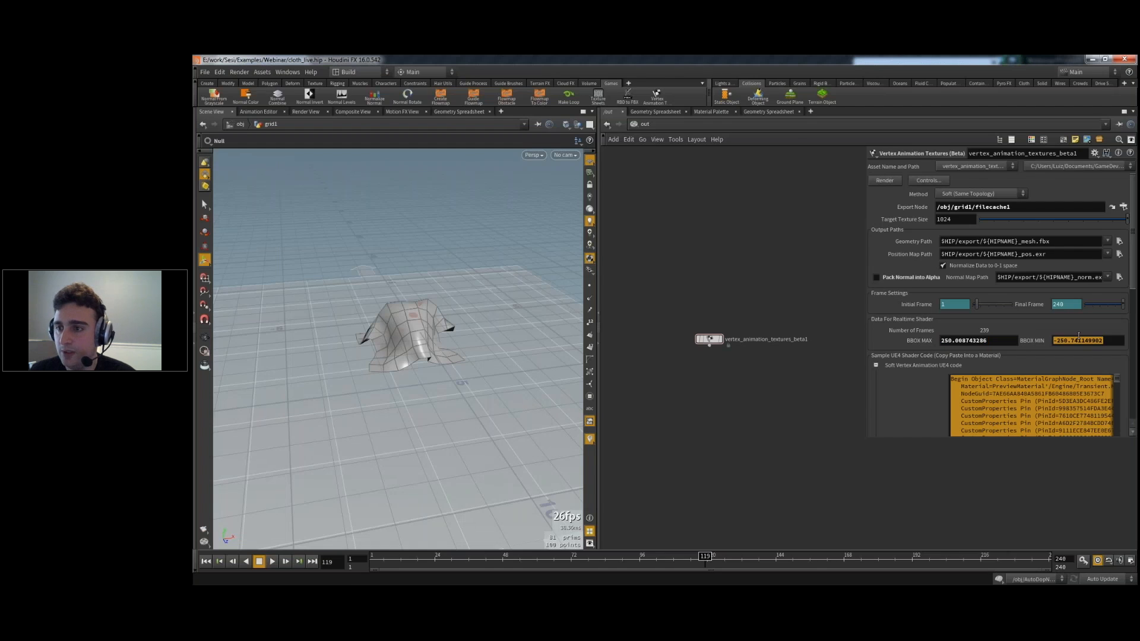
{"action": "left_click", "coordinate": [1094, 58]}
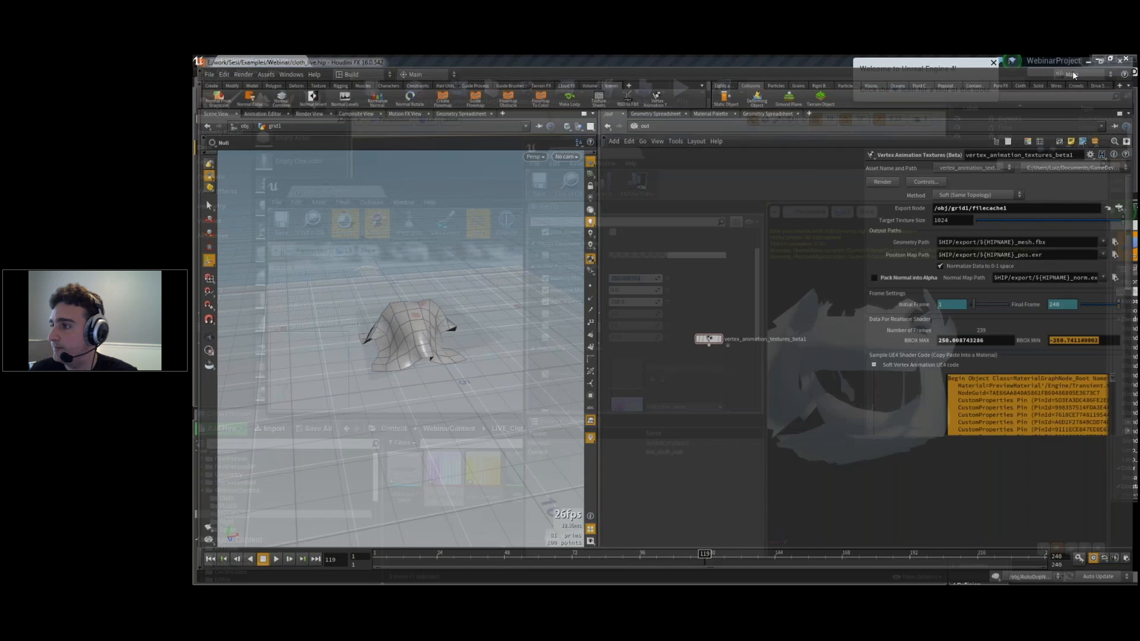
{"action": "key", "text": "Return"}
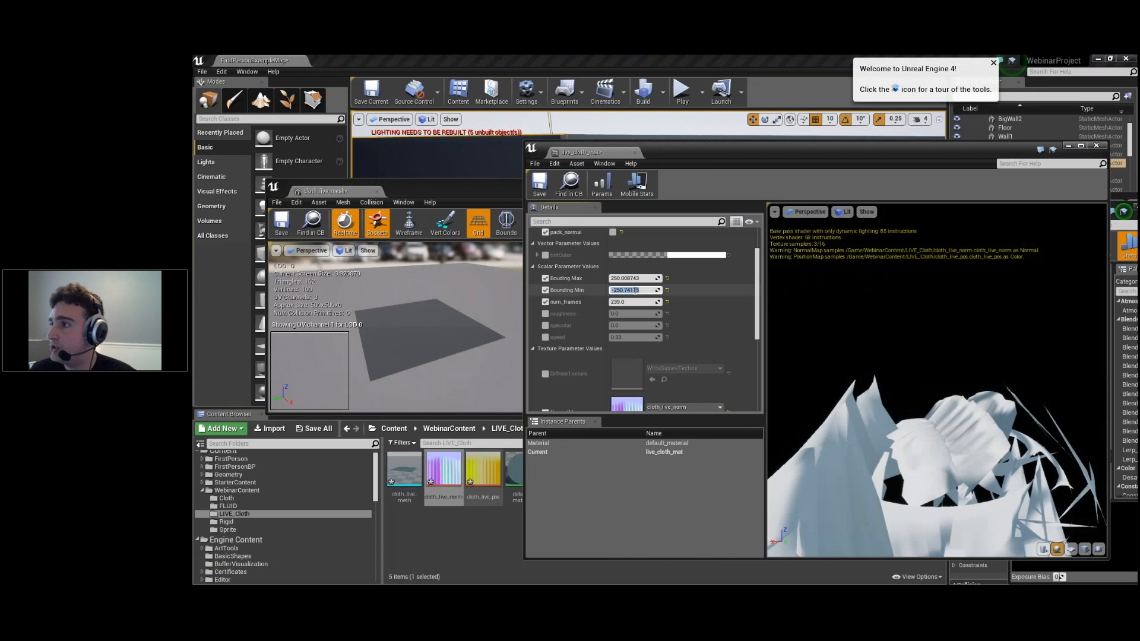
{"action": "left_click", "coordinate": [538, 190]}
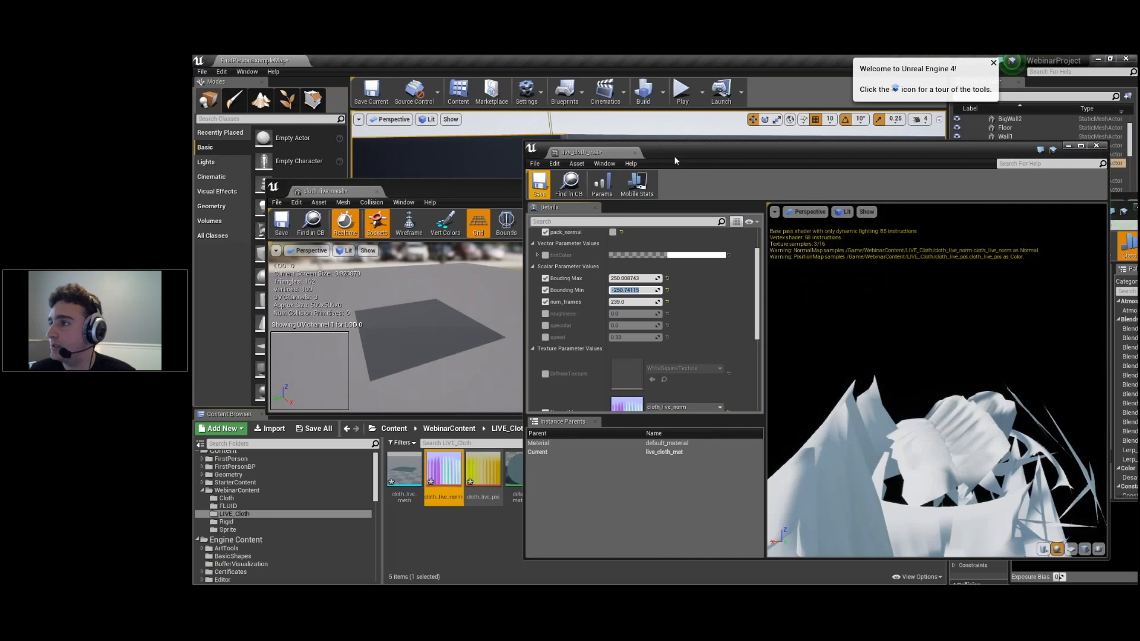
- Move the material instance and mesh editors clear of the level view and place cloth_live_mesh on the open floor
{"action": "left_click_drag", "start_coordinate": [679, 153], "coordinate": [961, 368]}
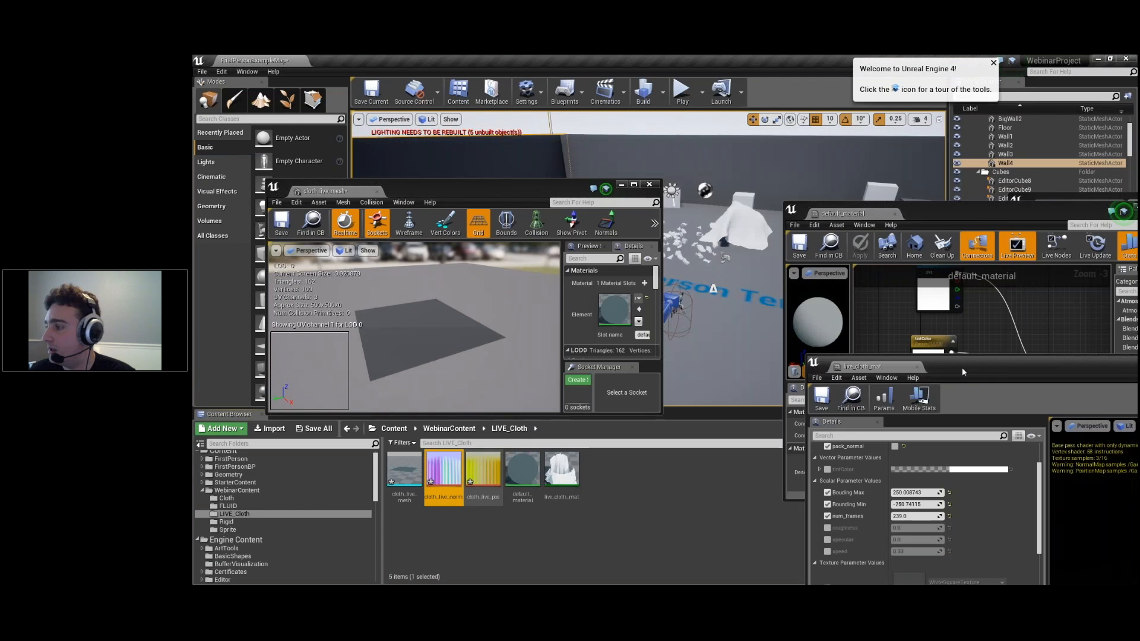
{"action": "left_click_drag", "start_coordinate": [565, 196], "coordinate": [460, 518]}
{"action": "left_click_drag", "start_coordinate": [410, 473], "coordinate": [541, 347]}
- Move the remaining floating editor windows off the level view and its details, and dismiss the welcome notice
{"action": "left_click", "coordinate": [913, 213]}
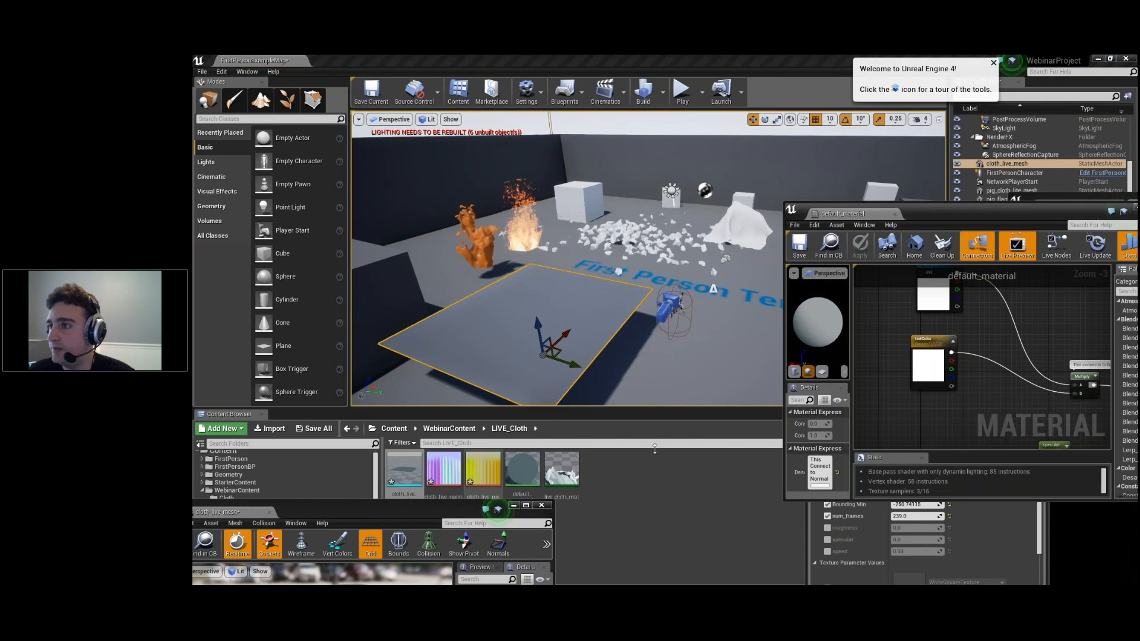
{"action": "left_click_drag", "start_coordinate": [924, 232], "coordinate": [673, 515]}
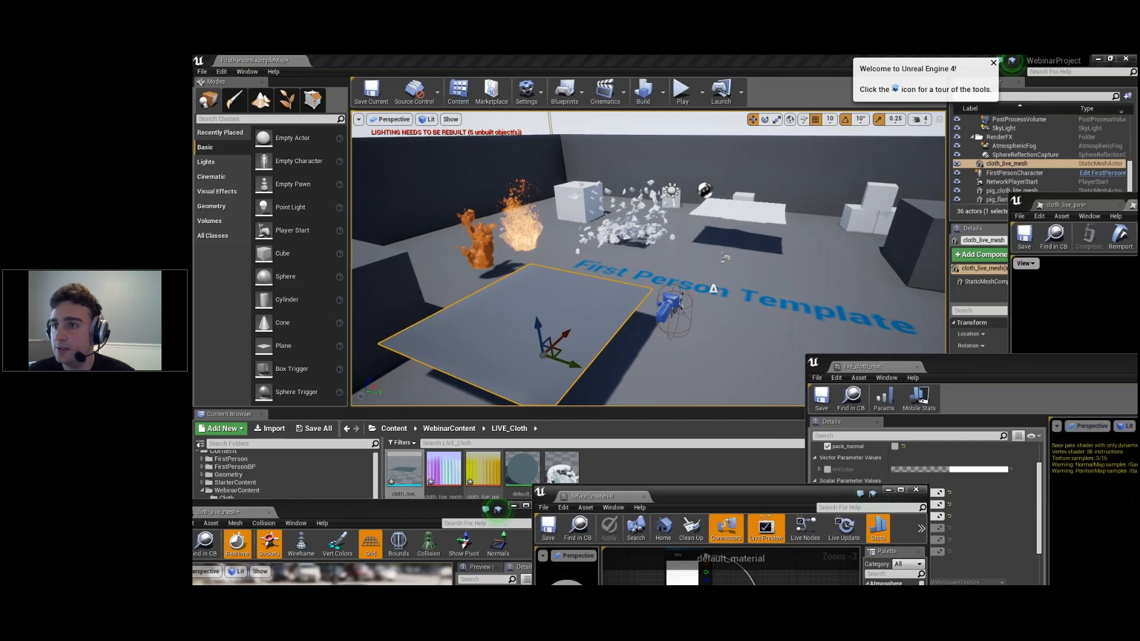
{"action": "left_click", "coordinate": [1137, 360]}
{"action": "left_click_drag", "start_coordinate": [1091, 199], "coordinate": [1139, 205]}
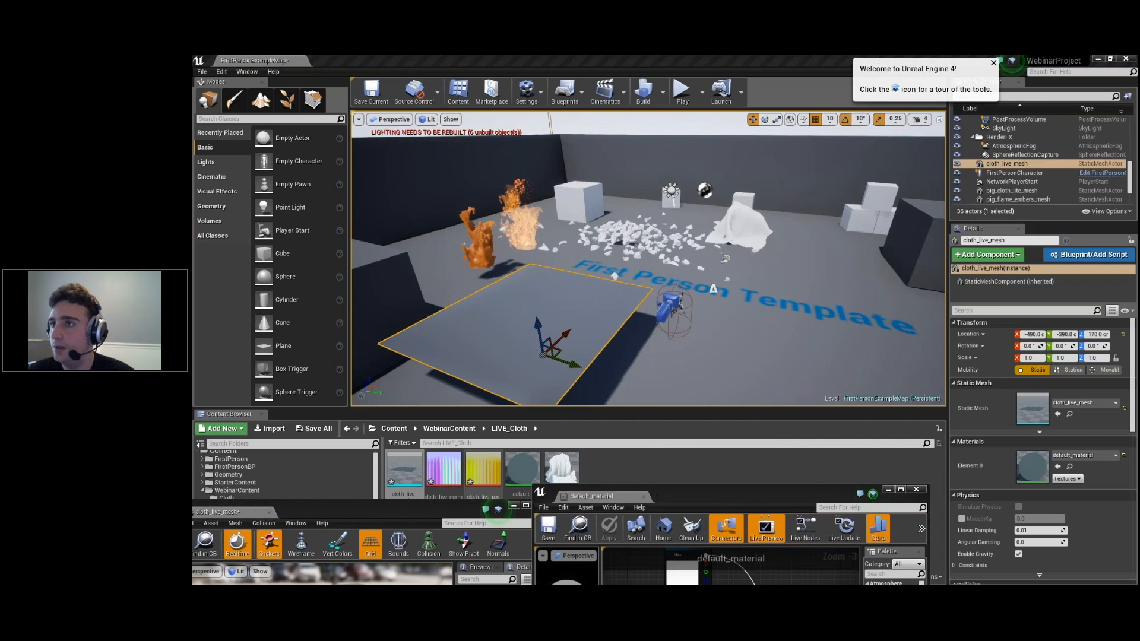
{"action": "left_click", "coordinate": [994, 62]}
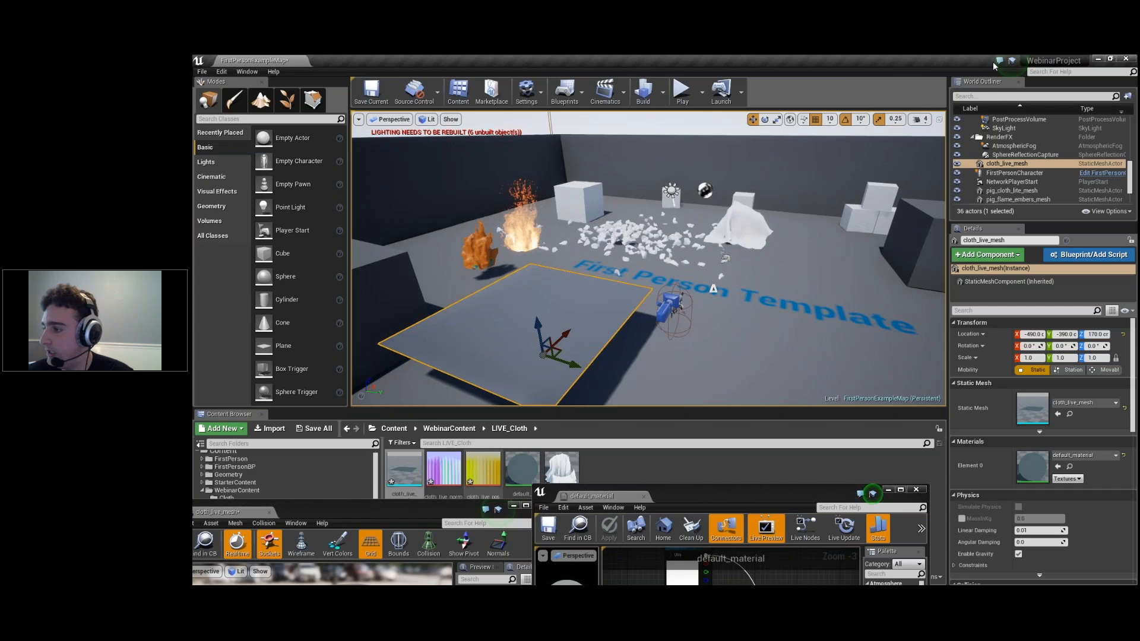
- Apply live_cloth_mat to the placed cloth mesh and raise the mesh to a Z location of 560 cm
{"action": "left_click_drag", "start_coordinate": [570, 477], "coordinate": [1063, 468]}
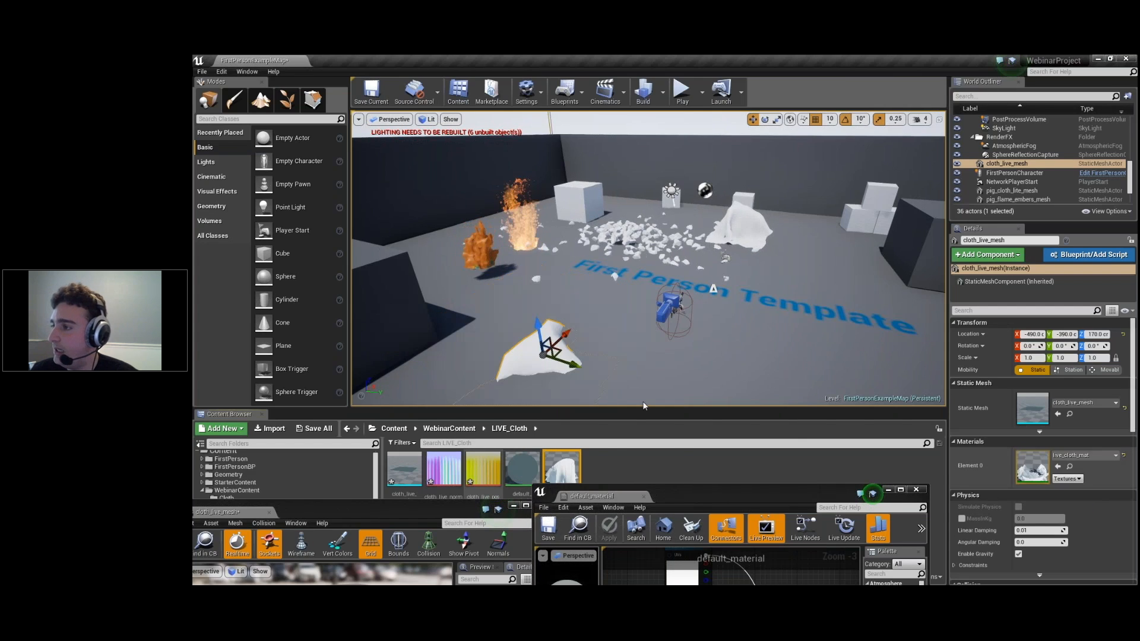
{"action": "left_click_drag", "start_coordinate": [543, 330], "coordinate": [523, 179]}
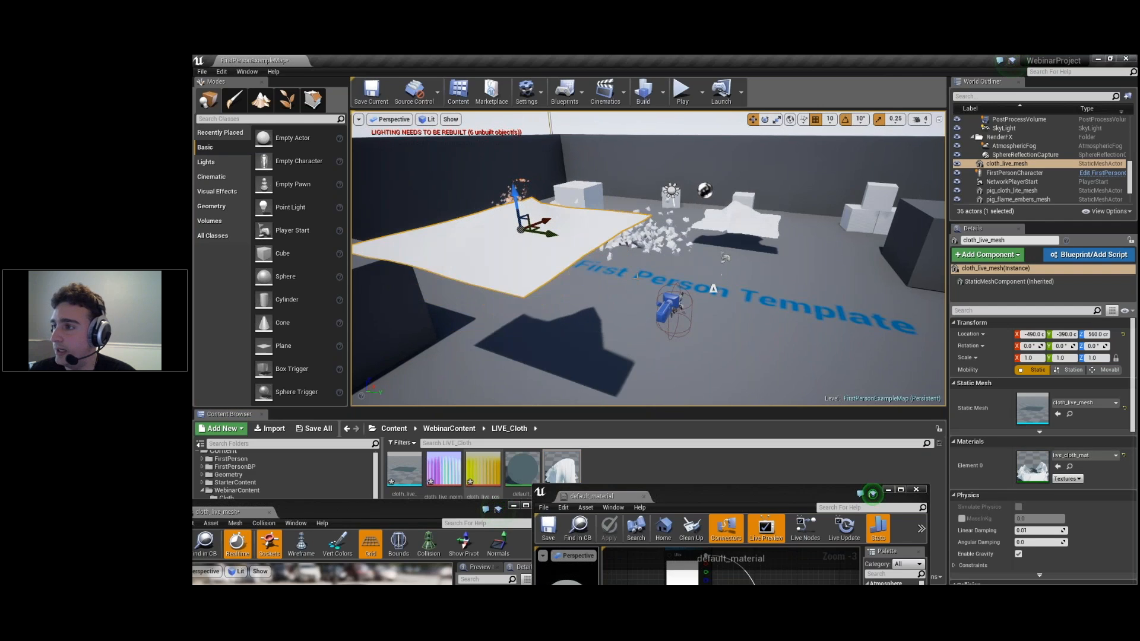
- Examine the cloth mesh's vertex animation in the level from several angles, alongside the other animated effects
{"action": "left_click", "coordinate": [654, 280]}
{"action": "right_click_drag", "start_coordinate": [654, 280], "coordinate": [605, 274]}
{"action": "key", "text": "s"}
{"action": "key", "text": "s"}
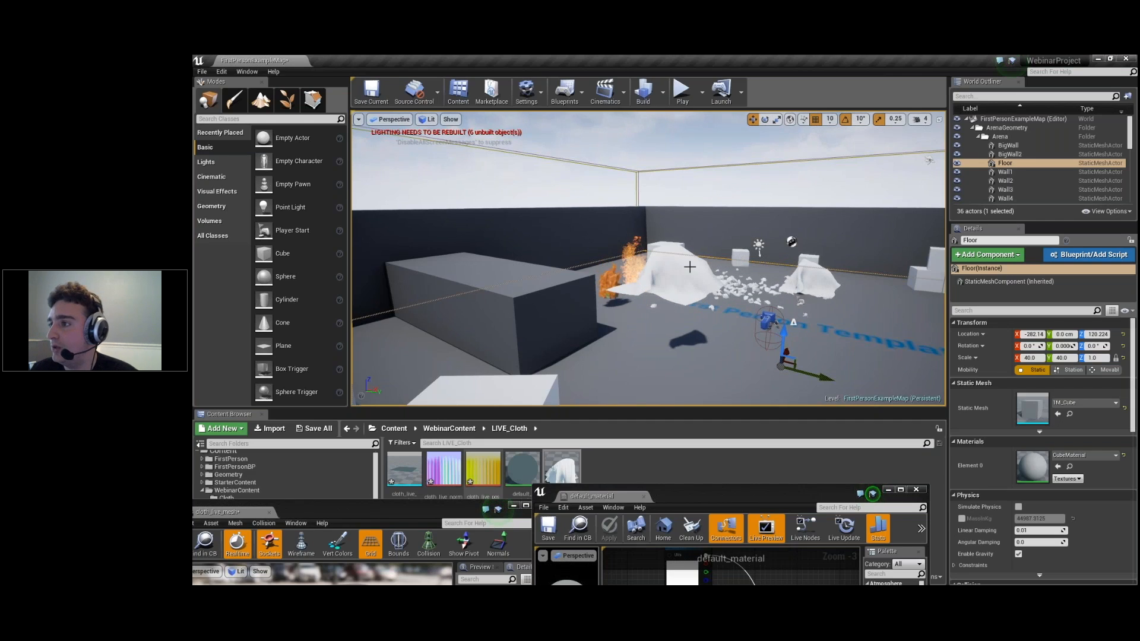
{"action": "left_click_drag", "start_coordinate": [710, 254], "coordinate": [547, 299], "text": "alt"}
{"action": "right_click_drag", "start_coordinate": [710, 255], "coordinate": [620, 238]}
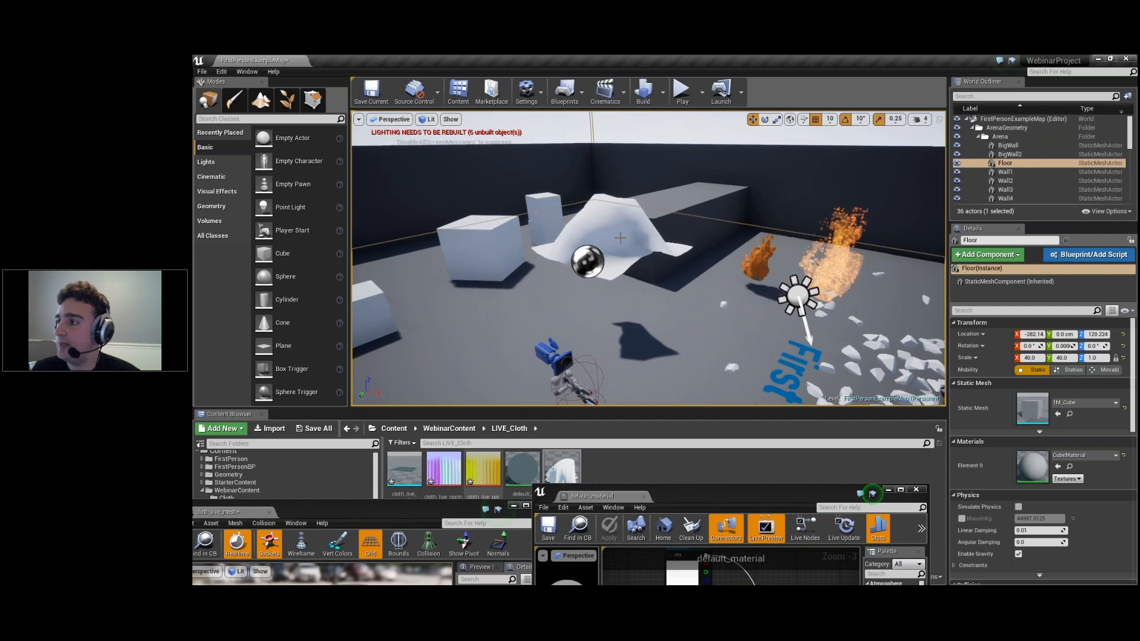
{"action": "left_click", "coordinate": [621, 238]}
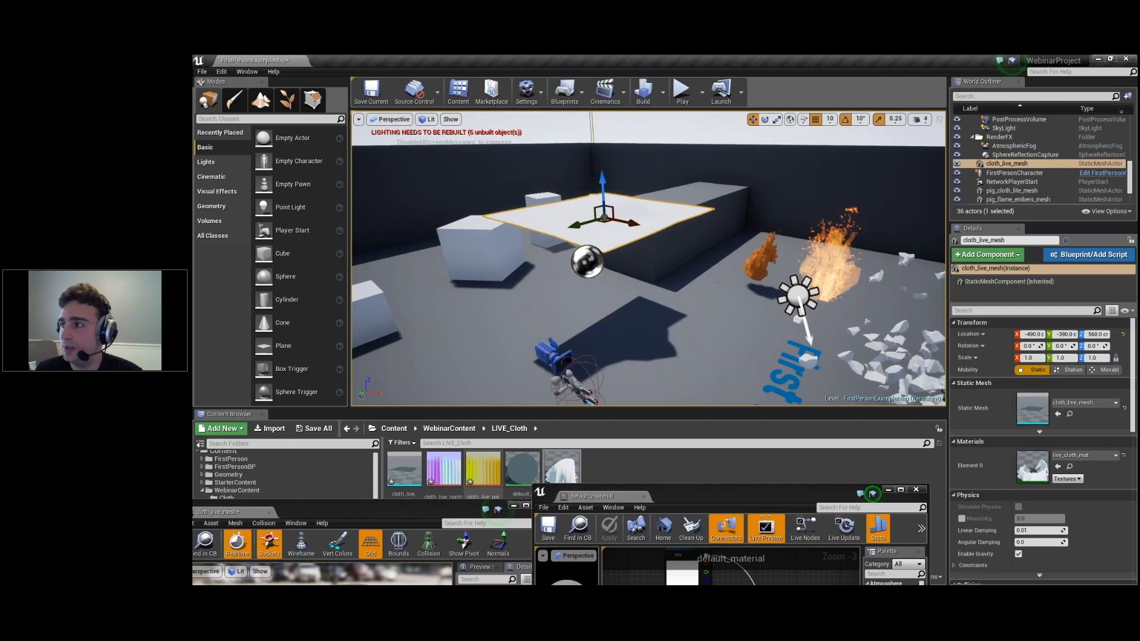
{"action": "right_click_drag", "start_coordinate": [672, 282], "coordinate": [721, 284]}
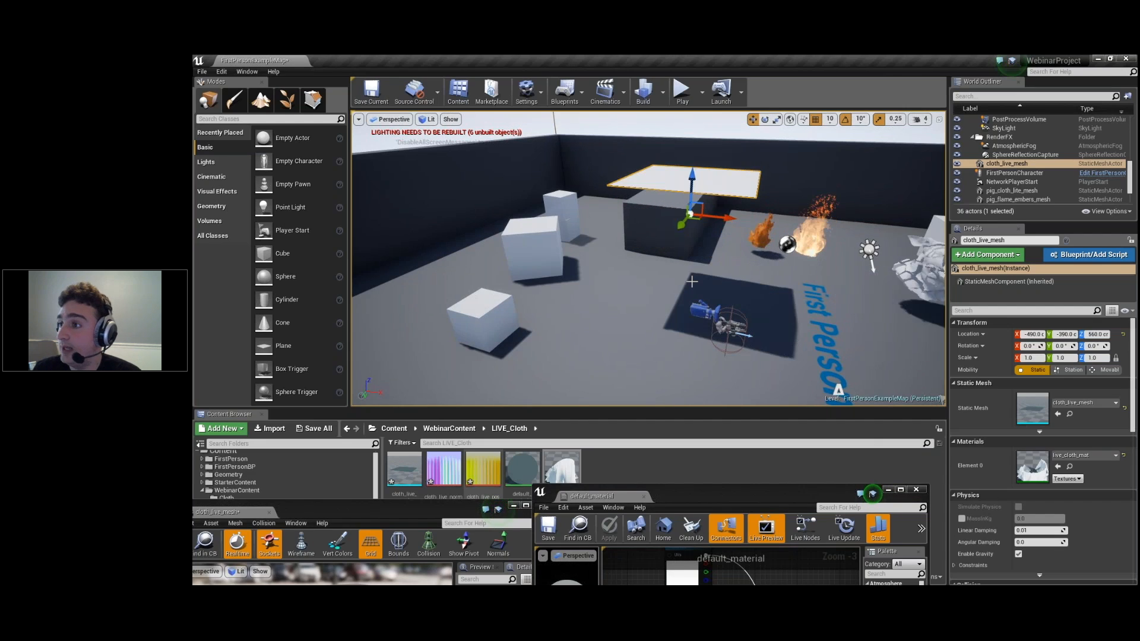
{"action": "right_click_drag", "start_coordinate": [653, 268], "coordinate": [835, 366]}
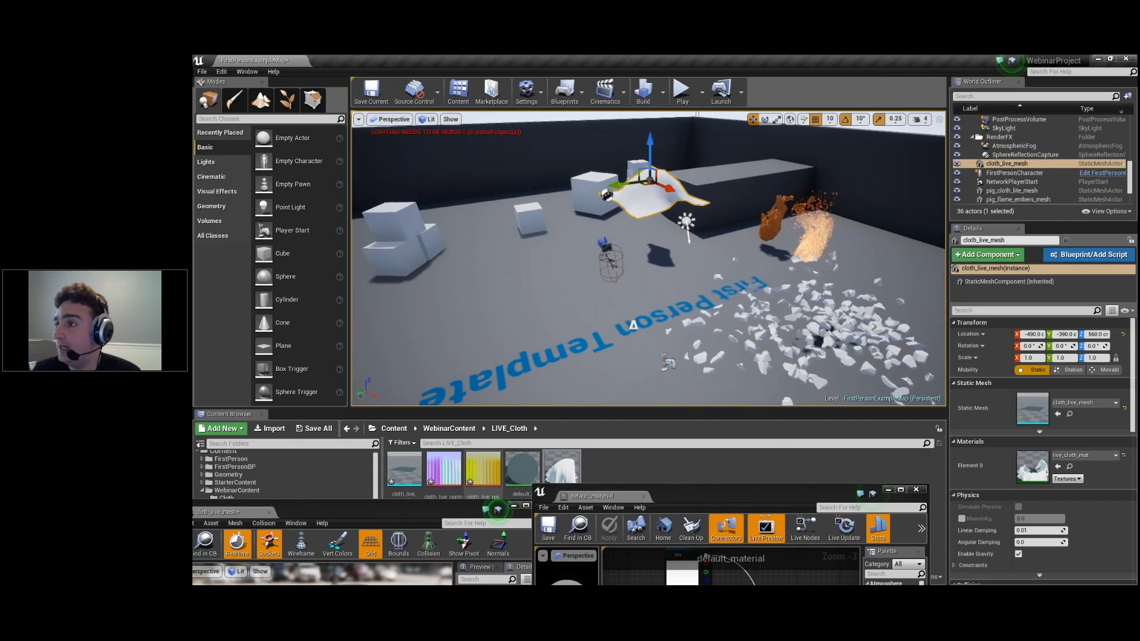
{"action": "right_click_drag", "start_coordinate": [835, 366], "coordinate": [434, 120]}
{"action": "key", "text": "w"}
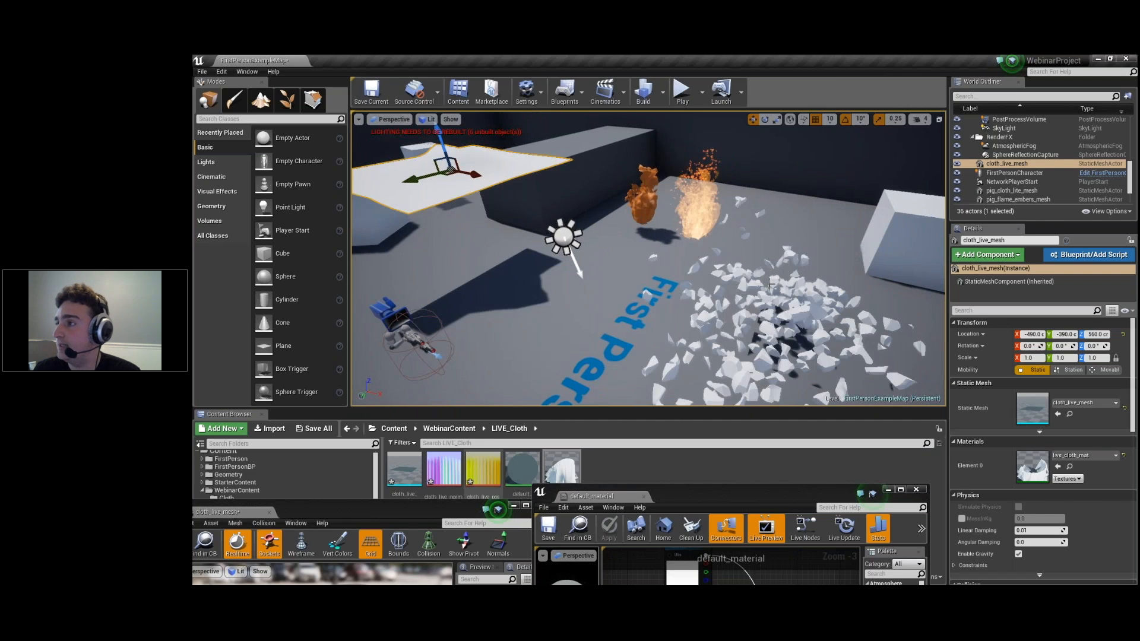
{"action": "scroll", "coordinate": [648, 259], "scroll_direction": "down", "scroll_amount": 10}
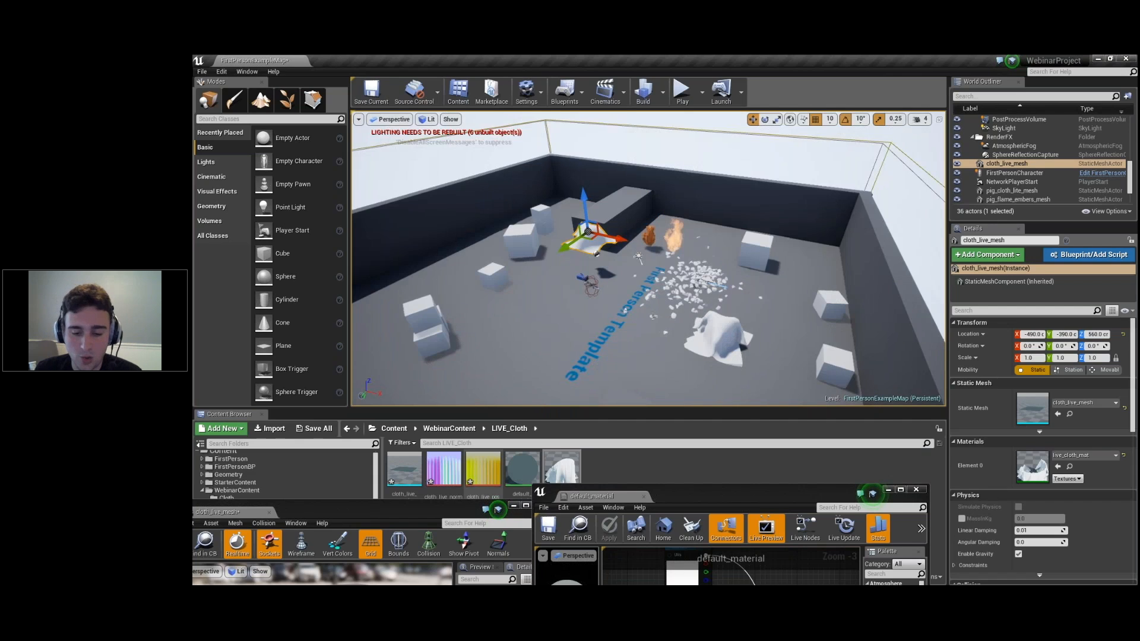
{"action": "scroll", "coordinate": [648, 259], "scroll_direction": "up", "scroll_amount": 2}
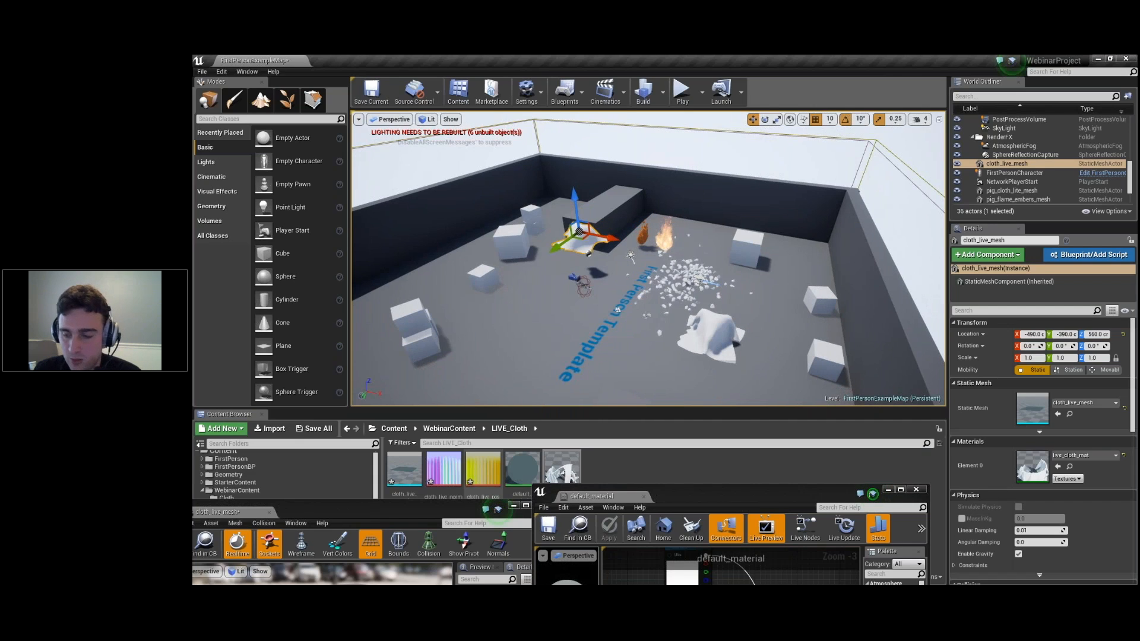
- Switch to Houdini, save cloth_live.hip, and start a new empty scene with a cleared parameter display at object level
{"action": "key", "text": "alt+Tab"}
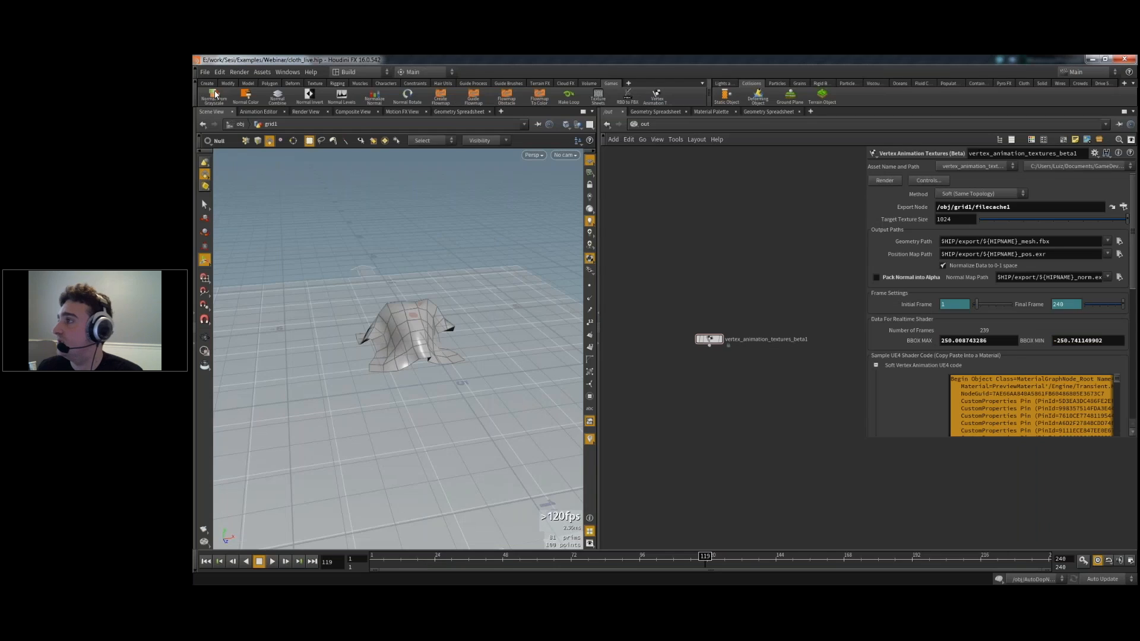
{"action": "left_click", "coordinate": [204, 72]}
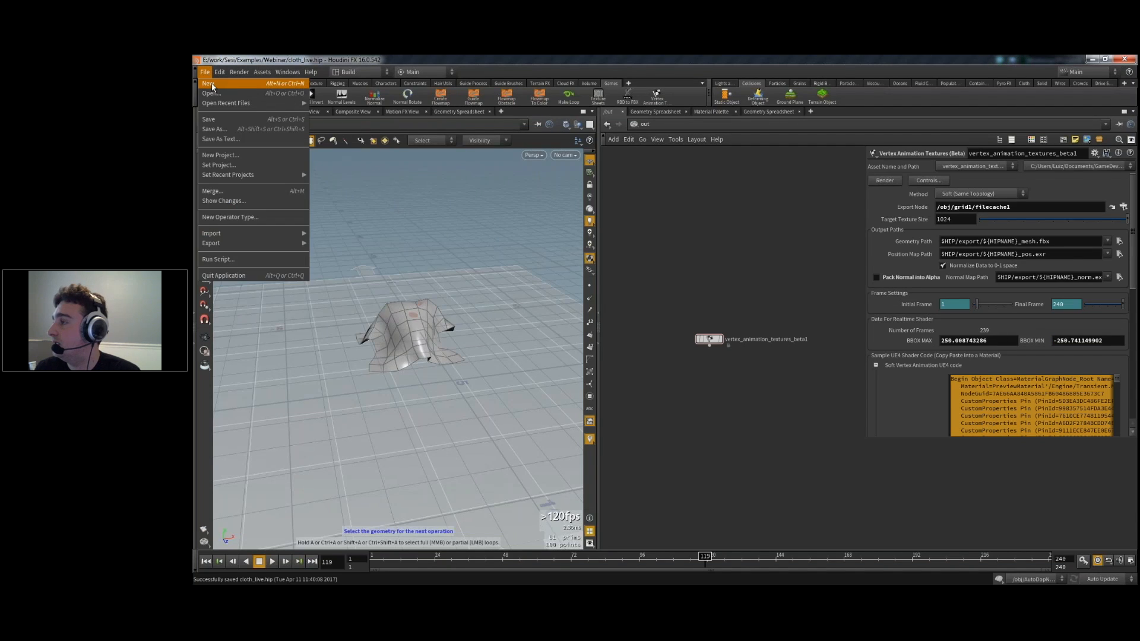
{"action": "left_click", "coordinate": [212, 86]}
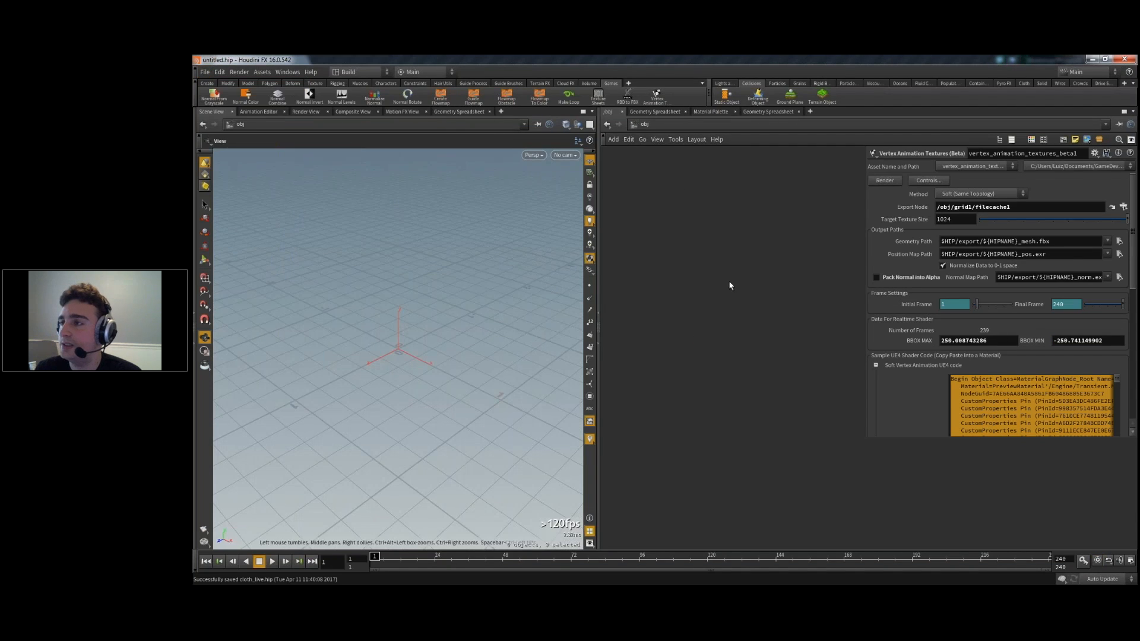
{"action": "left_click", "coordinate": [669, 126]}
{"action": "left_click", "coordinate": [688, 170]}
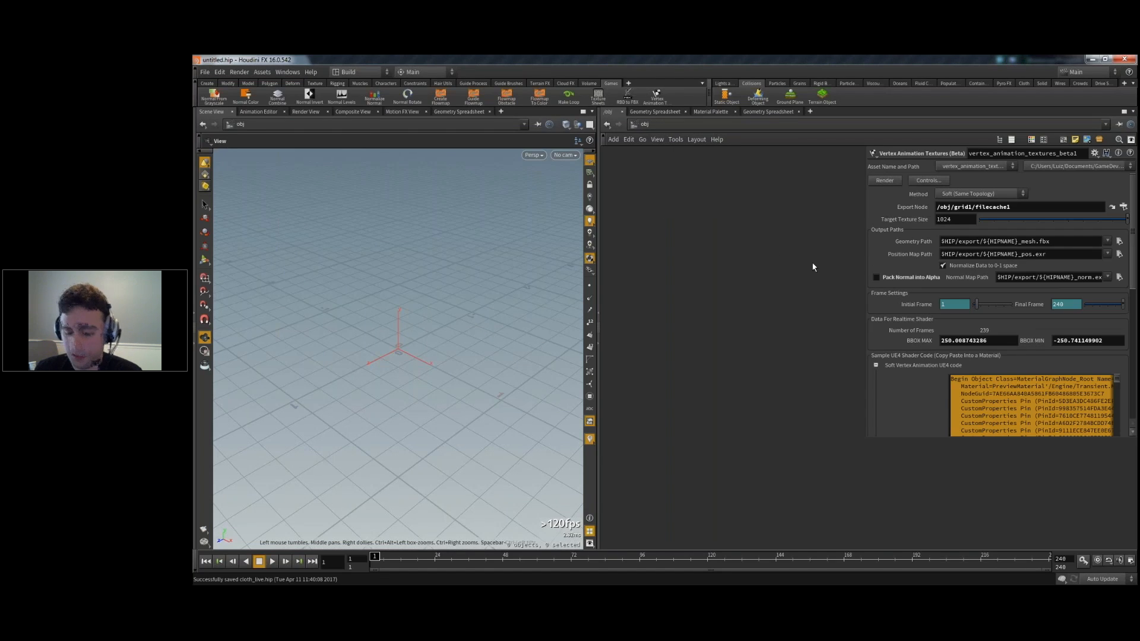
{"action": "key", "text": "p"}
{"action": "key", "text": "p"}
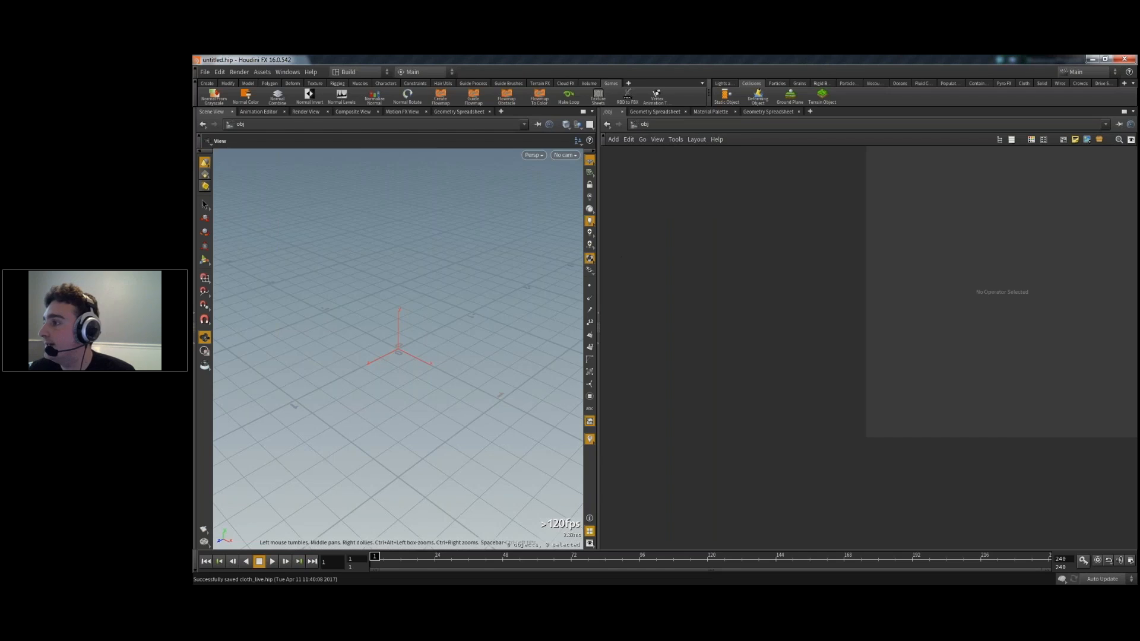
- Add a Geometry object to the new scene and go inside its network
{"action": "key", "text": "Tab"}
{"action": "type", "text": "geo"}
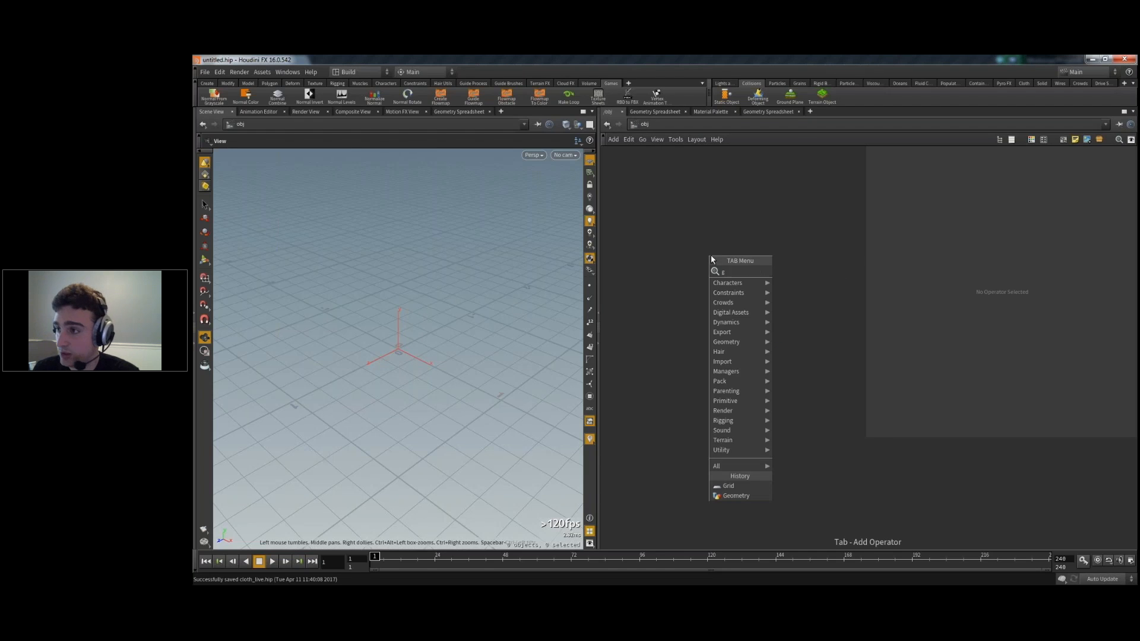
{"action": "key", "text": "Return"}
{"action": "key", "text": "Return"}
{"action": "double_click", "coordinate": [712, 255]}
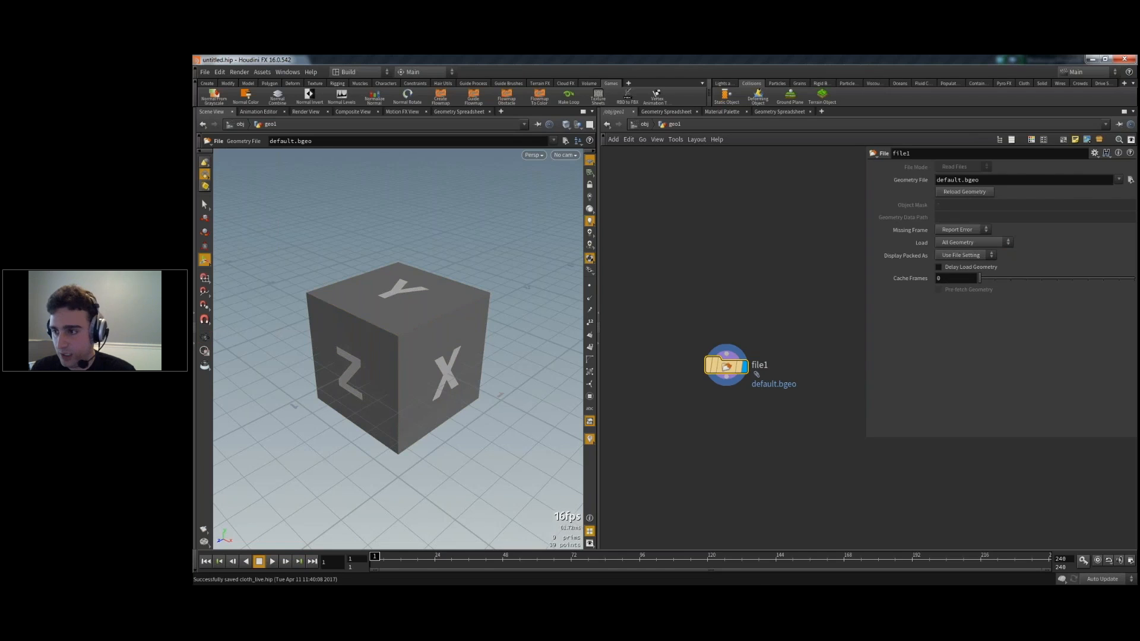
- Replace the default file node with a Pig Head test geometry node and frame the model in the viewport
{"action": "key", "text": "Delete"}
{"action": "key", "text": "Tab"}
{"action": "key", "text": "Escape"}
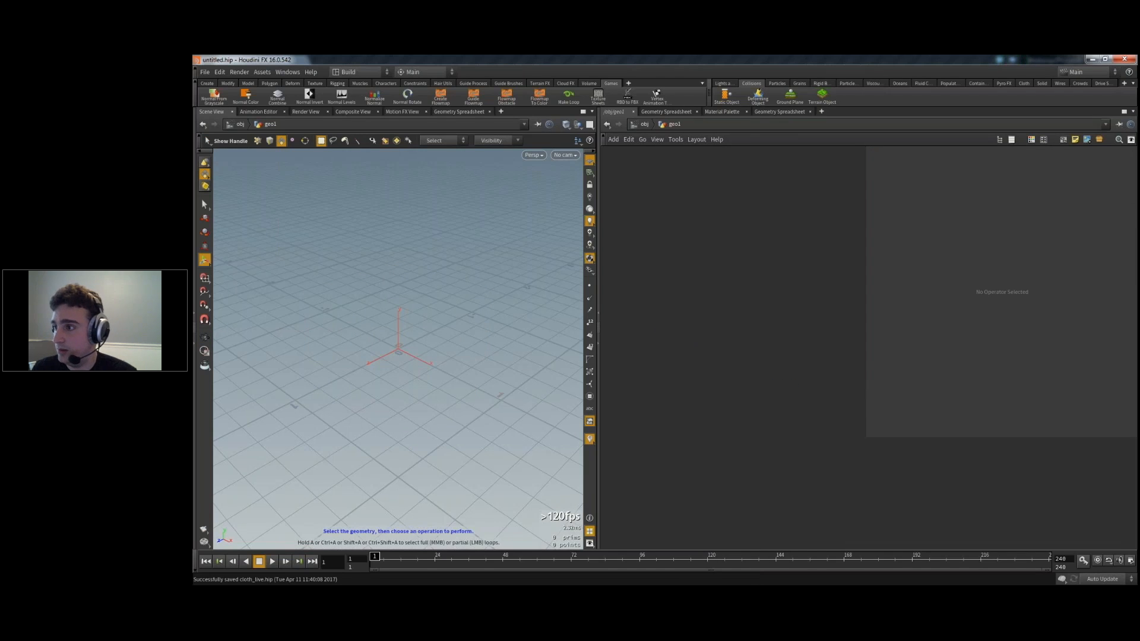
{"action": "left_click", "coordinate": [677, 334]}
{"action": "left_click_drag", "start_coordinate": [475, 392], "coordinate": [484, 392], "text": "alt"}
{"action": "key", "text": "space+h"}
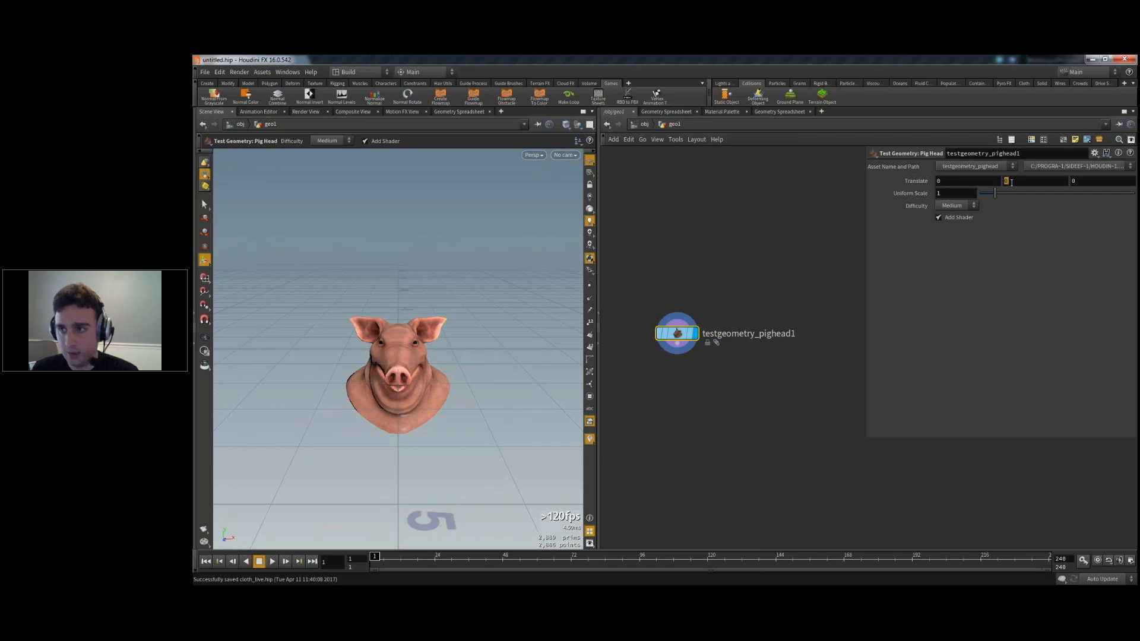
- Set the pig head's Y translation to 2 and add a ground plane collision object at the scene origin
{"action": "type", "text": "2"}
{"action": "key", "text": "Return"}
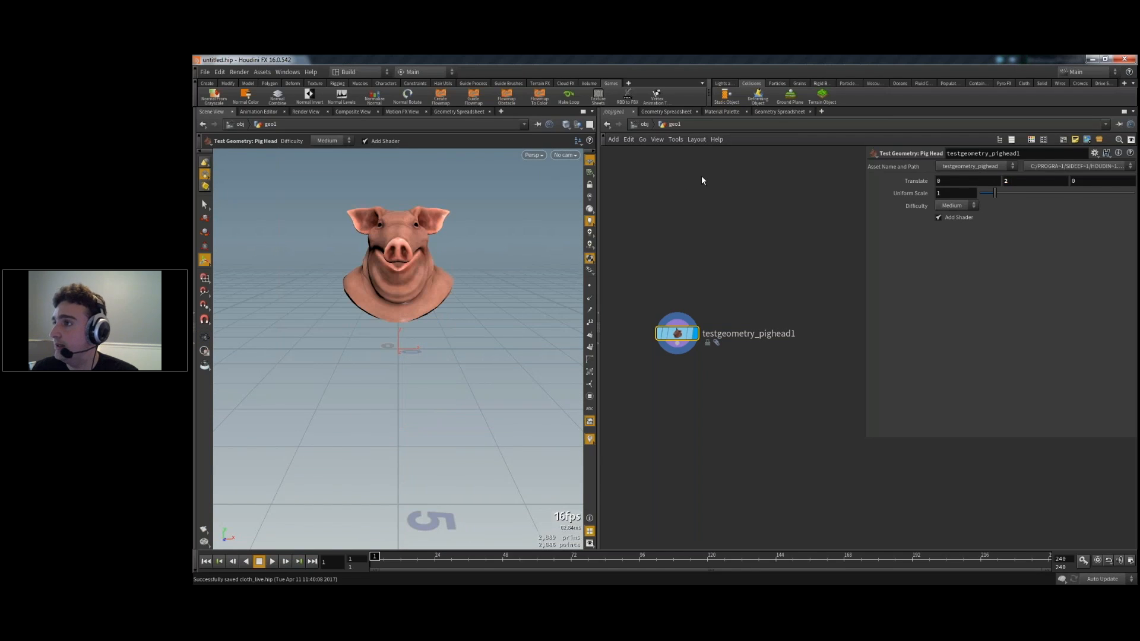
{"action": "left_click", "coordinate": [790, 96]}
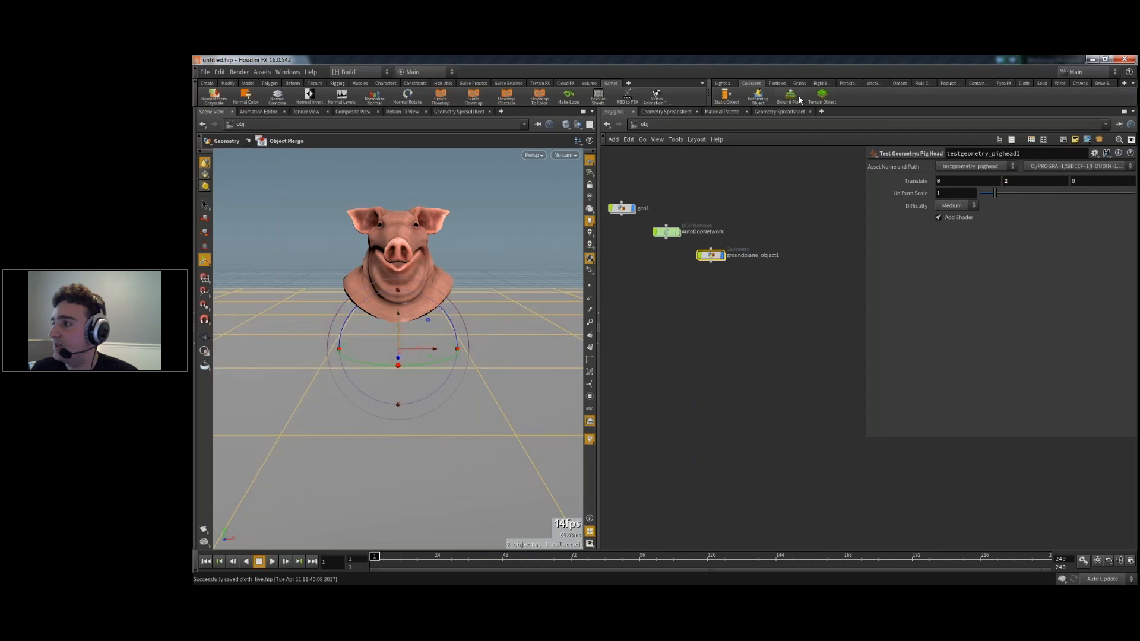
{"action": "left_click_drag", "start_coordinate": [500, 312], "coordinate": [519, 333]}
{"action": "key", "text": "Return"}
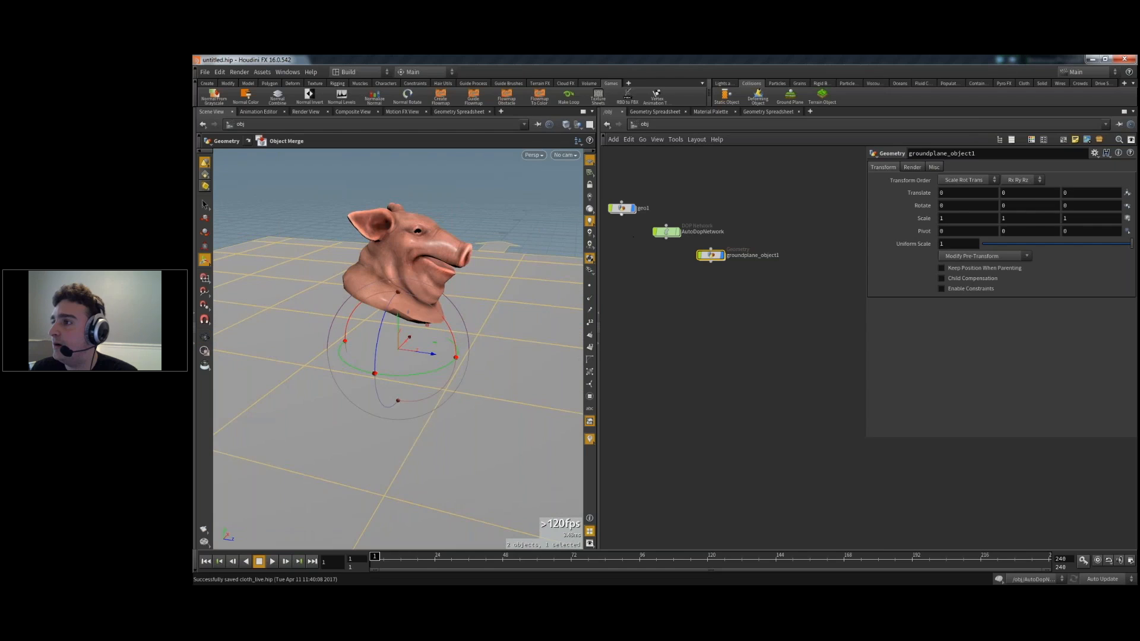
- Inside geo1, apply the Shatter tool to the pig head and place the Voronoi Fracture node below the test geometry
{"action": "double_click", "coordinate": [622, 208]}
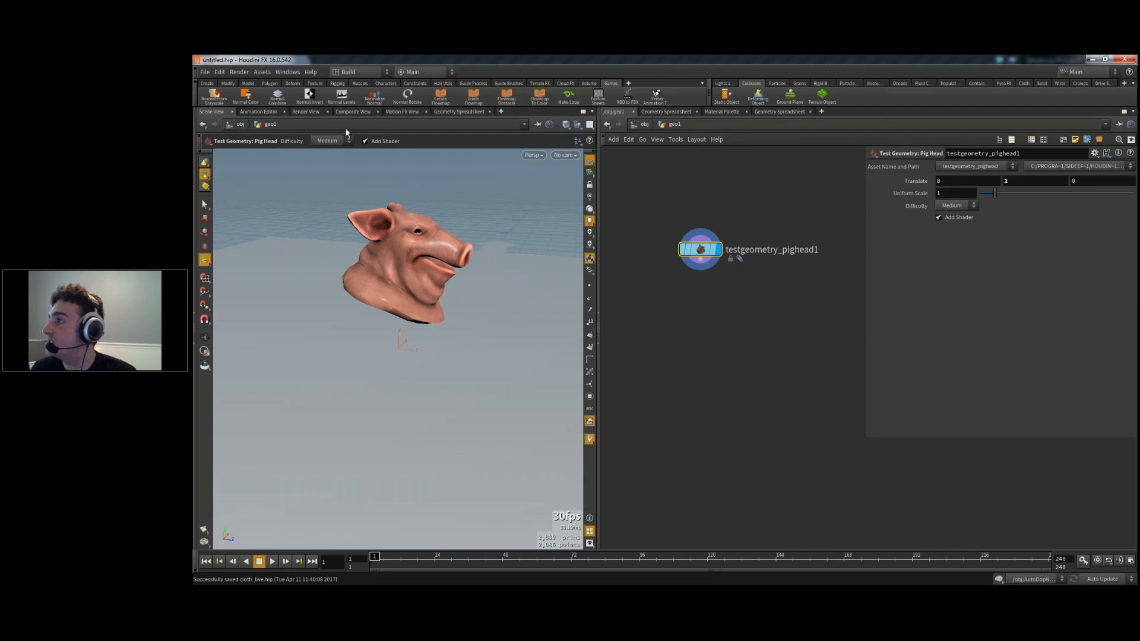
{"action": "left_click", "coordinate": [248, 83]}
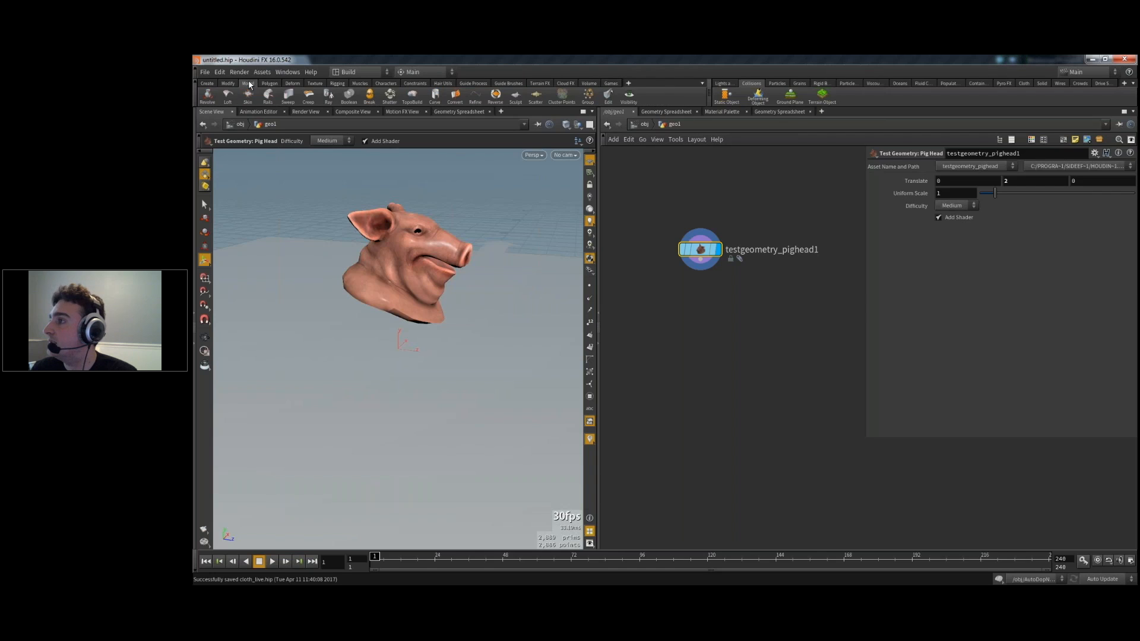
{"action": "left_click", "coordinate": [392, 98]}
{"action": "middle_click_drag", "start_coordinate": [769, 310], "coordinate": [770, 398]}
{"action": "left_click_drag", "start_coordinate": [737, 337], "coordinate": [709, 359]}
- Display the converttofog1 fog volume, followed by the scattered points of the chunkcenters node, and select chunkcenters
{"action": "left_click", "coordinate": [790, 263]}
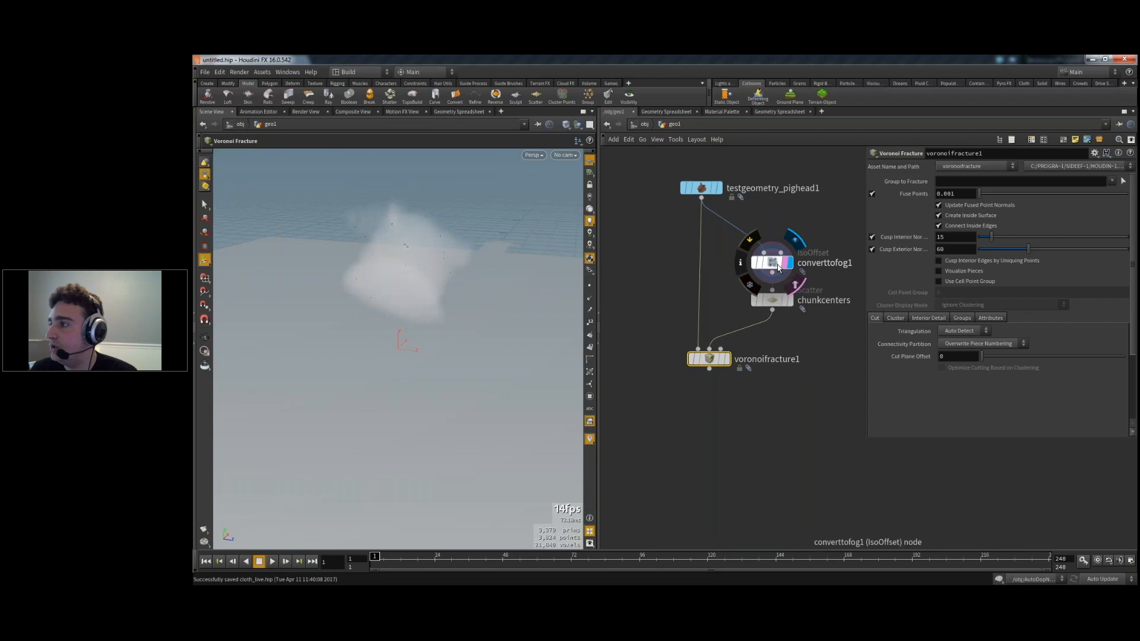
{"action": "left_click", "coordinate": [778, 263]}
{"action": "left_click", "coordinate": [791, 303]}
{"action": "left_click", "coordinate": [775, 300]}
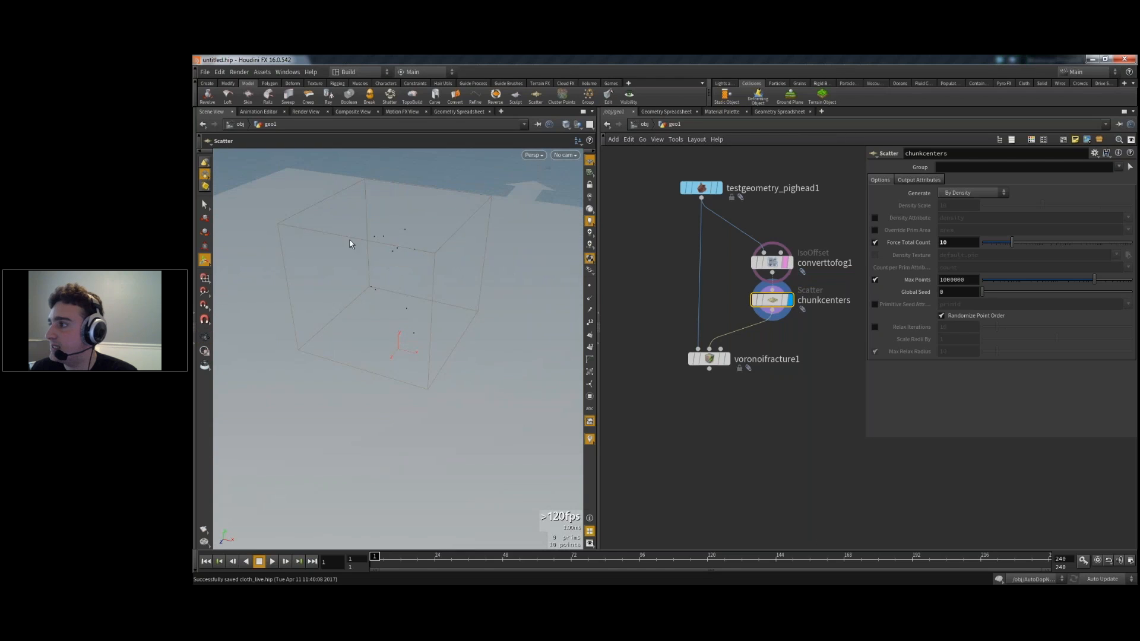
- Temporarily bypass converttofog1 to examine the scatter points against the pig head's wireframe, and re-enable the node
{"action": "left_click", "coordinate": [755, 263]}
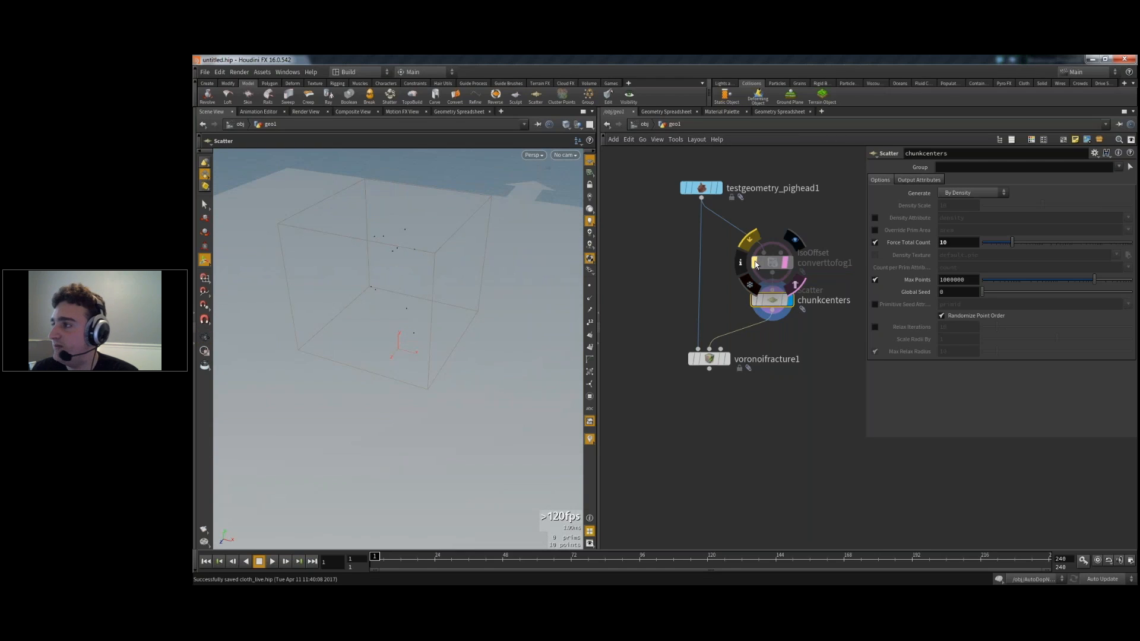
{"action": "key", "text": "Escape"}
{"action": "left_click_drag", "start_coordinate": [448, 287], "coordinate": [419, 314]}
{"action": "right_click_drag", "start_coordinate": [419, 313], "coordinate": [400, 179]}
{"action": "middle_click_drag", "start_coordinate": [400, 179], "coordinate": [408, 222]}
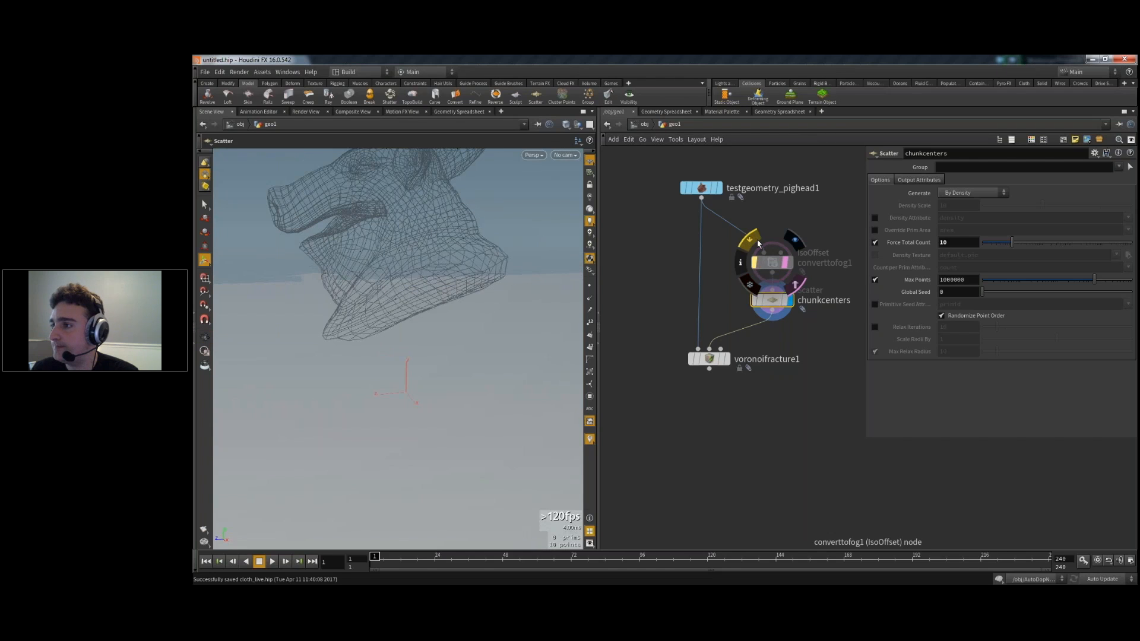
{"action": "left_click", "coordinate": [757, 267]}
{"action": "key", "text": "Escape"}
{"action": "left_click_drag", "start_coordinate": [437, 332], "coordinate": [437, 306]}
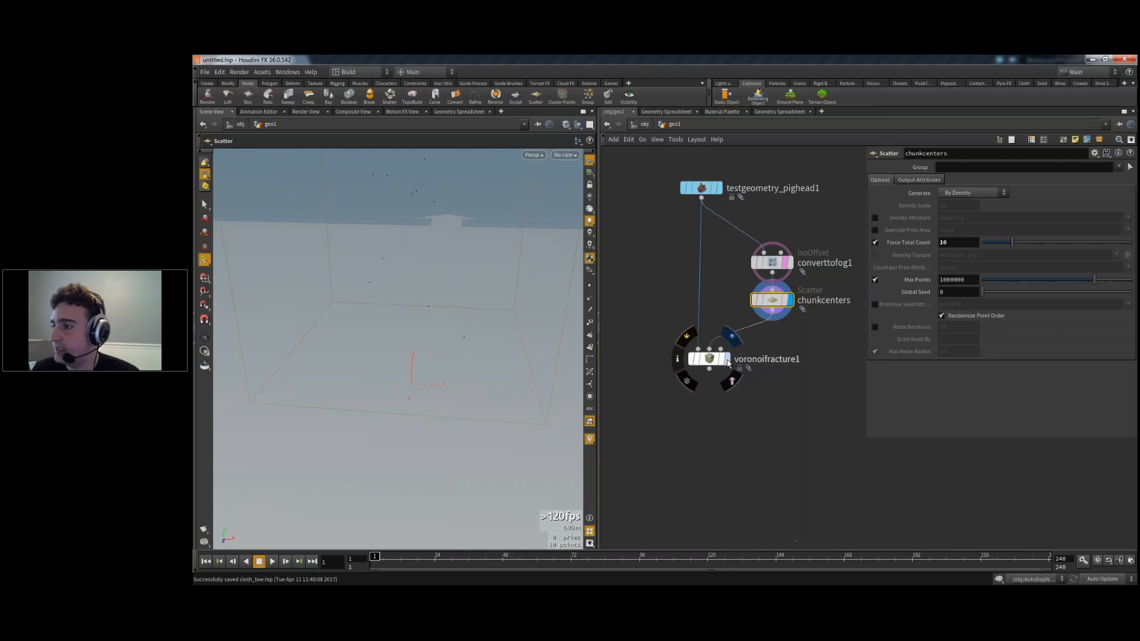
- Display the Voronoi fracture result, then add an Exploded View node connected to its output and display it
{"action": "left_click", "coordinate": [726, 358]}
{"action": "left_click", "coordinate": [712, 360]}
{"action": "key", "text": "Tab"}
{"action": "key", "text": "Escape"}
{"action": "left_click", "coordinate": [705, 437]}
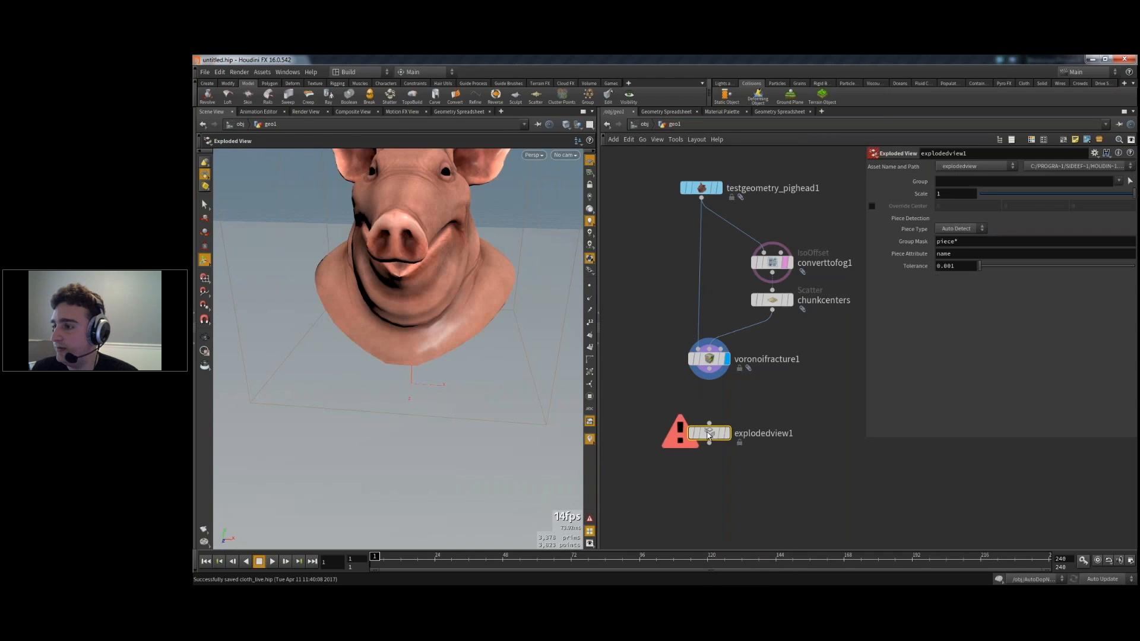
{"action": "left_click", "coordinate": [731, 411]}
{"action": "left_click", "coordinate": [731, 454]}
{"action": "scroll", "coordinate": [398, 349], "scroll_direction": "down", "scroll_amount": 3}
{"action": "left_click_drag", "start_coordinate": [304, 324], "coordinate": [249, 351]}
- Set the Force Total Count of the chunkcenters scatter node to 30
{"action": "left_click", "coordinate": [772, 300]}
{"action": "left_click", "coordinate": [963, 242]}
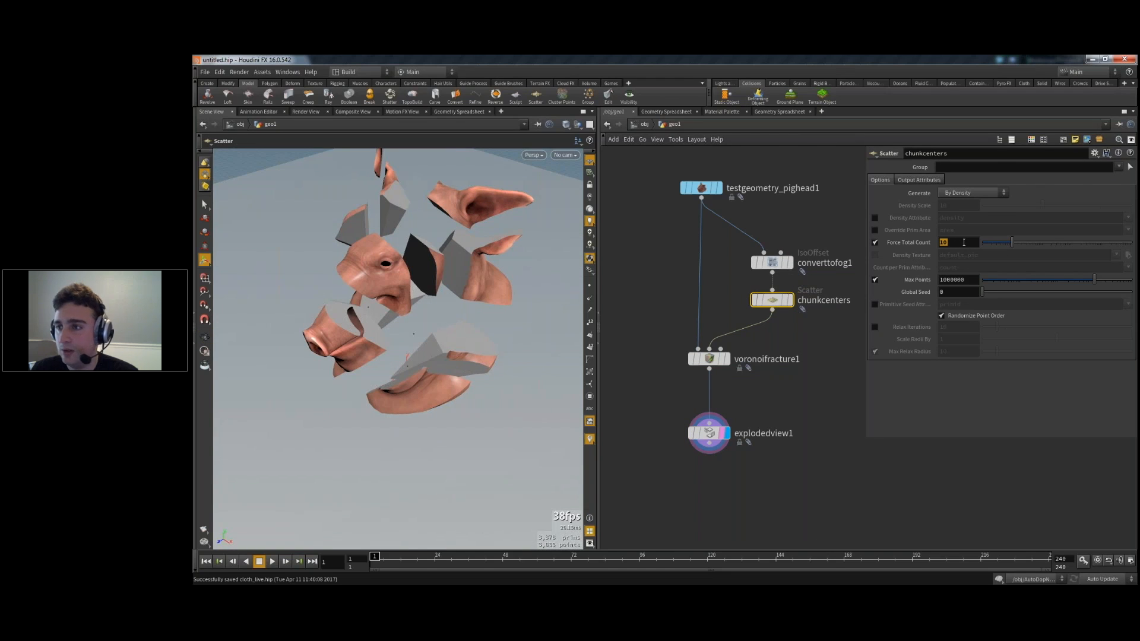
{"action": "type", "text": "30"}
{"action": "key", "text": "Return"}
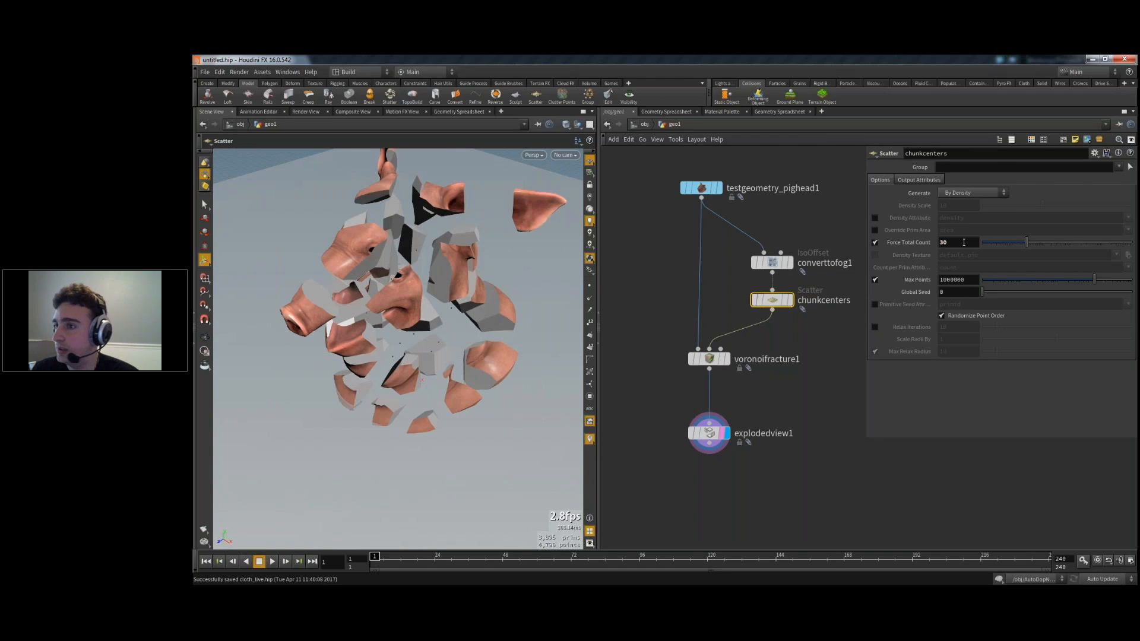
- Raise the chunkcenters Force Total Count to 50 and inspect the exploded pieces from another angle
{"action": "type", "text": "50"}
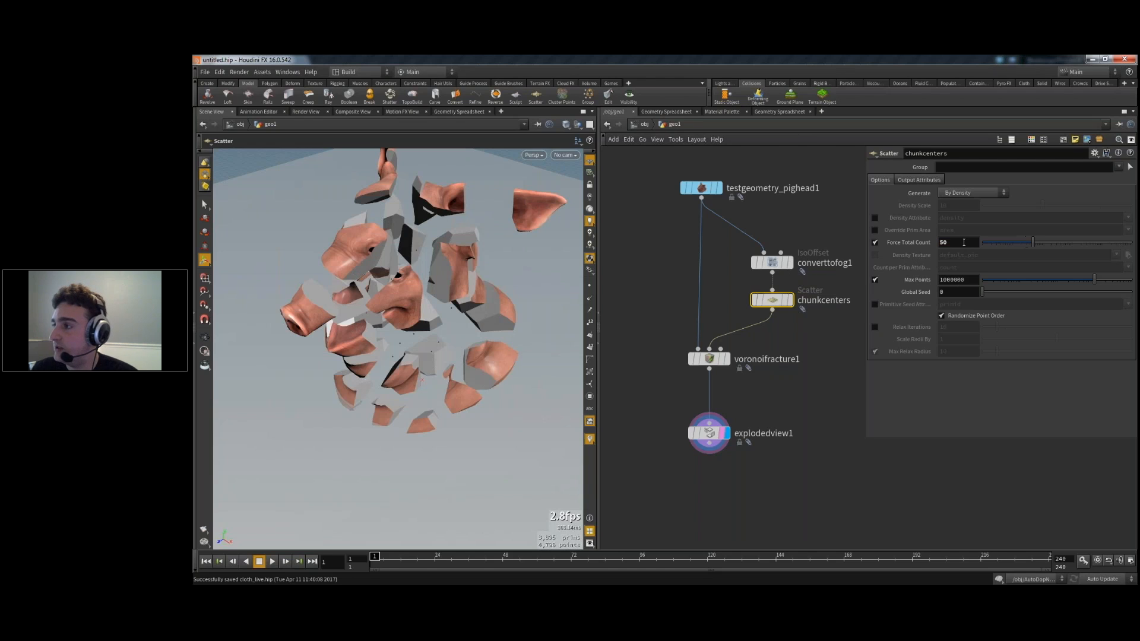
{"action": "key", "text": "Return"}
{"action": "key", "text": "Escape"}
{"action": "left_click_drag", "start_coordinate": [513, 327], "coordinate": [457, 314]}
{"action": "key", "text": "Return"}
{"action": "type", "text": "50"}
{"action": "key", "text": "Return"}
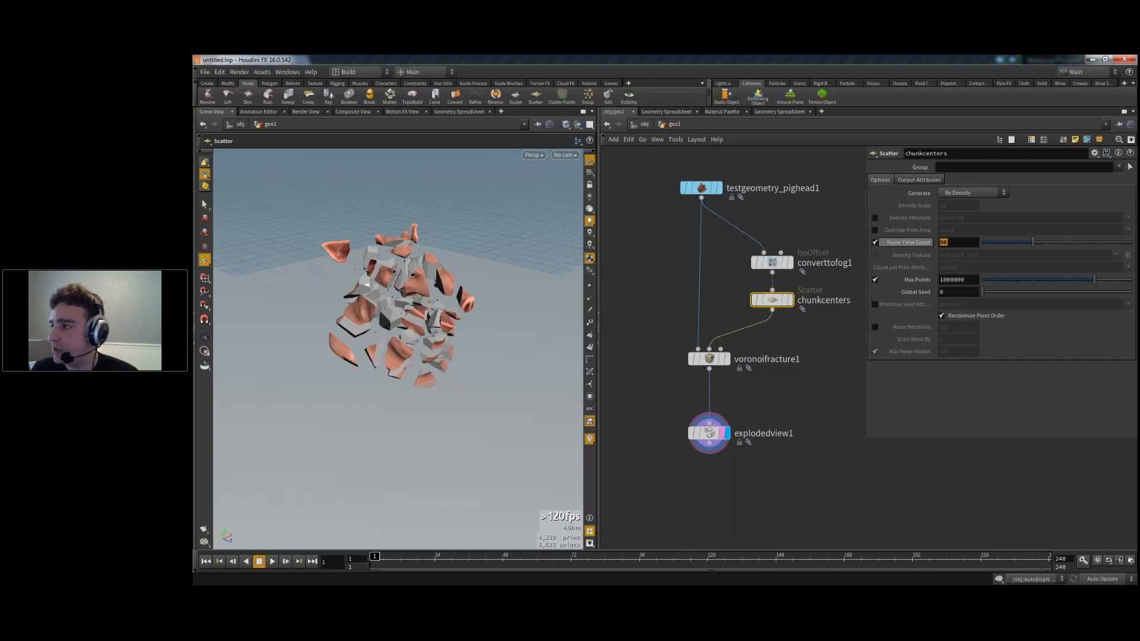
- Set the chunkcenters Force Total Count to 200 and inspect the smaller fracture pieces from several angles
{"action": "type", "text": "200"}
{"action": "key", "text": "Return"}
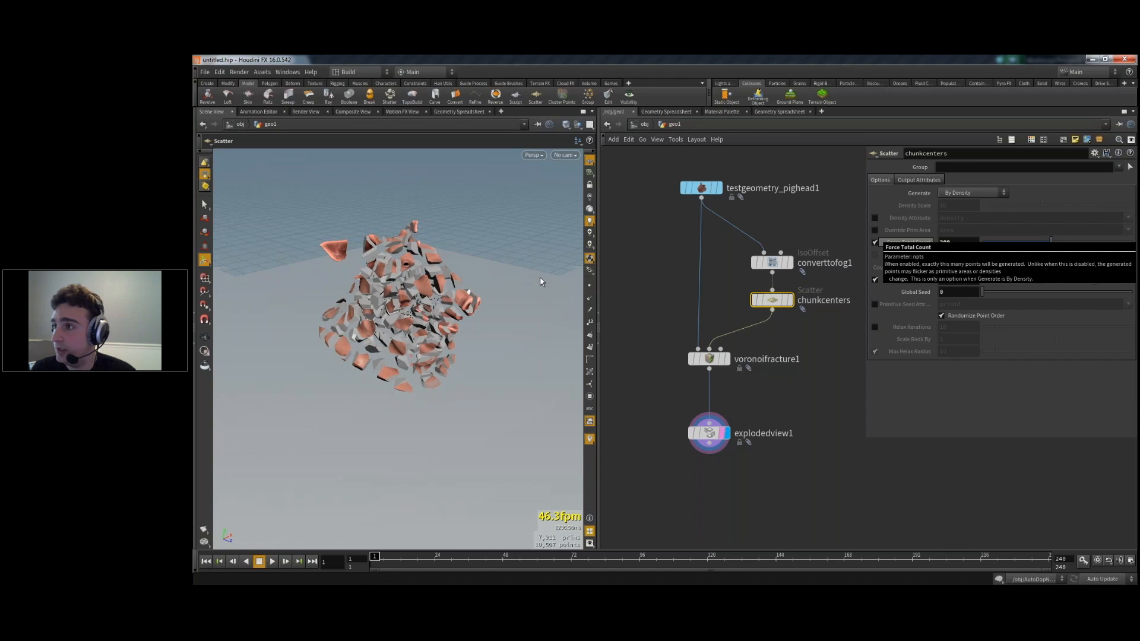
{"action": "key", "text": "Escape"}
{"action": "left_click_drag", "start_coordinate": [540, 281], "coordinate": [393, 283]}
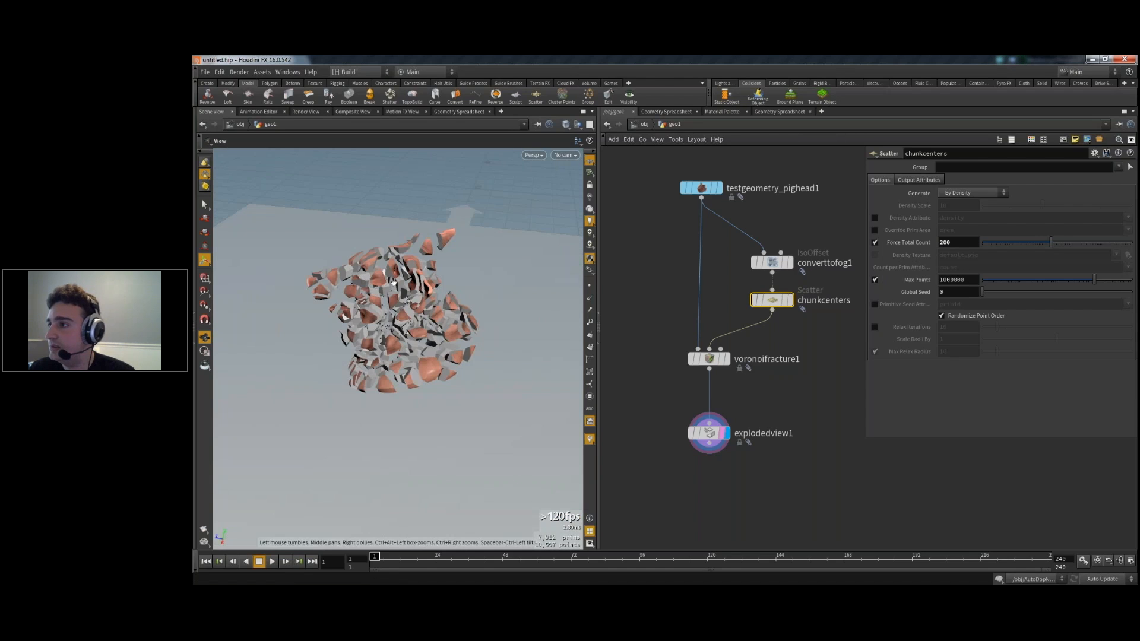
{"action": "left_click_drag", "start_coordinate": [393, 282], "coordinate": [297, 291]}
- Insert an Attribute Delete node directly below testgeometry_pighead1 so it feeds both the fog conversion and the fracture
{"action": "key", "text": "Tab"}
{"action": "type", "text": "attribdelete"}
{"action": "key", "text": "Return"}
{"action": "left_click", "coordinate": [662, 254]}
{"action": "left_click_drag", "start_coordinate": [662, 254], "coordinate": [700, 238]}
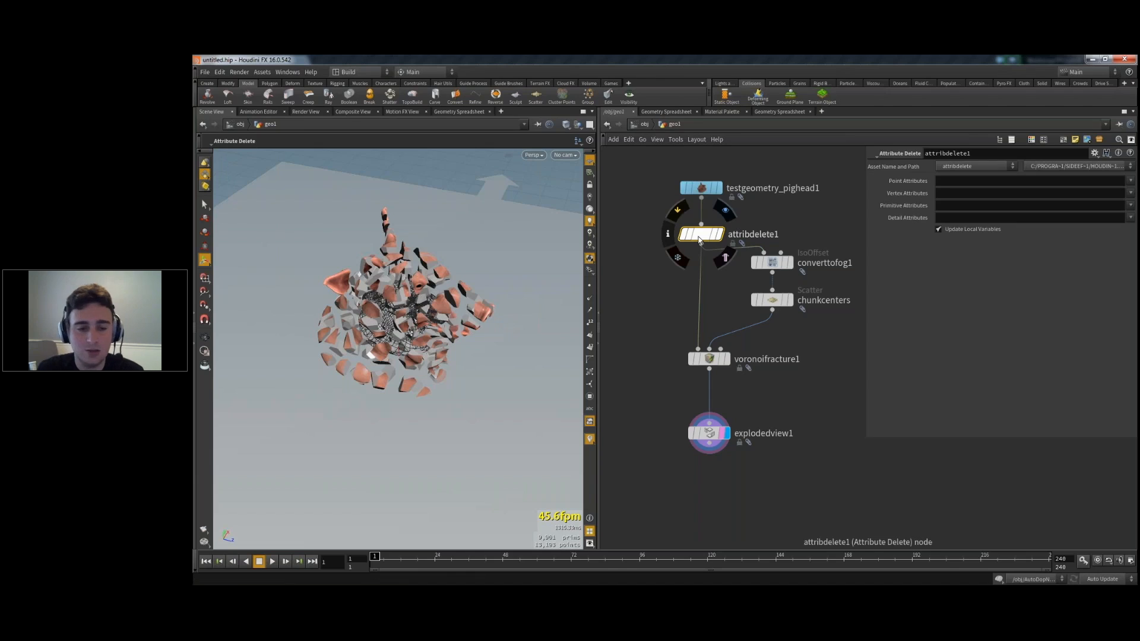
{"action": "left_click_drag", "start_coordinate": [700, 238], "coordinate": [700, 231]}
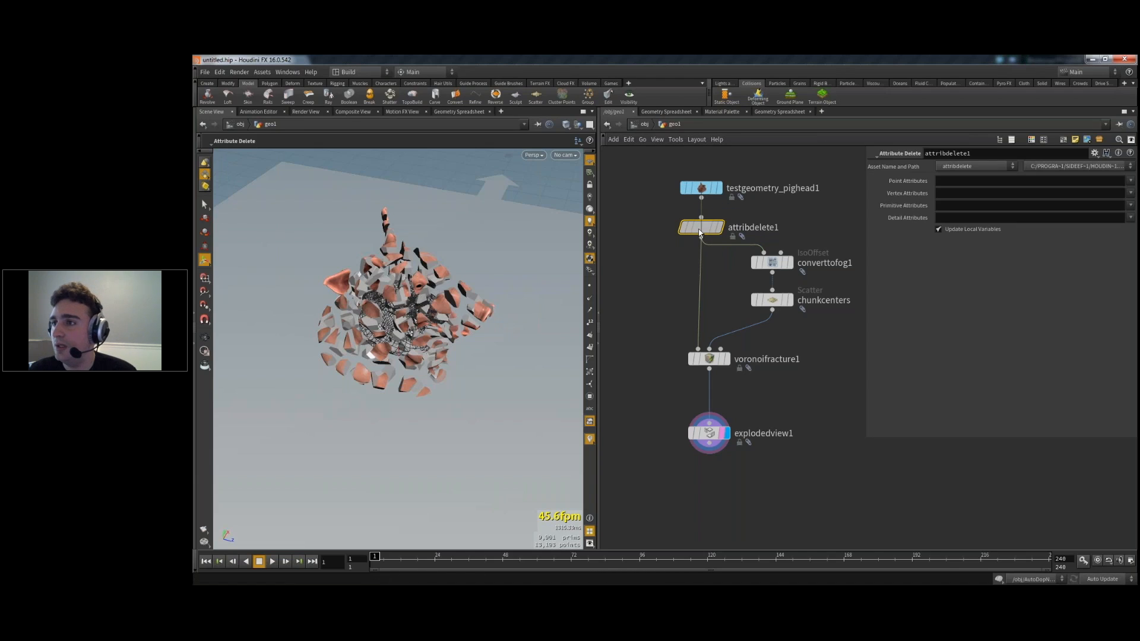
- Set the Attribute Delete node to remove the shop_materialpath primitive attribute
{"action": "left_click", "coordinate": [1129, 205]}
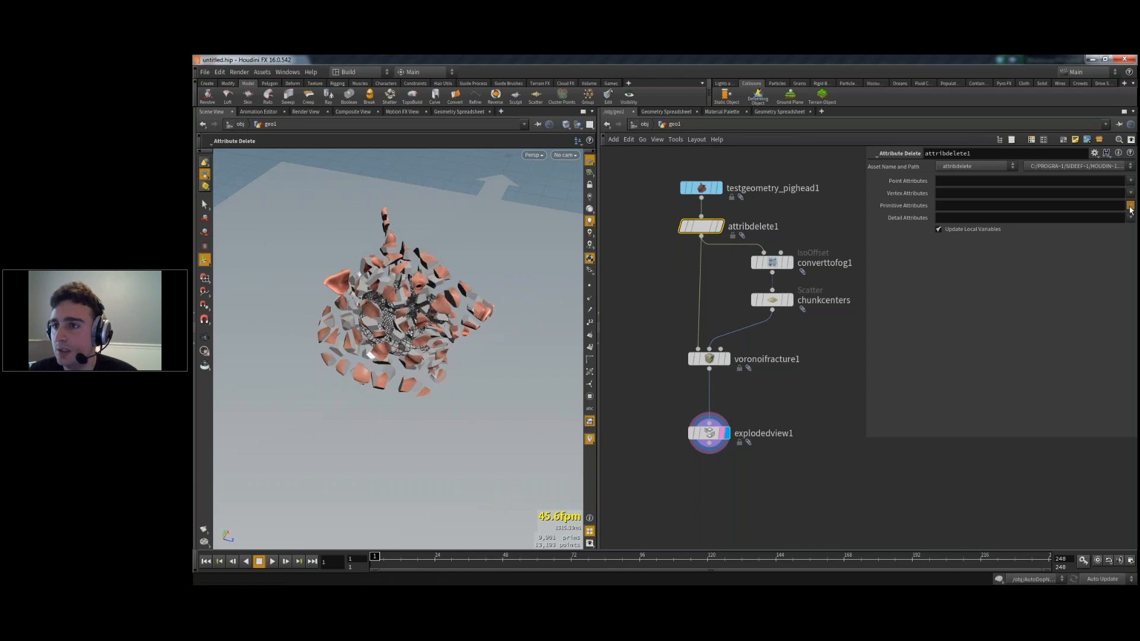
{"action": "left_click", "coordinate": [1104, 217]}
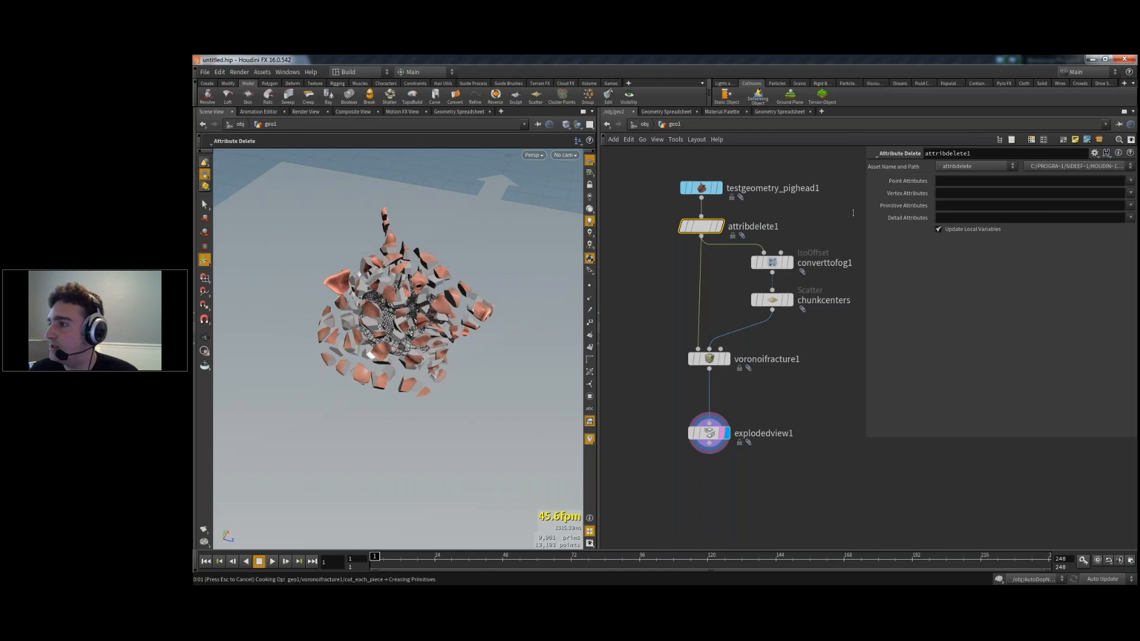
{"action": "key", "text": "Escape"}
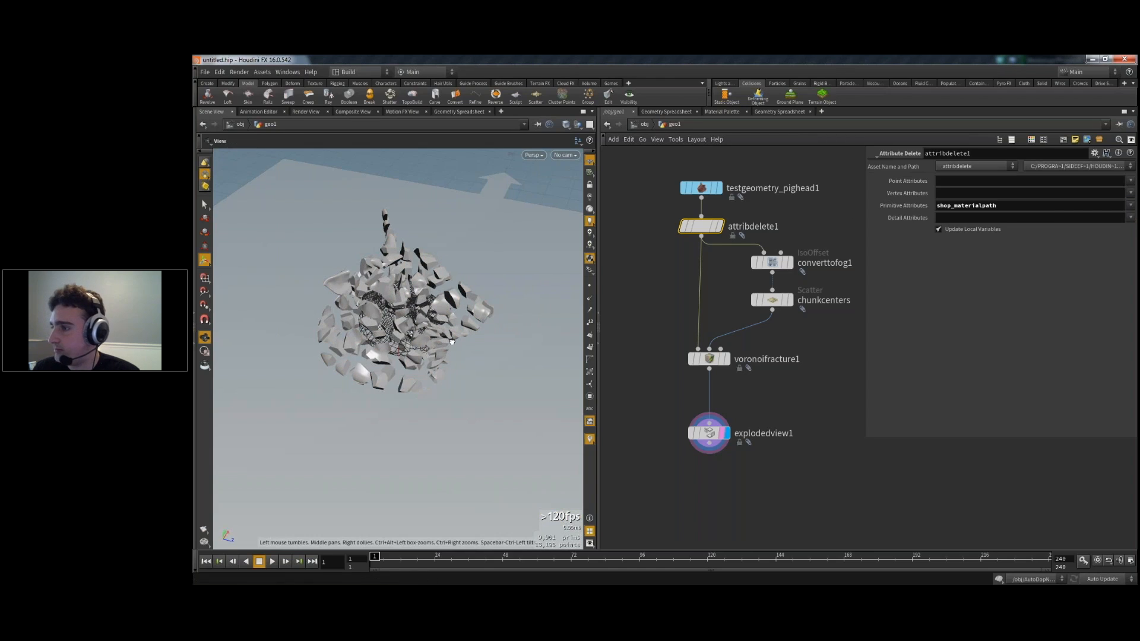
{"action": "left_click_drag", "start_coordinate": [452, 342], "coordinate": [386, 306]}
- Set the chunkcenters scatter node's Force Total Count to 70
{"action": "left_click", "coordinate": [772, 299]}
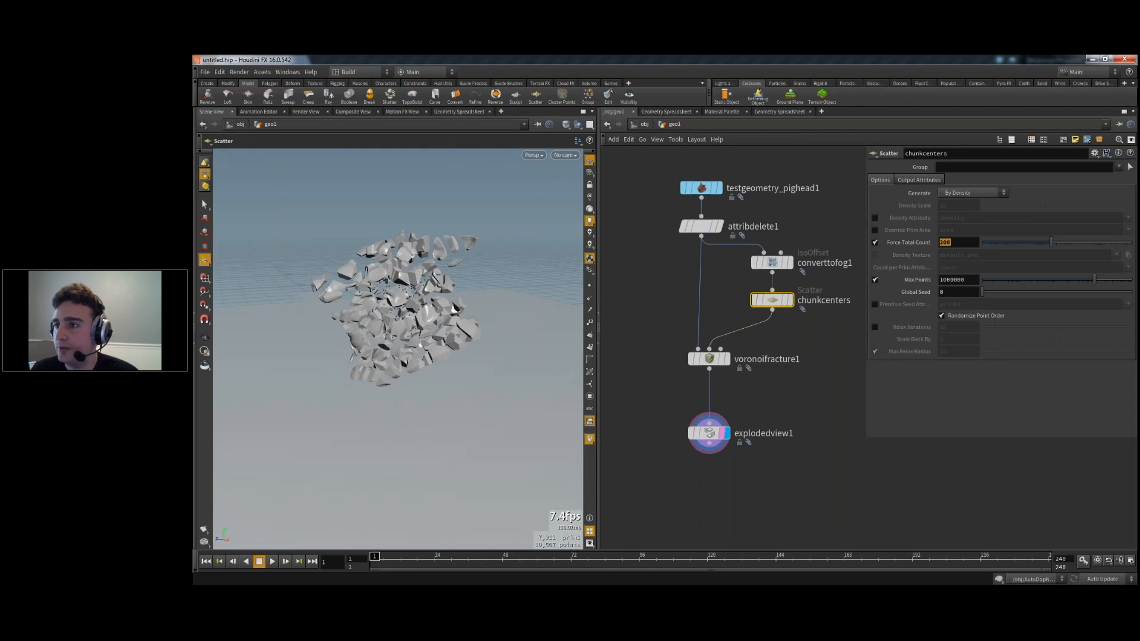
{"action": "type", "text": "70"}
{"action": "key", "text": "Return"}
{"action": "key", "text": "Escape"}
{"action": "left_click_drag", "start_coordinate": [429, 311], "coordinate": [537, 305], "text": "alt"}
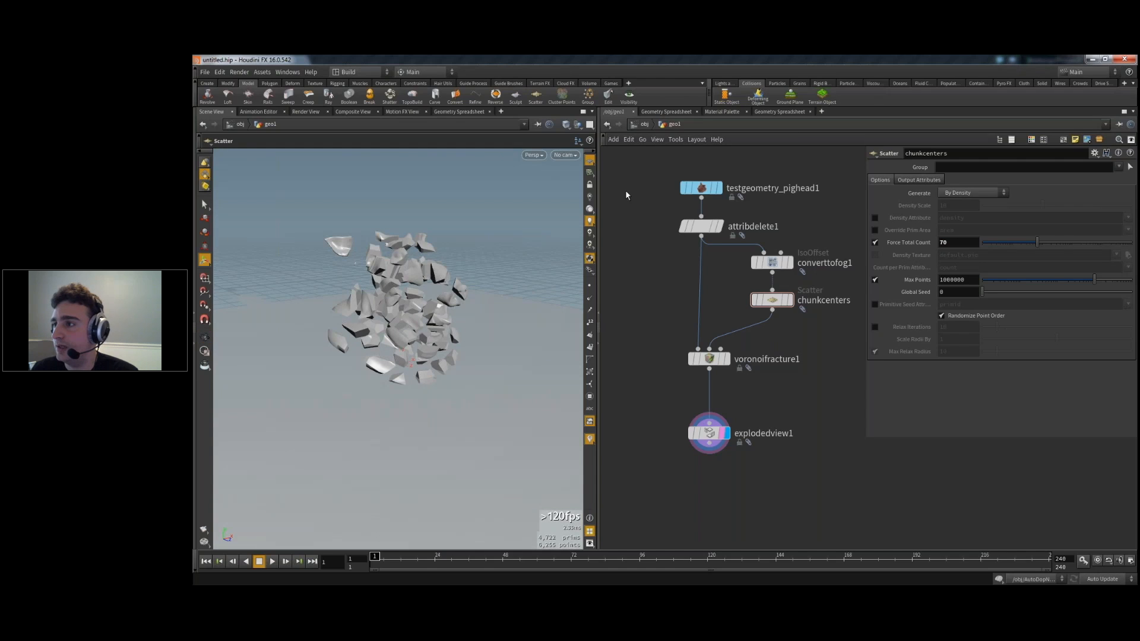
- Delete the Exploded View node below the Voronoi fracture
{"action": "left_click_drag", "start_coordinate": [709, 433], "coordinate": [709, 411]}
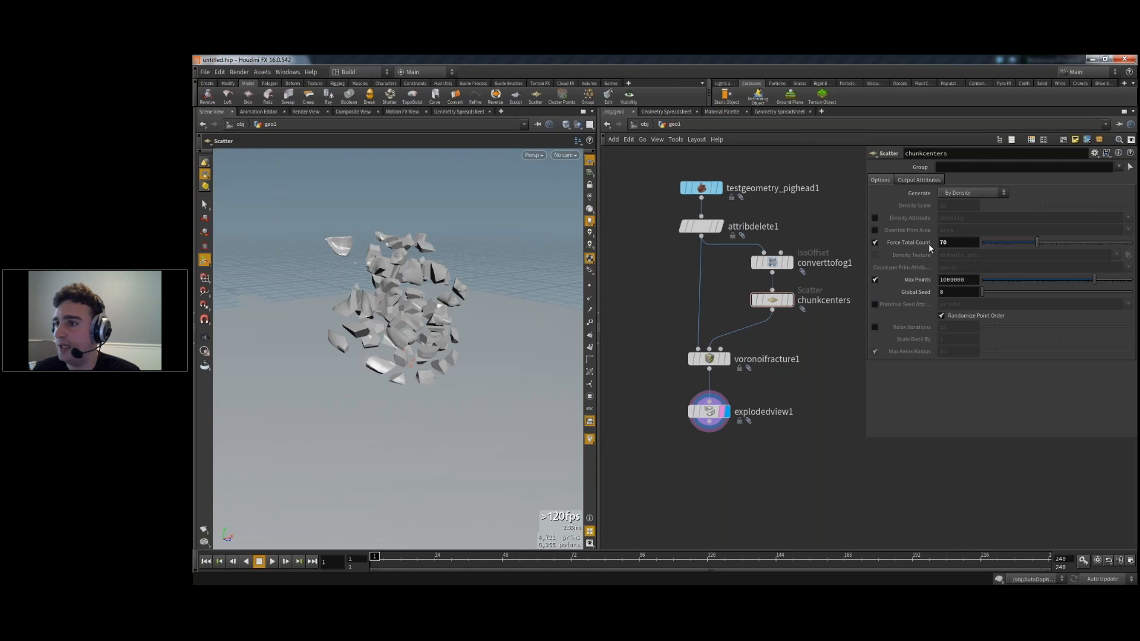
{"action": "left_click_drag", "start_coordinate": [478, 282], "coordinate": [379, 282], "text": "alt"}
{"action": "middle_click_drag", "start_coordinate": [709, 417], "coordinate": [711, 380]}
{"action": "left_click", "coordinate": [711, 380]}
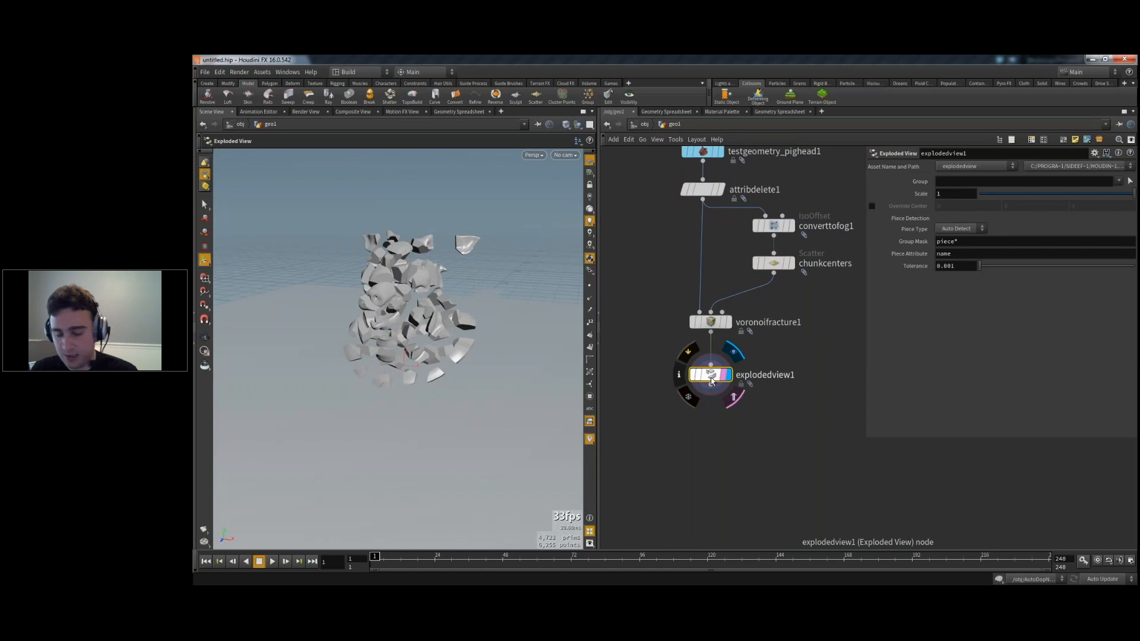
{"action": "key", "text": "Delete"}
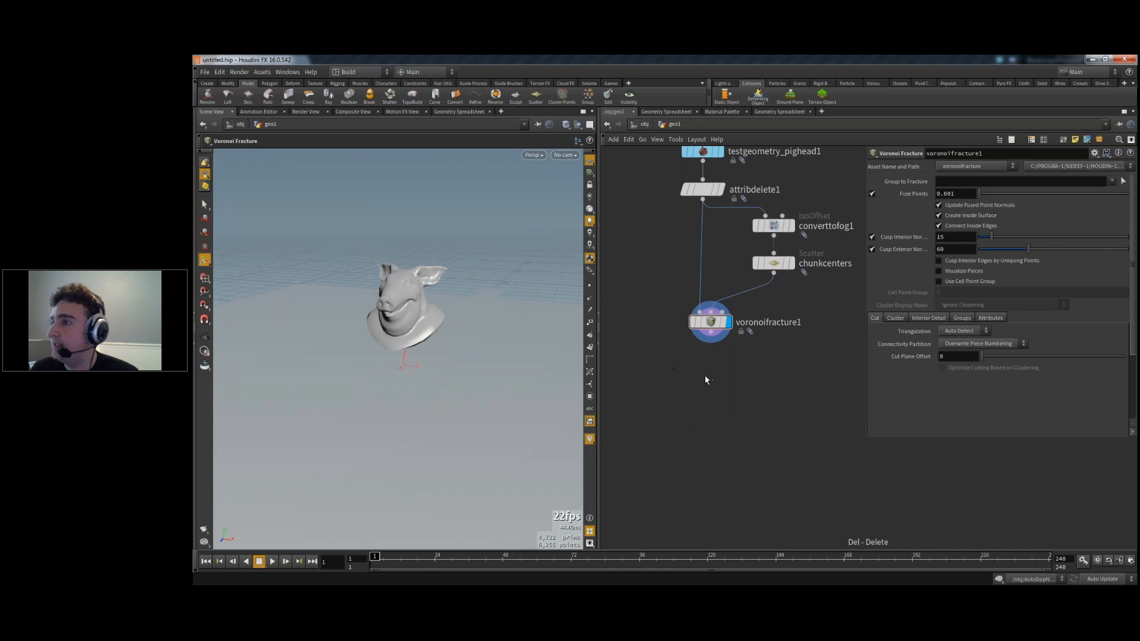
- Turn the fractured pig head into an RBD Fractured Object, choosing RBD Packed Object as its type
{"action": "left_click_drag", "start_coordinate": [710, 98], "coordinate": [646, 101]}
{"action": "left_click", "coordinate": [770, 83]}
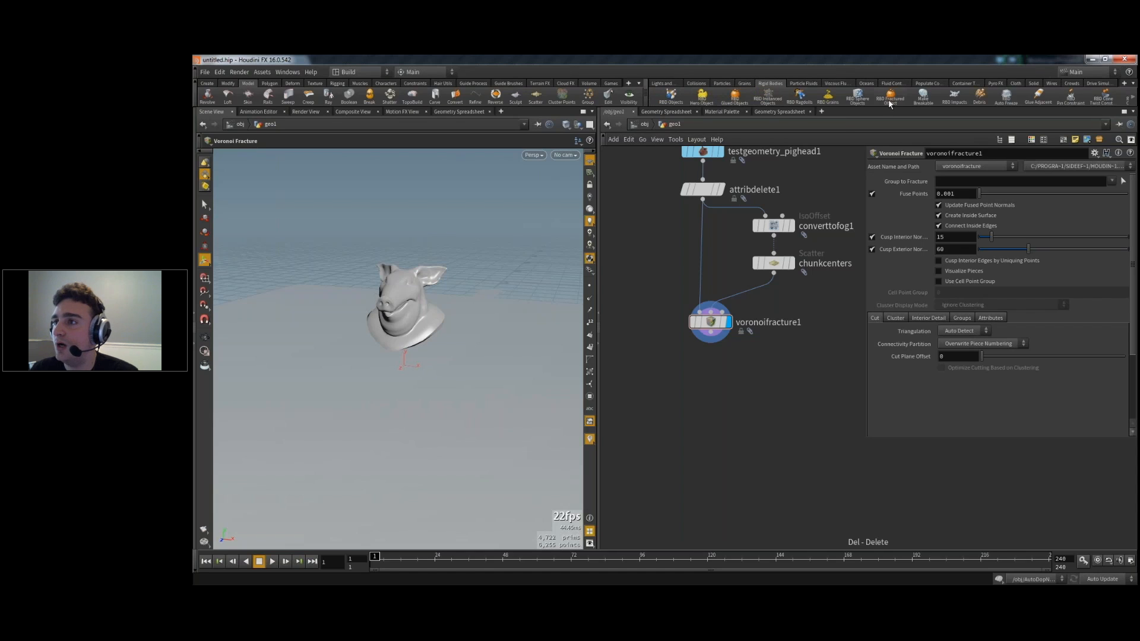
{"action": "left_click", "coordinate": [890, 100]}
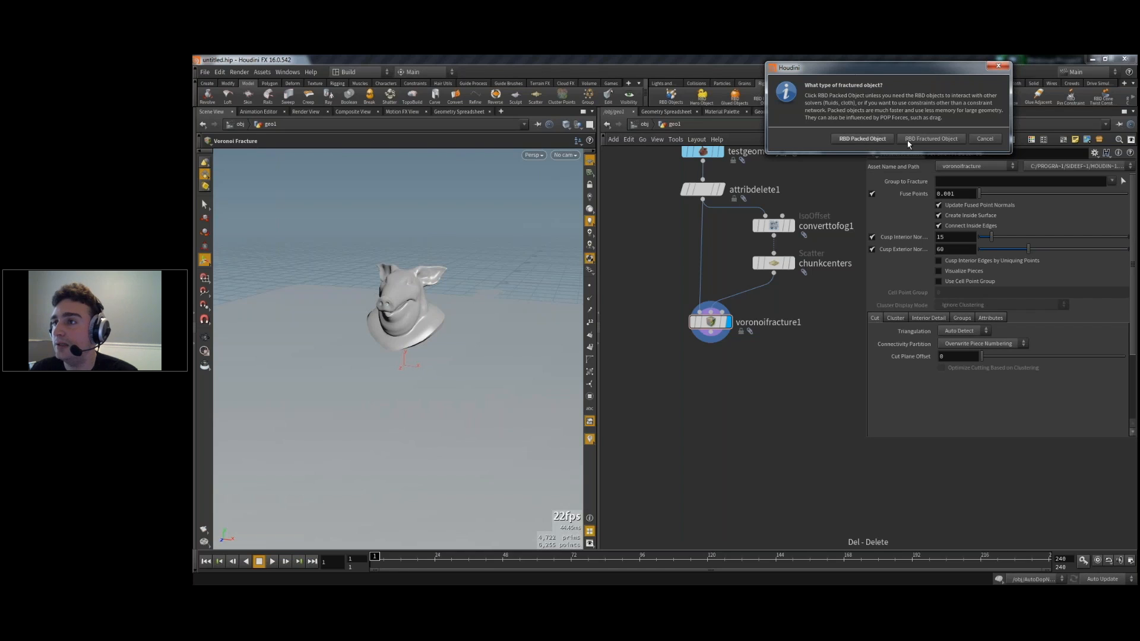
{"action": "left_click", "coordinate": [869, 140]}
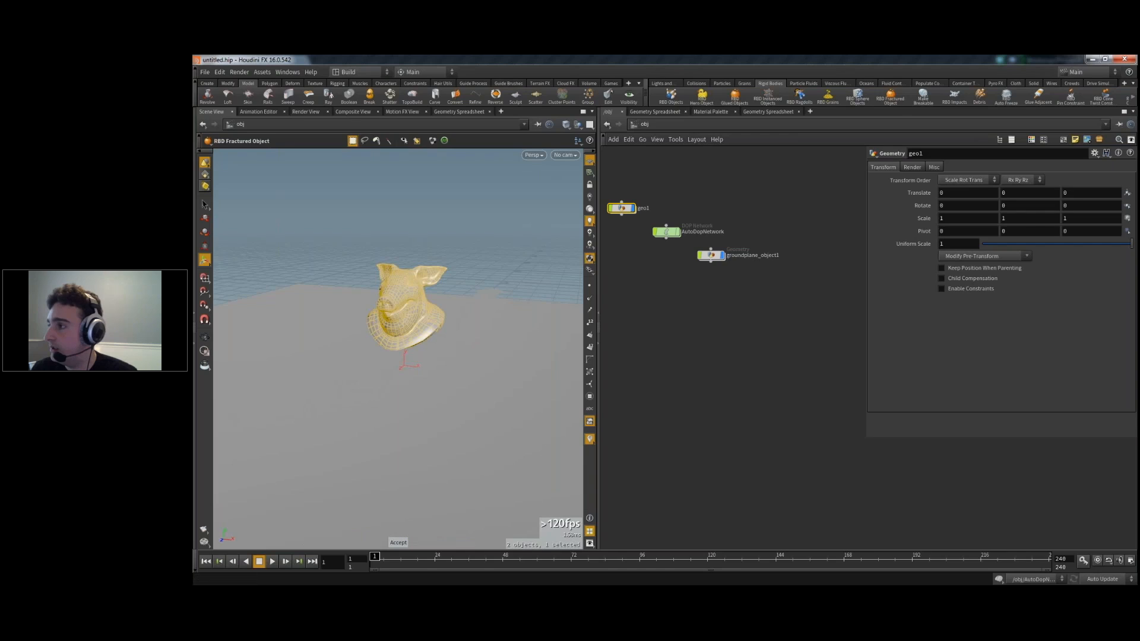
- Play the rigid body simulation, inspect the collapsed pieces, and return to frame 1 to examine the intact head
{"action": "left_click", "coordinate": [271, 561]}
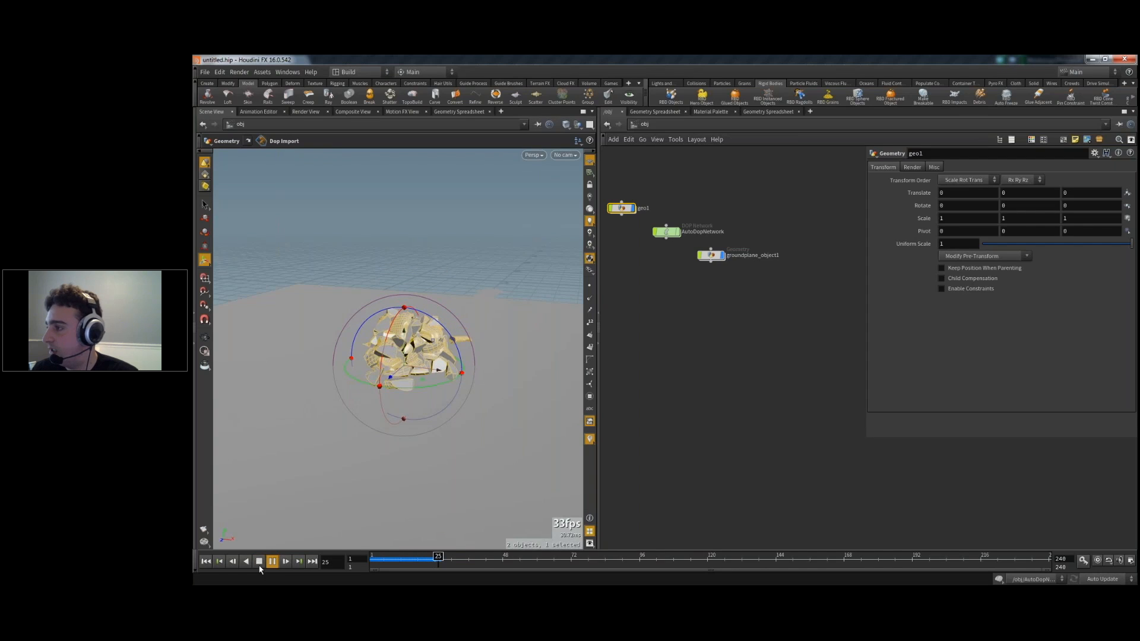
{"action": "left_click", "coordinate": [259, 562]}
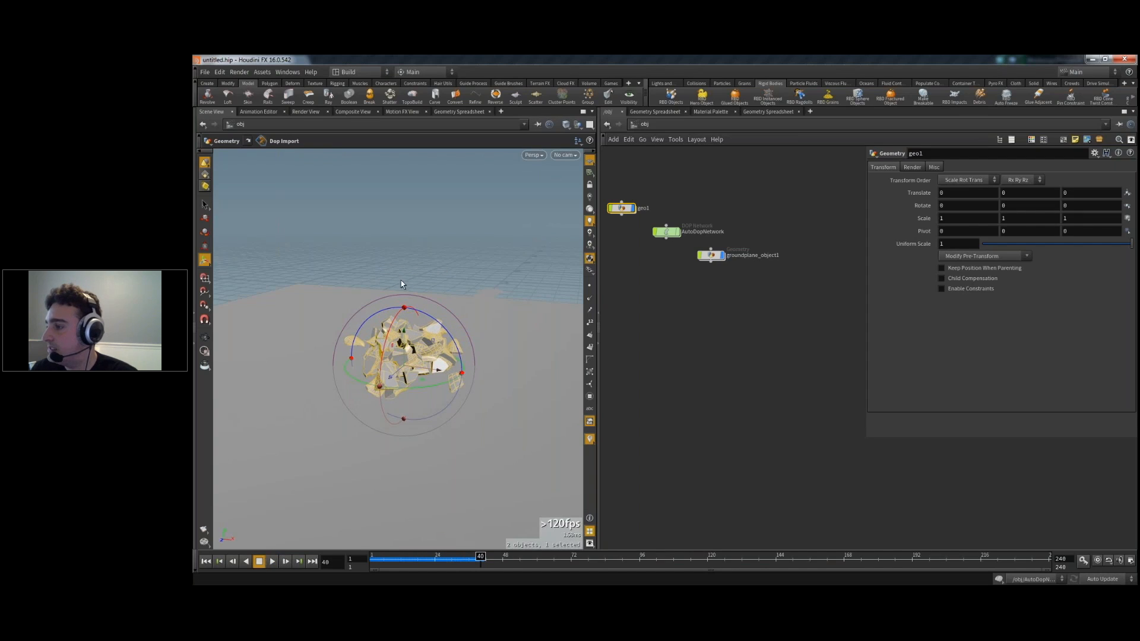
{"action": "key", "text": "Escape"}
{"action": "left_click_drag", "start_coordinate": [354, 288], "coordinate": [409, 288]}
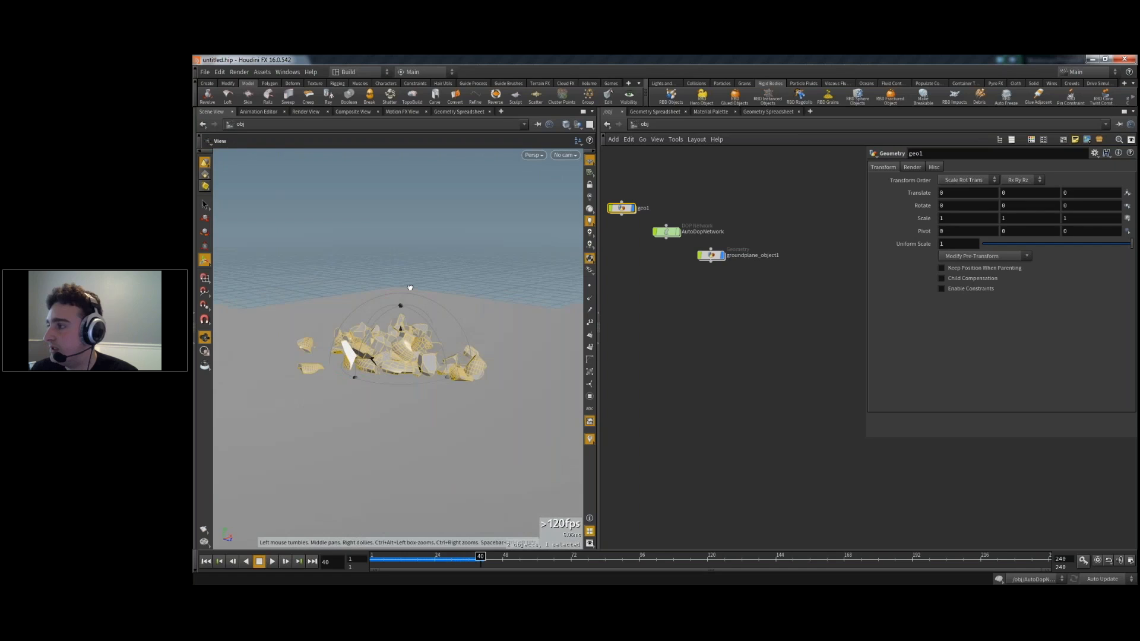
{"action": "right_click_drag", "start_coordinate": [410, 288], "coordinate": [417, 324]}
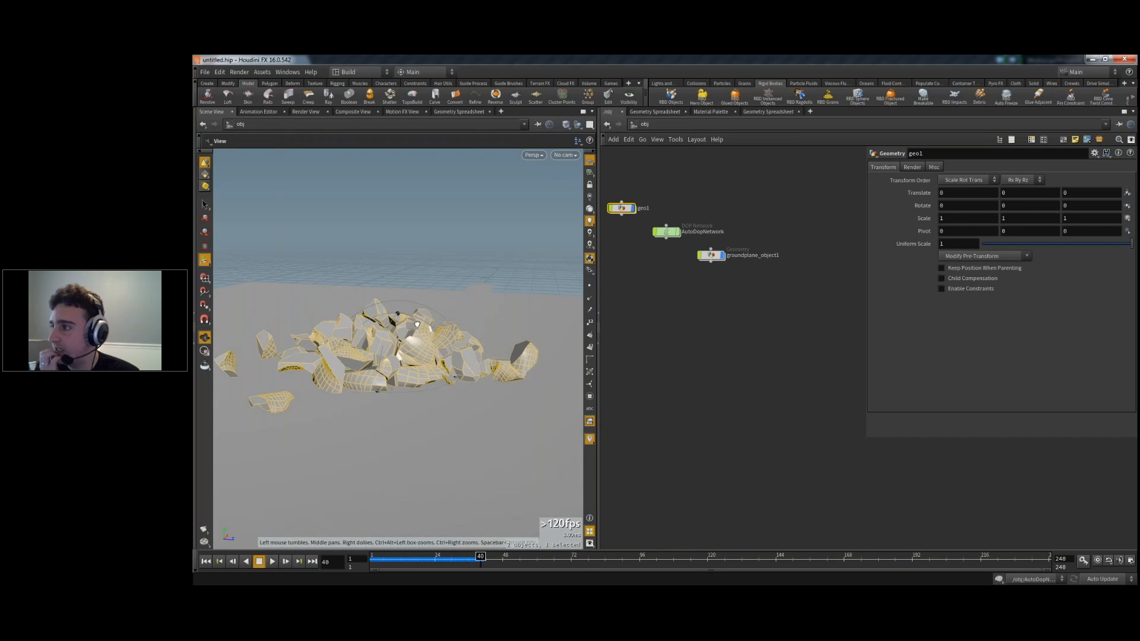
{"action": "left_click", "coordinate": [205, 561]}
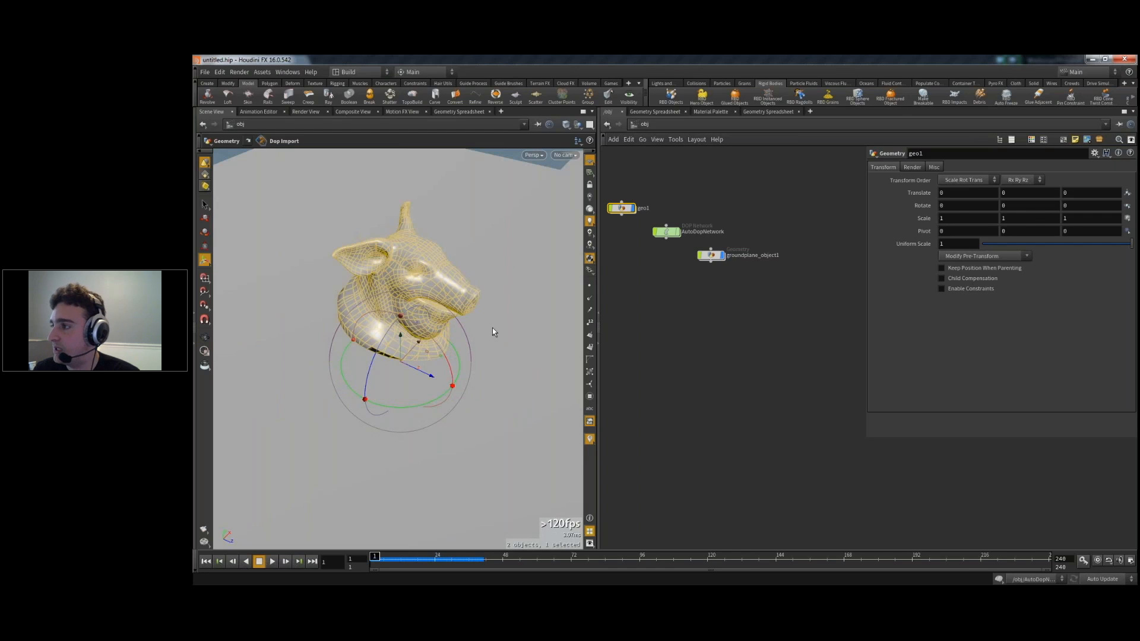
{"action": "key", "text": "Escape"}
{"action": "left_click_drag", "start_coordinate": [394, 320], "coordinate": [427, 324]}
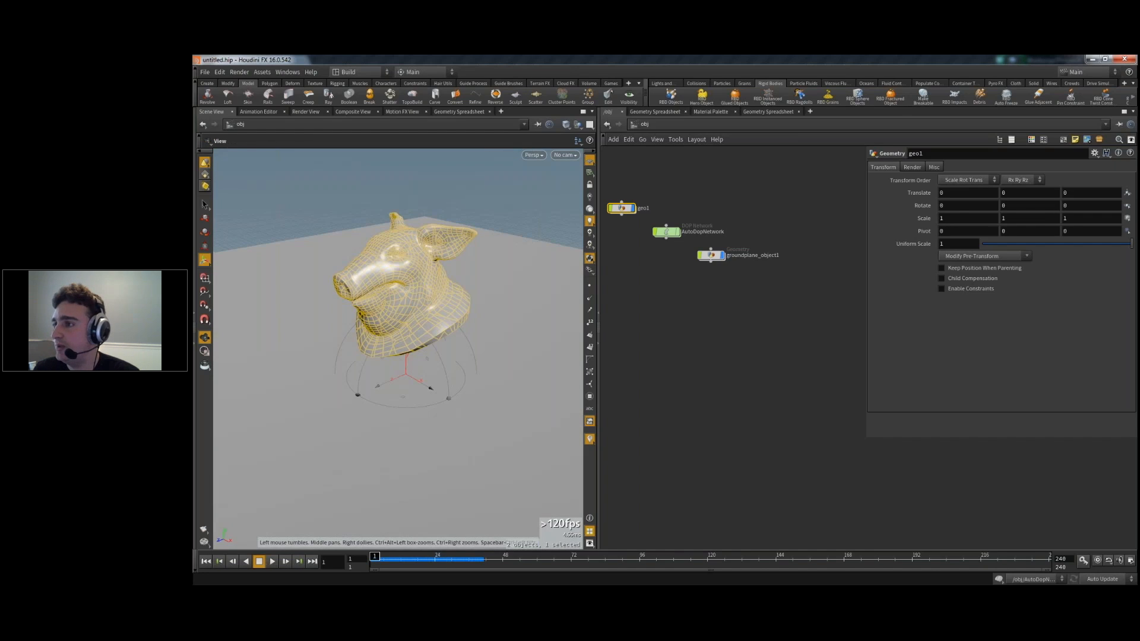
{"action": "key", "text": "Return"}
- Add a Sphere node inside geo1 and raise its centre in Y to about 1.62 so it surrounds the pig head
{"action": "middle_click_drag", "start_coordinate": [621, 210], "coordinate": [666, 240]}
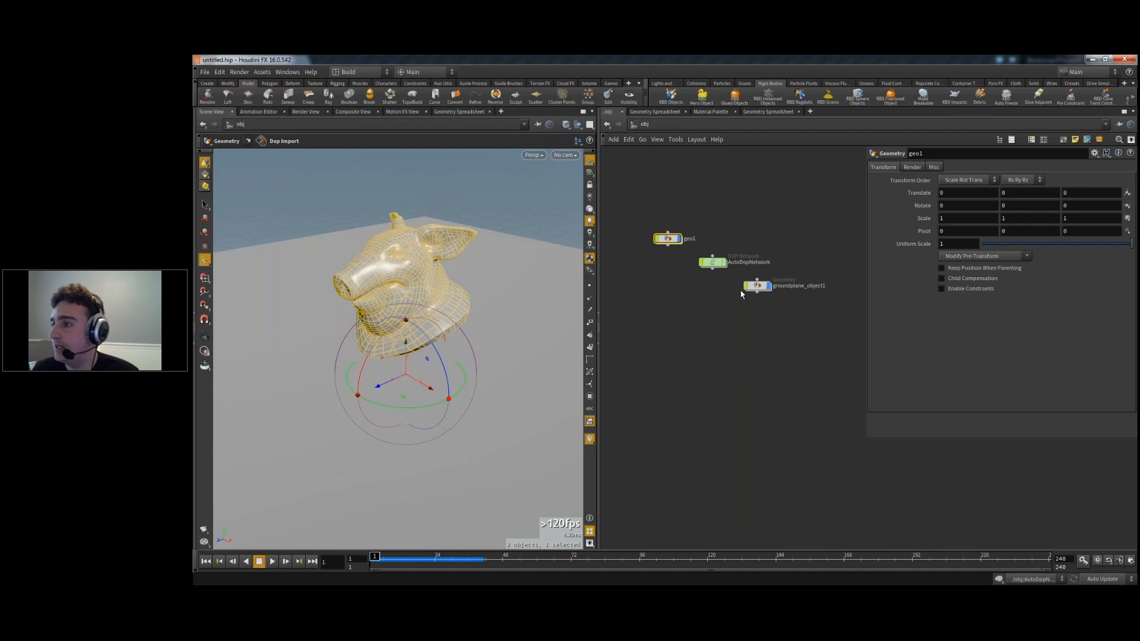
{"action": "double_click", "coordinate": [666, 239]}
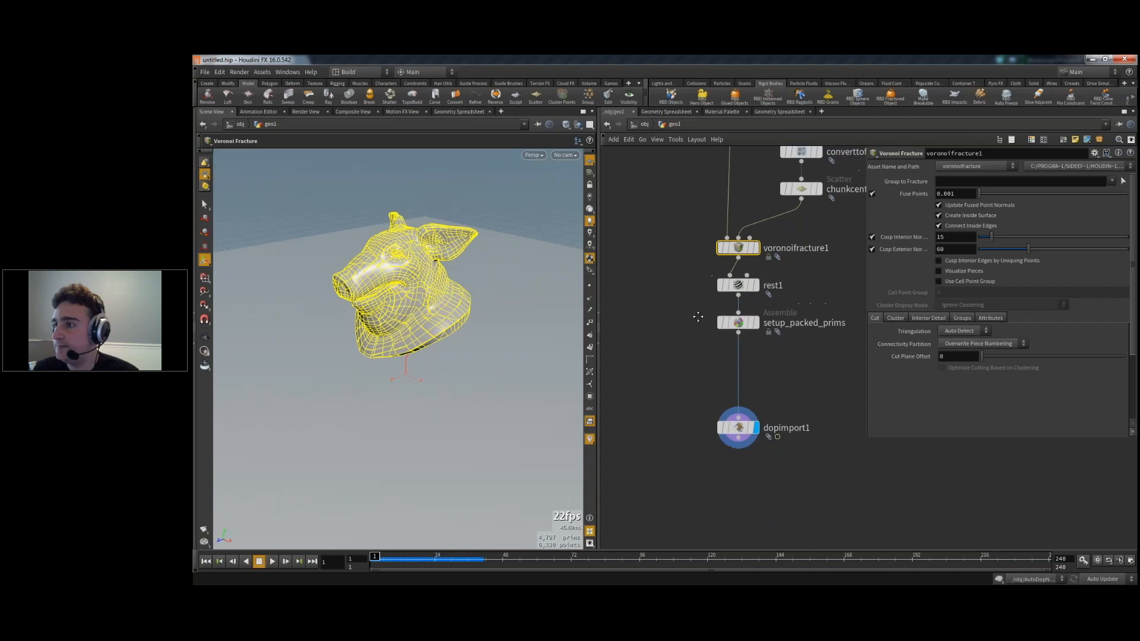
{"action": "key", "text": "Tab"}
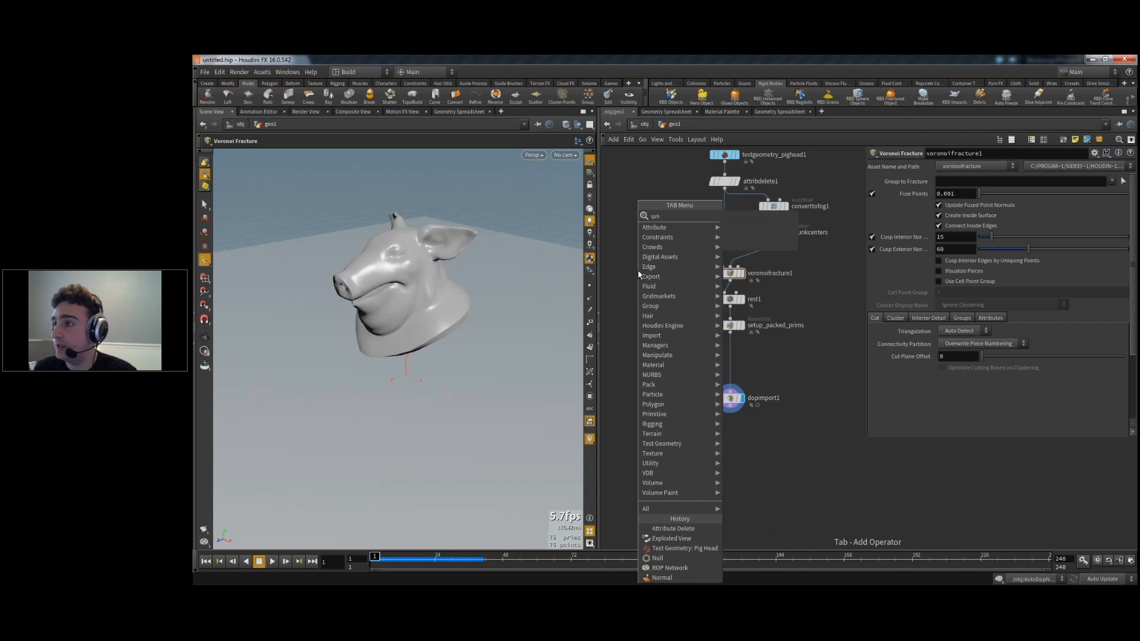
{"action": "key", "text": "Escape"}
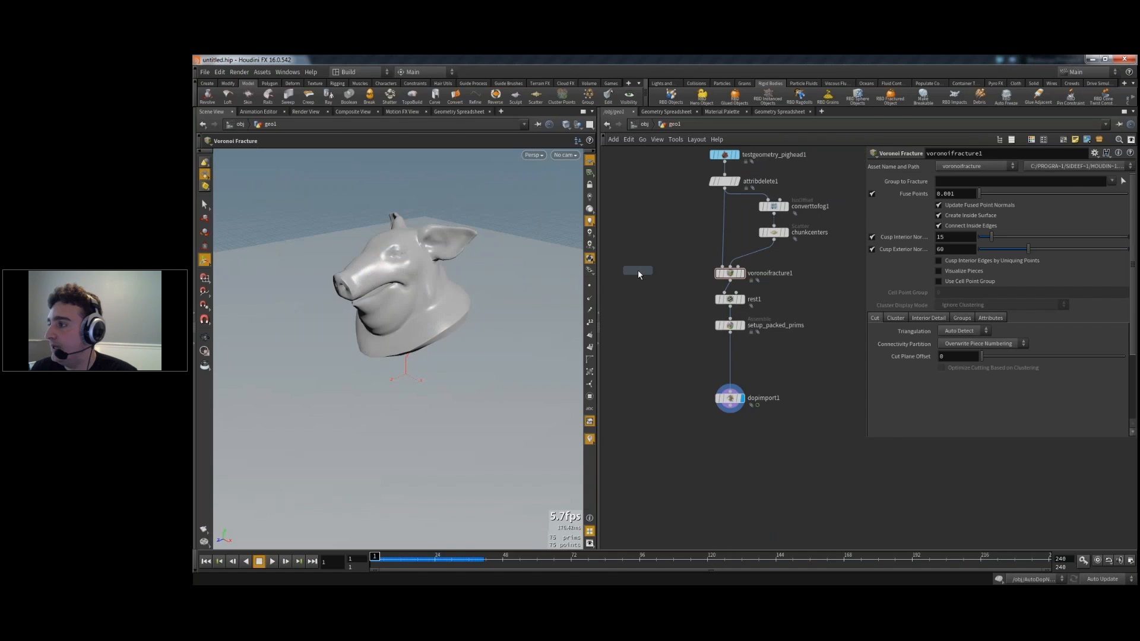
{"action": "left_click", "coordinate": [638, 272]}
{"action": "left_click_drag", "start_coordinate": [398, 359], "coordinate": [440, 278]}
{"action": "key", "text": "Return"}
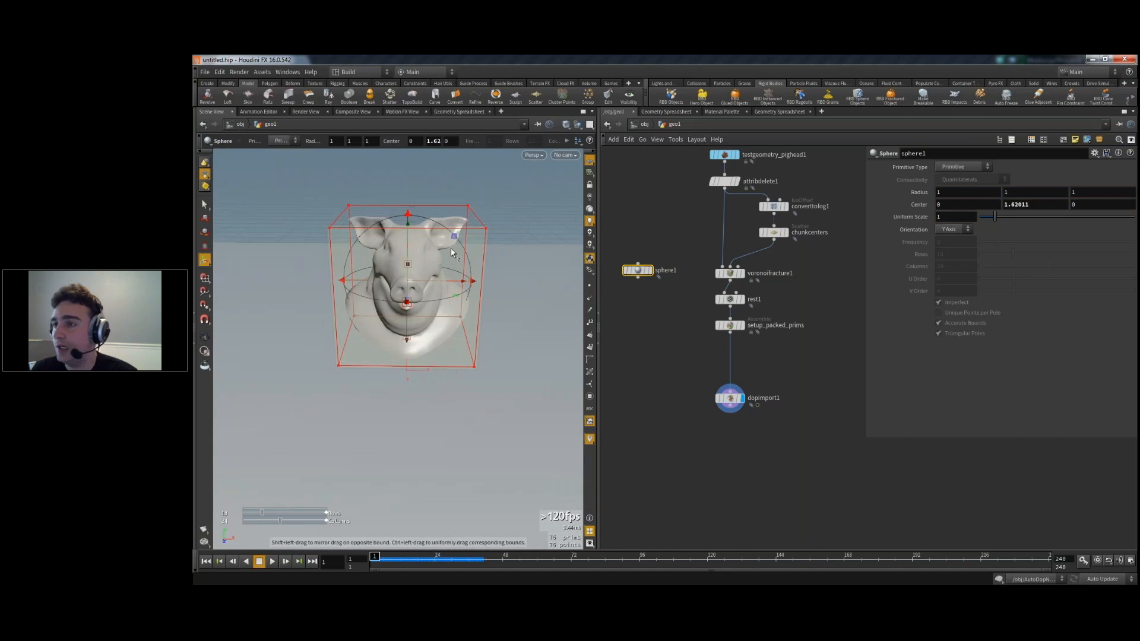
- Set the sphere's primitive type to Polygon
{"action": "left_click", "coordinate": [965, 168]}
{"action": "left_click", "coordinate": [957, 196]}
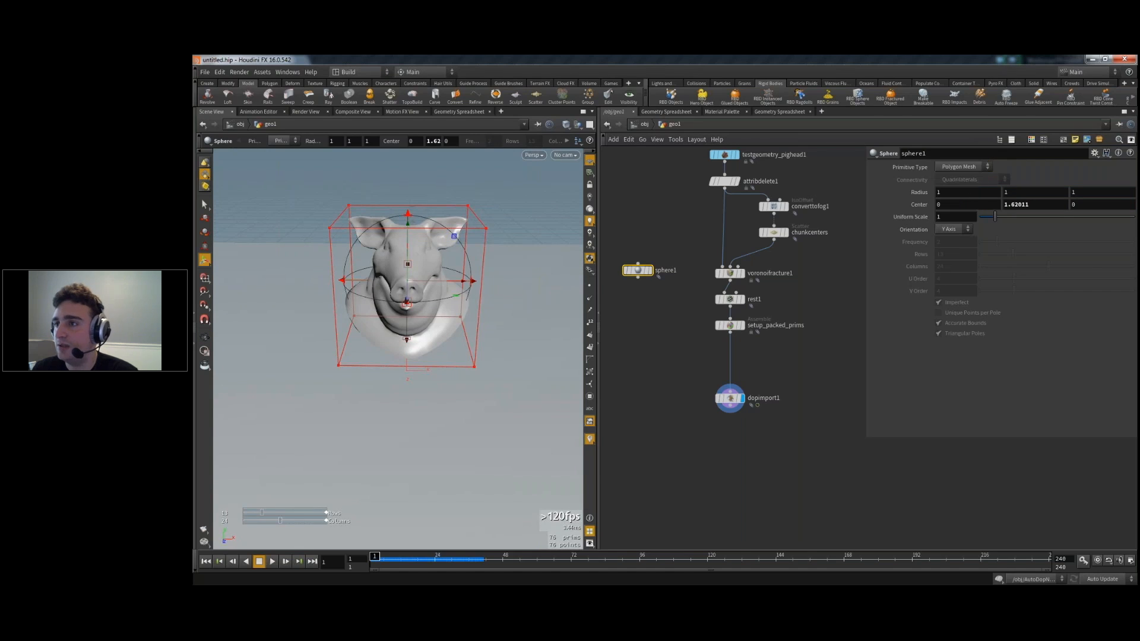
{"action": "left_click", "coordinate": [961, 166]}
{"action": "left_click", "coordinate": [956, 178]}
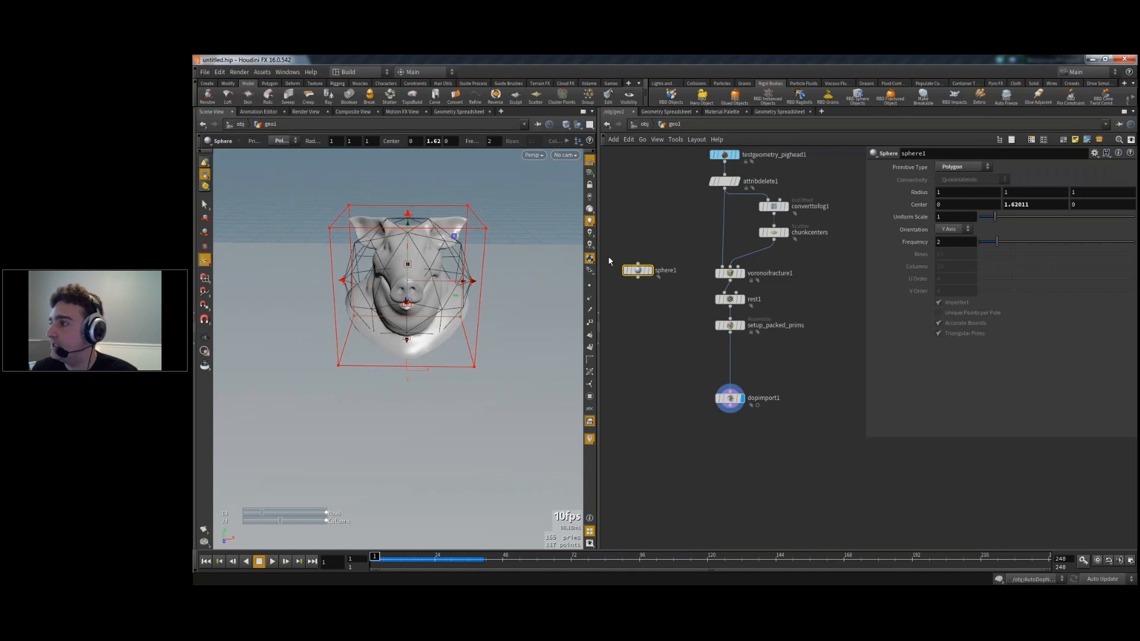
- Set the polygon sphere's frequency to 5
{"action": "left_click_drag", "start_coordinate": [466, 283], "coordinate": [450, 208], "text": "alt"}
{"action": "key", "text": "Escape"}
{"action": "left_click_drag", "start_coordinate": [465, 341], "coordinate": [475, 415]}
{"action": "left_click_drag", "start_coordinate": [466, 335], "coordinate": [409, 341], "text": "alt"}
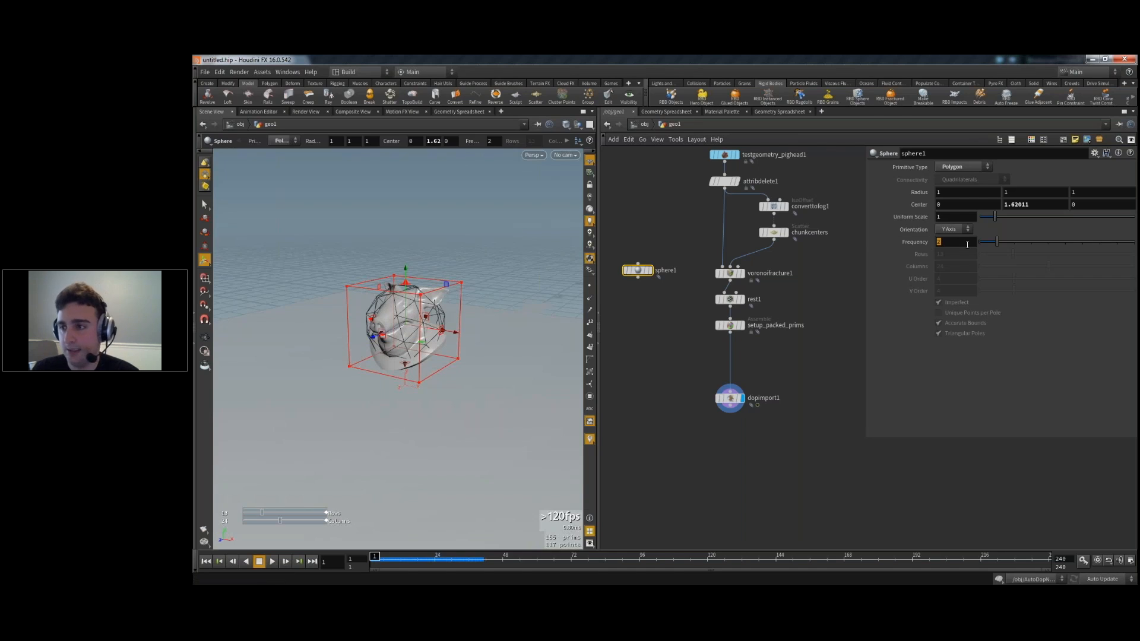
{"action": "key", "text": "Return"}
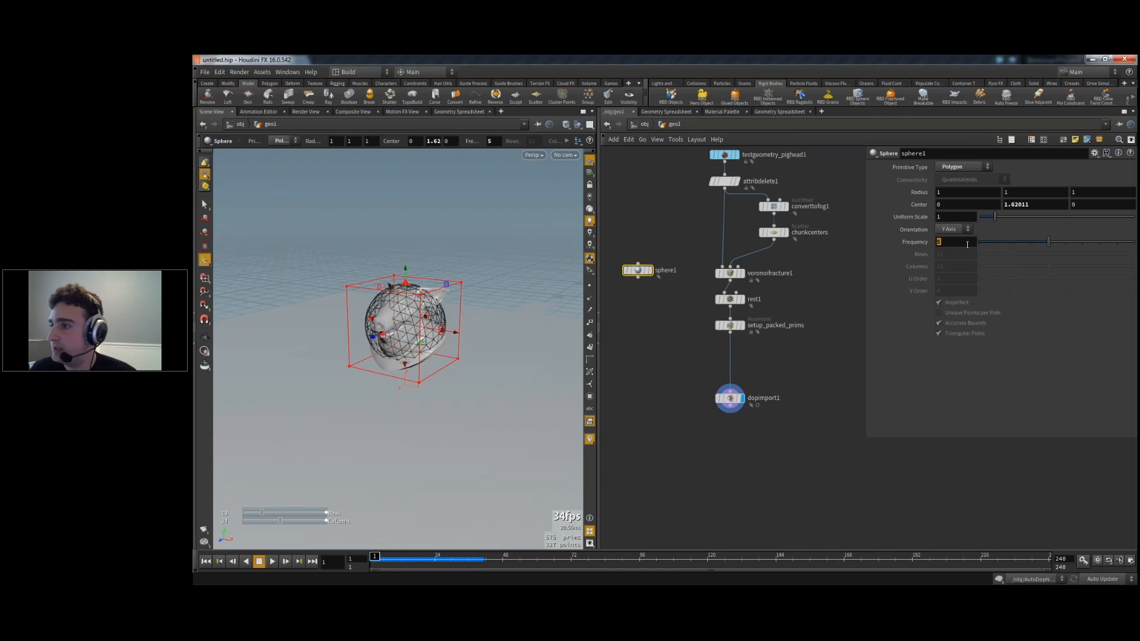
- Add a Normal node beneath sphere1, connect it, set Add Normals to Points, and display its output
{"action": "left_click", "coordinate": [846, 323]}
{"action": "key", "text": "Tab"}
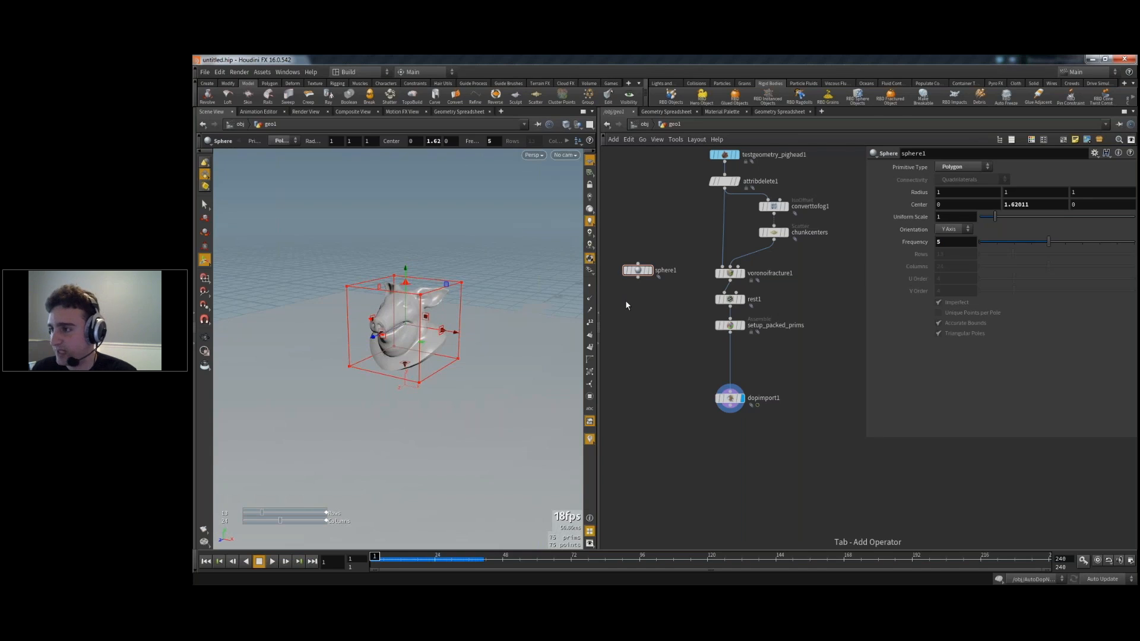
{"action": "type", "text": "scat"}
{"action": "key", "text": "Return"}
{"action": "left_click", "coordinate": [625, 300]}
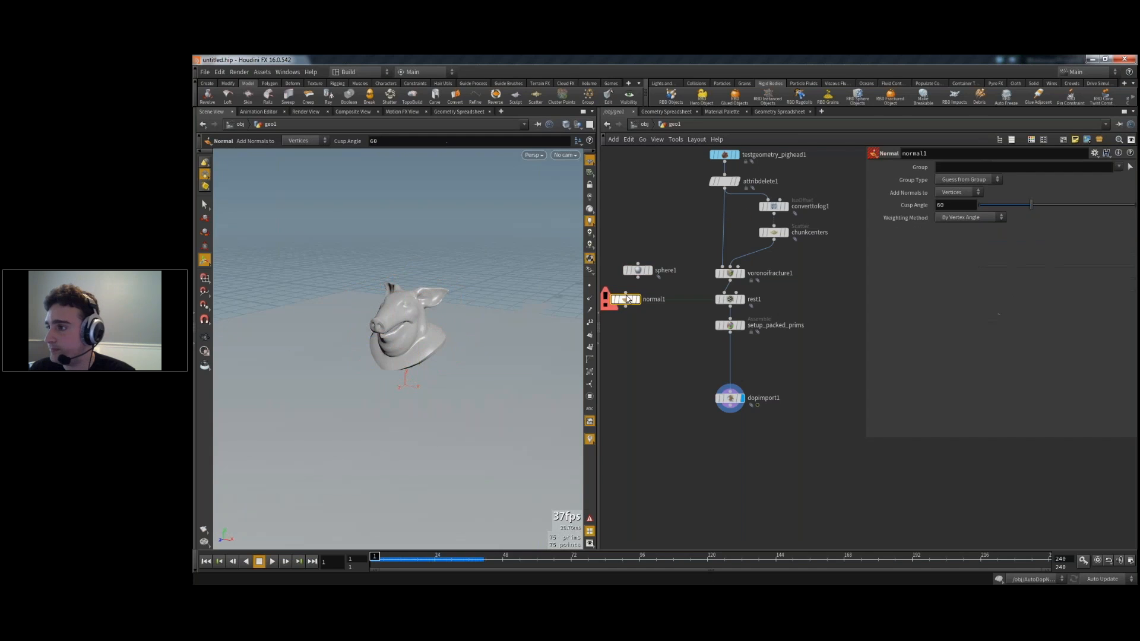
{"action": "left_click", "coordinate": [957, 193]}
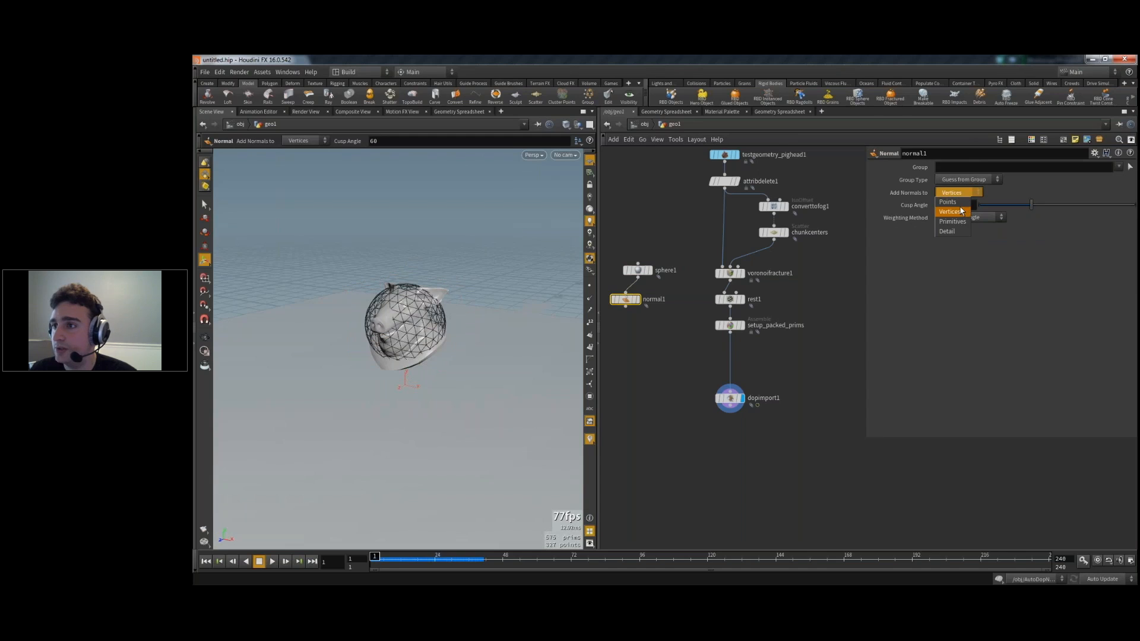
{"action": "key", "text": "ctrl+z"}
{"action": "left_click", "coordinate": [648, 299]}
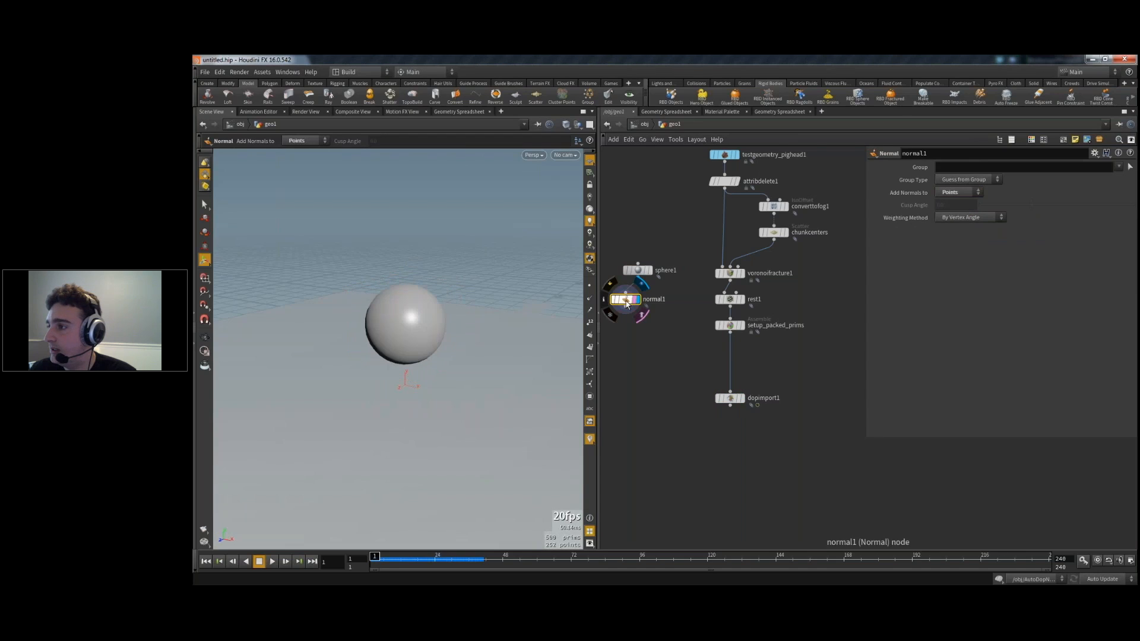
- Turn on point normals display in the viewport and examine the normals around the sphere
{"action": "left_click", "coordinate": [590, 298]}
{"action": "key", "text": "Escape"}
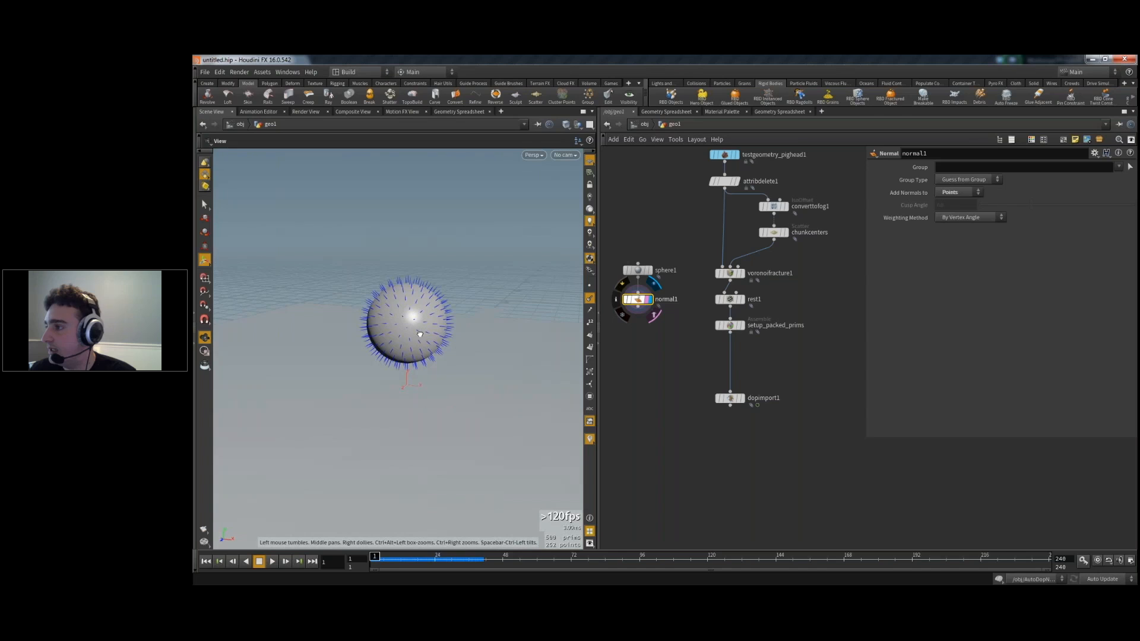
{"action": "scroll", "coordinate": [420, 334], "scroll_direction": "up", "scroll_amount": 3}
{"action": "key", "text": "Return"}
{"action": "middle_click_drag", "start_coordinate": [641, 325], "coordinate": [680, 355]}
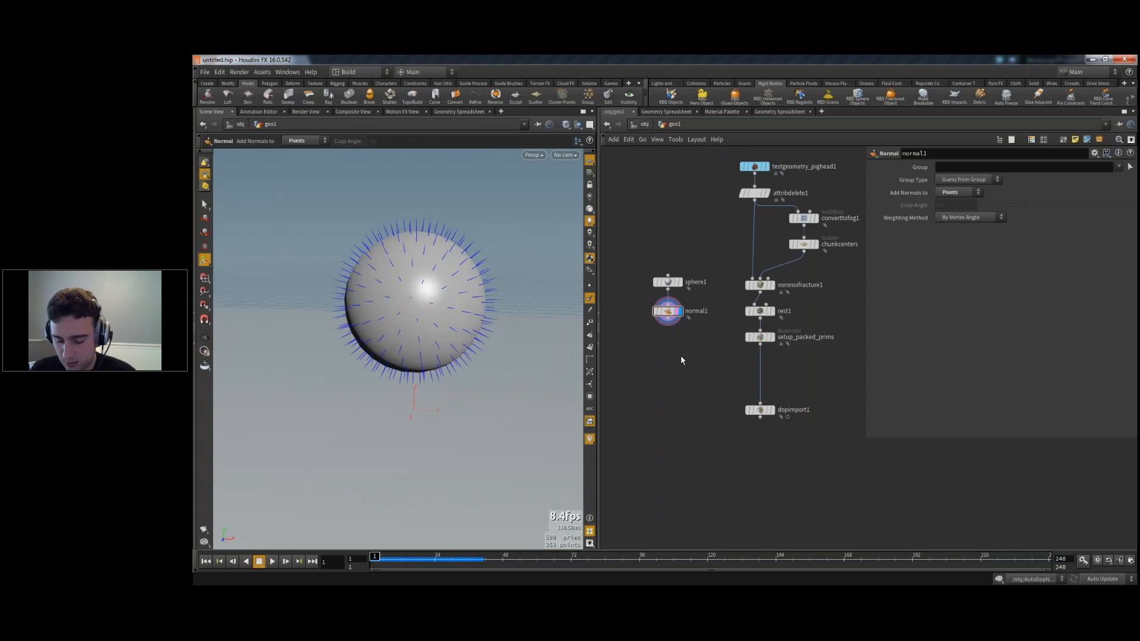
- Add an Attribute Transfer node below normal1, beside the fracture chain
{"action": "key", "text": "Tab"}
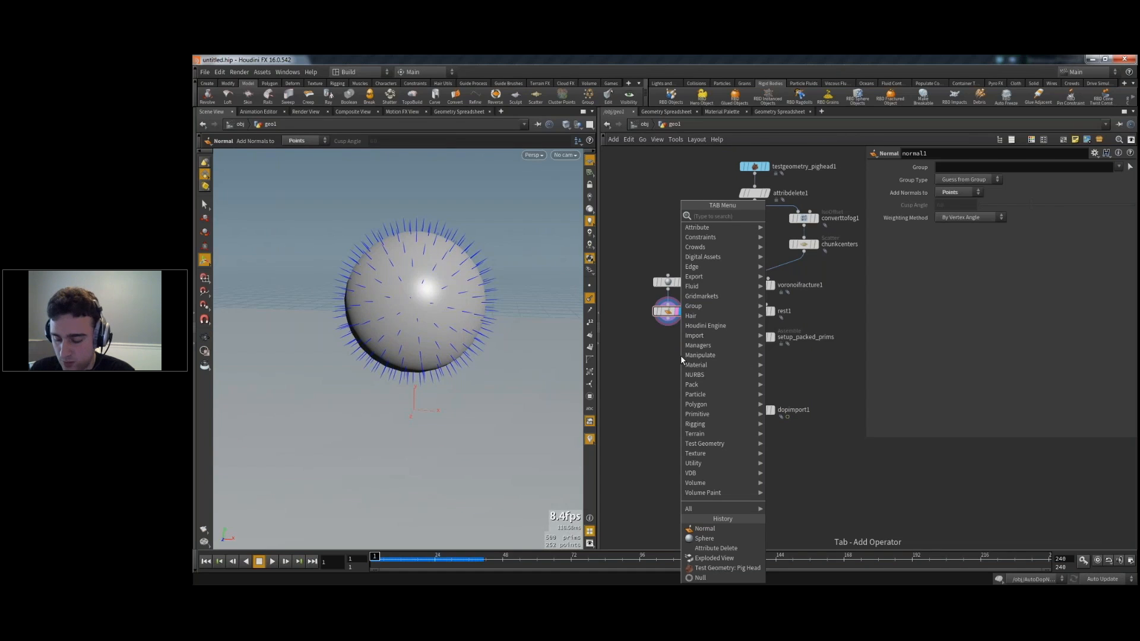
{"action": "type", "text": "atr"}
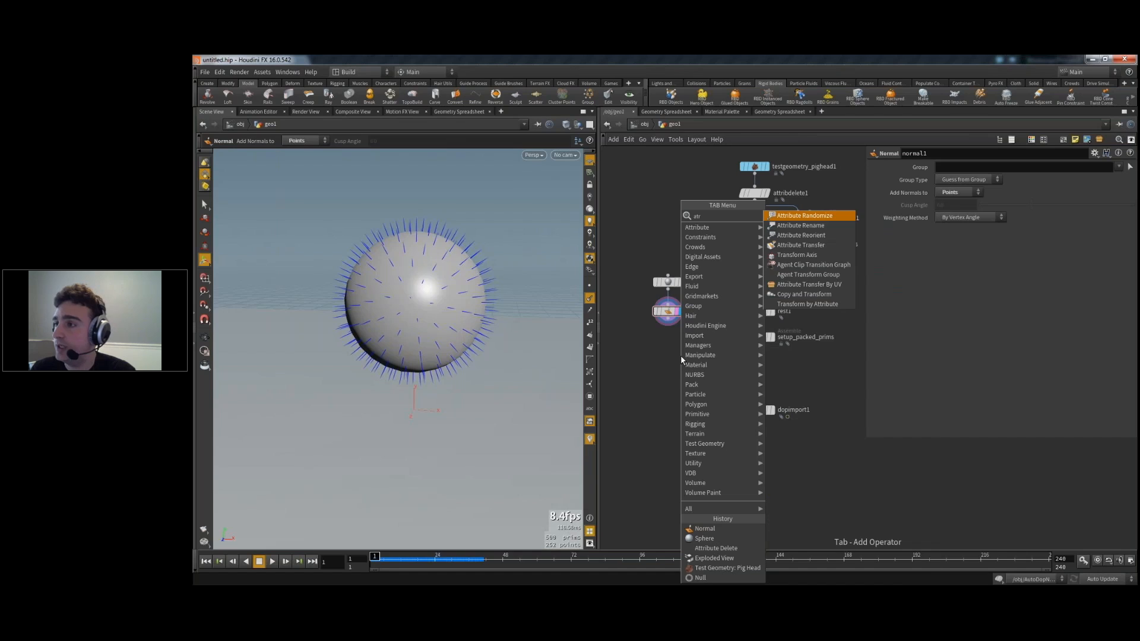
{"action": "left_click", "coordinate": [801, 245]}
{"action": "left_click", "coordinate": [707, 375]}
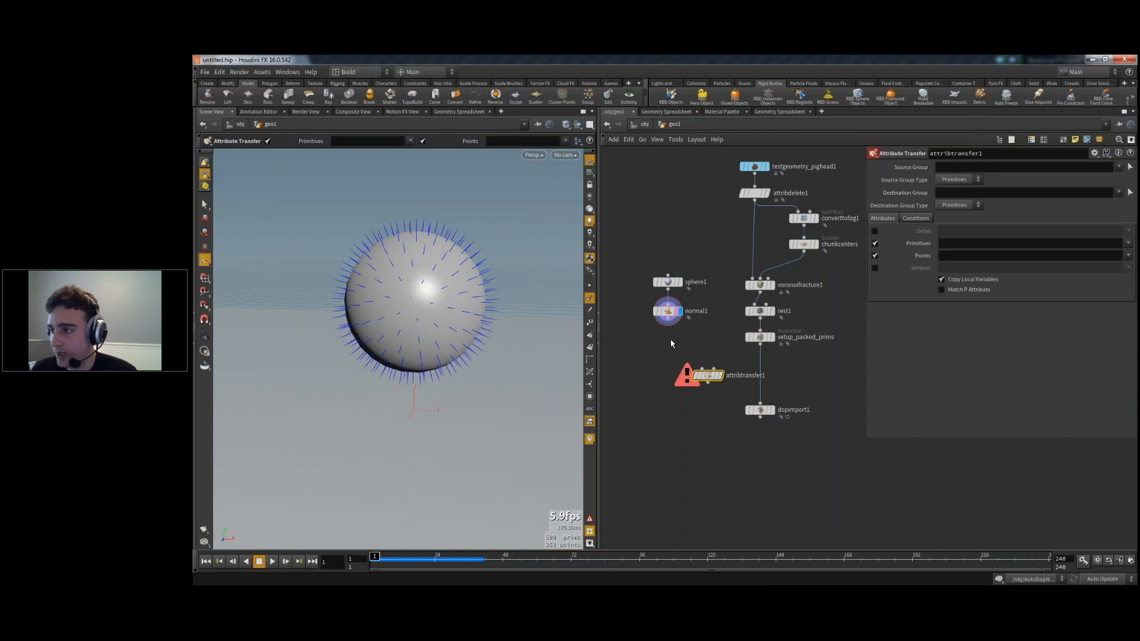
- Add a Point Wrangle beneath normal1, connect normal1 to its first input, and display the wrangle
{"action": "key", "text": "Tab"}
{"action": "type", "text": "wran"}
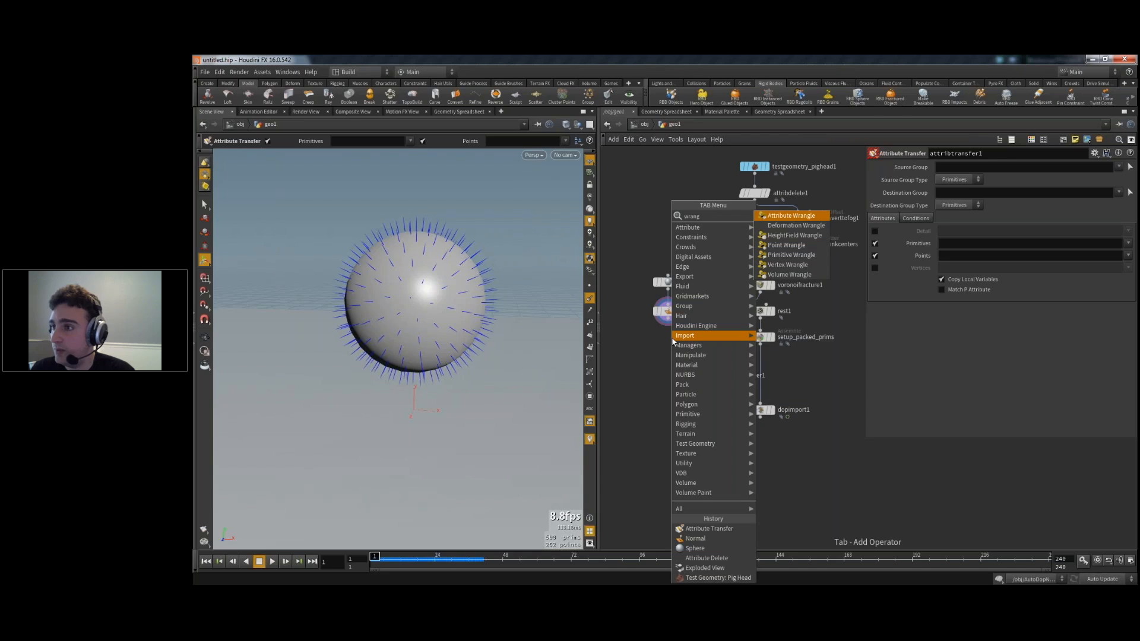
{"action": "key", "text": "Down"}
{"action": "key", "text": "Down"}
{"action": "key", "text": "Down"}
{"action": "key", "text": "Return"}
{"action": "left_click", "coordinate": [671, 337]}
{"action": "left_click_drag", "start_coordinate": [673, 337], "coordinate": [670, 348]}
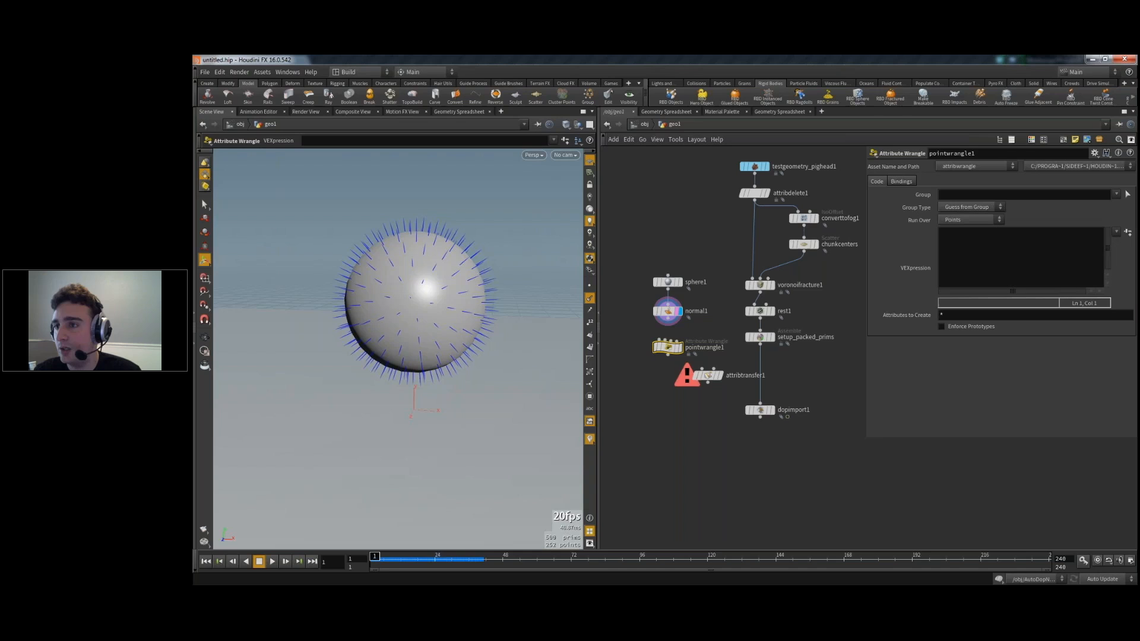
{"action": "left_click", "coordinate": [668, 323]}
{"action": "left_click", "coordinate": [668, 343]}
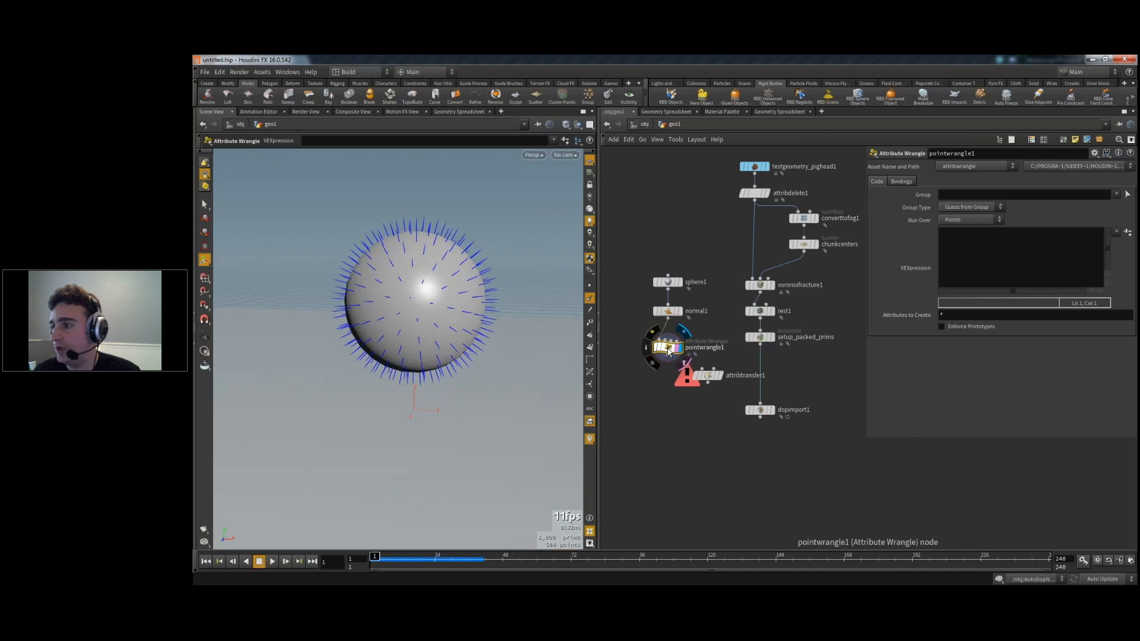
- Display normal1, unpin the geometry spreadsheet so it follows the current node, and review the sphere's point position and normal values
{"action": "left_click", "coordinate": [997, 256]}
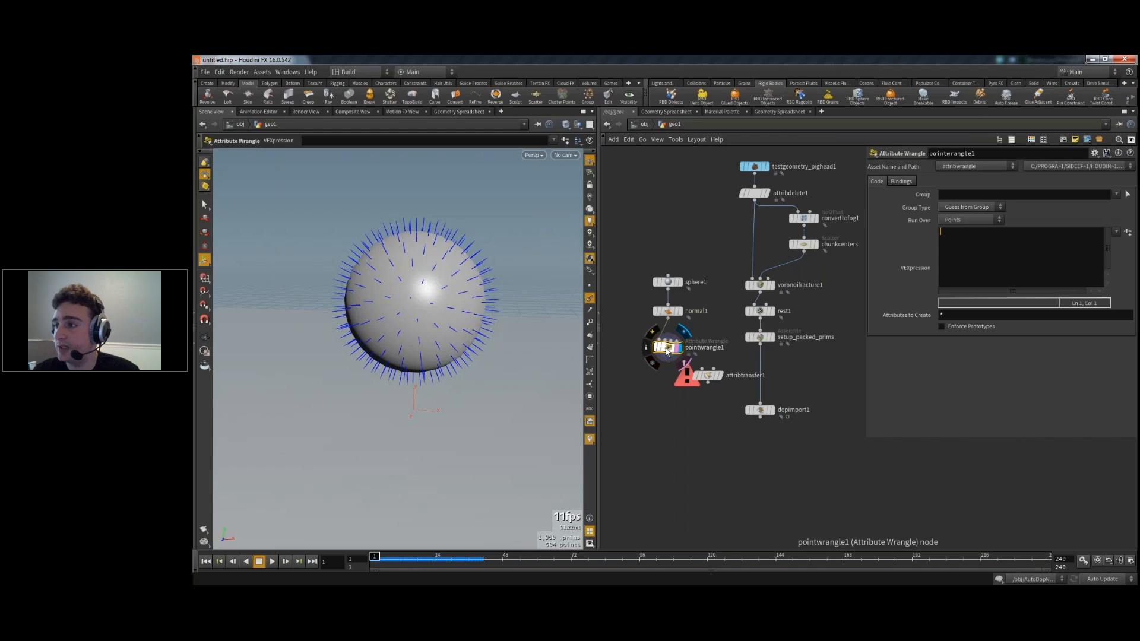
{"action": "left_click", "coordinate": [770, 111]}
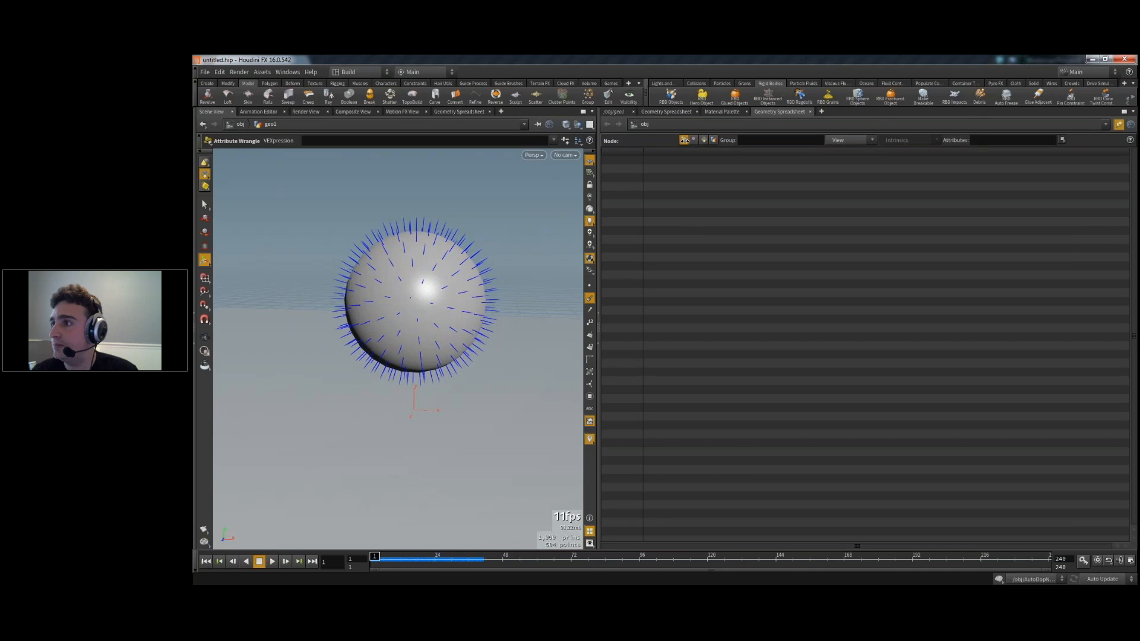
{"action": "left_click", "coordinate": [615, 111]}
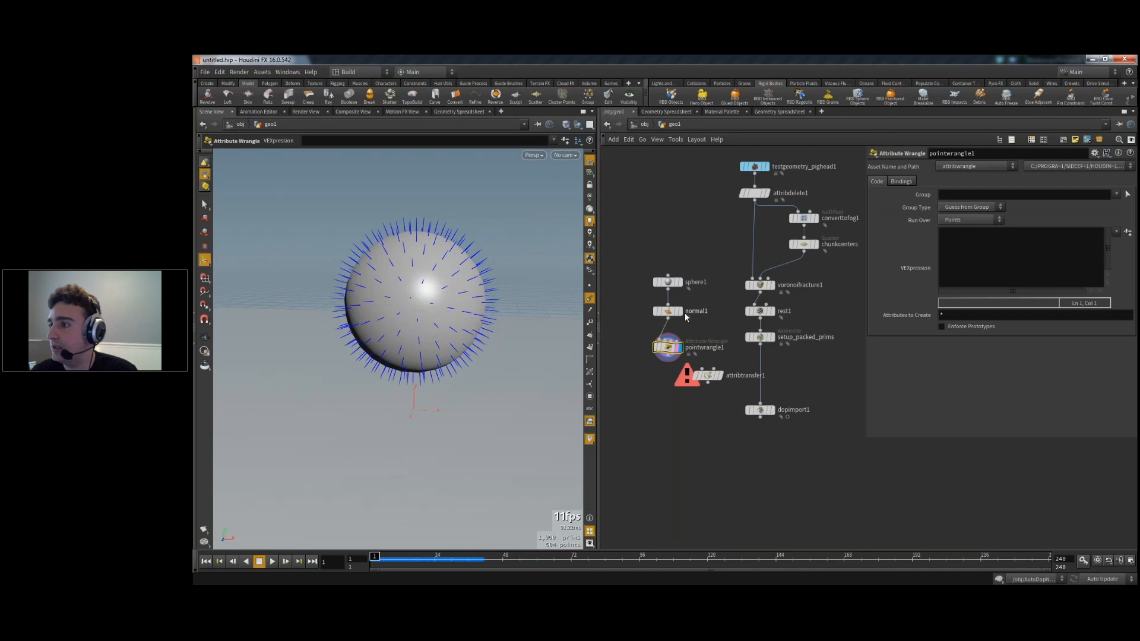
{"action": "left_click", "coordinate": [677, 311]}
{"action": "left_click", "coordinate": [669, 315]}
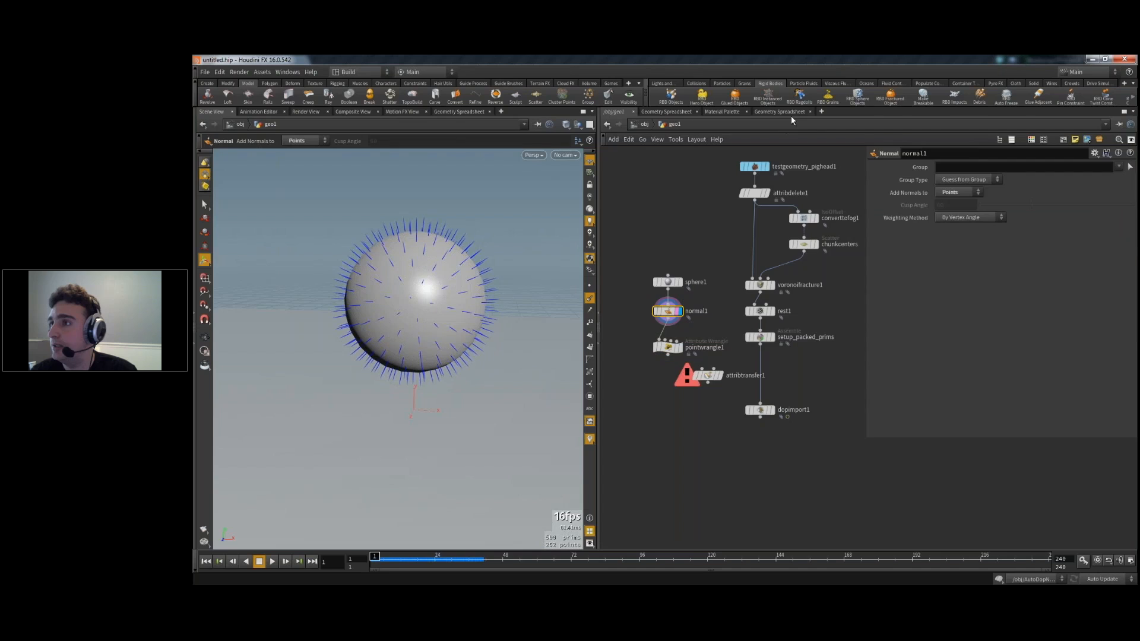
{"action": "left_click", "coordinate": [780, 112]}
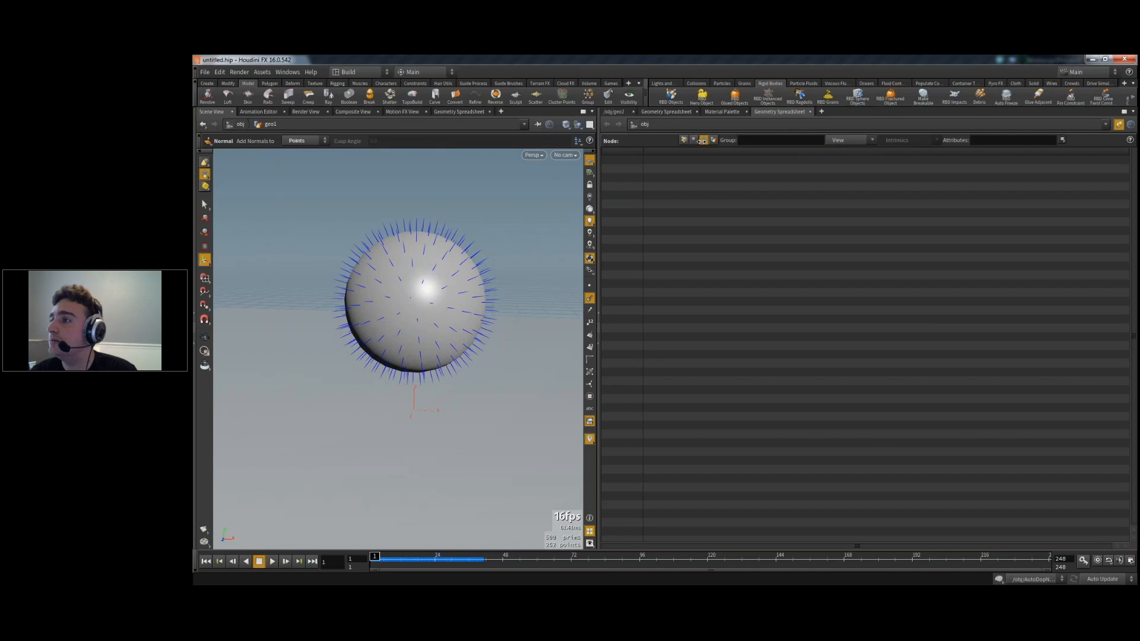
{"action": "left_click", "coordinate": [616, 111]}
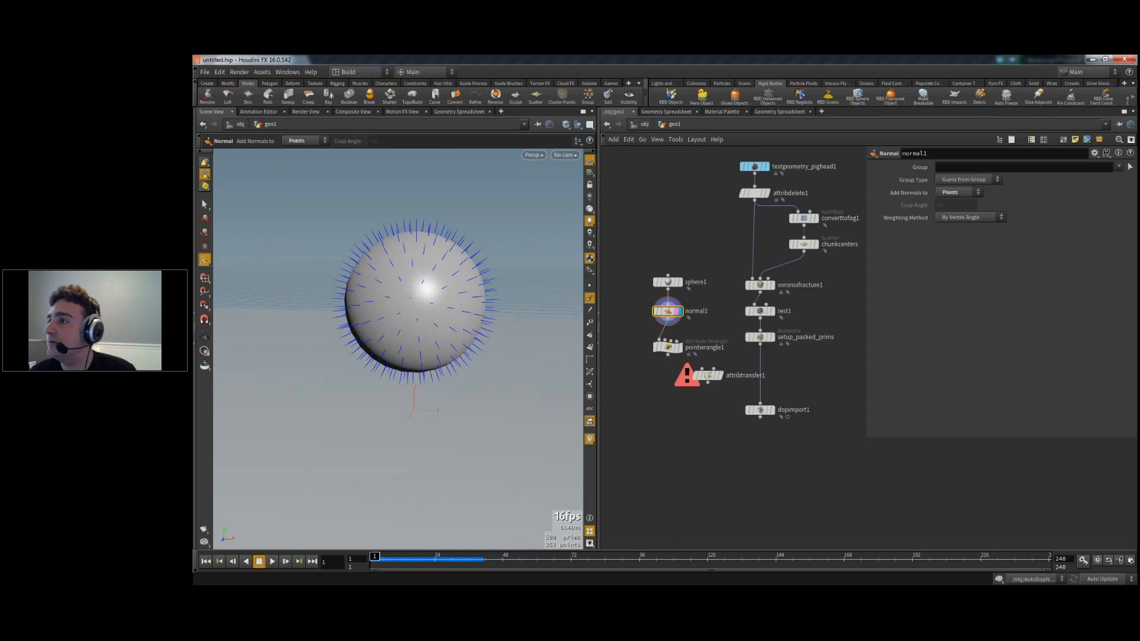
{"action": "left_click", "coordinate": [780, 111]}
{"action": "left_click", "coordinate": [693, 124]}
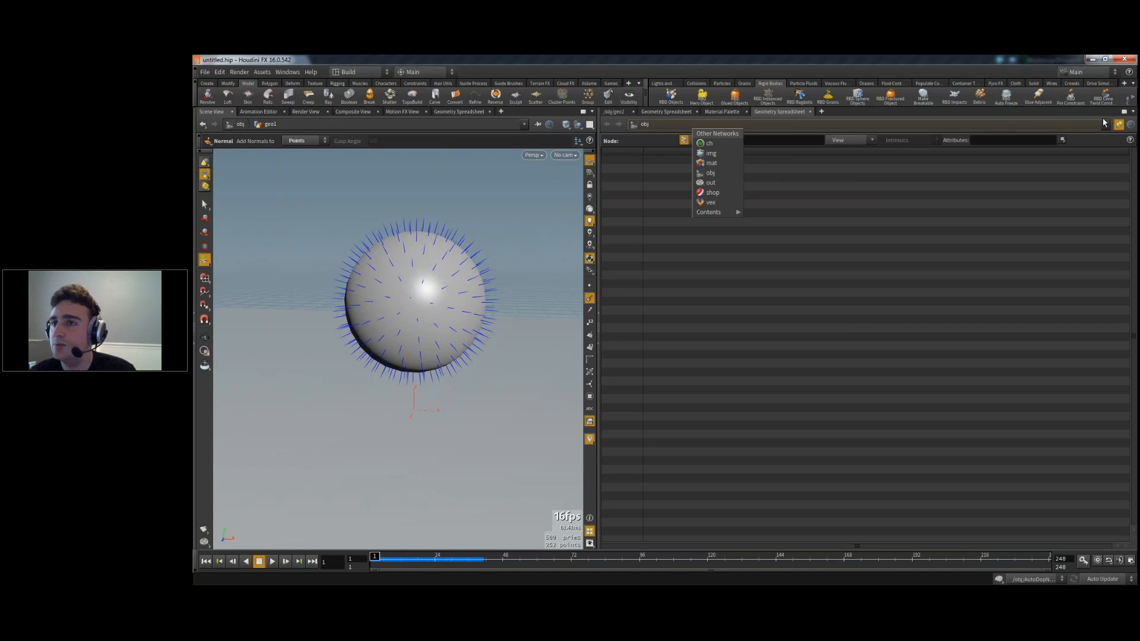
{"action": "left_click", "coordinate": [1119, 126]}
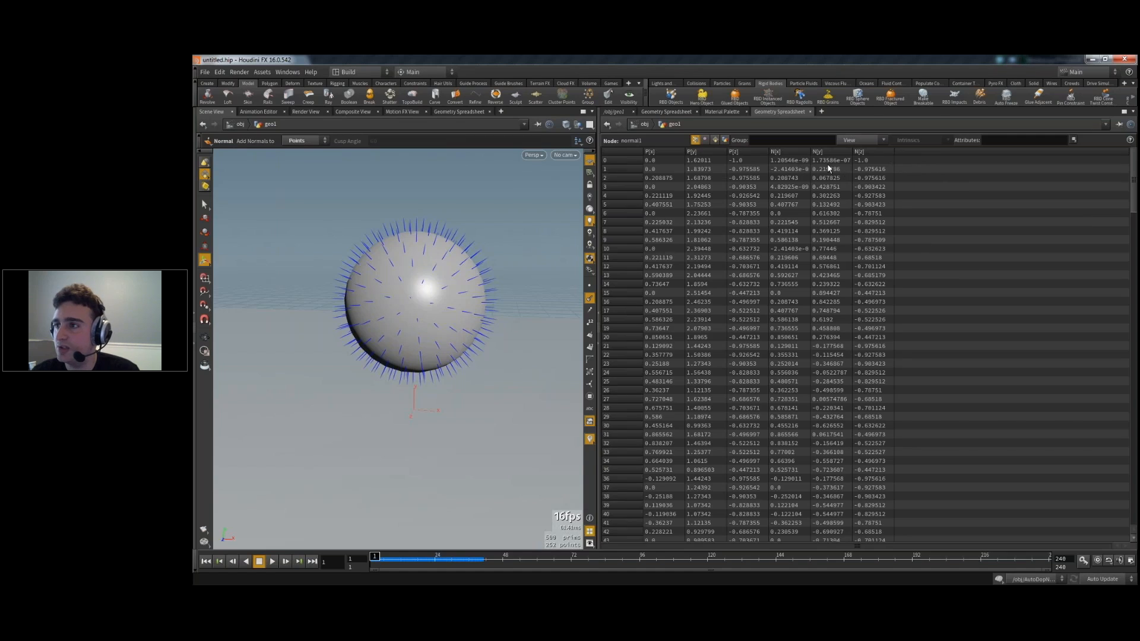
{"action": "left_click", "coordinate": [615, 112]}
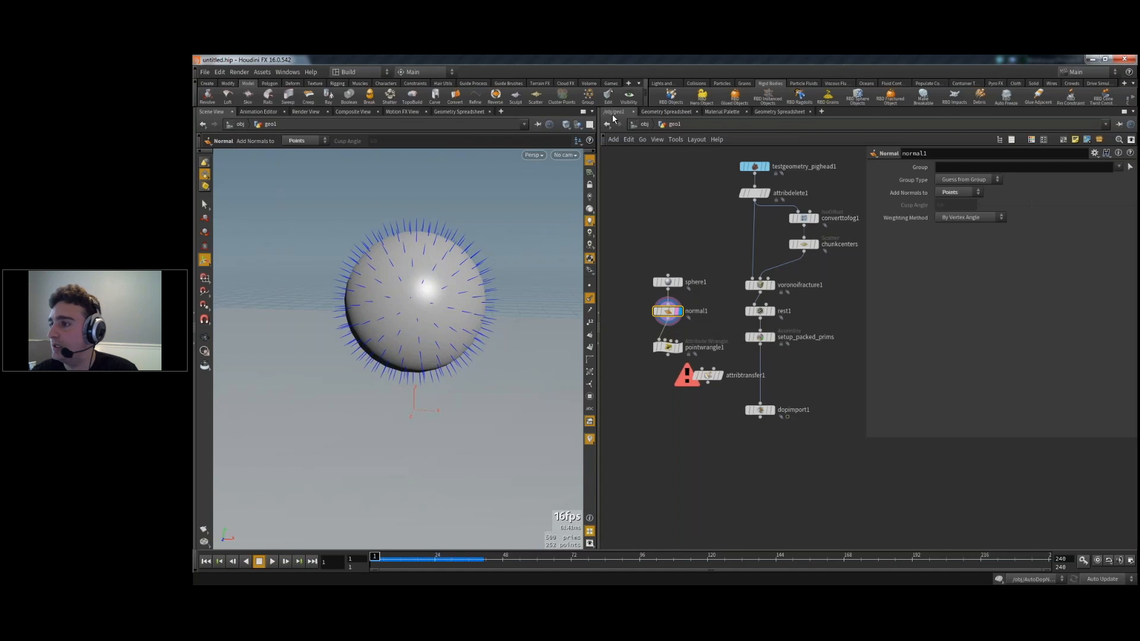
- Enter the expression @v = @N; in pointwrangle1, display the node, and check its velocity values in the geometry spreadsheet
{"action": "left_click", "coordinate": [667, 347]}
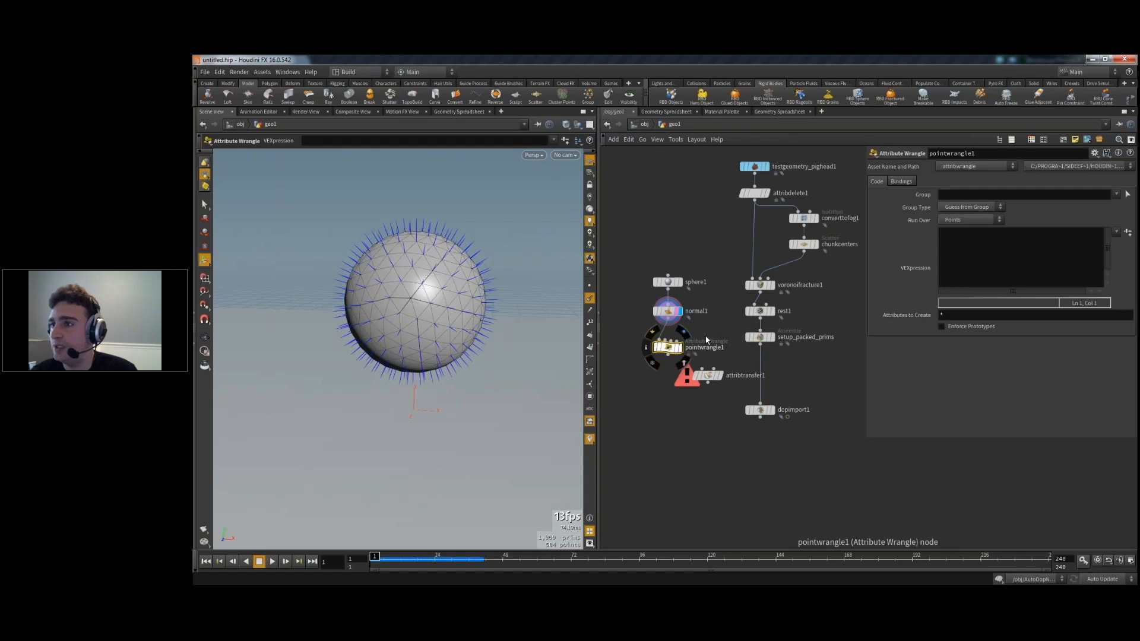
{"action": "left_click", "coordinate": [987, 265]}
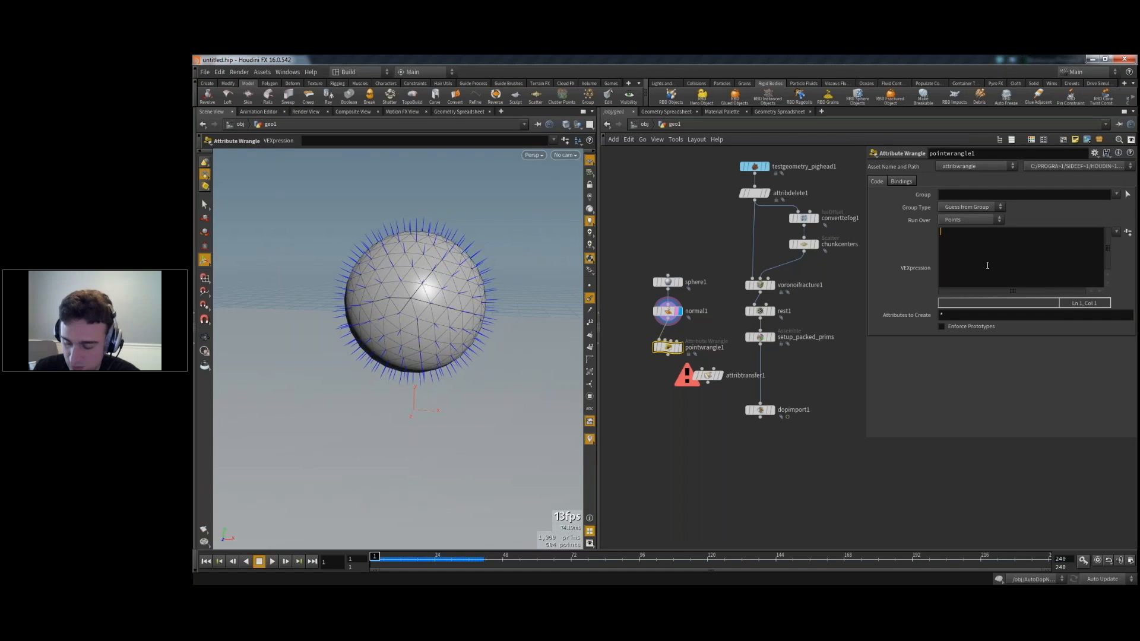
{"action": "type", "text": "@"}
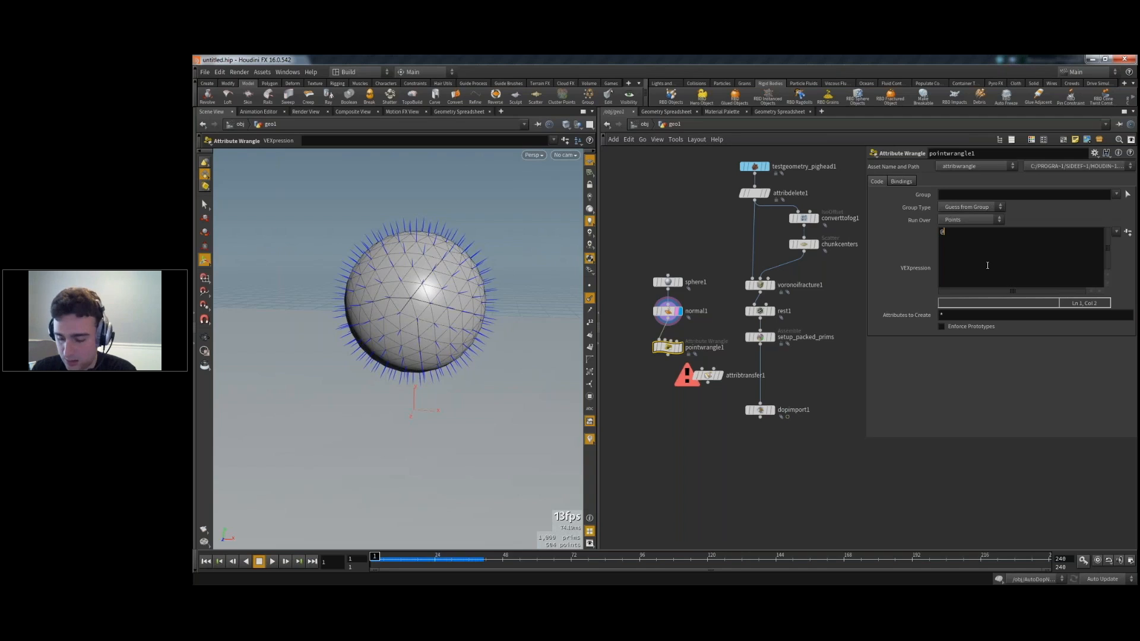
{"action": "type", "text": "v = @N"}
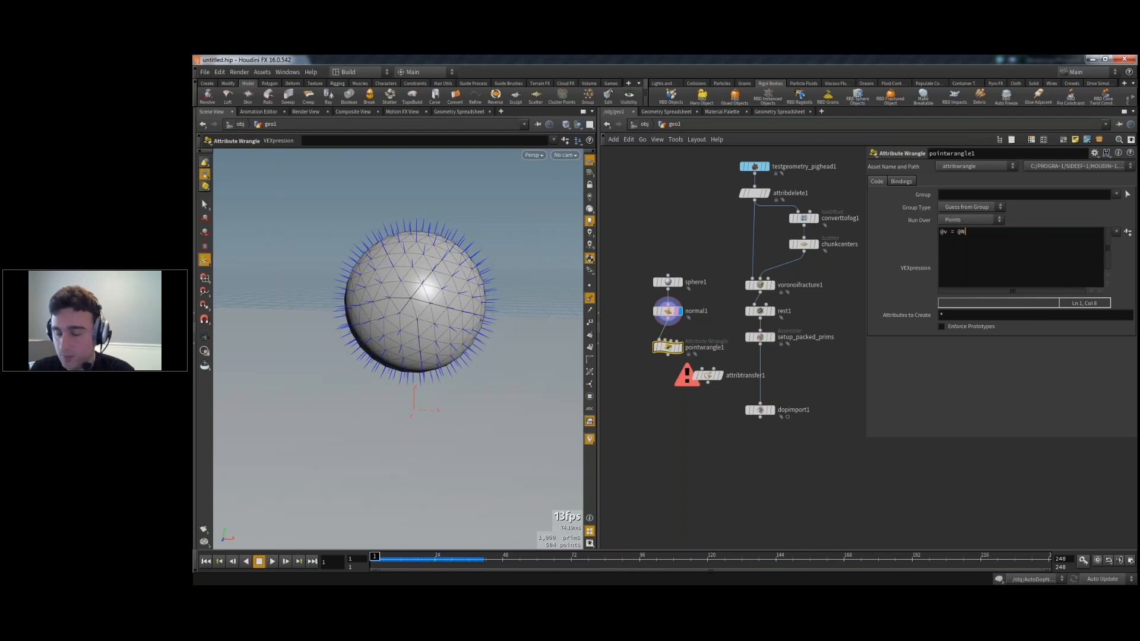
{"action": "type", "text": ";"}
{"action": "key", "text": "ctrl+Return"}
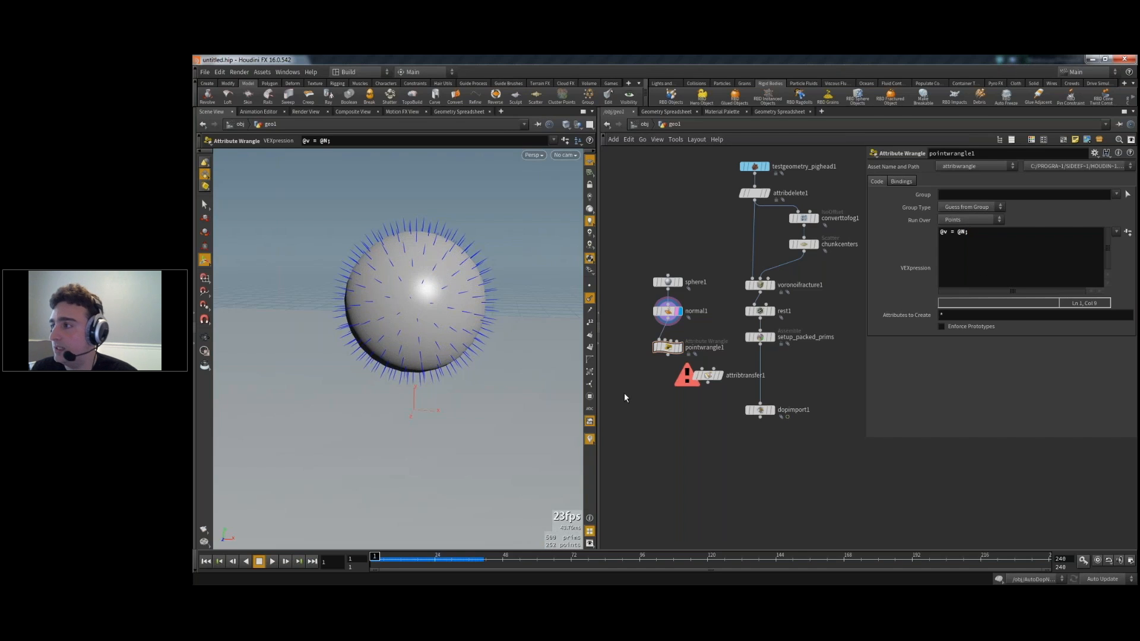
{"action": "left_click", "coordinate": [679, 347]}
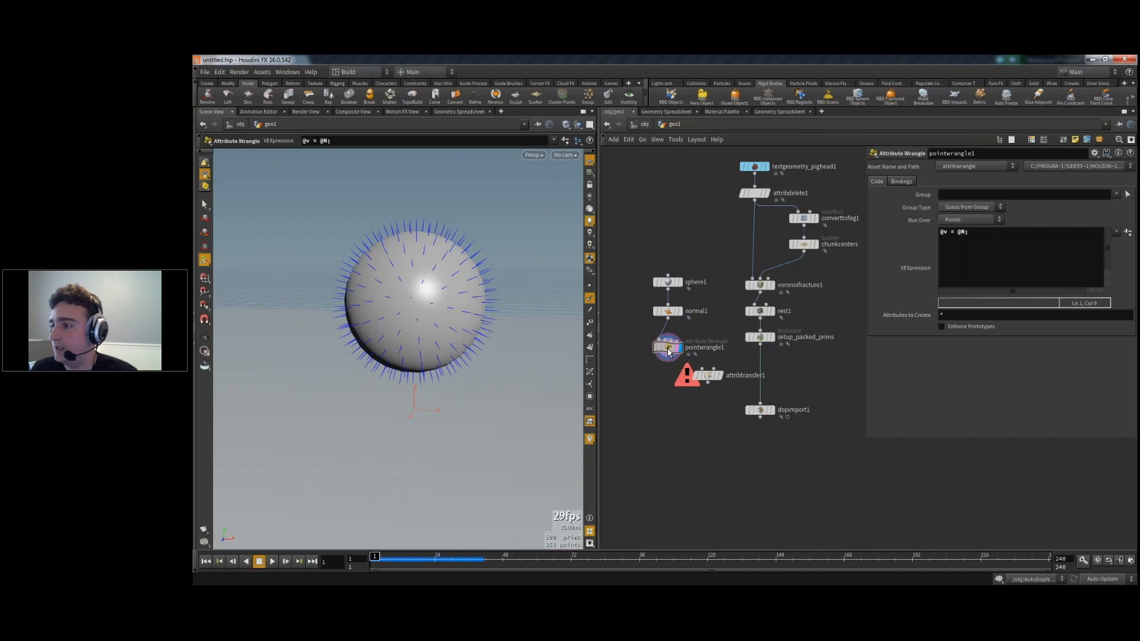
{"action": "left_click", "coordinate": [779, 111]}
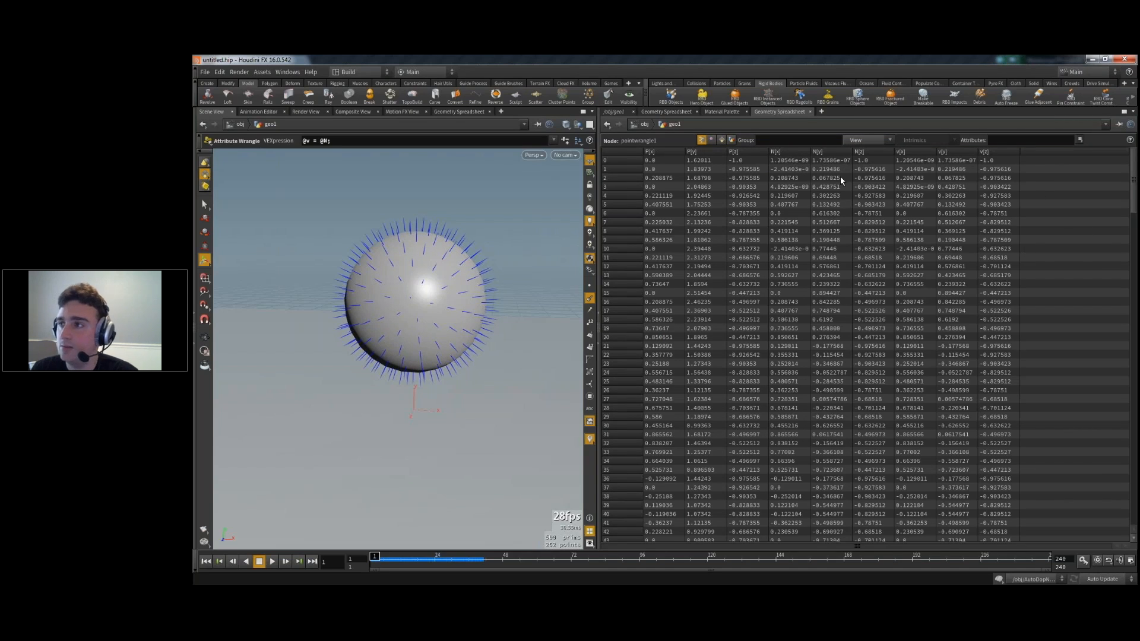
{"action": "left_click", "coordinate": [614, 112]}
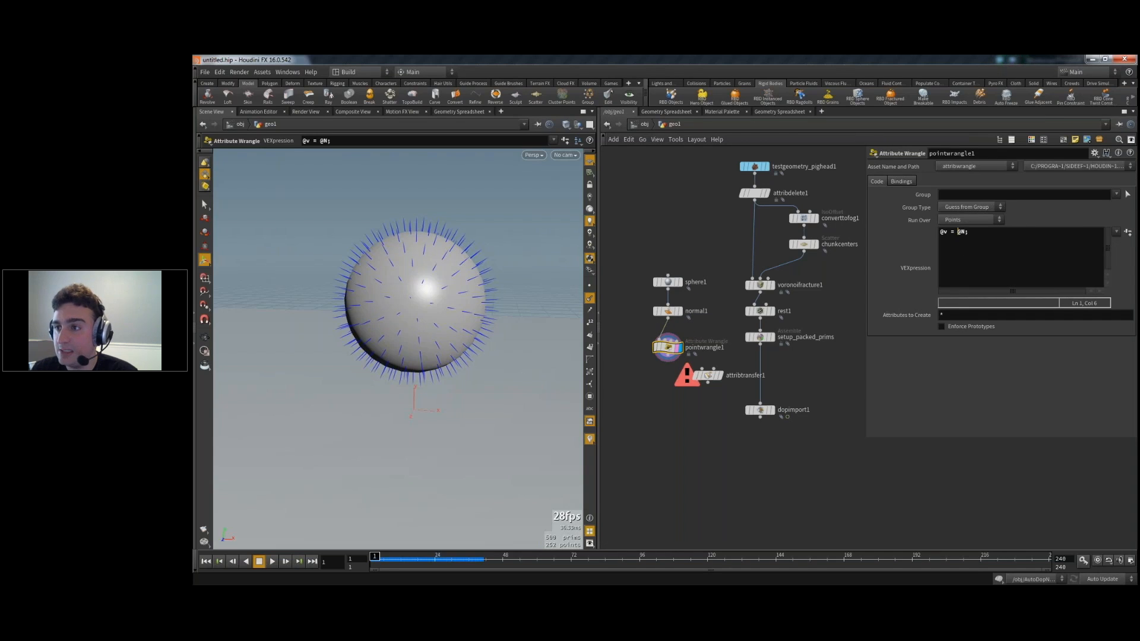
- Add explicit vector prefixes to both attributes in the wrangle expression, making it v@v = v@N;
{"action": "type", "text": "v"}
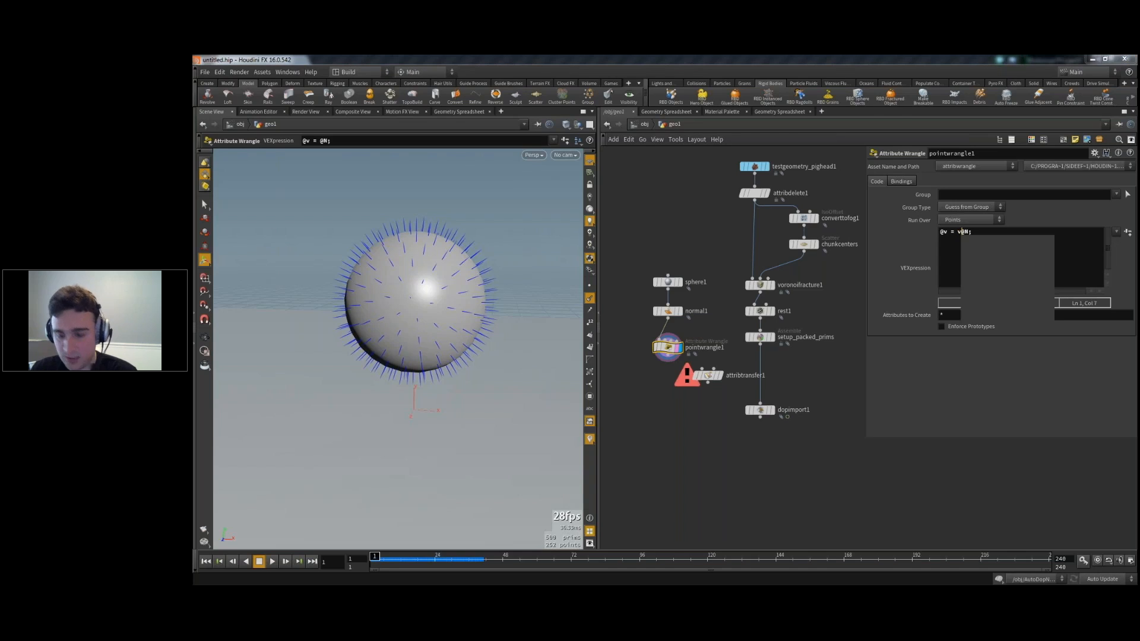
{"action": "left_click", "coordinate": [942, 231]}
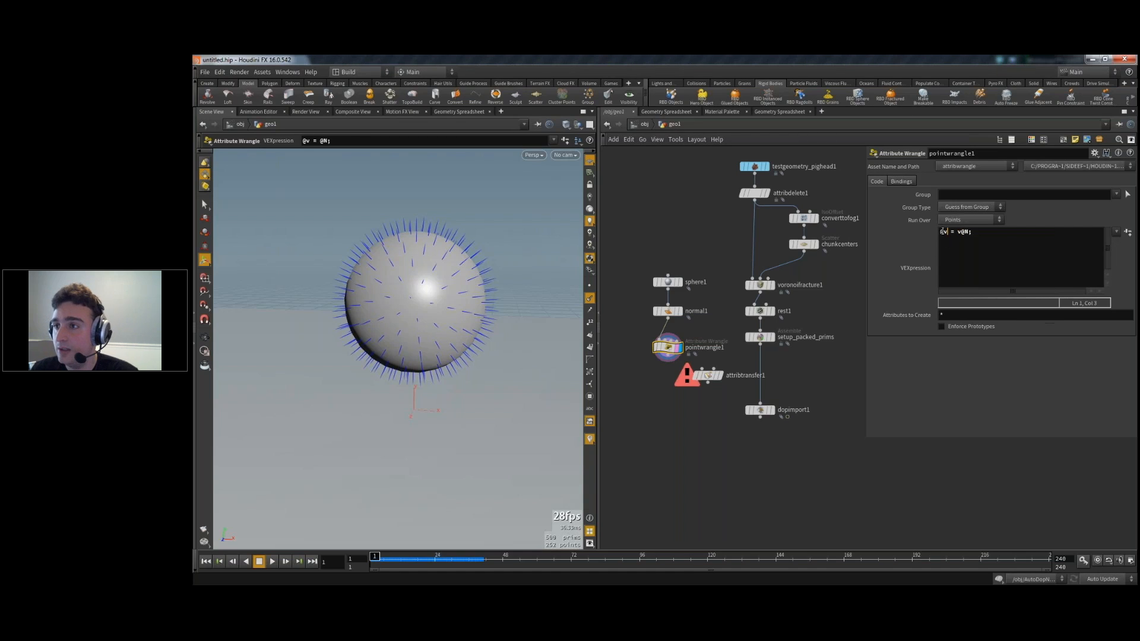
{"action": "type", "text": "v"}
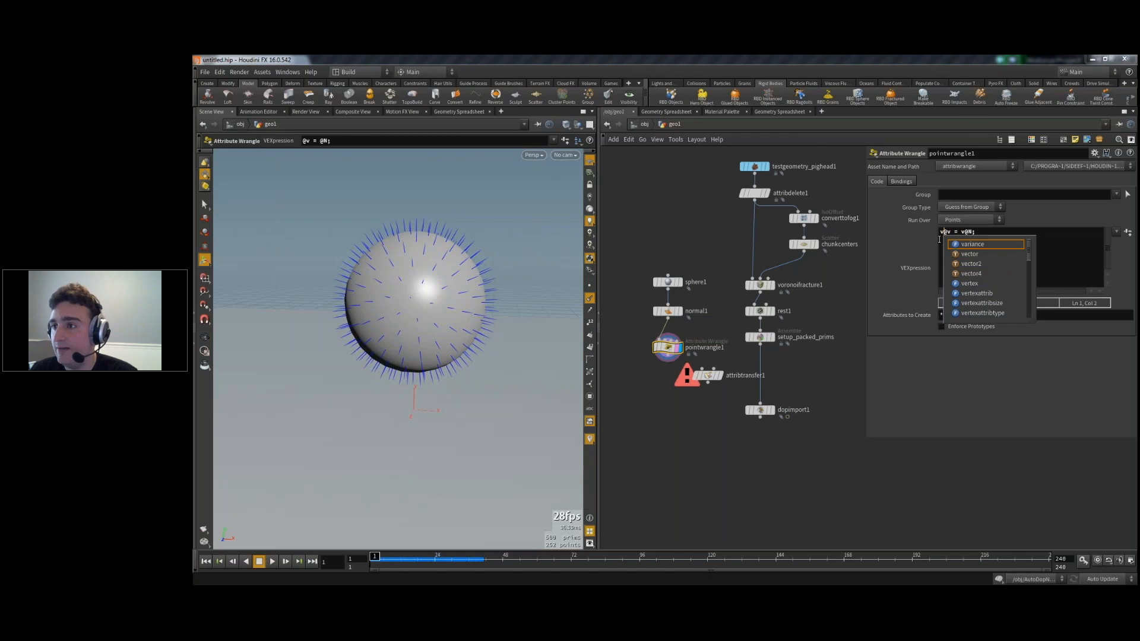
{"action": "key", "text": "BackSpace"}
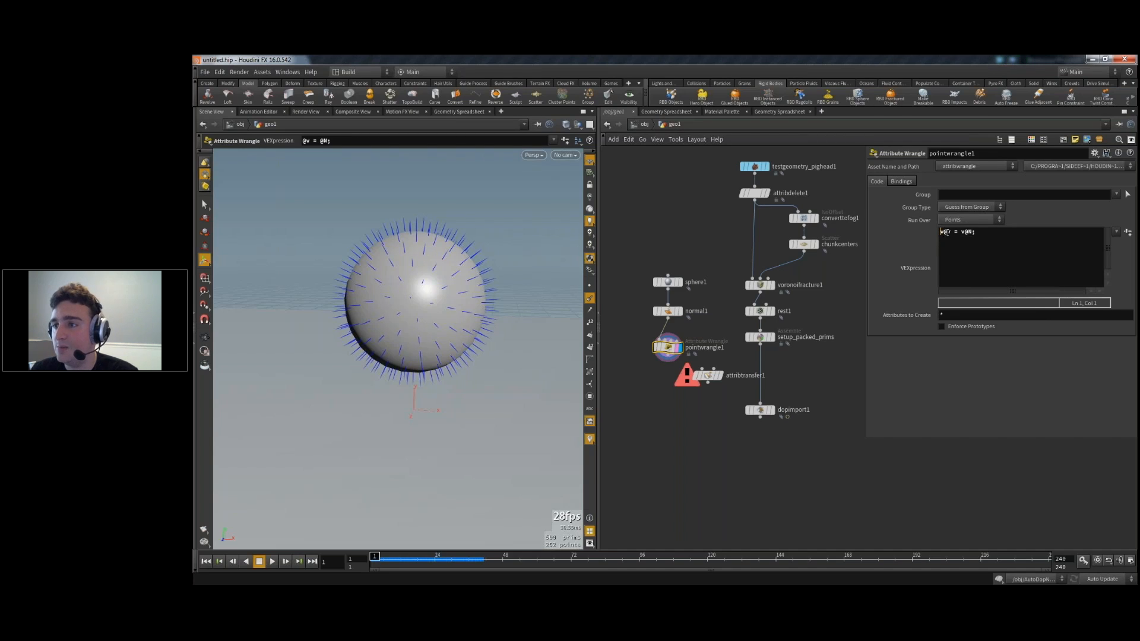
{"action": "key", "text": "Right"}
{"action": "key", "text": "Right"}
{"action": "key", "text": "Right"}
{"action": "key", "text": "Right"}
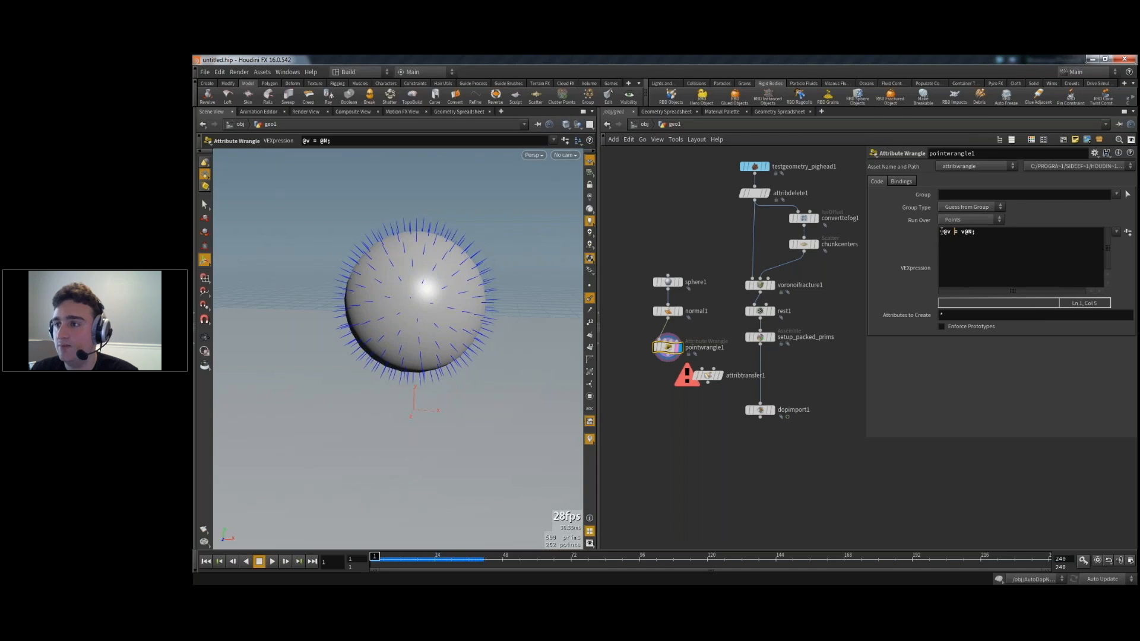
{"action": "left_click_drag", "start_coordinate": [962, 232], "coordinate": [968, 232]}
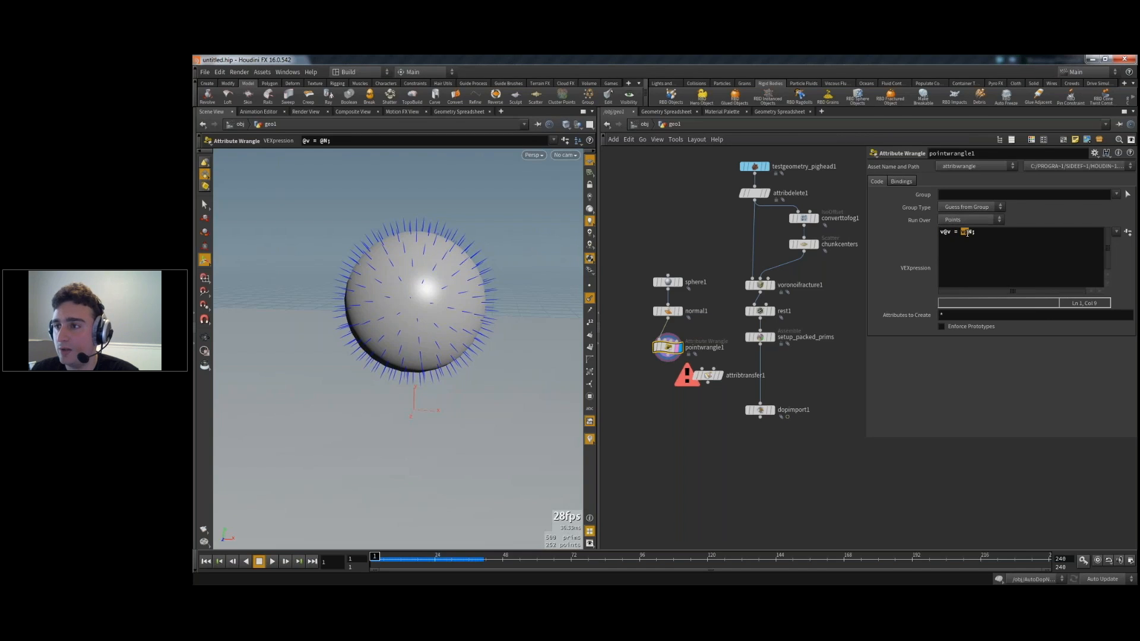
- Complete the wrangle expression v@v = v@N;, connect setup_packed_prims and pointwrangle1 to attribtransfer1's first and second inputs, and display the transfer
{"action": "type", "text": "v@N"}
{"action": "left_click_drag", "start_coordinate": [710, 380], "coordinate": [713, 389]}
{"action": "left_click", "coordinate": [669, 357]}
{"action": "left_click", "coordinate": [717, 377]}
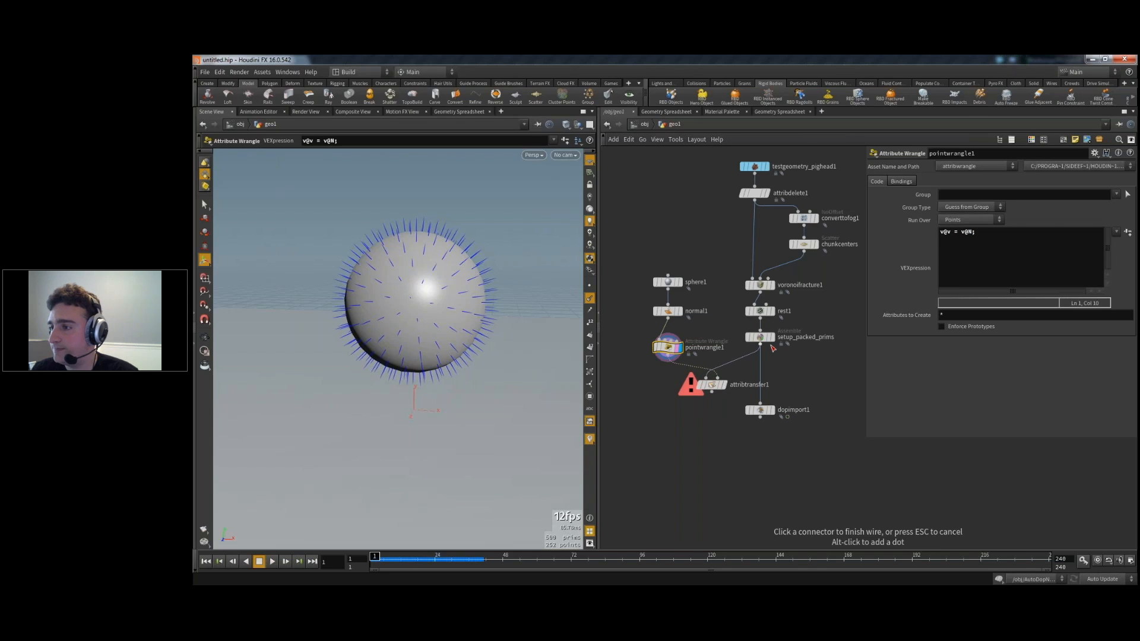
{"action": "left_click", "coordinate": [720, 385]}
{"action": "left_click", "coordinate": [714, 386]}
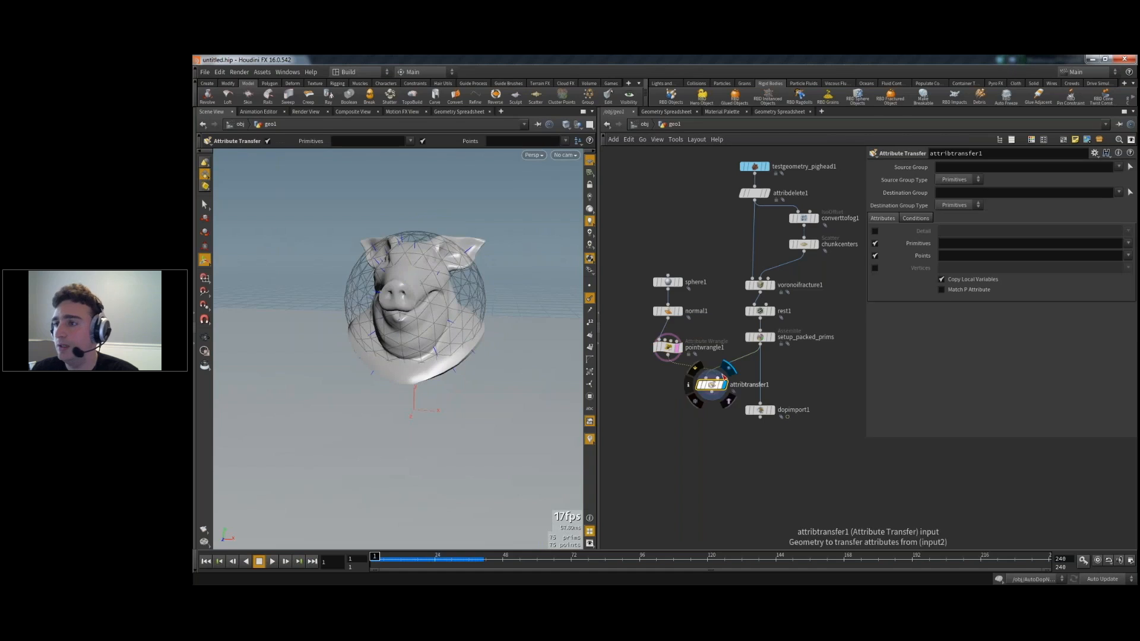
- Transfer only the point attribute v in attribtransfer1, and place it between setup_packed_prims and dopimport1 with dopimport1 displayed
{"action": "left_click", "coordinate": [1127, 255]}
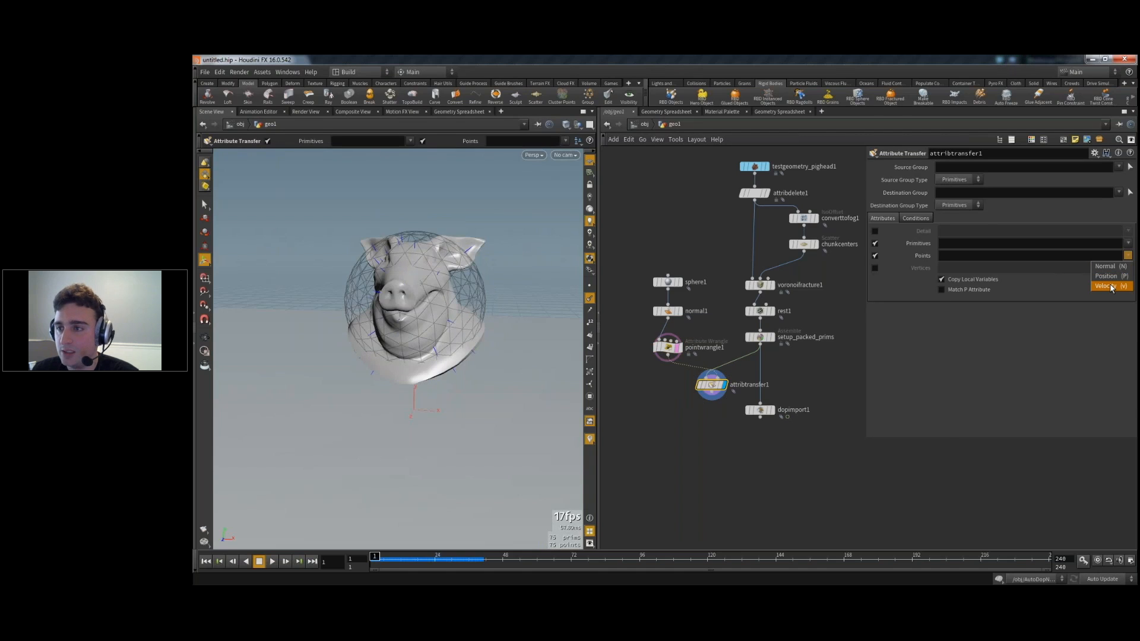
{"action": "left_click", "coordinate": [1108, 285]}
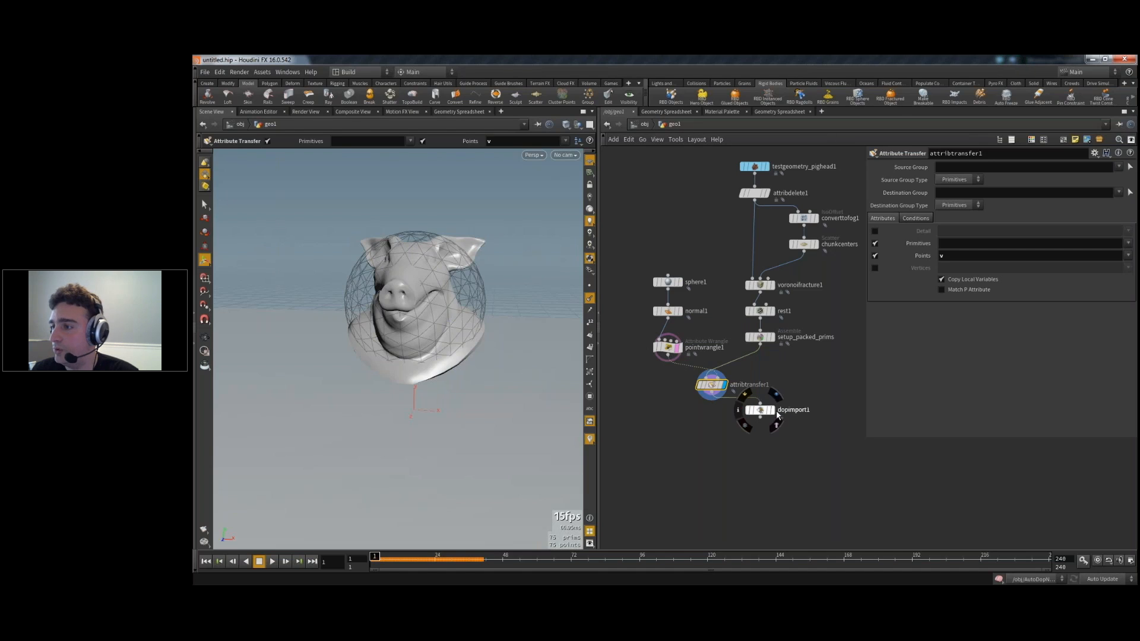
{"action": "left_click", "coordinate": [773, 410]}
{"action": "left_click_drag", "start_coordinate": [763, 409], "coordinate": [762, 433]}
{"action": "left_click_drag", "start_coordinate": [711, 385], "coordinate": [759, 389]}
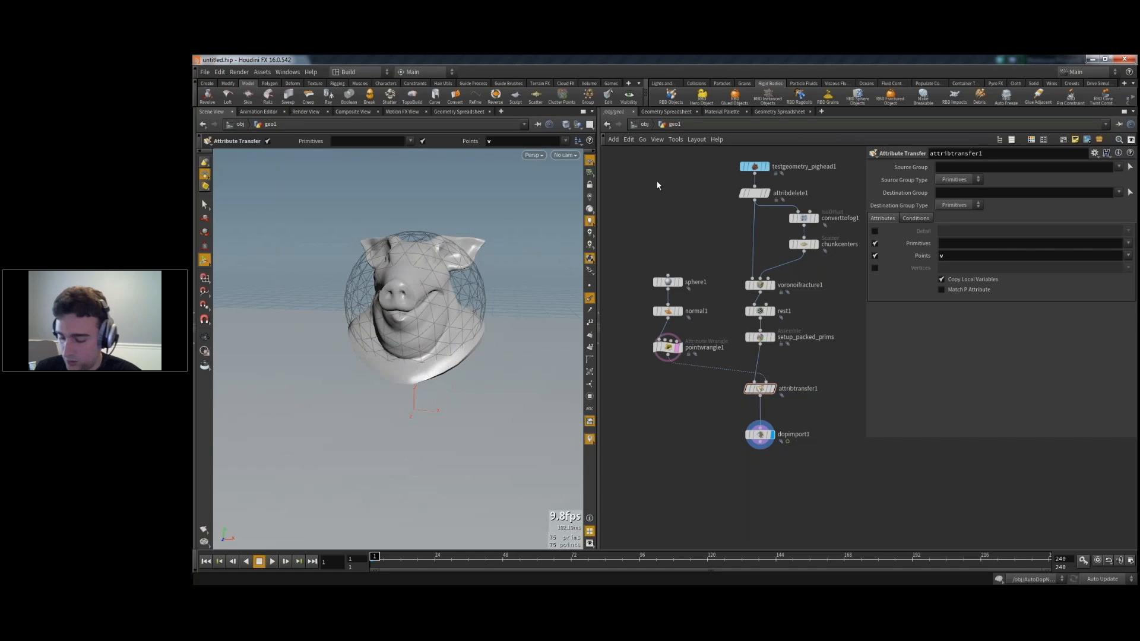
- Set network bookmark 1 on the geo1 network and bookmark 2 inside AutoDopNetwork
{"action": "key", "text": "ctrl+1"}
{"action": "left_click", "coordinate": [643, 125]}
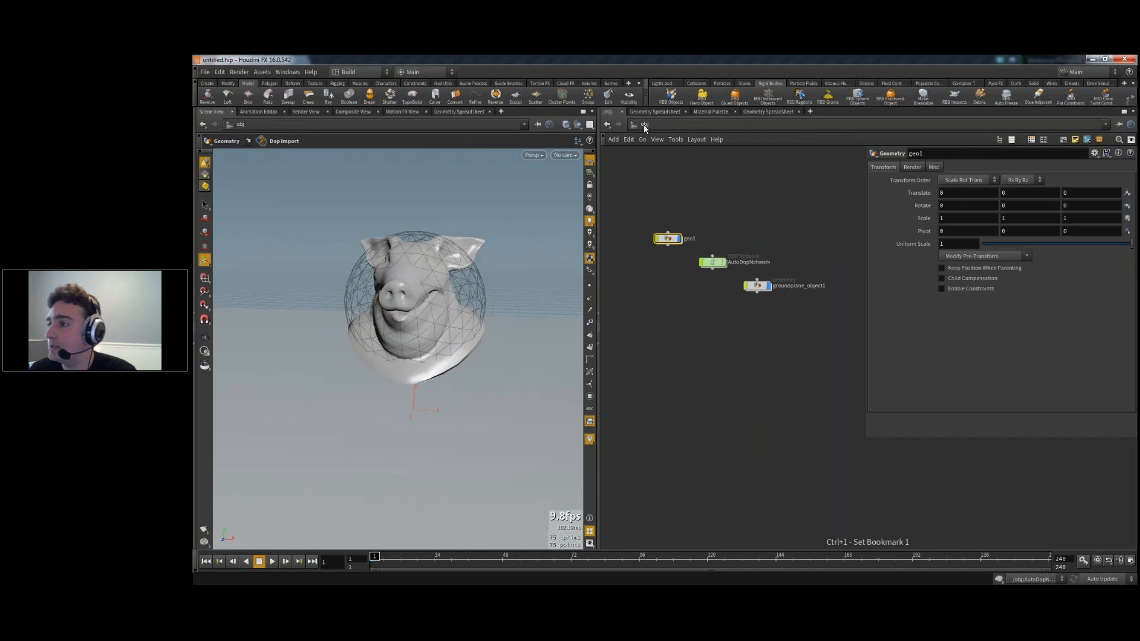
{"action": "left_click", "coordinate": [715, 265]}
{"action": "double_click", "coordinate": [715, 266]}
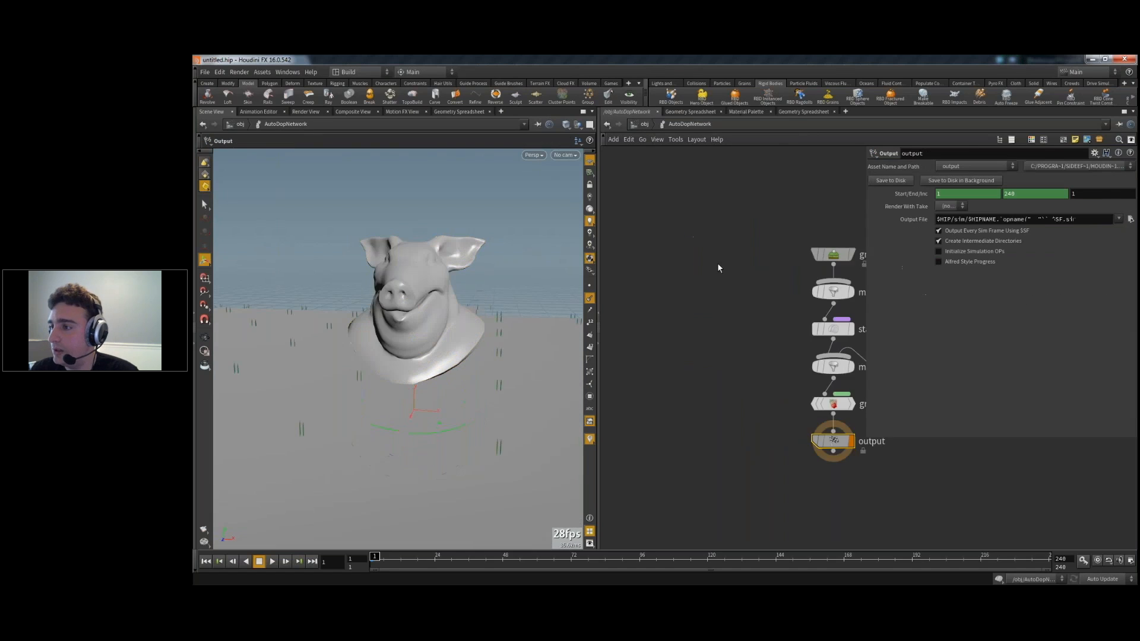
{"action": "key", "text": "ctrl+2"}
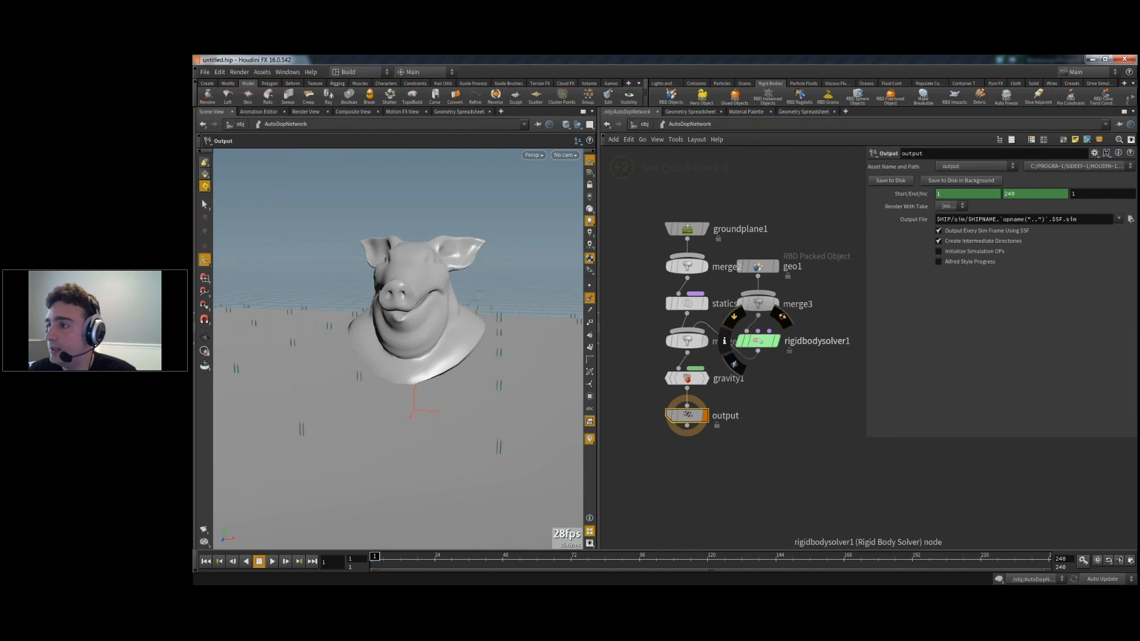
- Enable Inherit Velocity from Point Velocity on the geo1 RBD Packed Object
{"action": "left_click", "coordinate": [768, 265]}
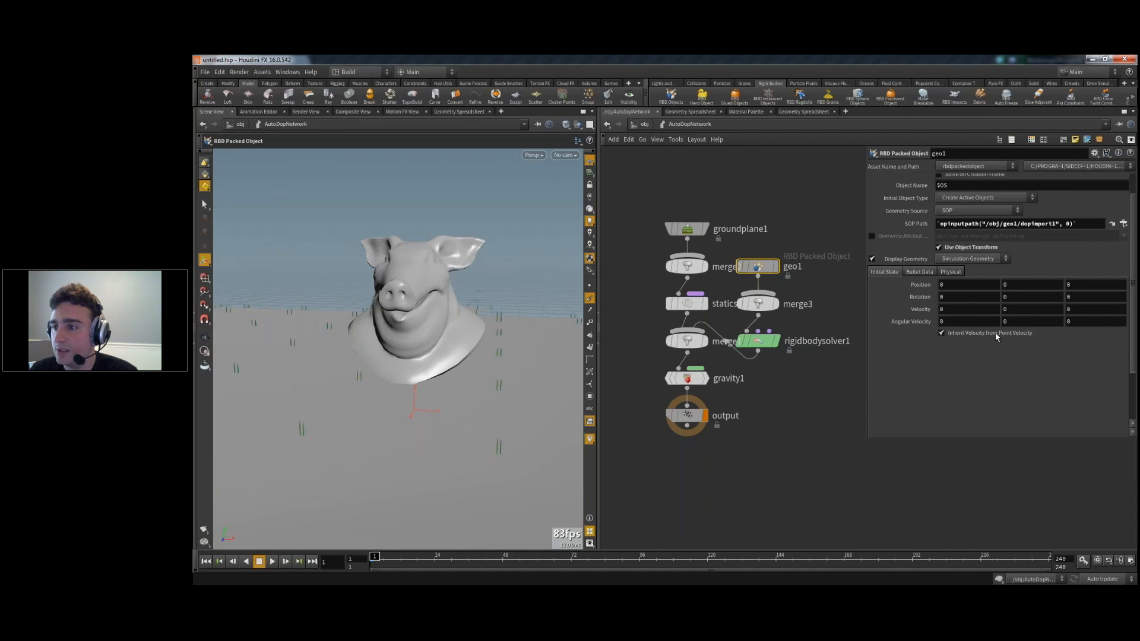
{"action": "left_click", "coordinate": [996, 334]}
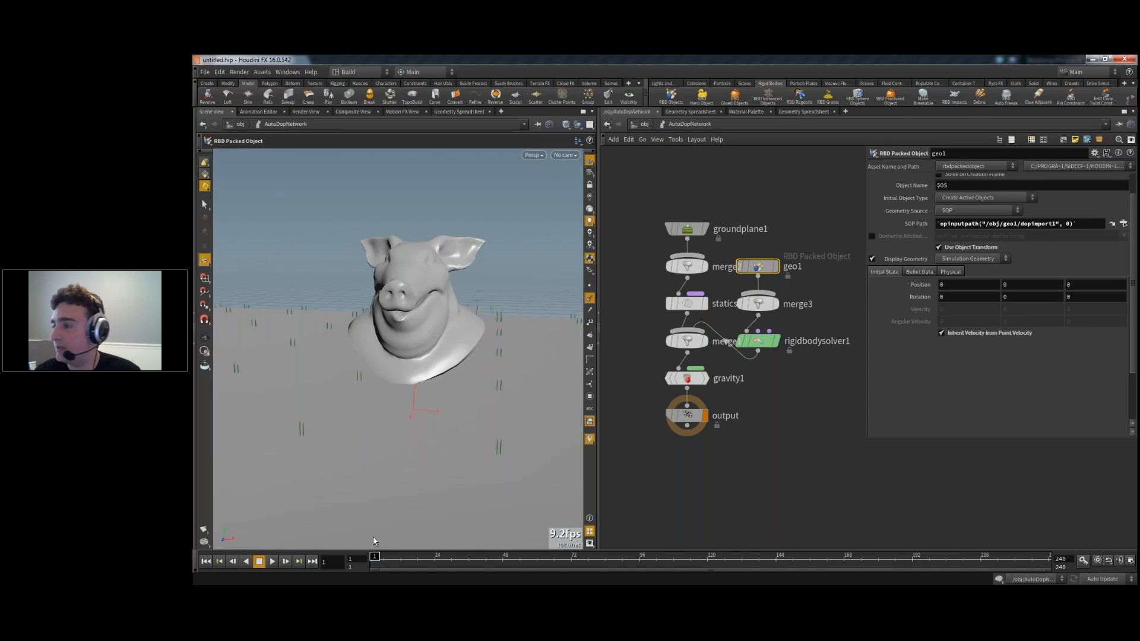
- Play the simulation, hide the point normals, and replay it from frame 1 at object level
{"action": "left_click", "coordinate": [272, 562]}
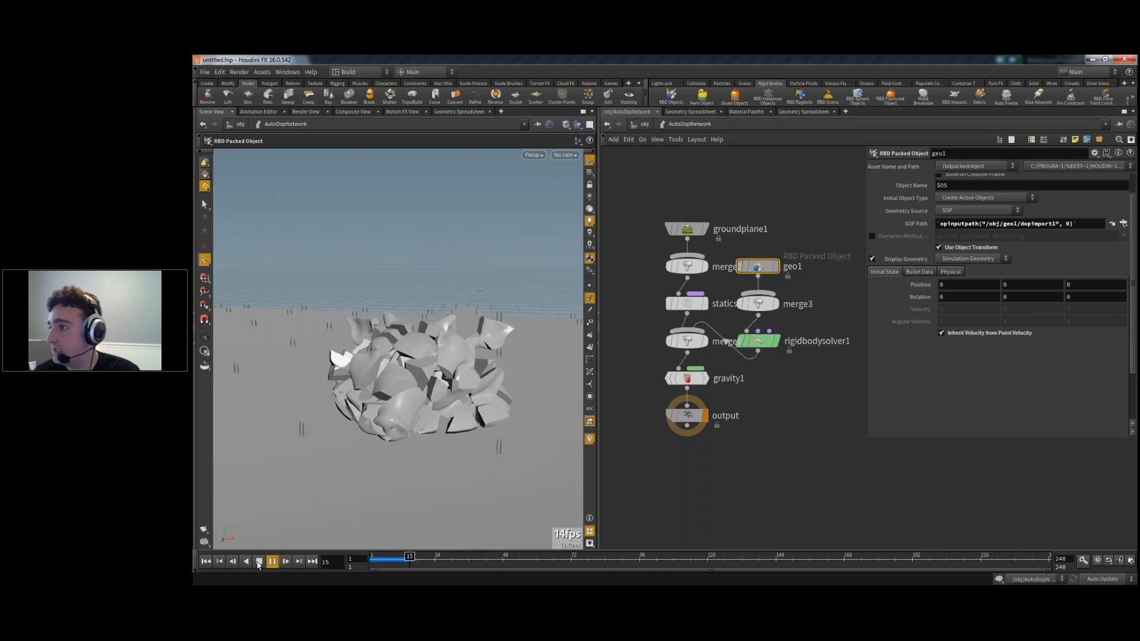
{"action": "left_click", "coordinate": [589, 298]}
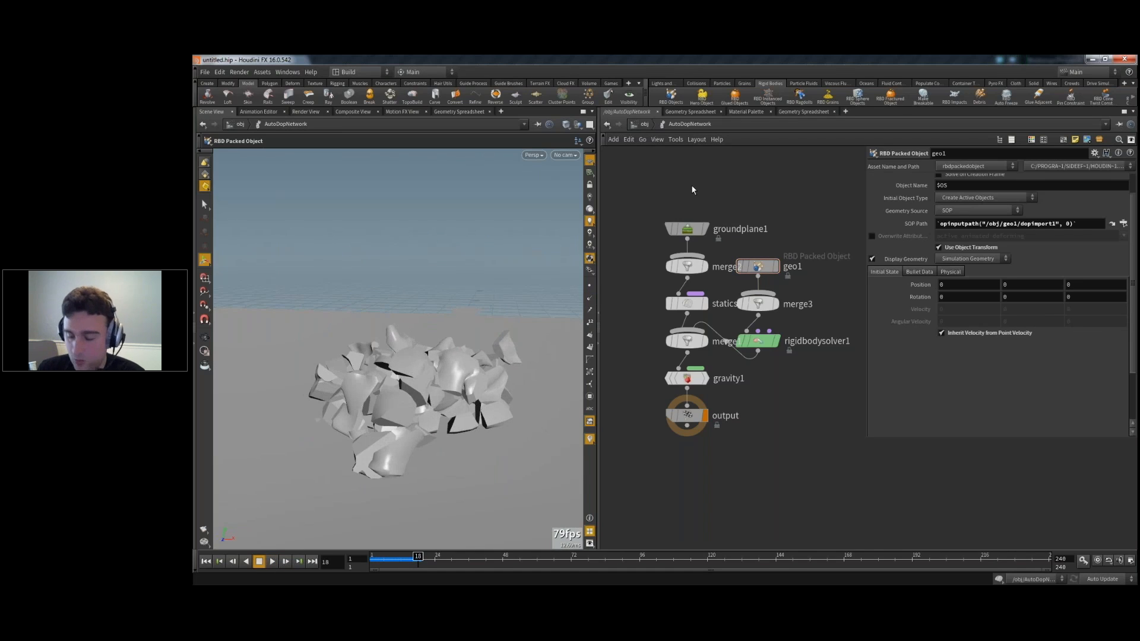
{"action": "key", "text": "u"}
{"action": "left_click", "coordinate": [207, 562]}
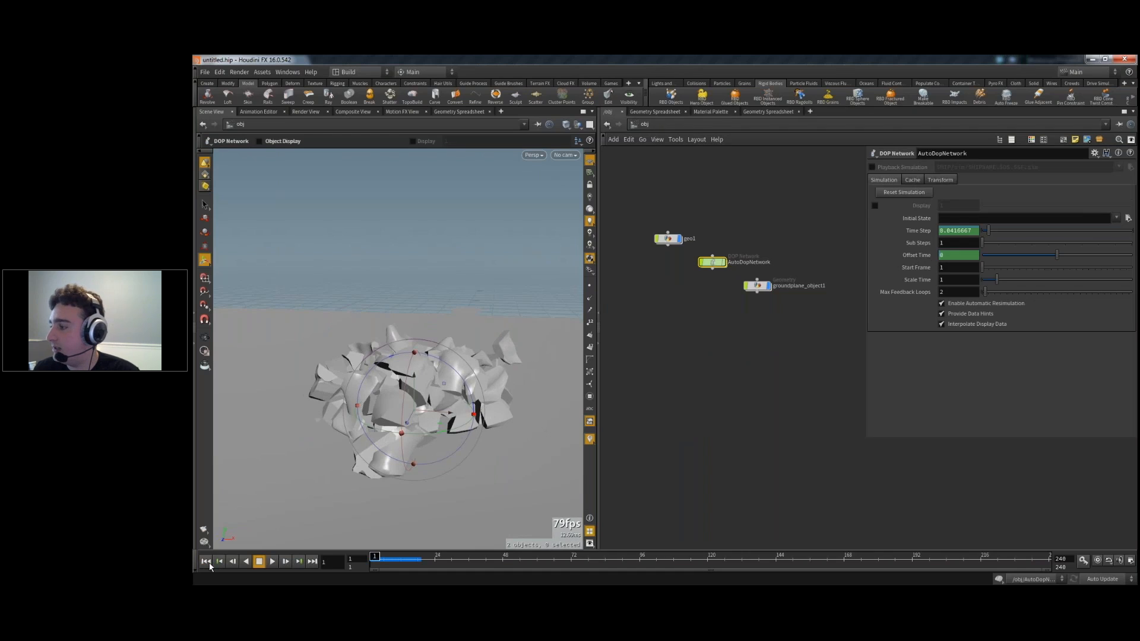
{"action": "left_click", "coordinate": [272, 561]}
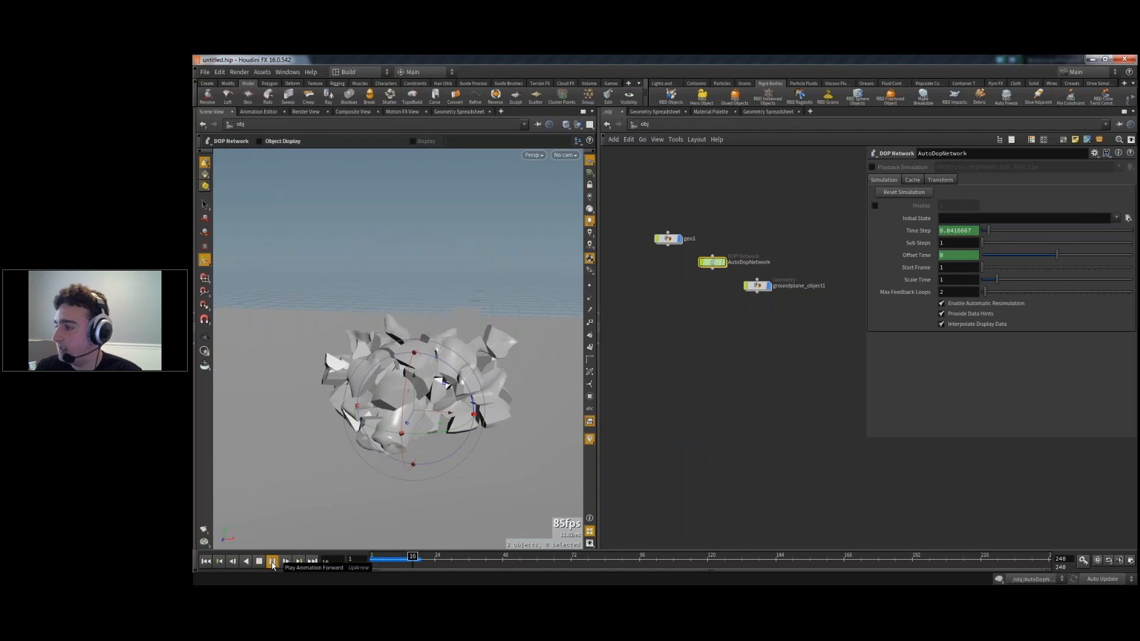
{"action": "left_click", "coordinate": [205, 561]}
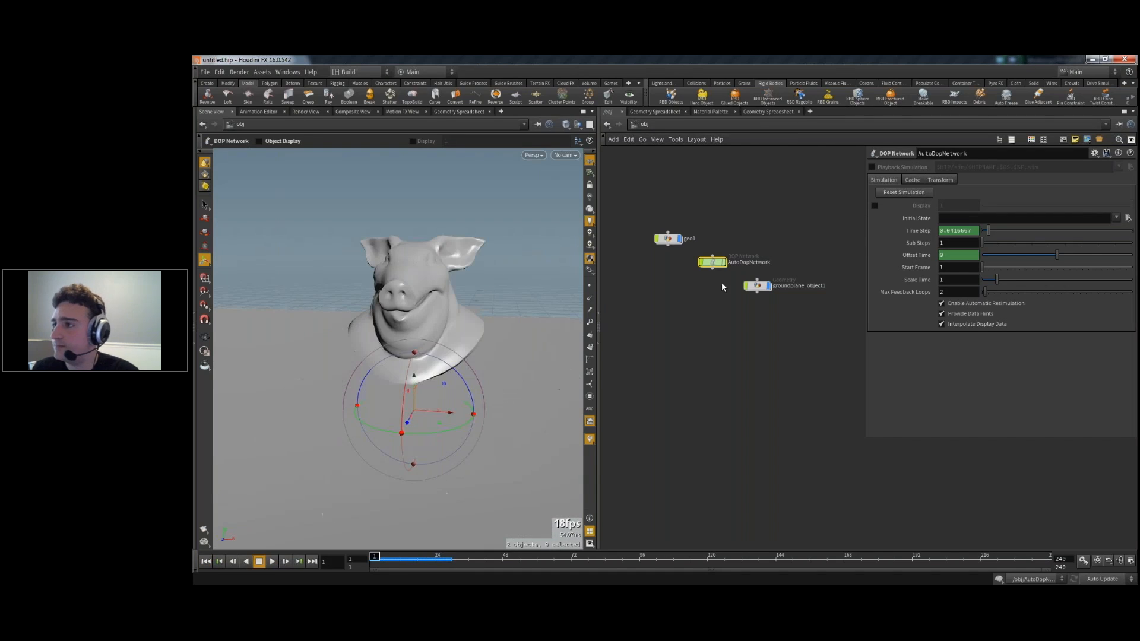
- Change geo1's pointwrangle1 expression to v@v = v@N * ch("strength");, create the channel parameter, and set Strength to 5
{"action": "left_click", "coordinate": [666, 239]}
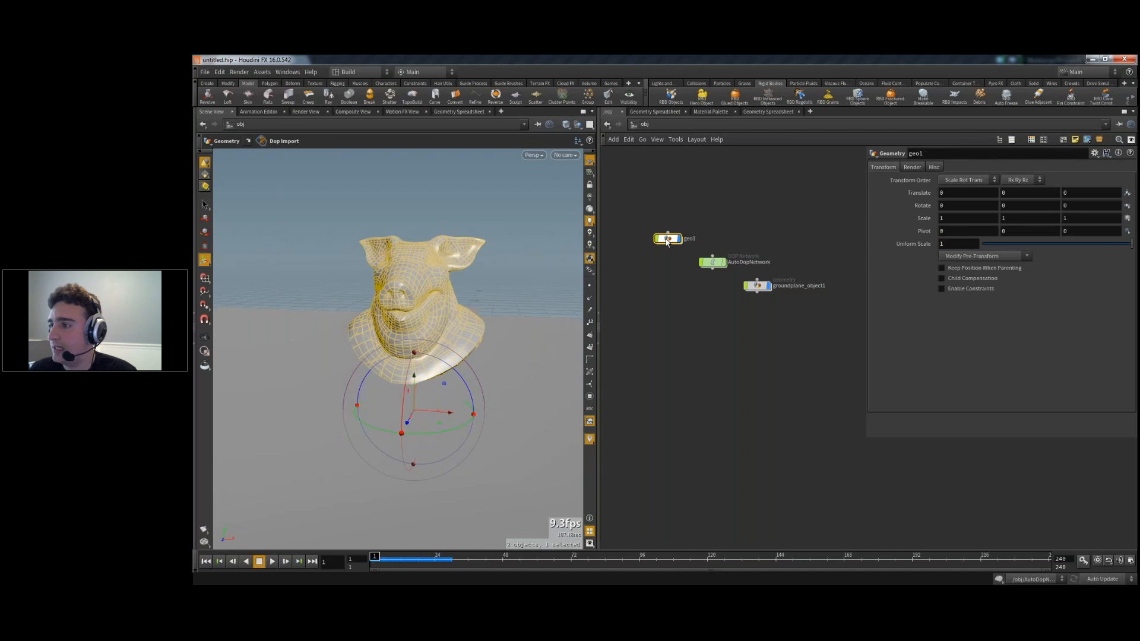
{"action": "double_click", "coordinate": [667, 239]}
{"action": "left_click", "coordinate": [667, 347]}
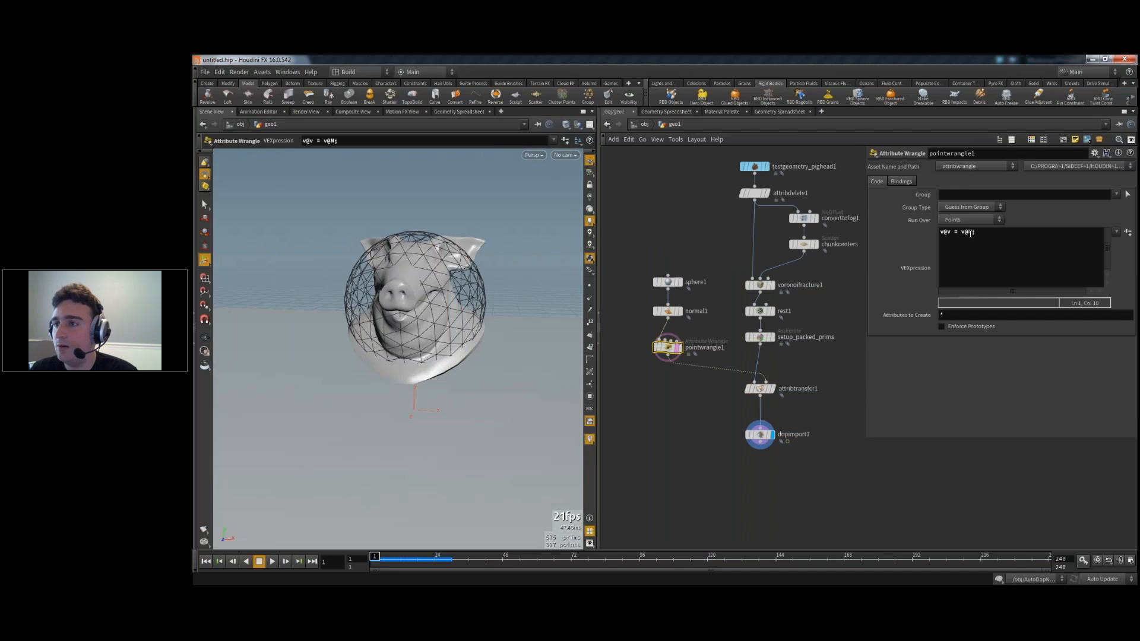
{"action": "type", "text": "h(\"strength"}
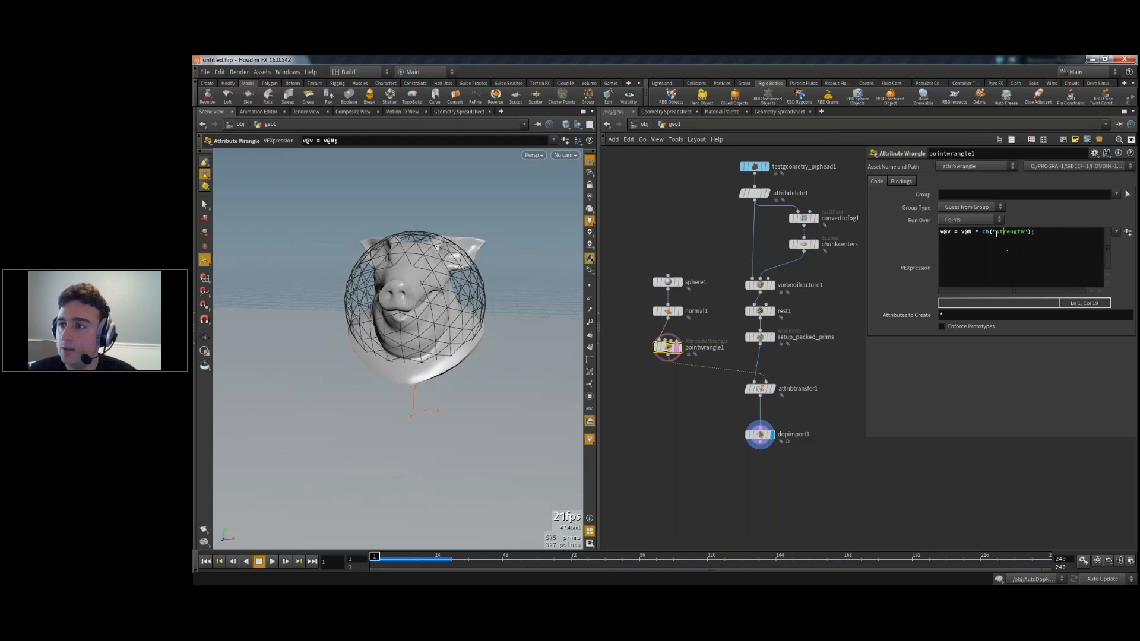
{"action": "left_click", "coordinate": [1127, 233]}
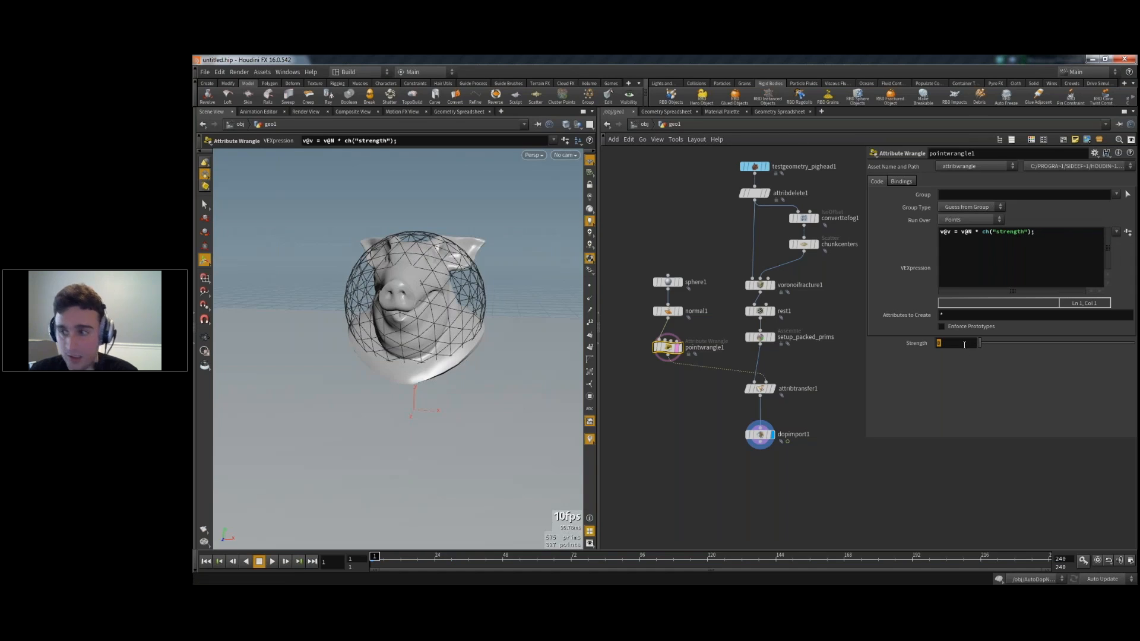
{"action": "key", "text": "Return"}
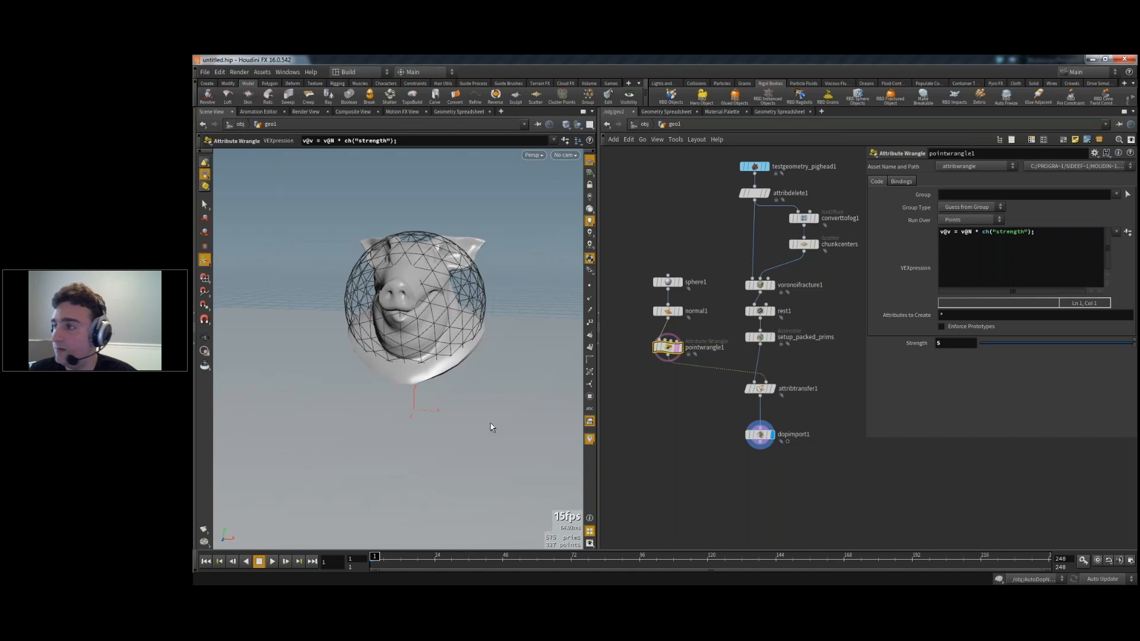
- Play the stronger explosion, examine the scattered pieces from several angles, and return to frame 1
{"action": "left_click", "coordinate": [272, 562]}
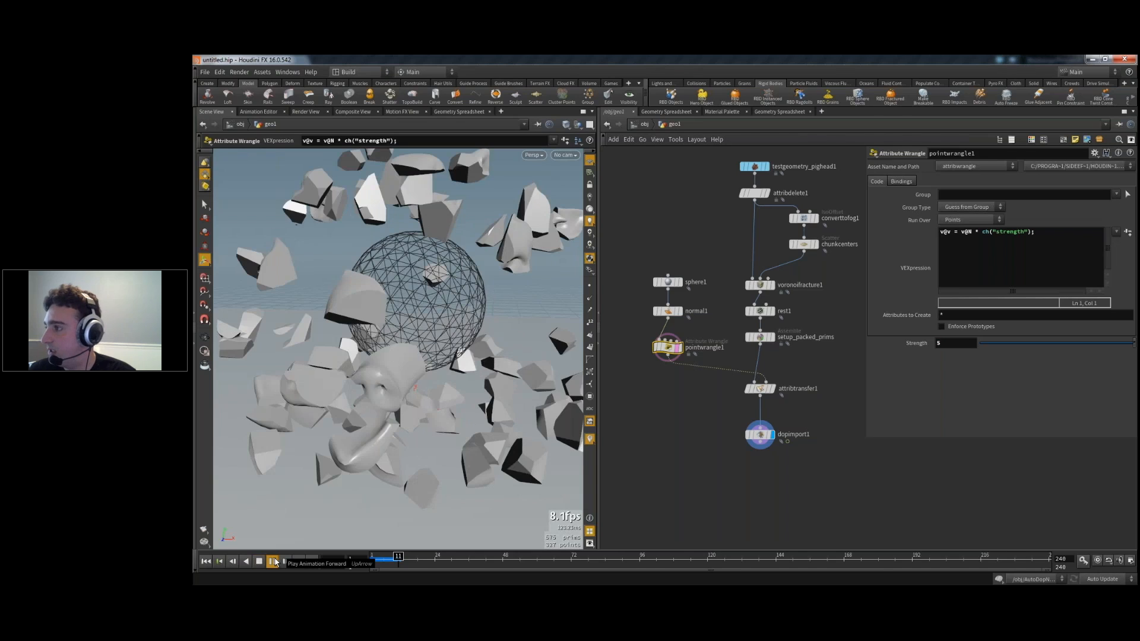
{"action": "left_click", "coordinate": [268, 561]}
{"action": "scroll", "coordinate": [405, 412], "scroll_direction": "down", "scroll_amount": 8}
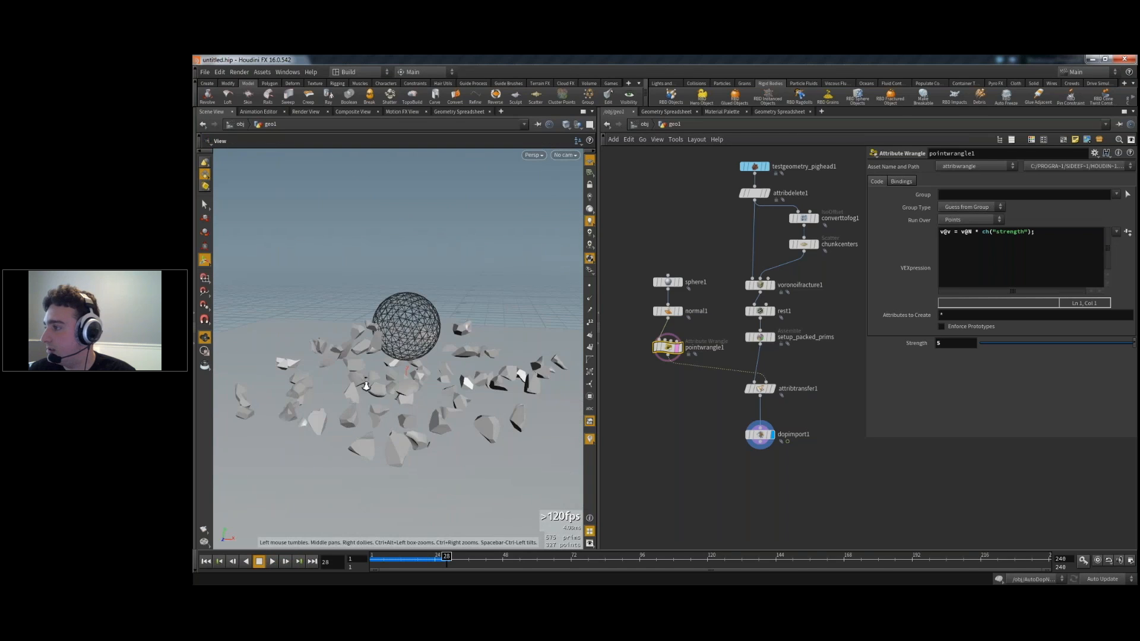
{"action": "left_click_drag", "start_coordinate": [404, 412], "coordinate": [391, 332]}
{"action": "left_click", "coordinate": [273, 562]}
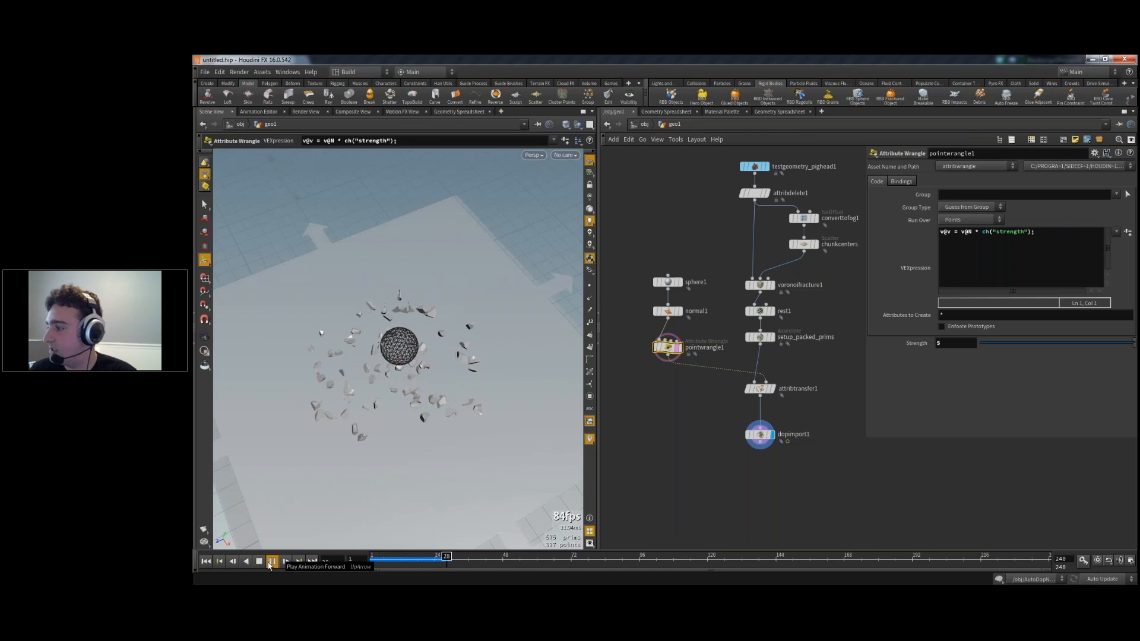
{"action": "left_click", "coordinate": [260, 563]}
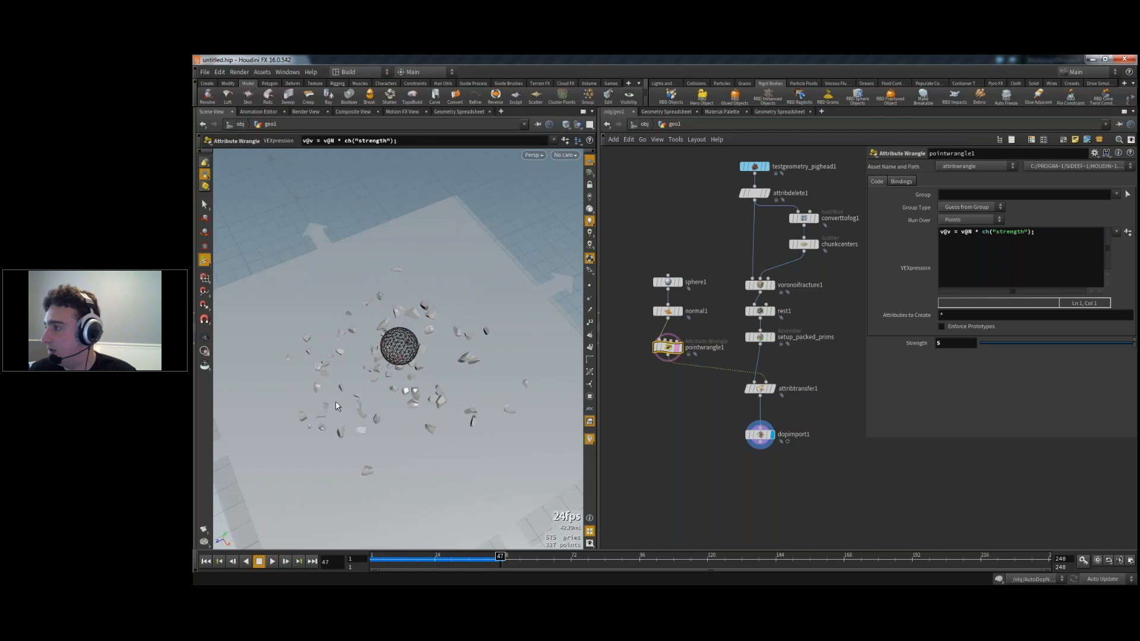
{"action": "left_click_drag", "start_coordinate": [386, 371], "coordinate": [451, 309], "text": "alt"}
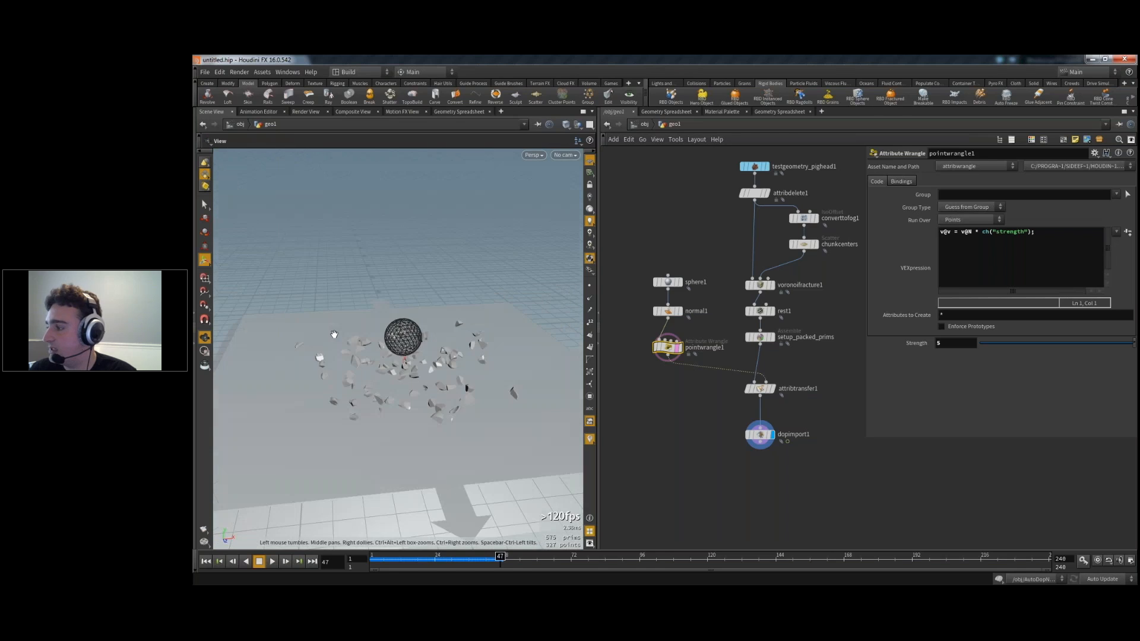
{"action": "left_click", "coordinate": [206, 562]}
- Insert a Mountain node between sphere1 and normal1, display it, and frame the deformed sphere
{"action": "left_click_drag", "start_coordinate": [671, 313], "coordinate": [671, 324]}
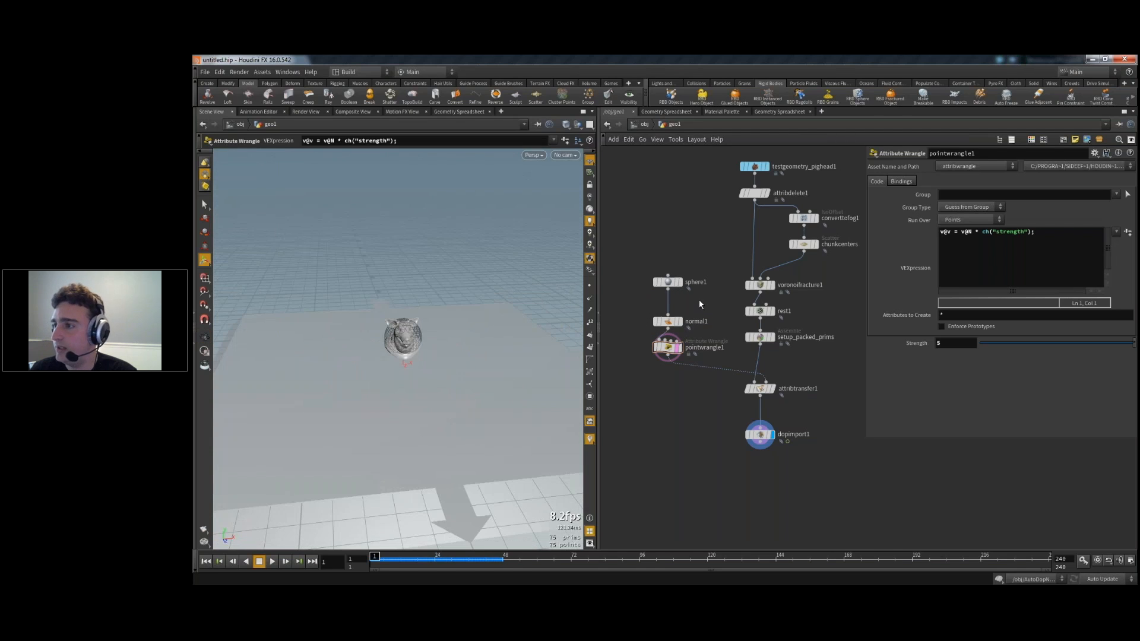
{"action": "key", "text": "Tab"}
{"action": "key", "text": "Escape"}
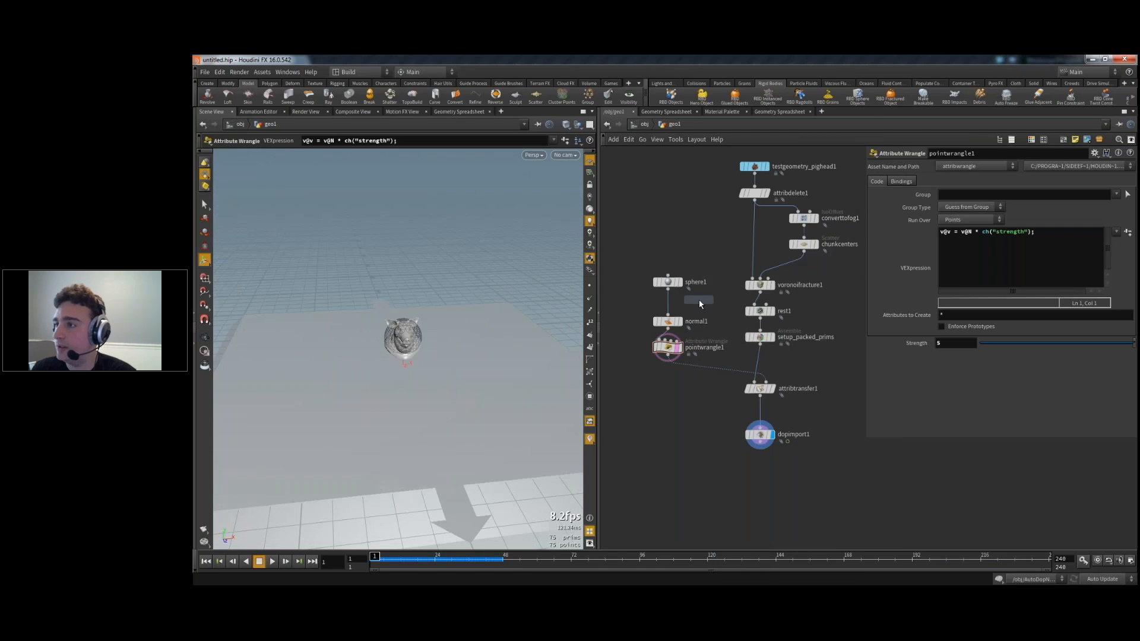
{"action": "type", "text": "mountain"}
{"action": "key", "text": "Return"}
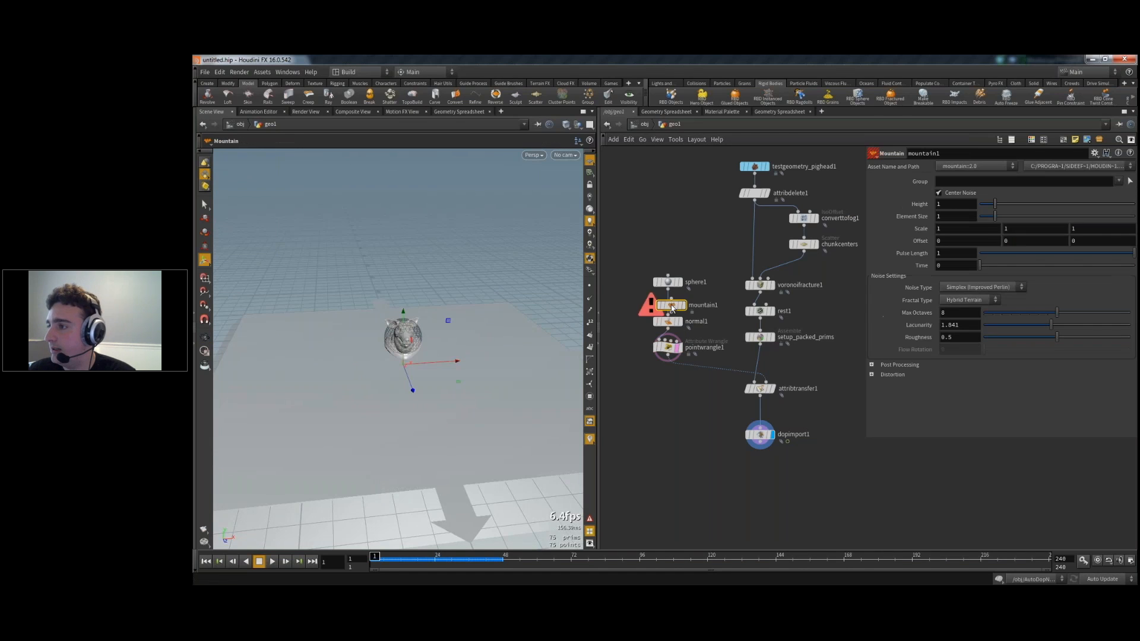
{"action": "left_click", "coordinate": [668, 308]}
{"action": "left_click", "coordinate": [680, 311]}
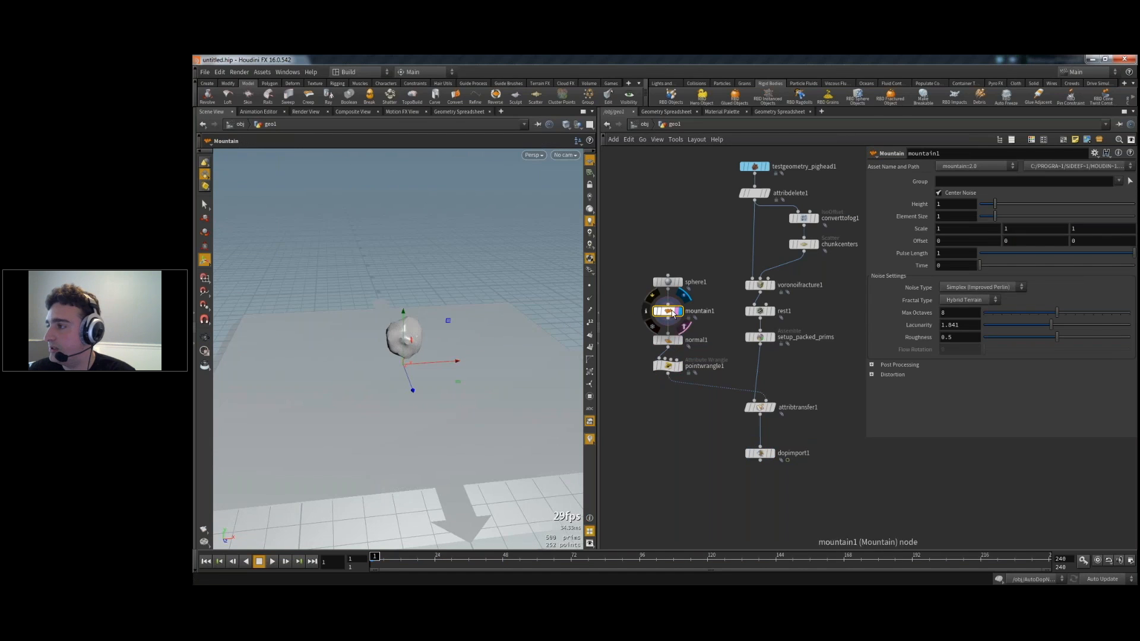
{"action": "key", "text": "f"}
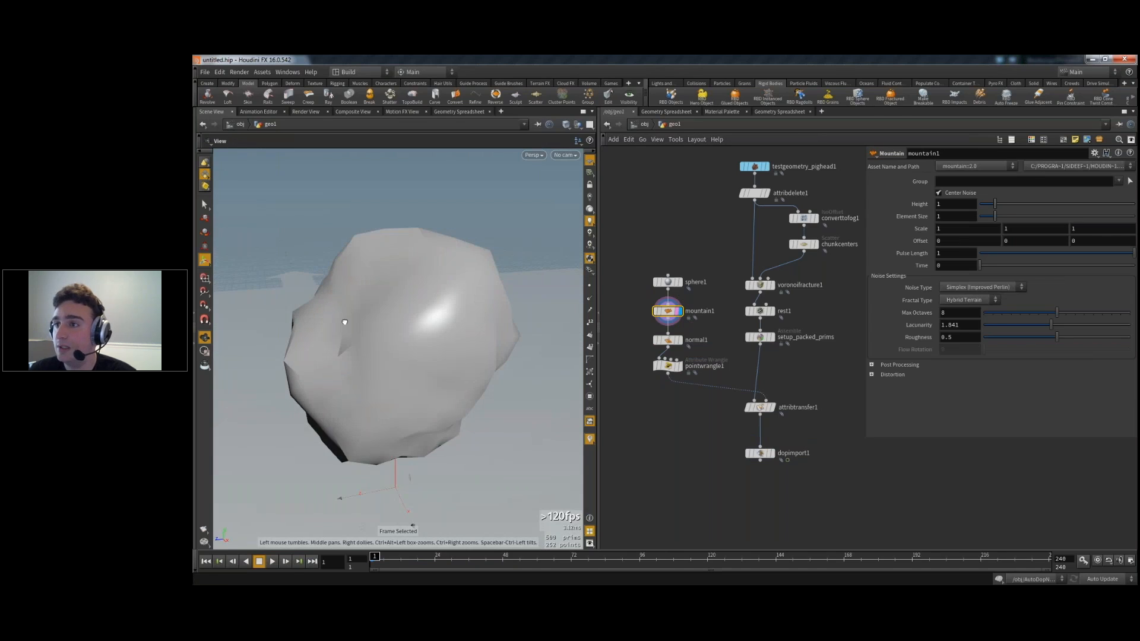
- Set mountain1's Height to 6.56 and display pointwrangle1 to check the deformed velocity source
{"action": "left_click_drag", "start_coordinate": [994, 204], "coordinate": [1003, 204]}
{"action": "left_click_drag", "start_coordinate": [1034, 201], "coordinate": [1081, 195]}
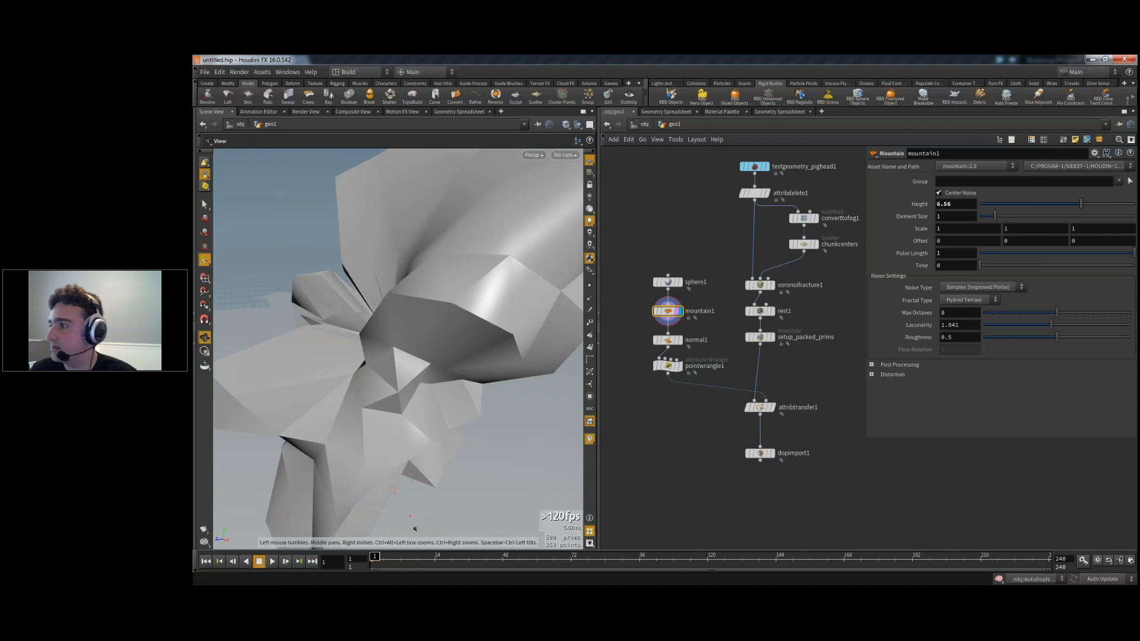
{"action": "scroll", "coordinate": [522, 315], "scroll_direction": "down", "scroll_amount": 6}
{"action": "key", "text": "Return"}
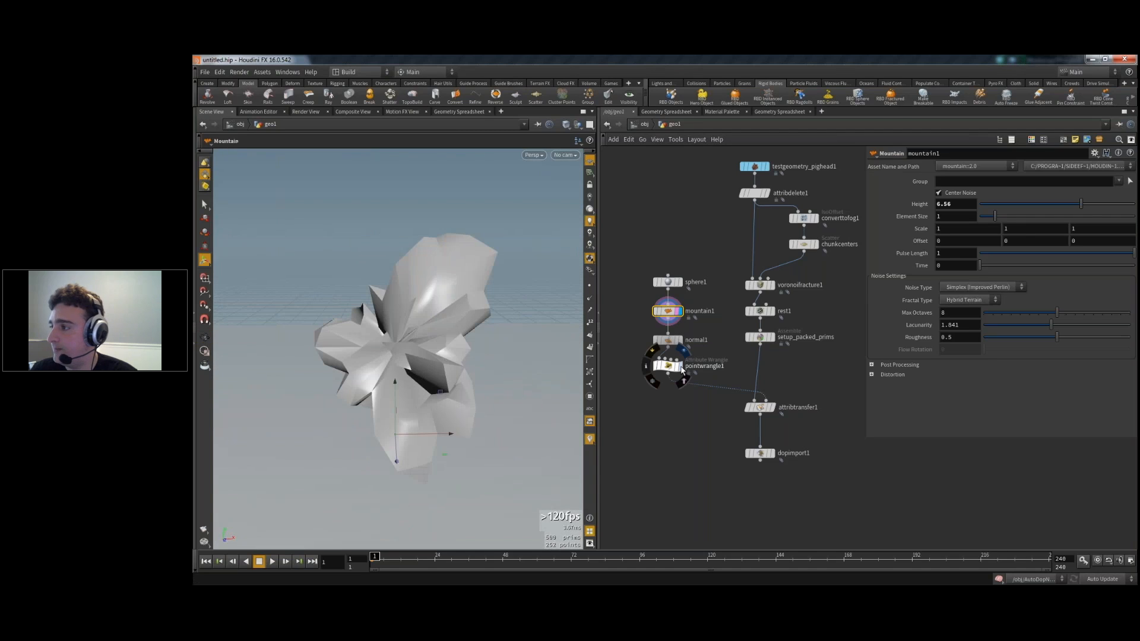
{"action": "left_click", "coordinate": [682, 371]}
{"action": "left_click", "coordinate": [669, 364]}
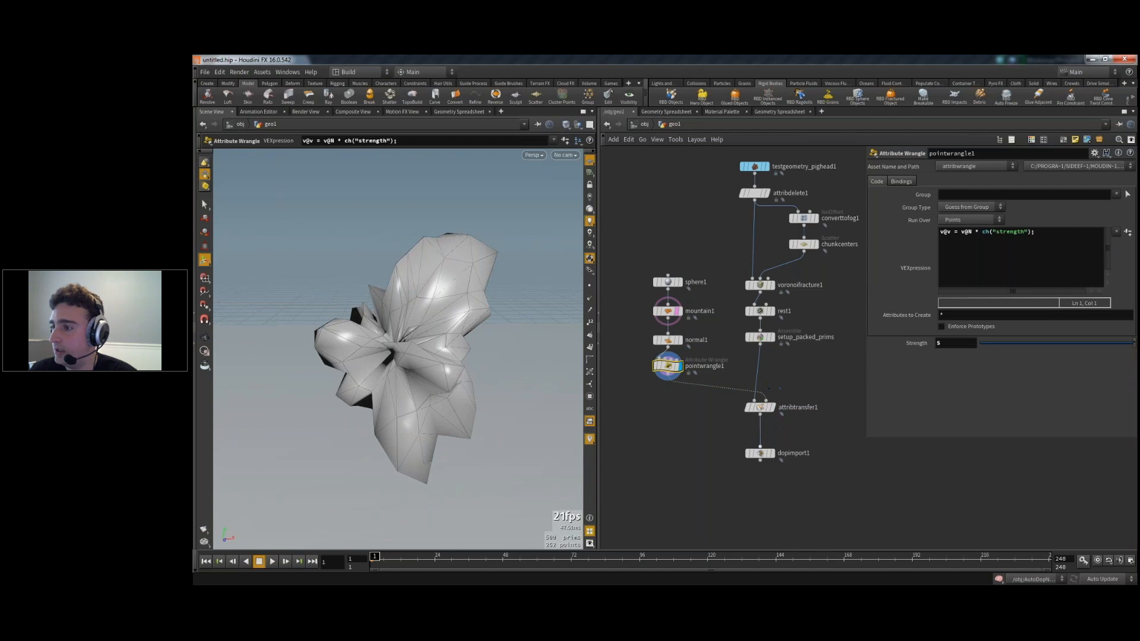
- Display dopimport1 and play the simulation with the noisy velocity source
{"action": "left_click", "coordinate": [771, 453]}
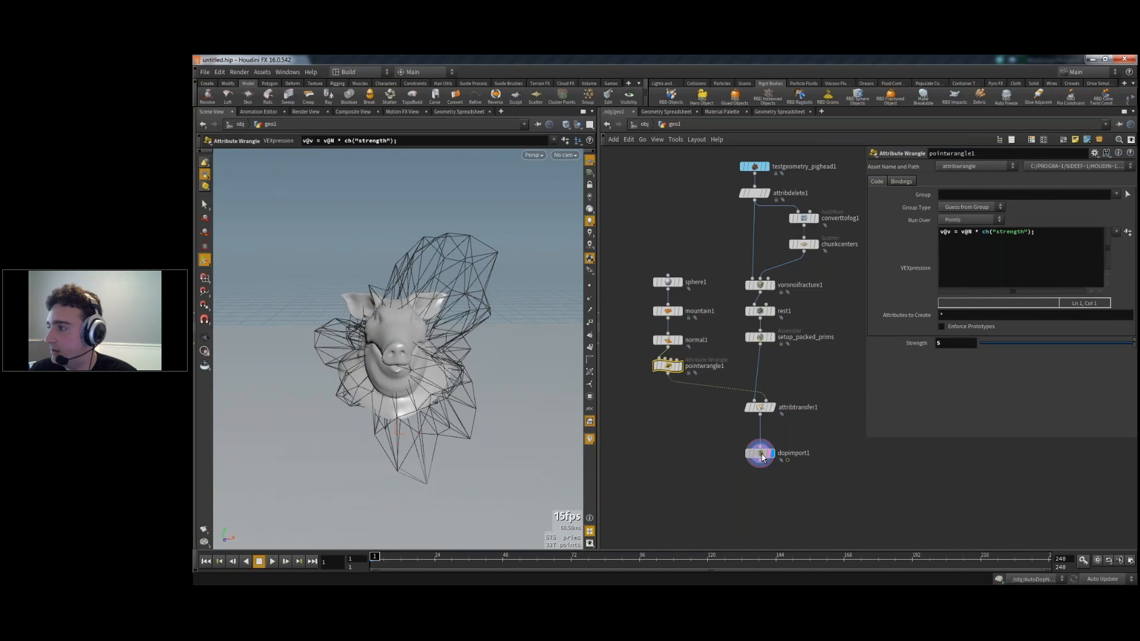
{"action": "left_click", "coordinate": [762, 455]}
{"action": "left_click", "coordinate": [272, 562]}
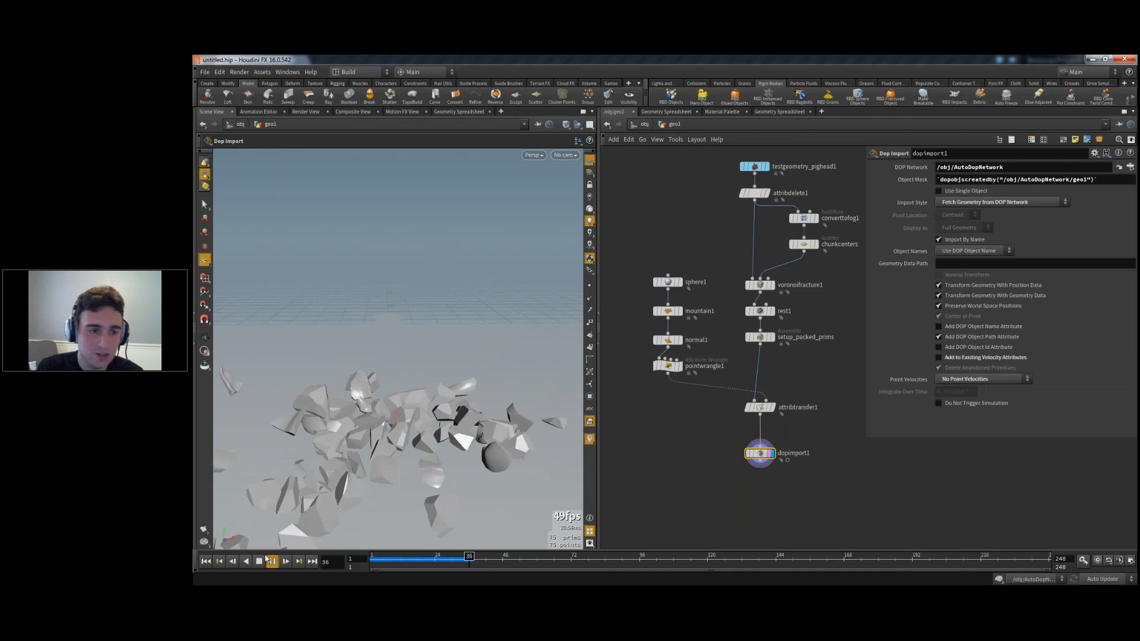
- Set pointwrangle1's Strength to 7 and replay the simulation from frame 1
{"action": "left_click", "coordinate": [259, 562]}
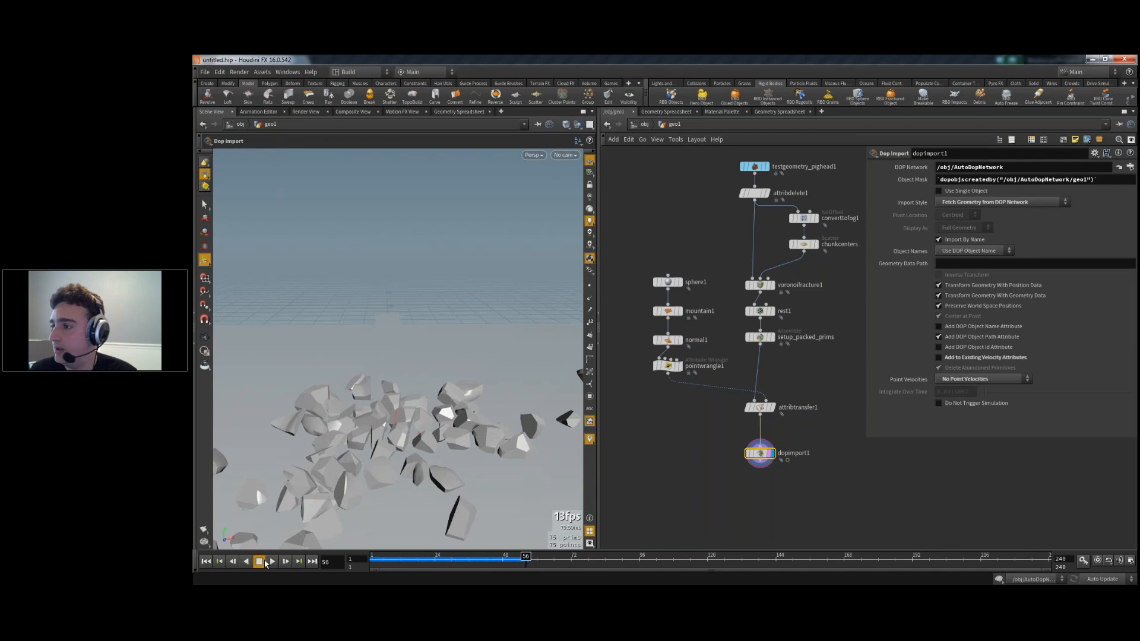
{"action": "left_click", "coordinate": [669, 366]}
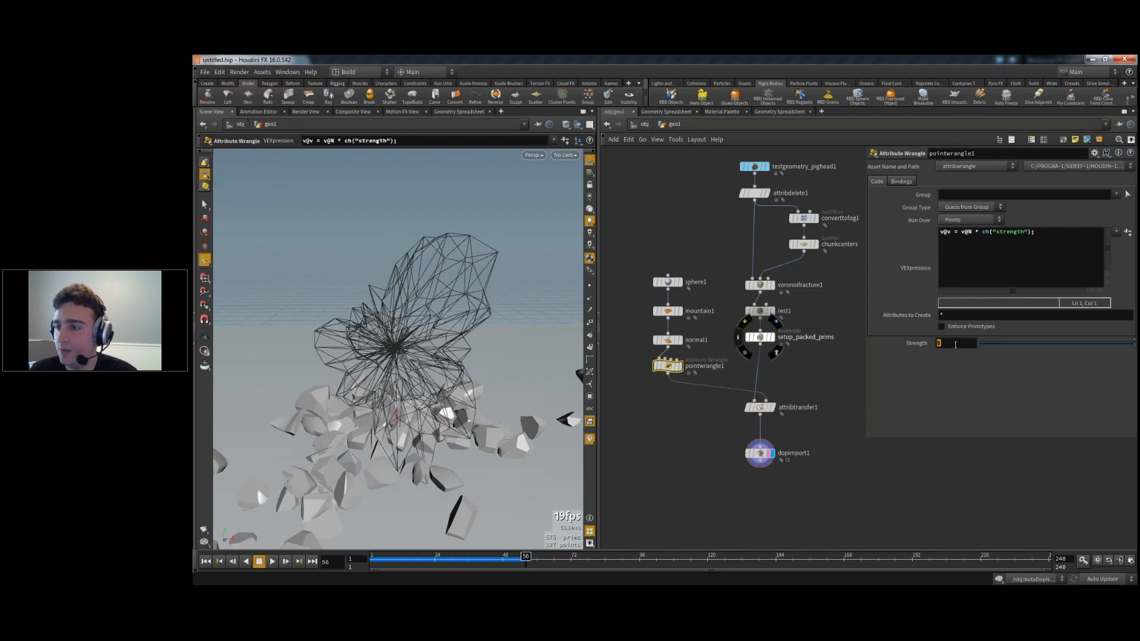
{"action": "left_click", "coordinate": [956, 344]}
{"action": "type", "text": "7"}
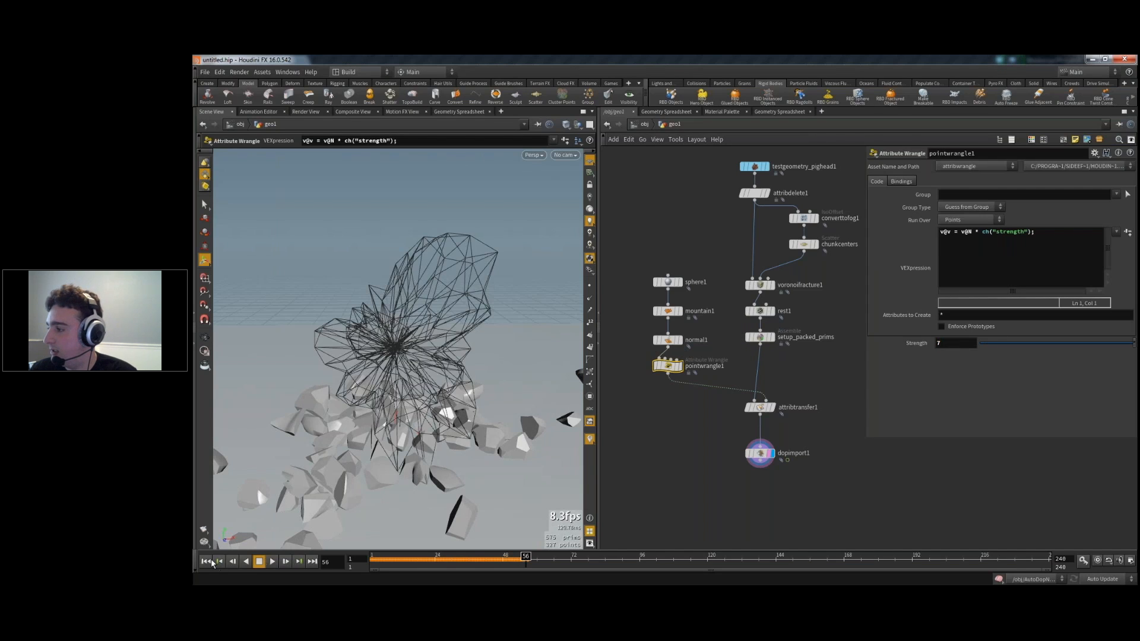
{"action": "left_click", "coordinate": [205, 562]}
{"action": "left_click", "coordinate": [272, 562]}
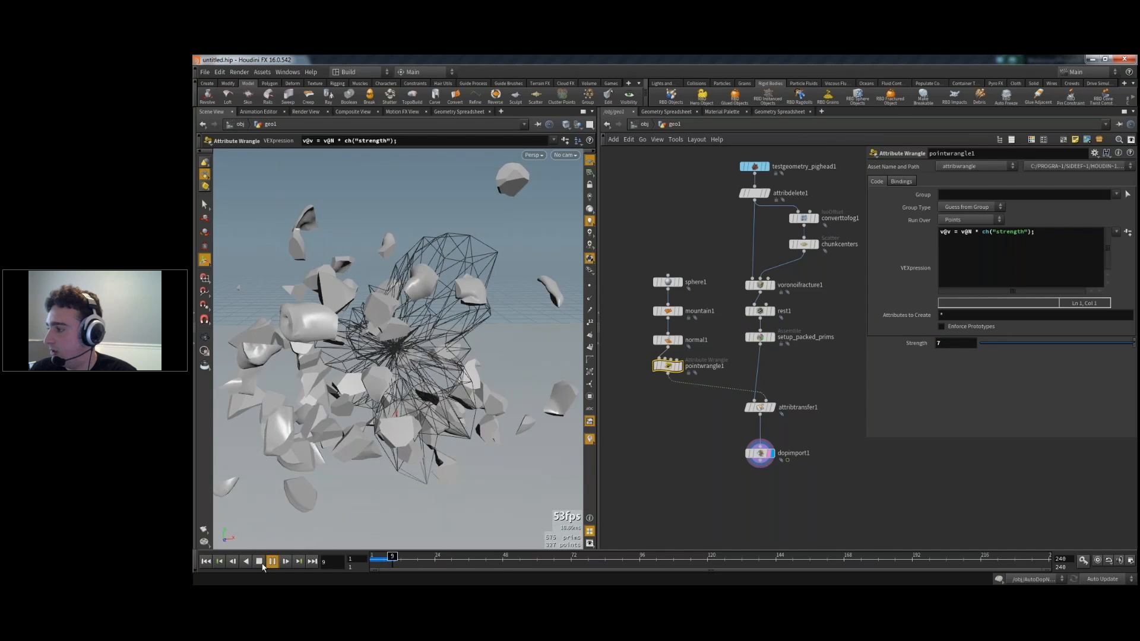
{"action": "left_click", "coordinate": [259, 562]}
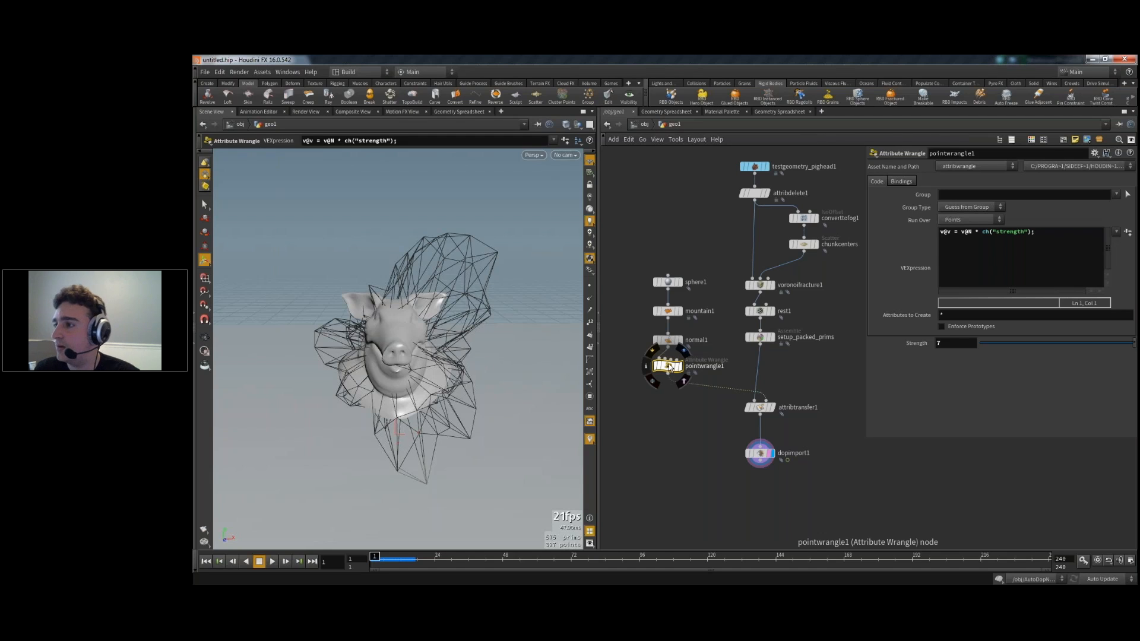
- Set mountain1's Height to 4.11 and its X Offset to 4.6 to reshape the noise on the sphere
{"action": "left_click", "coordinate": [668, 311]}
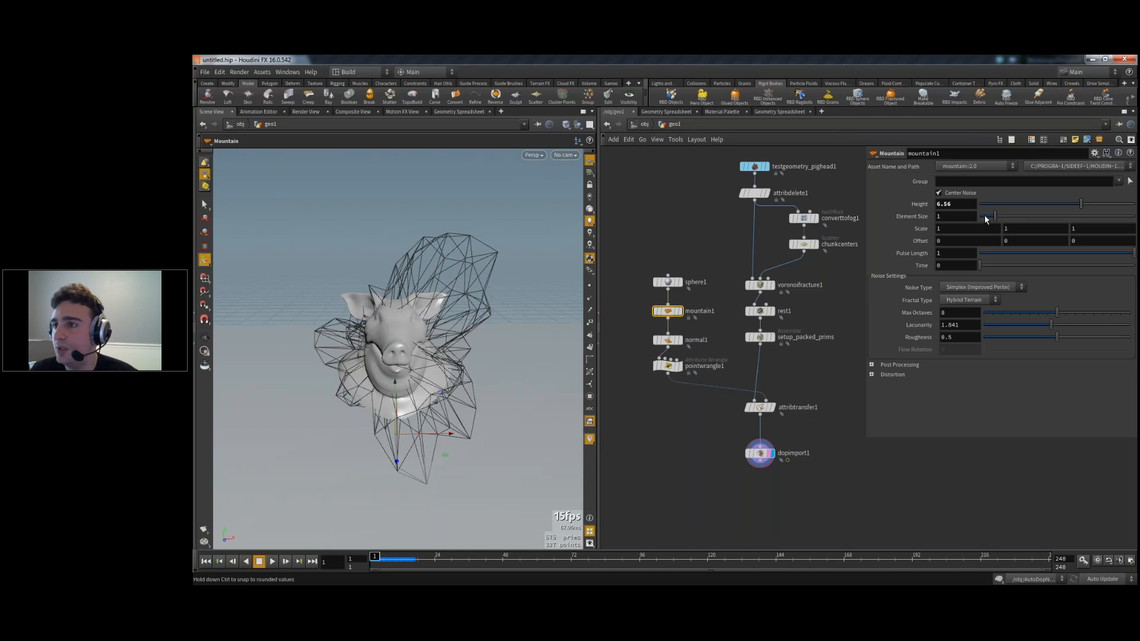
{"action": "left_click_drag", "start_coordinate": [1078, 207], "coordinate": [1043, 204]}
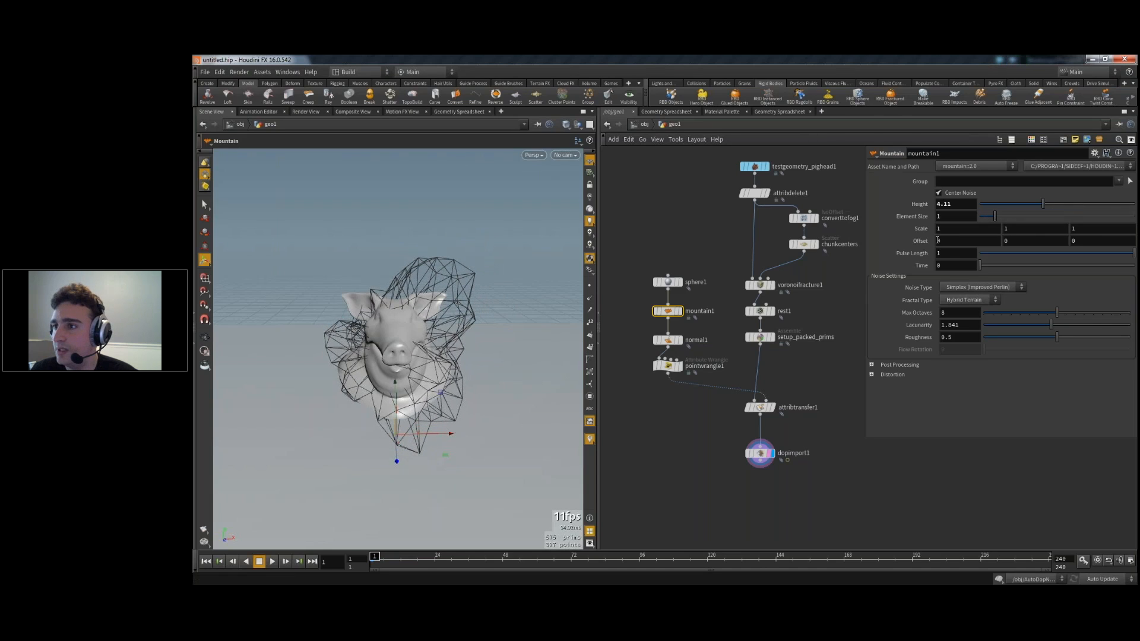
{"action": "middle_click_drag", "start_coordinate": [966, 241], "coordinate": [1029, 240]}
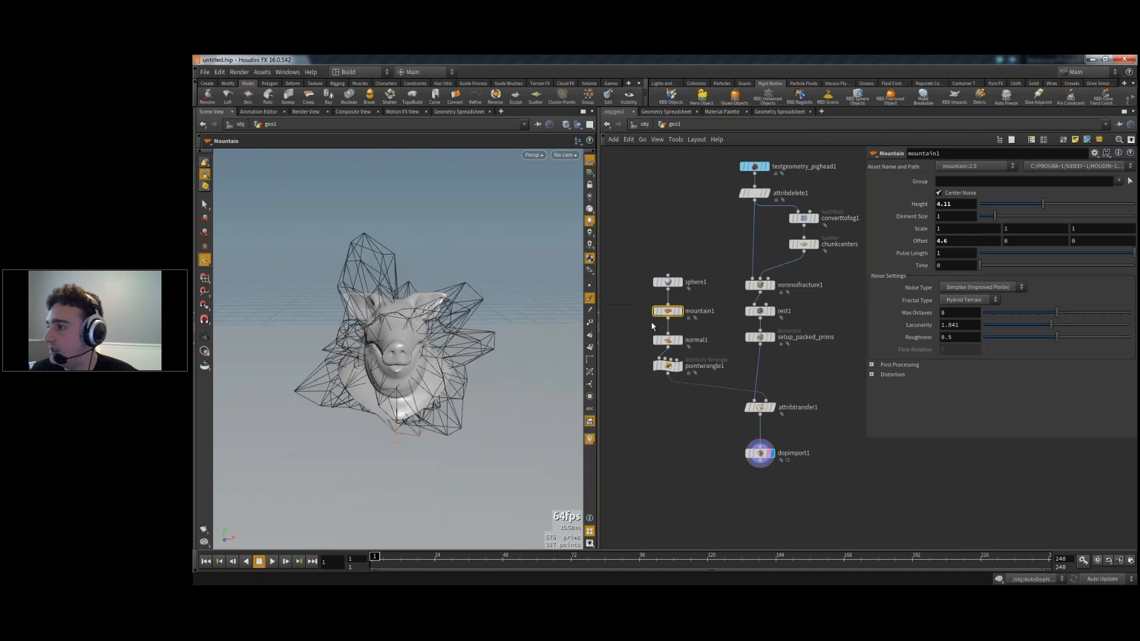
- Display pointwrangle1 and examine the reshaped velocity source and its point normals
{"action": "left_click", "coordinate": [668, 366]}
{"action": "left_click", "coordinate": [657, 365]}
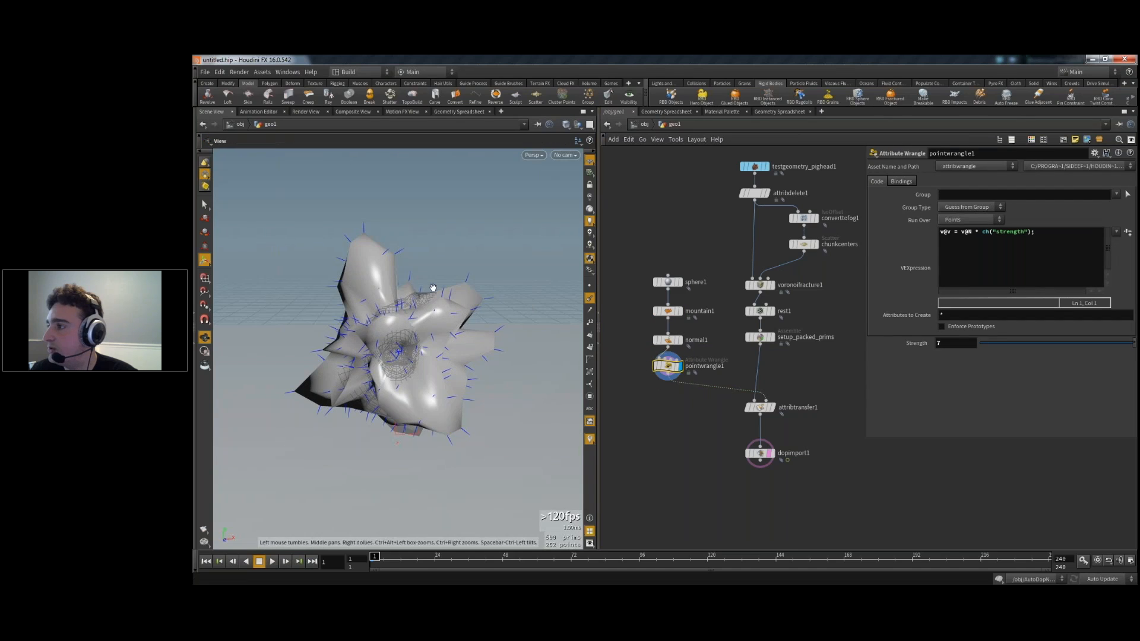
{"action": "left_click_drag", "start_coordinate": [420, 294], "coordinate": [350, 328]}
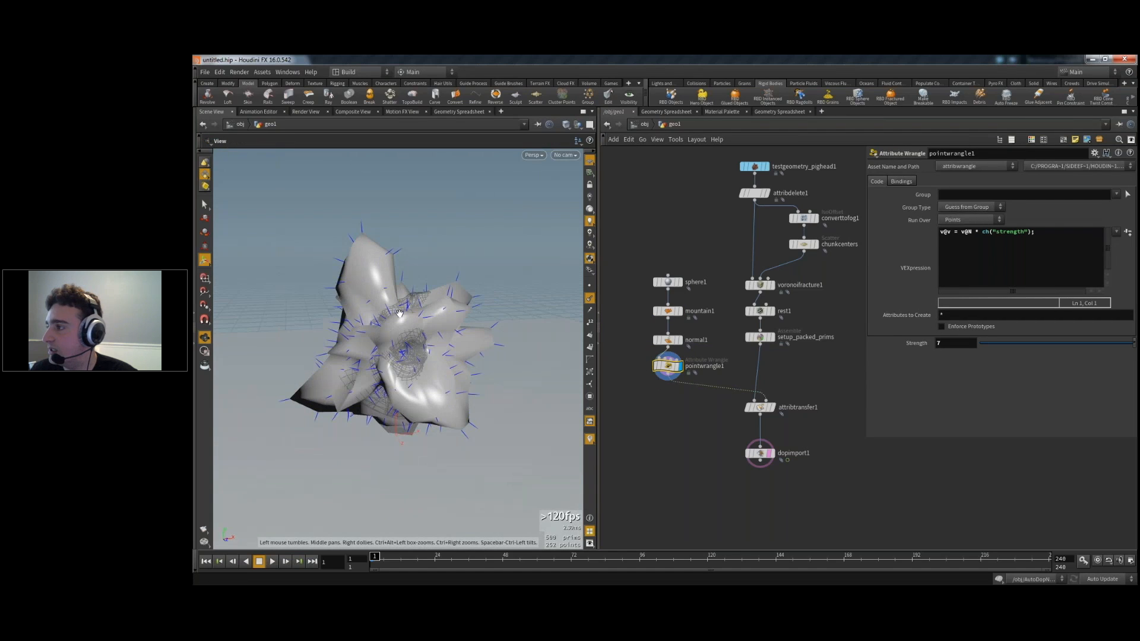
{"action": "key", "text": "Return"}
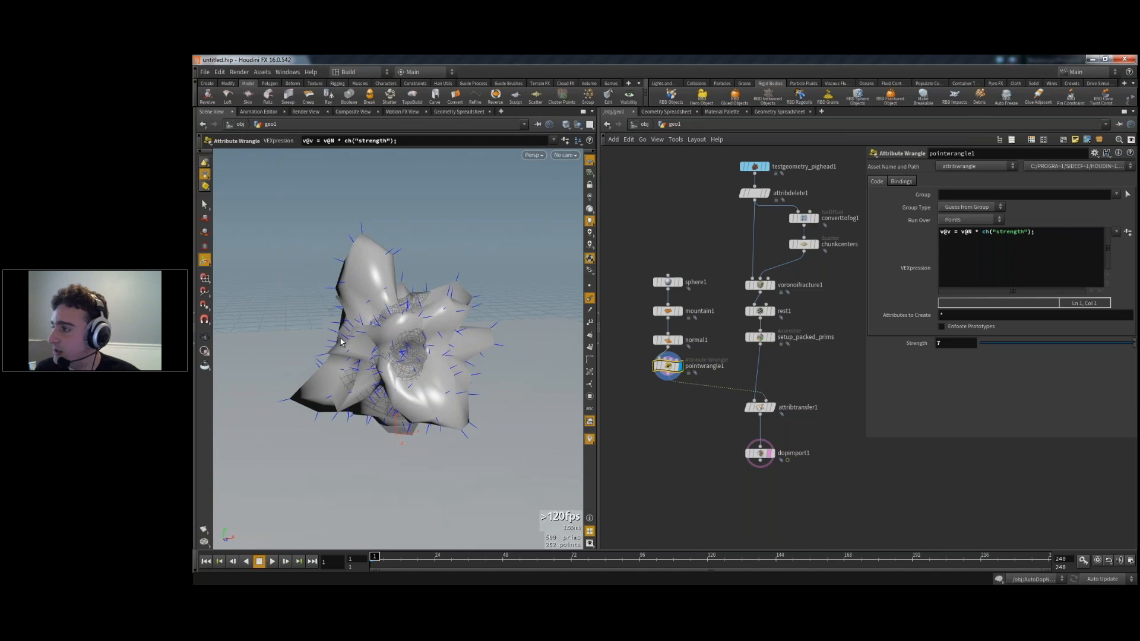
- Display dopimport1, replay the simulation from a wider view, and return to frame 1
{"action": "left_click", "coordinate": [269, 562]}
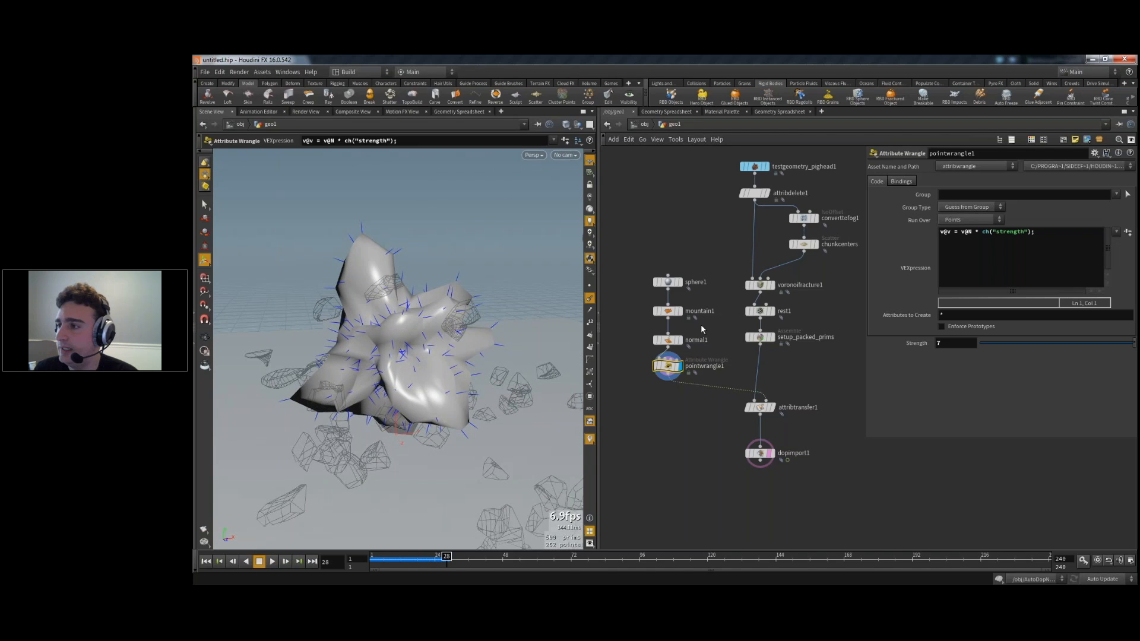
{"action": "left_click", "coordinate": [764, 456]}
{"action": "left_click", "coordinate": [764, 456]}
{"action": "right_click_drag", "start_coordinate": [371, 466], "coordinate": [363, 418], "text": "alt"}
{"action": "left_click", "coordinate": [206, 561]}
{"action": "left_click", "coordinate": [272, 561]}
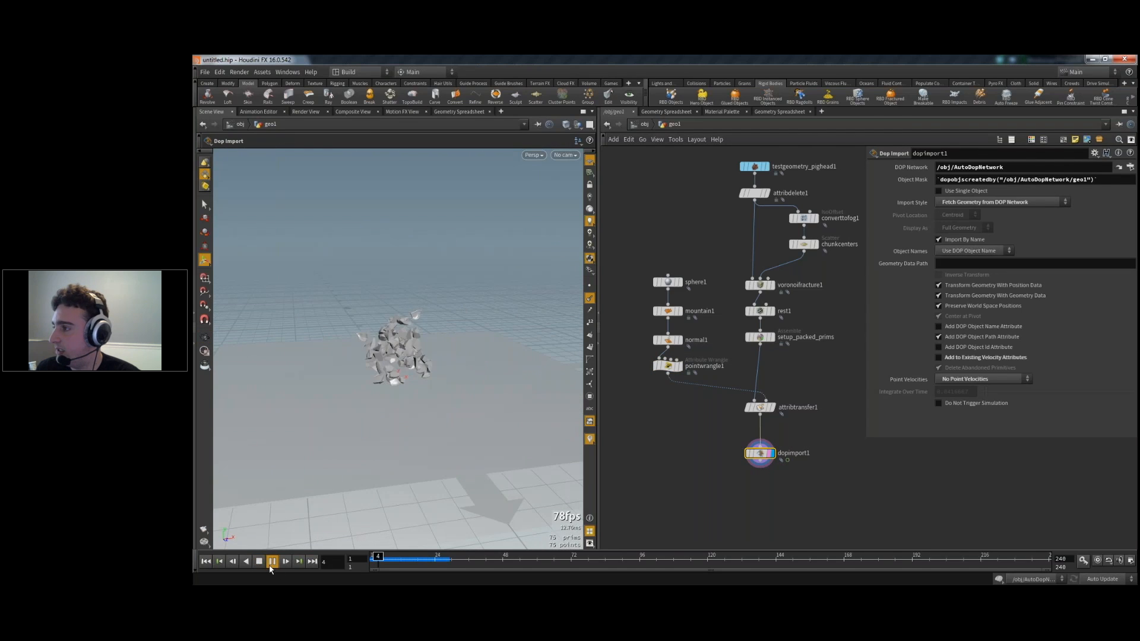
{"action": "left_click", "coordinate": [259, 561]}
{"action": "left_click", "coordinate": [205, 561]}
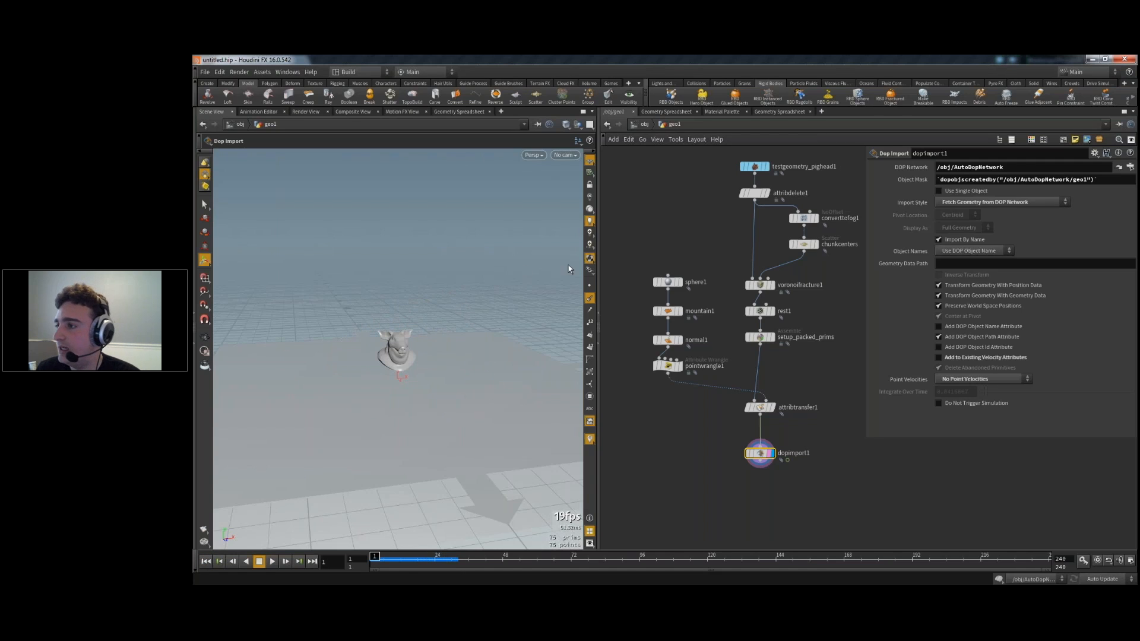
- Move sphere1 behind the pig head to Center Y 1.62011 and Z -1.47787, and test the simulation
{"action": "left_click", "coordinate": [667, 281]}
{"action": "left_click_drag", "start_coordinate": [446, 333], "coordinate": [319, 331], "text": "alt"}
{"action": "right_click_drag", "start_coordinate": [319, 330], "coordinate": [343, 352], "text": "alt"}
{"action": "left_click_drag", "start_coordinate": [345, 348], "coordinate": [410, 354]}
{"action": "left_click", "coordinate": [272, 561]}
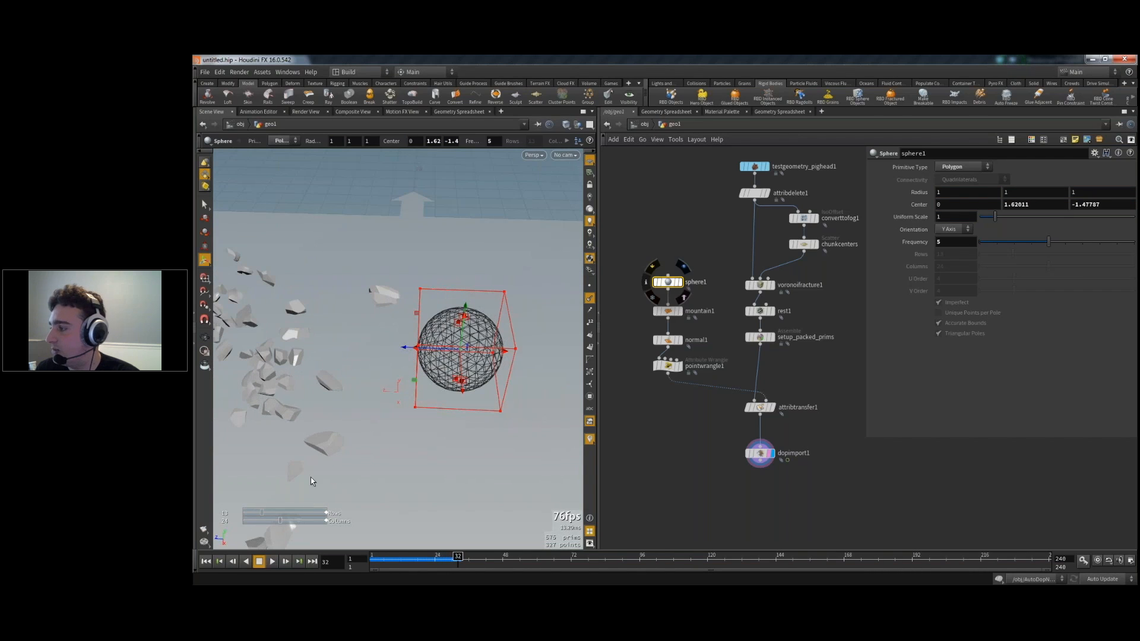
{"action": "left_click", "coordinate": [206, 561]}
- Move sphere1 partly into the back of the head at Center Y 1.16792 and Z -0.429384, and test the simulation
{"action": "key", "text": "space"}
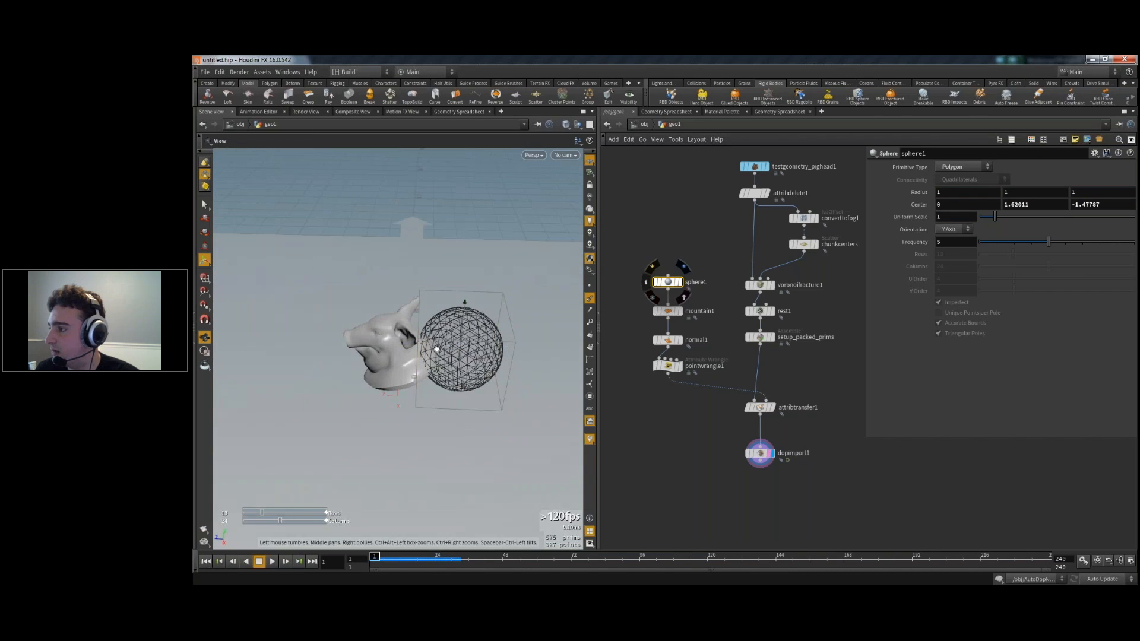
{"action": "left_click_drag", "start_coordinate": [399, 351], "coordinate": [414, 325]}
{"action": "left_click", "coordinate": [273, 561]}
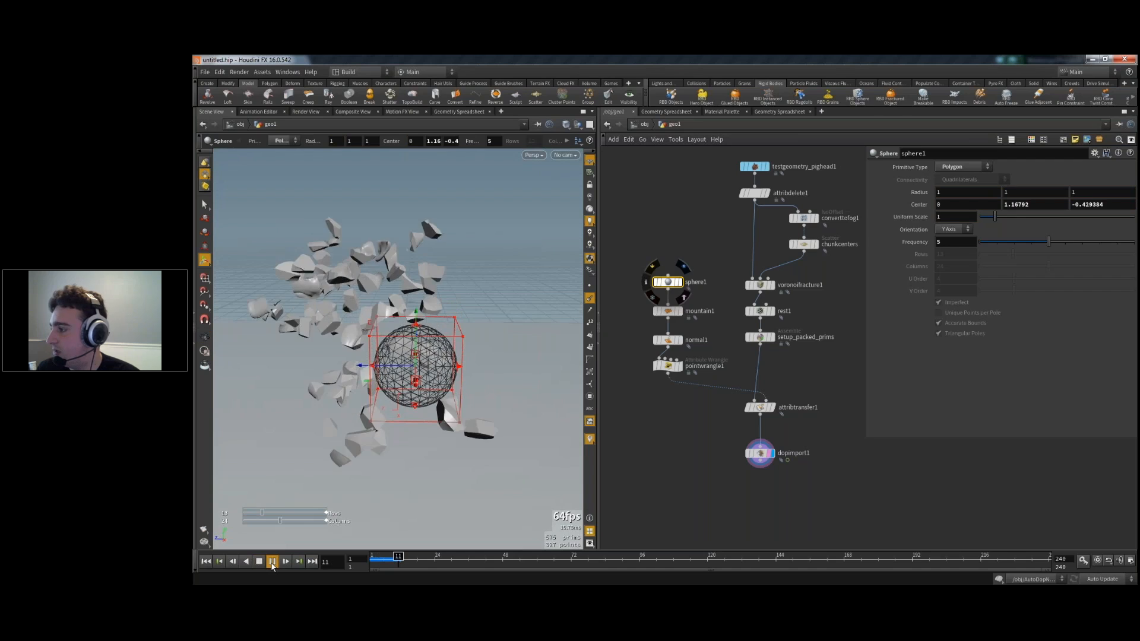
{"action": "left_click", "coordinate": [272, 564]}
{"action": "left_click", "coordinate": [207, 562]}
{"action": "left_click_drag", "start_coordinate": [302, 402], "coordinate": [504, 412], "text": "alt"}
{"action": "left_click", "coordinate": [657, 438]}
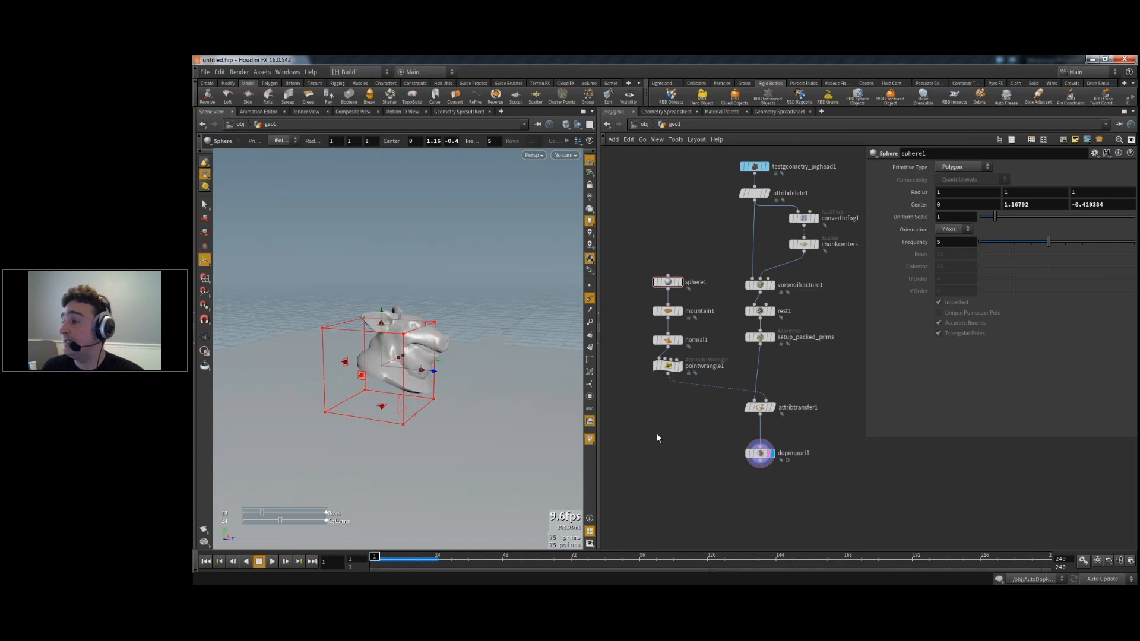
- Move dopimport1 closer to attribtransfer1, play the explosion while examining the scattered pieces, and return to frame 1
{"action": "left_click_drag", "start_coordinate": [762, 454], "coordinate": [763, 441]}
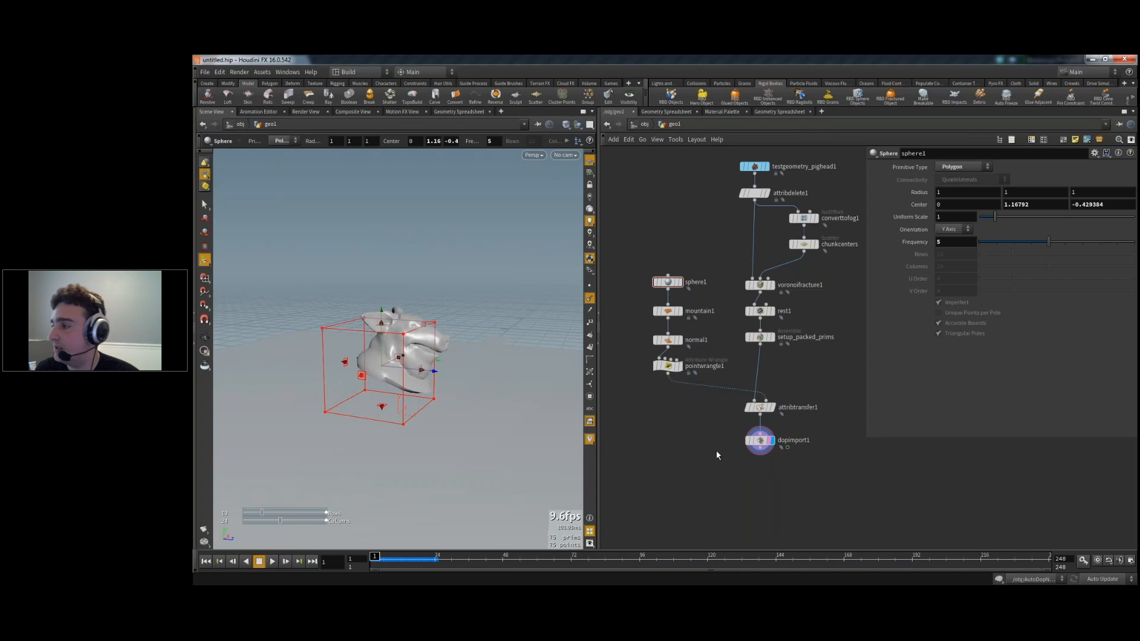
{"action": "left_click", "coordinate": [271, 562]}
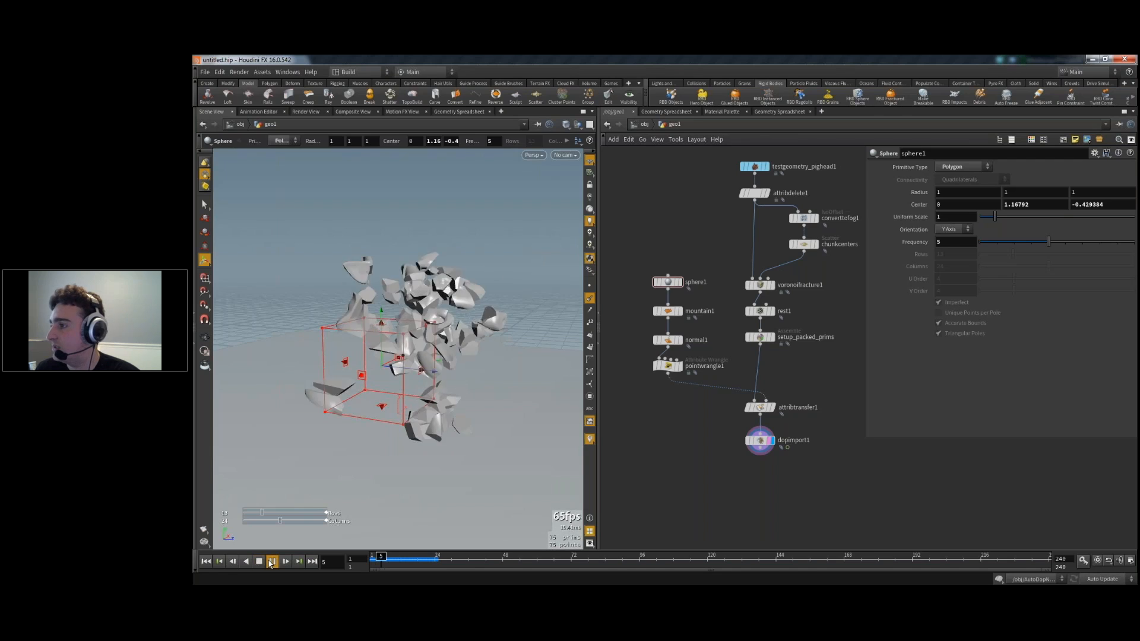
{"action": "right_click_drag", "start_coordinate": [463, 331], "coordinate": [433, 313], "text": "alt"}
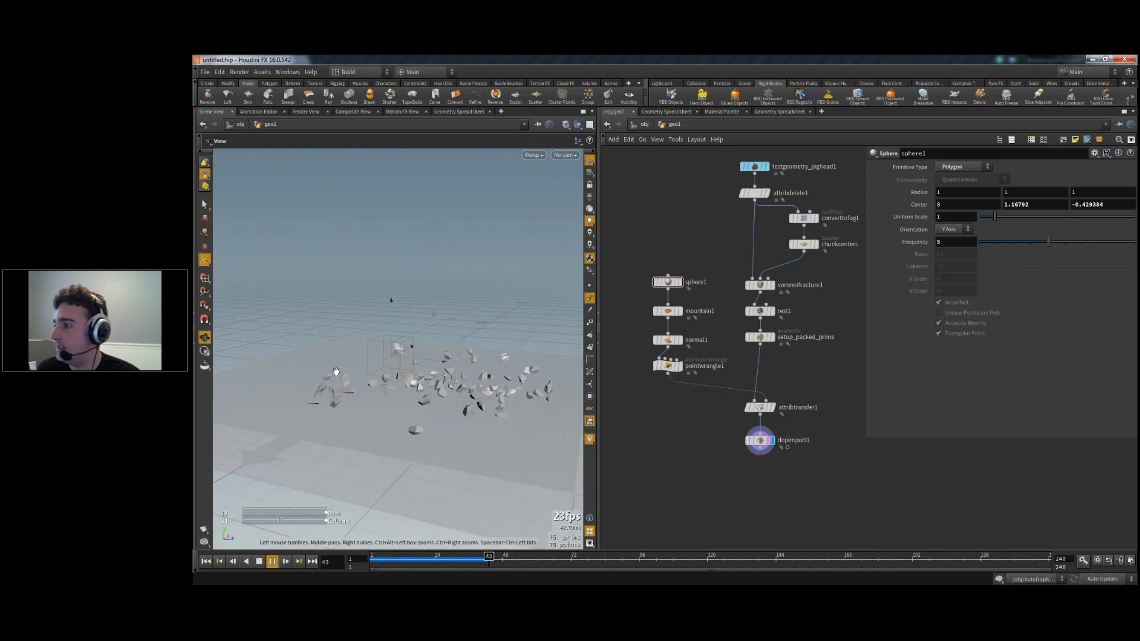
{"action": "left_click_drag", "start_coordinate": [451, 332], "coordinate": [359, 385], "text": "alt"}
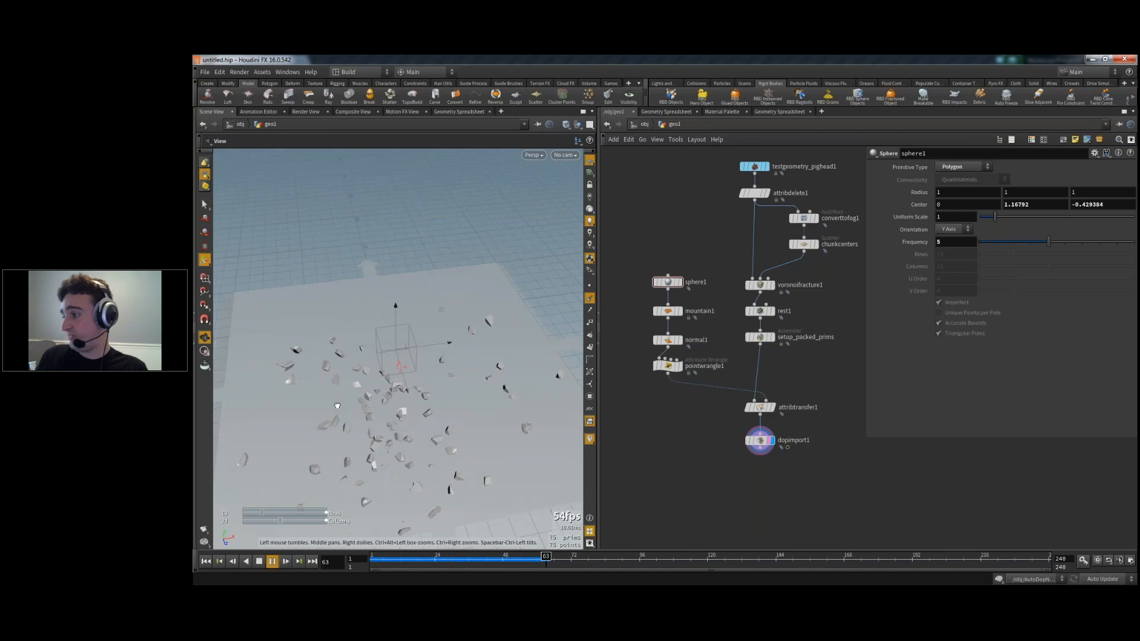
{"action": "key", "text": "Return"}
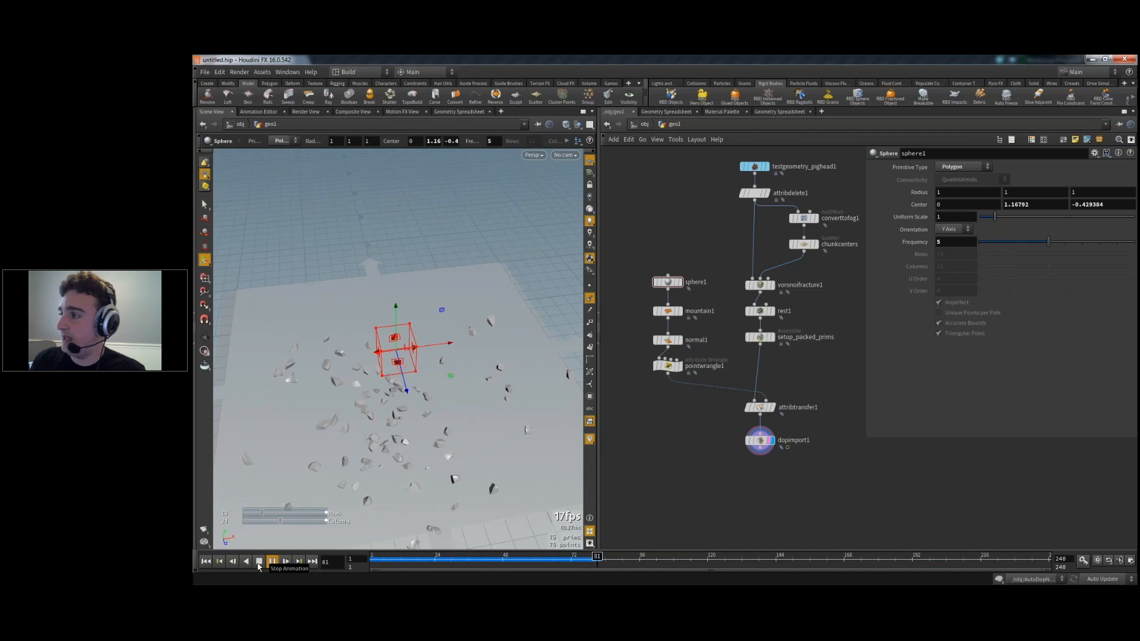
{"action": "left_click", "coordinate": [258, 566]}
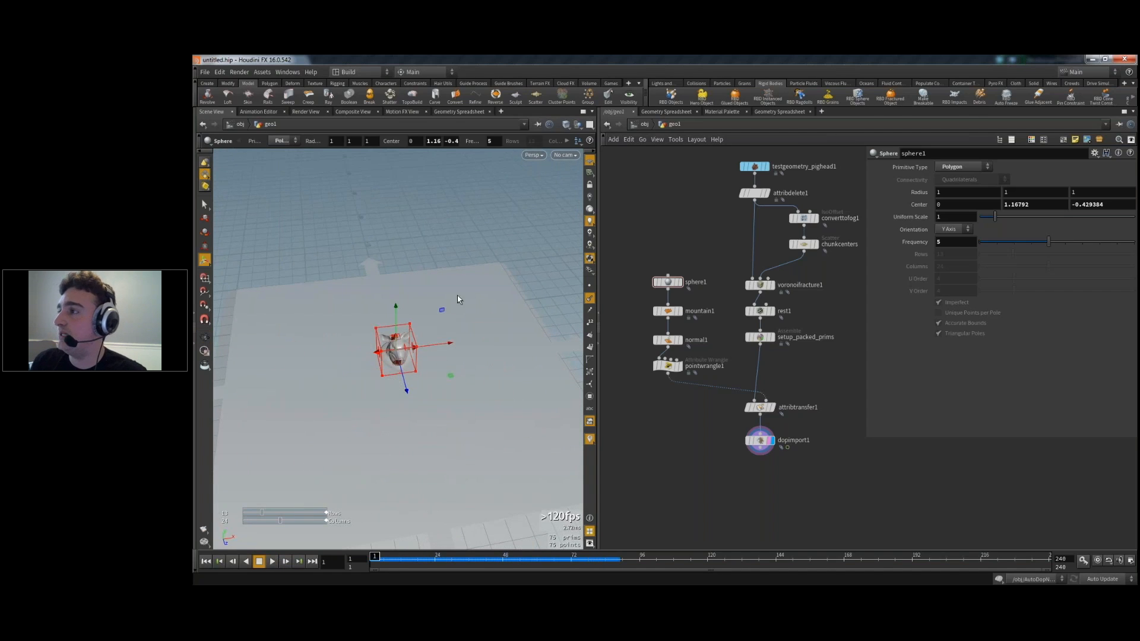
- Switch the network editor to the out context and add a Vertex Animation Textures (Beta) node
{"action": "left_click", "coordinate": [612, 84]}
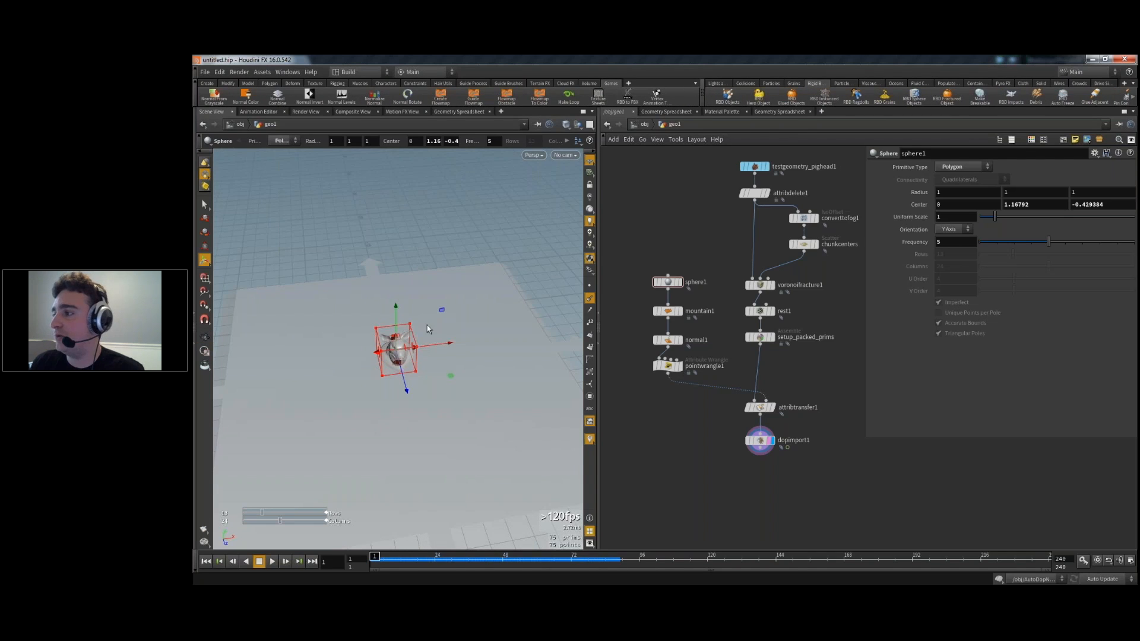
{"action": "left_click", "coordinate": [645, 124]}
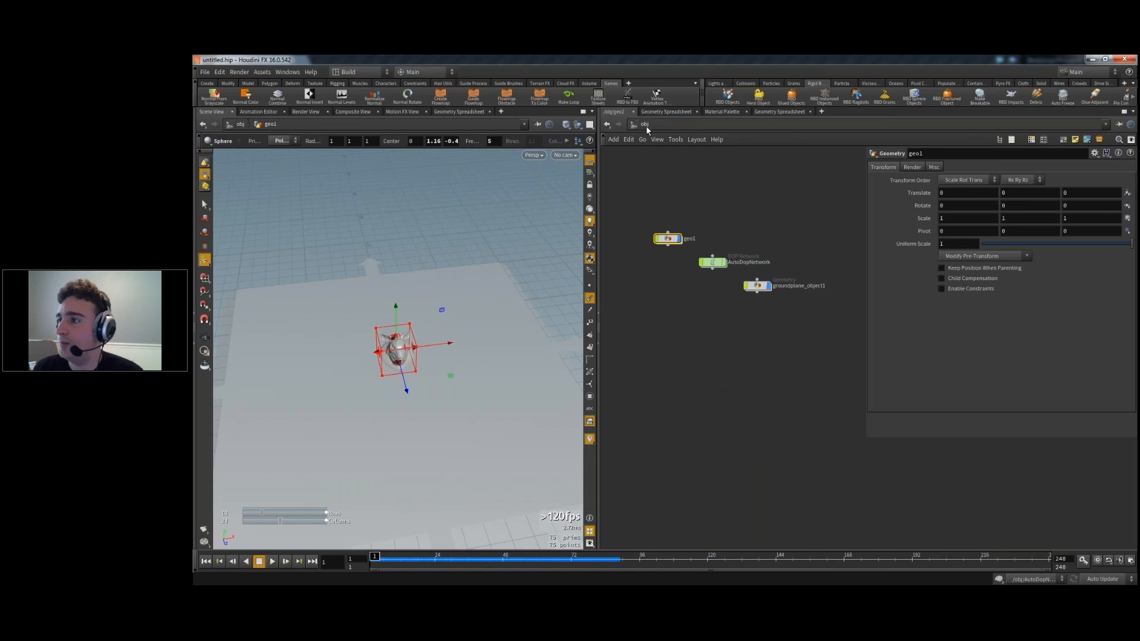
{"action": "left_click", "coordinate": [679, 124]}
{"action": "left_click", "coordinate": [692, 188]}
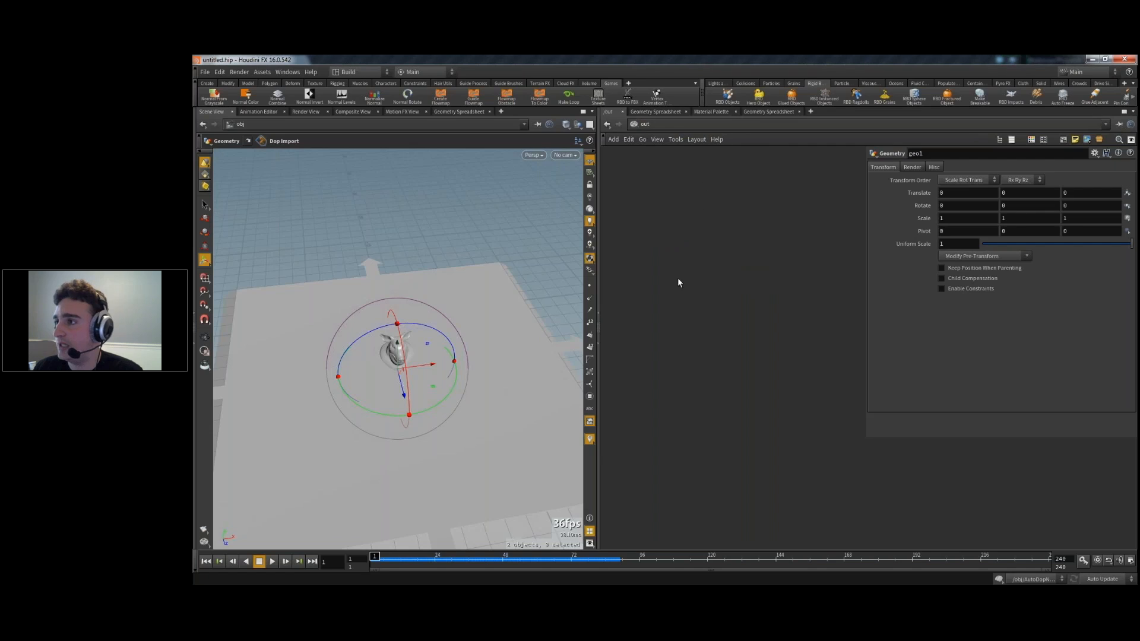
{"action": "key", "text": "Tab"}
{"action": "type", "text": "ver"}
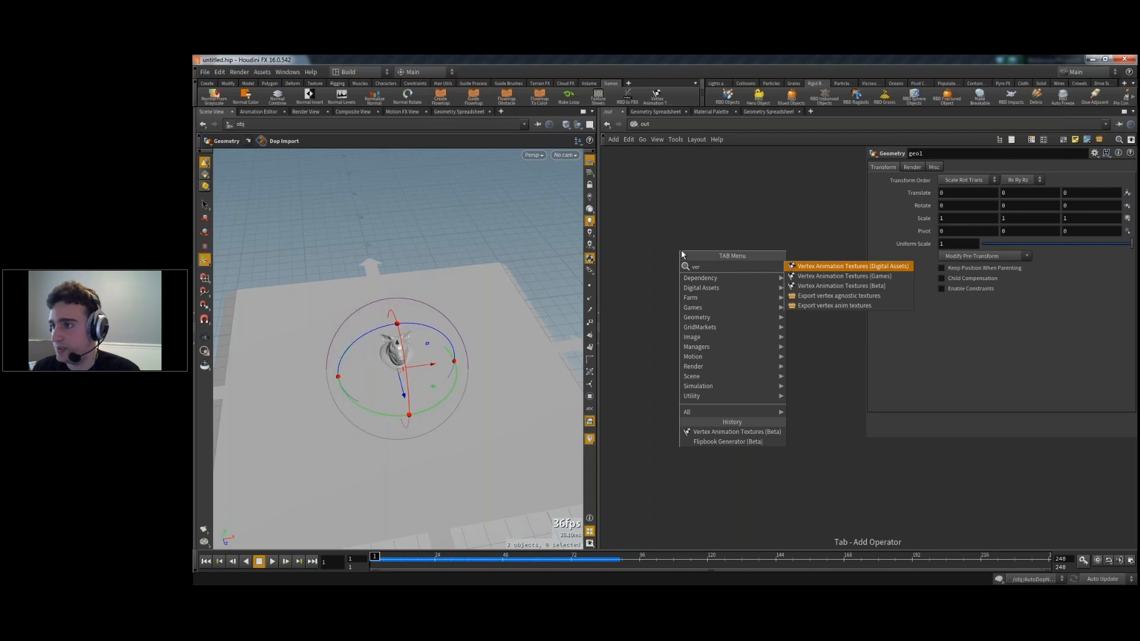
{"action": "left_click", "coordinate": [837, 286]}
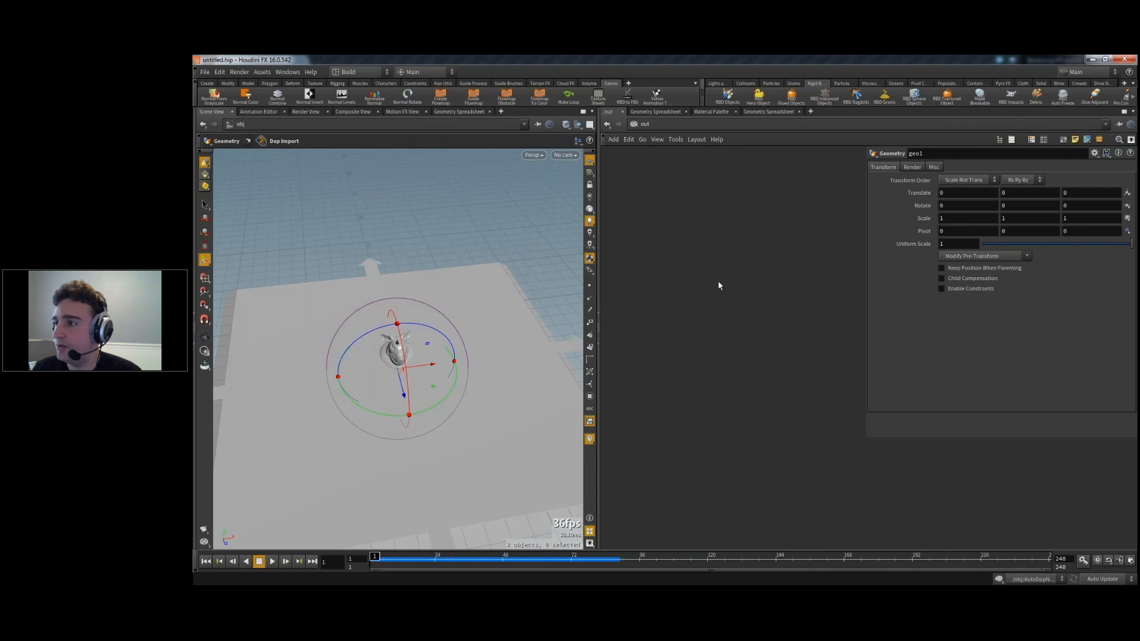
{"action": "left_click", "coordinate": [718, 285]}
- Set the export Method to Rigid (Rigid Body Dynamics) and choose /obj/geo1 as the Export Node
{"action": "left_click", "coordinate": [1009, 194]}
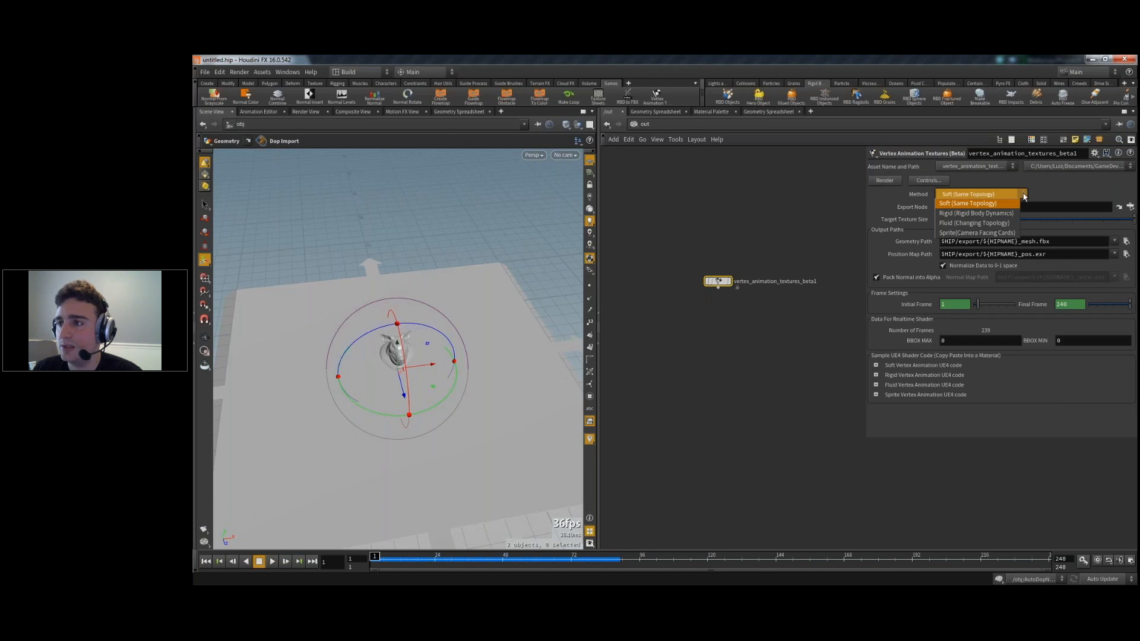
{"action": "left_click", "coordinate": [1009, 207]}
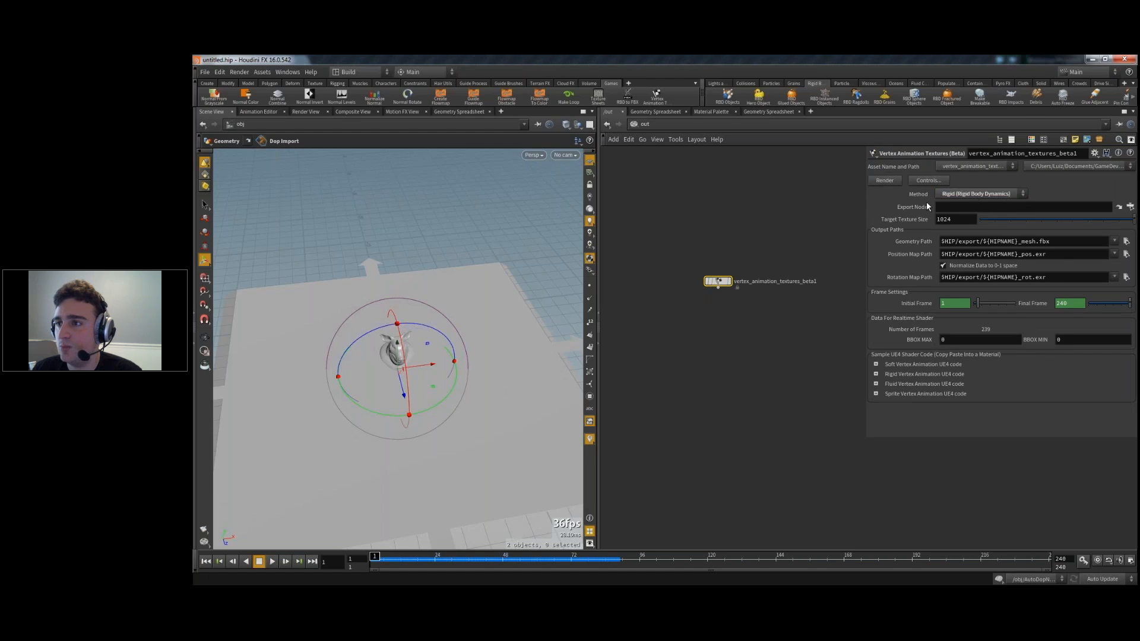
{"action": "left_click", "coordinate": [1131, 207]}
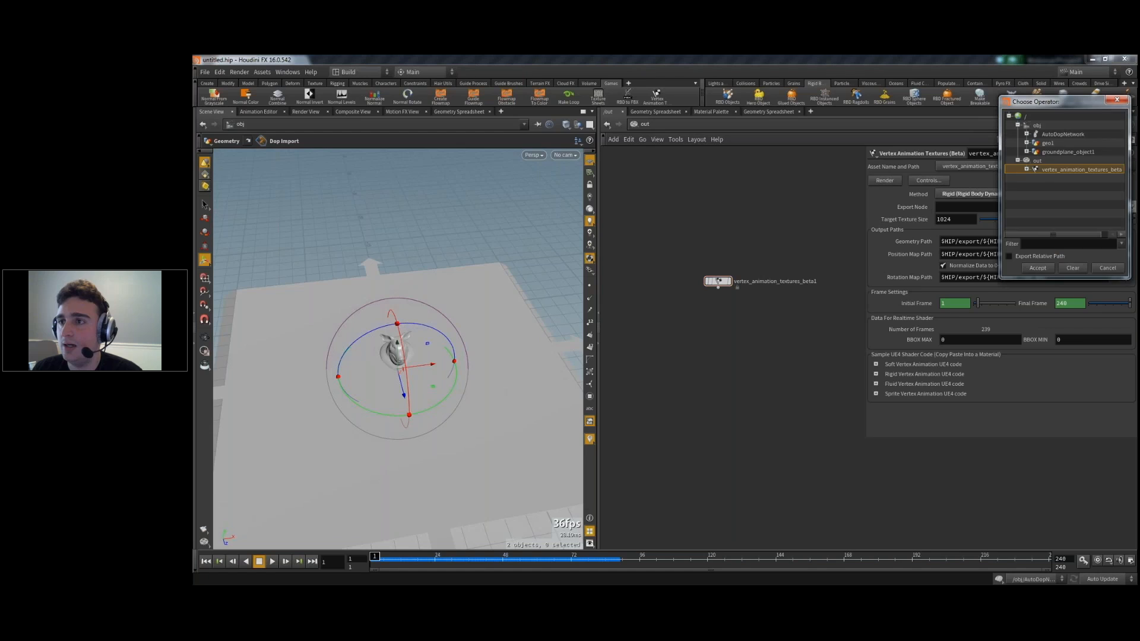
{"action": "double_click", "coordinate": [1045, 145]}
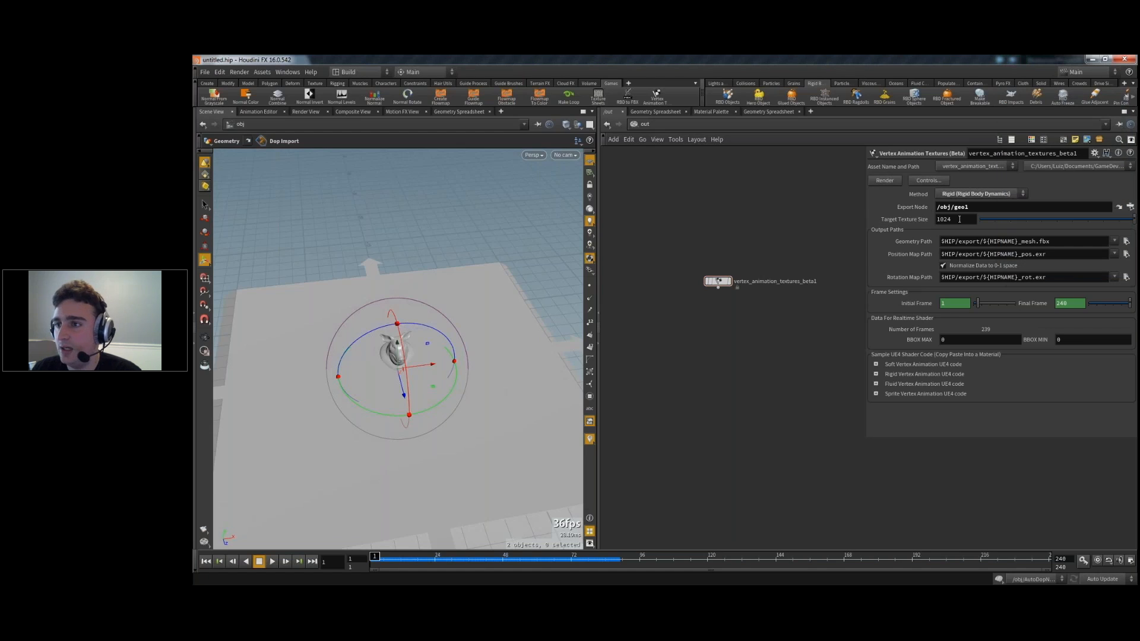
{"action": "left_click_drag", "start_coordinate": [1056, 254], "coordinate": [940, 254]}
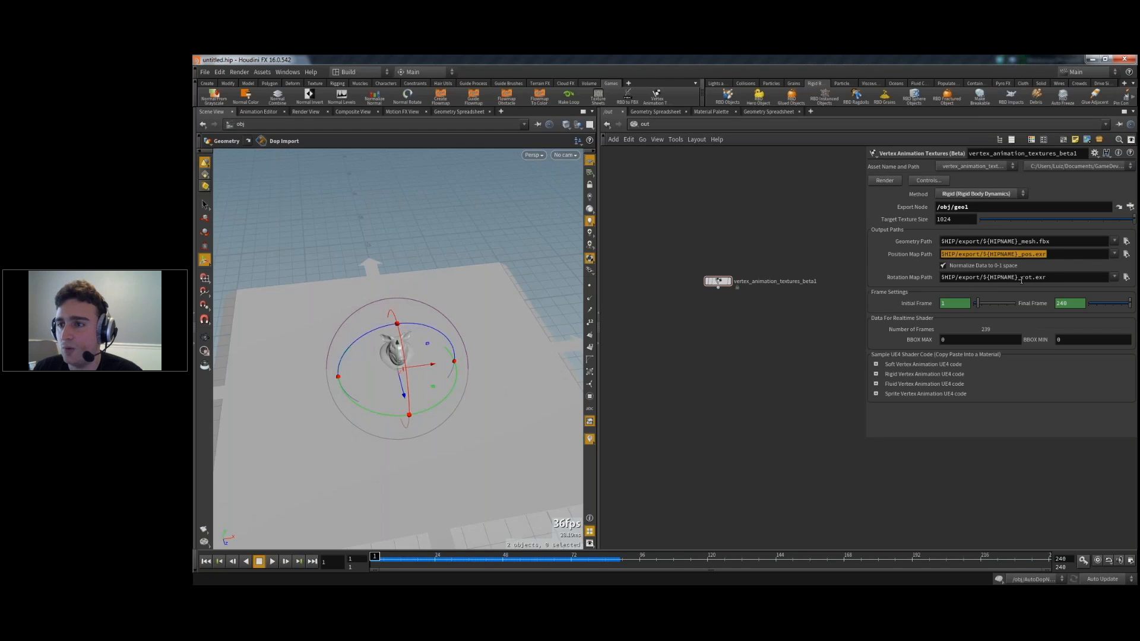
{"action": "left_click_drag", "start_coordinate": [1021, 278], "coordinate": [1076, 281]}
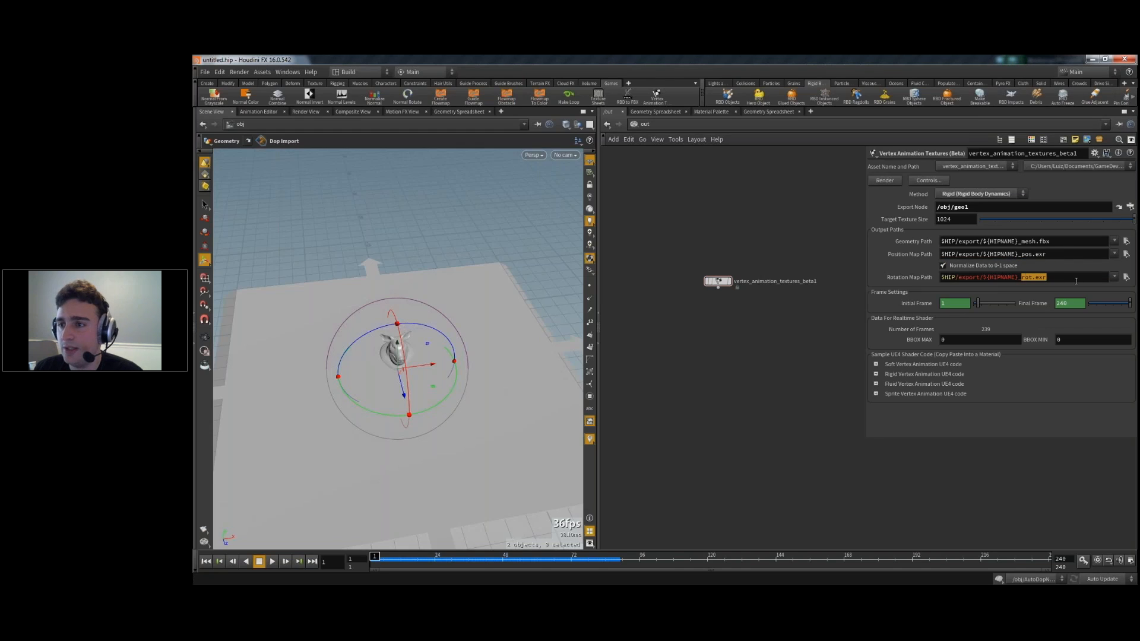
- Render the vertex animation textures, switch to Unreal Editor and close the leftover asset editor windows
{"action": "left_click", "coordinate": [887, 181]}
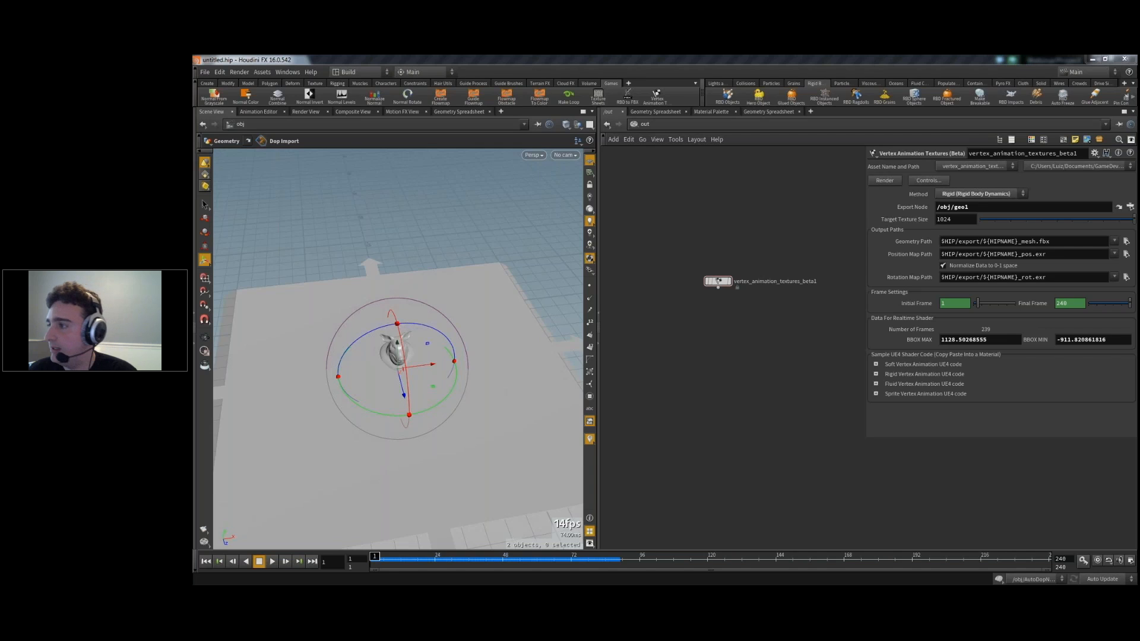
{"action": "key", "text": "alt+Tab"}
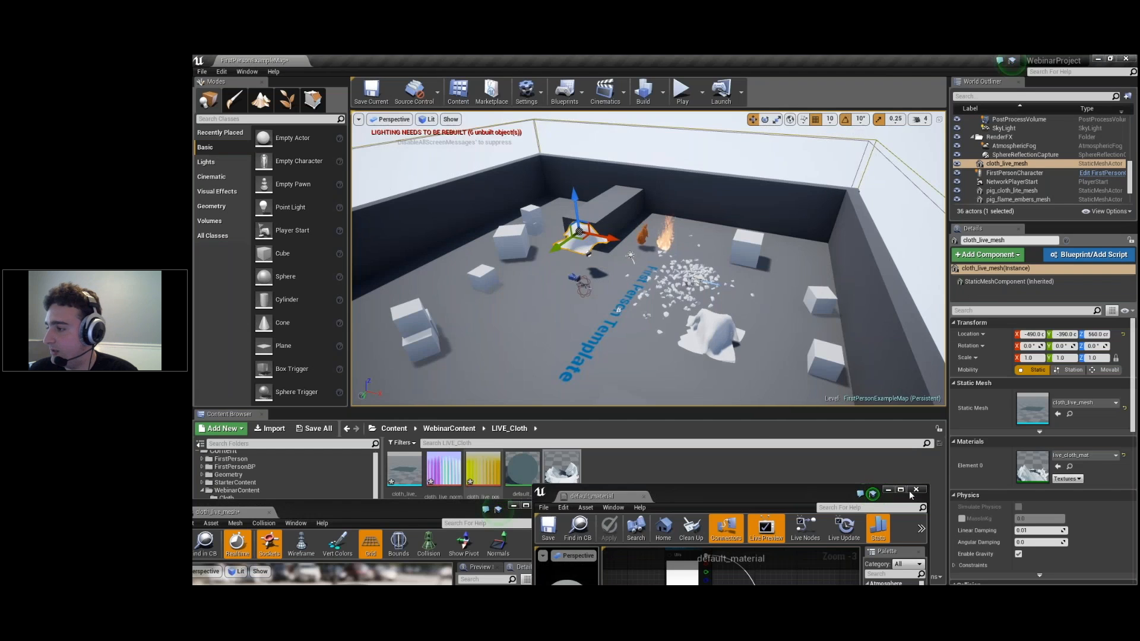
{"action": "left_click", "coordinate": [915, 491]}
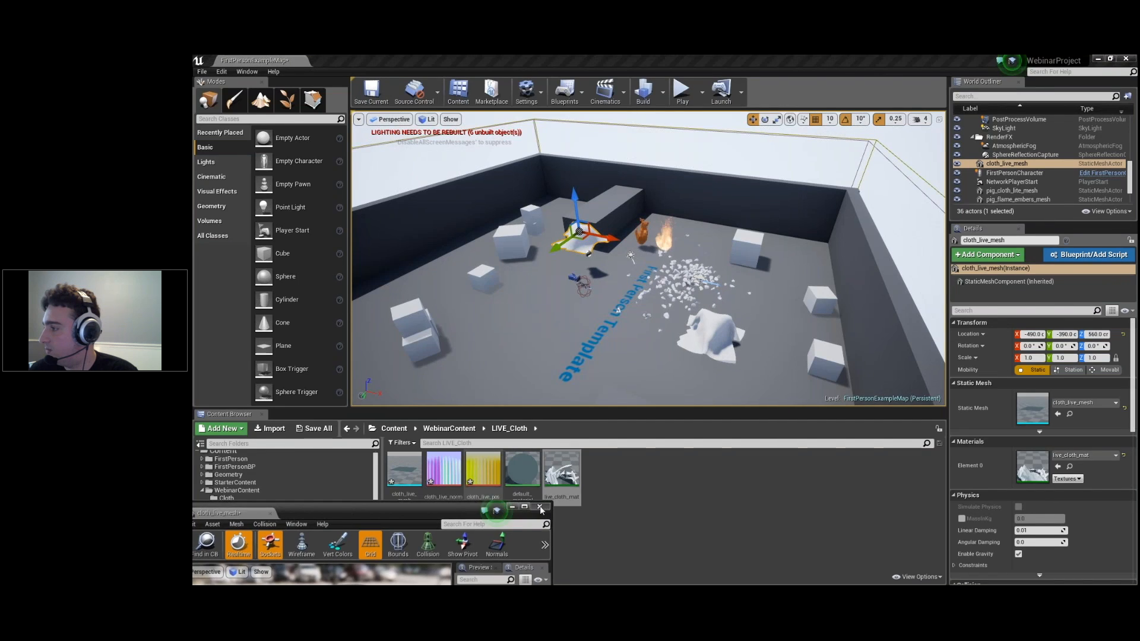
- Create a folder named LIVE_Rigid inside WebinarContent and open it
{"action": "left_click", "coordinate": [237, 490]}
{"action": "left_click", "coordinate": [224, 429]}
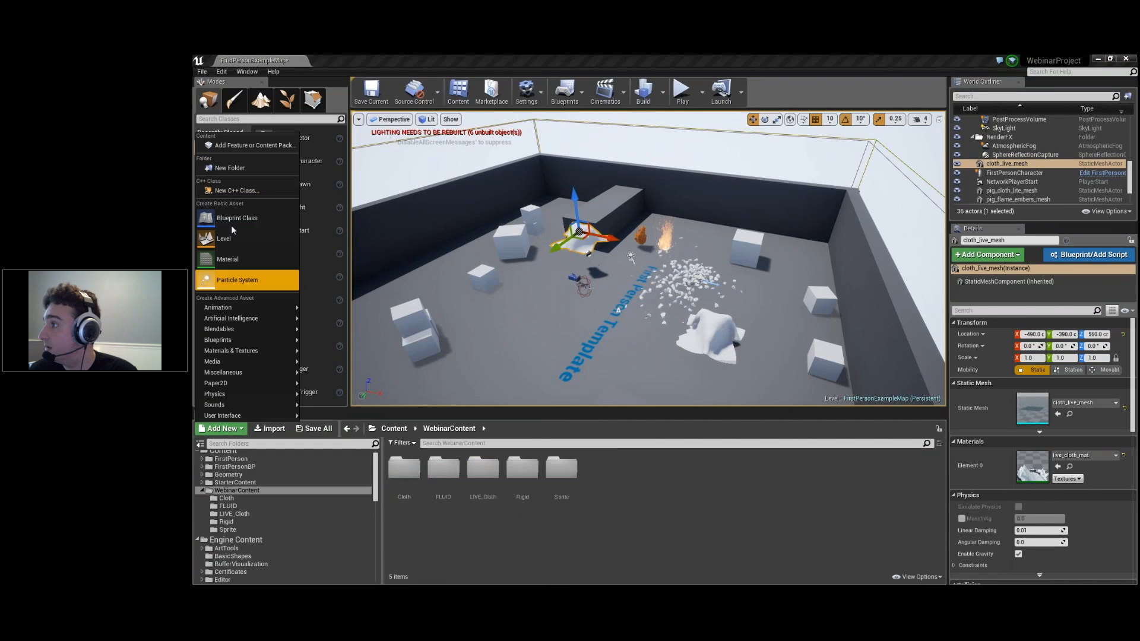
{"action": "left_click", "coordinate": [233, 167]}
{"action": "type", "text": "Rigid_"}
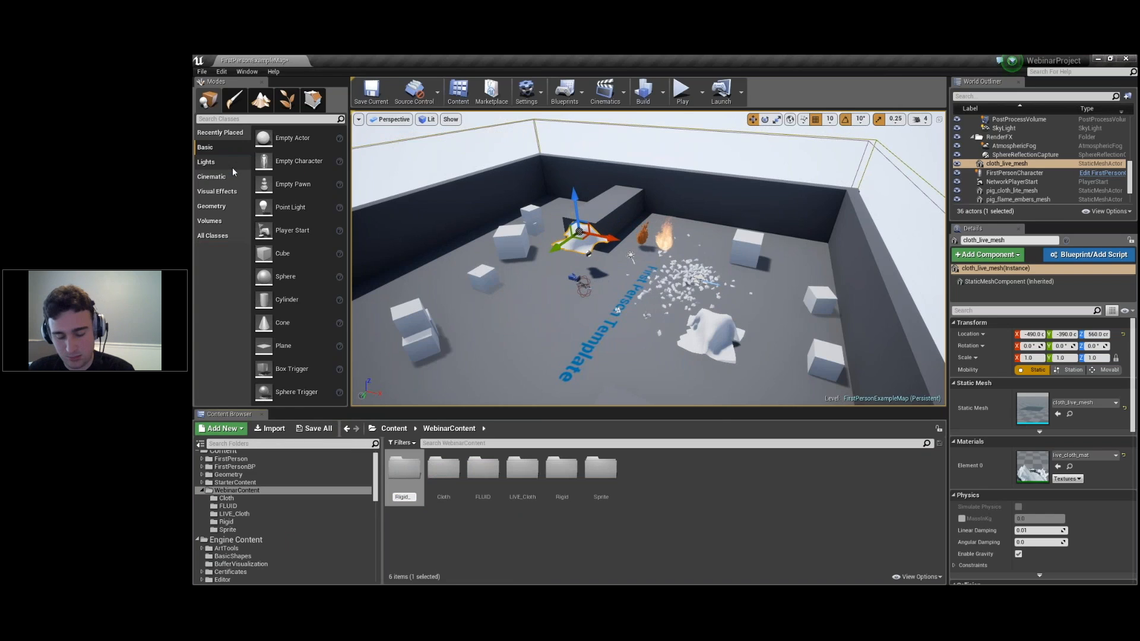
{"action": "key", "text": "Home"}
{"action": "type", "text": "LIVE_"}
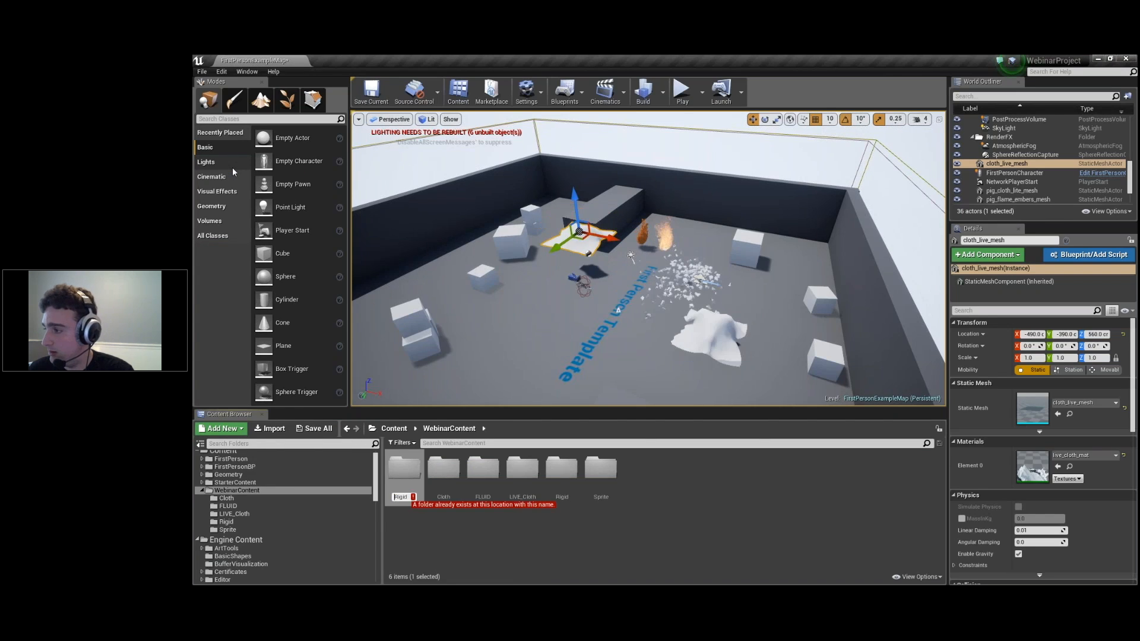
{"action": "key", "text": "BackSpace"}
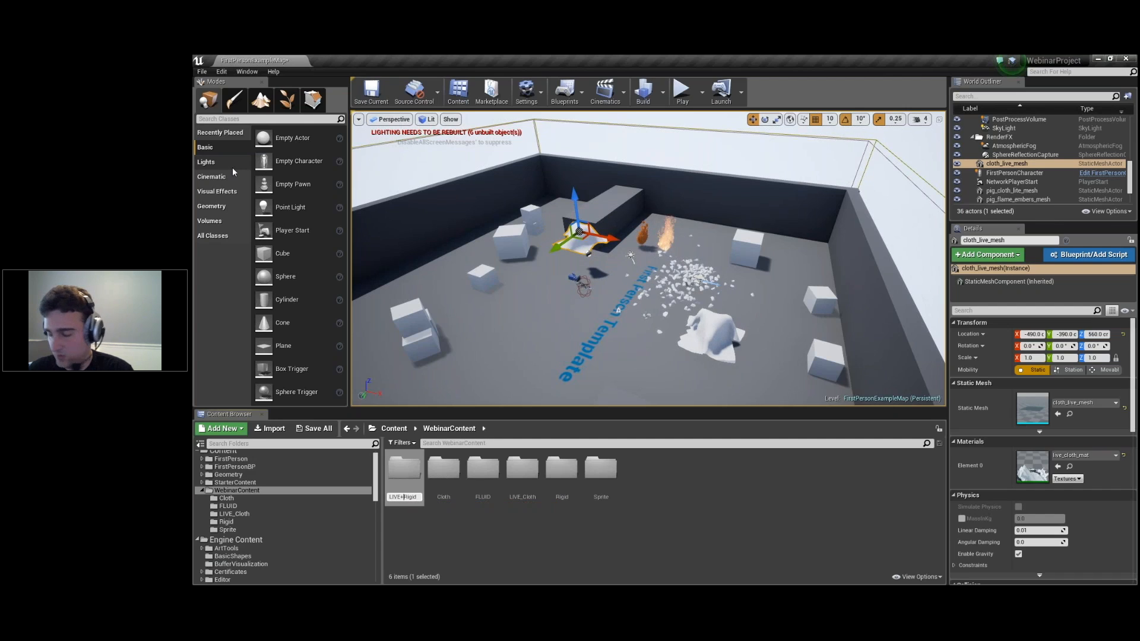
{"action": "type", "text": "_"}
{"action": "key", "text": "Return"}
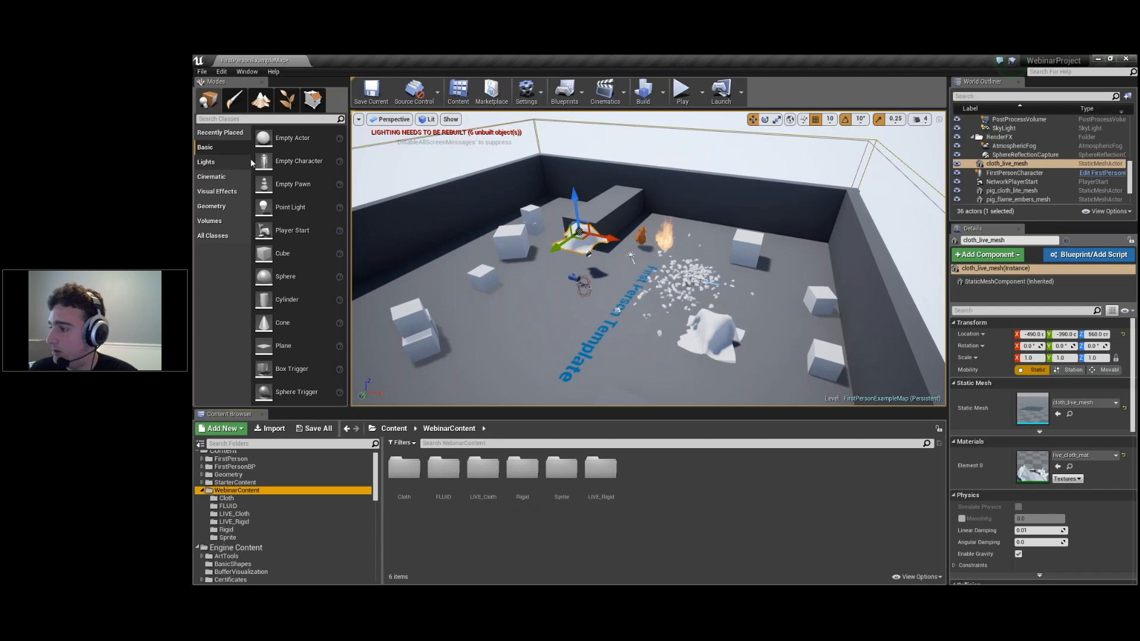
{"action": "left_click", "coordinate": [525, 462]}
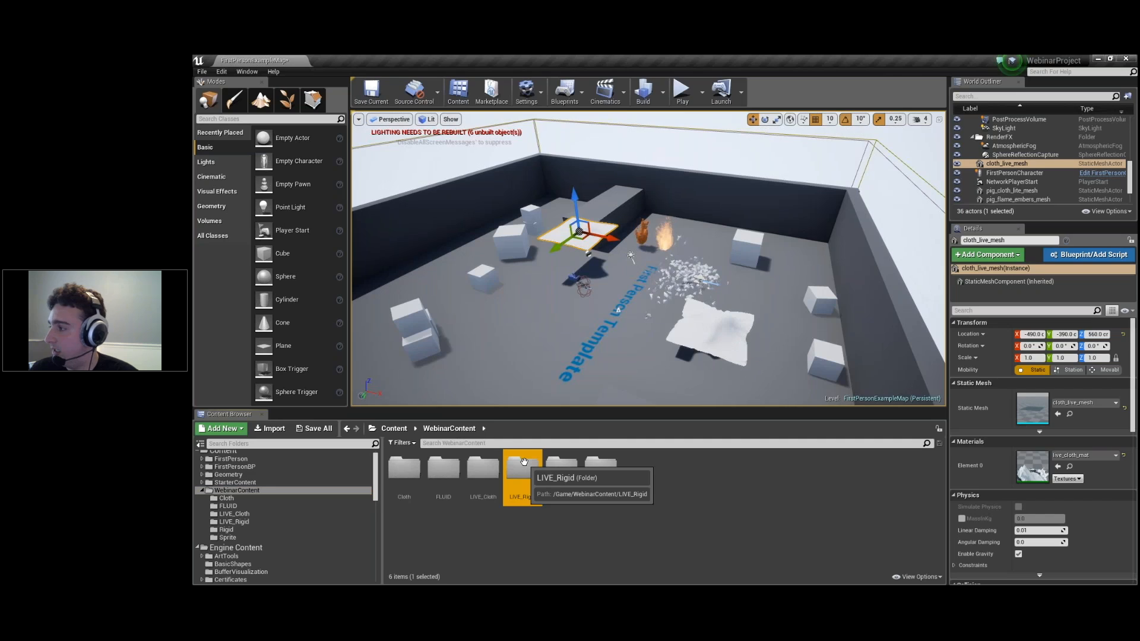
{"action": "double_click", "coordinate": [524, 462]}
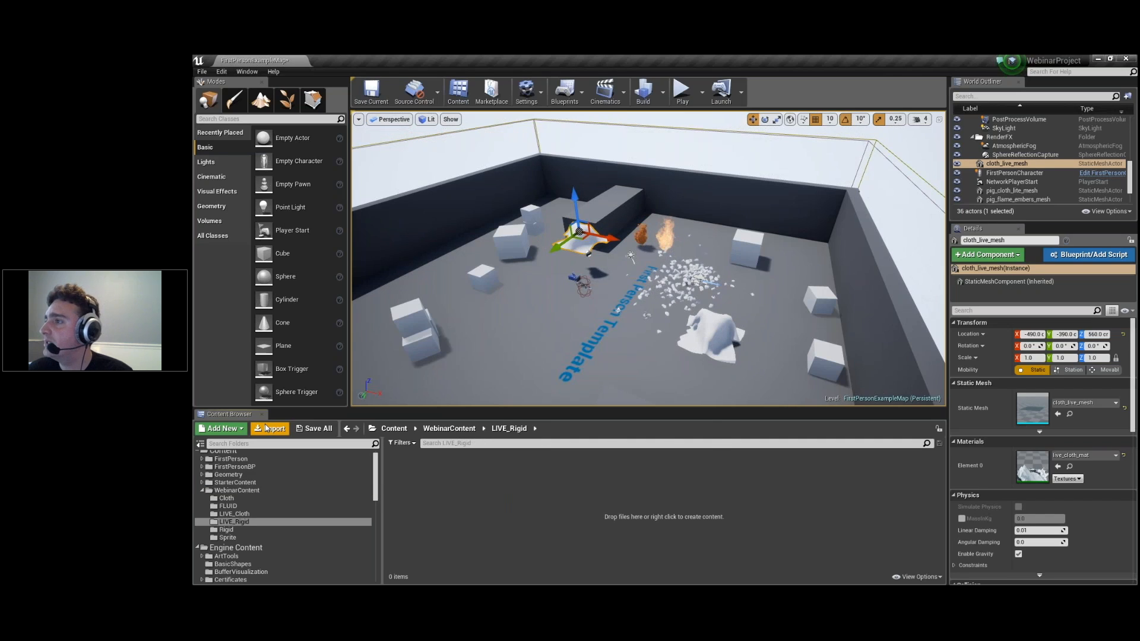
- Look through the export folder for the new rigid export files and cancel the import
{"action": "left_click", "coordinate": [266, 428]}
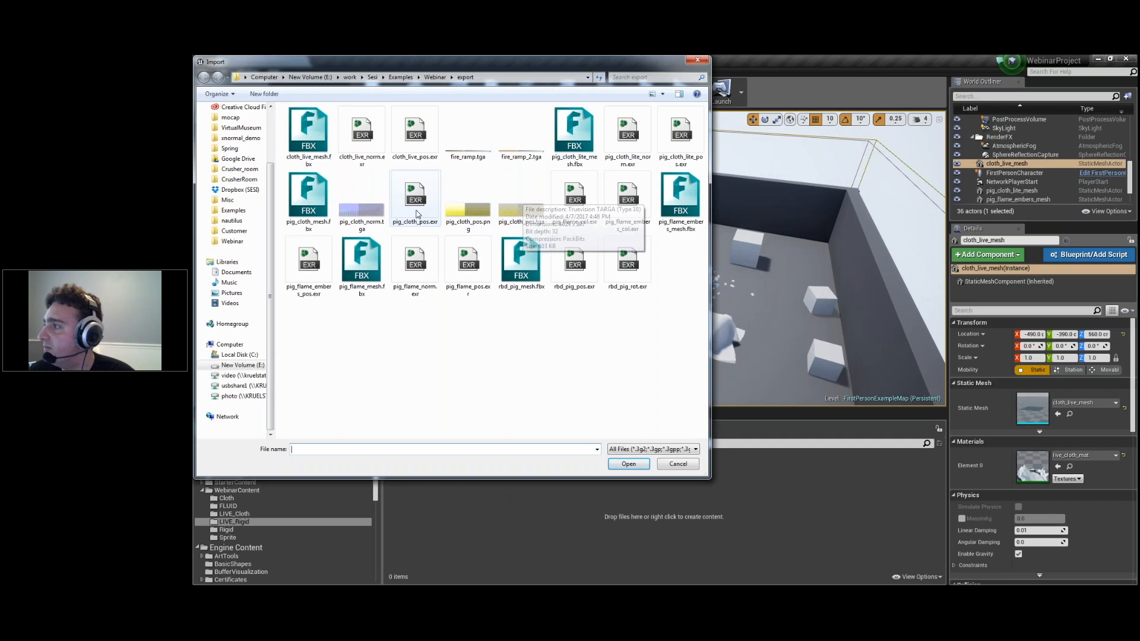
{"action": "left_click", "coordinate": [679, 467]}
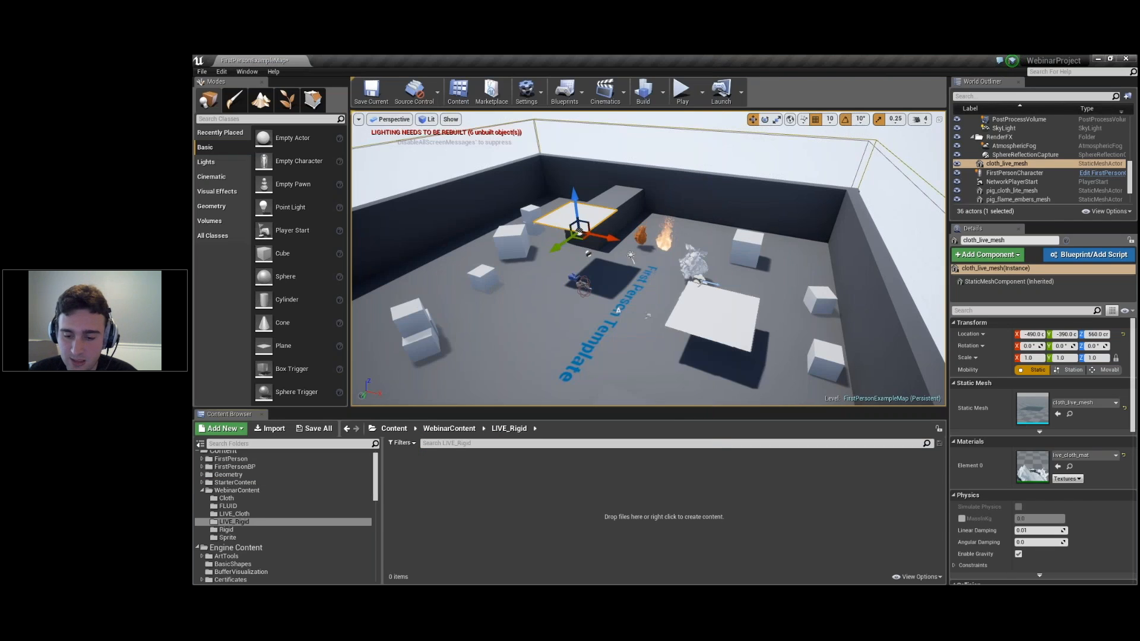
- Switch to Houdini, save the scene as live_rbd_pig.hip in the Webinar folder and render the vertex animation textures again
{"action": "key", "text": "alt+Tab"}
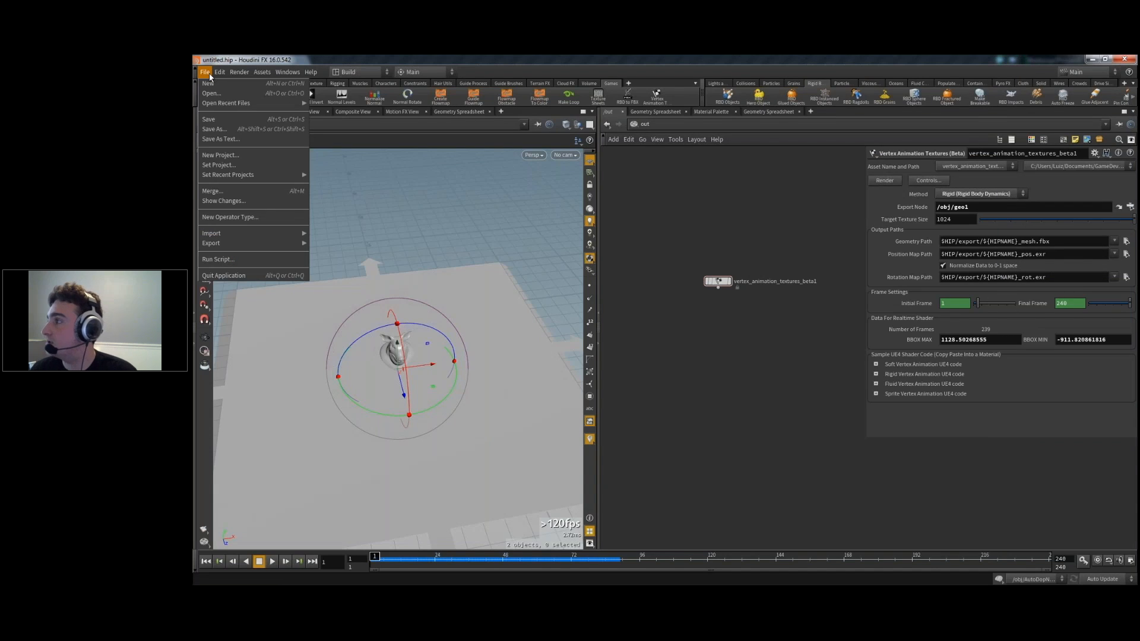
{"action": "left_click", "coordinate": [214, 129]}
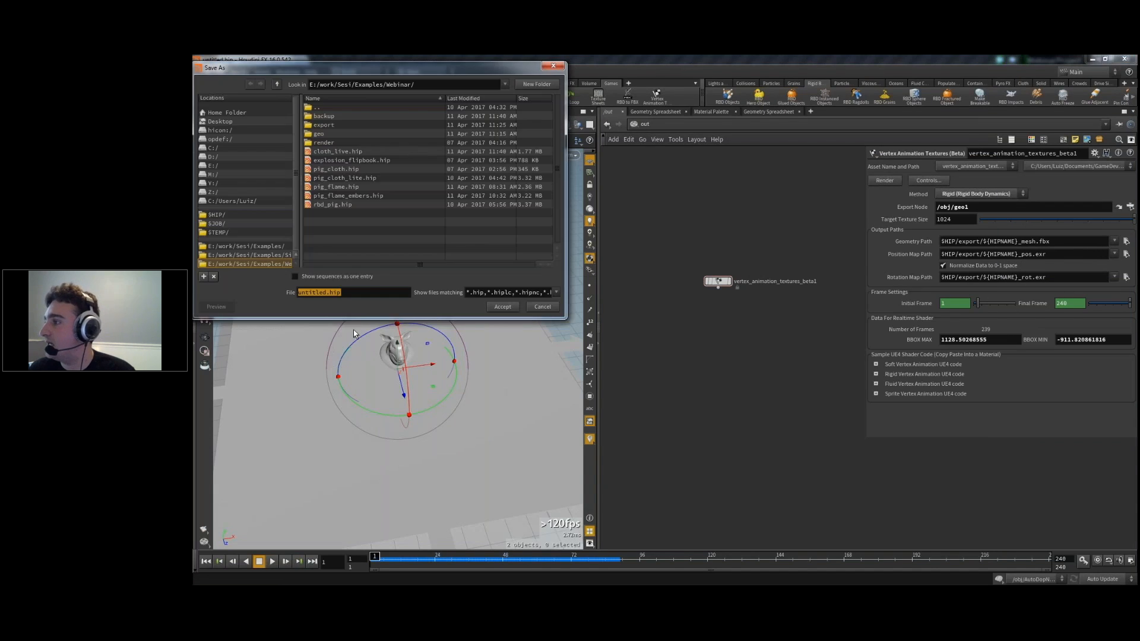
{"action": "left_click", "coordinate": [327, 292]}
{"action": "key", "text": "BackSpace"}
{"action": "key", "text": "BackSpace"}
{"action": "key", "text": "BackSpace"}
{"action": "key", "text": "BackSpace"}
{"action": "key", "text": "BackSpace"}
{"action": "key", "text": "BackSpace"}
{"action": "key", "text": "BackSpace"}
{"action": "key", "text": "BackSpace"}
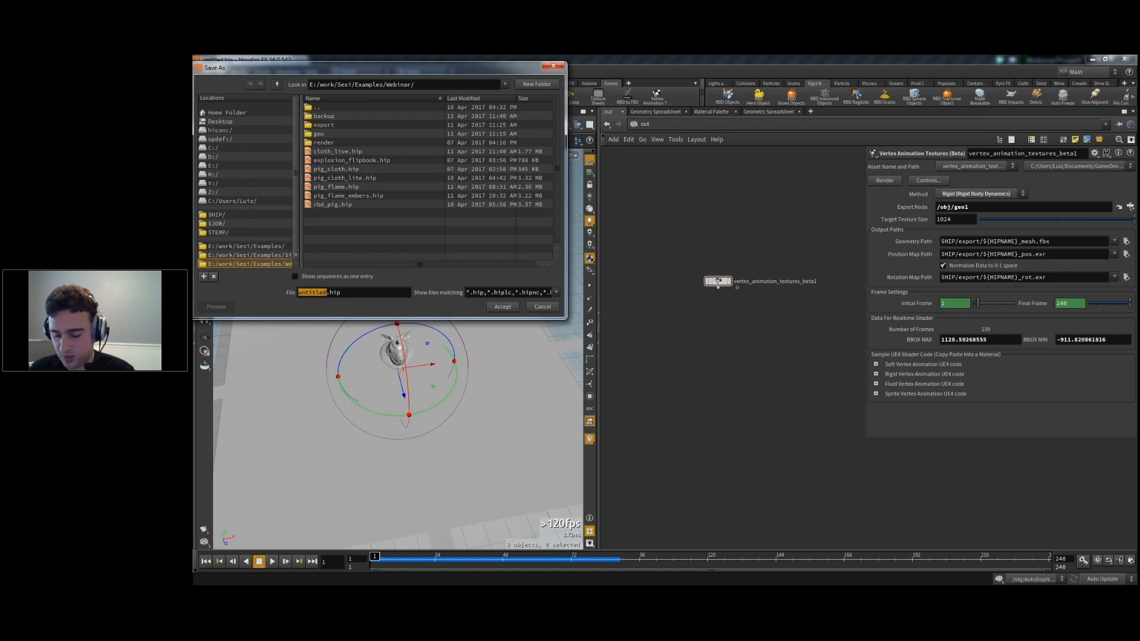
{"action": "type", "text": "live_"}
{"action": "type", "text": "rbd_pig"}
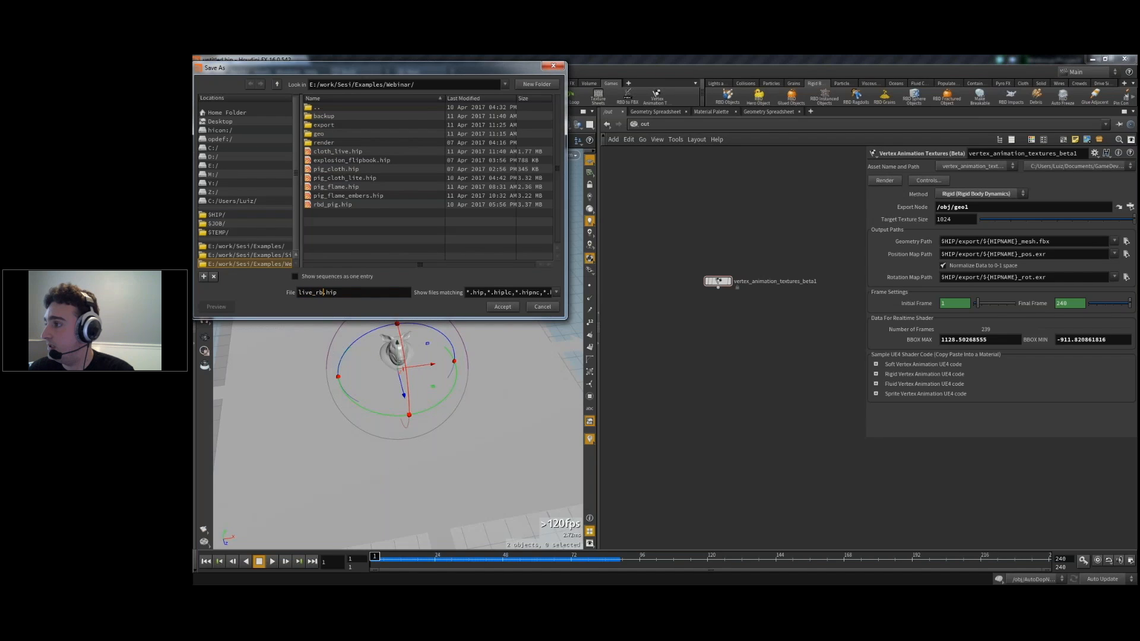
{"action": "key", "text": "Return"}
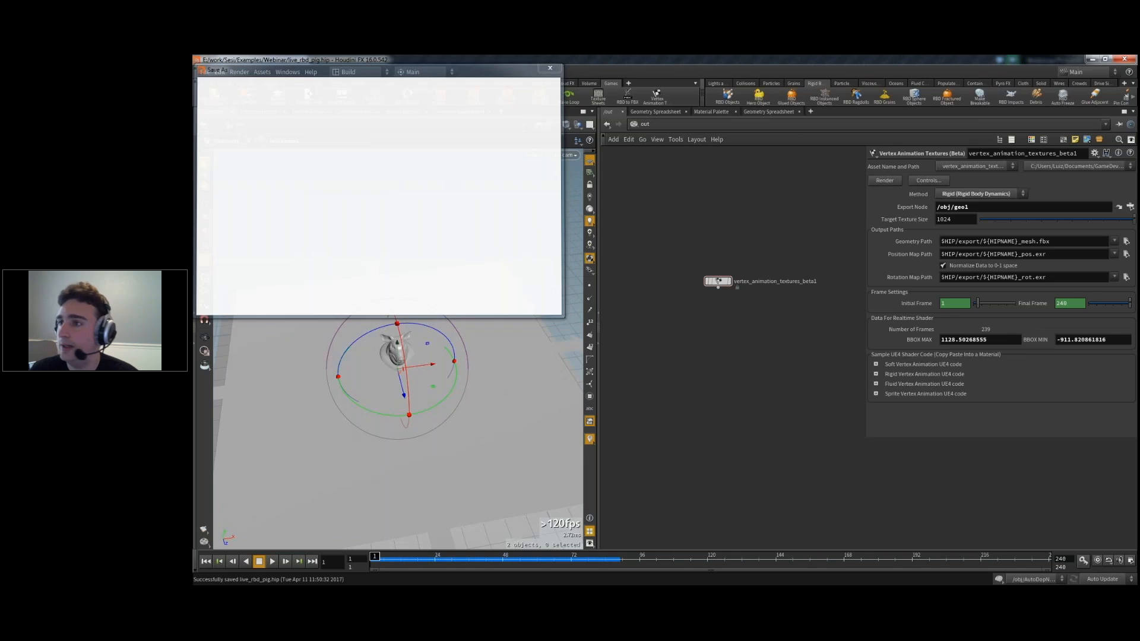
{"action": "left_click", "coordinate": [892, 184]}
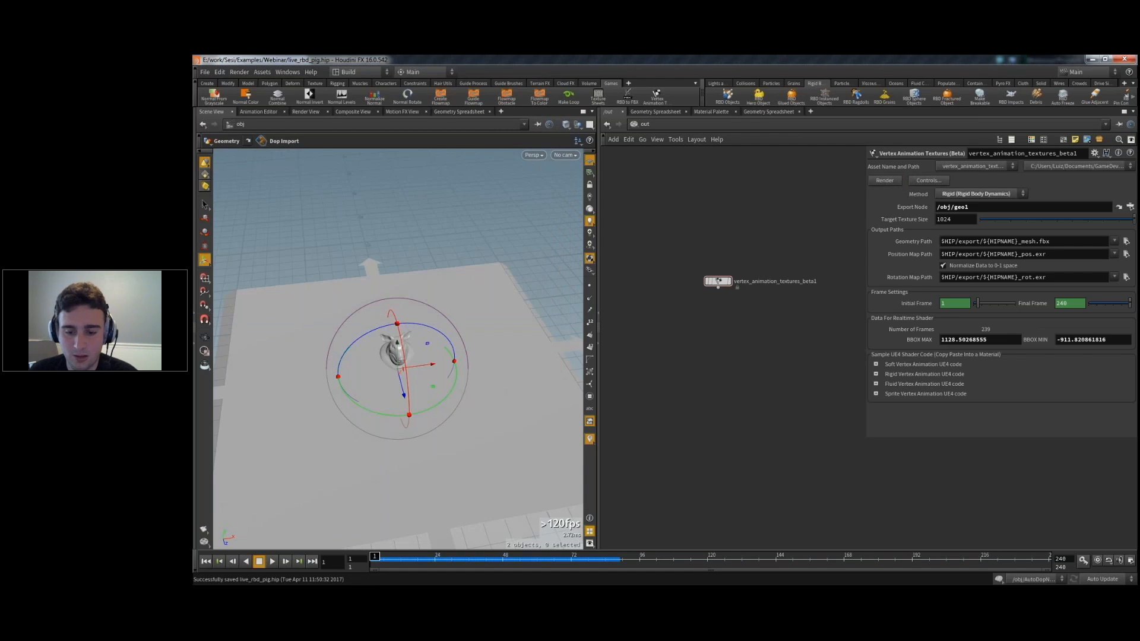
- Switch to Unreal Editor and import live_rbd_pig_mesh.fbx, live_rbd_pig_pos.exr and live_rbd_pig_rot.exr into LIVE_Rigid, dismissing the message log
{"action": "key", "text": "alt+Tab"}
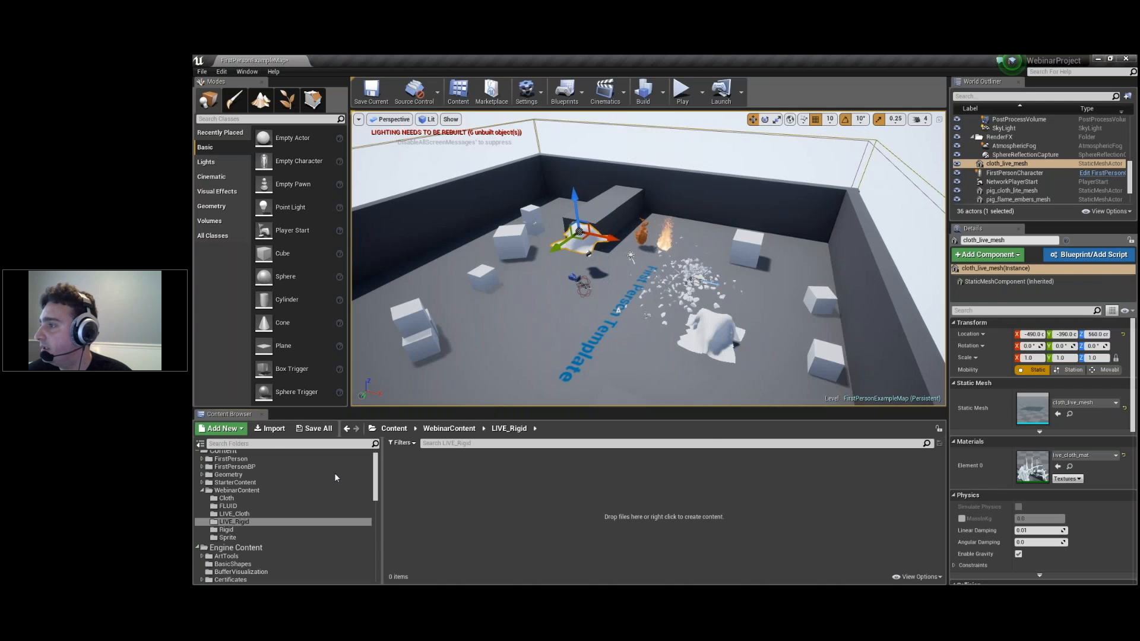
{"action": "left_click", "coordinate": [274, 428]}
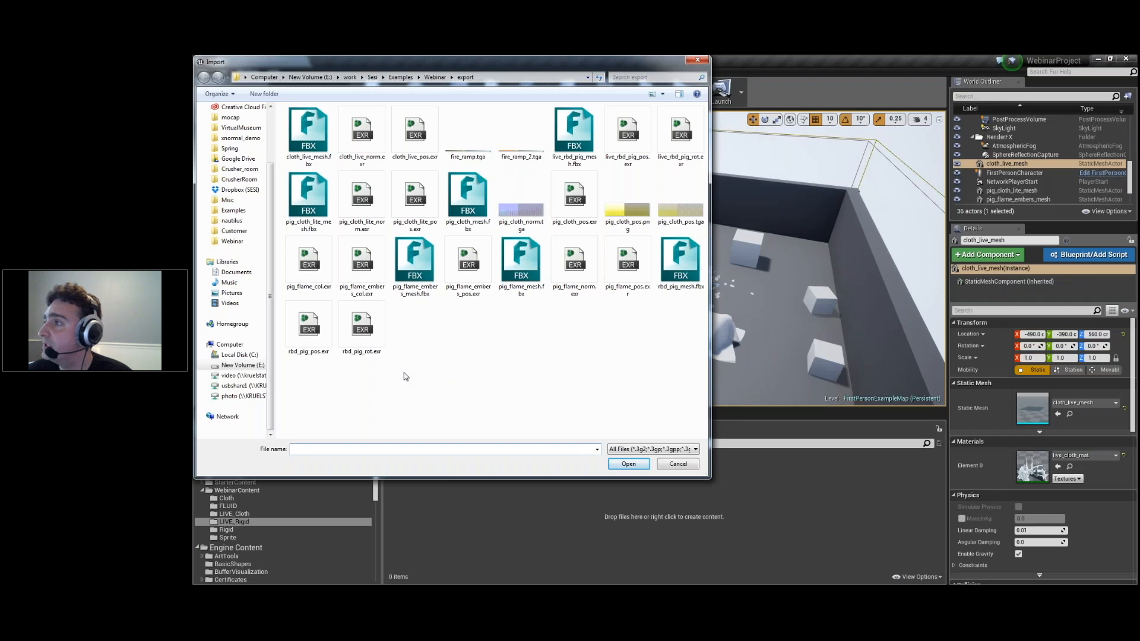
{"action": "left_click", "coordinate": [574, 134]}
{"action": "left_click", "coordinate": [627, 134], "text": "ctrl"}
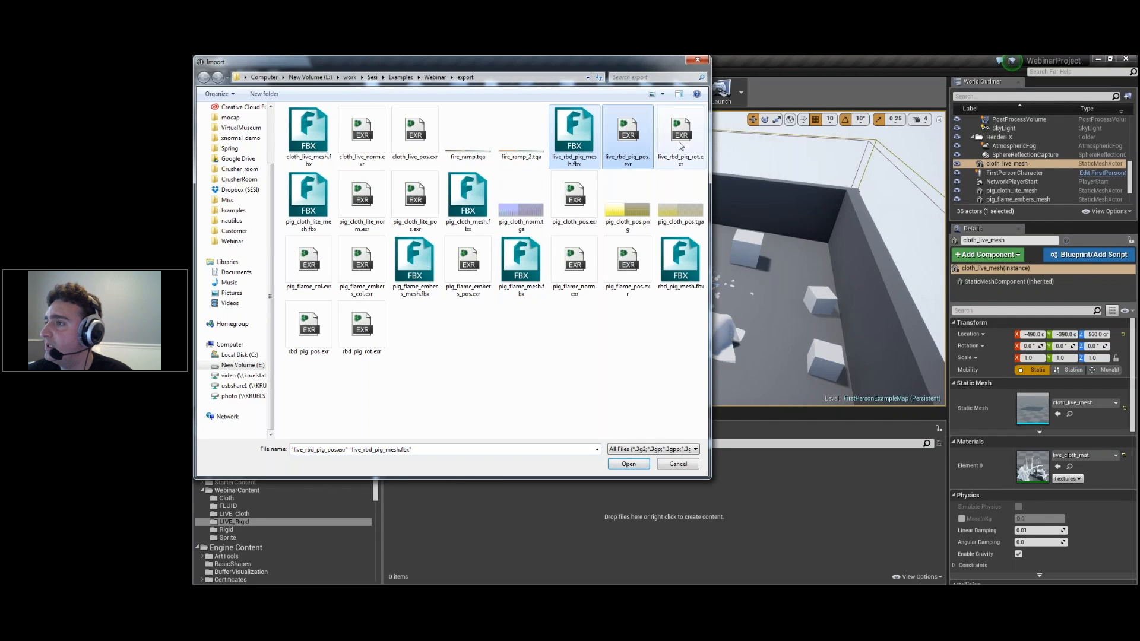
{"action": "left_click", "coordinate": [681, 133], "text": "ctrl"}
{"action": "left_click", "coordinate": [625, 463]}
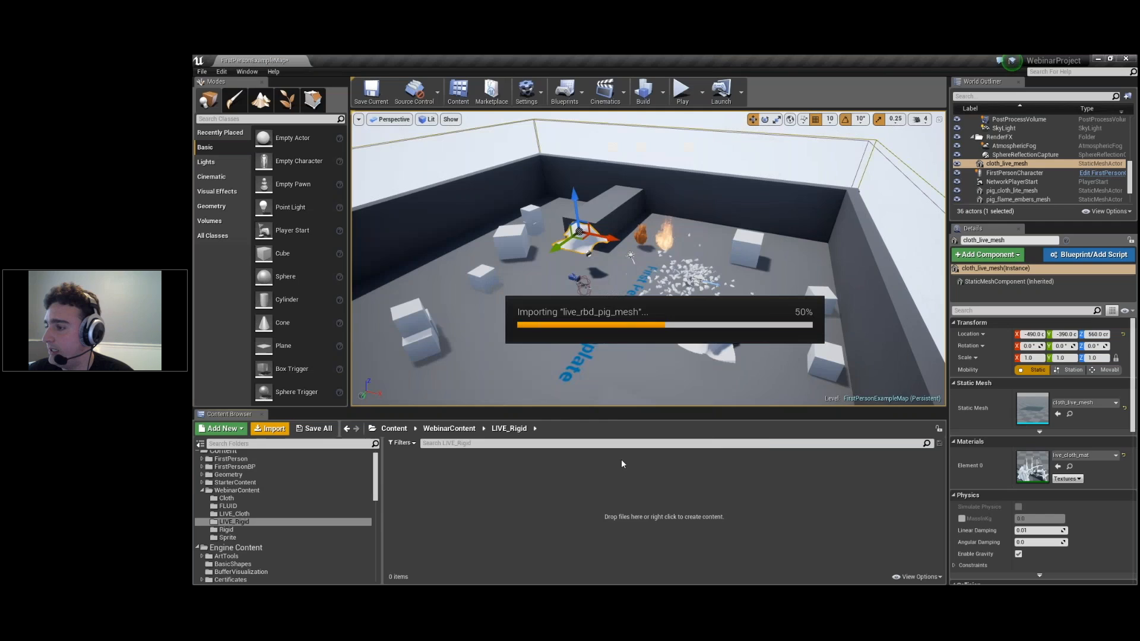
{"action": "left_click", "coordinate": [686, 533]}
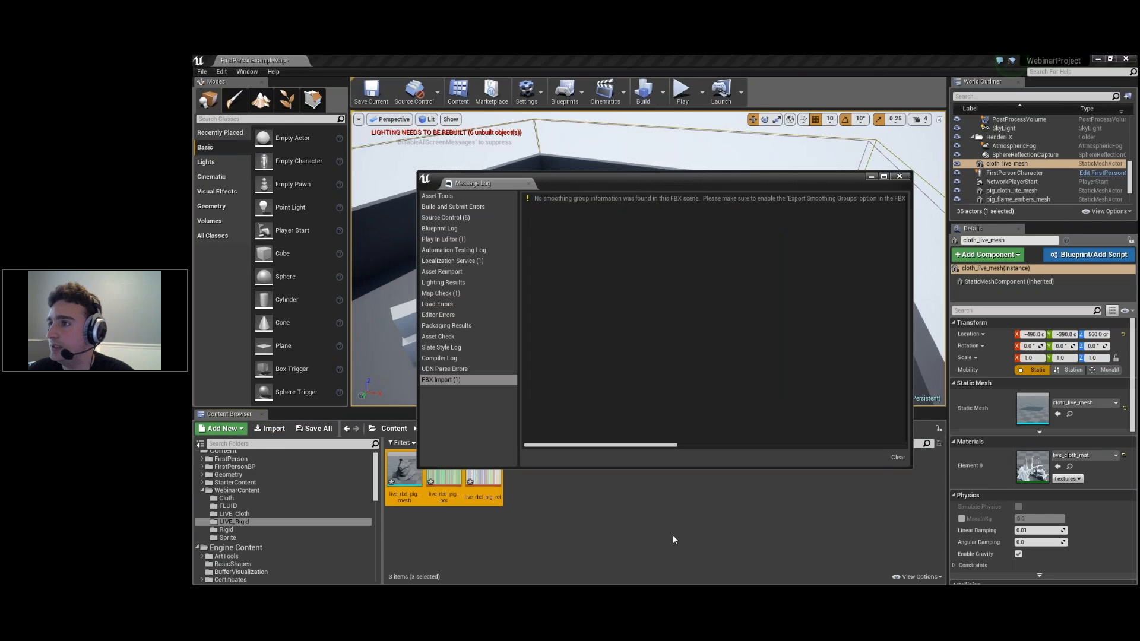
{"action": "left_click", "coordinate": [899, 177]}
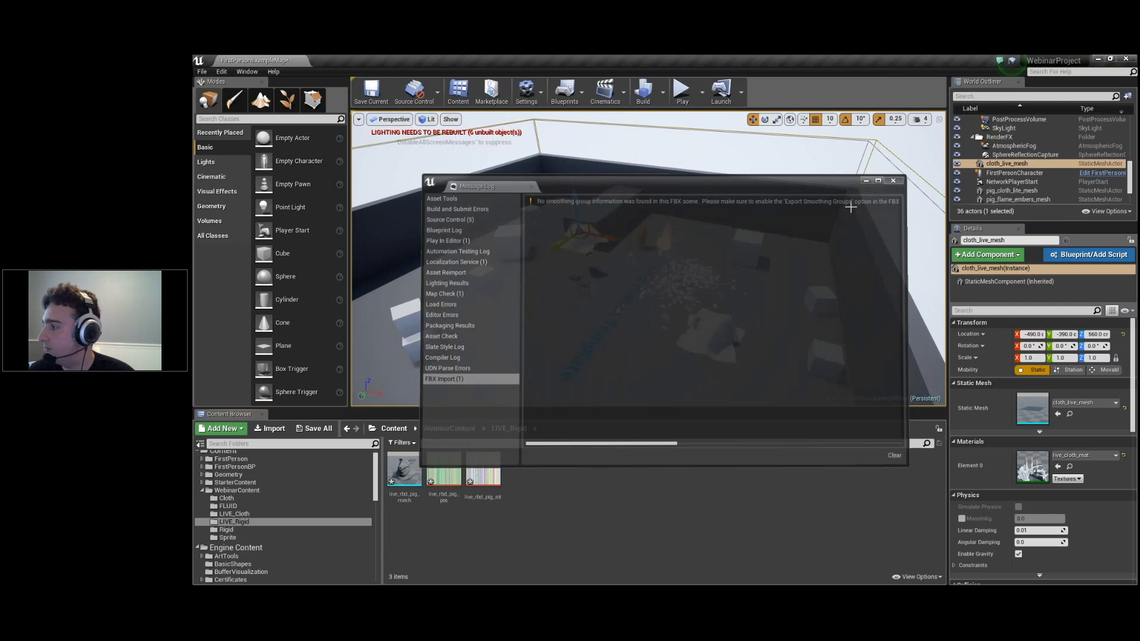
- Create a material named LIVE_Rigid_Mat in LIVE_Rigid and open it in a maximized material editor
{"action": "left_click", "coordinate": [224, 428]}
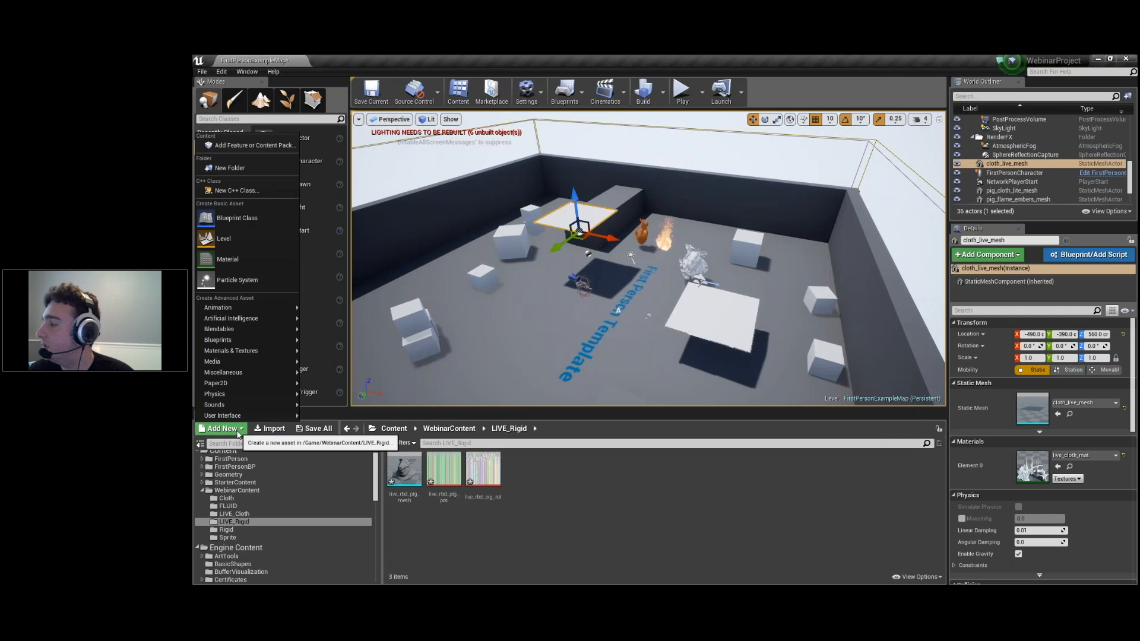
{"action": "left_click", "coordinate": [244, 260]}
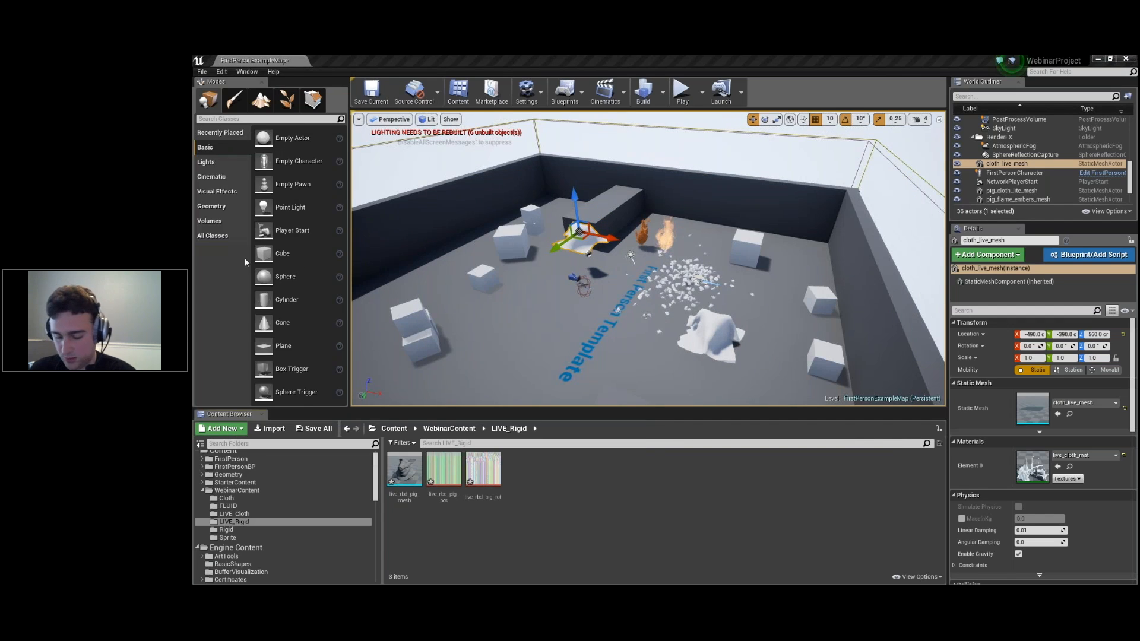
{"action": "type", "text": "L"}
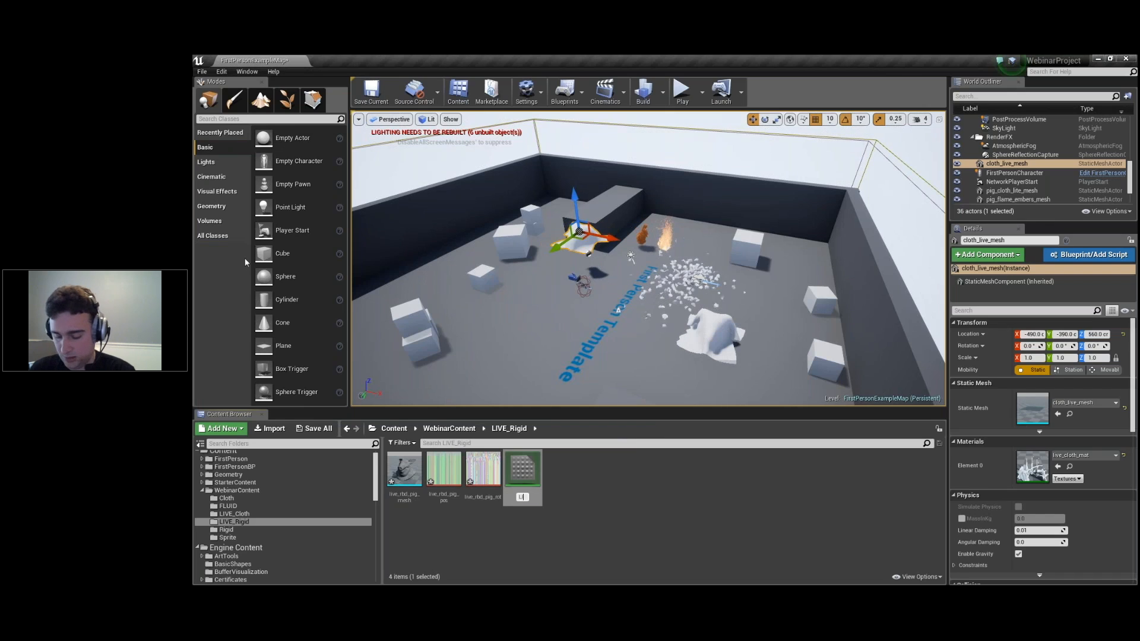
{"action": "type", "text": "IVE_Rigid"}
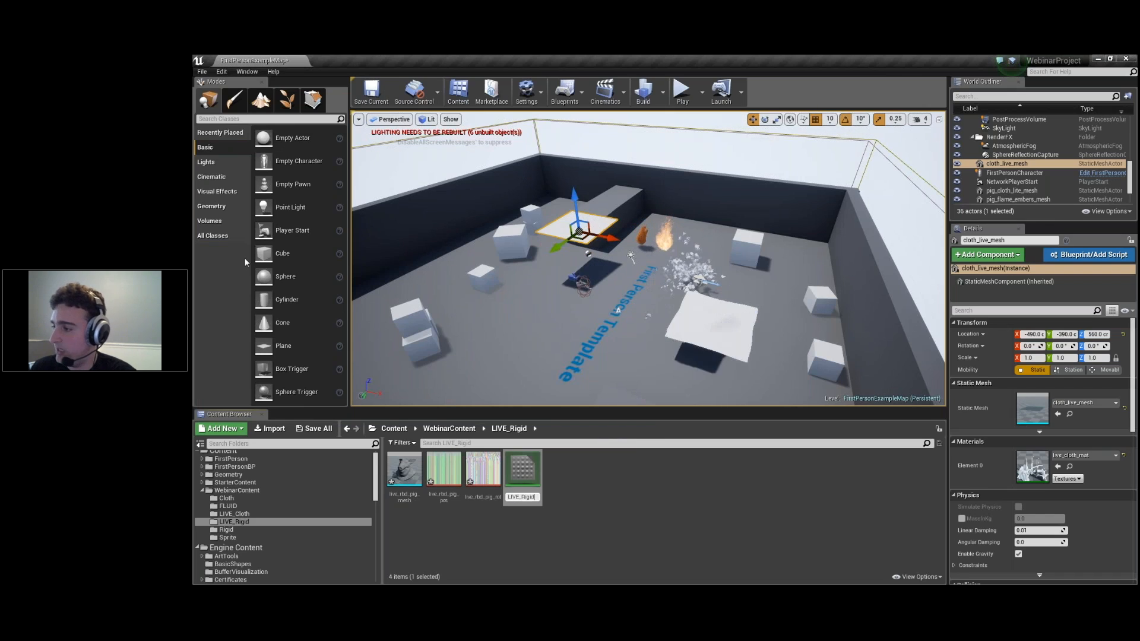
{"action": "type", "text": "_Mat"}
{"action": "key", "text": "Return"}
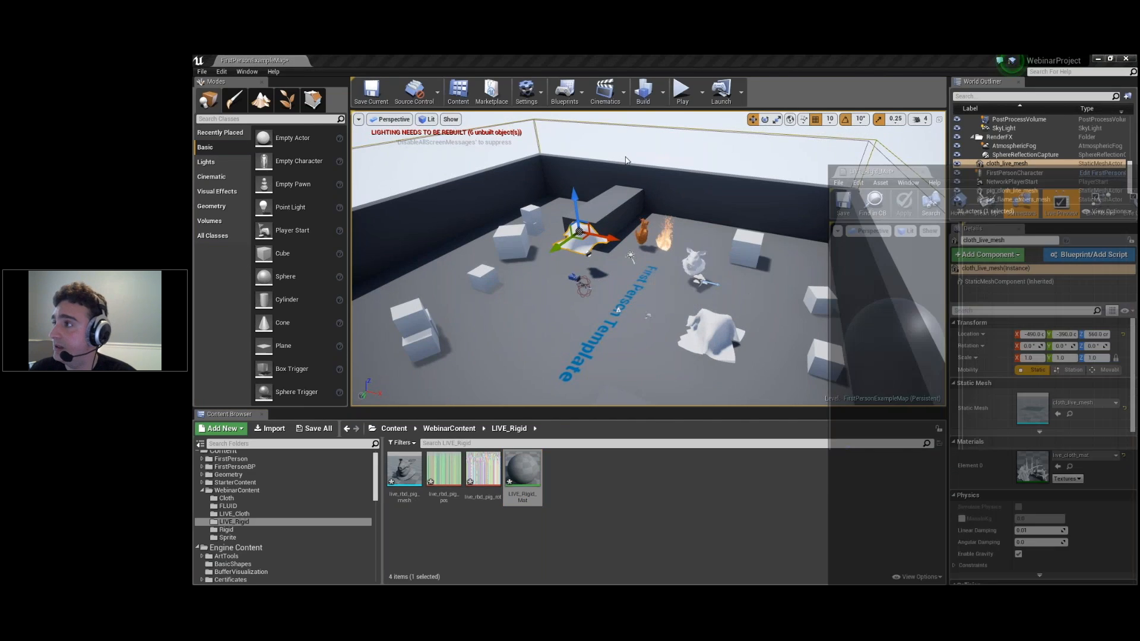
{"action": "left_click_drag", "start_coordinate": [626, 157], "coordinate": [472, 131]}
{"action": "double_click", "coordinate": [472, 130]}
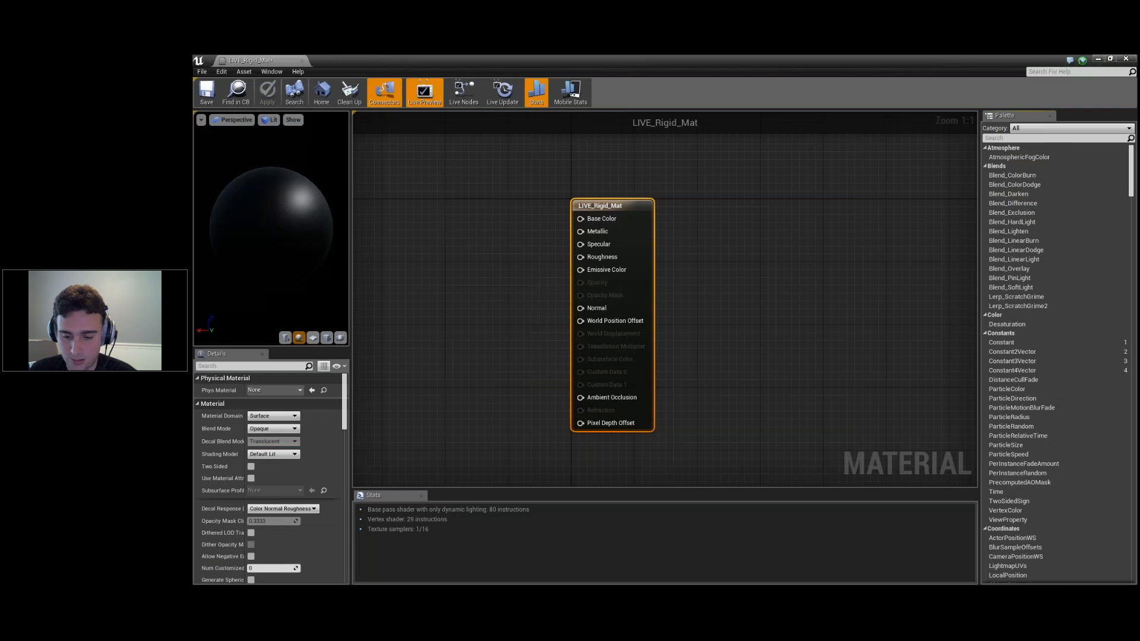
- Copy the Rigid Vertex Animation UE4 code from the Houdini export node and paste it into the LIVE_Rigid_Mat graph in Unreal
{"action": "key", "text": "alt+Tab"}
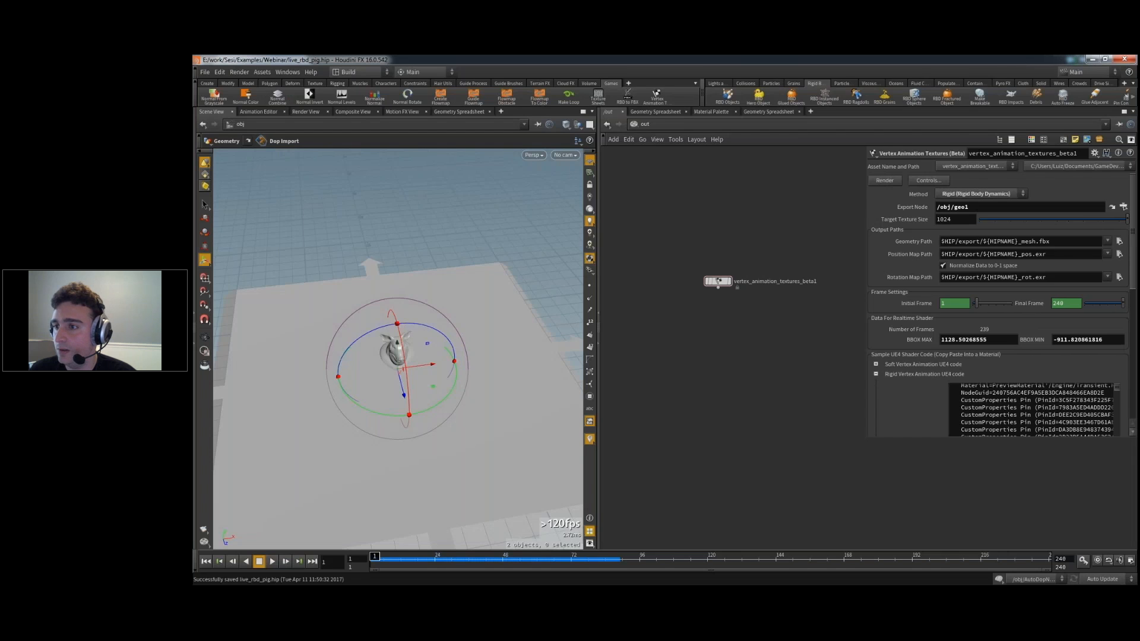
{"action": "left_click", "coordinate": [1021, 414]}
{"action": "key", "text": "ctrl+a"}
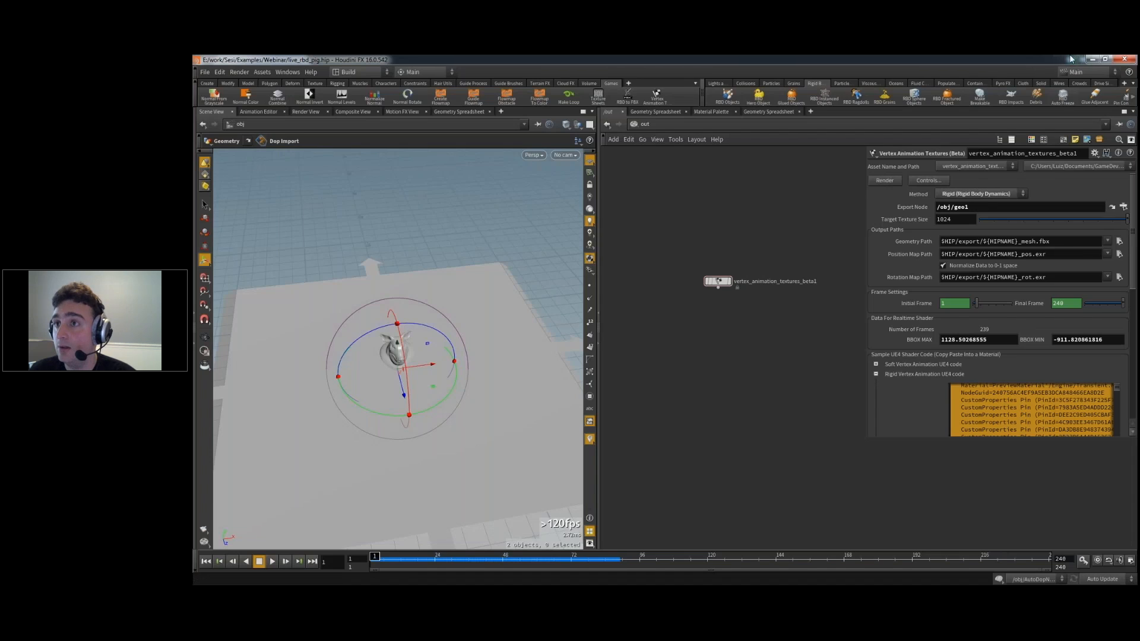
{"action": "left_click", "coordinate": [1091, 59]}
{"action": "left_click", "coordinate": [510, 247]}
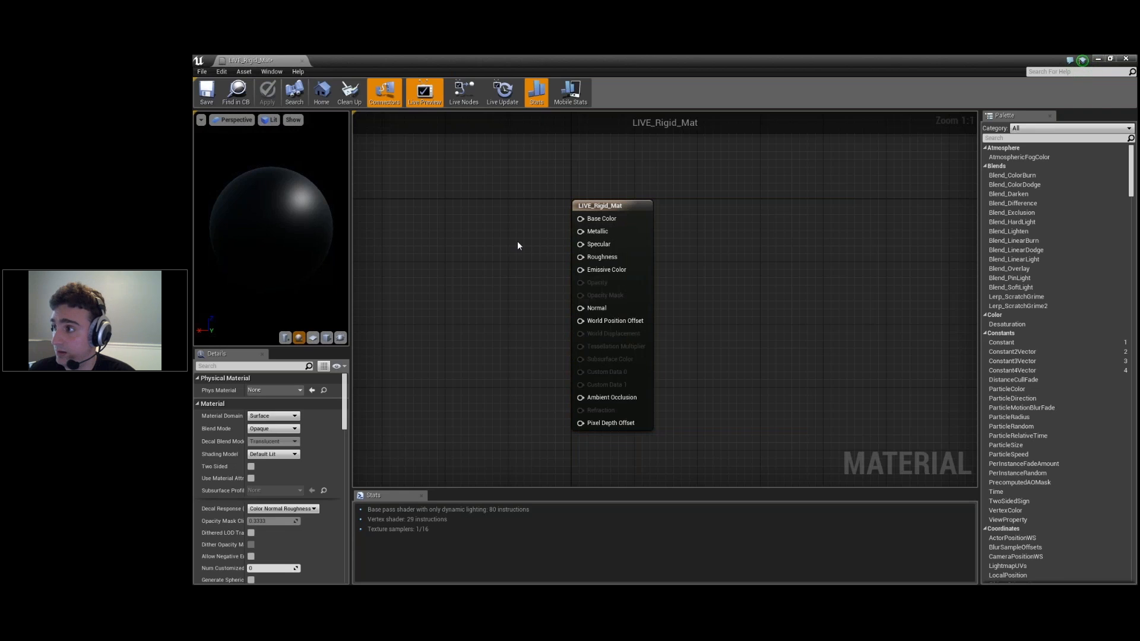
{"action": "key", "text": "ctrl+v"}
{"action": "right_click_drag", "start_coordinate": [660, 158], "coordinate": [583, 280]}
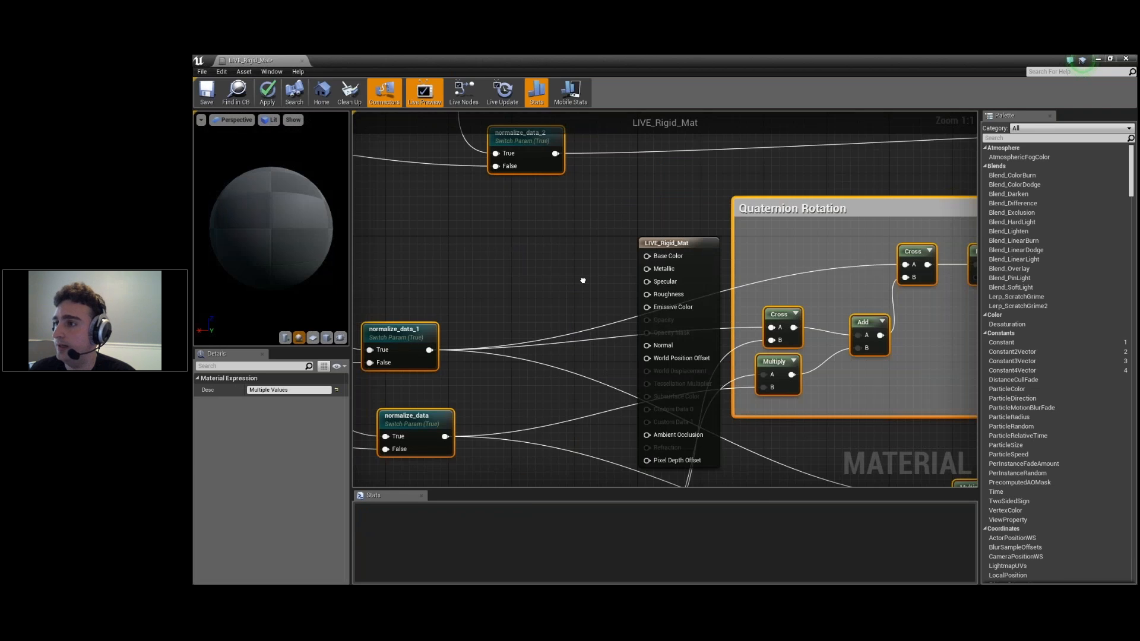
{"action": "scroll", "coordinate": [583, 281], "scroll_direction": "down", "scroll_amount": 6}
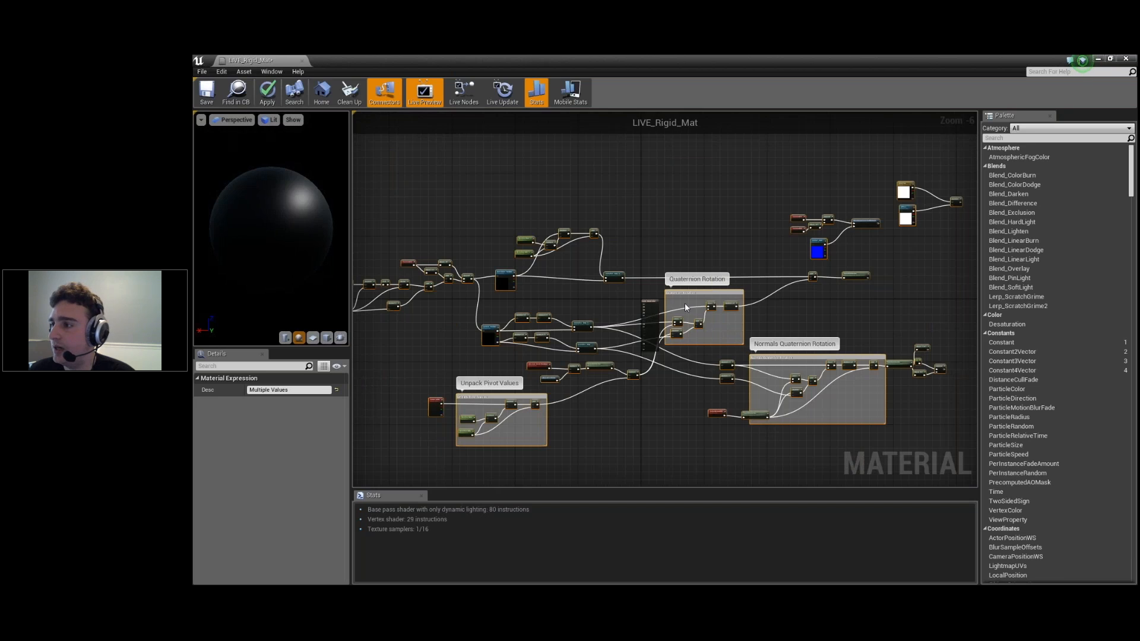
- Examine the pasted graph's frame-timing section and move the Time node closer to the Multiply node it feeds
{"action": "right_click_drag", "start_coordinate": [661, 315], "coordinate": [491, 319]}
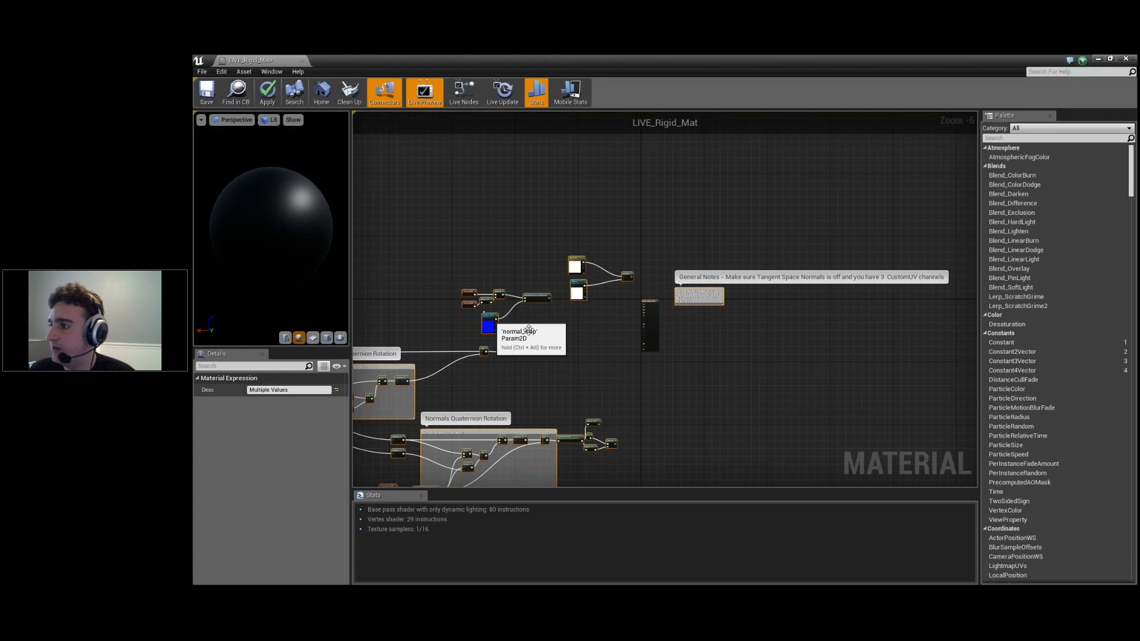
{"action": "left_click", "coordinate": [557, 355]}
{"action": "right_click_drag", "start_coordinate": [552, 362], "coordinate": [1002, 289]}
{"action": "scroll", "coordinate": [717, 322], "scroll_direction": "down", "scroll_amount": 2}
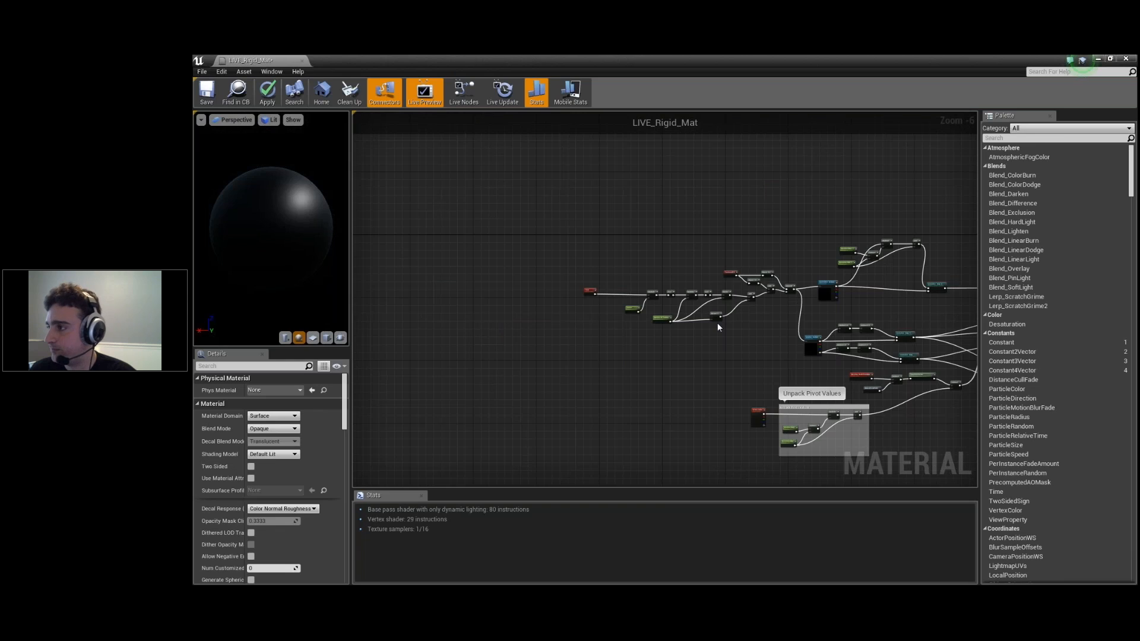
{"action": "scroll", "coordinate": [717, 322], "scroll_direction": "up", "scroll_amount": 6}
{"action": "right_click_drag", "start_coordinate": [646, 358], "coordinate": [786, 388]}
{"action": "left_click_drag", "start_coordinate": [474, 255], "coordinate": [583, 261]}
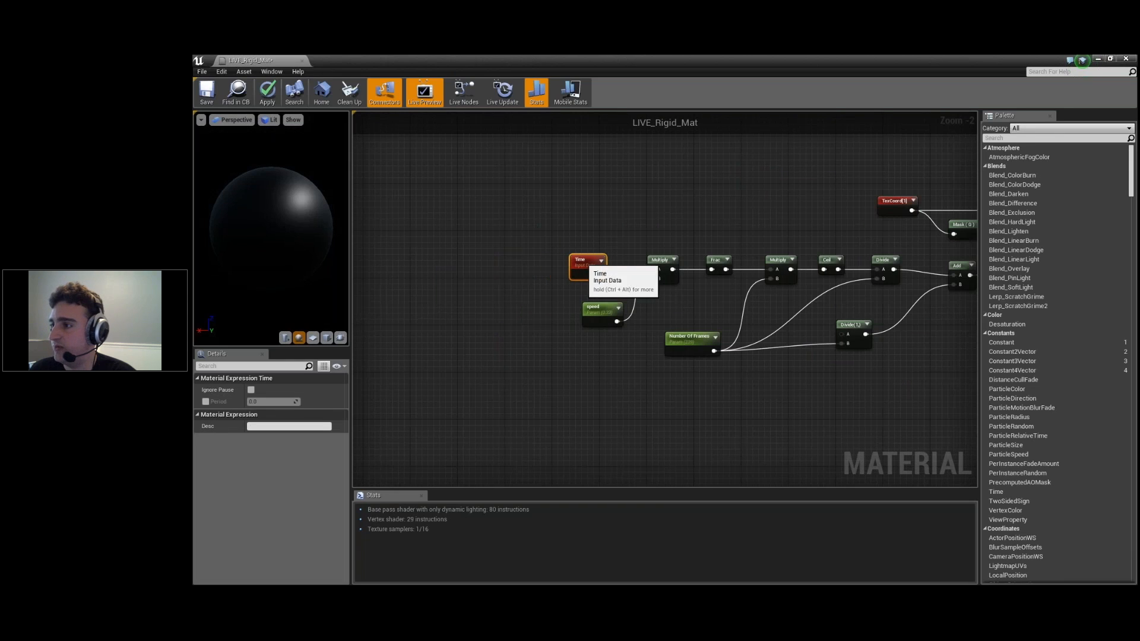
{"action": "right_click_drag", "start_coordinate": [710, 214], "coordinate": [644, 203]}
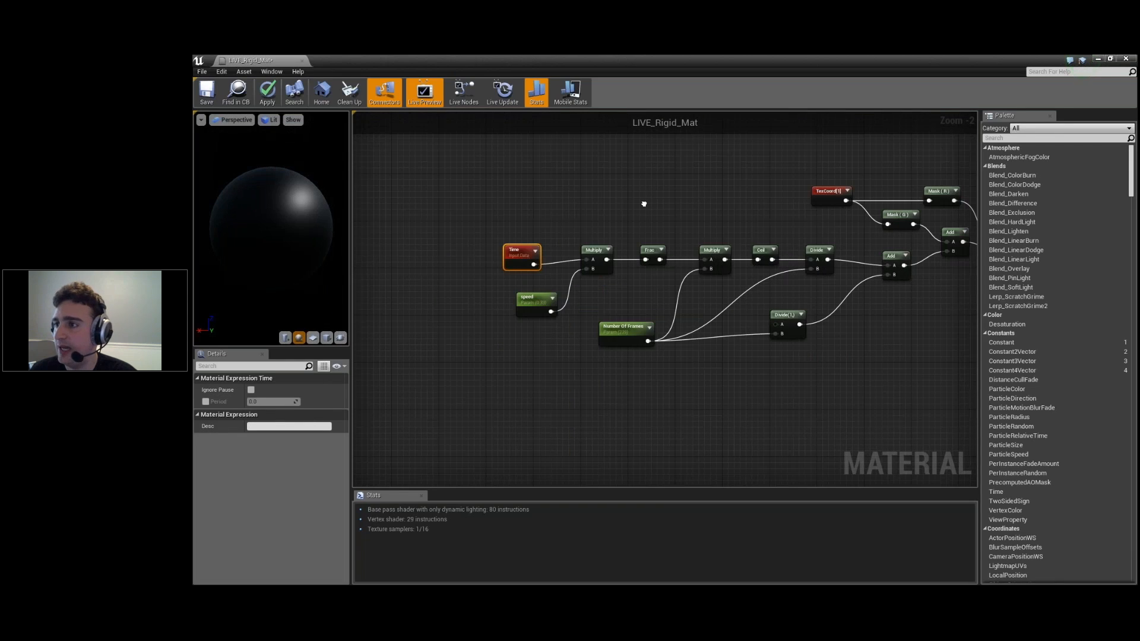
{"action": "right_click_drag", "start_coordinate": [850, 297], "coordinate": [830, 295]}
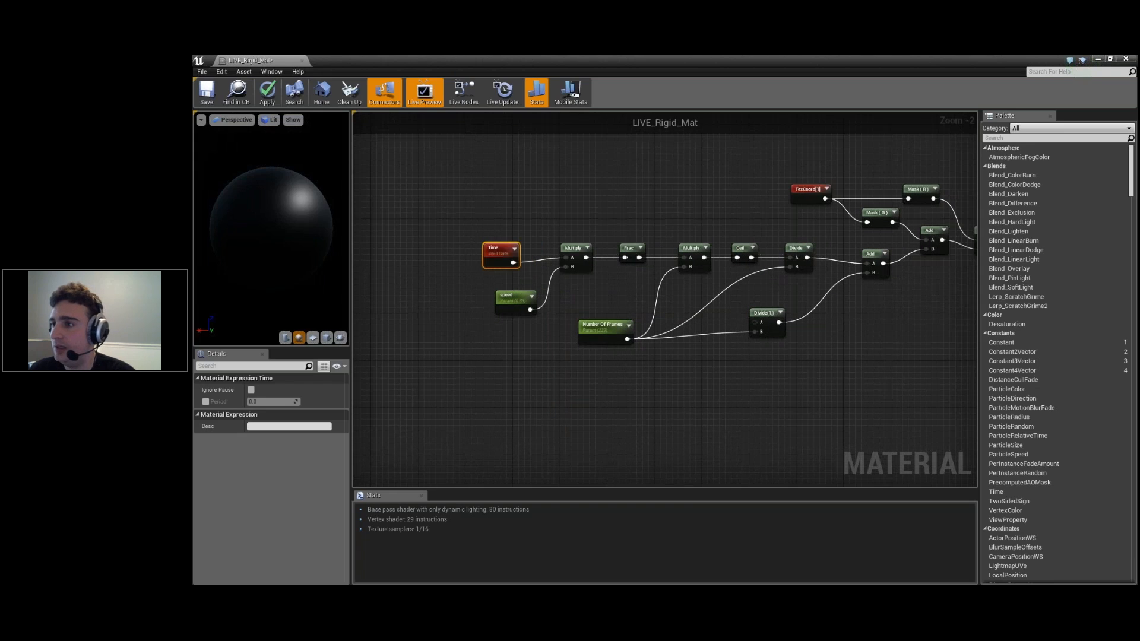
- Examine the translation and rotation texture nodes, the Unpack Pivot Values section and both quaternion rotation sections of the graph
{"action": "right_click_drag", "start_coordinate": [932, 287], "coordinate": [640, 300]}
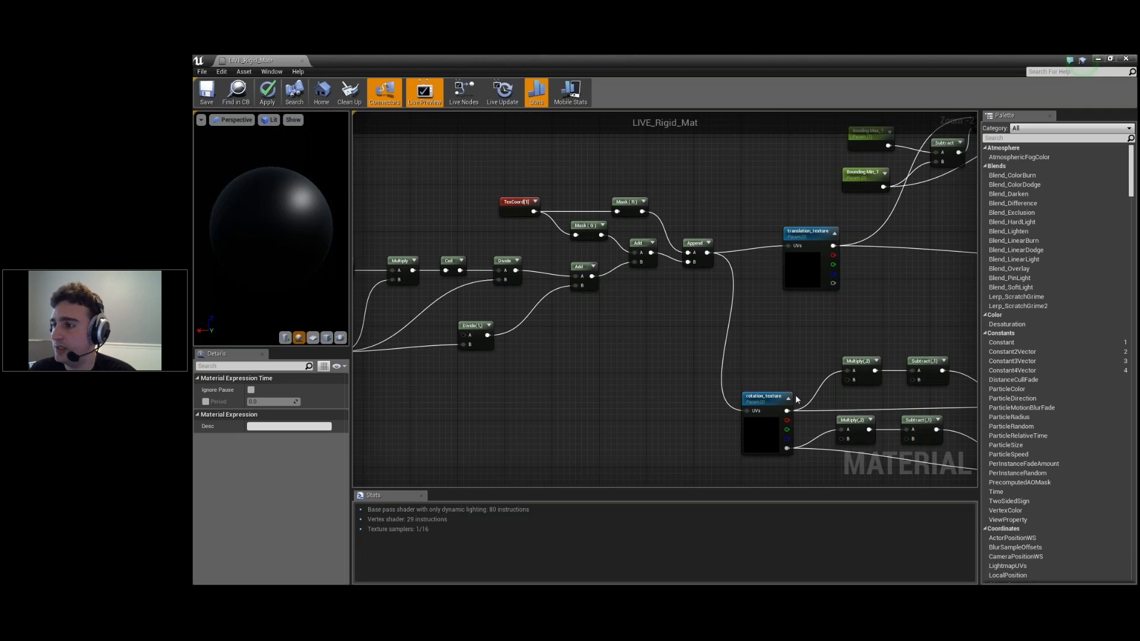
{"action": "right_click_drag", "start_coordinate": [915, 306], "coordinate": [604, 362]}
{"action": "right_click_drag", "start_coordinate": [854, 354], "coordinate": [414, 334]}
{"action": "scroll", "coordinate": [501, 310], "scroll_direction": "down", "scroll_amount": 1}
{"action": "right_click_drag", "start_coordinate": [478, 356], "coordinate": [832, 301]}
{"action": "scroll", "coordinate": [608, 328], "scroll_direction": "down", "scroll_amount": 2}
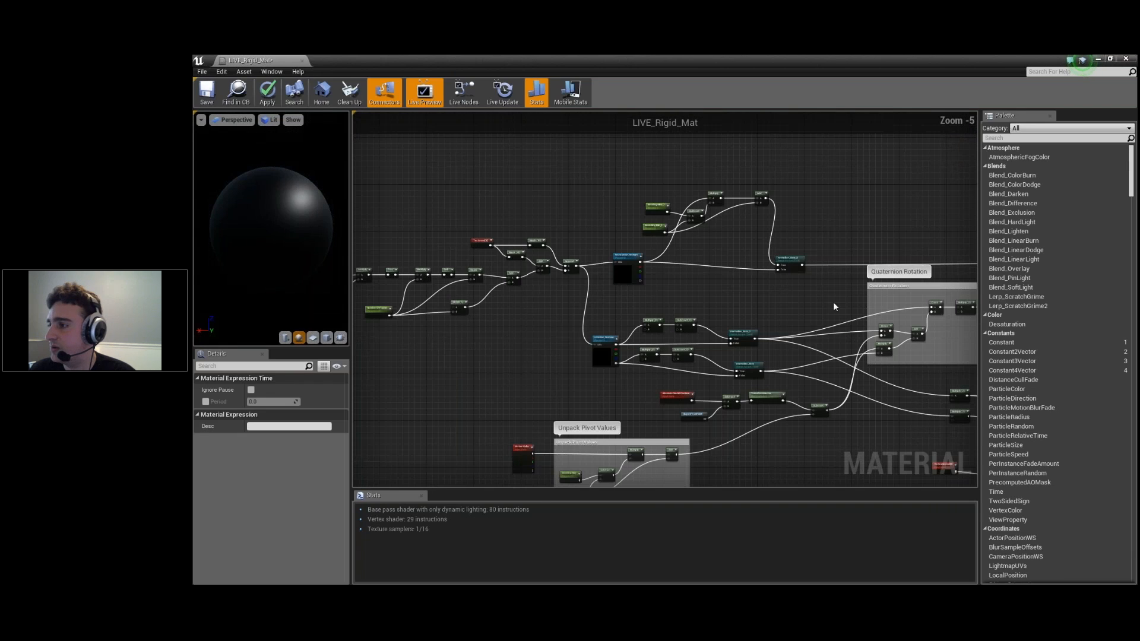
{"action": "scroll", "coordinate": [696, 314], "scroll_direction": "up", "scroll_amount": 1}
{"action": "left_click", "coordinate": [695, 313]}
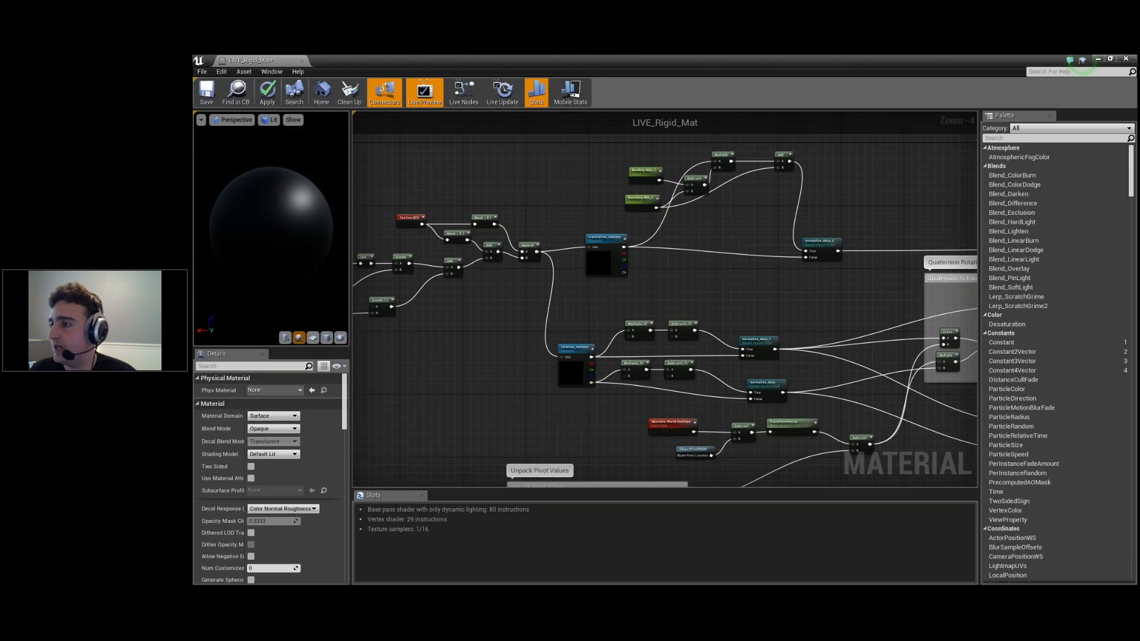
{"action": "right_click_drag", "start_coordinate": [840, 324], "coordinate": [629, 301]}
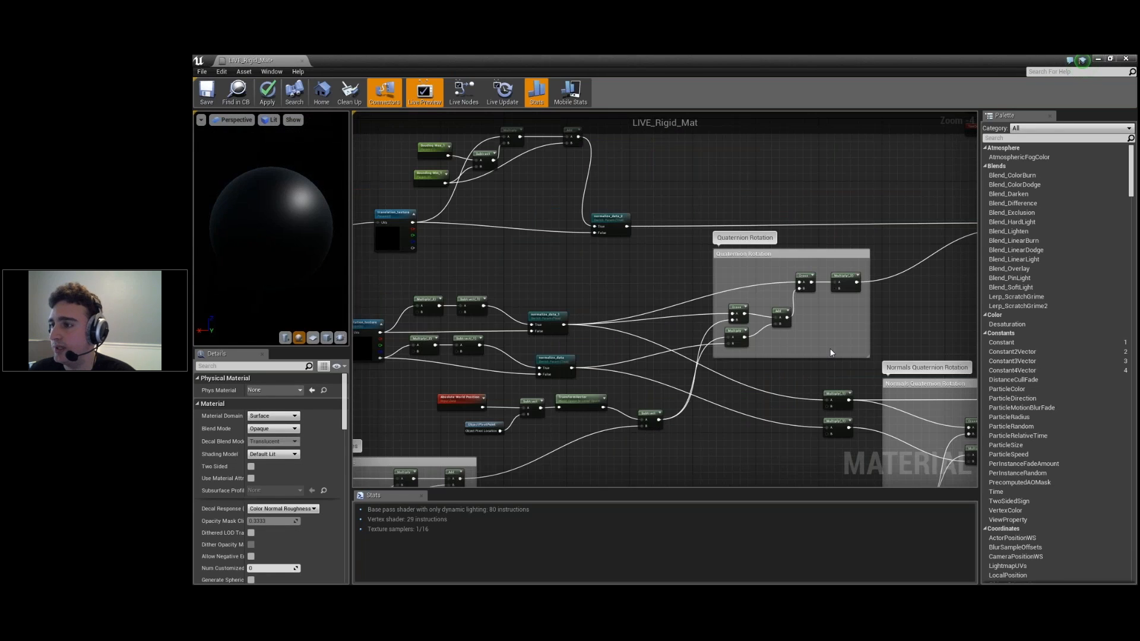
{"action": "right_click_drag", "start_coordinate": [895, 300], "coordinate": [924, 196]}
{"action": "right_click_drag", "start_coordinate": [644, 374], "coordinate": [820, 319]}
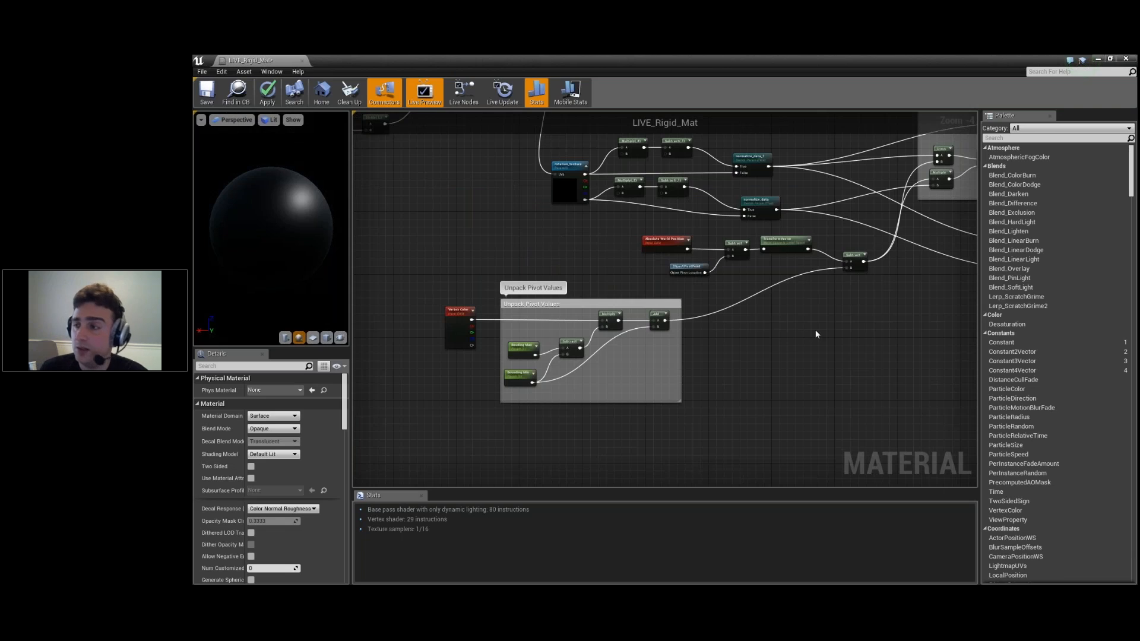
{"action": "right_click_drag", "start_coordinate": [815, 330], "coordinate": [551, 376]}
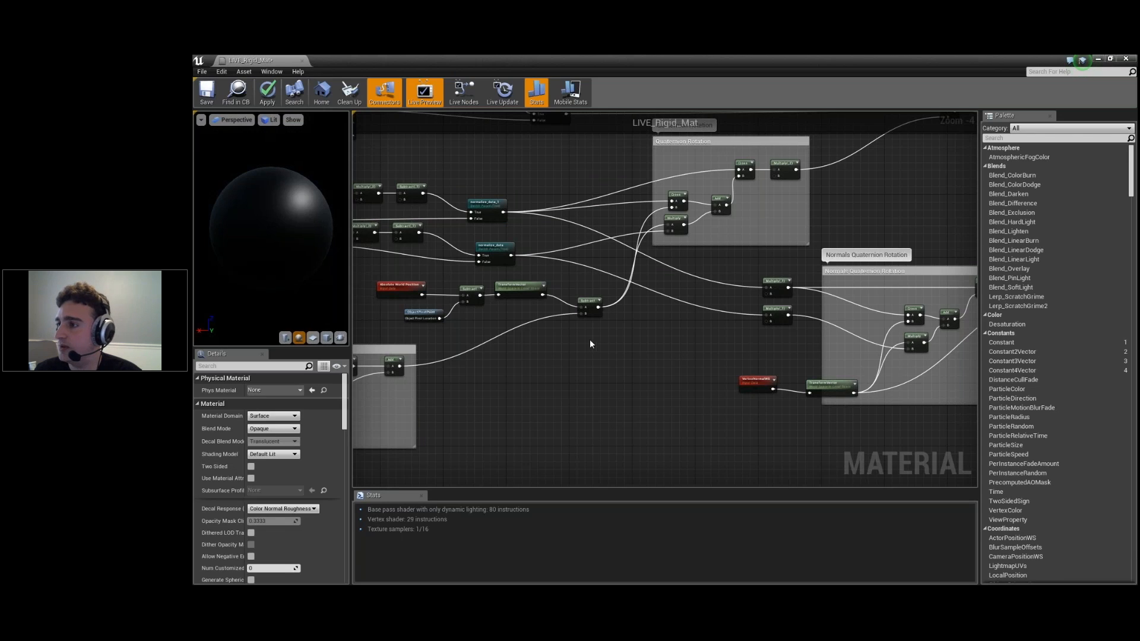
{"action": "right_click_drag", "start_coordinate": [655, 355], "coordinate": [513, 356]}
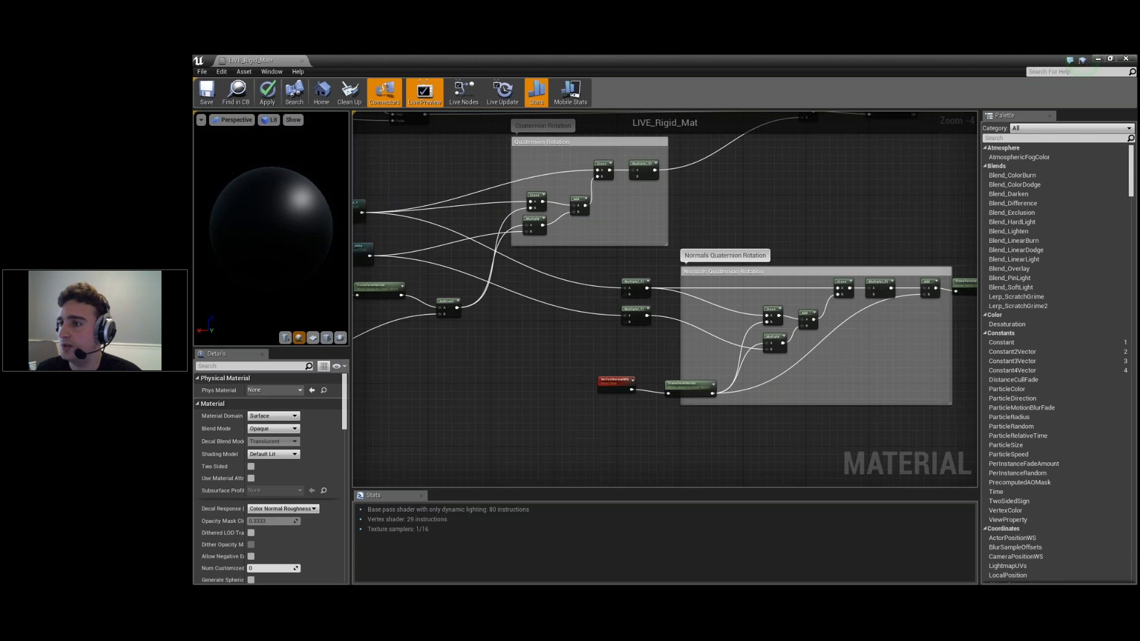
{"action": "right_click_drag", "start_coordinate": [836, 248], "coordinate": [979, 321]}
{"action": "right_click_drag", "start_coordinate": [389, 400], "coordinate": [589, 325]}
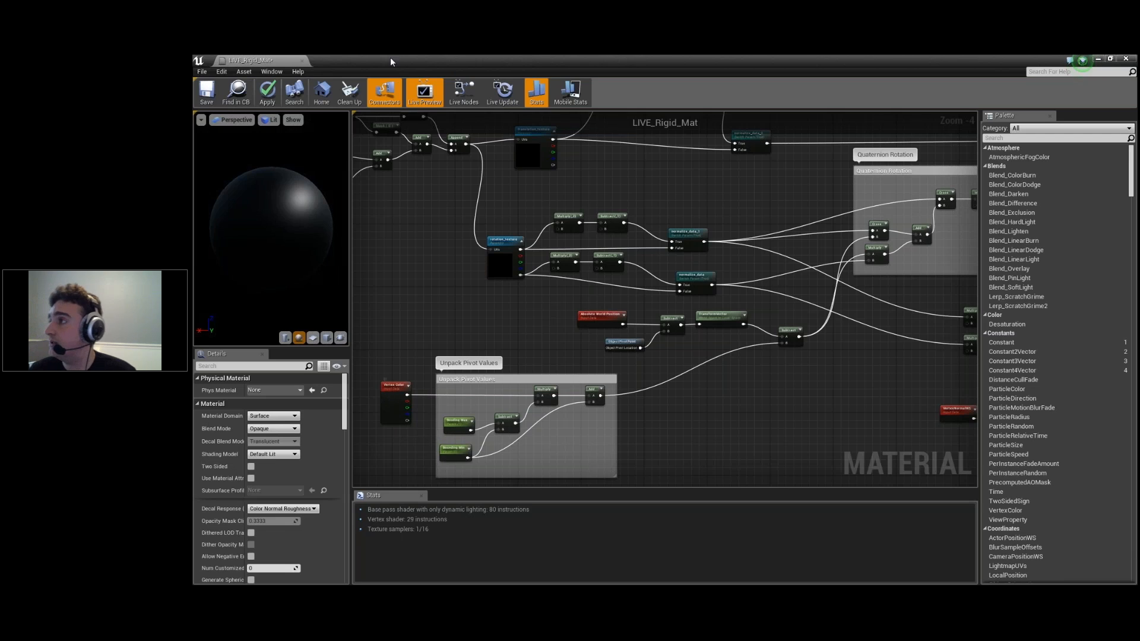
- Restore the material editor to a smaller window, open live_rbd_pig_mesh and inspect its vertex colors in the mesh preview
{"action": "left_click_drag", "start_coordinate": [394, 71], "coordinate": [888, 323]}
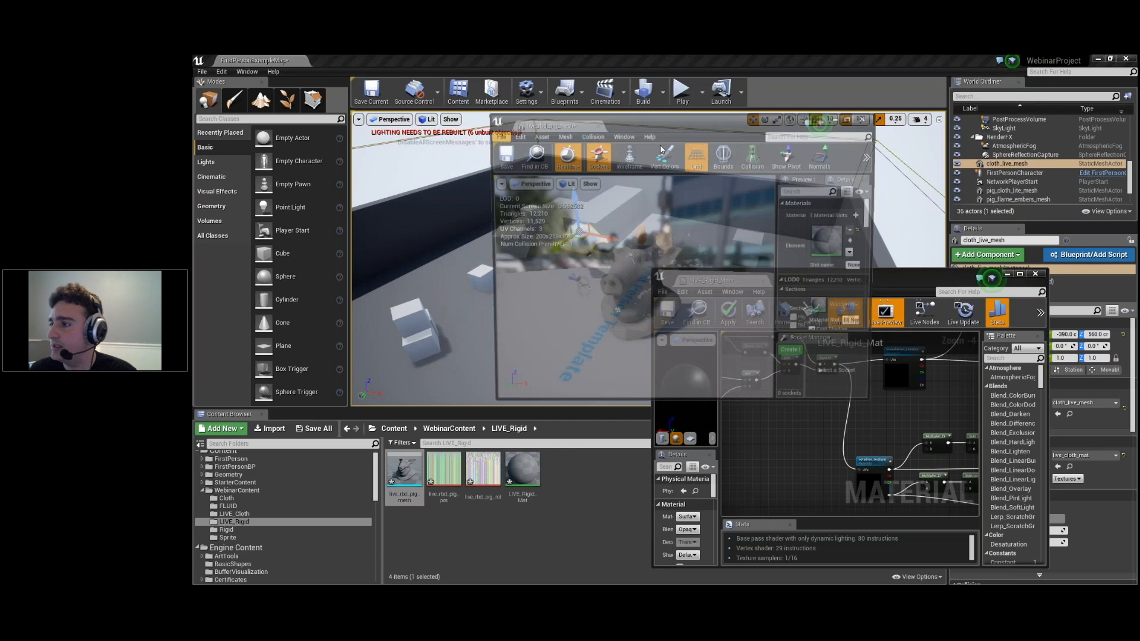
{"action": "left_click", "coordinate": [663, 153]}
{"action": "right_click_drag", "start_coordinate": [632, 290], "coordinate": [602, 318]}
{"action": "left_click_drag", "start_coordinate": [632, 291], "coordinate": [538, 293], "text": "alt"}
{"action": "mouse_move", "coordinate": [632, 290]}
{"action": "left_mouse_down", "text": "alt"}
{"action": "mouse_move", "coordinate": [511, 274]}
{"action": "mouse_move", "coordinate": [628, 290]}
{"action": "left_mouse_up", "text": "alt"}
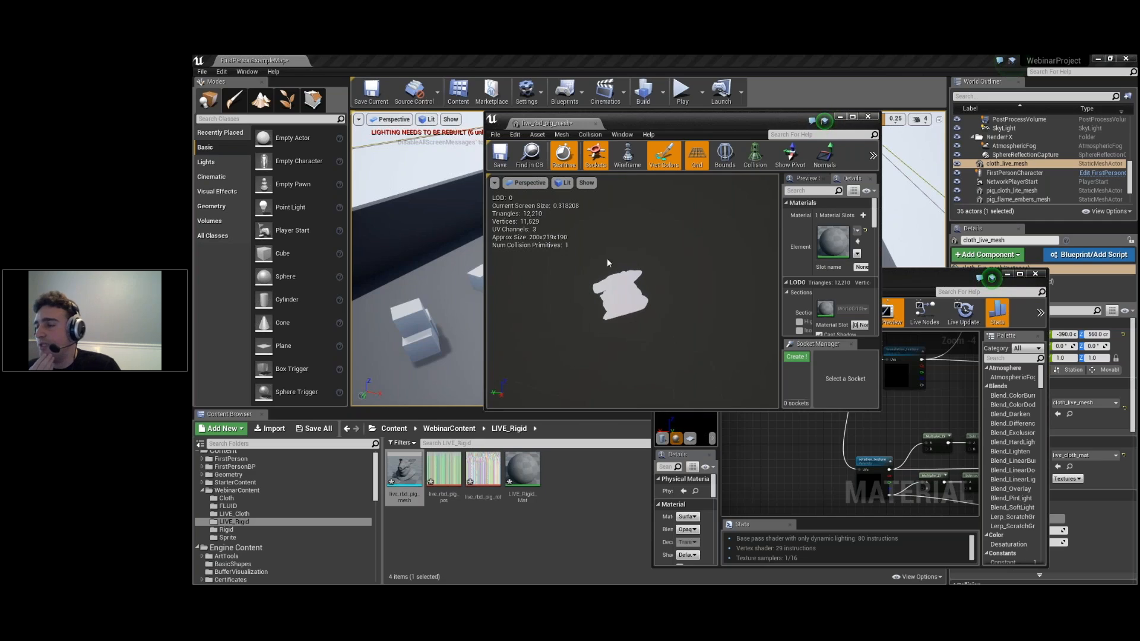
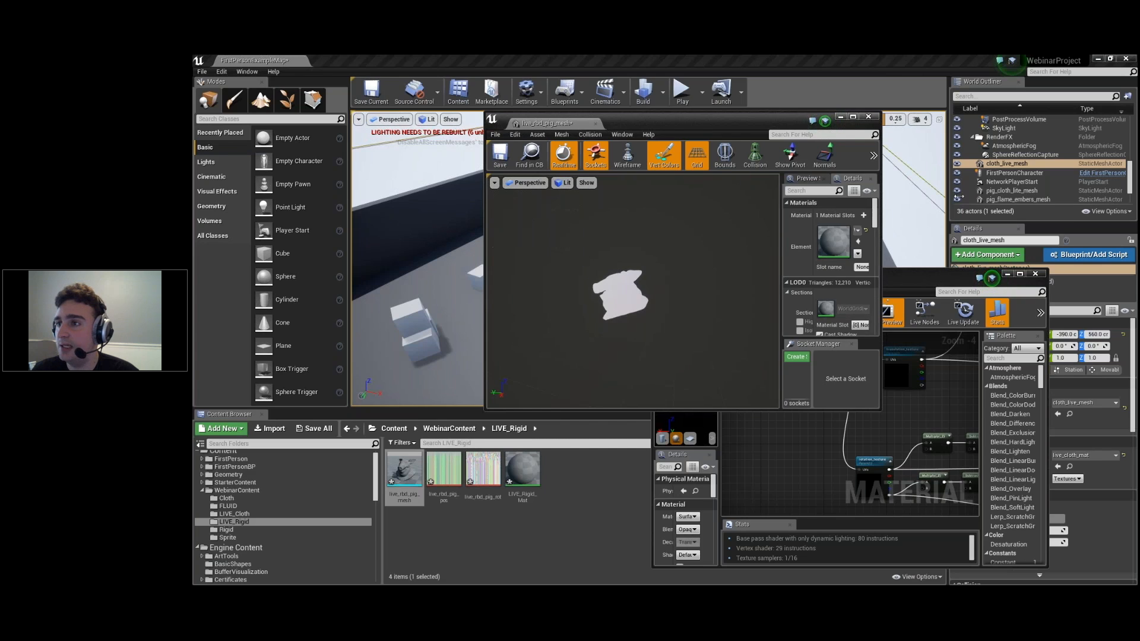
- Widen the mesh editor, inspect the UV layout and UV Channel 1 of live_rbd_pig_mesh, and put the mesh editor away
{"action": "left_click_drag", "start_coordinate": [881, 249], "coordinate": [1060, 249]}
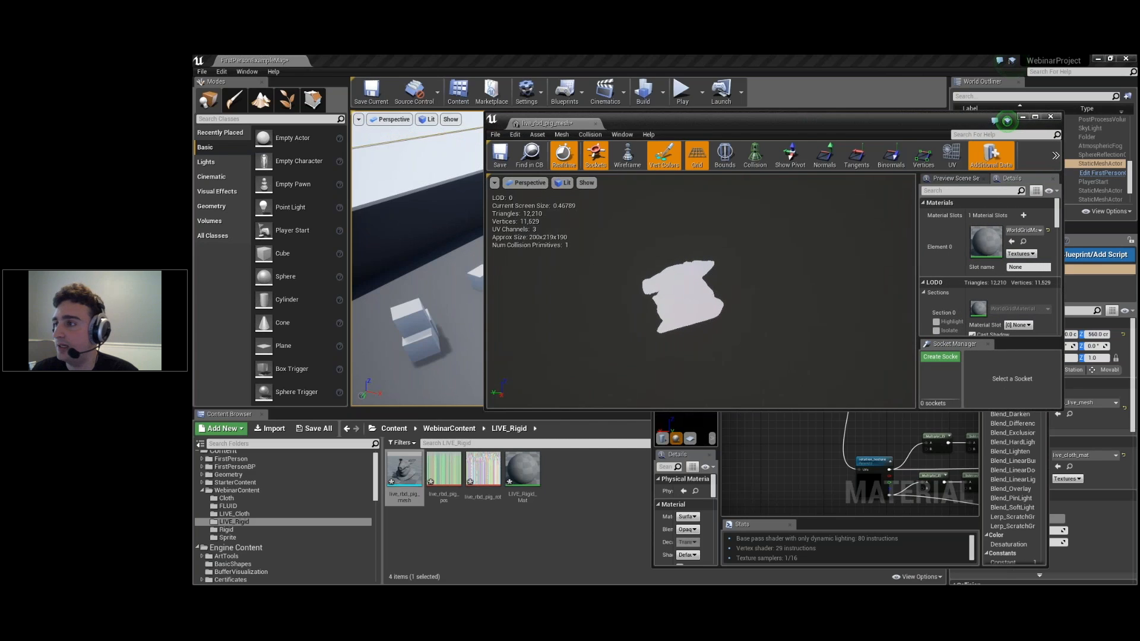
{"action": "left_click", "coordinate": [950, 157]}
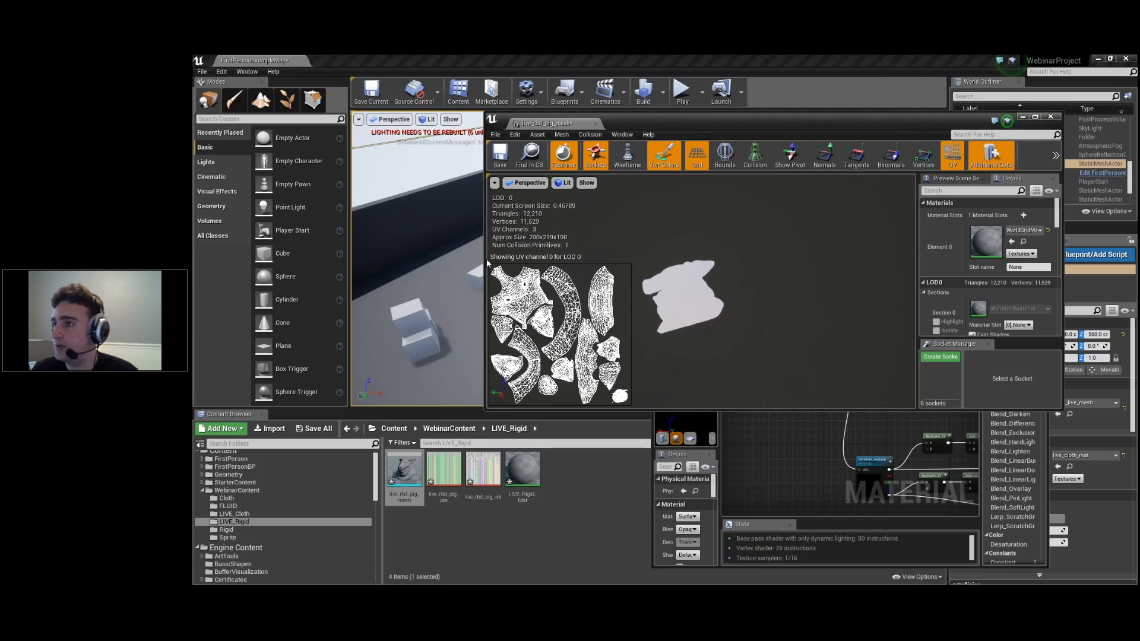
{"action": "left_click_drag", "start_coordinate": [487, 262], "coordinate": [351, 261]}
{"action": "left_click", "coordinate": [904, 162]}
{"action": "left_click", "coordinate": [901, 189]}
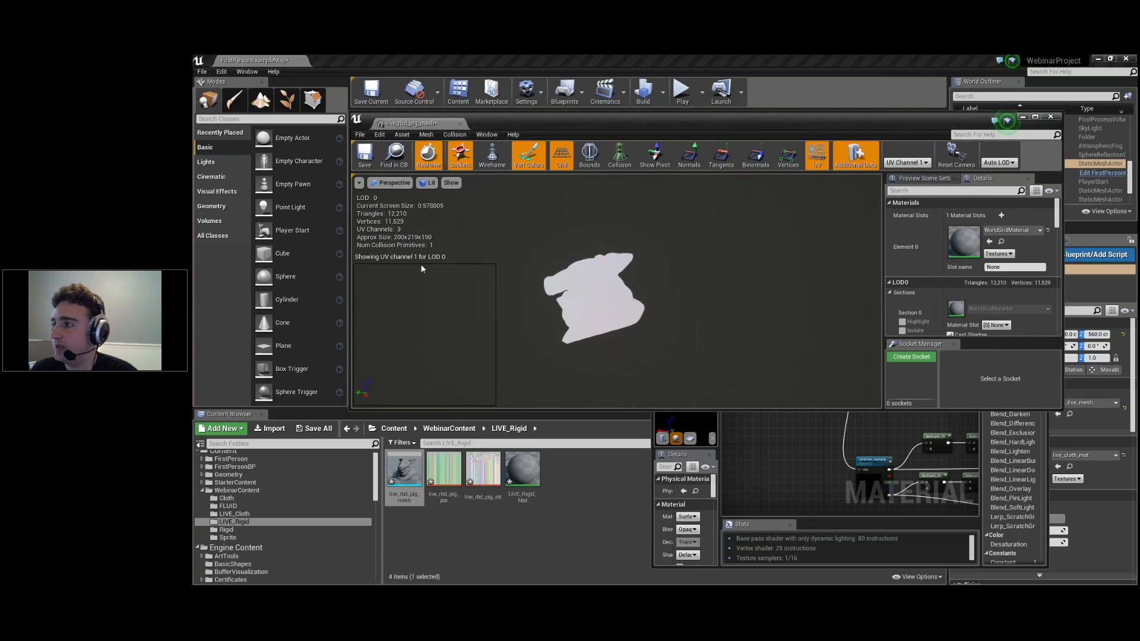
{"action": "scroll", "coordinate": [440, 272], "scroll_direction": "up", "scroll_amount": 2}
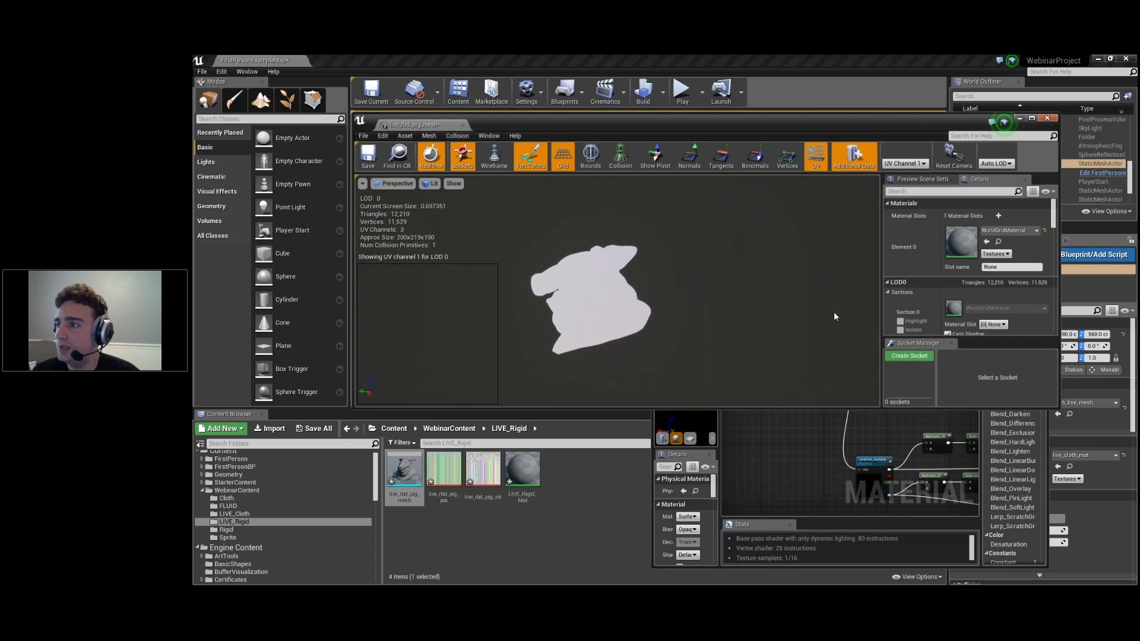
{"action": "left_click", "coordinate": [1023, 117]}
- Maximize the material editor and connect the color Multiply to Base Color and BlendAngleCorrectedNormals to Normal on LIVE_Rigid_Mat
{"action": "left_click", "coordinate": [1008, 275]}
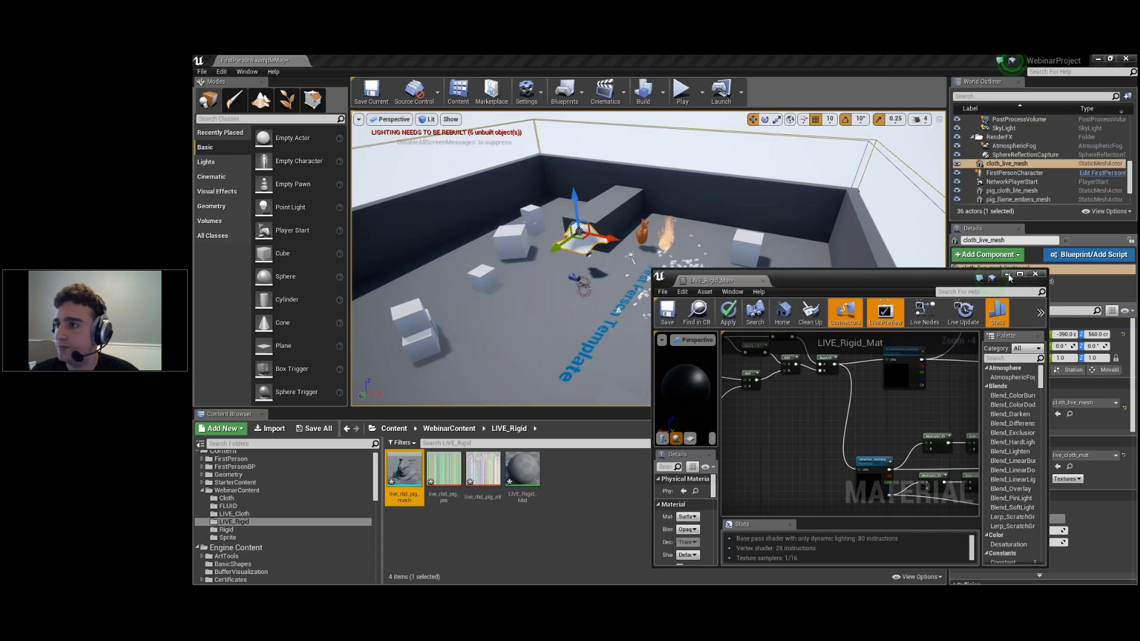
{"action": "left_click", "coordinate": [1019, 274]}
{"action": "right_click_drag", "start_coordinate": [819, 216], "coordinate": [425, 355]}
{"action": "right_click_drag", "start_coordinate": [688, 257], "coordinate": [665, 342]}
{"action": "scroll", "coordinate": [665, 342], "scroll_direction": "up", "scroll_amount": 1}
{"action": "left_click_drag", "start_coordinate": [671, 255], "coordinate": [708, 330]}
{"action": "left_click_drag", "start_coordinate": [448, 311], "coordinate": [727, 389]}
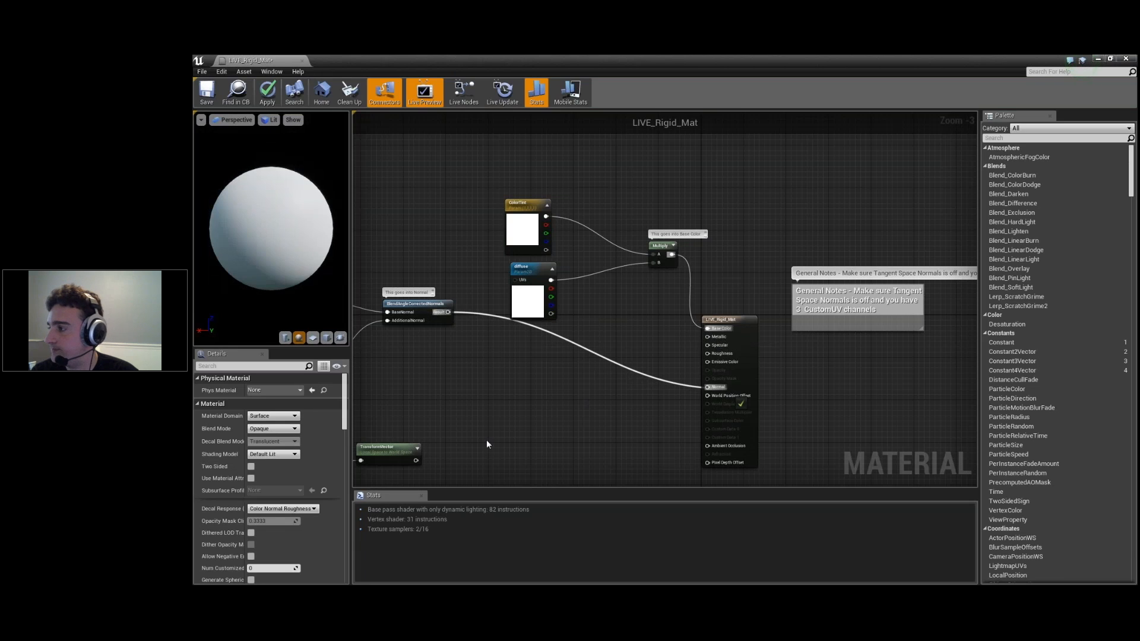
- Connect the TransformVector output after the WorldPos Offset Add node to World Position Offset on LIVE_Rigid_Mat
{"action": "right_click_drag", "start_coordinate": [453, 457], "coordinate": [602, 363]}
{"action": "left_click_drag", "start_coordinate": [564, 366], "coordinate": [877, 299]}
{"action": "left_click", "coordinate": [934, 264]}
{"action": "right_click_drag", "start_coordinate": [937, 262], "coordinate": [920, 285]}
{"action": "left_click_drag", "start_coordinate": [839, 324], "coordinate": [548, 390]}
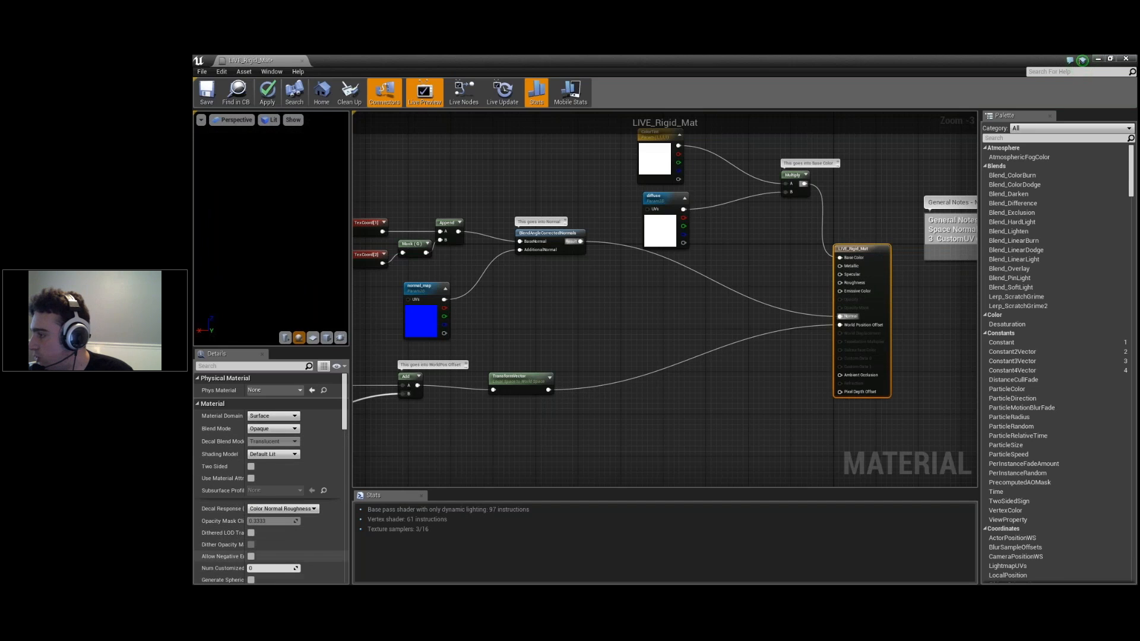
- Set the material's number of customized UVs to 3 and turn off Tangent Space Normal
{"action": "left_click", "coordinate": [274, 569]}
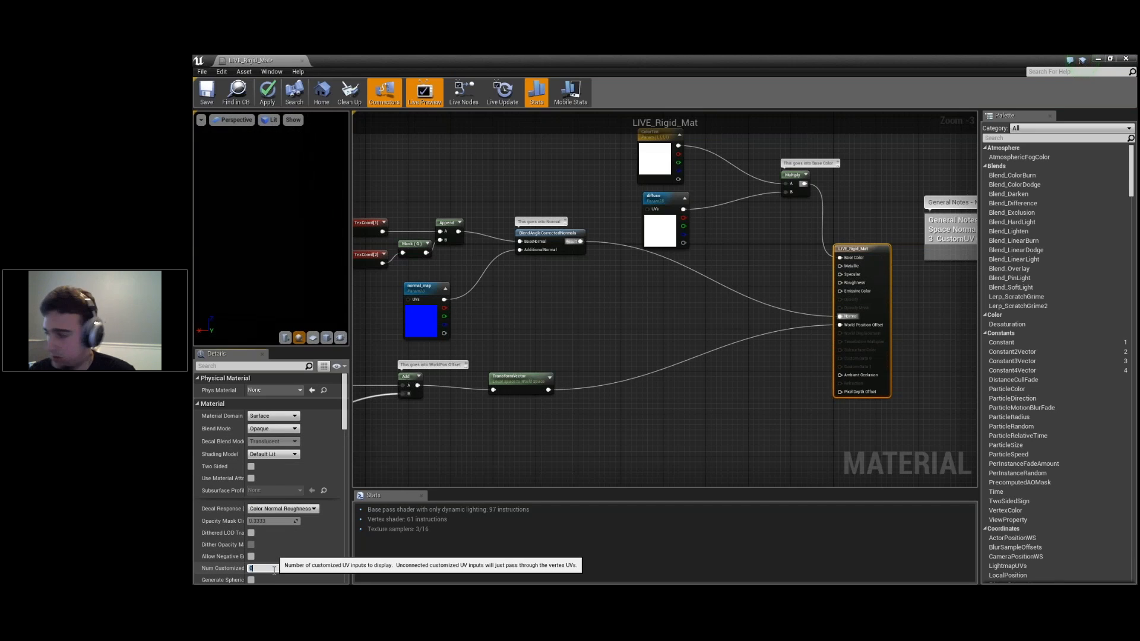
{"action": "key", "text": "Return"}
{"action": "scroll", "coordinate": [341, 432], "scroll_direction": "down", "scroll_amount": 3}
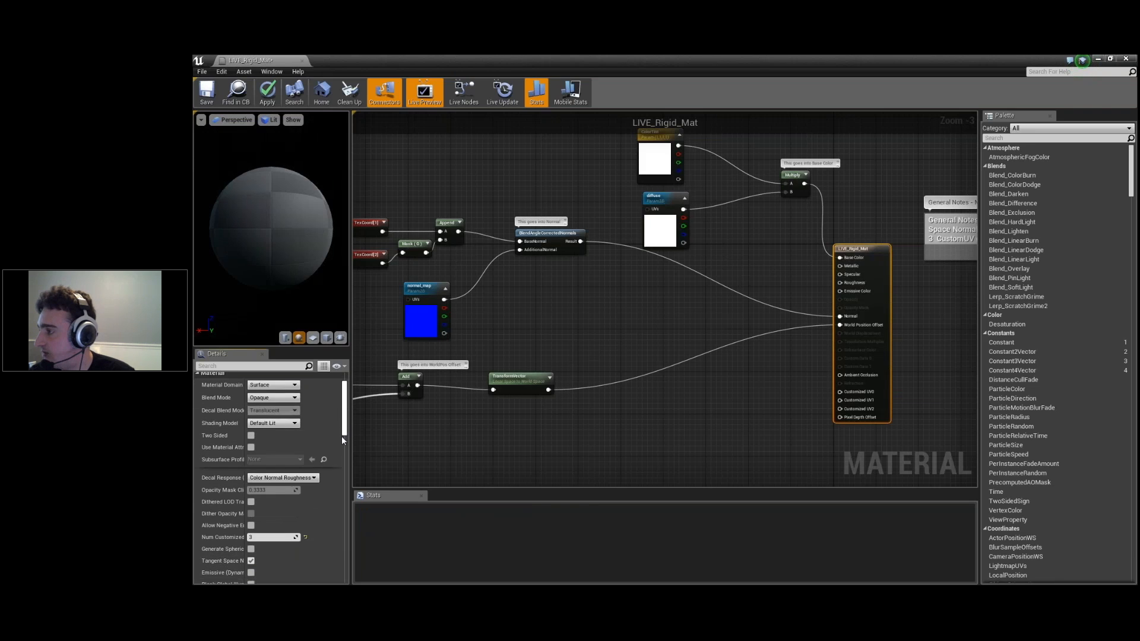
{"action": "left_click", "coordinate": [251, 498]}
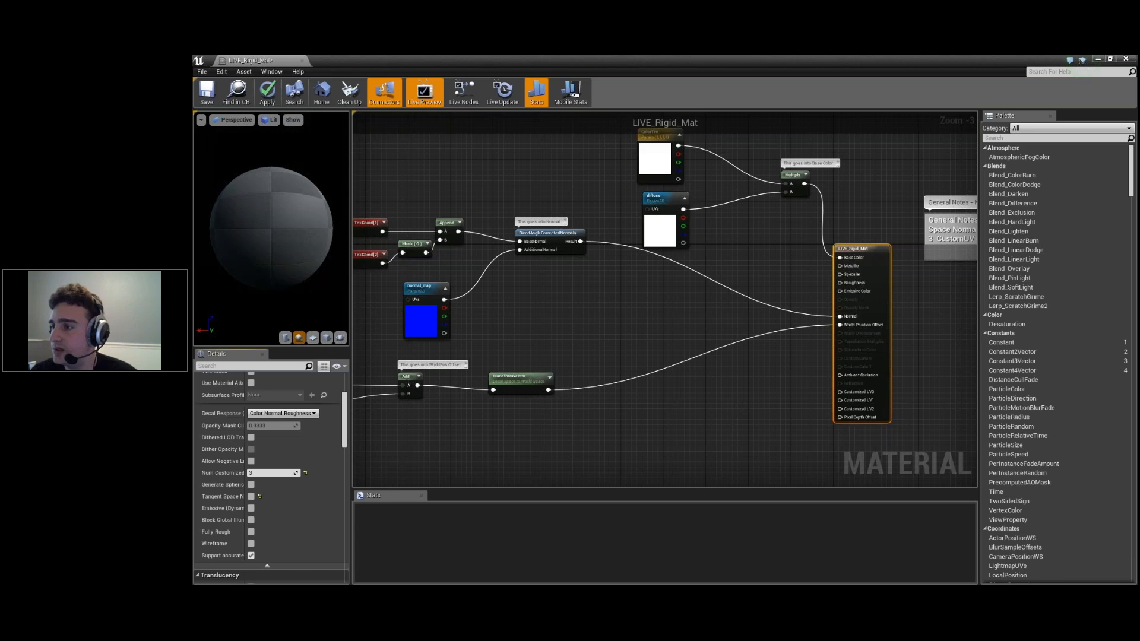
- Connect the two-channel Mask to Customized UV1 and the Append to Customized UV2, and save LIVE_Rigid_Mat
{"action": "right_click_drag", "start_coordinate": [728, 420], "coordinate": [681, 260]}
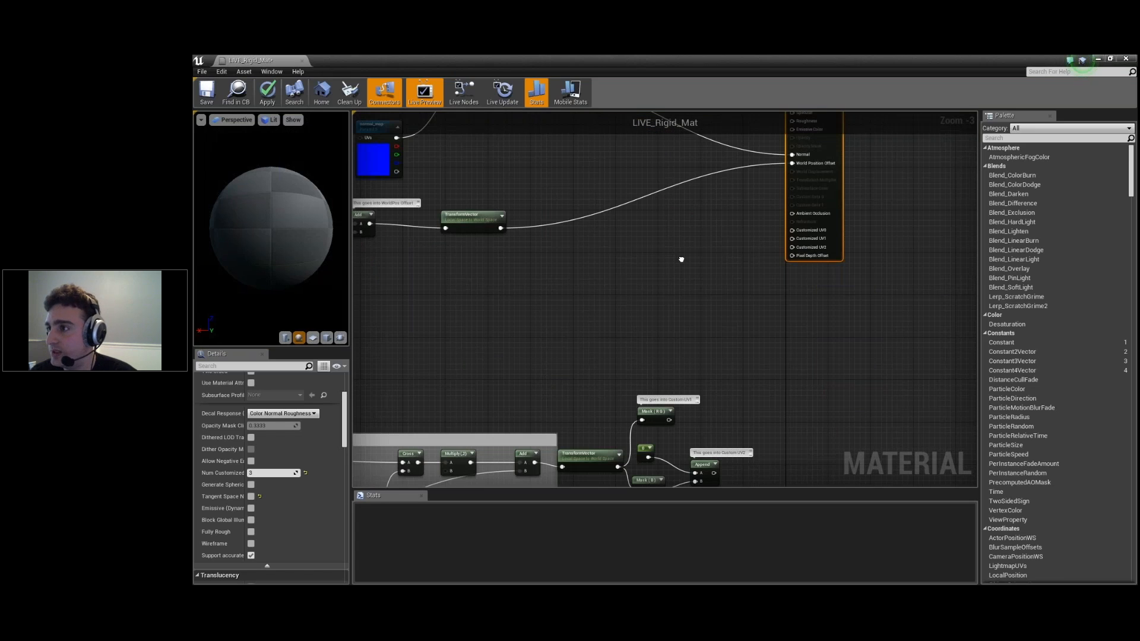
{"action": "left_click_drag", "start_coordinate": [669, 420], "coordinate": [715, 473]}
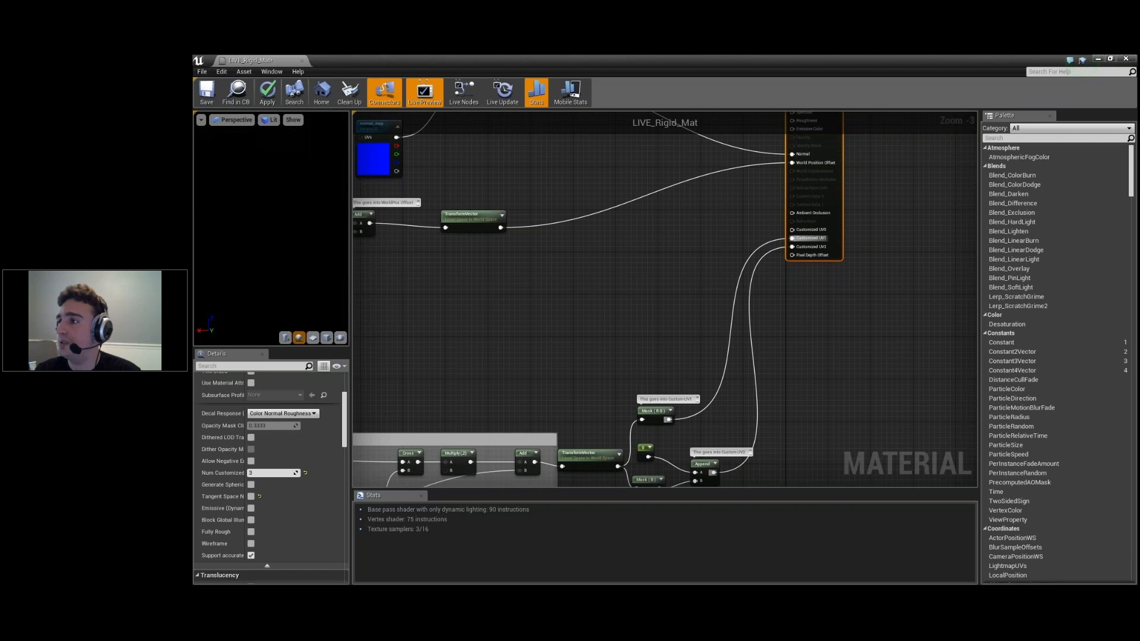
{"action": "right_click_drag", "start_coordinate": [658, 232], "coordinate": [724, 372]}
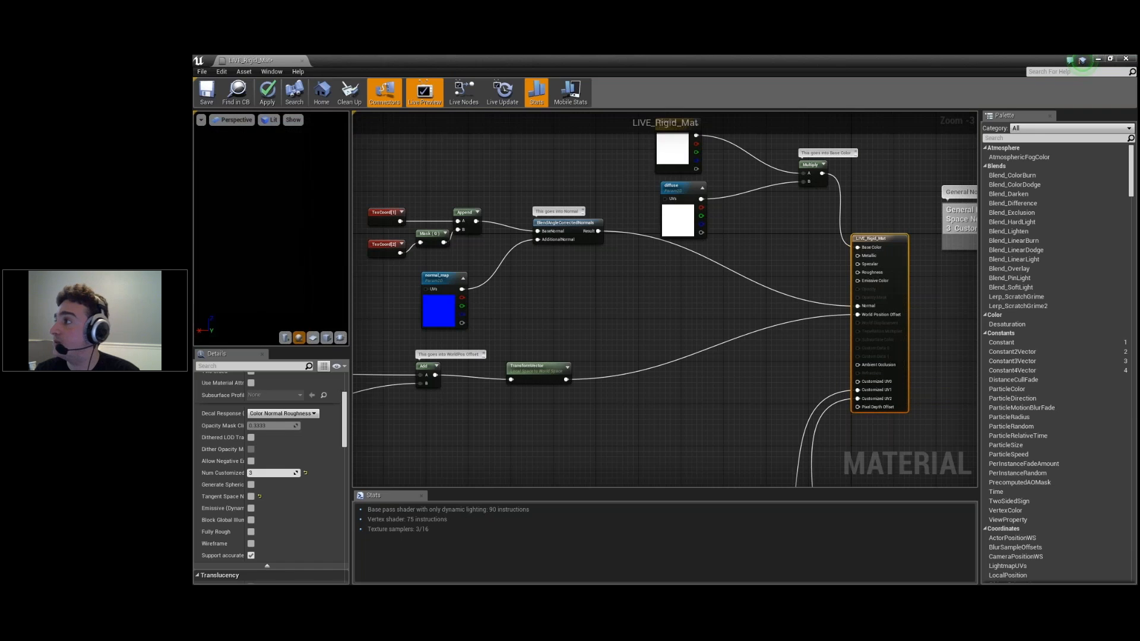
{"action": "right_click_drag", "start_coordinate": [617, 324], "coordinate": [585, 376]}
{"action": "key", "text": "ctrl+s"}
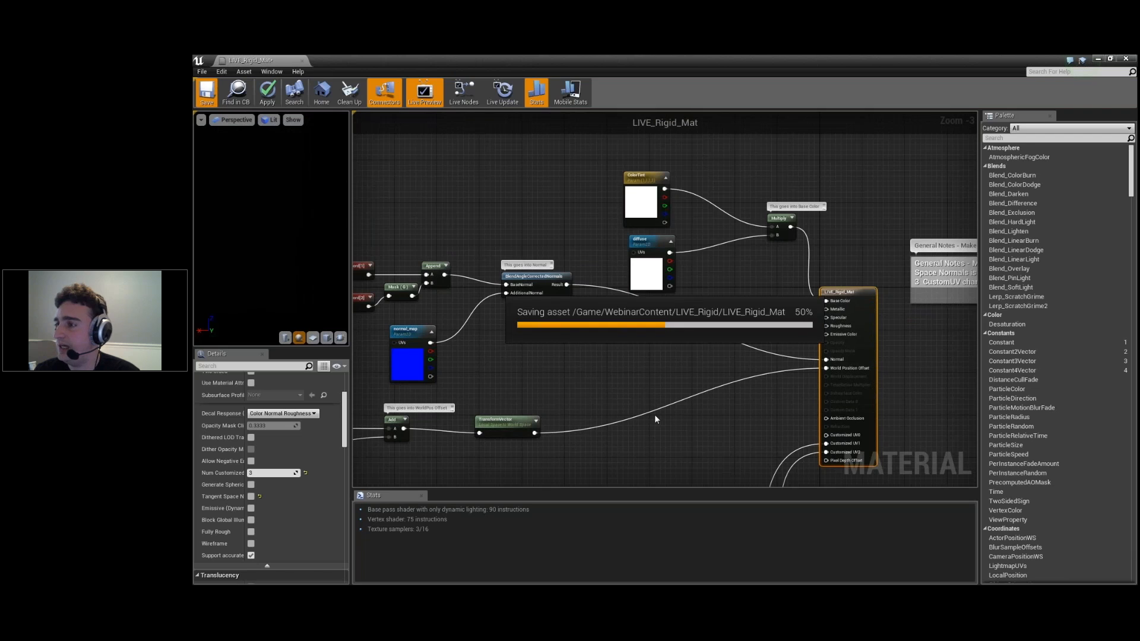
{"action": "scroll", "coordinate": [651, 419], "scroll_direction": "down", "scroll_amount": 3}
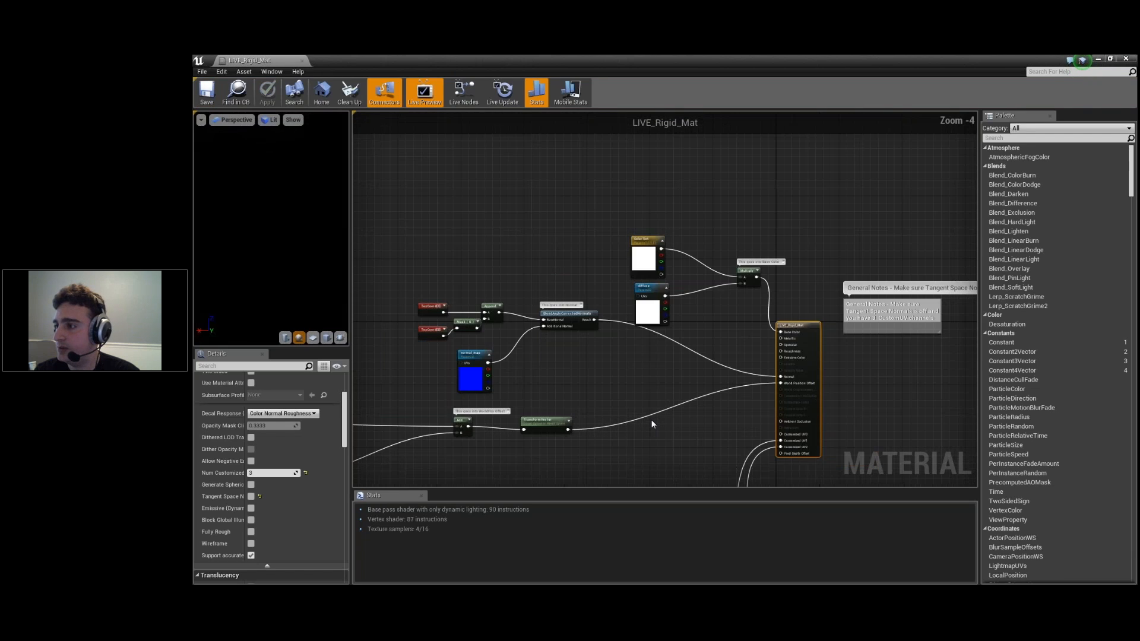
{"action": "right_click_drag", "start_coordinate": [650, 419], "coordinate": [677, 277]}
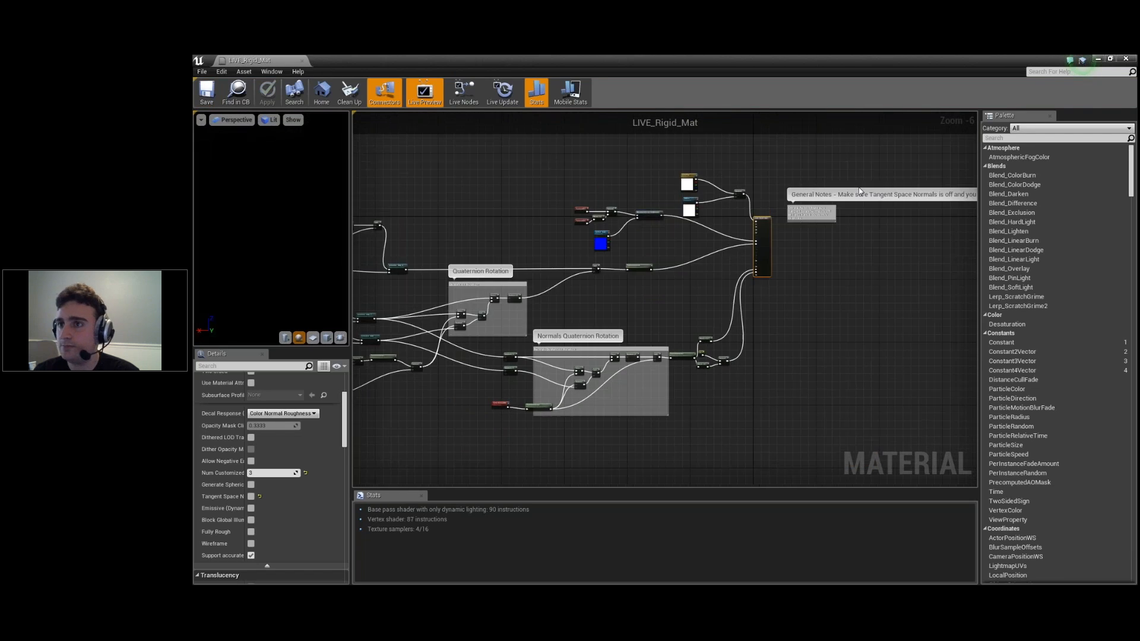
- Restore the material editor to a smaller window and create a material instance named LIVE_RIGID_PIG from LIVE_Rigid_Mat
{"action": "left_click", "coordinate": [1110, 59]}
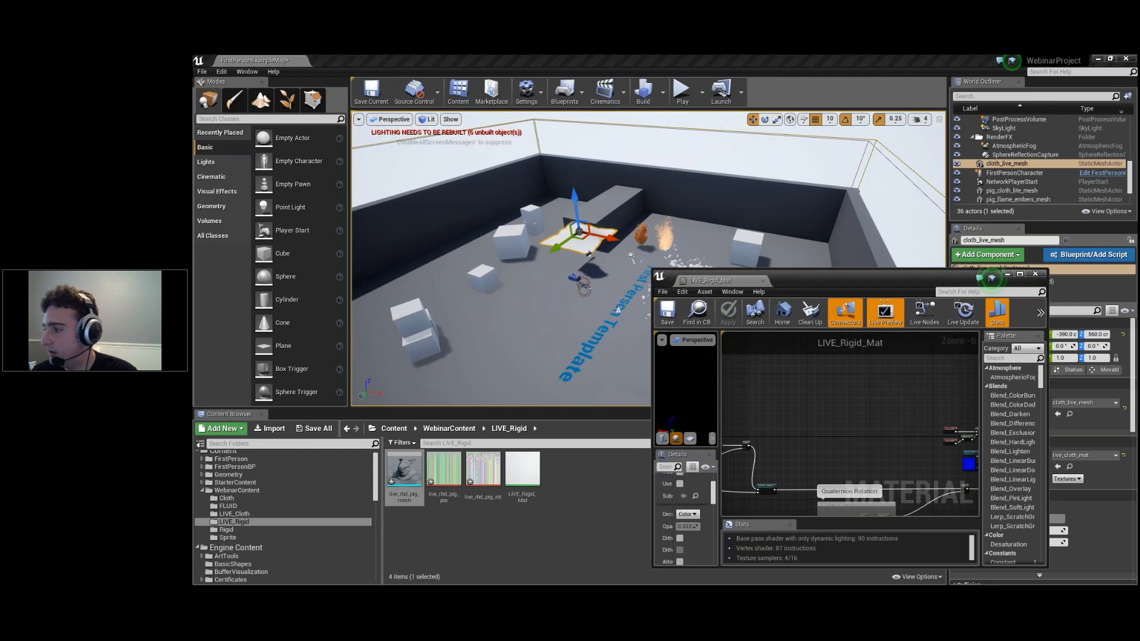
{"action": "right_click", "coordinate": [522, 470]}
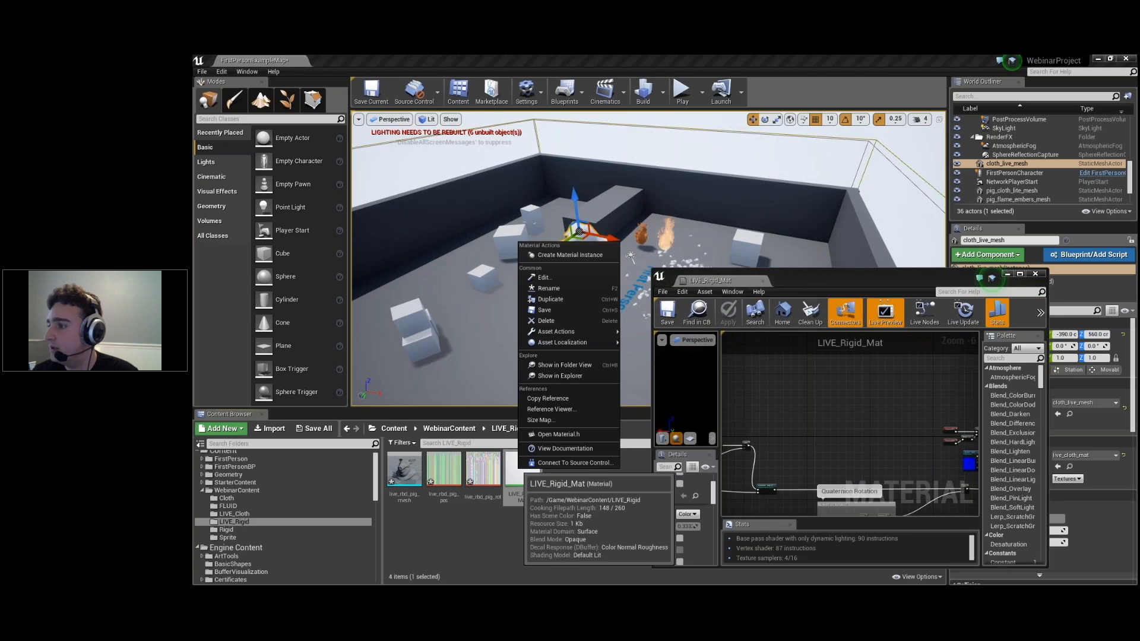
{"action": "left_click", "coordinate": [578, 255]}
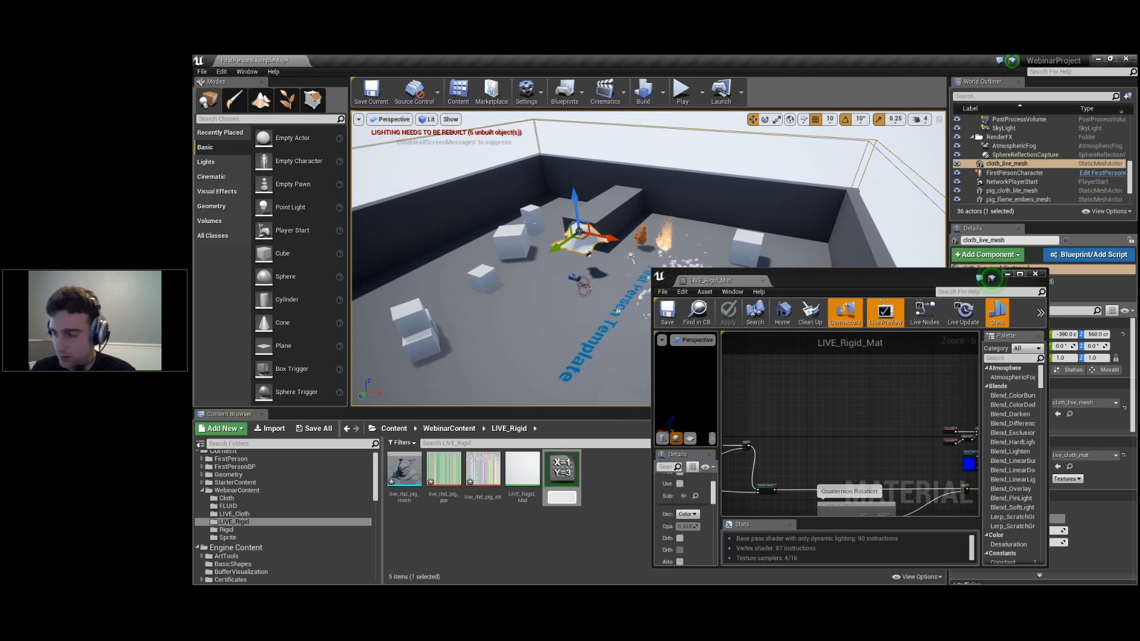
{"action": "type", "text": "LIVE_RIGID_"}
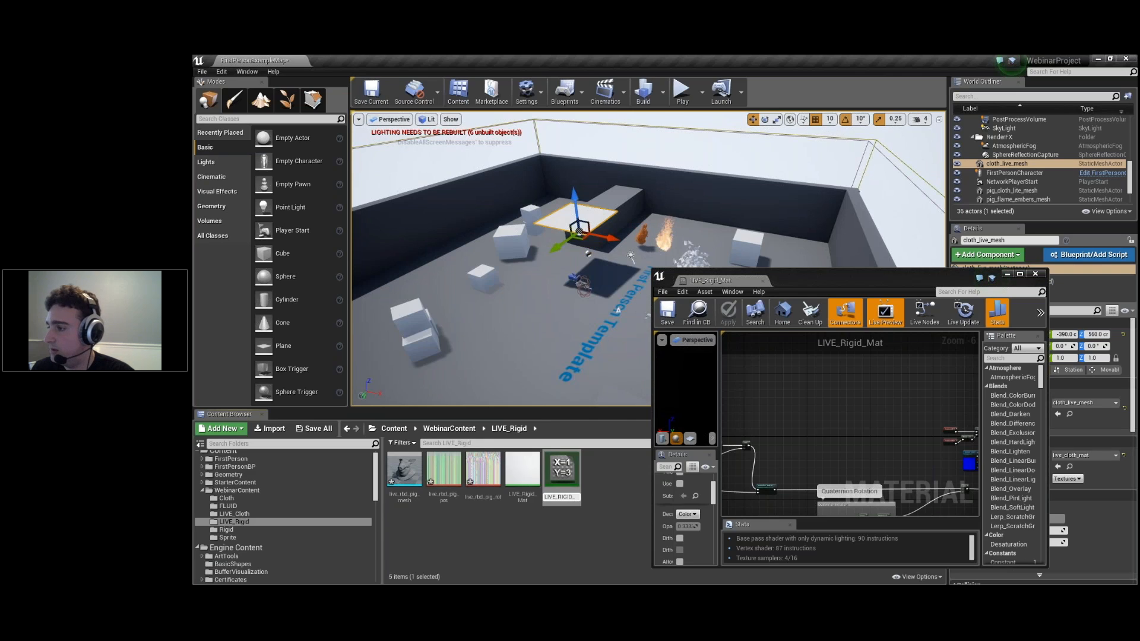
{"action": "type", "text": "PIG"}
{"action": "key", "text": "Return"}
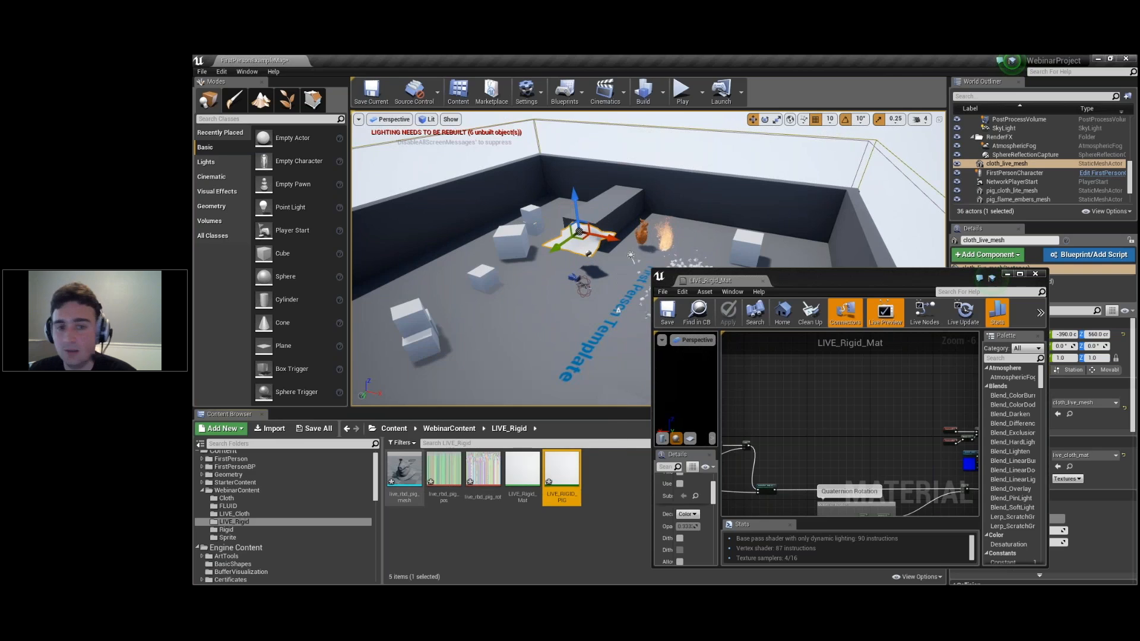
- Open the live_rbd_pig_mesh static mesh and assign LIVE_RIGID_PIG to its material slot
{"action": "left_click", "coordinate": [404, 475]}
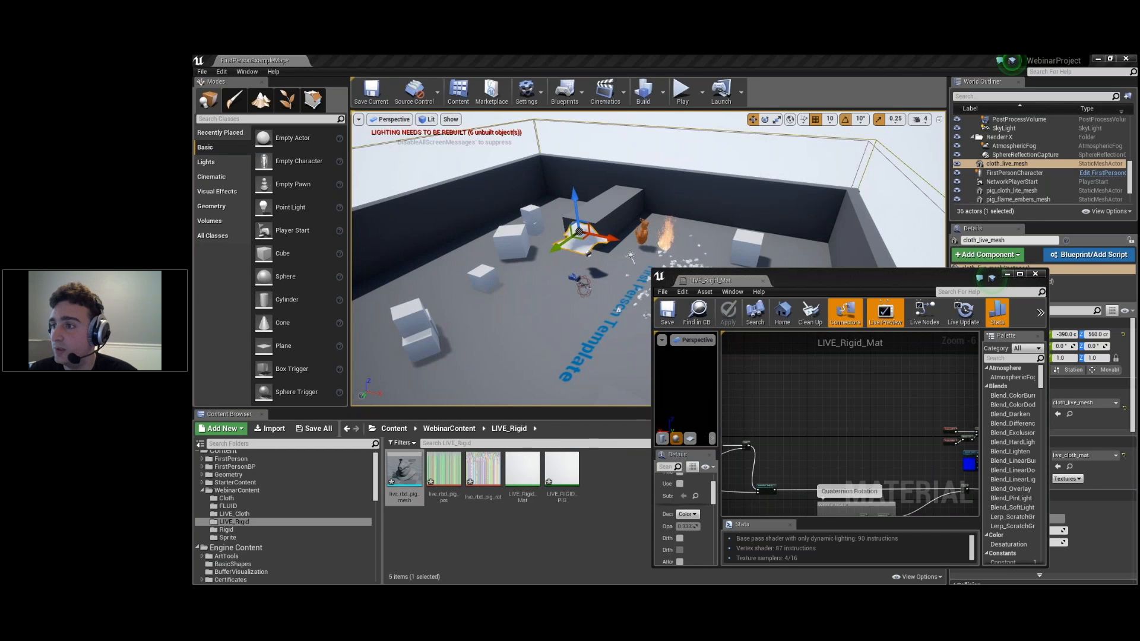
{"action": "double_click", "coordinate": [404, 475]}
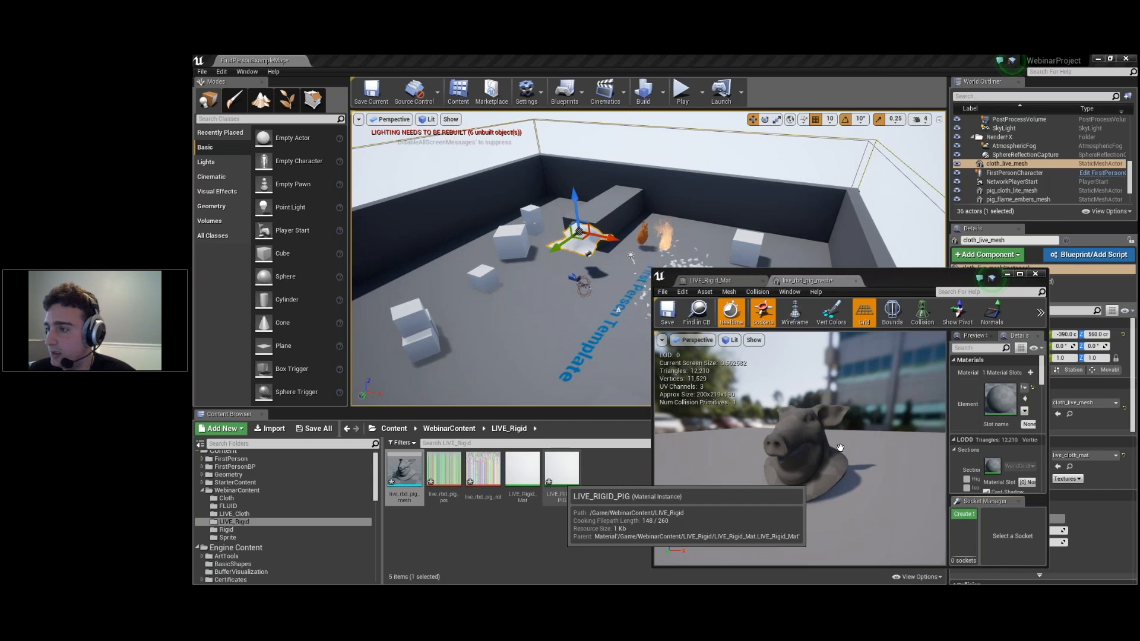
{"action": "left_click_drag", "start_coordinate": [562, 468], "coordinate": [1000, 397]}
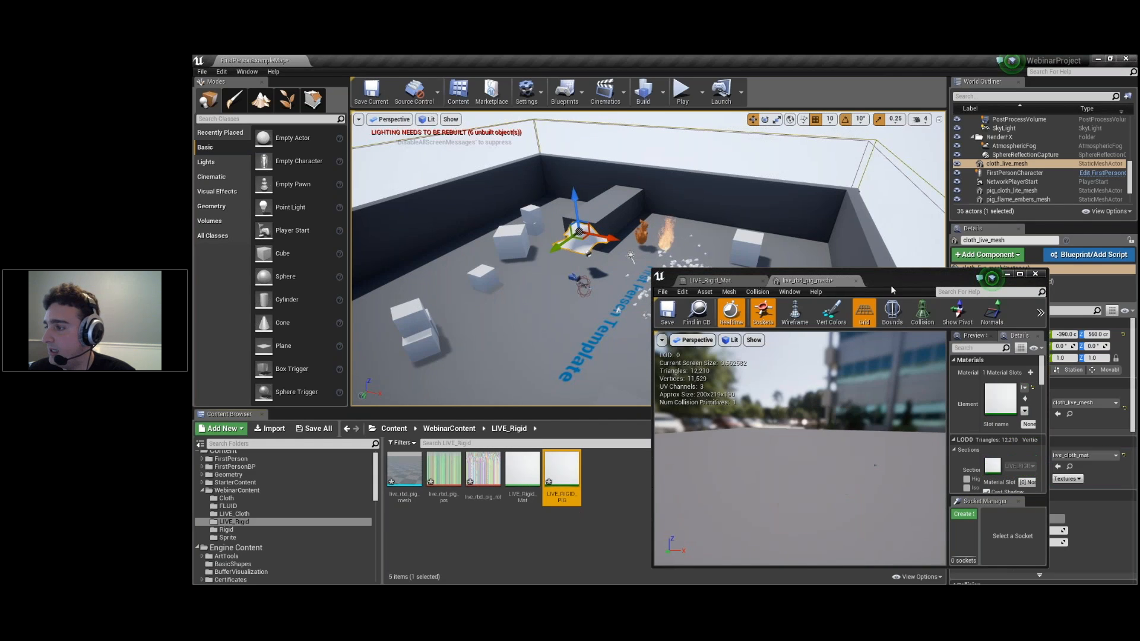
- Open the LIVE_RIGID_PIG instance, enlarge its editor window and widen the parameter area to review the parameter groups
{"action": "left_click_drag", "start_coordinate": [892, 290], "coordinate": [981, 282]}
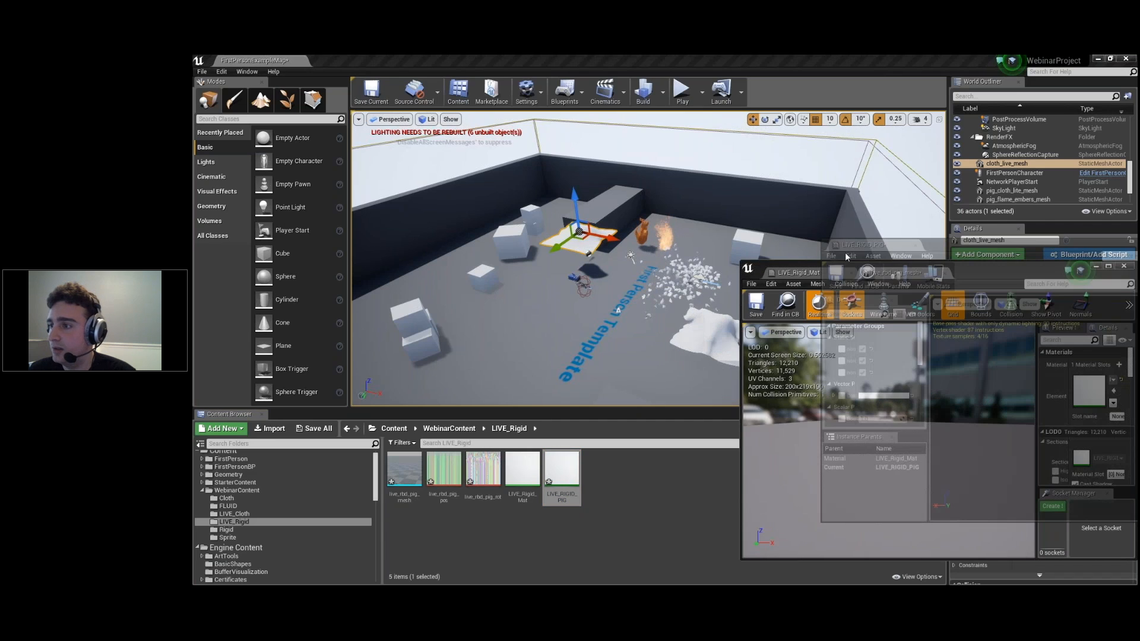
{"action": "left_click_drag", "start_coordinate": [863, 262], "coordinate": [761, 149]}
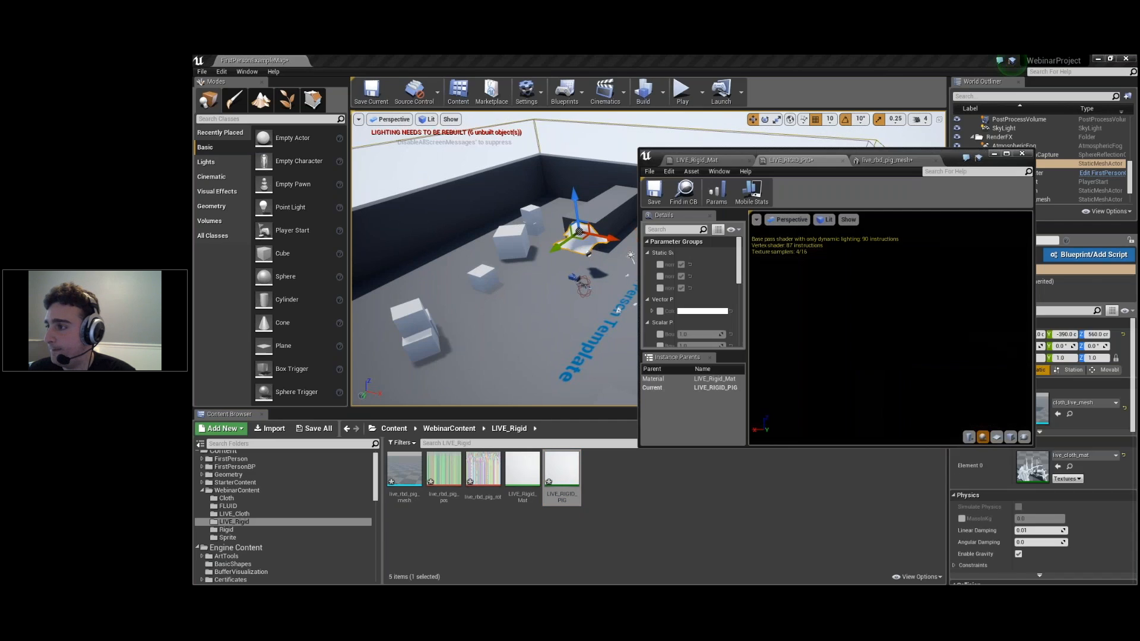
{"action": "left_click_drag", "start_coordinate": [640, 446], "coordinate": [547, 516]}
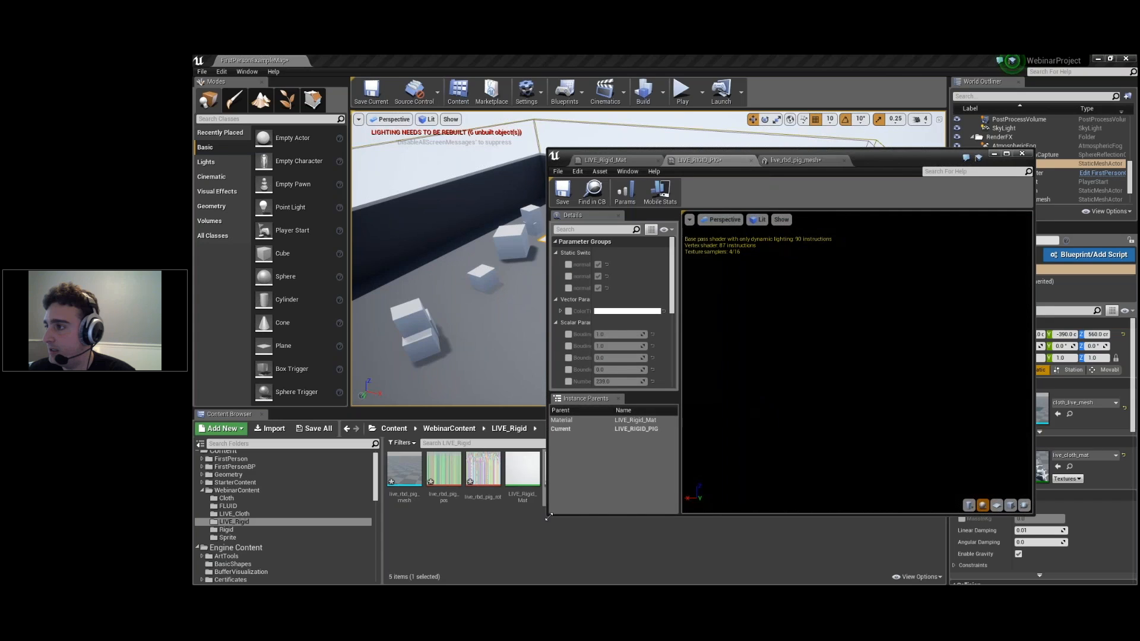
{"action": "left_click_drag", "start_coordinate": [680, 348], "coordinate": [801, 348]}
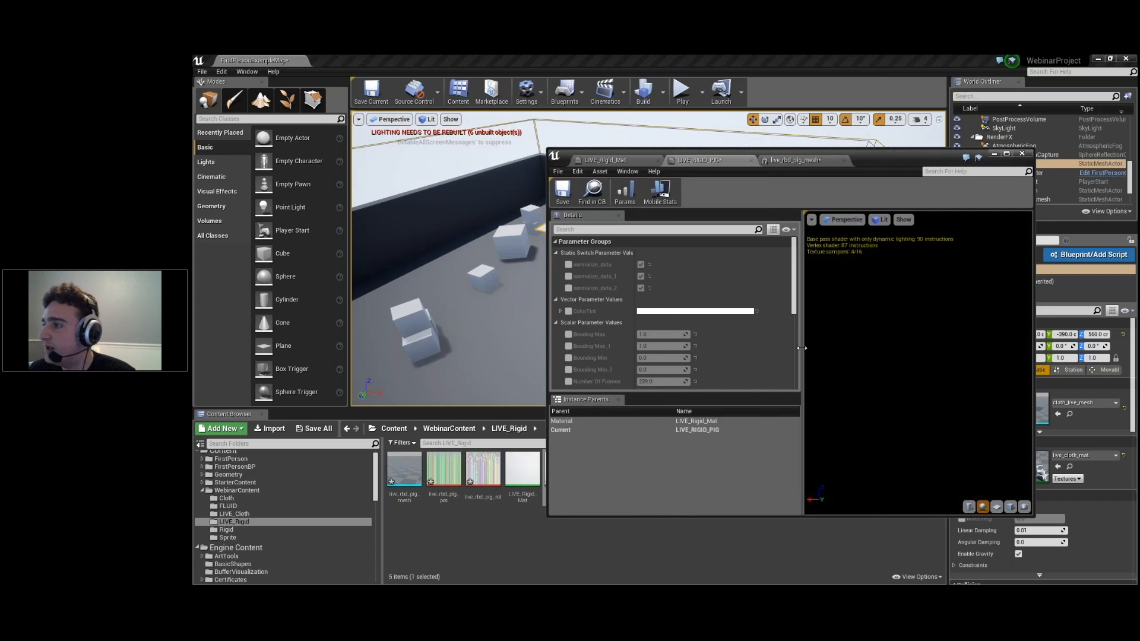
{"action": "scroll", "coordinate": [603, 340], "scroll_direction": "down", "scroll_amount": 2}
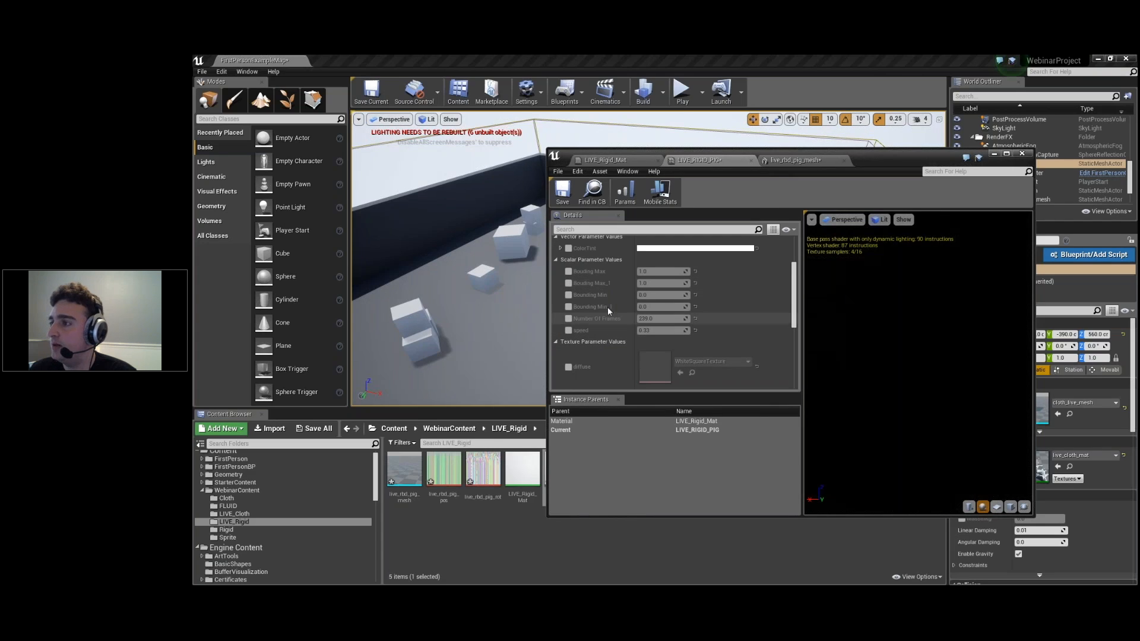
{"action": "scroll", "coordinate": [605, 325], "scroll_direction": "up", "scroll_amount": 2}
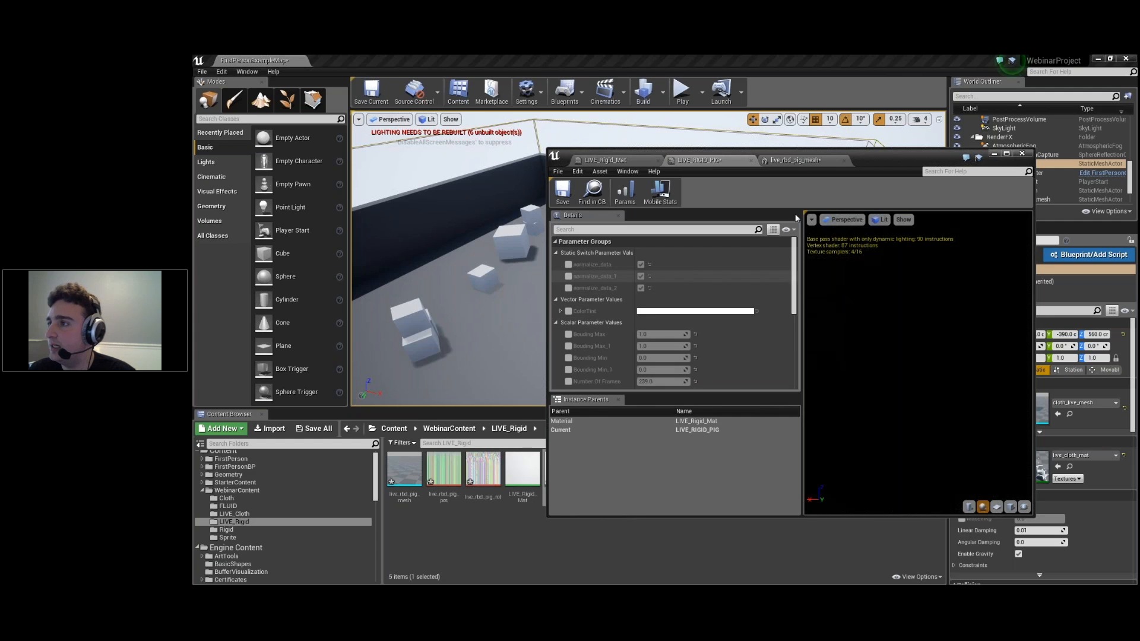
- In LIVE_Rigid_Mat, rename the duplicate Bouding Max_1 parameter near the translation texture as Bouding Max
{"action": "left_click", "coordinate": [792, 160]}
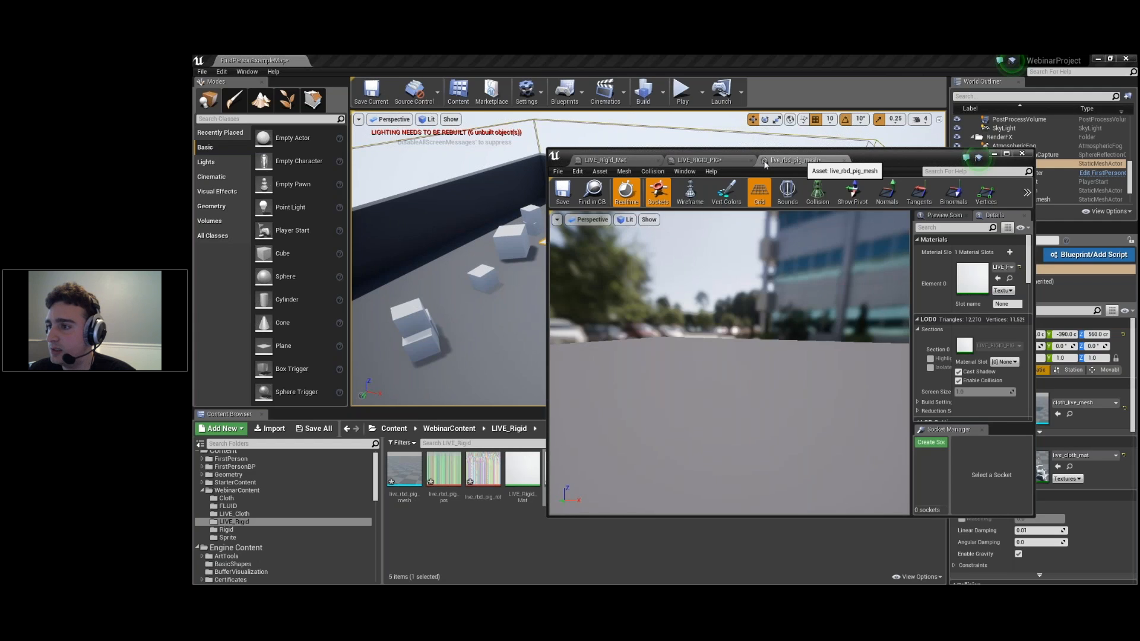
{"action": "left_click", "coordinate": [605, 161]}
{"action": "right_click_drag", "start_coordinate": [807, 310], "coordinate": [698, 295]}
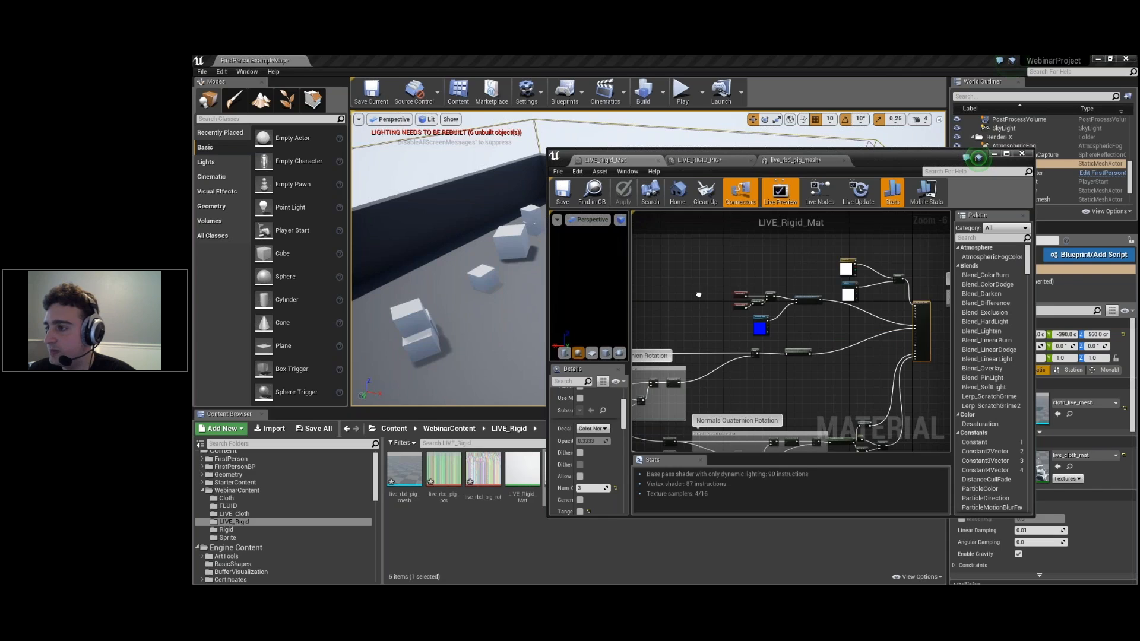
{"action": "scroll", "coordinate": [790, 318], "scroll_direction": "up", "scroll_amount": 3}
{"action": "right_click_drag", "start_coordinate": [776, 357], "coordinate": [944, 312]}
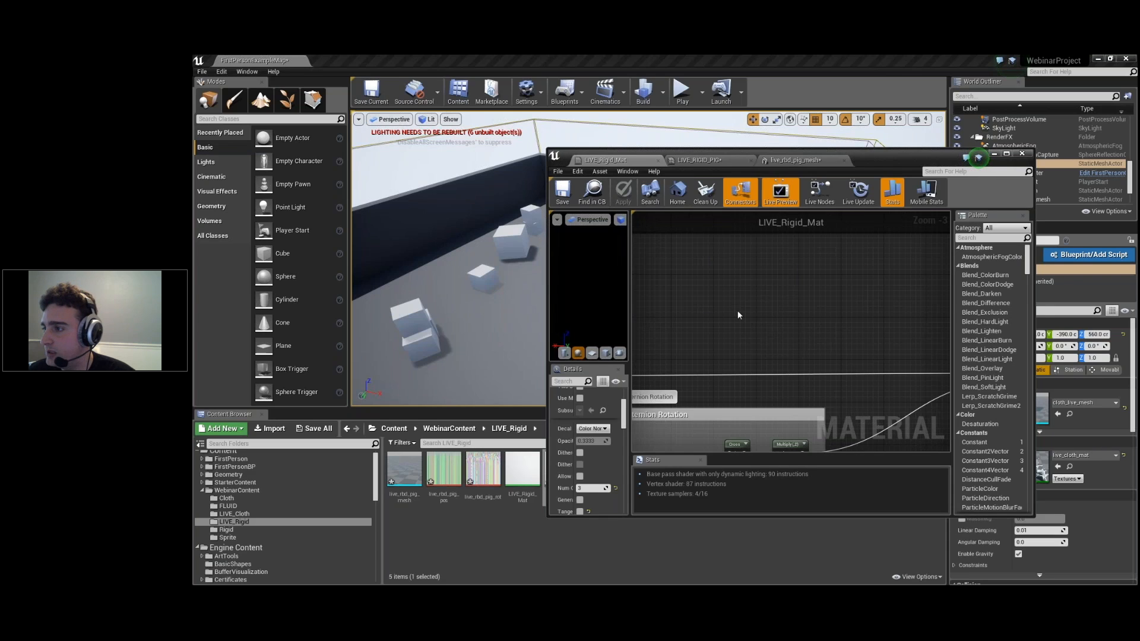
{"action": "right_click_drag", "start_coordinate": [738, 313], "coordinate": [816, 315]}
{"action": "scroll", "coordinate": [717, 339], "scroll_direction": "down", "scroll_amount": 4}
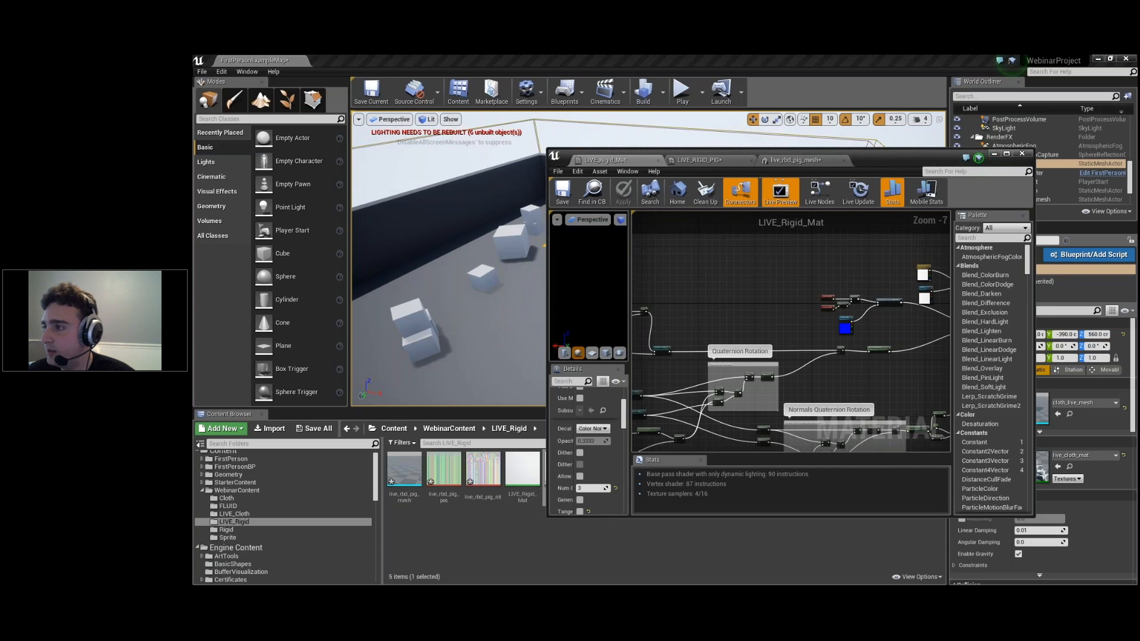
{"action": "right_click_drag", "start_coordinate": [644, 339], "coordinate": [846, 321]}
{"action": "scroll", "coordinate": [846, 322], "scroll_direction": "up", "scroll_amount": 3}
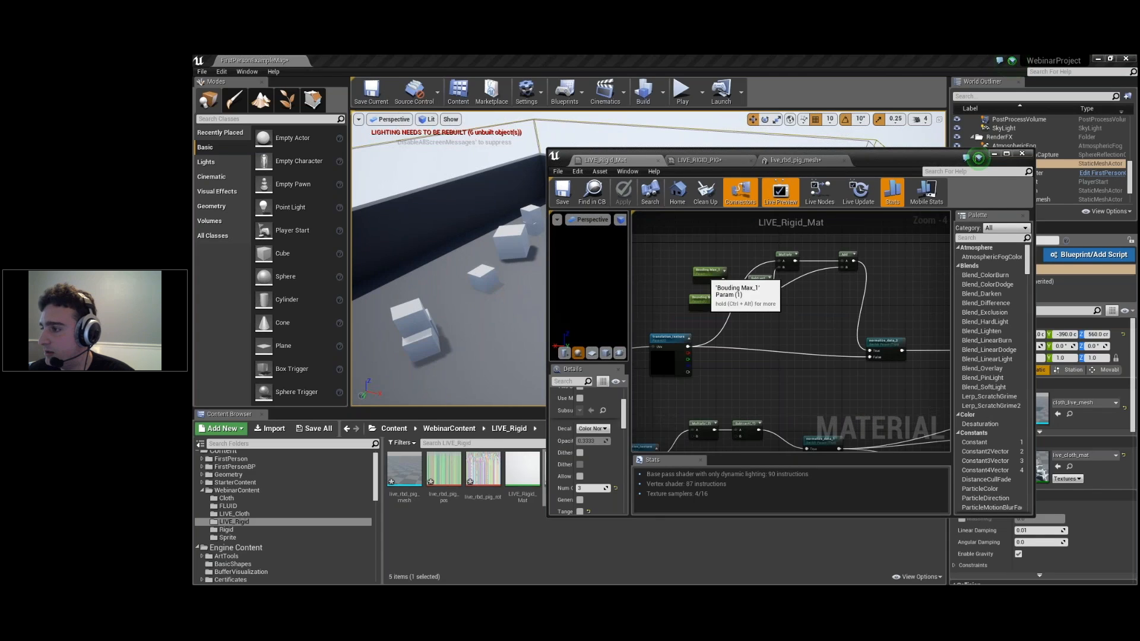
{"action": "left_click", "coordinate": [709, 272]}
{"action": "left_click", "coordinate": [602, 405]}
{"action": "key", "text": "BackSpace"}
{"action": "key", "text": "BackSpace"}
{"action": "key", "text": "Return"}
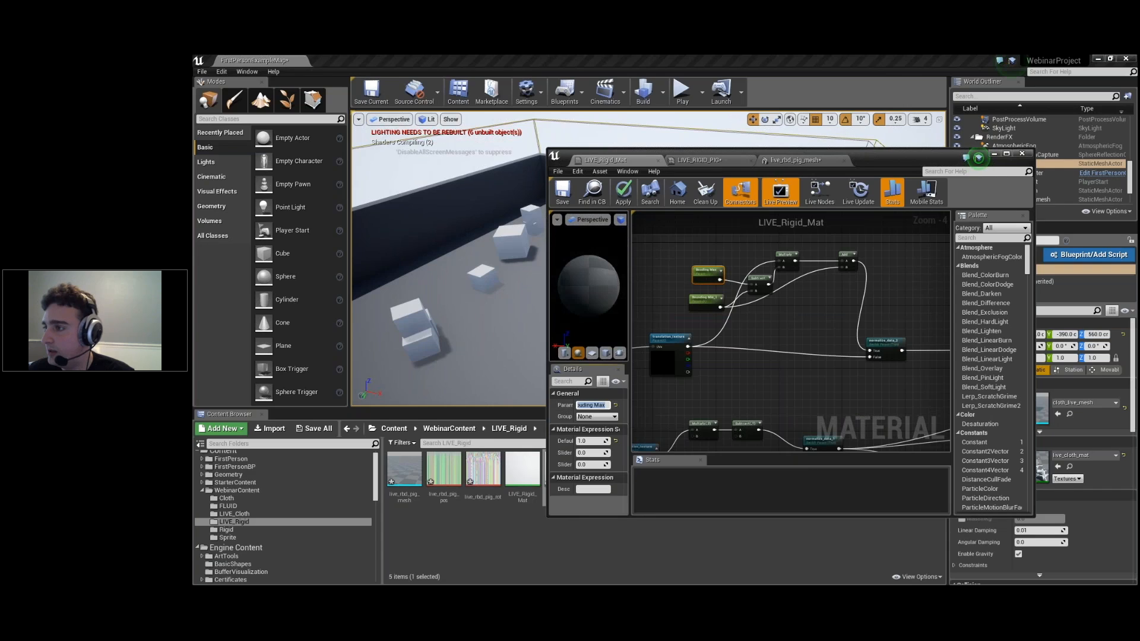
- Rename the Bounding Min_1 parameter as Bounding Min, then apply and save LIVE_Rigid_Mat
{"action": "left_click", "coordinate": [706, 299]}
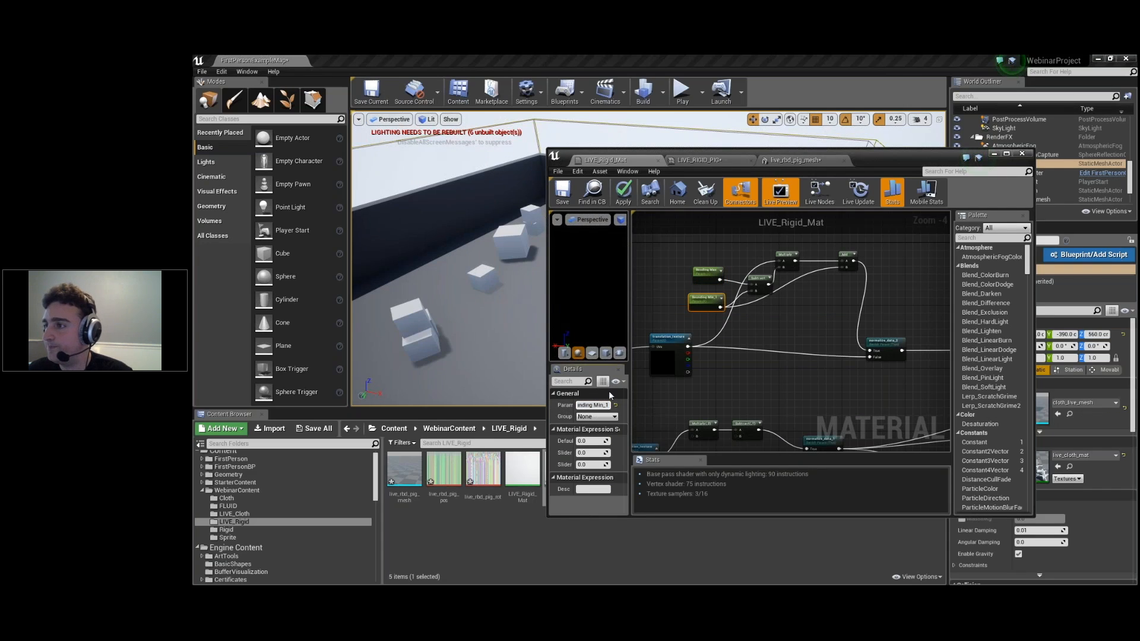
{"action": "key", "text": "BackSpace"}
{"action": "key", "text": "BackSpace"}
{"action": "key", "text": "Return"}
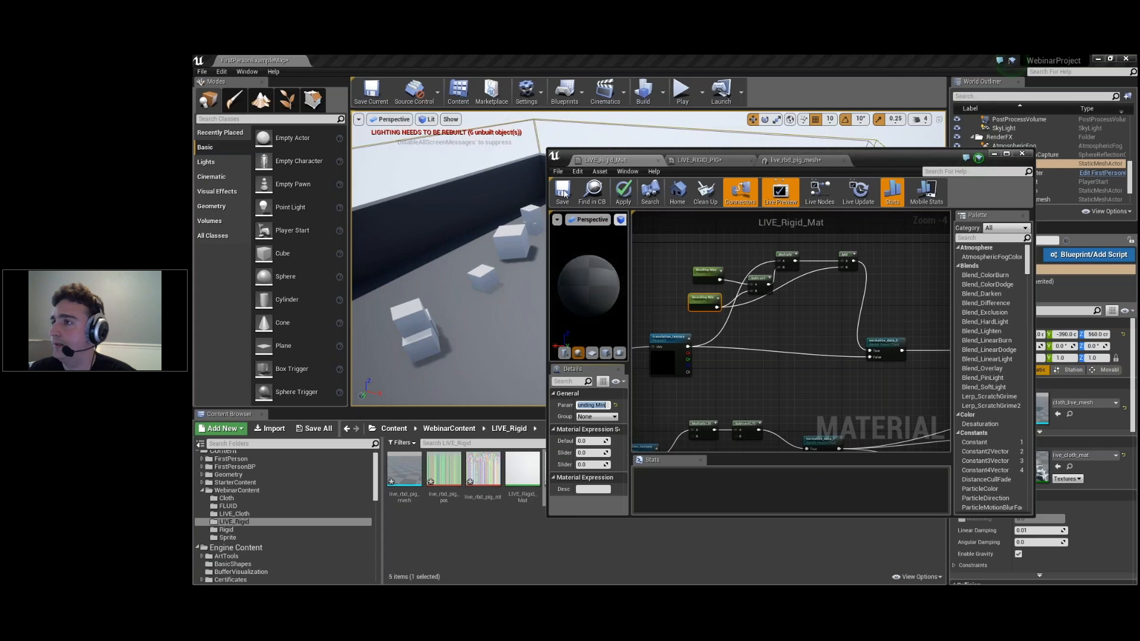
{"action": "left_click", "coordinate": [618, 190]}
{"action": "key", "text": "ctrl+s"}
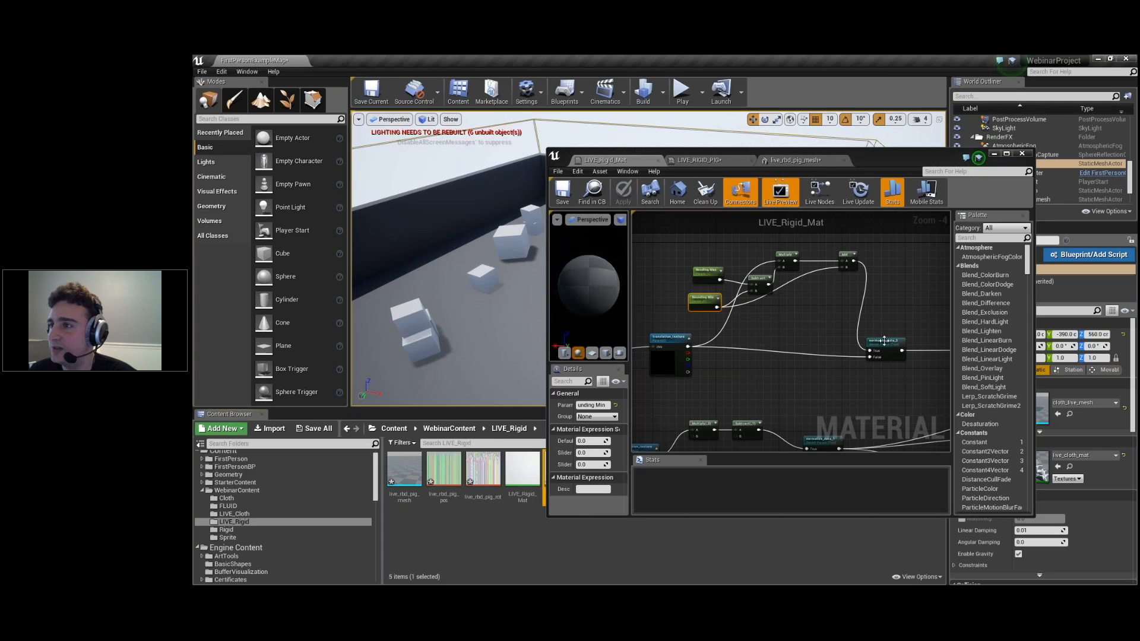
- Enable the Bouding Max, Bounding Min and Number Of Frames overrides on the LIVE_RIGID_PIG instance
{"action": "left_click", "coordinate": [794, 160]}
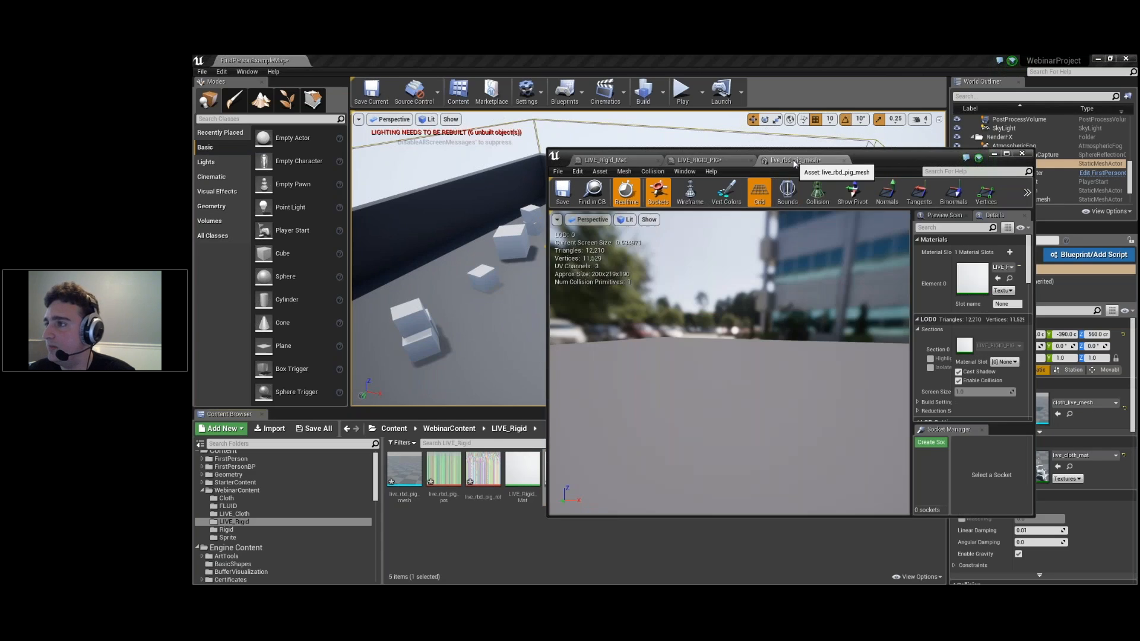
{"action": "left_click", "coordinate": [700, 160]}
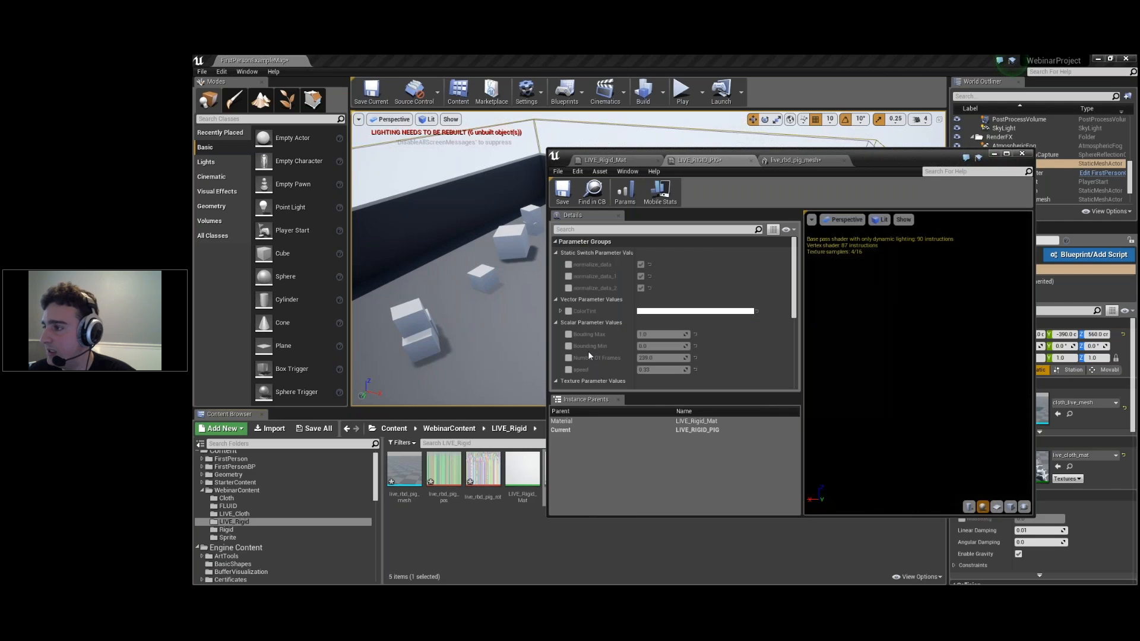
{"action": "left_click", "coordinate": [568, 336]}
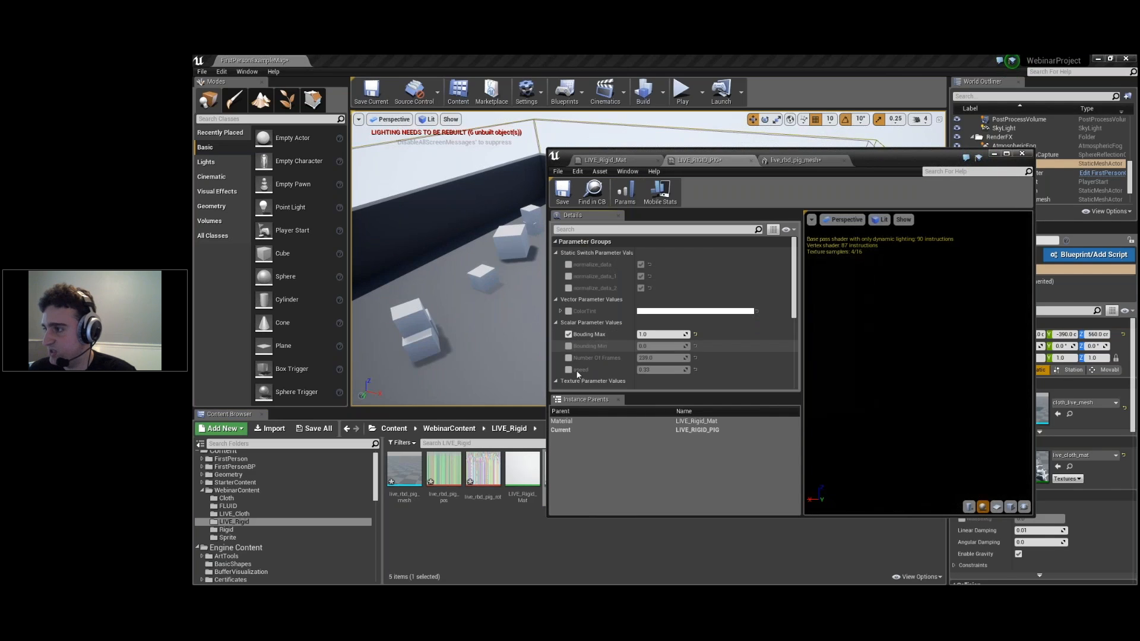
{"action": "left_click", "coordinate": [568, 347]}
{"action": "left_click", "coordinate": [568, 359]}
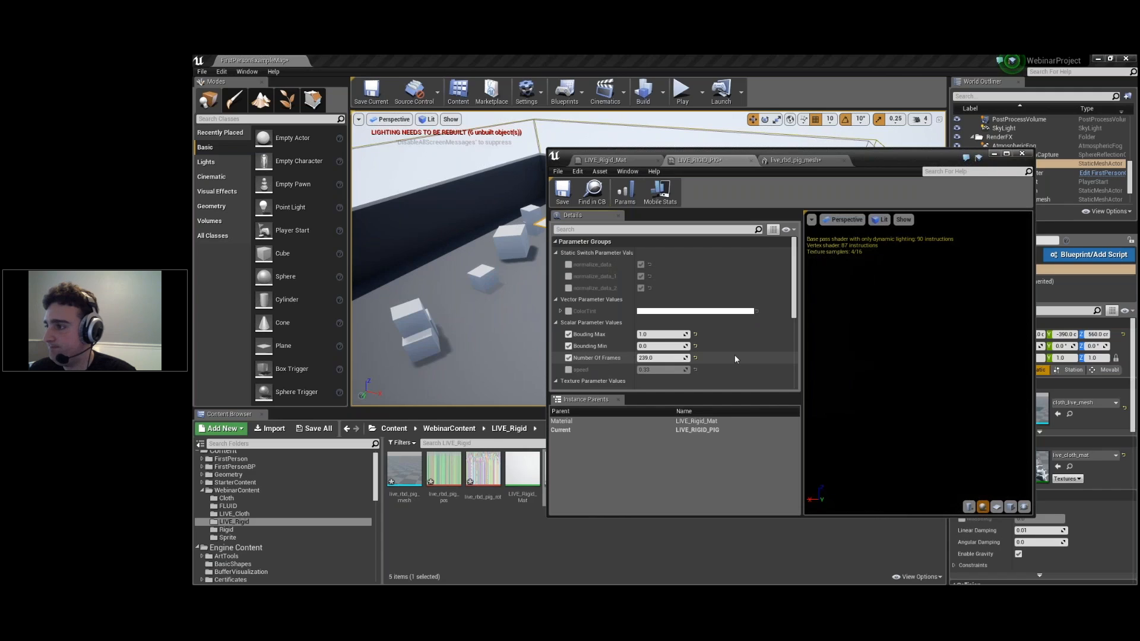
- Enable both animation texture overrides, assigning live_rbd_pig_rot to rotation_texture and live_rbd_pig_pos to translation_texture
{"action": "scroll", "coordinate": [735, 354], "scroll_direction": "down", "scroll_amount": 2}
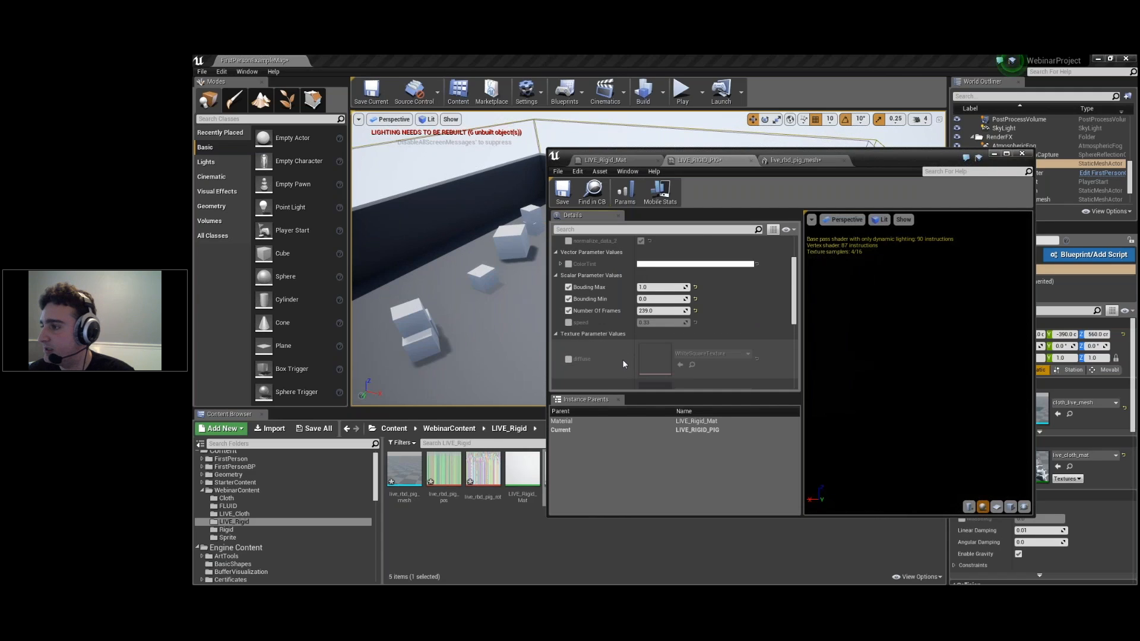
{"action": "scroll", "coordinate": [622, 358], "scroll_direction": "down", "scroll_amount": 2}
{"action": "left_click", "coordinate": [568, 374]}
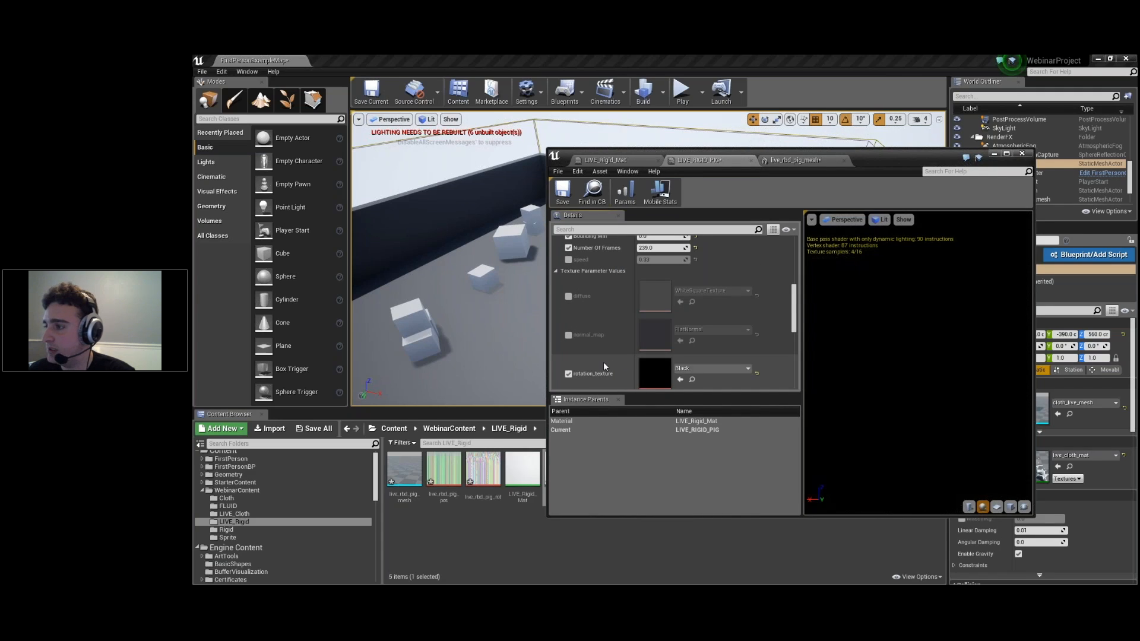
{"action": "scroll", "coordinate": [571, 365], "scroll_direction": "down", "scroll_amount": 2}
{"action": "left_click", "coordinate": [569, 366]}
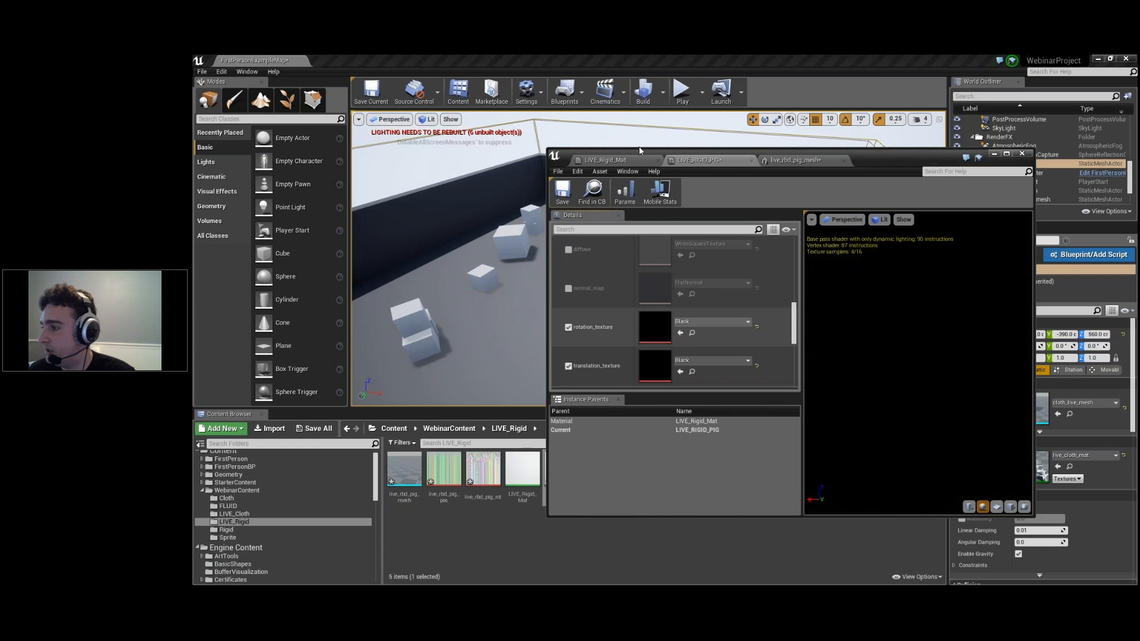
{"action": "left_click_drag", "start_coordinate": [639, 147], "coordinate": [663, 130]}
{"action": "left_click_drag", "start_coordinate": [483, 469], "coordinate": [680, 312]}
{"action": "left_click_drag", "start_coordinate": [444, 472], "coordinate": [679, 350]}
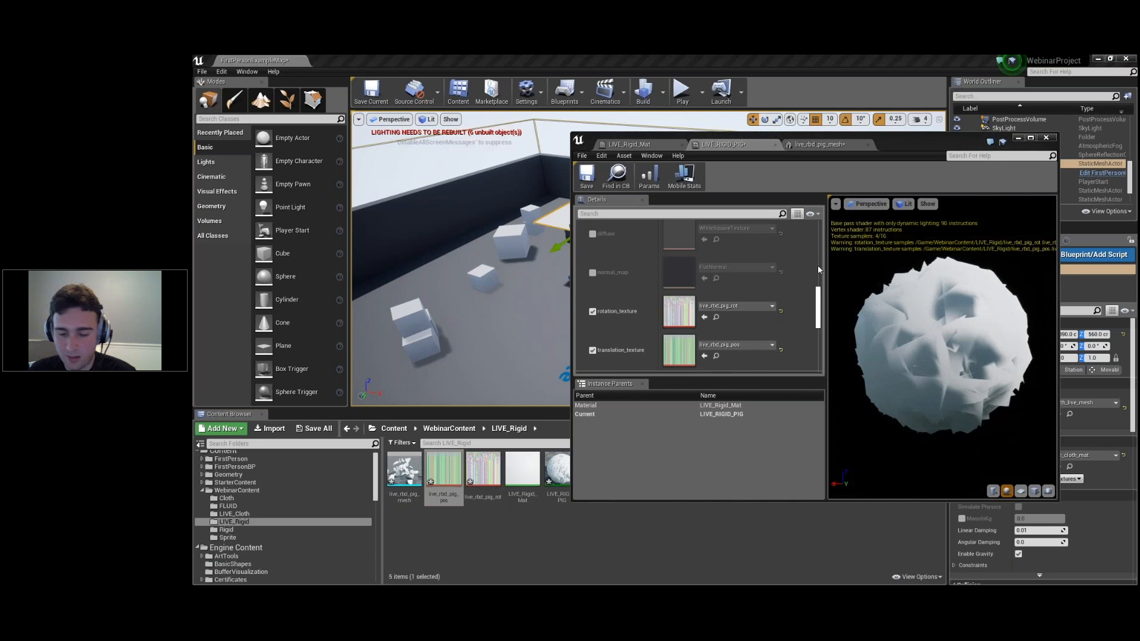
- Set the Bouding Max value on LIVE_RIGID_PIG to 1128.502686, taken from the BBOX MAX field in Houdini
{"action": "scroll", "coordinate": [818, 265], "scroll_direction": "up", "scroll_amount": 5}
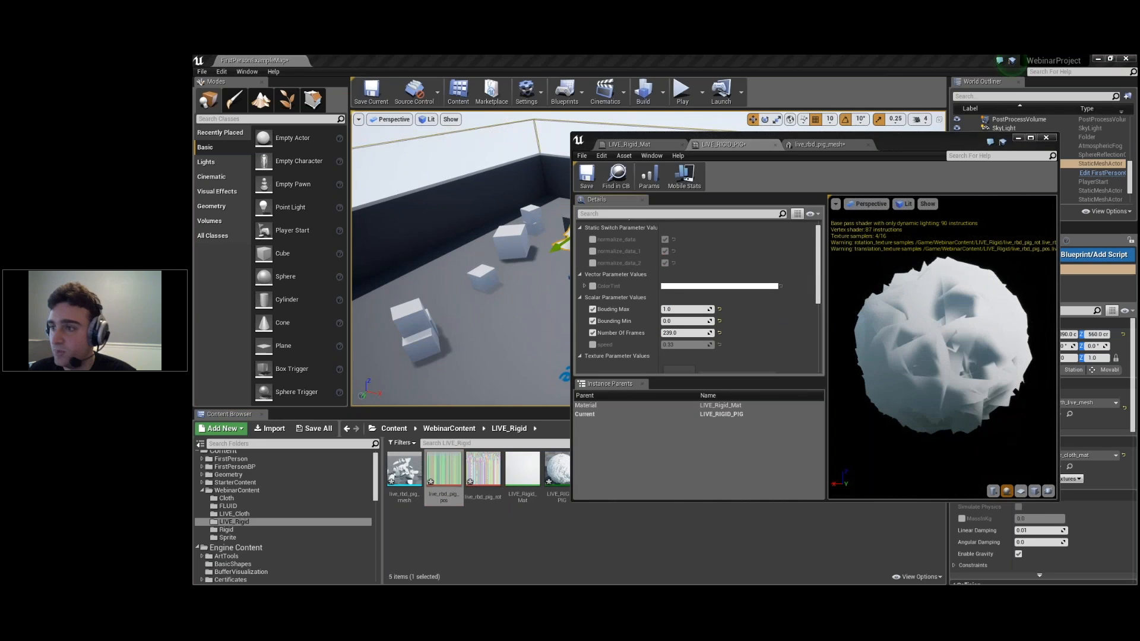
{"action": "key", "text": "alt+Tab"}
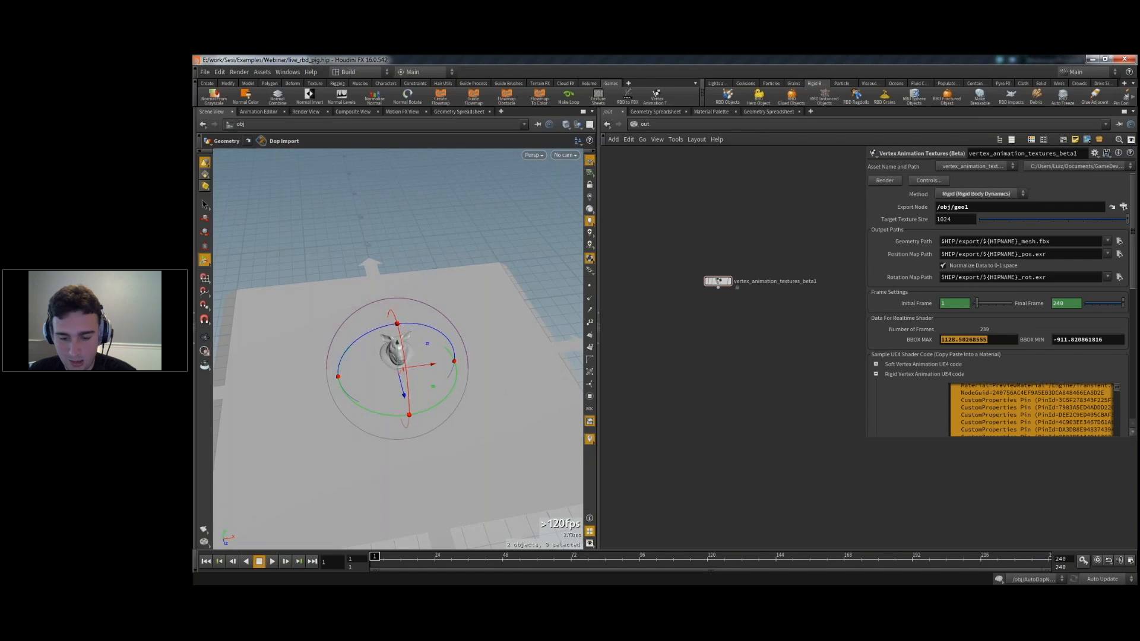
{"action": "key", "text": "alt+Tab"}
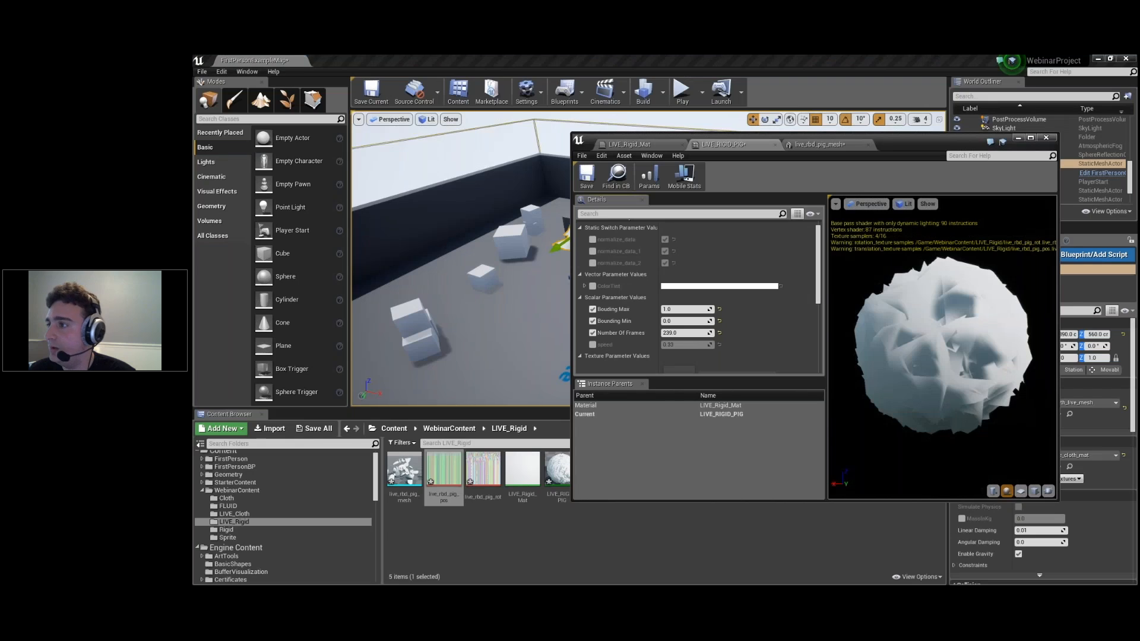
{"action": "left_click", "coordinate": [683, 308]}
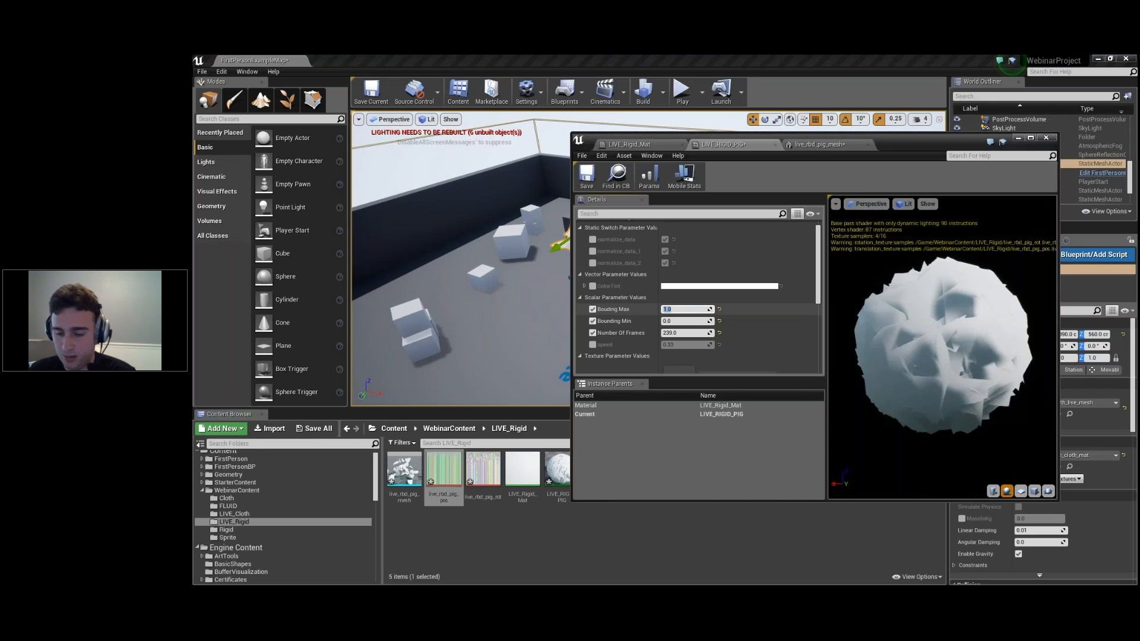
{"action": "type", "text": "1128.502686"}
{"action": "key", "text": "Return"}
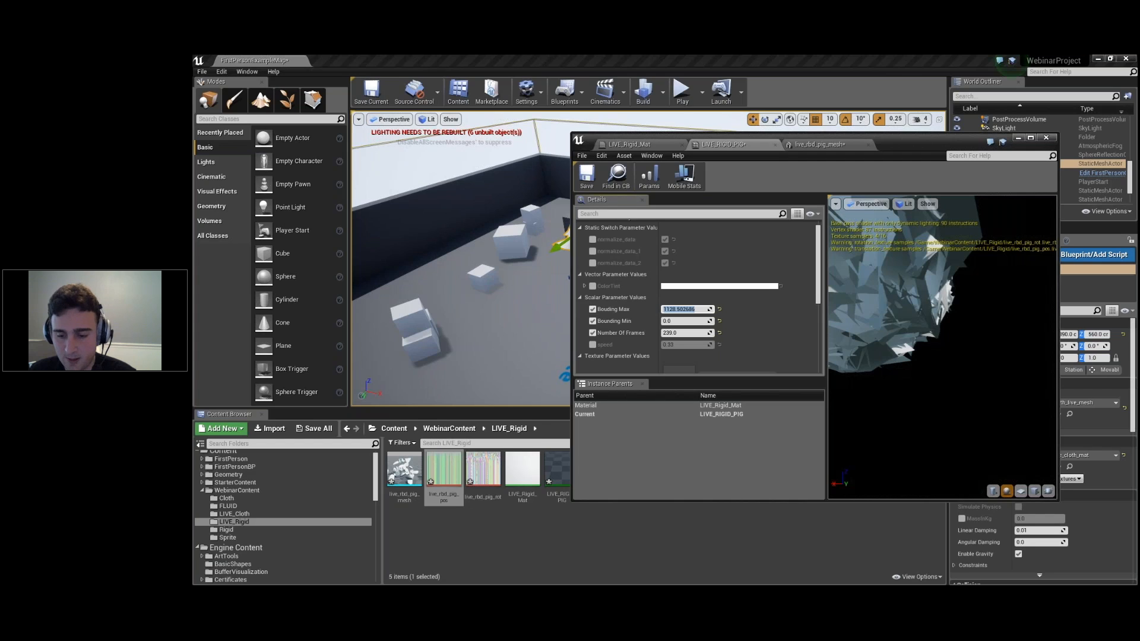
- Copy BBOX MIN from Houdini and set the instance's Bounding Min value to -911.820862
{"action": "key", "text": "alt+Tab"}
{"action": "key", "text": "Tab"}
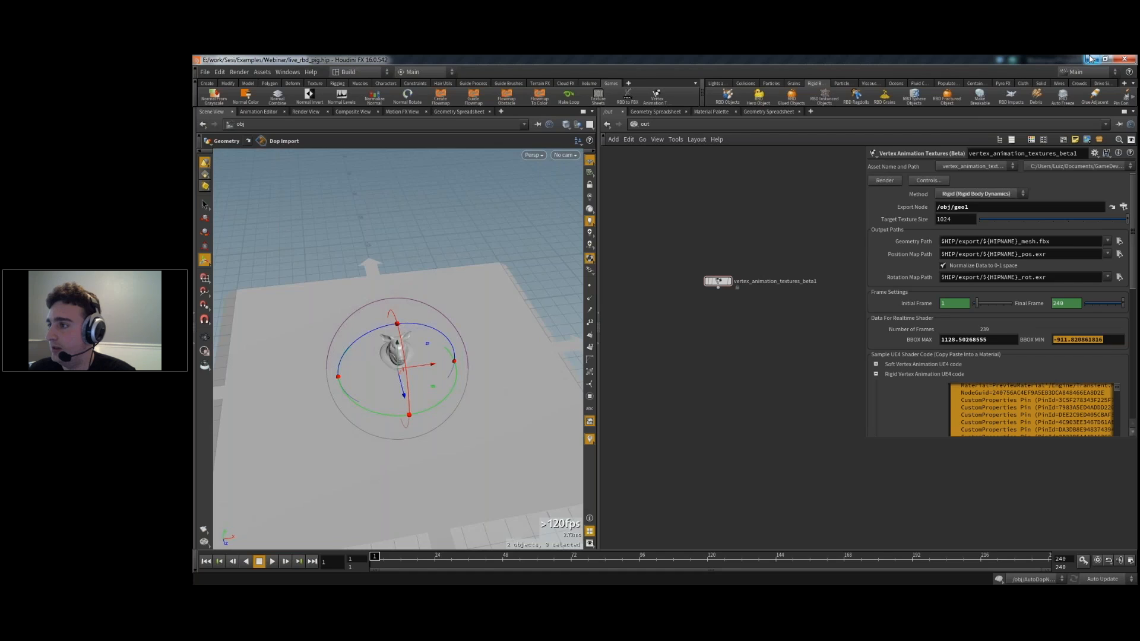
{"action": "left_click", "coordinate": [1091, 59]}
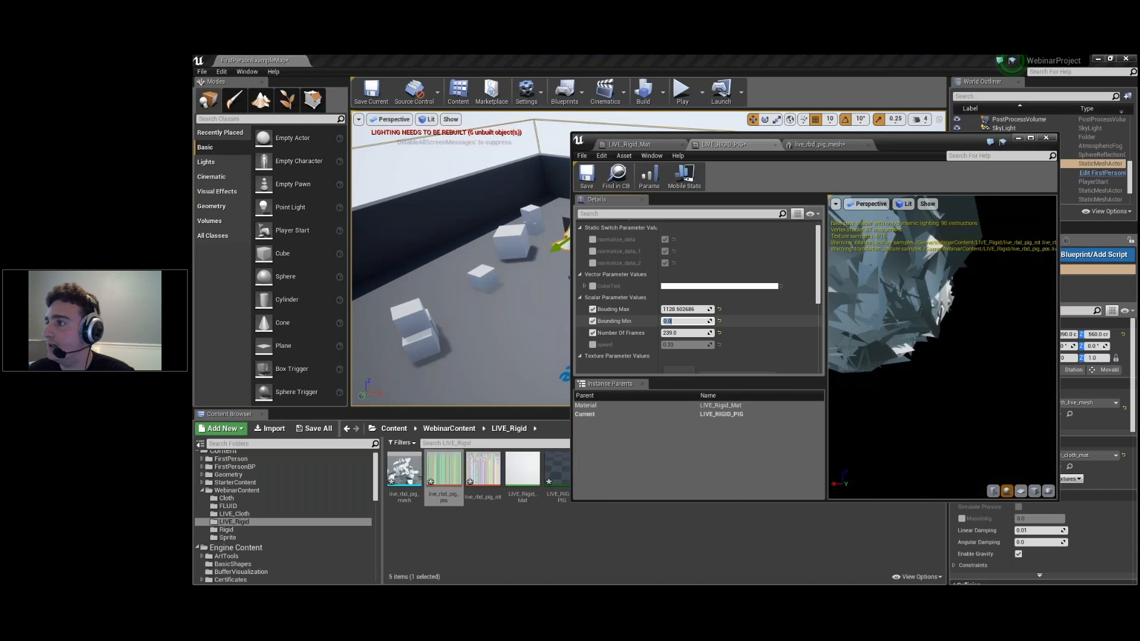
{"action": "type", "text": "-911.820862"}
{"action": "key", "text": "Return"}
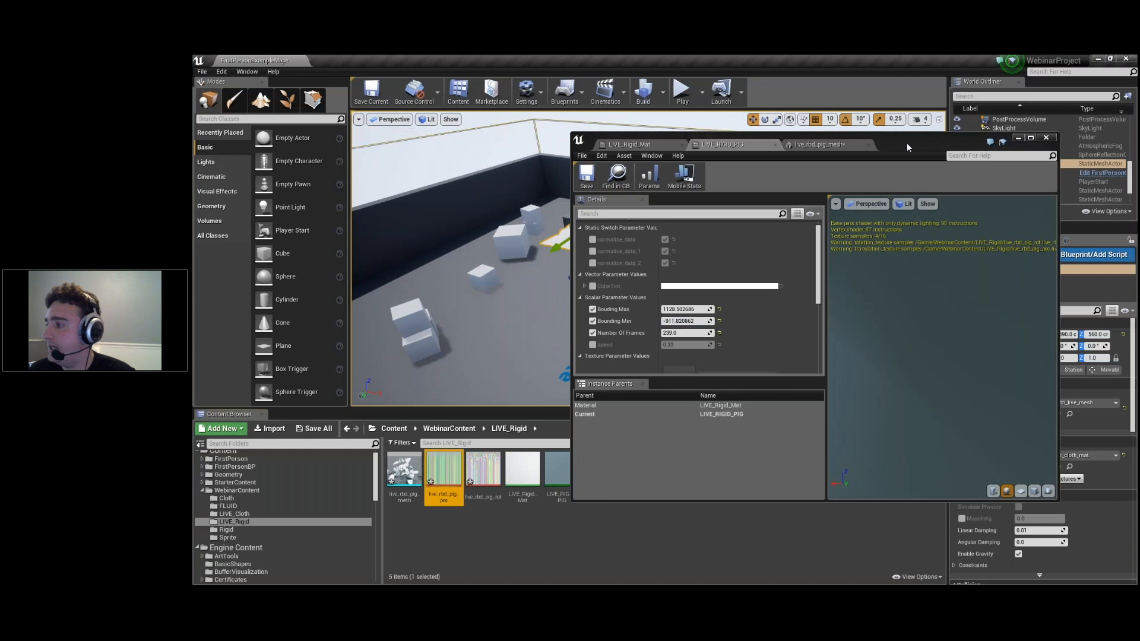
- Place the live_rbd_pig_mesh asset in the level near the stacked white cubes, at about X -670, Y 720, Z 170
{"action": "left_click", "coordinate": [907, 142]}
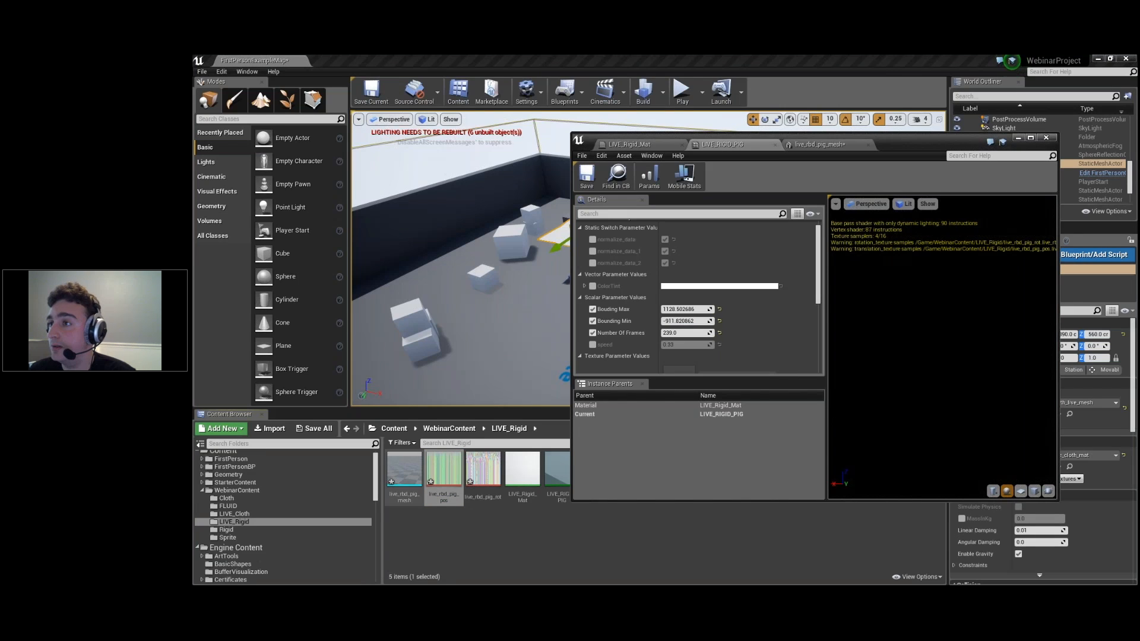
{"action": "left_click_drag", "start_coordinate": [921, 142], "coordinate": [995, 398]}
{"action": "left_click_drag", "start_coordinate": [460, 352], "coordinate": [460, 352]}
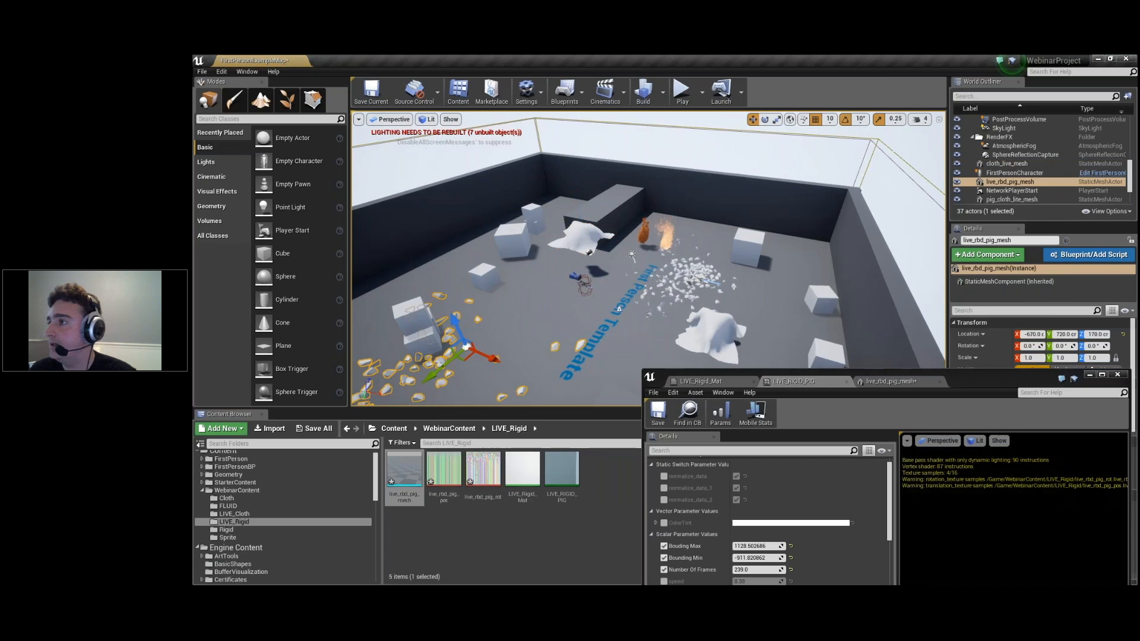
{"action": "right_click_drag", "start_coordinate": [460, 352], "coordinate": [569, 347]}
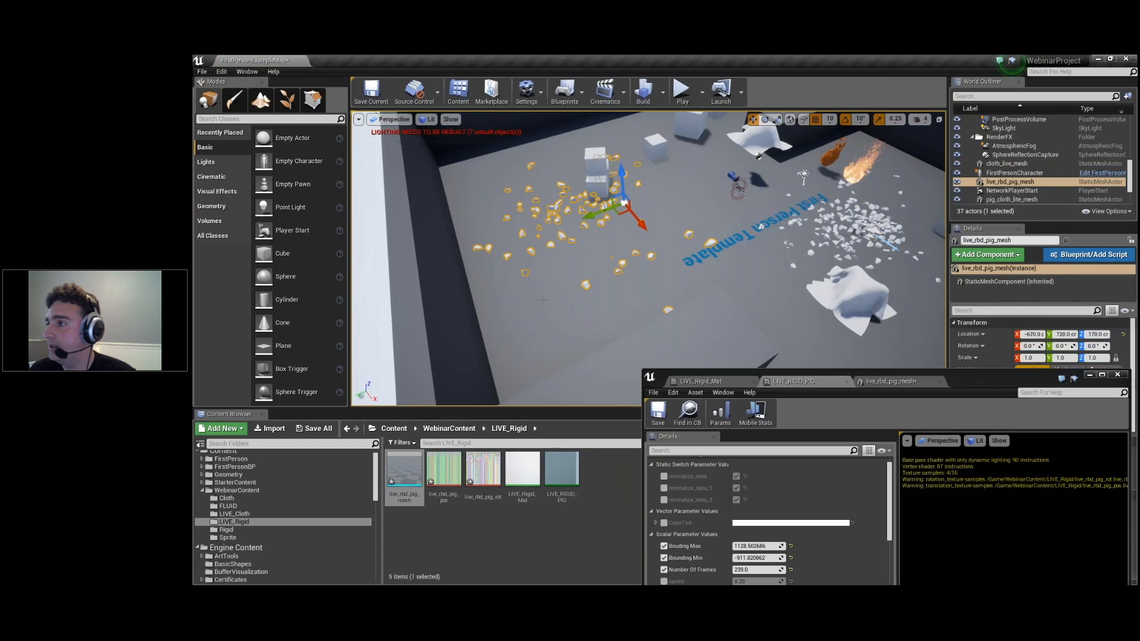
- Move the live_rbd_pig_mesh actor to about X -230, Y 650 and watch its explosion animation up close
{"action": "left_click_drag", "start_coordinate": [640, 227], "coordinate": [683, 275]}
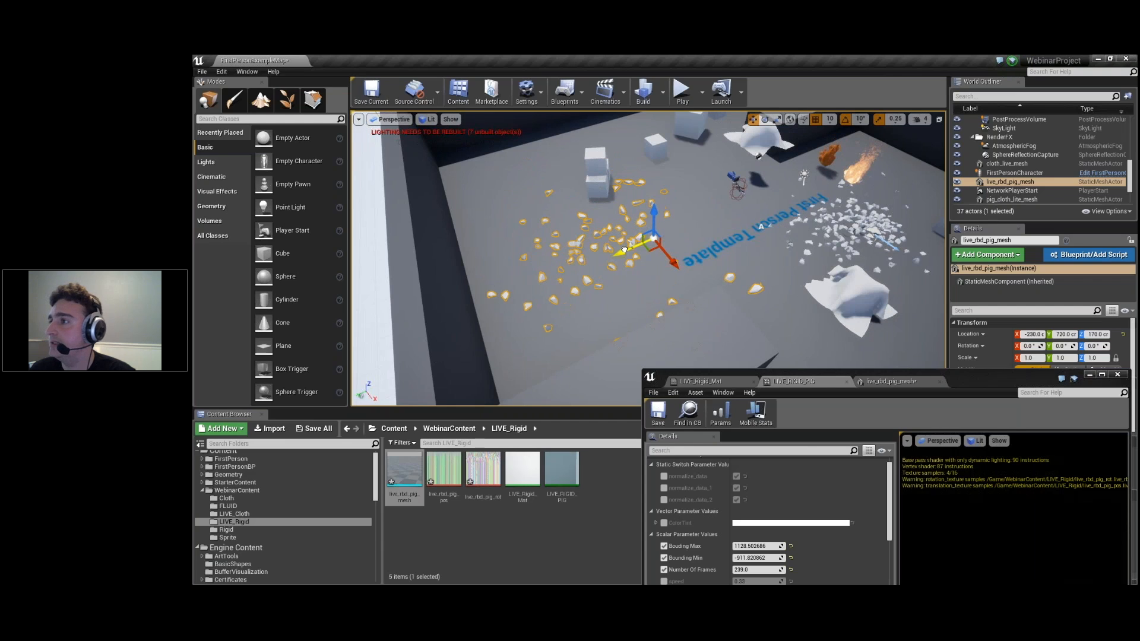
{"action": "left_click_drag", "start_coordinate": [623, 249], "coordinate": [630, 245]}
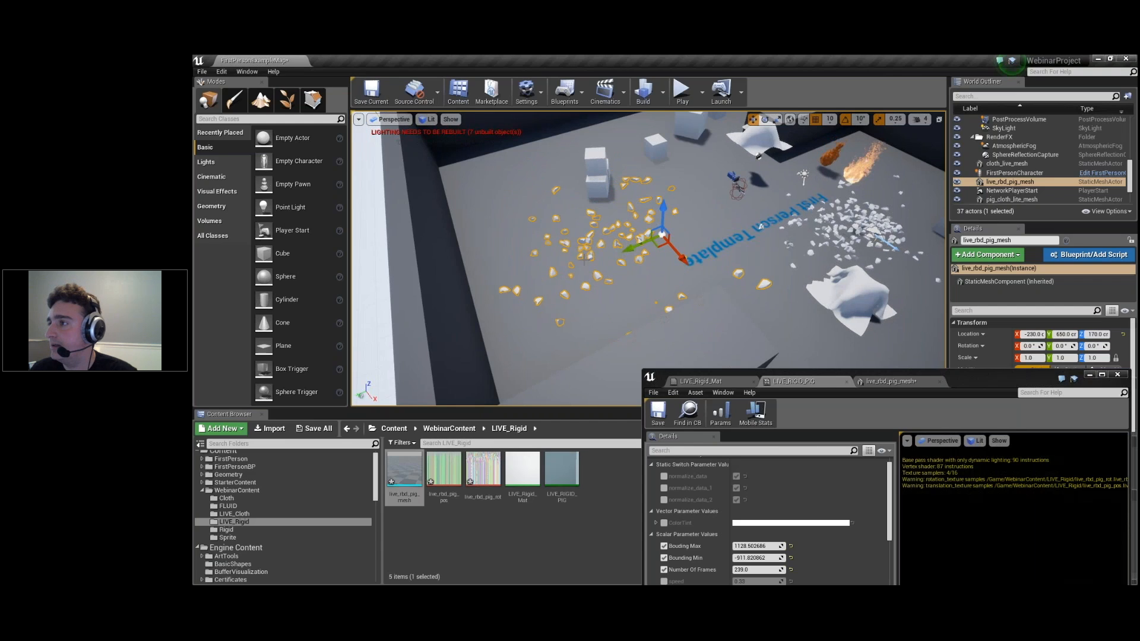
{"action": "scroll", "coordinate": [630, 245], "scroll_direction": "up", "scroll_amount": 3}
{"action": "scroll", "coordinate": [632, 229], "scroll_direction": "up", "scroll_amount": 3}
{"action": "right_click_drag", "start_coordinate": [632, 229], "coordinate": [682, 232]}
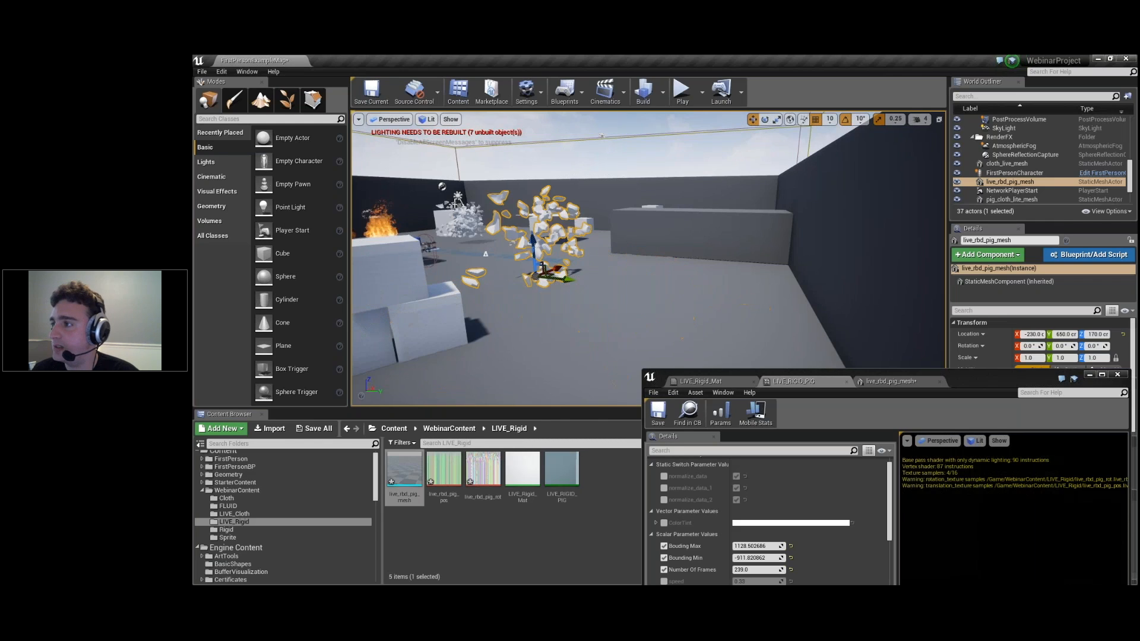
{"action": "mouse_move", "coordinate": [600, 261]}
{"action": "right_mouse_down"}
{"action": "mouse_move", "coordinate": [608, 306]}
{"action": "mouse_move", "coordinate": [608, 256]}
{"action": "right_mouse_up"}
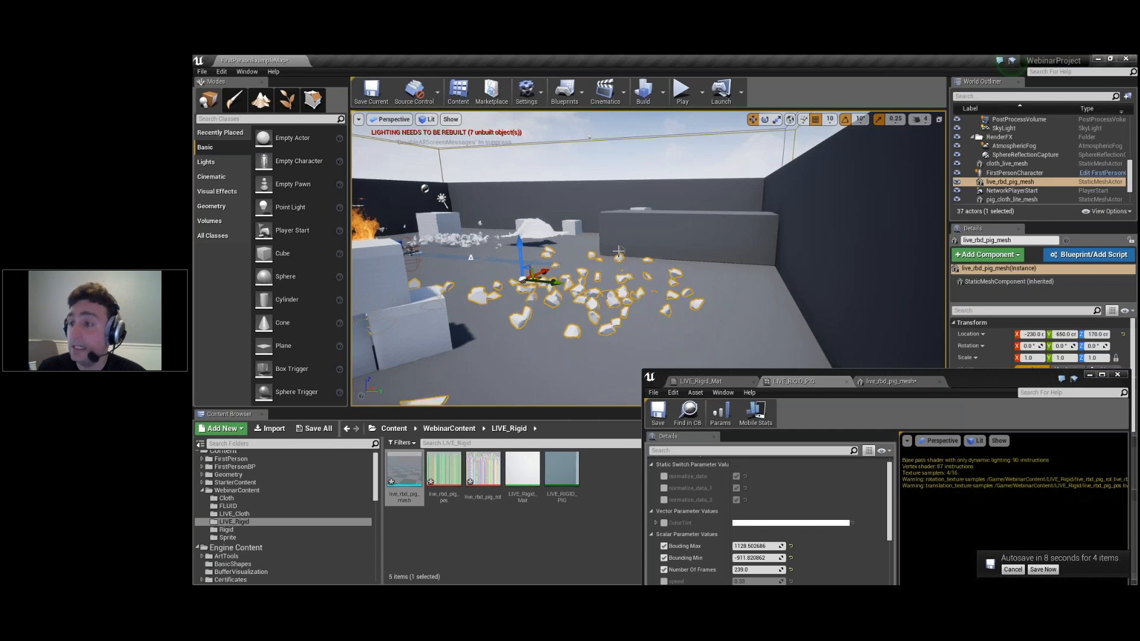
- Add a scalar parameter above the Time node in LIVE_Rigid_Mat and connect it to the Multiply node in place of Time
{"action": "left_click_drag", "start_coordinate": [953, 381], "coordinate": [988, 194]}
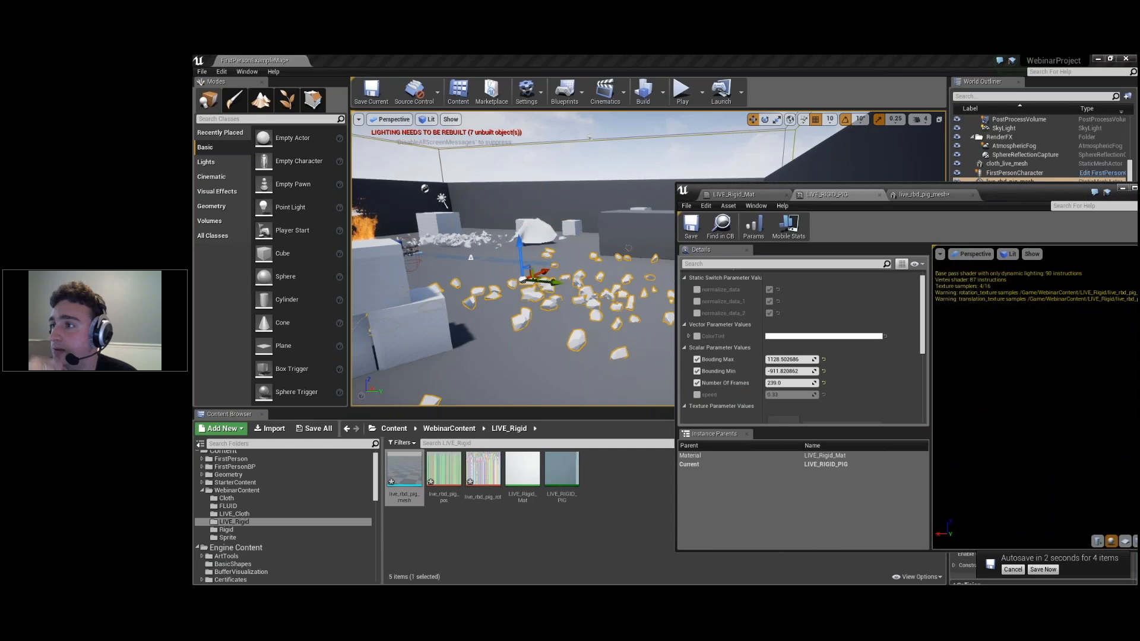
{"action": "left_click", "coordinate": [744, 196]}
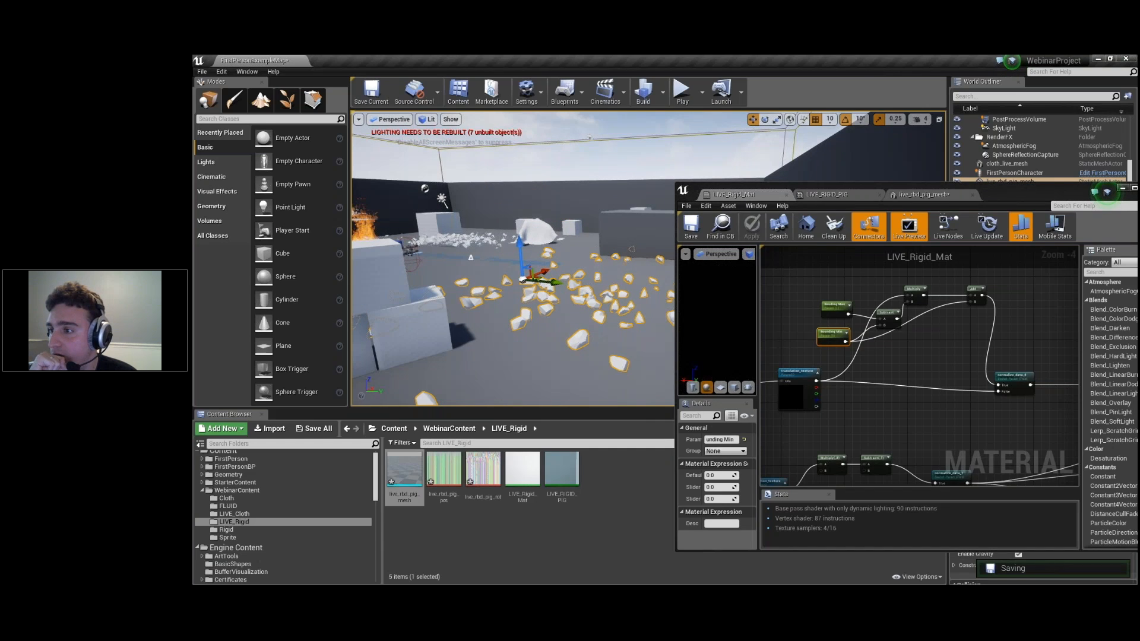
{"action": "right_click_drag", "start_coordinate": [775, 256], "coordinate": [1069, 335]}
{"action": "right_click_drag", "start_coordinate": [865, 330], "coordinate": [1060, 314]}
{"action": "left_click", "coordinate": [915, 348]}
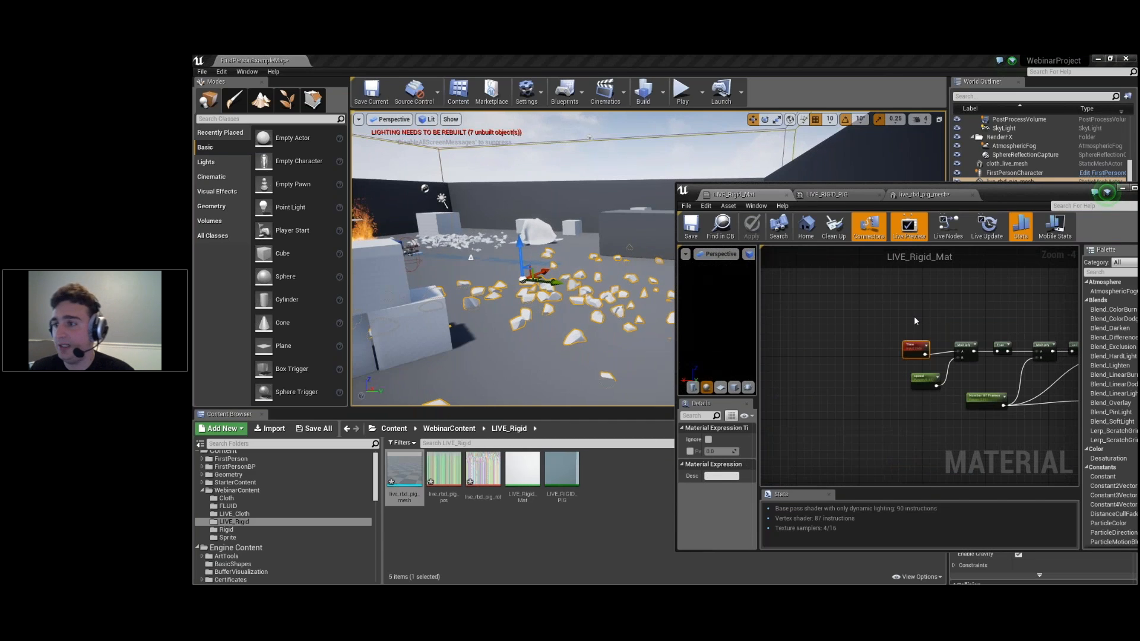
{"action": "right_click", "coordinate": [914, 321]}
{"action": "type", "text": "pa"}
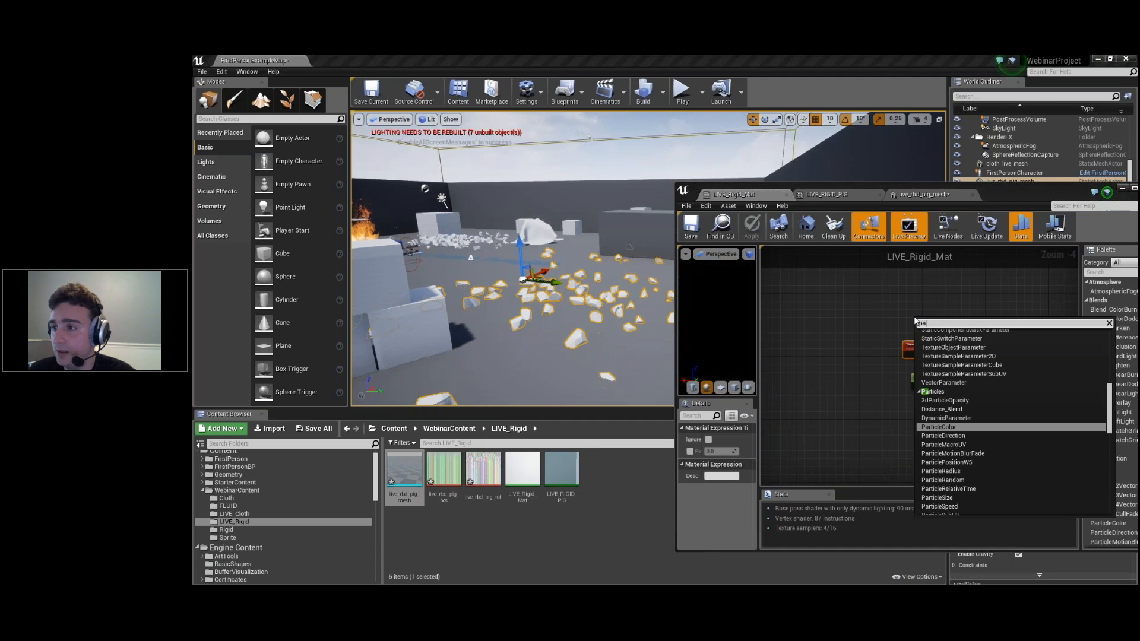
{"action": "type", "text": "ram"}
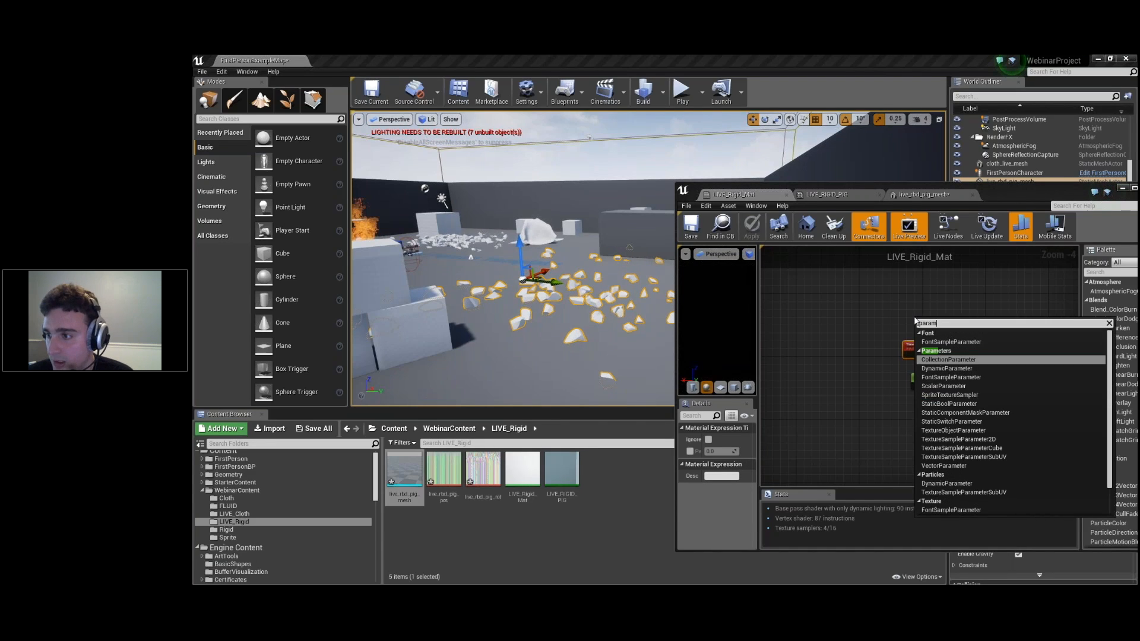
{"action": "left_click", "coordinate": [943, 386]}
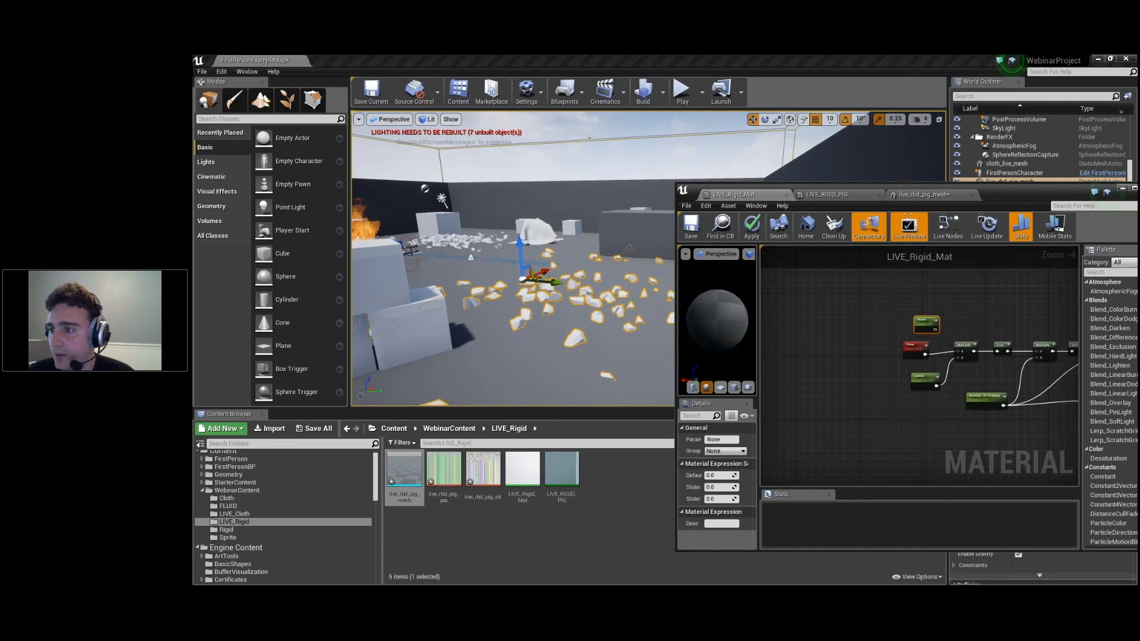
{"action": "left_click_drag", "start_coordinate": [935, 330], "coordinate": [960, 355]}
- Name the new scalar parameter MyTime, then apply and save LIVE_Rigid_Mat
{"action": "left_click", "coordinate": [721, 440]}
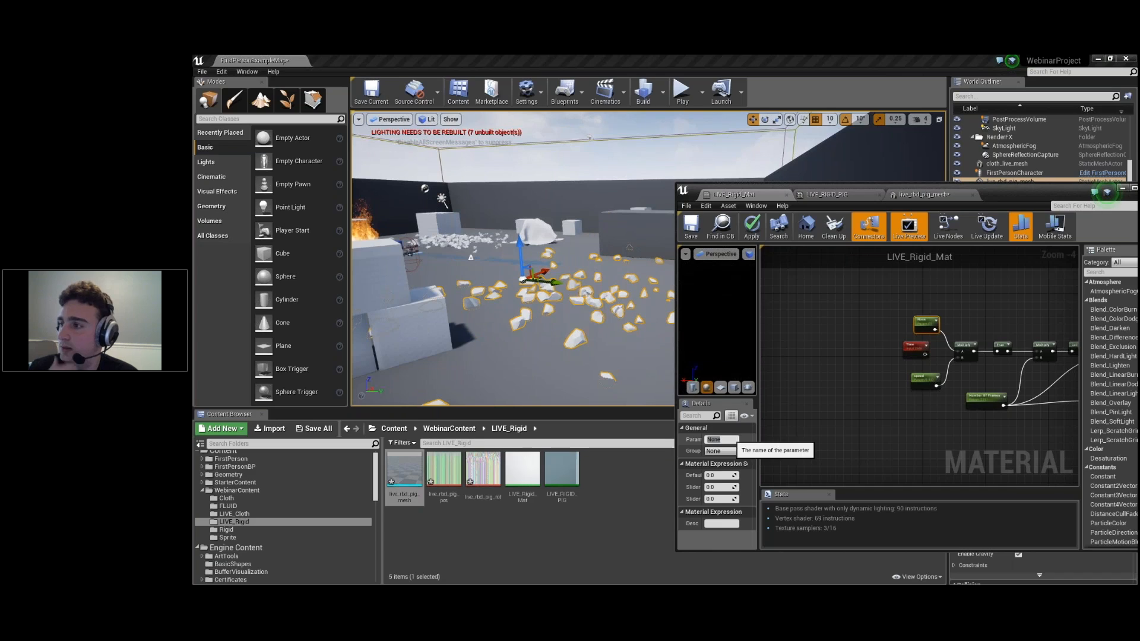
{"action": "key", "text": "ctrl+s"}
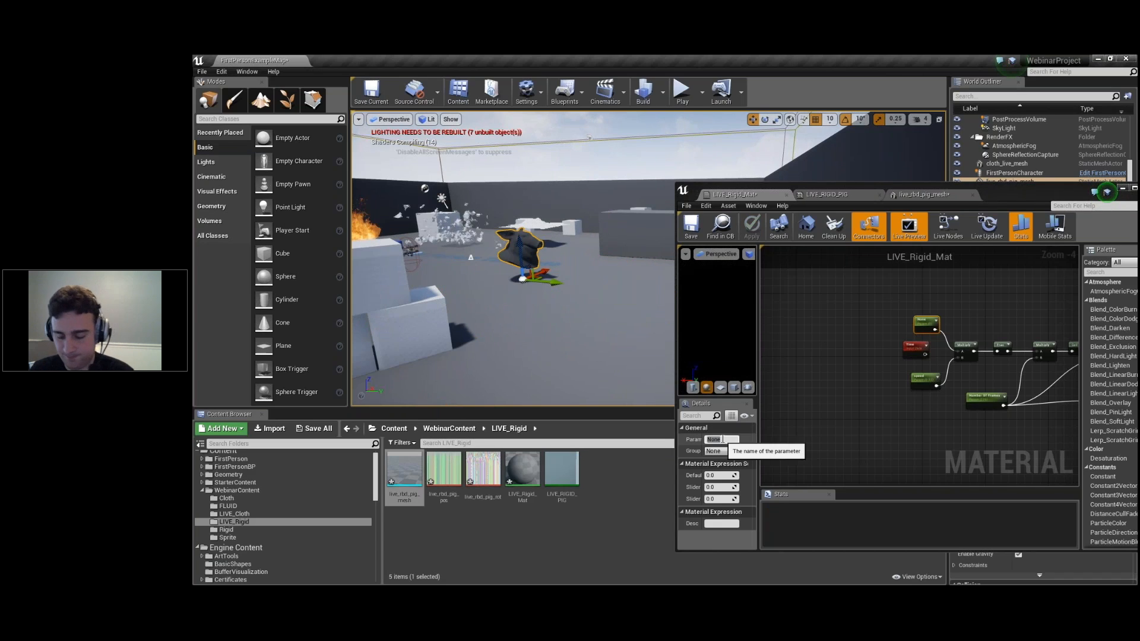
{"action": "type", "text": "MyTime"}
{"action": "key", "text": "Return"}
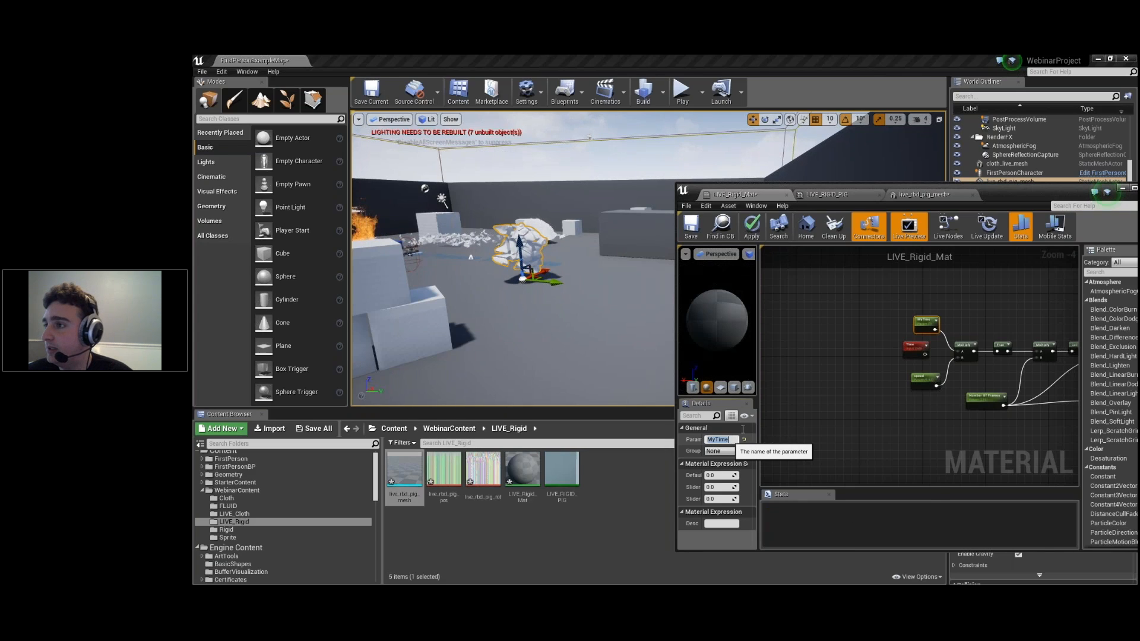
{"action": "left_click", "coordinate": [752, 229]}
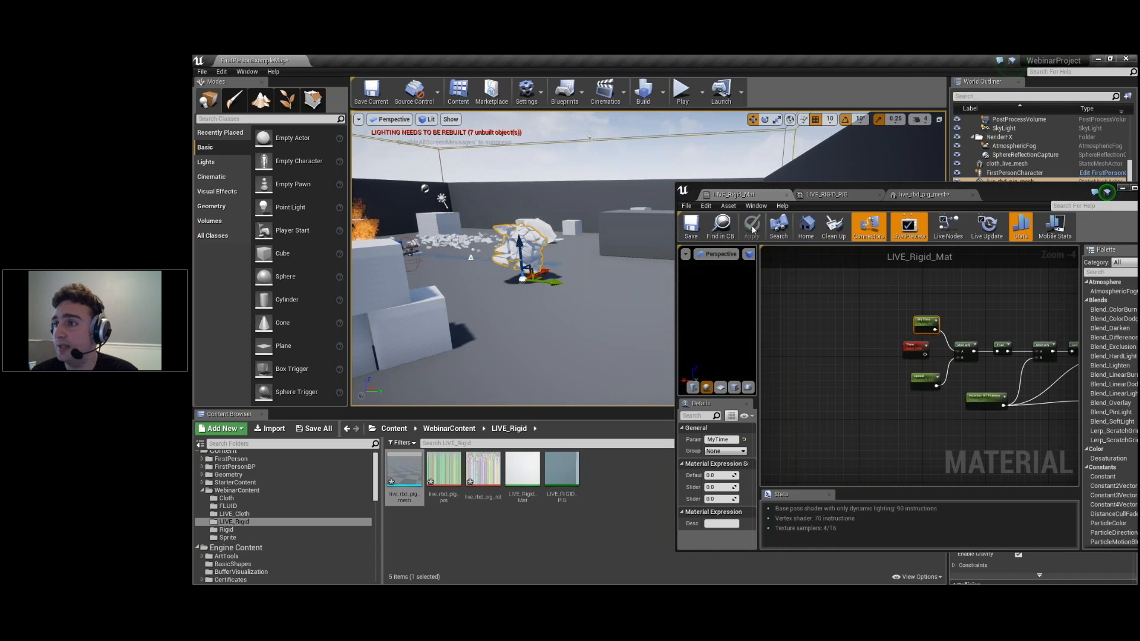
- Enable the MyTime override on the LIVE_RIGID_PIG instance and scrub its value up to about 0.054
{"action": "left_click", "coordinate": [857, 201]}
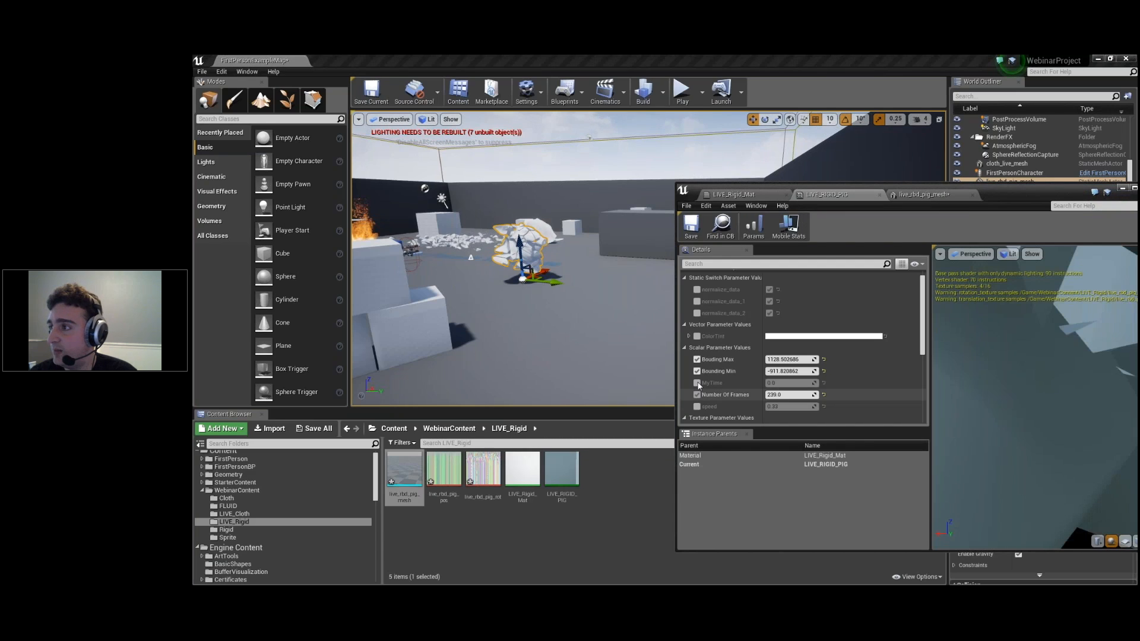
{"action": "left_click", "coordinate": [697, 383]}
{"action": "mouse_move", "coordinate": [787, 383]}
{"action": "left_mouse_down"}
{"action": "mouse_move", "coordinate": [819, 382]}
{"action": "mouse_move", "coordinate": [792, 383]}
{"action": "left_mouse_up"}
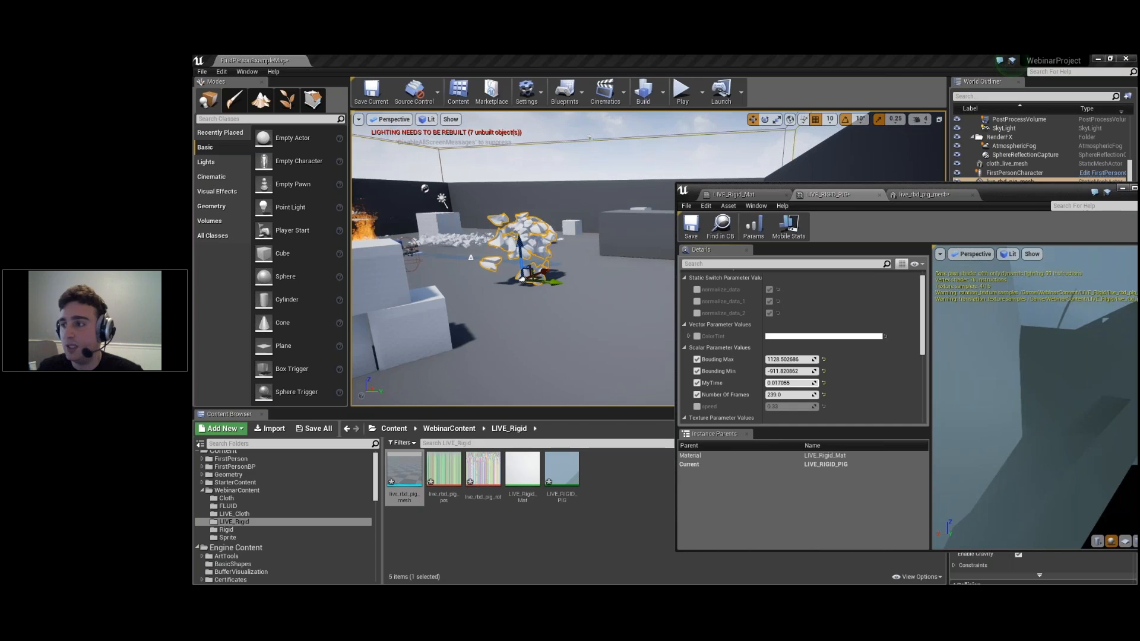
{"action": "left_click_drag", "start_coordinate": [791, 383], "coordinate": [792, 383]}
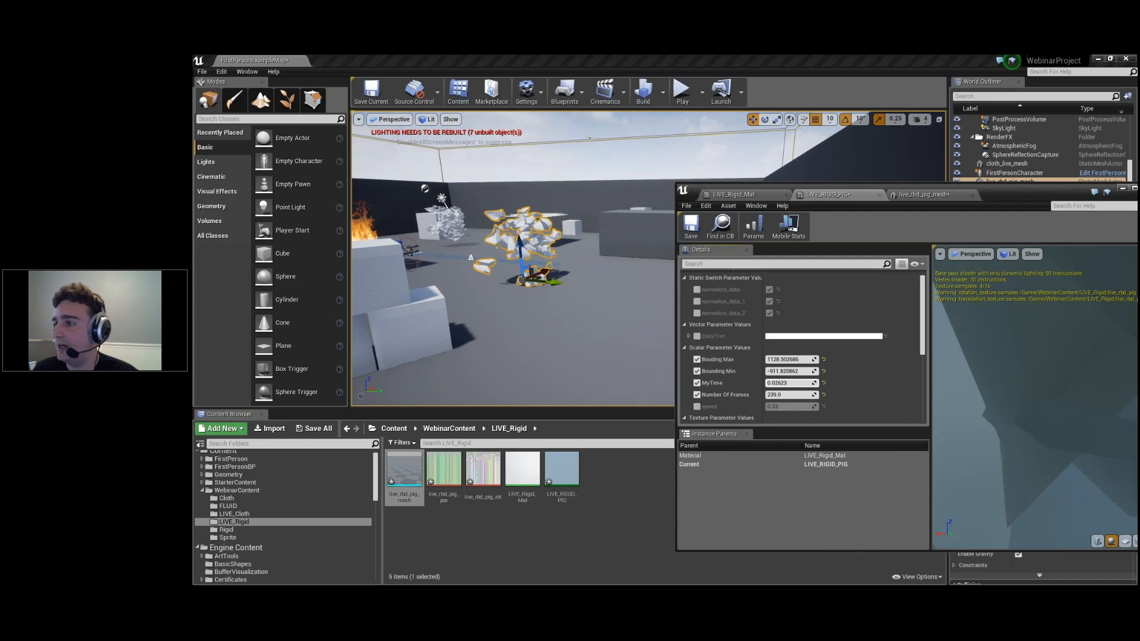
{"action": "left_click_drag", "start_coordinate": [792, 383], "coordinate": [793, 383]}
- Clear the instance editor out of the way and examine the fragments of live_rbd_pig_mesh in the level from several sides
{"action": "right_click_drag", "start_coordinate": [511, 296], "coordinate": [552, 295]}
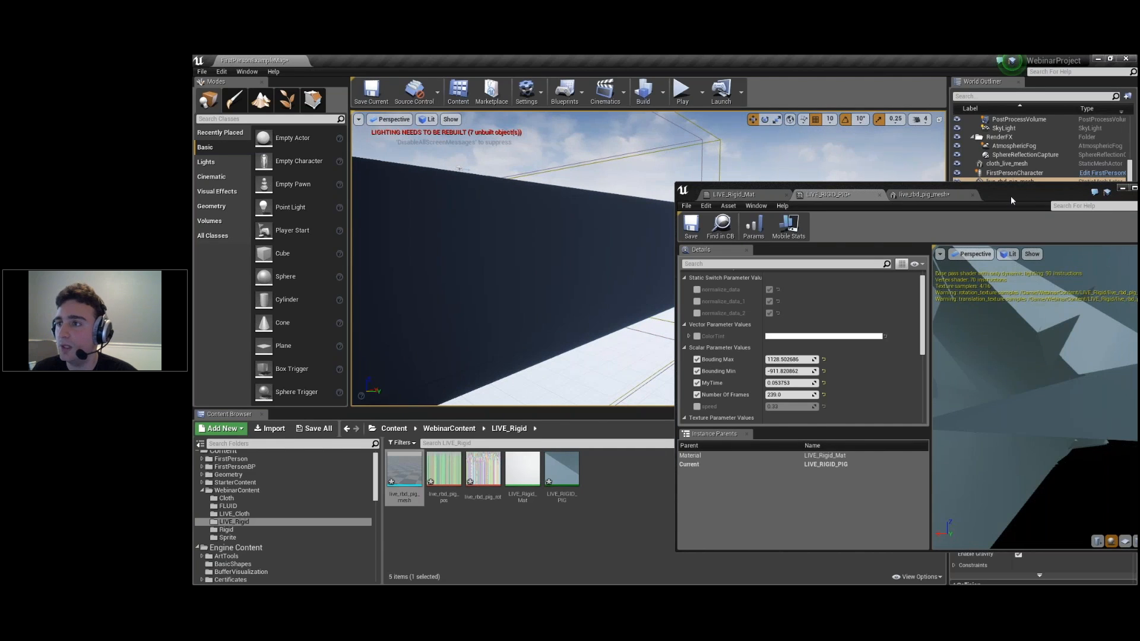
{"action": "left_click_drag", "start_coordinate": [1011, 196], "coordinate": [1139, 263]}
{"action": "left_click_drag", "start_coordinate": [1023, 262], "coordinate": [1139, 270]}
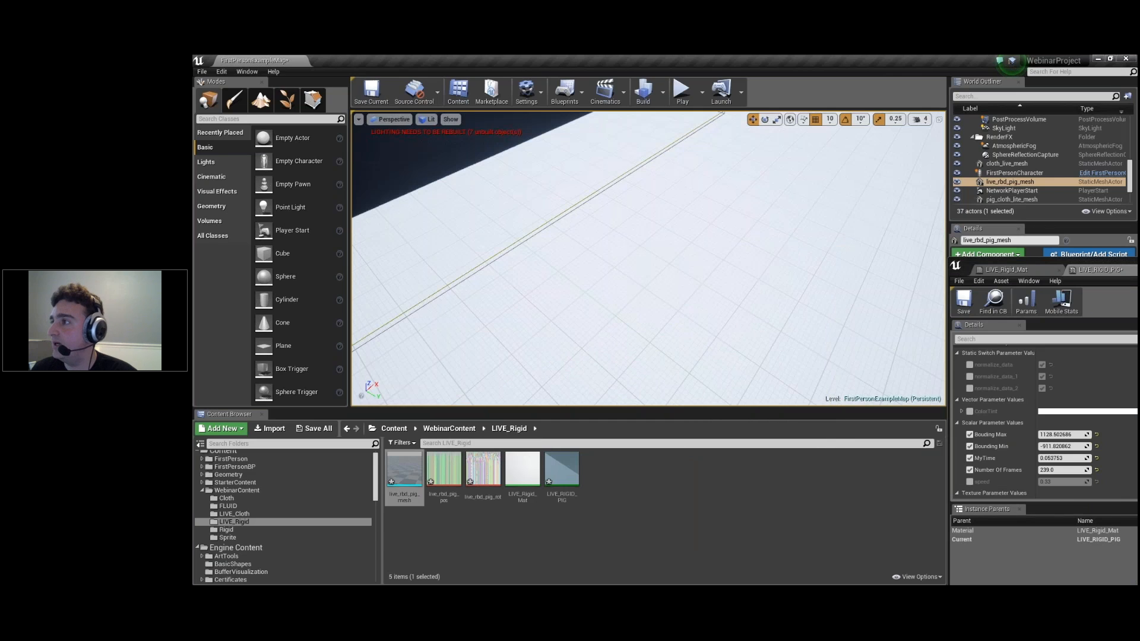
{"action": "key", "text": "f"}
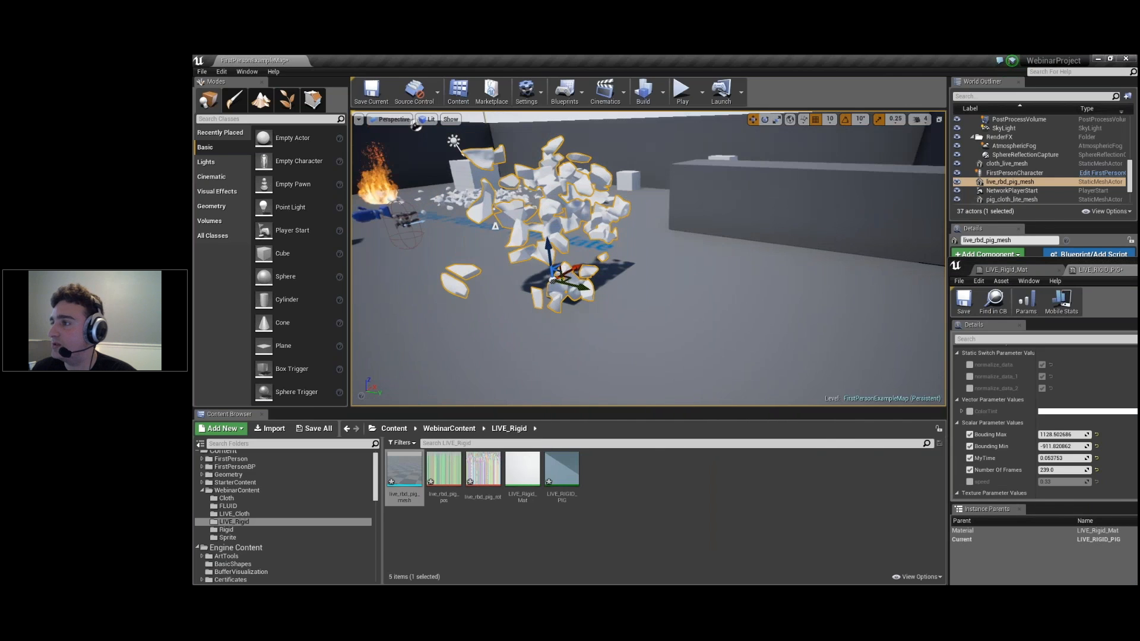
{"action": "right_click_drag", "start_coordinate": [648, 258], "coordinate": [493, 260]}
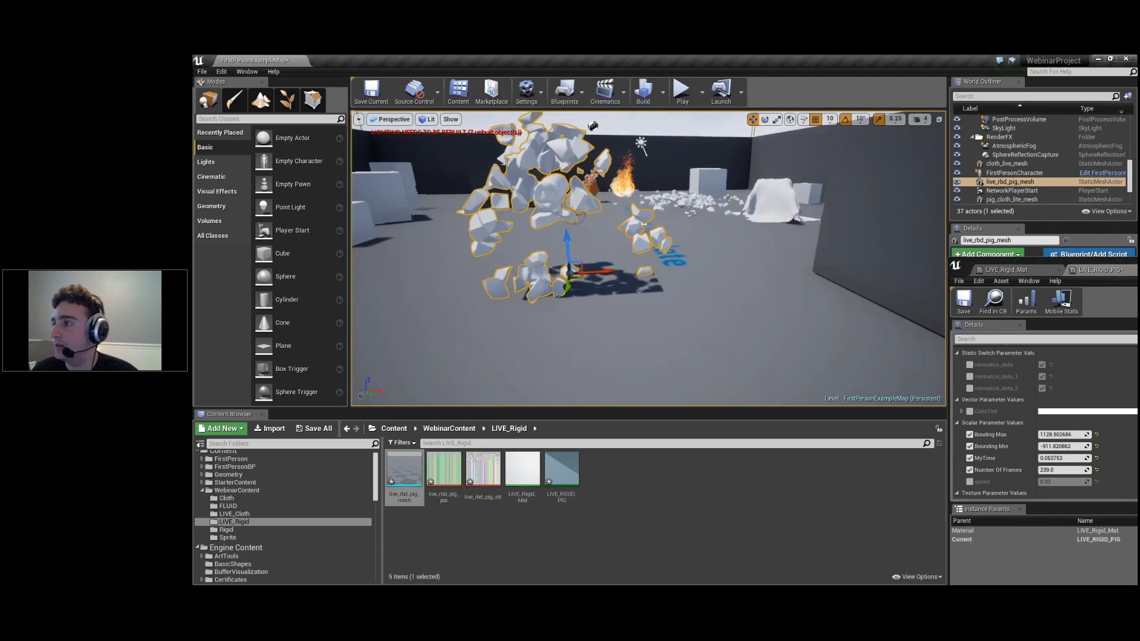
{"action": "right_click_drag", "start_coordinate": [569, 259], "coordinate": [695, 236]}
{"action": "left_click", "coordinate": [712, 357]}
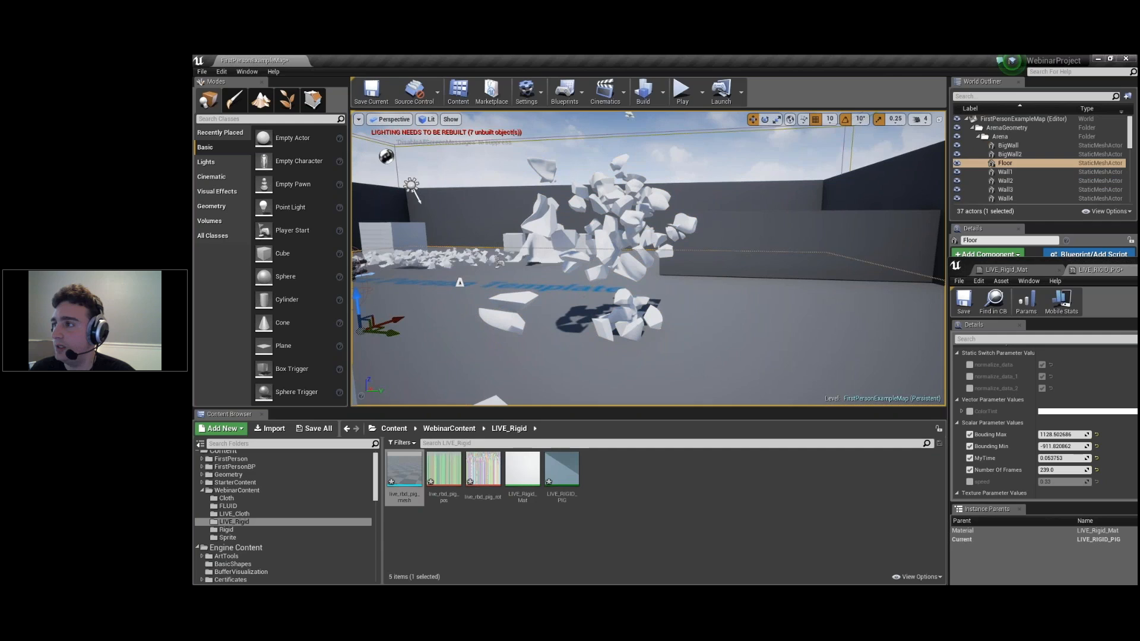
{"action": "right_click_drag", "start_coordinate": [606, 254], "coordinate": [578, 254]}
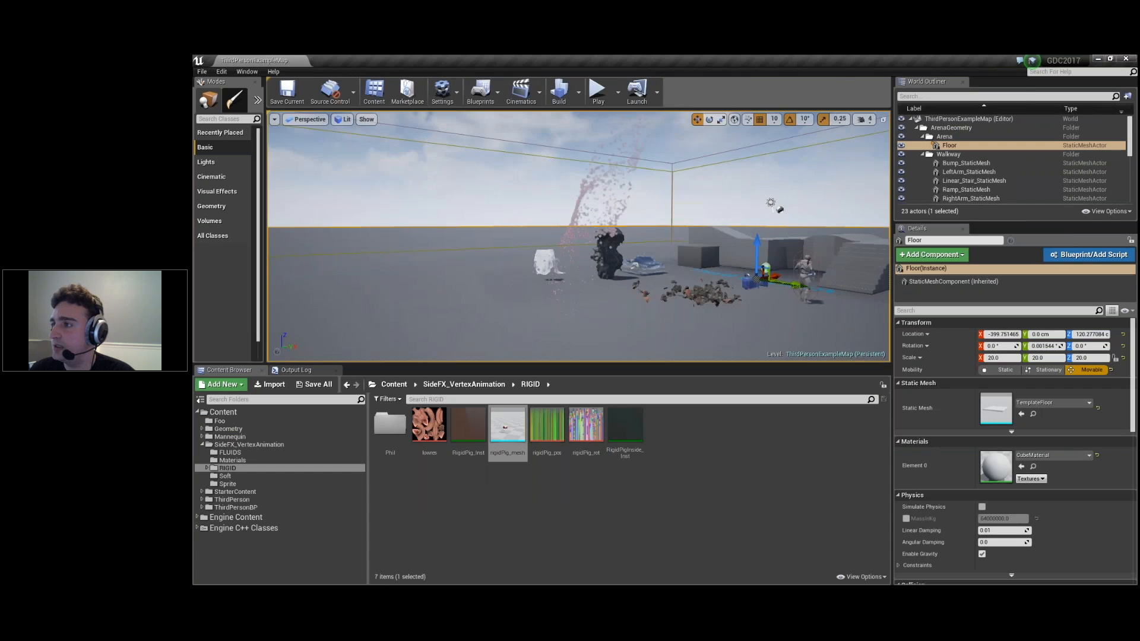
- Switch to the GDC2017 Unreal project and view its textured rigid pig destruction up close
{"action": "right_click_drag", "start_coordinate": [420, 211], "coordinate": [421, 214]}
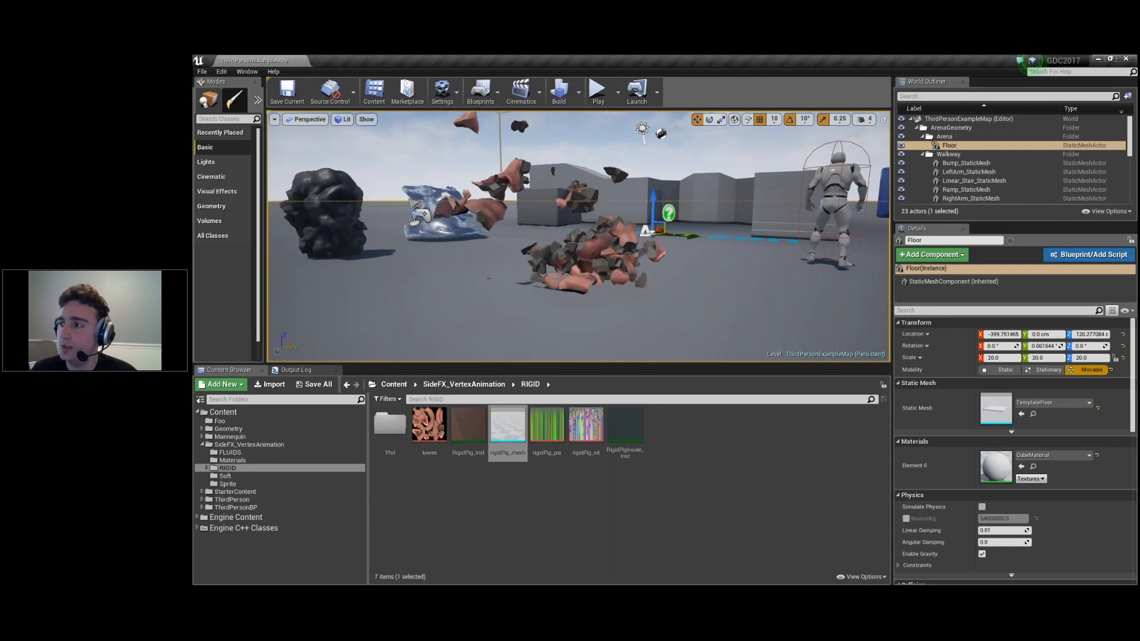
- Minimise the GDC2017 project and look over the pig effects in the WebinarProject level
{"action": "left_click", "coordinate": [1097, 58]}
{"action": "key", "text": "s"}
{"action": "mouse_move", "coordinate": [649, 259]}
{"action": "right_mouse_down"}
{"action": "mouse_move", "coordinate": [635, 302]}
{"action": "mouse_move", "coordinate": [633, 261]}
{"action": "mouse_move", "coordinate": [581, 261]}
{"action": "mouse_move", "coordinate": [644, 262]}
{"action": "mouse_move", "coordinate": [582, 264]}
{"action": "mouse_move", "coordinate": [647, 265]}
{"action": "mouse_move", "coordinate": [620, 255]}
{"action": "mouse_move", "coordinate": [659, 276]}
{"action": "right_mouse_up"}
{"action": "key", "text": "w"}
{"action": "key", "text": "s"}
{"action": "key", "text": "w"}
{"action": "key", "text": "a"}
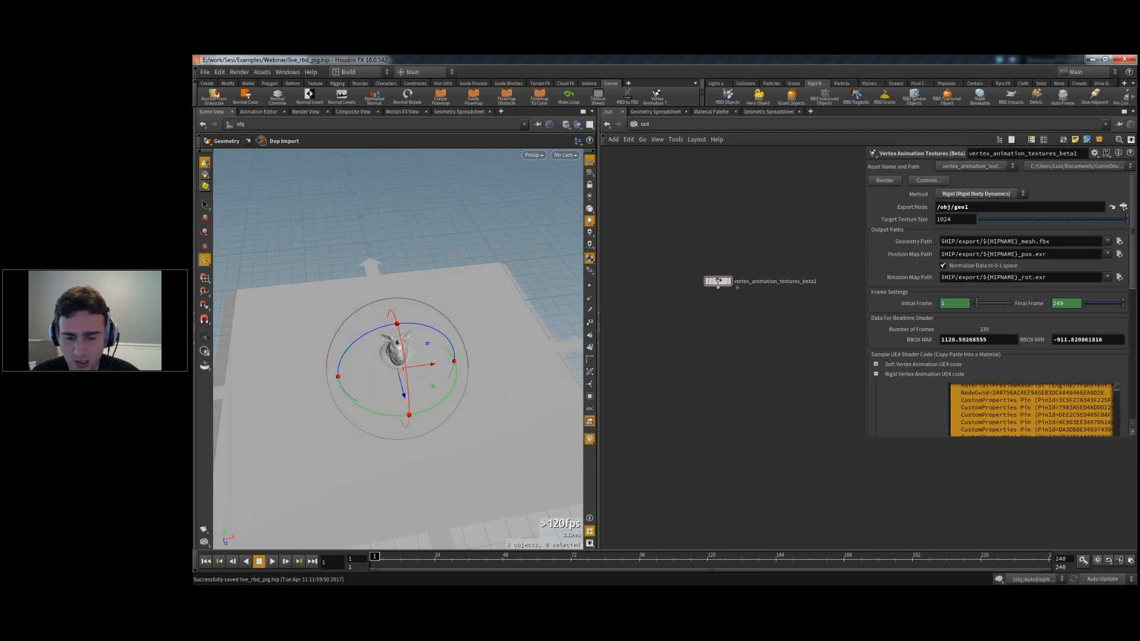
- Switch back to the WebinarProject level and examine the pig flame effect in the Shader Complexity view mode
{"action": "key", "text": "alt+Tab"}
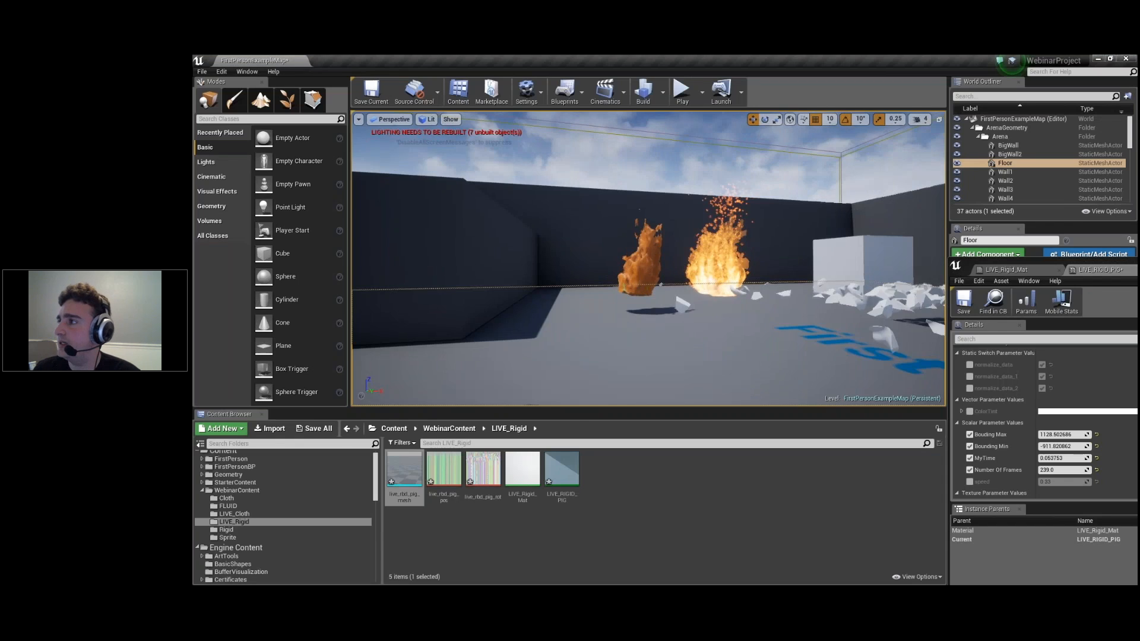
{"action": "key", "text": "alt+p"}
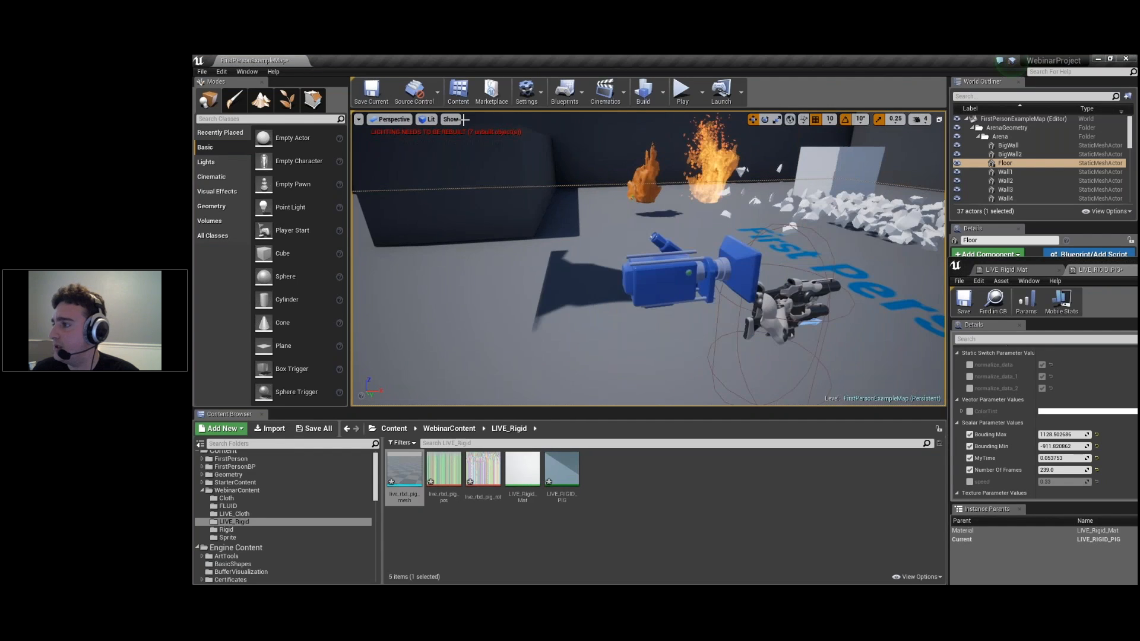
{"action": "left_click", "coordinate": [450, 120]}
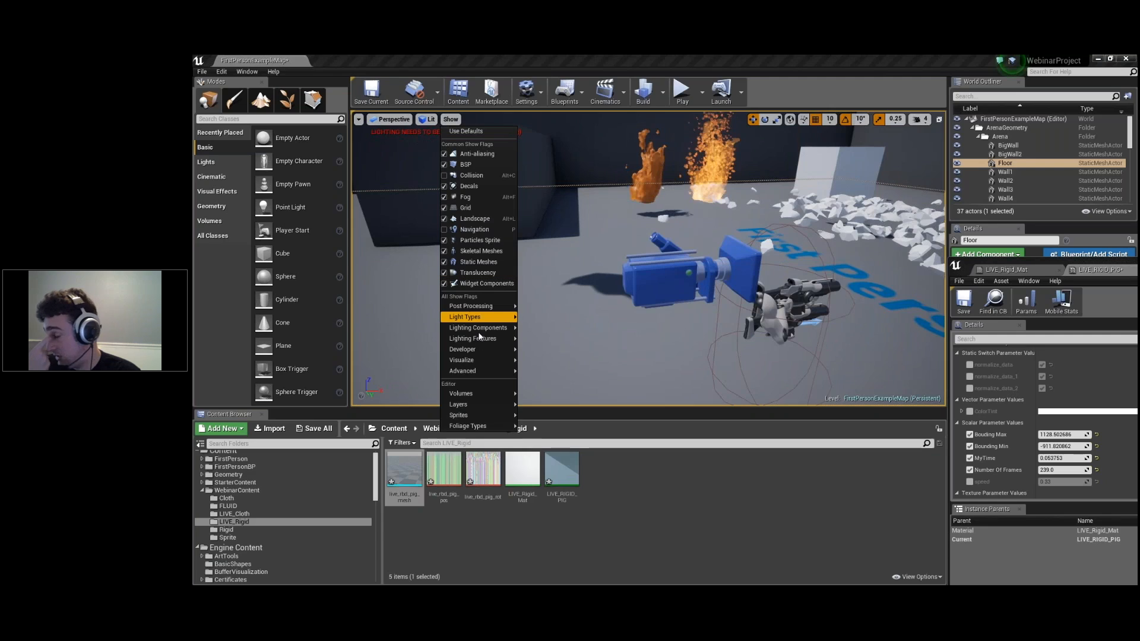
{"action": "mouse_move", "coordinate": [479, 330]}
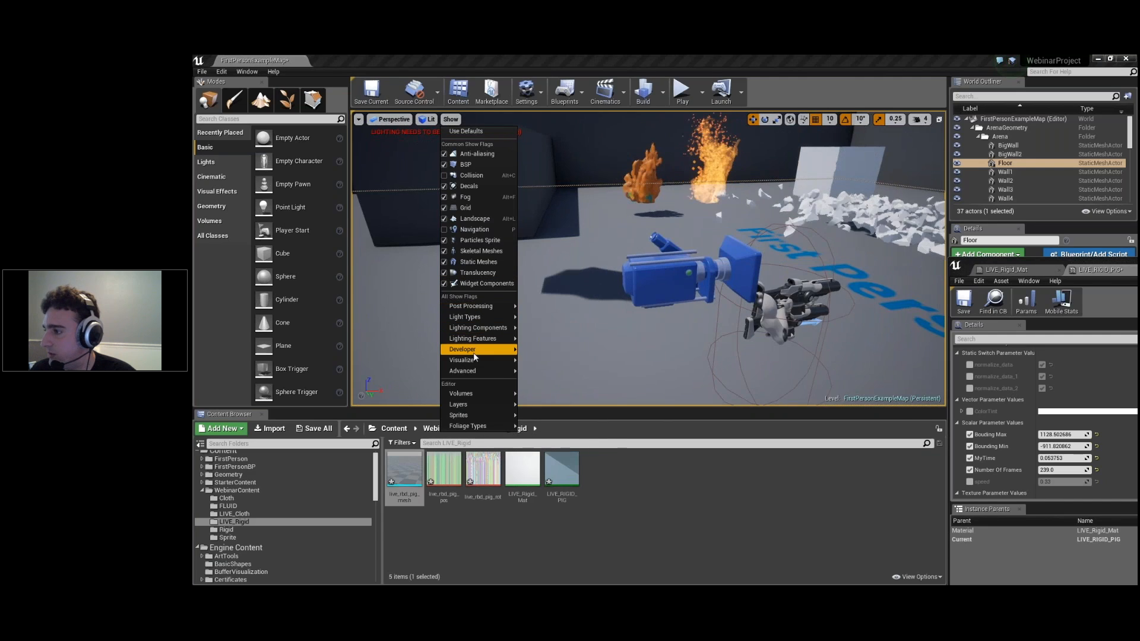
{"action": "mouse_move", "coordinate": [505, 349]}
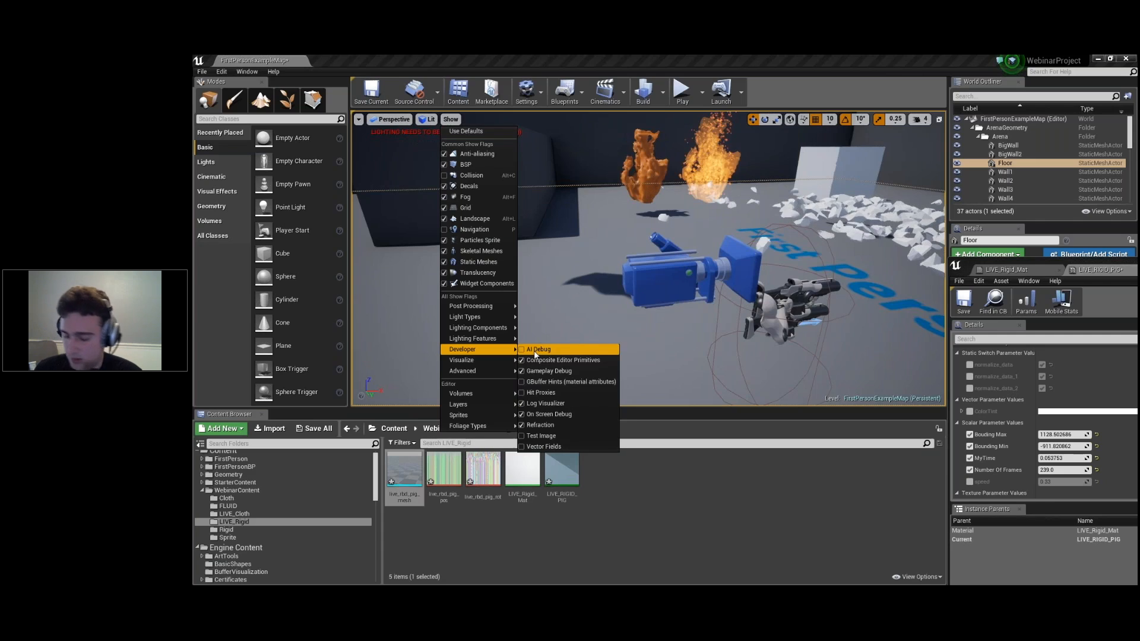
{"action": "left_click", "coordinate": [468, 253]}
{"action": "left_click", "coordinate": [427, 119]}
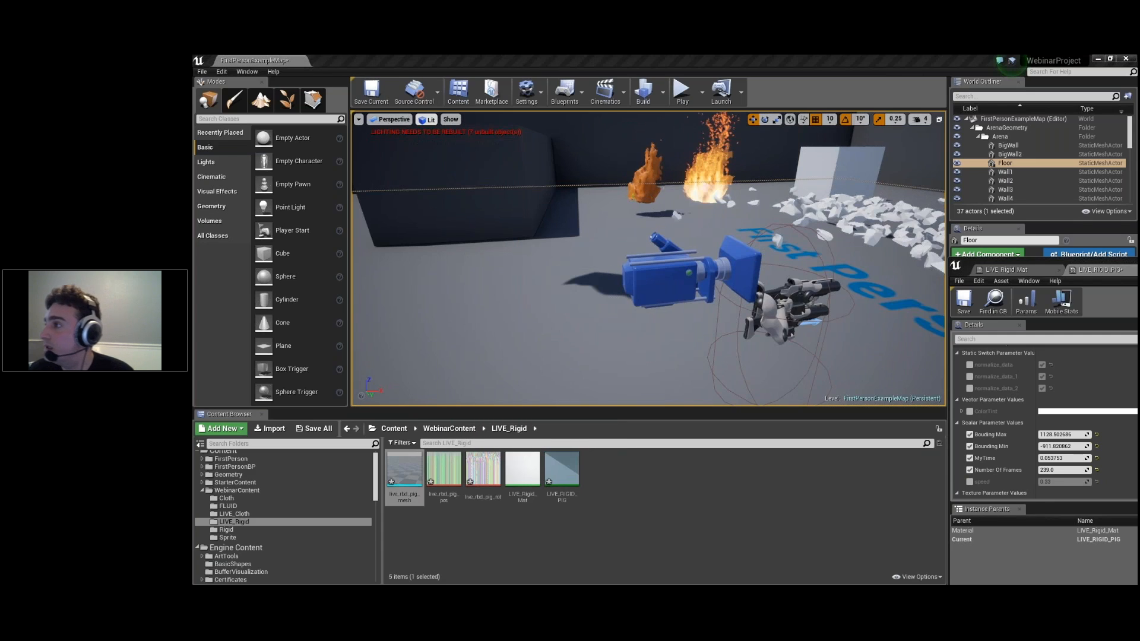
{"action": "mouse_move", "coordinate": [465, 229]}
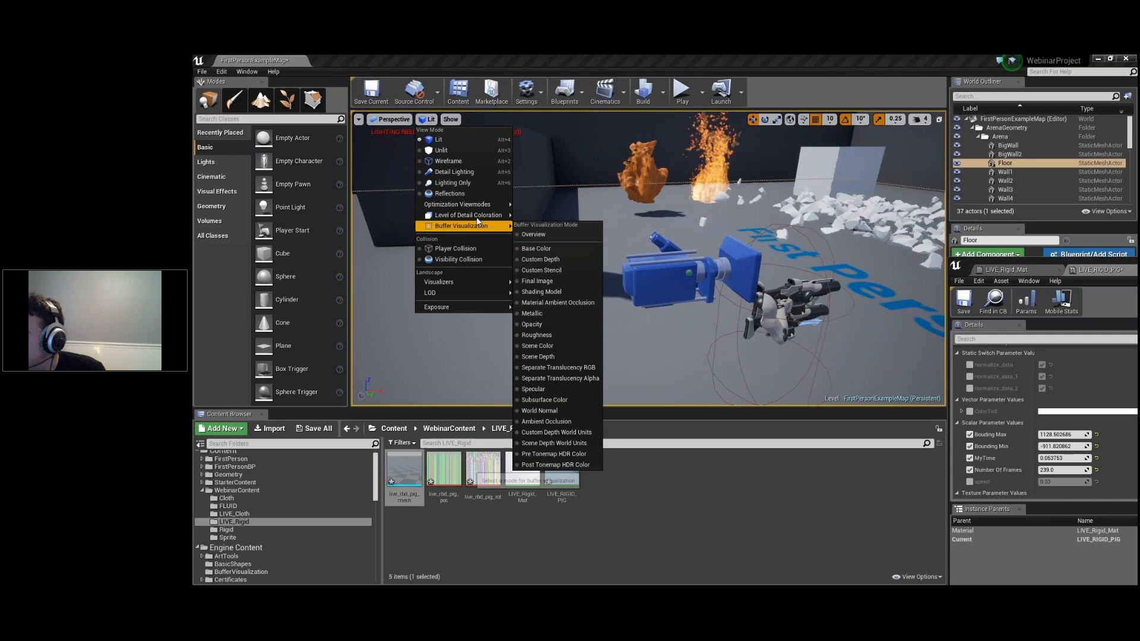
{"action": "mouse_move", "coordinate": [521, 206]}
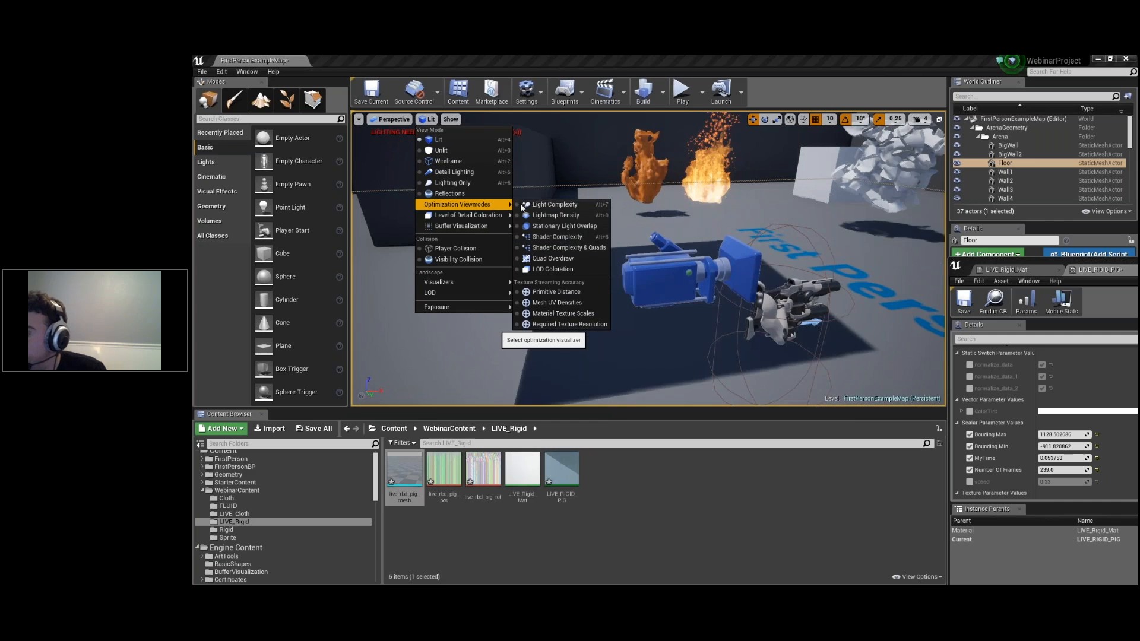
{"action": "left_click", "coordinate": [557, 237]}
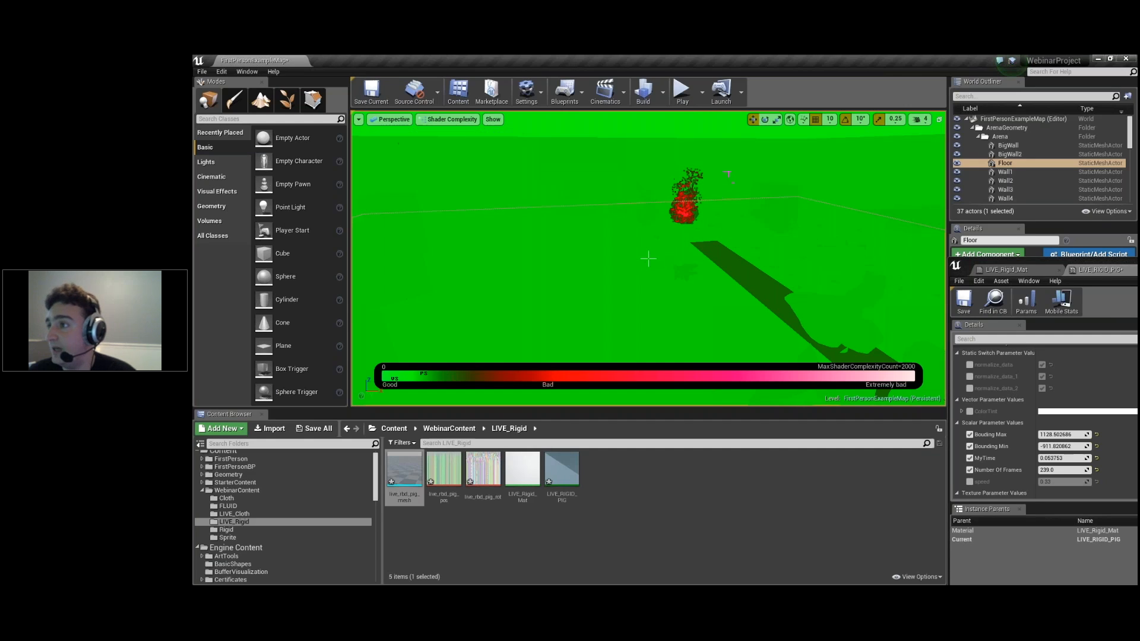
{"action": "right_click_drag", "start_coordinate": [648, 258], "coordinate": [648, 258]}
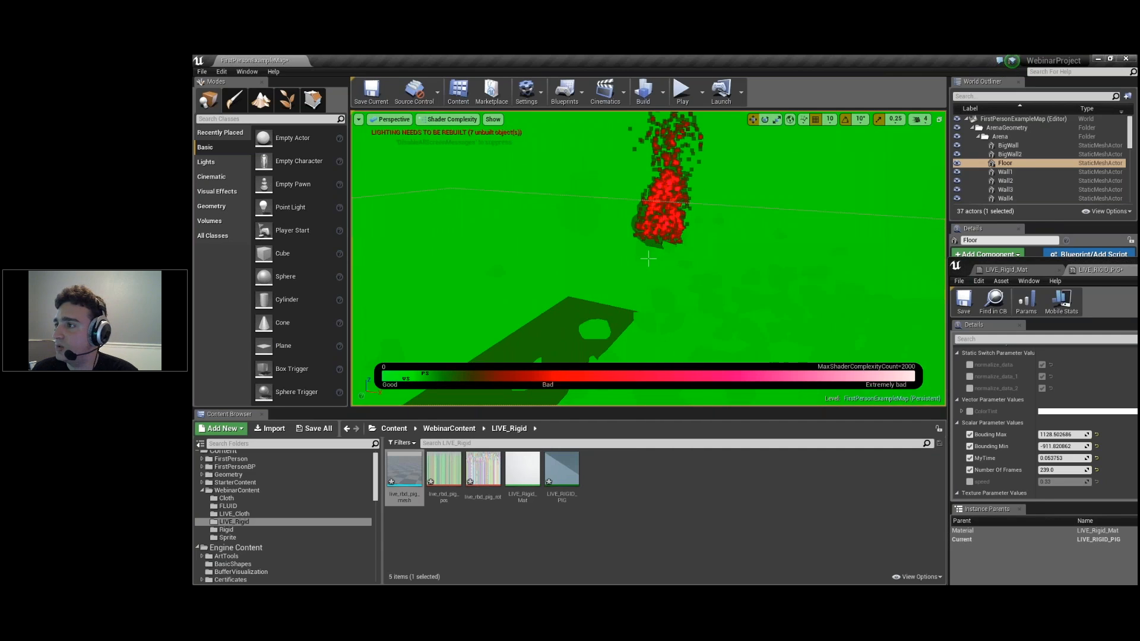
{"action": "right_click_drag", "start_coordinate": [639, 236], "coordinate": [652, 216]}
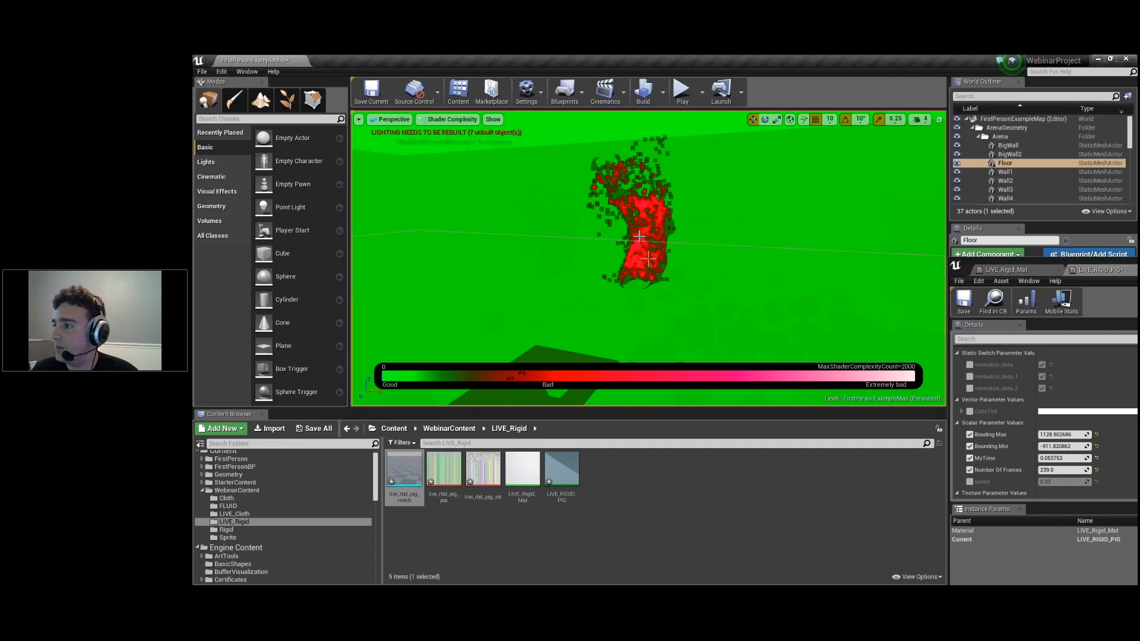
- Return the viewport to Lit shading and move pig_flame_embers_mesh along its red axis, clear of the flame mesh
{"action": "left_click", "coordinate": [450, 119]}
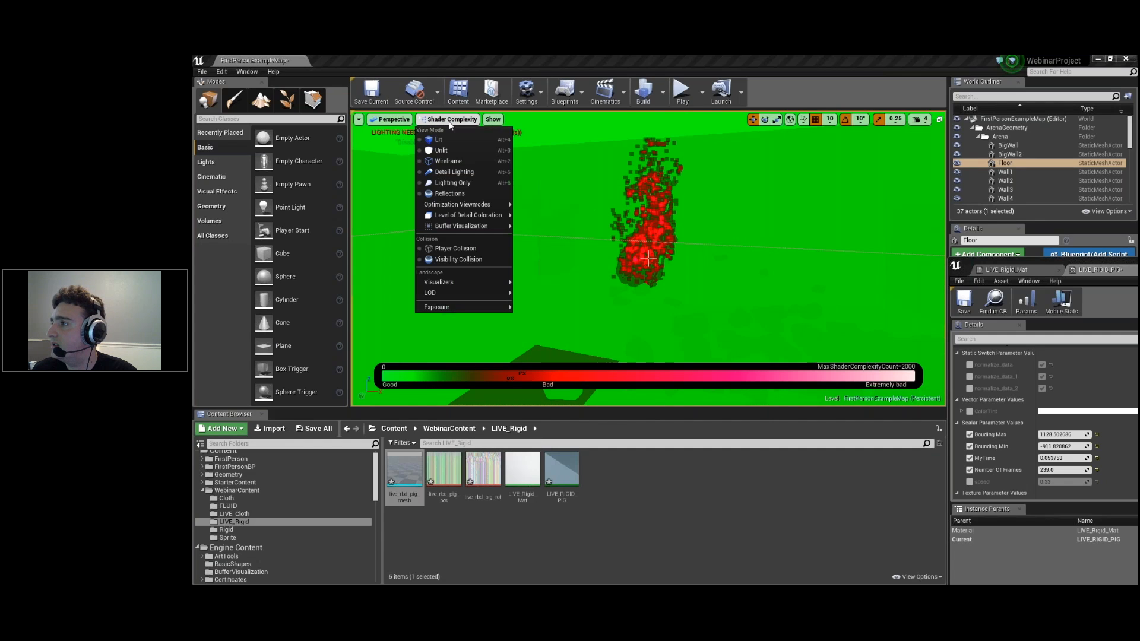
{"action": "left_click", "coordinate": [438, 140]}
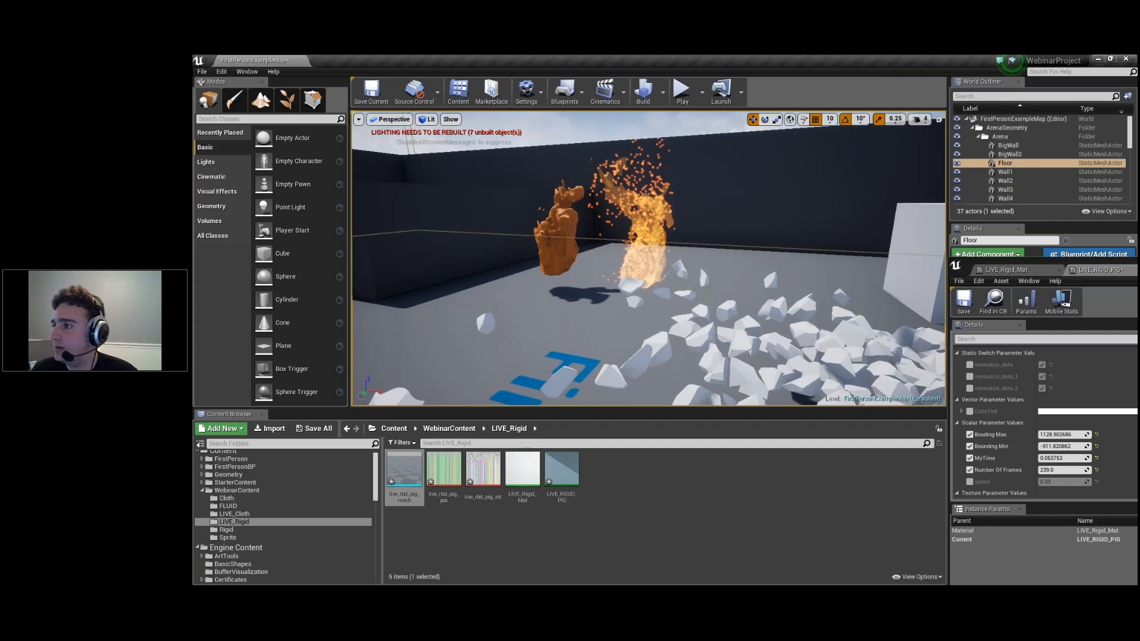
{"action": "left_click", "coordinate": [644, 221]}
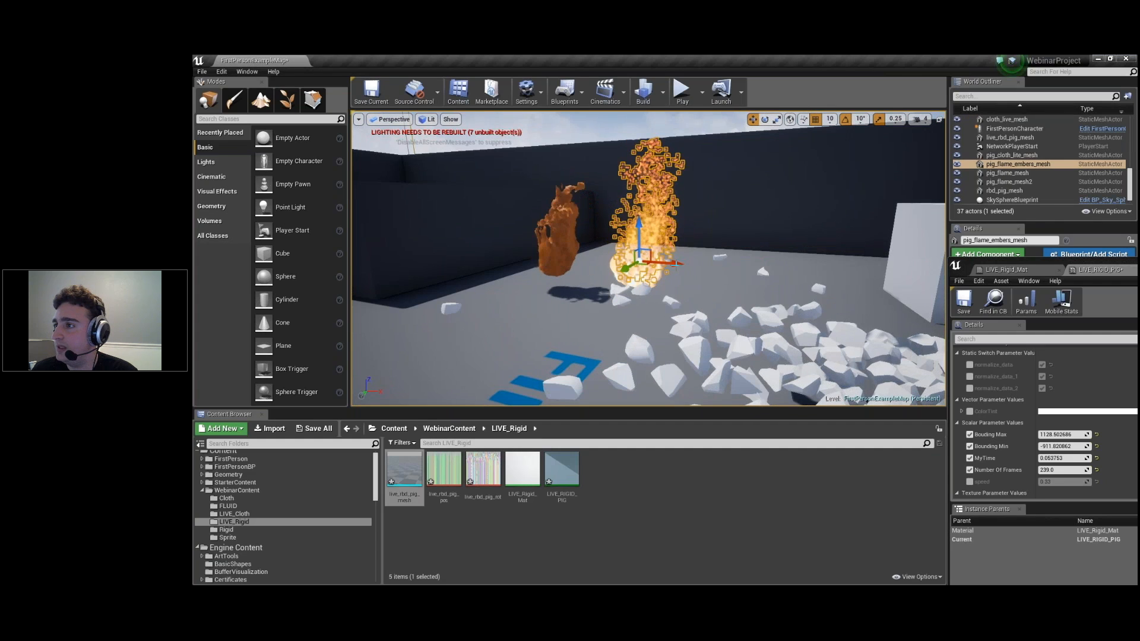
{"action": "left_click_drag", "start_coordinate": [679, 264], "coordinate": [766, 270]}
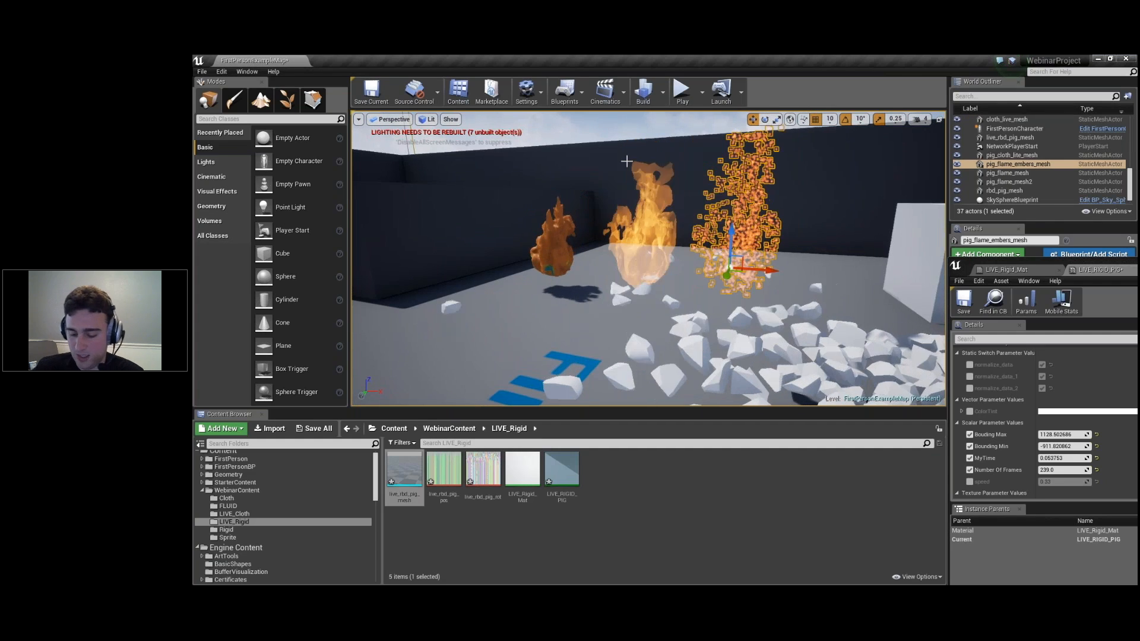
- Compare the separated flame and embers meshes in Shader Complexity, and return to Lit shading with a wider view of the effects
{"action": "key", "text": "alt+8"}
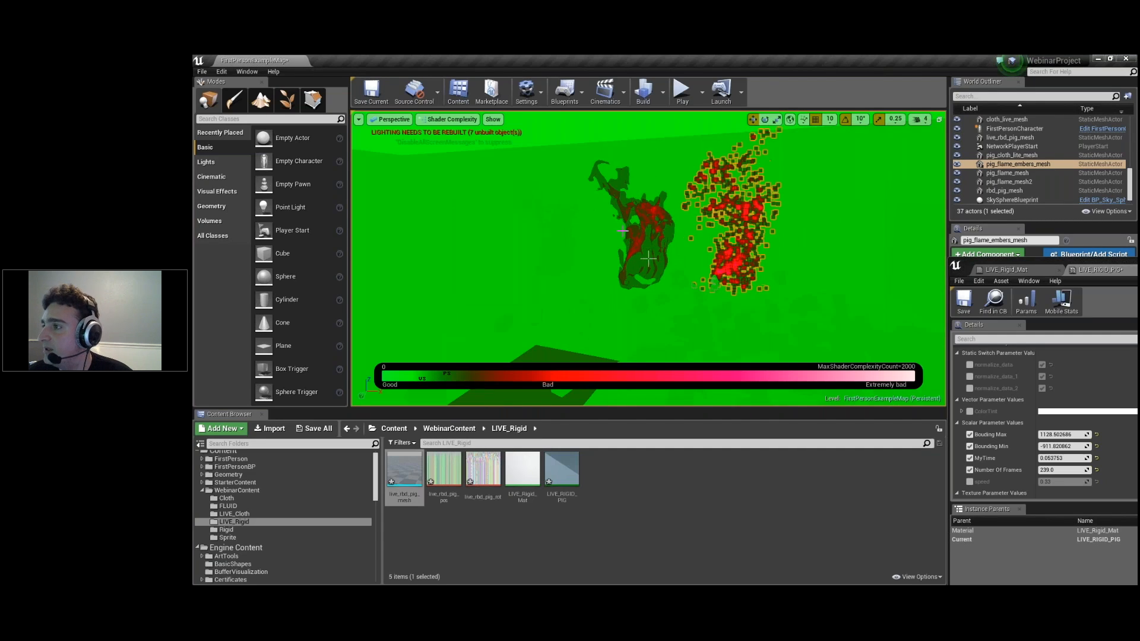
{"action": "key", "text": "a"}
{"action": "right_click_drag", "start_coordinate": [618, 230], "coordinate": [653, 230]}
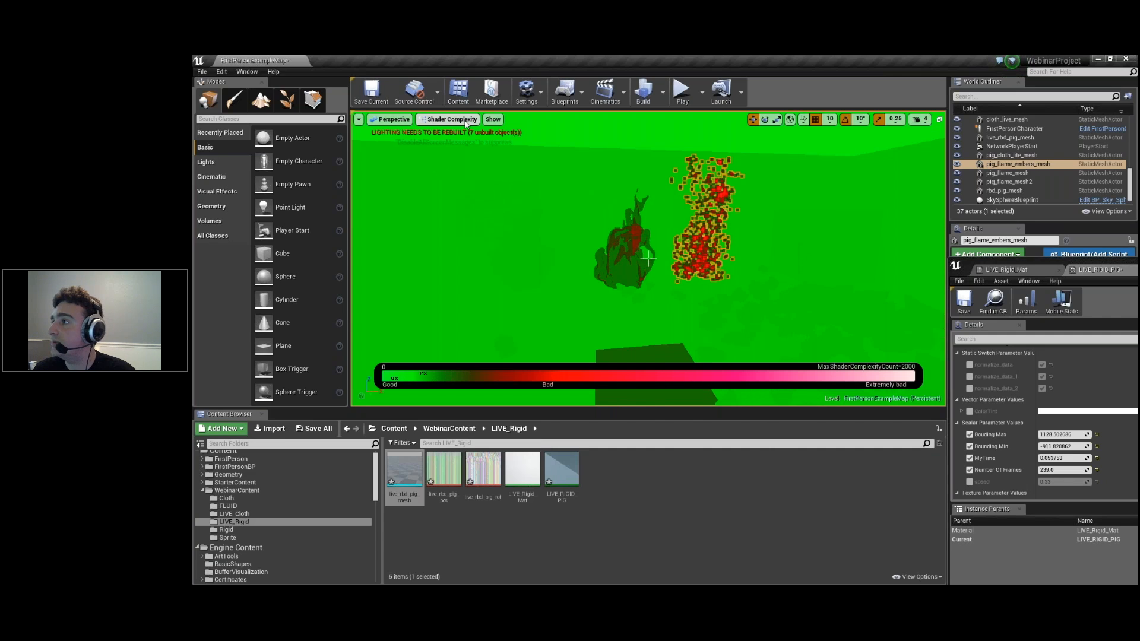
{"action": "left_click", "coordinate": [466, 121]}
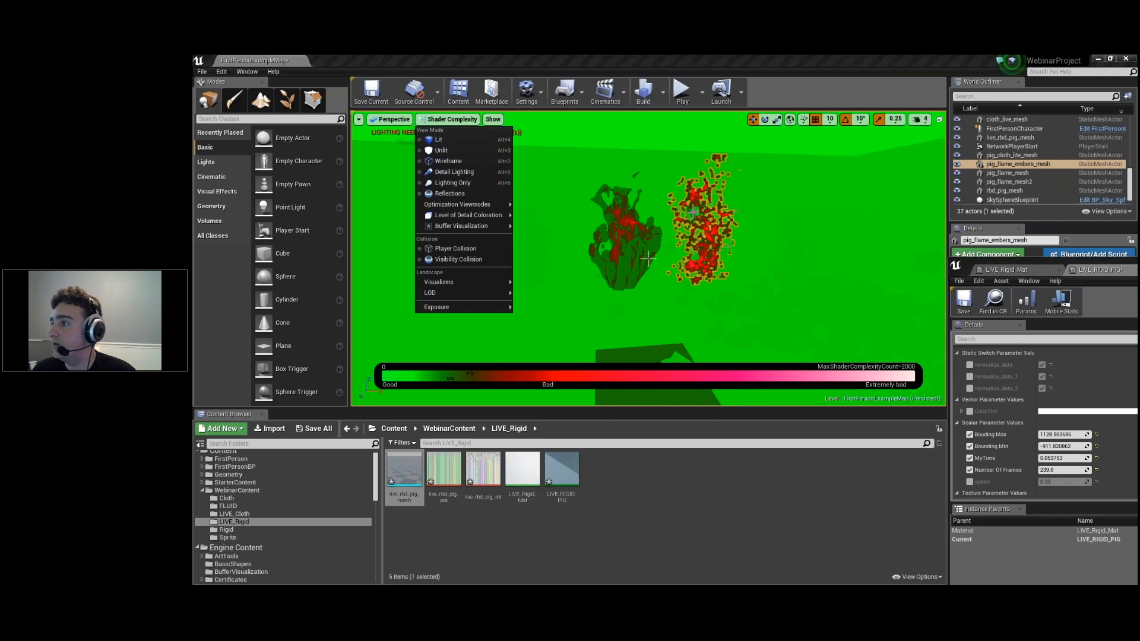
{"action": "left_click", "coordinate": [438, 140]}
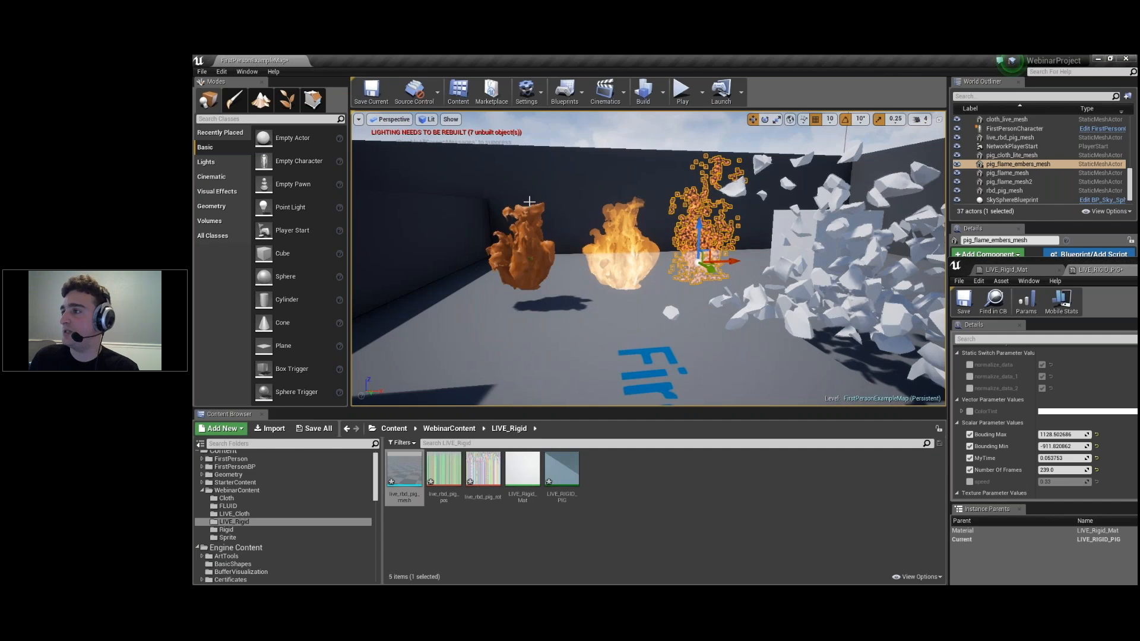
{"action": "right_click_drag", "start_coordinate": [641, 255], "coordinate": [648, 282]}
{"action": "key", "text": "s"}
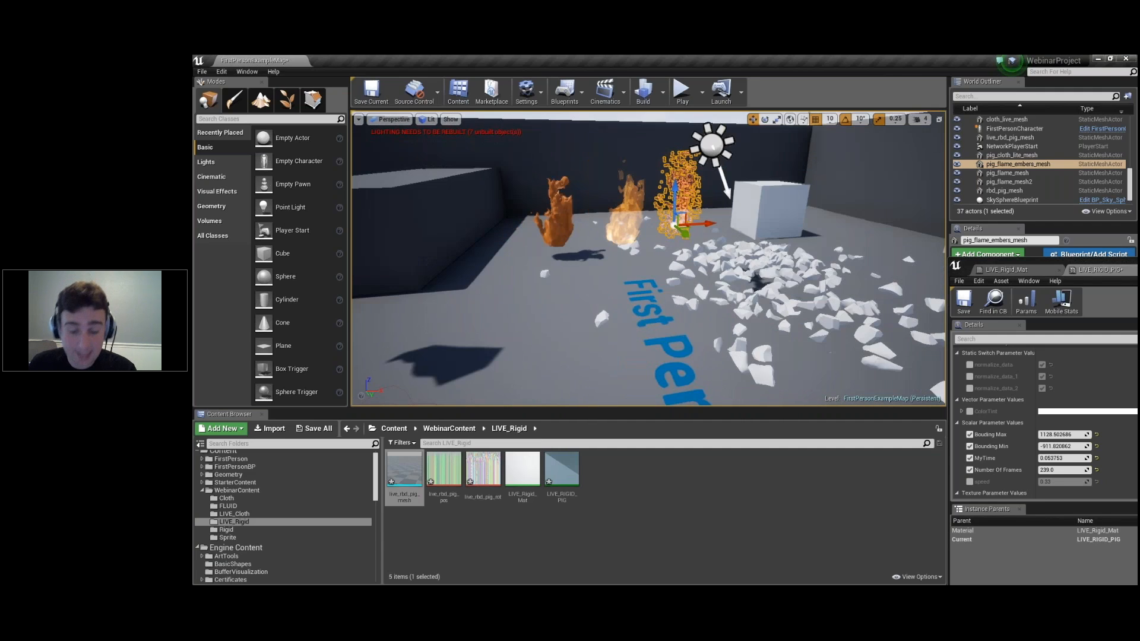
- Switch to Houdini, start a new empty scene and refresh the parameter dialog in the network editor
{"action": "key", "text": "alt+Tab"}
{"action": "left_click", "coordinate": [211, 76]}
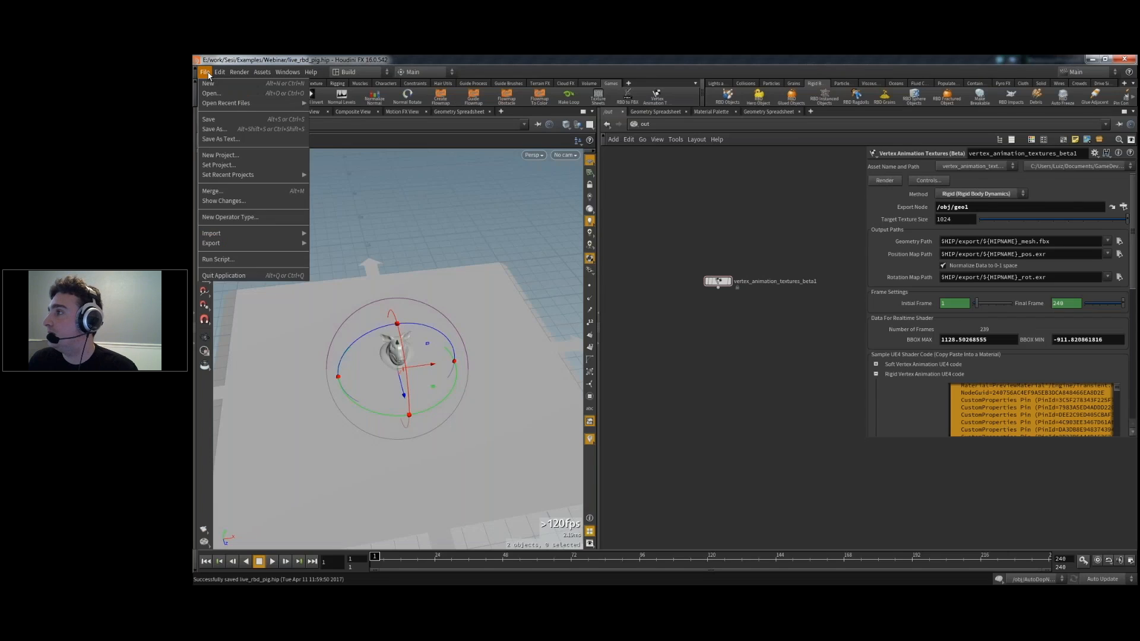
{"action": "left_click", "coordinate": [208, 87]}
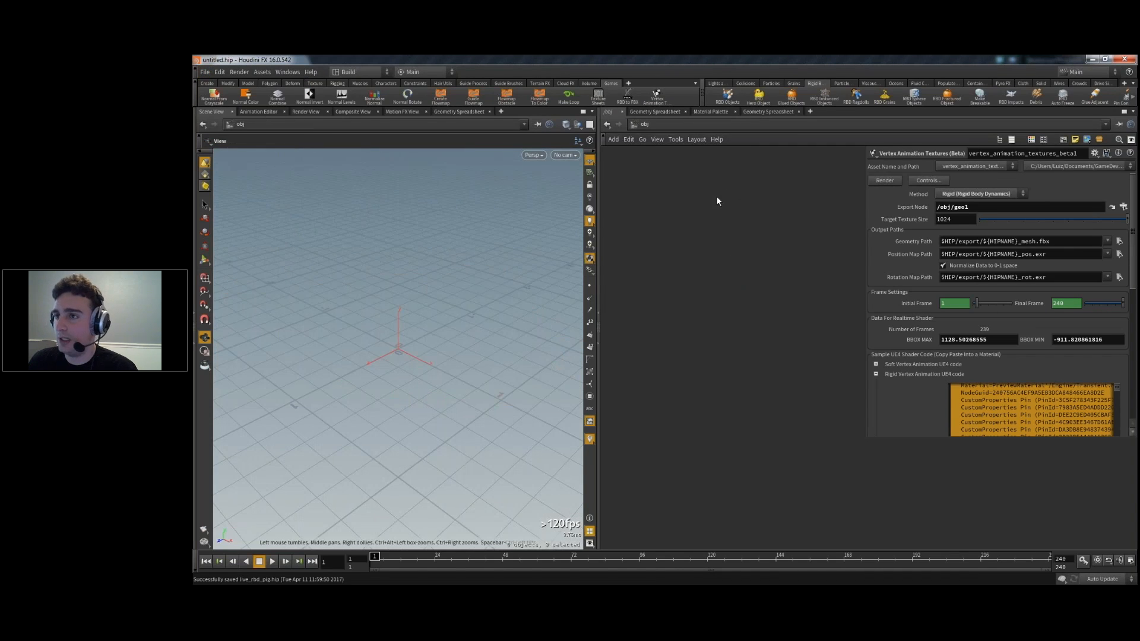
{"action": "key", "text": "p"}
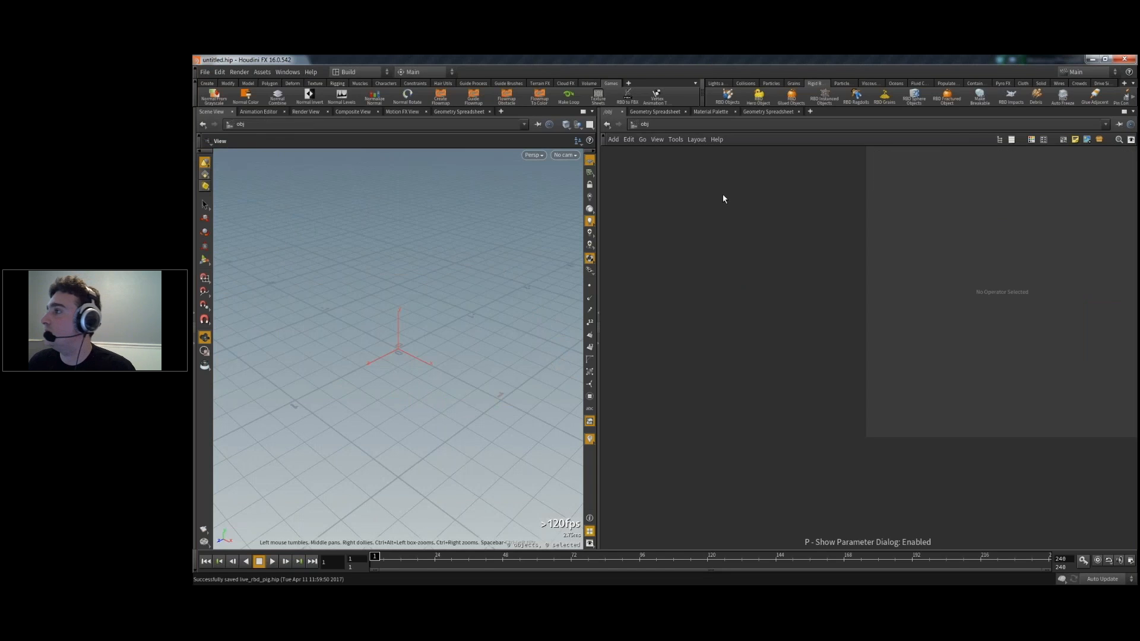
- Create a geometry object and replace its default file node with a Pig Head test geometry
{"action": "key", "text": "Tab"}
{"action": "key", "text": "Escape"}
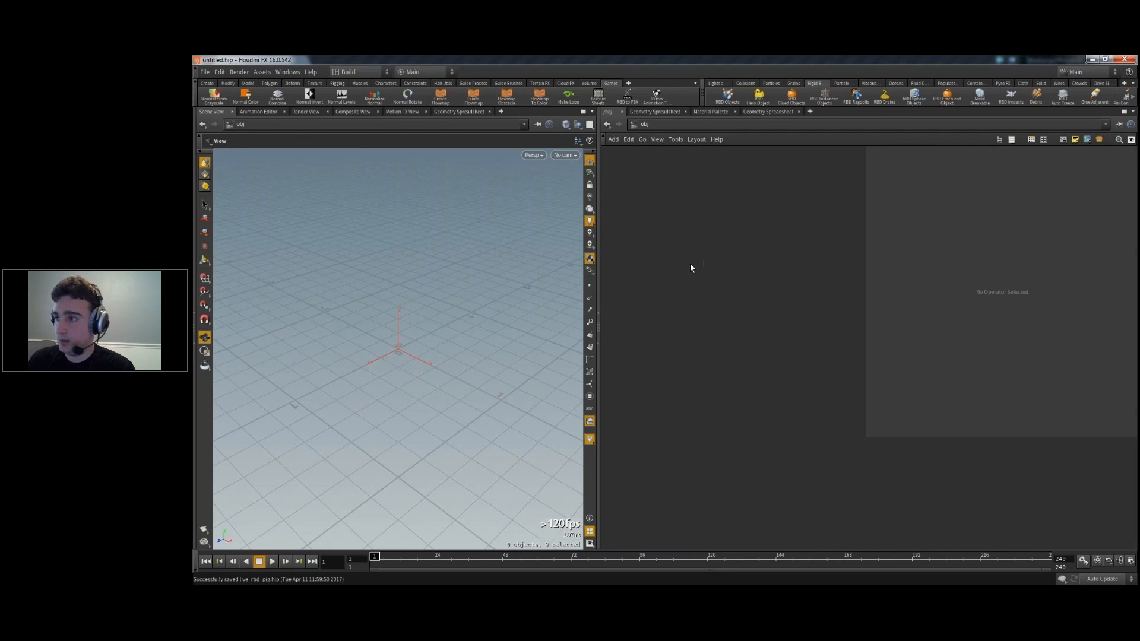
{"action": "key", "text": "Return"}
{"action": "key", "text": "Return"}
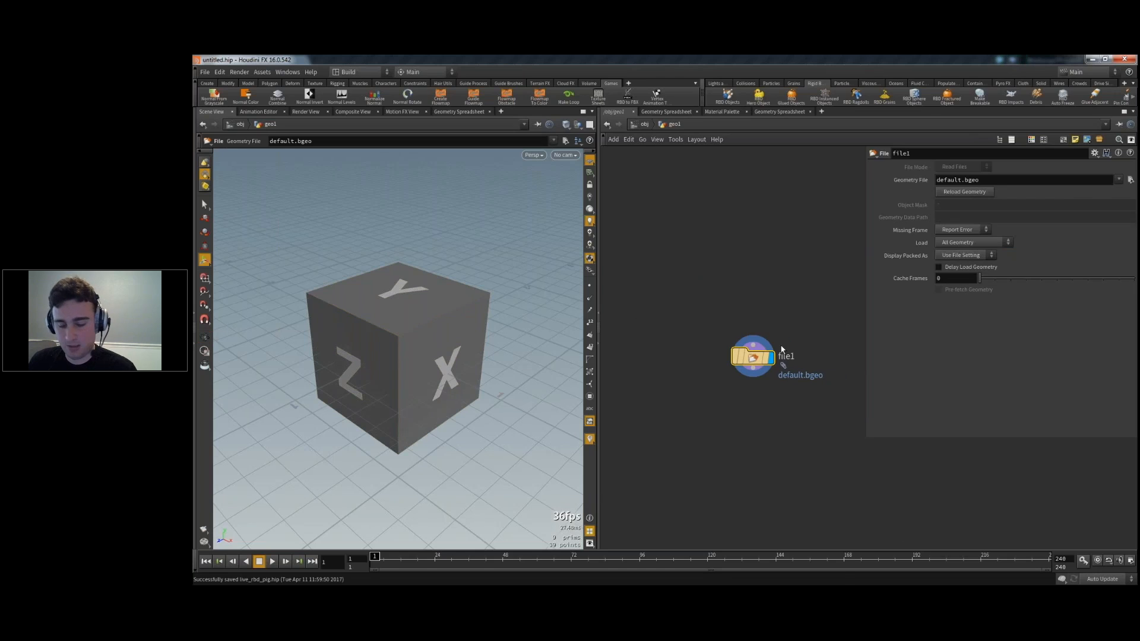
{"action": "key", "text": "Delete"}
{"action": "key", "text": "Tab"}
{"action": "key", "text": "Escape"}
{"action": "key", "text": "Return"}
{"action": "left_click_drag", "start_coordinate": [781, 348], "coordinate": [734, 261]}
{"action": "left_click_drag", "start_coordinate": [456, 349], "coordinate": [535, 294], "text": "alt"}
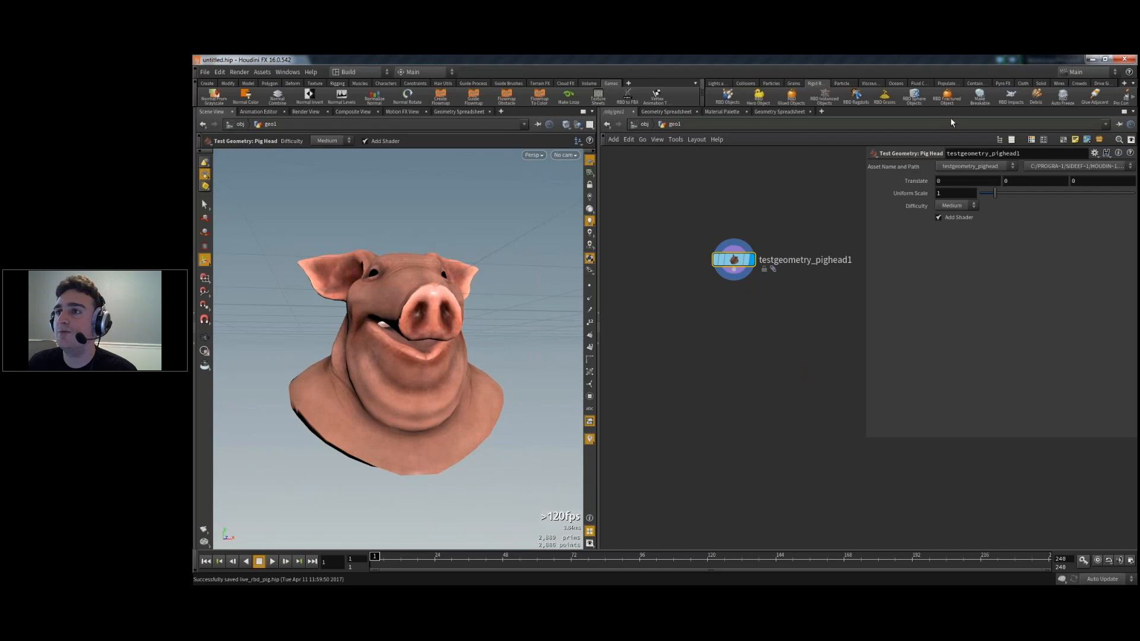
- Apply the Pyro FX Flames tool to the pig head object
{"action": "left_click", "coordinate": [1003, 83]}
{"action": "left_click", "coordinate": [715, 96]}
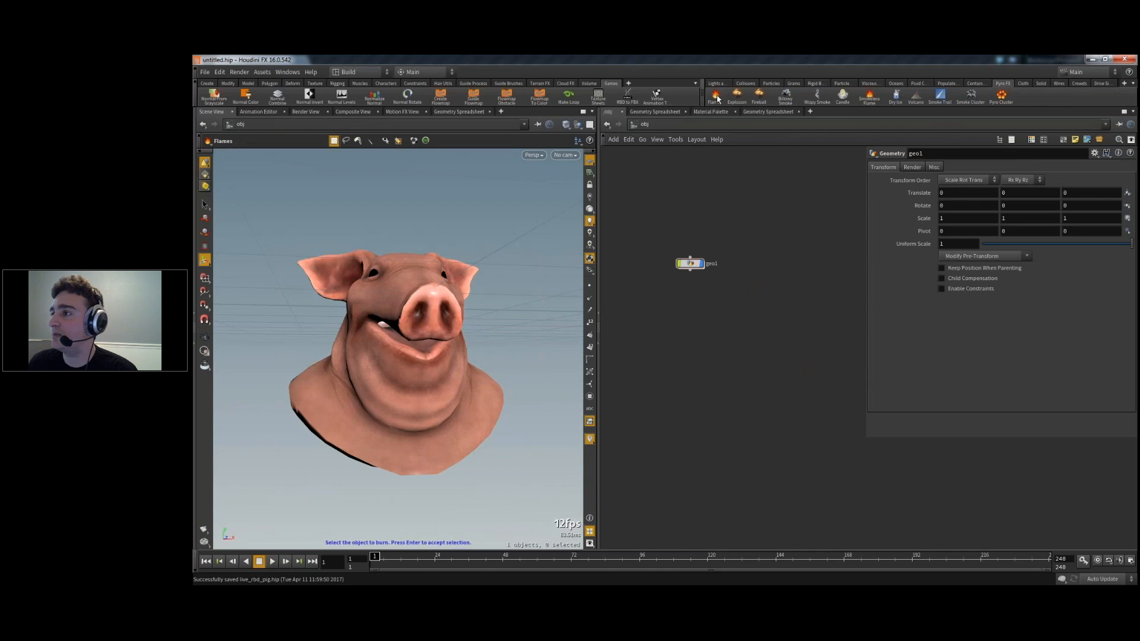
{"action": "key", "text": "Return"}
{"action": "left_click_drag", "start_coordinate": [446, 320], "coordinate": [380, 356]}
- Play the pyro simulation up to frame 74 to inspect the burning pig head and its solver network
{"action": "left_click", "coordinate": [272, 561]}
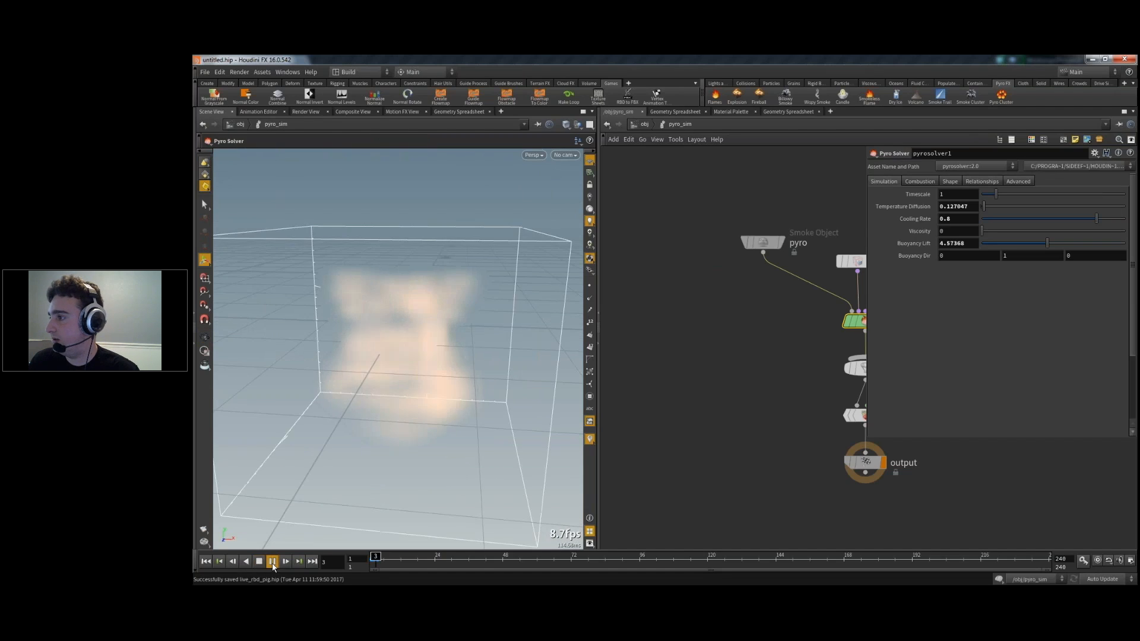
{"action": "key", "text": "Escape"}
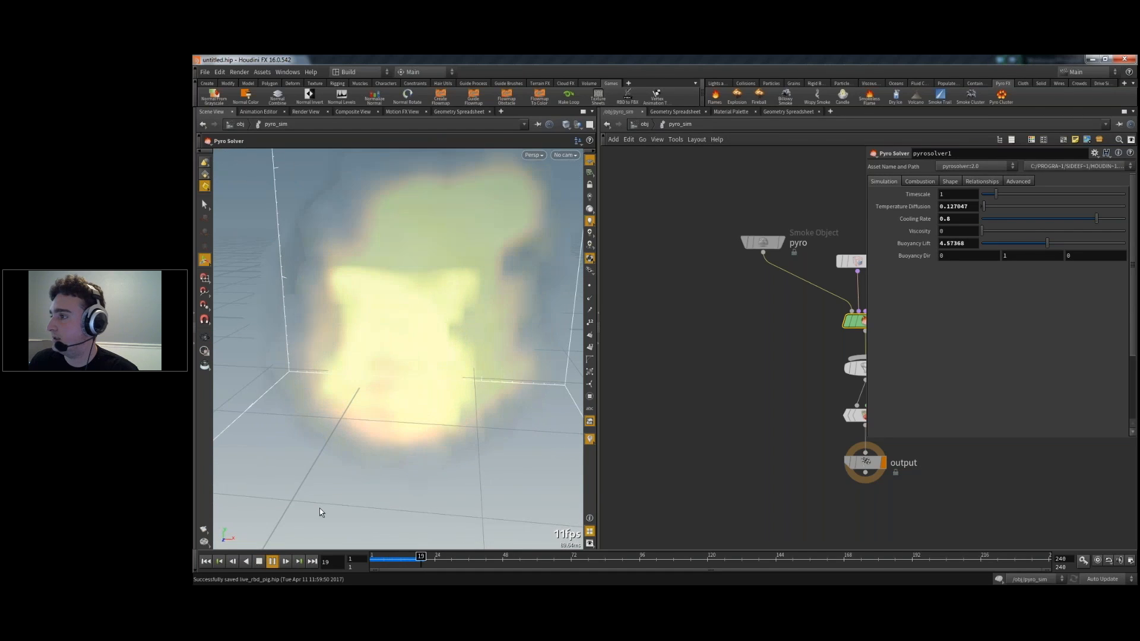
{"action": "scroll", "coordinate": [274, 457], "scroll_direction": "down", "scroll_amount": 5}
{"action": "left_click_drag", "start_coordinate": [359, 441], "coordinate": [392, 415]}
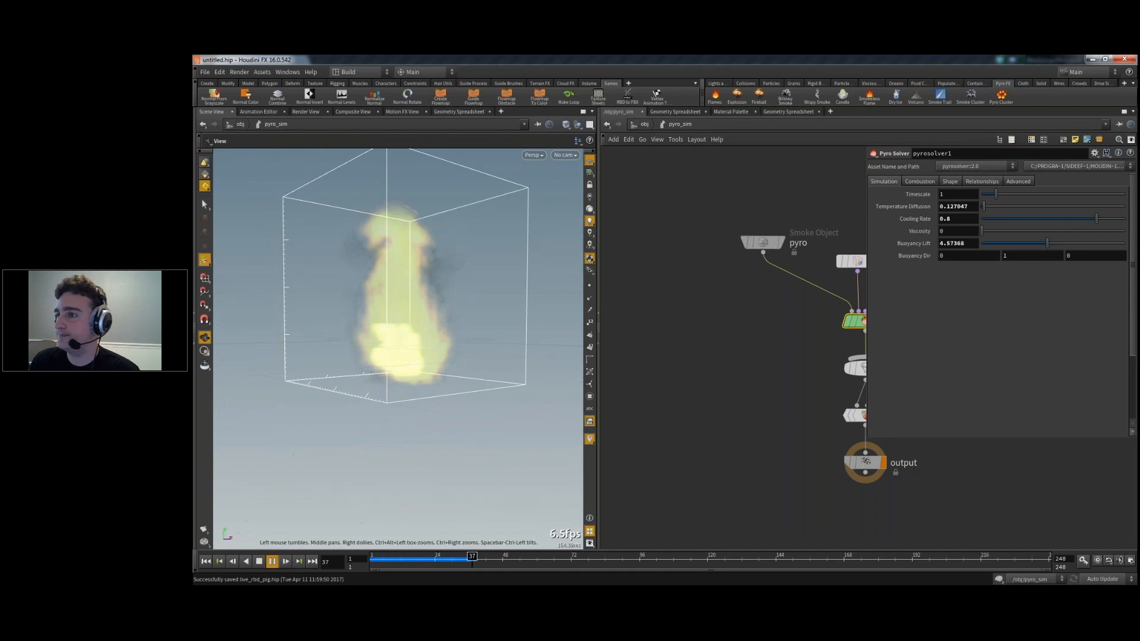
{"action": "middle_click_drag", "start_coordinate": [682, 364], "coordinate": [590, 409]}
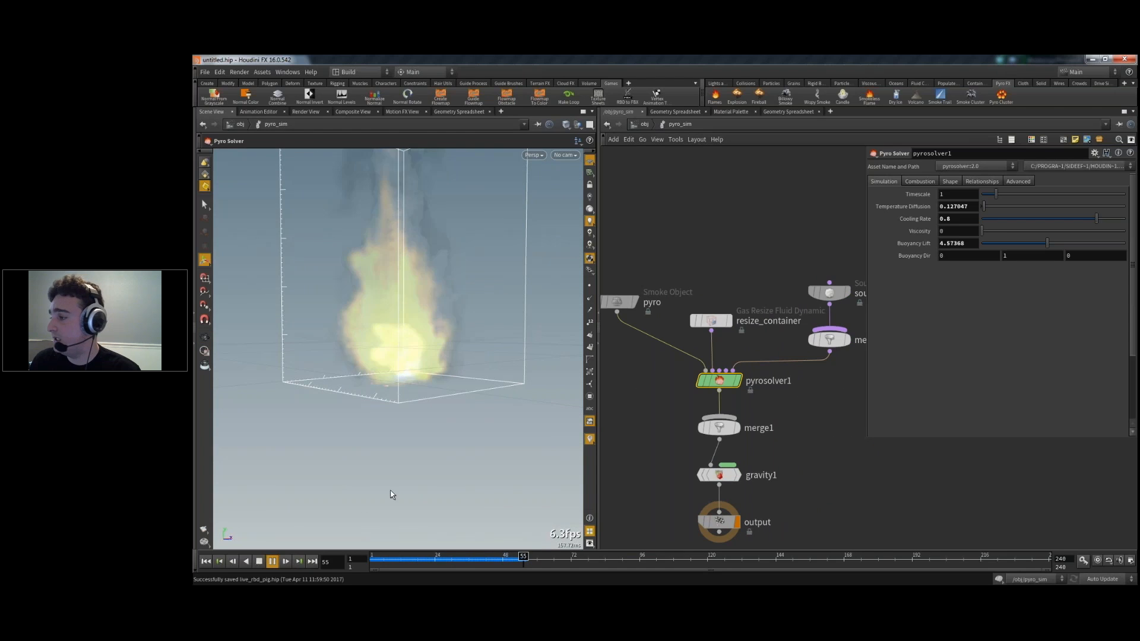
{"action": "left_click", "coordinate": [260, 561]}
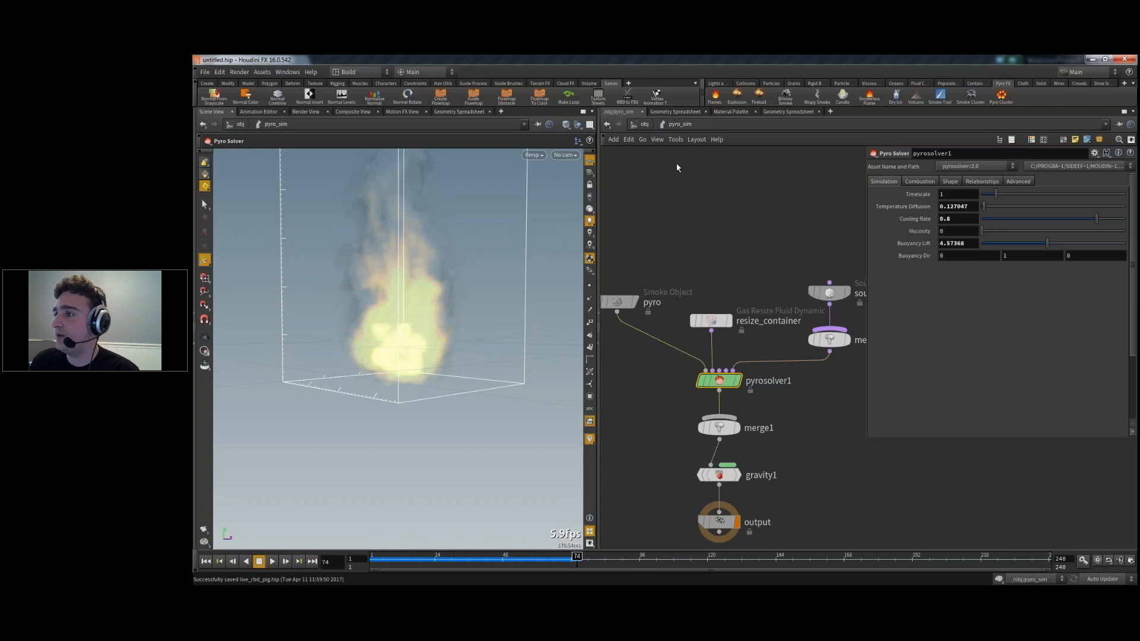
- Go back to object level, select the pyro_sim DOP network and open its Sub Steps value for editing
{"action": "left_click", "coordinate": [645, 124]}
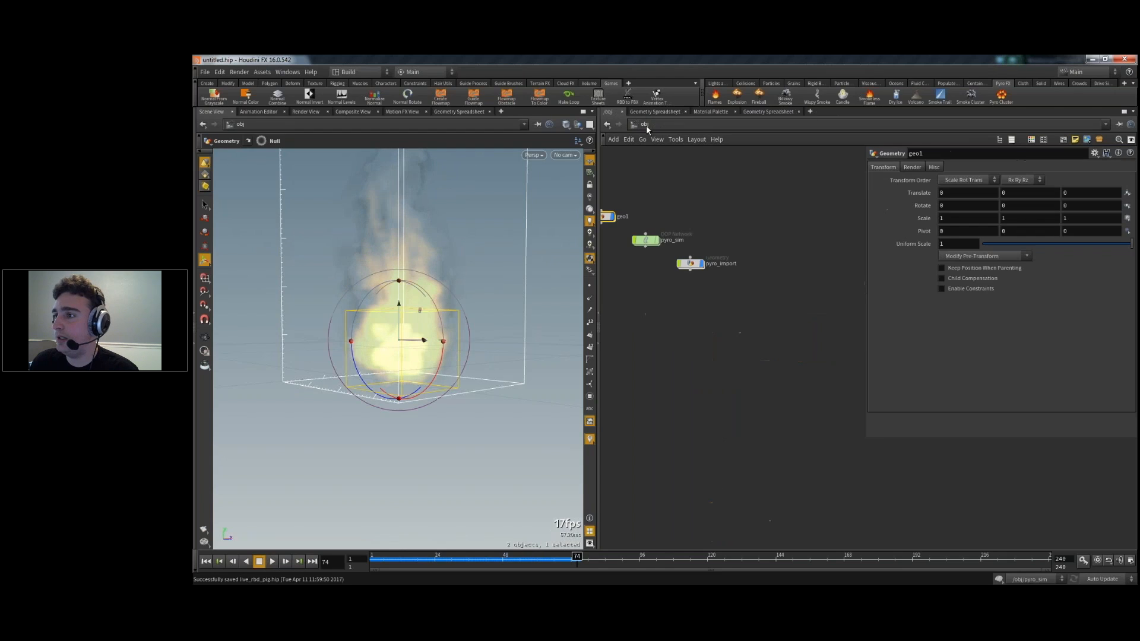
{"action": "left_click", "coordinate": [646, 241]}
{"action": "left_click", "coordinate": [955, 243]}
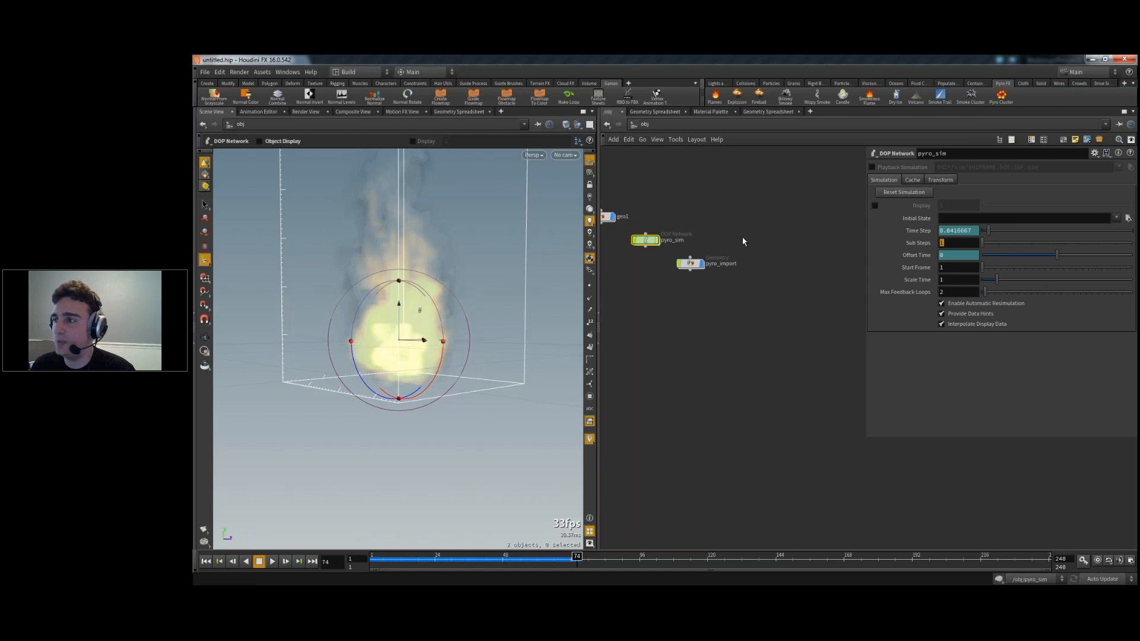
- Go inside the pyro_import object, display its import_pyrofields node and set the heat field's visualization to Rainbow
{"action": "middle_click_drag", "start_coordinate": [675, 219], "coordinate": [727, 243]}
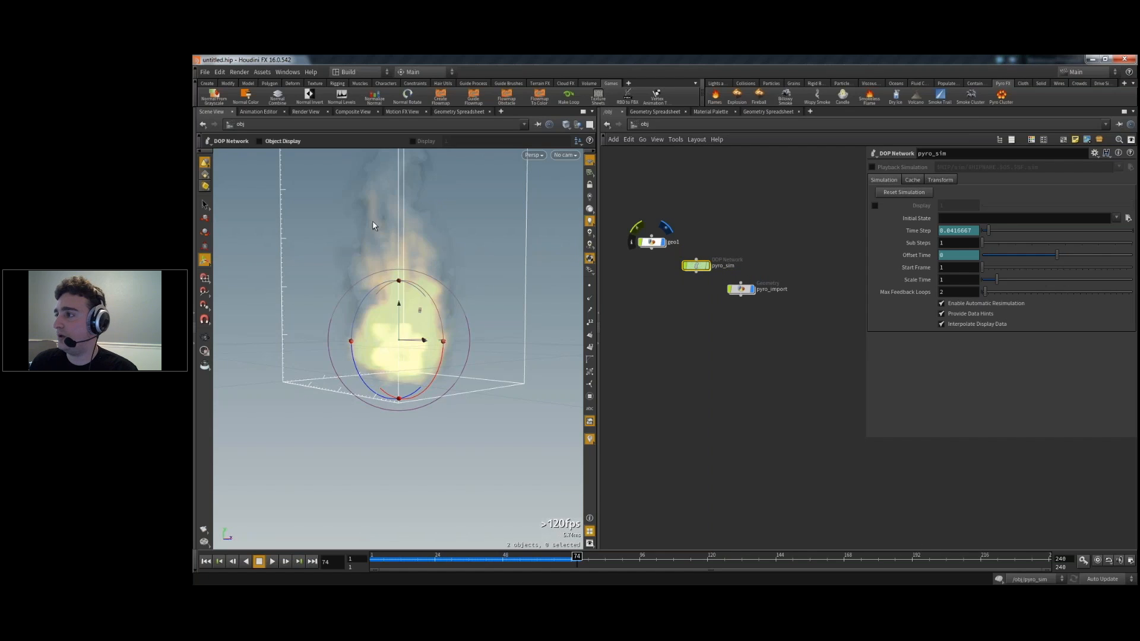
{"action": "left_click", "coordinate": [740, 289]}
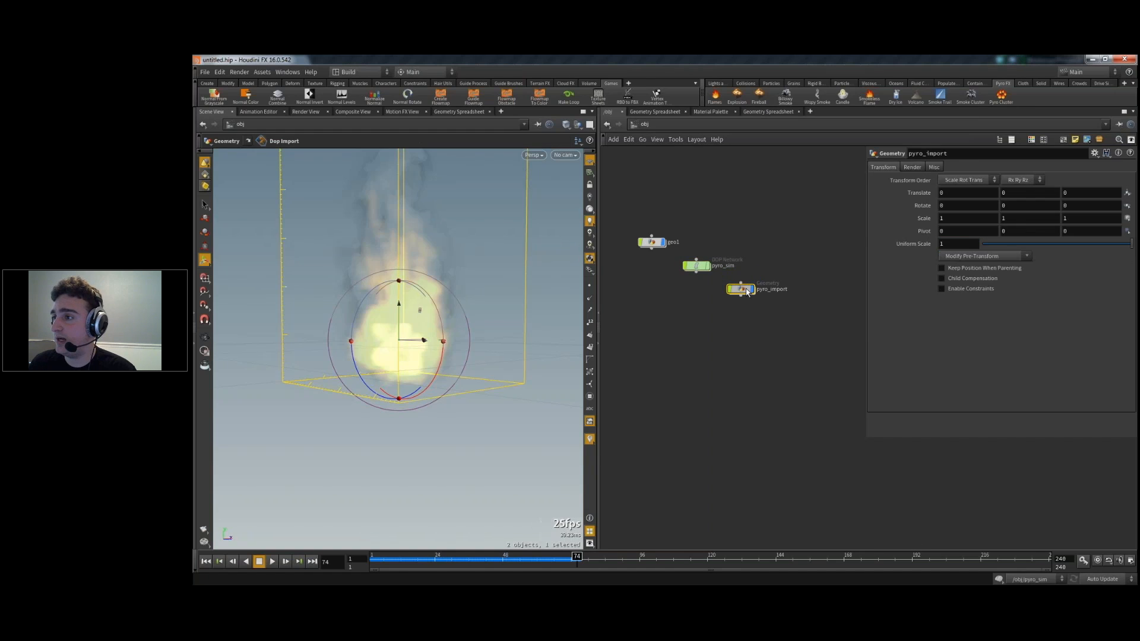
{"action": "key", "text": "i"}
{"action": "left_click_drag", "start_coordinate": [764, 343], "coordinate": [840, 296]}
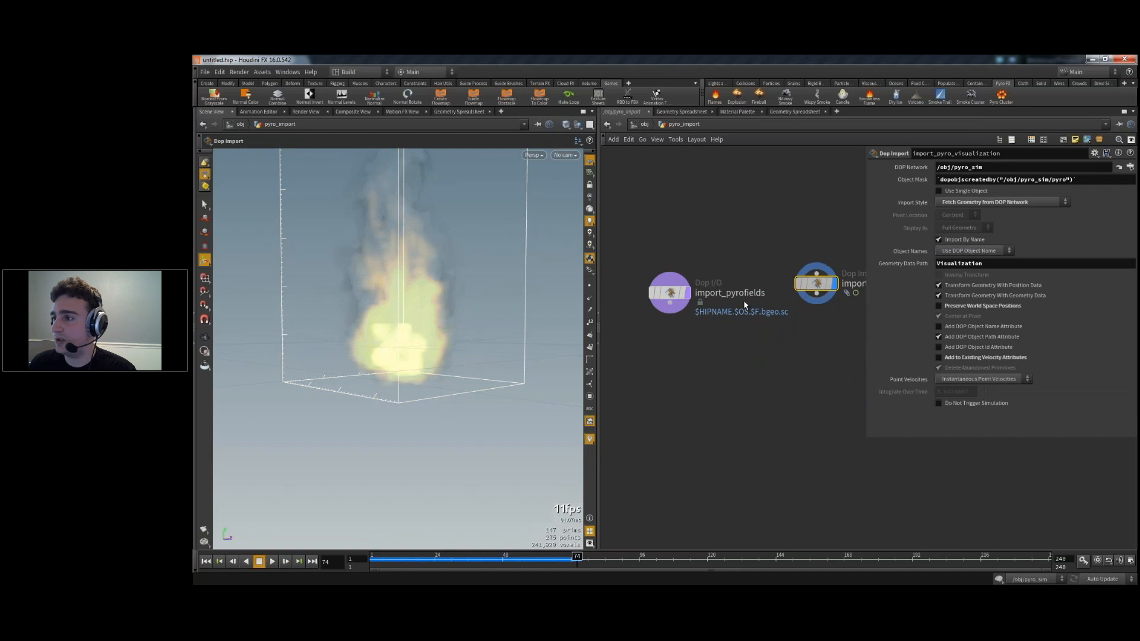
{"action": "left_click", "coordinate": [687, 293]}
{"action": "left_click", "coordinate": [669, 292]}
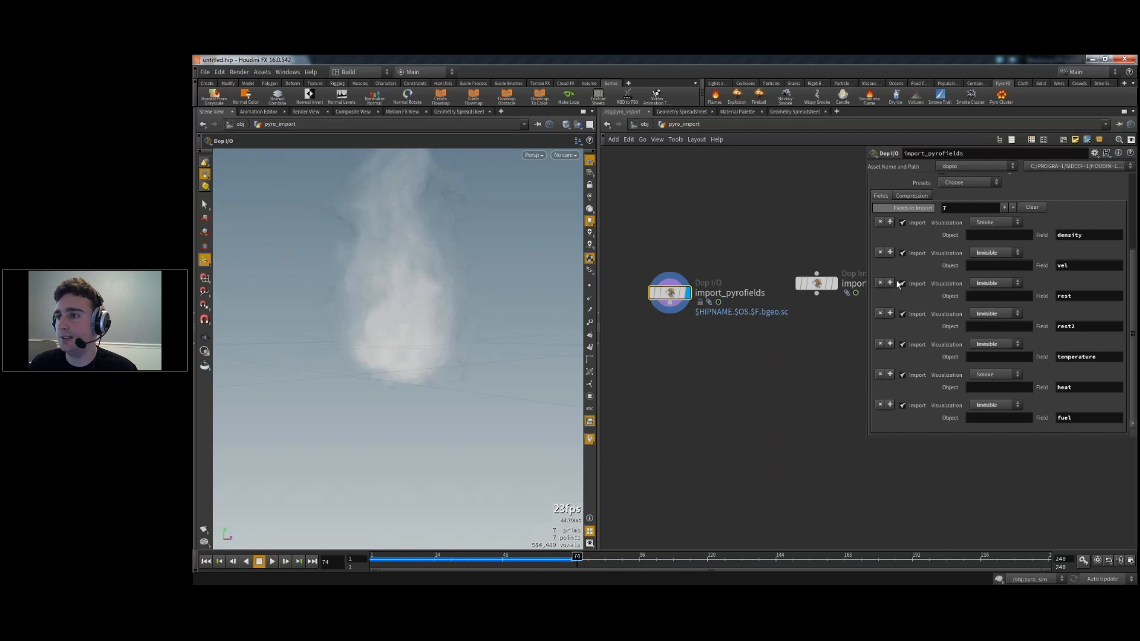
{"action": "left_click", "coordinate": [996, 375]}
{"action": "left_click", "coordinate": [989, 393]}
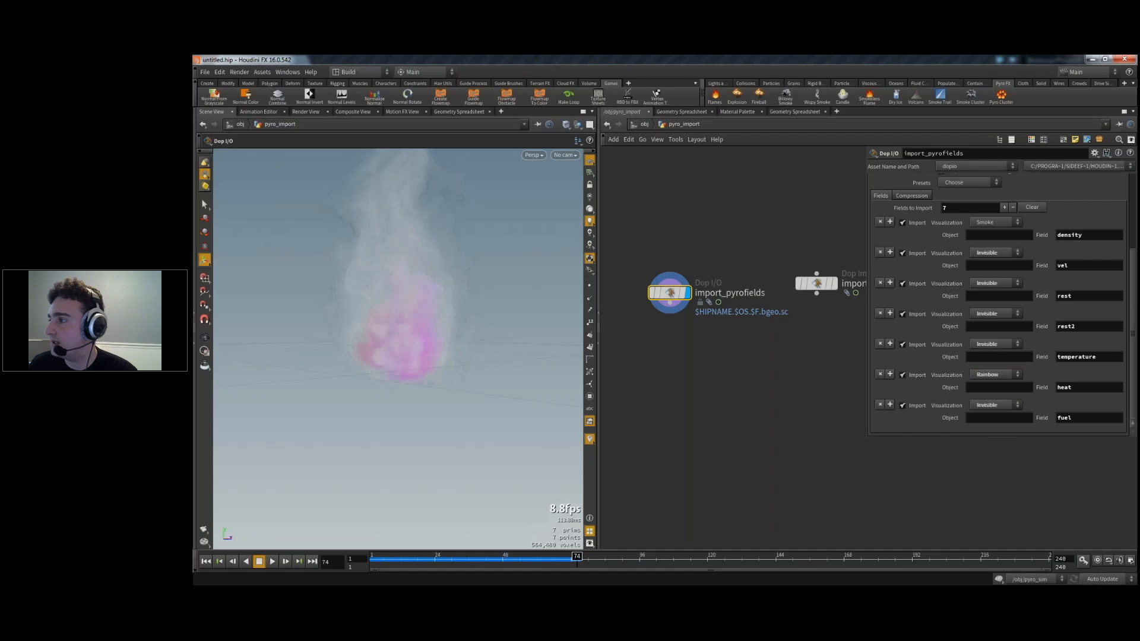
- Examine the smoke density and rainbow-coloured heat fields in the viewport from several angles
{"action": "key", "text": "Escape"}
{"action": "left_click_drag", "start_coordinate": [358, 367], "coordinate": [437, 377]}
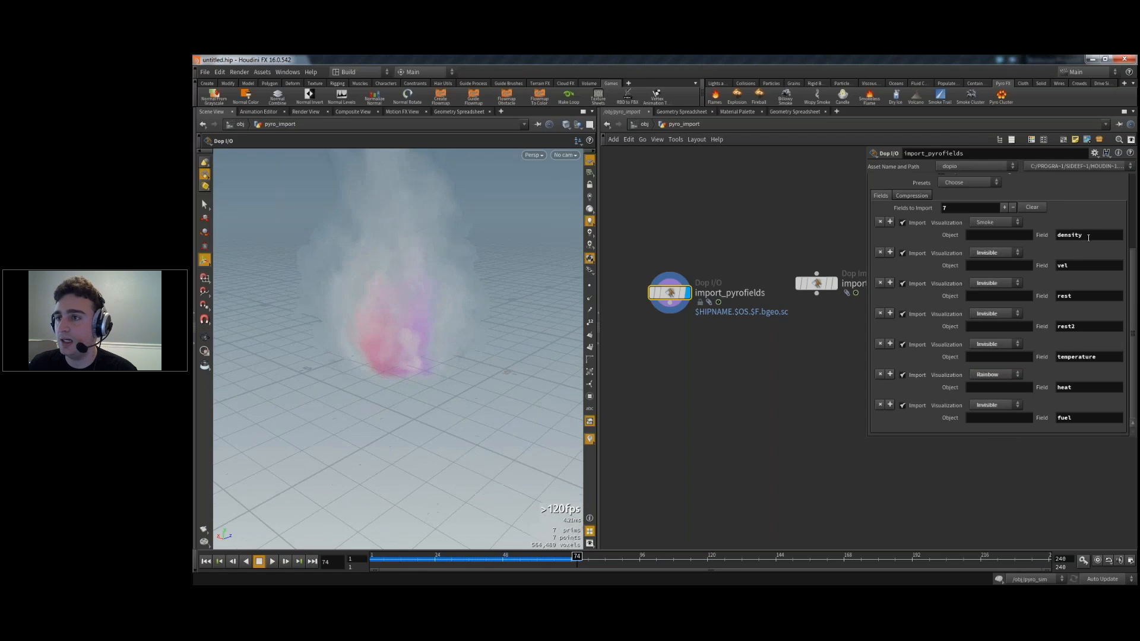
{"action": "key", "text": "Escape"}
{"action": "left_click_drag", "start_coordinate": [326, 341], "coordinate": [448, 336]}
{"action": "right_click_drag", "start_coordinate": [448, 336], "coordinate": [433, 352], "text": "alt"}
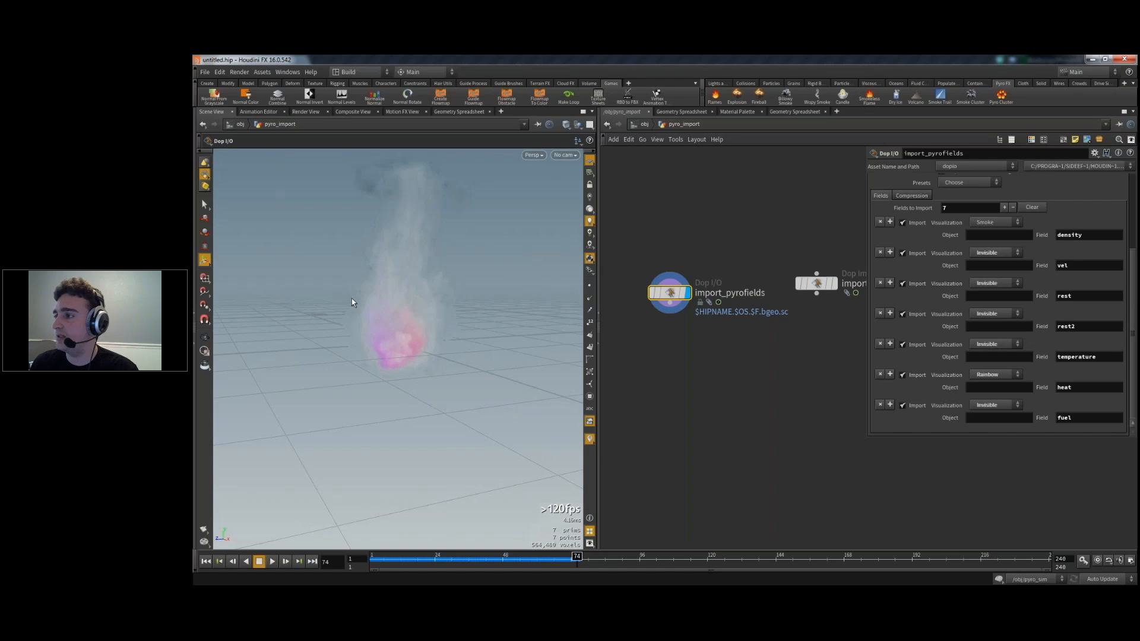
{"action": "left_click_drag", "start_coordinate": [353, 302], "coordinate": [363, 196], "text": "alt"}
{"action": "left_click_drag", "start_coordinate": [364, 304], "coordinate": [495, 310], "text": "alt"}
{"action": "left_click_drag", "start_coordinate": [426, 308], "coordinate": [385, 306]}
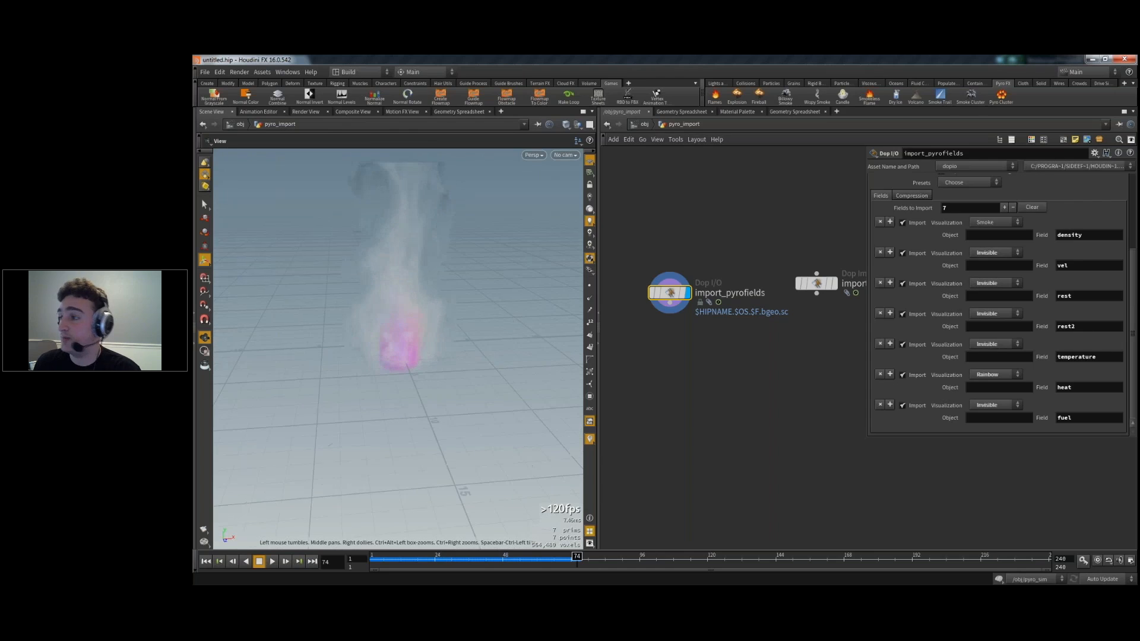
{"action": "key", "text": "Escape"}
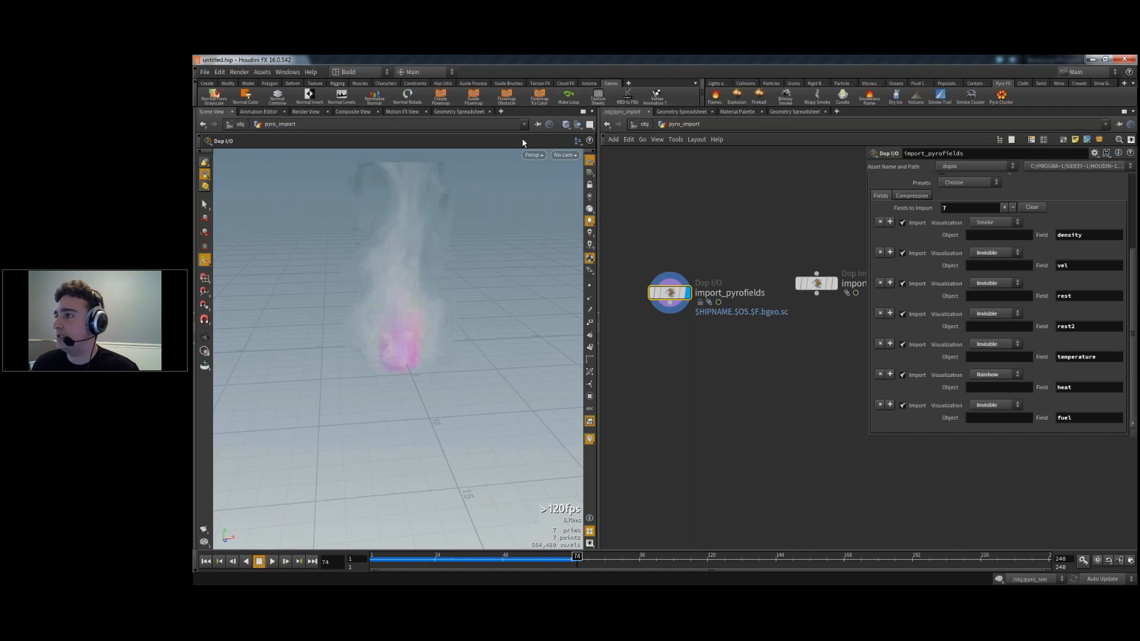
- Add a Delete node, connect it to the output of import_pyrofields and display it
{"action": "left_click", "coordinate": [662, 352]}
{"action": "key", "text": "Tab"}
{"action": "key", "text": "Escape"}
{"action": "left_click", "coordinate": [661, 348]}
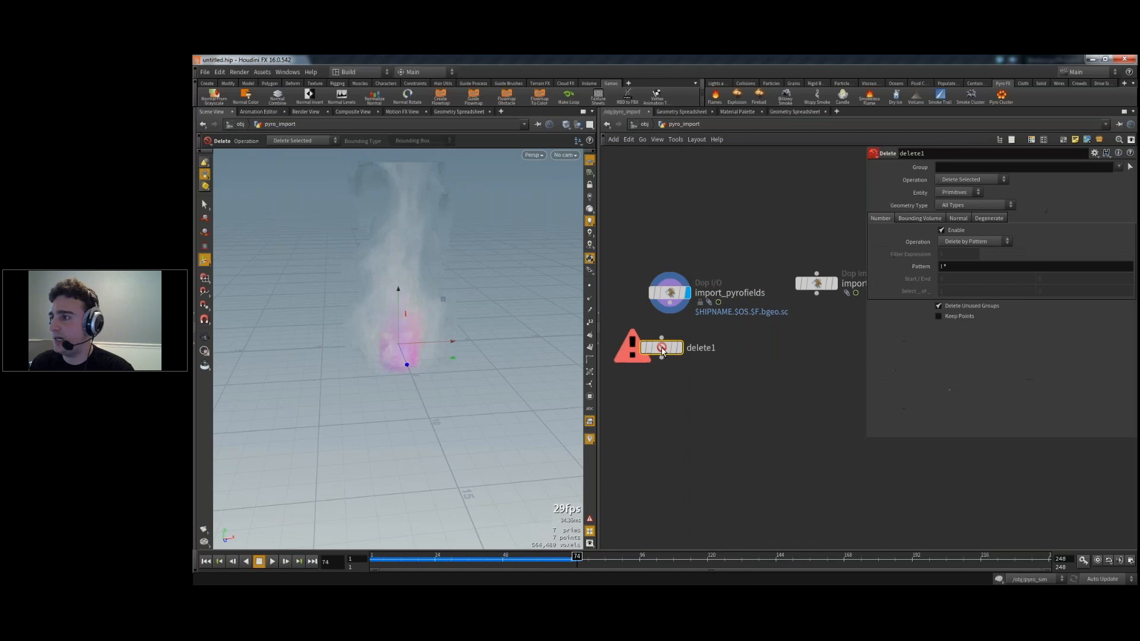
{"action": "left_click_drag", "start_coordinate": [670, 304], "coordinate": [661, 337]}
{"action": "left_click", "coordinate": [680, 347]}
{"action": "left_click", "coordinate": [1118, 168]}
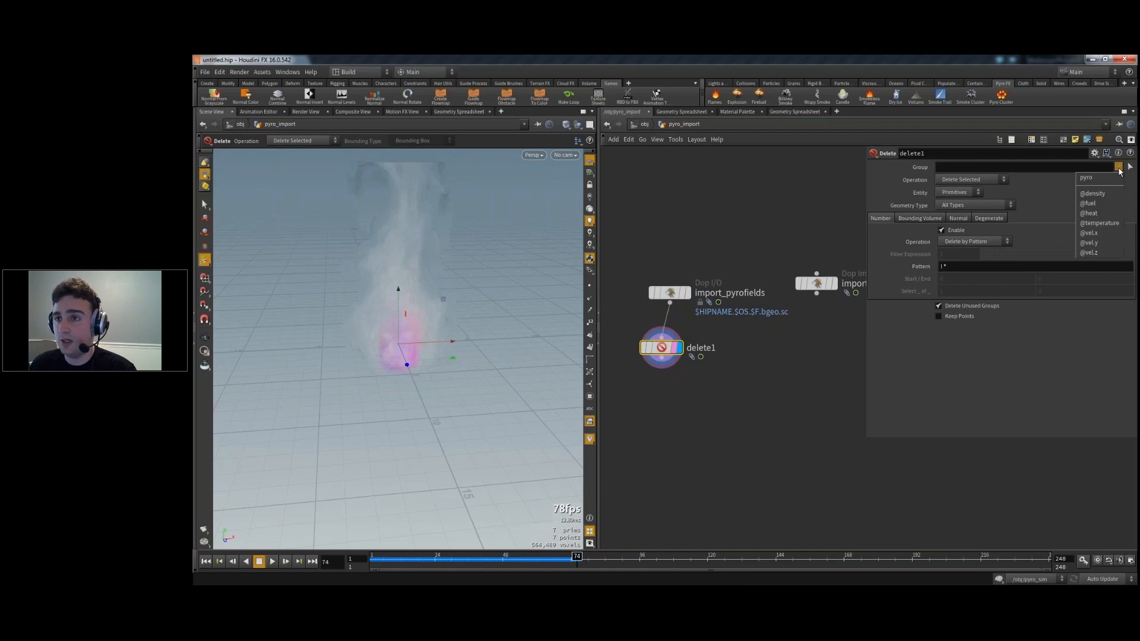
{"action": "left_click", "coordinate": [1092, 194]}
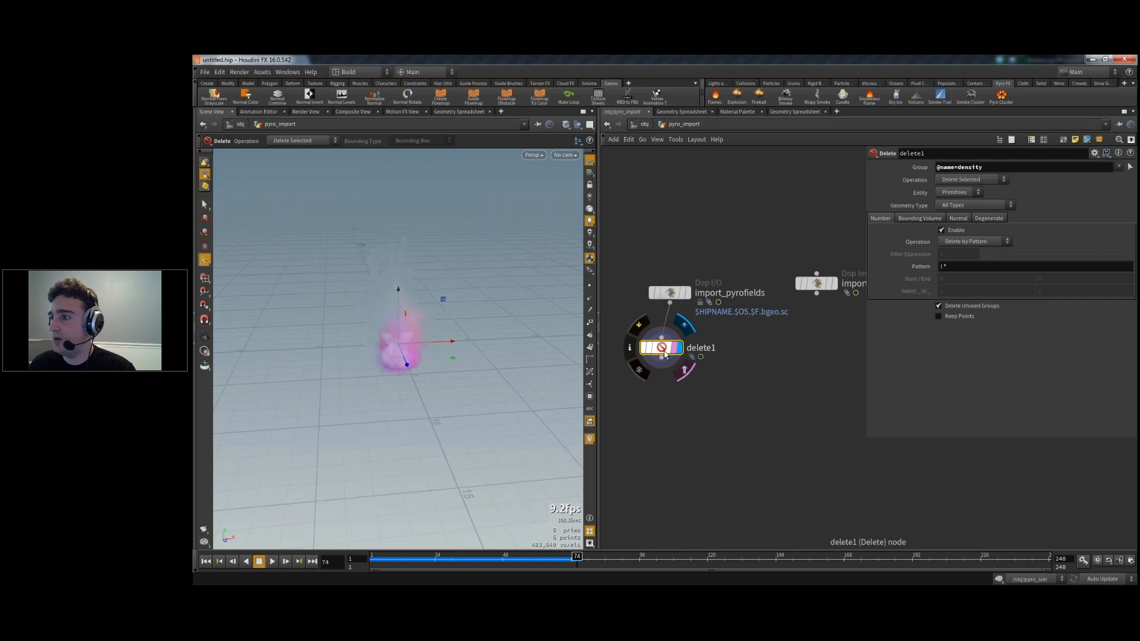
{"action": "left_click", "coordinate": [972, 179]}
{"action": "left_click", "coordinate": [968, 192]}
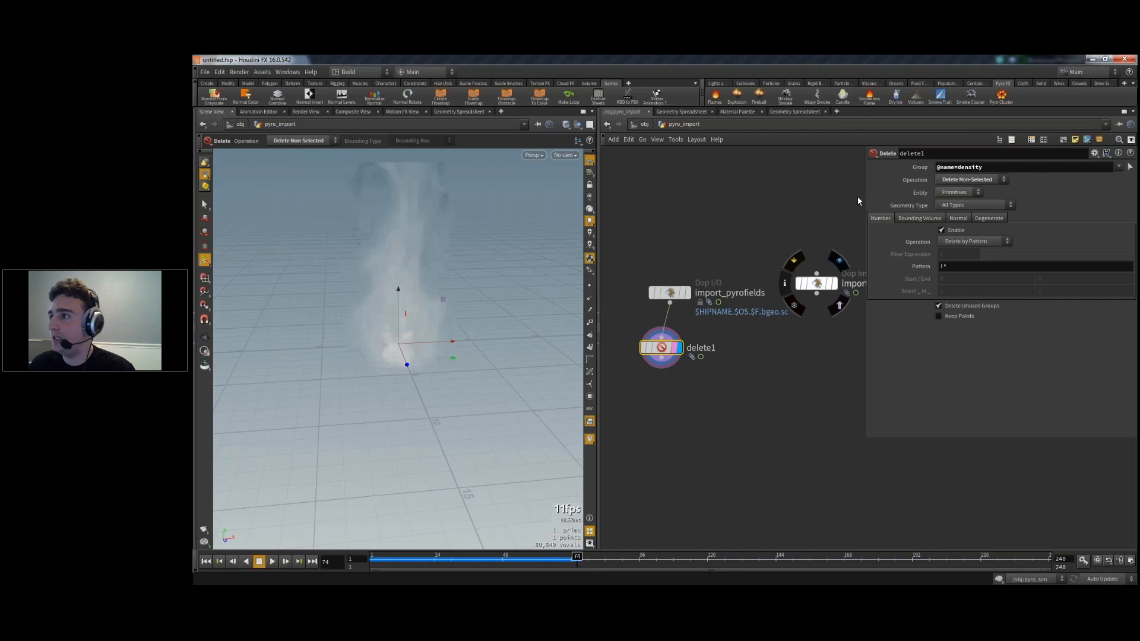
{"action": "left_click_drag", "start_coordinate": [485, 315], "coordinate": [451, 344], "text": "alt"}
{"action": "left_click", "coordinate": [578, 125]}
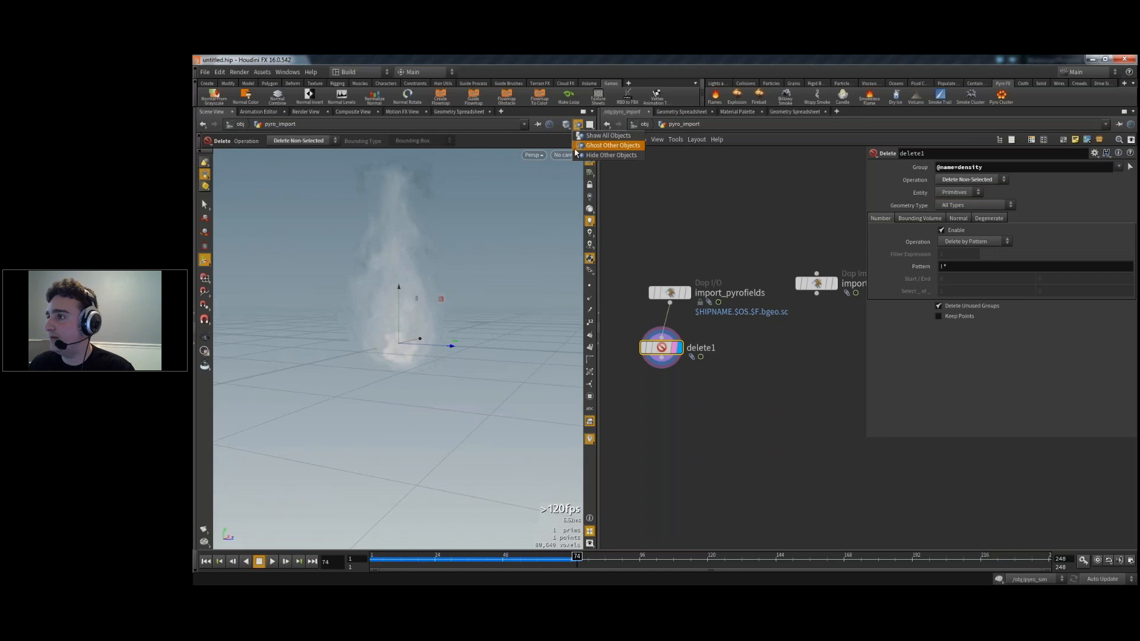
{"action": "key", "text": "Escape"}
{"action": "key", "text": "Escape"}
{"action": "left_click_drag", "start_coordinate": [474, 287], "coordinate": [376, 289]}
{"action": "key", "text": "Return"}
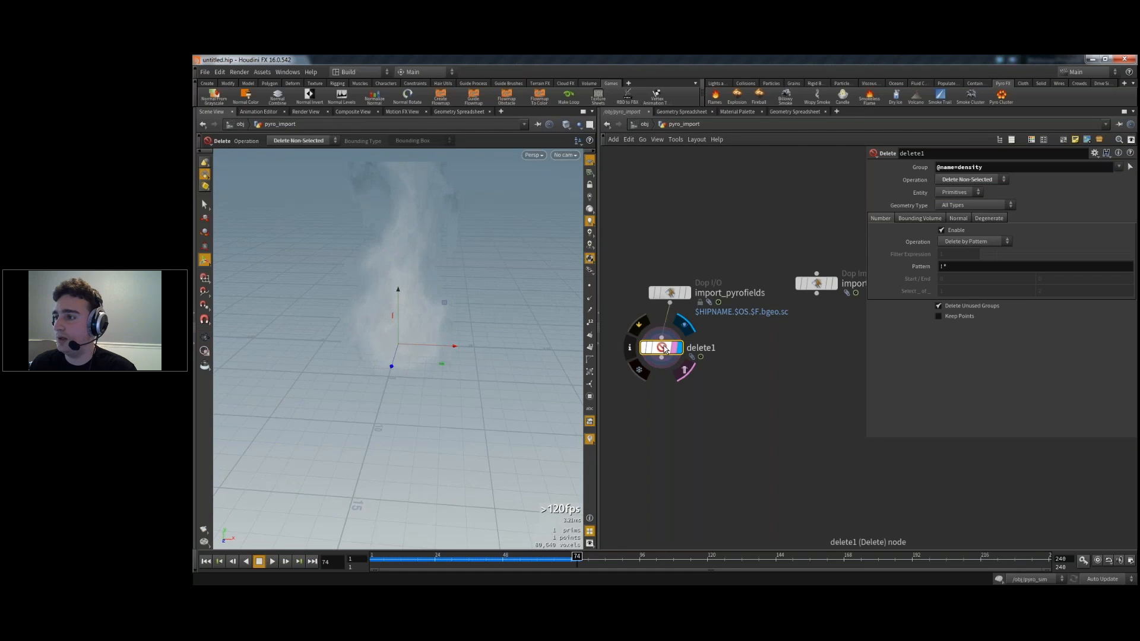
- Duplicate the density Delete node and place the copy beside it as a second branch from import_pyrofields
{"action": "left_click_drag", "start_coordinate": [667, 352], "coordinate": [839, 458], "text": "alt"}
{"action": "left_click_drag", "start_coordinate": [877, 524], "coordinate": [720, 349]}
{"action": "key", "text": "Delete"}
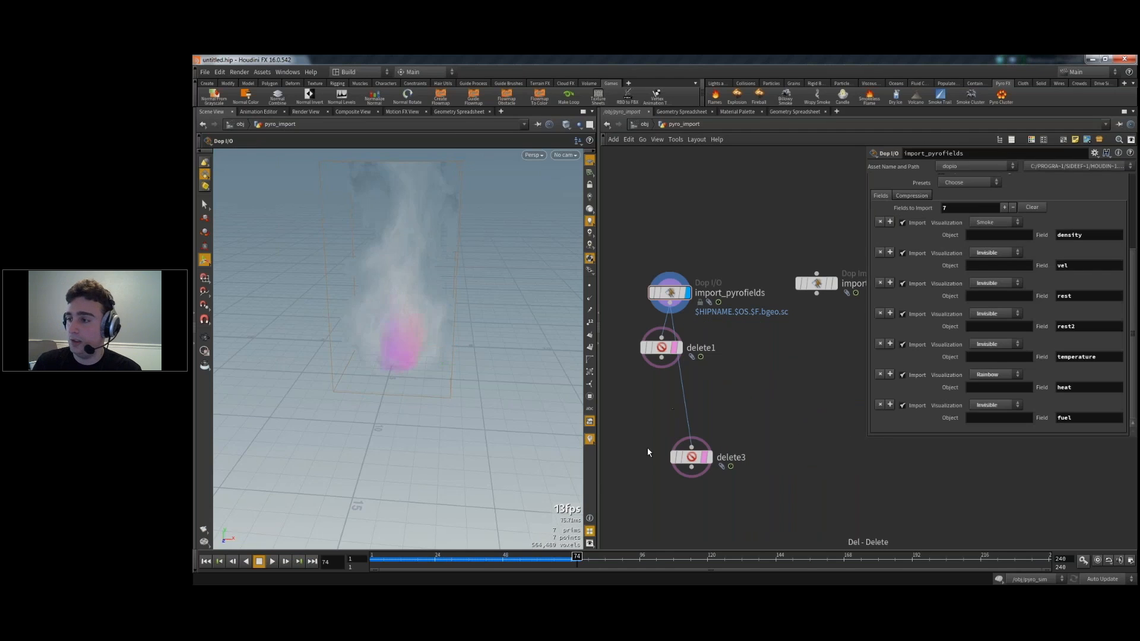
{"action": "left_click_drag", "start_coordinate": [686, 460], "coordinate": [747, 356]}
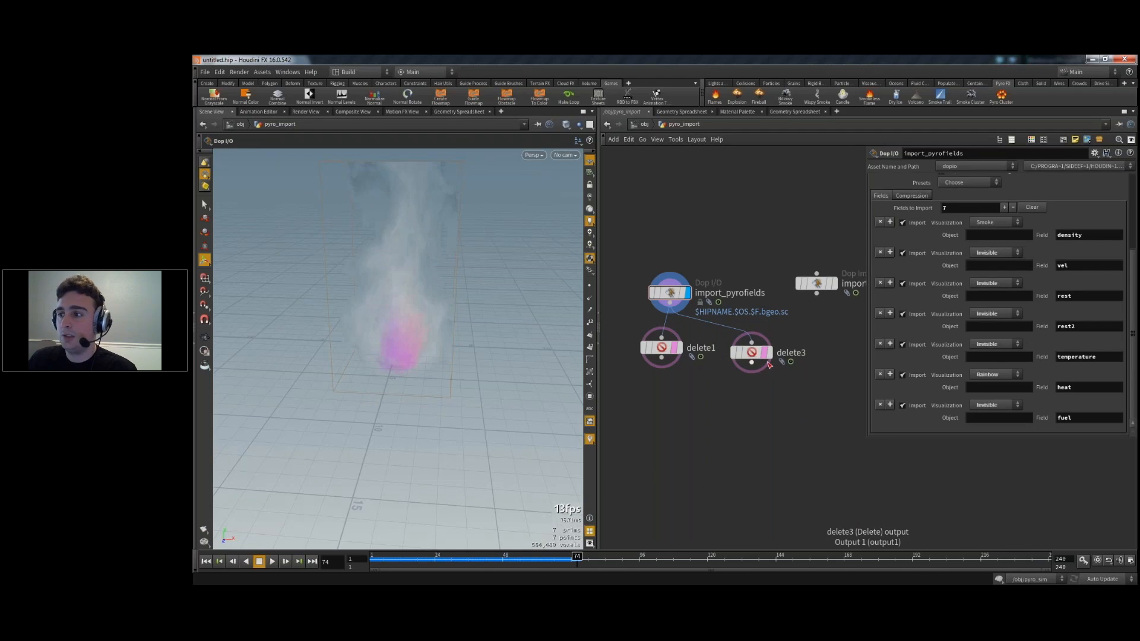
{"action": "left_click", "coordinate": [769, 353]}
{"action": "left_click", "coordinate": [751, 354]}
{"action": "left_click", "coordinate": [1121, 168]}
{"action": "left_click", "coordinate": [1089, 213]}
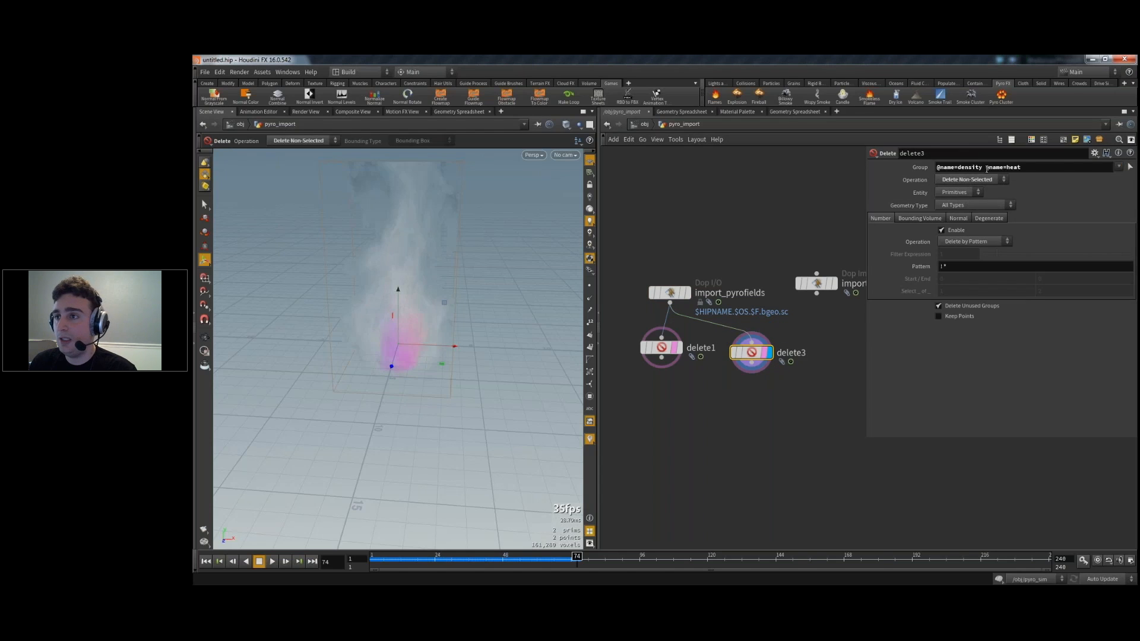
{"action": "key", "text": "BackSpace"}
{"action": "key", "text": "Return"}
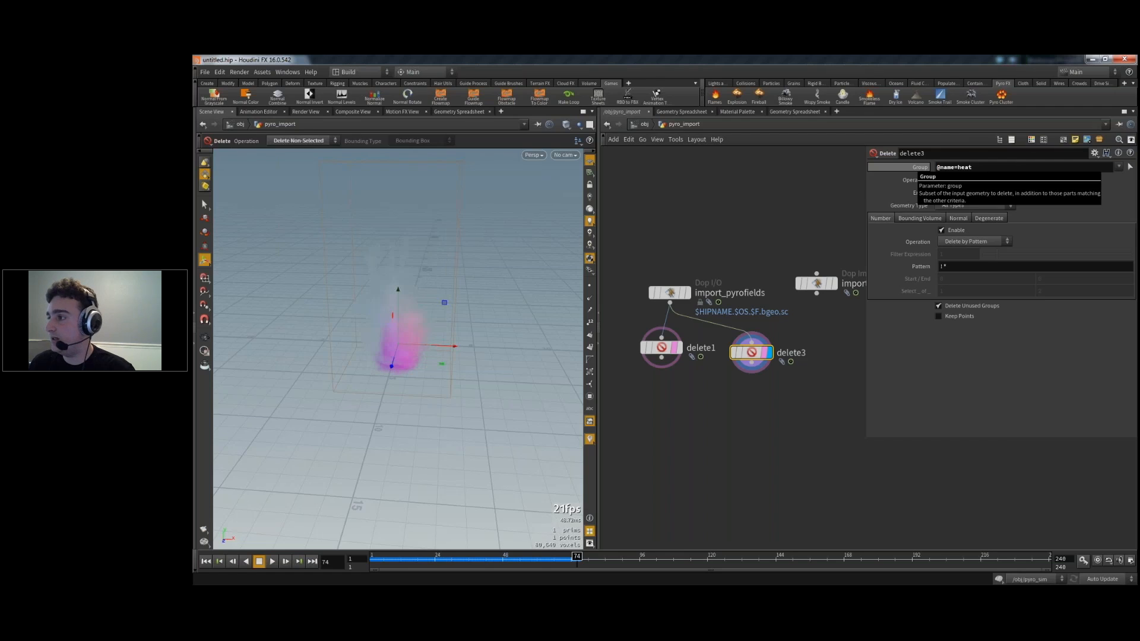
- Examine the isolated heat volume up close from several angles and play the simulation up to frame 86
{"action": "left_click_drag", "start_coordinate": [314, 333], "coordinate": [425, 394]}
{"action": "scroll", "coordinate": [474, 321], "scroll_direction": "up", "scroll_amount": 4}
{"action": "scroll", "coordinate": [473, 321], "scroll_direction": "up", "scroll_amount": 3}
{"action": "scroll", "coordinate": [425, 394], "scroll_direction": "down", "scroll_amount": 4}
{"action": "left_click_drag", "start_coordinate": [380, 356], "coordinate": [438, 379]}
{"action": "key", "text": "Return"}
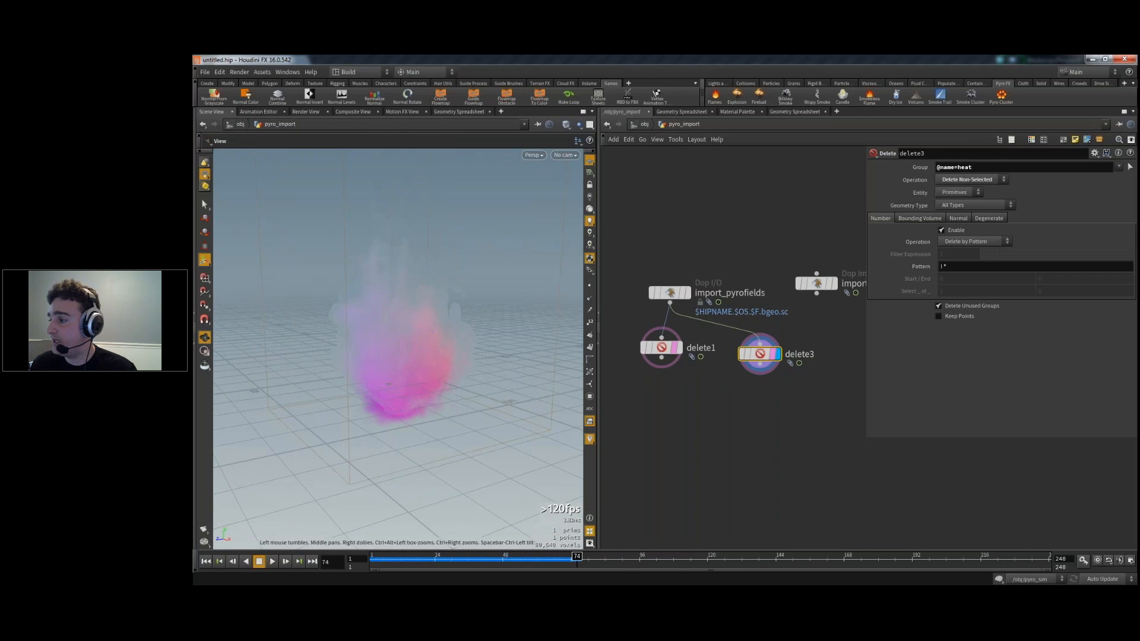
{"action": "left_click", "coordinate": [271, 561]}
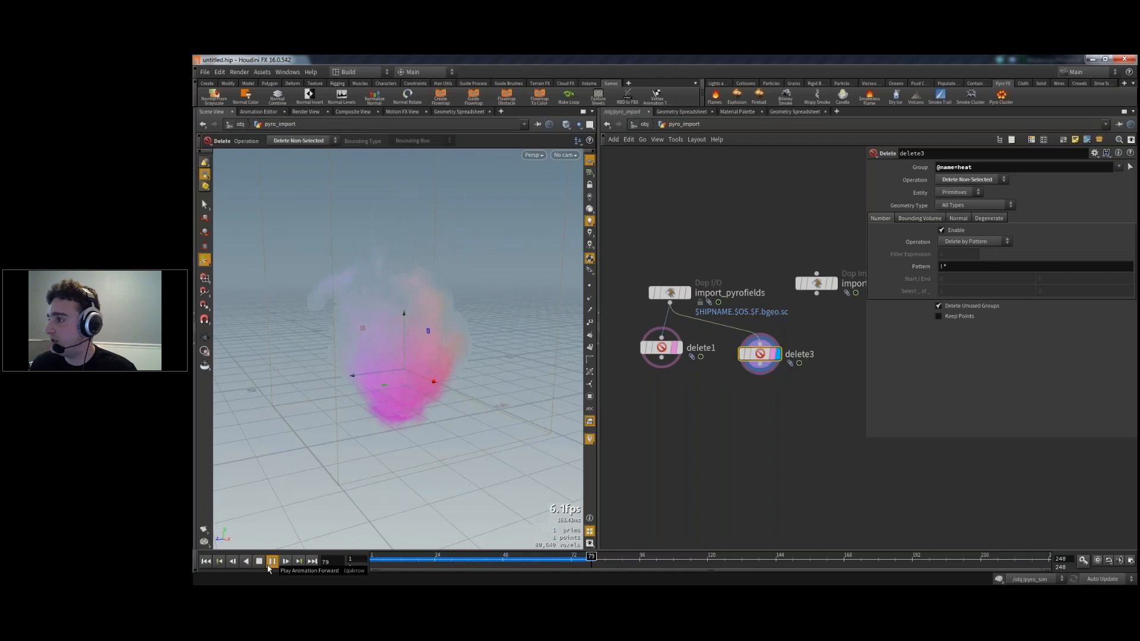
{"action": "left_click", "coordinate": [272, 562]}
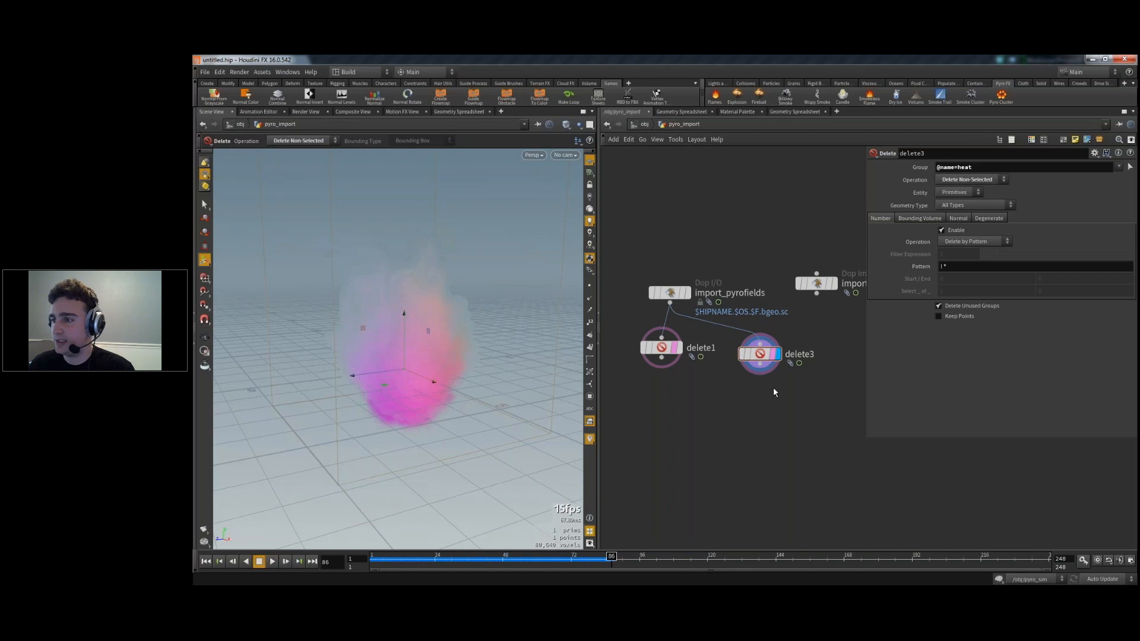
- Add a File Cache node below the heat Delete node
{"action": "key", "text": "Tab"}
{"action": "type", "text": "file"}
{"action": "key", "text": "Down"}
{"action": "key", "text": "Return"}
{"action": "left_click", "coordinate": [773, 387]}
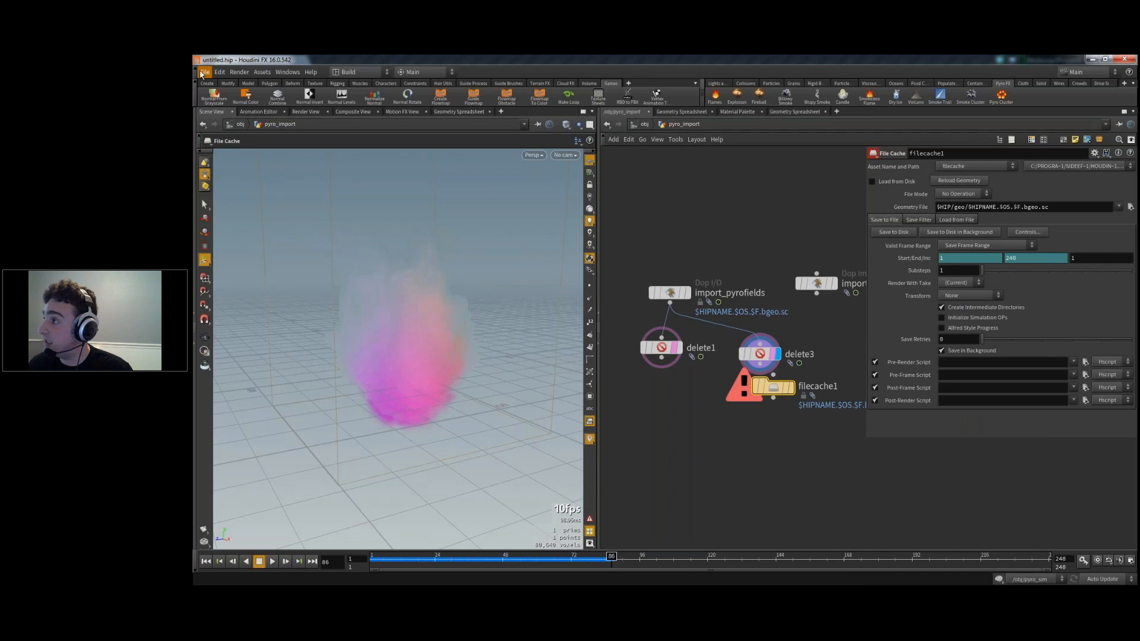
- Save the scene under the name live_fire.hip in the Webinar folder
{"action": "left_click", "coordinate": [204, 72]}
{"action": "left_click", "coordinate": [237, 130]}
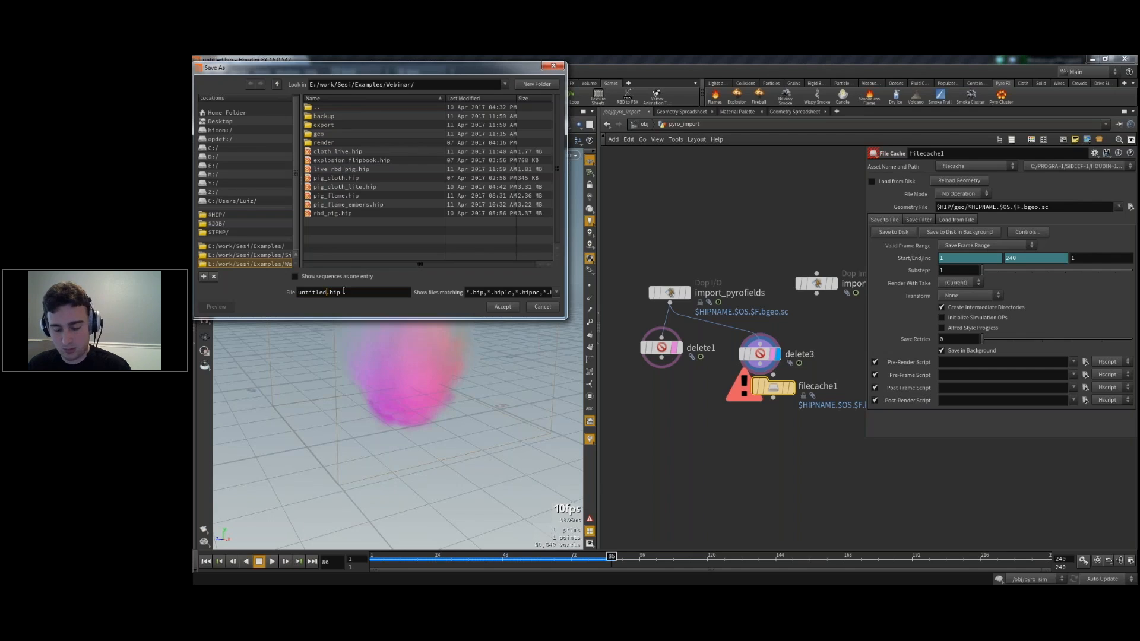
{"action": "type", "text": "live_fire"}
{"action": "key", "text": "Return"}
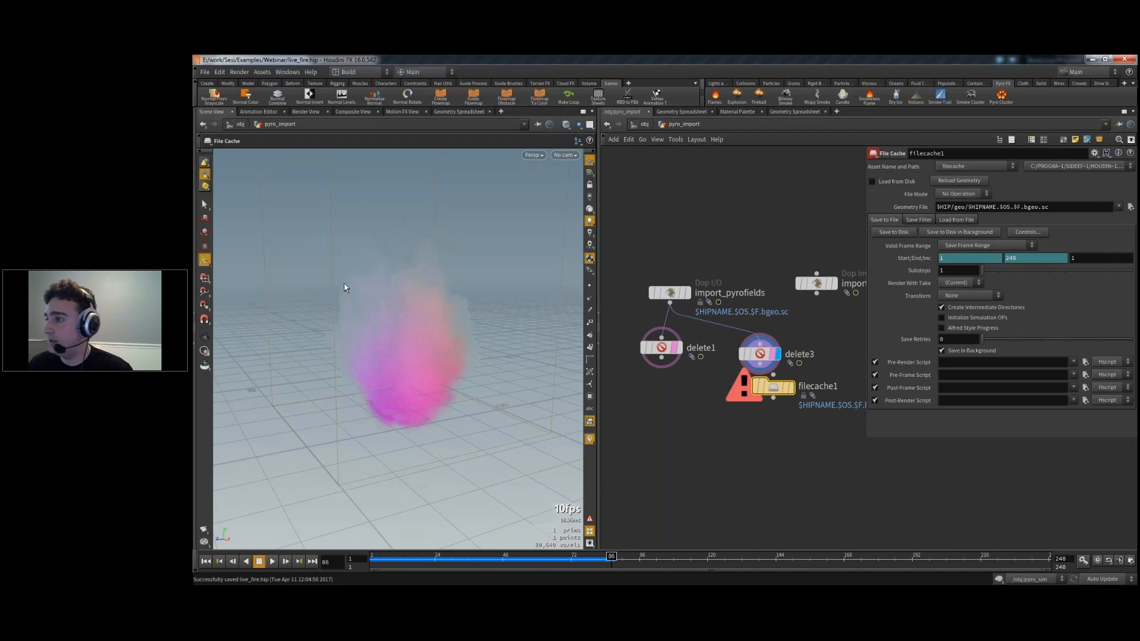
- Connect the File Cache node to the heat Delete node, enable Load from Disk and save frames 1–240 to disk
{"action": "left_click_drag", "start_coordinate": [780, 393], "coordinate": [767, 414]}
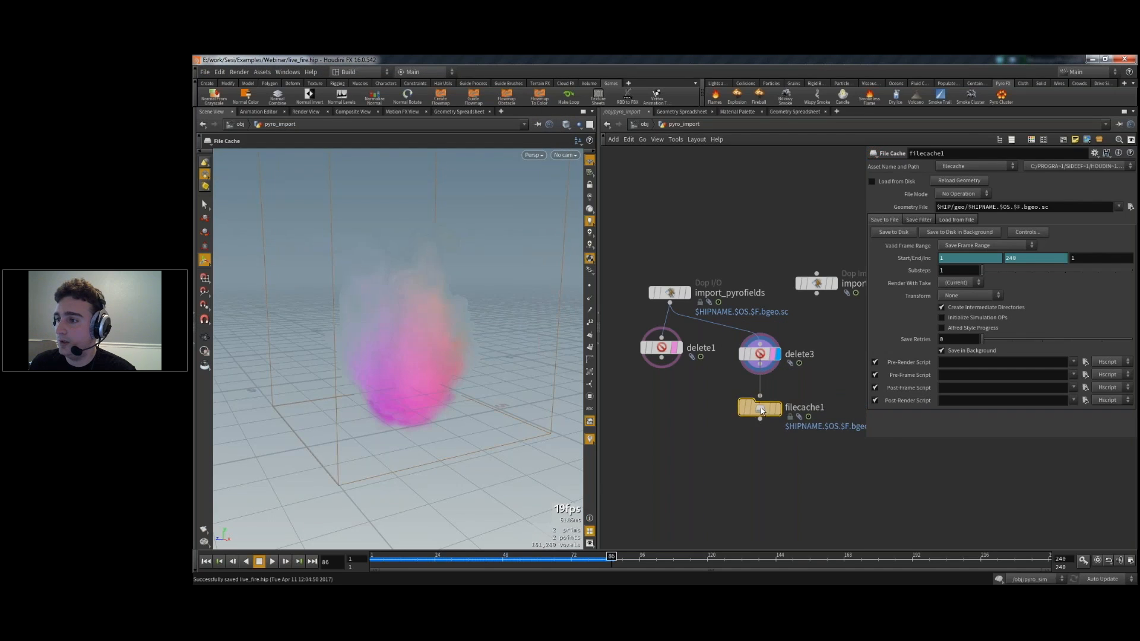
{"action": "left_click", "coordinate": [872, 181]}
{"action": "left_click", "coordinate": [886, 233]}
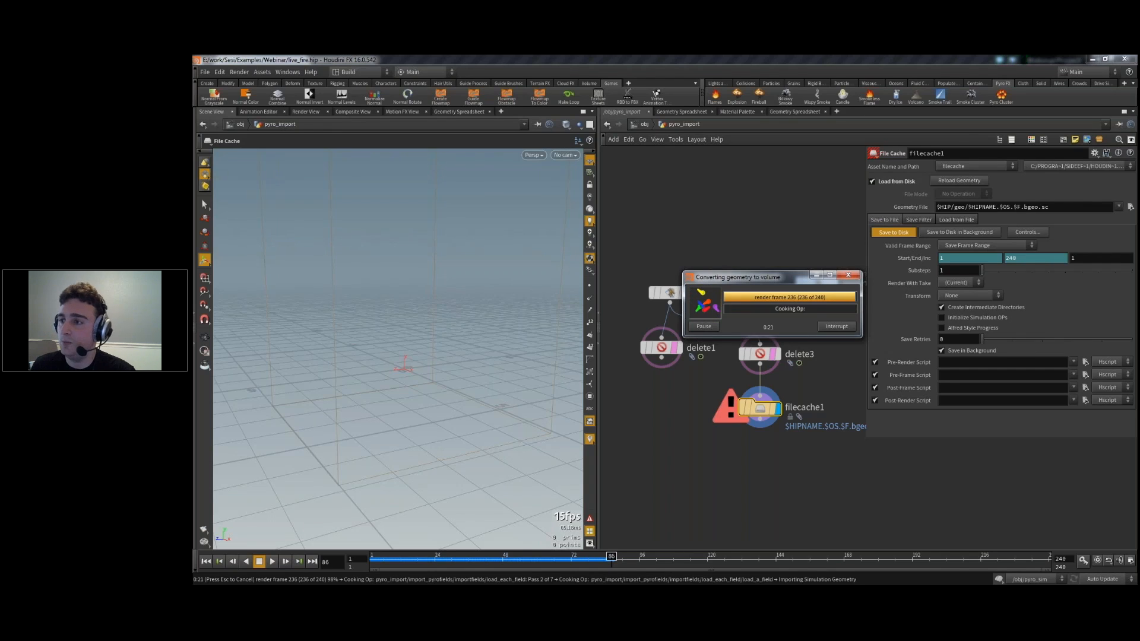
{"action": "left_click", "coordinate": [782, 429]}
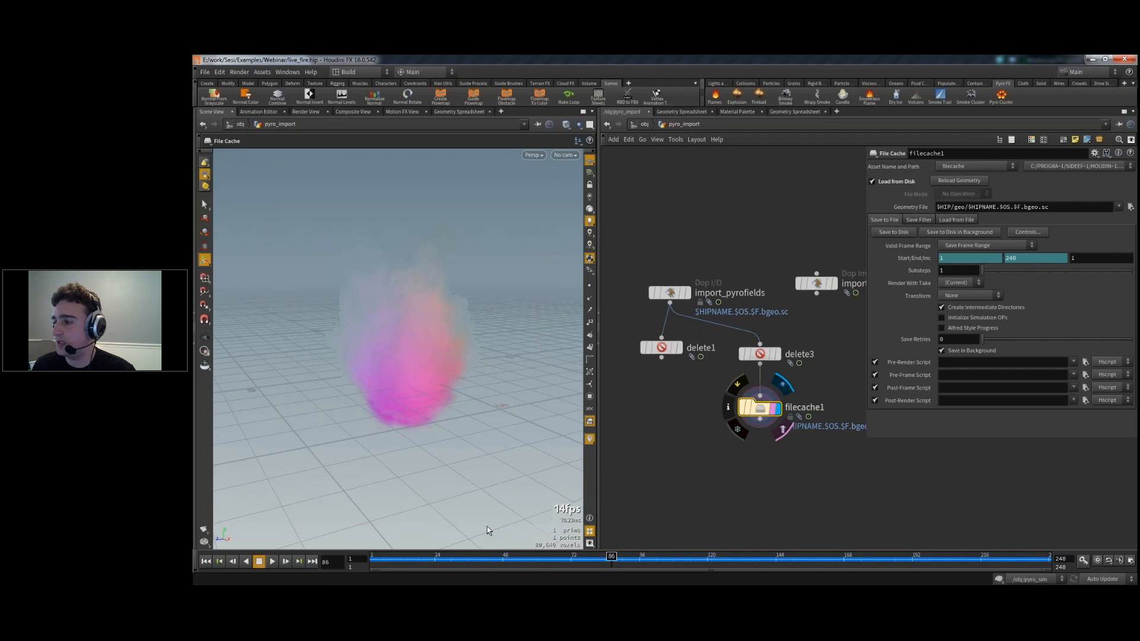
- Scrub and play the cached heat volume across the timeline while viewing it from different angles
{"action": "left_click_drag", "start_coordinate": [348, 568], "coordinate": [926, 570]}
{"action": "right_click_drag", "start_coordinate": [463, 334], "coordinate": [326, 333], "text": "alt"}
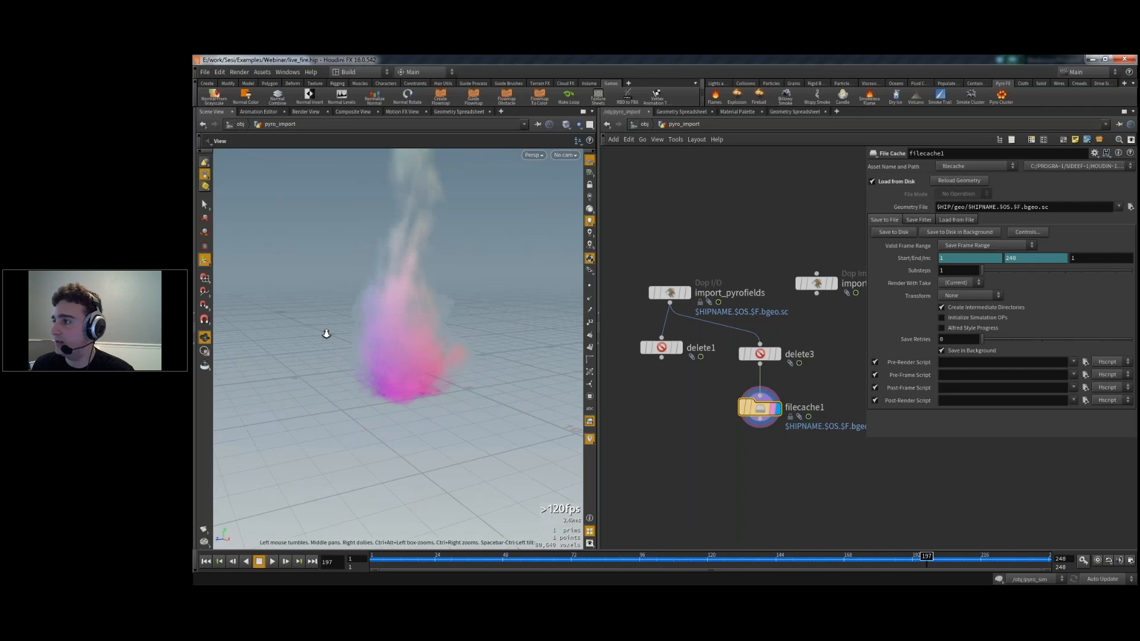
{"action": "left_click_drag", "start_coordinate": [326, 333], "coordinate": [388, 356], "text": "alt"}
{"action": "left_click", "coordinate": [273, 564]}
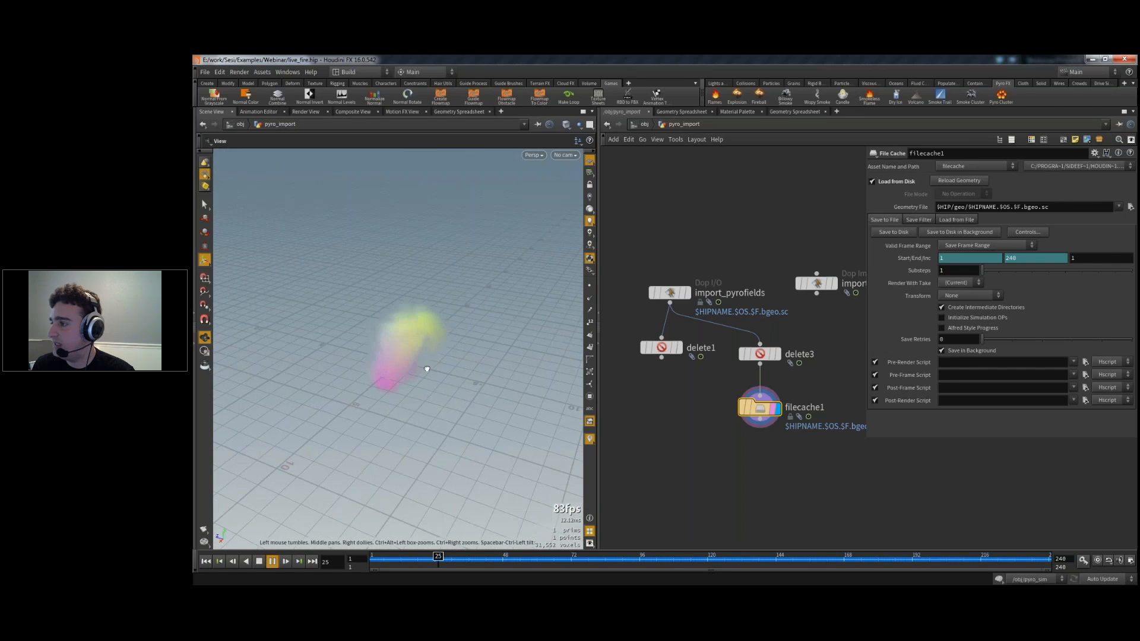
{"action": "left_click", "coordinate": [273, 562]}
{"action": "left_click", "coordinate": [543, 559]}
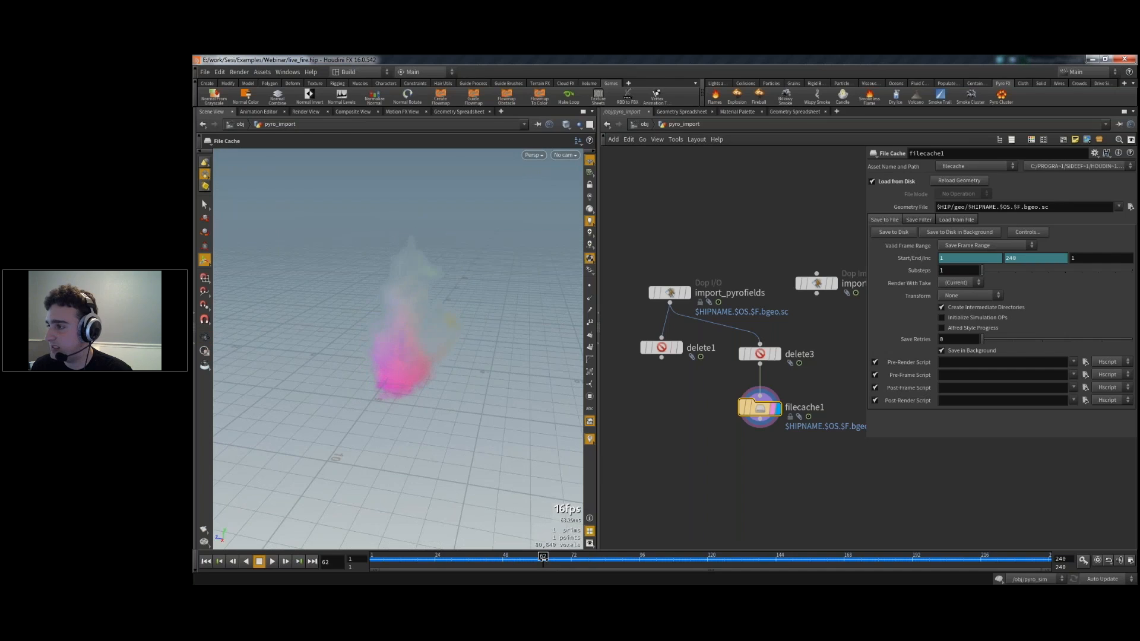
- Limit the playback range to frames 60–120 and play the cached flame within it
{"action": "type", "text": "60"}
{"action": "key", "text": "Return"}
{"action": "left_click_drag", "start_coordinate": [373, 557], "coordinate": [933, 566]}
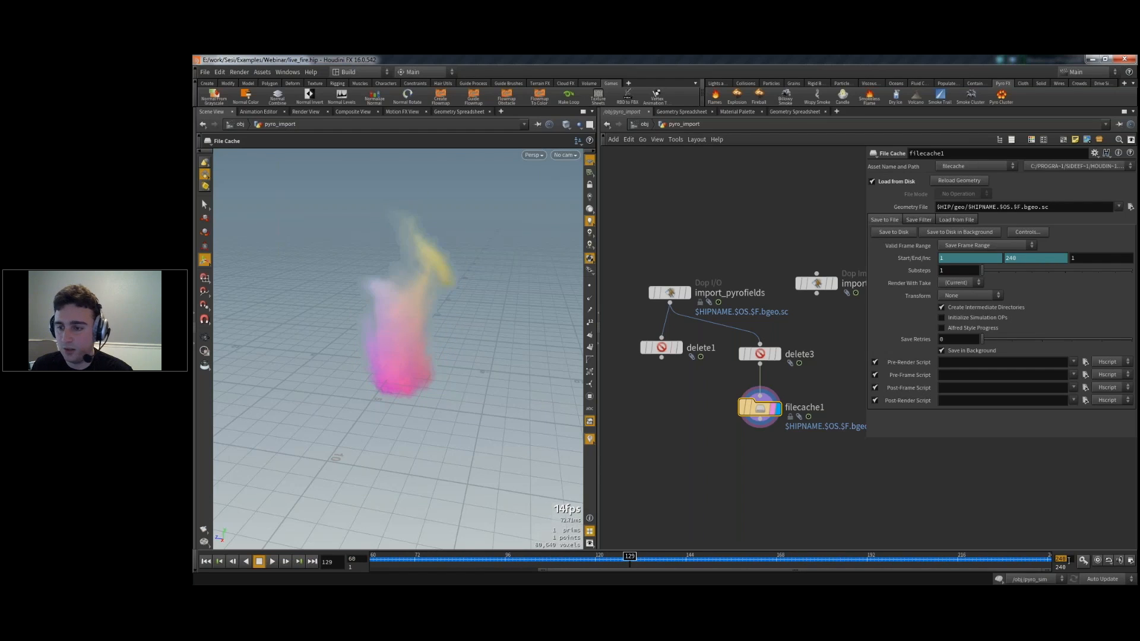
{"action": "type", "text": "120"}
{"action": "key", "text": "Return"}
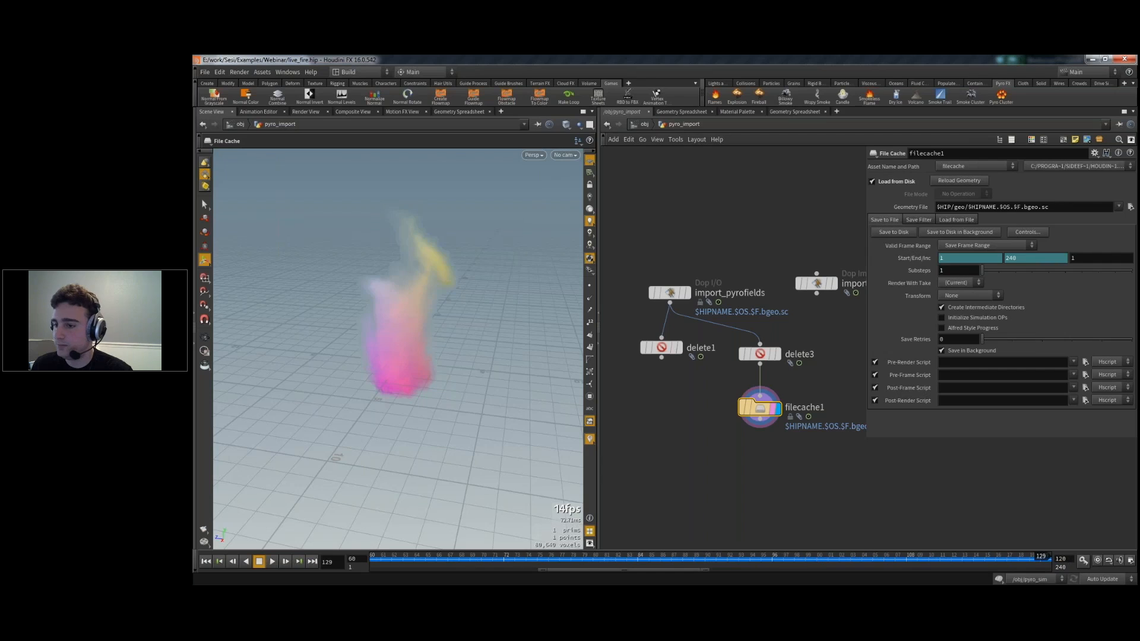
{"action": "left_click", "coordinate": [277, 562]}
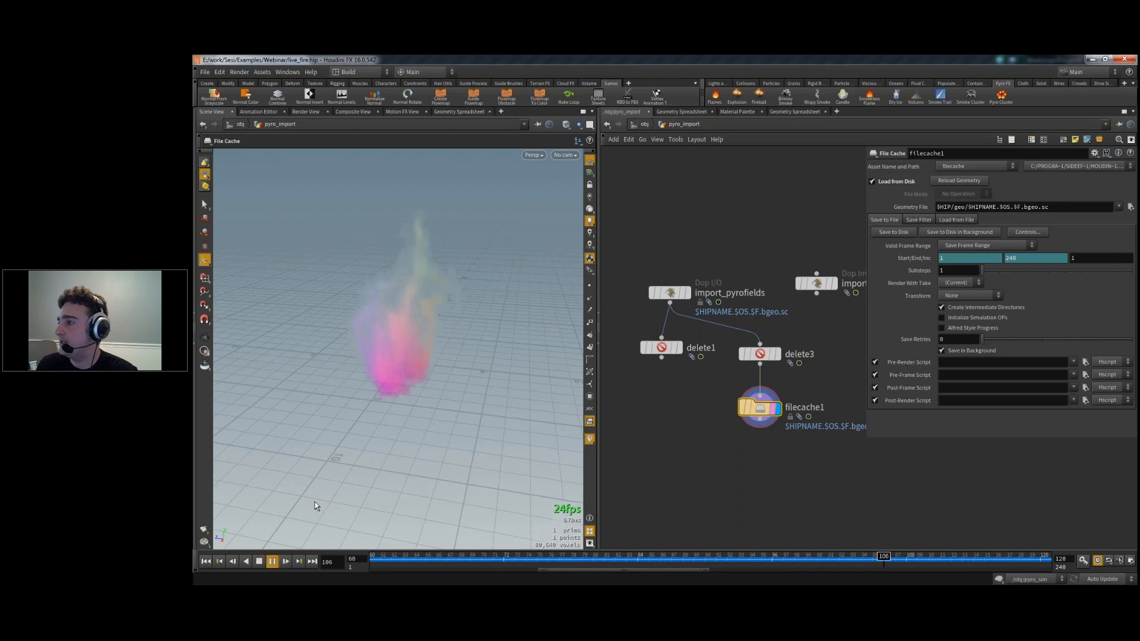
{"action": "left_click", "coordinate": [260, 562]}
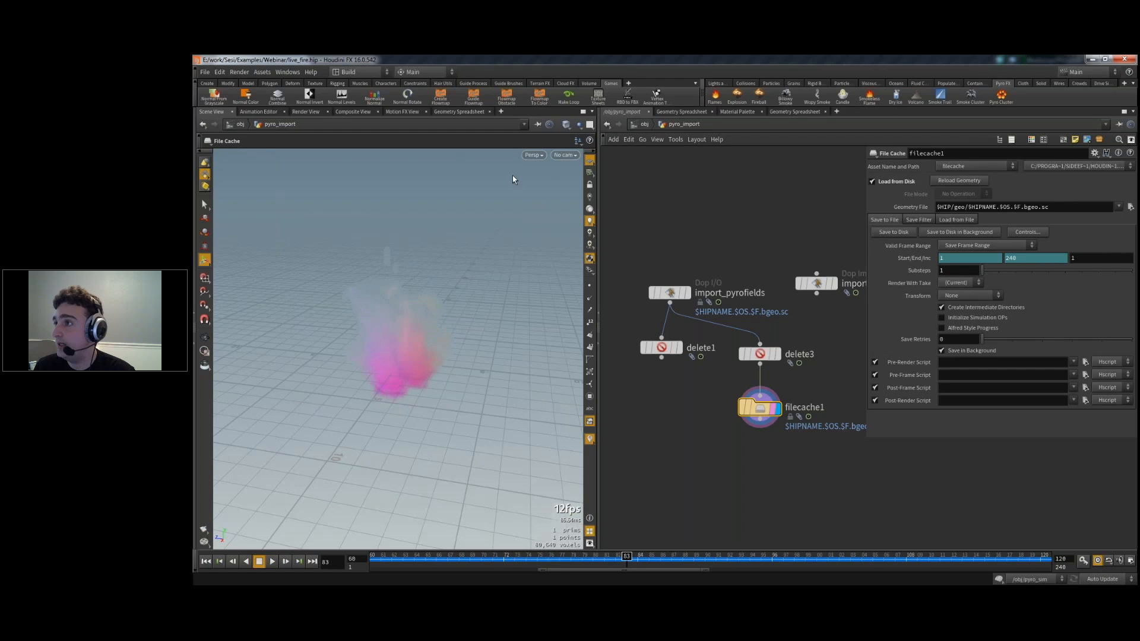
- Add a Make Loop subnetwork, set its number of loops to 1, connect it to the File Cache node and display it
{"action": "left_click", "coordinate": [572, 102]}
{"action": "left_click_drag", "start_coordinate": [670, 294], "coordinate": [745, 451]}
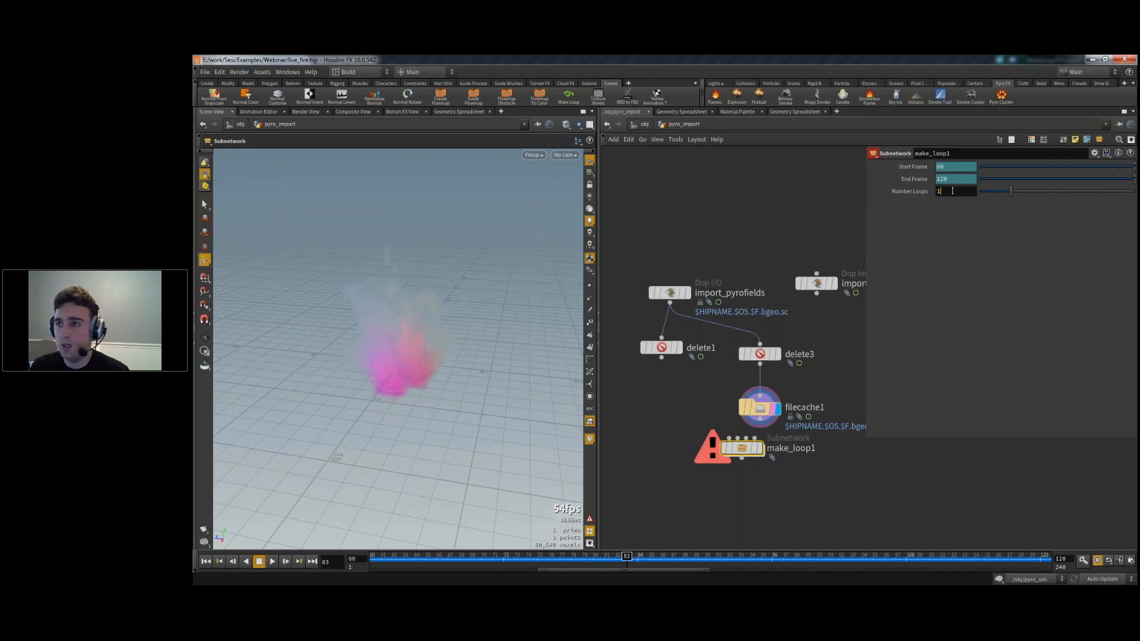
{"action": "left_click_drag", "start_coordinate": [759, 422], "coordinate": [765, 478]}
{"action": "left_click", "coordinate": [761, 449]}
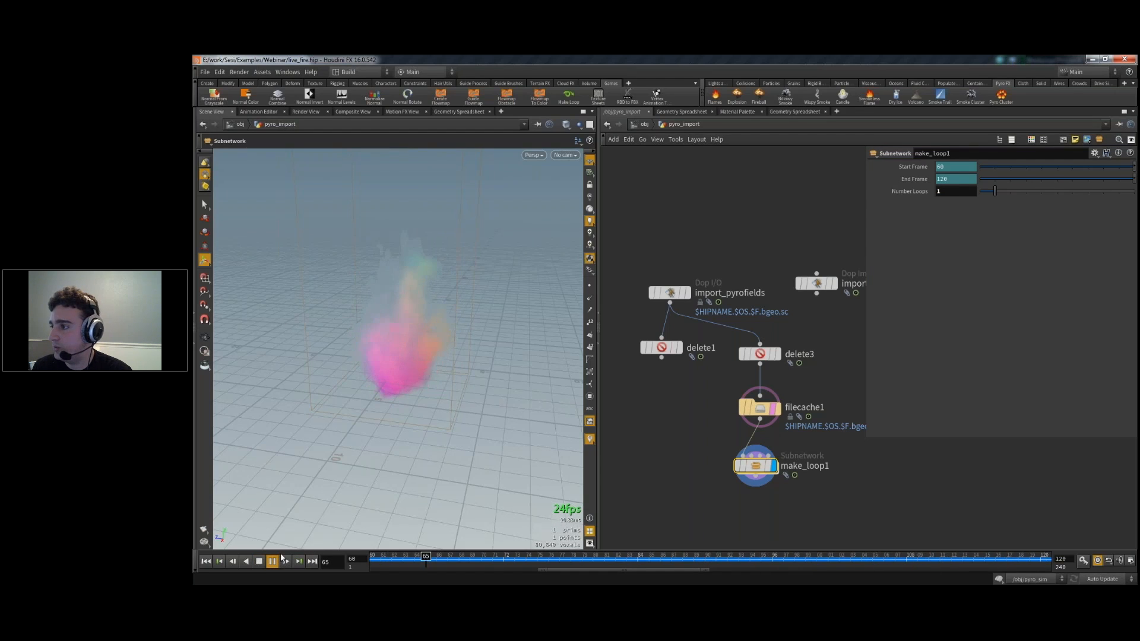
- Play the looped flame and orbit around it to check how it repeats
{"action": "left_click", "coordinate": [670, 459]}
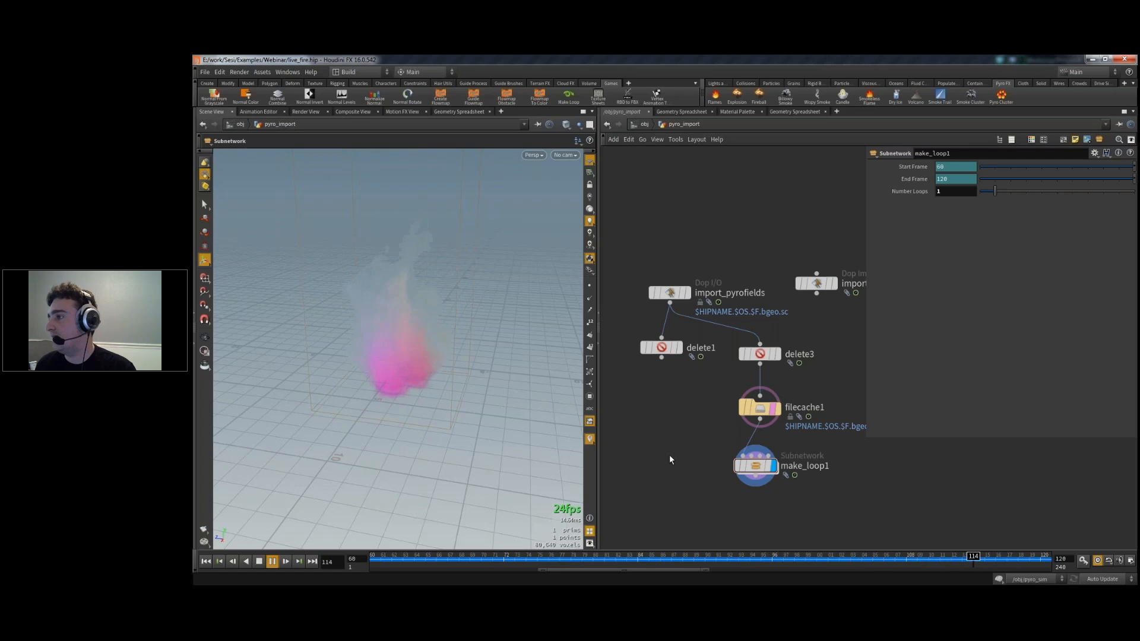
{"action": "key", "text": "Escape"}
{"action": "left_click_drag", "start_coordinate": [369, 387], "coordinate": [407, 374]}
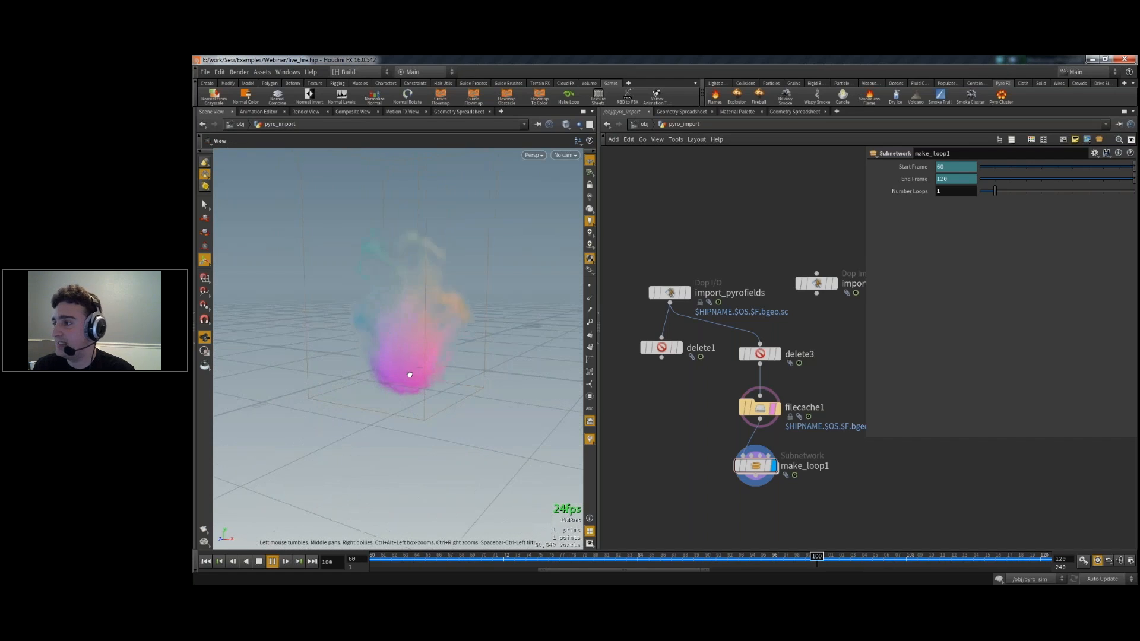
- Inspect the Volume Mix node's blend expression inside the Make Loop subnetwork and replay the looped flame from the parent network
{"action": "mouse_move", "coordinate": [746, 404]}
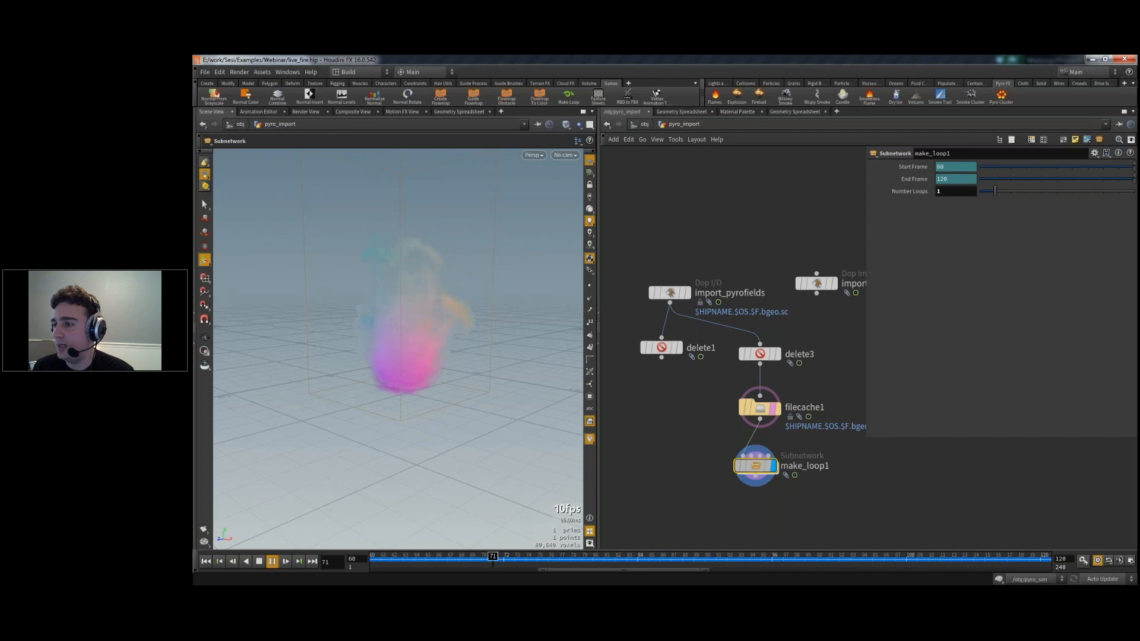
{"action": "double_click", "coordinate": [755, 465]}
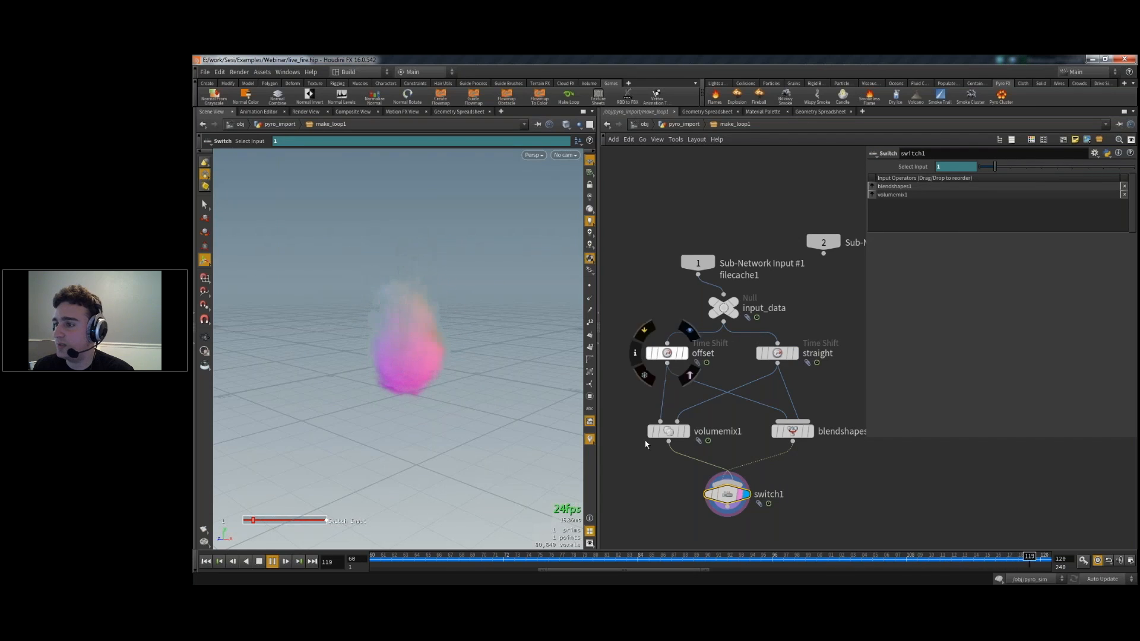
{"action": "left_click", "coordinate": [669, 432]}
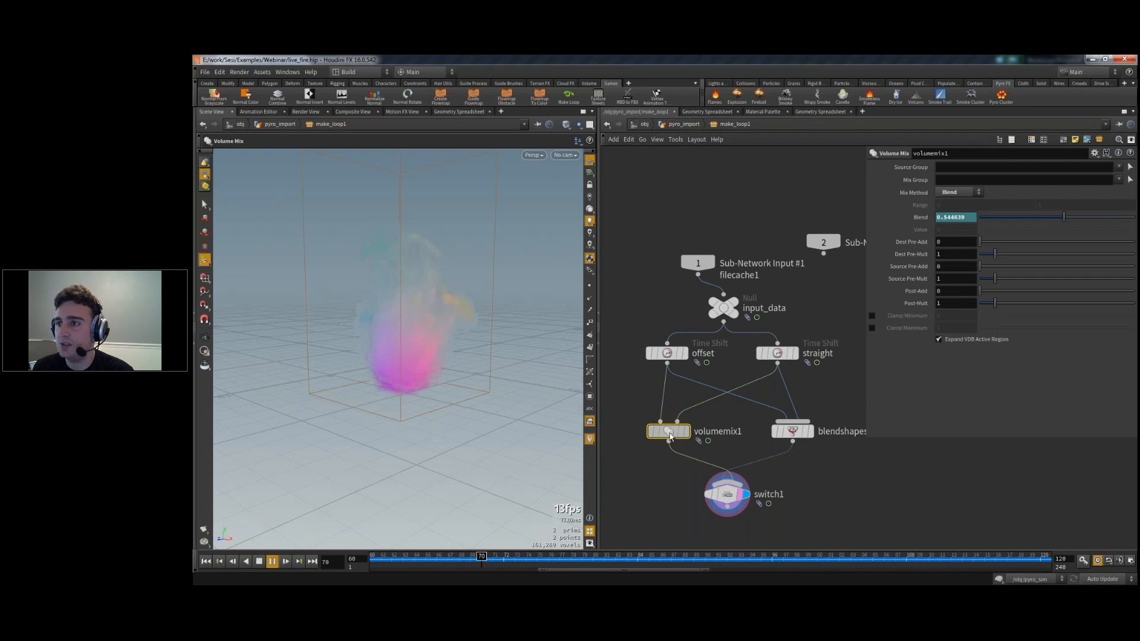
{"action": "left_click", "coordinate": [914, 218]}
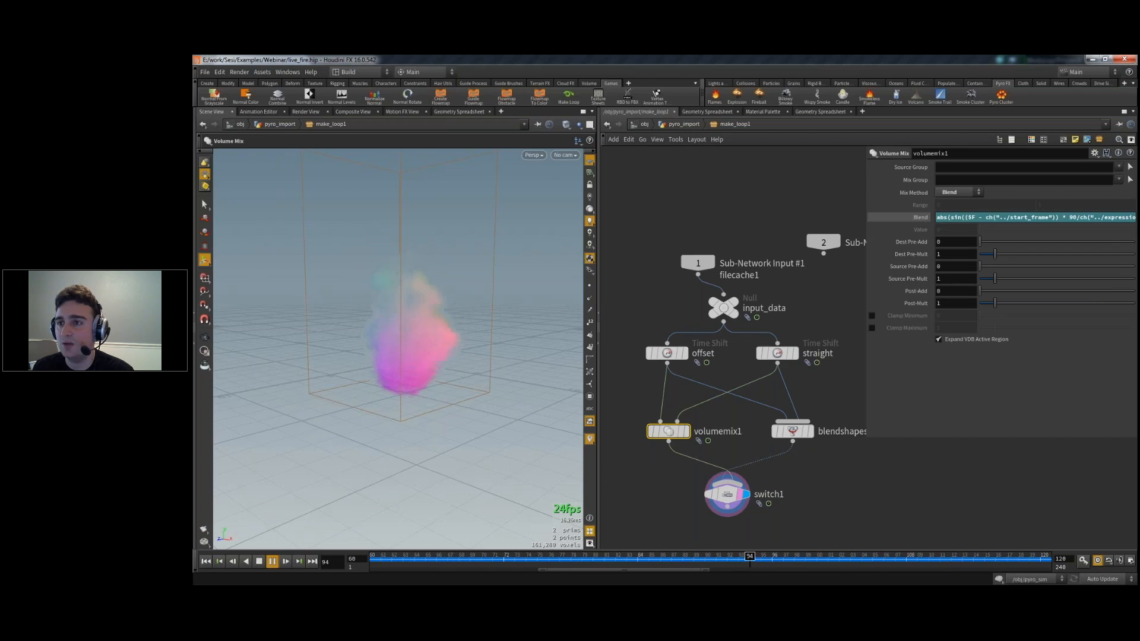
{"action": "left_click", "coordinate": [919, 217]}
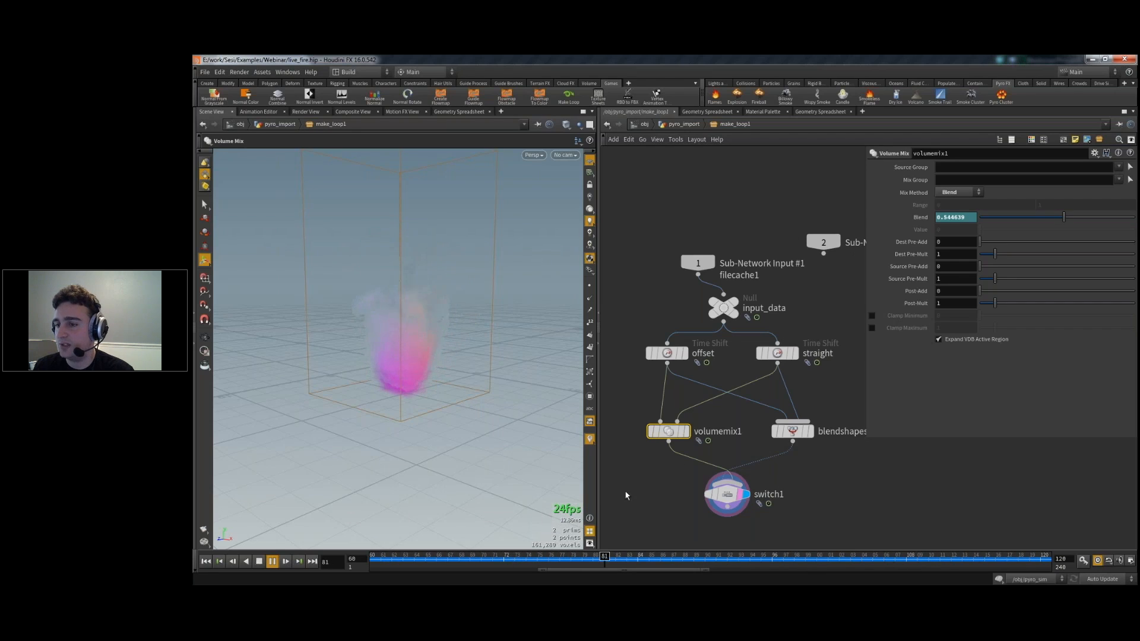
{"action": "left_click", "coordinate": [259, 563]}
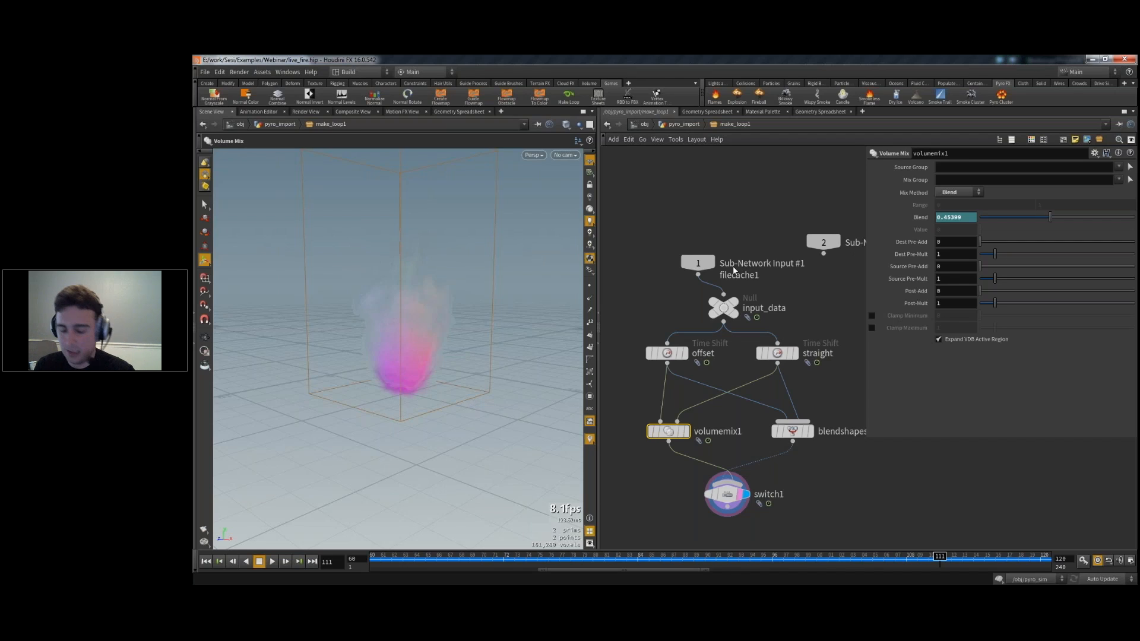
{"action": "key", "text": "u"}
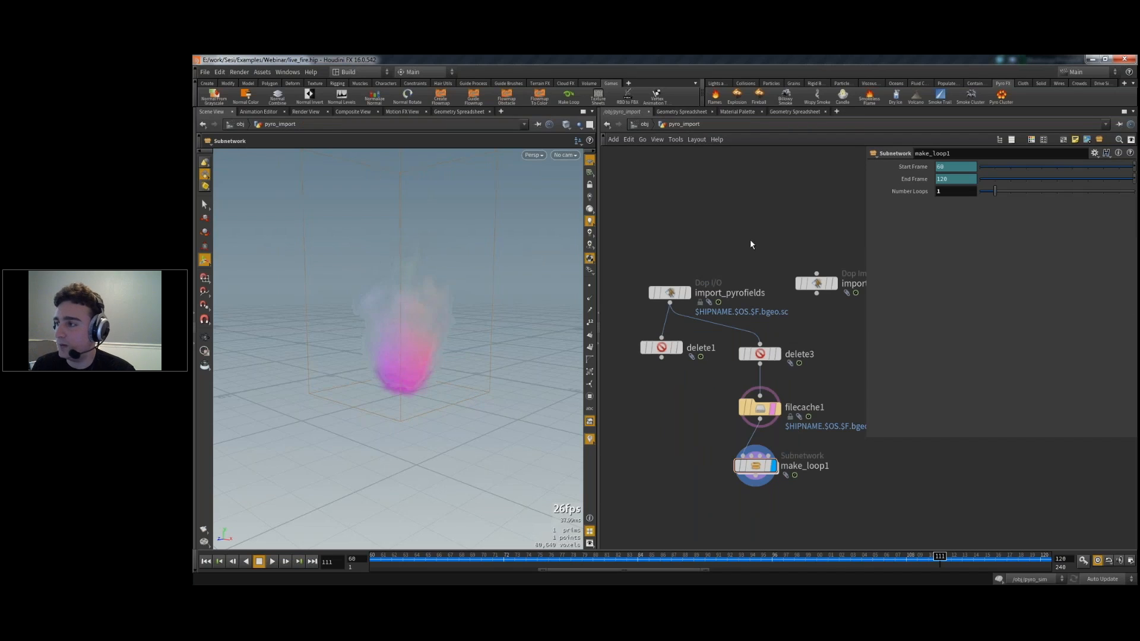
{"action": "left_click", "coordinate": [272, 561]}
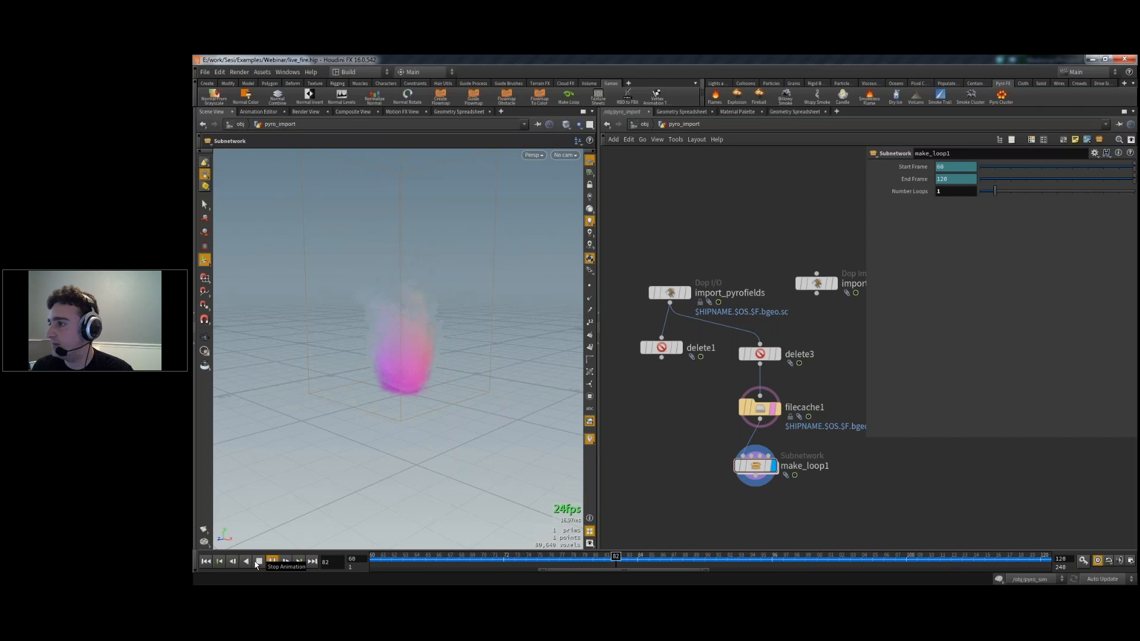
{"action": "left_click", "coordinate": [259, 561]}
- Add an IsoOffset node, connect it to the output of the Make Loop subnetwork and display it
{"action": "middle_click_drag", "start_coordinate": [704, 533], "coordinate": [700, 456]}
{"action": "key", "text": "Tab"}
{"action": "type", "text": "iso"}
{"action": "key", "text": "Return"}
{"action": "left_click", "coordinate": [699, 454]}
{"action": "left_click", "coordinate": [691, 443]}
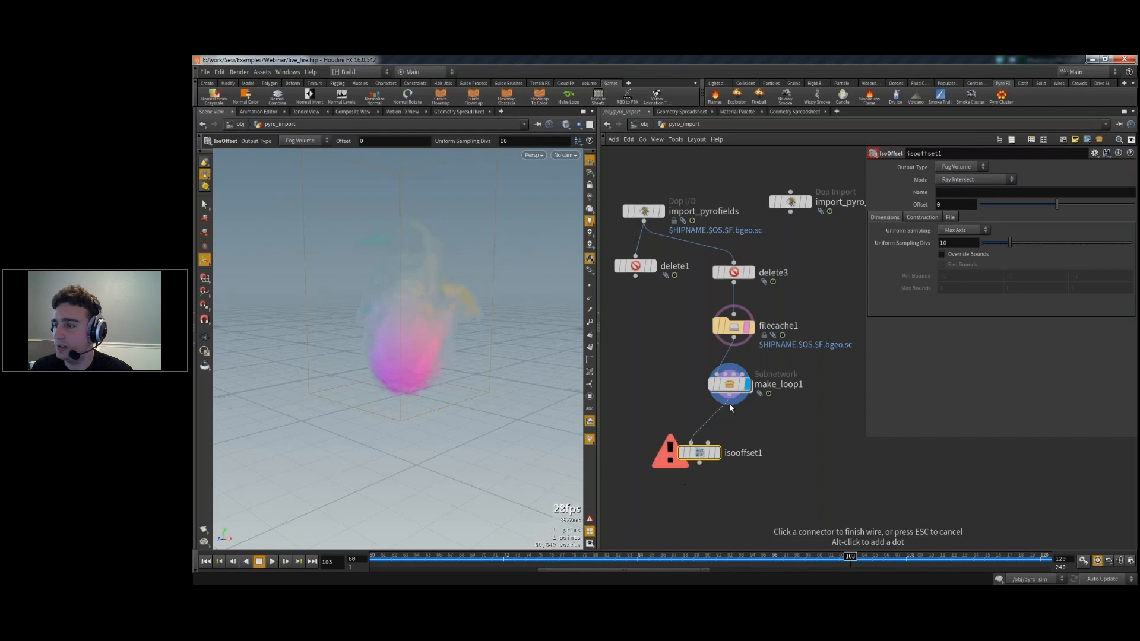
{"action": "left_click", "coordinate": [729, 396]}
{"action": "left_click", "coordinate": [717, 452]}
{"action": "left_click_drag", "start_coordinate": [695, 455], "coordinate": [719, 457]}
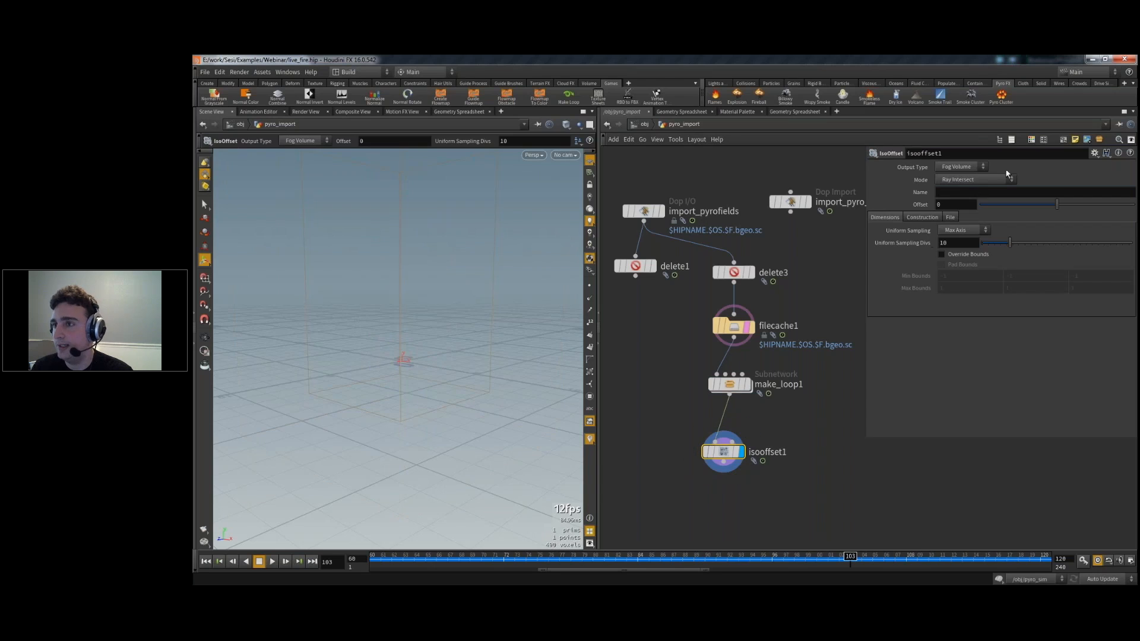
- Set the IsoOffset node's output type to Iso Surface and its mode to Volume Sample
{"action": "left_click", "coordinate": [976, 168]}
{"action": "left_click", "coordinate": [953, 176]}
{"action": "left_click", "coordinate": [970, 179]}
{"action": "left_click", "coordinate": [960, 258]}
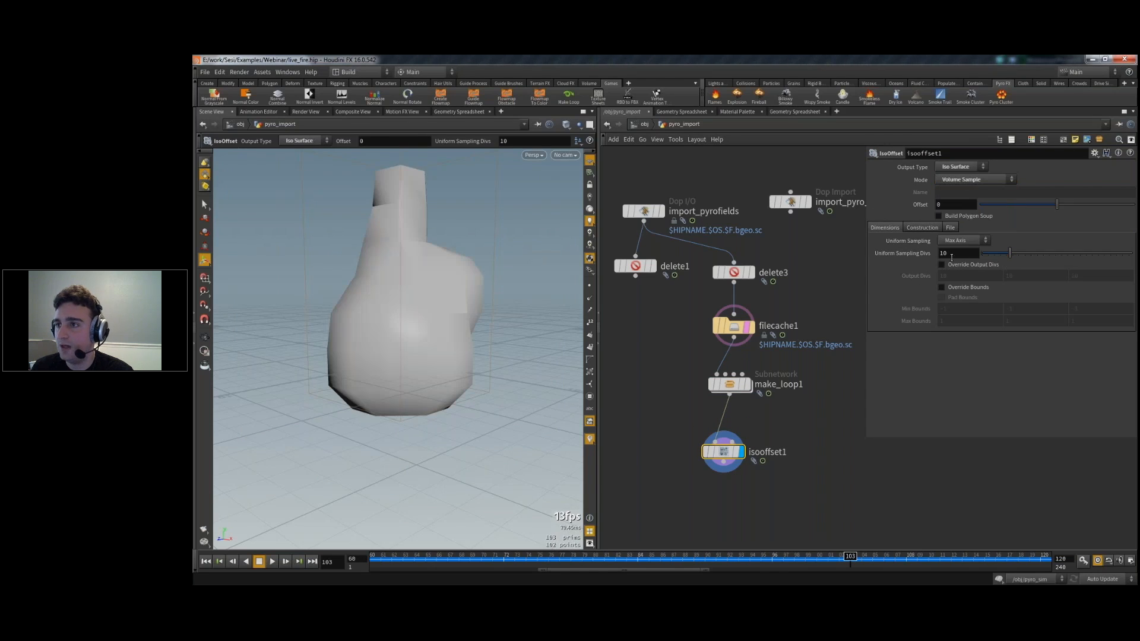
- Play the animation to preview the coarse iso surface from another angle, and stop at frame 89
{"action": "left_click", "coordinate": [273, 561]}
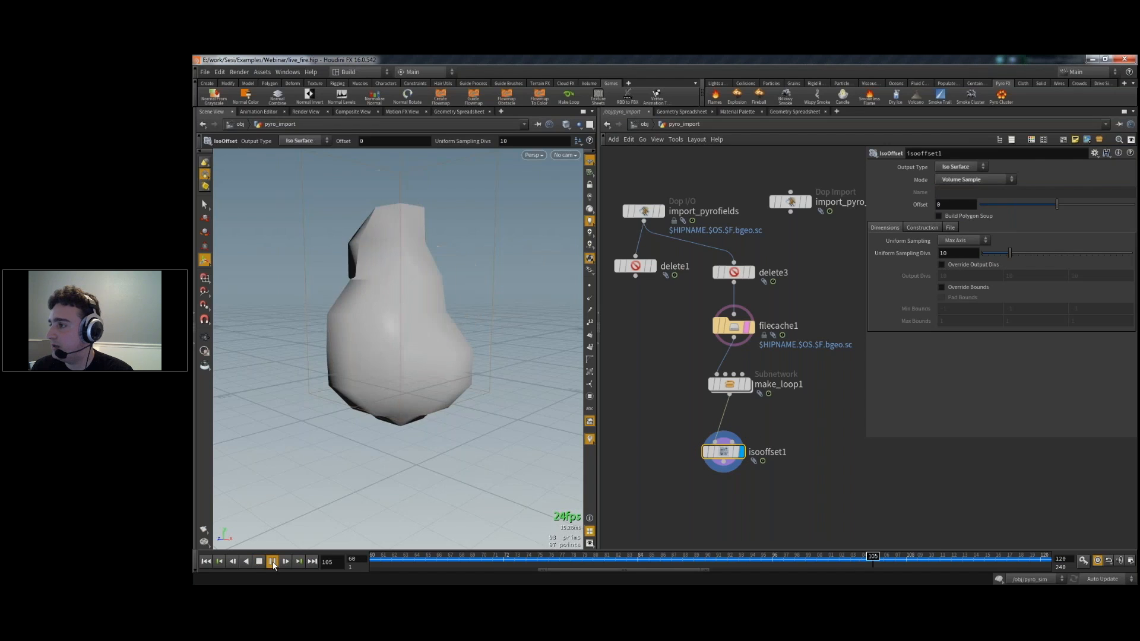
{"action": "left_click_drag", "start_coordinate": [392, 396], "coordinate": [516, 389], "text": "alt"}
{"action": "left_click", "coordinate": [259, 561]}
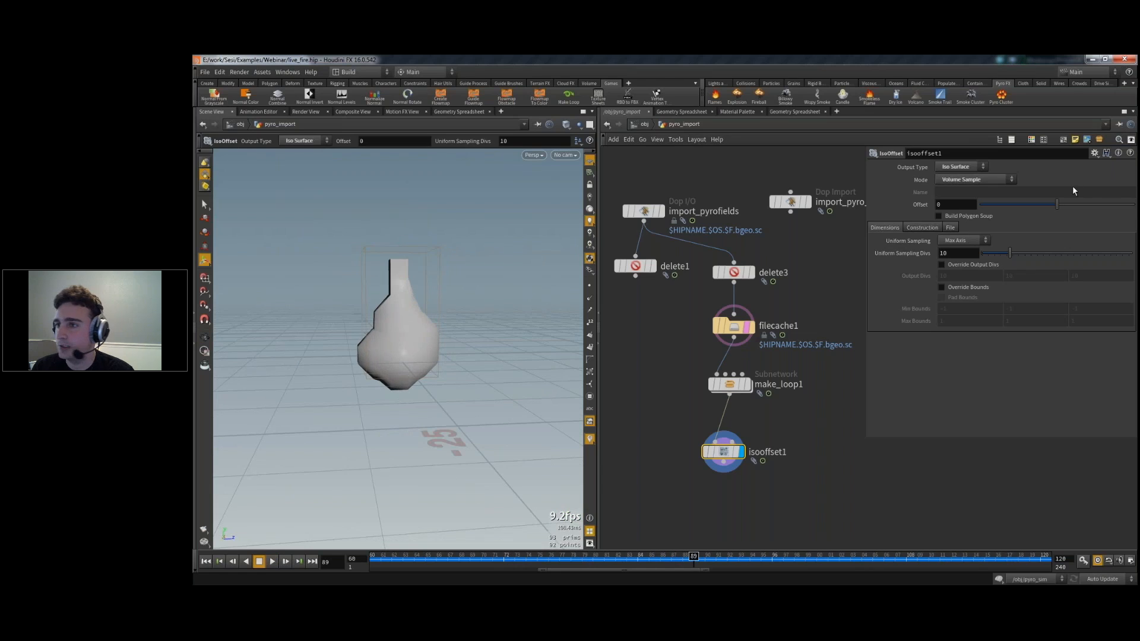
- Set isooffset1's Uniform Sampling to By Size and its Offset to 0.51
{"action": "left_click", "coordinate": [963, 241]}
{"action": "left_click", "coordinate": [952, 300]}
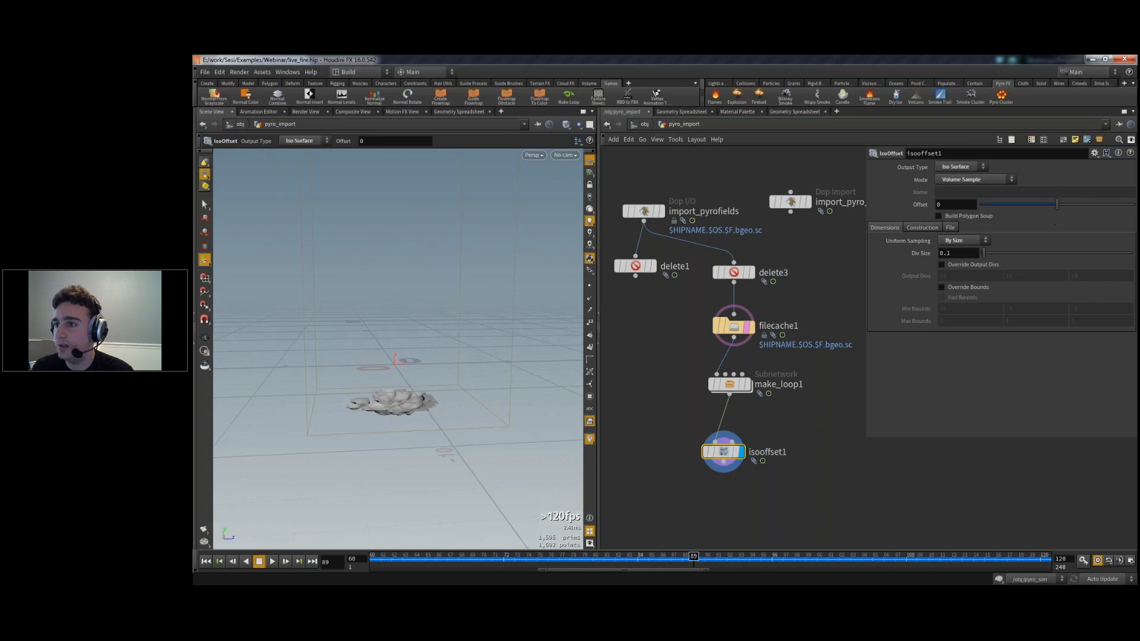
{"action": "left_click", "coordinate": [977, 241]}
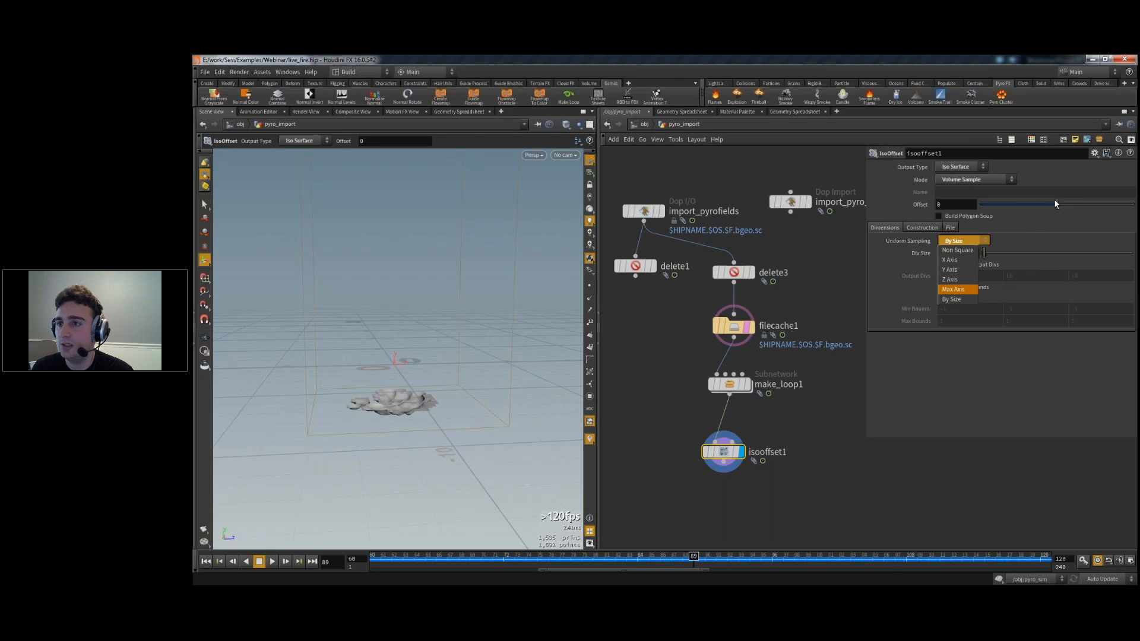
{"action": "left_click", "coordinate": [1074, 204]}
{"action": "left_click_drag", "start_coordinate": [1074, 205], "coordinate": [1058, 211]}
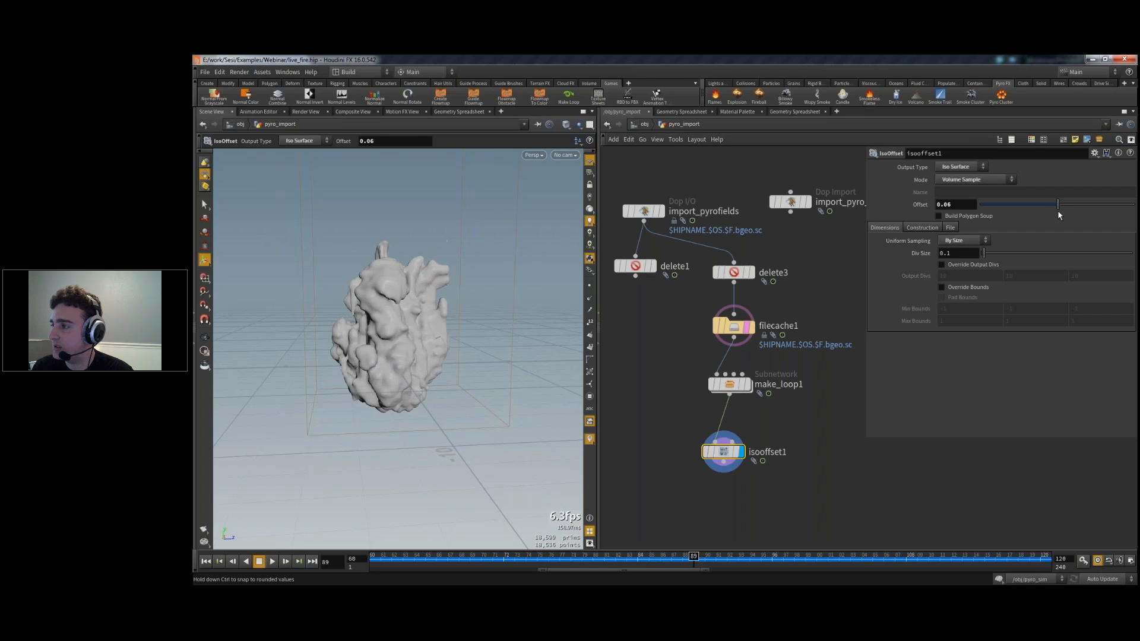
{"action": "left_click_drag", "start_coordinate": [1059, 212], "coordinate": [1066, 214]}
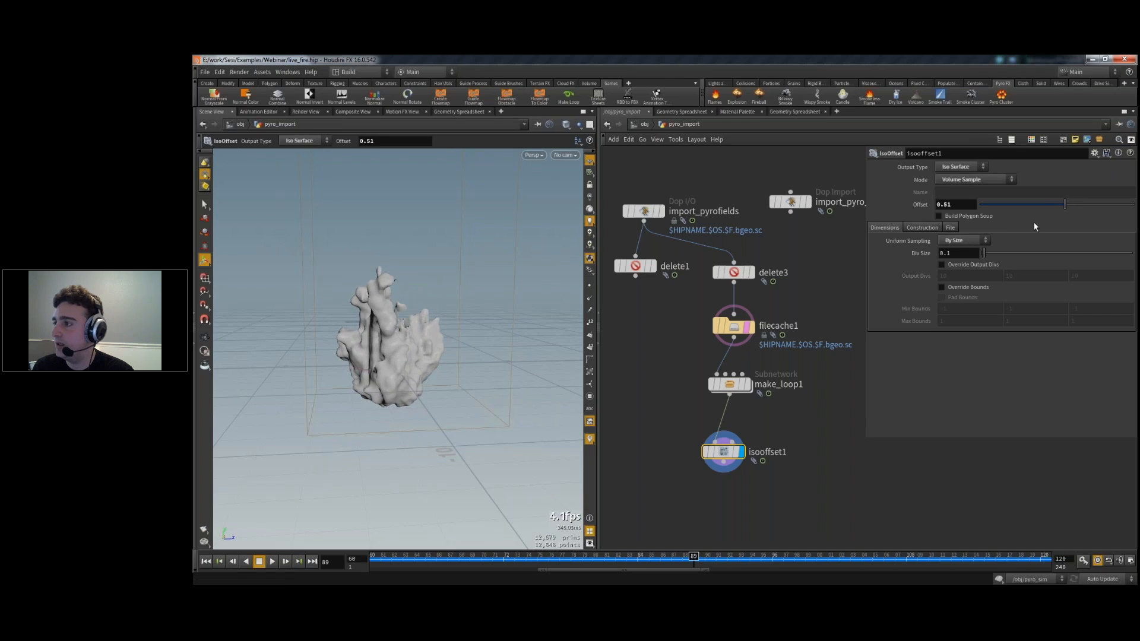
- Examine the converted flame surface from several sides, checking how its faces are shaded
{"action": "key", "text": "Escape"}
{"action": "left_click_drag", "start_coordinate": [328, 374], "coordinate": [474, 356]}
{"action": "scroll", "coordinate": [403, 350], "scroll_direction": "up", "scroll_amount": 3}
{"action": "left_click_drag", "start_coordinate": [392, 345], "coordinate": [409, 382]}
{"action": "key", "text": "Return"}
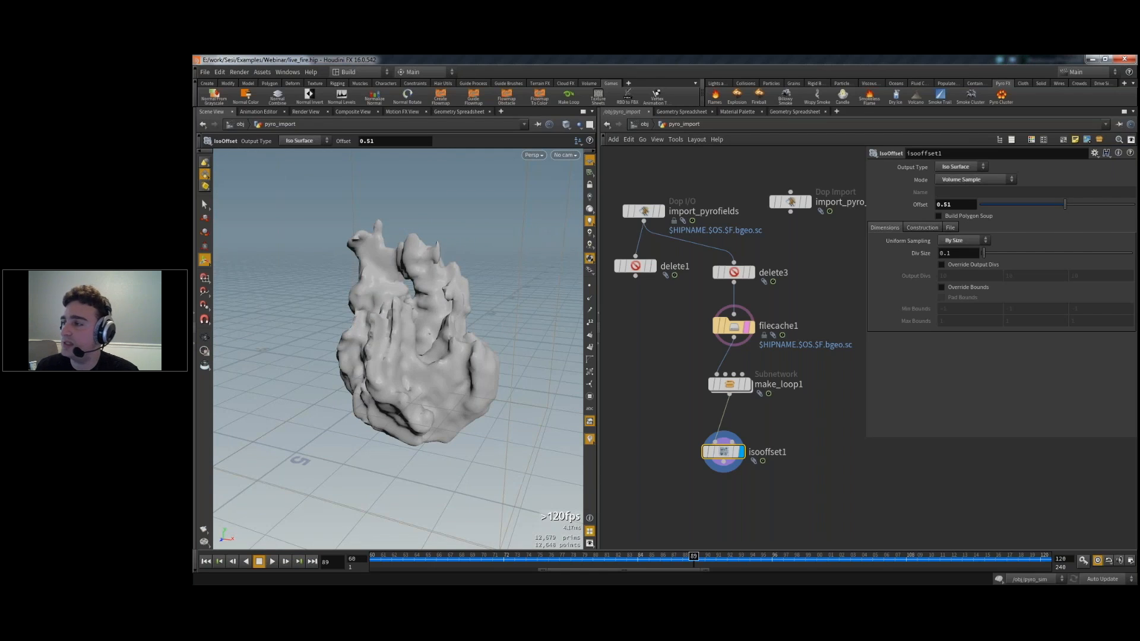
{"action": "key", "text": "Escape"}
{"action": "left_click_drag", "start_coordinate": [502, 292], "coordinate": [414, 302]}
{"action": "key", "text": "Return"}
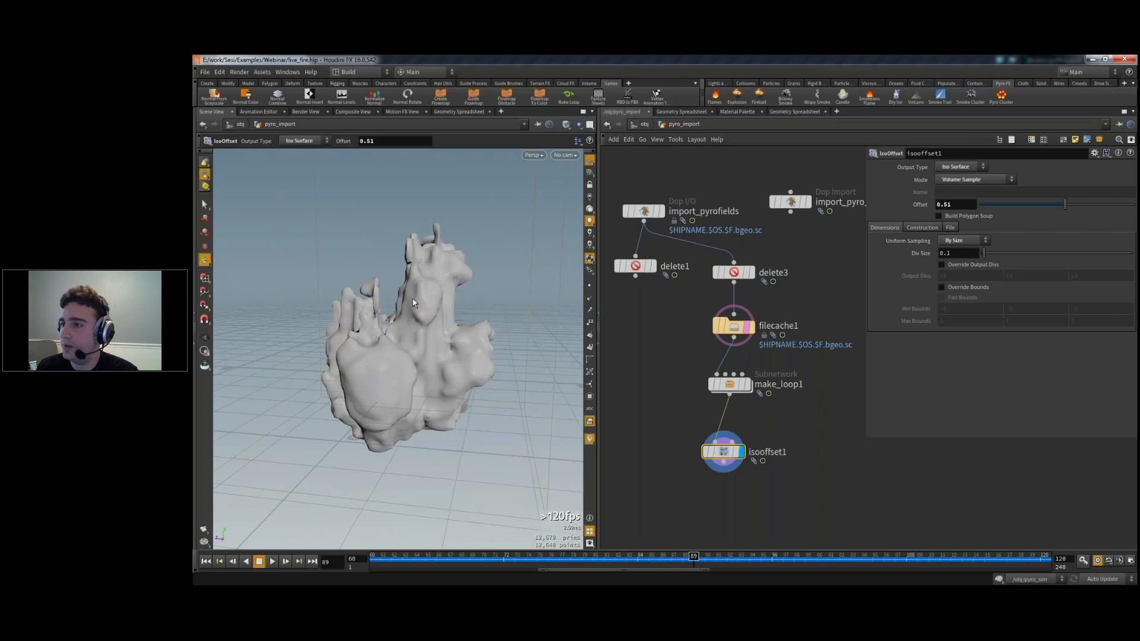
- Enable Remove Backfaces in the viewport's Optimize display options, keeping the mesh in view
{"action": "key", "text": "s"}
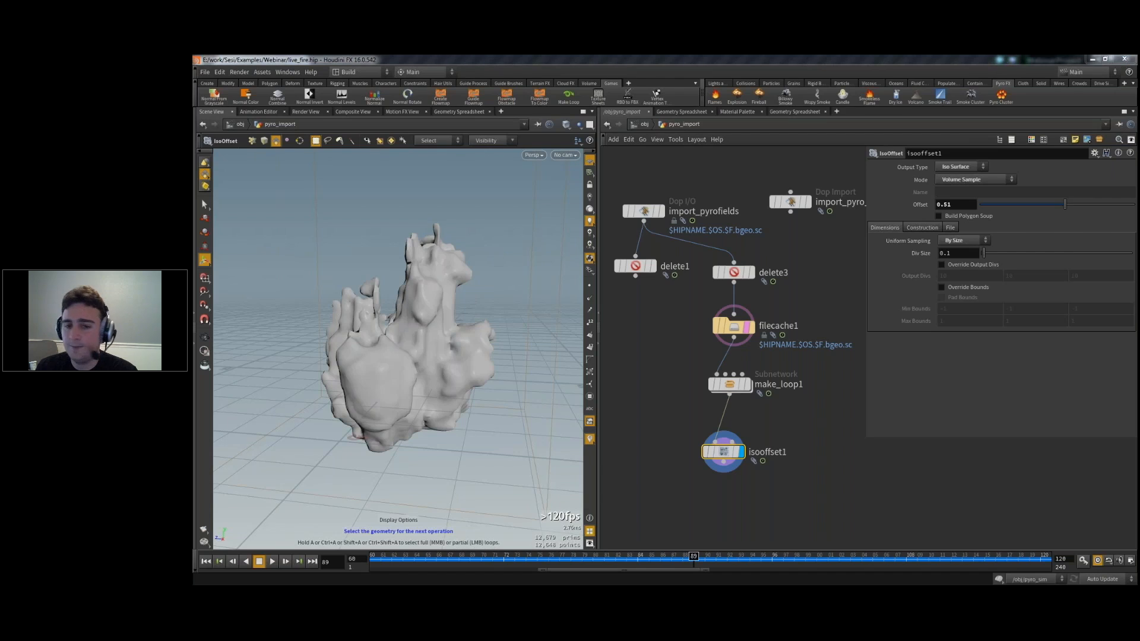
{"action": "left_click", "coordinate": [589, 530]}
{"action": "left_click_drag", "start_coordinate": [490, 221], "coordinate": [393, 193]}
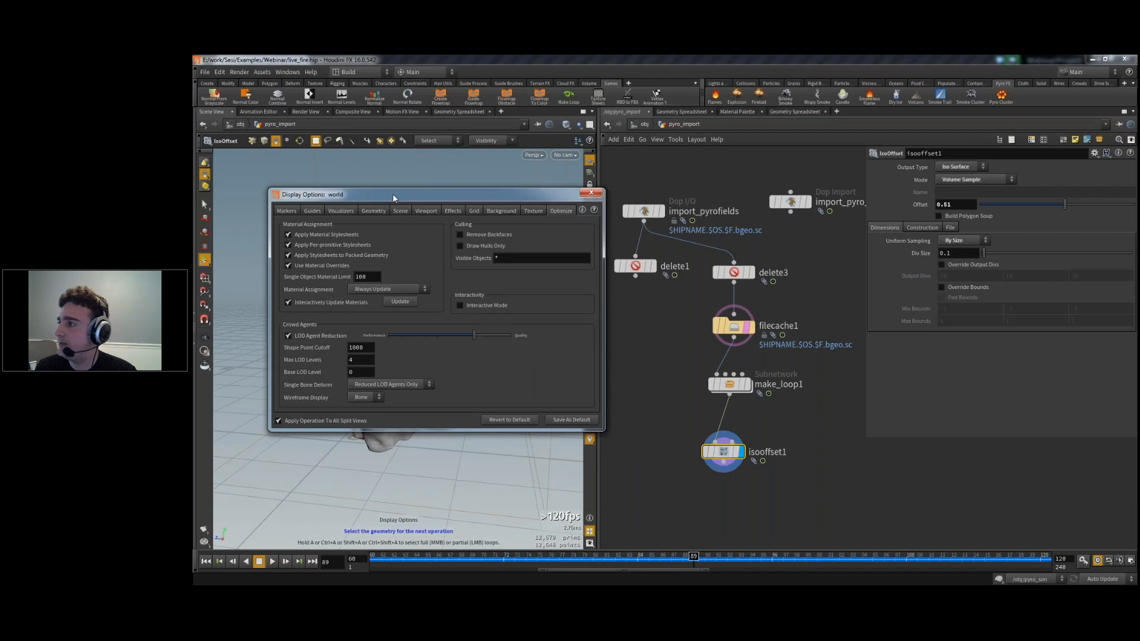
{"action": "left_click", "coordinate": [287, 210]}
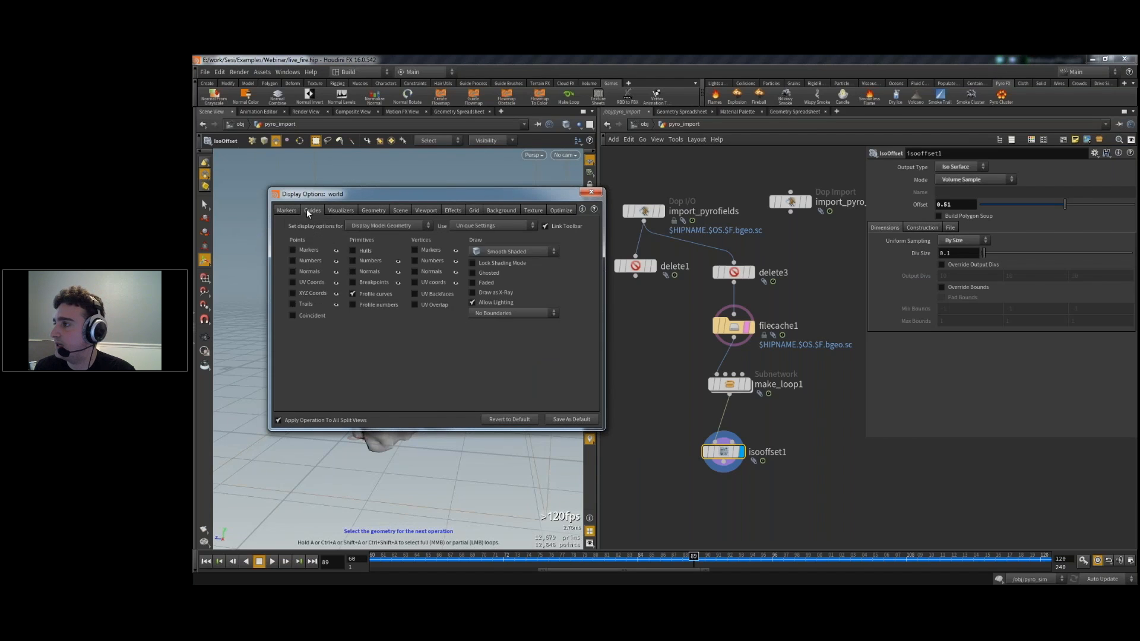
{"action": "left_click", "coordinate": [559, 212]}
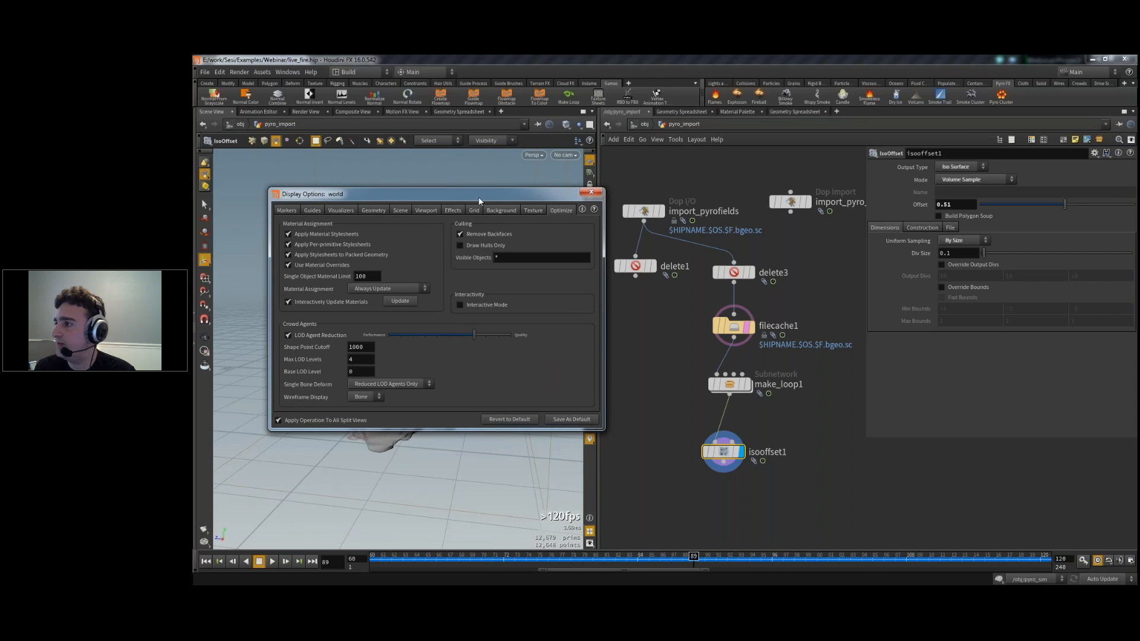
{"action": "left_click_drag", "start_coordinate": [493, 195], "coordinate": [831, 179]}
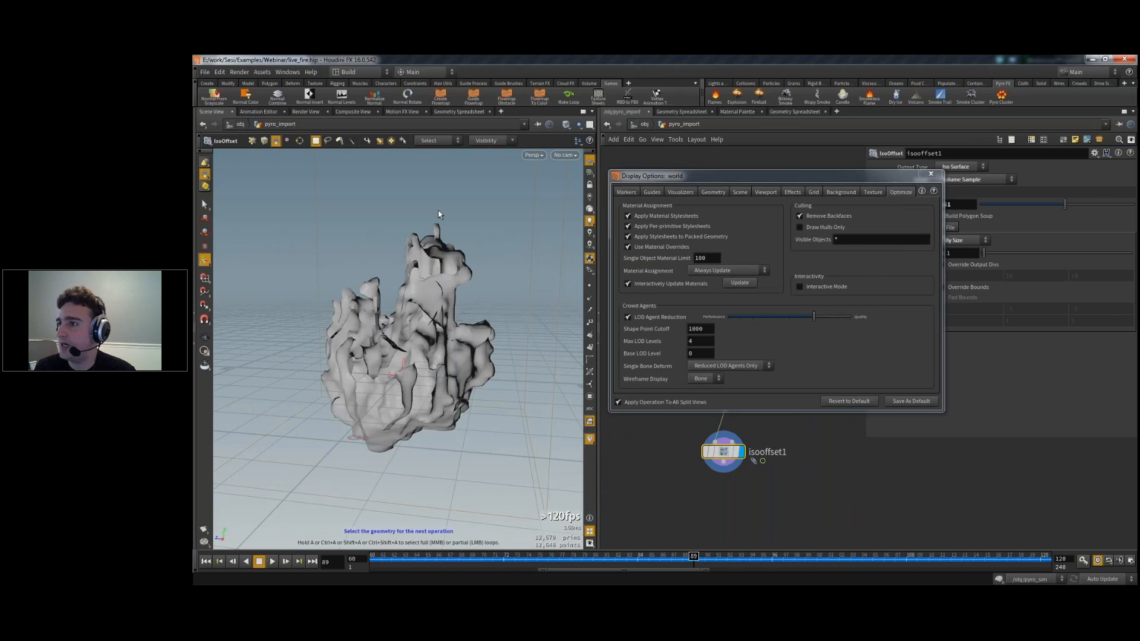
- Inspect the mesh with backface culling from several angles to check its face orientation, and close the display options
{"action": "key", "text": "Escape"}
{"action": "left_click_drag", "start_coordinate": [361, 229], "coordinate": [471, 333]}
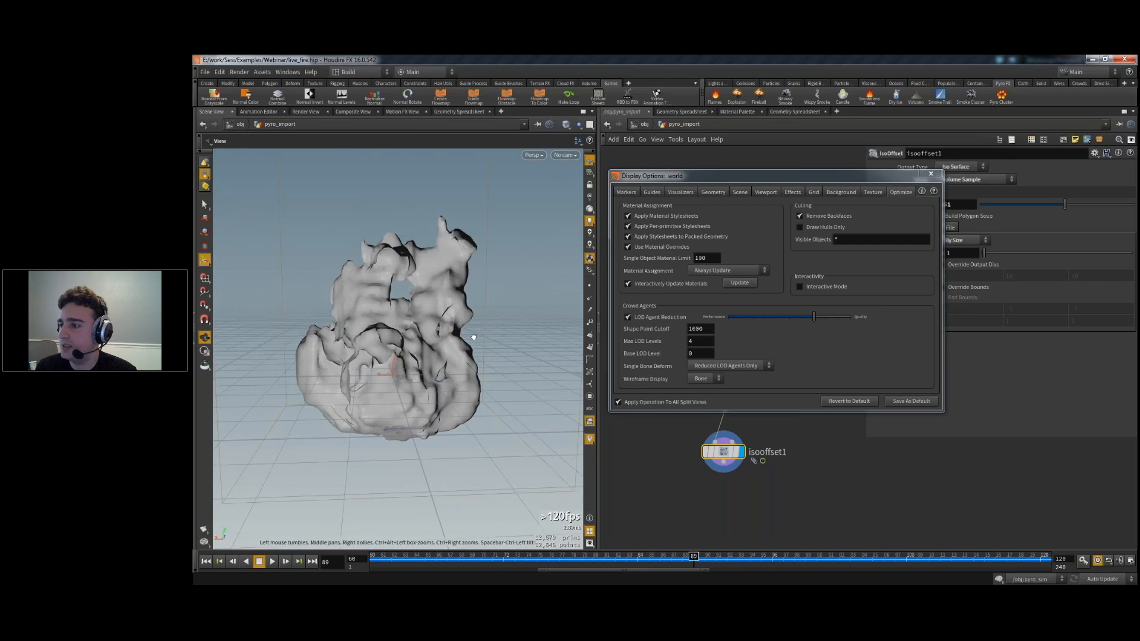
{"action": "key", "text": "s"}
{"action": "left_click_drag", "start_coordinate": [891, 176], "coordinate": [785, 174]}
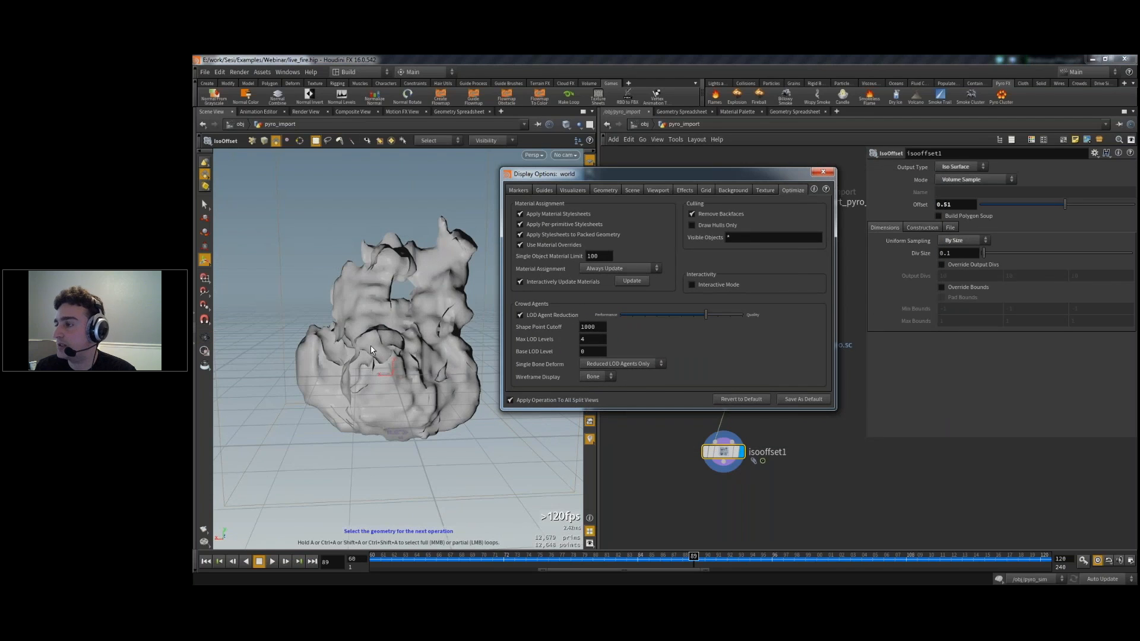
{"action": "key", "text": "Escape"}
{"action": "left_click_drag", "start_coordinate": [350, 317], "coordinate": [442, 334]}
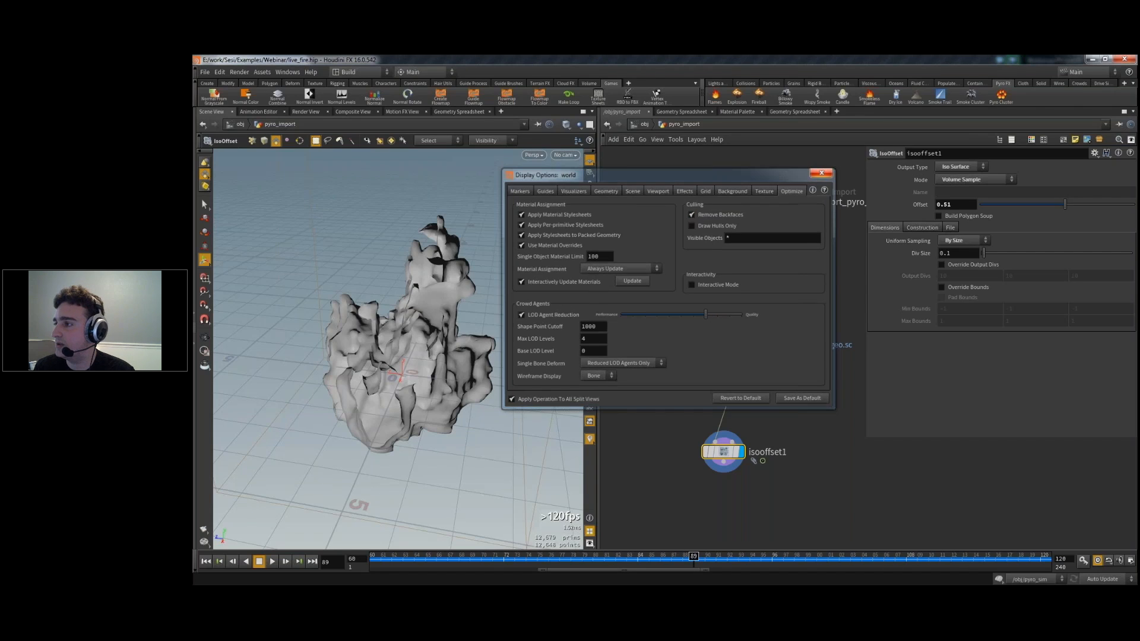
{"action": "left_click", "coordinate": [823, 171]}
- Add a Reverse node after isooffset1, connect it and display its result
{"action": "middle_click_drag", "start_coordinate": [697, 514], "coordinate": [707, 452]}
{"action": "left_click", "coordinate": [707, 453]}
{"action": "key", "text": "Tab"}
{"action": "type", "text": "rev"}
{"action": "key", "text": "Return"}
{"action": "left_click", "coordinate": [706, 451]}
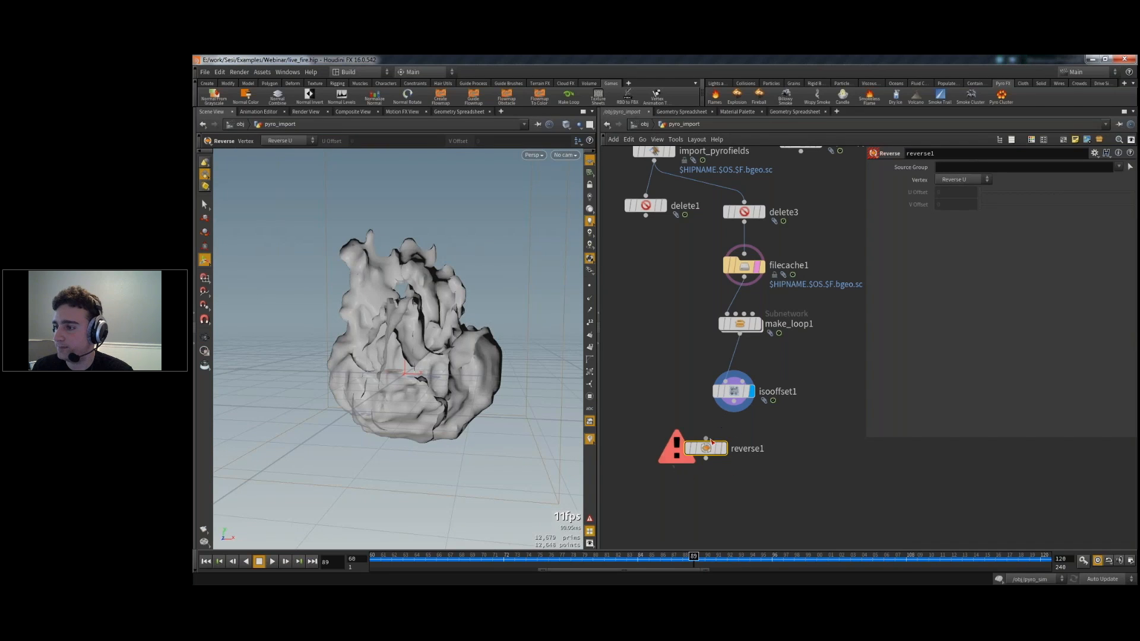
{"action": "left_click", "coordinate": [720, 449]}
{"action": "left_click", "coordinate": [719, 450]}
{"action": "left_click_drag", "start_coordinate": [707, 449], "coordinate": [736, 446]}
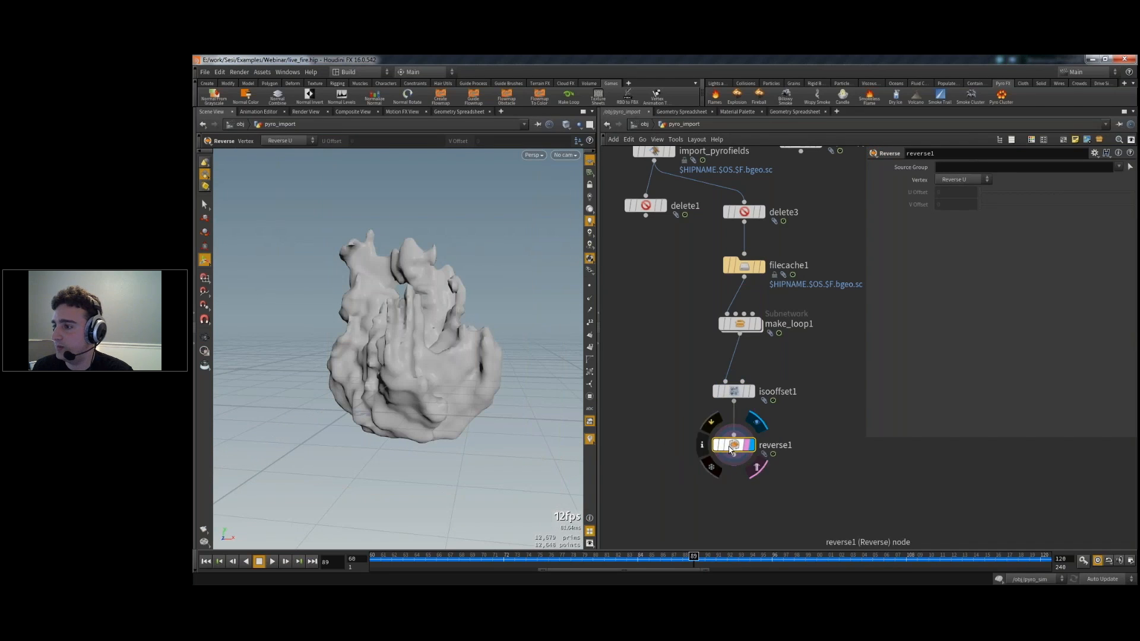
- Show the wireframe over the shaded mesh in the viewport
{"action": "mouse_move", "coordinate": [414, 375]}
{"action": "left_mouse_down", "text": "alt"}
{"action": "mouse_move", "coordinate": [425, 388]}
{"action": "mouse_move", "coordinate": [463, 386]}
{"action": "mouse_move", "coordinate": [386, 380]}
{"action": "mouse_move", "coordinate": [451, 336]}
{"action": "mouse_move", "coordinate": [288, 323]}
{"action": "mouse_move", "coordinate": [332, 327]}
{"action": "left_mouse_up", "text": "alt"}
{"action": "key", "text": "shift+w"}
{"action": "key", "text": "shift+w"}
{"action": "key", "text": "shift+w"}
- Add a Remesh node after reverse1, connect it and display the remeshed surface
{"action": "middle_click_drag", "start_coordinate": [705, 506], "coordinate": [705, 443]}
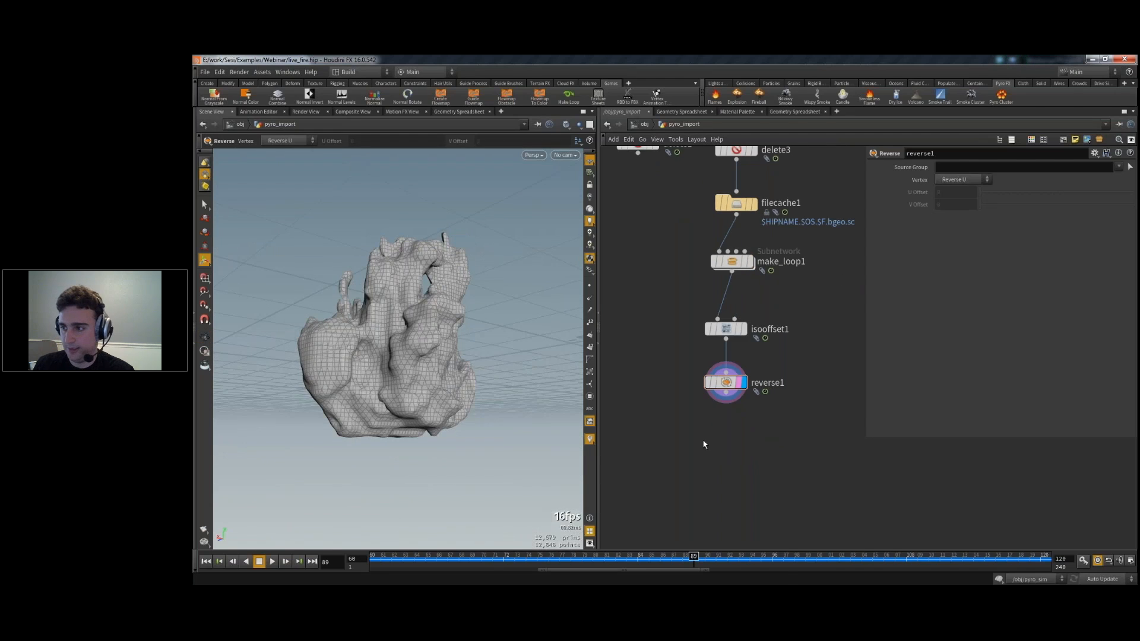
{"action": "key", "text": "Tab"}
{"action": "type", "text": "re"}
{"action": "key", "text": "Return"}
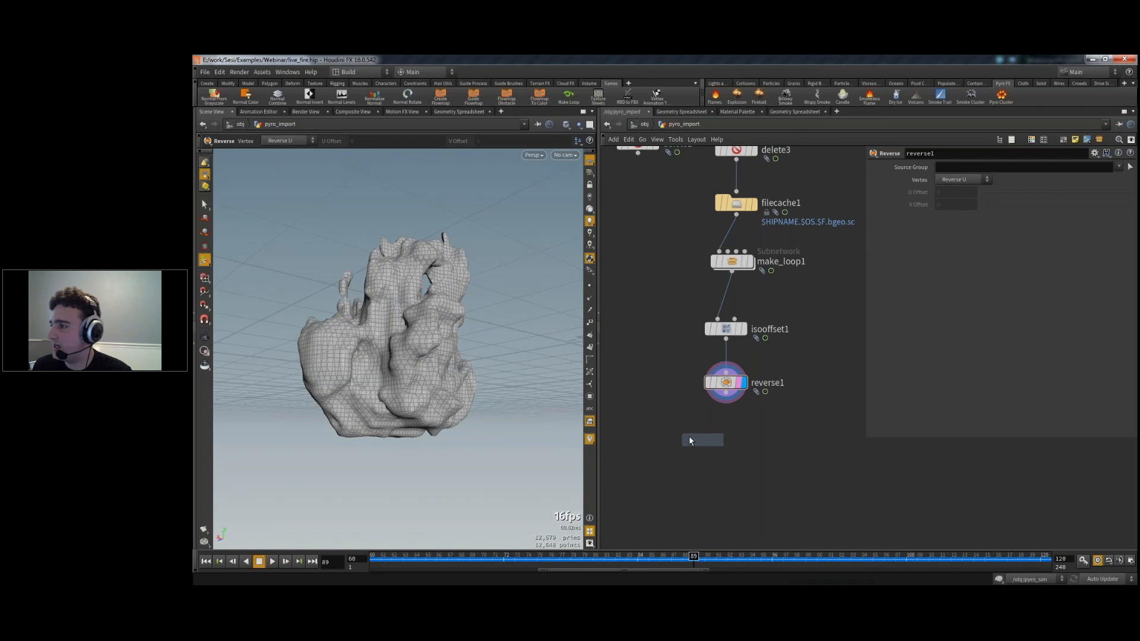
{"action": "left_click", "coordinate": [714, 434]}
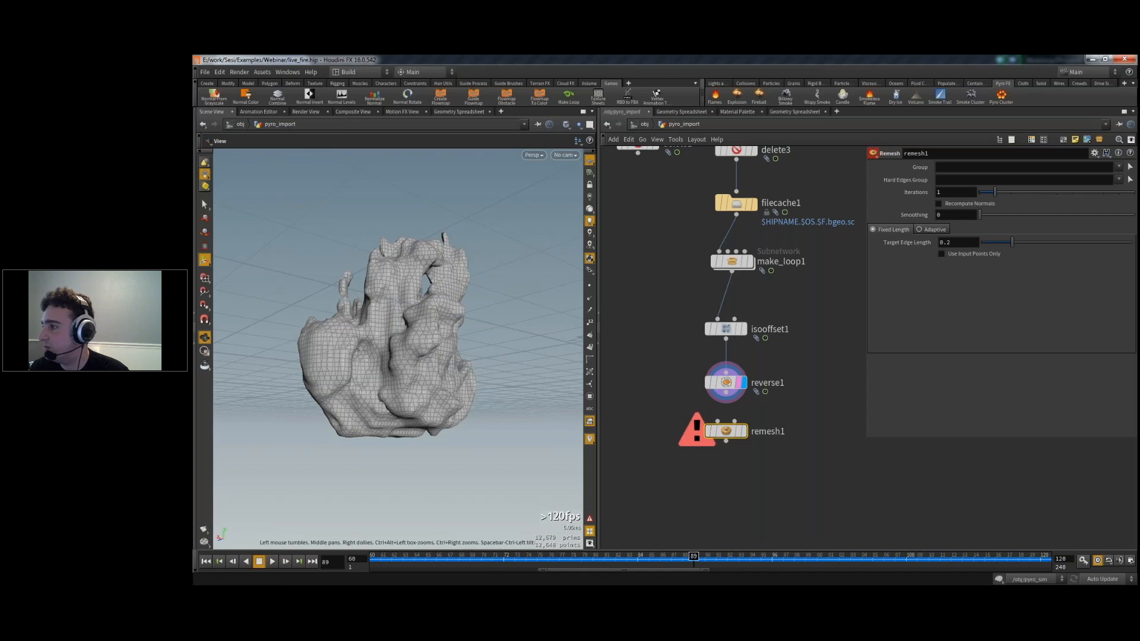
{"action": "scroll", "coordinate": [397, 351], "scroll_direction": "up", "scroll_amount": 5}
{"action": "left_click_drag", "start_coordinate": [270, 360], "coordinate": [316, 380]}
{"action": "left_click", "coordinate": [726, 392]}
{"action": "left_click", "coordinate": [726, 420]}
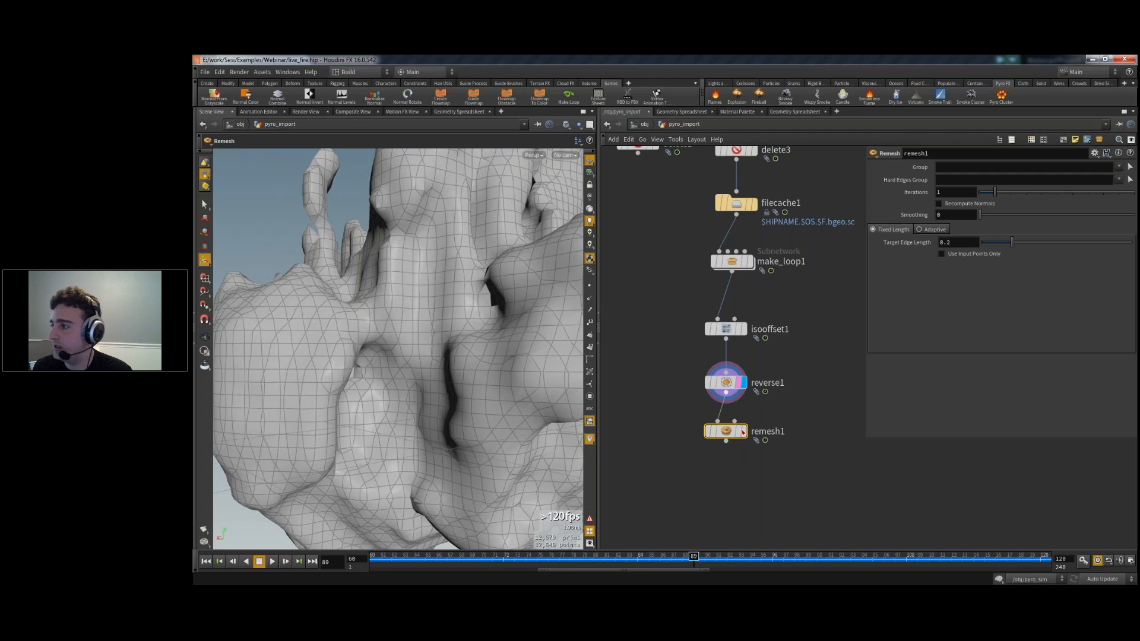
{"action": "left_click", "coordinate": [743, 430]}
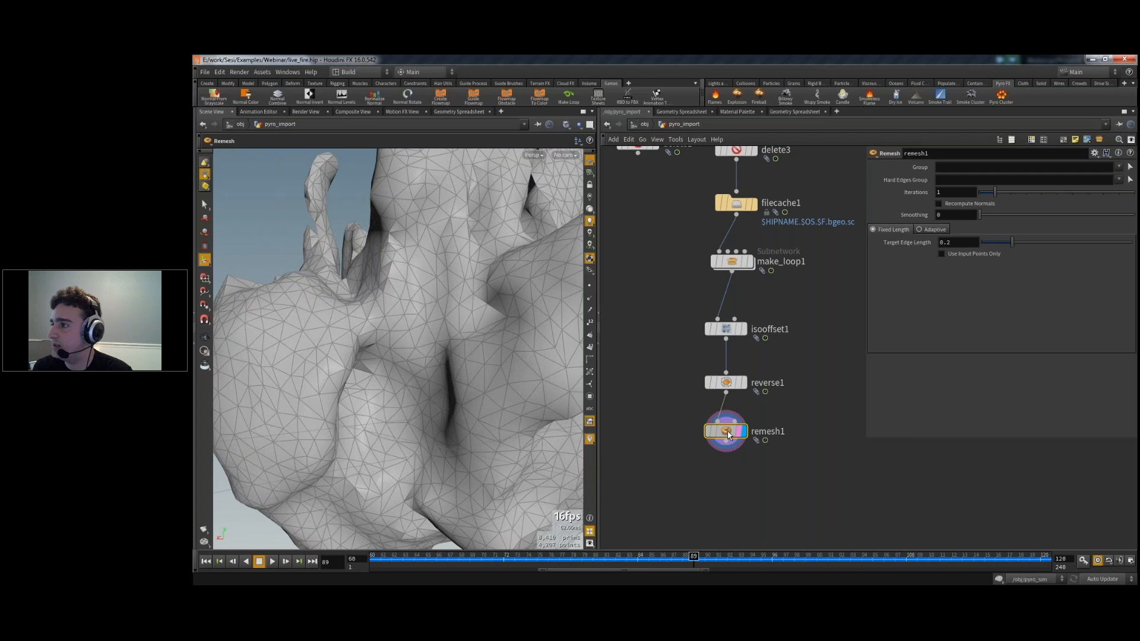
- Add an Attribute Blur node after remesh1, connect it and display the smoothed surface
{"action": "scroll", "coordinate": [364, 330], "scroll_direction": "down", "scroll_amount": 5}
{"action": "mouse_move", "coordinate": [364, 330]}
{"action": "left_mouse_down", "text": "alt"}
{"action": "mouse_move", "coordinate": [473, 359]}
{"action": "mouse_move", "coordinate": [516, 356]}
{"action": "mouse_move", "coordinate": [435, 411]}
{"action": "mouse_move", "coordinate": [302, 337]}
{"action": "mouse_move", "coordinate": [362, 341]}
{"action": "left_mouse_up", "text": "alt"}
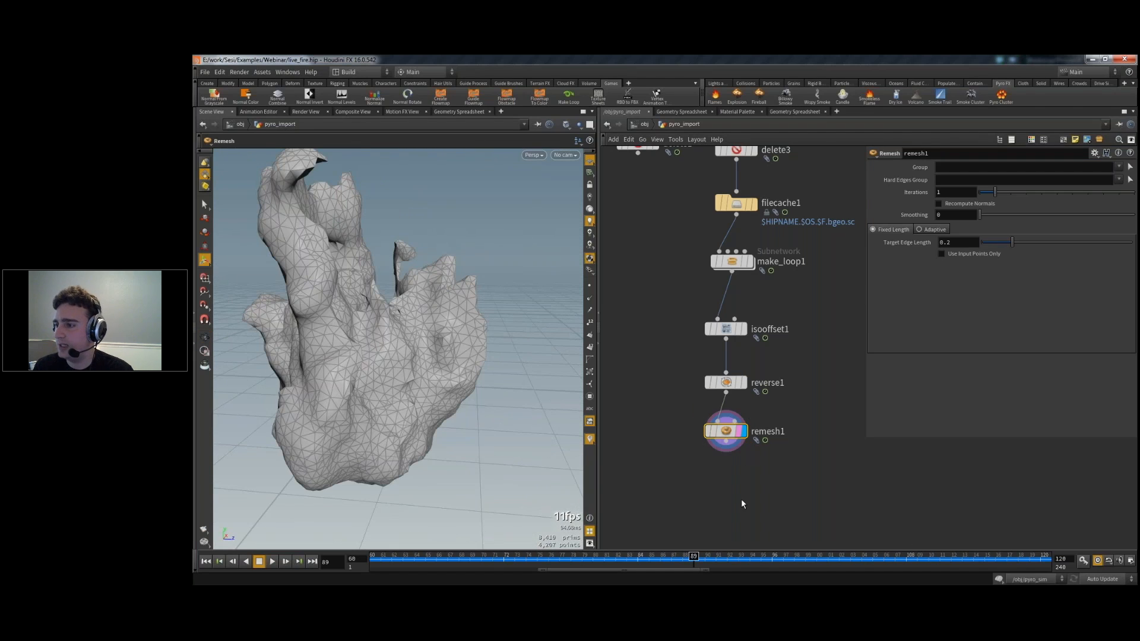
{"action": "key", "text": "Tab"}
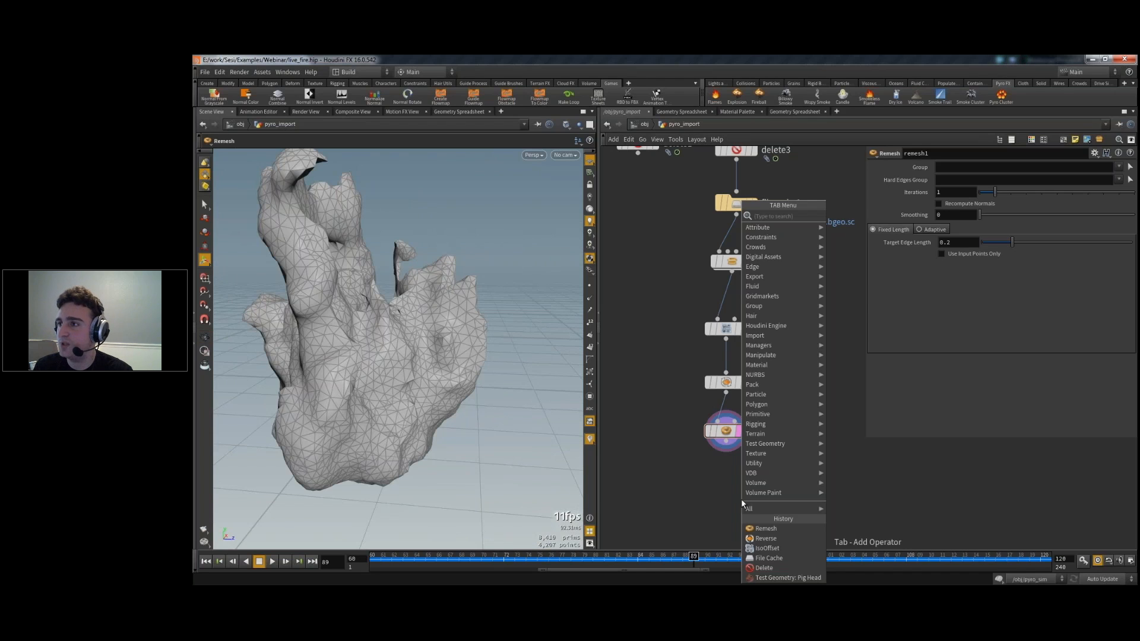
{"action": "type", "text": "att"}
{"action": "key", "text": "Return"}
{"action": "left_click", "coordinate": [741, 499]}
{"action": "left_click_drag", "start_coordinate": [733, 490], "coordinate": [727, 457]}
{"action": "left_click", "coordinate": [726, 444]}
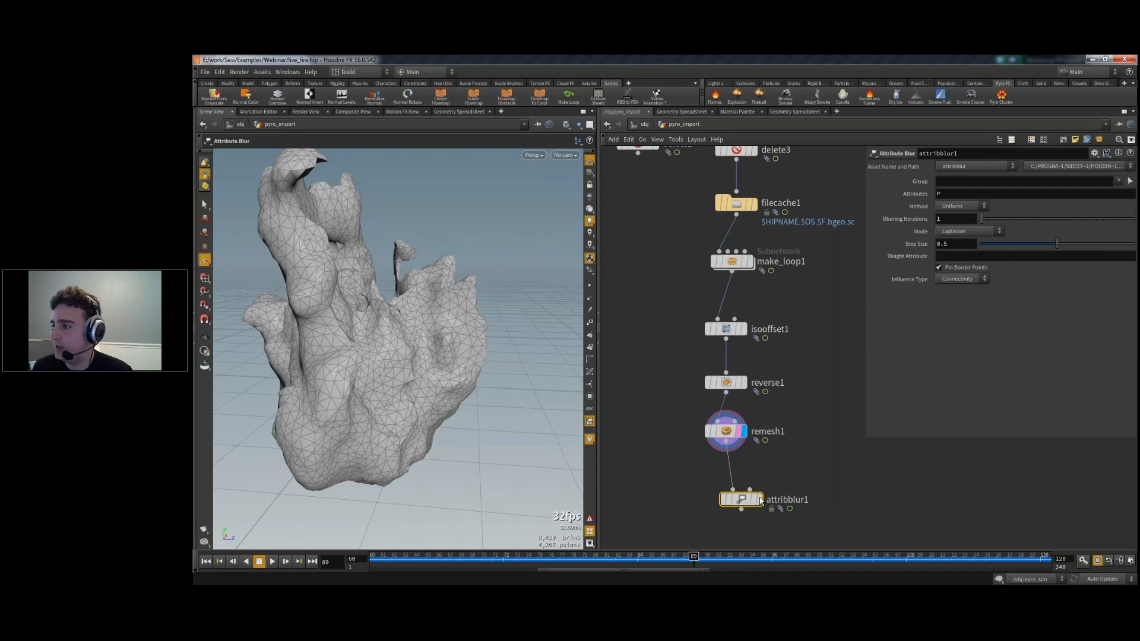
{"action": "left_click", "coordinate": [760, 500]}
{"action": "left_click", "coordinate": [753, 500]}
{"action": "left_click_drag", "start_coordinate": [742, 500], "coordinate": [732, 475]}
{"action": "left_click_drag", "start_coordinate": [439, 300], "coordinate": [285, 302], "text": "alt"}
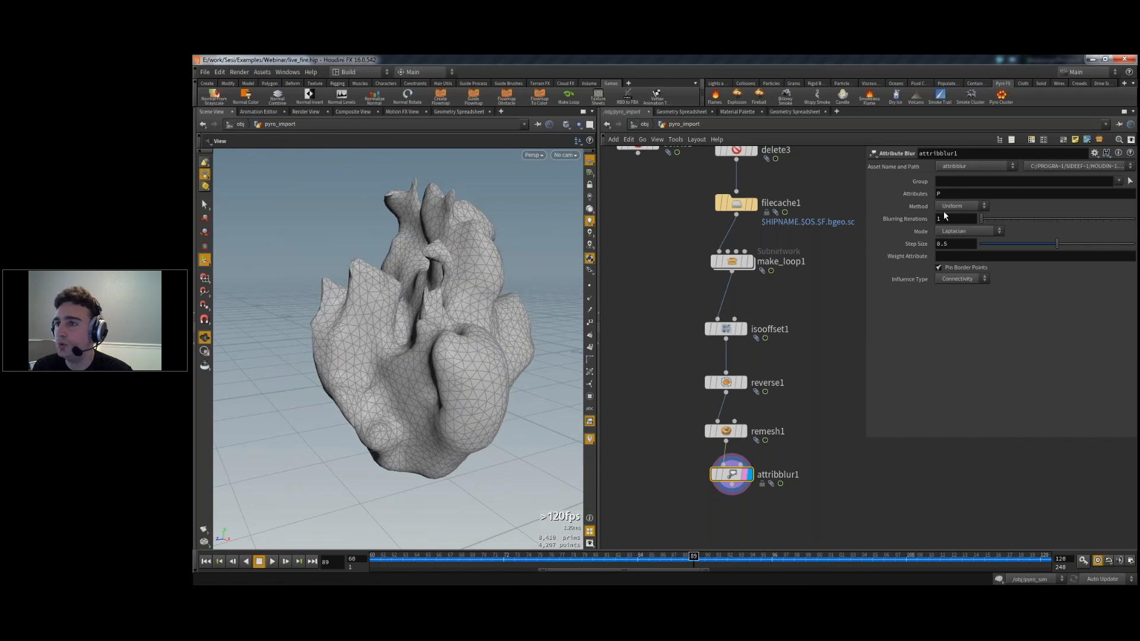
- Try an Attribute Blur step size of 0.213, and return it to 0.5
{"action": "left_click_drag", "start_coordinate": [1046, 245], "coordinate": [1018, 256]}
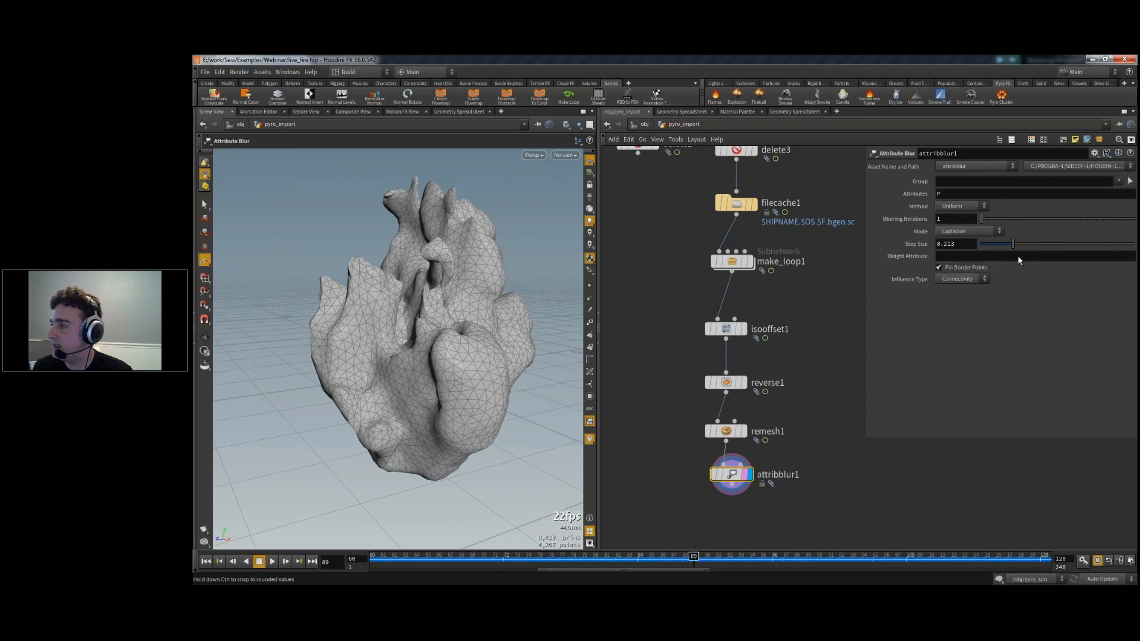
{"action": "double_click", "coordinate": [973, 249]}
{"action": "type", "text": ".5"}
{"action": "key", "text": "Return"}
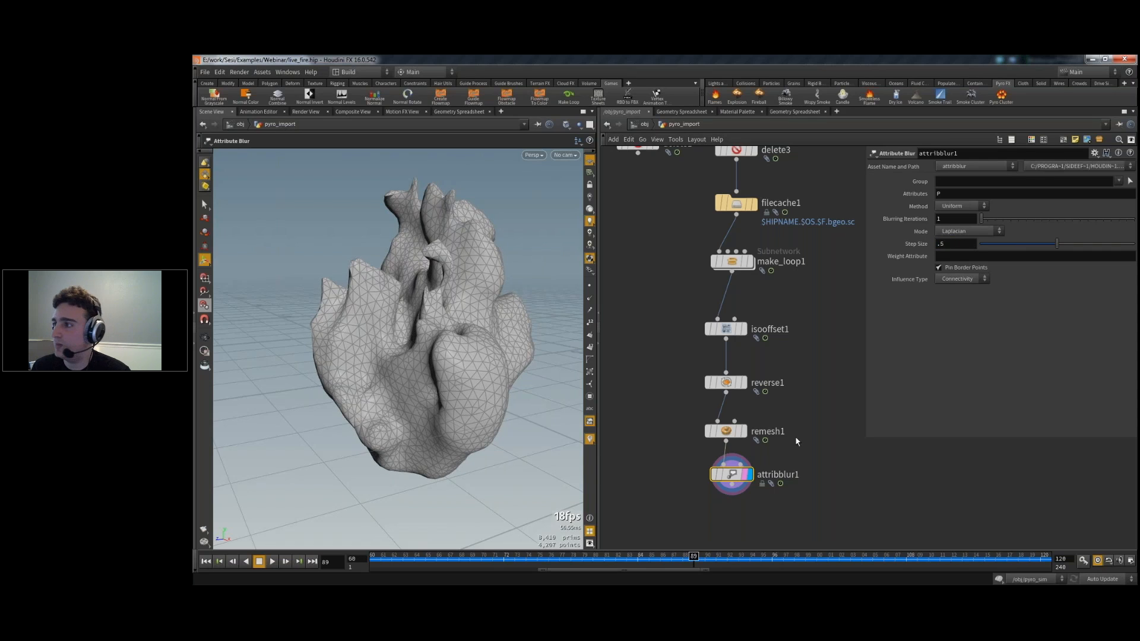
- Delete the Attribute Blur node below remesh1
{"action": "key", "text": "Escape"}
{"action": "left_click_drag", "start_coordinate": [451, 386], "coordinate": [523, 383]}
{"action": "key", "text": "Delete"}
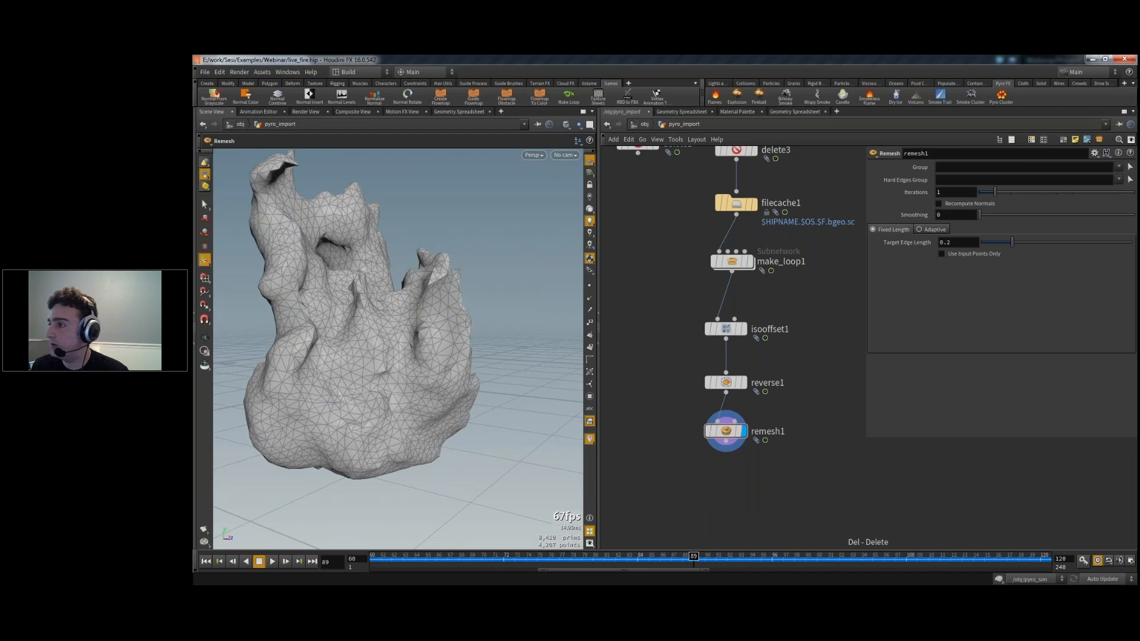
- Add a Normal node after remesh1, leaving a gap between them, and connect and display it
{"action": "right_click_drag", "start_coordinate": [451, 380], "coordinate": [385, 380]}
{"action": "left_click_drag", "start_coordinate": [386, 380], "coordinate": [498, 382]}
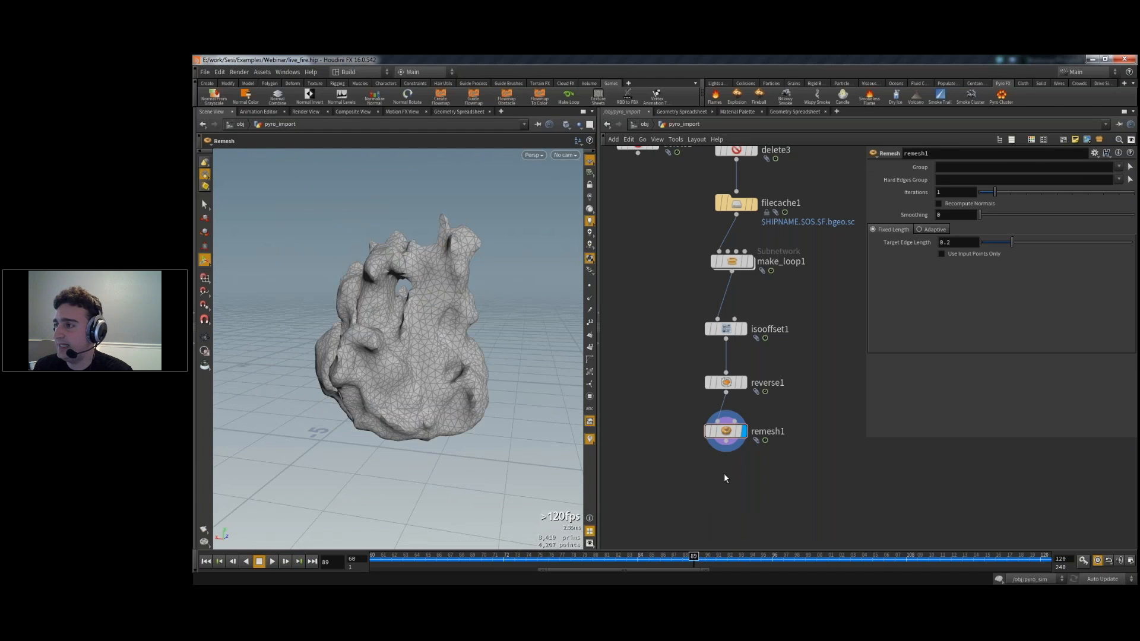
{"action": "left_click_drag", "start_coordinate": [356, 380], "coordinate": [469, 404], "text": "alt"}
{"action": "key", "text": "Tab"}
{"action": "type", "text": "normal"}
{"action": "key", "text": "Return"}
{"action": "left_click", "coordinate": [718, 469]}
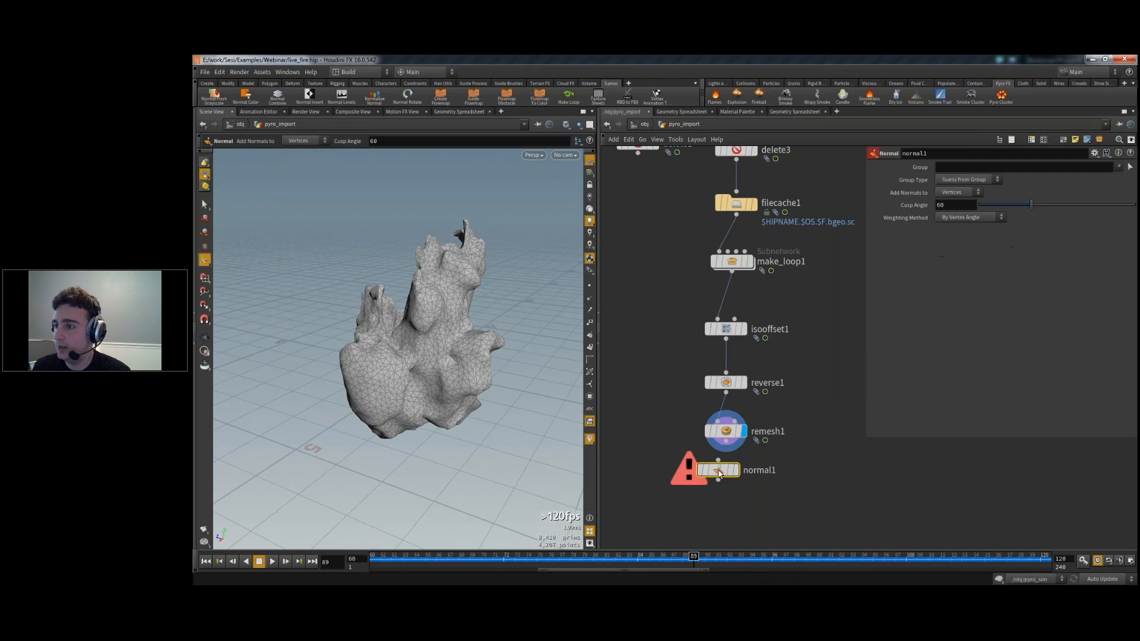
{"action": "mouse_move", "coordinate": [718, 458]}
{"action": "left_mouse_down"}
{"action": "mouse_move", "coordinate": [726, 441]}
{"action": "mouse_move", "coordinate": [717, 518]}
{"action": "left_mouse_up"}
{"action": "left_click", "coordinate": [740, 447]}
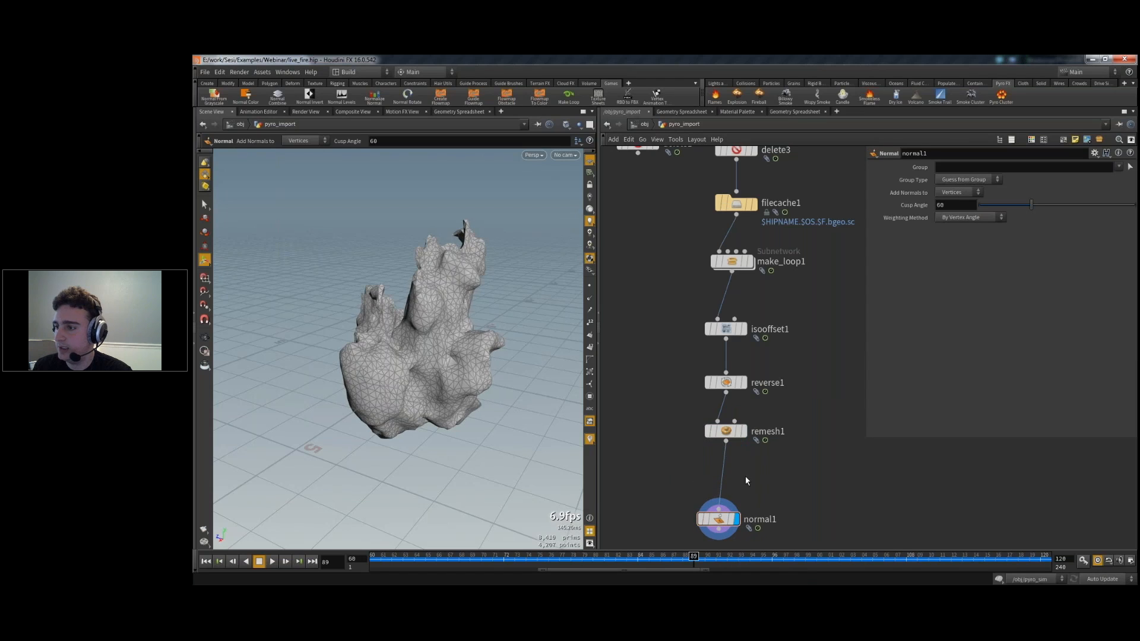
- Add a PolyReduce node and insert it between remesh1 and normal1
{"action": "key", "text": "Tab"}
{"action": "type", "text": "re"}
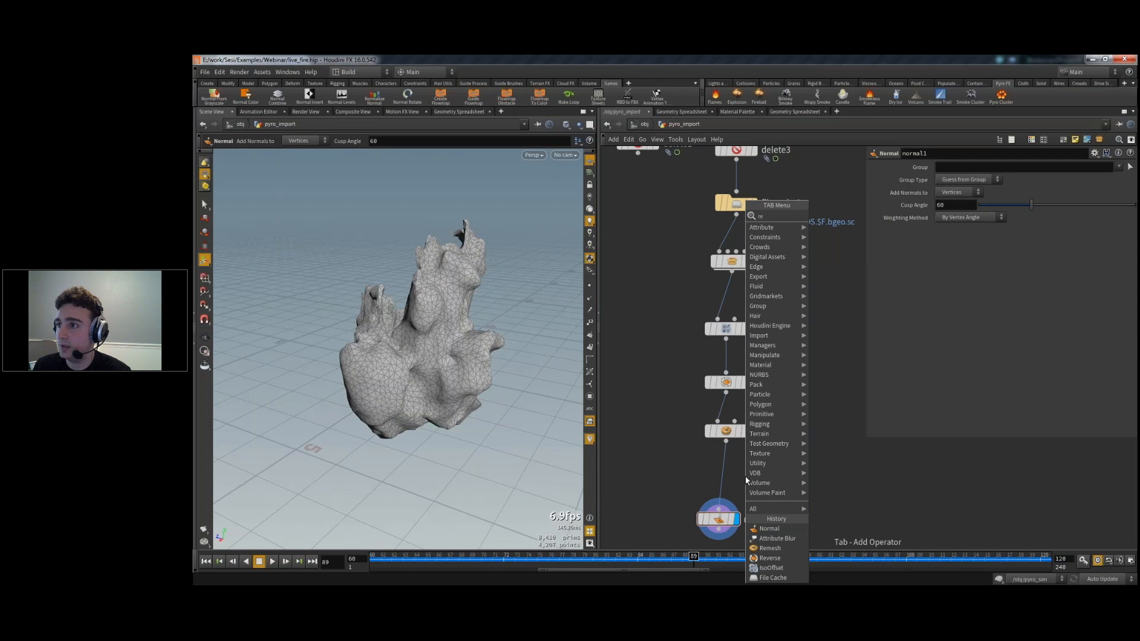
{"action": "type", "text": "polyreduce"}
{"action": "key", "text": "Return"}
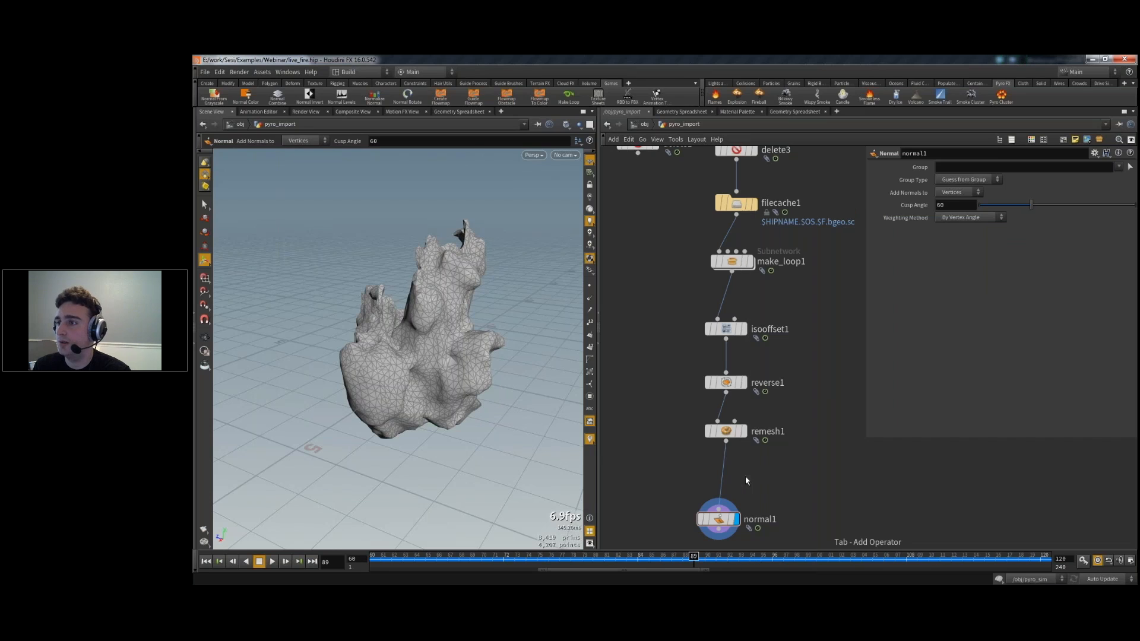
{"action": "left_click", "coordinate": [742, 477]}
{"action": "left_click_drag", "start_coordinate": [737, 485], "coordinate": [715, 485]}
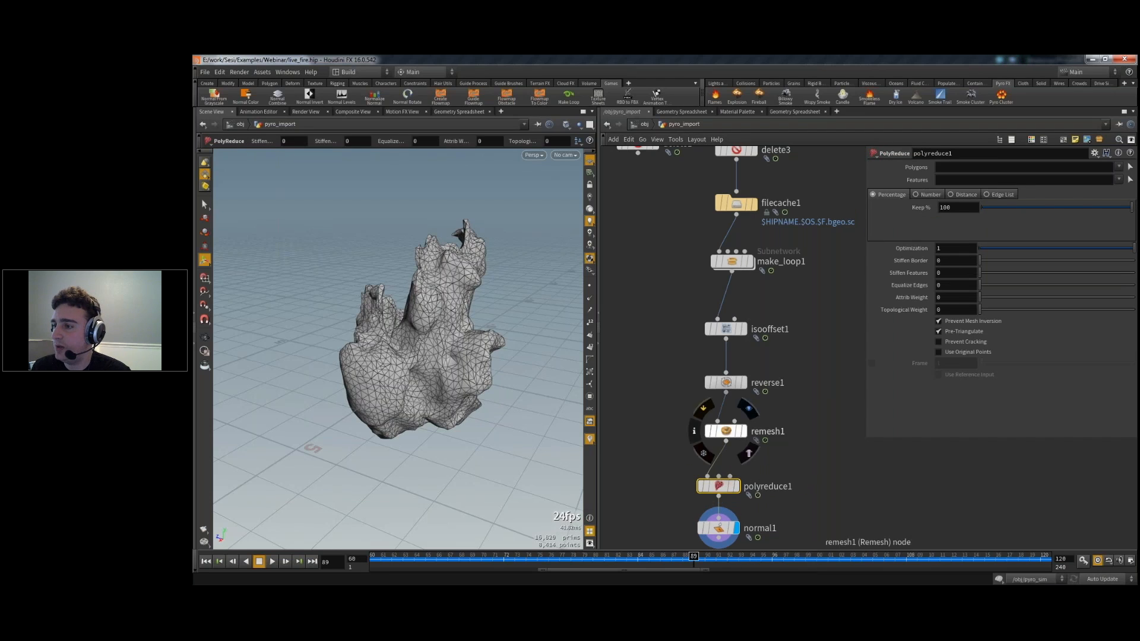
- Check the geometry information of remesh1, and display the output of polyreduce1
{"action": "left_click", "coordinate": [726, 431]}
{"action": "middle_click", "coordinate": [726, 431]}
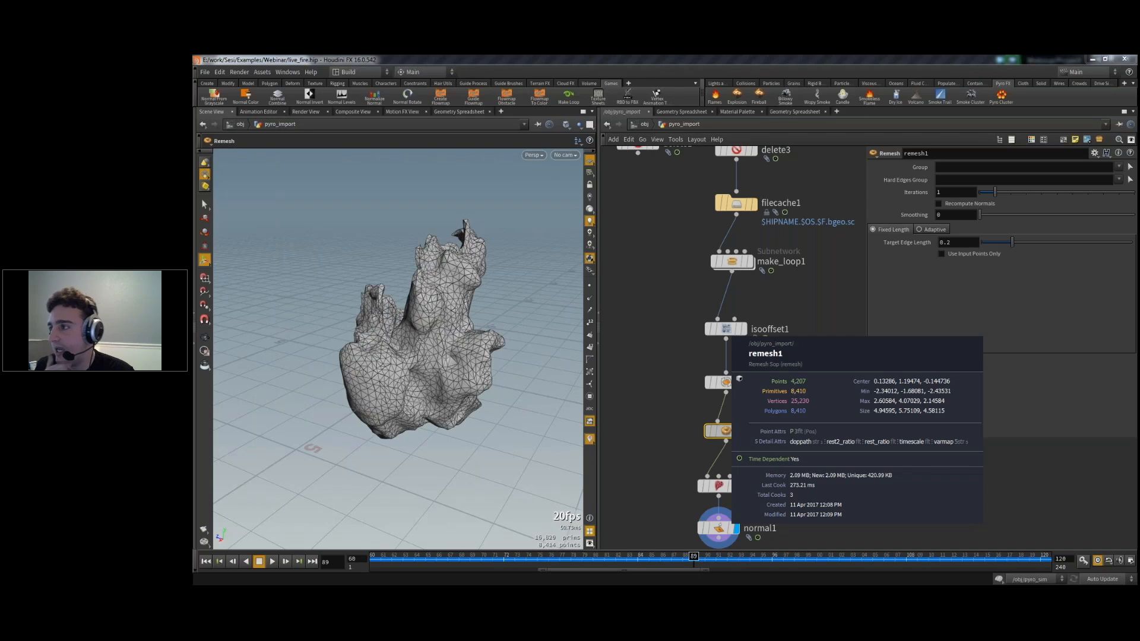
{"action": "left_click", "coordinate": [719, 486]}
{"action": "left_click", "coordinate": [736, 487]}
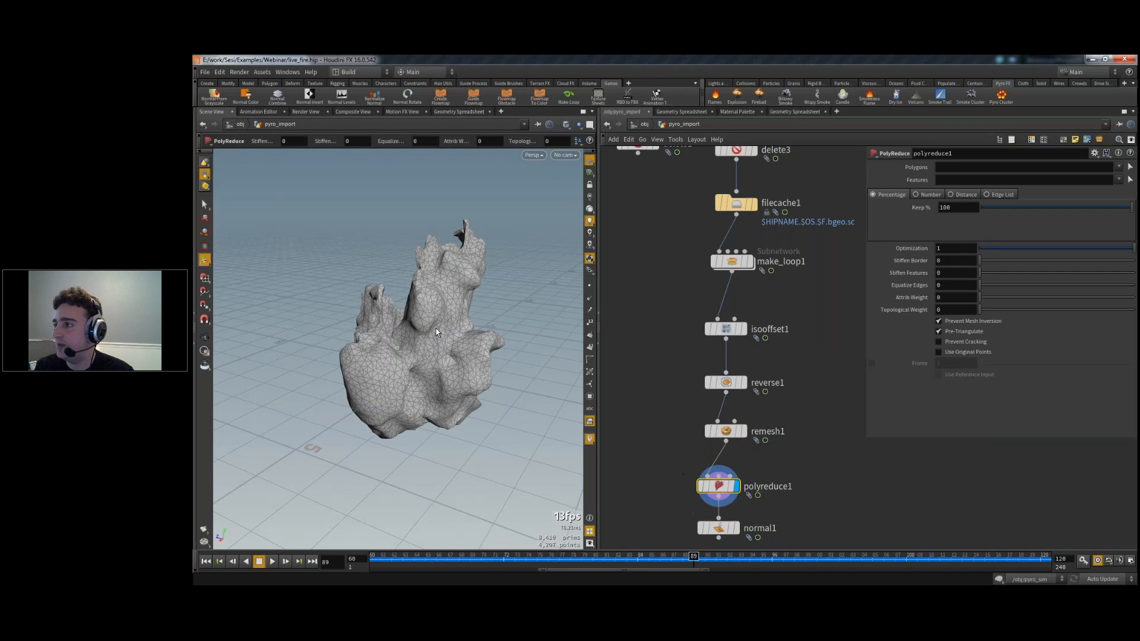
- Switch polyreduce1 to reduce by number, keeping 1000 polygons
{"action": "left_click_drag", "start_coordinate": [300, 340], "coordinate": [368, 332]}
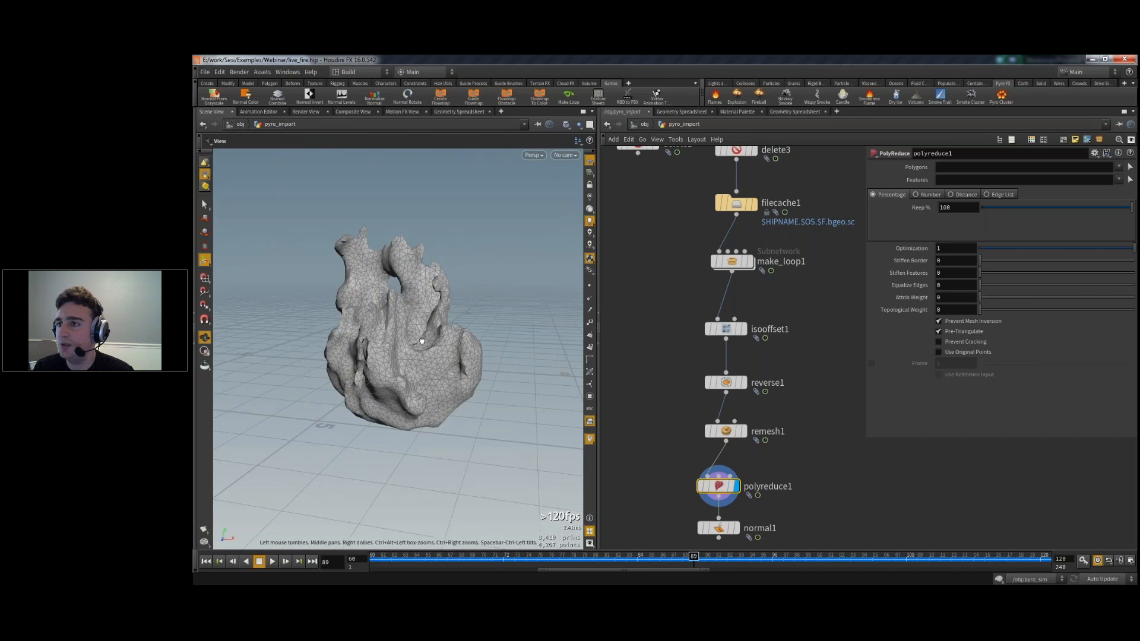
{"action": "left_click", "coordinate": [940, 201]}
{"action": "key", "text": "Return"}
{"action": "key", "text": "Escape"}
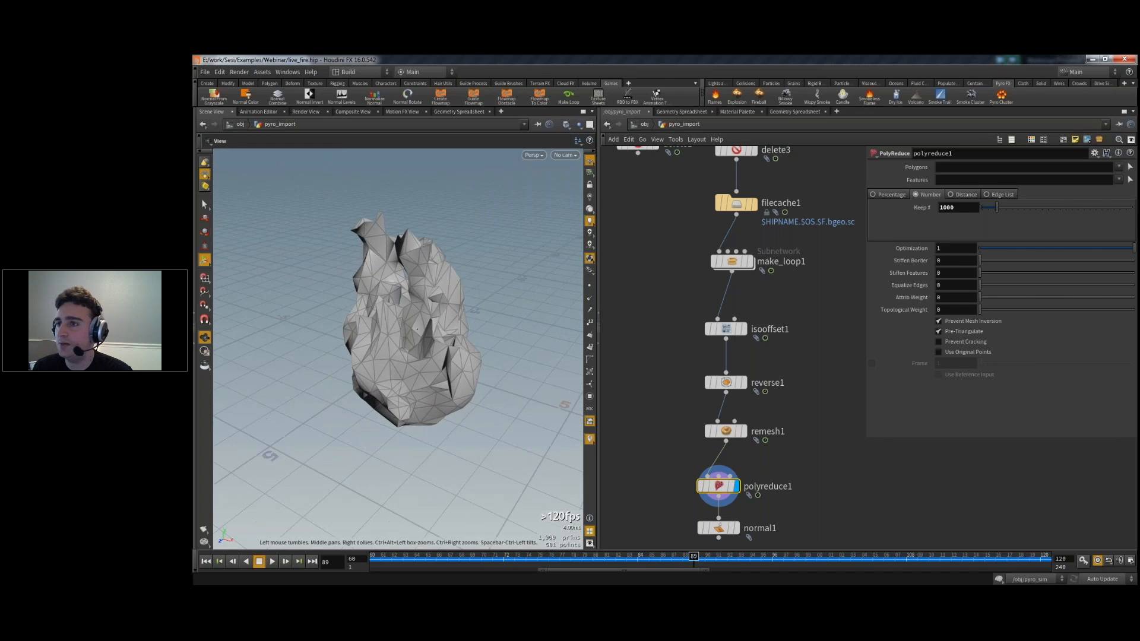
{"action": "left_click_drag", "start_coordinate": [417, 329], "coordinate": [385, 333], "text": "alt"}
- Try keeping 500 polygons in polyreduce1, and play the animation to inspect the reduced mesh from several sides
{"action": "key", "text": "BackSpace"}
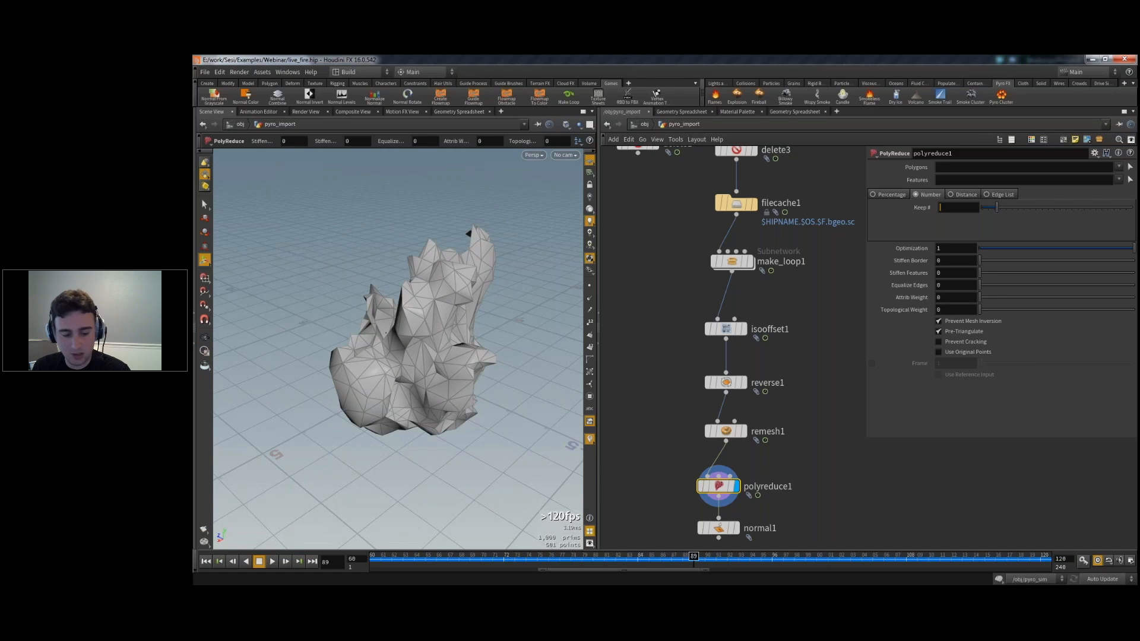
{"action": "left_click_drag", "start_coordinate": [464, 383], "coordinate": [416, 409], "text": "alt"}
{"action": "left_click", "coordinate": [273, 561]}
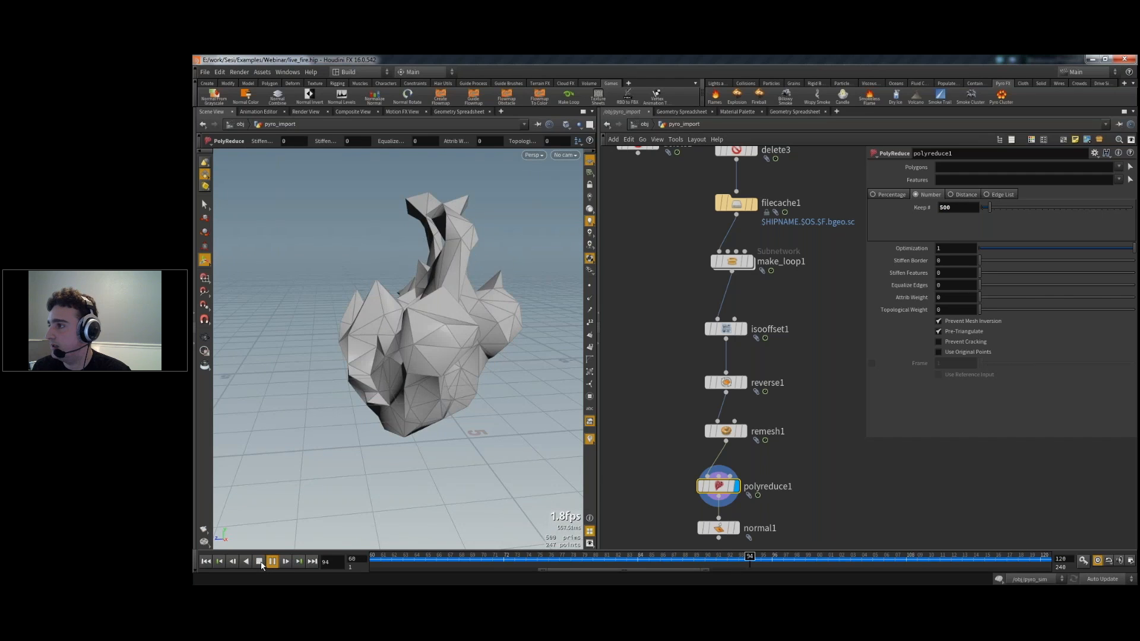
{"action": "key", "text": "Escape"}
{"action": "scroll", "coordinate": [433, 361], "scroll_direction": "down", "scroll_amount": 5}
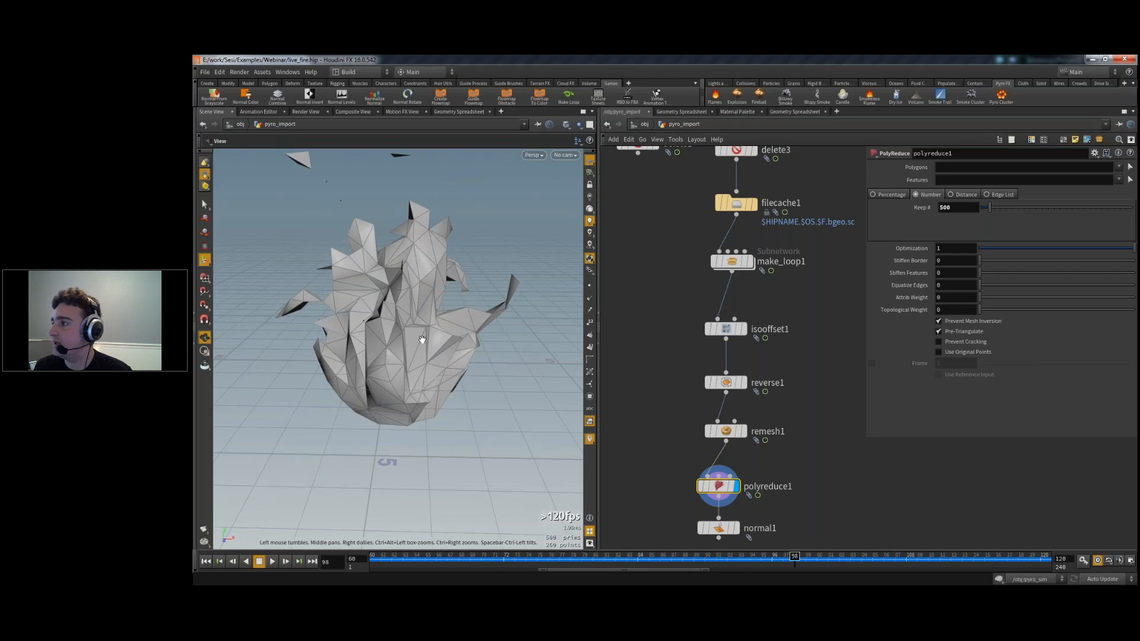
{"action": "left_click_drag", "start_coordinate": [357, 297], "coordinate": [475, 332]}
{"action": "key", "text": "Return"}
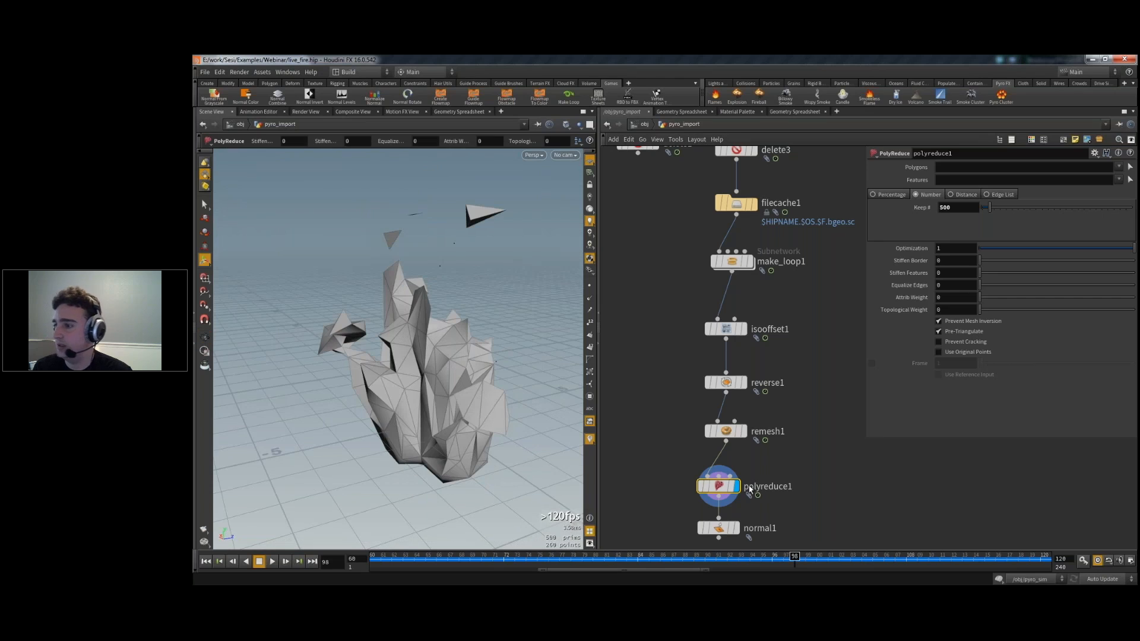
- Set the number of polygons kept by polyreduce1 back to 1000
{"action": "middle_click_drag", "start_coordinate": [777, 466], "coordinate": [785, 445]}
{"action": "double_click", "coordinate": [945, 208]}
{"action": "type", "text": "1000"}
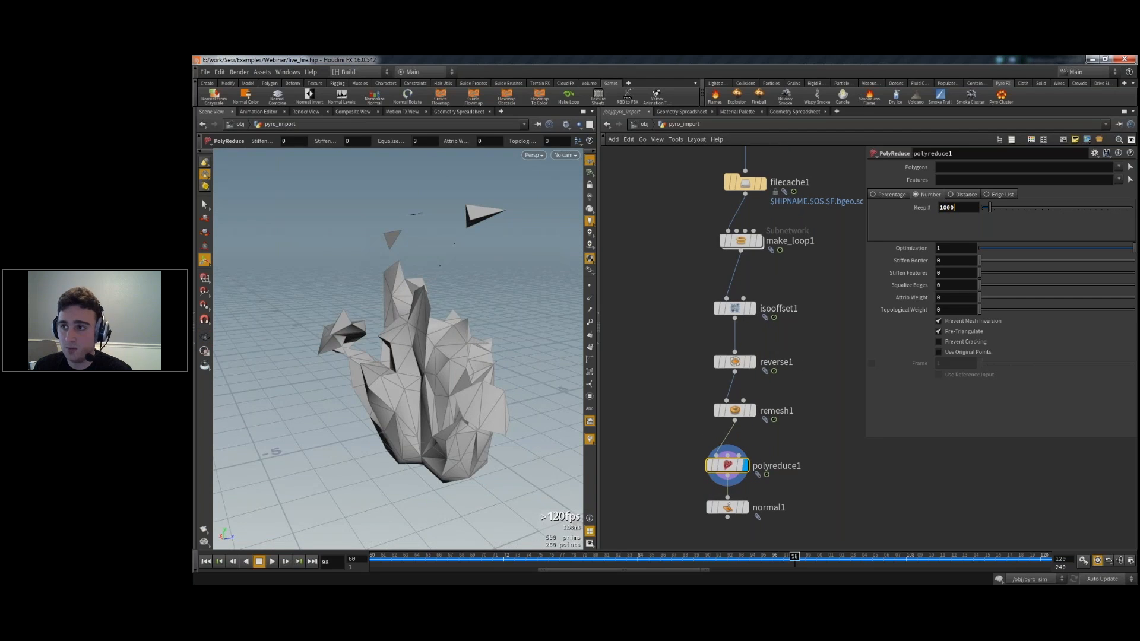
{"action": "middle_click_drag", "start_coordinate": [809, 424], "coordinate": [800, 347]}
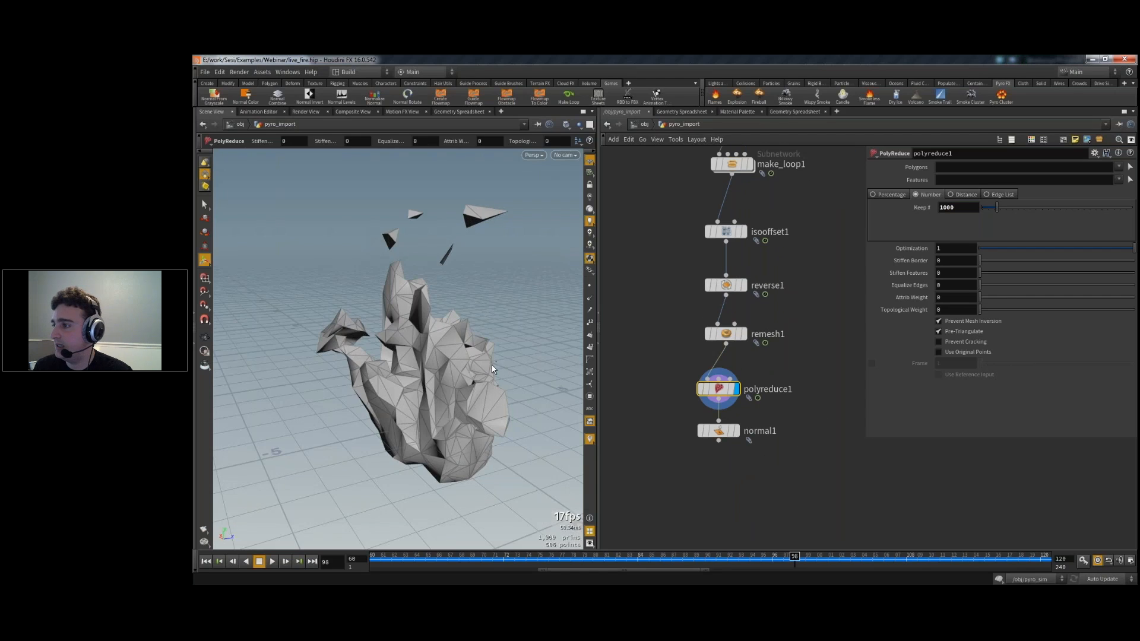
- Insert a Clean node between polyreduce1 and normal1, enable Manifold-Only Topology and display its output
{"action": "left_click_drag", "start_coordinate": [729, 426], "coordinate": [718, 473]}
{"action": "key", "text": "Tab"}
{"action": "type", "text": "clean"}
{"action": "key", "text": "Return"}
{"action": "left_click", "coordinate": [749, 419]}
{"action": "left_click_drag", "start_coordinate": [750, 422], "coordinate": [719, 432]}
{"action": "left_click", "coordinate": [939, 288]}
{"action": "left_click", "coordinate": [736, 430]}
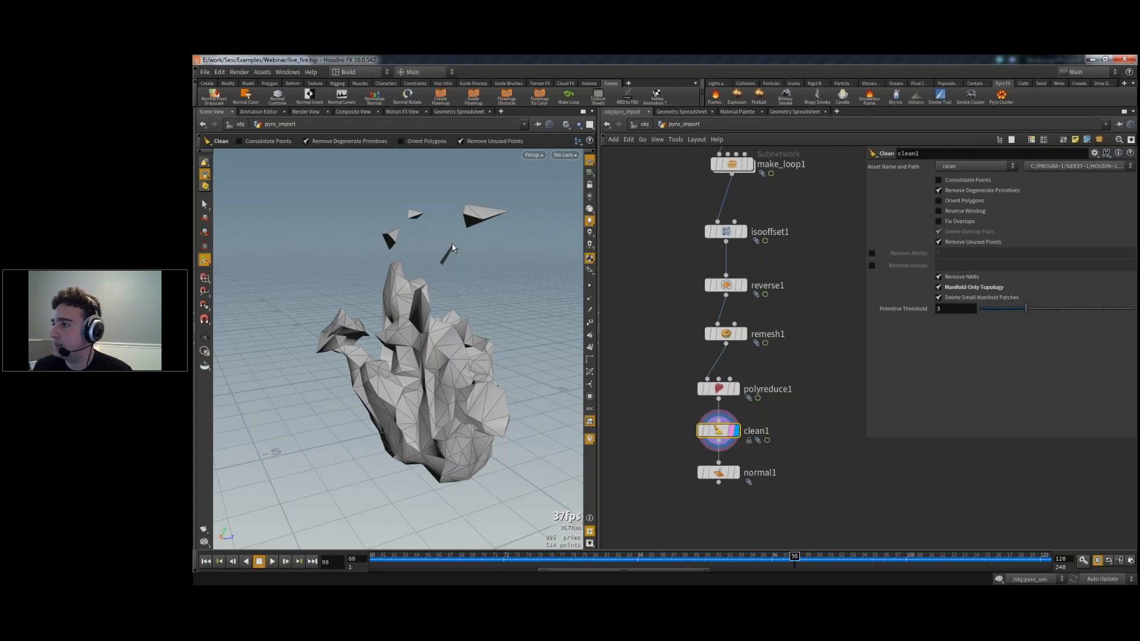
- Display normal1 with its normals added to points, and move the node closer below clean1
{"action": "key", "text": "Escape"}
{"action": "left_click_drag", "start_coordinate": [472, 262], "coordinate": [439, 362]}
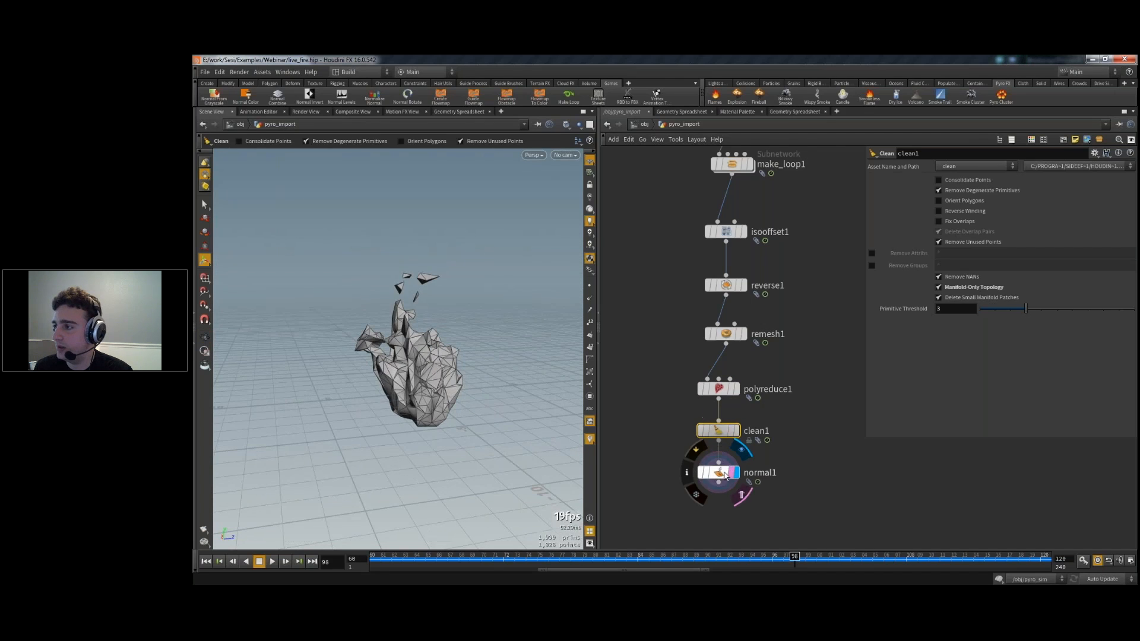
{"action": "left_click", "coordinate": [727, 474]}
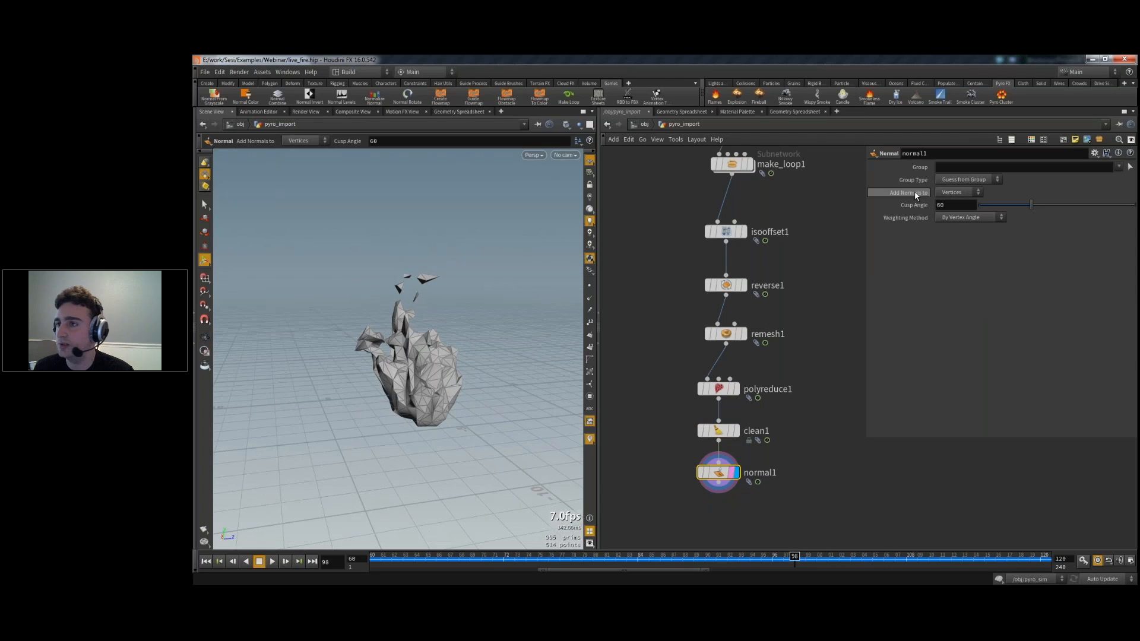
{"action": "left_click", "coordinate": [948, 193]}
{"action": "left_click", "coordinate": [950, 198]}
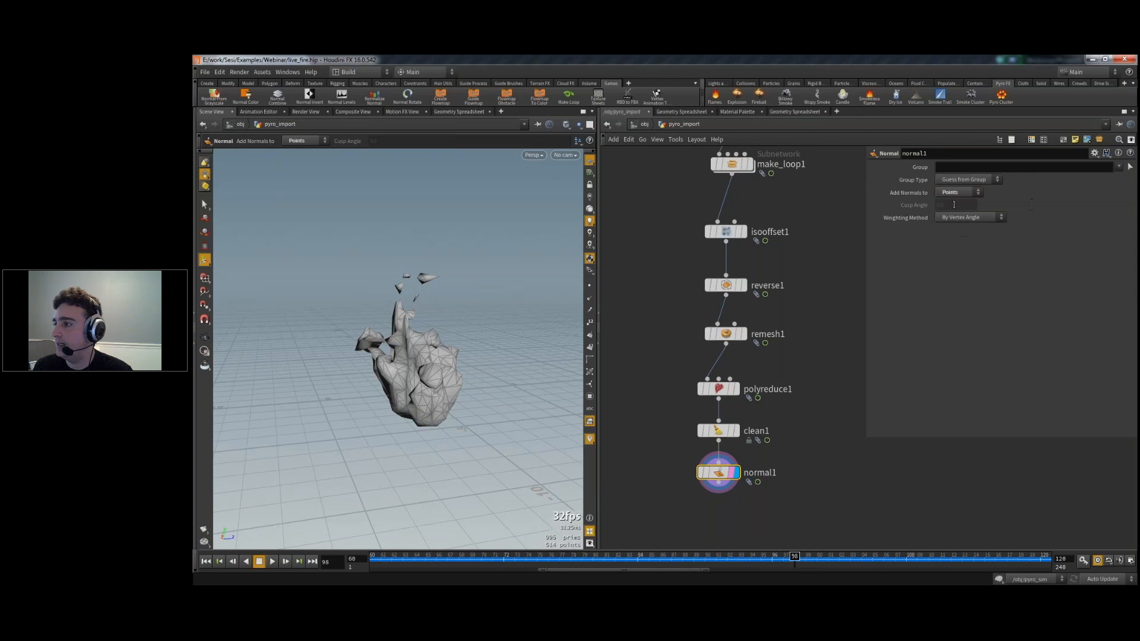
{"action": "key", "text": "Escape"}
{"action": "left_click_drag", "start_coordinate": [320, 321], "coordinate": [427, 332]}
{"action": "left_click", "coordinate": [724, 474]}
{"action": "left_click_drag", "start_coordinate": [724, 474], "coordinate": [724, 465]}
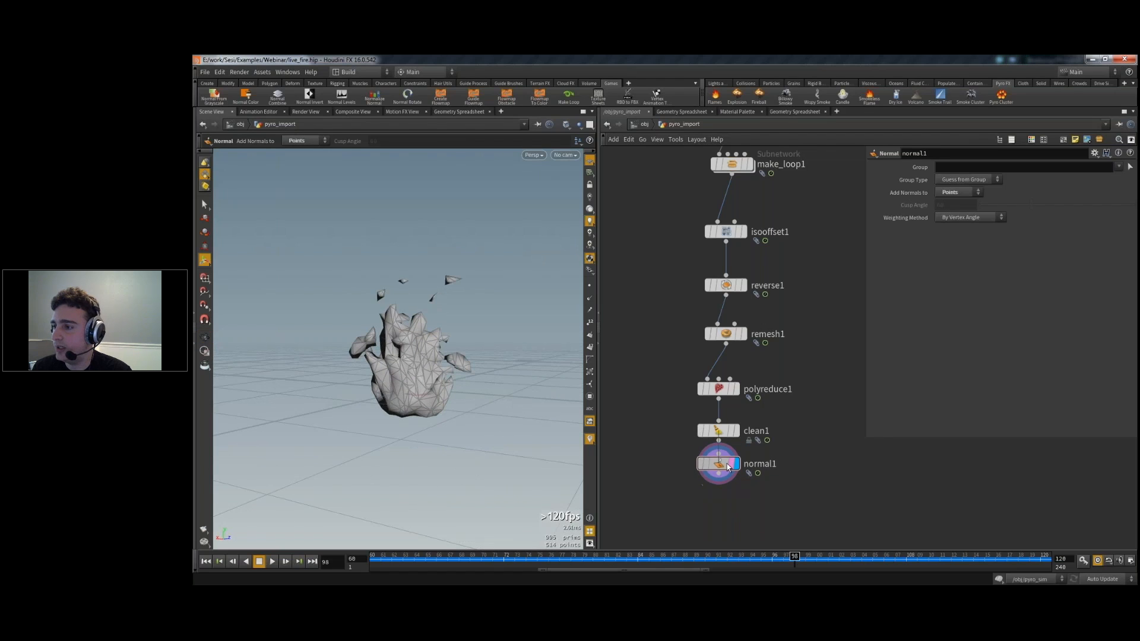
{"action": "key", "text": "h"}
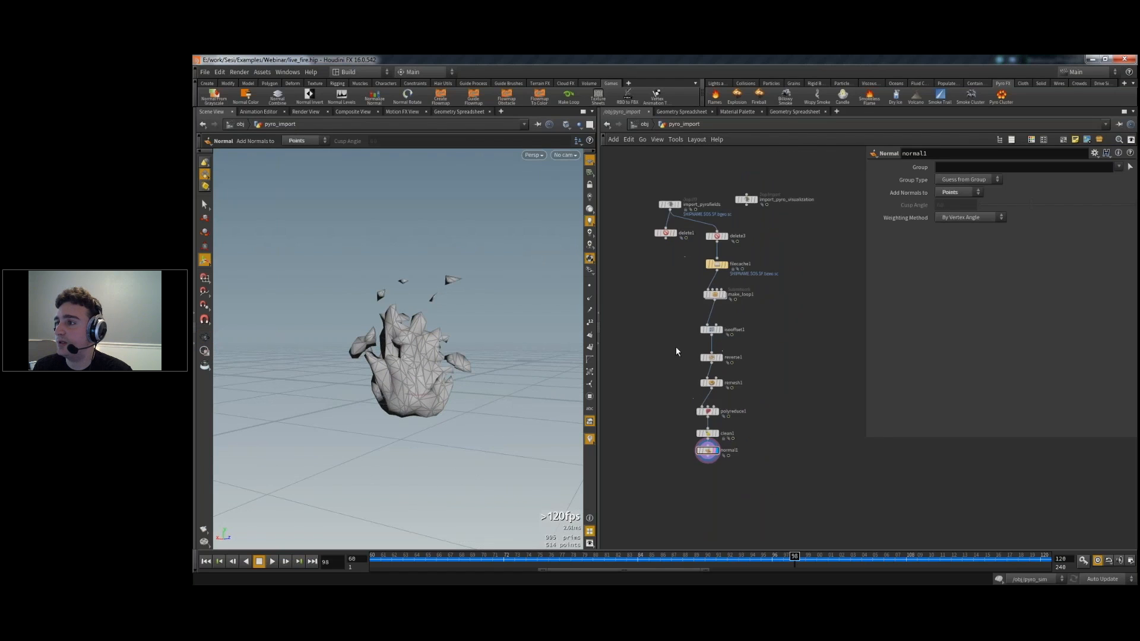
{"action": "left_click_drag", "start_coordinate": [668, 179], "coordinate": [659, 168]}
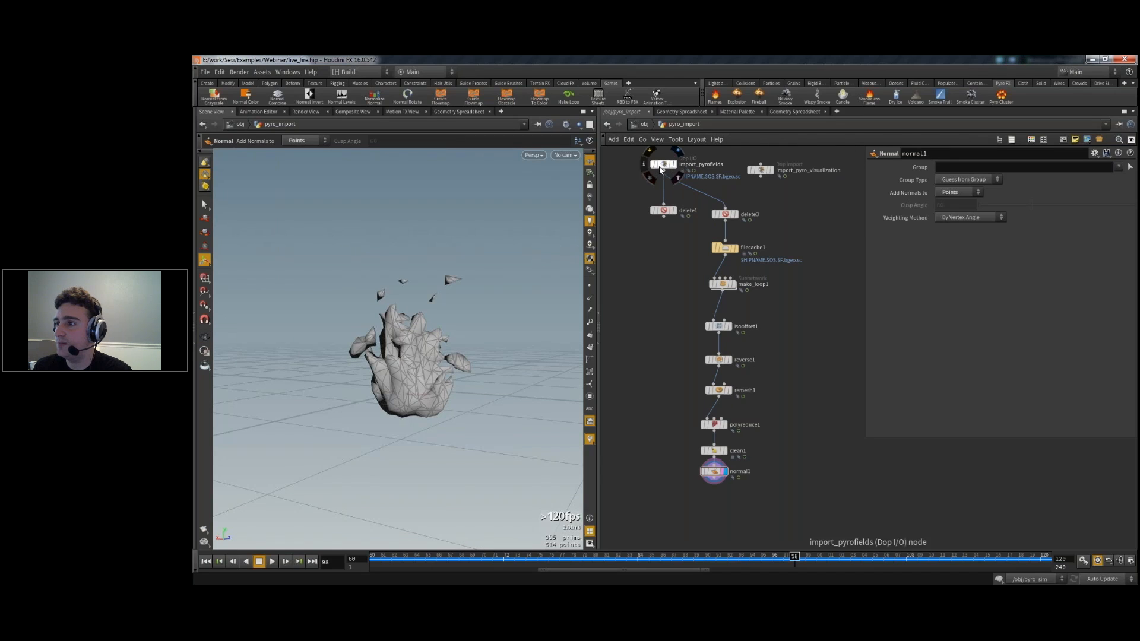
{"action": "middle_click_drag", "start_coordinate": [771, 514], "coordinate": [778, 482]}
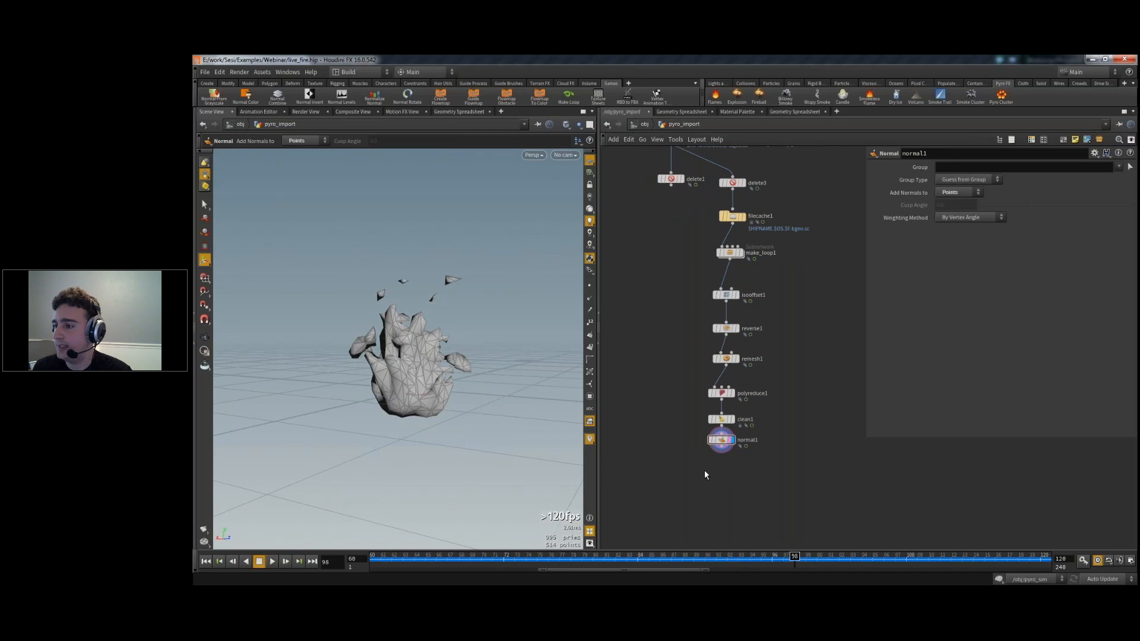
{"action": "key", "text": "Tab"}
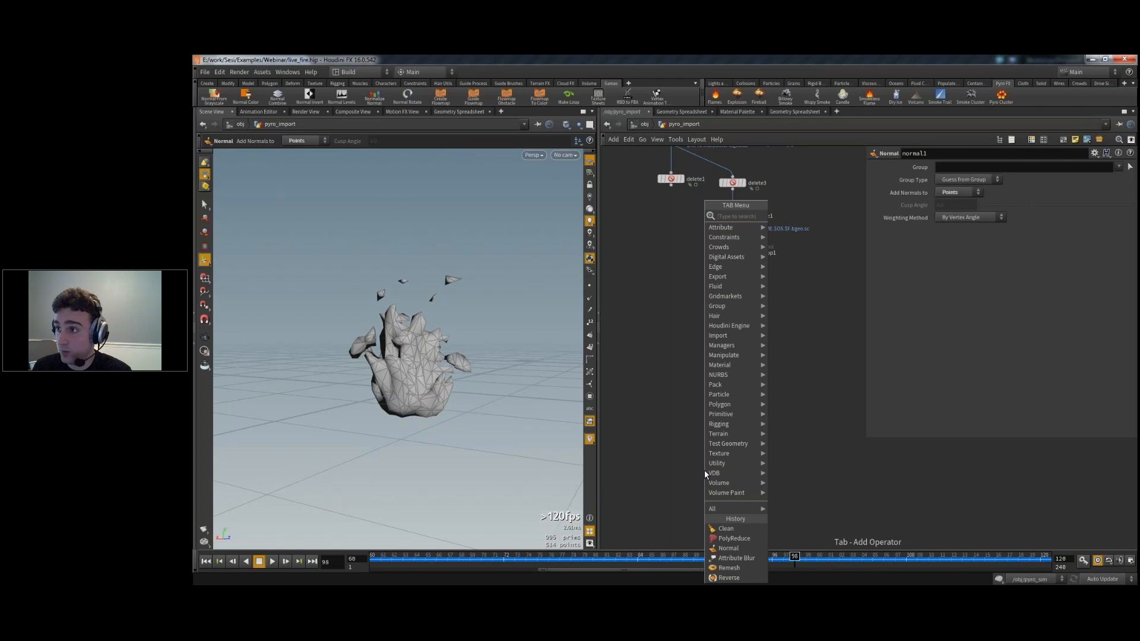
{"action": "key", "text": "Escape"}
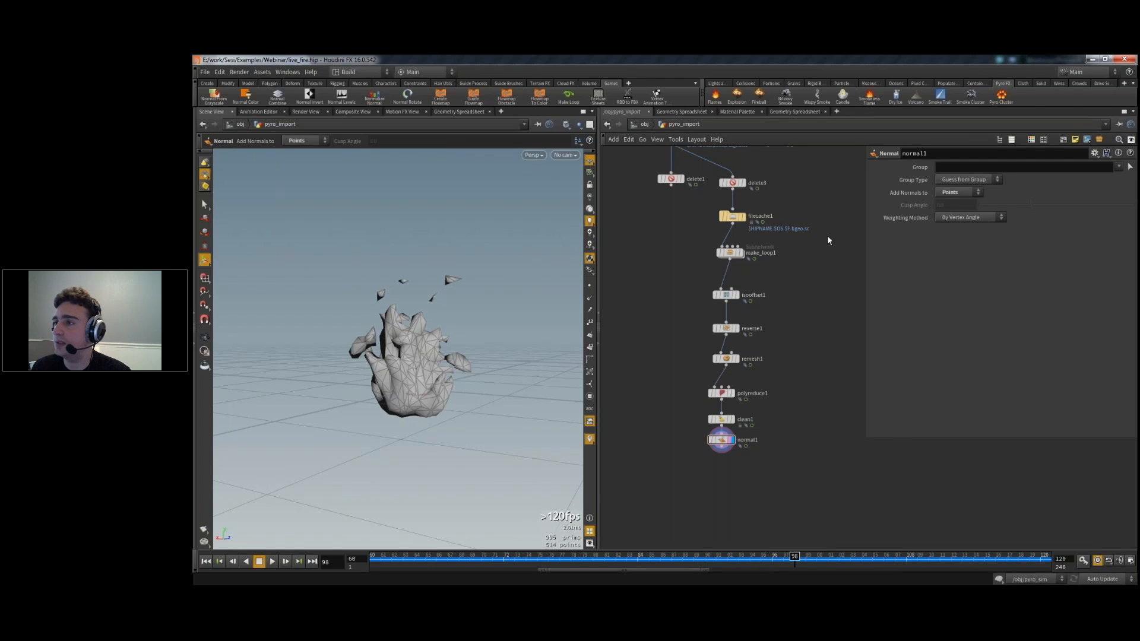
{"action": "middle_click_drag", "start_coordinate": [793, 217], "coordinate": [789, 254]}
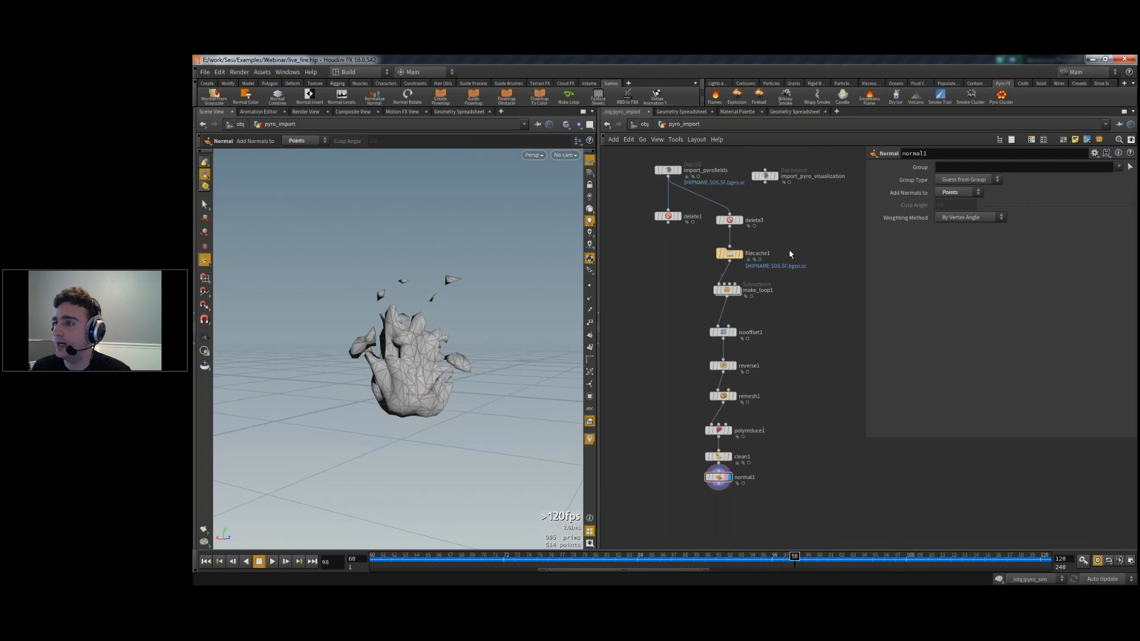
- Duplicate make_loop1 to its side and connect the copy's first input to import_pyrofields
{"action": "left_click", "coordinate": [670, 172]}
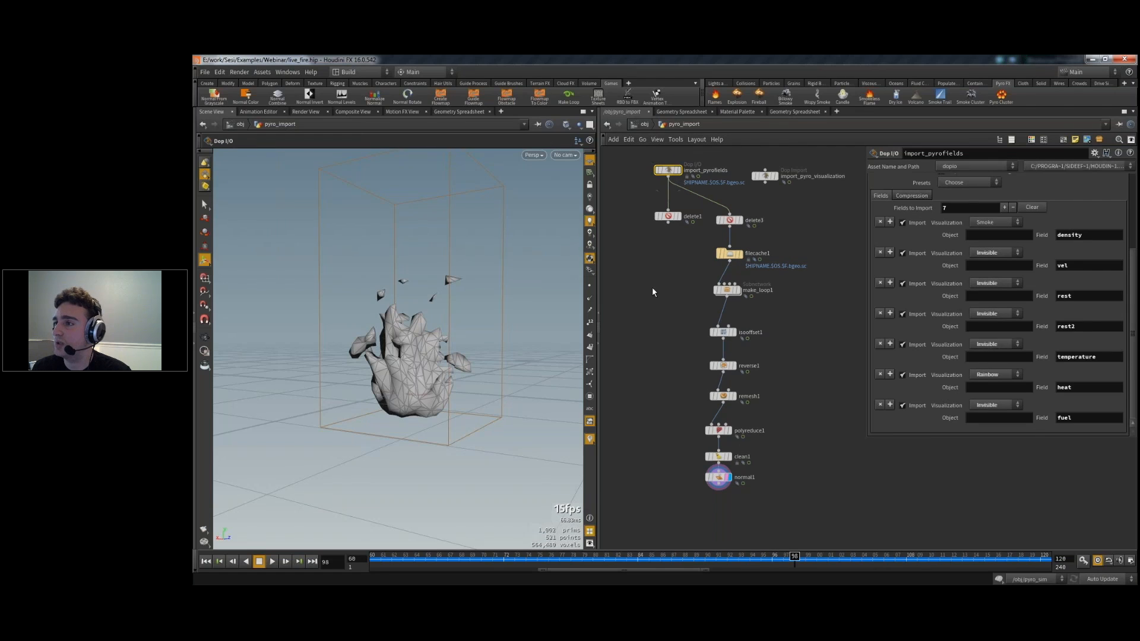
{"action": "left_click", "coordinate": [725, 289]}
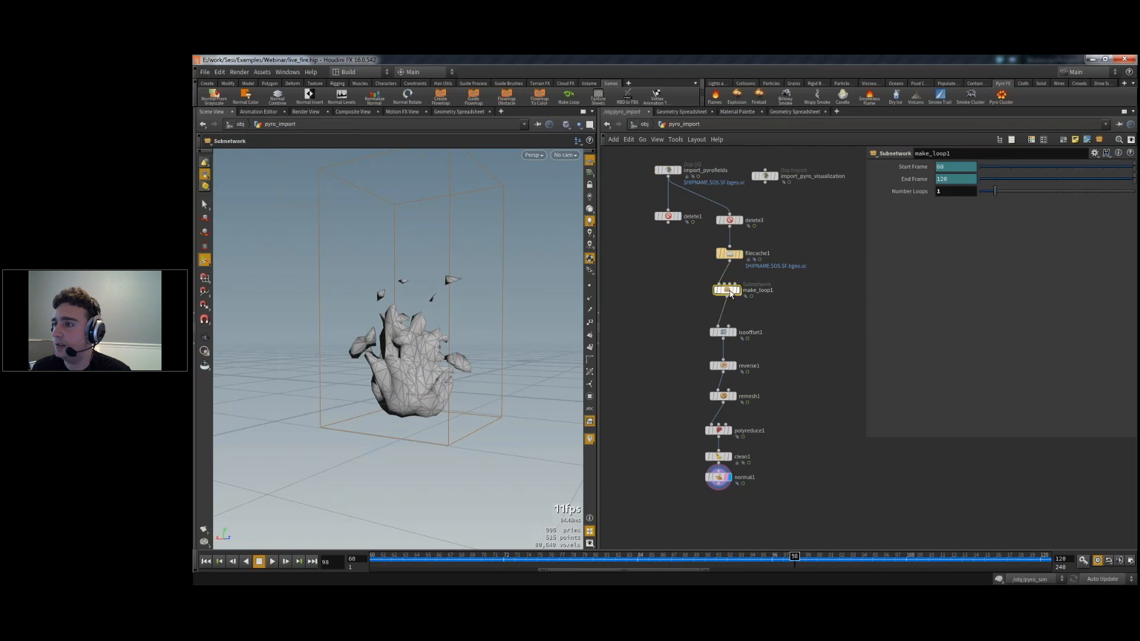
{"action": "left_click_drag", "start_coordinate": [656, 286], "coordinate": [656, 286], "text": "alt"}
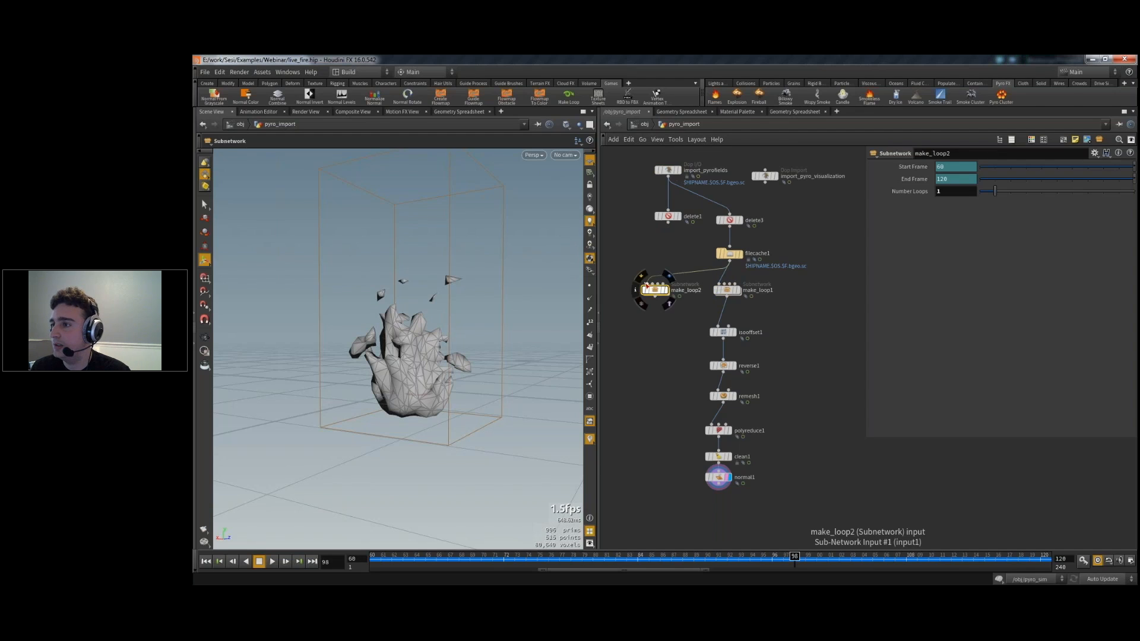
{"action": "left_click", "coordinate": [647, 283]}
{"action": "left_click", "coordinate": [667, 178]}
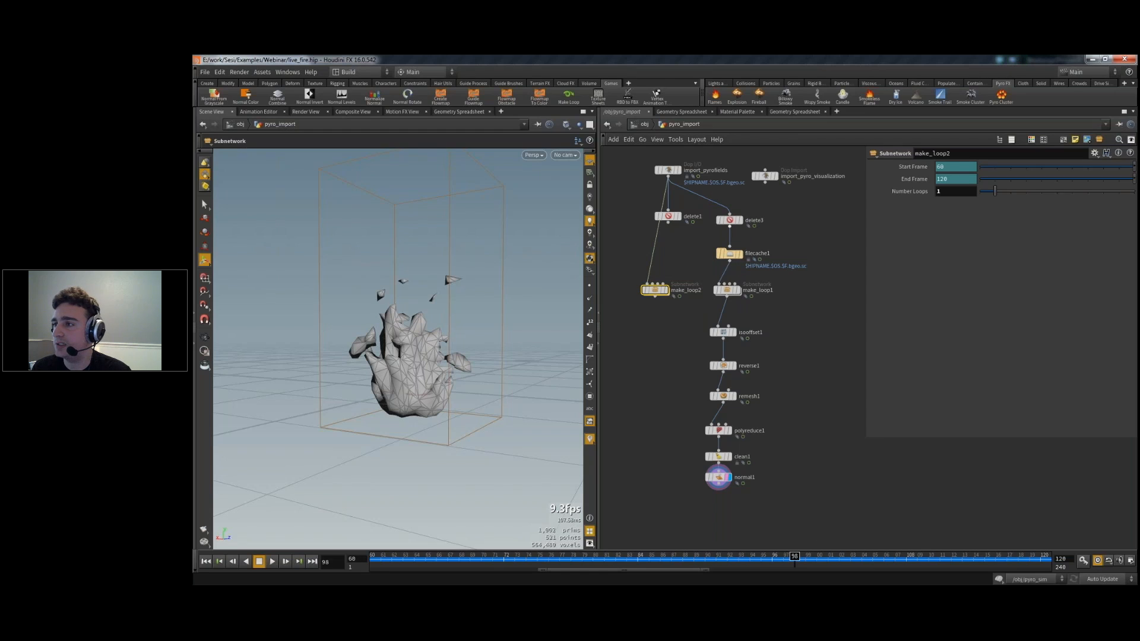
- Select import_pyrofields and move the make_loop2 copy directly below delete1
{"action": "mouse_move", "coordinate": [728, 291]}
{"action": "left_click", "coordinate": [667, 170]}
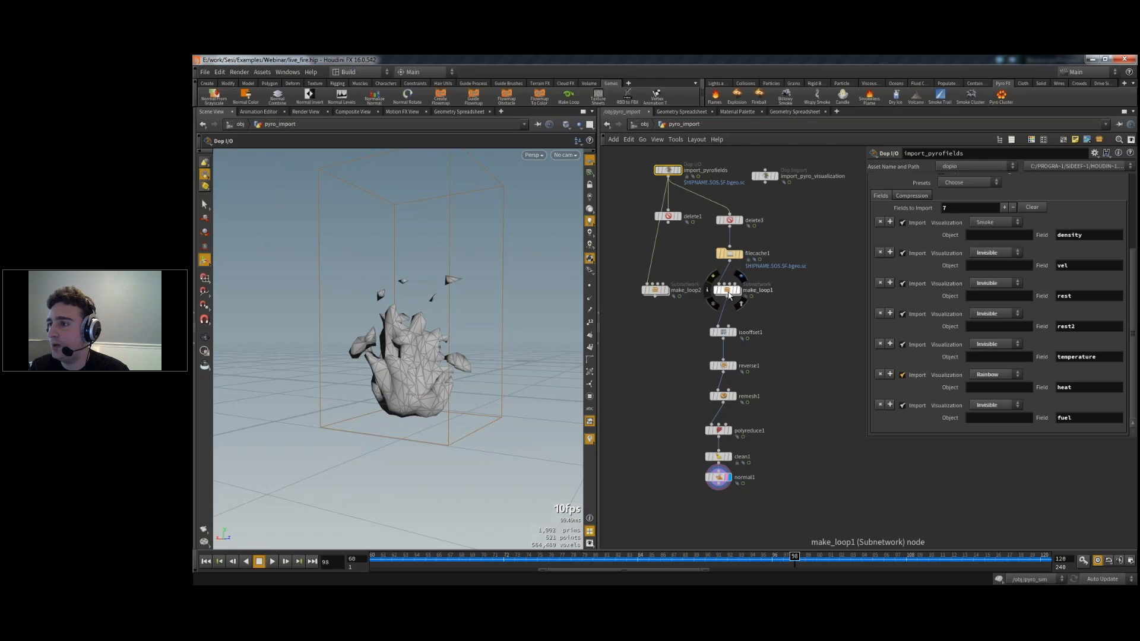
{"action": "left_click_drag", "start_coordinate": [656, 292], "coordinate": [672, 254]}
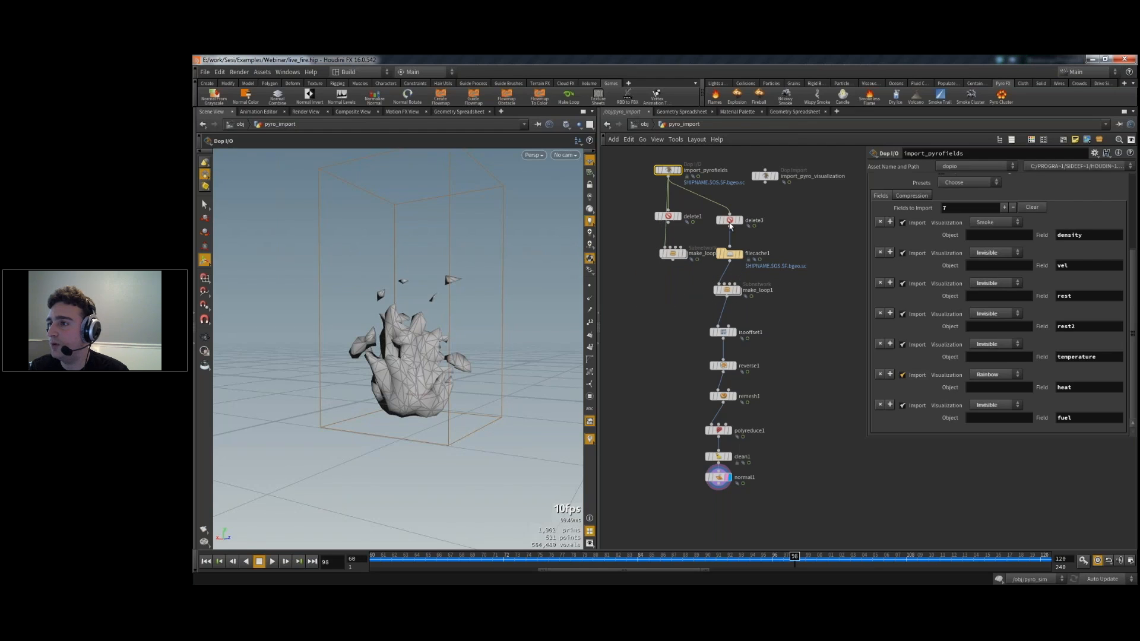
- Take make_loop1 out from below filecache1 and insert it between import_pyrofields and delete3
{"action": "left_click", "coordinate": [729, 220]}
{"action": "left_click_drag", "start_coordinate": [726, 290], "coordinate": [753, 281]}
{"action": "left_click_drag", "start_coordinate": [762, 228], "coordinate": [710, 196]}
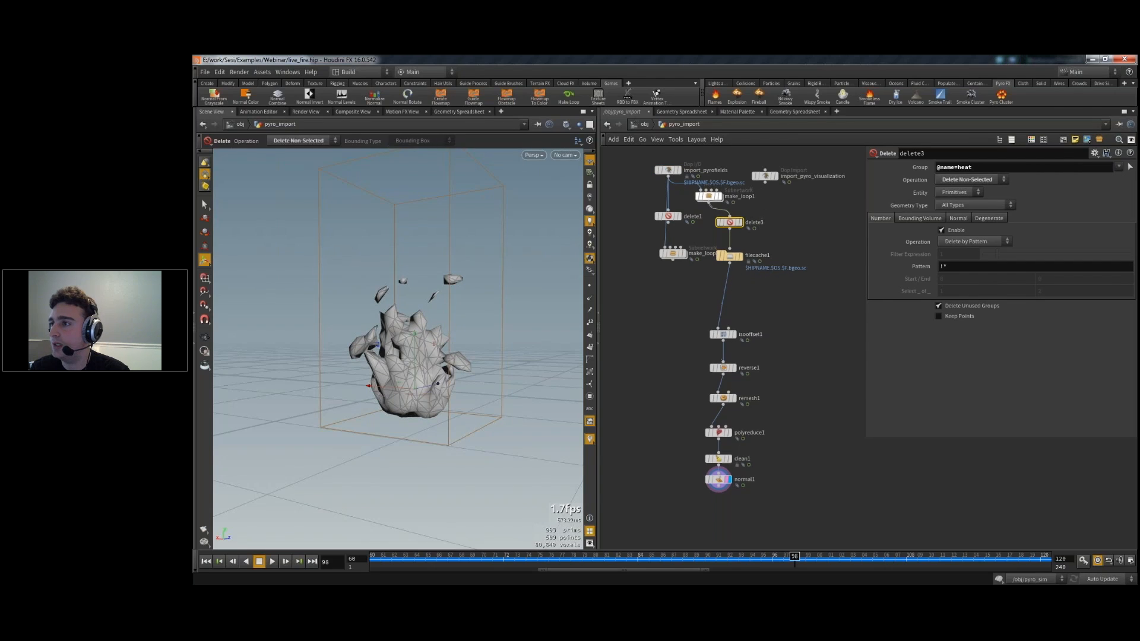
- Delete the make_loop2 copy, and move delete3 into the connection between filecache1 and isooffset1
{"action": "left_click_drag", "start_coordinate": [648, 246], "coordinate": [647, 242]}
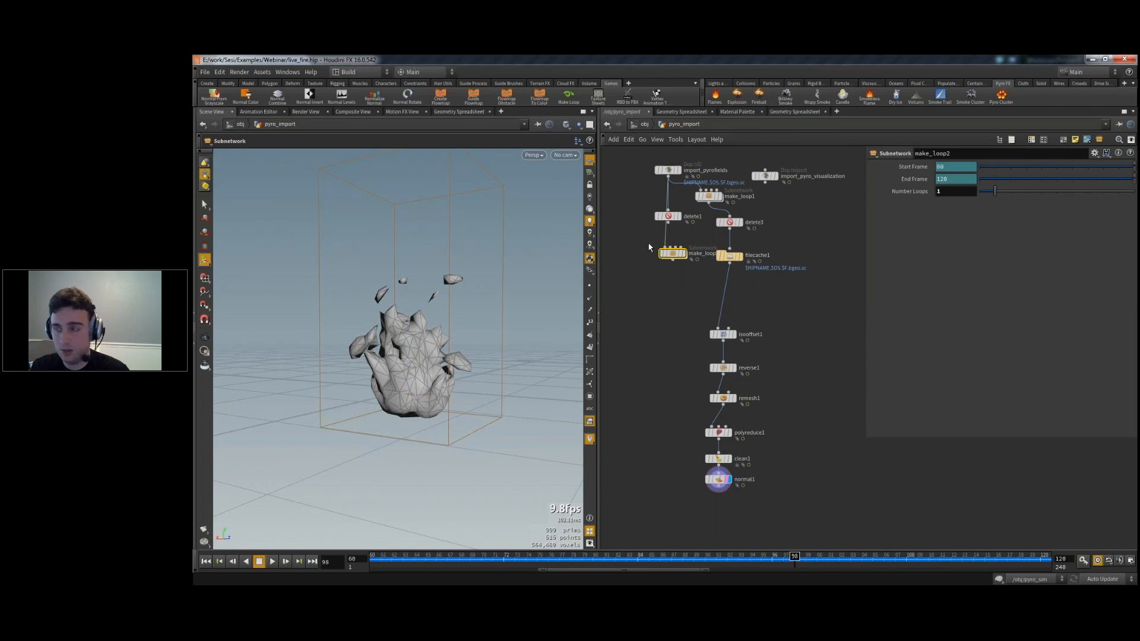
{"action": "key", "text": "Delete"}
{"action": "left_click_drag", "start_coordinate": [730, 226], "coordinate": [725, 297]}
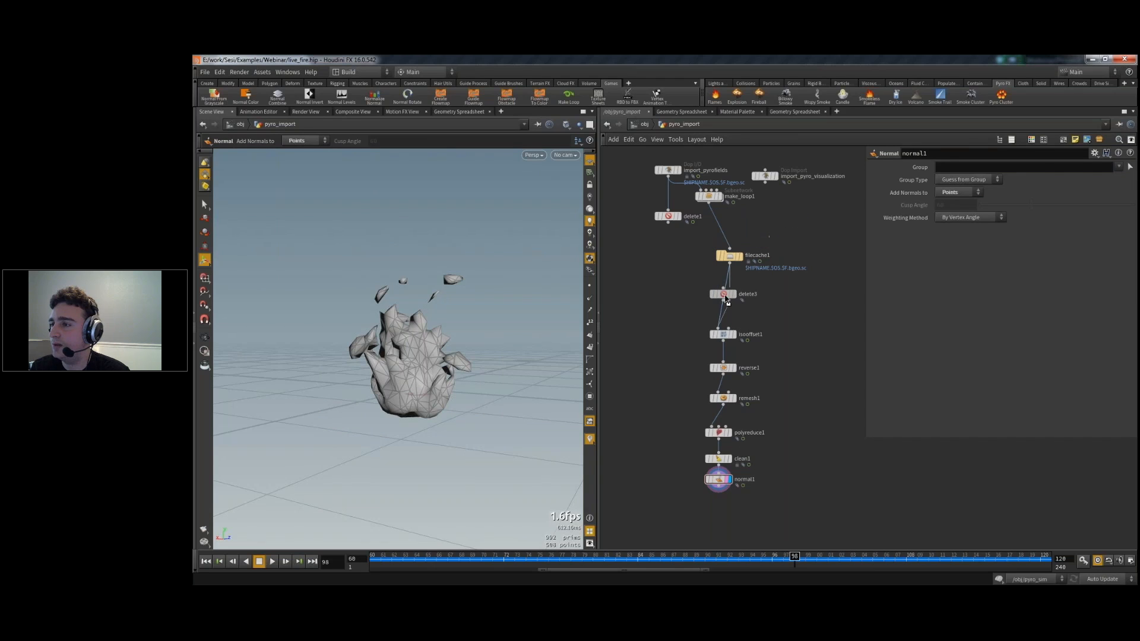
- Show the settings of filecache1, and move make_loop1 directly above that node
{"action": "left_click", "coordinate": [732, 259]}
{"action": "left_click", "coordinate": [897, 233]}
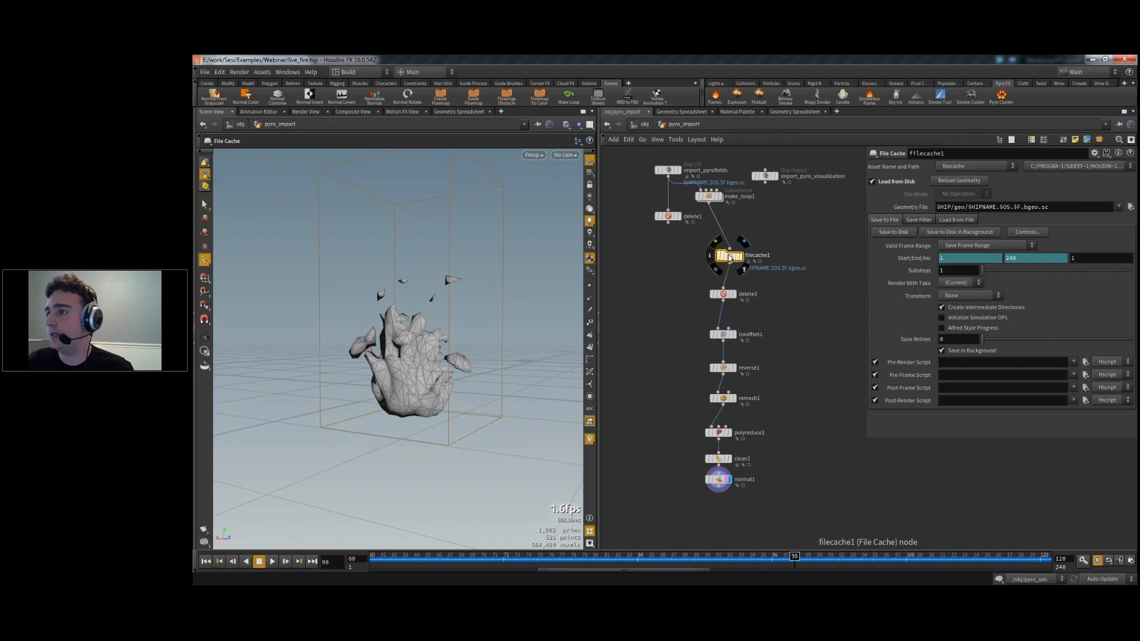
{"action": "left_click_drag", "start_coordinate": [709, 196], "coordinate": [730, 231]}
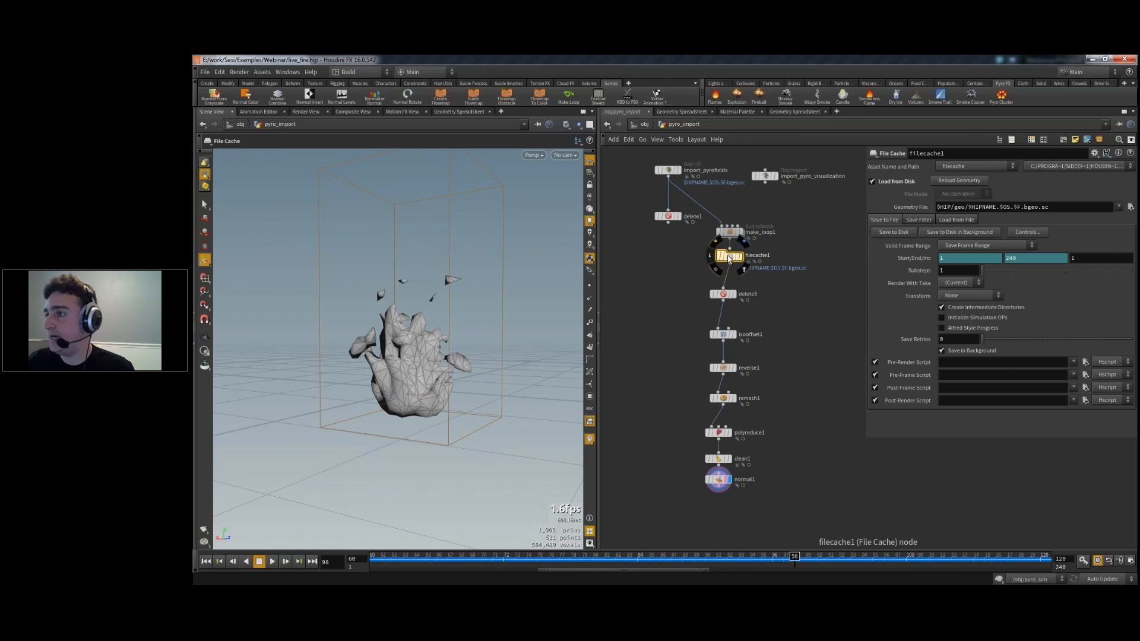
{"action": "left_click", "coordinate": [724, 295]}
{"action": "left_click_drag", "start_coordinate": [725, 296], "coordinate": [670, 297], "text": "alt"}
{"action": "left_click", "coordinate": [683, 281]}
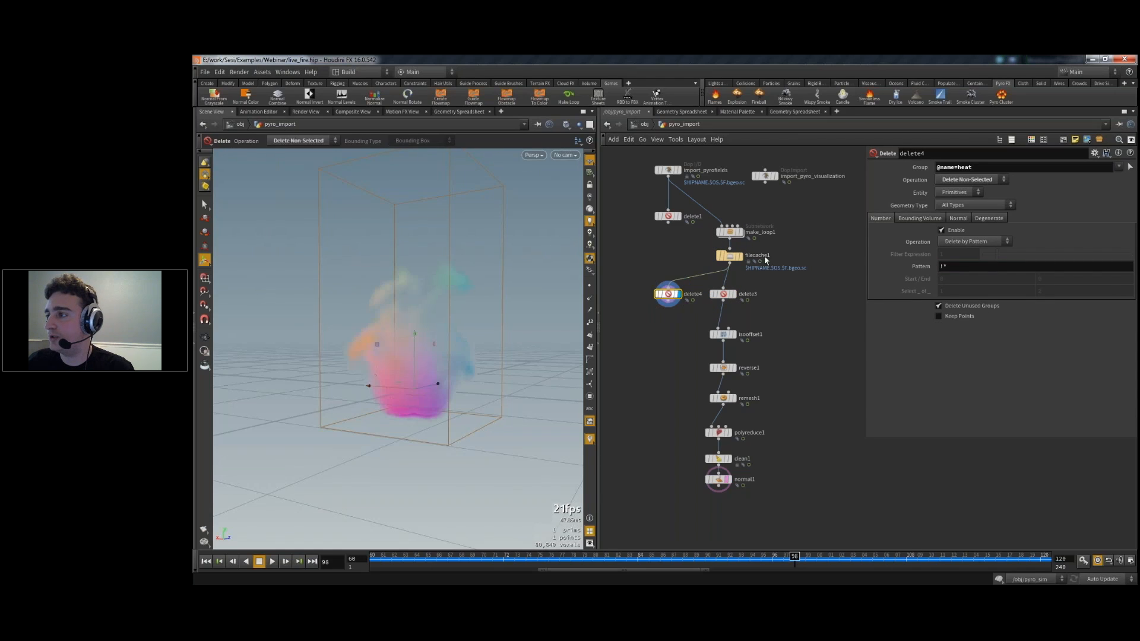
{"action": "double_click", "coordinate": [962, 167]}
{"action": "type", "text": "temperature"}
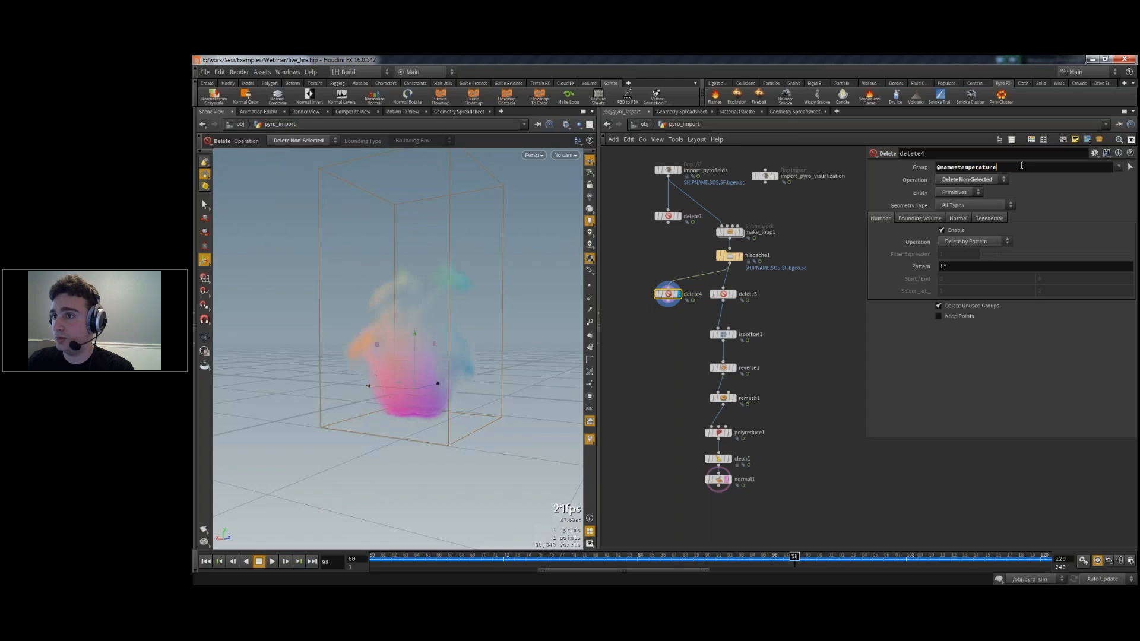
{"action": "key", "text": "Return"}
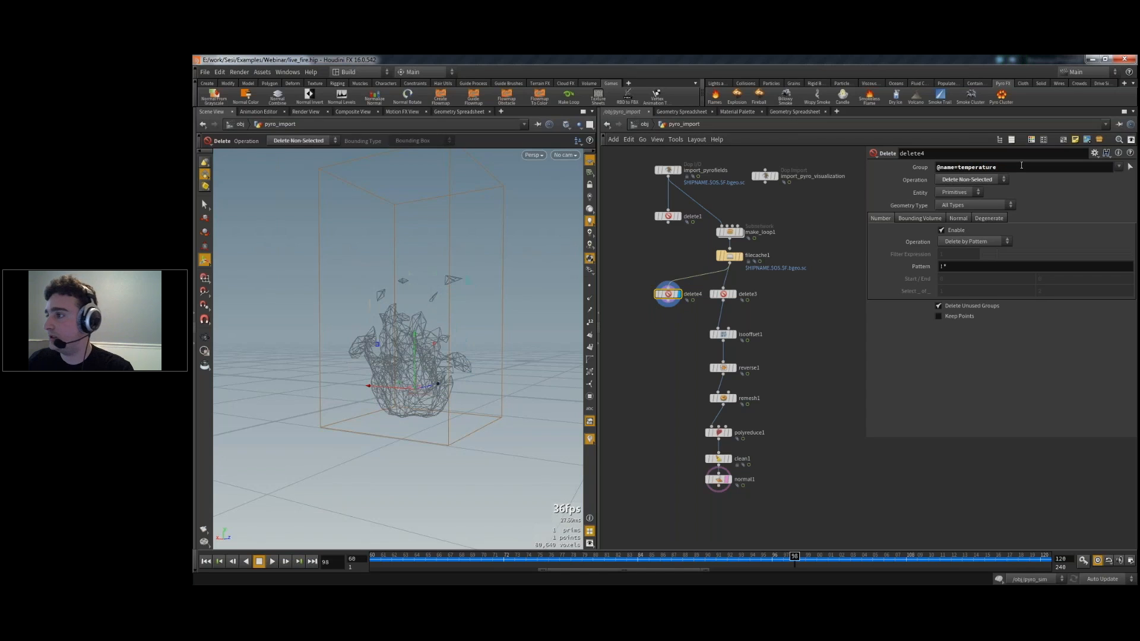
- Clear the group pattern of delete4
{"action": "left_click", "coordinate": [1118, 167]}
{"action": "left_click", "coordinate": [1099, 223]}
{"action": "left_click", "coordinate": [682, 308]}
{"action": "left_click", "coordinate": [673, 400]}
- Add an Attribute from Volume node below normal1
{"action": "middle_click_drag", "start_coordinate": [672, 399], "coordinate": [701, 371]}
{"action": "key", "text": "Tab"}
{"action": "type", "text": "a"}
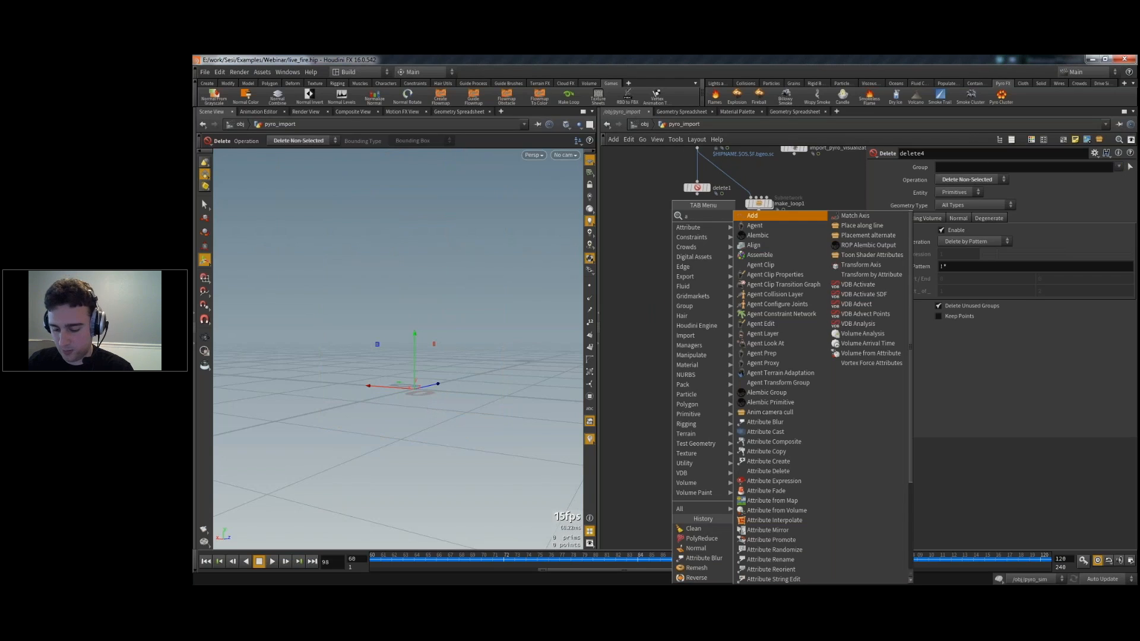
{"action": "type", "text": "ttribufrom"}
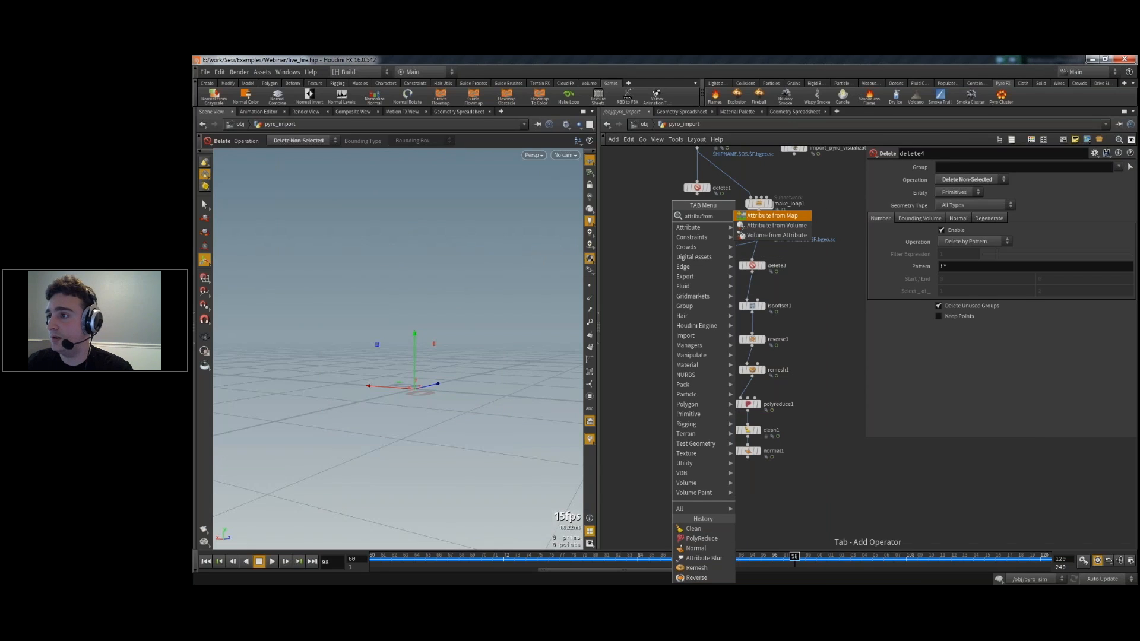
{"action": "left_click", "coordinate": [776, 226]}
{"action": "left_click", "coordinate": [689, 483]}
- Wire normal1 into the first input and filecache1 into the second input of attribfromvolume1, and display that node
{"action": "left_click", "coordinate": [747, 457]}
{"action": "left_click", "coordinate": [688, 477]}
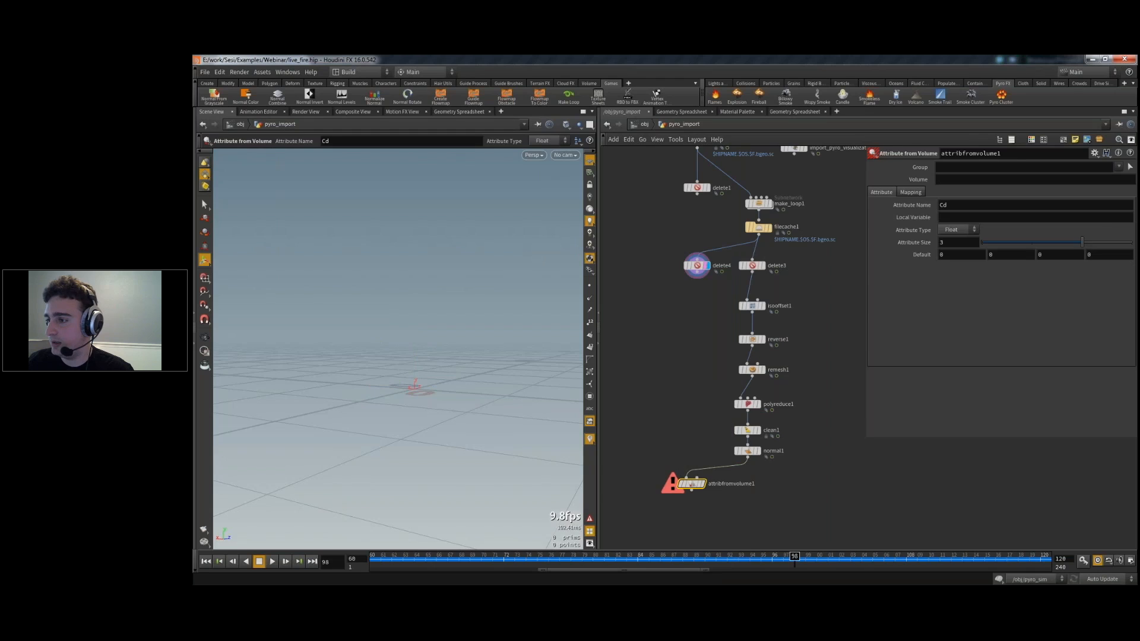
{"action": "left_click", "coordinate": [698, 477]}
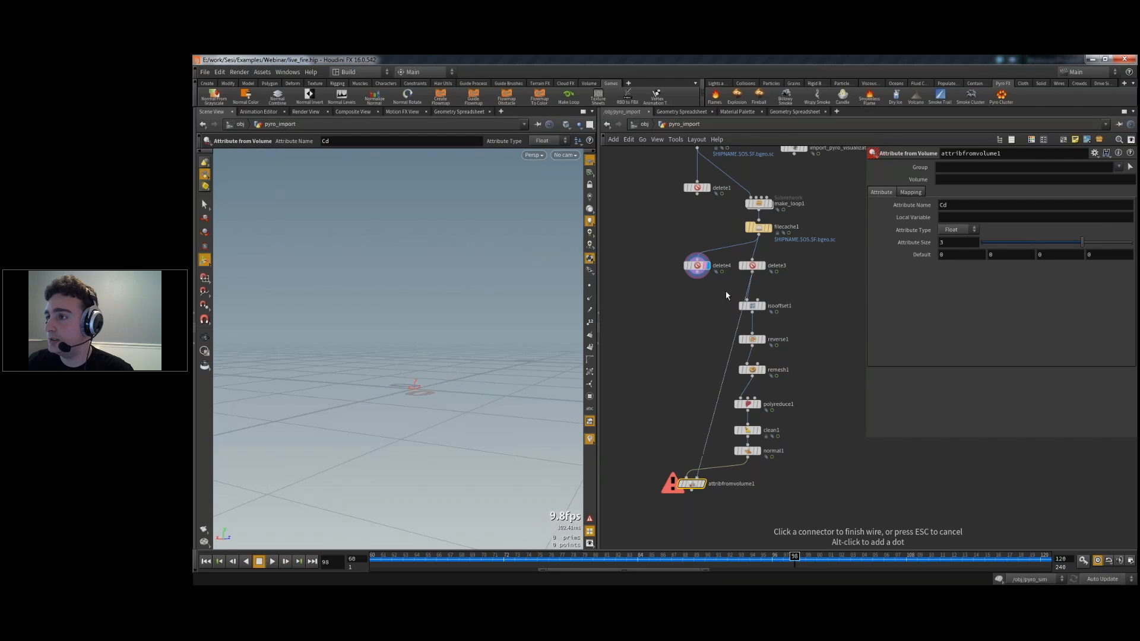
{"action": "left_click", "coordinate": [757, 241]}
{"action": "left_click", "coordinate": [702, 484]}
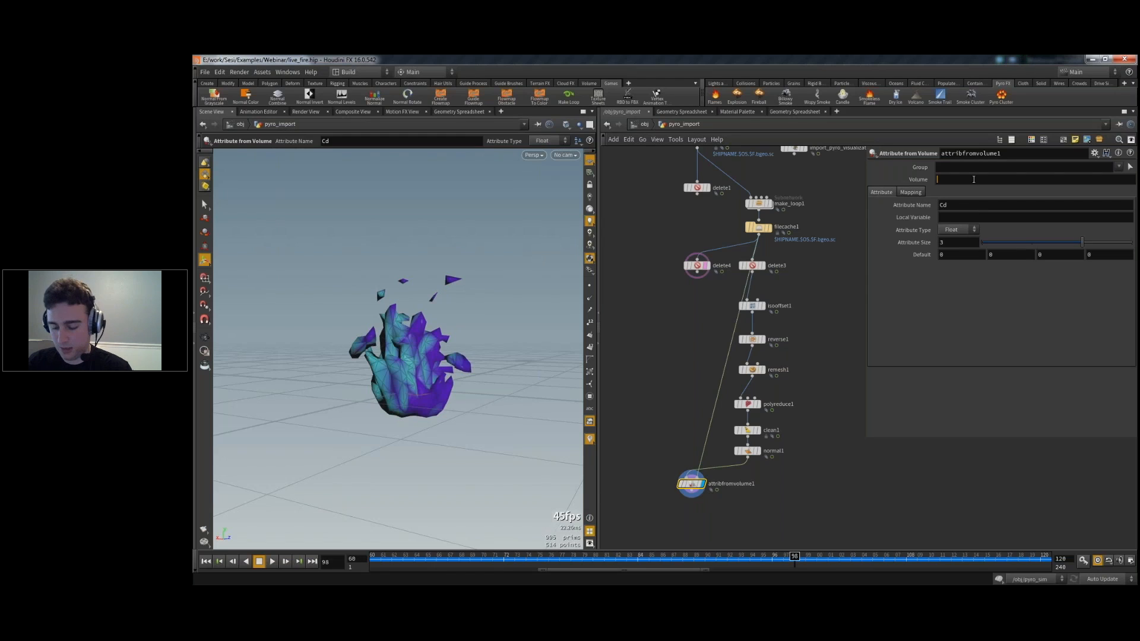
- Set the source volume of attribfromvolume1 to temperature, and enable Map Volume to Value with an input range maximum of 5
{"action": "key", "text": "Return"}
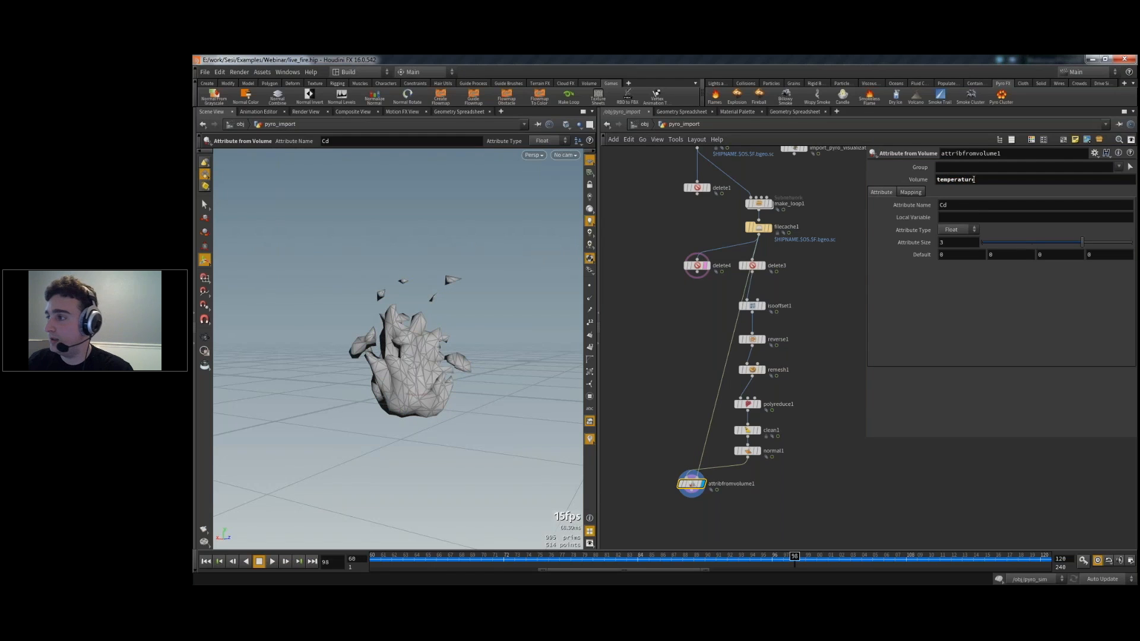
{"action": "left_click", "coordinate": [910, 191]}
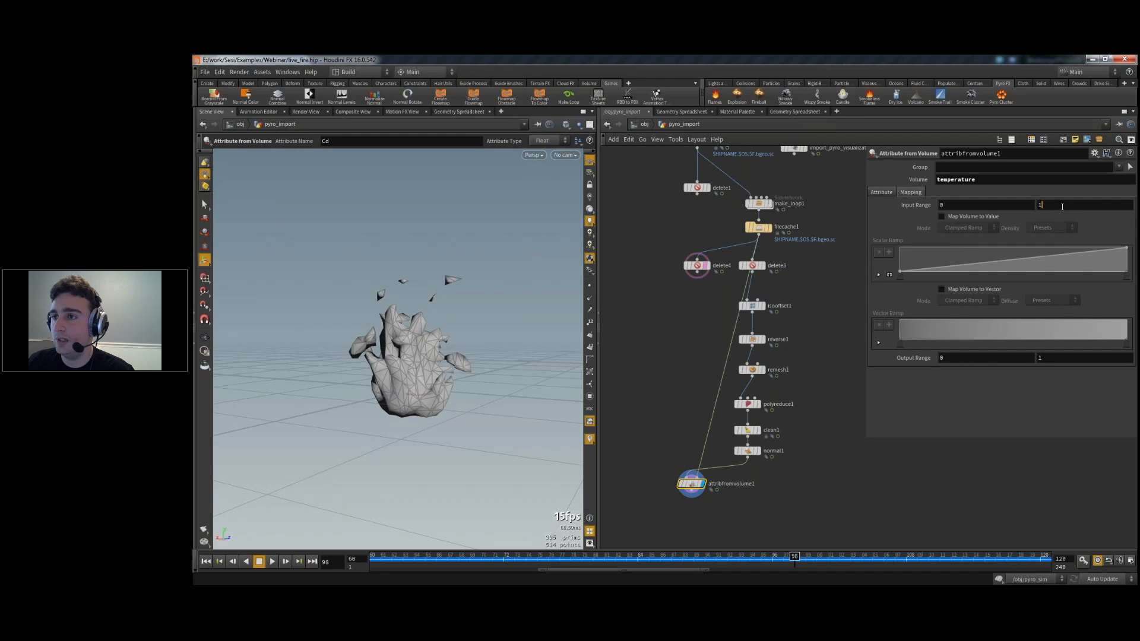
{"action": "left_click", "coordinate": [977, 217]}
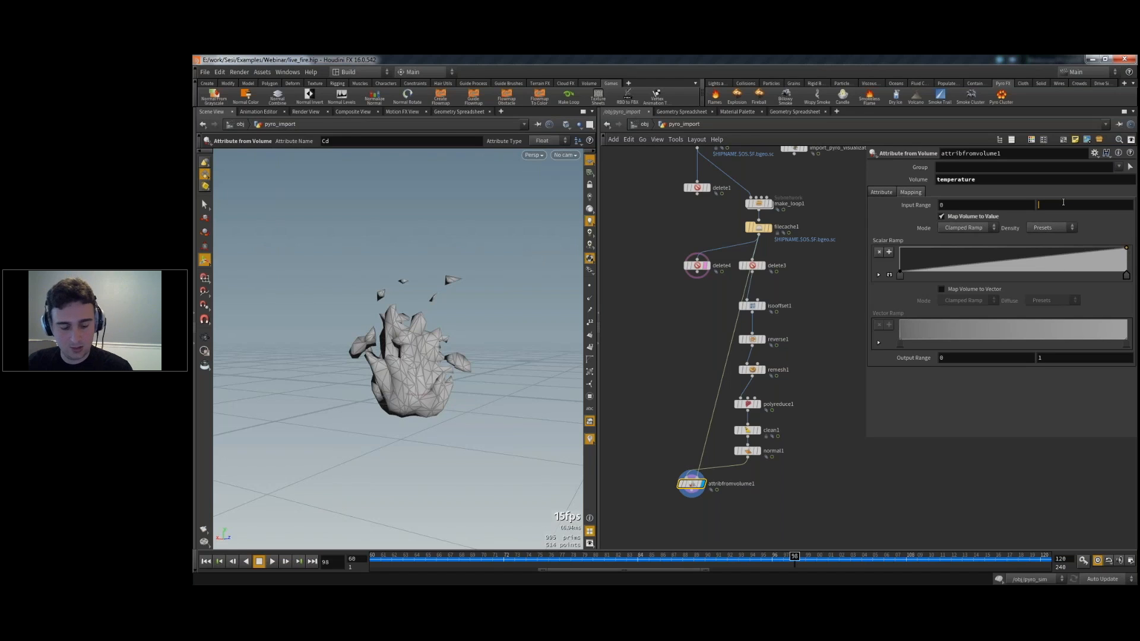
{"action": "type", "text": "5"}
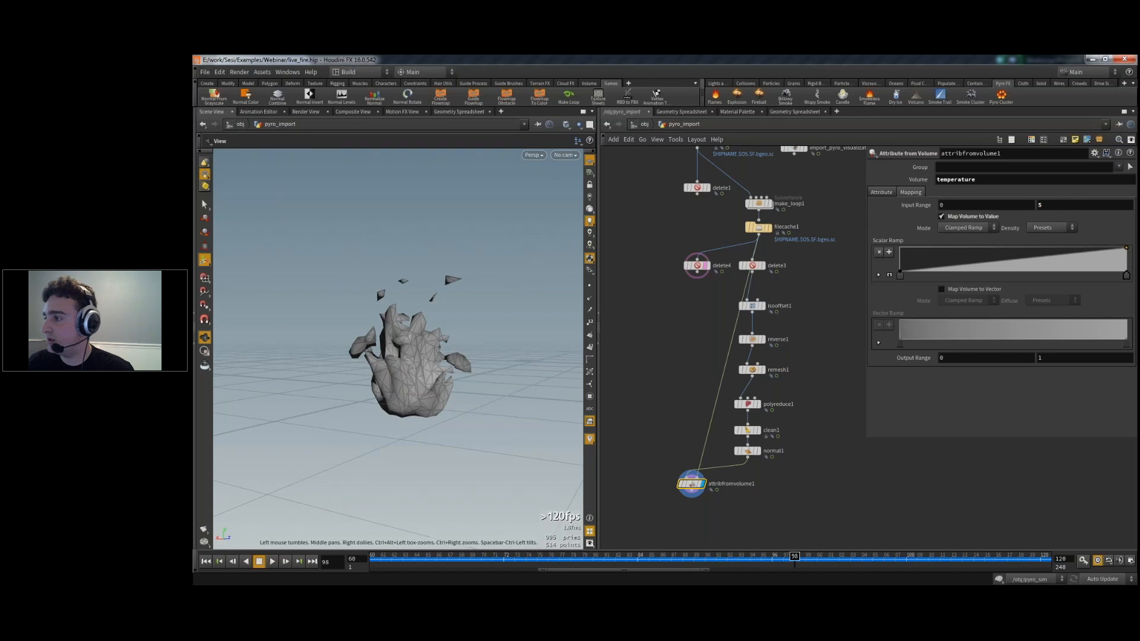
- Inspect the flame mesh's shading from several angles, and re-enter 5 as the input range maximum
{"action": "left_click_drag", "start_coordinate": [422, 416], "coordinate": [530, 421], "text": "alt"}
{"action": "right_click_drag", "start_coordinate": [474, 344], "coordinate": [517, 403], "text": "alt"}
{"action": "left_click_drag", "start_coordinate": [516, 403], "coordinate": [457, 351], "text": "alt"}
{"action": "left_click", "coordinate": [1084, 207]}
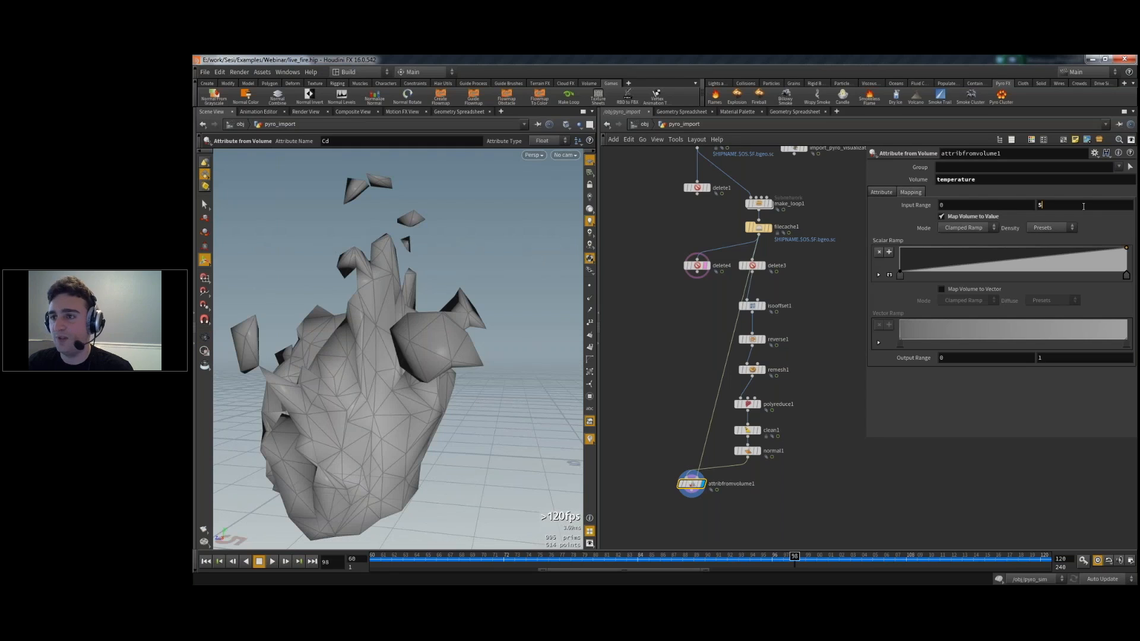
{"action": "key", "text": "Return"}
{"action": "right_click_drag", "start_coordinate": [499, 356], "coordinate": [445, 291], "text": "alt"}
{"action": "mouse_move", "coordinate": [445, 291]}
{"action": "left_mouse_down", "text": "alt"}
{"action": "mouse_move", "coordinate": [410, 290]}
{"action": "mouse_move", "coordinate": [425, 289]}
{"action": "left_mouse_up", "text": "alt"}
{"action": "double_click", "coordinate": [1051, 208]}
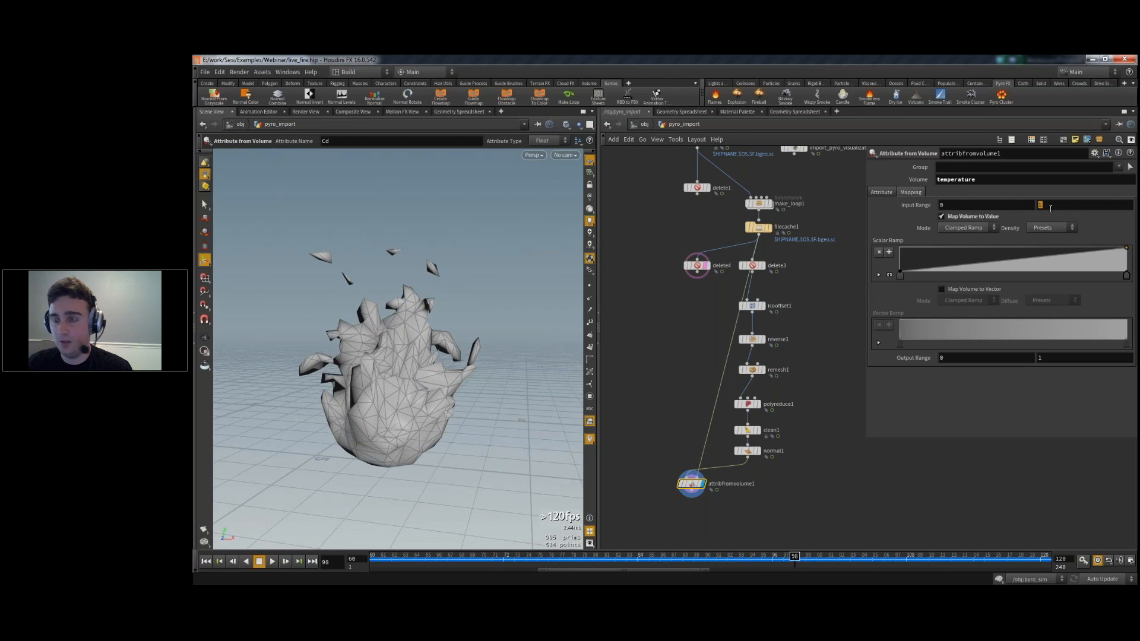
{"action": "type", "text": "5"}
{"action": "key", "text": "Return"}
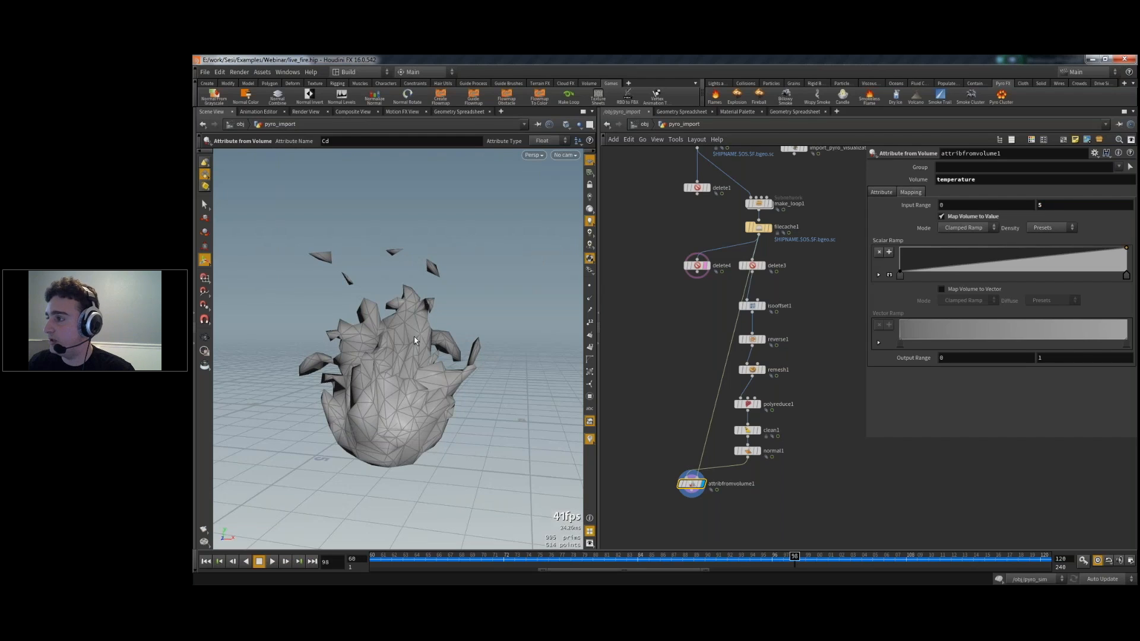
- Move the scalar ramp's black start point to about 70% of the ramp's width and check the mesh colors
{"action": "mouse_move", "coordinate": [1128, 252]}
{"action": "left_mouse_down"}
{"action": "mouse_move", "coordinate": [997, 273]}
{"action": "mouse_move", "coordinate": [1092, 243]}
{"action": "mouse_move", "coordinate": [1097, 255]}
{"action": "mouse_move", "coordinate": [1126, 247]}
{"action": "left_mouse_up"}
{"action": "left_click", "coordinate": [899, 274]}
{"action": "mouse_move", "coordinate": [899, 274]}
{"action": "left_mouse_down"}
{"action": "mouse_move", "coordinate": [1087, 274]}
{"action": "mouse_move", "coordinate": [1058, 275]}
{"action": "left_mouse_up"}
{"action": "key", "text": "Escape"}
{"action": "left_click_drag", "start_coordinate": [451, 332], "coordinate": [434, 393]}
{"action": "left_click_drag", "start_coordinate": [450, 348], "coordinate": [574, 346]}
{"action": "key", "text": "Return"}
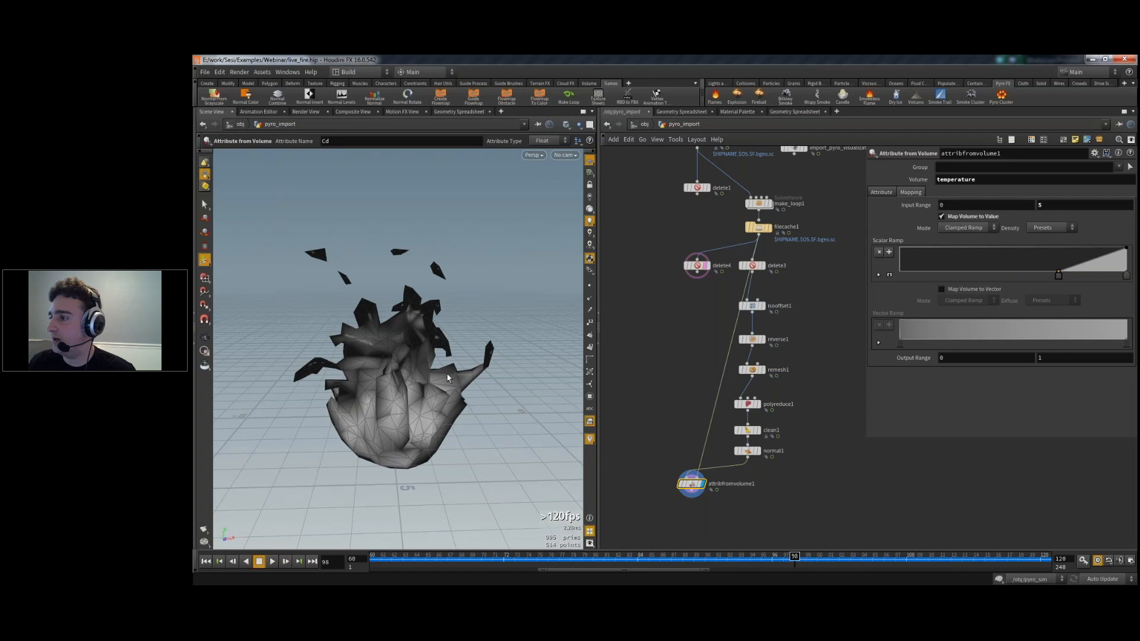
- Go to frame 99 and examine the temperature shading around the flame mesh
{"action": "left_click_drag", "start_coordinate": [448, 378], "coordinate": [394, 340], "text": "alt"}
{"action": "left_click_drag", "start_coordinate": [770, 564], "coordinate": [805, 556]}
{"action": "key", "text": "Escape"}
{"action": "left_click_drag", "start_coordinate": [332, 332], "coordinate": [434, 346]}
{"action": "key", "text": "Return"}
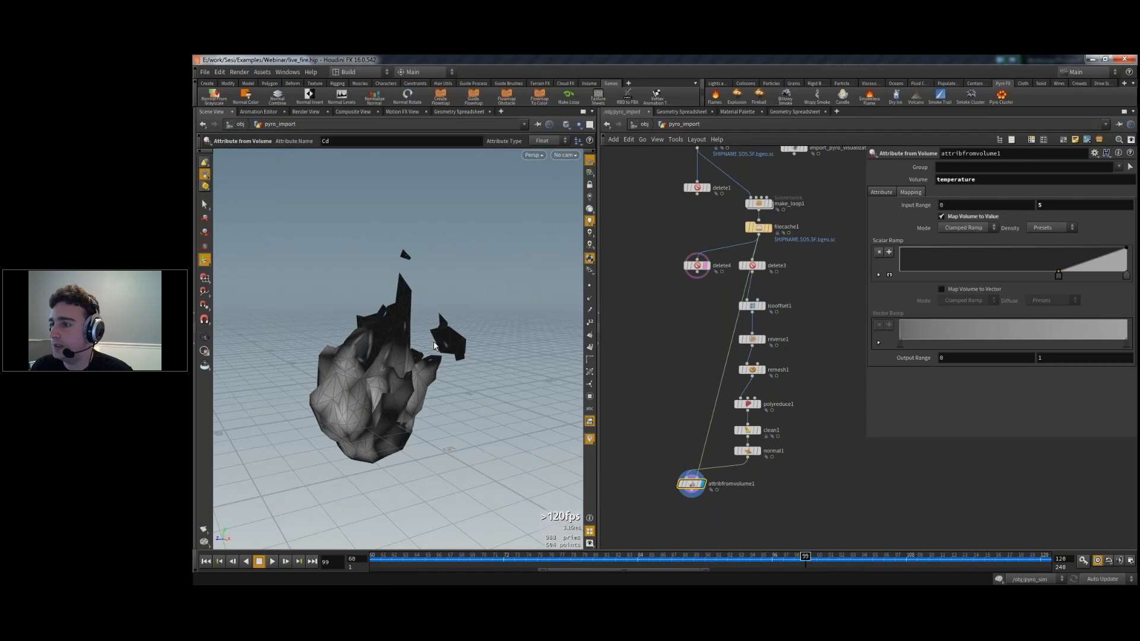
- Set polyreduce1 to keep 1500 polygons, and move attribfromvolume1 closer beneath normal1
{"action": "left_click", "coordinate": [745, 404]}
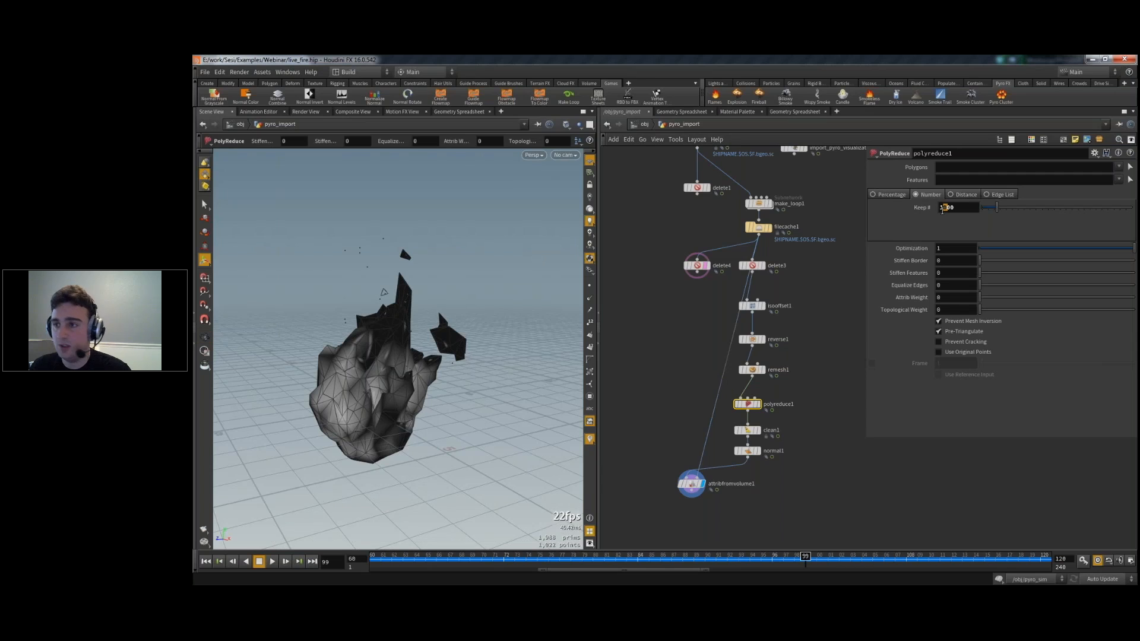
{"action": "type", "text": "3"}
{"action": "key", "text": "Return"}
{"action": "left_click_drag", "start_coordinate": [691, 484], "coordinate": [725, 490]}
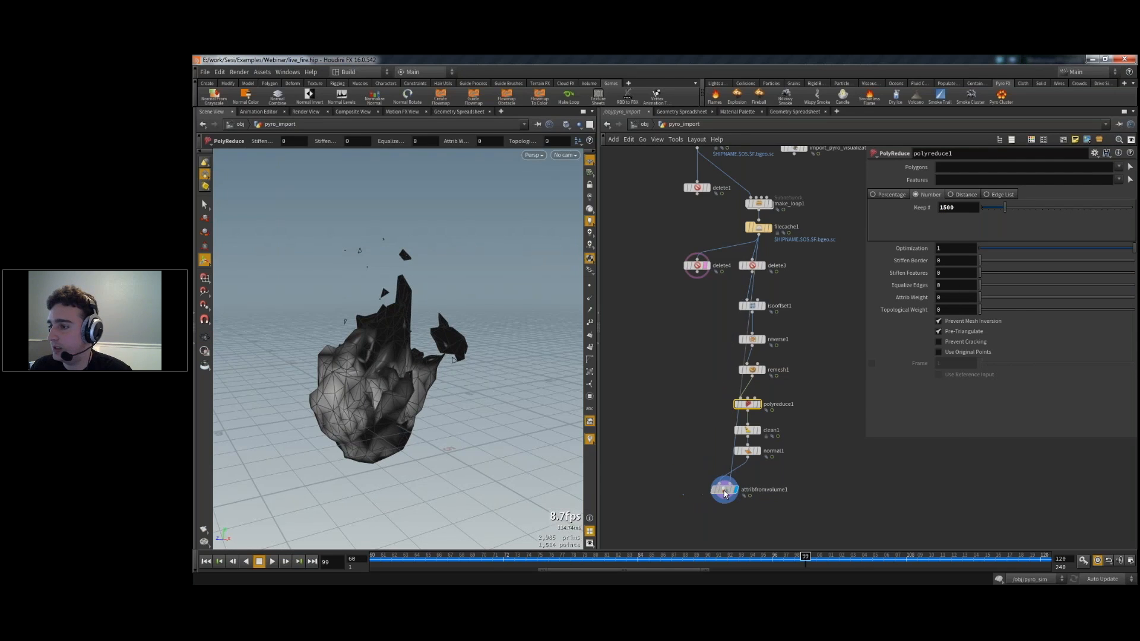
{"action": "left_click_drag", "start_coordinate": [437, 384], "coordinate": [428, 336]}
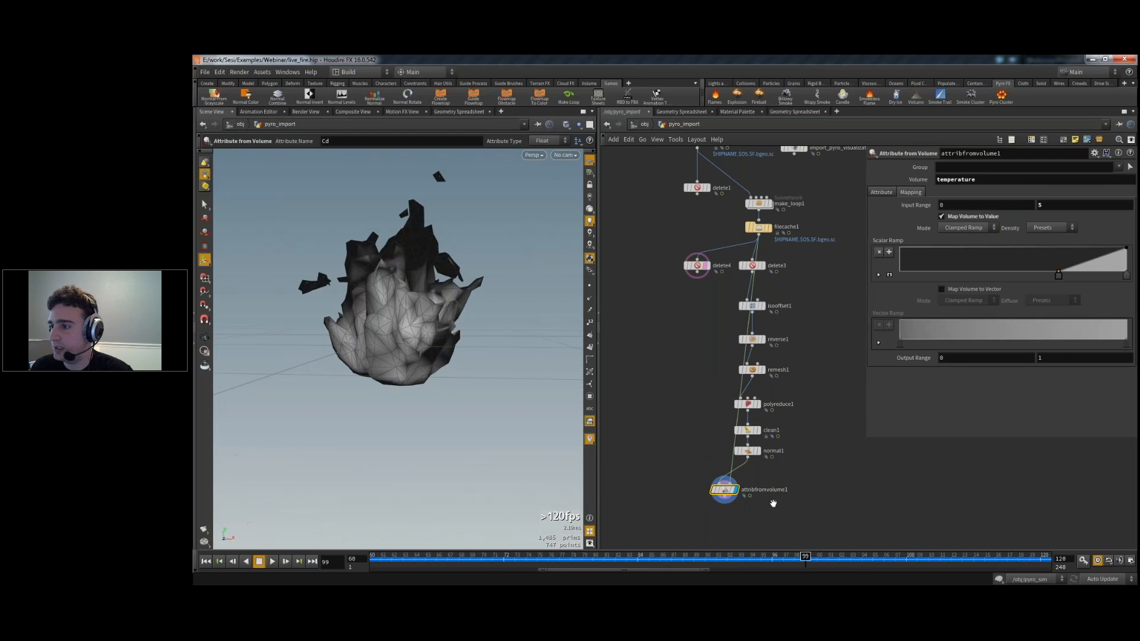
- Add a displayed File Cache below attribfromvolume1, and save its frames 1 to 240 to disk with Load from Disk enabled
{"action": "middle_click_drag", "start_coordinate": [718, 544], "coordinate": [720, 470]}
{"action": "key", "text": "Tab"}
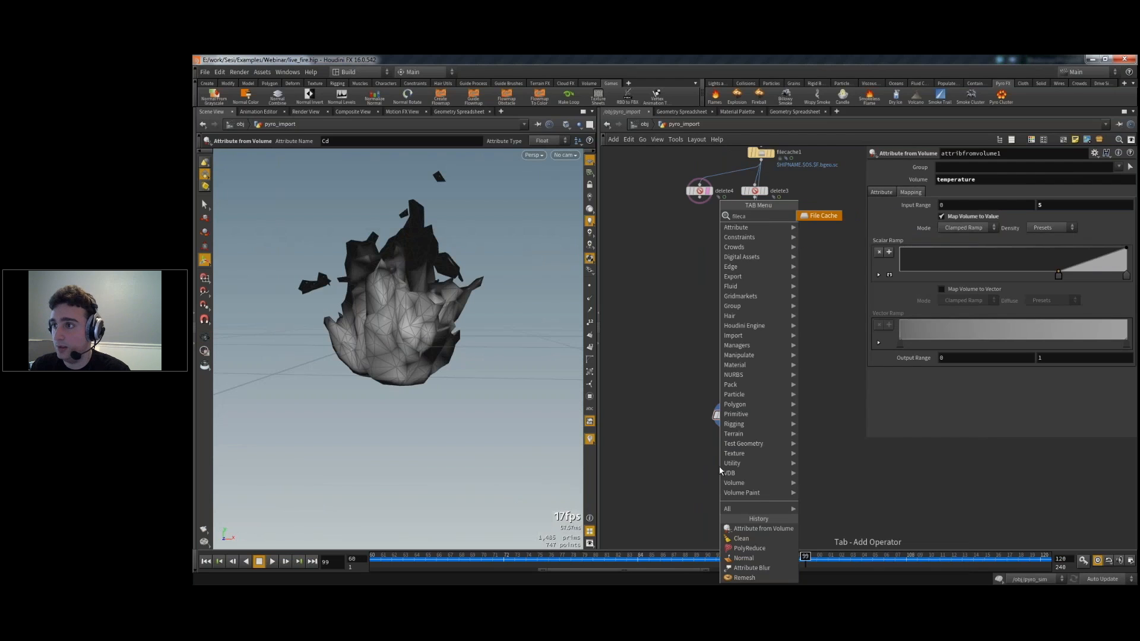
{"action": "type", "text": "filecache"}
{"action": "key", "text": "Return"}
{"action": "left_click", "coordinate": [718, 466]}
{"action": "mouse_move", "coordinate": [731, 427]}
{"action": "left_mouse_down"}
{"action": "mouse_move", "coordinate": [719, 464]}
{"action": "mouse_move", "coordinate": [735, 441]}
{"action": "left_mouse_up"}
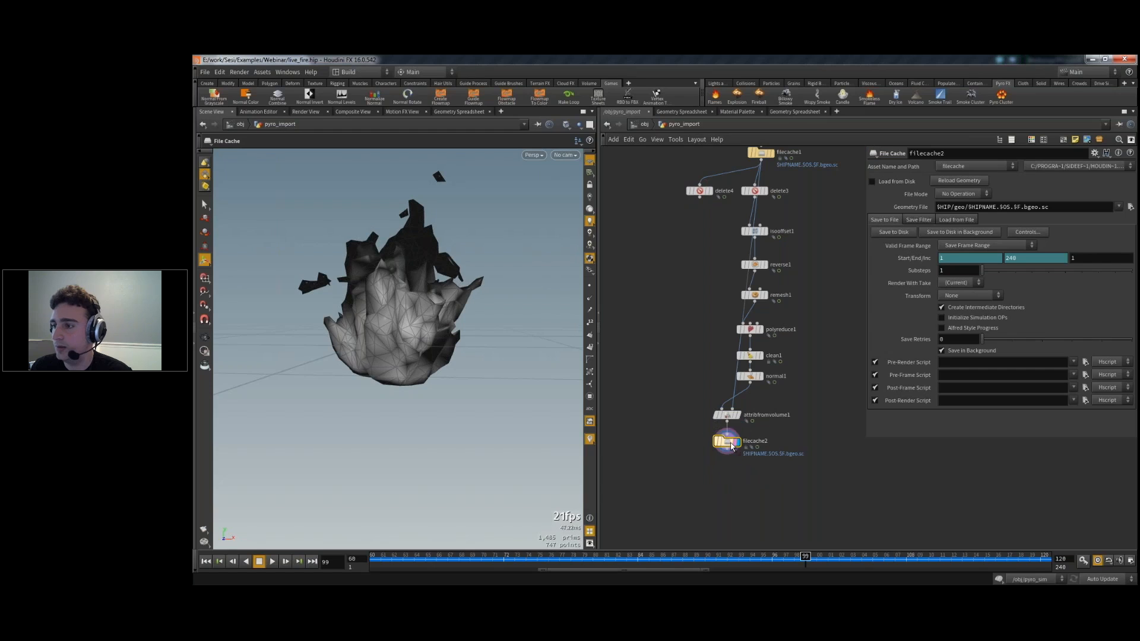
{"action": "left_click", "coordinate": [872, 181]}
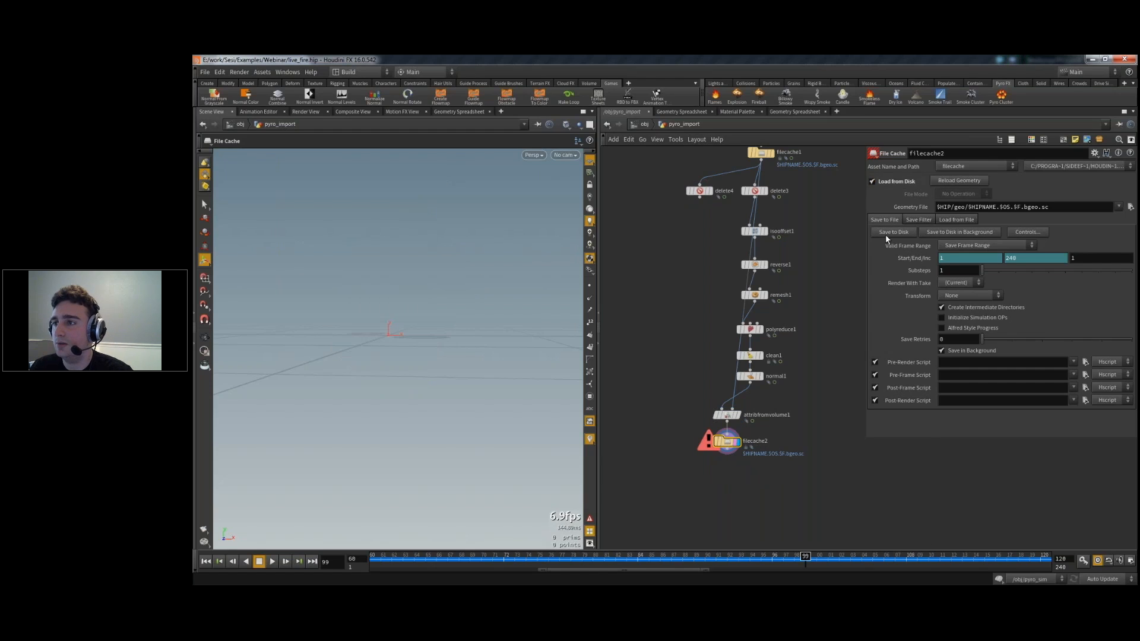
{"action": "left_click", "coordinate": [888, 233]}
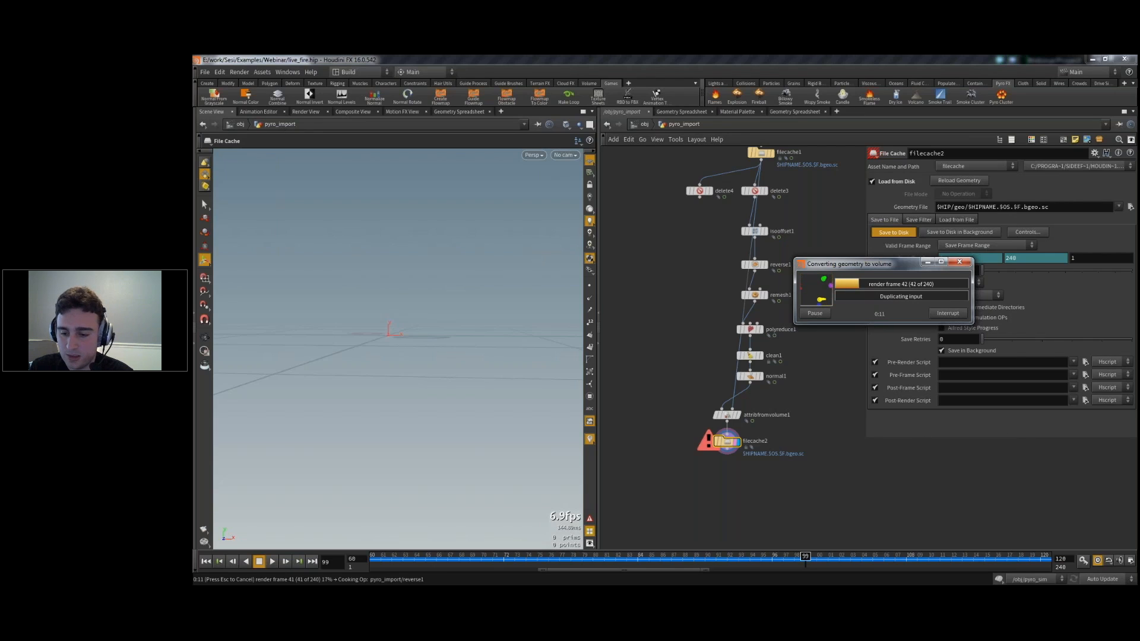
- Switch to Unreal Editor and duplicate pig_flame_mesh in front of the original flame
{"action": "key", "text": "alt+Tab"}
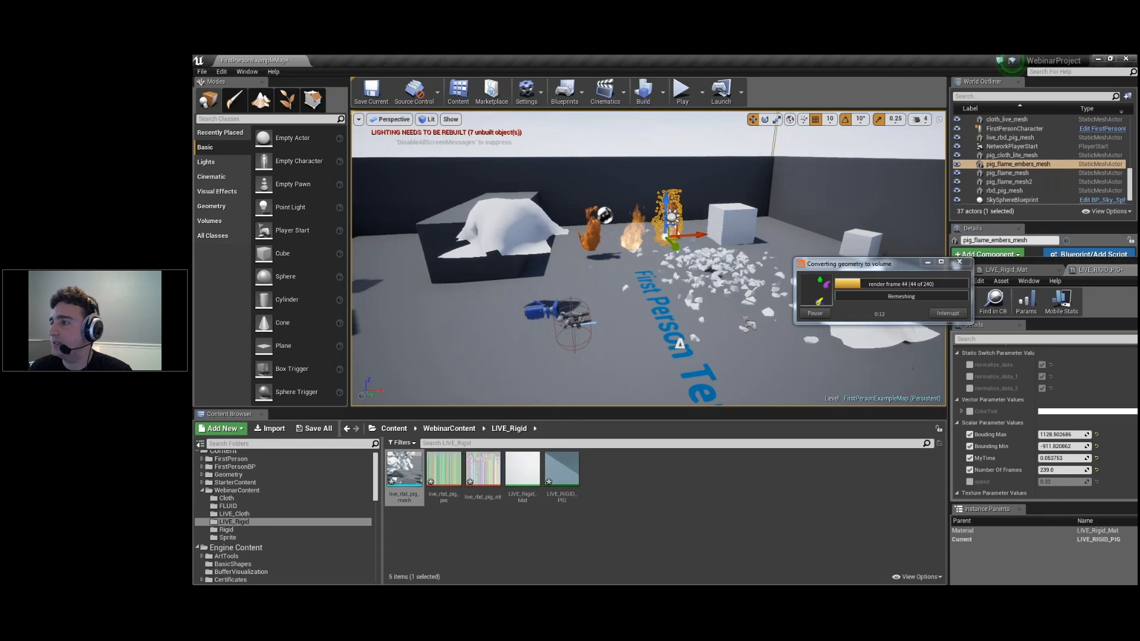
{"action": "left_click", "coordinate": [1008, 173]}
{"action": "key", "text": "f"}
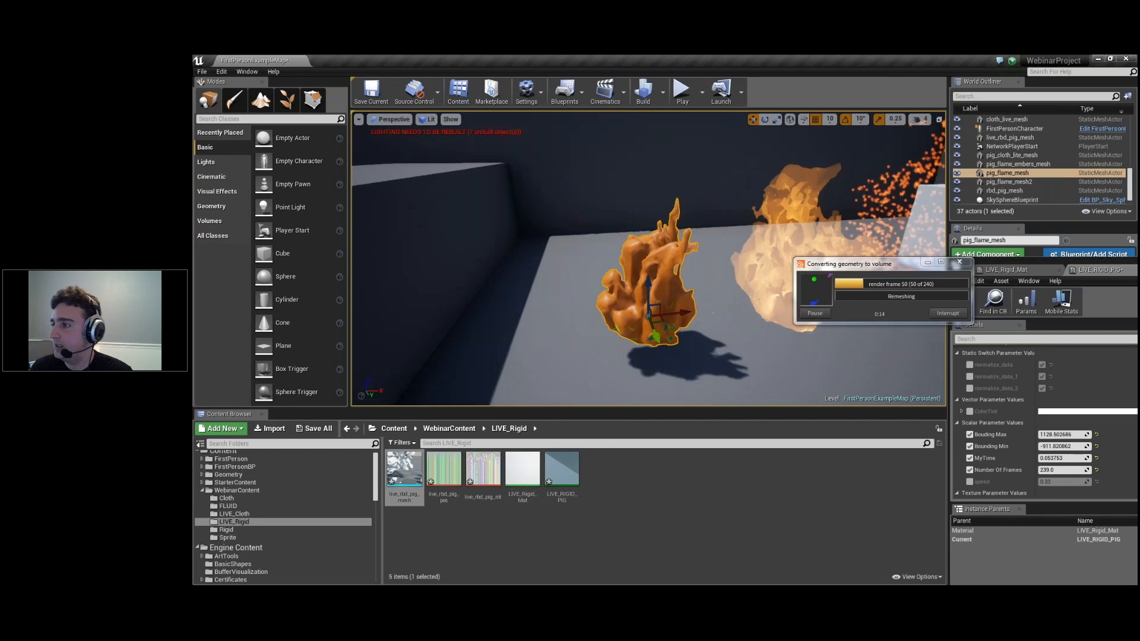
{"action": "right_click_drag", "start_coordinate": [546, 284], "coordinate": [593, 320]}
{"action": "left_click_drag", "start_coordinate": [551, 313], "coordinate": [623, 398], "text": "alt"}
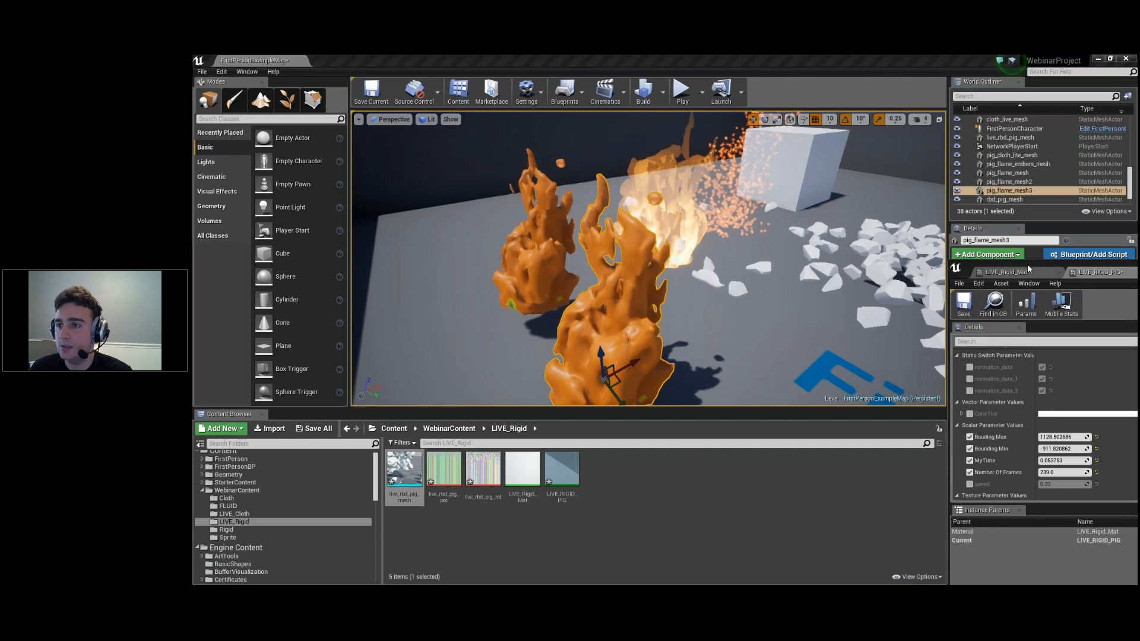
- Replace the material of pig_flame_mesh3 with WorldGridMaterial
{"action": "left_click", "coordinate": [1096, 264]}
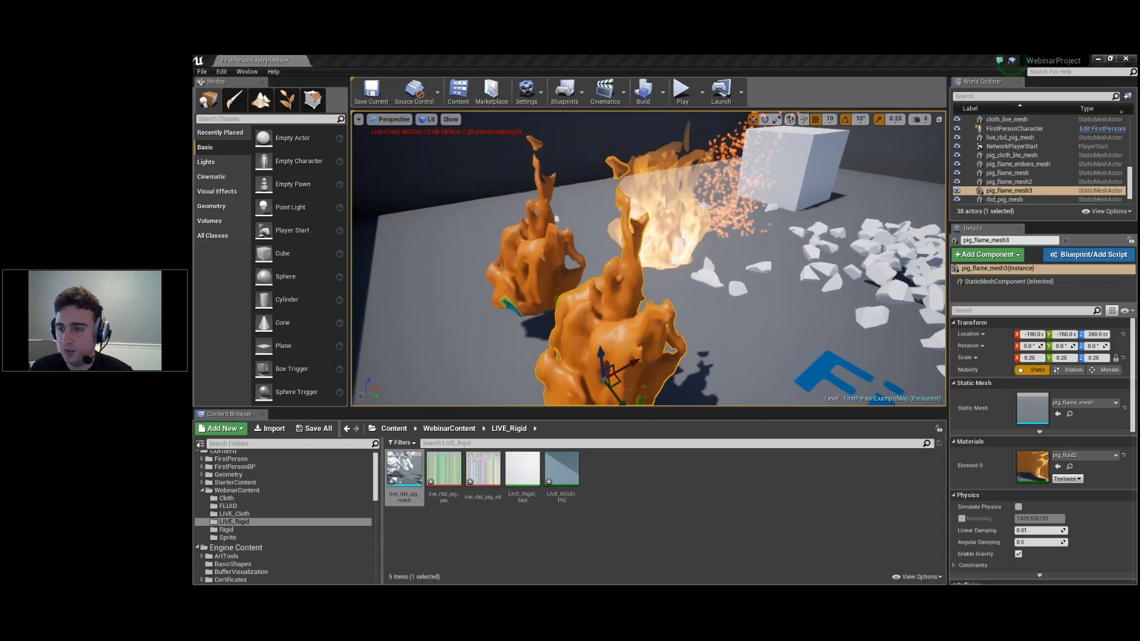
{"action": "left_click", "coordinate": [1123, 455]}
{"action": "right_click_drag", "start_coordinate": [817, 396], "coordinate": [926, 380]}
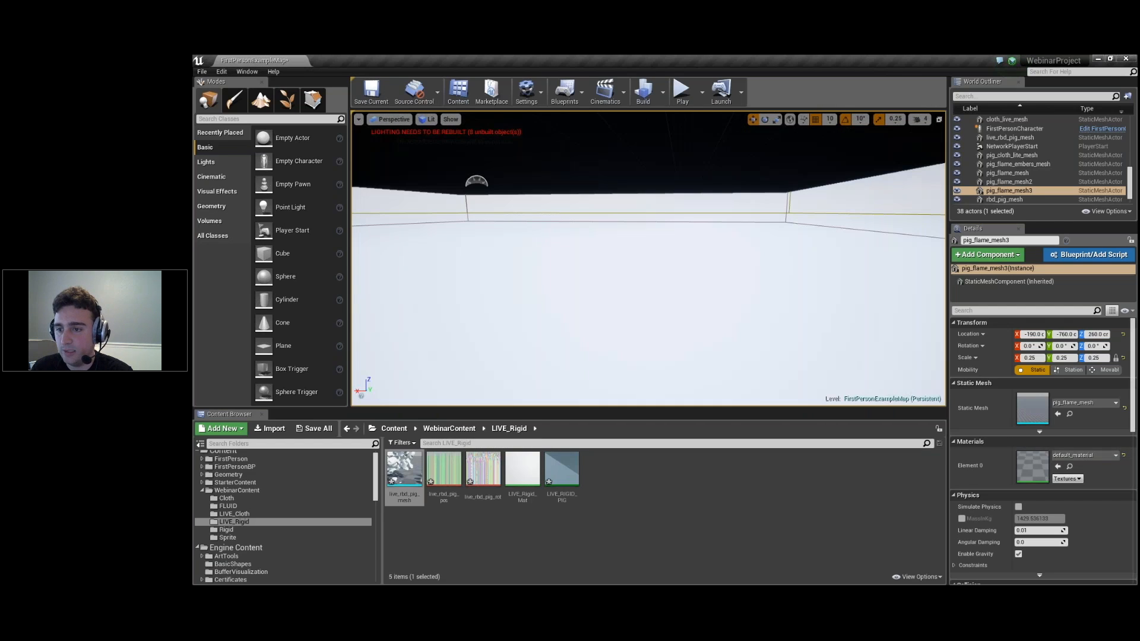
{"action": "left_click", "coordinate": [1115, 456]}
{"action": "type", "text": "world"}
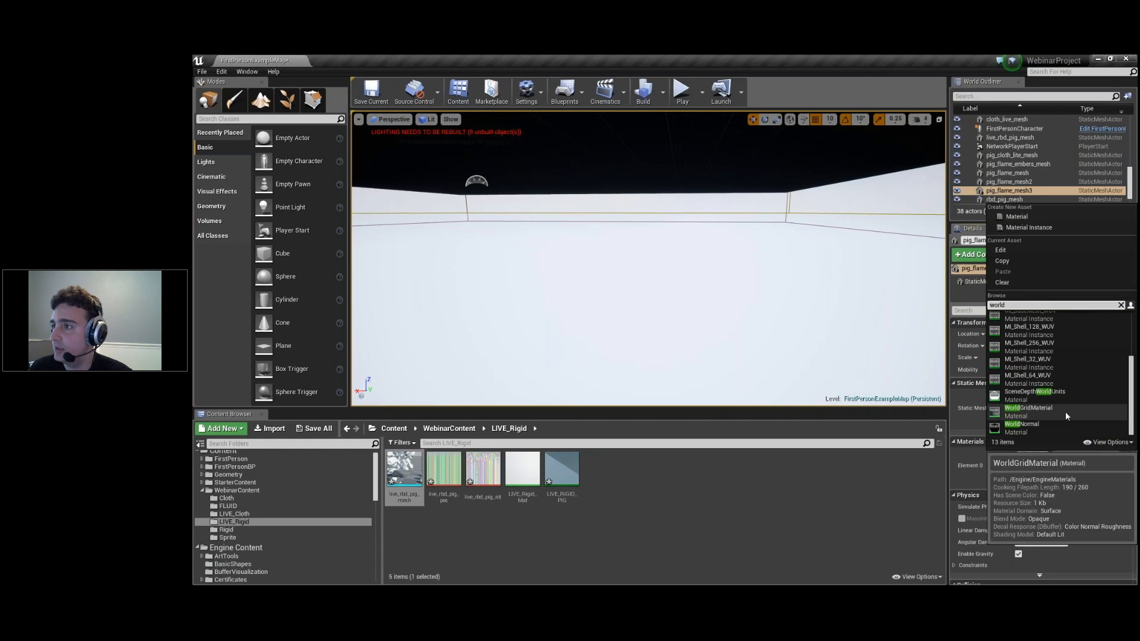
{"action": "left_click", "coordinate": [1028, 408]}
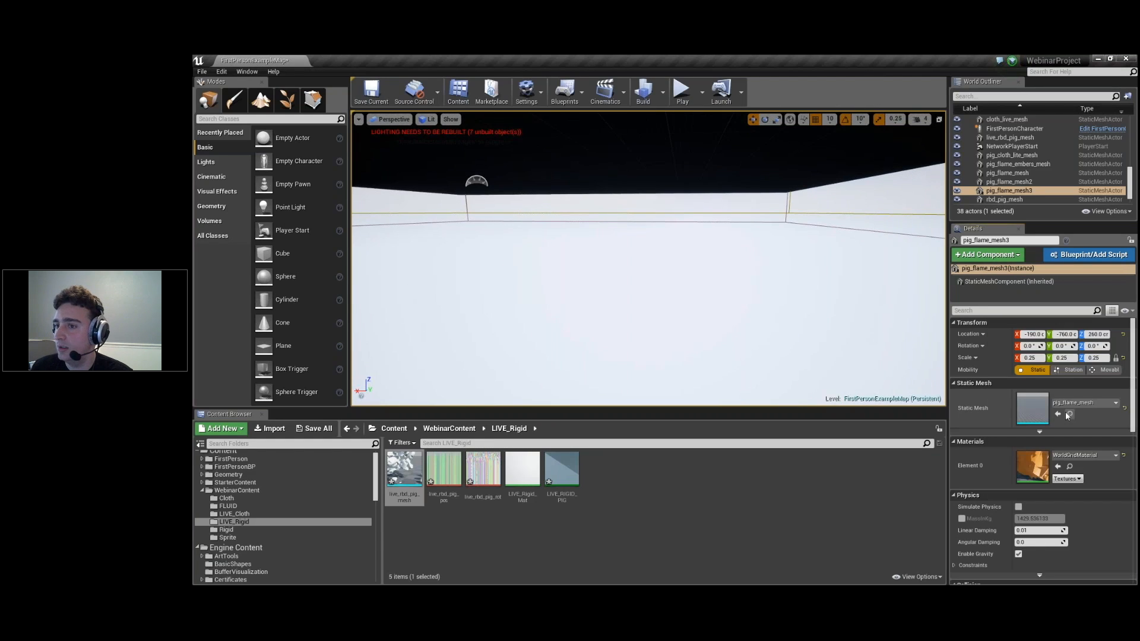
- Examine the undeformed geometry of pig_flame_mesh3 in the level from several viewpoints
{"action": "right_click_drag", "start_coordinate": [653, 267], "coordinate": [594, 308]}
{"action": "key", "text": "f"}
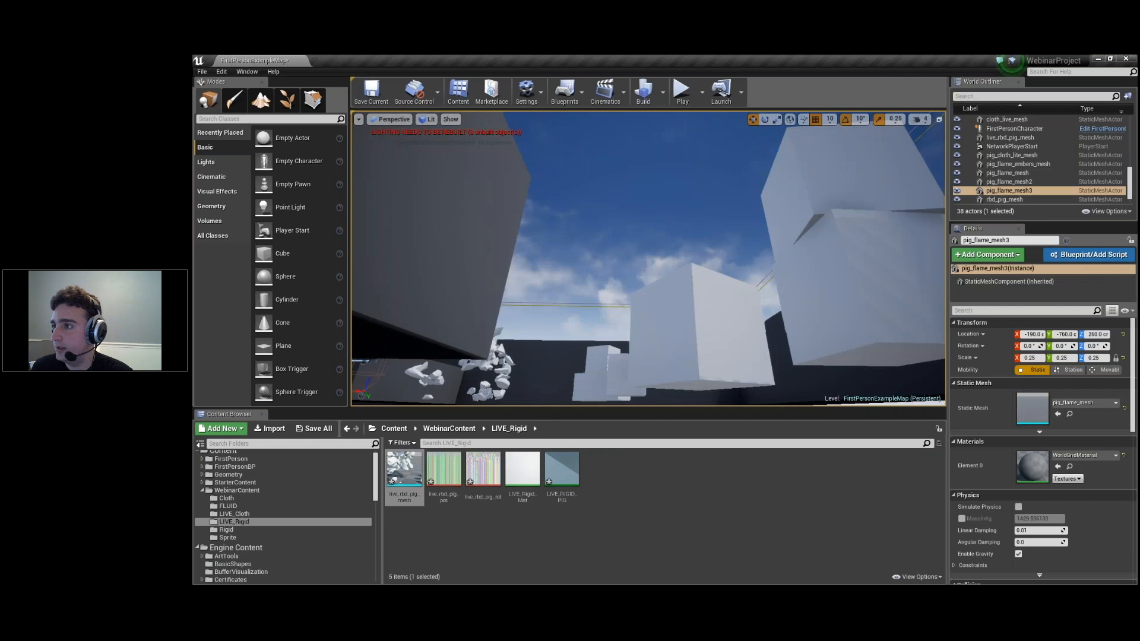
{"action": "right_click_drag", "start_coordinate": [648, 259], "coordinate": [611, 216]}
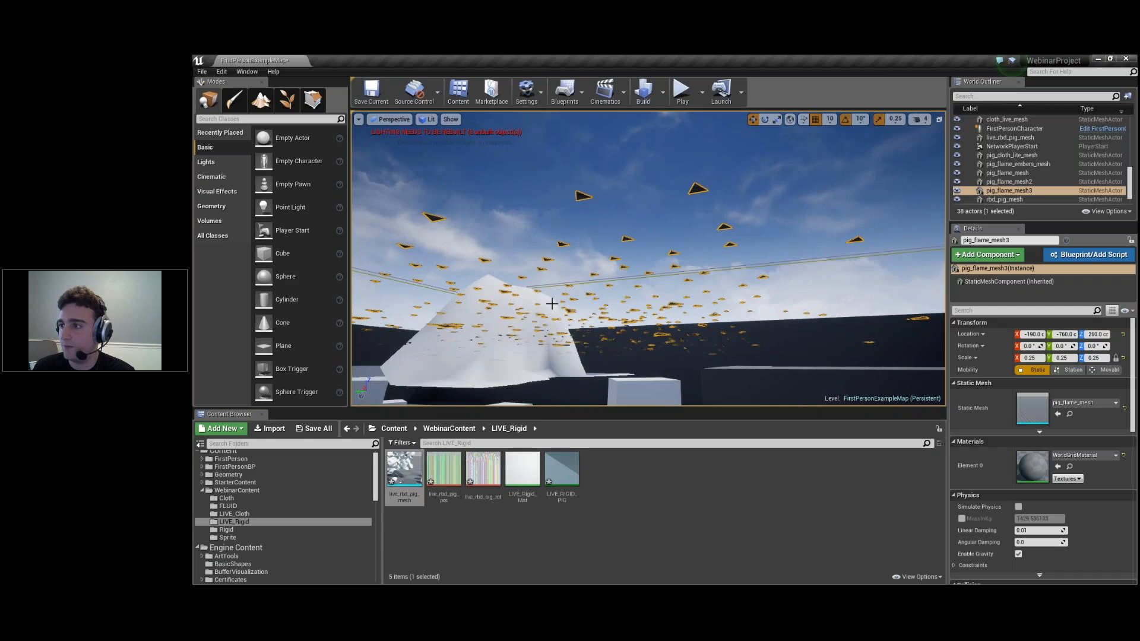
{"action": "right_click_drag", "start_coordinate": [549, 297], "coordinate": [501, 309]}
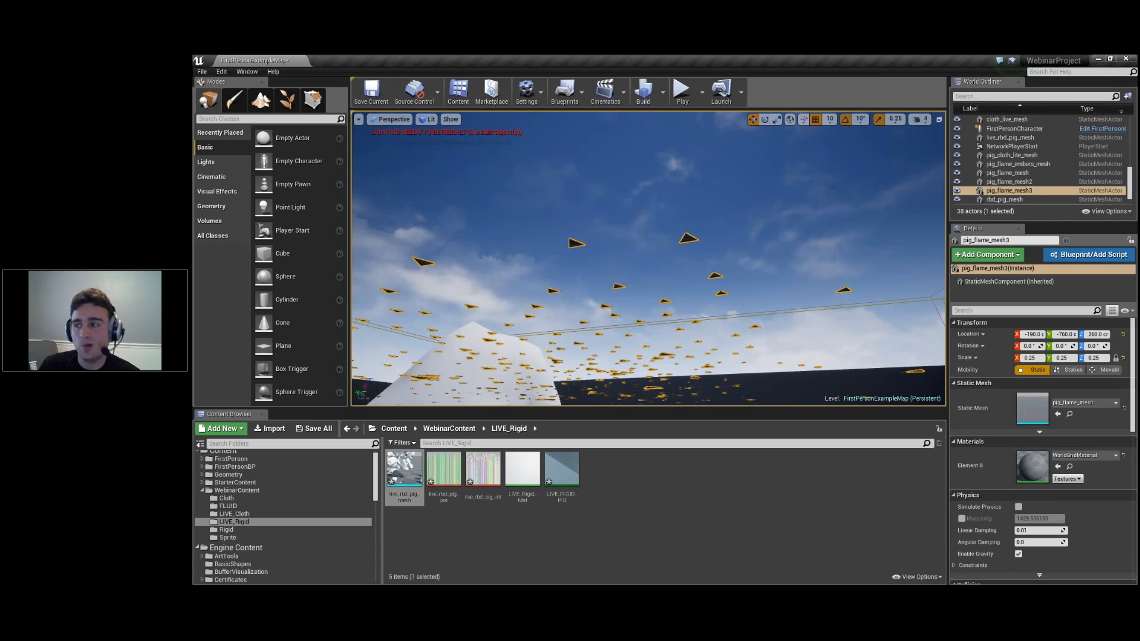
{"action": "right_click_drag", "start_coordinate": [648, 258], "coordinate": [603, 297]}
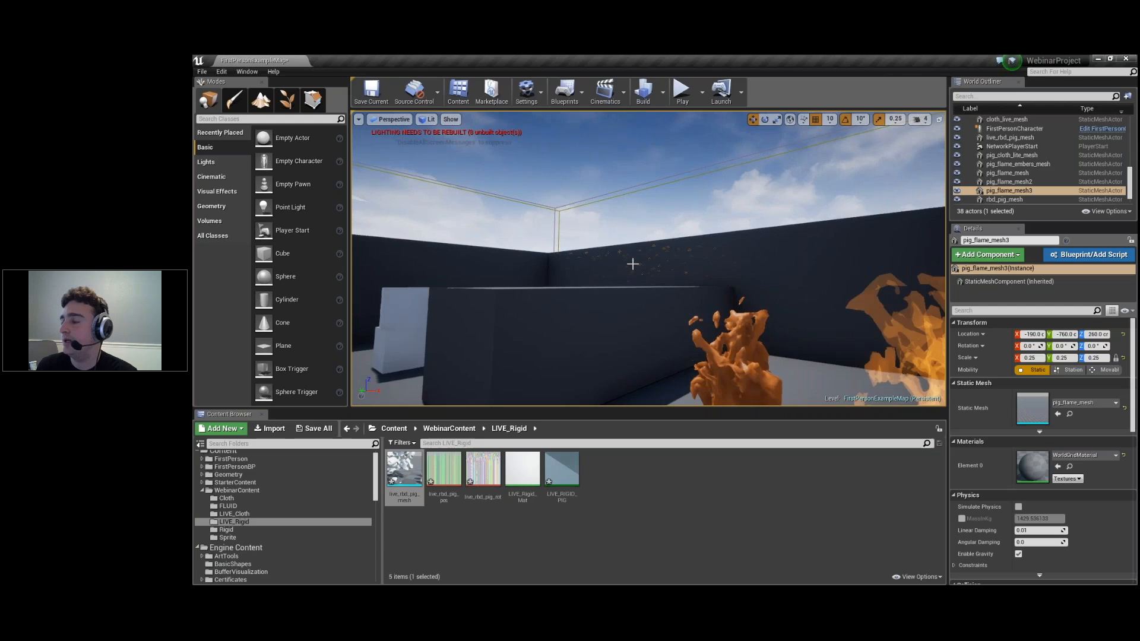
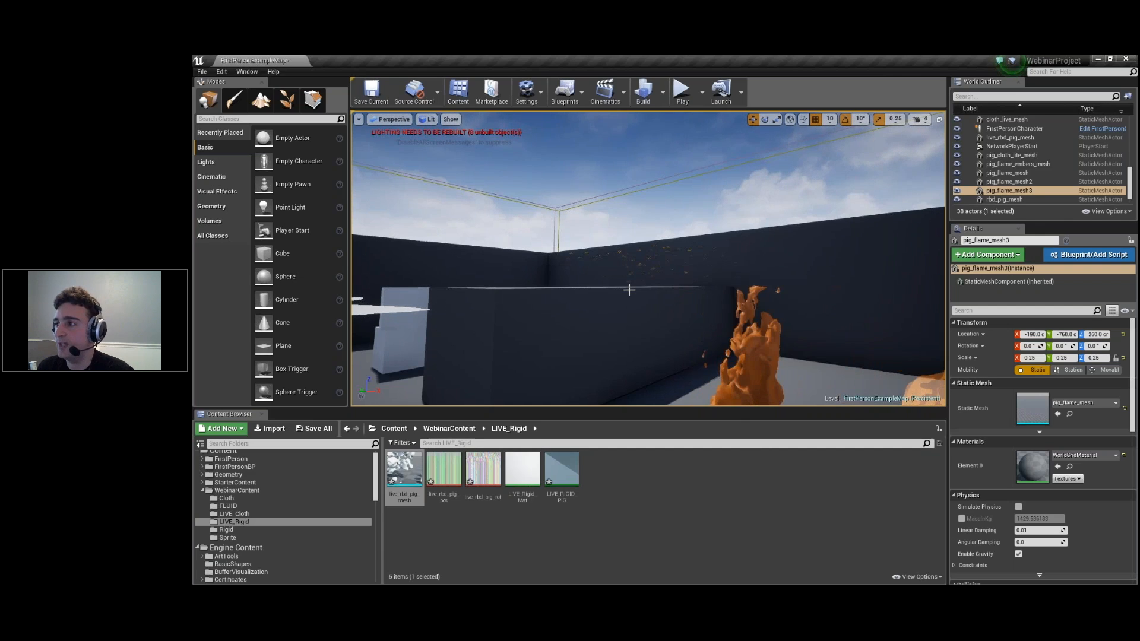
- Delete the duplicated flame mesh pig_flame_mesh3 from the level
{"action": "right_click_drag", "start_coordinate": [629, 290], "coordinate": [634, 283]}
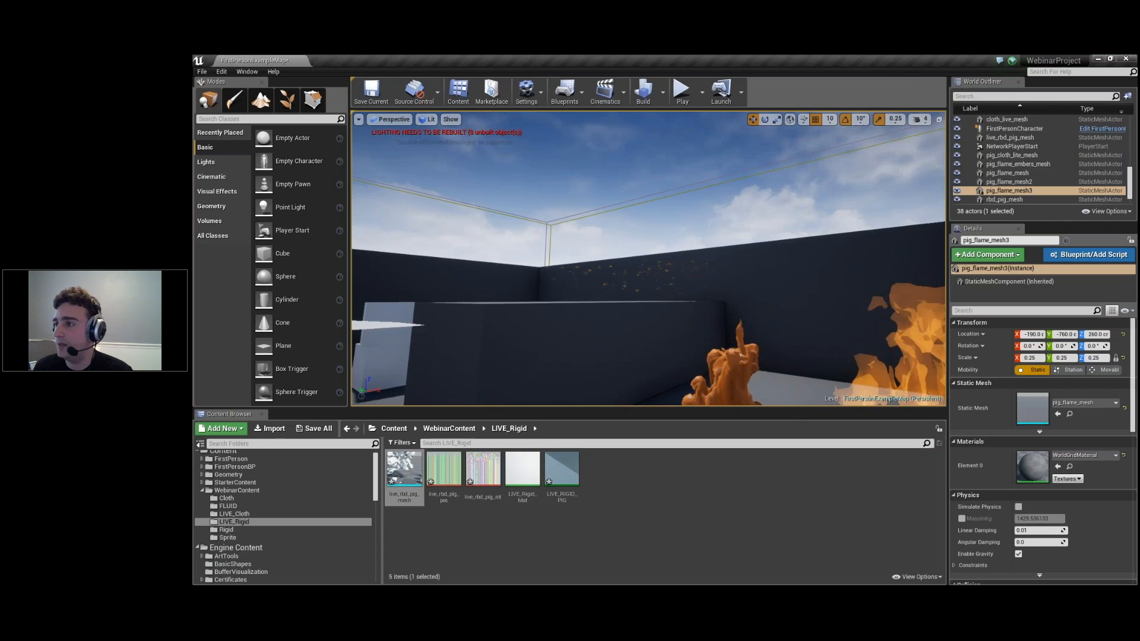
{"action": "key", "text": "Delete"}
{"action": "right_click_drag", "start_coordinate": [634, 283], "coordinate": [637, 307]}
{"action": "key", "text": "s"}
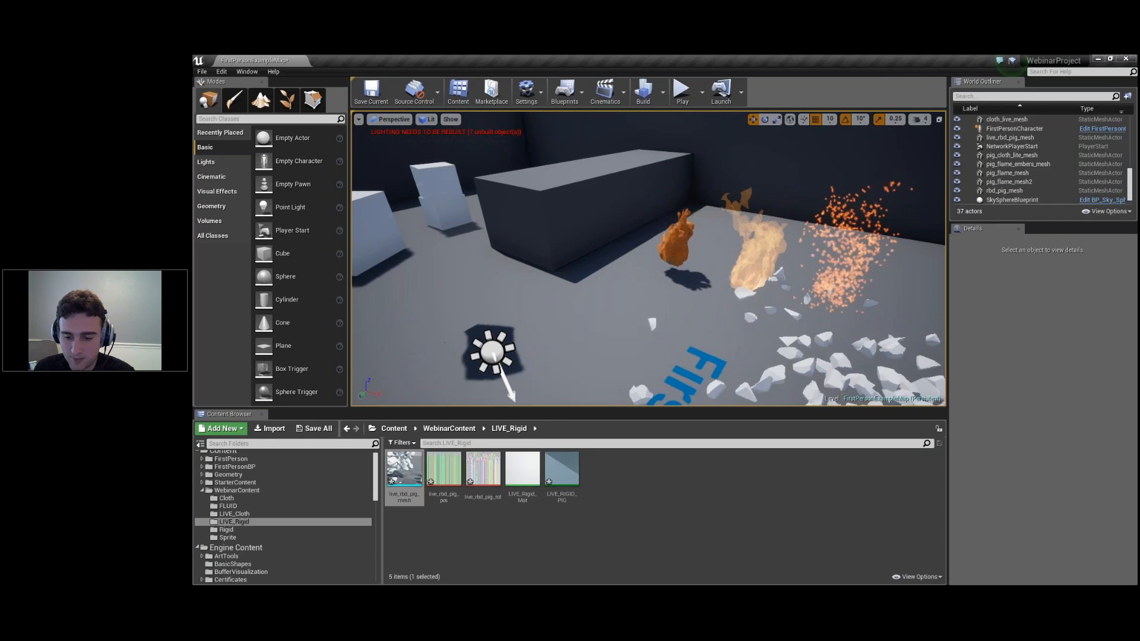
- Switch to Houdini and play back the cached flame mesh animation across its frames
{"action": "key", "text": "alt+Tab"}
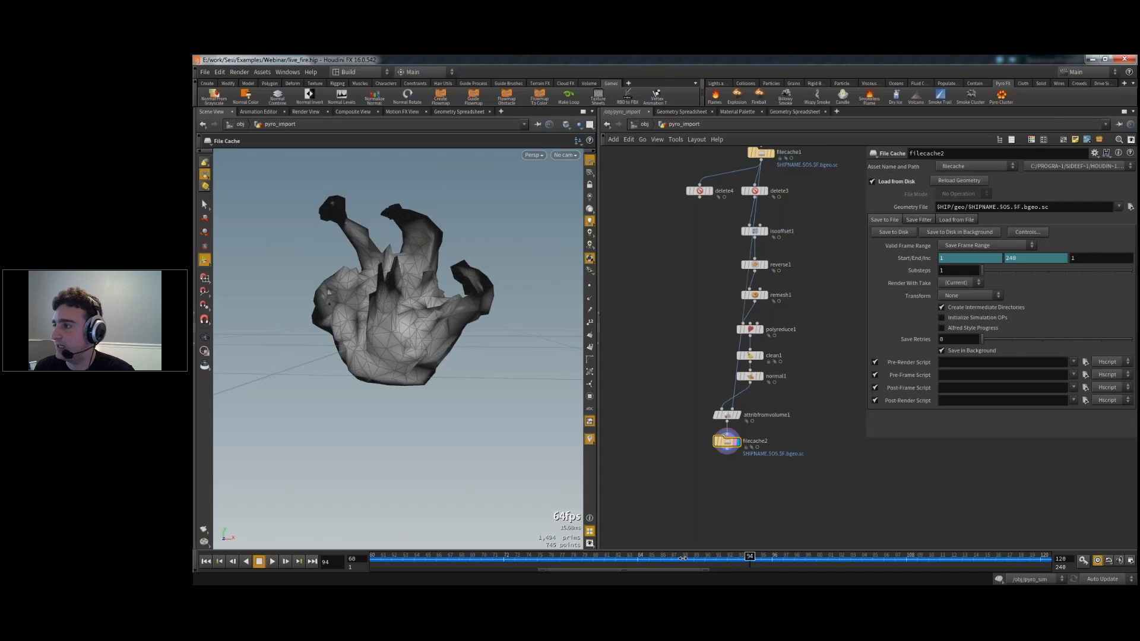
{"action": "left_click_drag", "start_coordinate": [464, 561], "coordinate": [795, 560]}
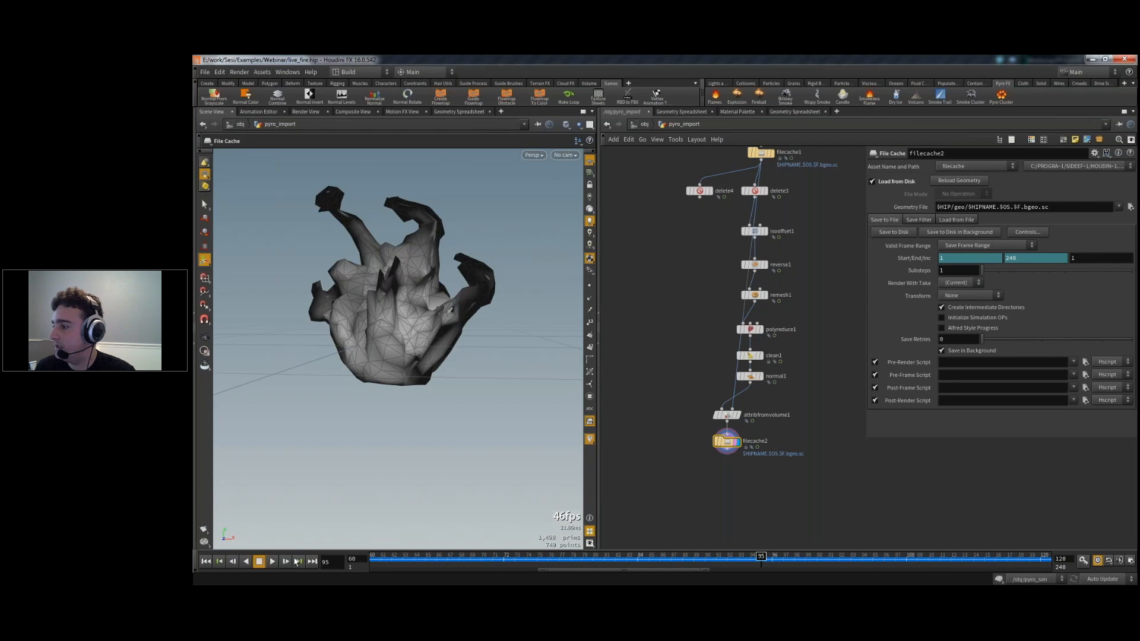
{"action": "left_click", "coordinate": [272, 562]}
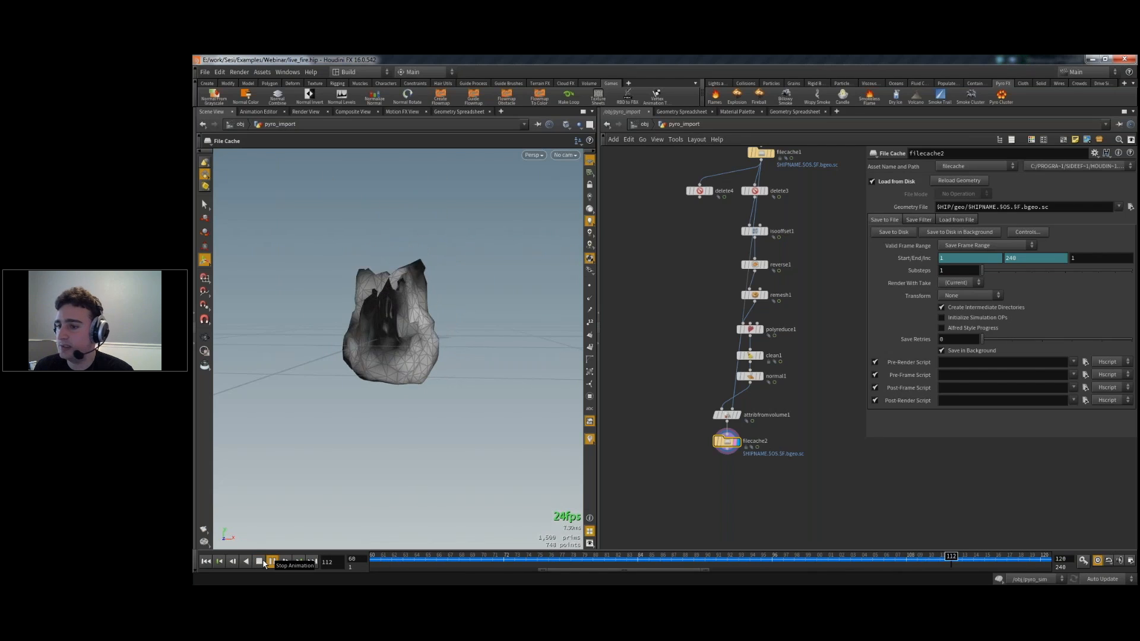
{"action": "left_click", "coordinate": [259, 562]}
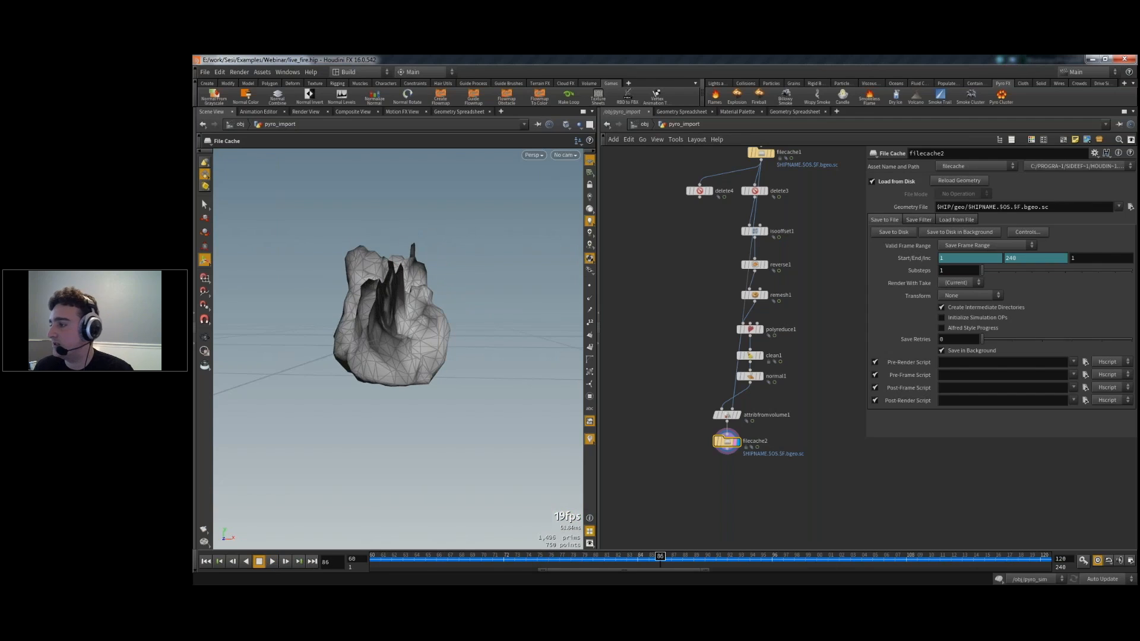
- Add a Vertex Animation Textures (Beta) node to the out network
{"action": "left_click", "coordinate": [636, 122]}
{"action": "left_click", "coordinate": [668, 226]}
{"action": "key", "text": "Tab"}
{"action": "type", "text": "verte"}
{"action": "key", "text": "Down"}
{"action": "key", "text": "Down"}
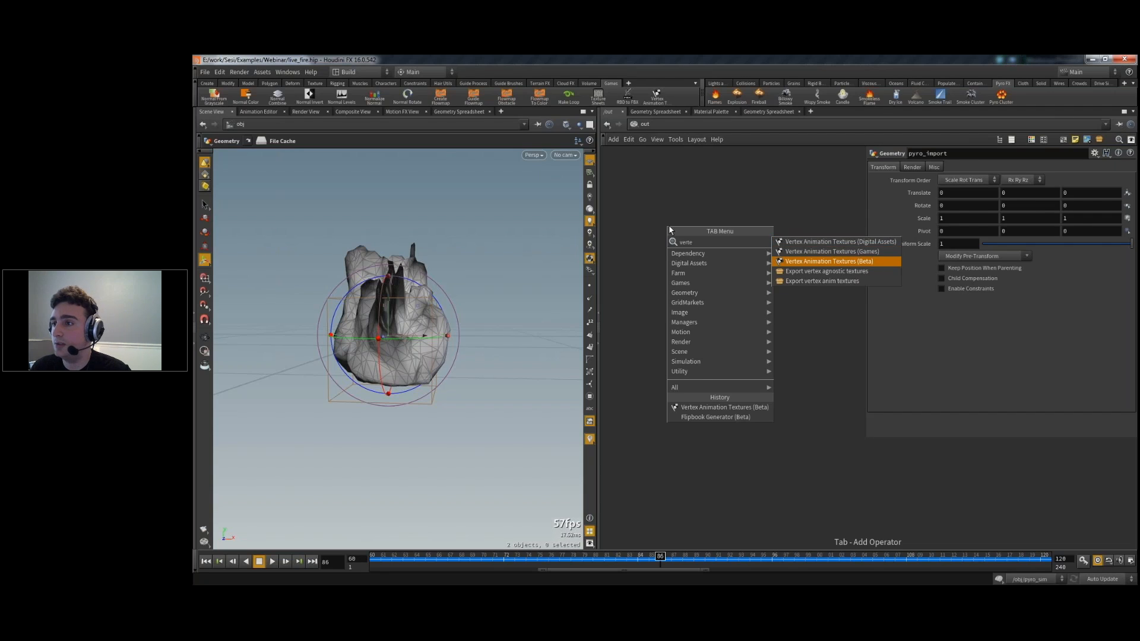
{"action": "key", "text": "Return"}
{"action": "left_click", "coordinate": [668, 225]}
{"action": "left_click_drag", "start_coordinate": [668, 229], "coordinate": [667, 243]}
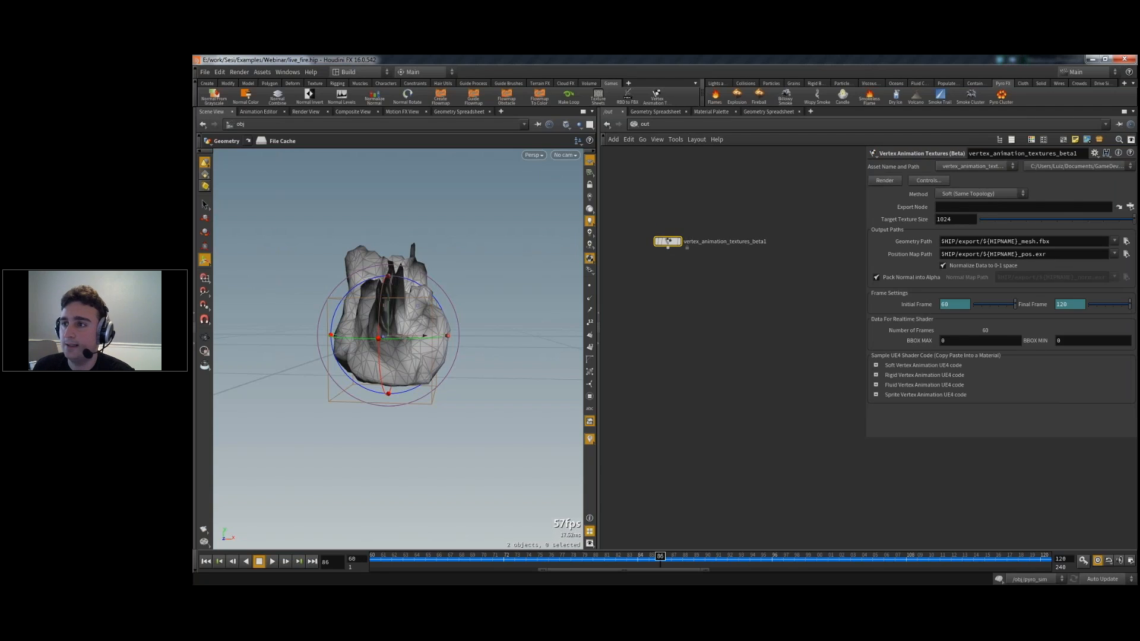
{"action": "left_click", "coordinate": [1119, 206]}
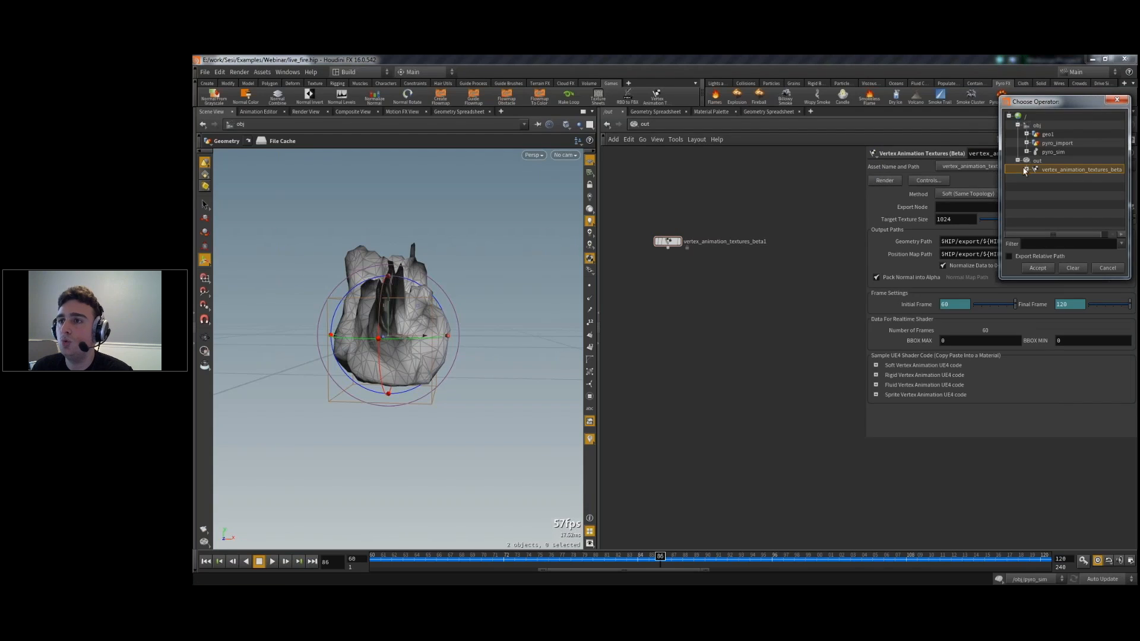
{"action": "left_click", "coordinate": [1027, 134]}
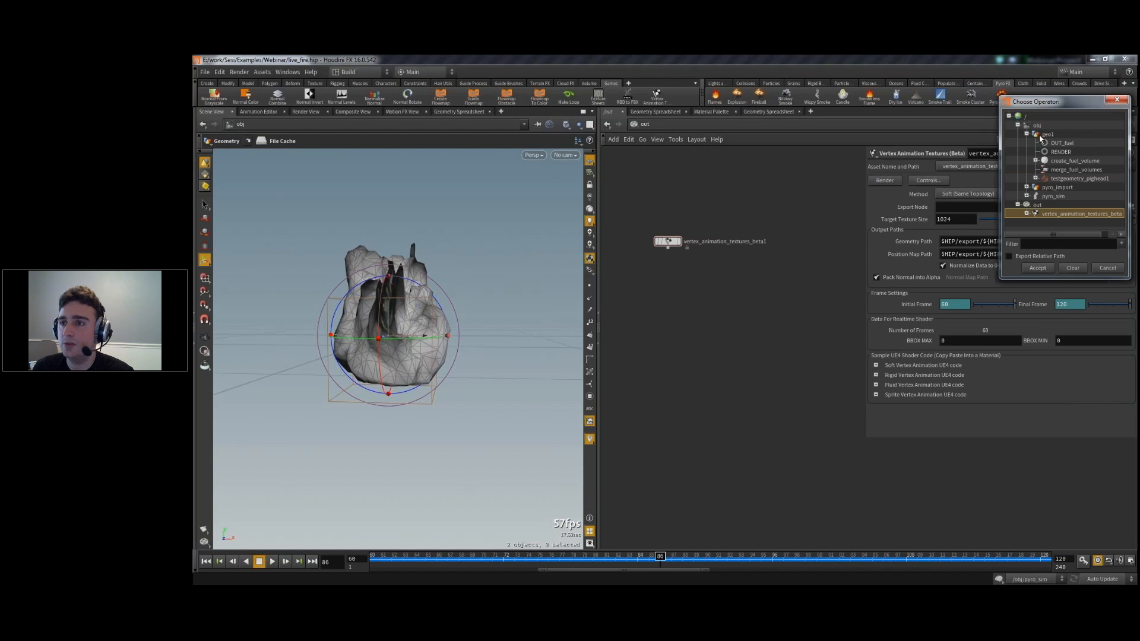
{"action": "left_click", "coordinate": [1026, 134]}
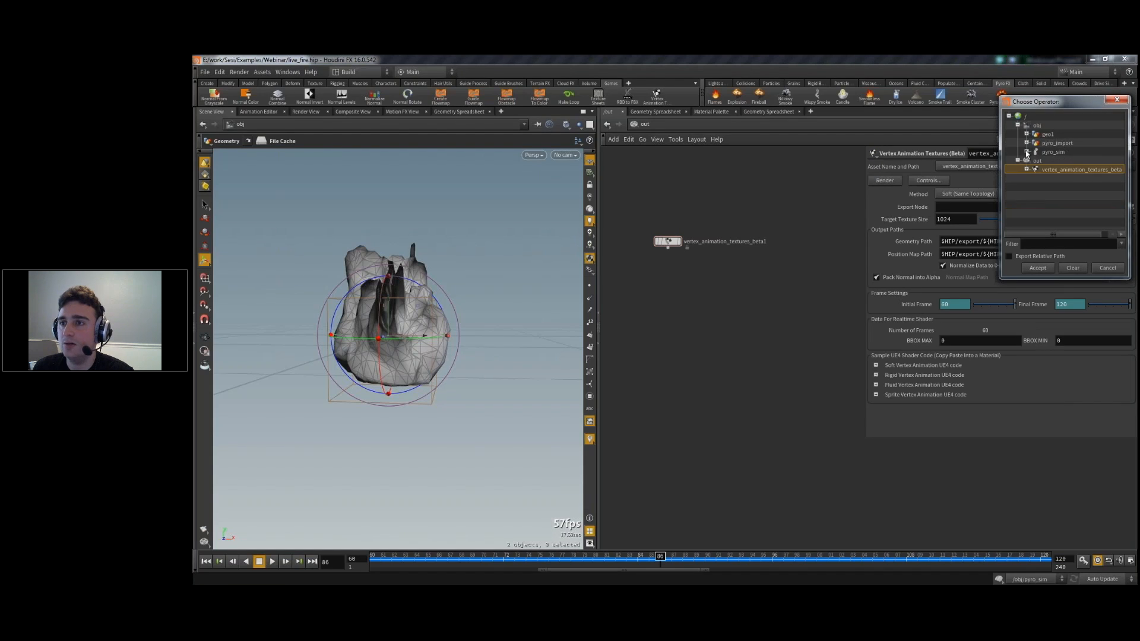
{"action": "left_click", "coordinate": [1027, 152]}
{"action": "left_click", "coordinate": [1026, 152]}
{"action": "left_click", "coordinate": [774, 221]}
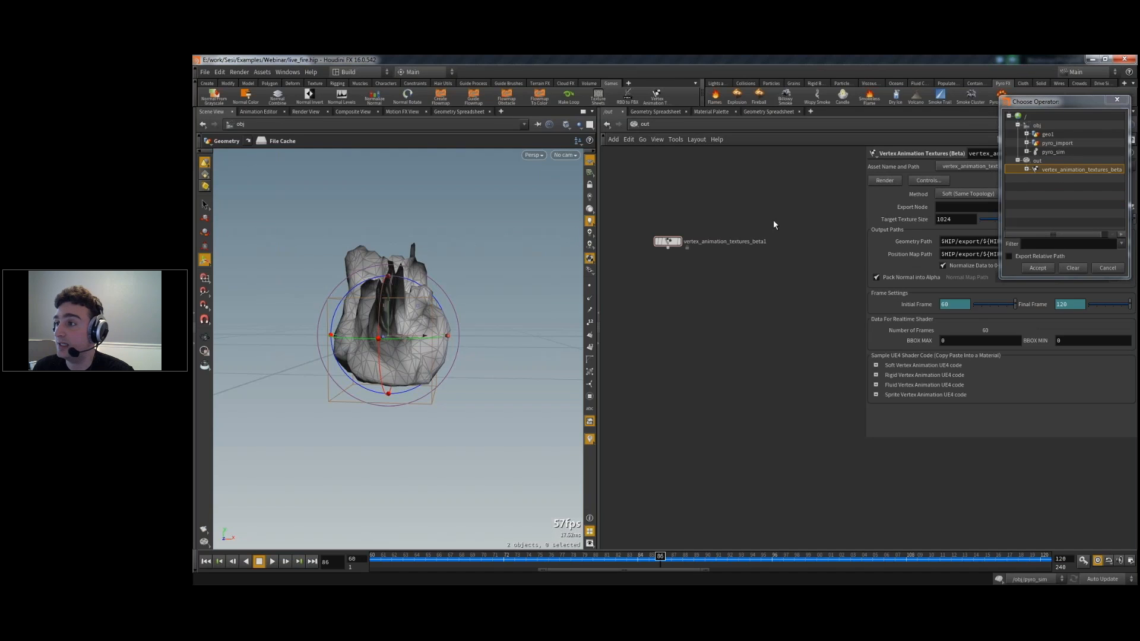
- Store the out network as quickmark 2 and the inside of pyro_import as quickmark 1
{"action": "key", "text": "ctrl+1"}
{"action": "left_click", "coordinate": [647, 125]}
{"action": "left_click", "coordinate": [670, 172]}
{"action": "double_click", "coordinate": [739, 290]}
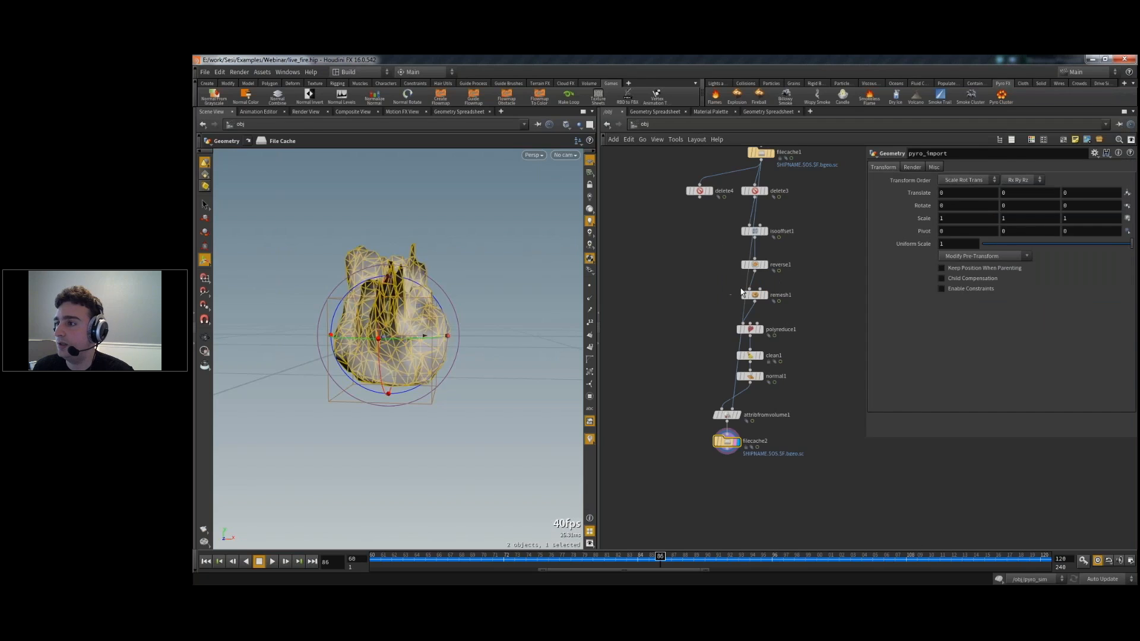
{"action": "key", "text": "ctrl+1"}
- Add a displayed Null node named OUT below filecache2 in pyro_import
{"action": "key", "text": "Tab"}
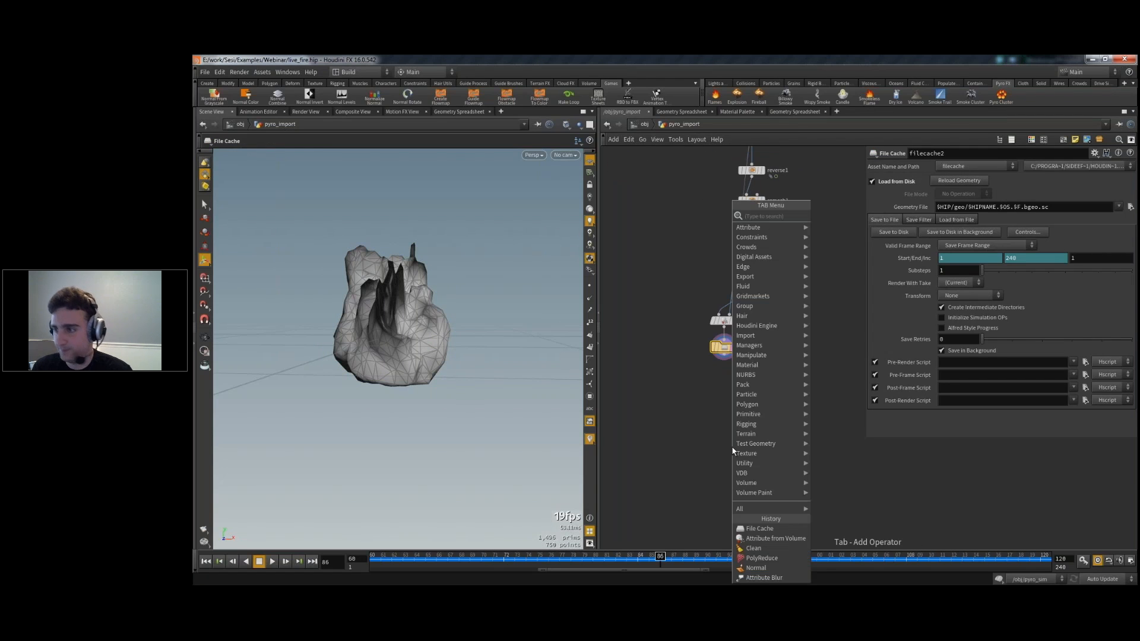
{"action": "key", "text": "Escape"}
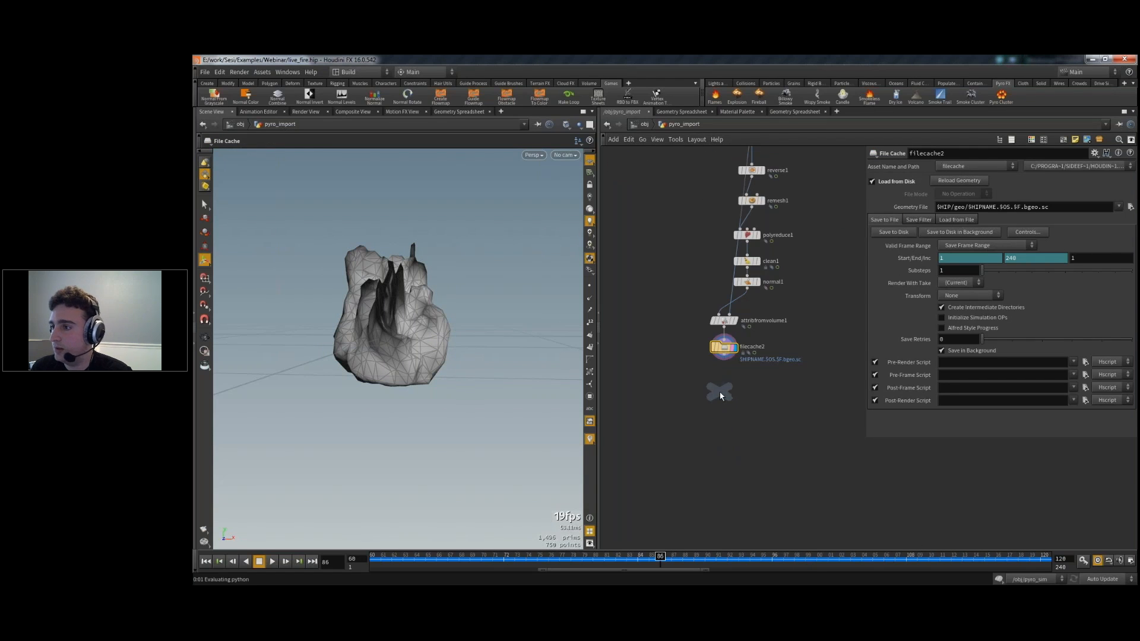
{"action": "left_click", "coordinate": [720, 390]}
{"action": "double_click", "coordinate": [740, 392]}
{"action": "type", "text": "OUT"}
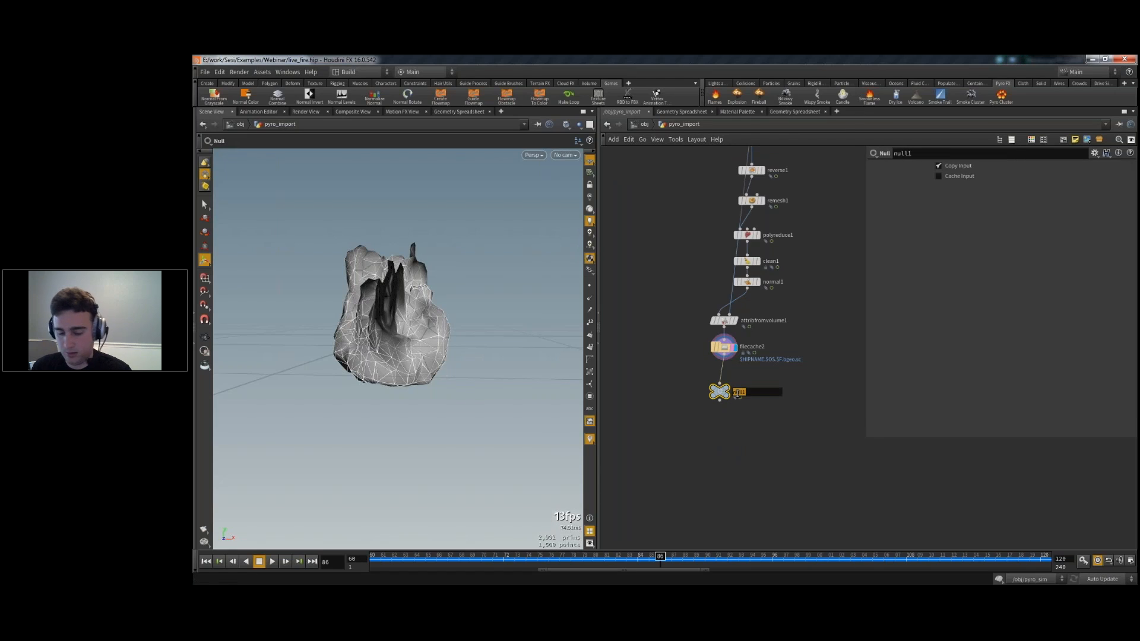
{"action": "key", "text": "Return"}
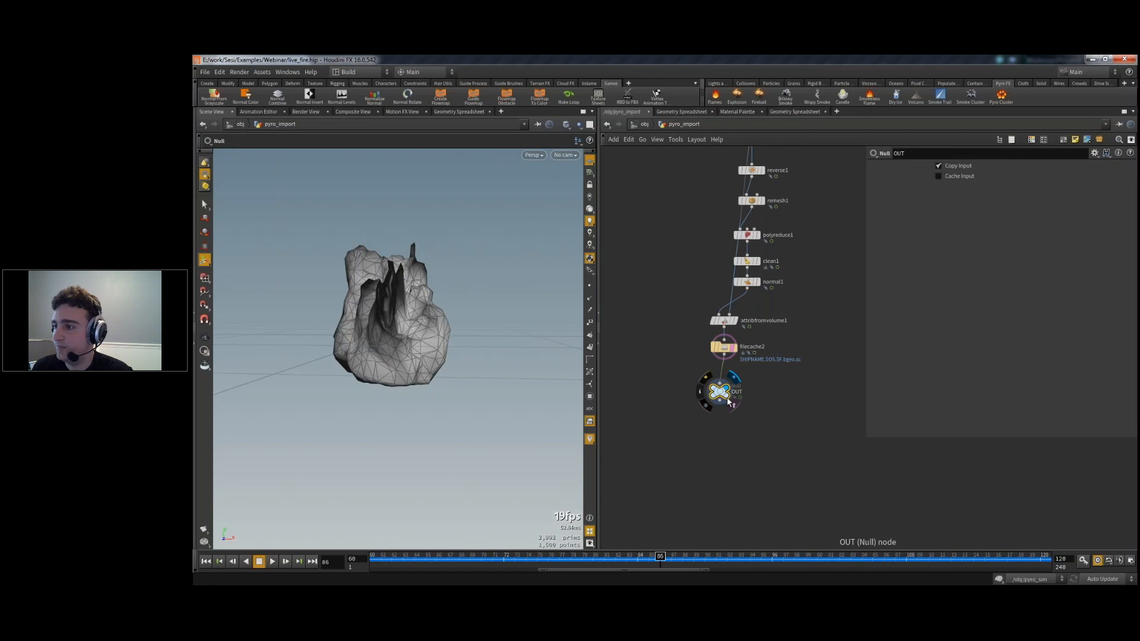
- Set the vertex animation node's Export Node to /obj/pyro_import/OUT and its Method to Fluid (Changing Topology)
{"action": "key", "text": "1"}
{"action": "key", "text": "2"}
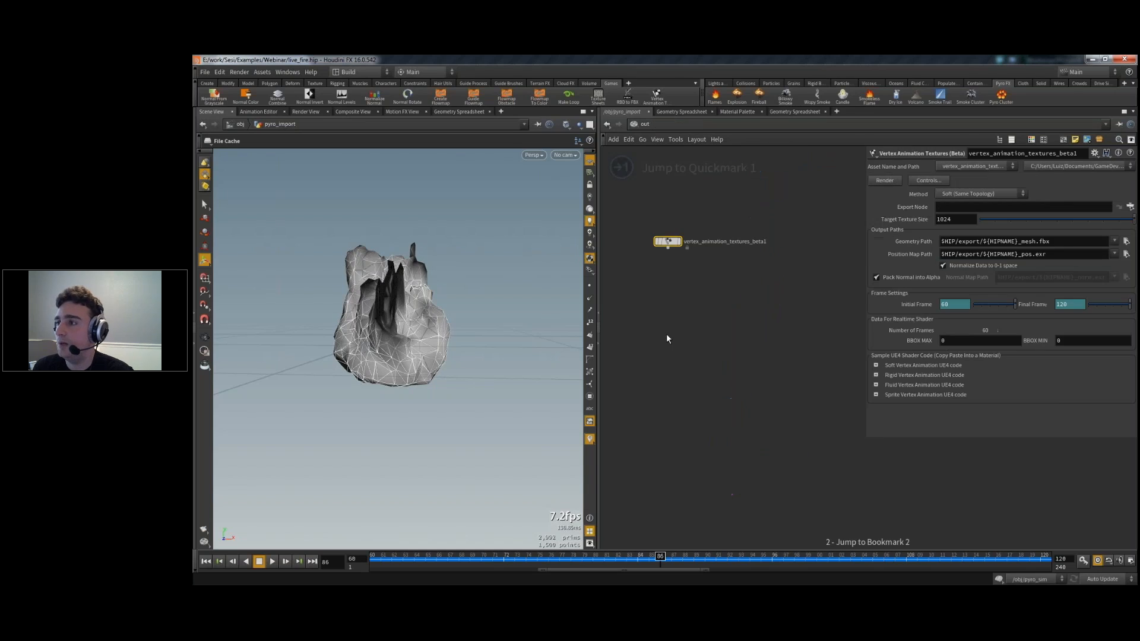
{"action": "left_click", "coordinate": [1119, 206]}
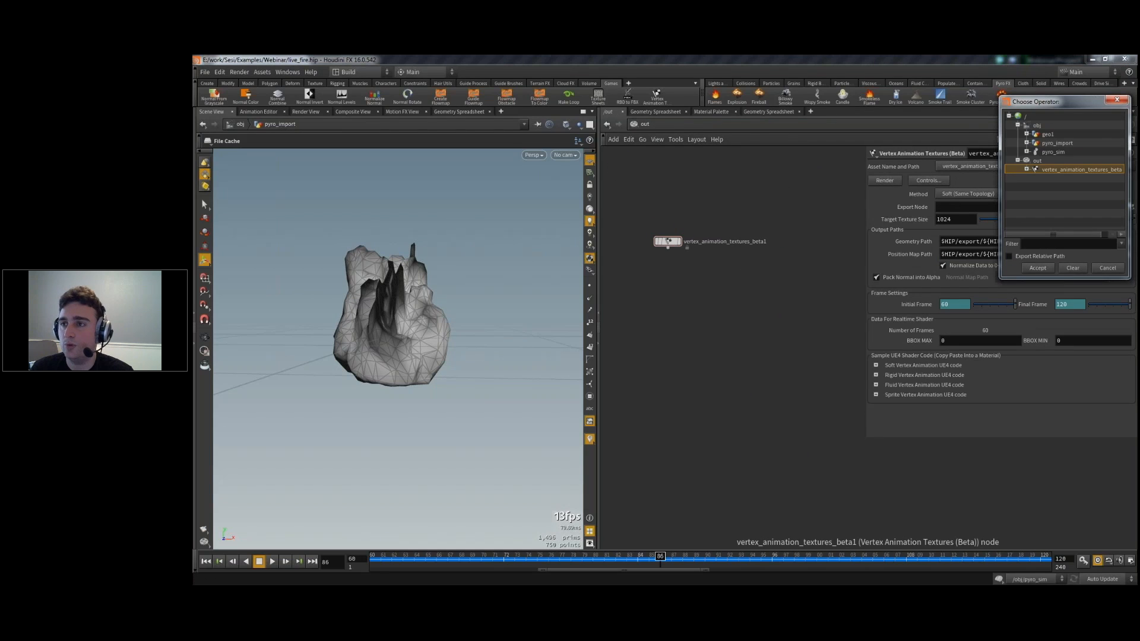
{"action": "left_click", "coordinate": [1027, 143]}
{"action": "left_click", "coordinate": [1054, 153]}
{"action": "double_click", "coordinate": [1053, 154]}
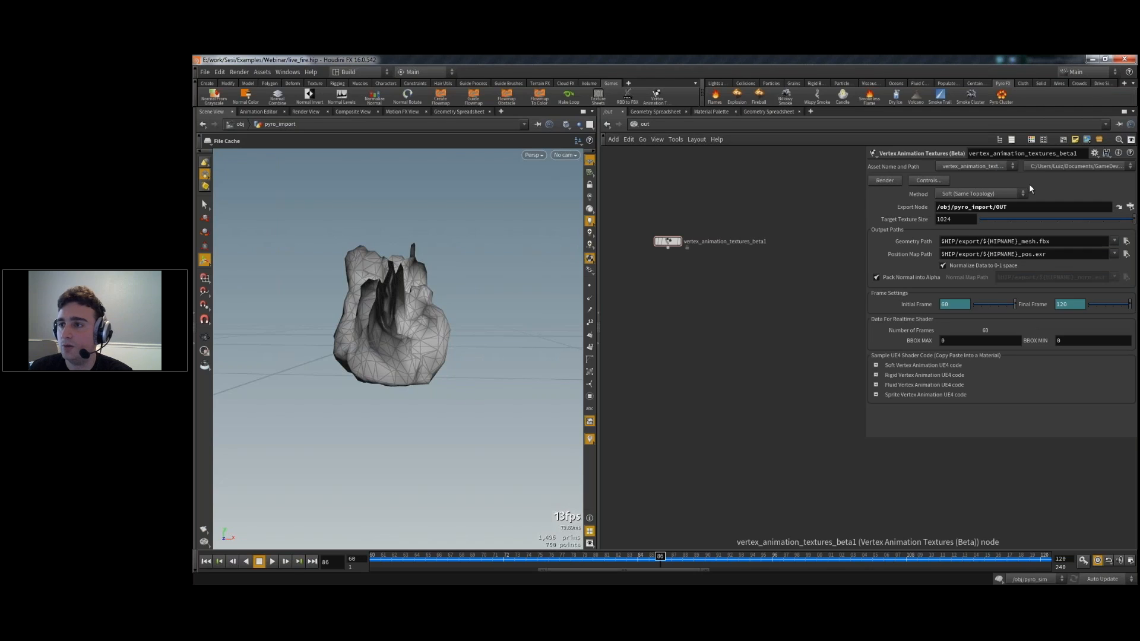
{"action": "left_click", "coordinate": [987, 194]}
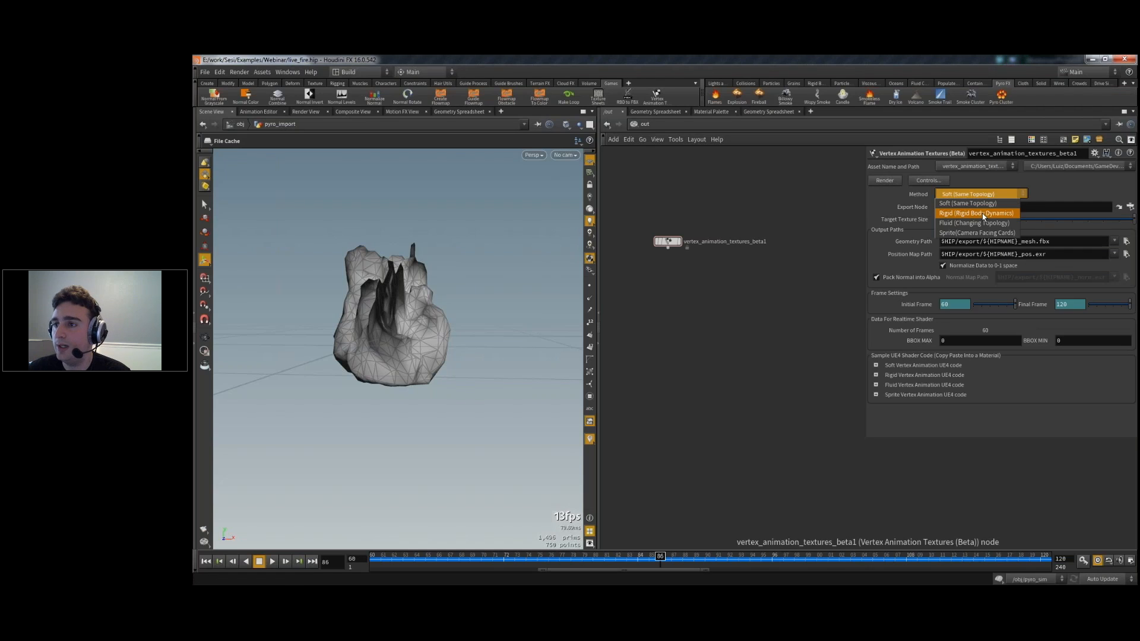
{"action": "left_click", "coordinate": [976, 223]}
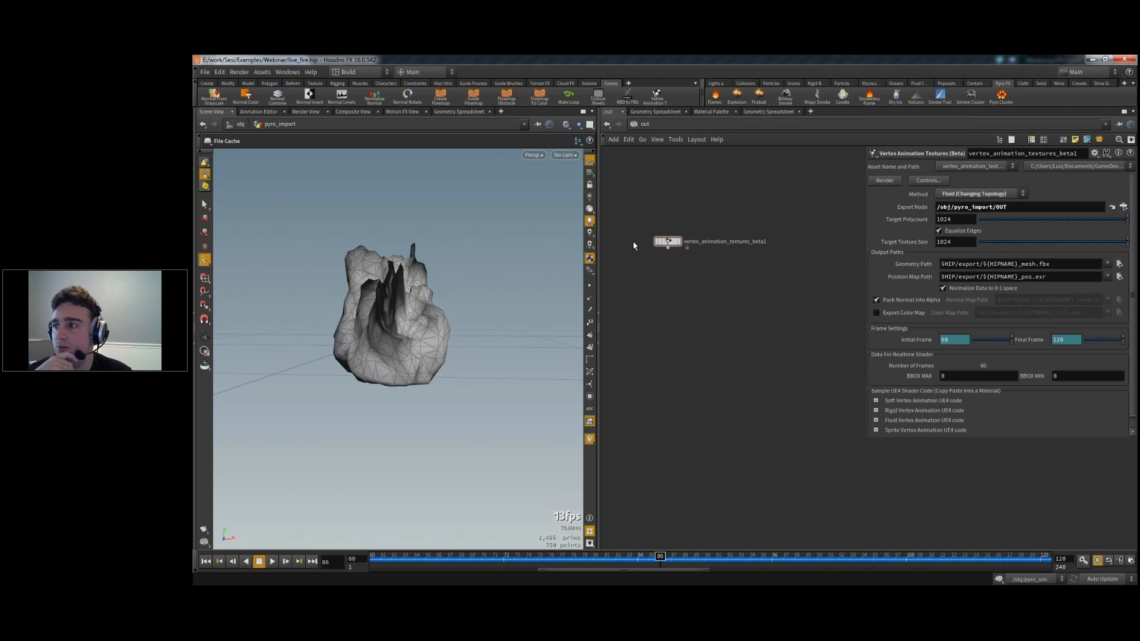
- Check the polygon limit on polyreduce1 and set the vertex animation node's Target Polycount to 1500
{"action": "double_click", "coordinate": [963, 222]}
{"action": "mouse_move", "coordinate": [673, 244]}
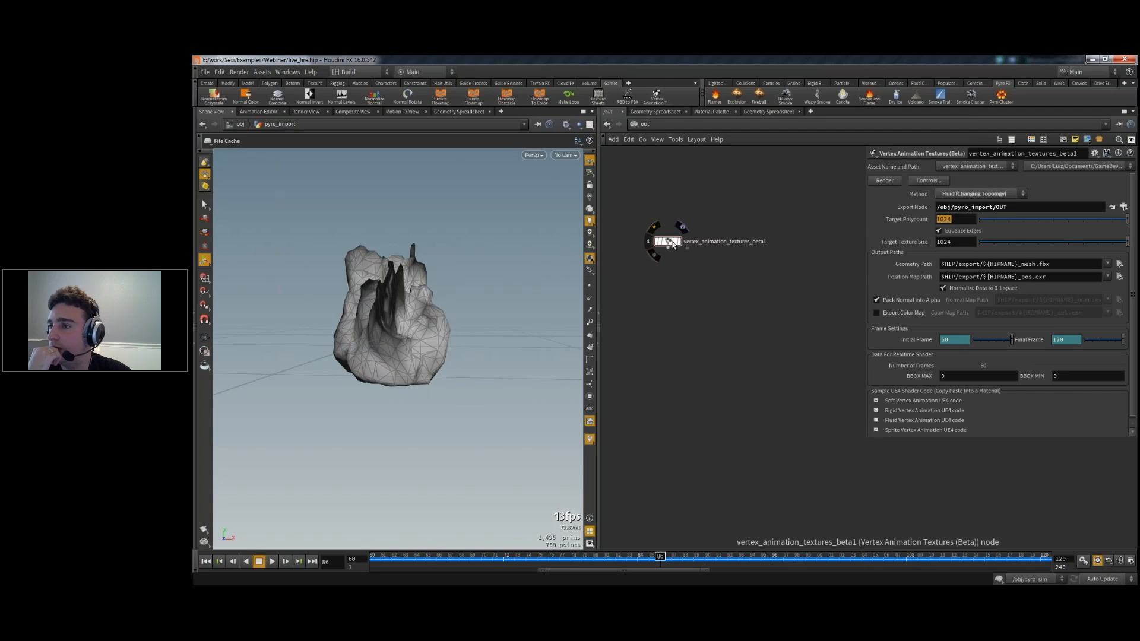
{"action": "left_click", "coordinate": [1111, 206]}
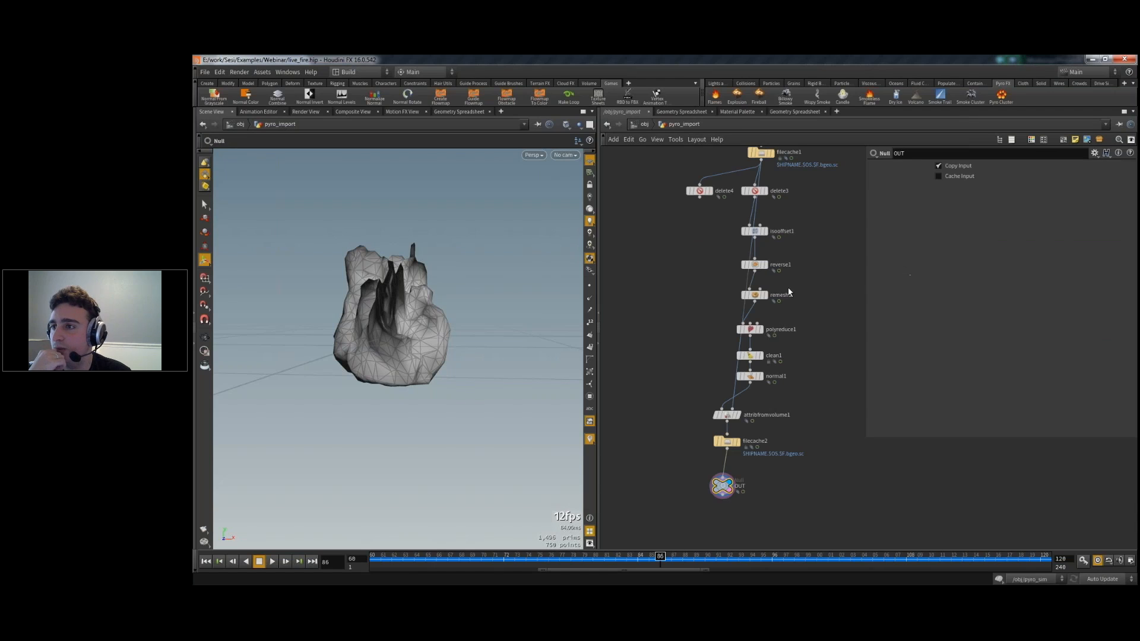
{"action": "middle_click", "coordinate": [724, 487]}
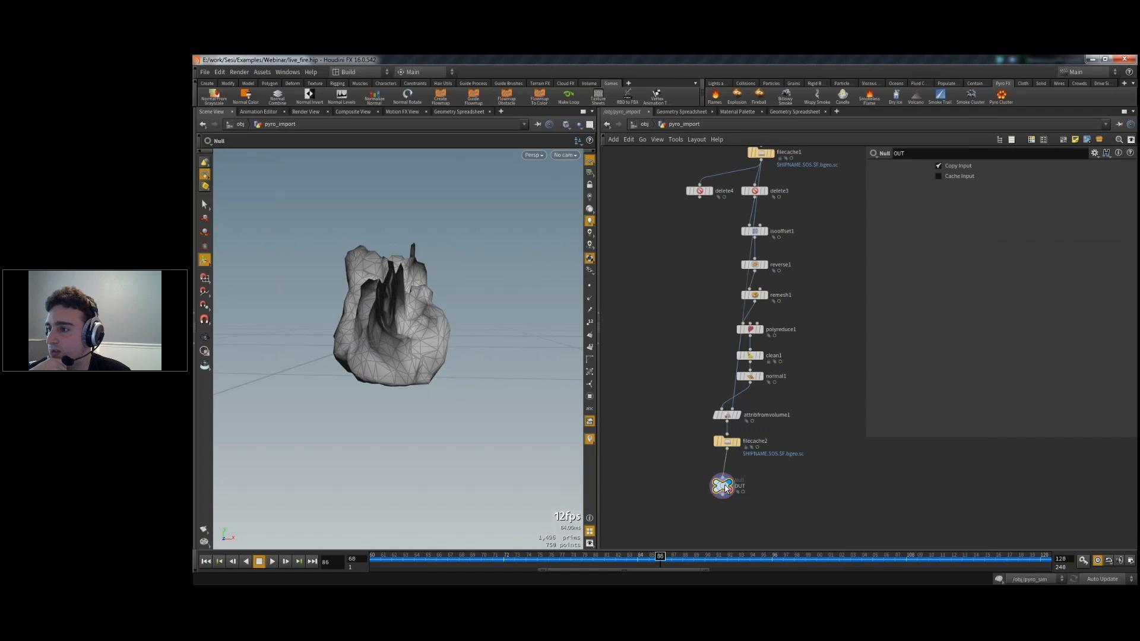
{"action": "left_click", "coordinate": [753, 330]}
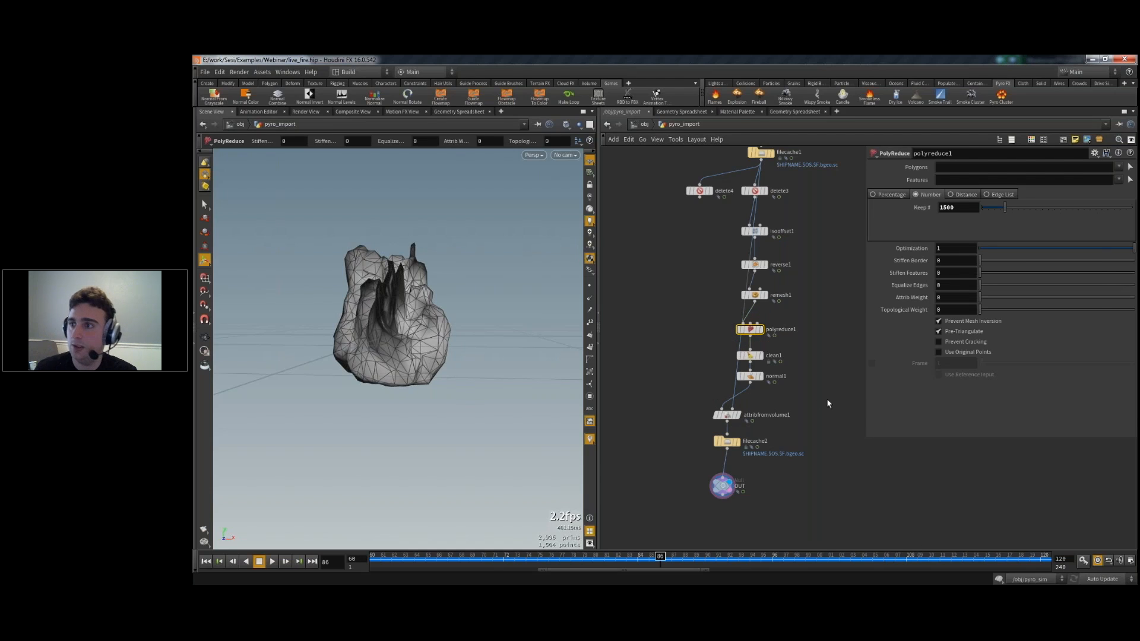
{"action": "key", "text": "2"}
{"action": "type", "text": "1500"}
{"action": "key", "text": "Return"}
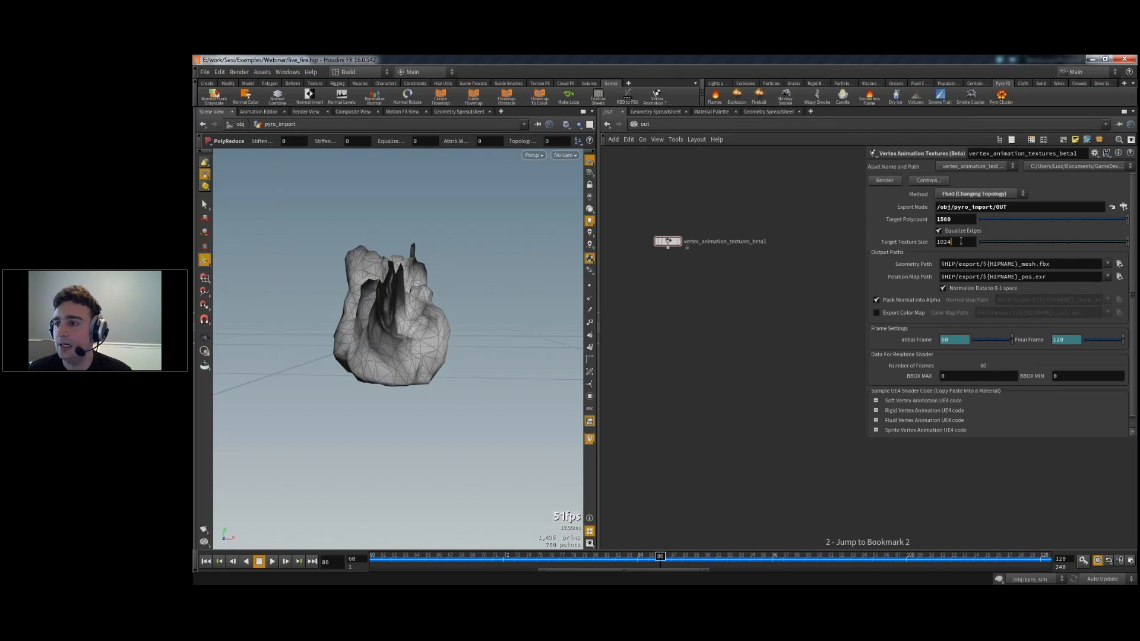
- Disable Pack Normal into Alpha, enable Export Color Map, and render the vertex animation mesh and textures
{"action": "left_click", "coordinate": [878, 301]}
{"action": "left_click", "coordinate": [875, 313]}
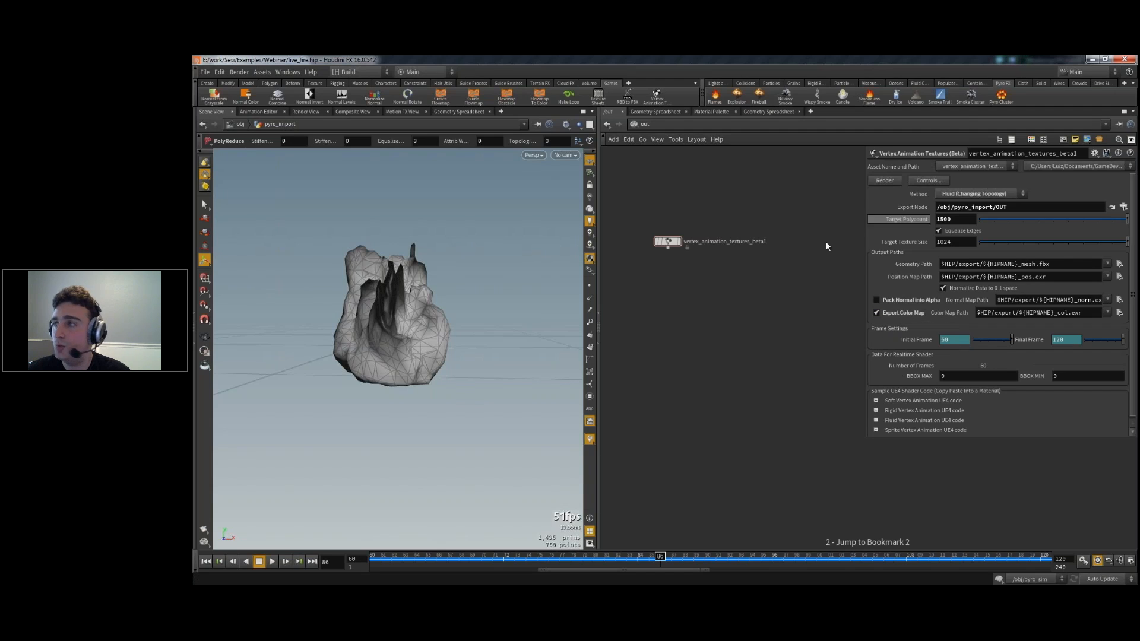
{"action": "left_click", "coordinate": [885, 181]}
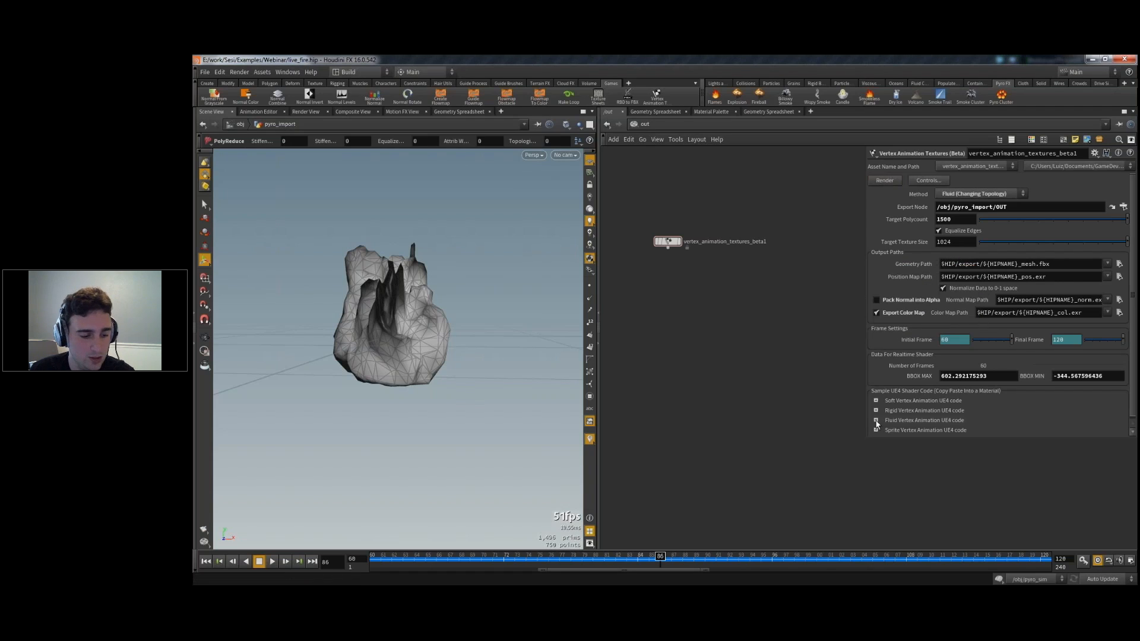
- Expand and look through the Fluid Vertex Animation UE4 code, and switch to Unreal Editor
{"action": "left_click", "coordinate": [876, 421]}
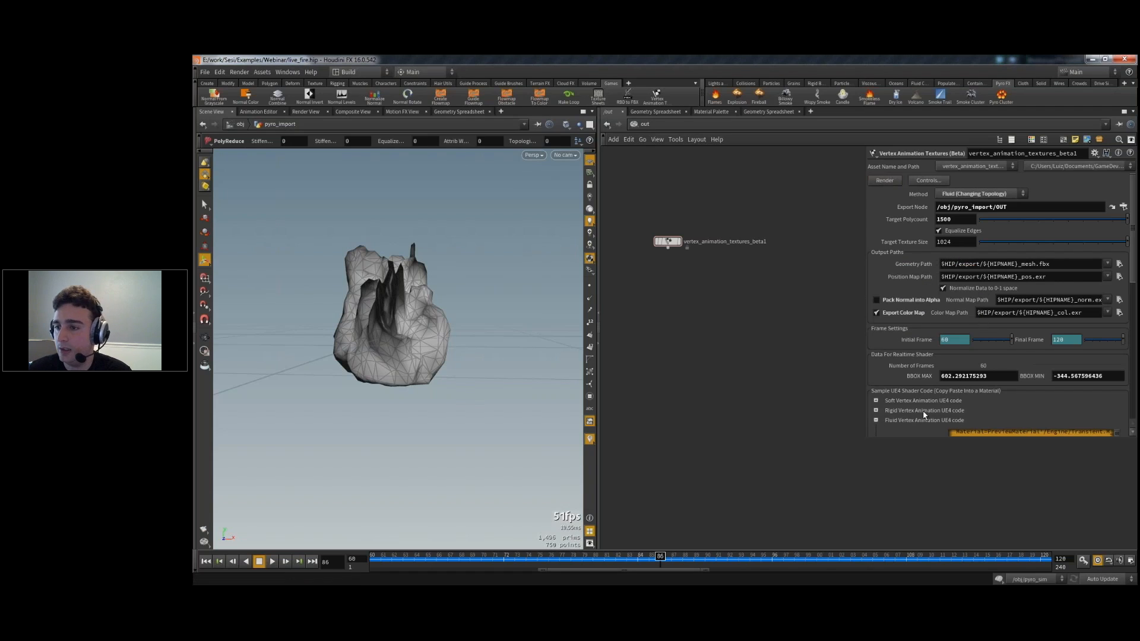
{"action": "scroll", "coordinate": [927, 409], "scroll_direction": "down", "scroll_amount": 3}
{"action": "scroll", "coordinate": [927, 414], "scroll_direction": "down", "scroll_amount": 10}
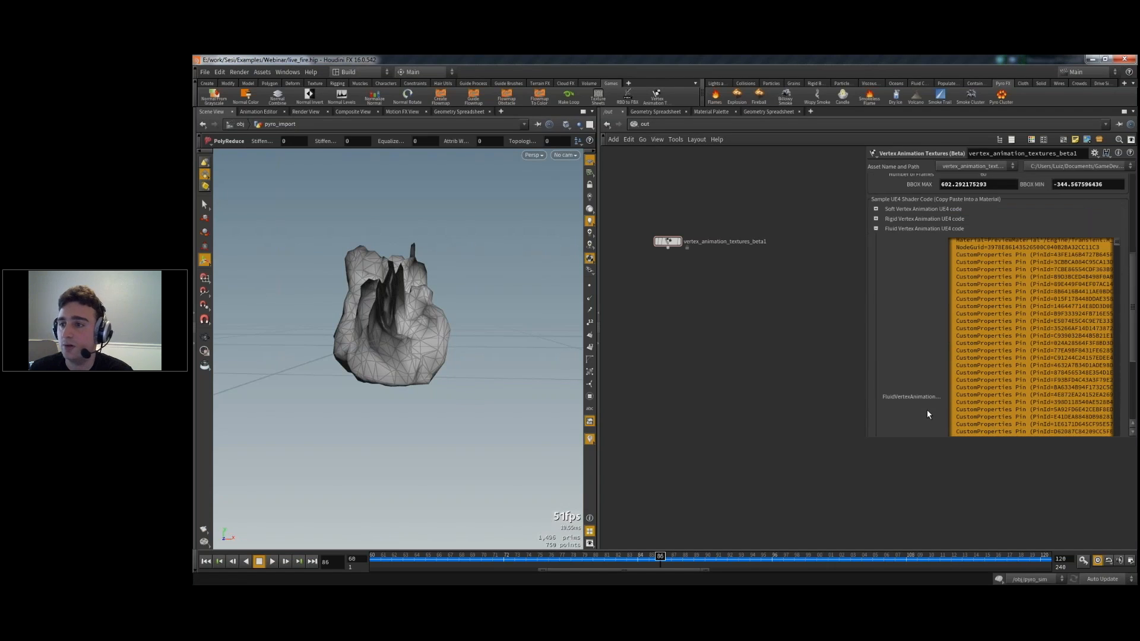
{"action": "scroll", "coordinate": [929, 414], "scroll_direction": "down", "scroll_amount": 1}
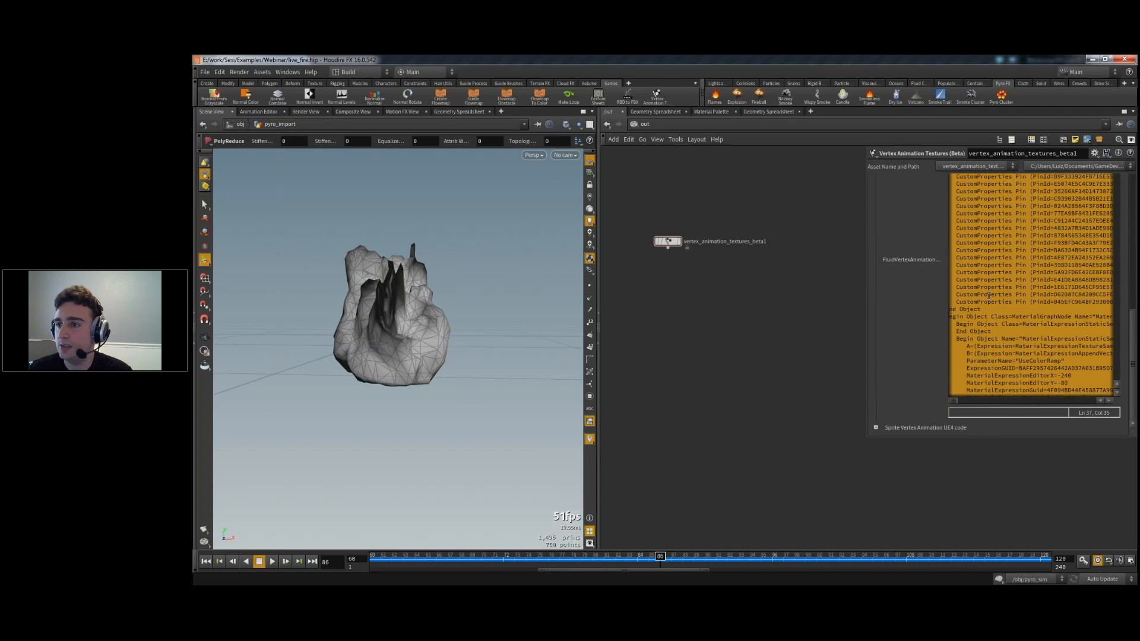
{"action": "left_click", "coordinate": [989, 294]}
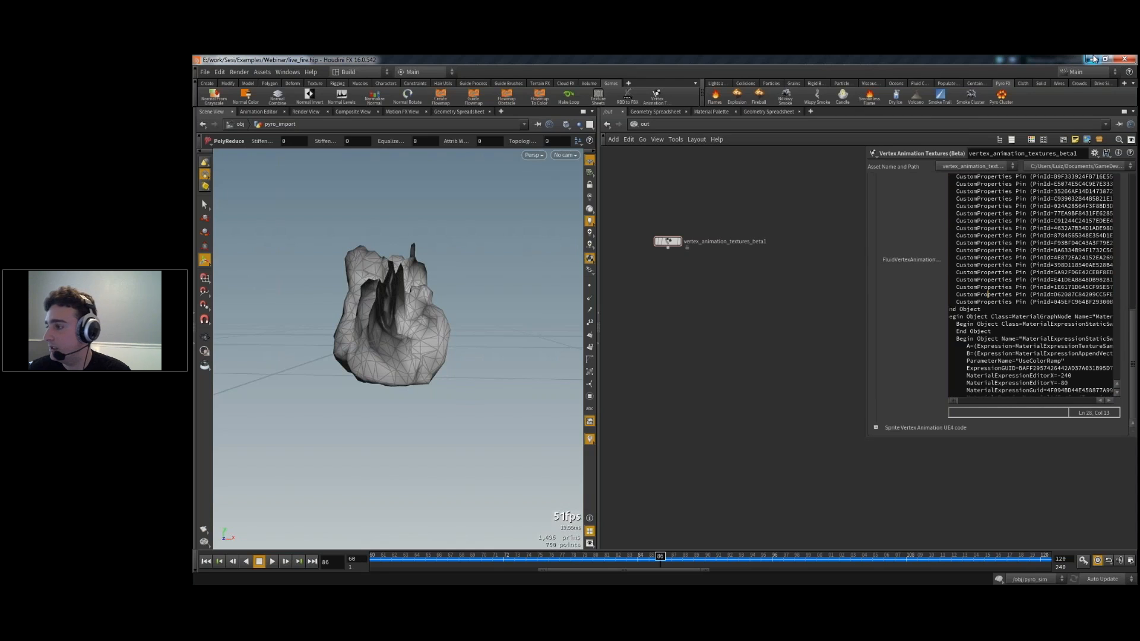
{"action": "left_click", "coordinate": [1092, 59]}
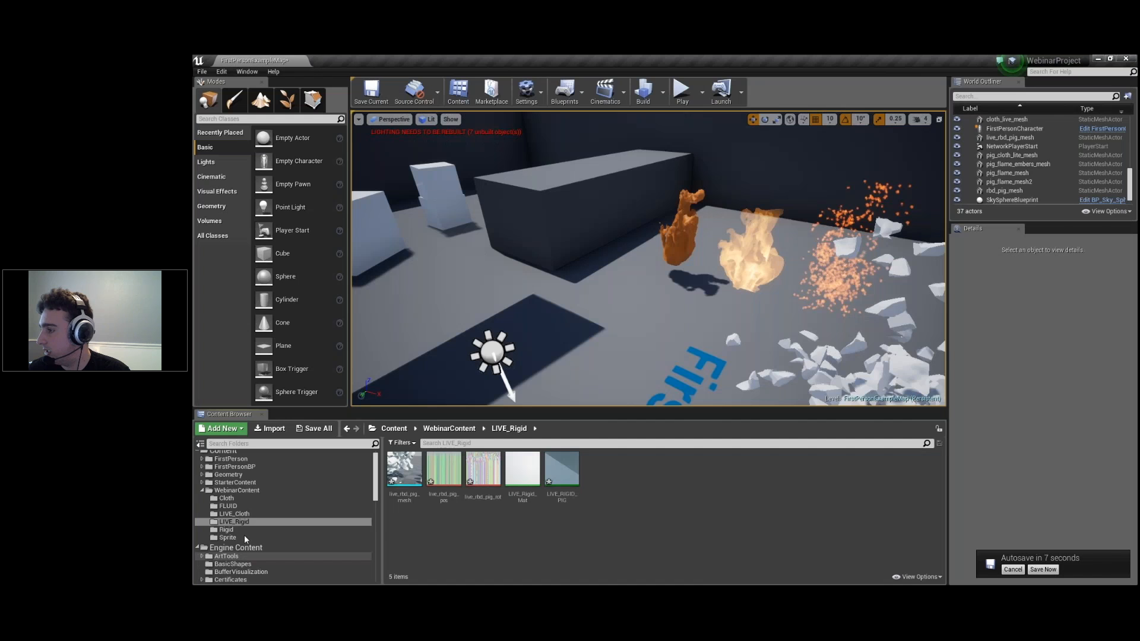
- Create a folder named LIVE_FLUID inside the FLUID folder, and move it up into WebinarContent
{"action": "left_click", "coordinate": [245, 507]}
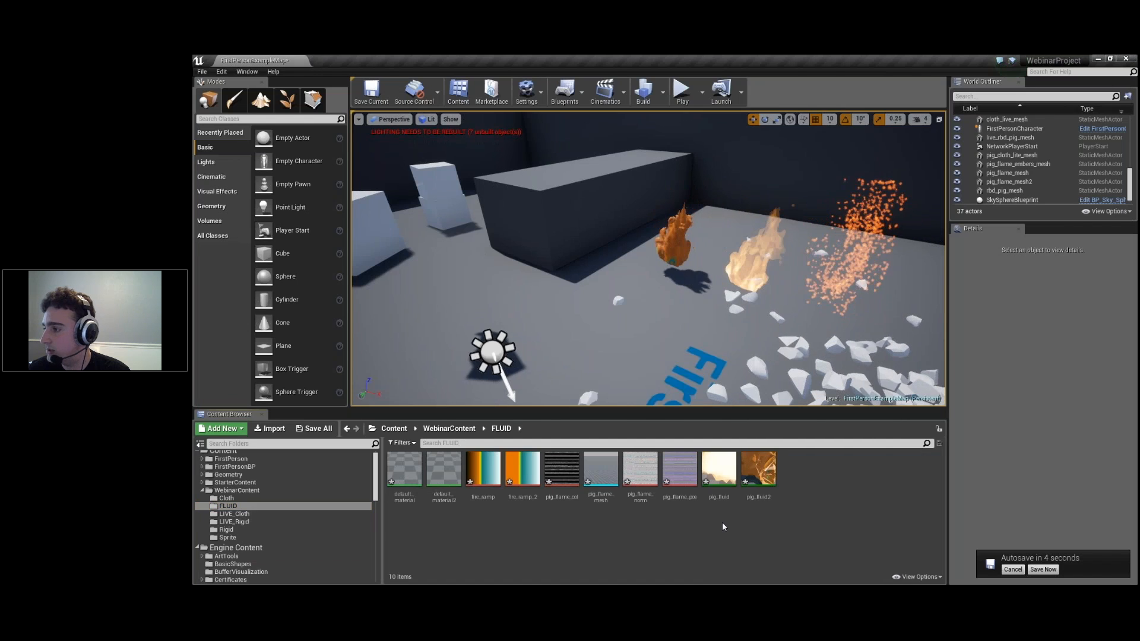
{"action": "left_click", "coordinate": [404, 469]}
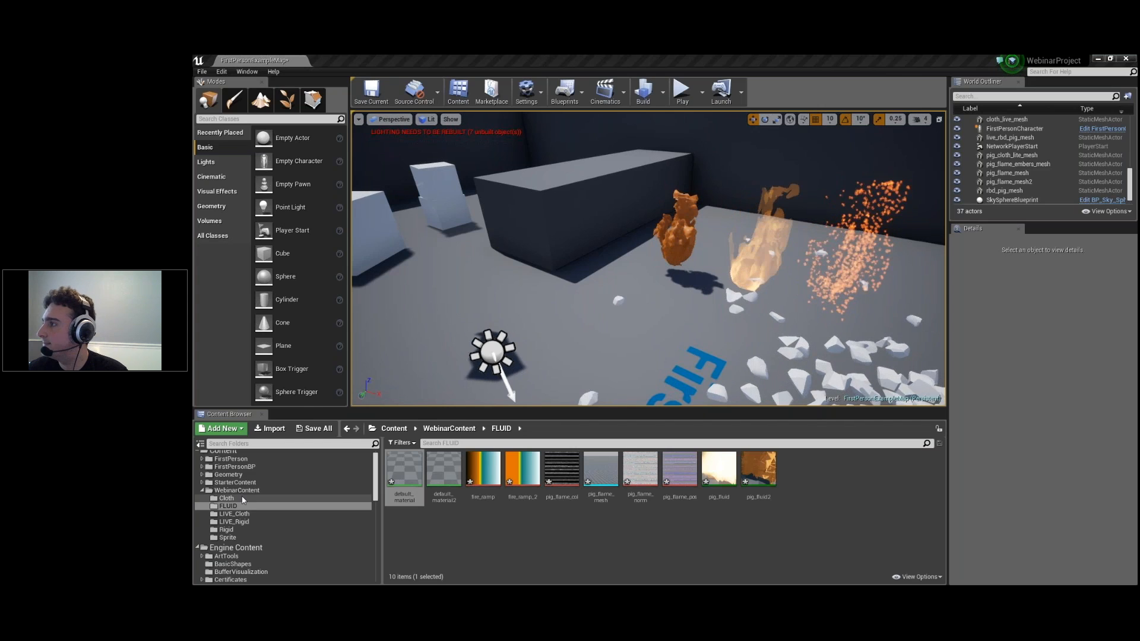
{"action": "left_click", "coordinate": [223, 428]}
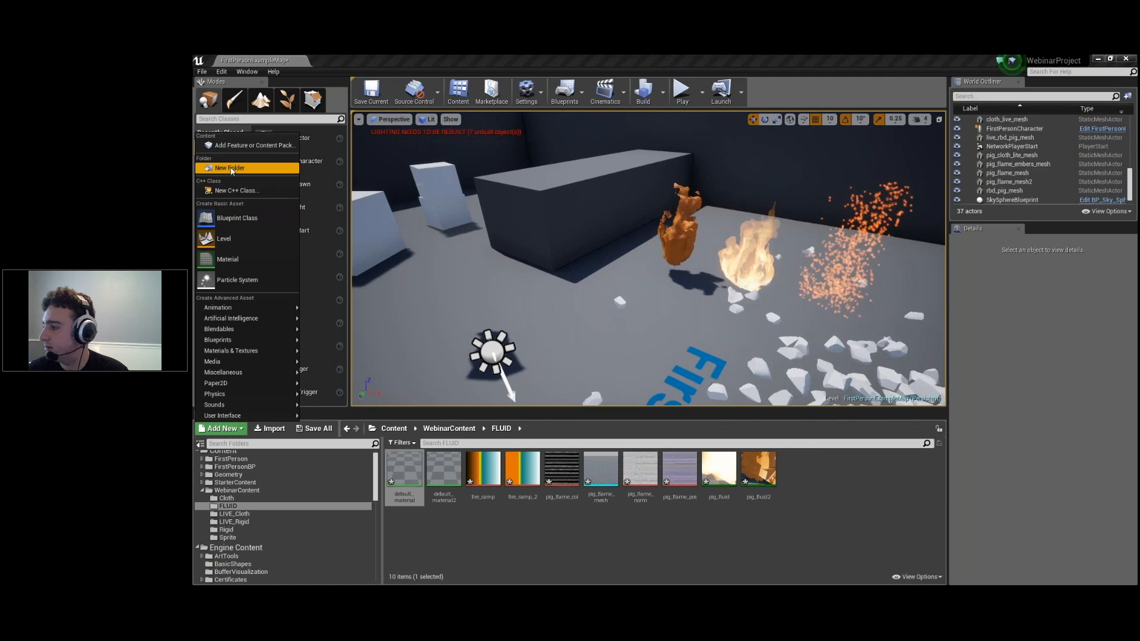
{"action": "left_click", "coordinate": [232, 168]}
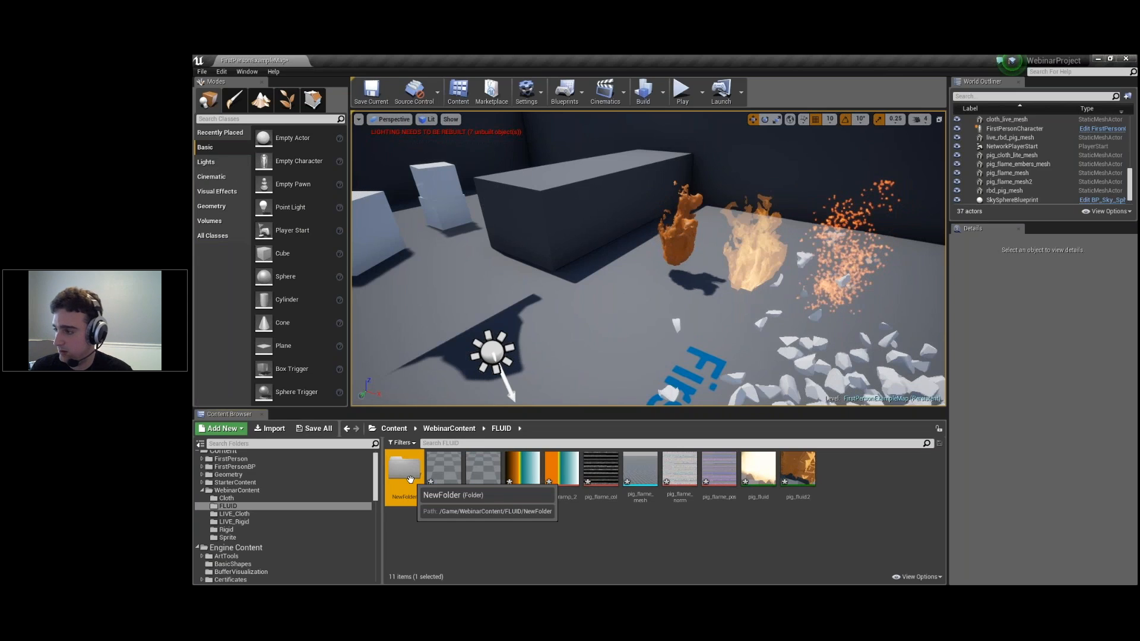
{"action": "key", "text": "F2"}
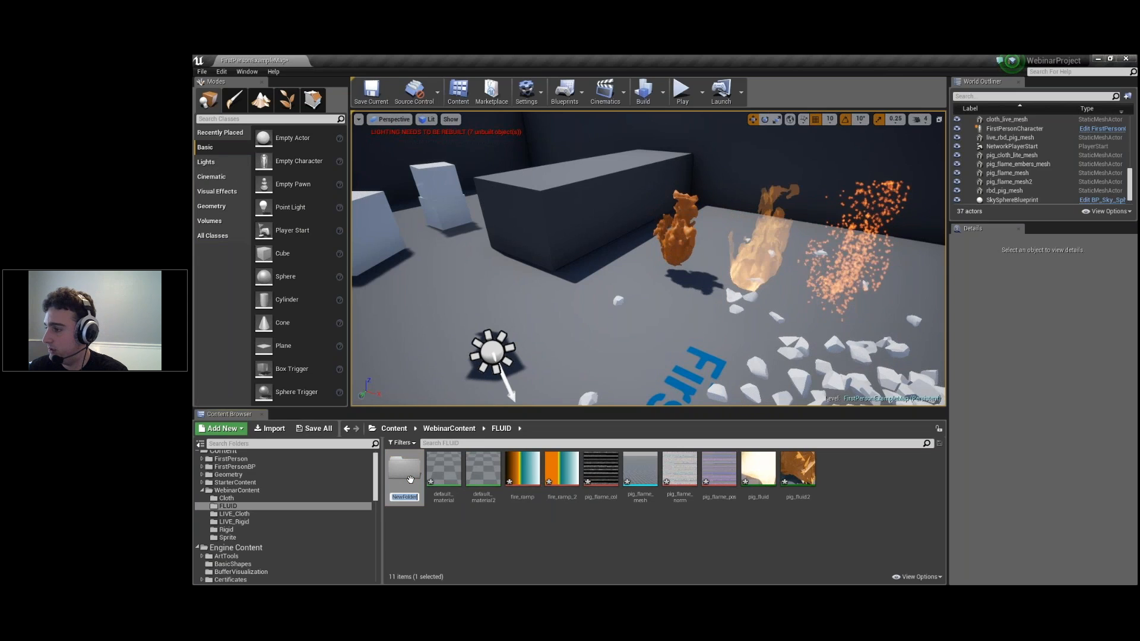
{"action": "type", "text": "LIVE_FLUID"}
{"action": "left_click", "coordinate": [840, 485]}
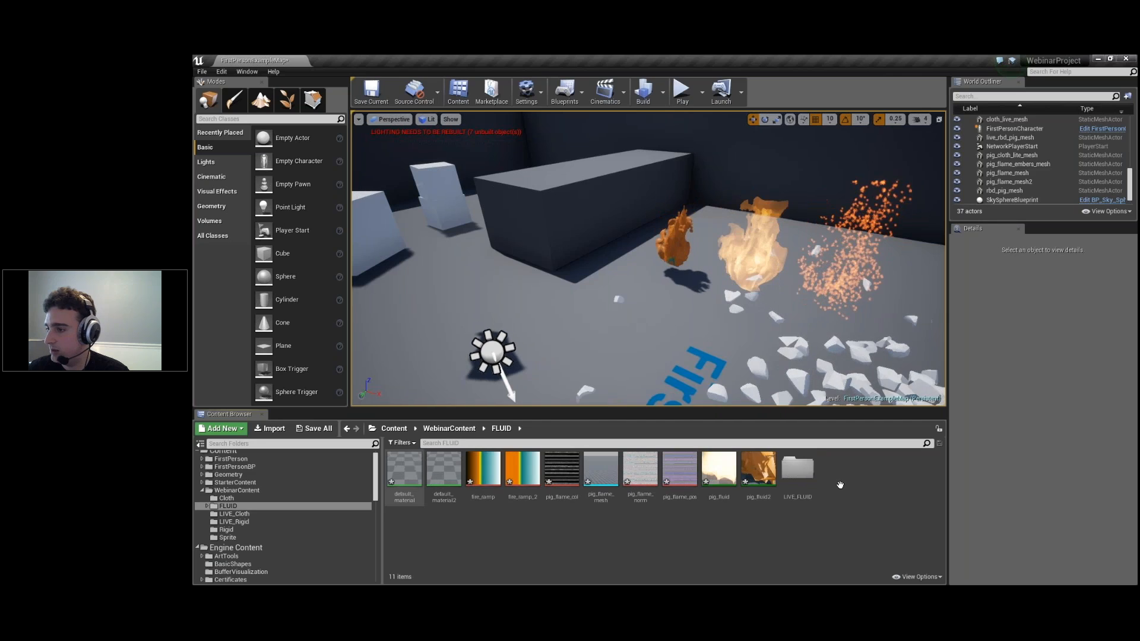
{"action": "left_click_drag", "start_coordinate": [802, 472], "coordinate": [217, 491]}
{"action": "left_click", "coordinate": [238, 521]}
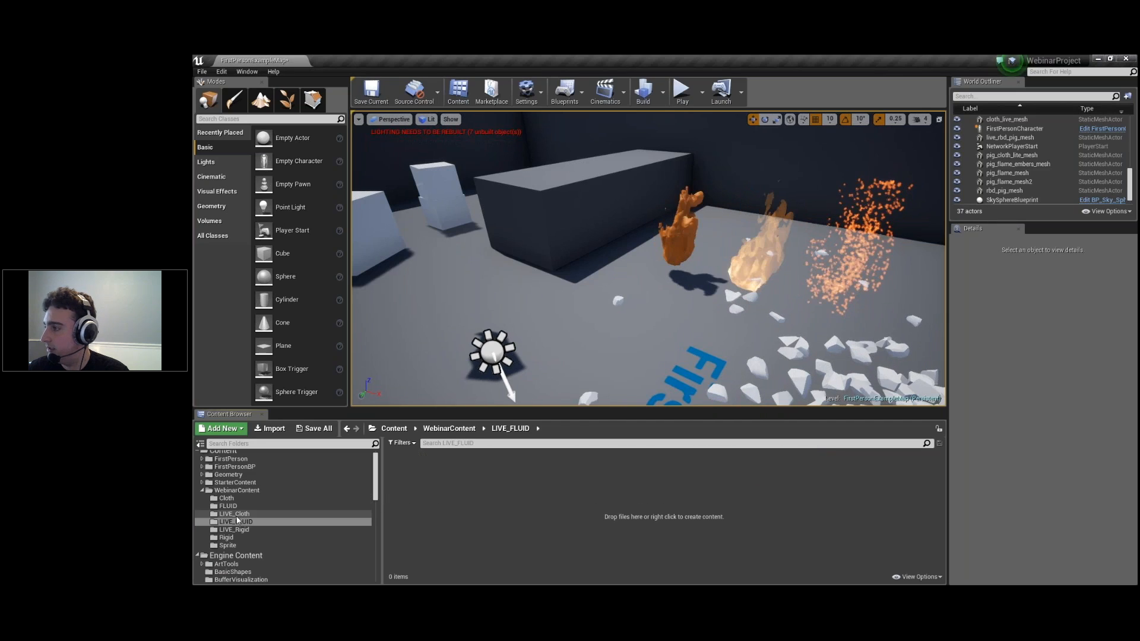
- Import live_fire_col.exr, live_fire_mesh.fbx, live_fire_norm.exr and live_fire_pos.exr into LIVE_FLUID with the default FBX options, and open the imported mesh
{"action": "left_click", "coordinate": [264, 428]}
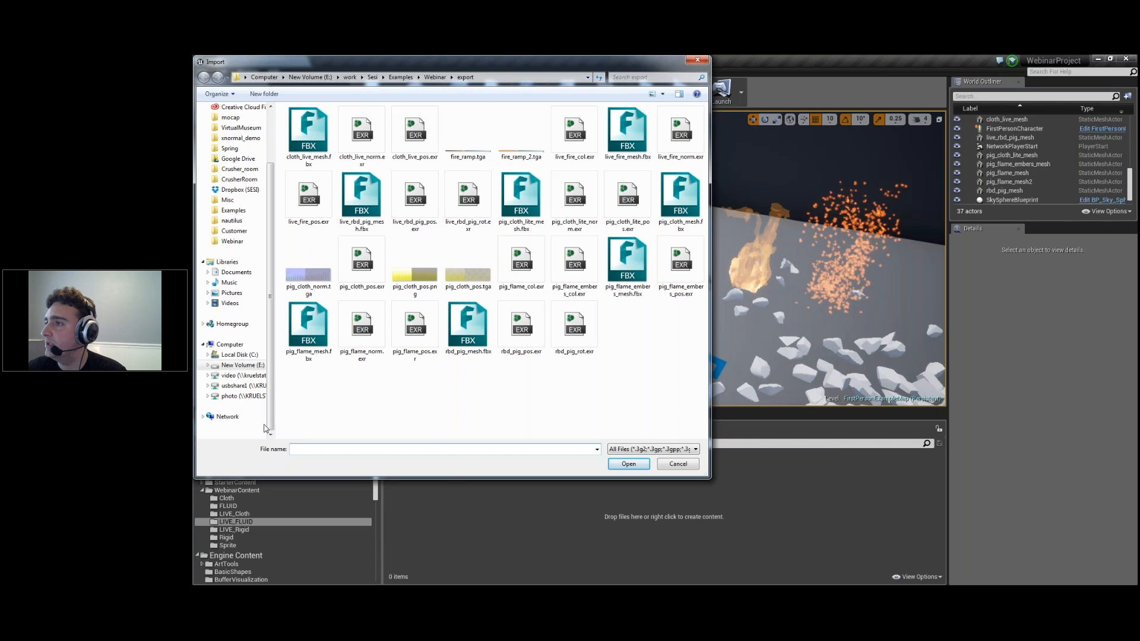
{"action": "left_click", "coordinate": [574, 135]}
{"action": "left_click", "coordinate": [615, 136], "text": "ctrl"}
{"action": "left_click", "coordinate": [681, 135], "text": "ctrl"}
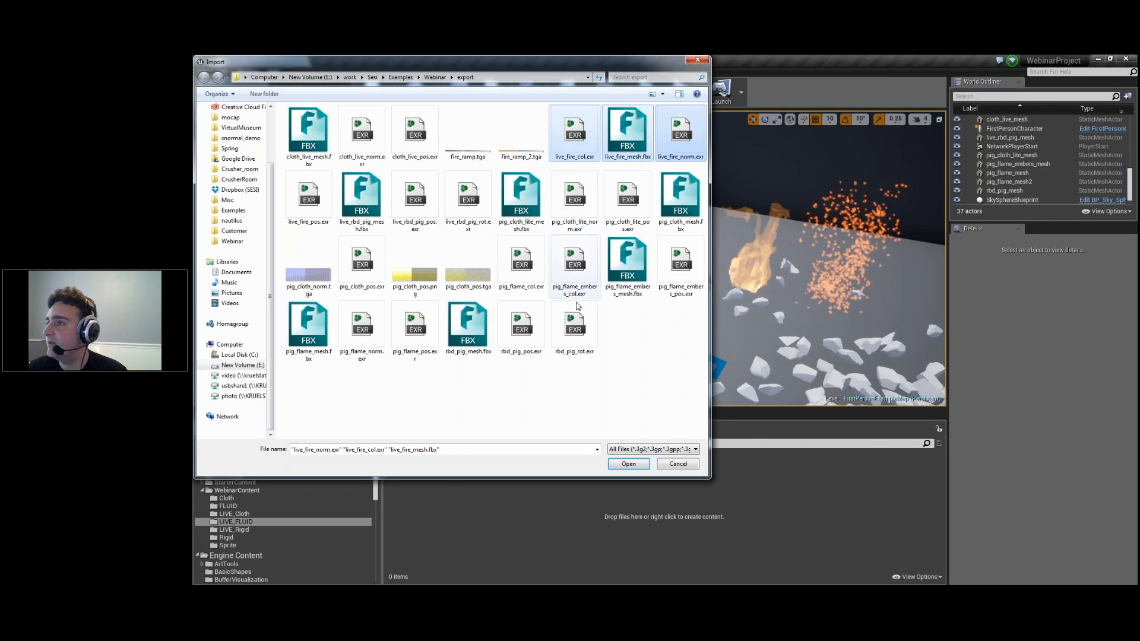
{"action": "left_click", "coordinate": [309, 199], "text": "ctrl"}
{"action": "left_click", "coordinate": [620, 463]}
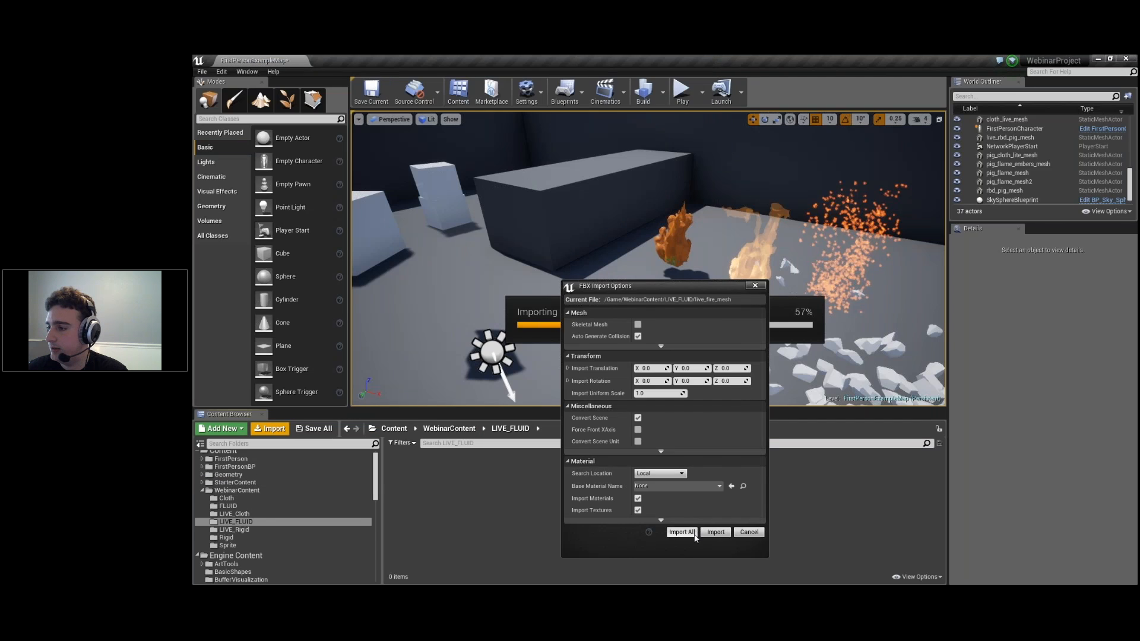
{"action": "left_click", "coordinate": [683, 532]}
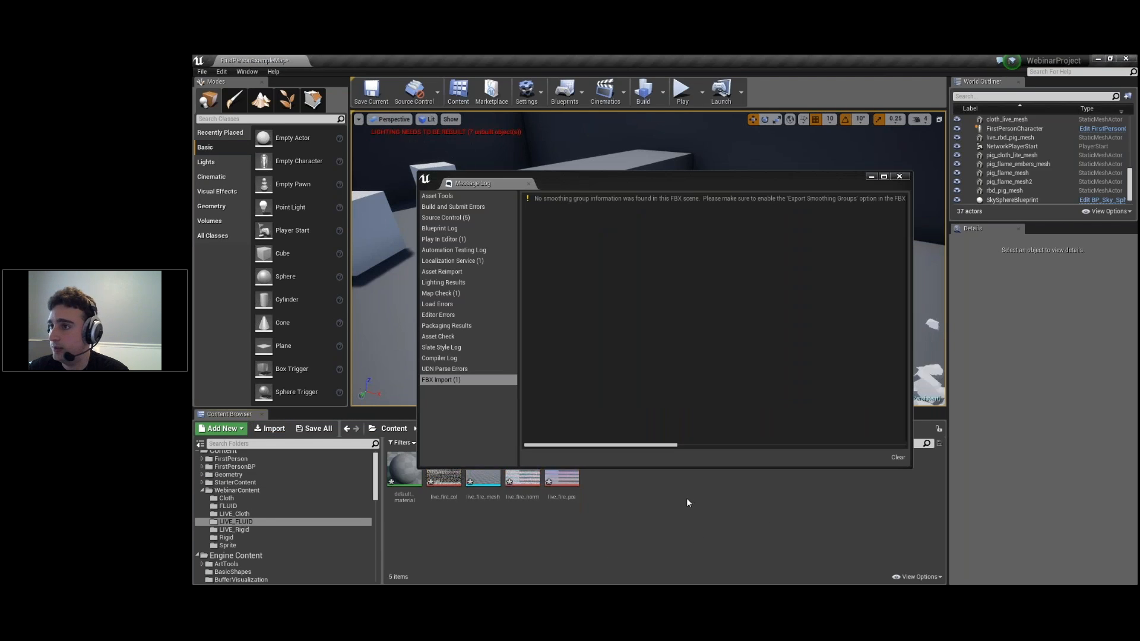
{"action": "left_click", "coordinate": [899, 177]}
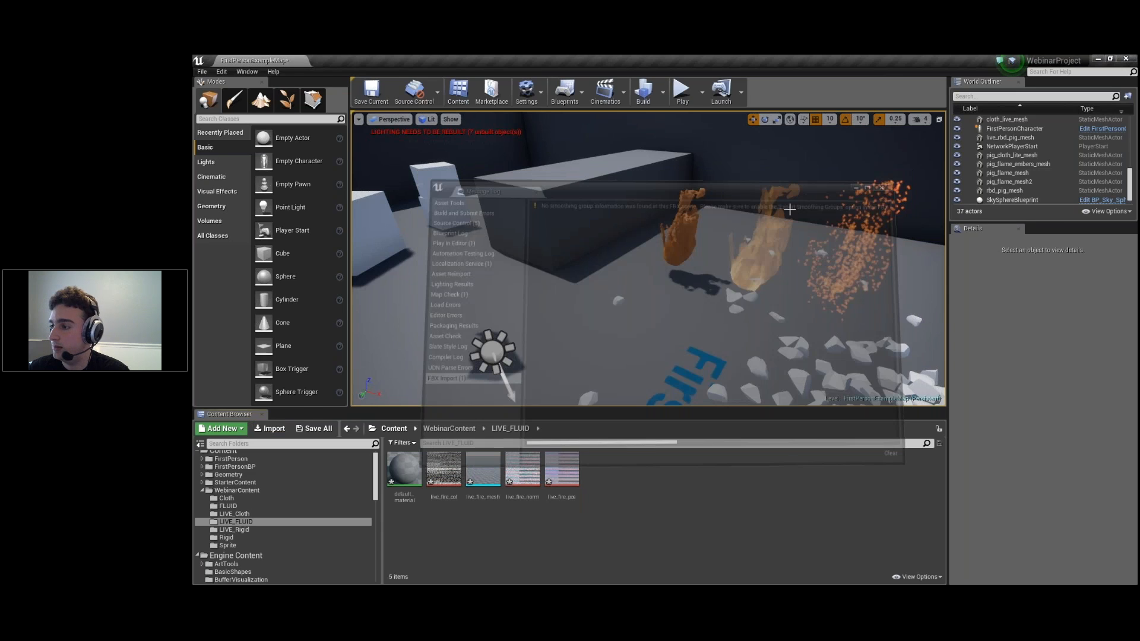
{"action": "double_click", "coordinate": [483, 472]}
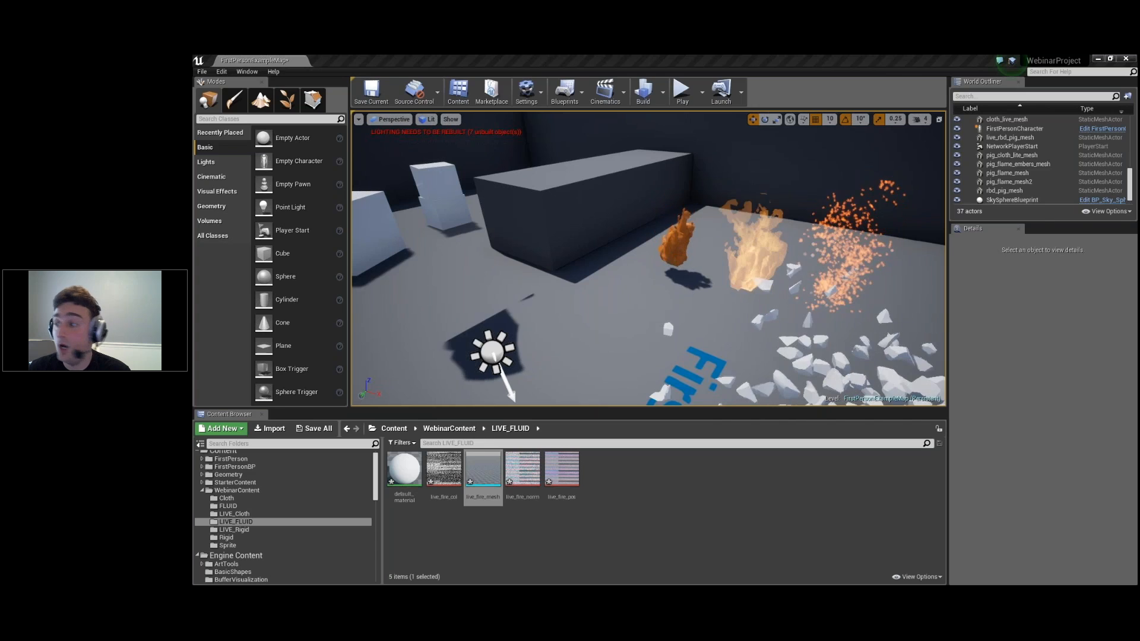
{"action": "left_click", "coordinate": [673, 511]}
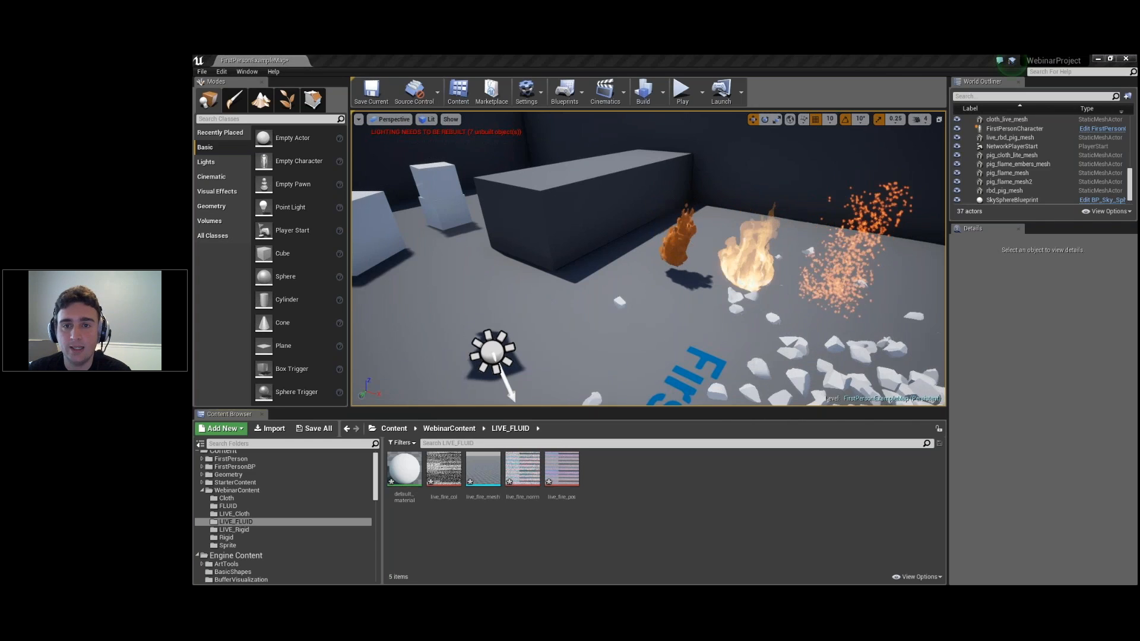
- Open default_material from the FLUID folder and examine its Calculate UV Scrolling node group
{"action": "left_click", "coordinate": [252, 506]}
{"action": "left_click", "coordinate": [404, 469]}
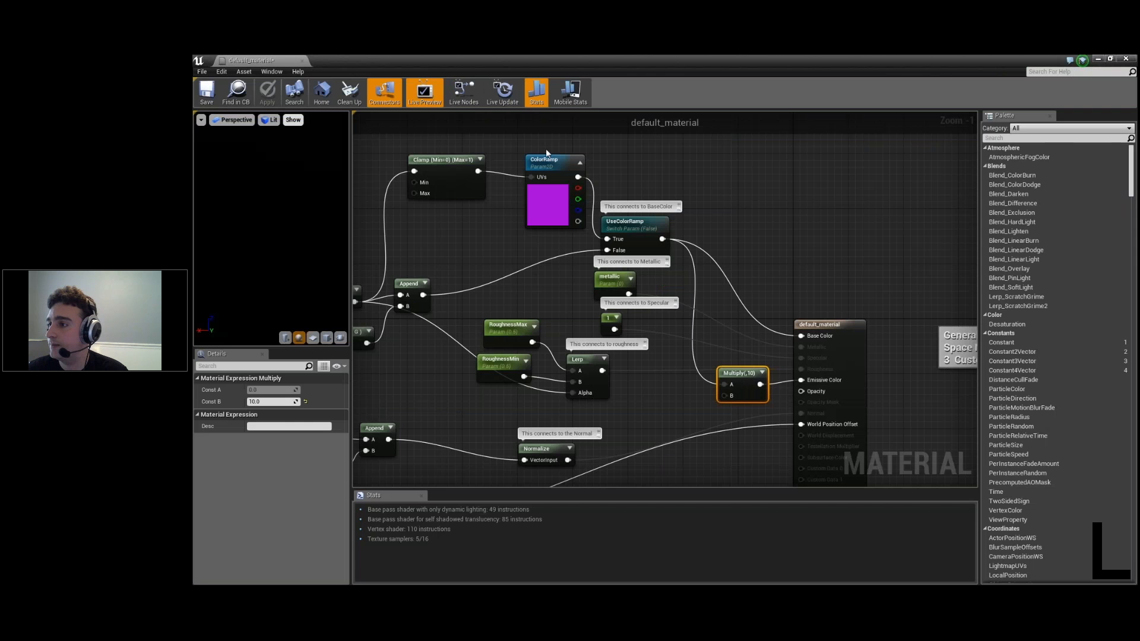
{"action": "right_click_drag", "start_coordinate": [372, 406], "coordinate": [776, 285]}
{"action": "scroll", "coordinate": [775, 283], "scroll_direction": "down", "scroll_amount": 7}
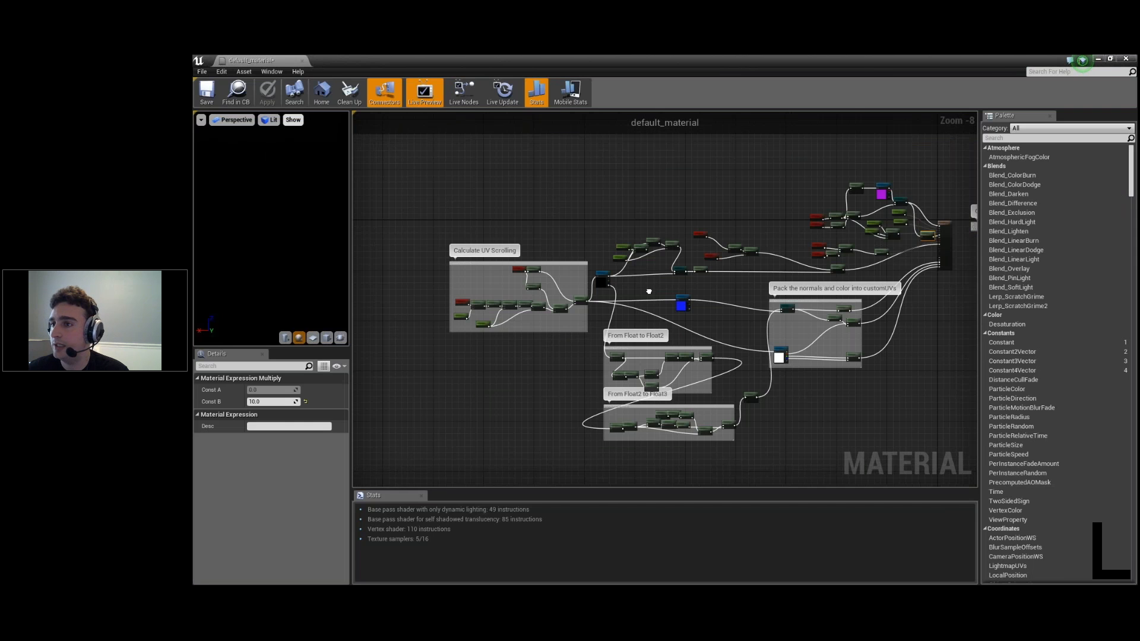
{"action": "right_click_drag", "start_coordinate": [649, 292], "coordinate": [616, 280]}
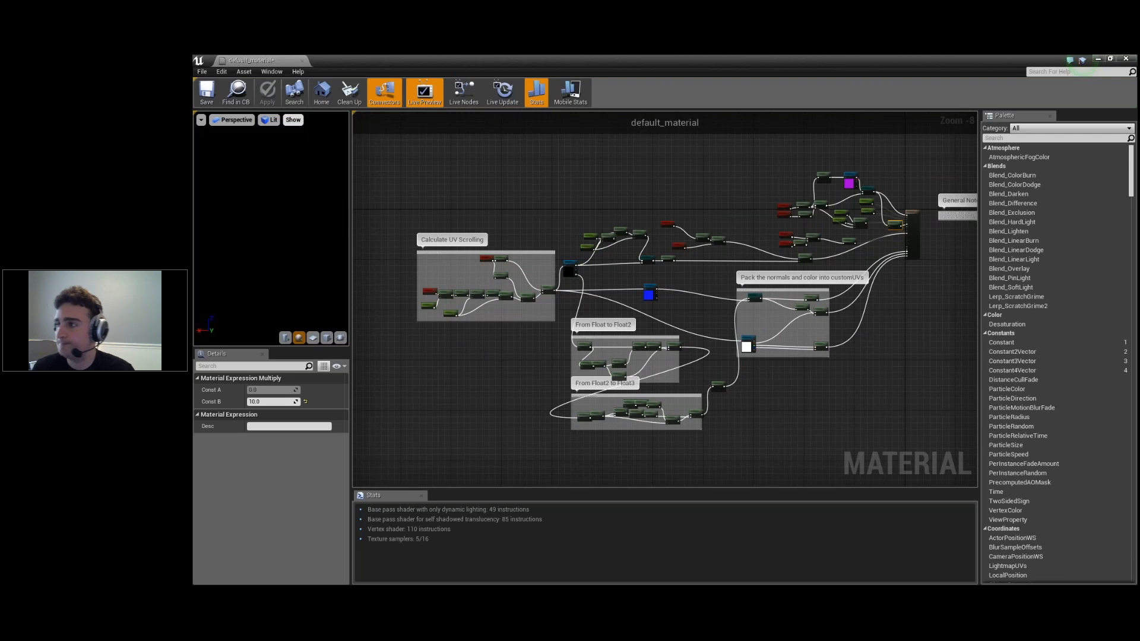
{"action": "right_click_drag", "start_coordinate": [465, 334], "coordinate": [513, 328]}
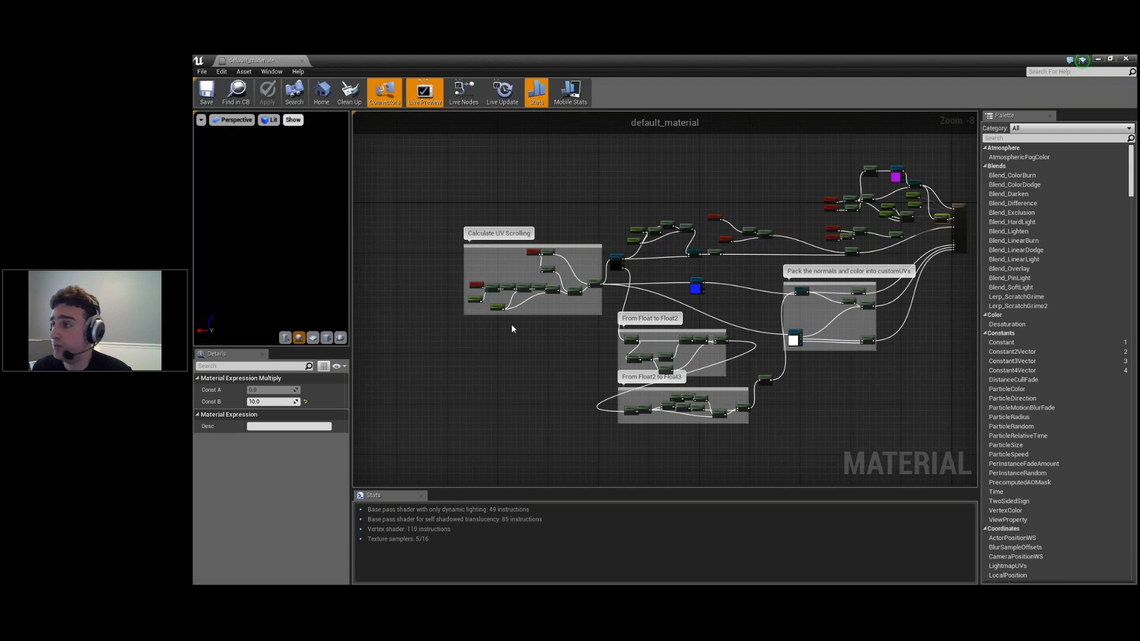
{"action": "scroll", "coordinate": [512, 328], "scroll_direction": "up", "scroll_amount": 5}
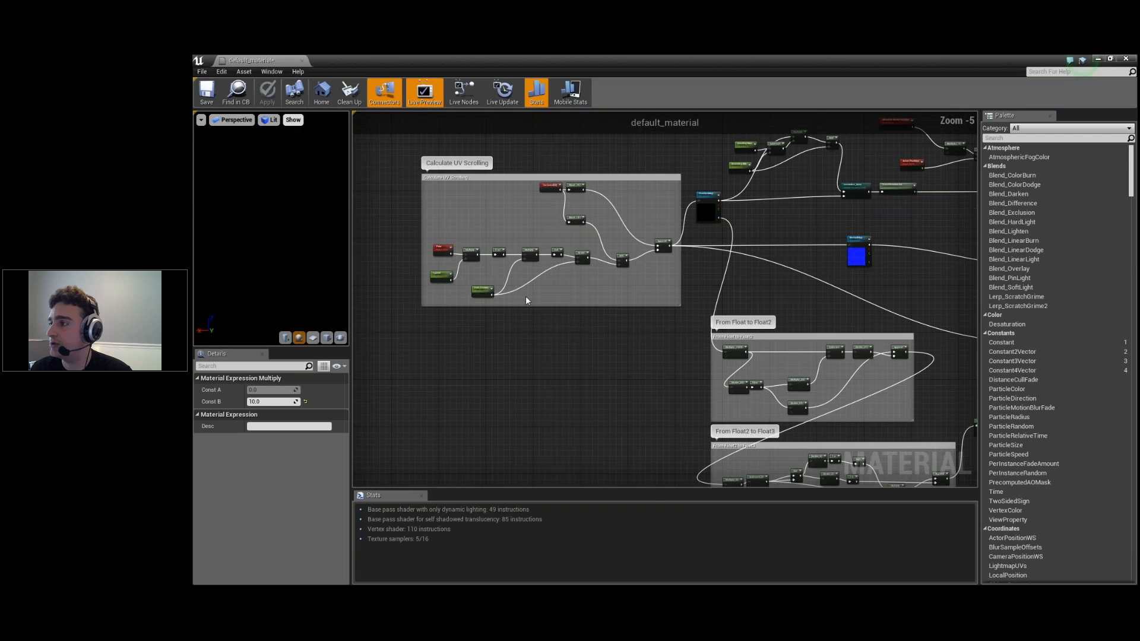
{"action": "right_click_drag", "start_coordinate": [605, 226], "coordinate": [560, 254]}
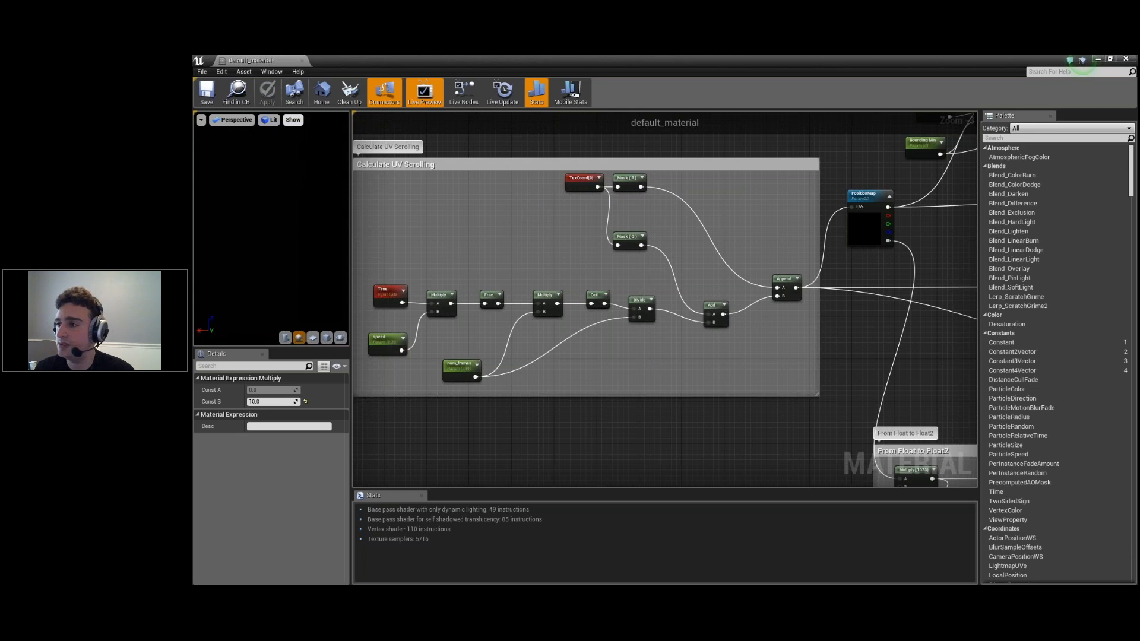
- Examine the material's PositionMap and NormalMap samplers, the From Float to Float2 and Float2 to Float3 groups, and the customUV packing group
{"action": "right_click_drag", "start_coordinate": [832, 324], "coordinate": [423, 322]}
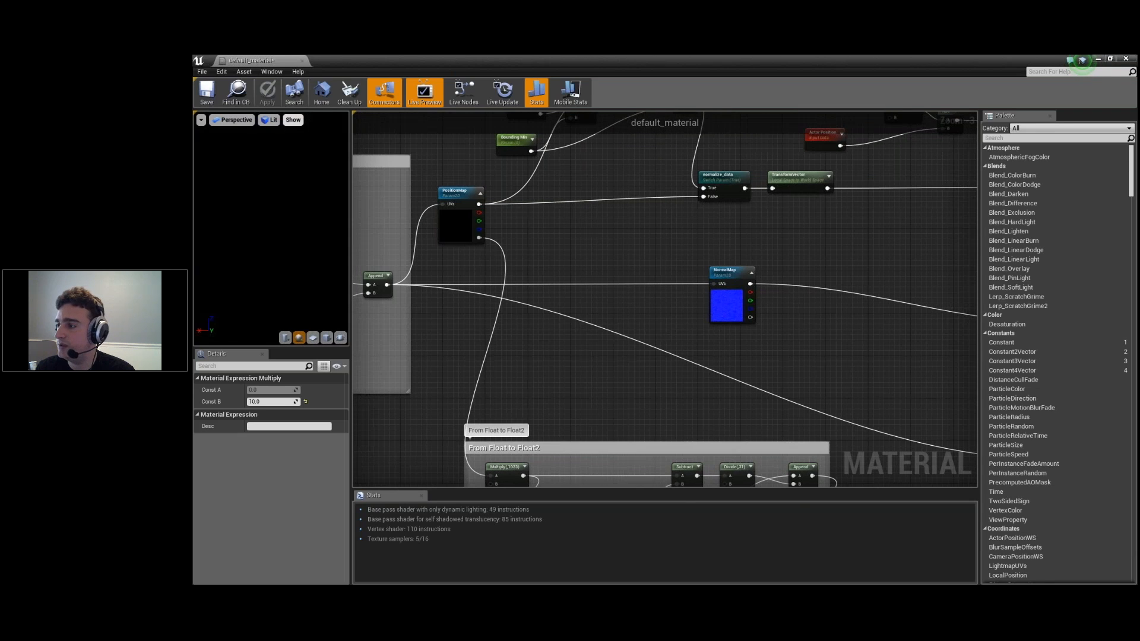
{"action": "scroll", "coordinate": [582, 418], "scroll_direction": "down", "scroll_amount": 2}
{"action": "right_click_drag", "start_coordinate": [582, 417], "coordinate": [591, 231]}
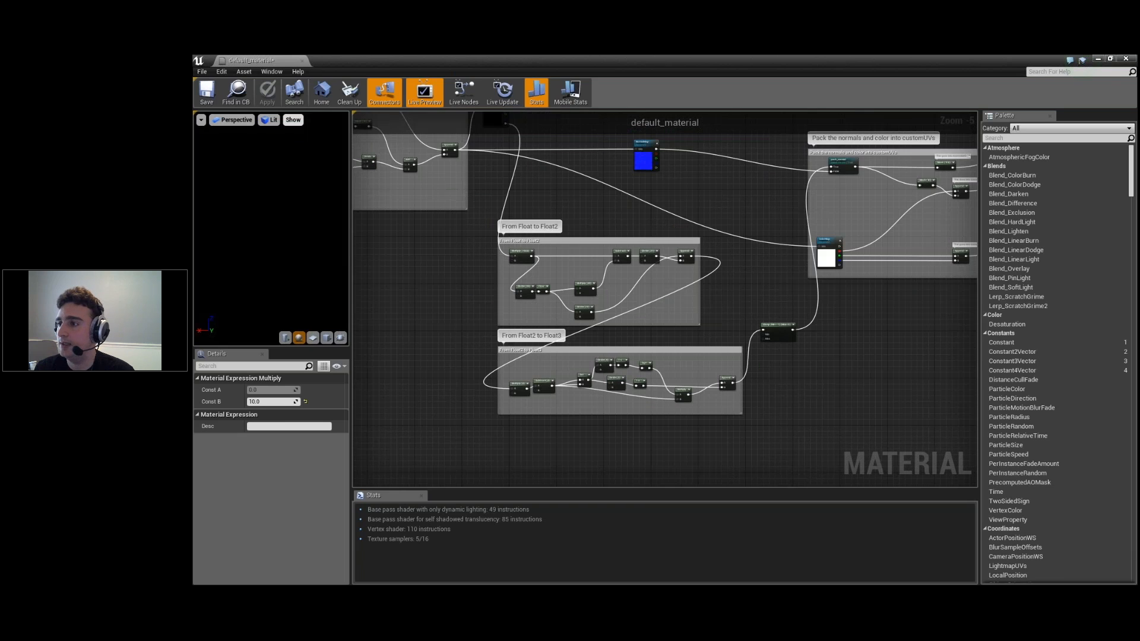
{"action": "right_click_drag", "start_coordinate": [770, 219], "coordinate": [568, 380]}
{"action": "scroll", "coordinate": [568, 379], "scroll_direction": "up", "scroll_amount": 1}
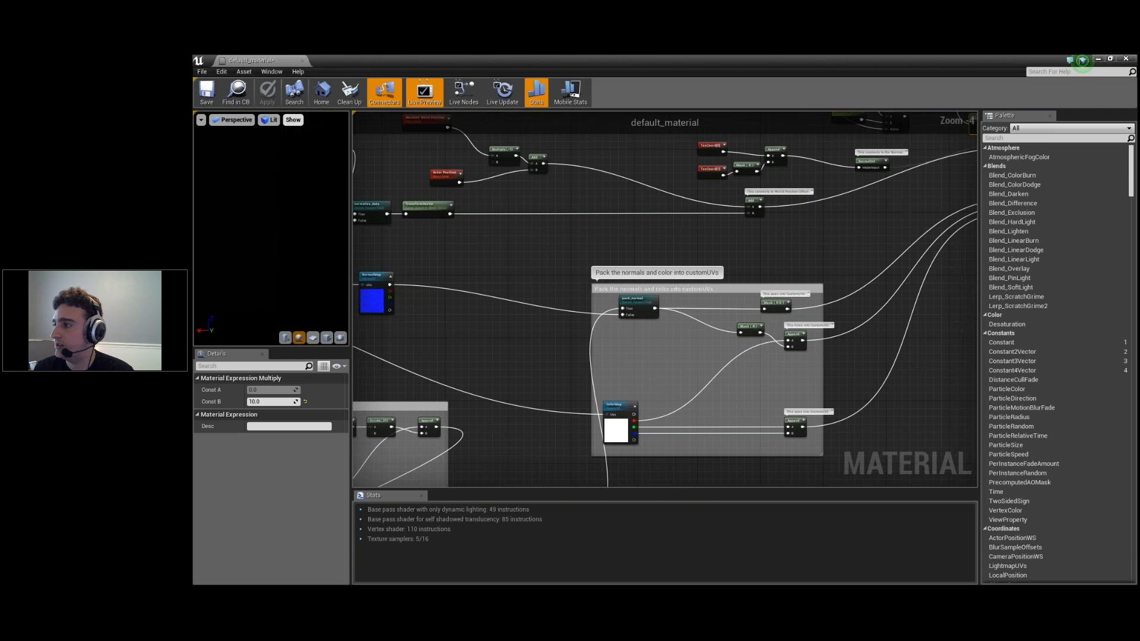
{"action": "right_click_drag", "start_coordinate": [356, 234], "coordinate": [665, 291]}
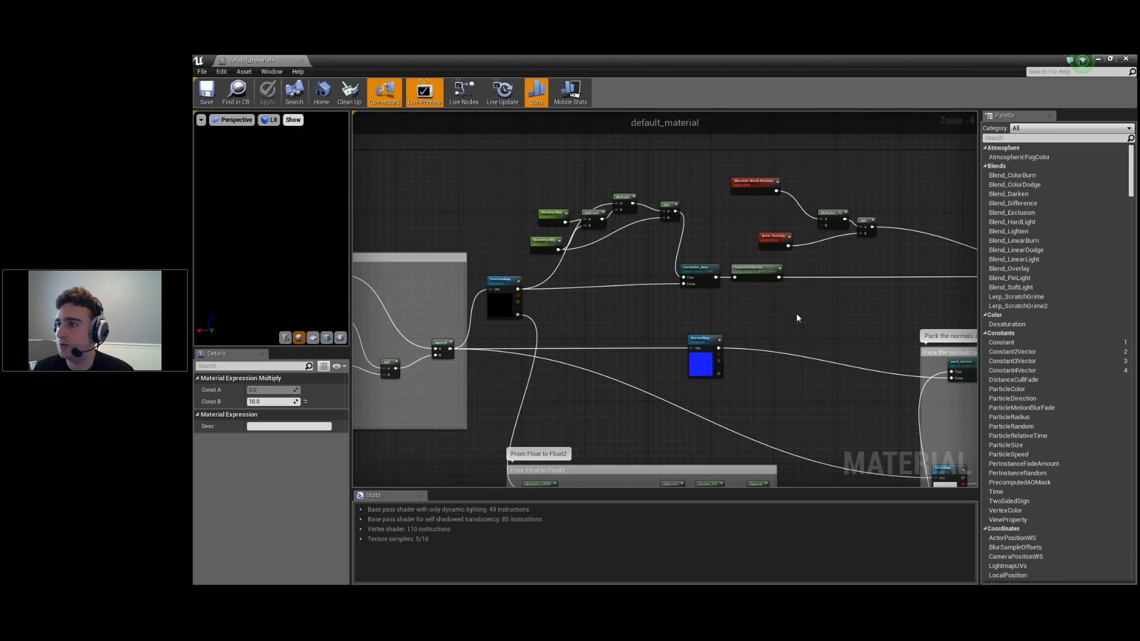
- Examine the ColorMap packing, Customized UV connections and ColorRamp emissive nodes, and move the material editor window out of the way
{"action": "right_click_drag", "start_coordinate": [804, 312], "coordinate": [473, 300]}
{"action": "right_click_drag", "start_coordinate": [638, 410], "coordinate": [785, 322]}
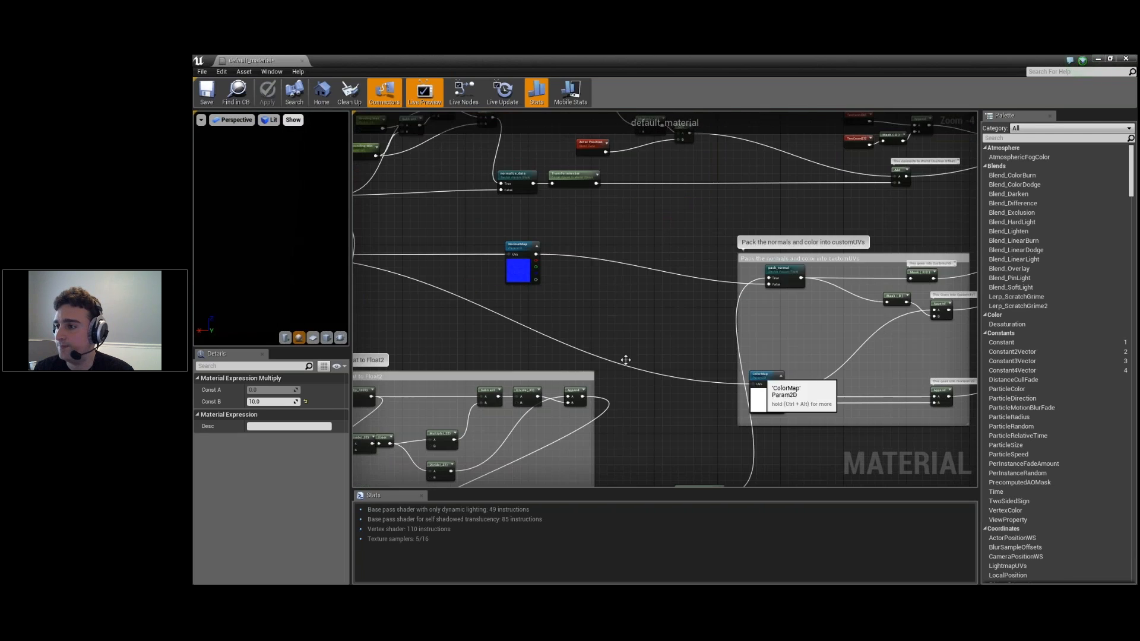
{"action": "right_click_drag", "start_coordinate": [646, 342], "coordinate": [668, 323]}
{"action": "scroll", "coordinate": [668, 323], "scroll_direction": "up", "scroll_amount": 1}
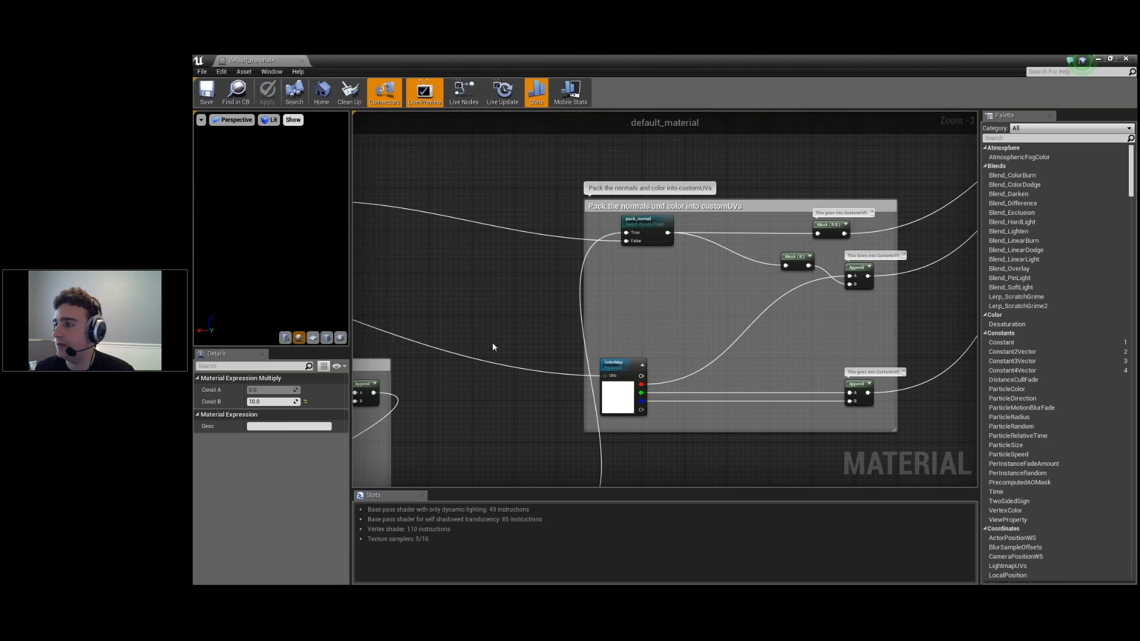
{"action": "right_click_drag", "start_coordinate": [537, 296], "coordinate": [570, 390]}
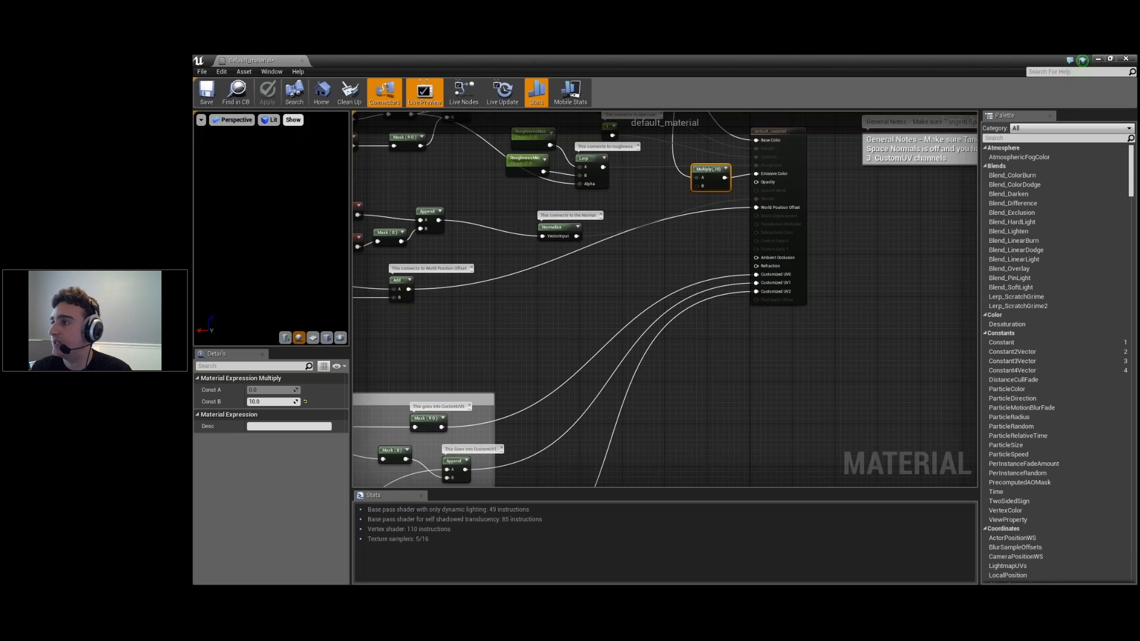
{"action": "right_click_drag", "start_coordinate": [502, 266], "coordinate": [585, 419]}
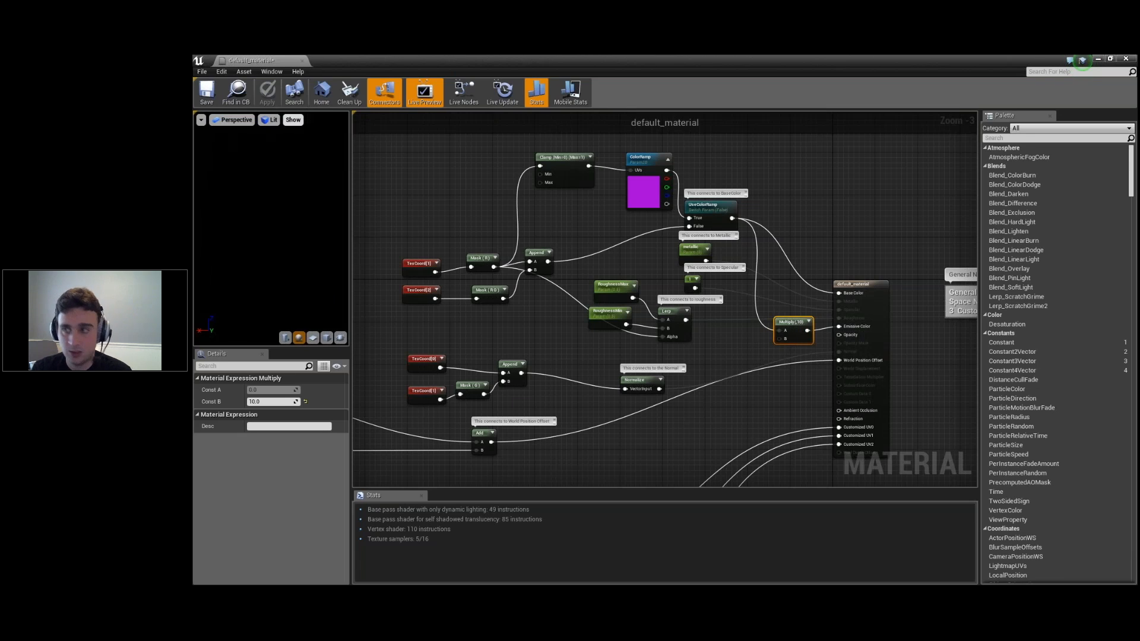
{"action": "left_click", "coordinate": [1109, 59]}
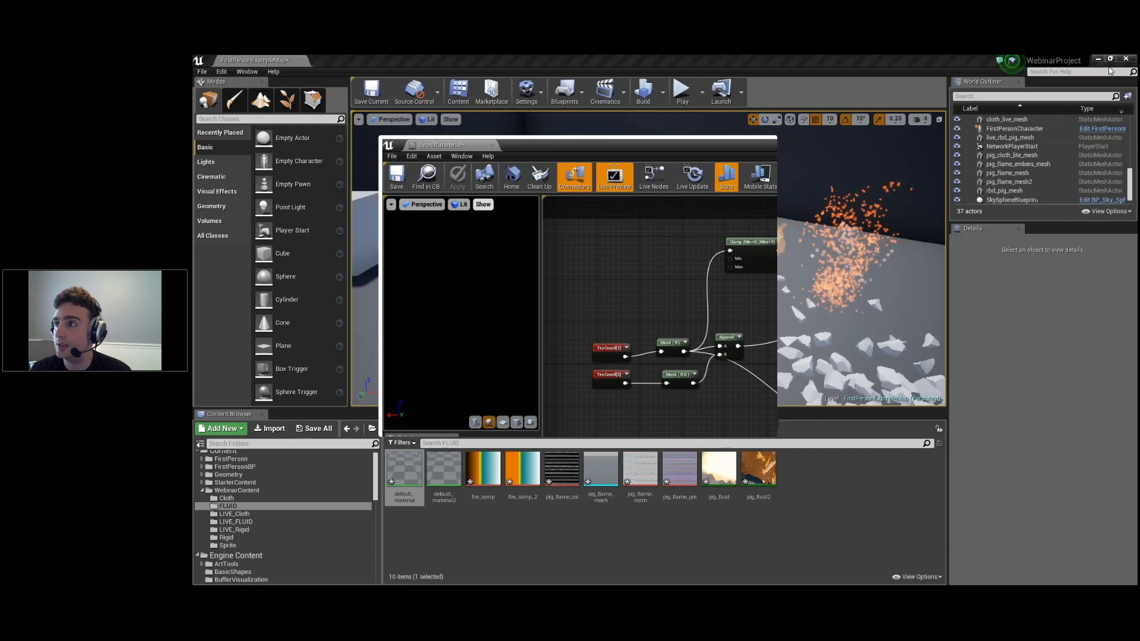
{"action": "left_click_drag", "start_coordinate": [666, 149], "coordinate": [71, 155]}
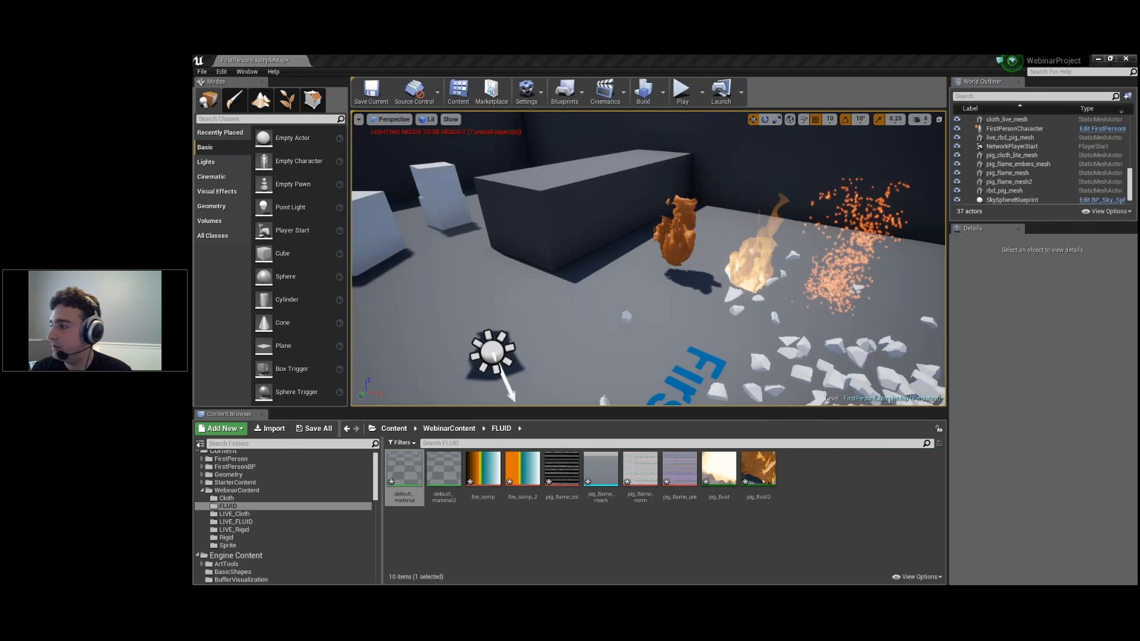
- Bring live_fire_mesh from LIVE_FLUID up in a maximized static mesh editor and inspect its separate triangles
{"action": "left_click", "coordinate": [236, 522]}
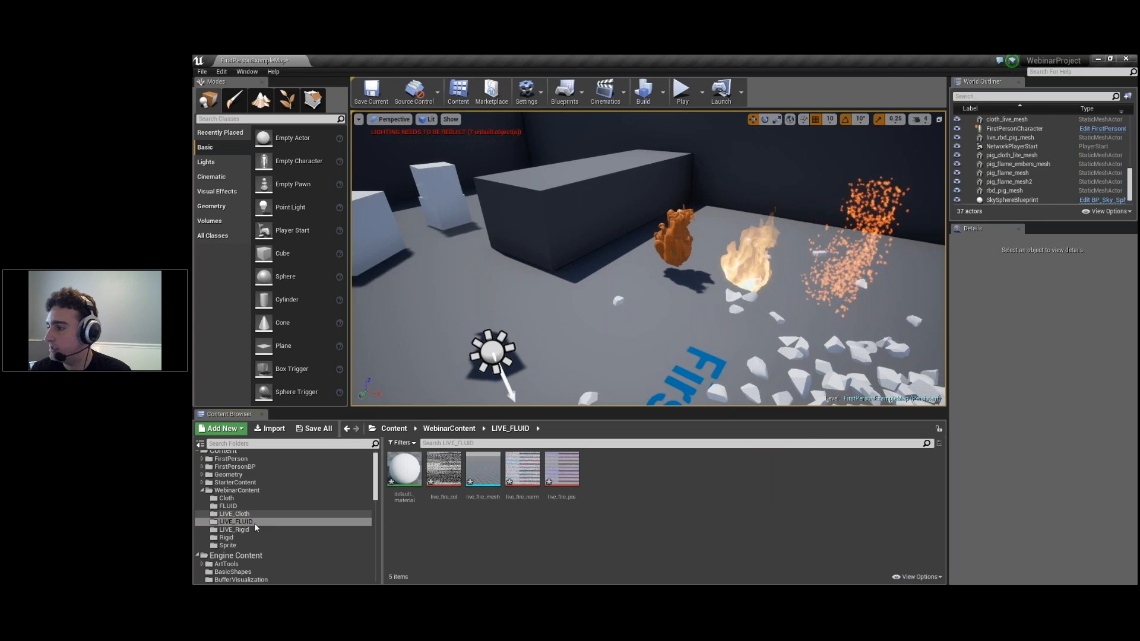
{"action": "left_click", "coordinate": [482, 469]}
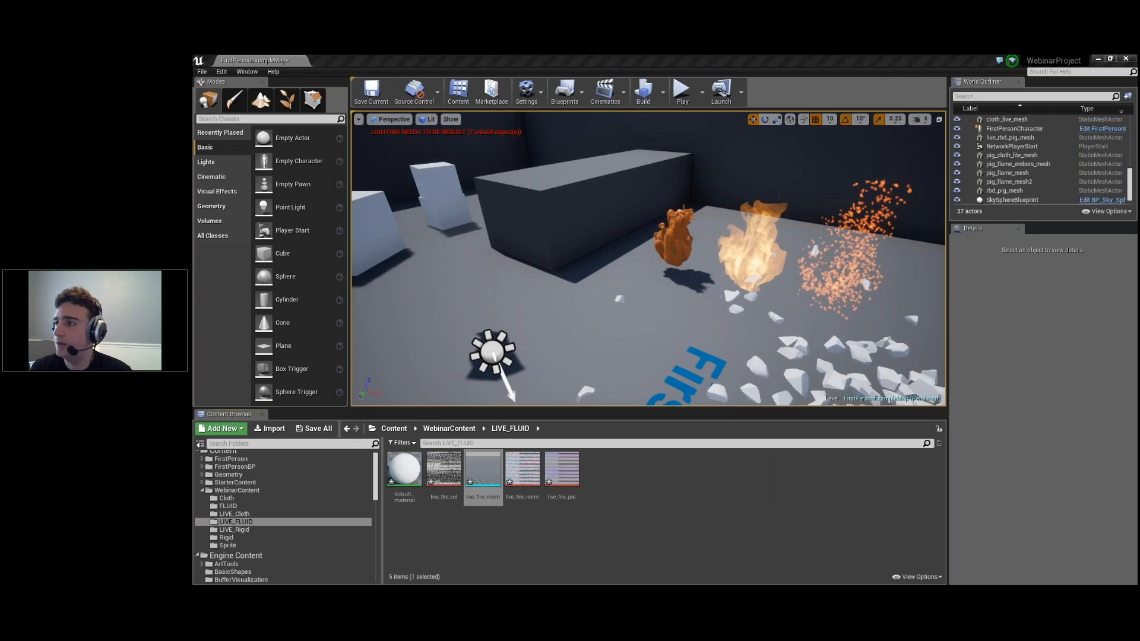
{"action": "left_click_drag", "start_coordinate": [1135, 159], "coordinate": [462, 161]}
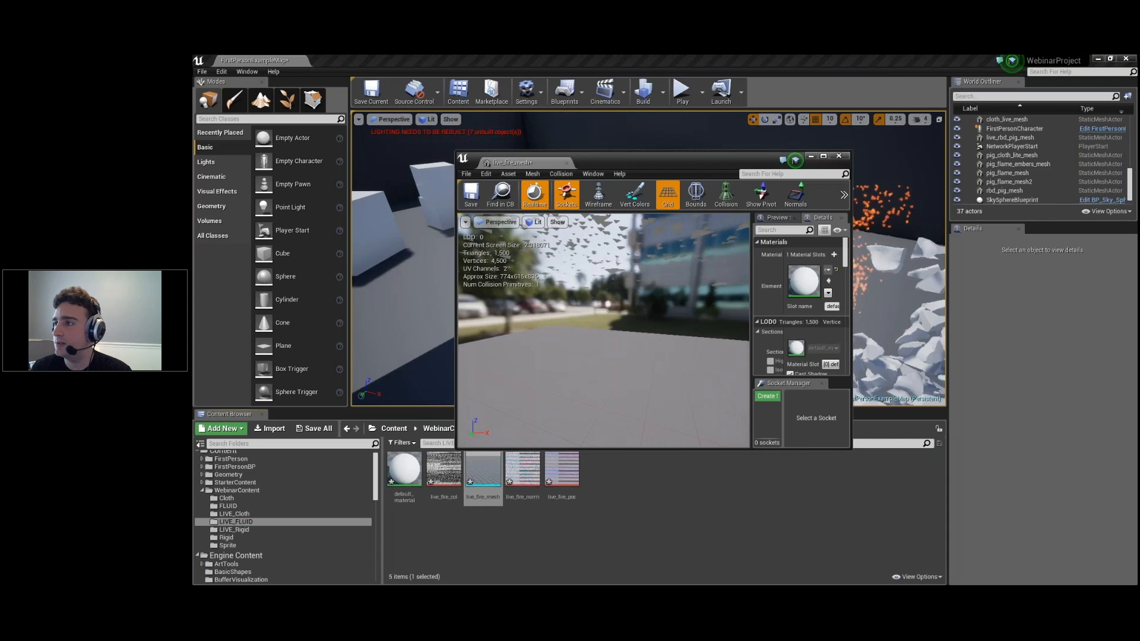
{"action": "left_click", "coordinate": [824, 156]}
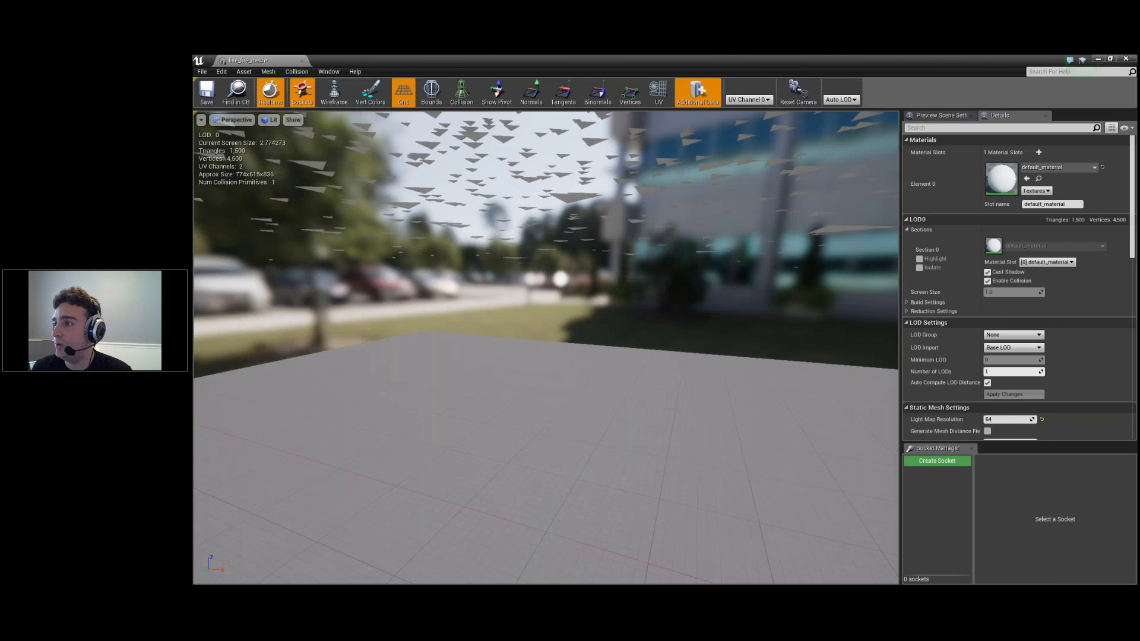
{"action": "right_click_drag", "start_coordinate": [569, 380], "coordinate": [568, 238]}
{"action": "mouse_move", "coordinate": [406, 126]}
{"action": "right_mouse_down"}
{"action": "mouse_move", "coordinate": [406, 143]}
{"action": "mouse_move", "coordinate": [406, 118]}
{"action": "right_mouse_up"}
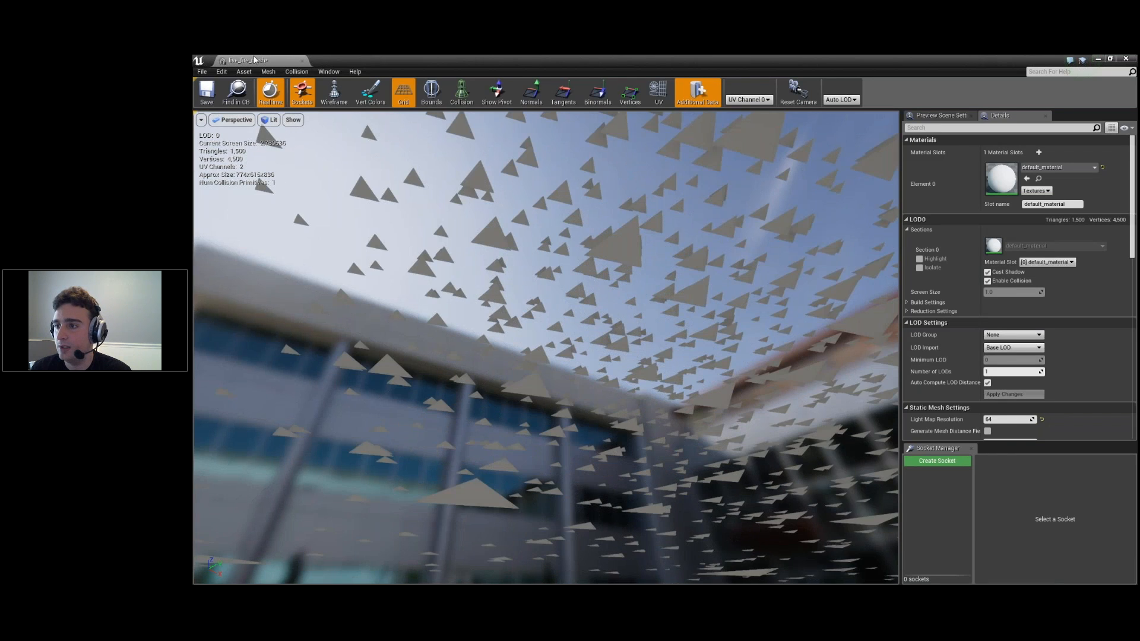
- Place live_fire_mesh from LIVE_FLUID in the level and move it to the open floor beside the white boxes
{"action": "left_click", "coordinate": [907, 303]}
{"action": "scroll", "coordinate": [964, 381], "scroll_direction": "down", "scroll_amount": 1}
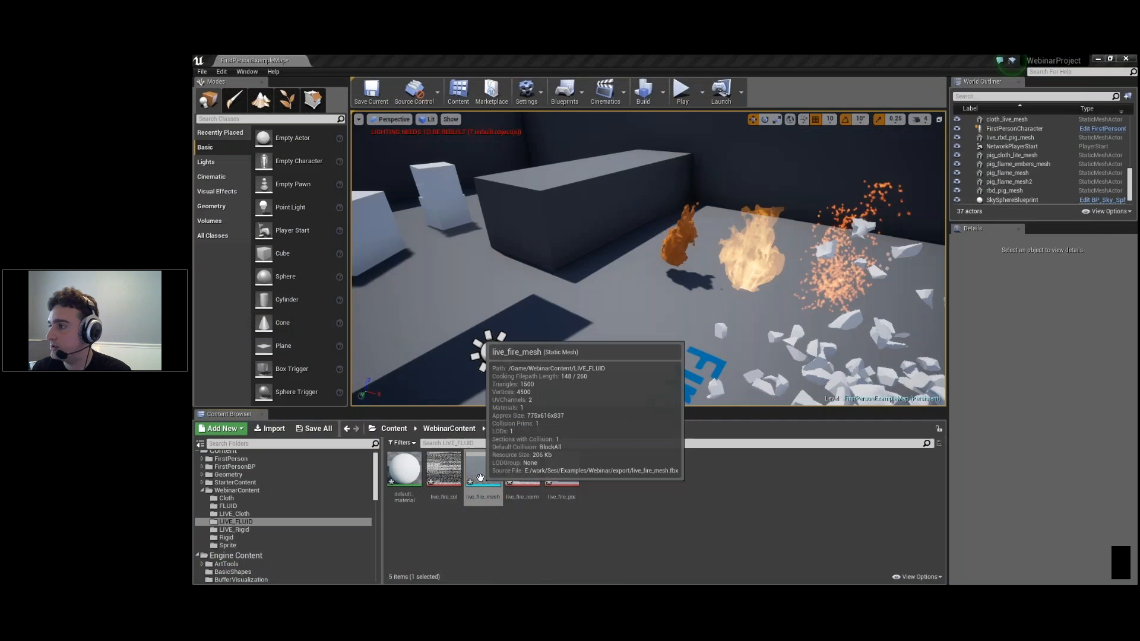
{"action": "left_click_drag", "start_coordinate": [480, 478], "coordinate": [428, 319]}
{"action": "right_click_drag", "start_coordinate": [429, 320], "coordinate": [356, 320]}
{"action": "right_click_drag", "start_coordinate": [648, 258], "coordinate": [640, 301]}
{"action": "left_click_drag", "start_coordinate": [685, 187], "coordinate": [610, 335]}
{"action": "scroll", "coordinate": [611, 332], "scroll_direction": "down", "scroll_amount": 3}
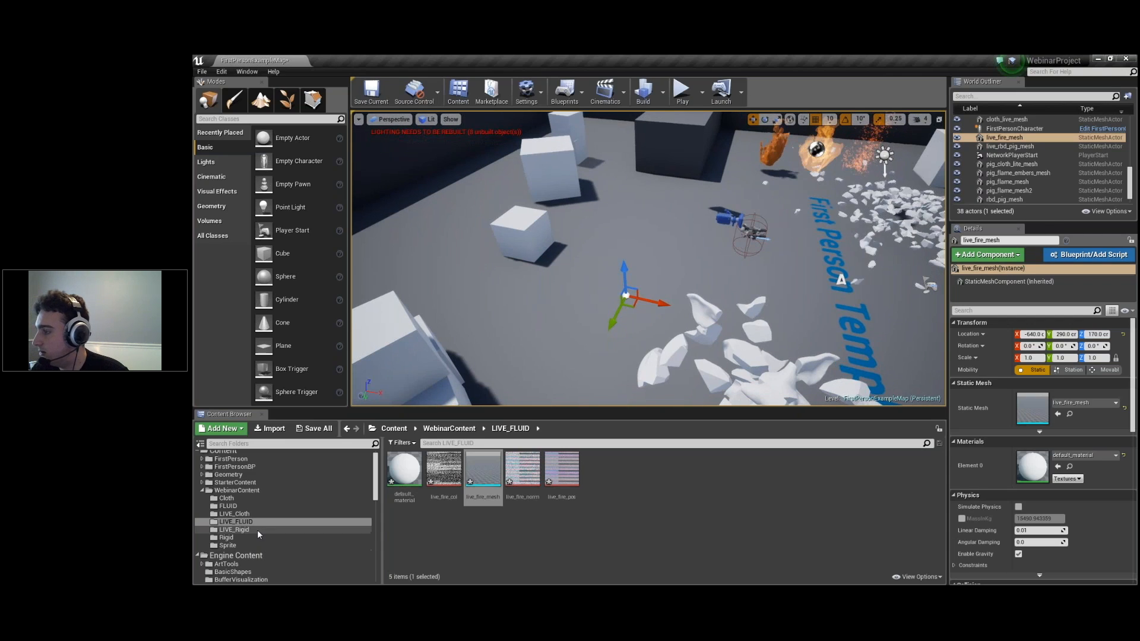
- Create a material instance of default_material in the FLUID folder and move it to the LIVE_FLUID folder
{"action": "left_click", "coordinate": [258, 507]}
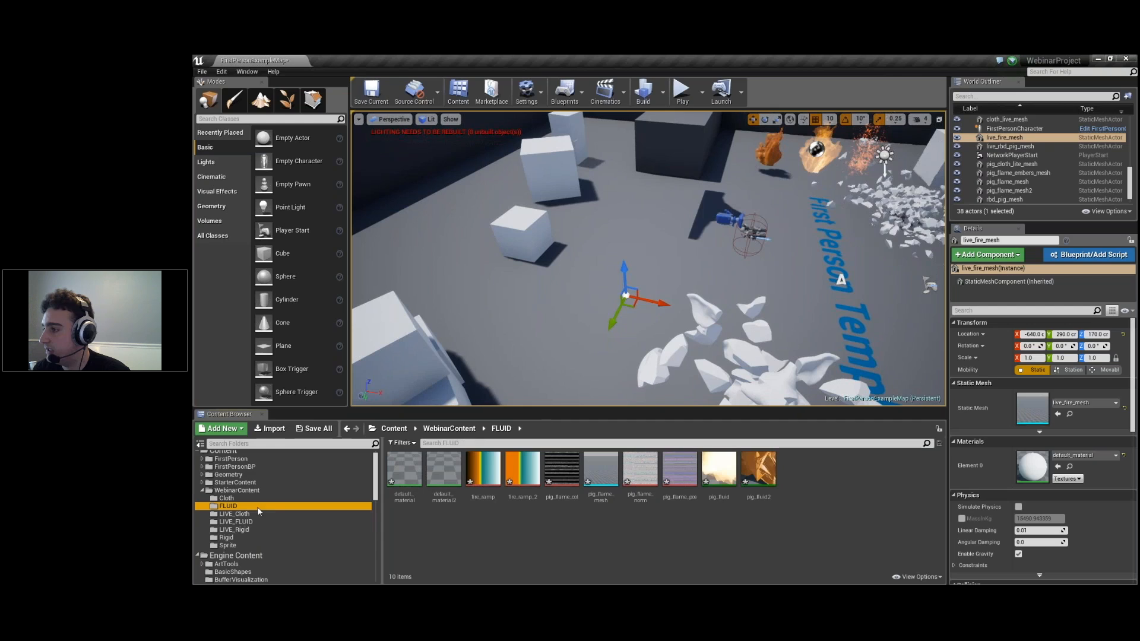
{"action": "left_click", "coordinate": [405, 474]}
{"action": "right_click", "coordinate": [405, 475]}
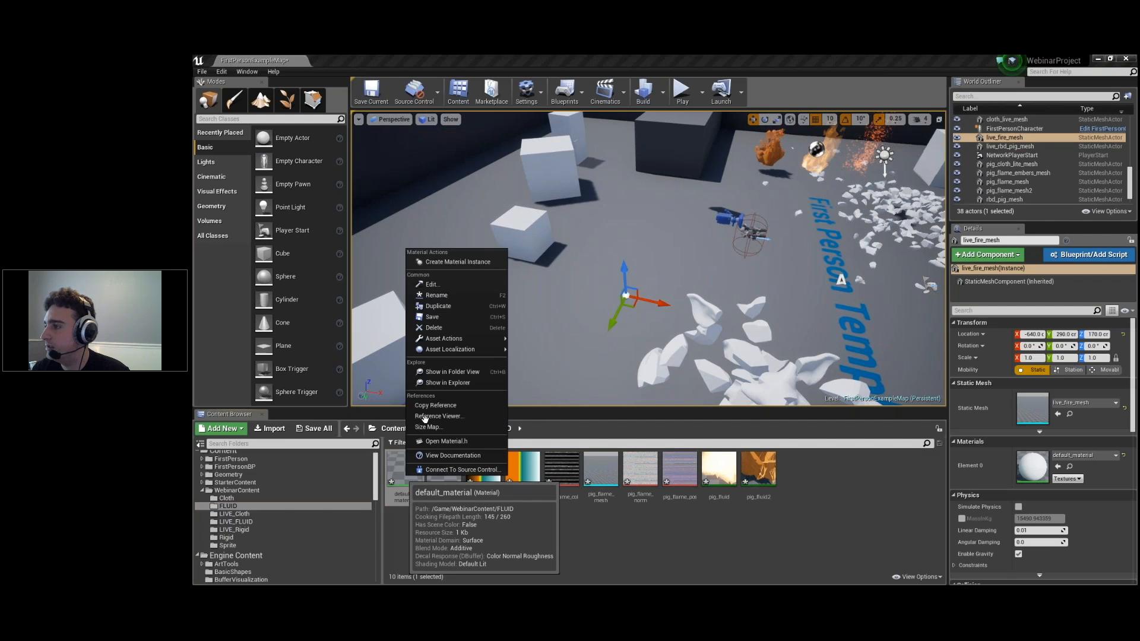
{"action": "left_click", "coordinate": [445, 264]}
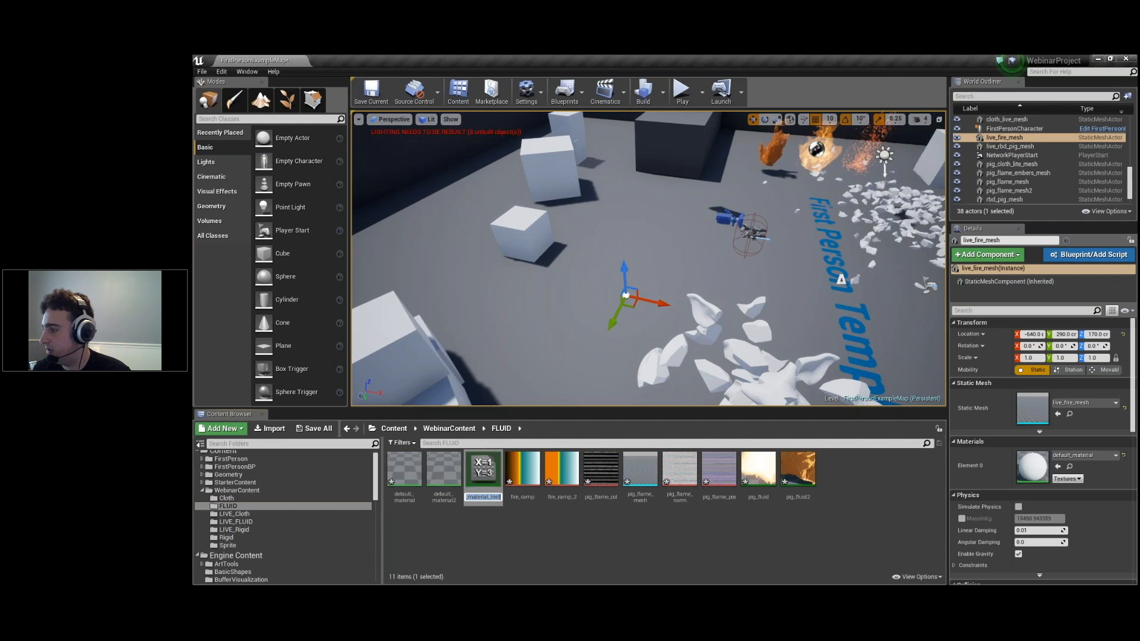
{"action": "key", "text": "Return"}
{"action": "left_click_drag", "start_coordinate": [484, 472], "coordinate": [248, 523]}
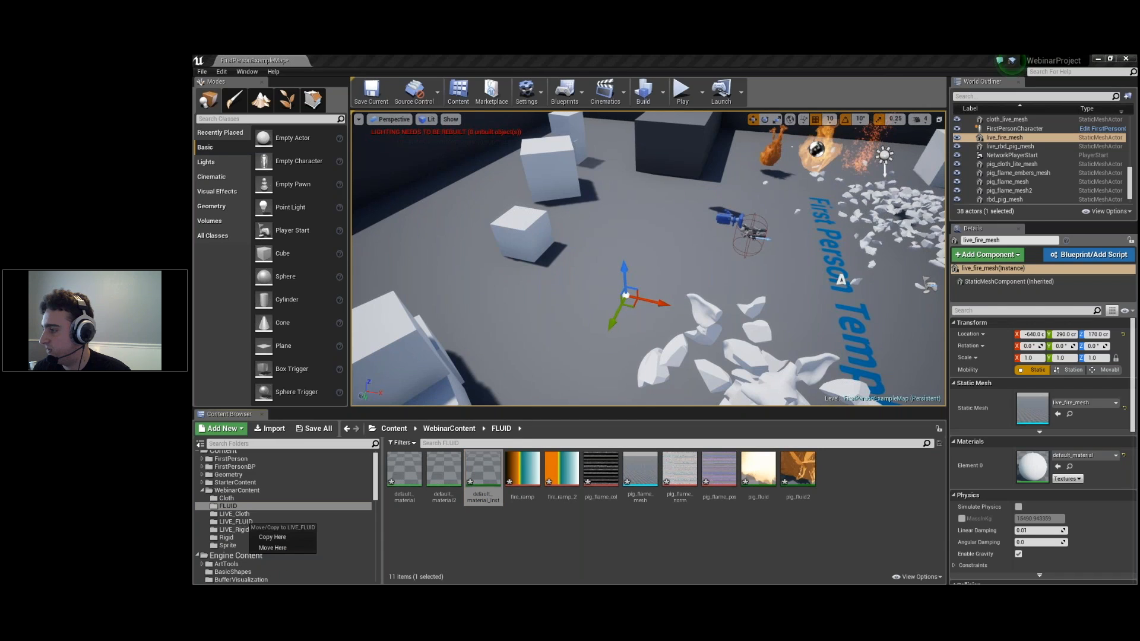
{"action": "left_click", "coordinate": [278, 550]}
- Rename the material instance in LIVE_FLUID as Live_FIRE and assign it to Element 0 of the placed live_fire_mesh
{"action": "left_click", "coordinate": [254, 521]}
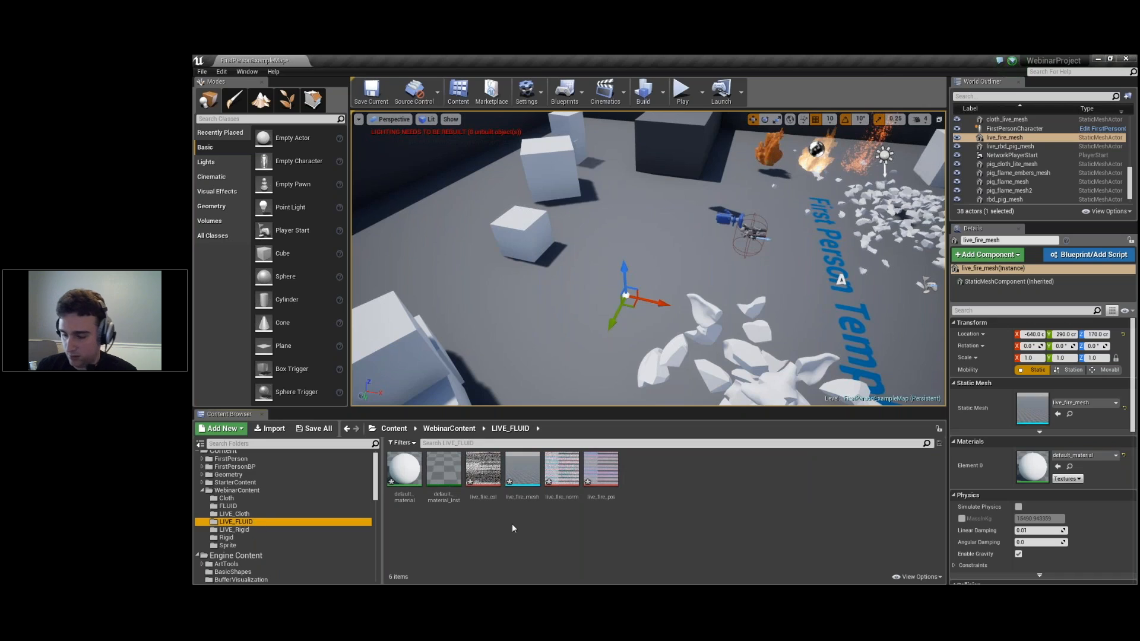
{"action": "left_click", "coordinate": [444, 469]}
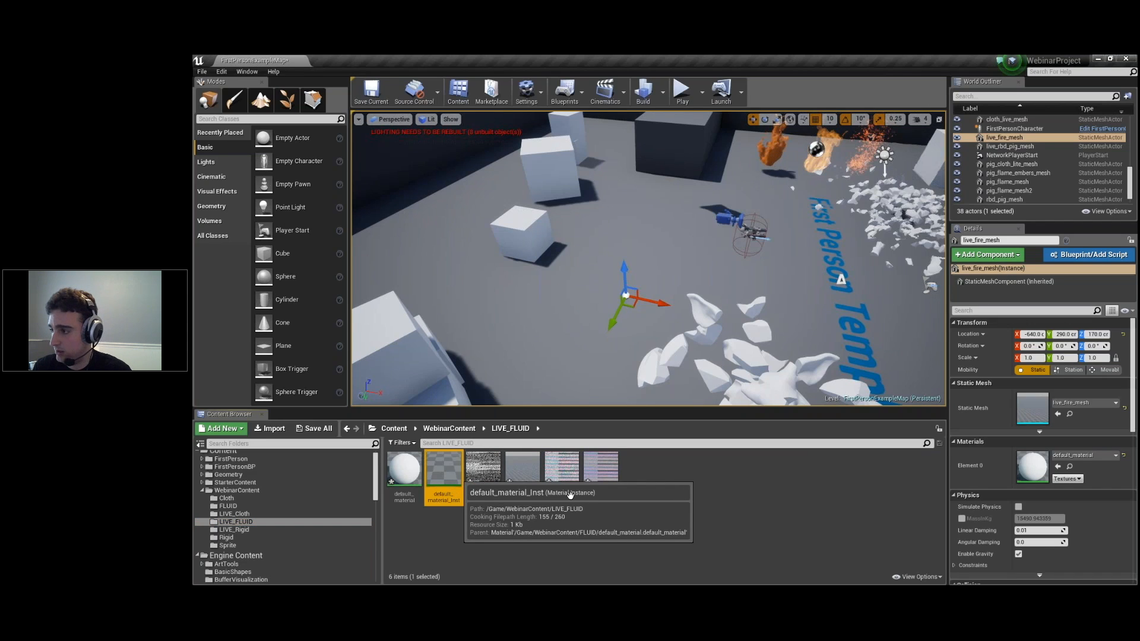
{"action": "key", "text": "F2"}
{"action": "type", "text": "Live_FIRE"}
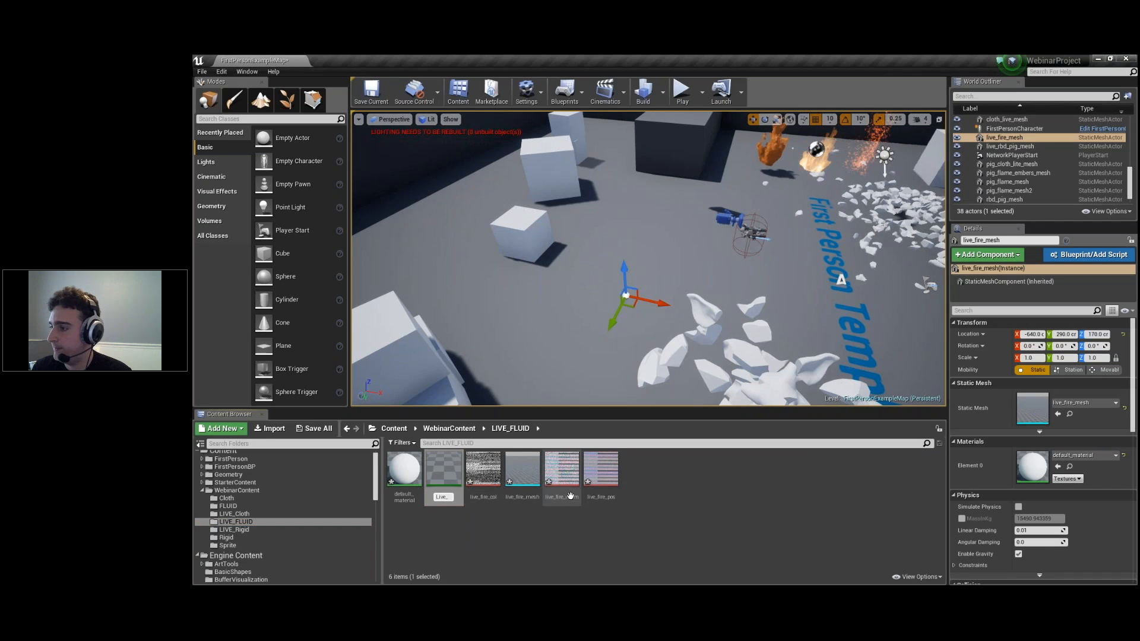
{"action": "key", "text": "Return"}
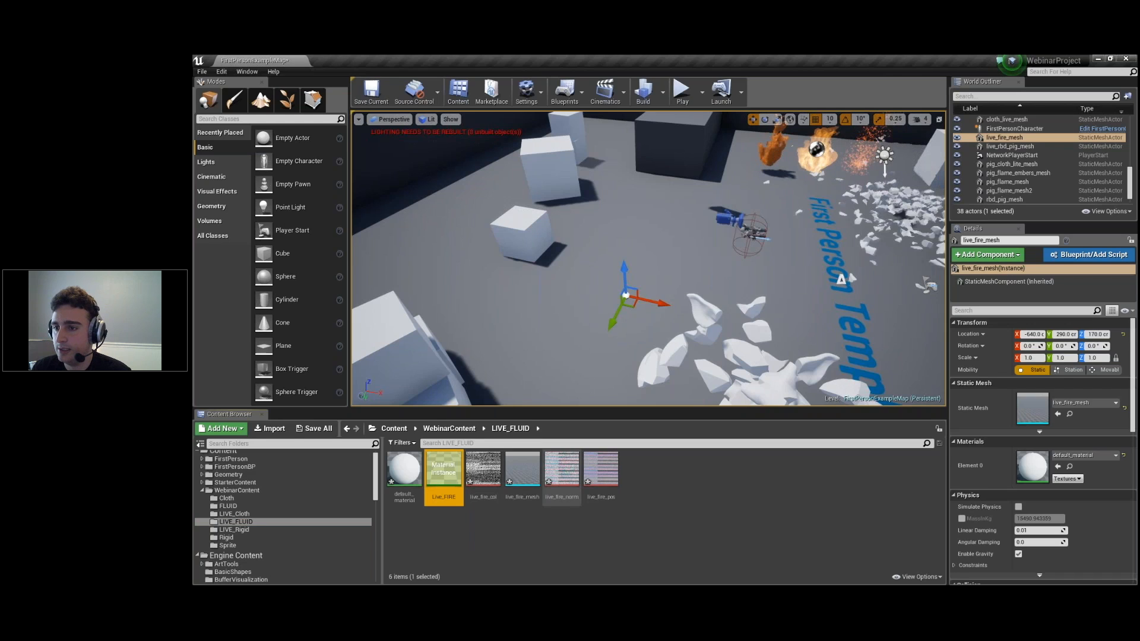
{"action": "left_click_drag", "start_coordinate": [444, 469], "coordinate": [1051, 471]}
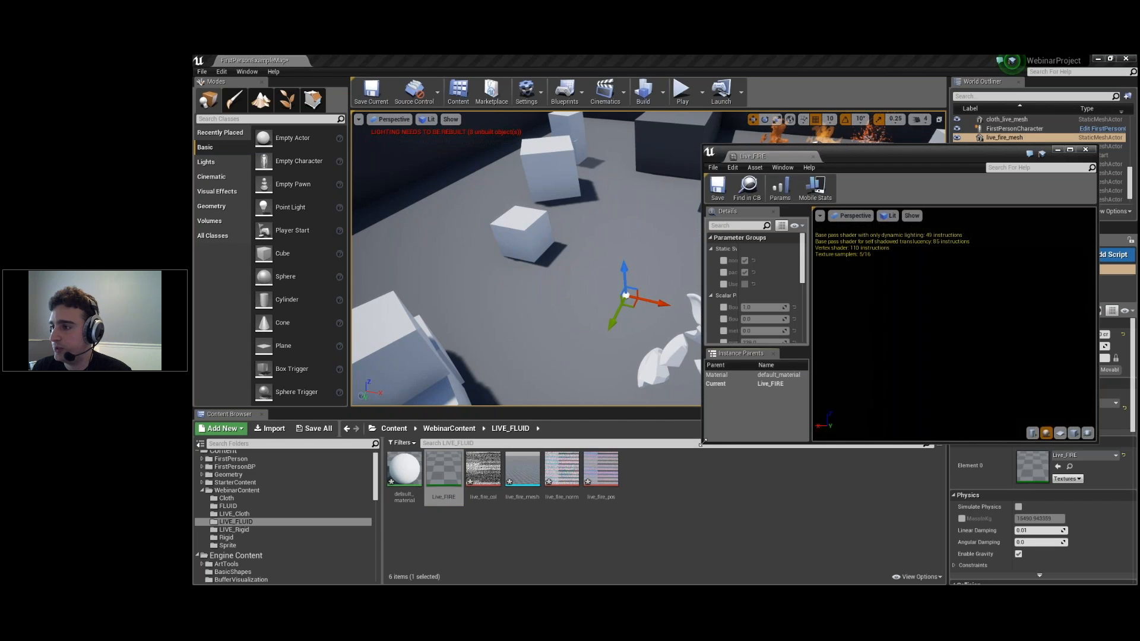
- In an enlarged Live_FIRE instance editor, override pack_normal as off and enable the ColorMap, NormalMap and PositionMap overrides
{"action": "left_click_drag", "start_coordinate": [701, 442], "coordinate": [602, 561]}
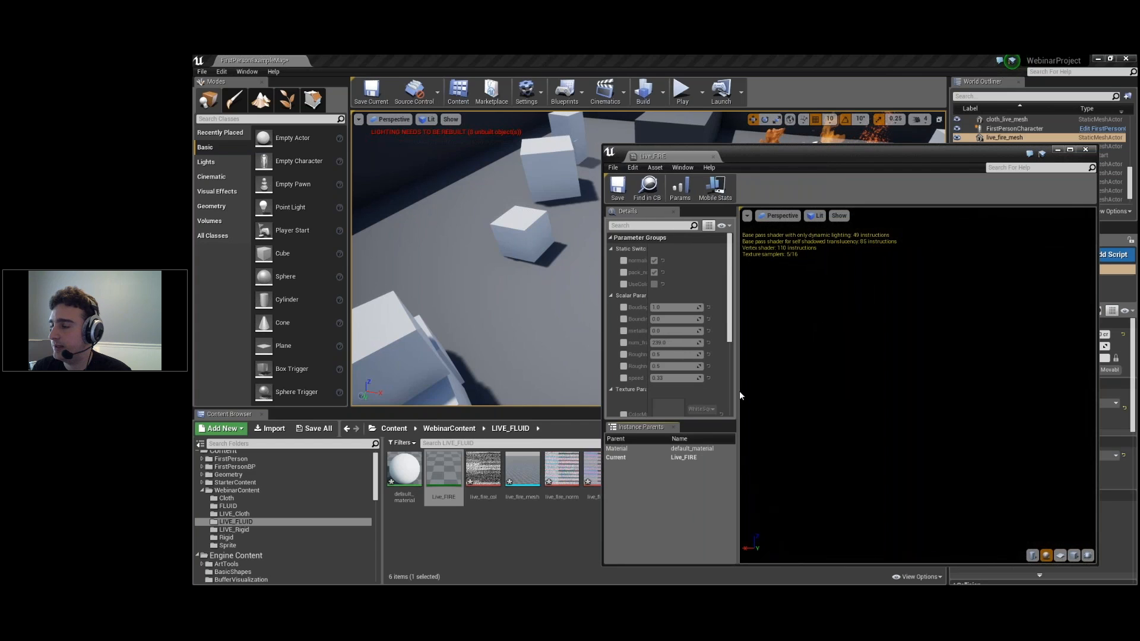
{"action": "left_click_drag", "start_coordinate": [739, 391], "coordinate": [904, 387]}
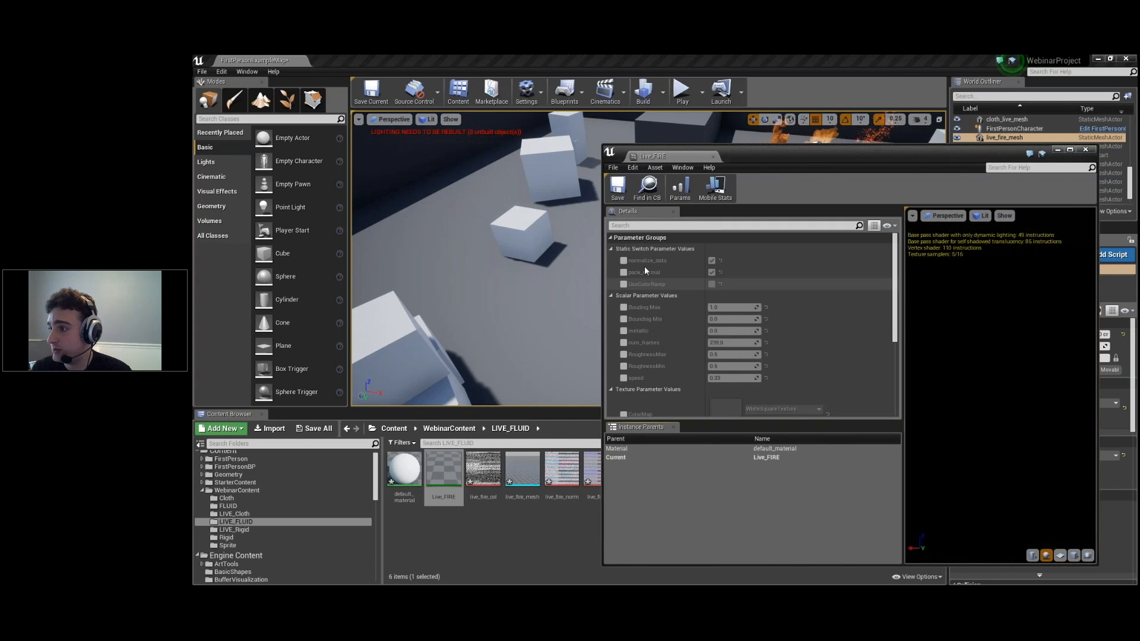
{"action": "scroll", "coordinate": [660, 350], "scroll_direction": "down", "scroll_amount": 3}
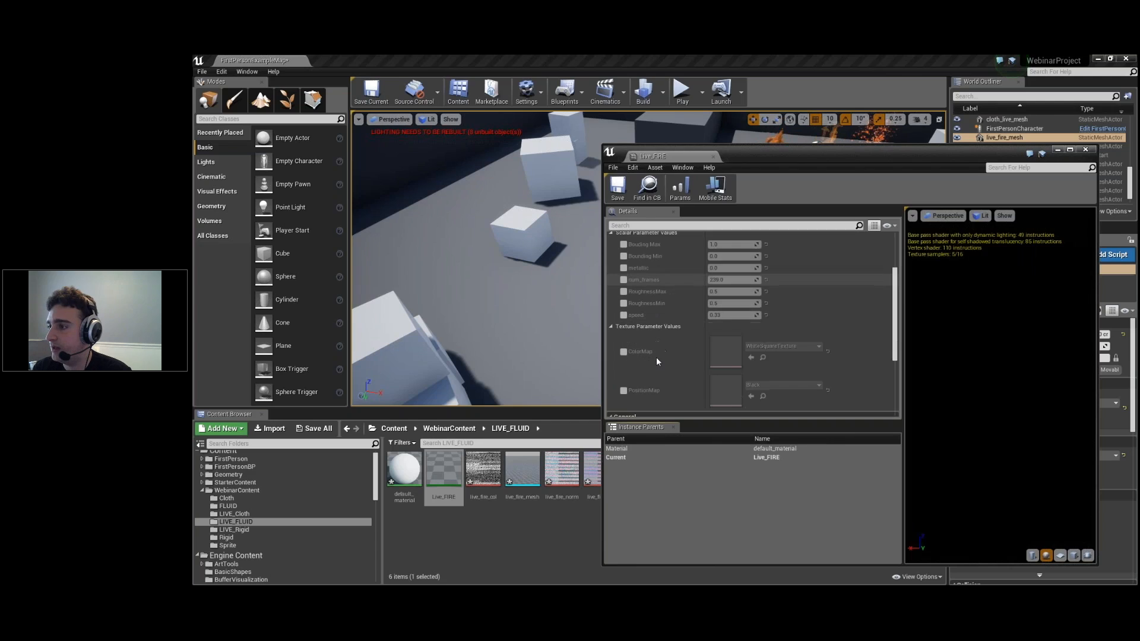
{"action": "left_click", "coordinate": [624, 392]}
{"action": "scroll", "coordinate": [664, 341], "scroll_direction": "up", "scroll_amount": 3}
{"action": "left_click", "coordinate": [623, 271]}
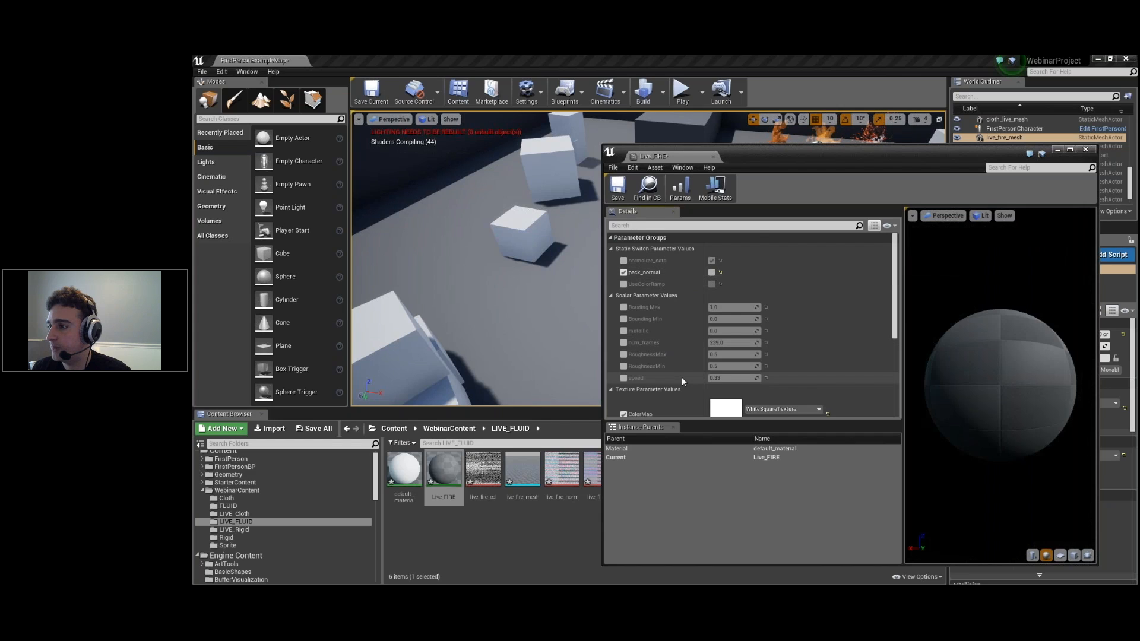
{"action": "scroll", "coordinate": [682, 380], "scroll_direction": "down", "scroll_amount": 3}
{"action": "left_click", "coordinate": [624, 375]}
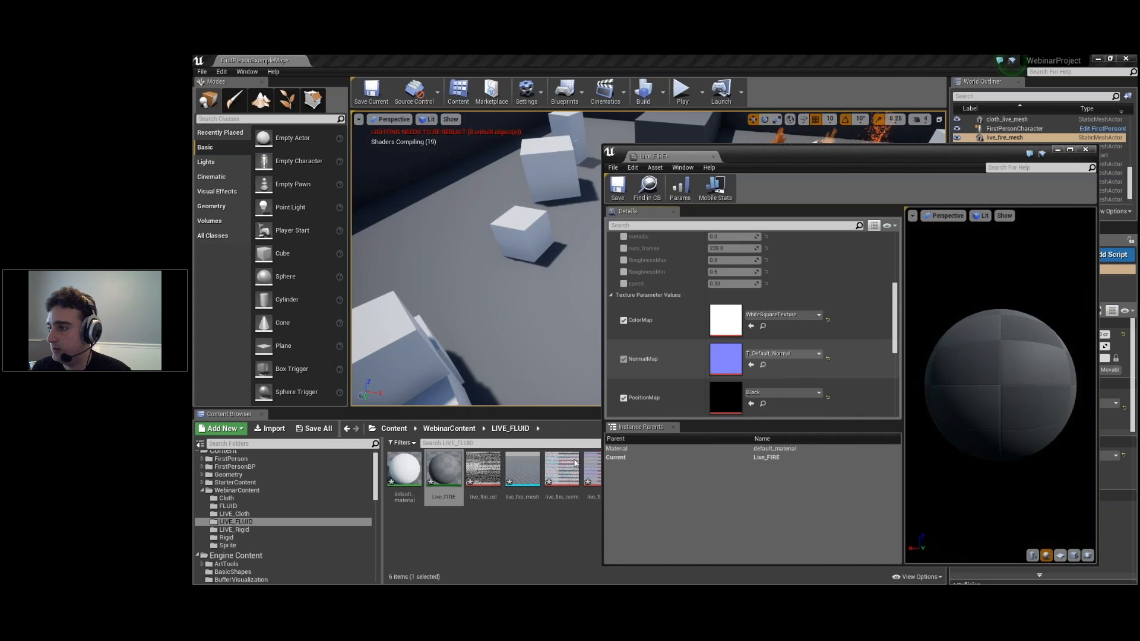
- Assign live_fire_norm to NormalMap, live_fire_col to ColorMap and live_fire_pos to PositionMap in Live_FIRE
{"action": "left_click_drag", "start_coordinate": [574, 464], "coordinate": [725, 359]}
{"action": "left_click_drag", "start_coordinate": [482, 482], "coordinate": [725, 320]}
{"action": "left_click_drag", "start_coordinate": [591, 472], "coordinate": [729, 403]}
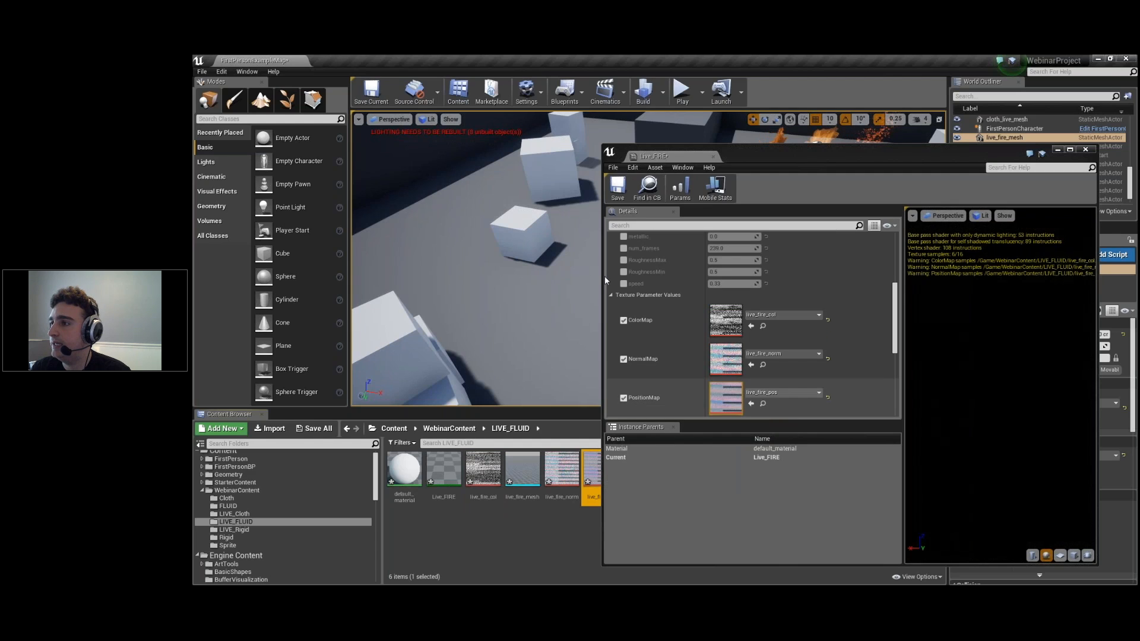
- Enable the num_frames, Bounding Max and Bounding Min overrides in Live_FIRE, keeping the mesh's area of the level in view
{"action": "scroll", "coordinate": [628, 250], "scroll_direction": "up", "scroll_amount": 1}
{"action": "left_click", "coordinate": [622, 264]}
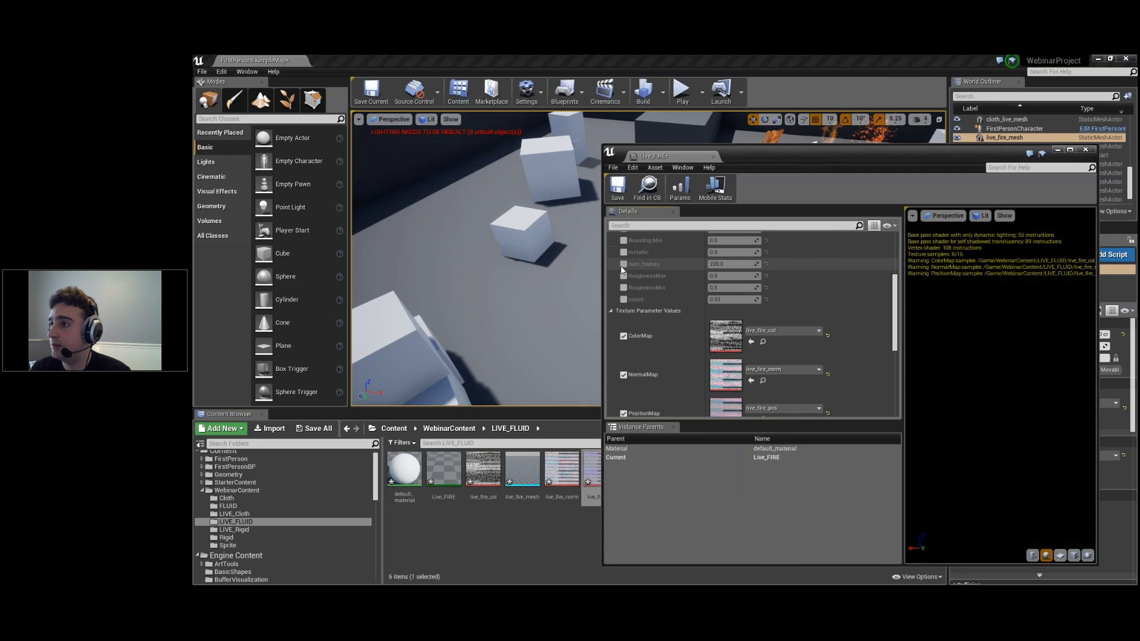
{"action": "left_click_drag", "start_coordinate": [751, 157], "coordinate": [883, 167]}
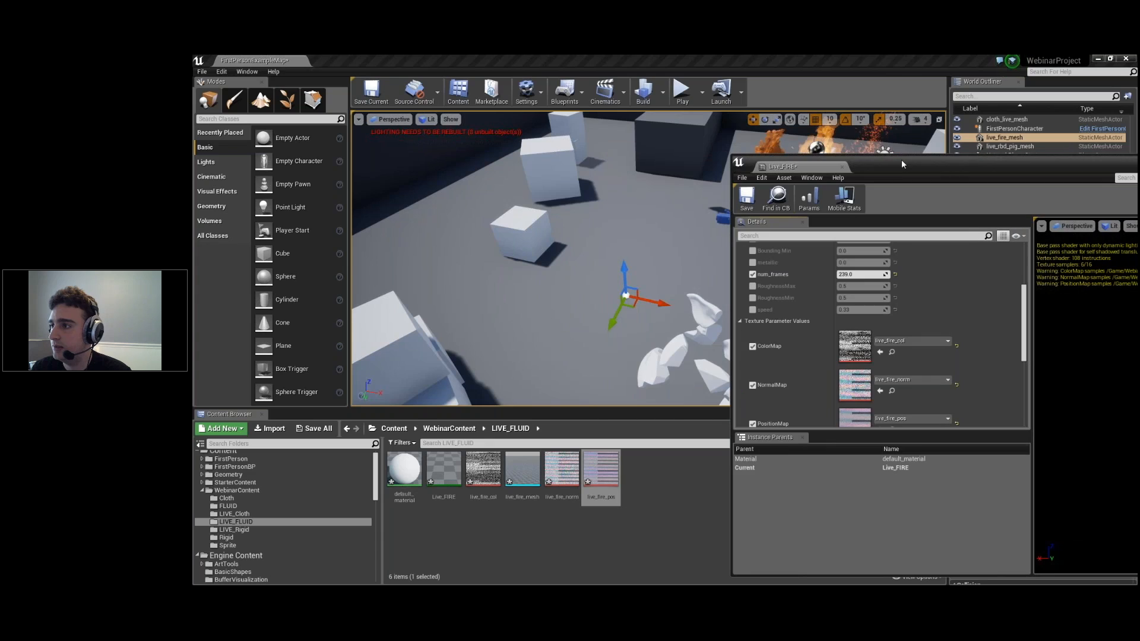
{"action": "right_click_drag", "start_coordinate": [614, 259], "coordinate": [647, 196]}
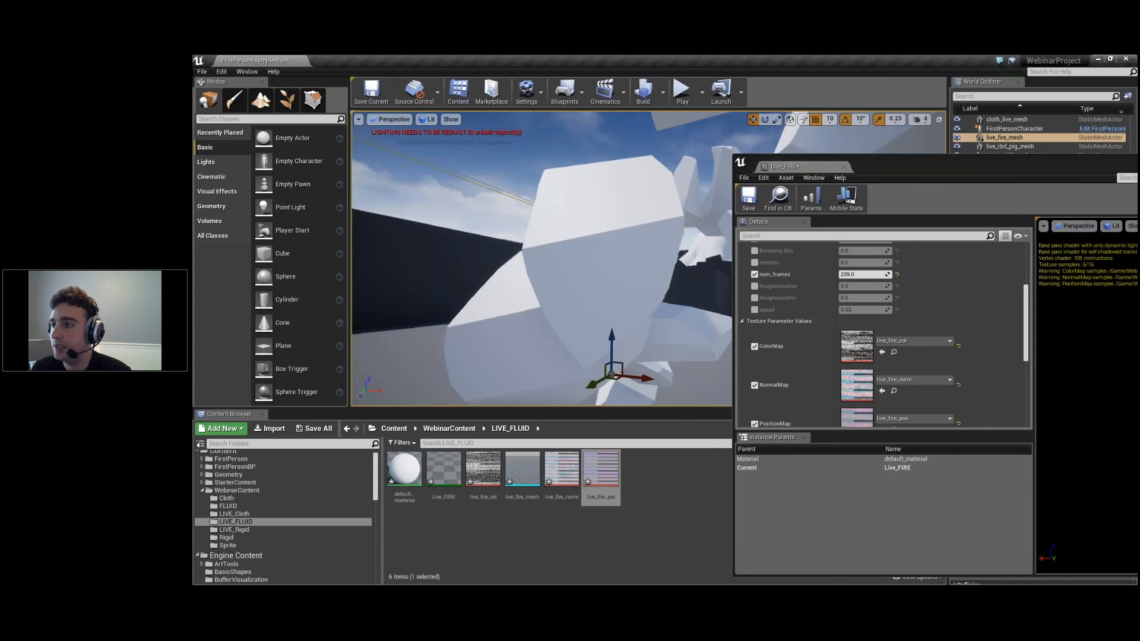
{"action": "scroll", "coordinate": [755, 302], "scroll_direction": "up", "scroll_amount": 5}
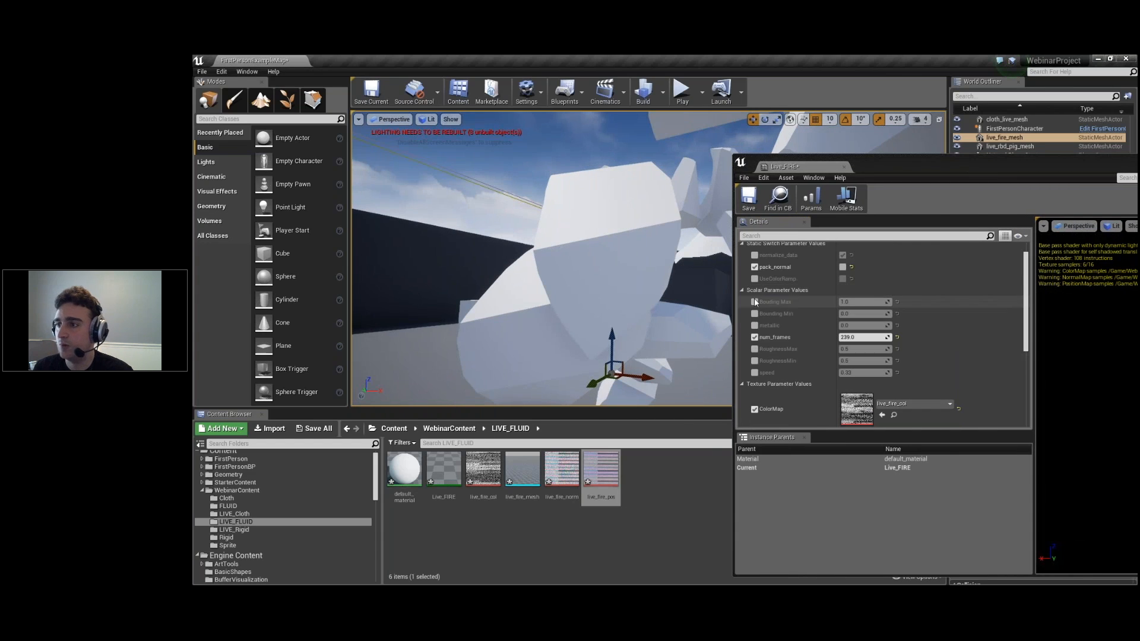
{"action": "left_click", "coordinate": [755, 301]}
{"action": "left_click", "coordinate": [755, 313]}
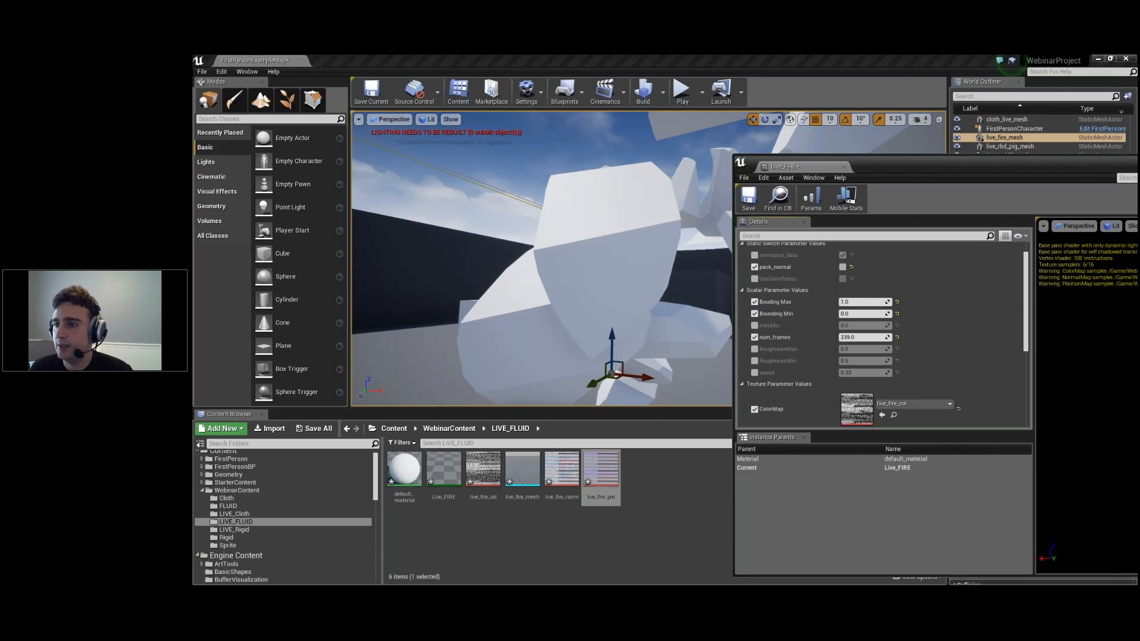
- Copy the BBOX MAX value from Houdini's vertex animation textures node and set Live_FIRE's Bounding Max to 602.292175293 in Unreal
{"action": "key", "text": "alt+Tab"}
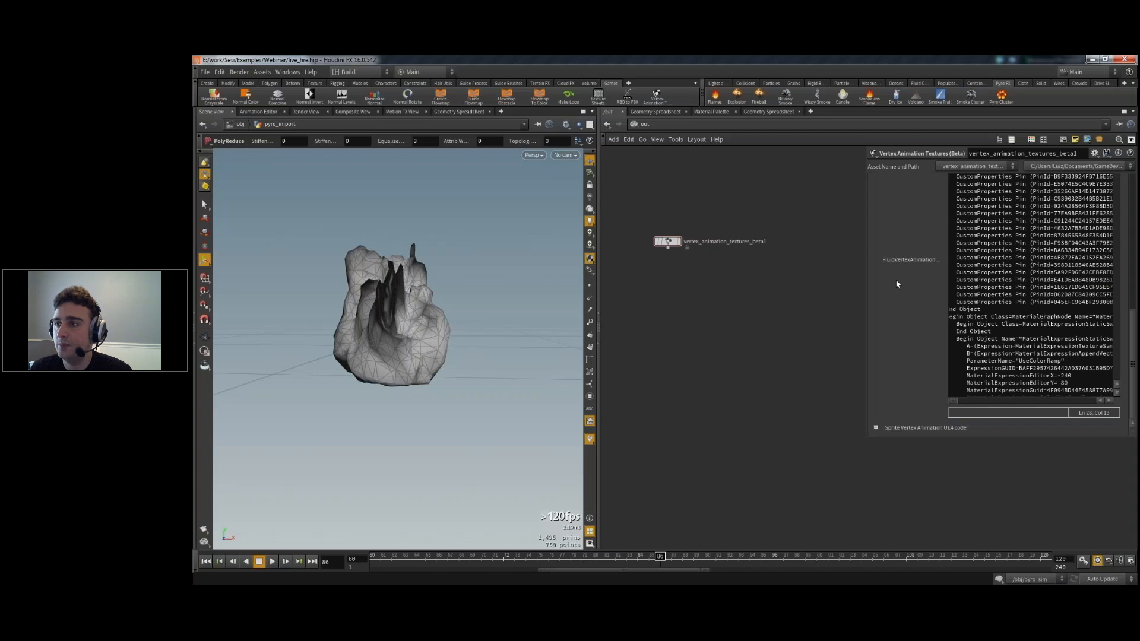
{"action": "scroll", "coordinate": [893, 288], "scroll_direction": "up", "scroll_amount": 5}
{"action": "double_click", "coordinate": [1006, 354]}
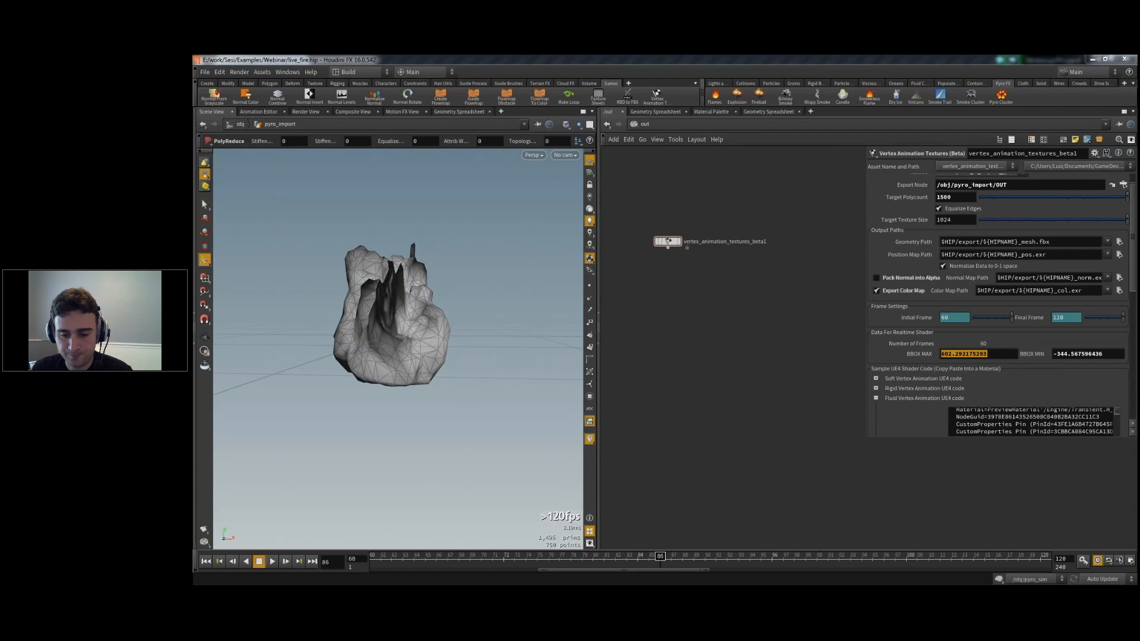
{"action": "key", "text": "alt+Tab"}
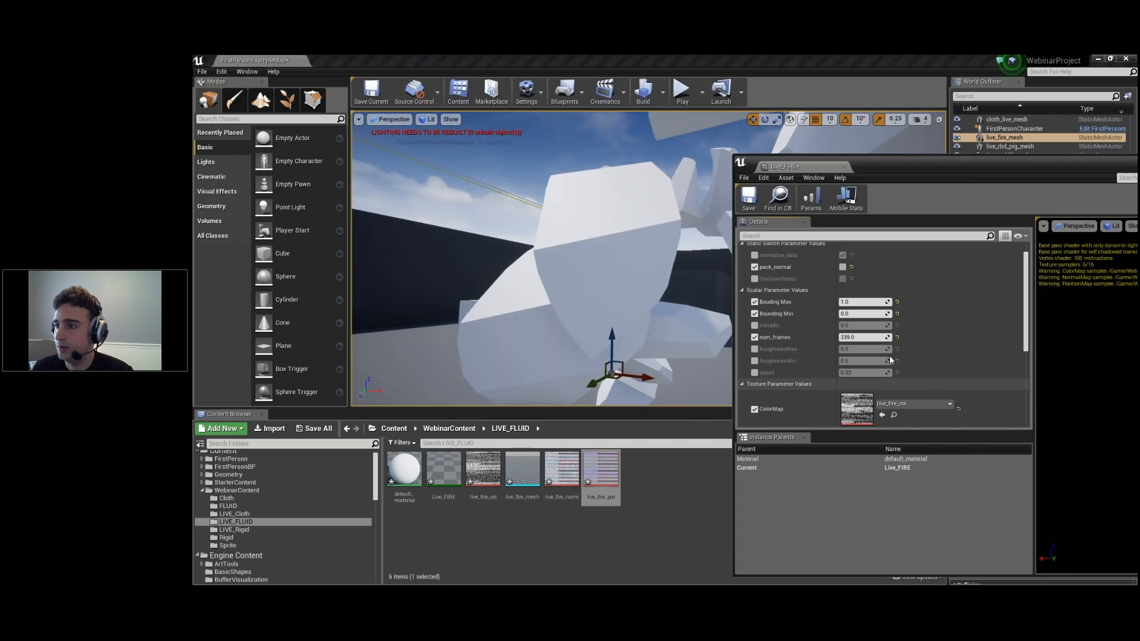
{"action": "left_click", "coordinate": [861, 302]}
{"action": "key", "text": "ctrl+v"}
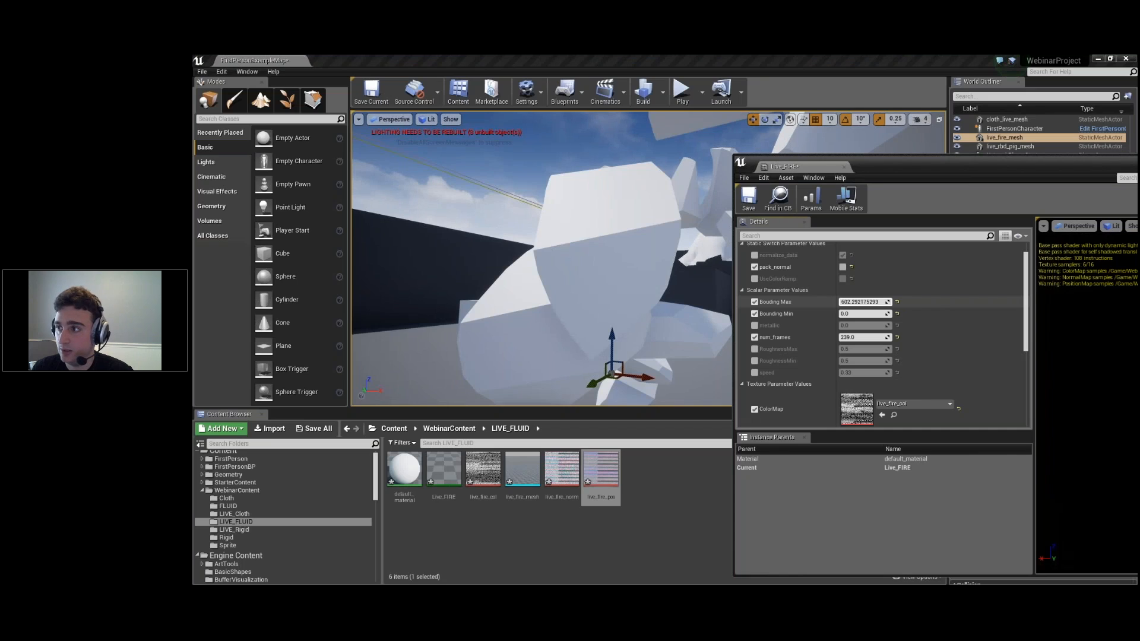
{"action": "key", "text": "Return"}
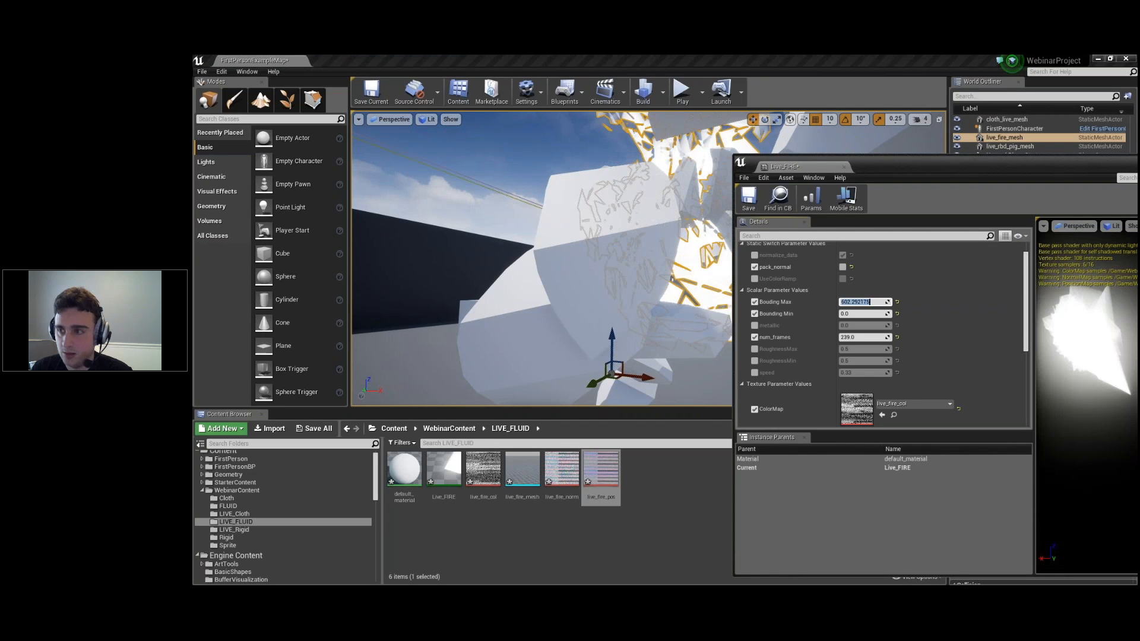
- Set Live_FIRE's Bounding Min to Houdini's BBOX MIN value, -344.567596436
{"action": "left_click", "coordinate": [1097, 58]}
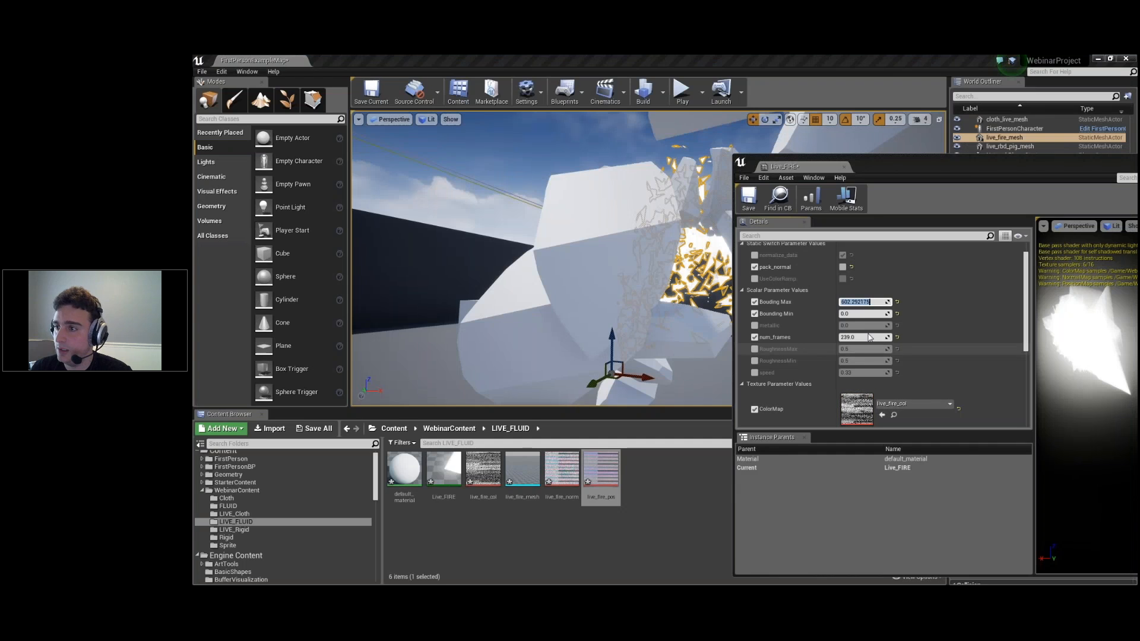
{"action": "left_click", "coordinate": [863, 313]}
{"action": "type", "text": "-344.567596436"}
{"action": "key", "text": "Return"}
- Raise live_fire_mesh well above the floor, view its animation from a distance and deselect it
{"action": "right_click_drag", "start_coordinate": [594, 267], "coordinate": [683, 261]}
{"action": "mouse_move", "coordinate": [570, 305]}
{"action": "right_mouse_down"}
{"action": "mouse_move", "coordinate": [594, 312]}
{"action": "mouse_move", "coordinate": [570, 306]}
{"action": "right_mouse_up"}
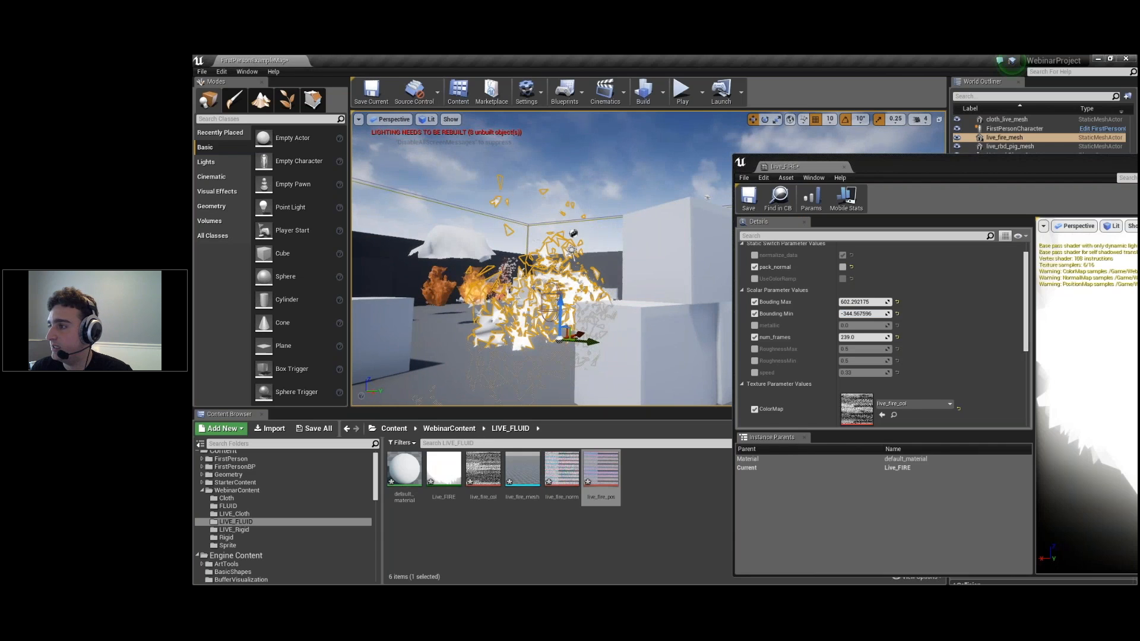
{"action": "left_click_drag", "start_coordinate": [561, 308], "coordinate": [567, 173]}
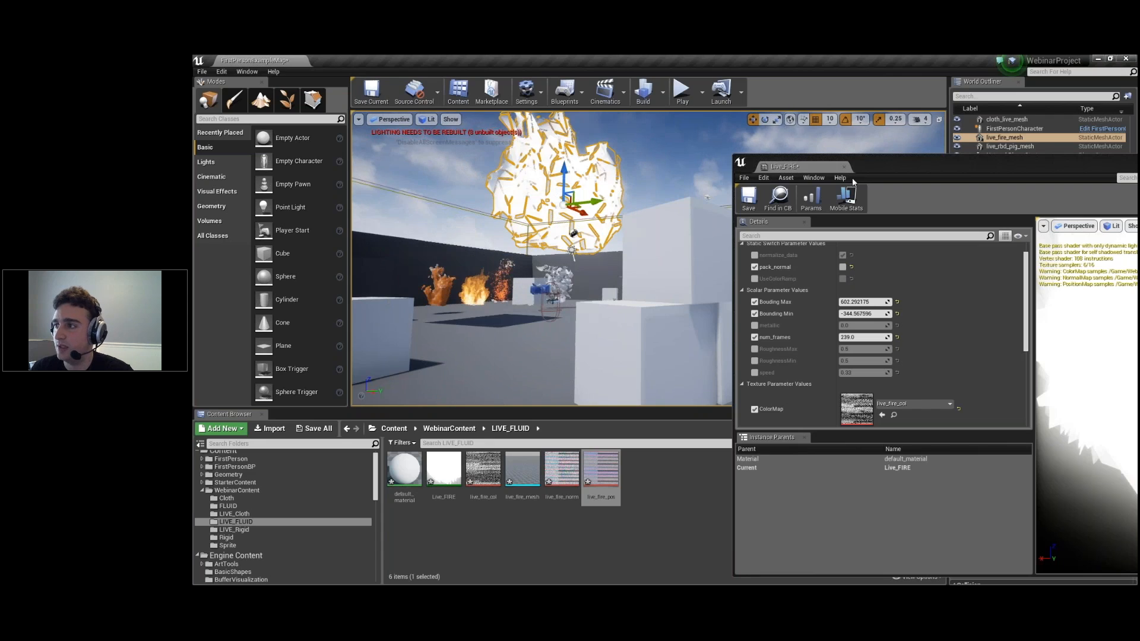
{"action": "right_click_drag", "start_coordinate": [573, 271], "coordinate": [569, 266]}
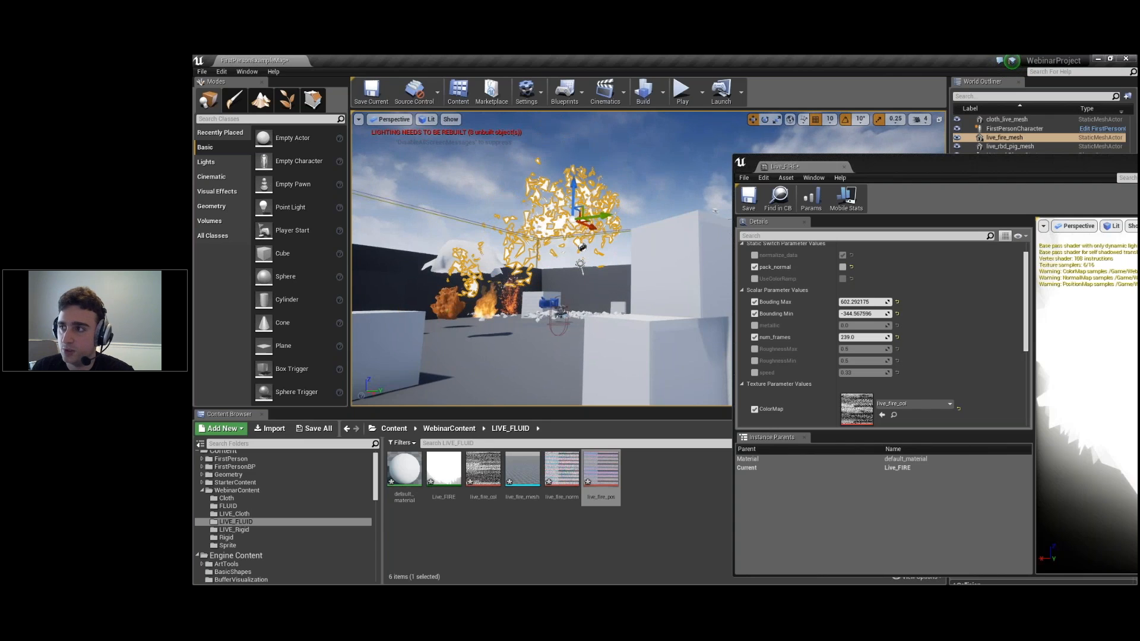
{"action": "right_click", "coordinate": [586, 218]}
{"action": "left_click", "coordinate": [889, 178]}
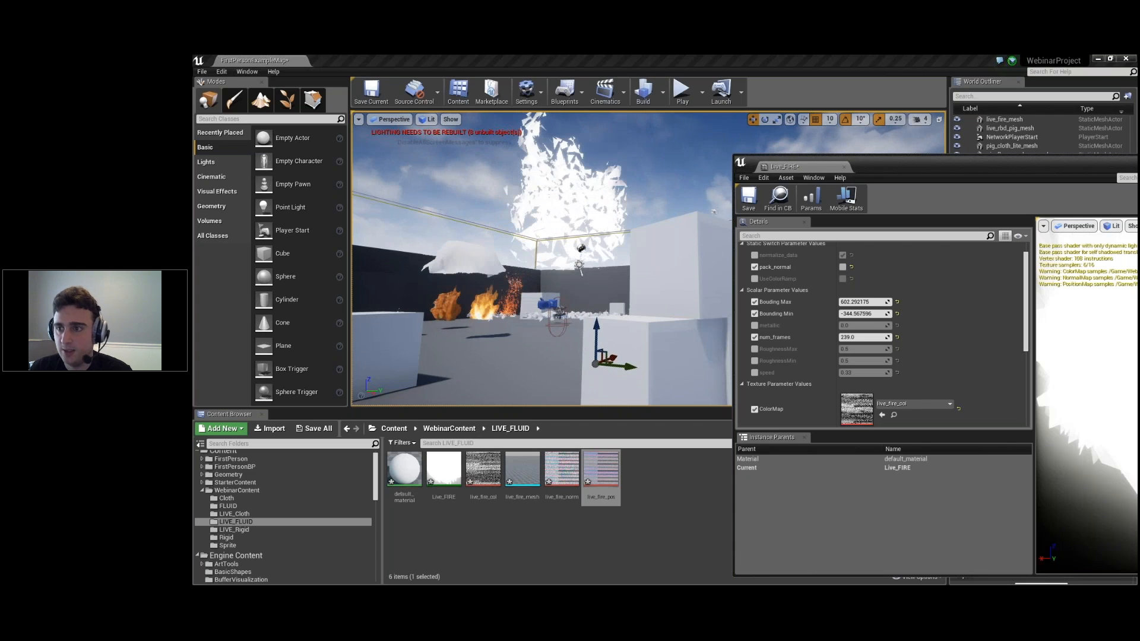
- Check Number of Frames in Houdini's export node and set Live_FIRE's num_frames to 60 in Unreal
{"action": "key", "text": "alt+Tab"}
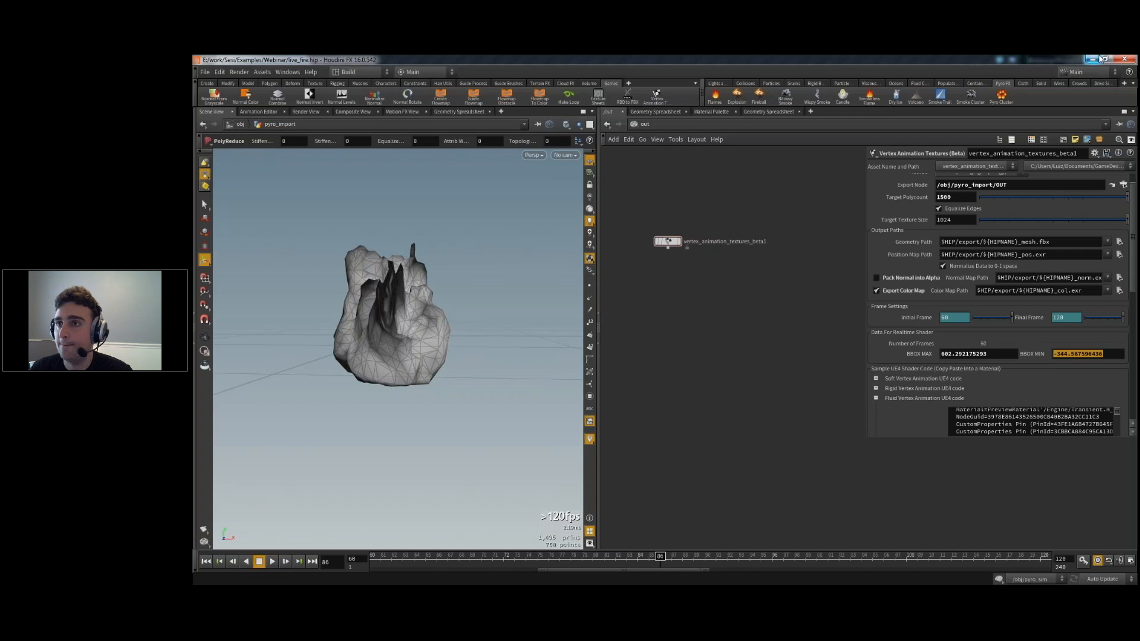
{"action": "left_click", "coordinate": [1096, 59]}
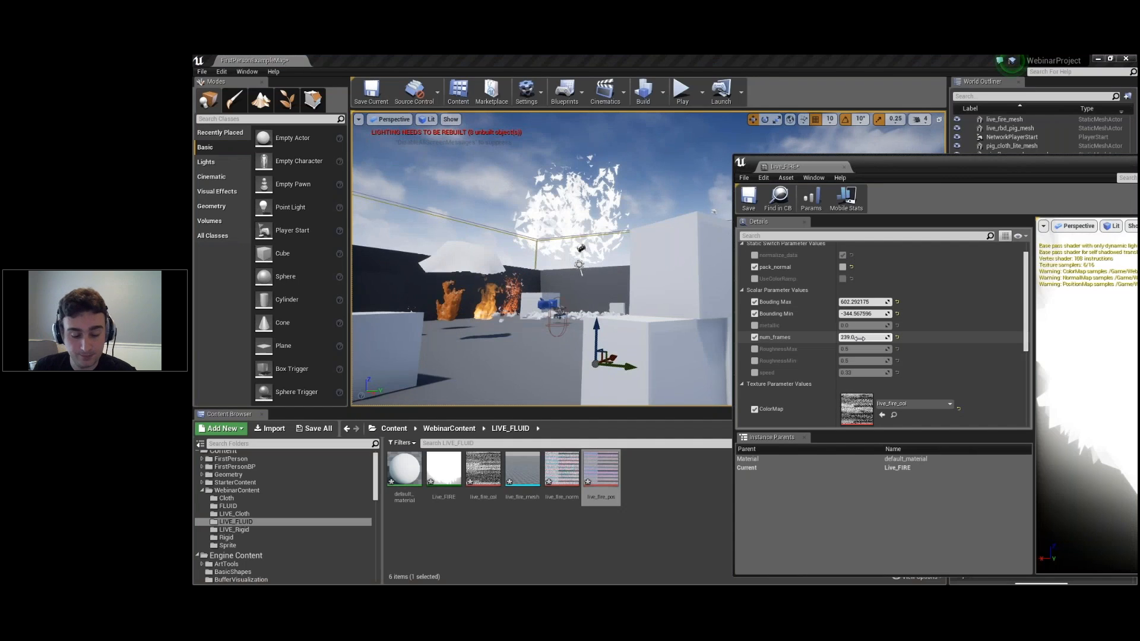
{"action": "left_click", "coordinate": [859, 338]}
{"action": "type", "text": "60"}
{"action": "key", "text": "Return"}
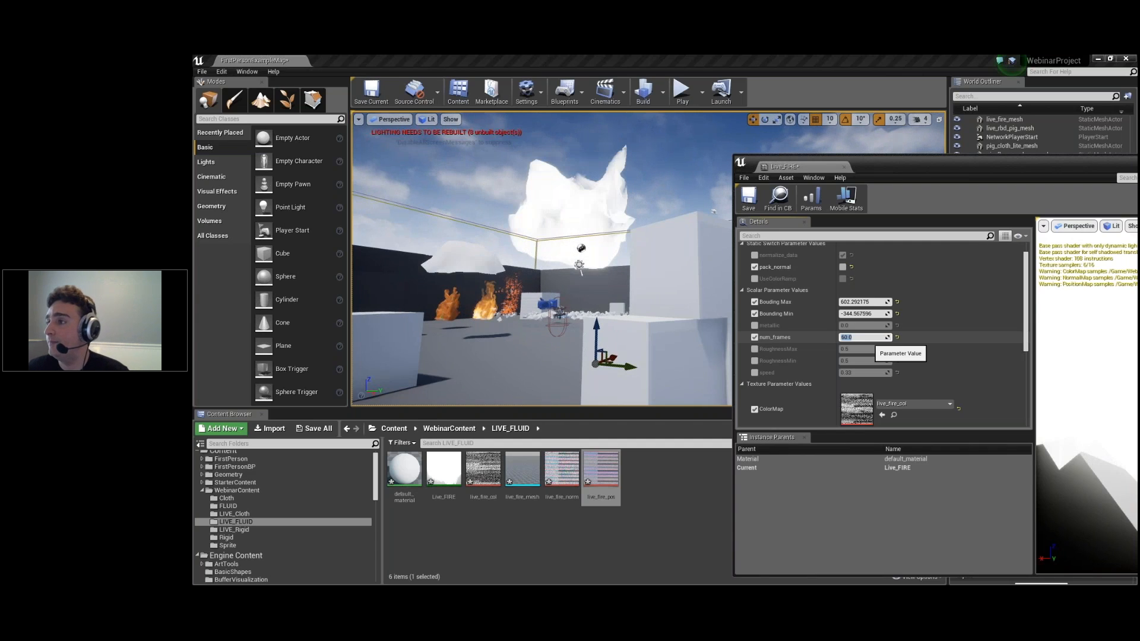
- Find Live_FIRE's parent material, default_material, in the FLUID folder and open its material graph full size
{"action": "mouse_move", "coordinate": [541, 258]}
{"action": "right_mouse_down"}
{"action": "mouse_move", "coordinate": [523, 262]}
{"action": "mouse_move", "coordinate": [564, 256]}
{"action": "mouse_move", "coordinate": [538, 256]}
{"action": "mouse_move", "coordinate": [540, 238]}
{"action": "mouse_move", "coordinate": [543, 267]}
{"action": "right_mouse_up"}
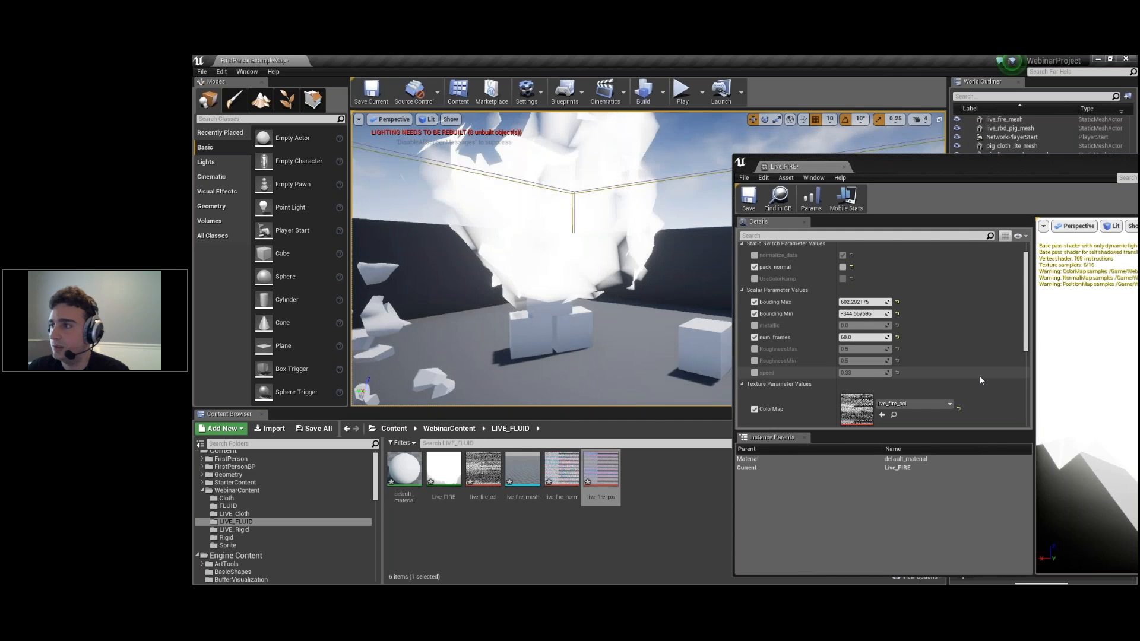
{"action": "scroll", "coordinate": [979, 376], "scroll_direction": "down", "scroll_amount": 2}
{"action": "scroll", "coordinate": [1022, 349], "scroll_direction": "down", "scroll_amount": 3}
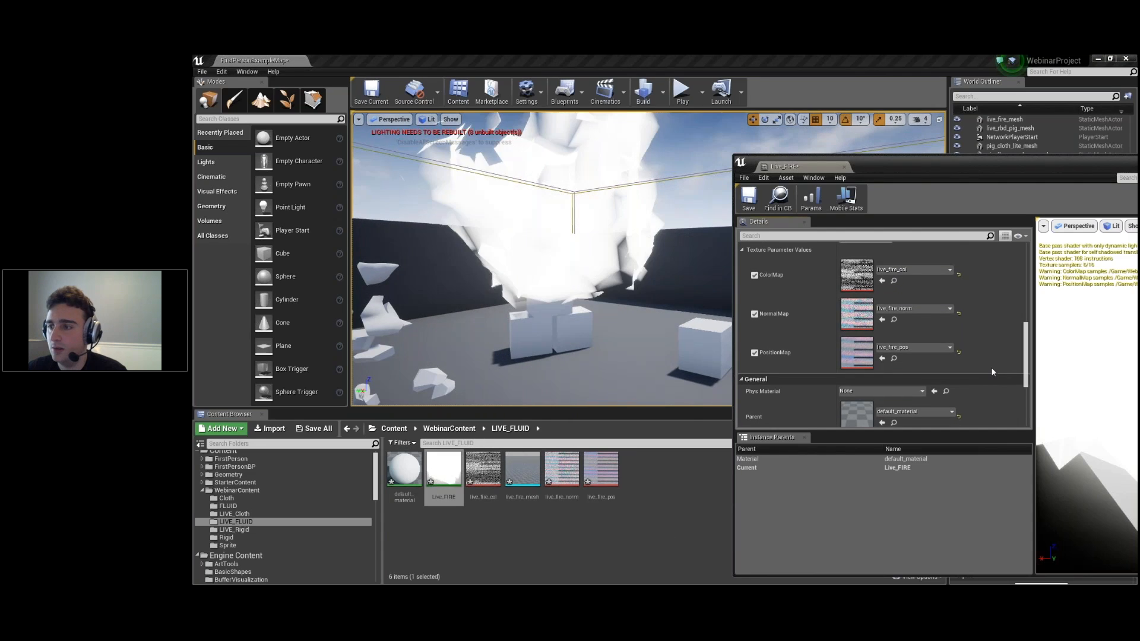
{"action": "scroll", "coordinate": [874, 377], "scroll_direction": "down", "scroll_amount": 2}
{"action": "left_click", "coordinate": [894, 364]}
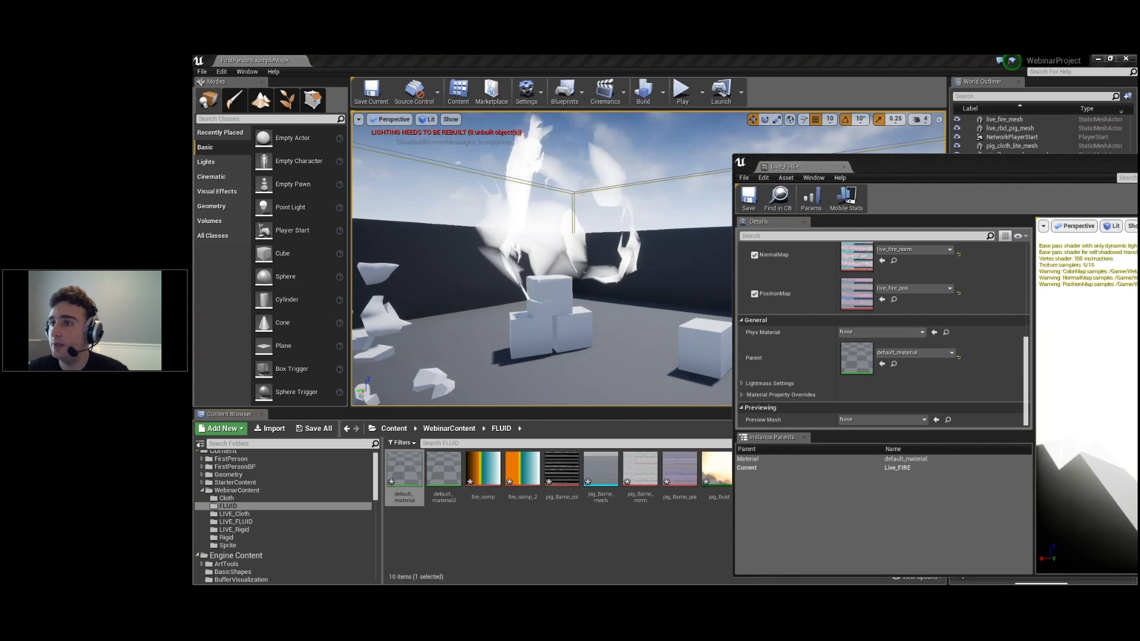
{"action": "left_click_drag", "start_coordinate": [950, 224], "coordinate": [780, 173]}
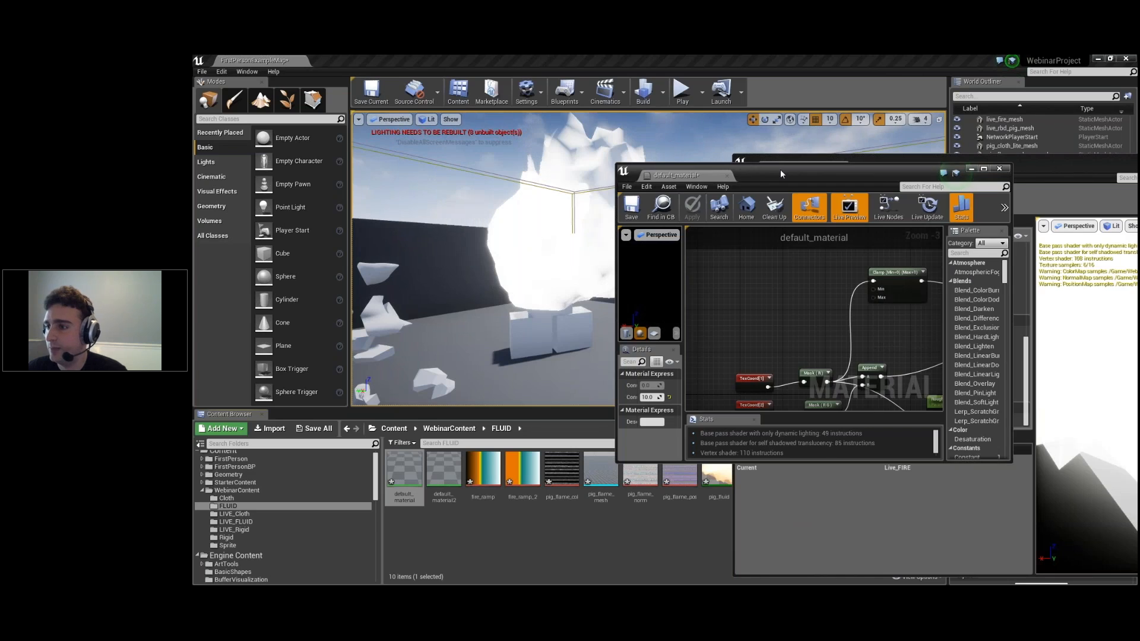
{"action": "double_click", "coordinate": [780, 169]}
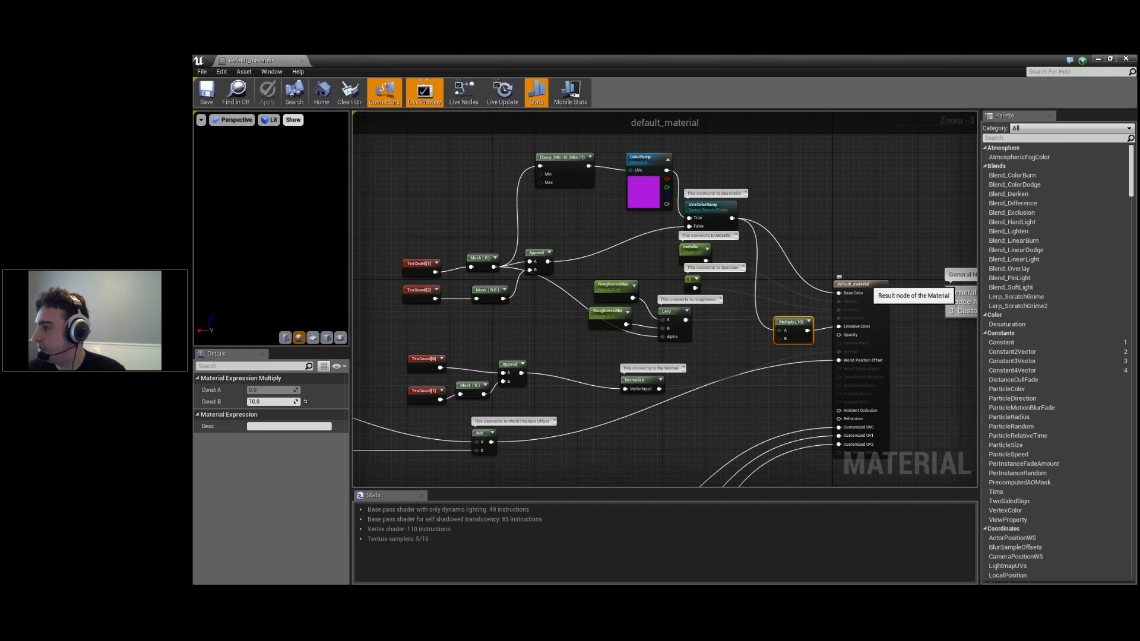
- Set default_material's Blend Mode to Opaque, then apply and save the material
{"action": "left_click", "coordinate": [854, 284]}
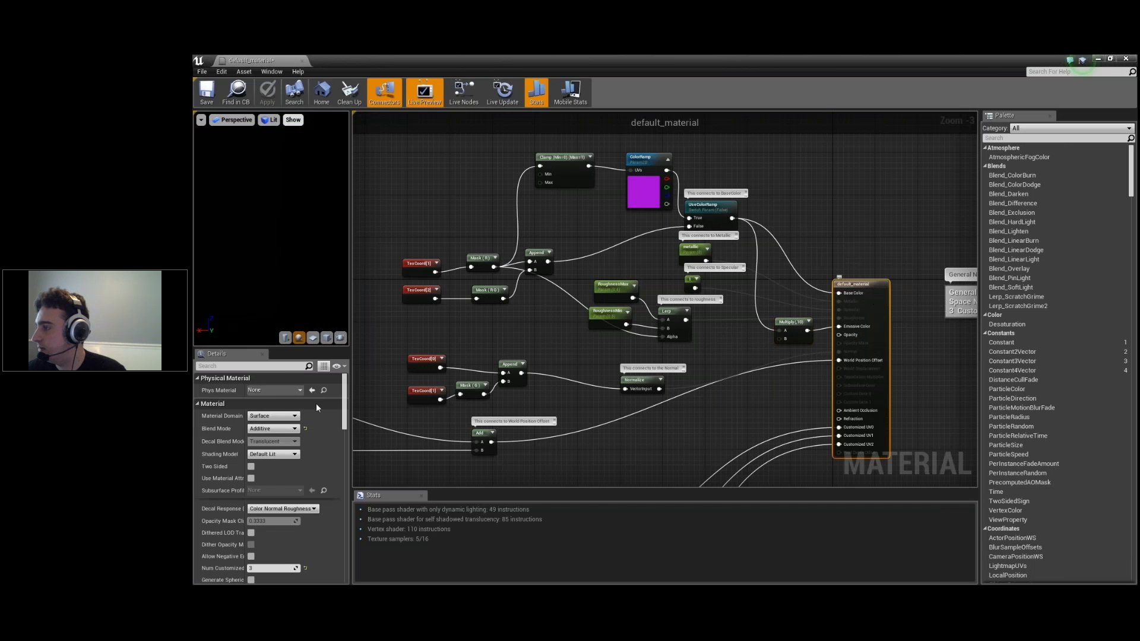
{"action": "left_click", "coordinate": [282, 431]}
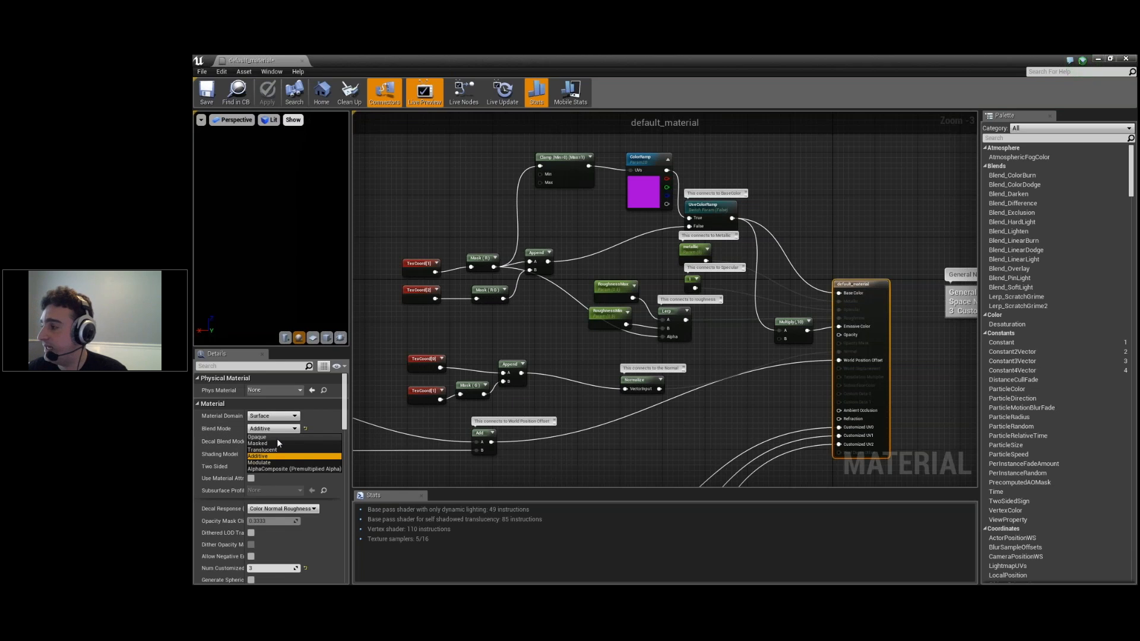
{"action": "key", "text": "alt+Tab"}
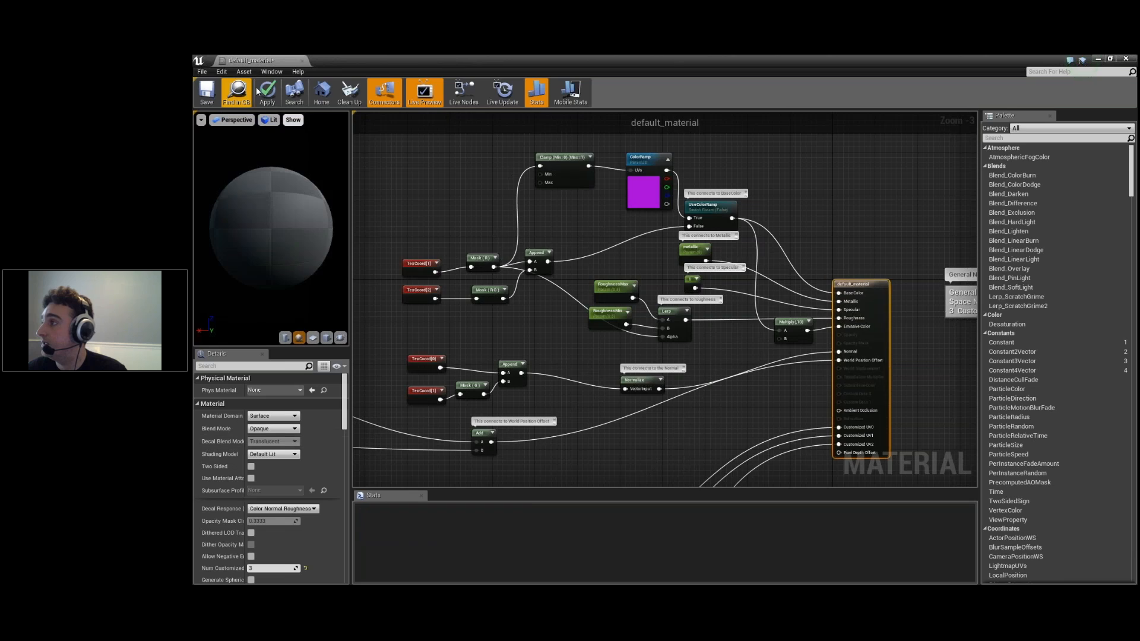
{"action": "left_click", "coordinate": [265, 90]}
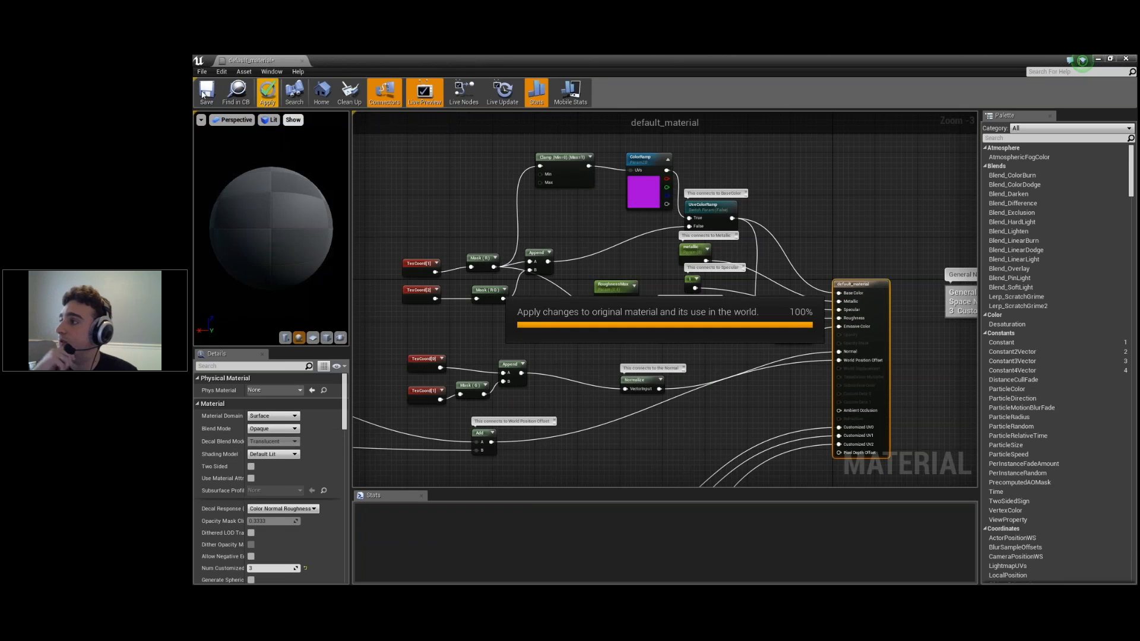
{"action": "left_click", "coordinate": [204, 94]}
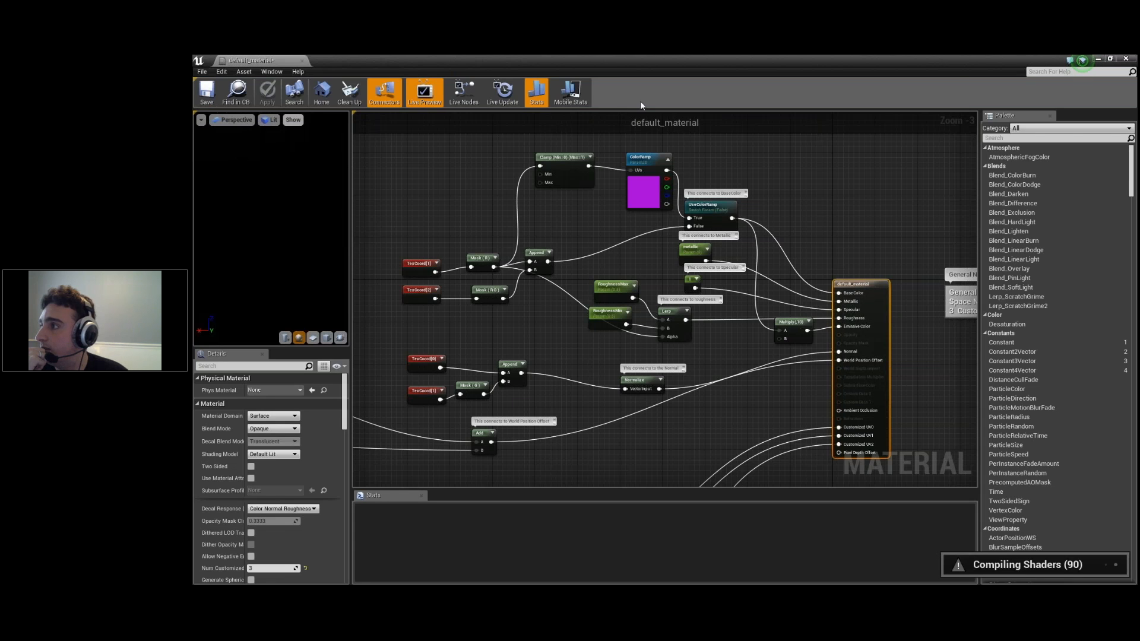
- Examine the shading of the flame mesh in the level from several angles
{"action": "left_click_drag", "start_coordinate": [629, 61], "coordinate": [951, 233]}
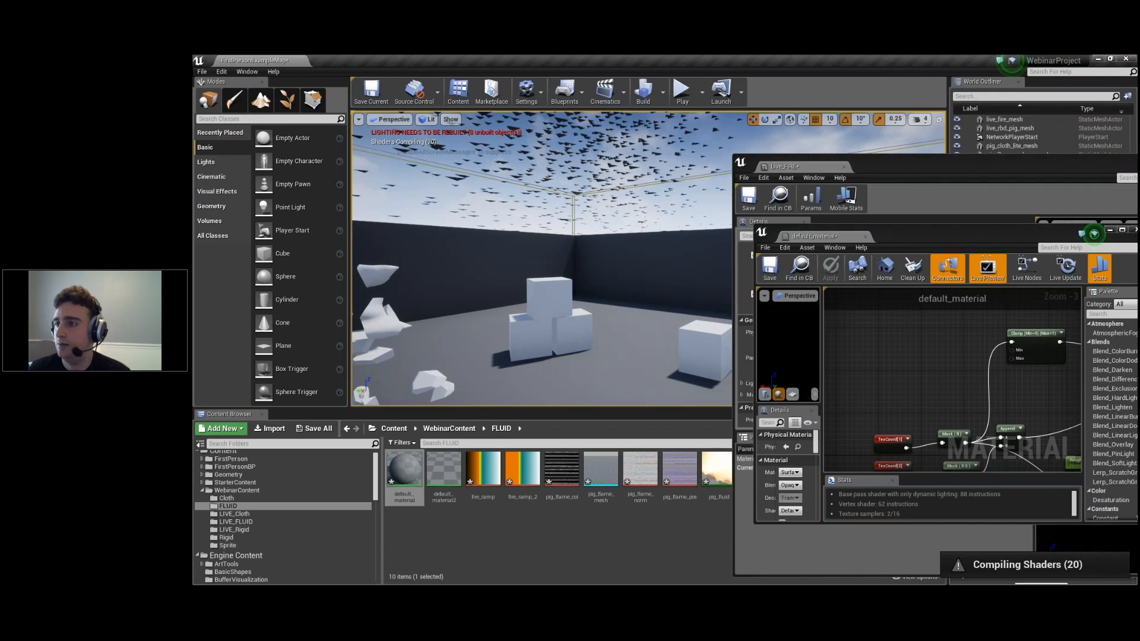
{"action": "right_click", "coordinate": [590, 239]}
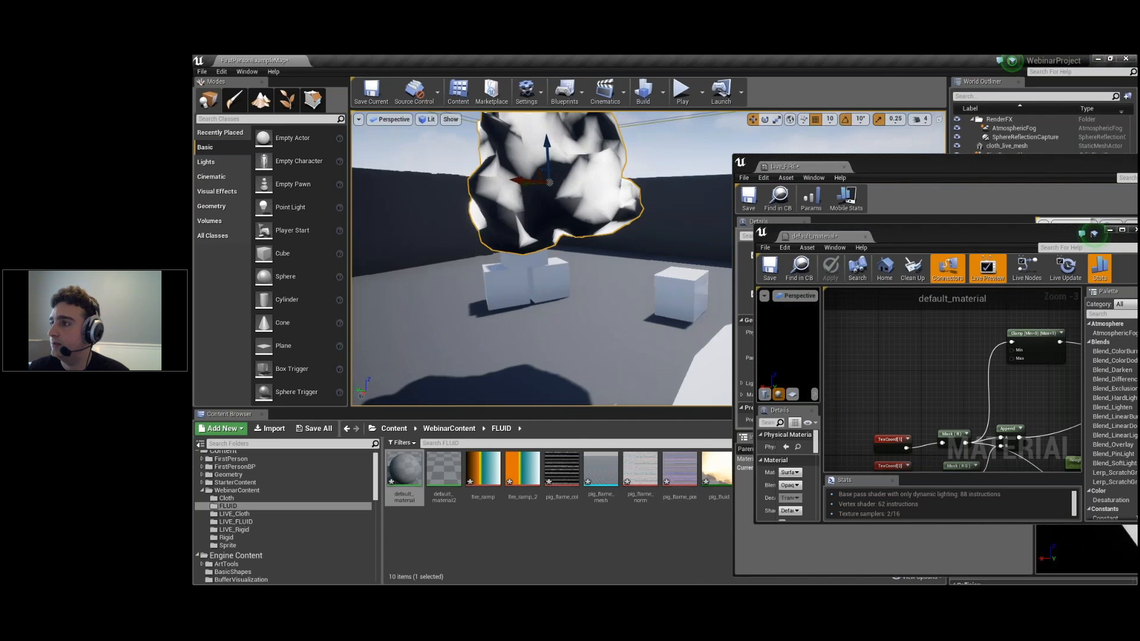
{"action": "right_click_drag", "start_coordinate": [589, 267], "coordinate": [586, 234]}
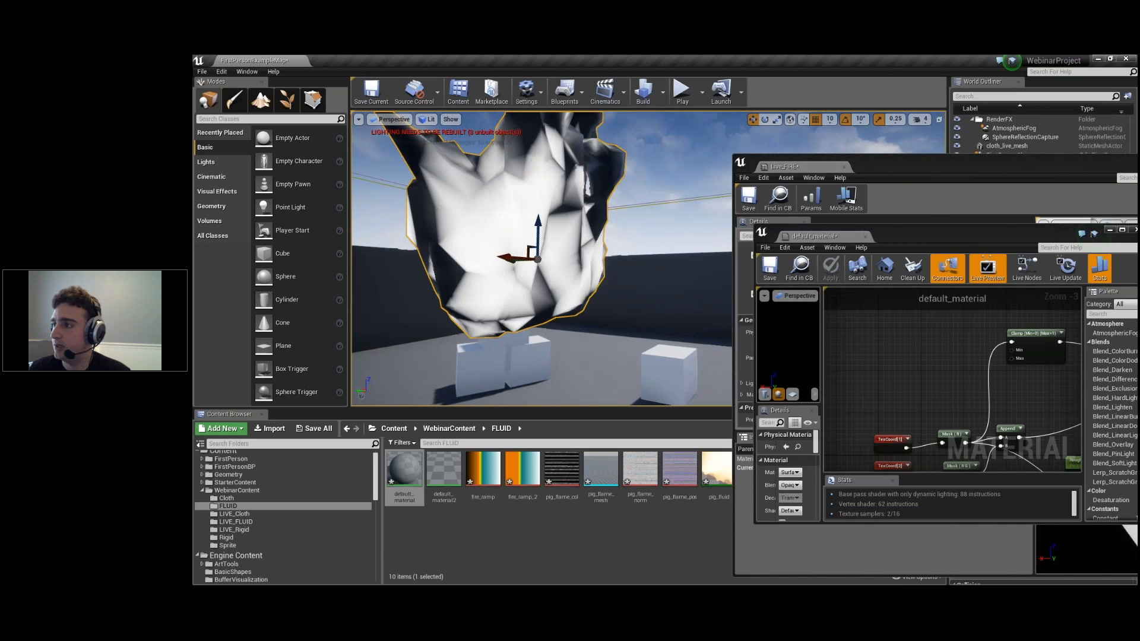
{"action": "right_click_drag", "start_coordinate": [542, 258], "coordinate": [647, 258]}
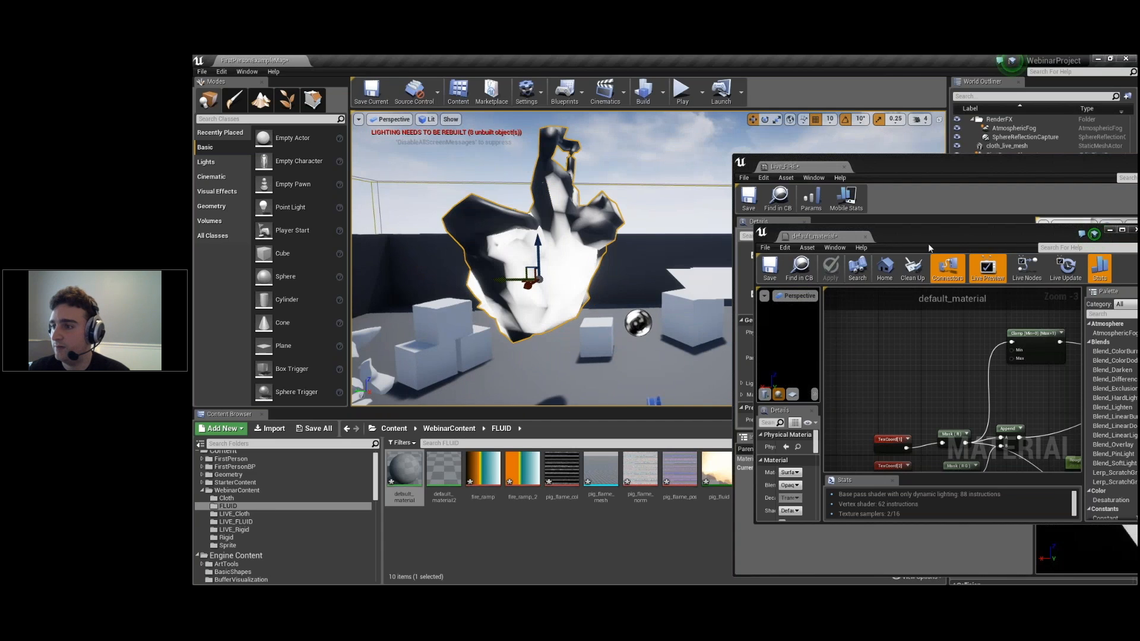
- Widen default_material's details area, set its Blend Mode to Additive and apply the change
{"action": "left_click_drag", "start_coordinate": [928, 243], "coordinate": [934, 158]}
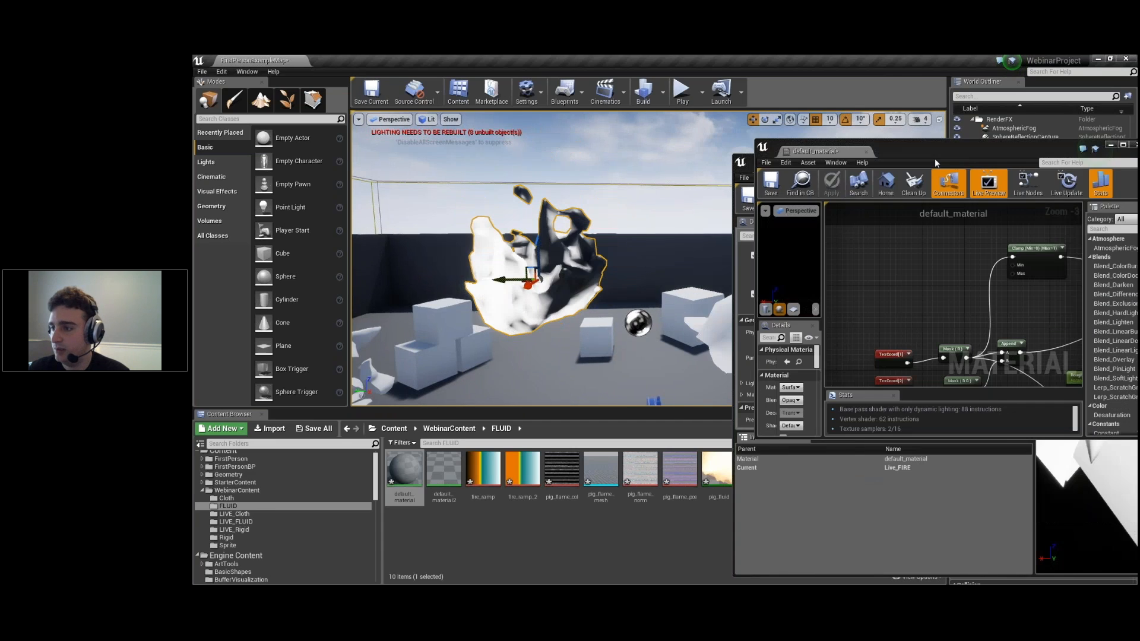
{"action": "left_click", "coordinate": [791, 387]}
{"action": "left_click", "coordinate": [796, 396]}
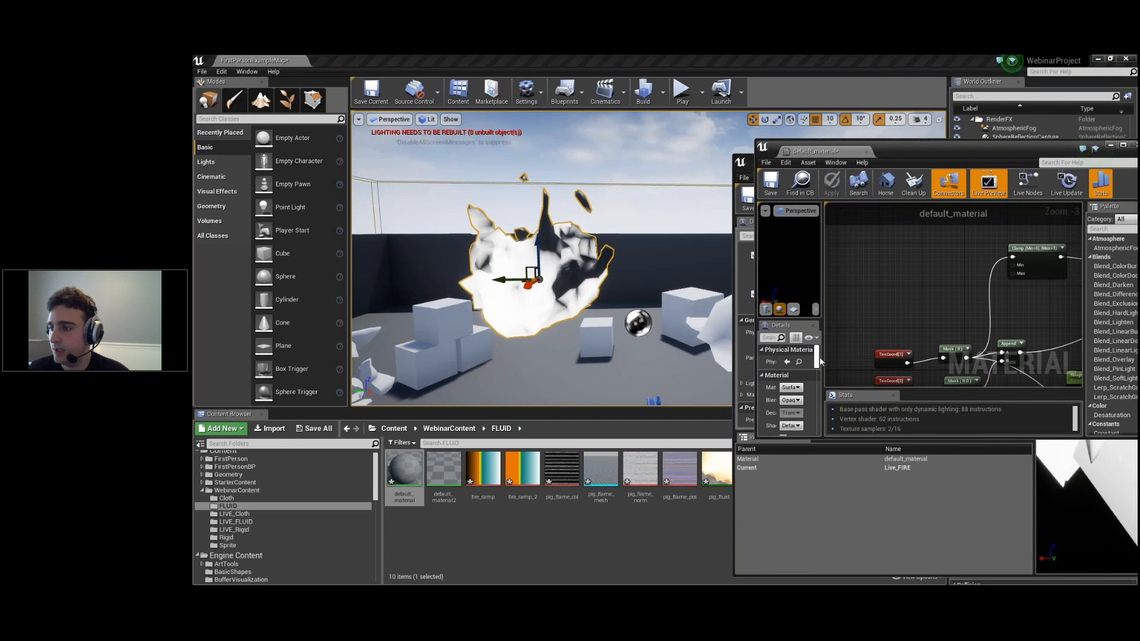
{"action": "left_click_drag", "start_coordinate": [924, 344], "coordinate": [928, 344]}
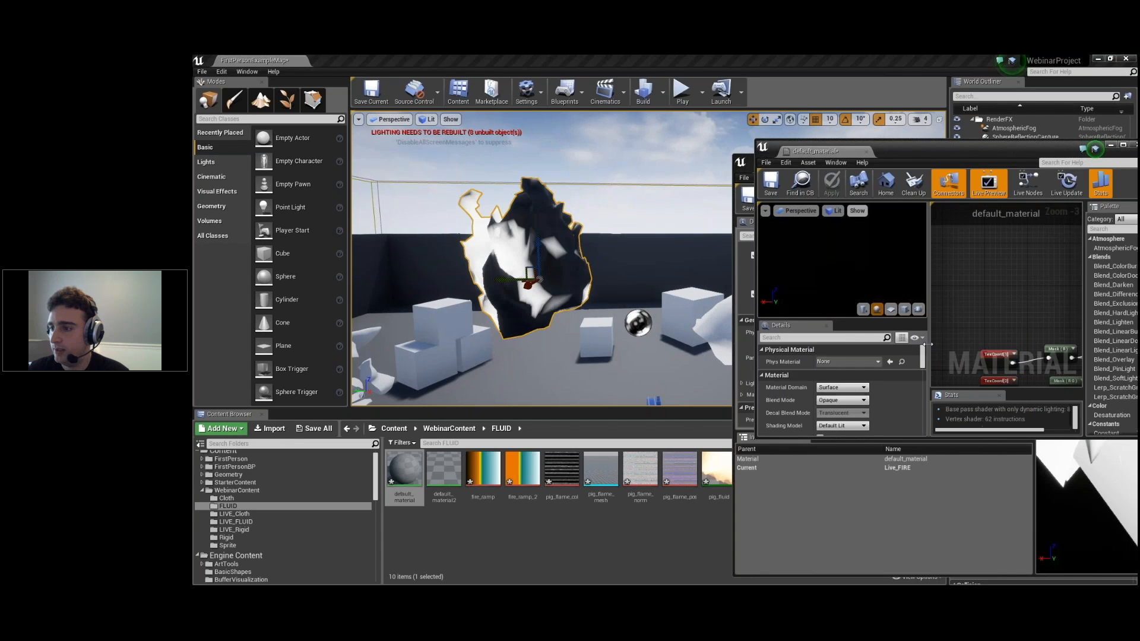
{"action": "left_click", "coordinate": [847, 400]}
{"action": "left_click", "coordinate": [839, 416]}
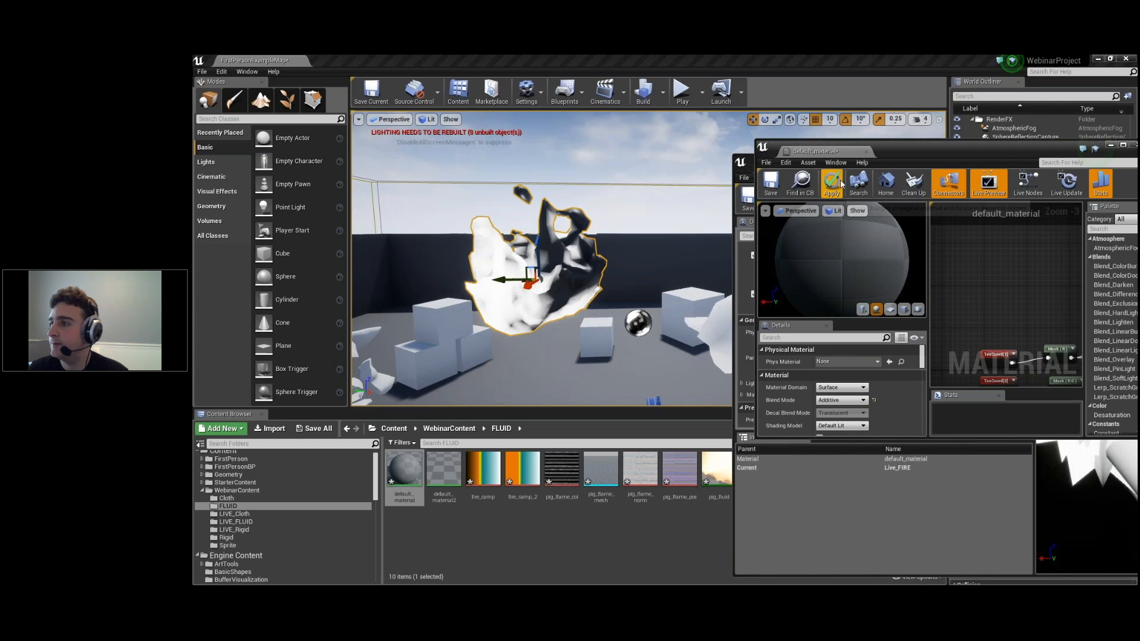
{"action": "left_click", "coordinate": [832, 184]}
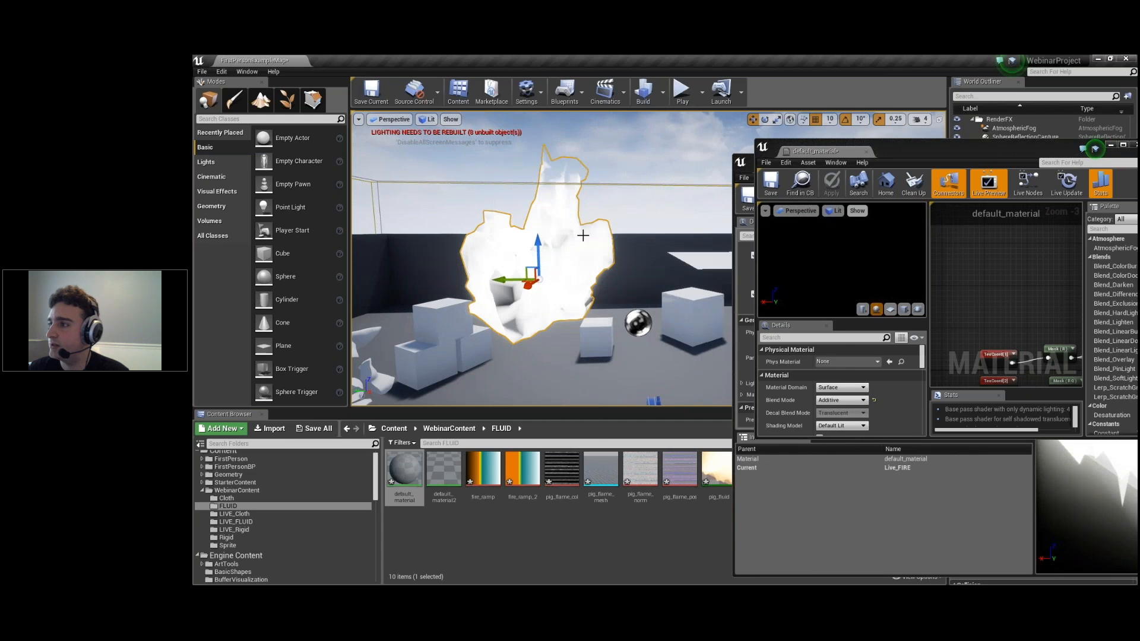
{"action": "right_click_drag", "start_coordinate": [555, 289], "coordinate": [611, 278]}
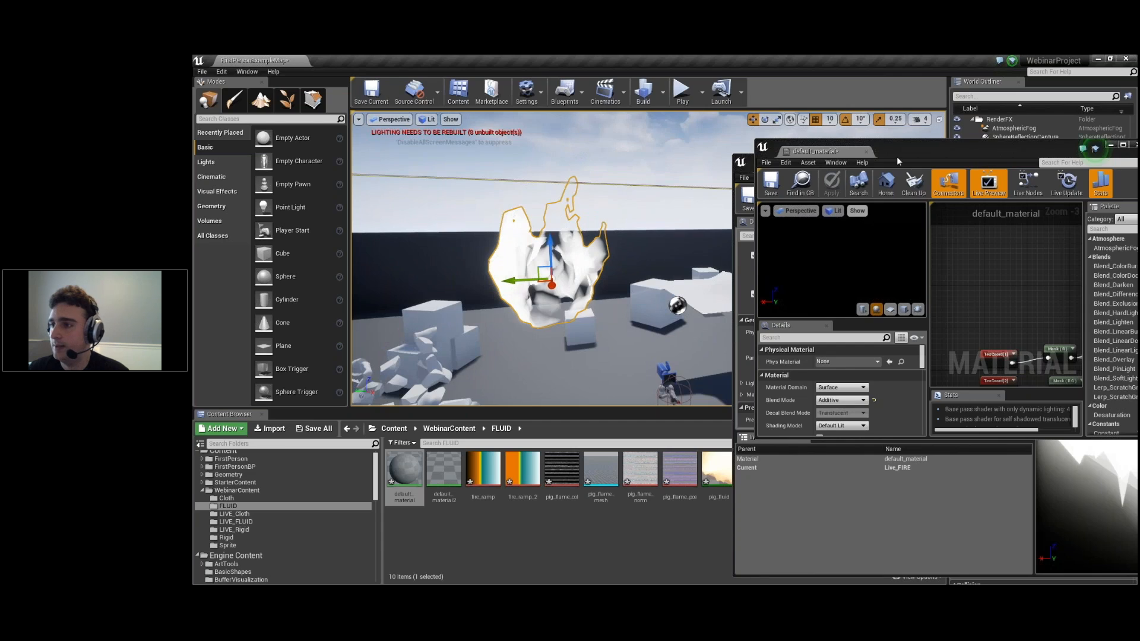
- Add a Fresnel node to default_material's graph and connect it to Emissive Color in place of the Multiply node
{"action": "left_click_drag", "start_coordinate": [897, 156], "coordinate": [564, 166]}
{"action": "double_click", "coordinate": [564, 167]}
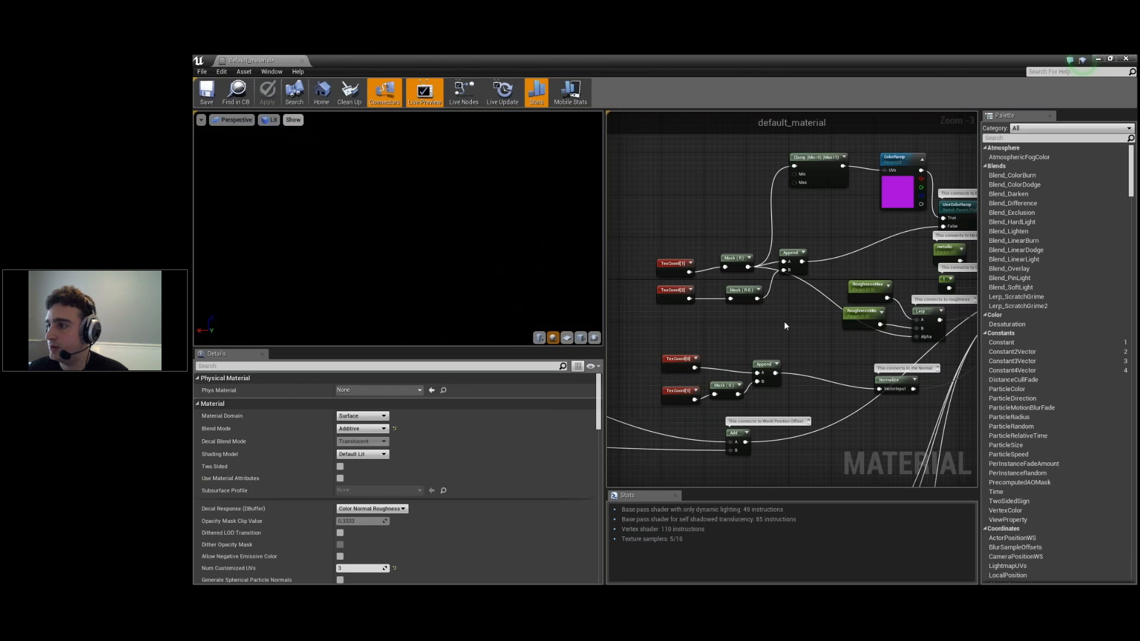
{"action": "key", "text": "Home"}
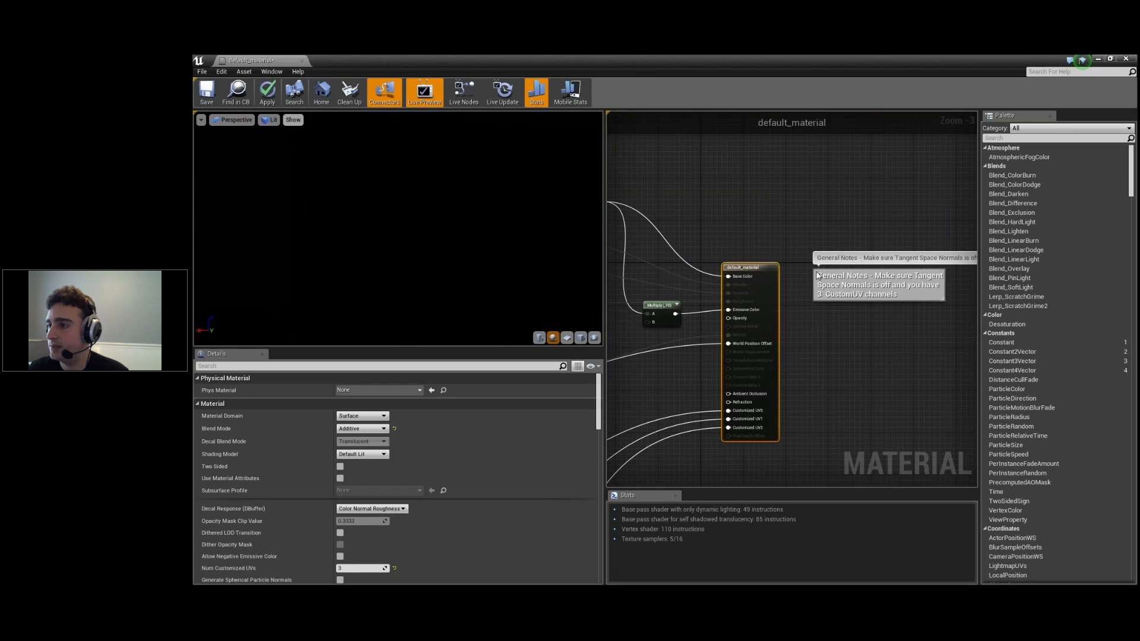
{"action": "left_click_drag", "start_coordinate": [745, 268], "coordinate": [811, 268]}
{"action": "right_click", "coordinate": [723, 328]}
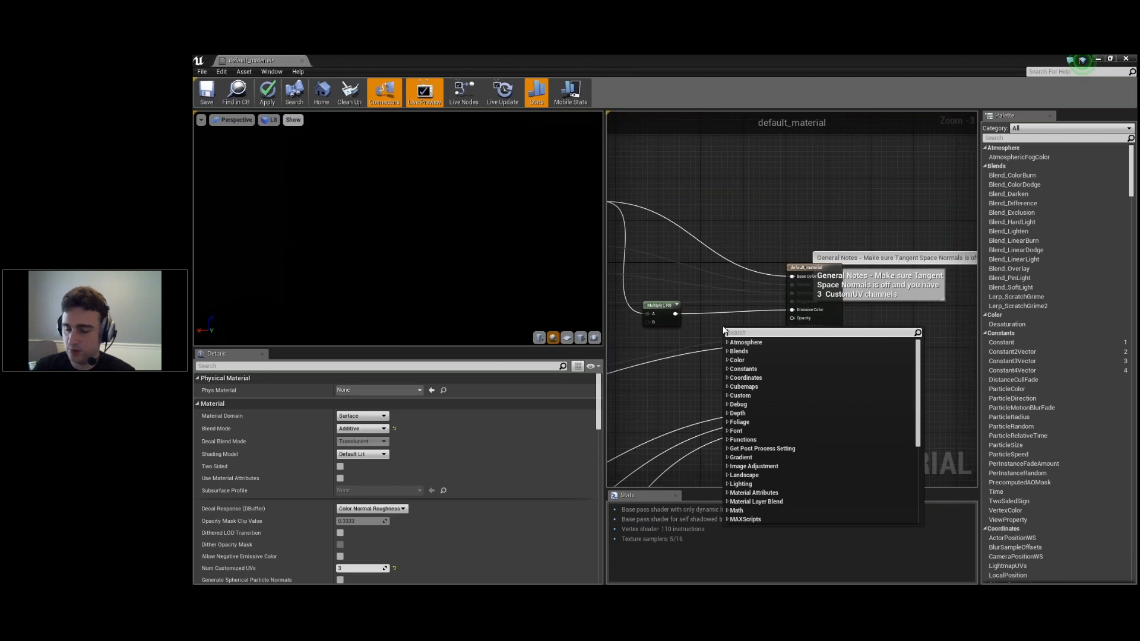
{"action": "type", "text": "fresnel"}
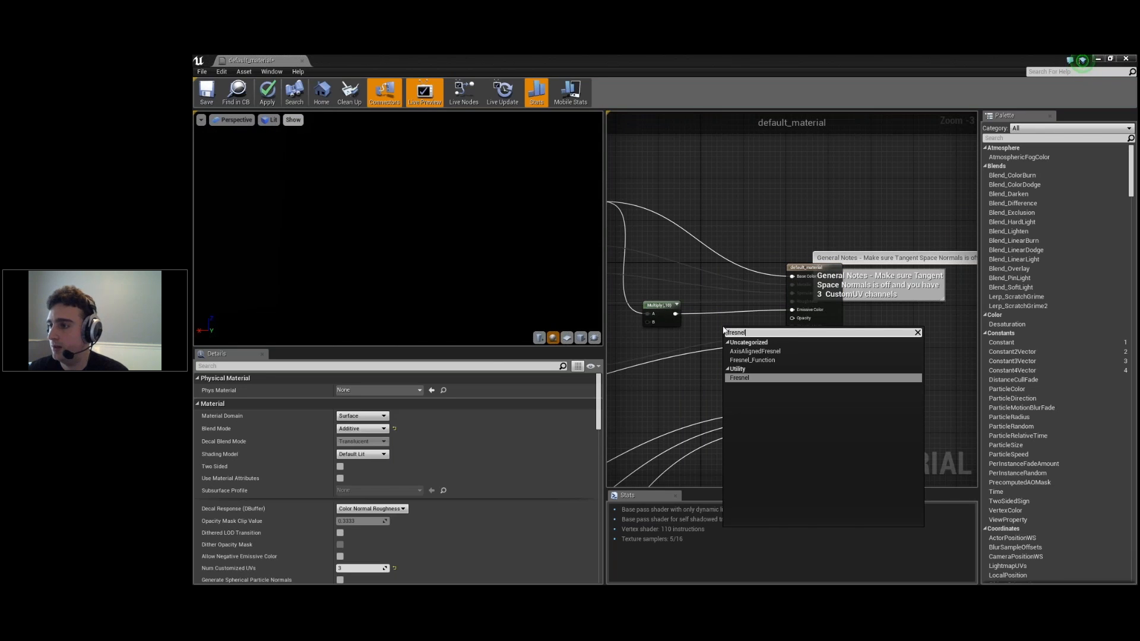
{"action": "key", "text": "Return"}
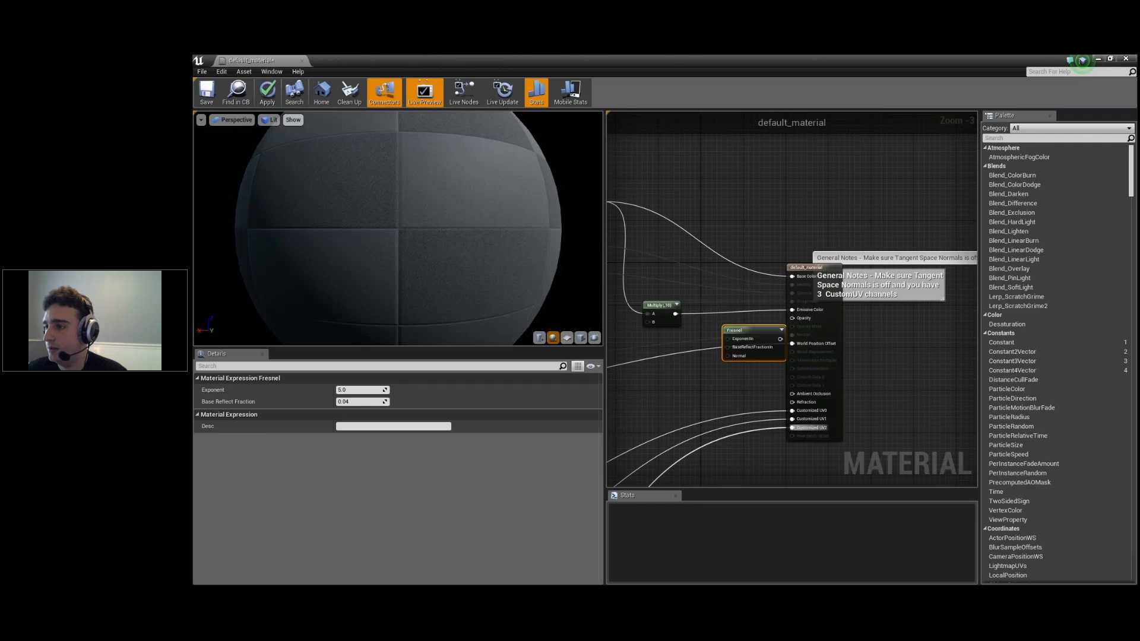
{"action": "left_click_drag", "start_coordinate": [742, 330], "coordinate": [794, 310]}
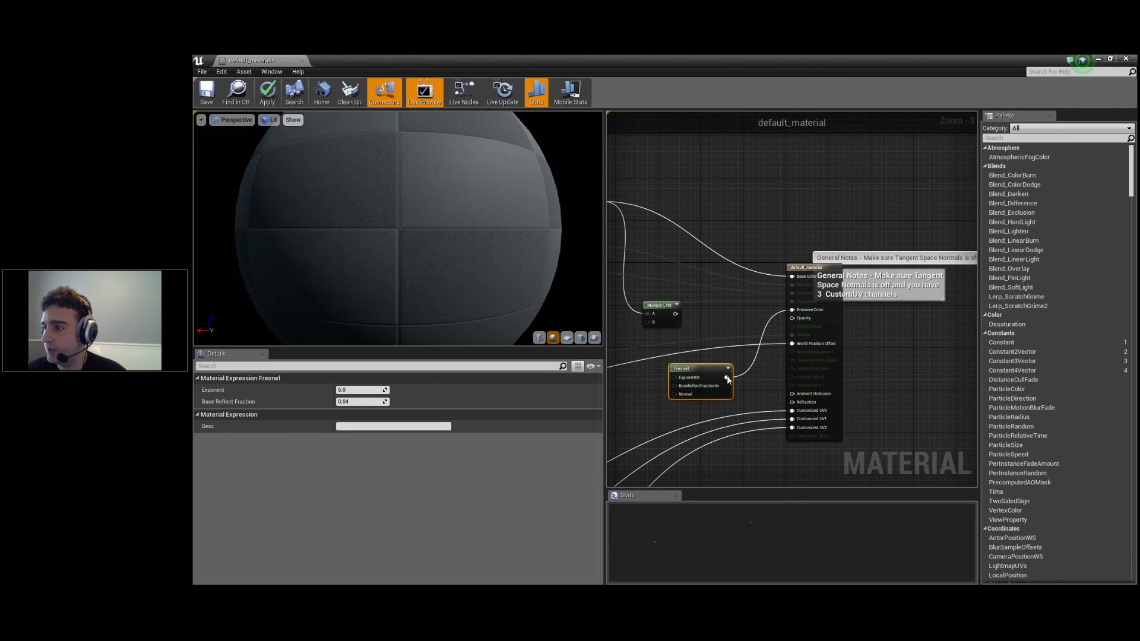
- Connect the Fresnel output to Base Color and the Normalize output to Fresnel's Normal input, and apply the material
{"action": "right_click_drag", "start_coordinate": [619, 400], "coordinate": [712, 378]}
{"action": "left_click_drag", "start_coordinate": [821, 356], "coordinate": [886, 255]}
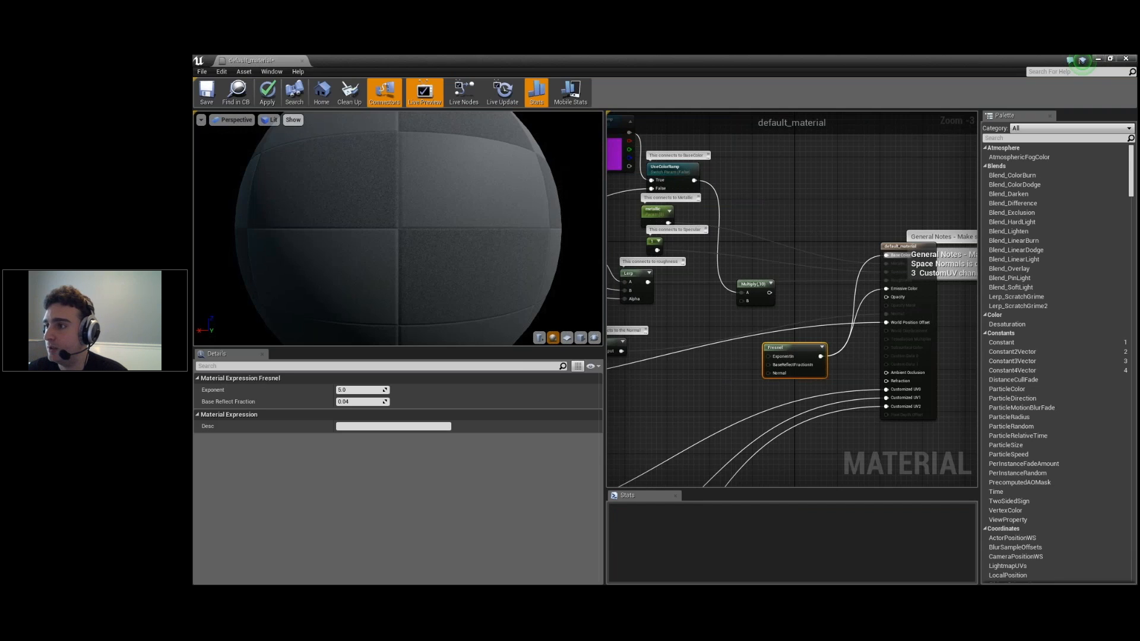
{"action": "right_click_drag", "start_coordinate": [739, 382], "coordinate": [860, 330]}
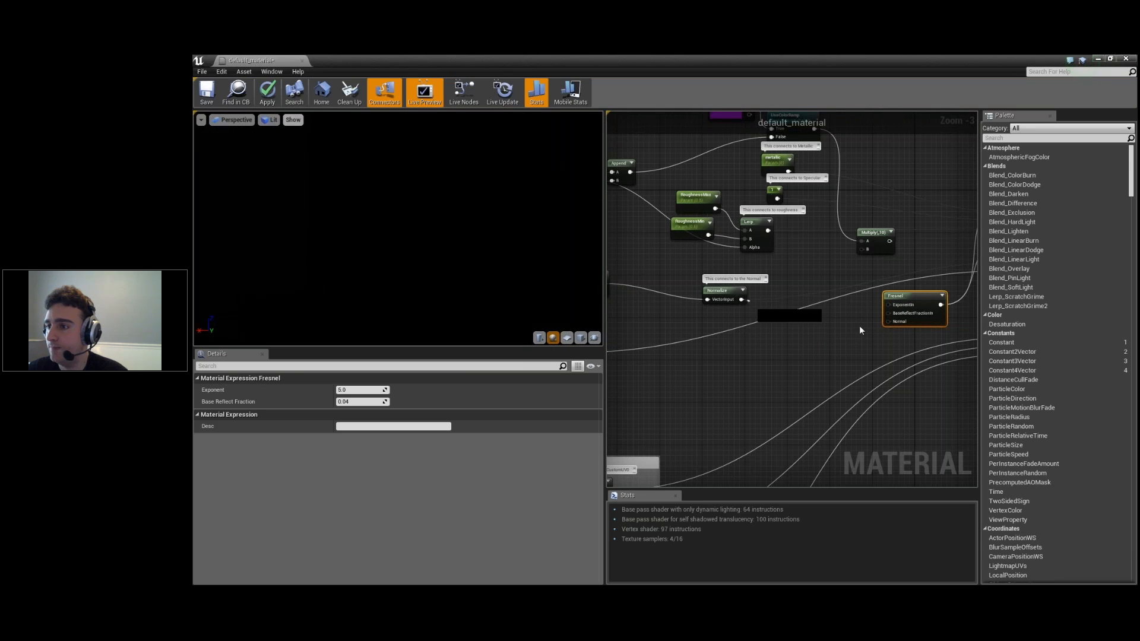
{"action": "left_click_drag", "start_coordinate": [860, 330], "coordinate": [896, 323]}
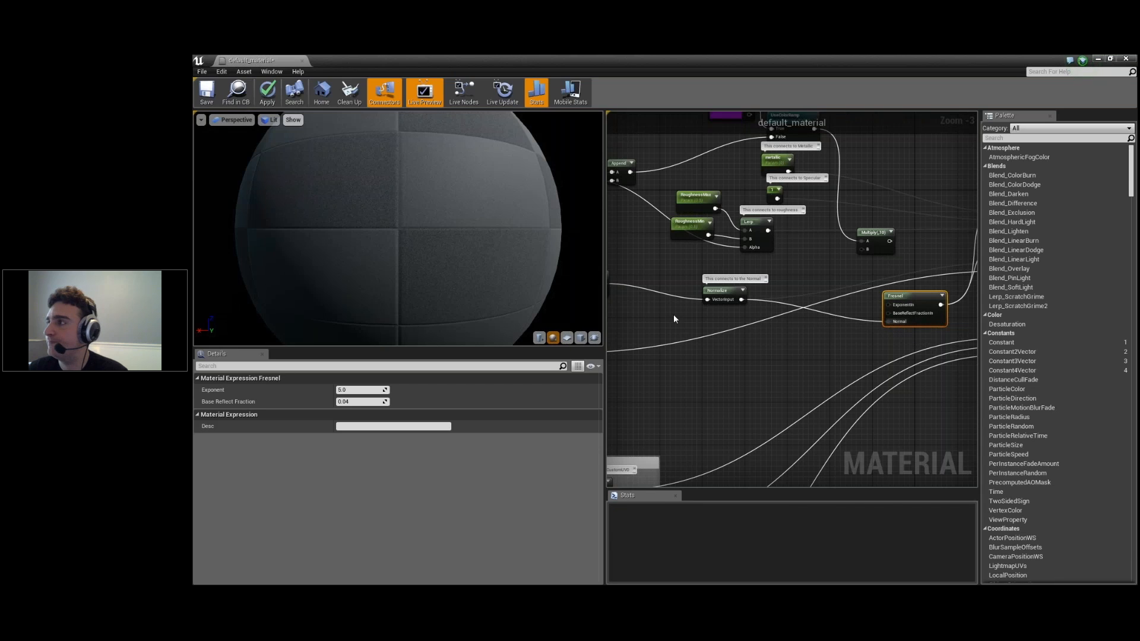
{"action": "left_click", "coordinate": [267, 92]}
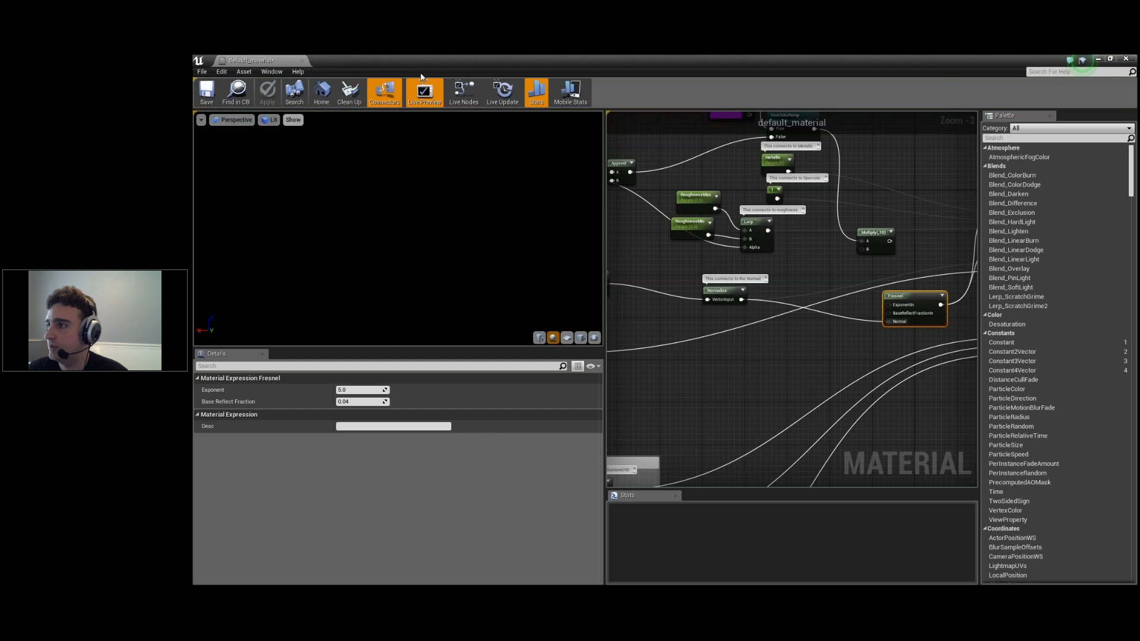
- Examine the Fresnel-shaded flame animation in the level, deselect the mesh and view it from farther away
{"action": "left_click_drag", "start_coordinate": [421, 62], "coordinate": [1032, 256]}
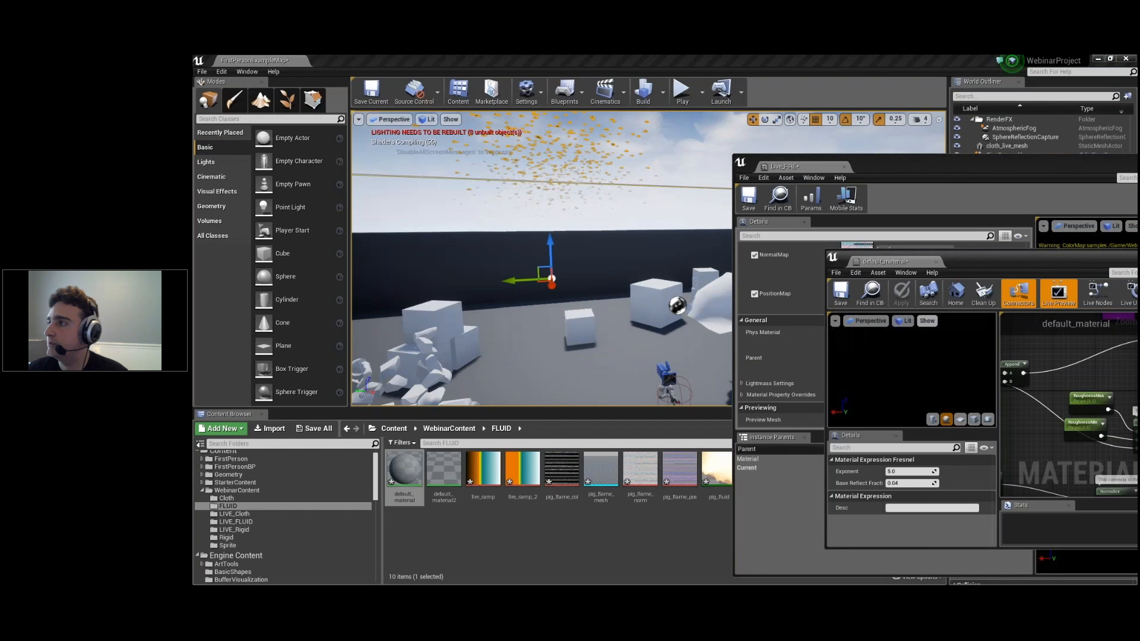
{"action": "right_click_drag", "start_coordinate": [570, 255], "coordinate": [576, 242]}
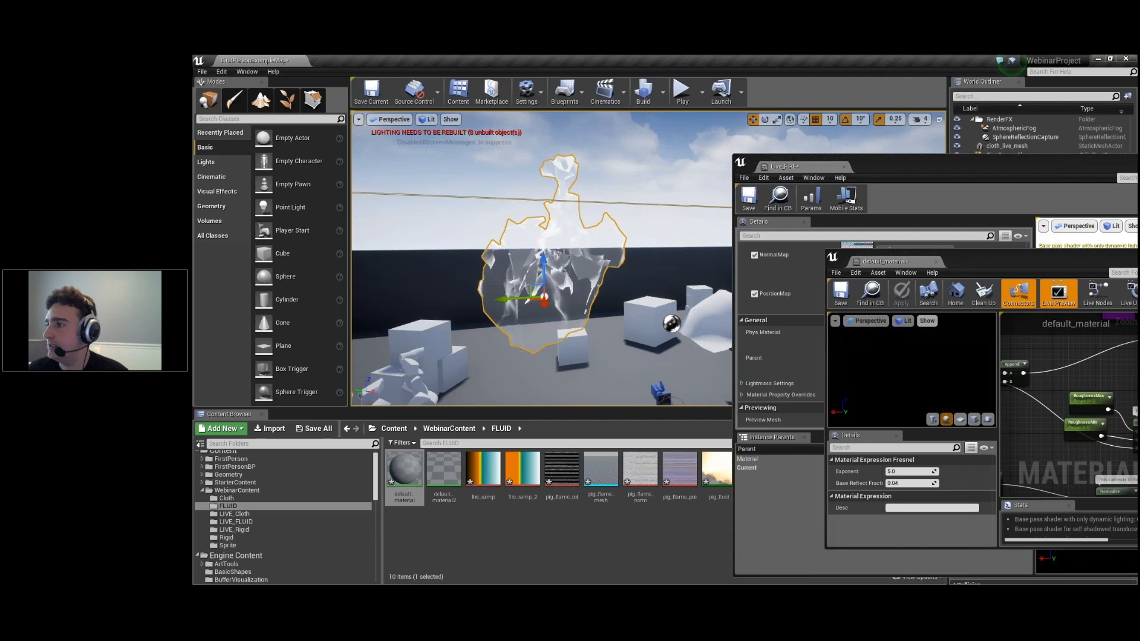
{"action": "right_click_drag", "start_coordinate": [541, 258], "coordinate": [556, 251]}
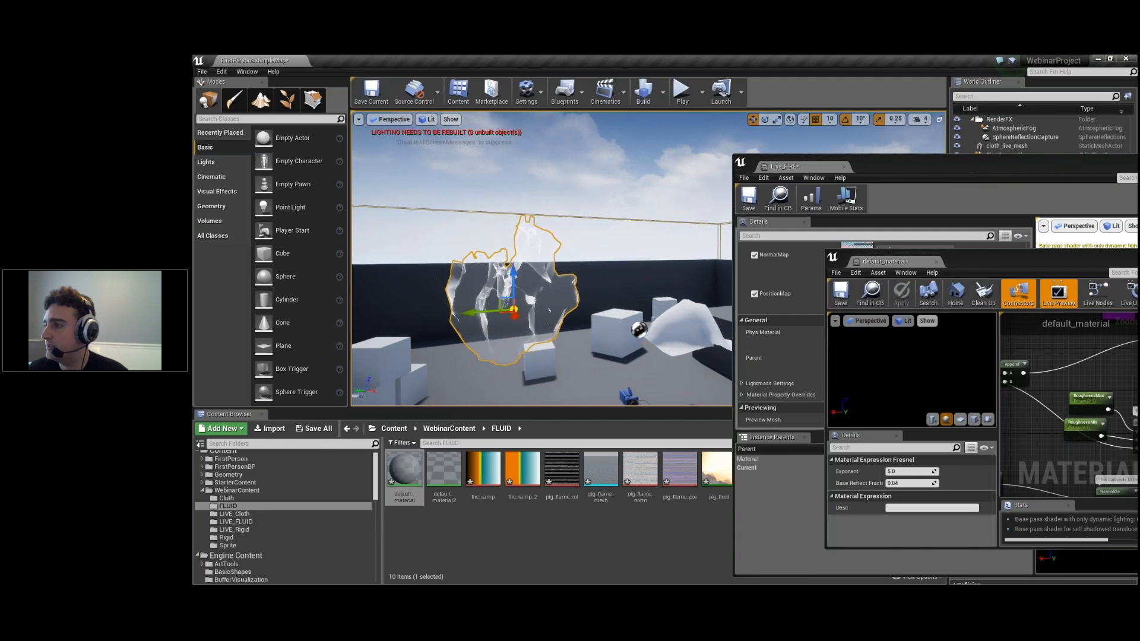
{"action": "left_click", "coordinate": [610, 203]}
{"action": "key", "text": "s"}
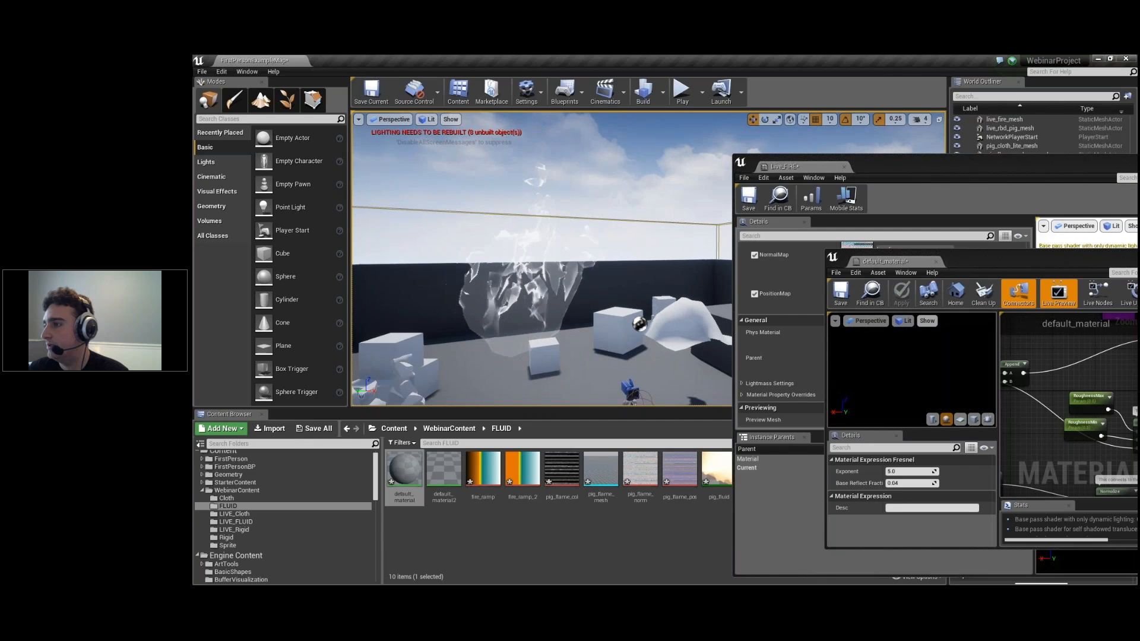
{"action": "mouse_move", "coordinate": [611, 204]}
{"action": "right_mouse_down"}
{"action": "mouse_move", "coordinate": [683, 208]}
{"action": "mouse_move", "coordinate": [587, 207]}
{"action": "right_mouse_up"}
{"action": "key", "text": "s"}
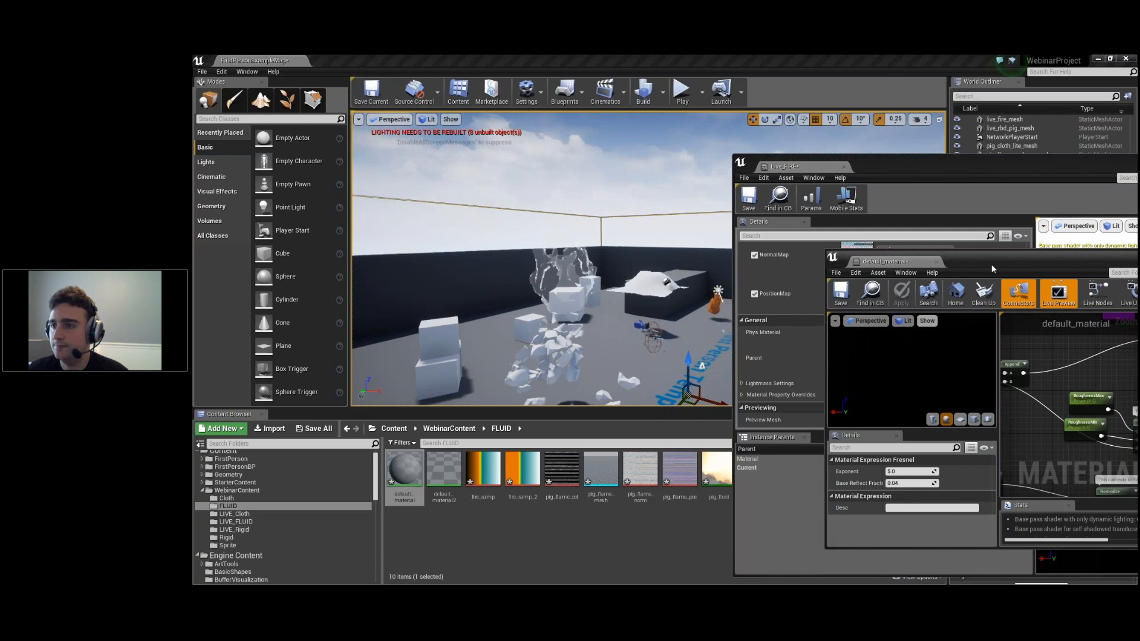
- Set the Fresnel node's Exponent to 3 and Base Reflect Fraction to 0 in default_material, and apply the material
{"action": "left_click_drag", "start_coordinate": [977, 259], "coordinate": [636, 177]}
{"action": "right_click_drag", "start_coordinate": [822, 308], "coordinate": [772, 324]}
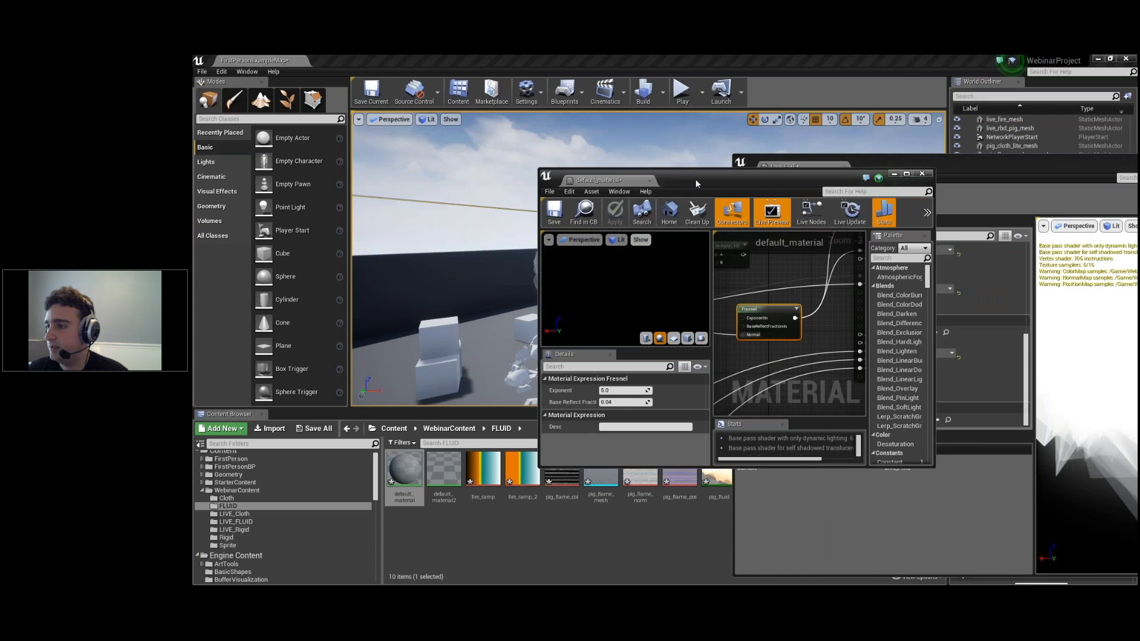
{"action": "left_click_drag", "start_coordinate": [696, 179], "coordinate": [811, 170]}
{"action": "left_click", "coordinate": [749, 379]}
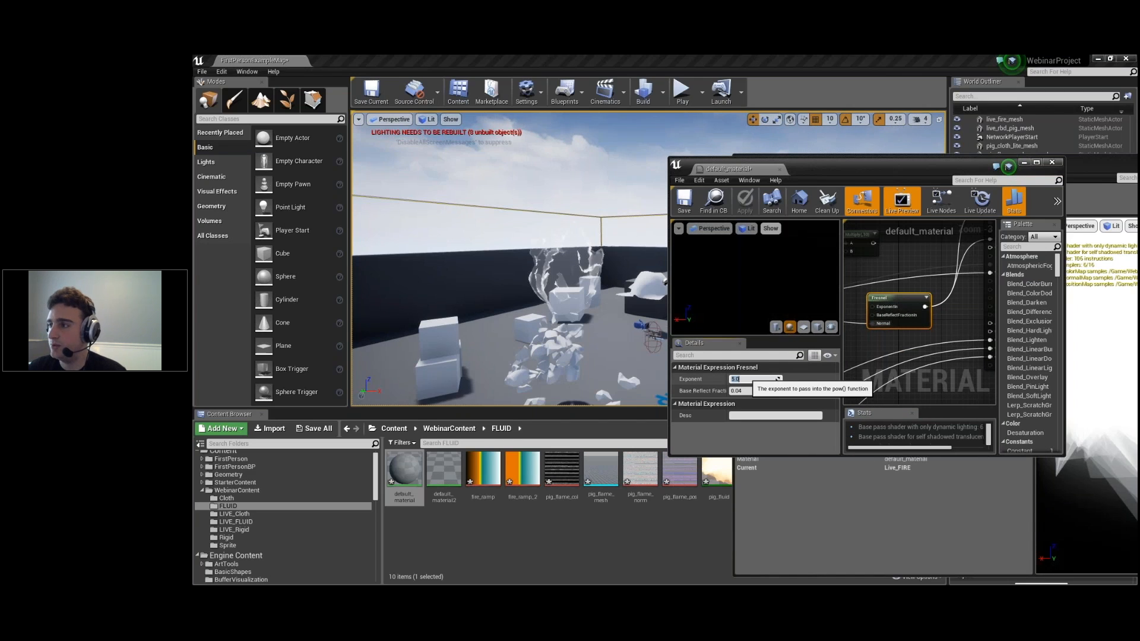
{"action": "type", "text": "3"}
{"action": "key", "text": "Return"}
{"action": "key", "text": "Tab"}
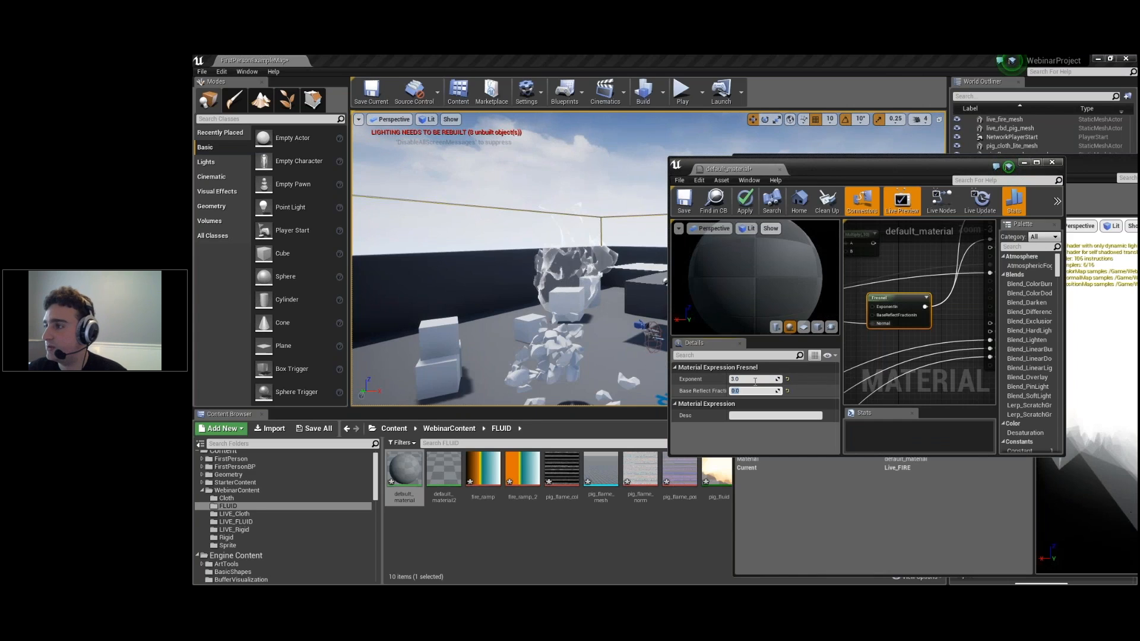
{"action": "type", "text": "0.0"}
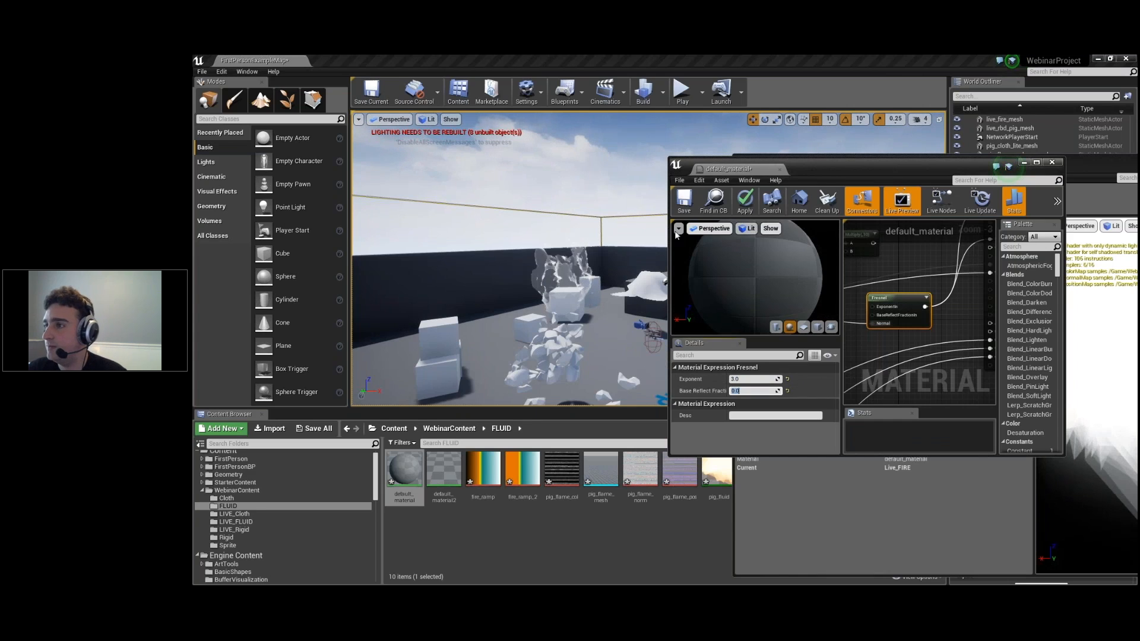
{"action": "left_click", "coordinate": [745, 203]}
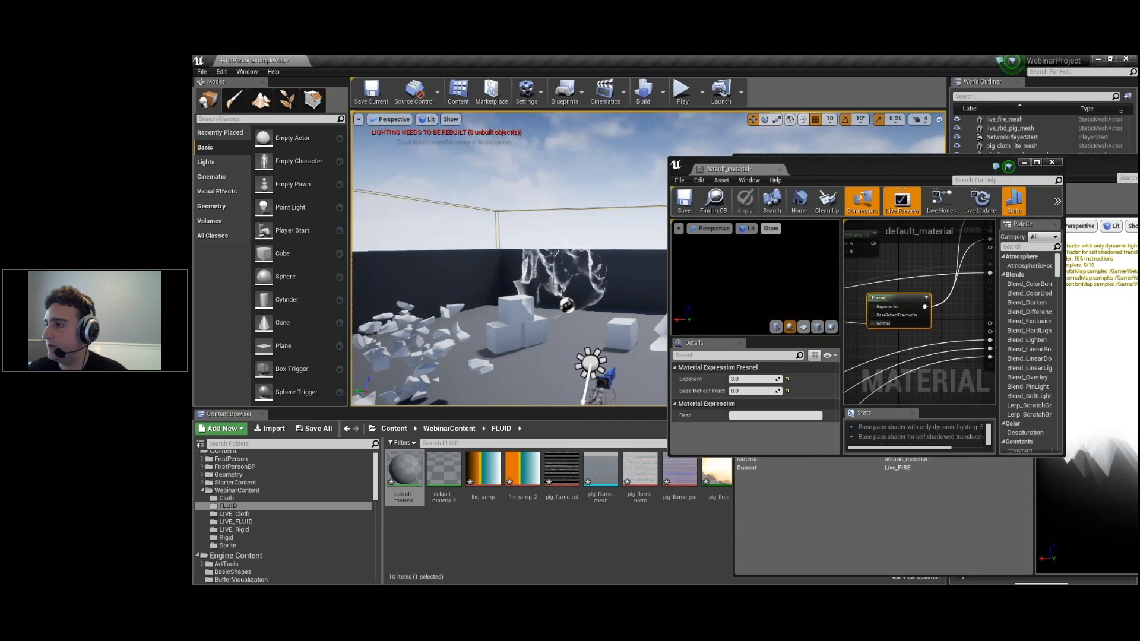
- Select the live_fire_mesh flame in the level, clear the material window out of the way and compare it with the orange flame
{"action": "left_click", "coordinate": [561, 244]}
{"action": "left_click_drag", "start_coordinate": [560, 244], "coordinate": [561, 304]}
{"action": "left_click", "coordinate": [606, 272]}
{"action": "right_click_drag", "start_coordinate": [605, 272], "coordinate": [630, 309]}
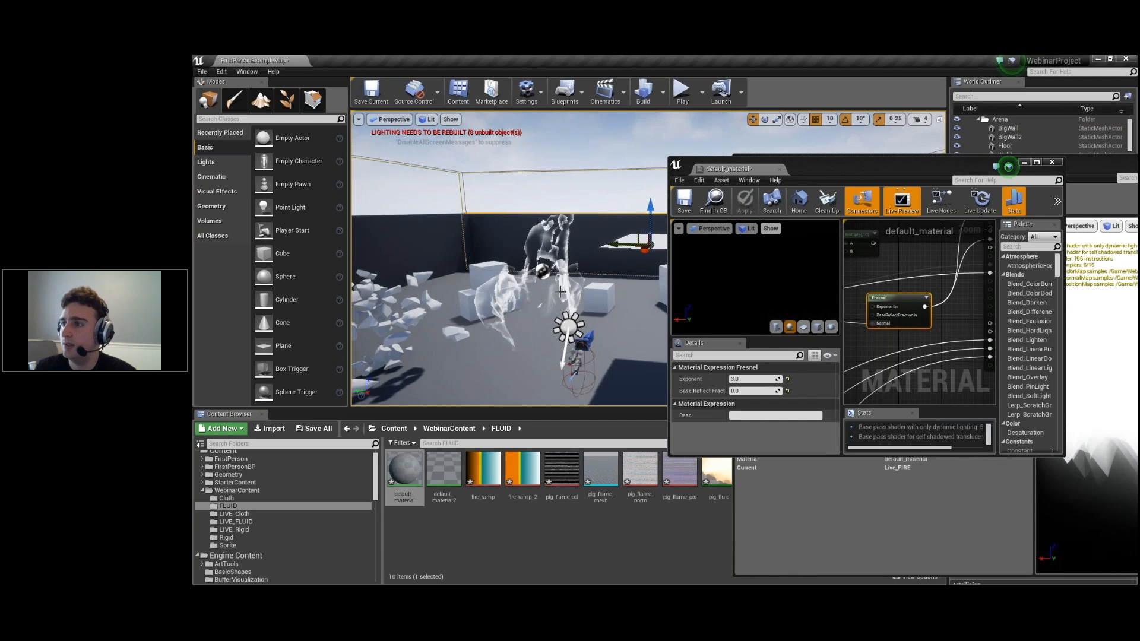
{"action": "left_click", "coordinate": [568, 286]}
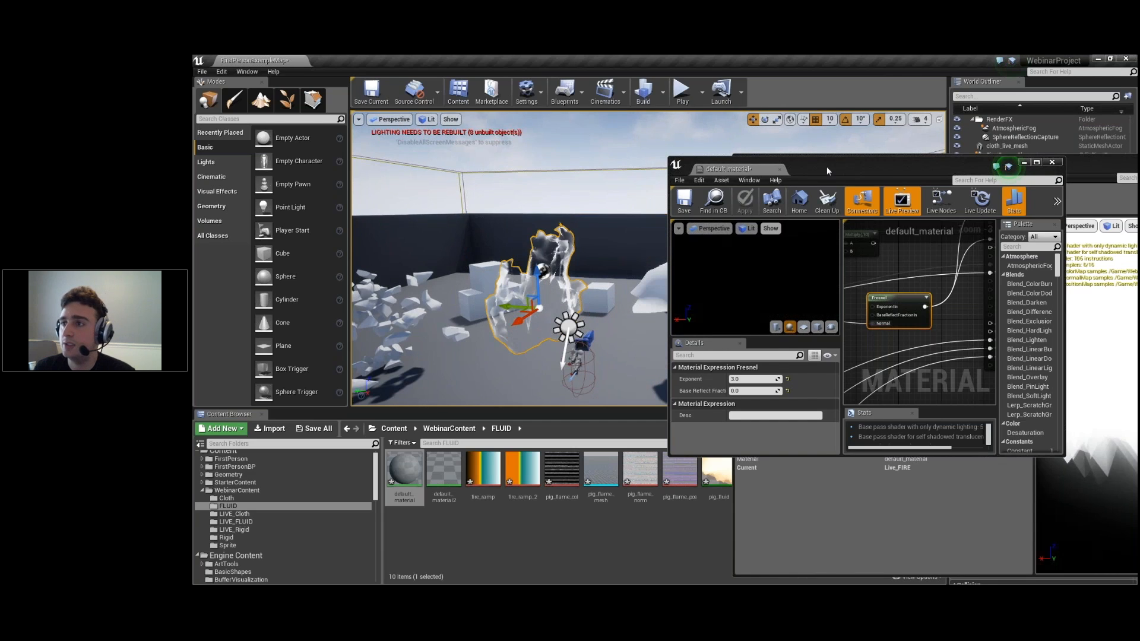
{"action": "left_click_drag", "start_coordinate": [826, 167], "coordinate": [842, 334]}
{"action": "left_click", "coordinate": [772, 332]}
{"action": "right_click_drag", "start_coordinate": [771, 332], "coordinate": [772, 292]}
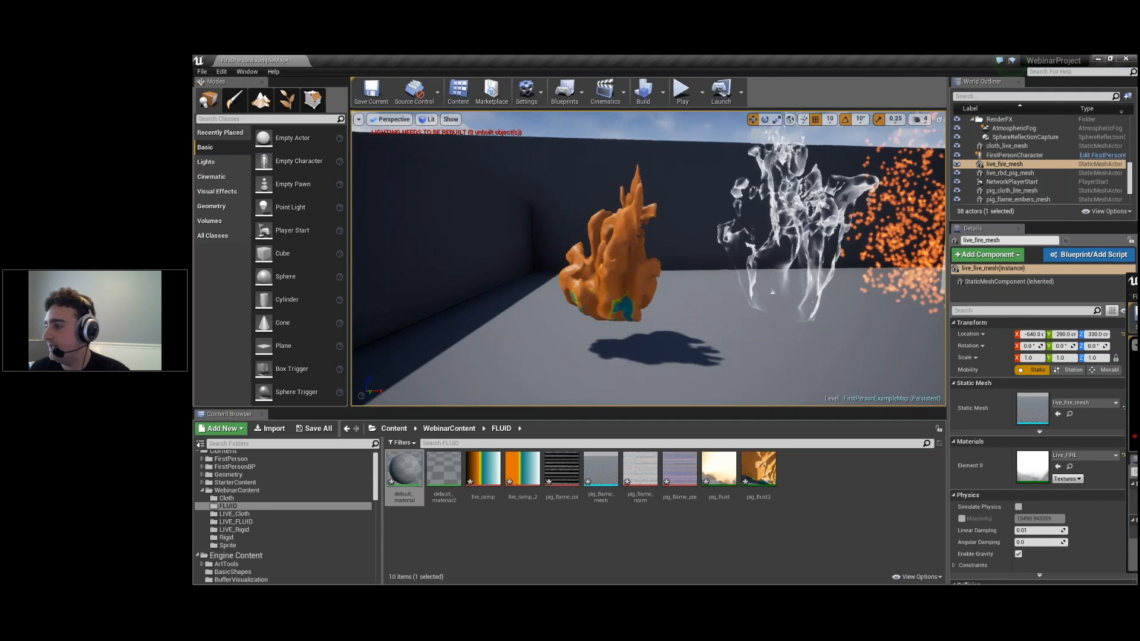
- Examine the fire_ramp texture, the Live_FIRE instance's parameters and the ColorRamp node in default_material's graph
{"action": "left_click", "coordinate": [483, 475]}
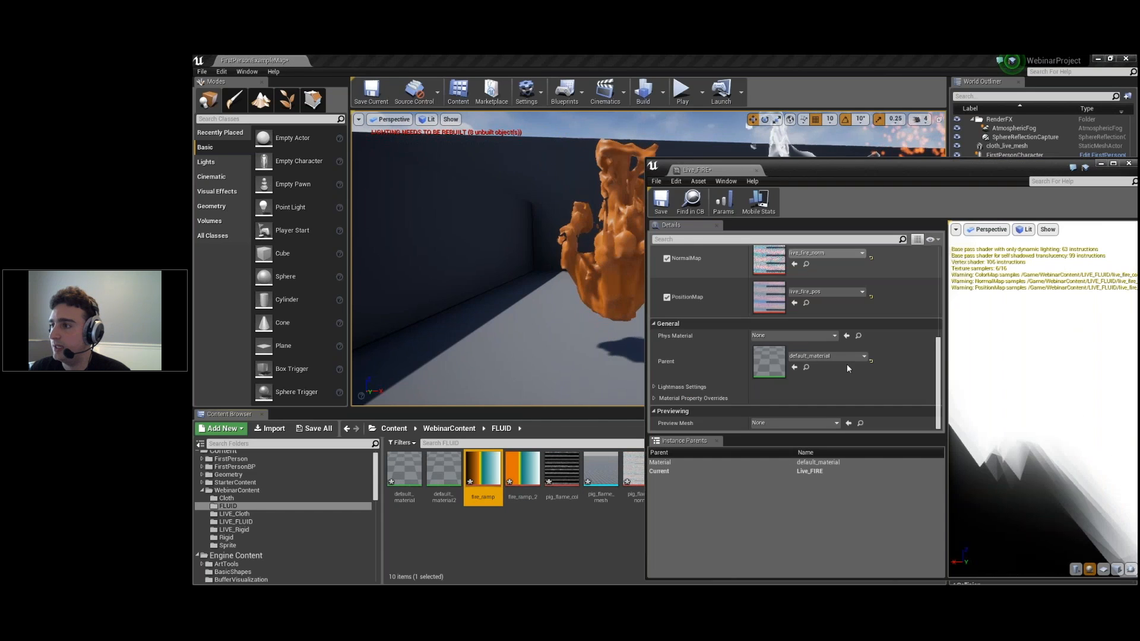
{"action": "scroll", "coordinate": [846, 365], "scroll_direction": "up", "scroll_amount": 5}
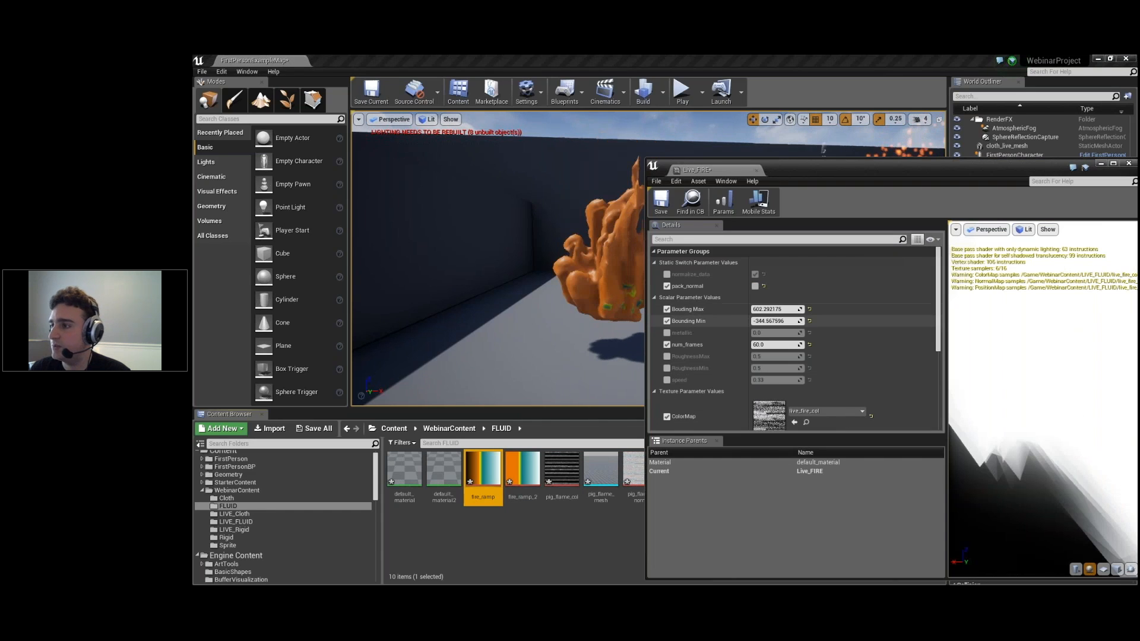
{"action": "mouse_move", "coordinate": [793, 171]}
{"action": "left_mouse_down"}
{"action": "mouse_move", "coordinate": [841, 167]}
{"action": "mouse_move", "coordinate": [803, 153]}
{"action": "left_mouse_up"}
{"action": "scroll", "coordinate": [943, 337], "scroll_direction": "down", "scroll_amount": 3}
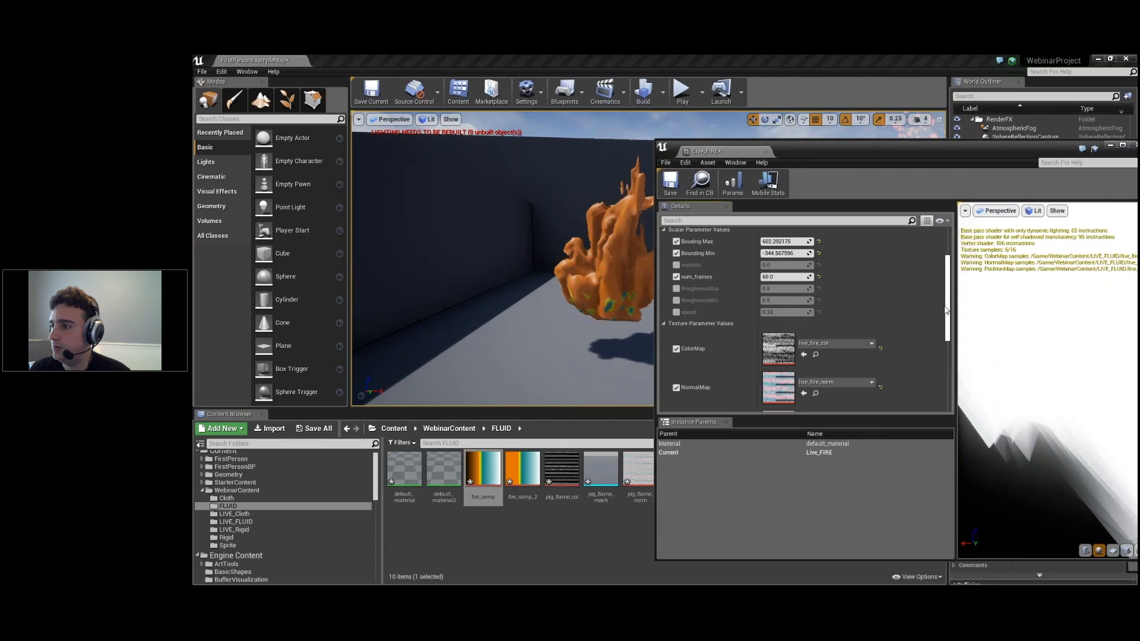
{"action": "scroll", "coordinate": [943, 337], "scroll_direction": "down", "scroll_amount": 1}
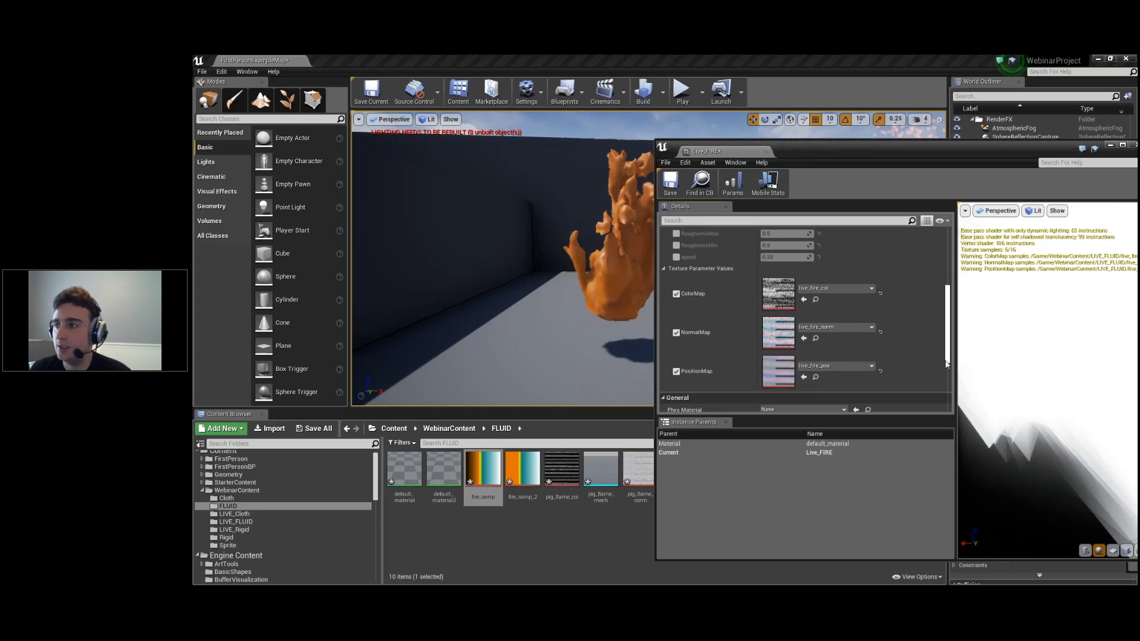
{"action": "scroll", "coordinate": [946, 364], "scroll_direction": "down", "scroll_amount": 2}
{"action": "left_click_drag", "start_coordinate": [815, 149], "coordinate": [708, 184]}
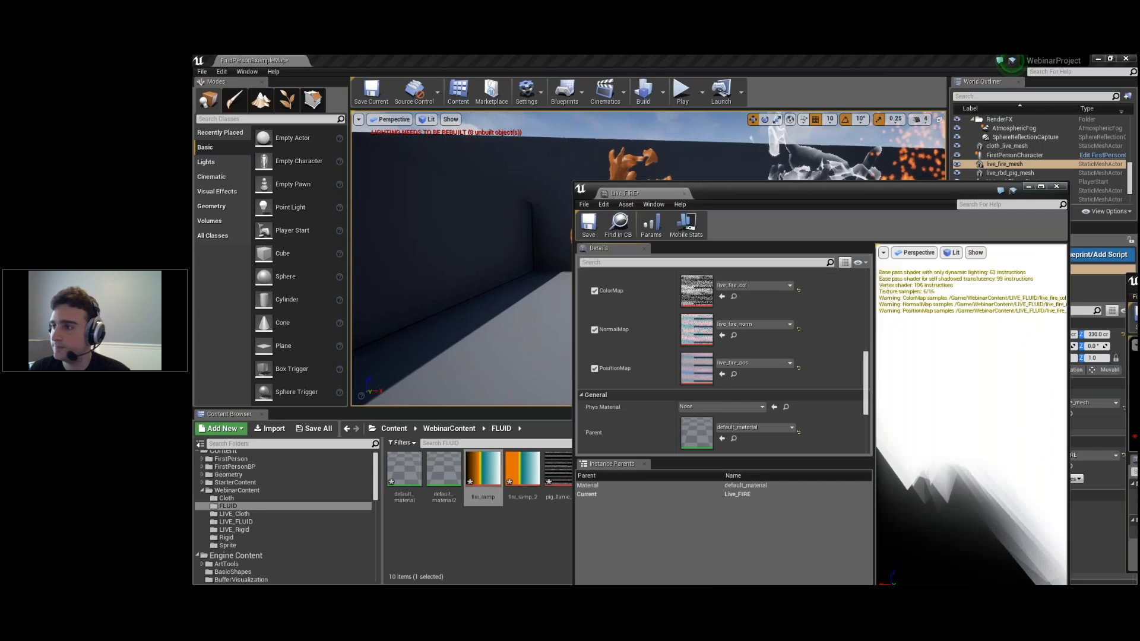
{"action": "left_click_drag", "start_coordinate": [668, 223], "coordinate": [496, 167]}
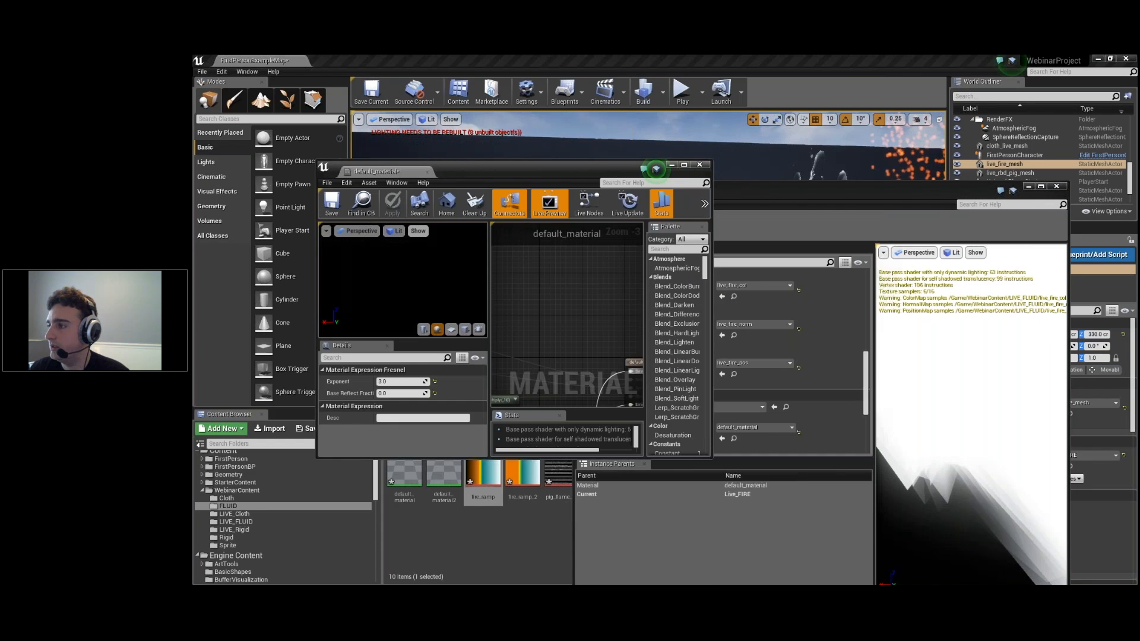
{"action": "right_click_drag", "start_coordinate": [521, 236], "coordinate": [543, 334]}
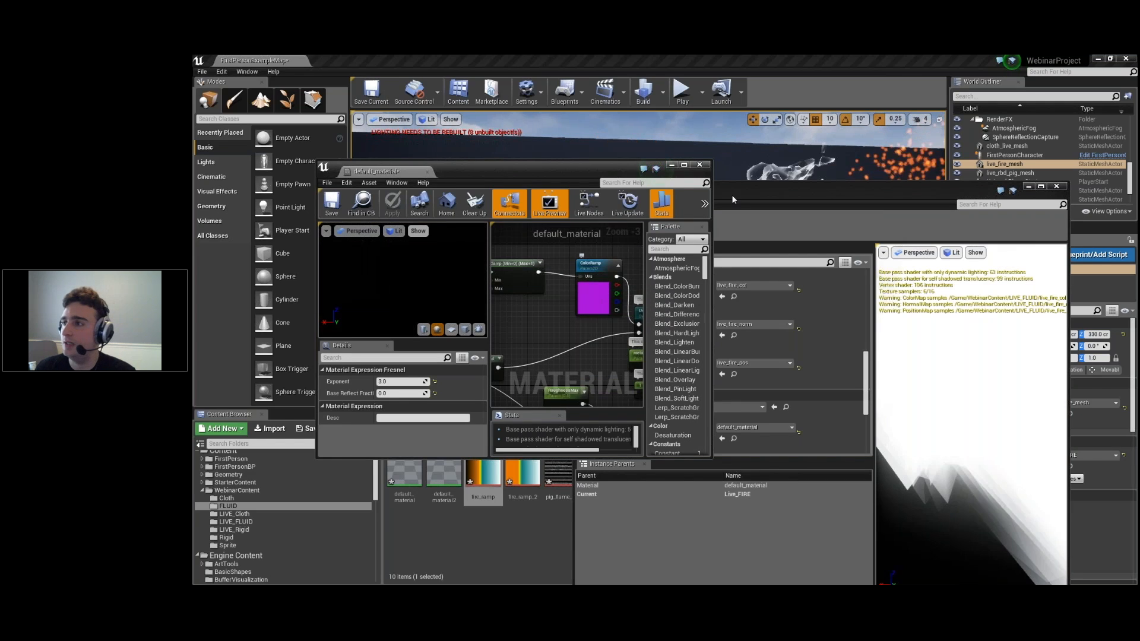
{"action": "left_click_drag", "start_coordinate": [614, 165], "coordinate": [604, 369]}
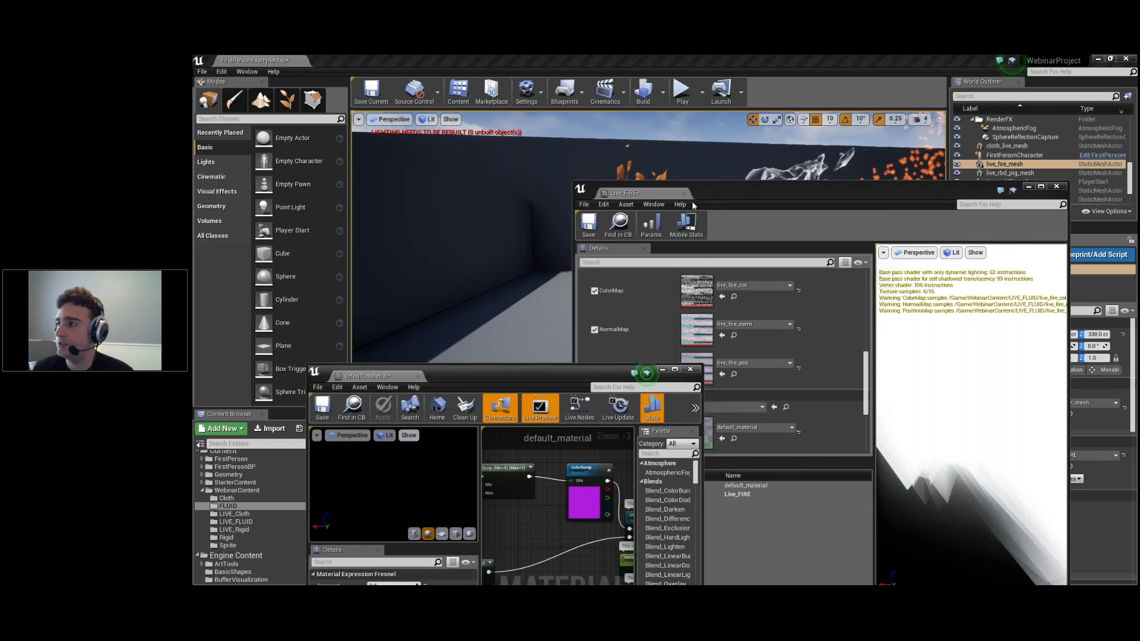
{"action": "left_click_drag", "start_coordinate": [692, 201], "coordinate": [1042, 310]}
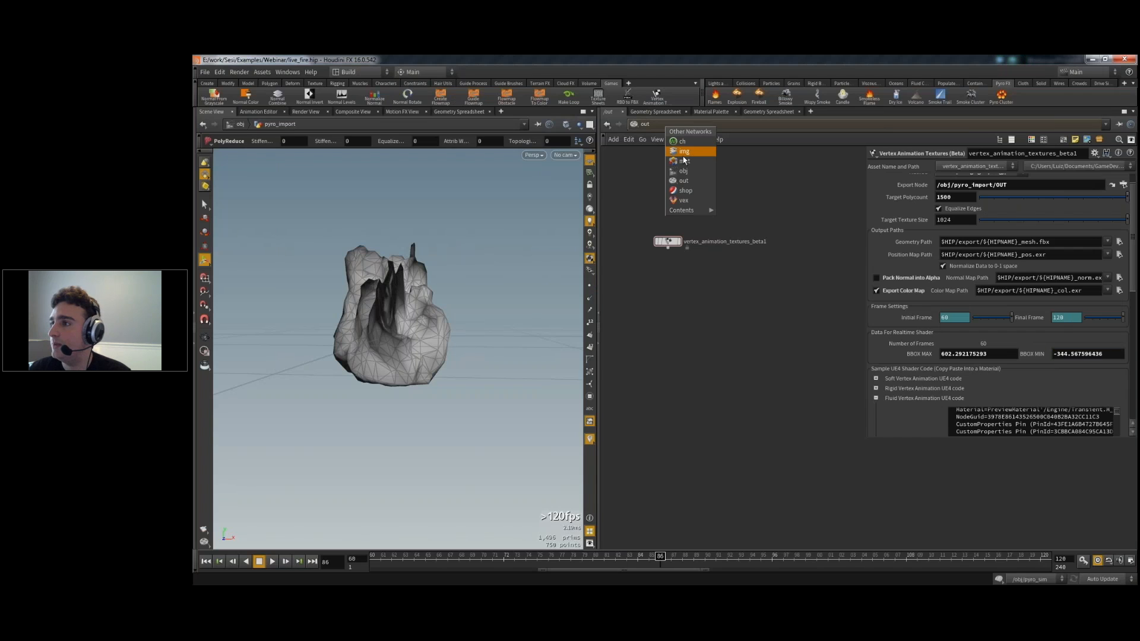
- Switch to Houdini, create an Image Network in the img context, go inside it and show the composite view
{"action": "left_click", "coordinate": [683, 153]}
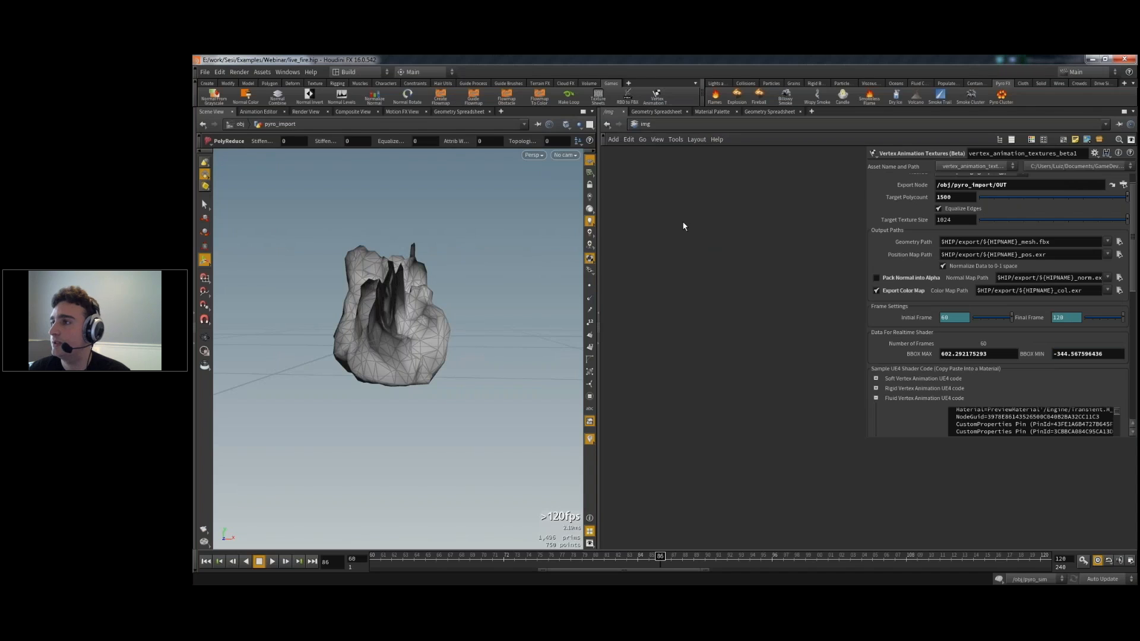
{"action": "key", "text": "Tab"}
{"action": "mouse_move", "coordinate": [706, 251]}
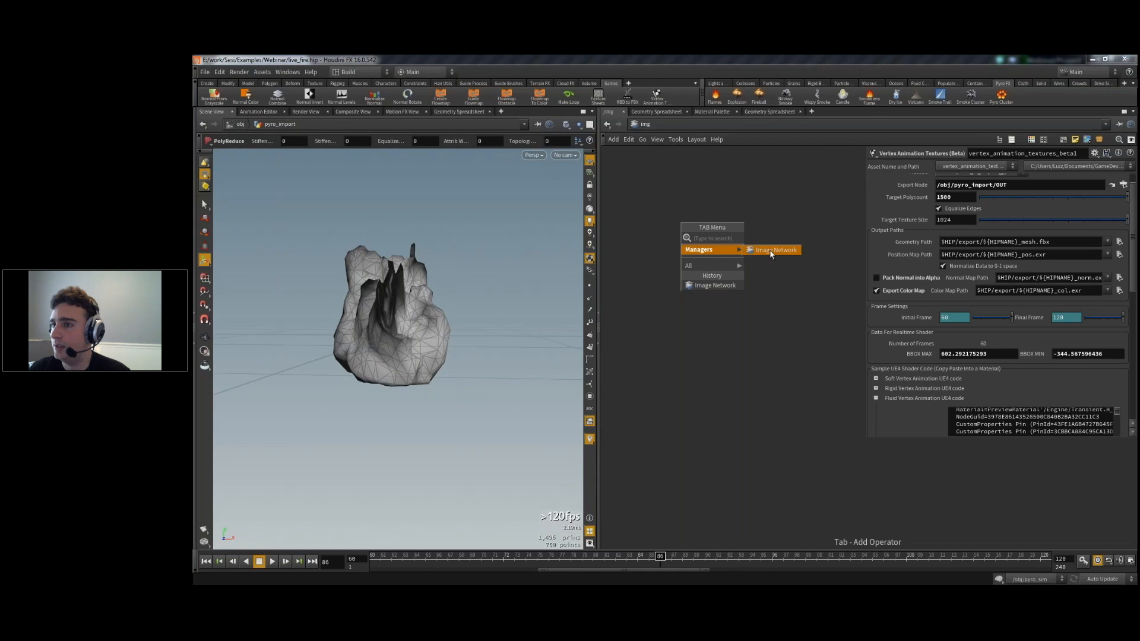
{"action": "left_click", "coordinate": [770, 251]}
{"action": "left_click", "coordinate": [689, 249]}
{"action": "double_click", "coordinate": [689, 249]}
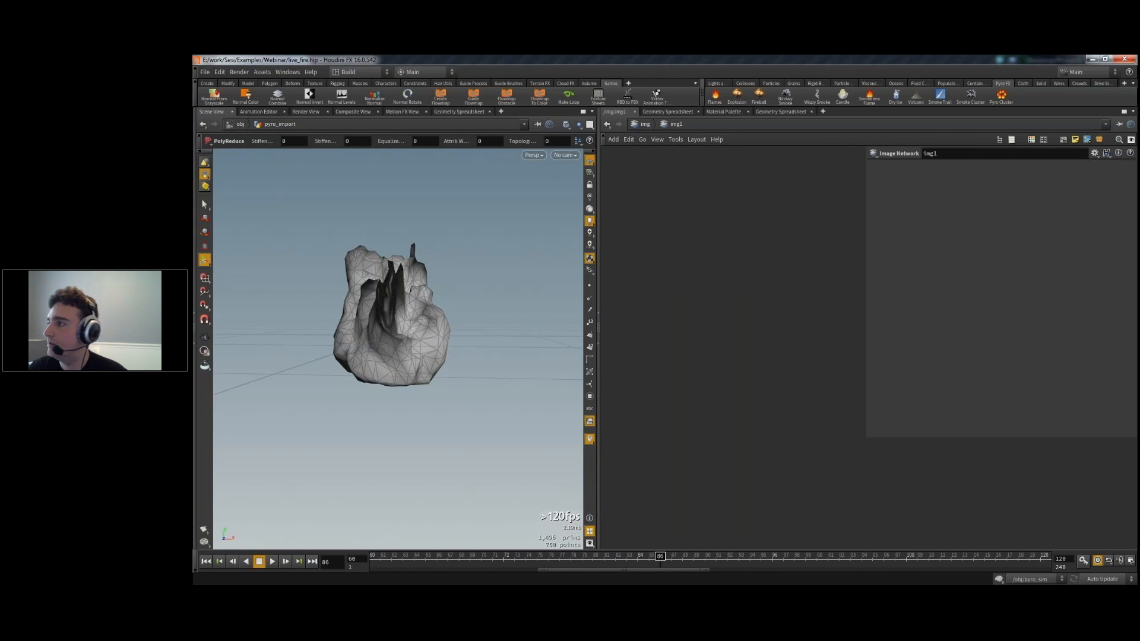
{"action": "left_click", "coordinate": [353, 112]}
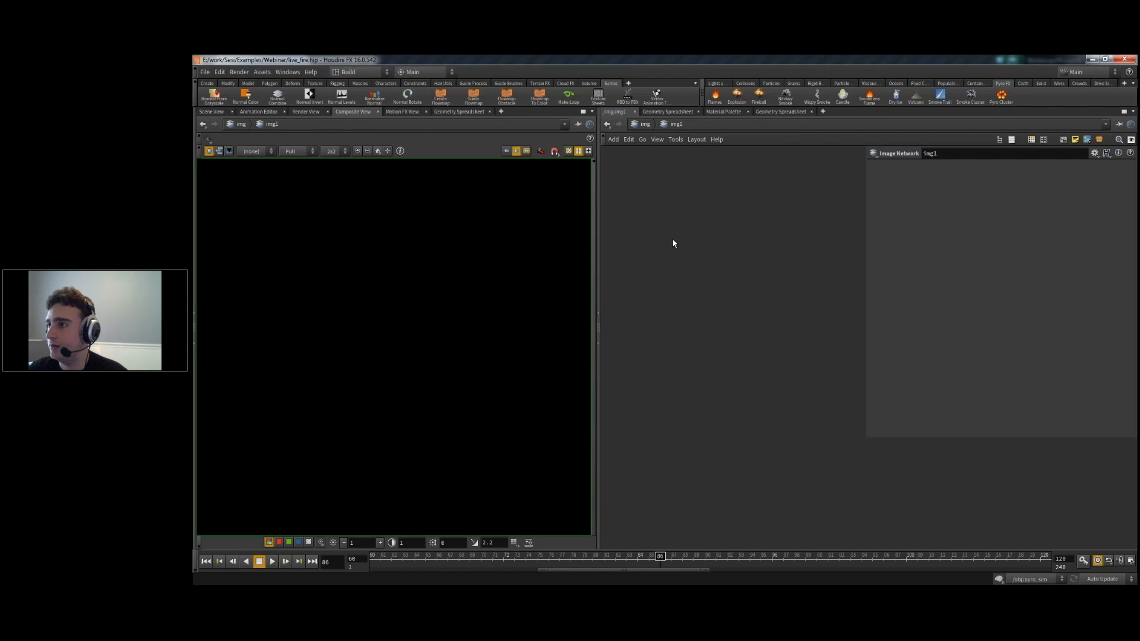
- Add a Ramp node to the image network and frame its whole image in the composite view
{"action": "key", "text": "Tab"}
{"action": "type", "text": "ramp"}
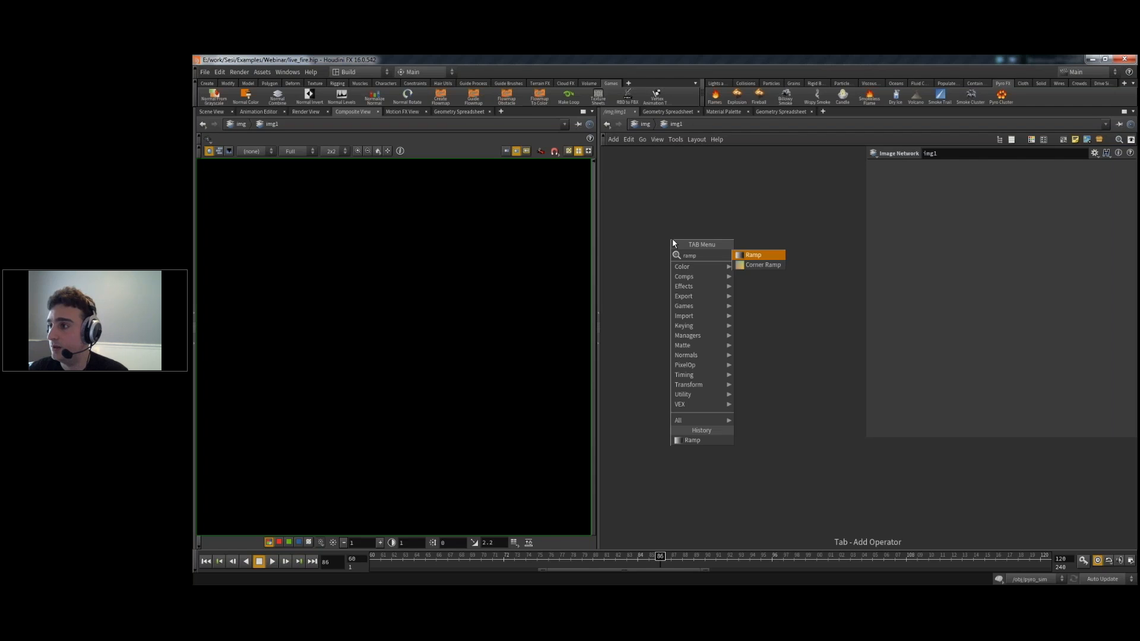
{"action": "key", "text": "Return"}
{"action": "left_click", "coordinate": [672, 239]}
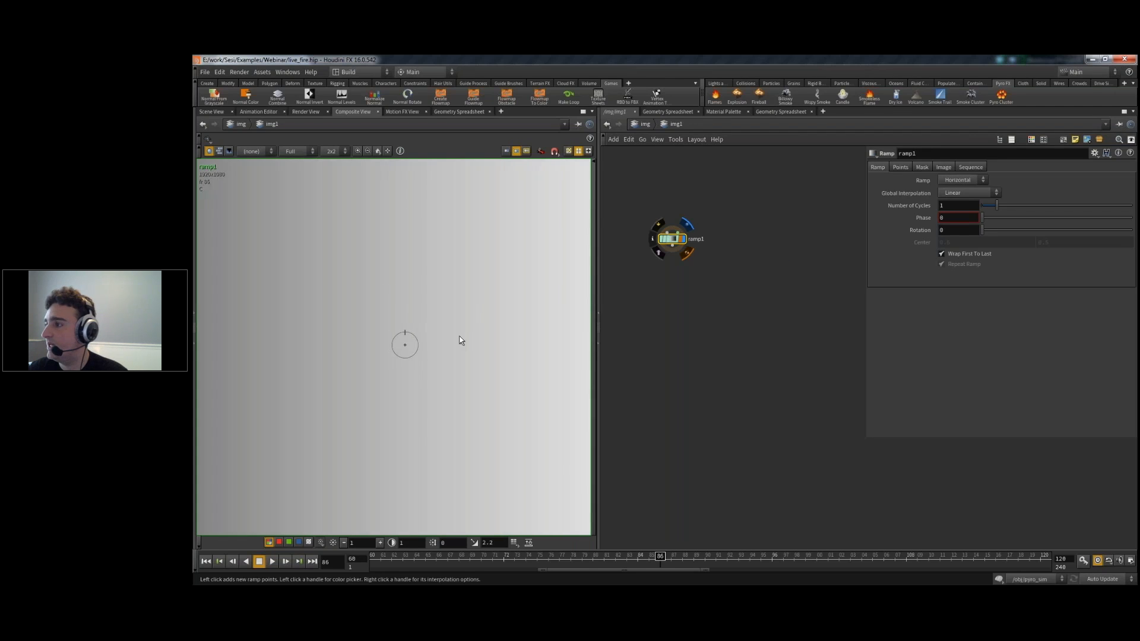
{"action": "scroll", "coordinate": [461, 339], "scroll_direction": "down", "scroll_amount": 5}
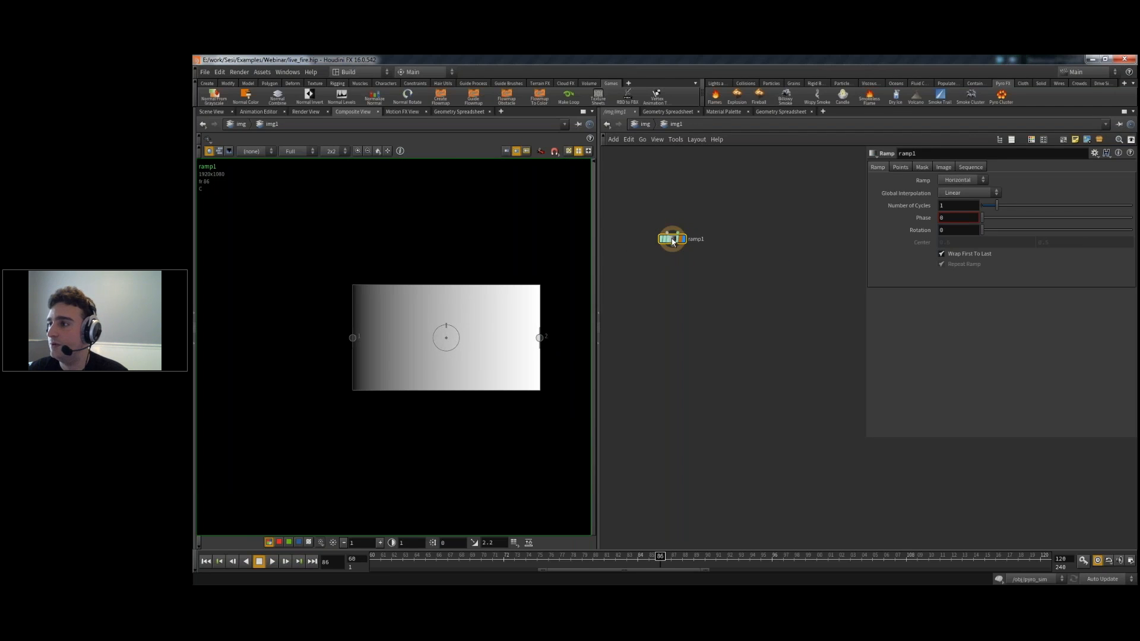
- Override the ramp image's size to 256 by 4 pixels
{"action": "left_click", "coordinate": [938, 167]}
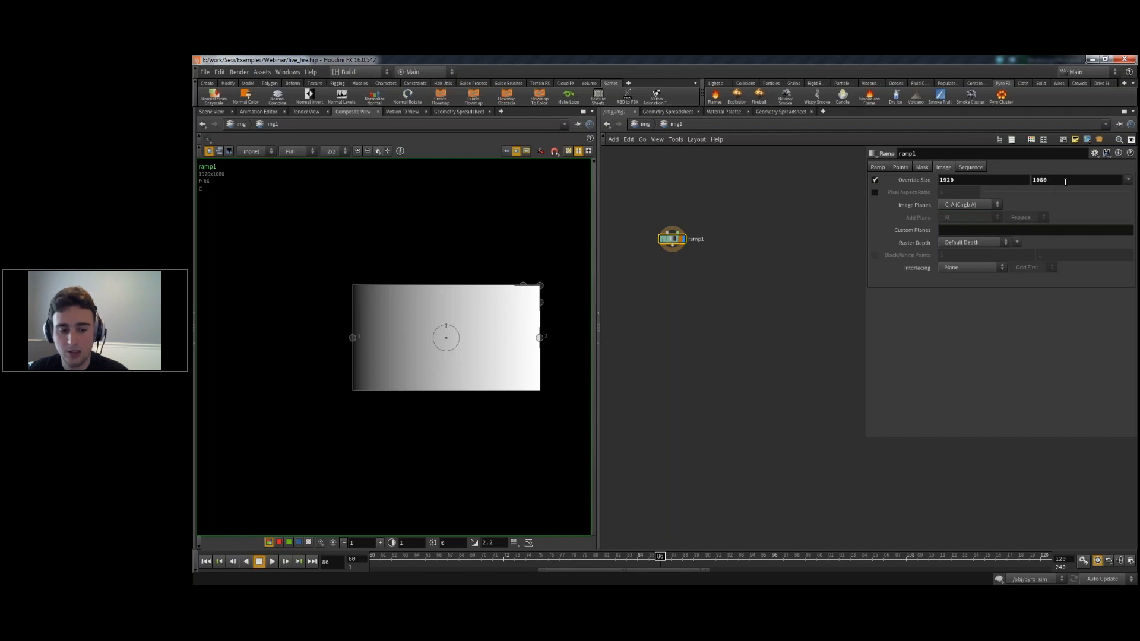
{"action": "double_click", "coordinate": [1076, 178]}
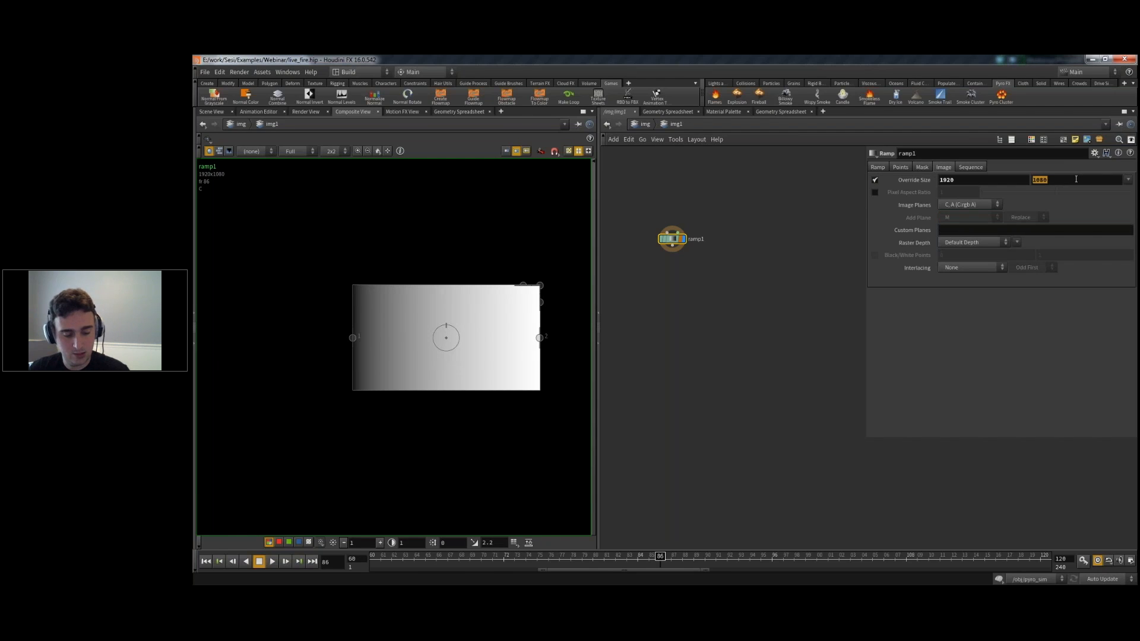
{"action": "type", "text": "4"}
{"action": "key", "text": "Tab"}
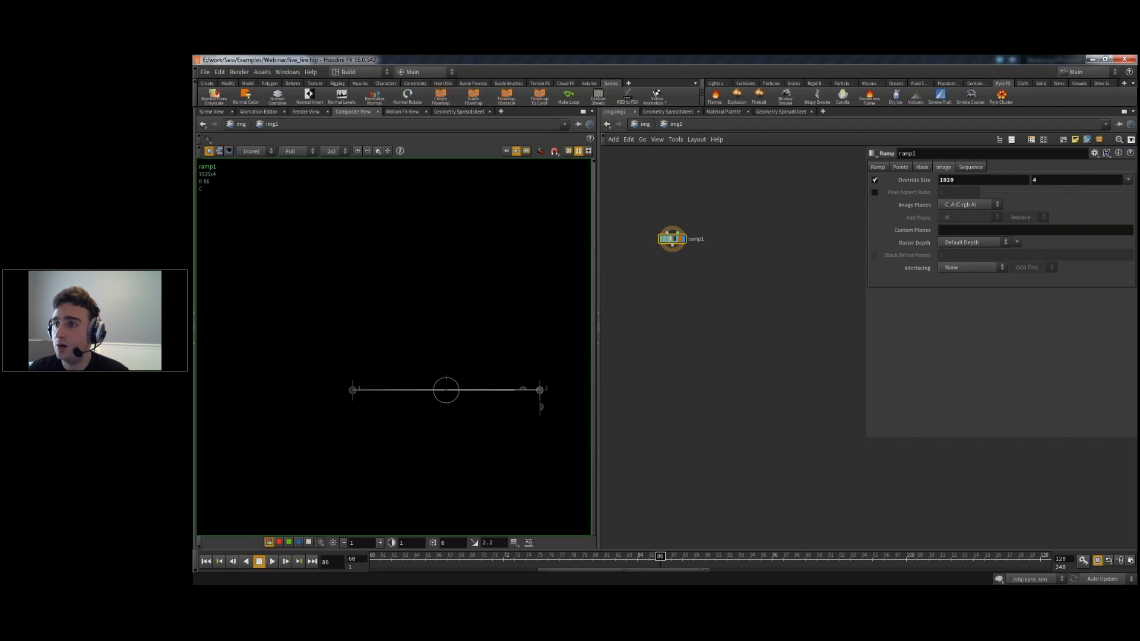
{"action": "type", "text": "256"}
{"action": "key", "text": "Return"}
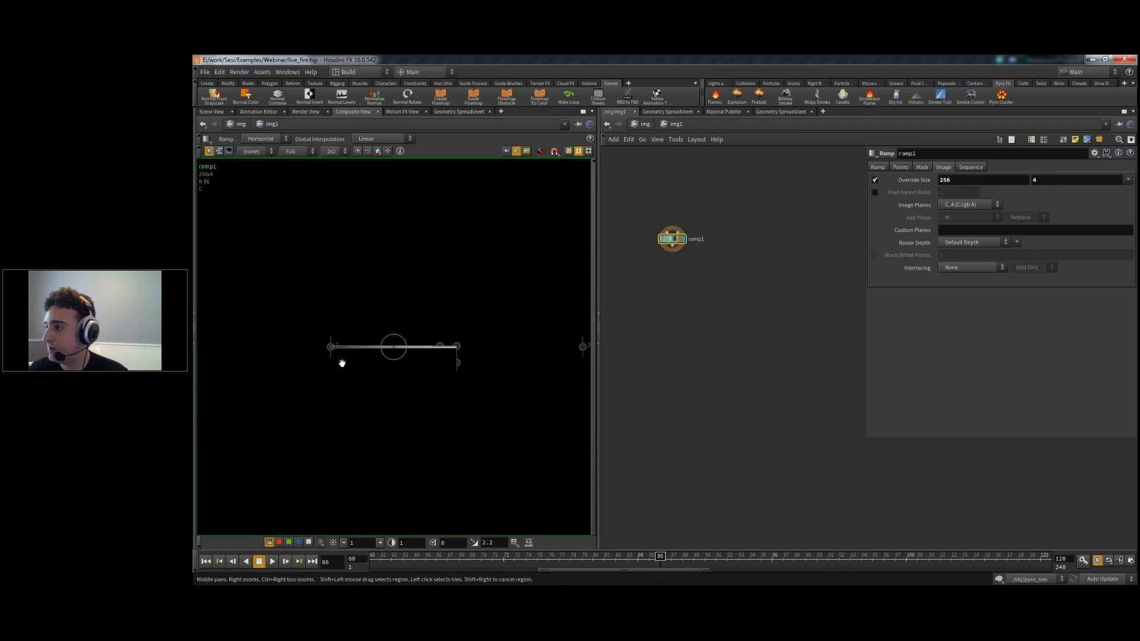
{"action": "right_click_drag", "start_coordinate": [354, 356], "coordinate": [423, 362]}
{"action": "middle_click_drag", "start_coordinate": [479, 388], "coordinate": [378, 387]}
{"action": "right_click_drag", "start_coordinate": [378, 387], "coordinate": [433, 379]}
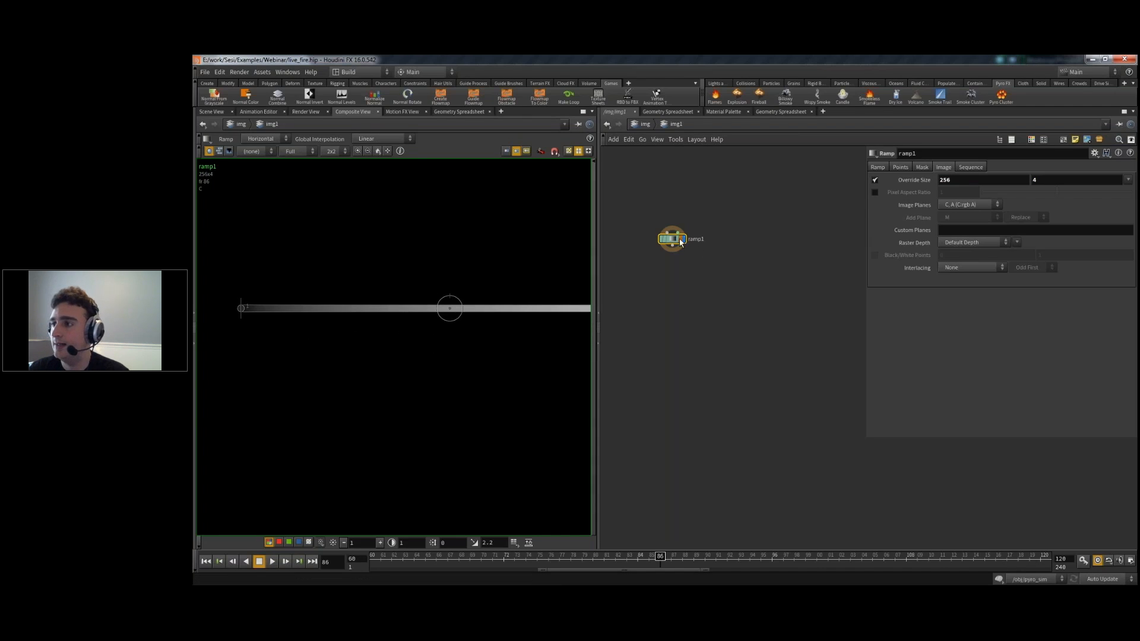
- Insert a ramp point before the white end point and color it orange (0.5, 0.25, 0)
{"action": "left_click", "coordinate": [922, 166]}
{"action": "left_click", "coordinate": [901, 167]}
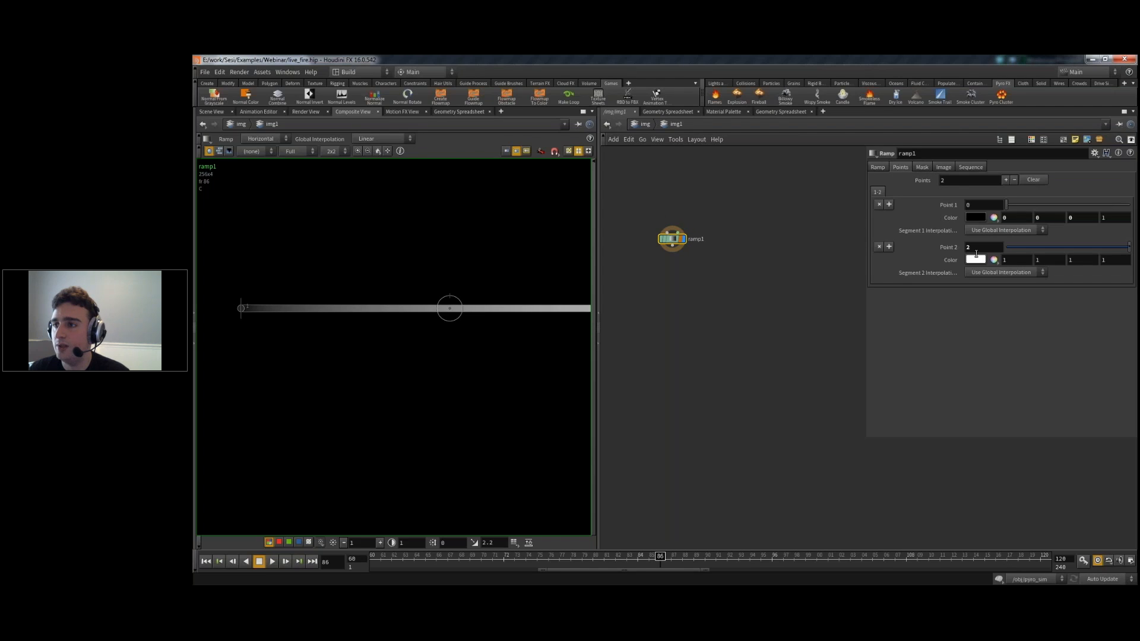
{"action": "left_click", "coordinate": [889, 246]}
{"action": "left_click", "coordinate": [975, 259]}
{"action": "left_click", "coordinate": [839, 156]}
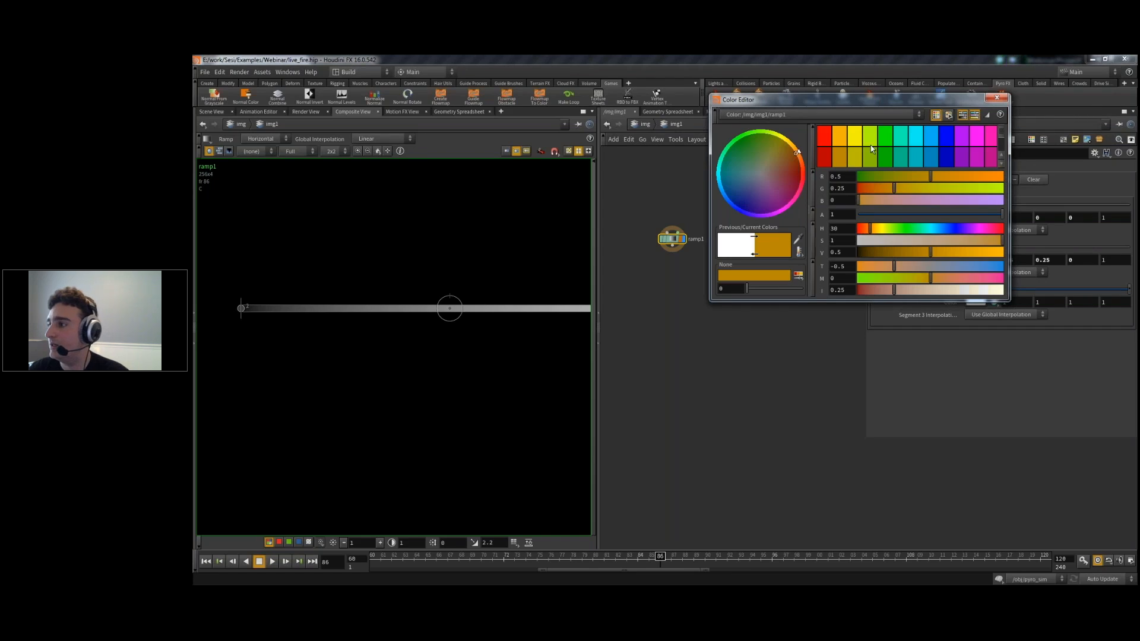
{"action": "left_click", "coordinate": [996, 98]}
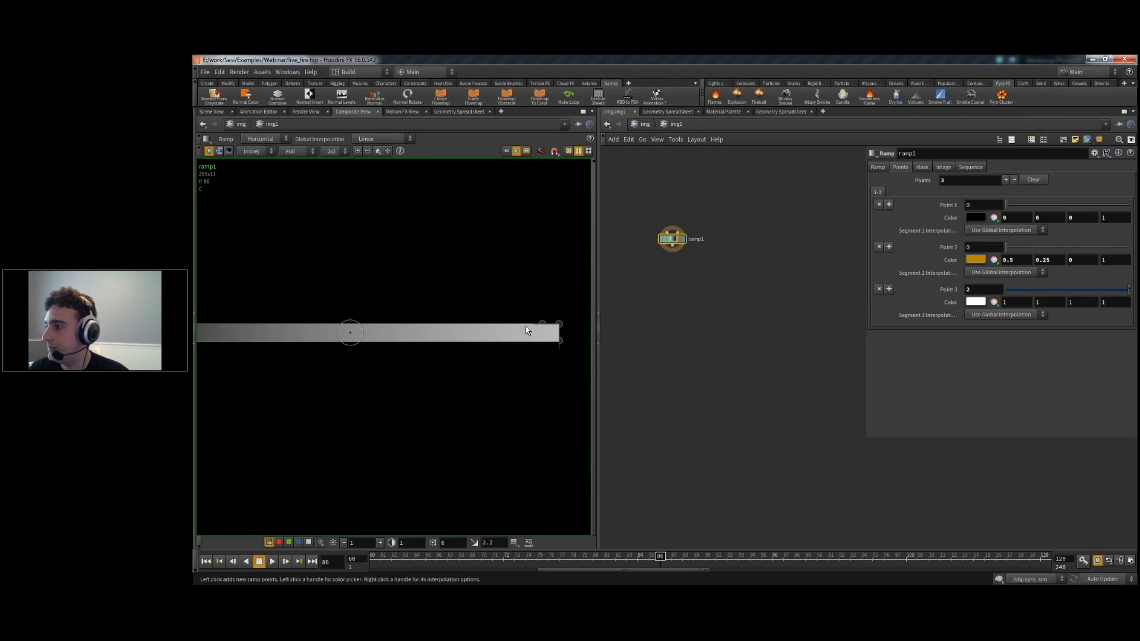
- Place a ramp point at about 0.59, color it orange (0.5, 0.25, 0) and delete the extra orange point at position 0
{"action": "left_click", "coordinate": [427, 337]}
{"action": "left_click_drag", "start_coordinate": [415, 341], "coordinate": [380, 340]}
{"action": "left_click", "coordinate": [975, 345]}
{"action": "left_click", "coordinate": [839, 158]}
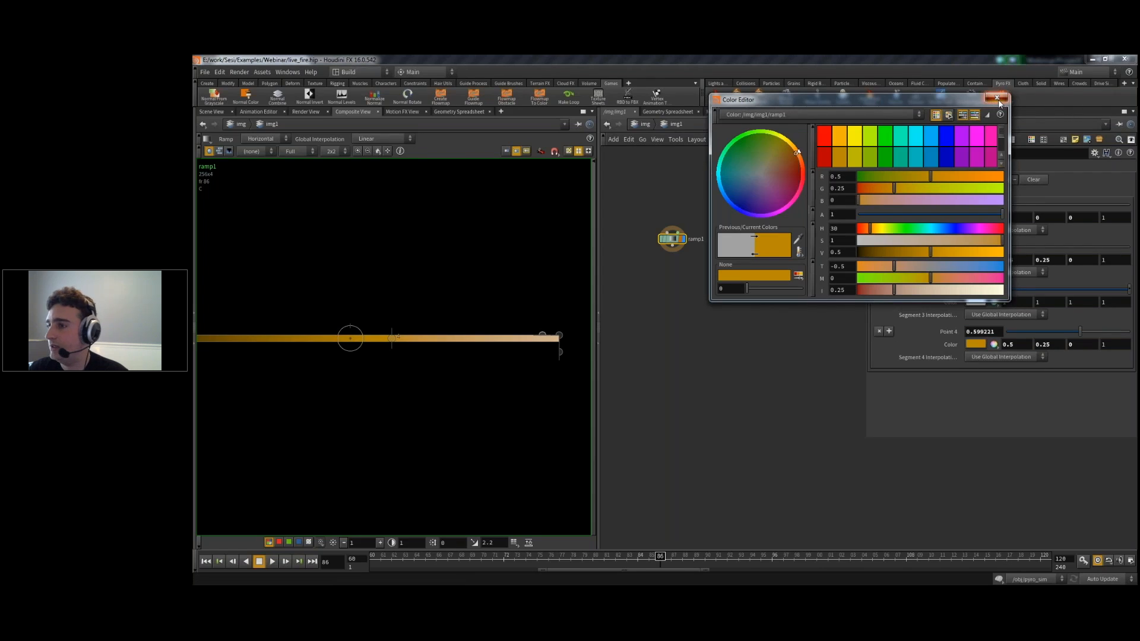
{"action": "left_click", "coordinate": [998, 99]}
{"action": "left_click", "coordinate": [879, 247]}
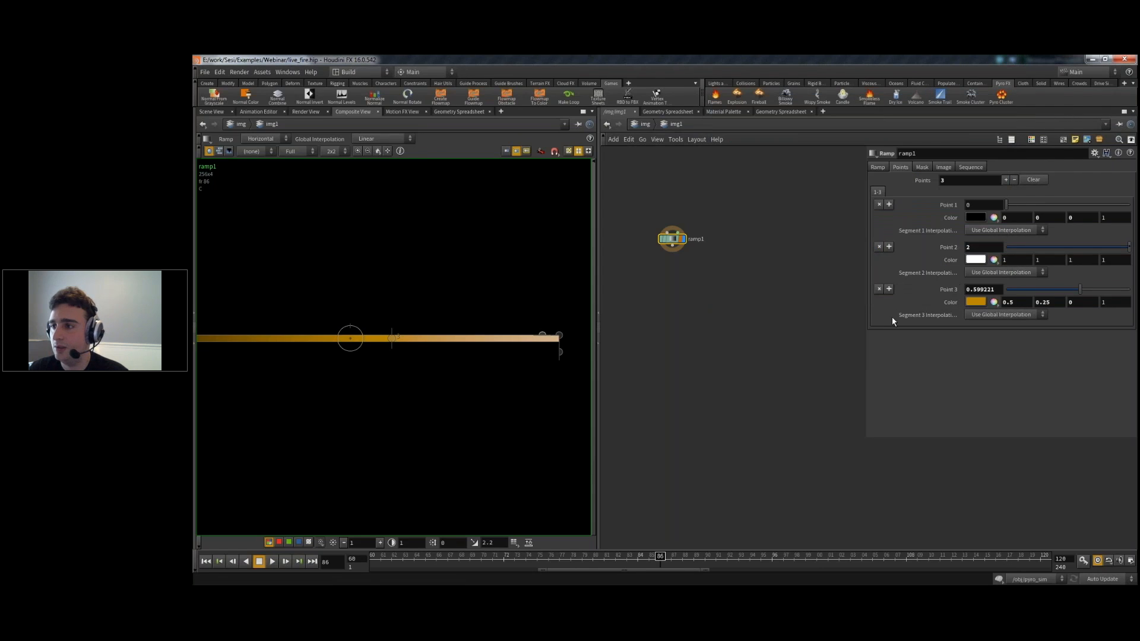
- Insert a ramp point at about 0.26 and color it teal (0, 0.5, 0.5)
{"action": "left_click", "coordinate": [249, 339]}
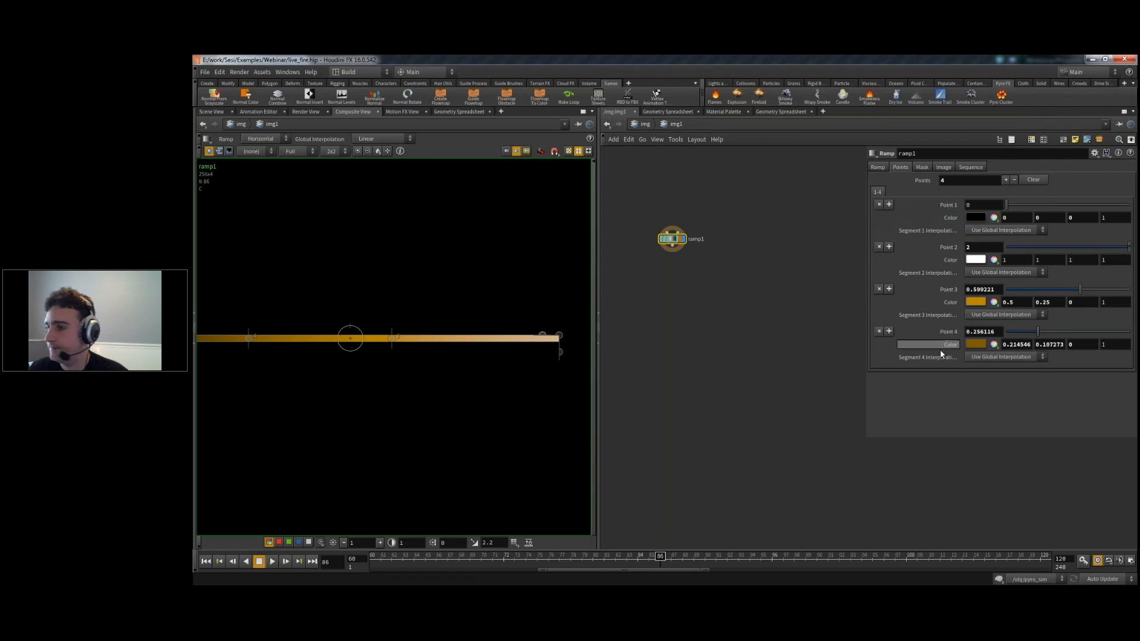
{"action": "left_click", "coordinate": [975, 344]}
{"action": "left_click", "coordinate": [914, 152]}
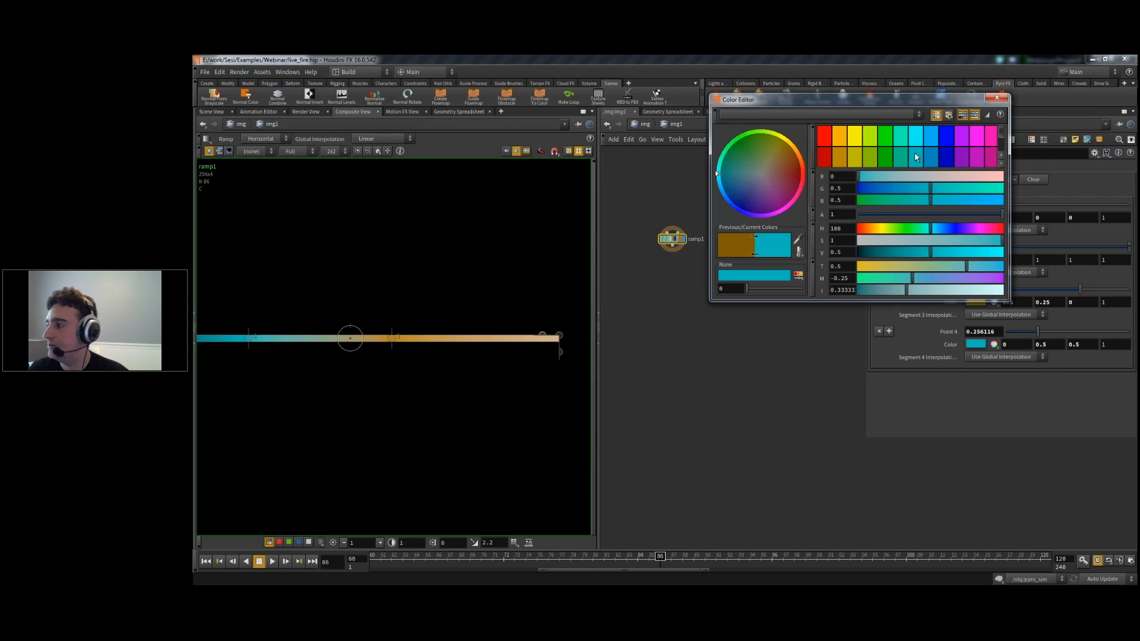
{"action": "left_click", "coordinate": [997, 99]}
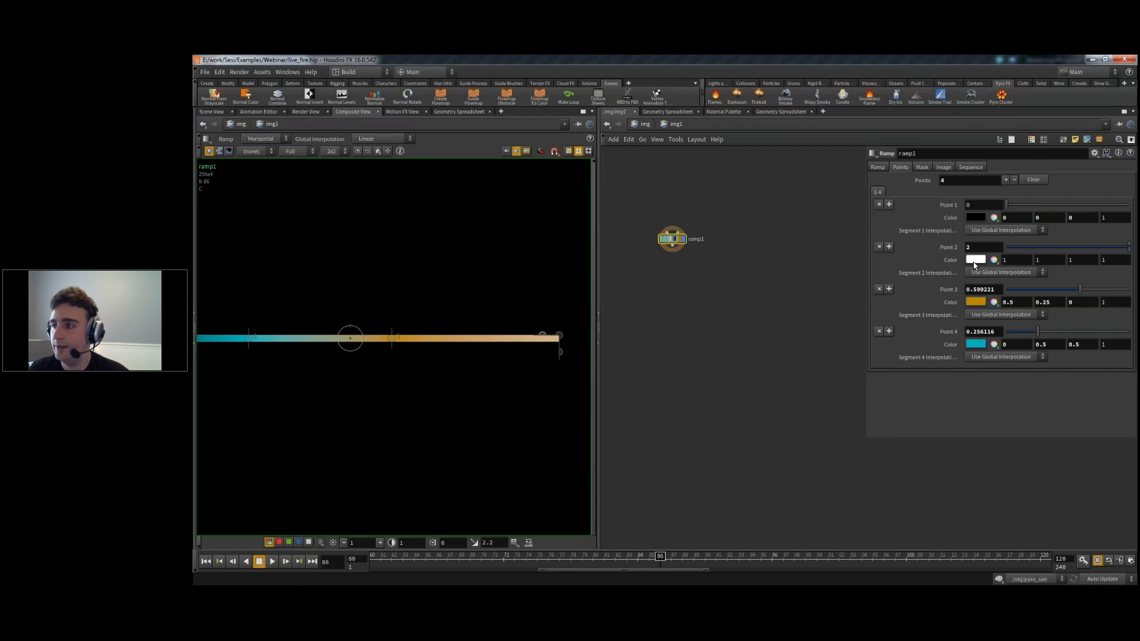
- Change the white end point of the ramp to dark red (0.5, 0, 0)
{"action": "left_click", "coordinate": [975, 259]}
{"action": "left_click", "coordinate": [826, 157]}
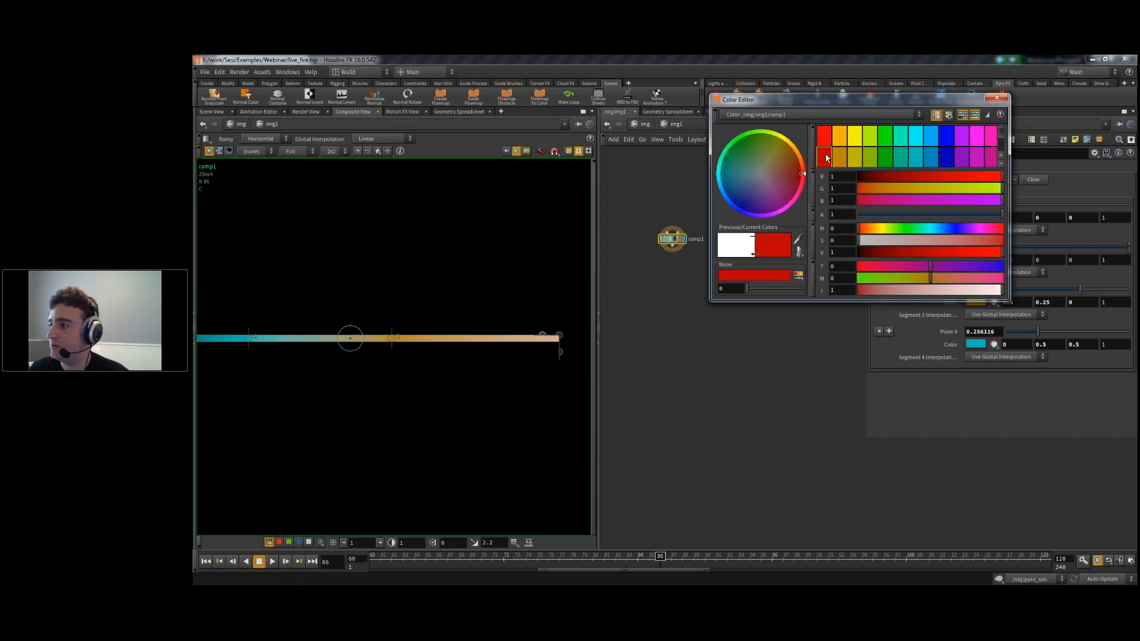
{"action": "left_click", "coordinate": [998, 99]}
- Shift the teal point to about 0.38 and the orange point to about 0.73, and set the teal segment's interpolation to Ease In
{"action": "middle_click_drag", "start_coordinate": [359, 389], "coordinate": [433, 392]}
{"action": "left_click_drag", "start_coordinate": [362, 343], "coordinate": [433, 350]}
{"action": "left_click_drag", "start_coordinate": [505, 340], "coordinate": [560, 343]}
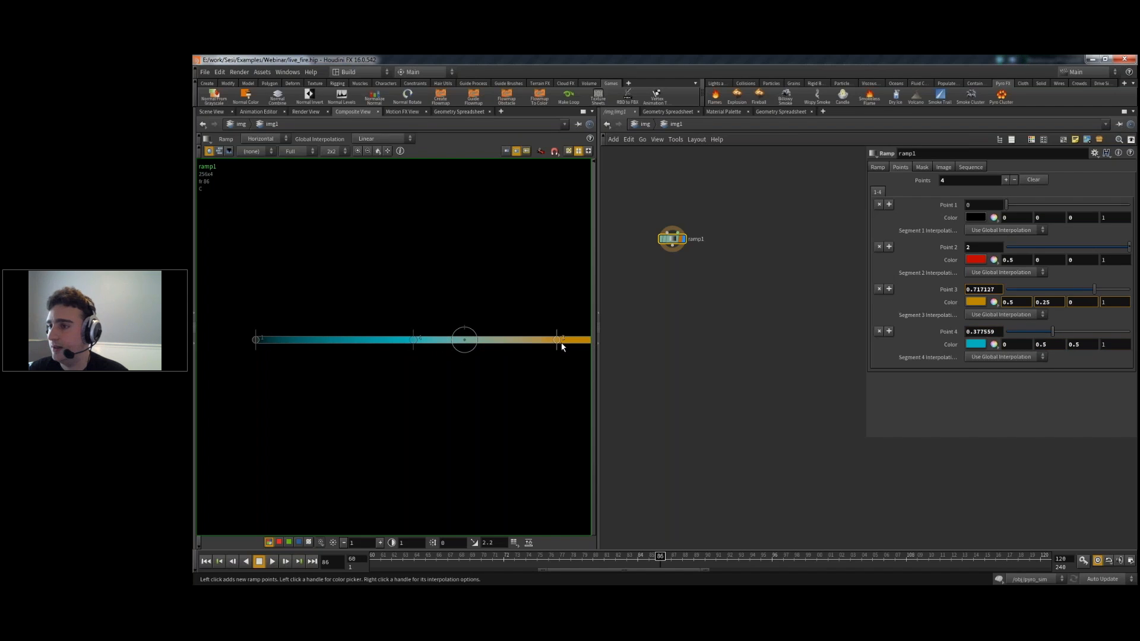
{"action": "left_click", "coordinate": [1016, 356]}
{"action": "left_click", "coordinate": [995, 398]}
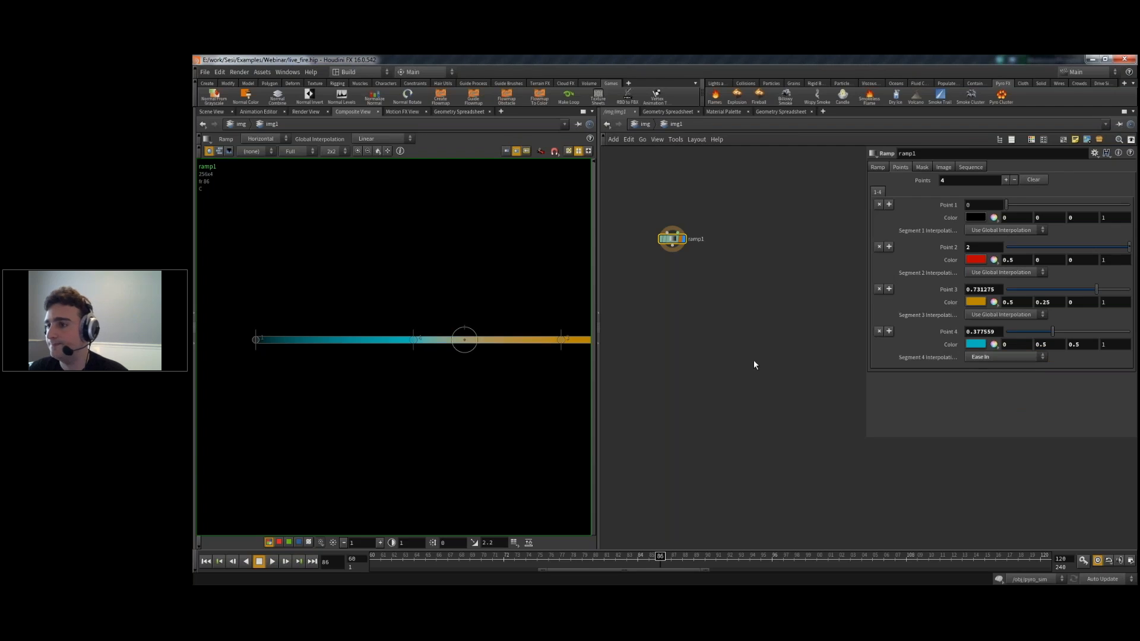
- Save the ramp node's image to the export folder as fire_ramp_3.tga
{"action": "right_click", "coordinate": [673, 240]}
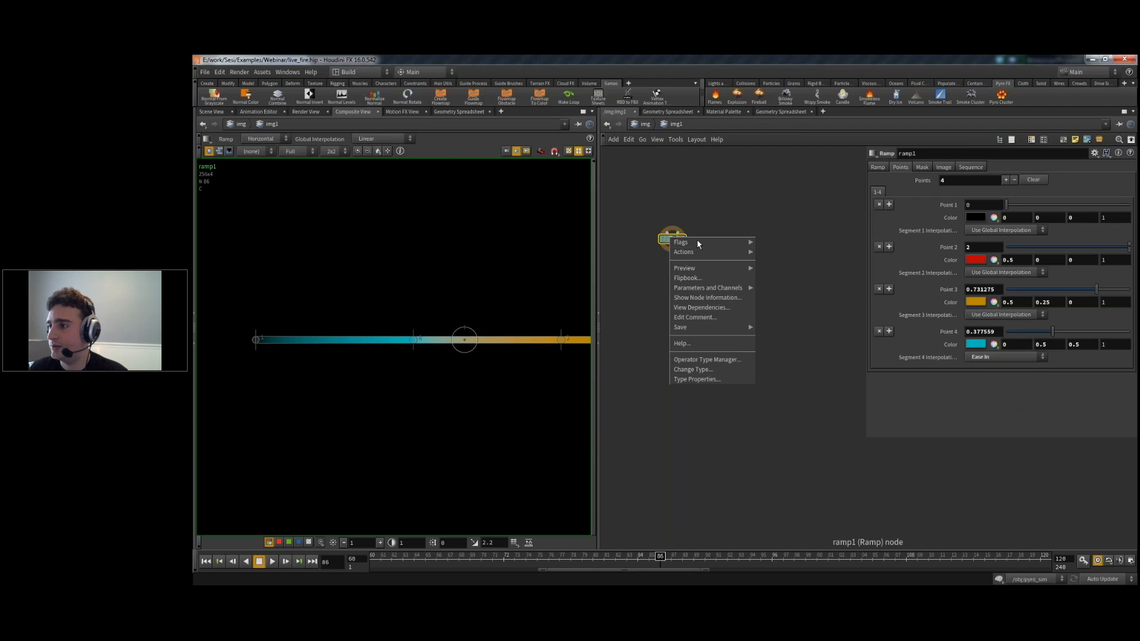
{"action": "left_click", "coordinate": [767, 328]}
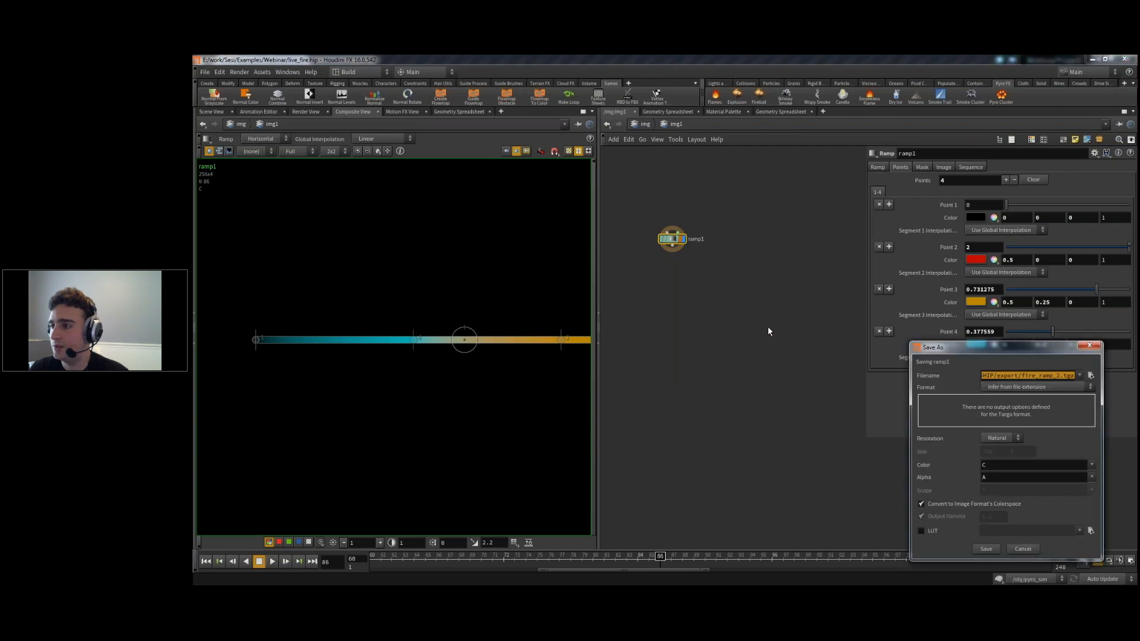
{"action": "left_click", "coordinate": [1058, 376]}
{"action": "key", "text": "BackSpace"}
{"action": "type", "text": "2"}
{"action": "key", "text": "BackSpace"}
{"action": "type", "text": "3"}
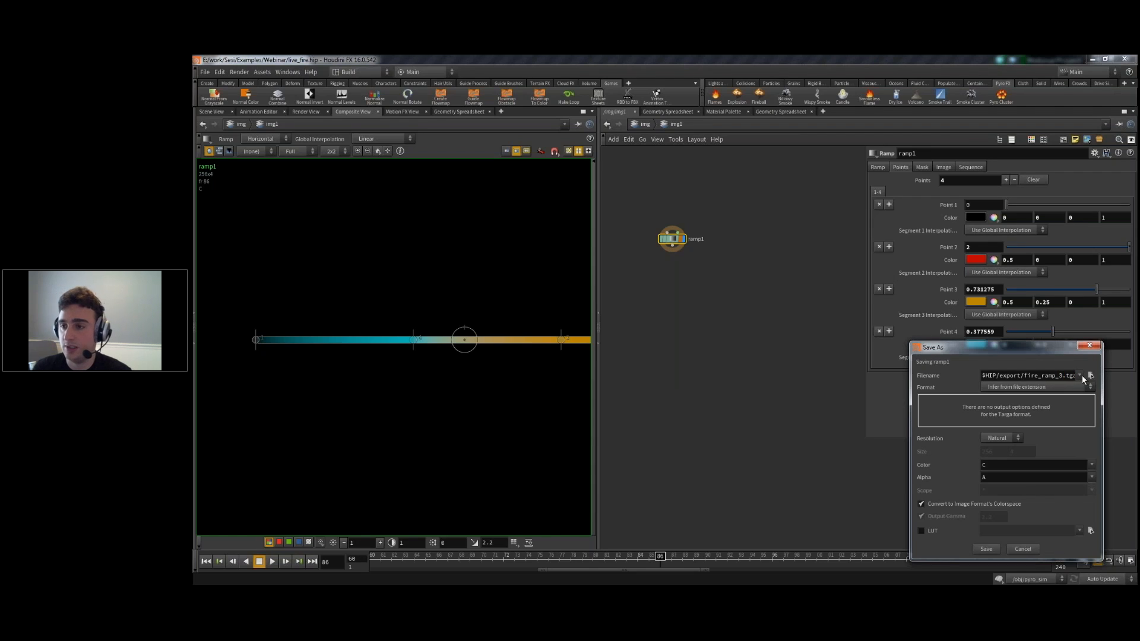
{"action": "left_click", "coordinate": [986, 549]}
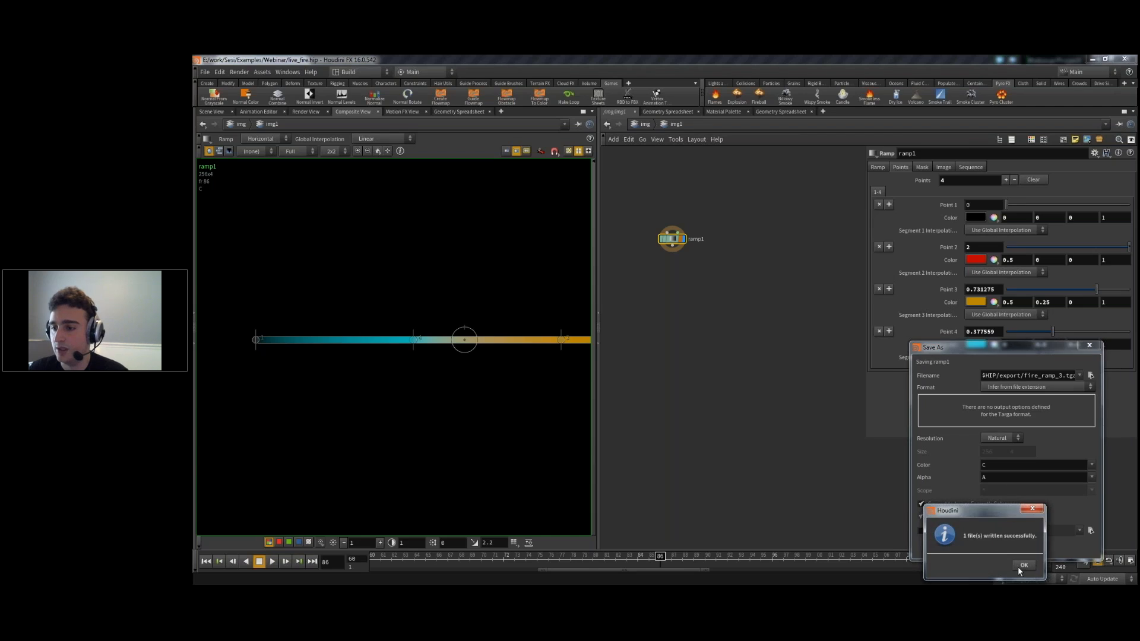
- Move the ramp node aside, add a Shape node above it and frame its image in the composite view
{"action": "middle_click_drag", "start_coordinate": [520, 387], "coordinate": [417, 420]}
{"action": "scroll", "coordinate": [416, 418], "scroll_direction": "down", "scroll_amount": 3}
{"action": "scroll", "coordinate": [416, 418], "scroll_direction": "down", "scroll_amount": 1}
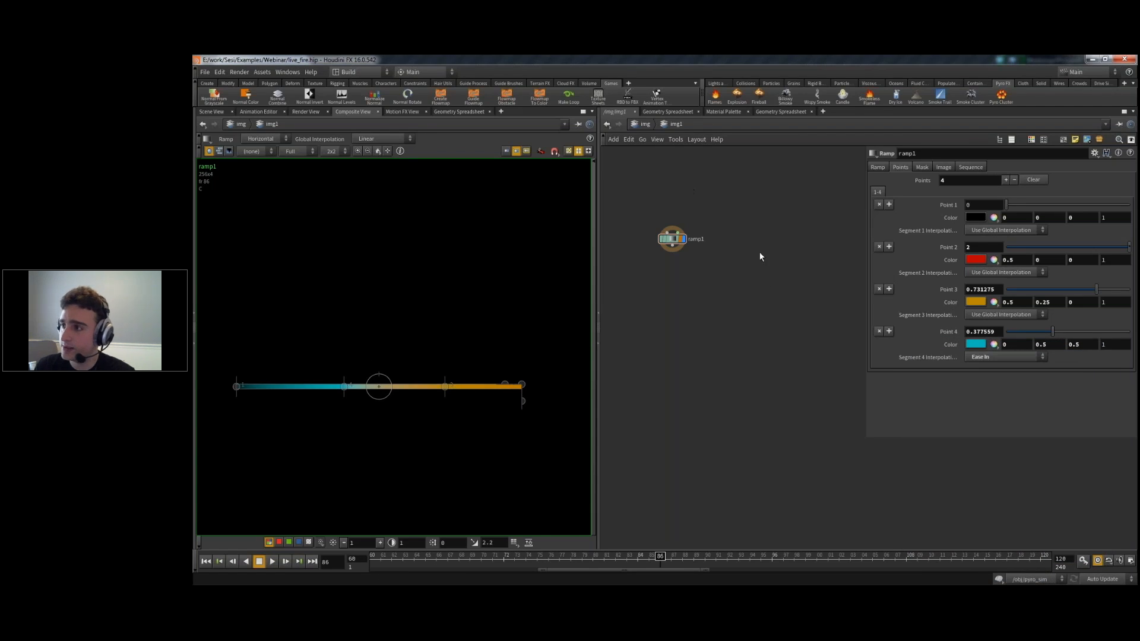
{"action": "left_click_drag", "start_coordinate": [676, 240], "coordinate": [703, 281]}
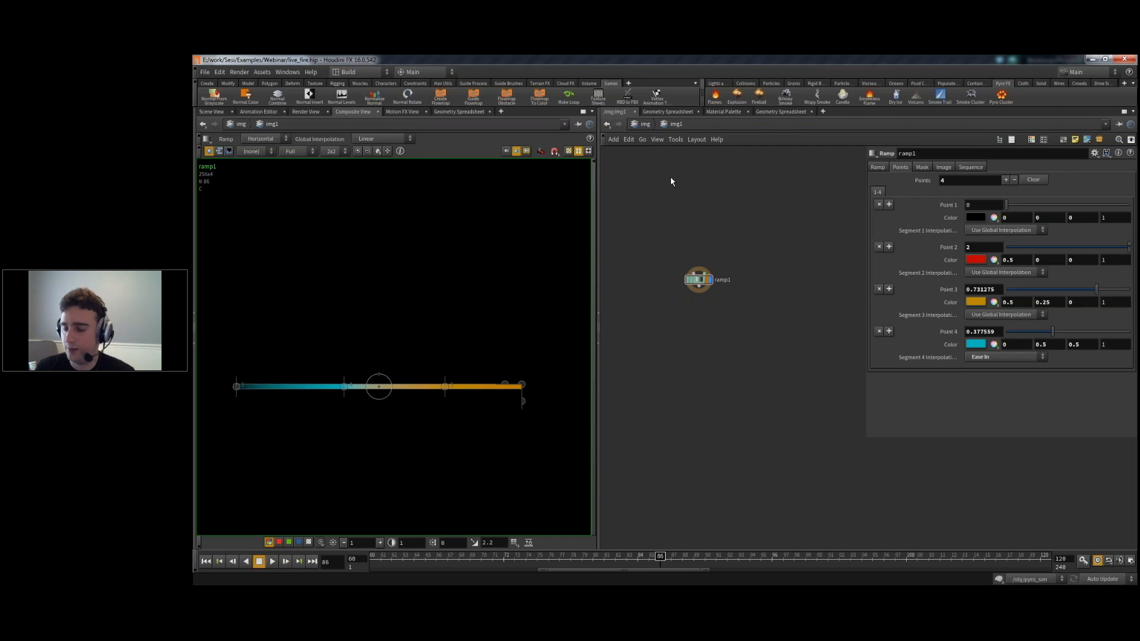
{"action": "key", "text": "Tab"}
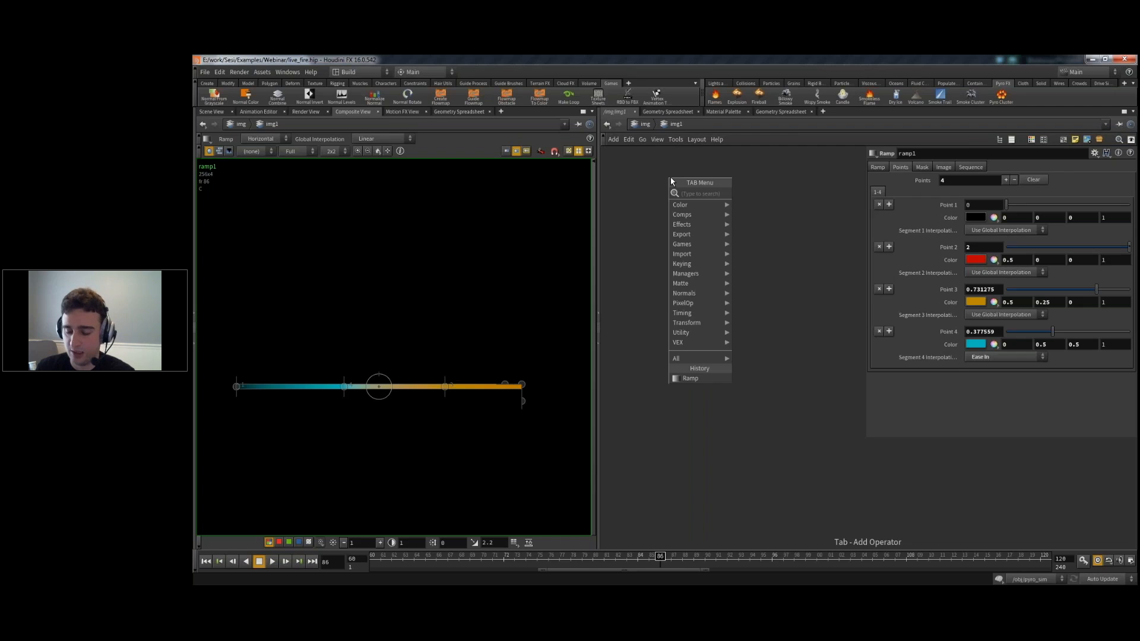
{"action": "type", "text": "shape"}
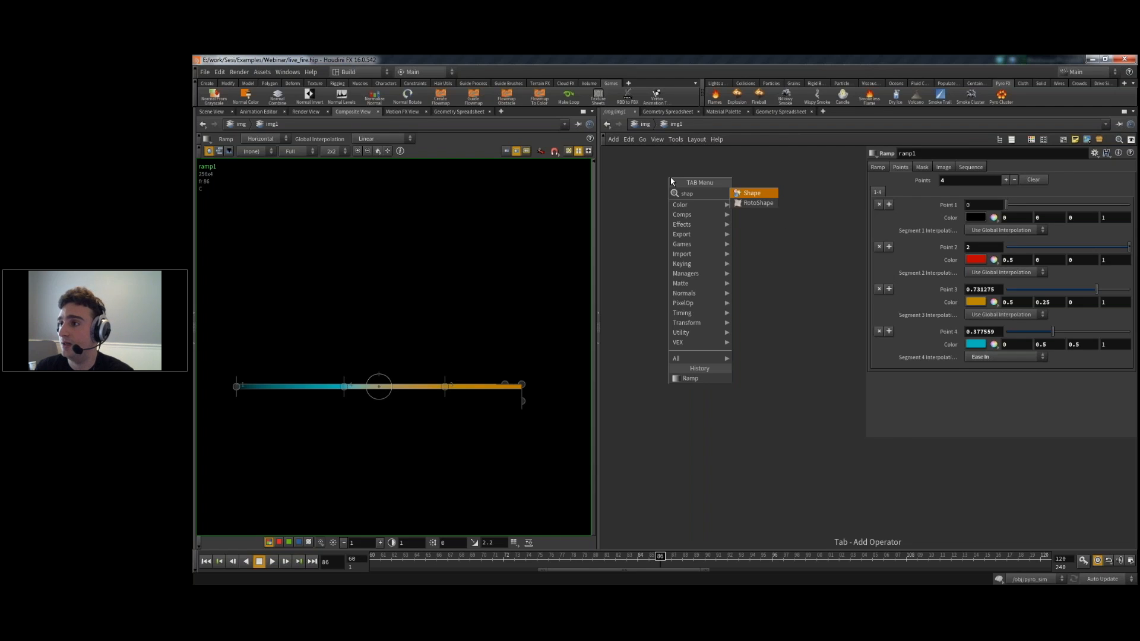
{"action": "key", "text": "Return"}
{"action": "left_click", "coordinate": [671, 177]}
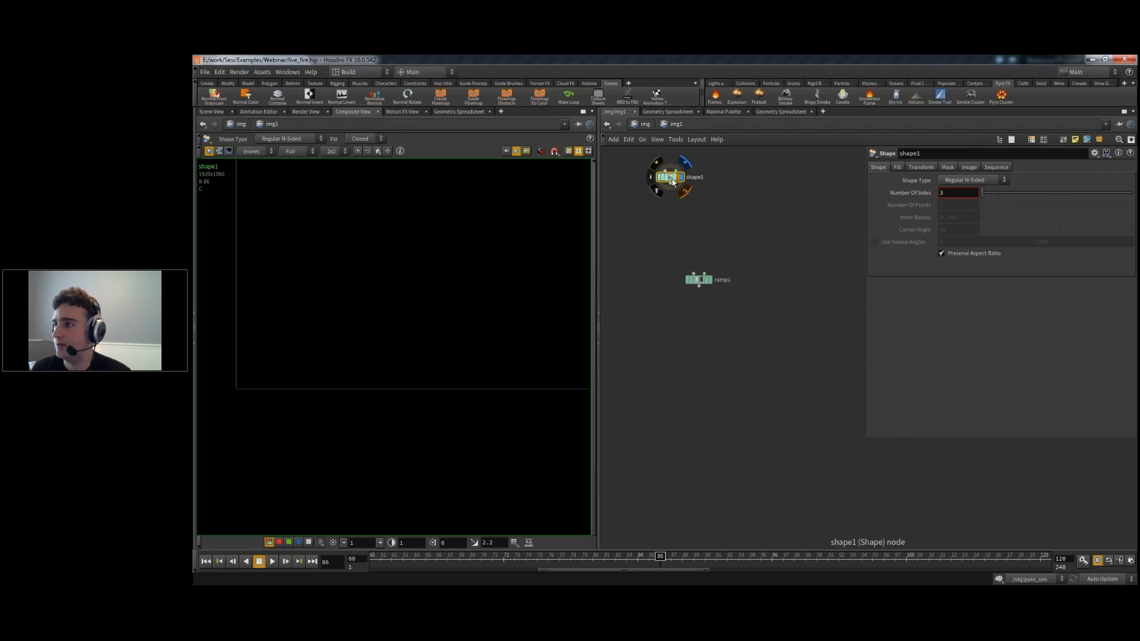
{"action": "middle_click_drag", "start_coordinate": [475, 230], "coordinate": [430, 333]}
{"action": "scroll", "coordinate": [430, 333], "scroll_direction": "down", "scroll_amount": 9}
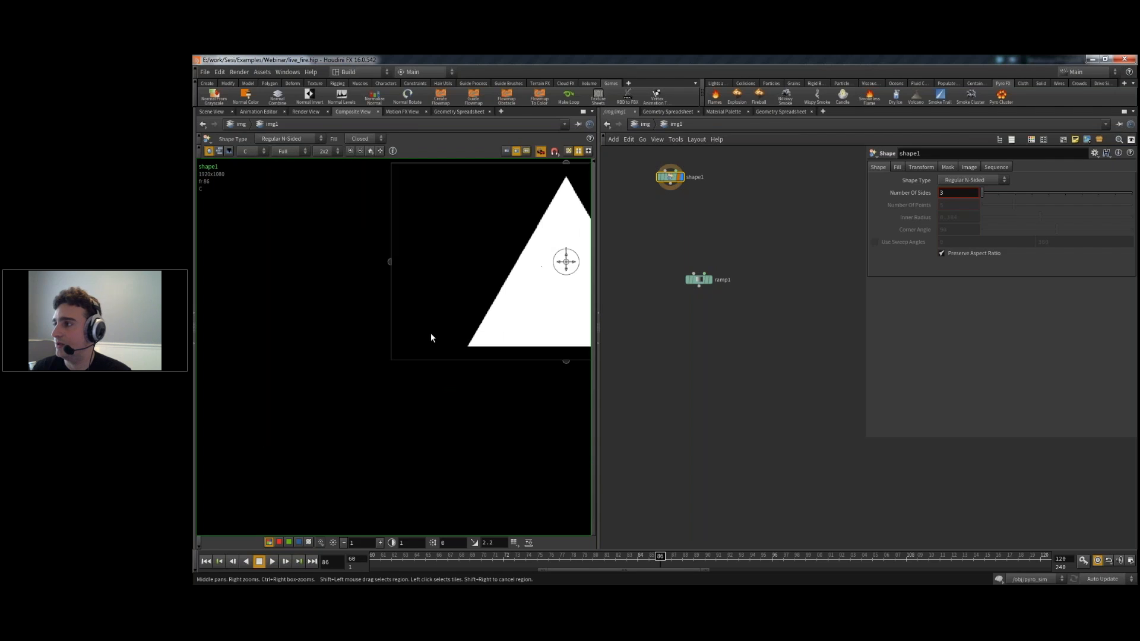
{"action": "middle_click_drag", "start_coordinate": [472, 270], "coordinate": [411, 309]}
- Change the shape type to Star with 16 points
{"action": "left_click", "coordinate": [986, 184]}
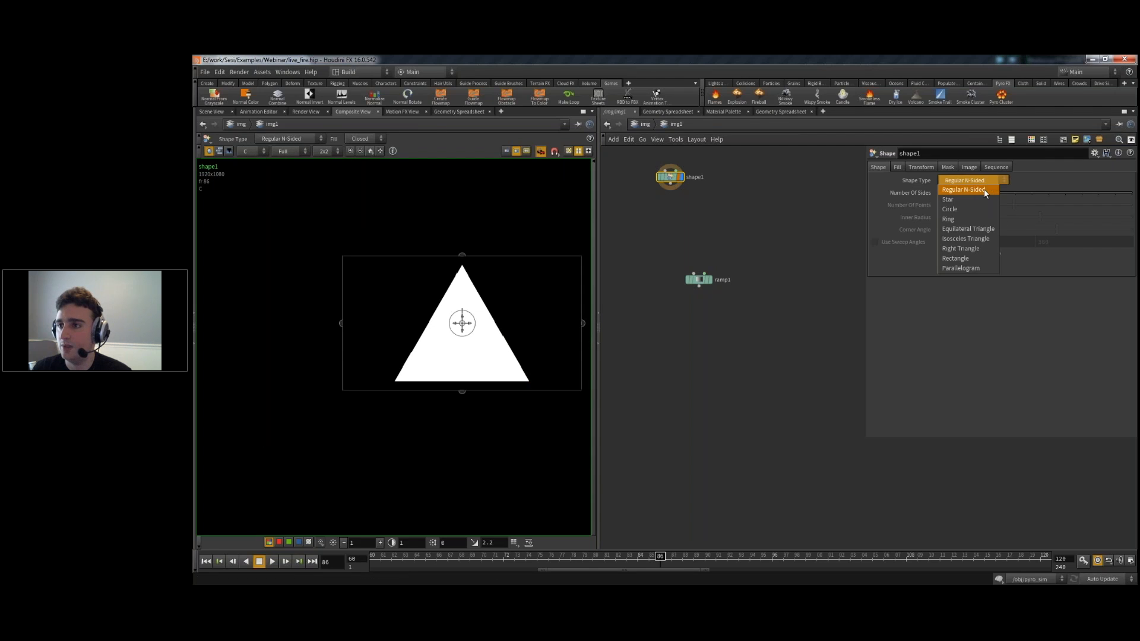
{"action": "left_click", "coordinate": [975, 201]}
{"action": "left_click_drag", "start_coordinate": [1014, 205], "coordinate": [1132, 205]}
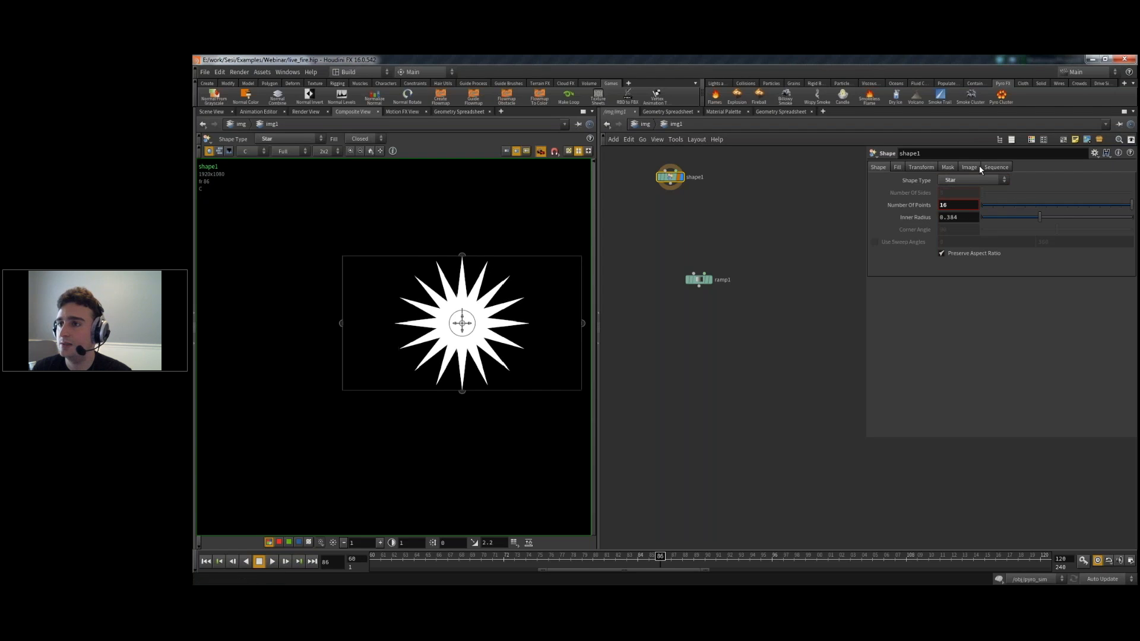
- Override the star shape's image size to 512 by 512 pixels
{"action": "left_click", "coordinate": [969, 167]}
{"action": "left_click", "coordinate": [965, 181]}
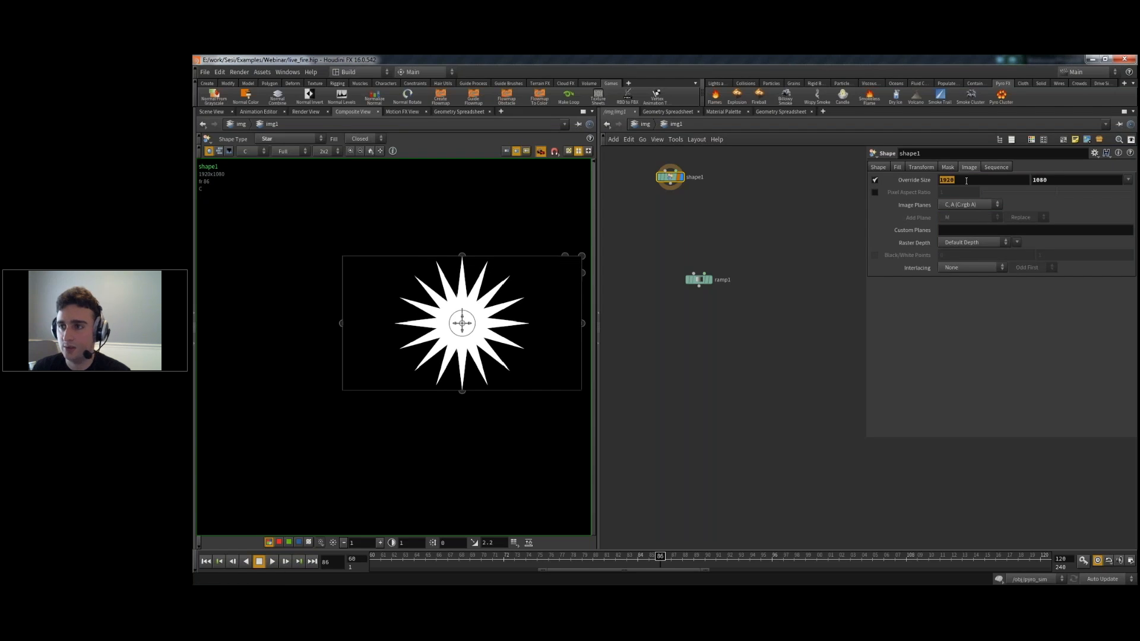
{"action": "type", "text": "512"}
{"action": "key", "text": "Tab"}
{"action": "type", "text": "512"}
{"action": "key", "text": "Return"}
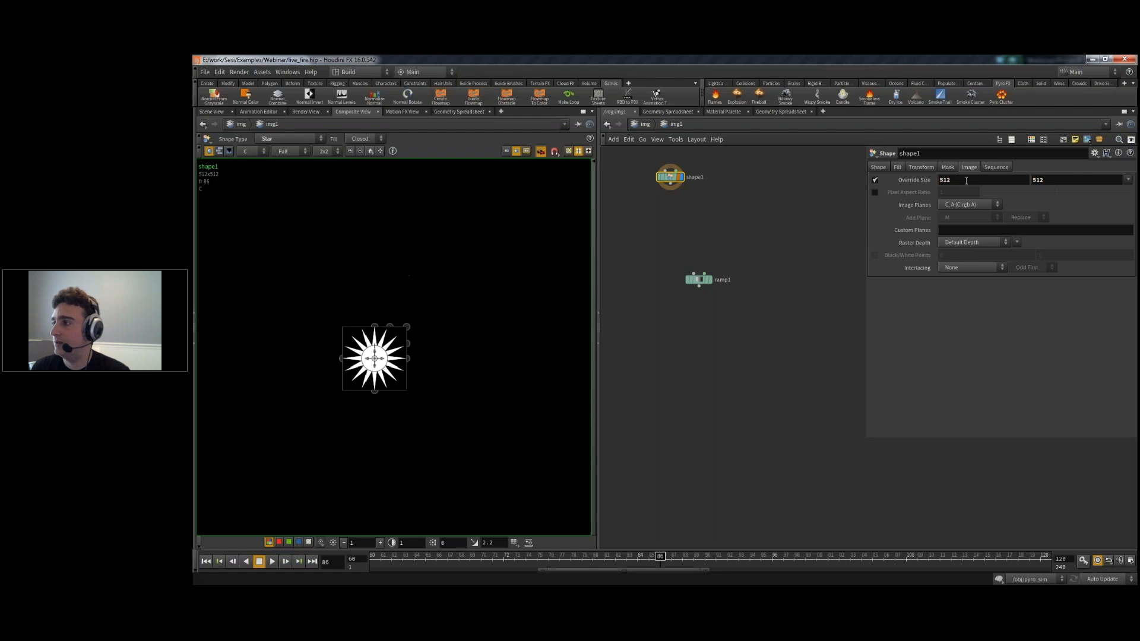
{"action": "right_click_drag", "start_coordinate": [284, 339], "coordinate": [473, 365]}
{"action": "middle_click_drag", "start_coordinate": [473, 366], "coordinate": [343, 331]}
- Add and display a Blur node fed by the star shape, set its size to 59.9 and place it directly under the shape node
{"action": "key", "text": "Tab"}
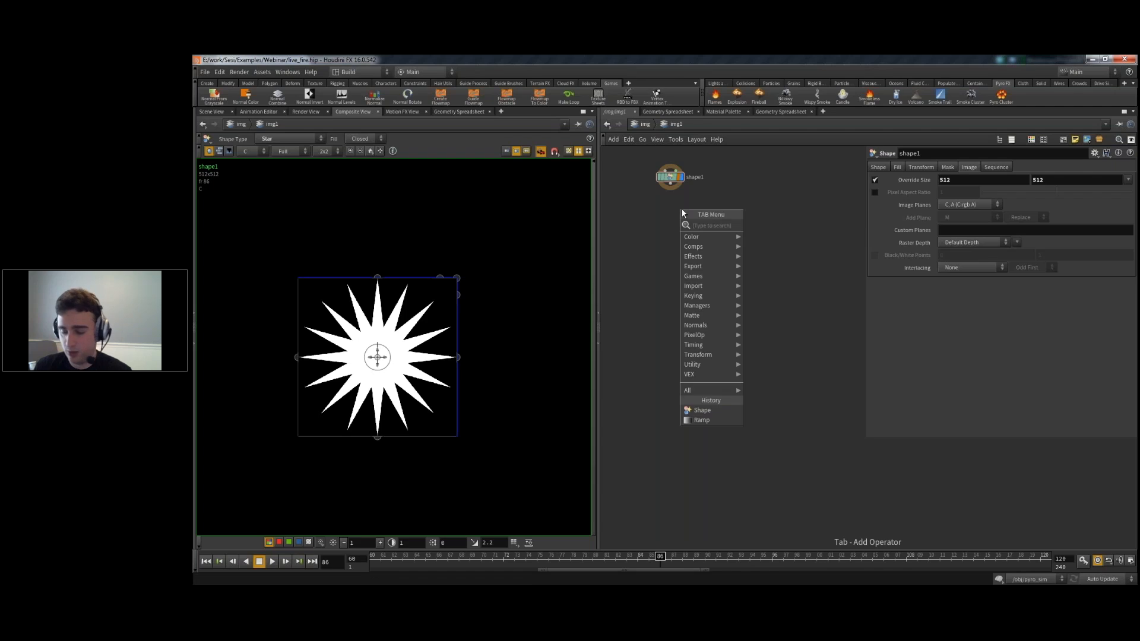
{"action": "type", "text": "blur"}
{"action": "key", "text": "Return"}
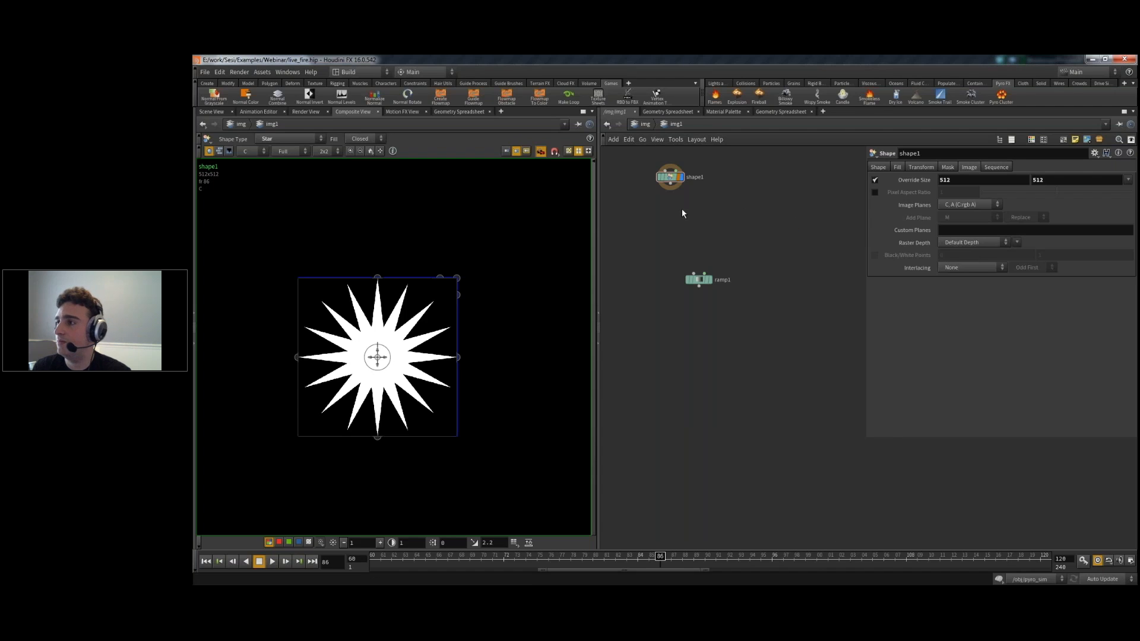
{"action": "left_click", "coordinate": [681, 209]}
{"action": "left_click", "coordinate": [692, 209]}
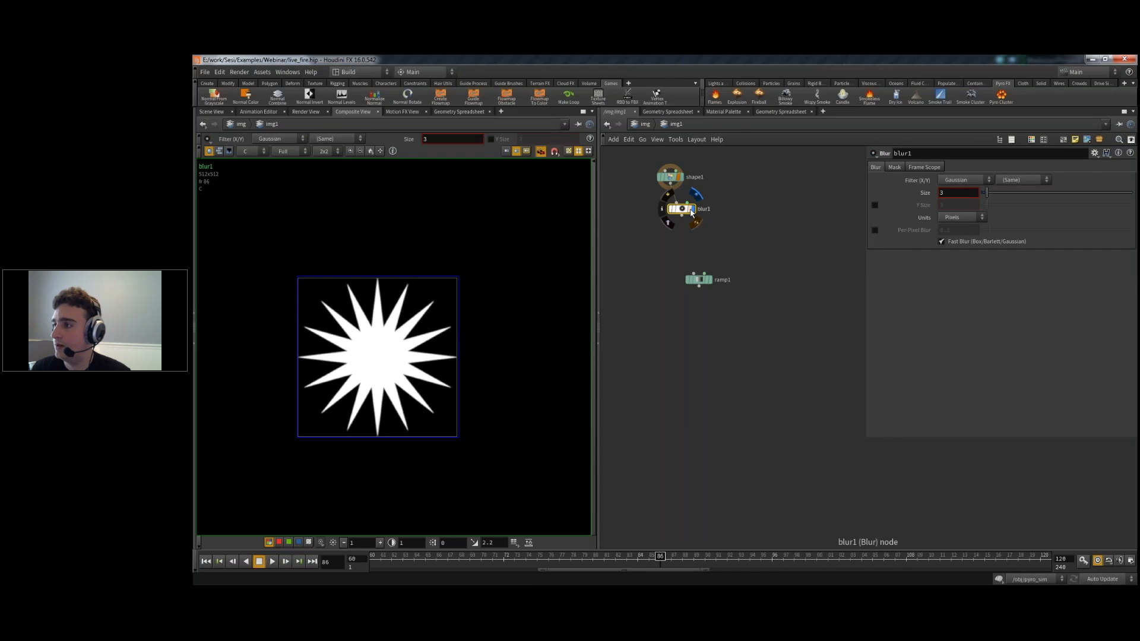
{"action": "left_click_drag", "start_coordinate": [1004, 191], "coordinate": [1072, 186]}
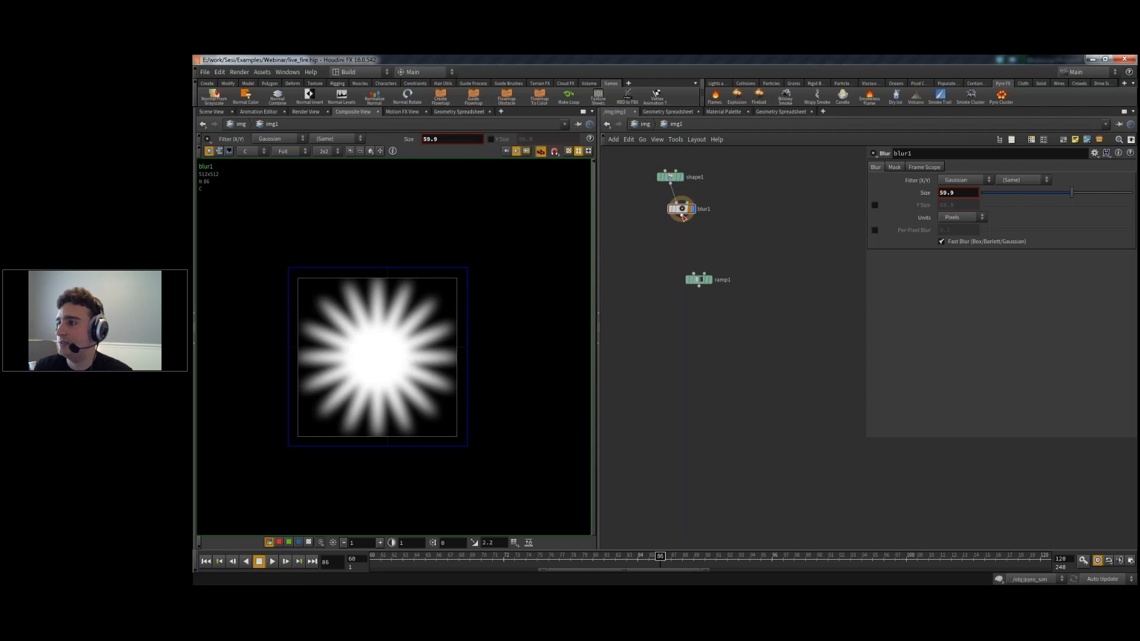
{"action": "left_click_drag", "start_coordinate": [681, 209], "coordinate": [665, 220]}
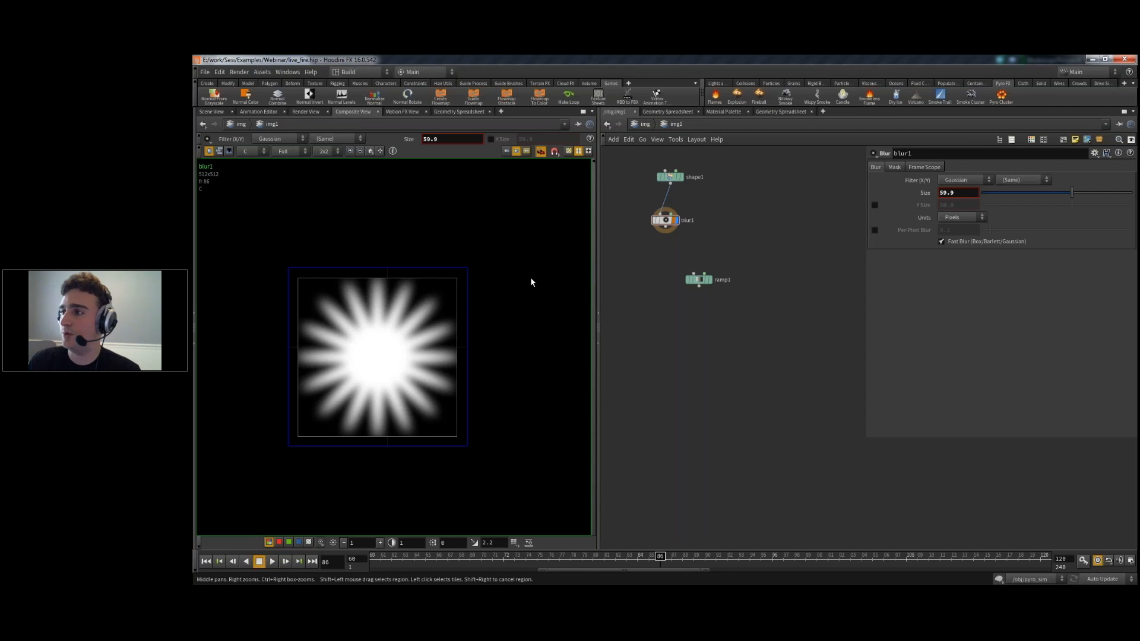
{"action": "left_click_drag", "start_coordinate": [665, 220], "coordinate": [669, 208]}
- Switch to the Unreal Editor, minimize the material editor and view the flame meshes in the level
{"action": "mouse_move", "coordinate": [704, 283]}
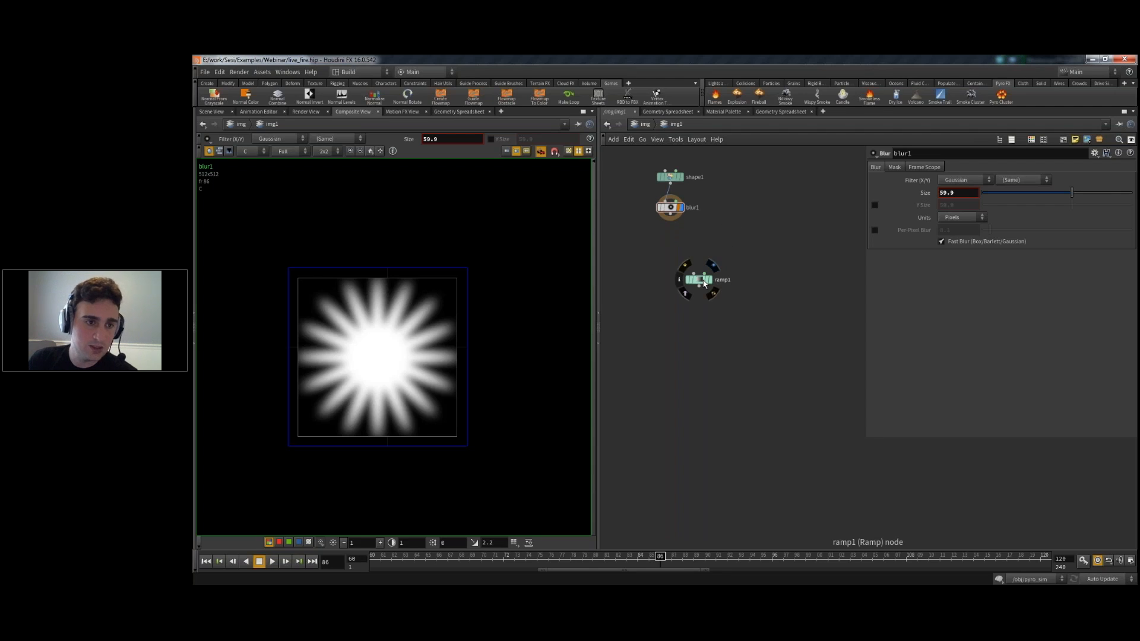
{"action": "left_click", "coordinate": [1093, 58]}
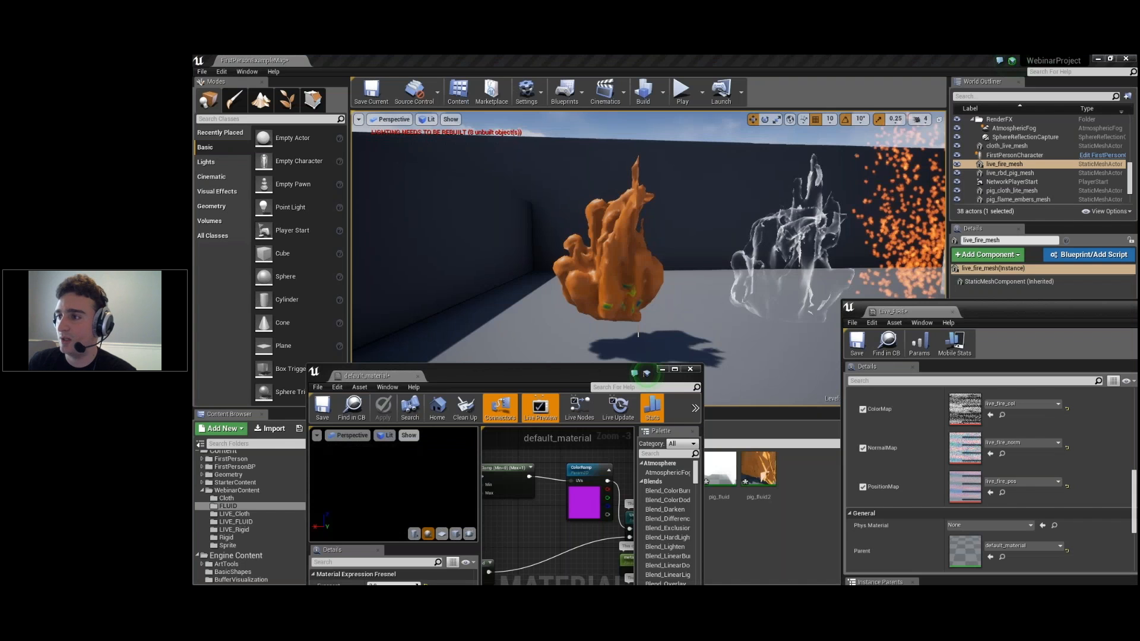
{"action": "left_click", "coordinate": [662, 369]}
{"action": "right_click_drag", "start_coordinate": [645, 178], "coordinate": [687, 198]}
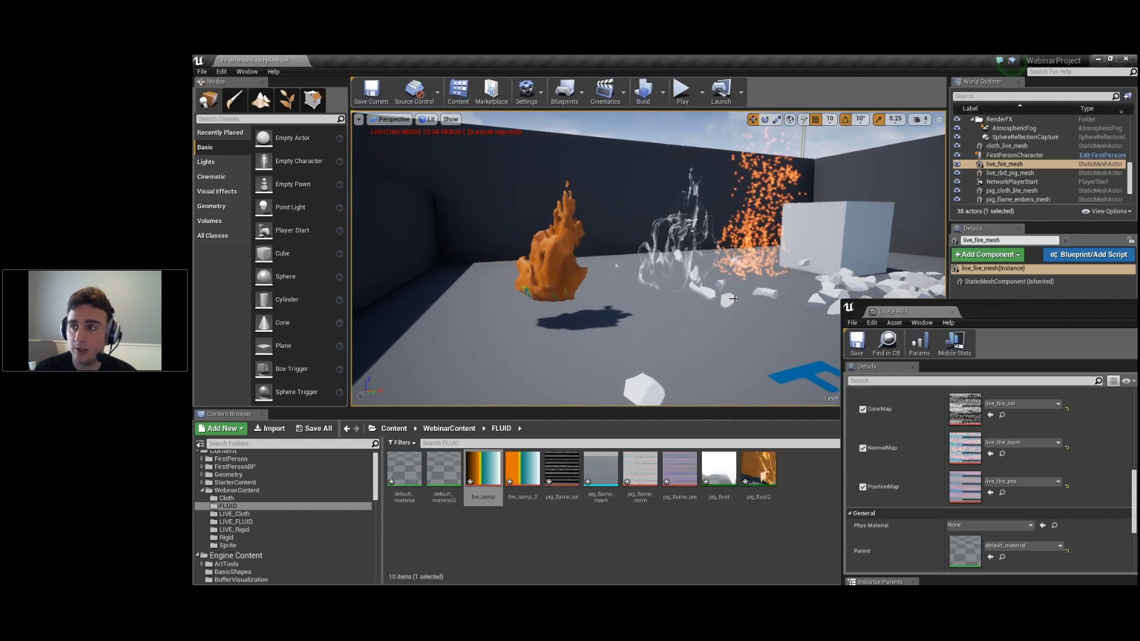
- Examine the embers, cloth and flame meshes in the level viewport, selecting each to point it out
{"action": "left_click", "coordinate": [767, 250]}
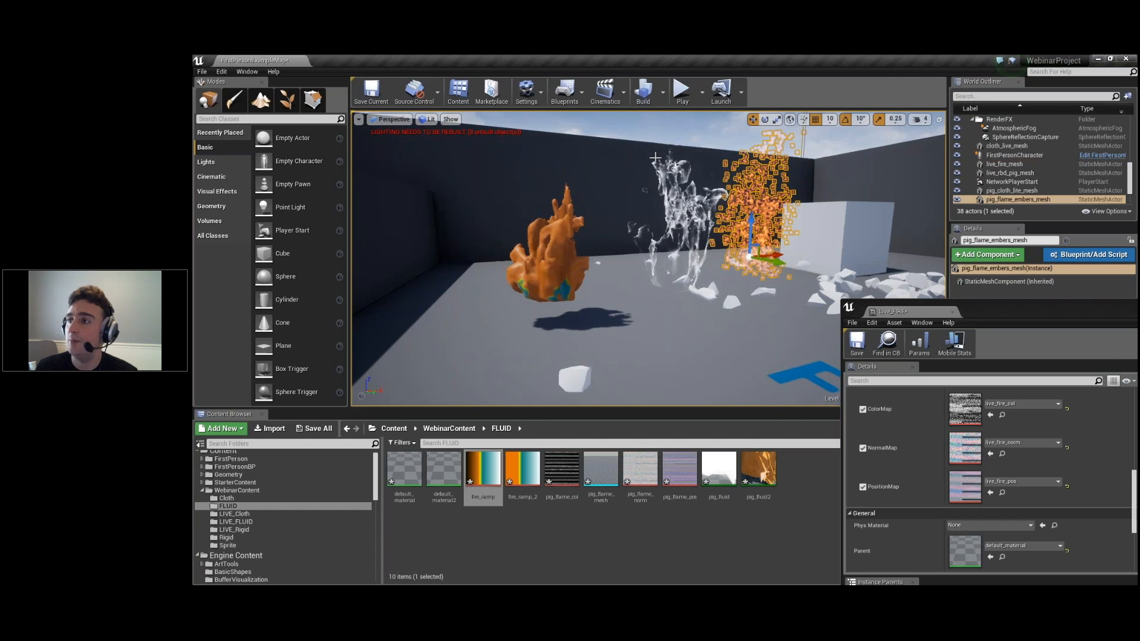
{"action": "left_click", "coordinate": [764, 248]}
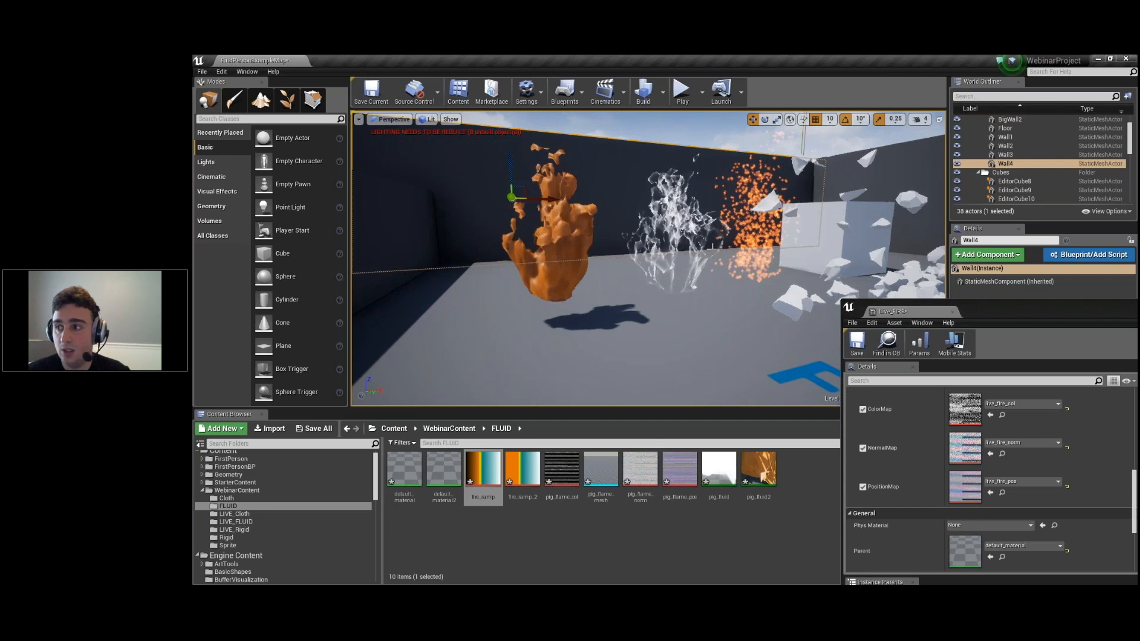
{"action": "right_click_drag", "start_coordinate": [750, 168], "coordinate": [717, 189]}
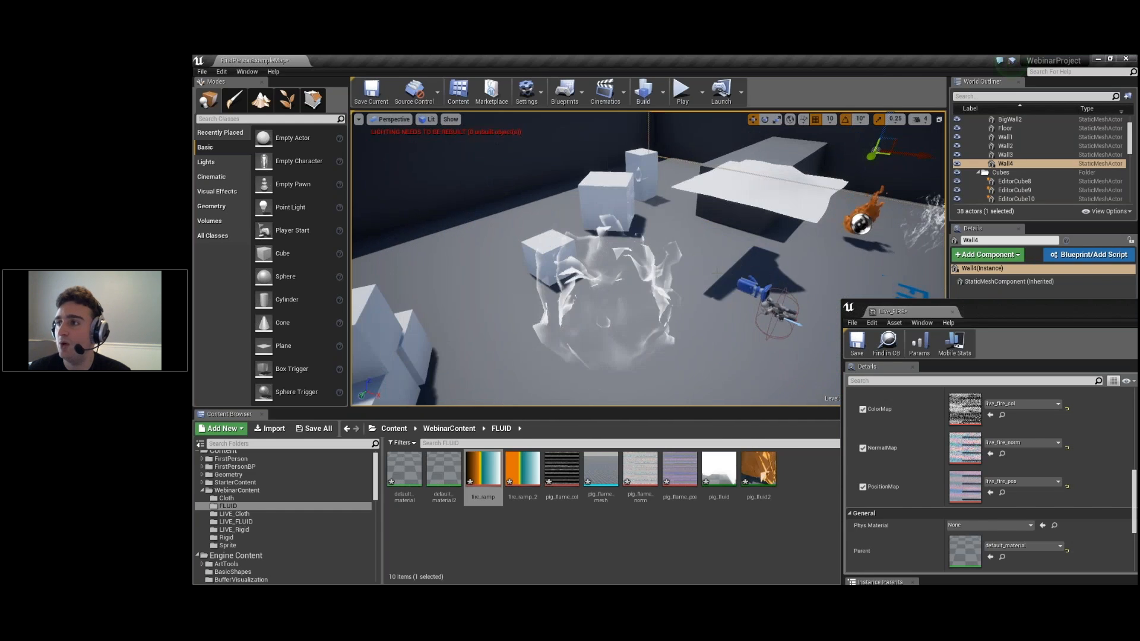
{"action": "left_click", "coordinate": [766, 198]}
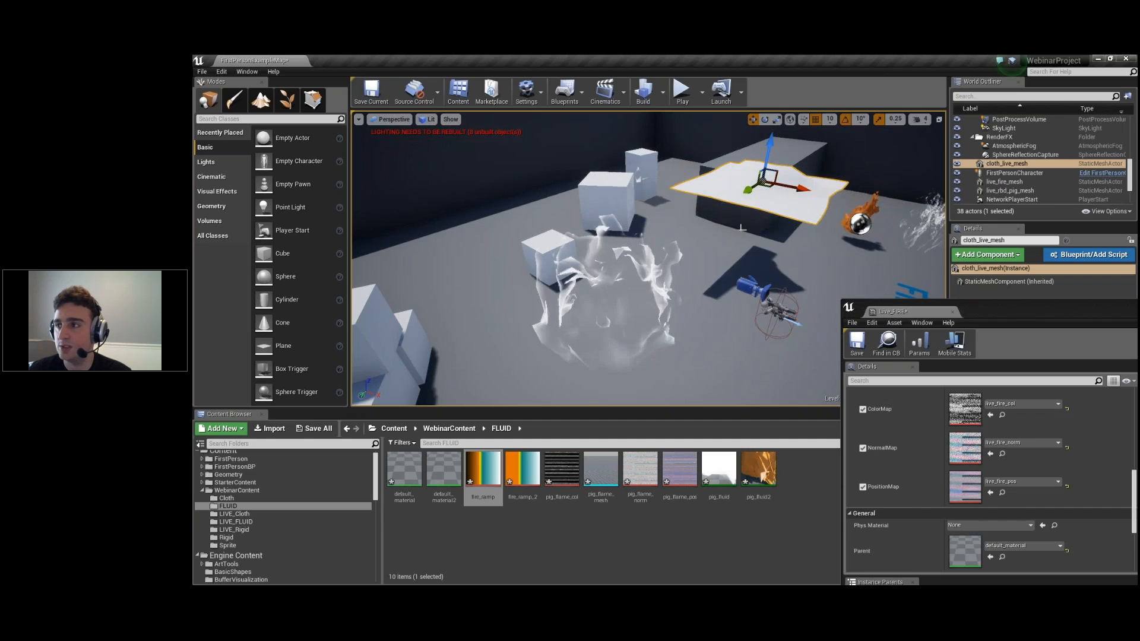
{"action": "right_click_drag", "start_coordinate": [720, 222], "coordinate": [636, 217]}
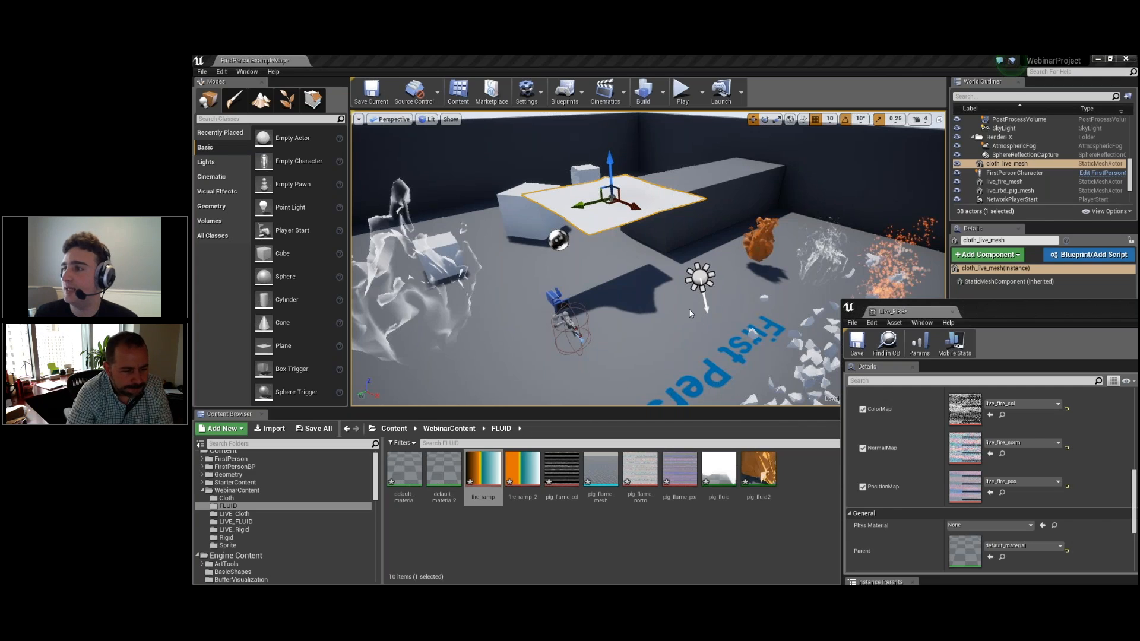
{"action": "left_click", "coordinate": [762, 254]}
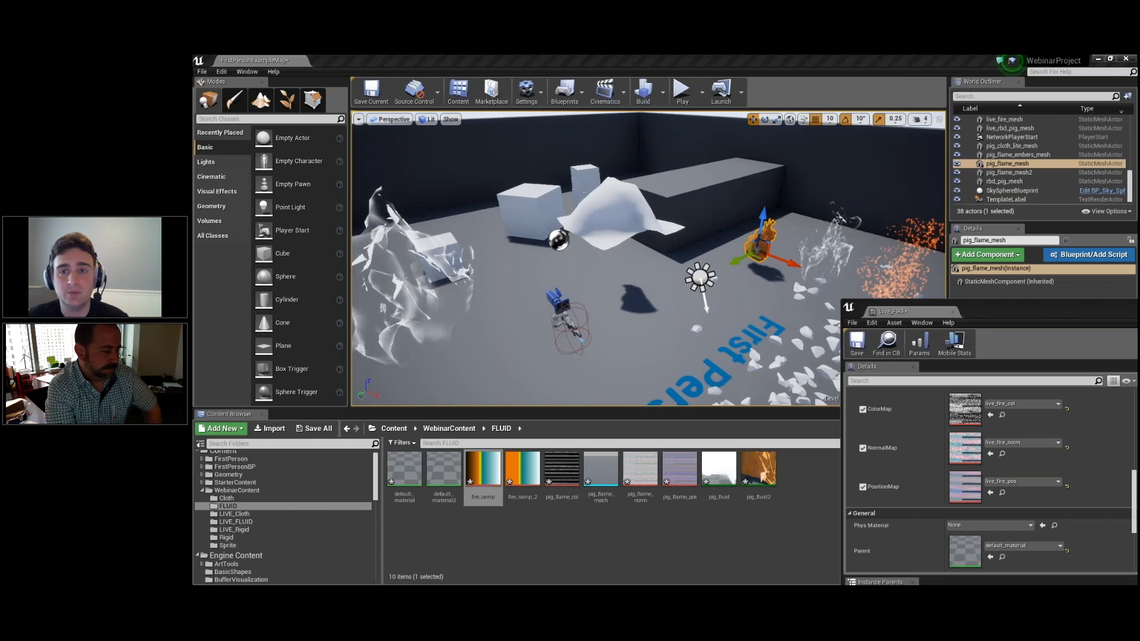
- Bring the browser window with the SideFX list of games tutorials into view over the Unreal Editor
{"action": "left_click_drag", "start_coordinate": [1137, 212], "coordinate": [496, 199]}
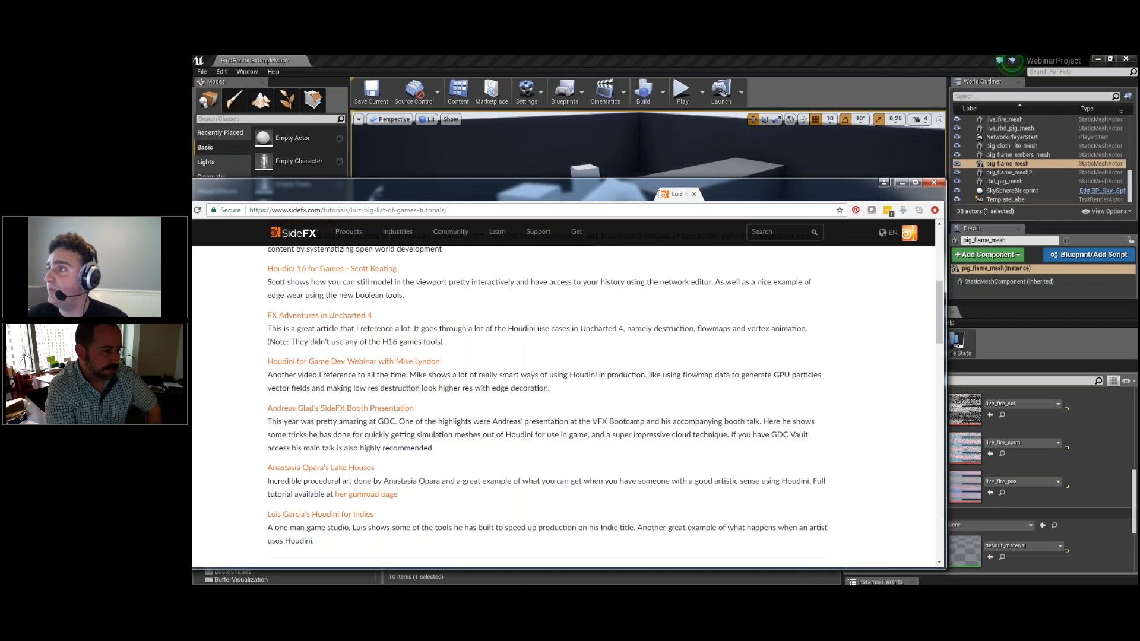
- Maximize the browser window and read the tutorial list from its intro through Use Cases to the Getting Started lectures
{"action": "left_click_drag", "start_coordinate": [659, 194], "coordinate": [660, 57]}
{"action": "scroll", "coordinate": [723, 395], "scroll_direction": "up", "scroll_amount": 5}
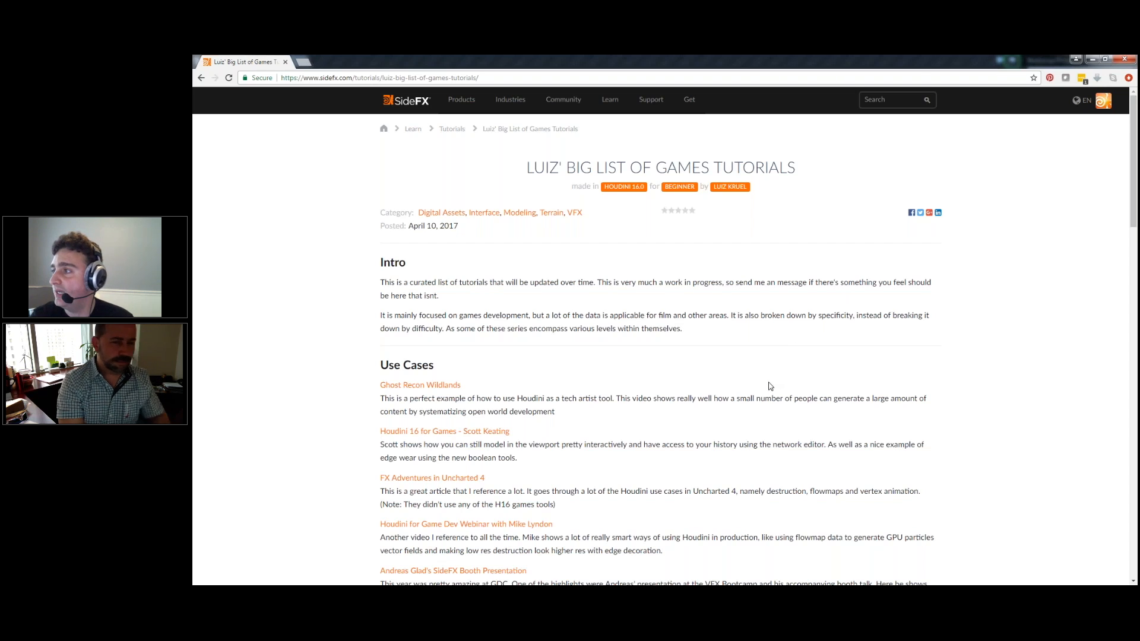
{"action": "scroll", "coordinate": [770, 387], "scroll_direction": "down", "scroll_amount": 3}
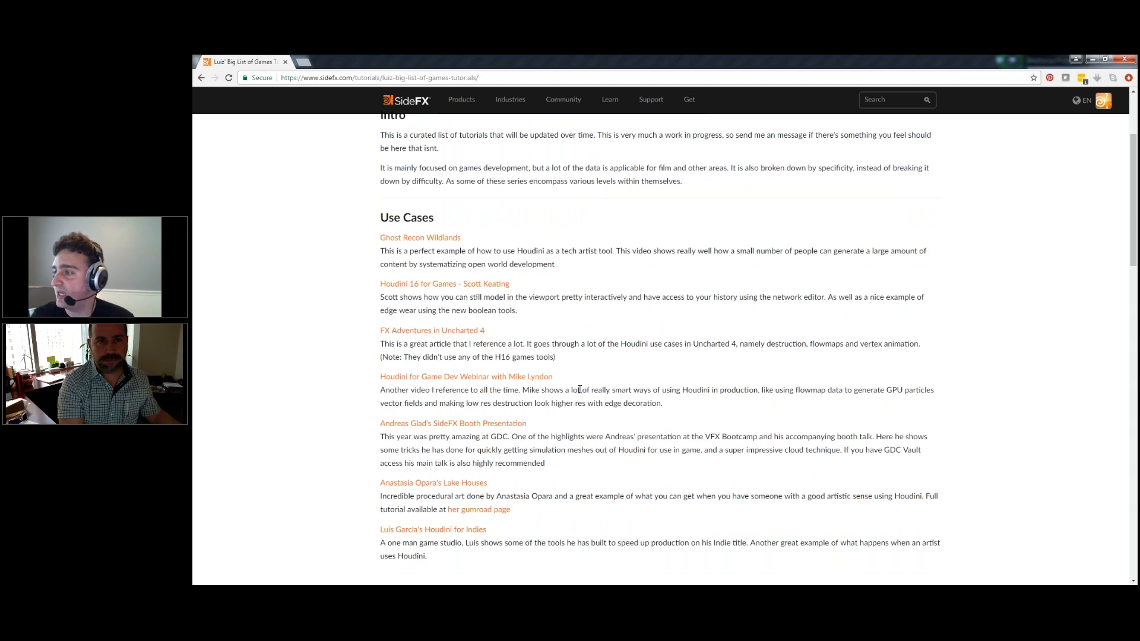
{"action": "scroll", "coordinate": [579, 389], "scroll_direction": "down", "scroll_amount": 1}
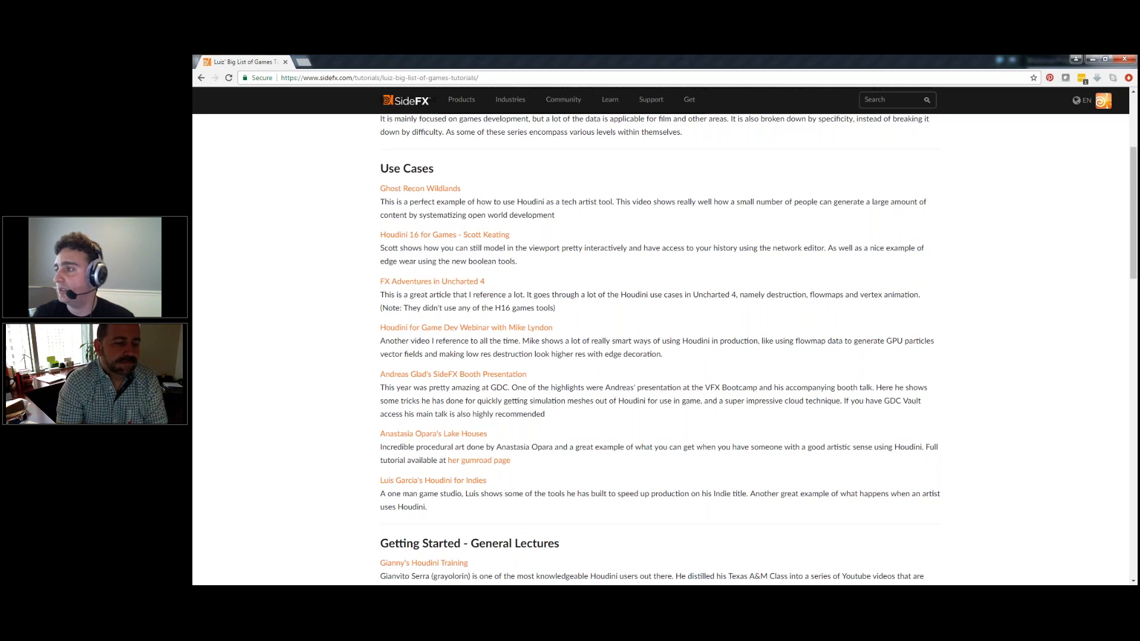
{"action": "scroll", "coordinate": [691, 436], "scroll_direction": "down", "scroll_amount": 1}
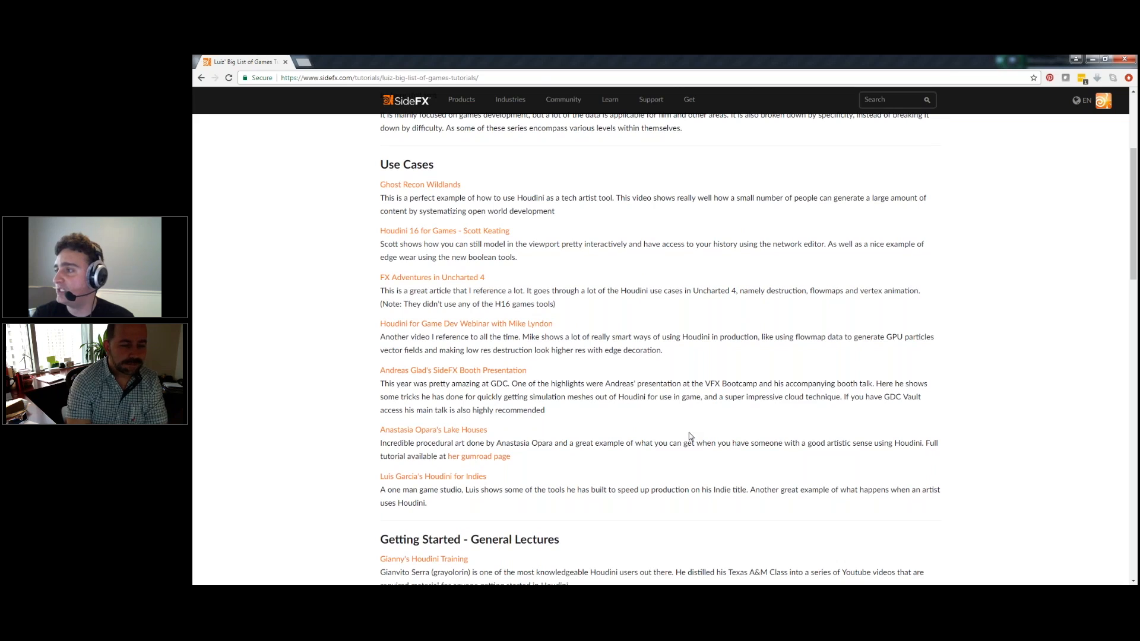
{"action": "scroll", "coordinate": [690, 436], "scroll_direction": "down", "scroll_amount": 3}
{"action": "scroll", "coordinate": [661, 356], "scroll_direction": "down", "scroll_amount": 2}
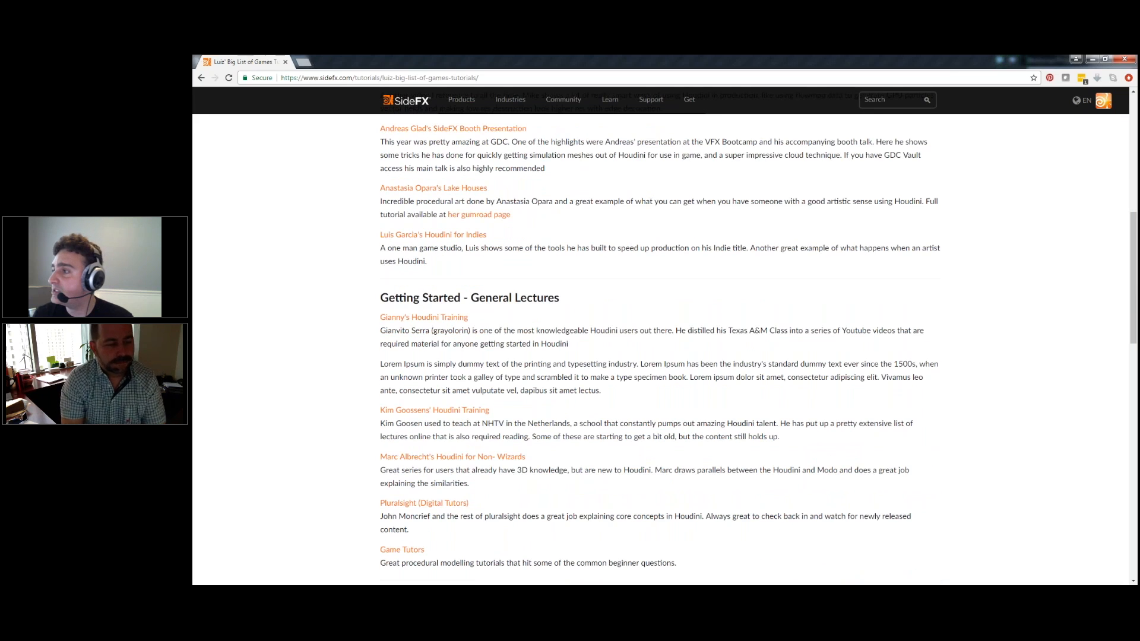
- Reload the tutorial list, view the first Getting Started training playlist in a new tab, and close that tab
{"action": "left_click", "coordinate": [228, 78]}
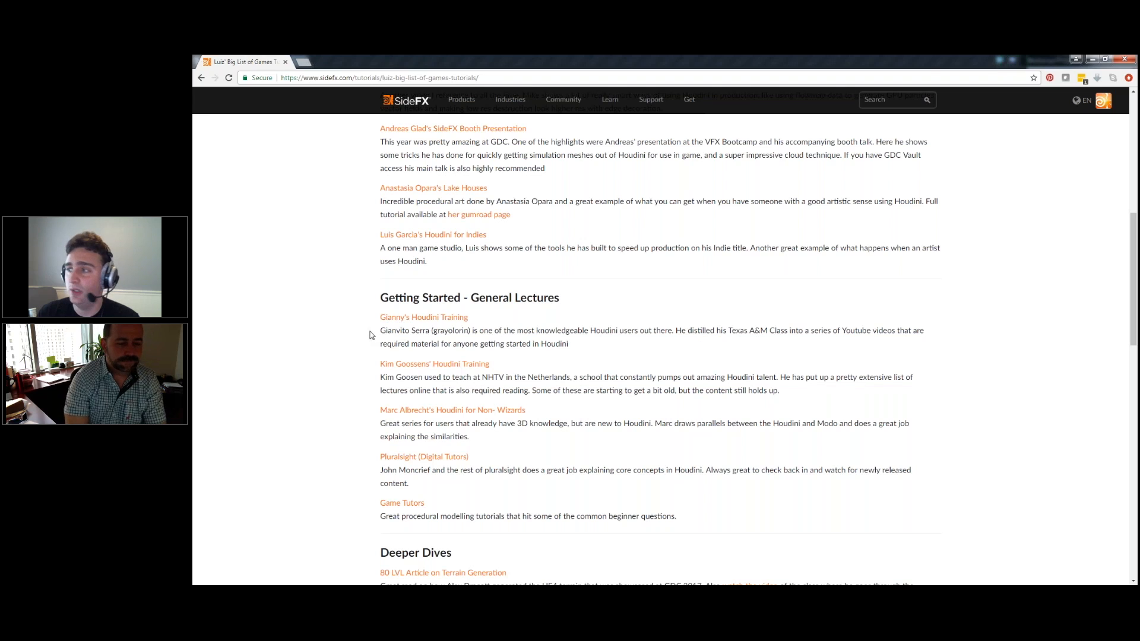
{"action": "right_click", "coordinate": [427, 319]}
{"action": "left_click", "coordinate": [442, 328]}
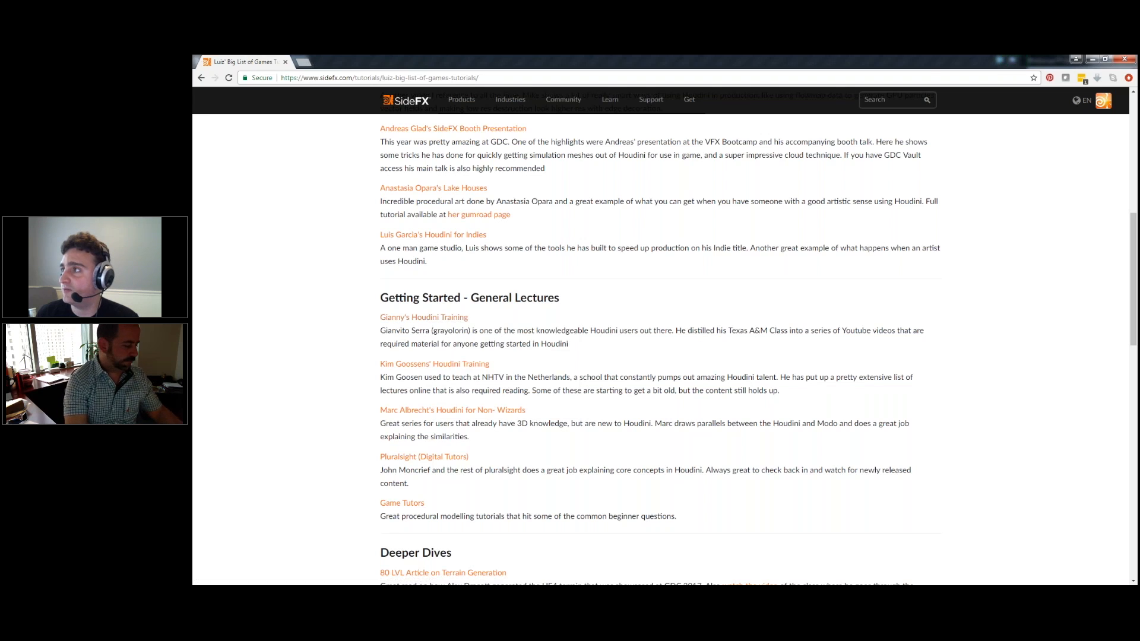
{"action": "left_click", "coordinate": [333, 61]}
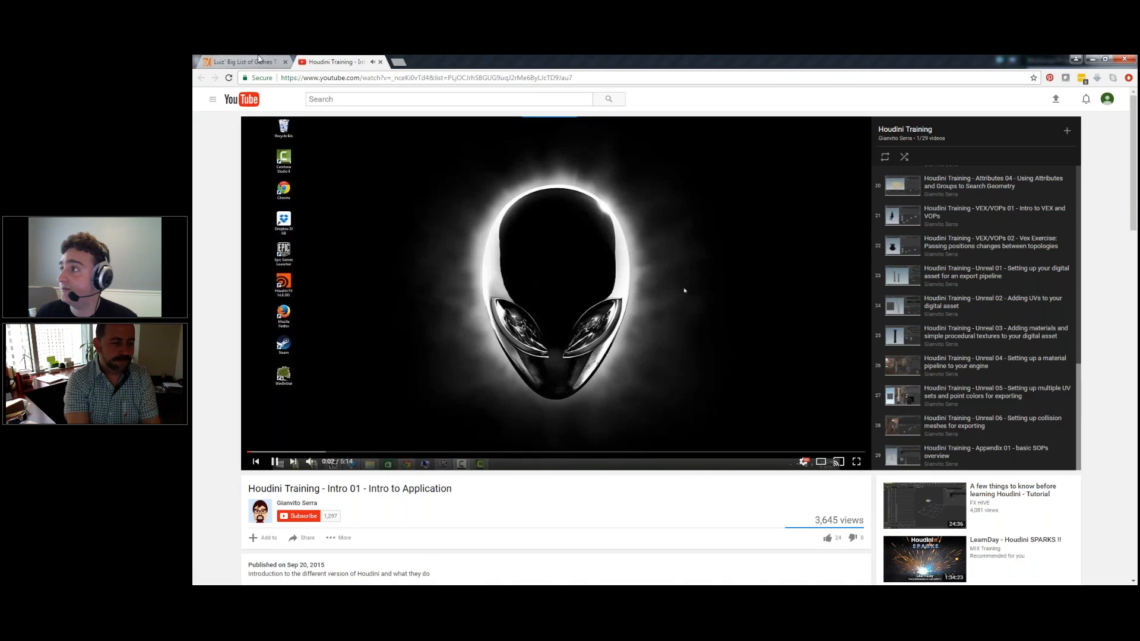
{"action": "left_click", "coordinate": [250, 60]}
{"action": "left_click", "coordinate": [380, 61]}
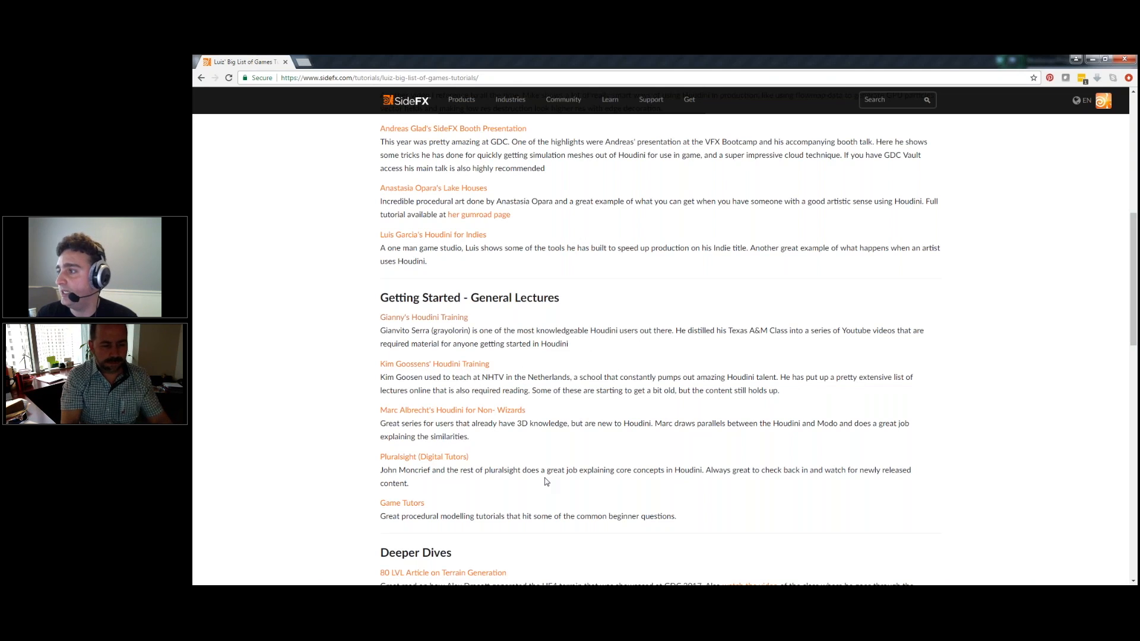
- Read the remaining Deeper Dives, Specific Problems and Misc Good Stuff sections of the tutorial list
{"action": "scroll", "coordinate": [546, 481], "scroll_direction": "down", "scroll_amount": 1}
{"action": "scroll", "coordinate": [370, 378], "scroll_direction": "down", "scroll_amount": 2}
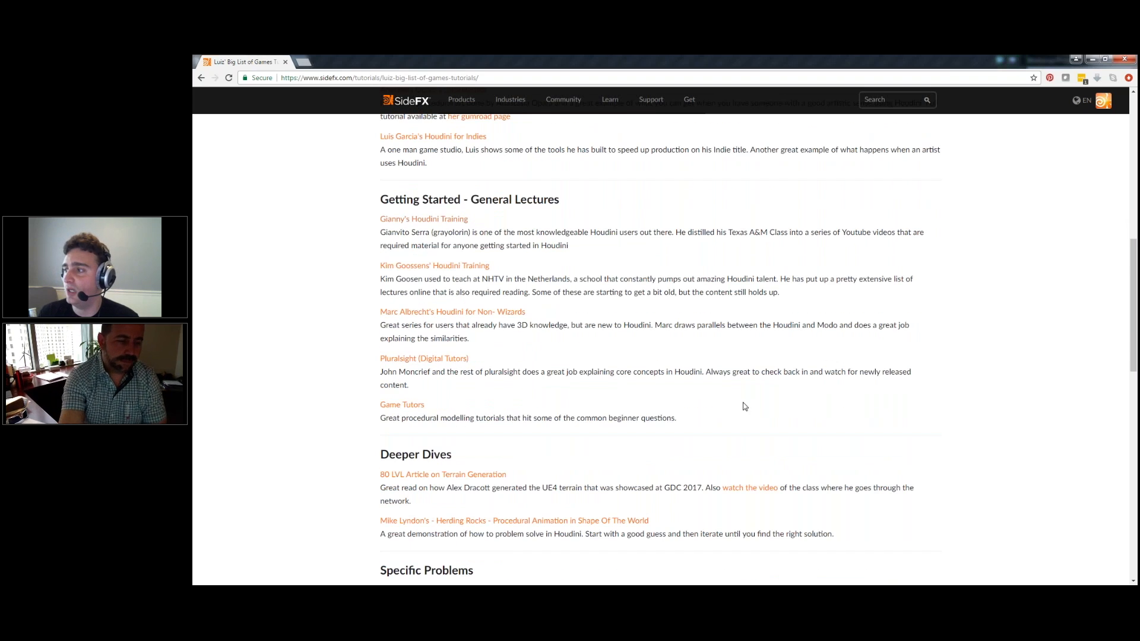
{"action": "scroll", "coordinate": [738, 407], "scroll_direction": "down", "scroll_amount": 1}
{"action": "scroll", "coordinate": [739, 407], "scroll_direction": "down", "scroll_amount": 3}
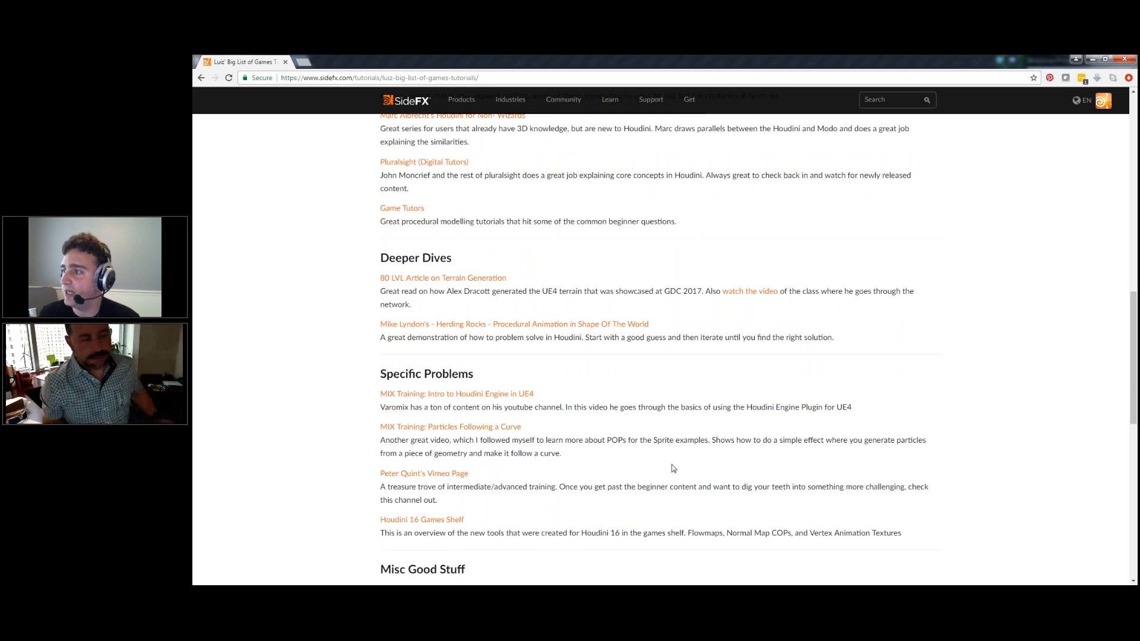
{"action": "scroll", "coordinate": [673, 482], "scroll_direction": "down", "scroll_amount": 2}
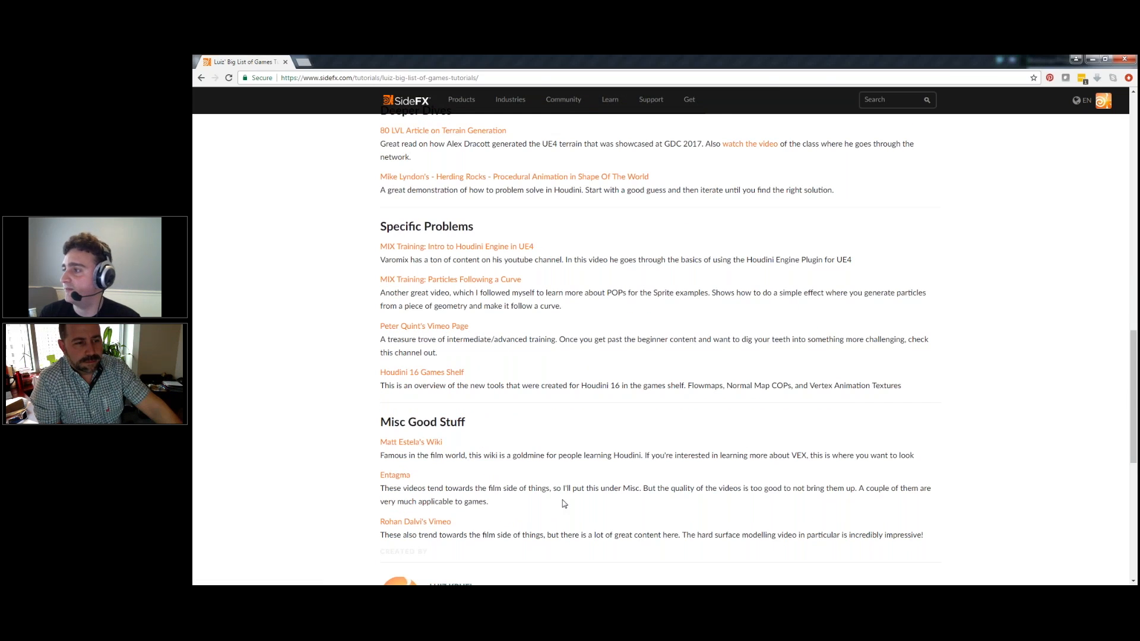
{"action": "scroll", "coordinate": [564, 503], "scroll_direction": "down", "scroll_amount": 1}
{"action": "scroll", "coordinate": [564, 503], "scroll_direction": "down", "scroll_amount": 3}
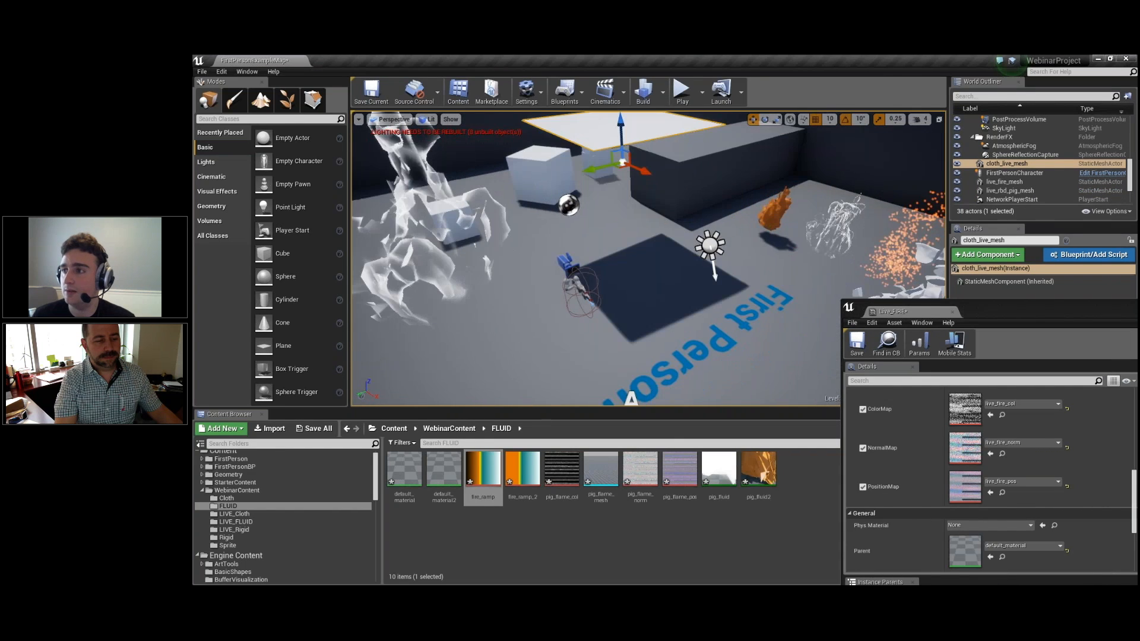
- Switch to Houdini and open the flames Pyro Shader assigned as the render material of pyro_import
{"action": "left_click", "coordinate": [735, 217]}
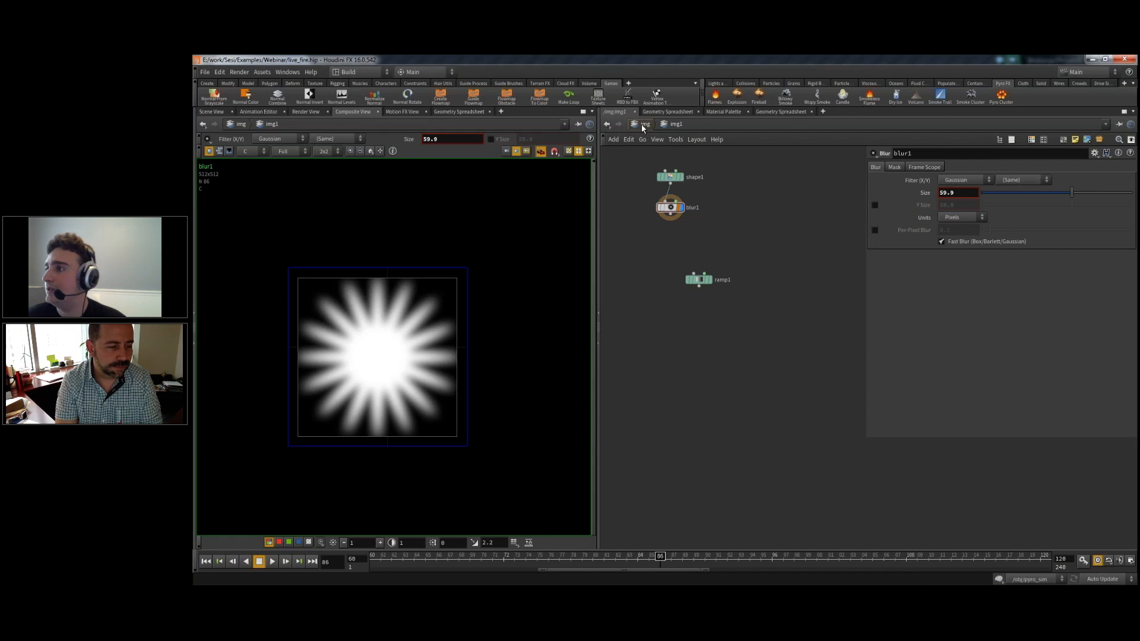
{"action": "left_click", "coordinate": [644, 125]}
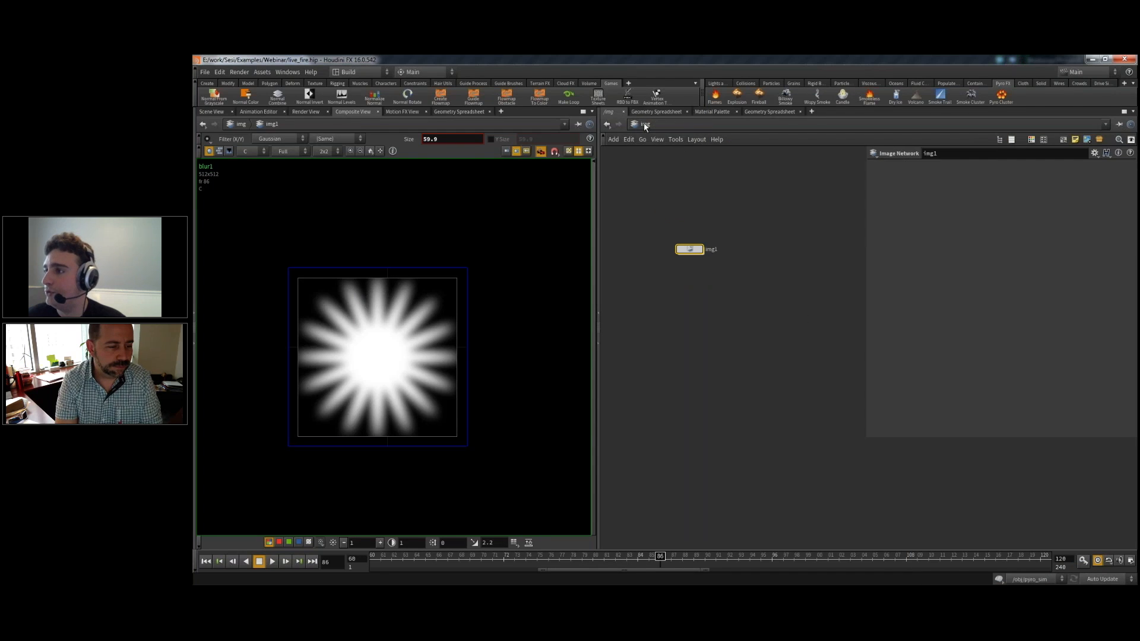
{"action": "left_click", "coordinate": [645, 125]}
{"action": "left_click", "coordinate": [665, 170]}
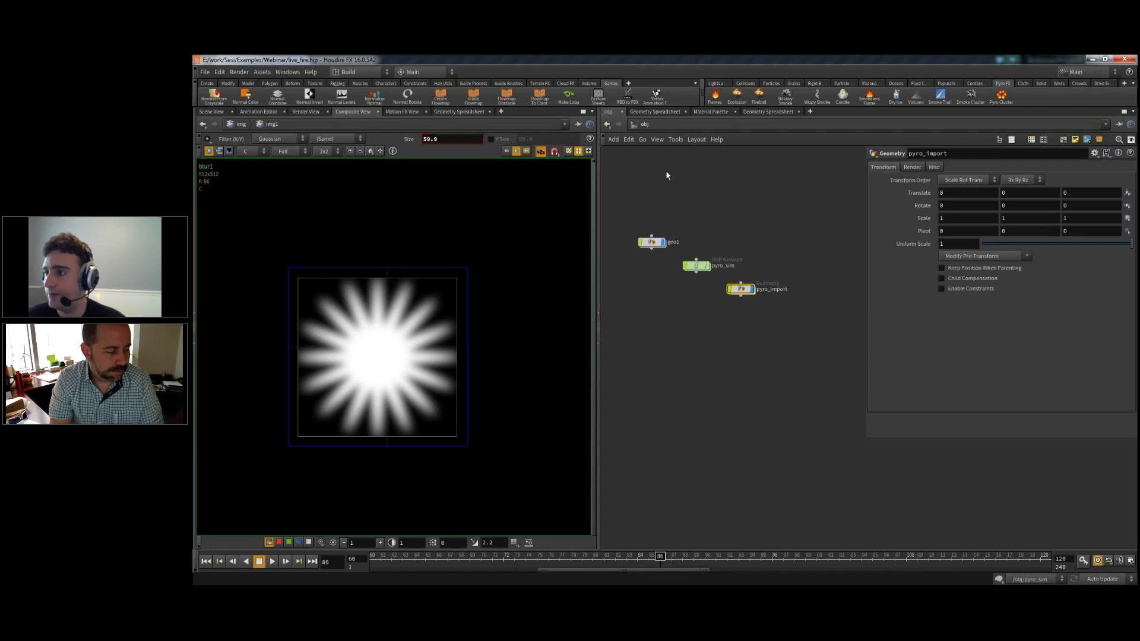
{"action": "left_click", "coordinate": [696, 266]}
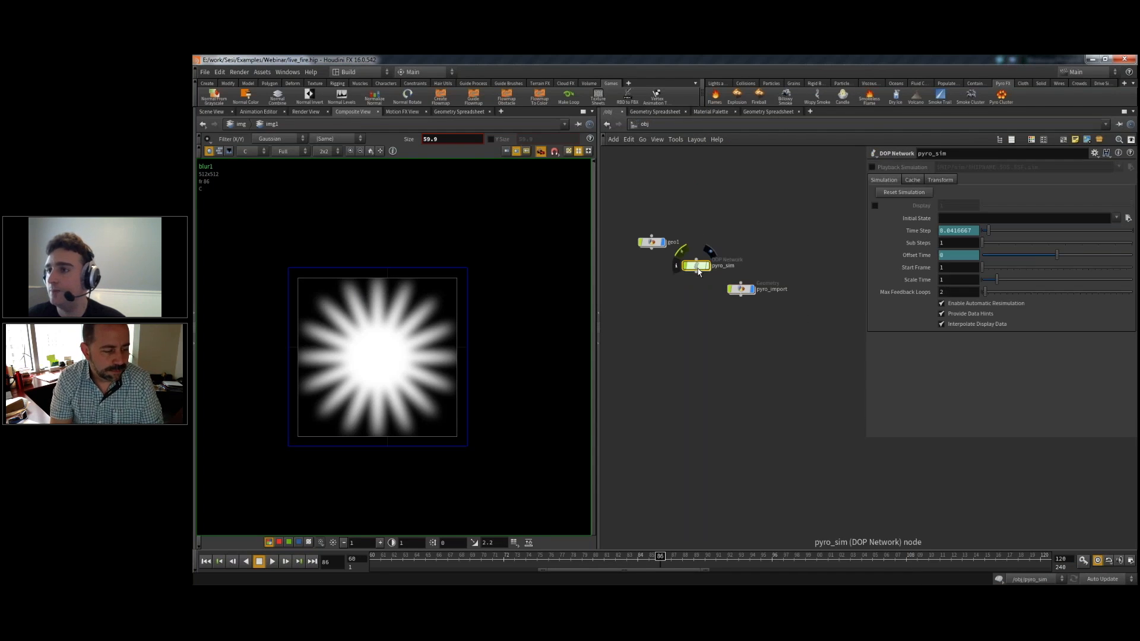
{"action": "left_click", "coordinate": [739, 289]}
{"action": "left_click", "coordinate": [913, 167]}
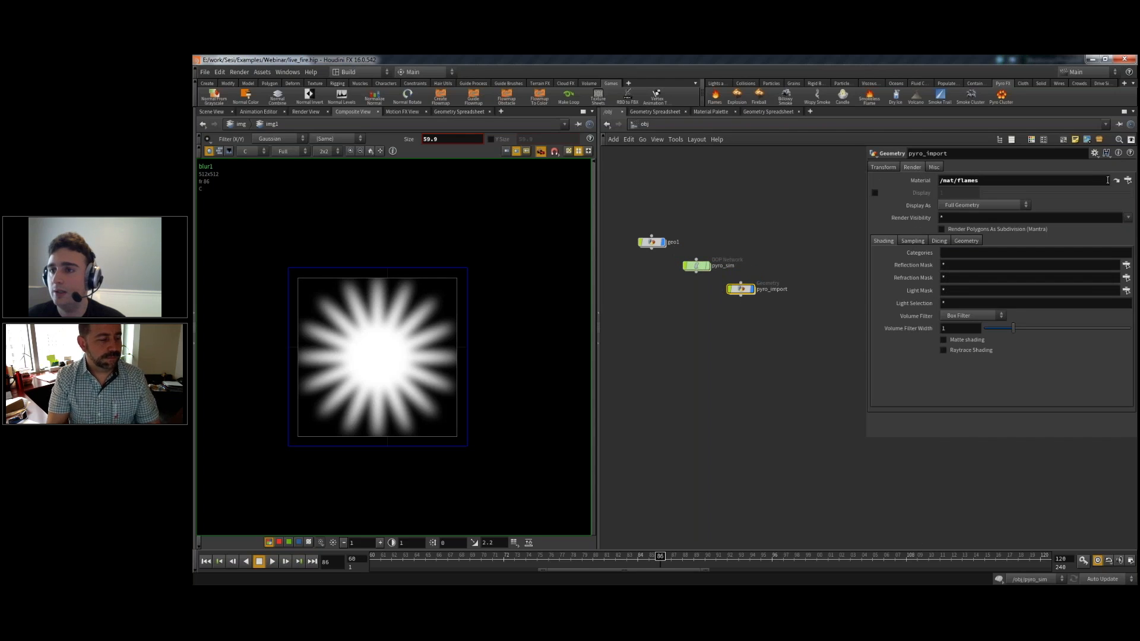
{"action": "left_click", "coordinate": [1116, 180]}
{"action": "left_click", "coordinate": [945, 203]}
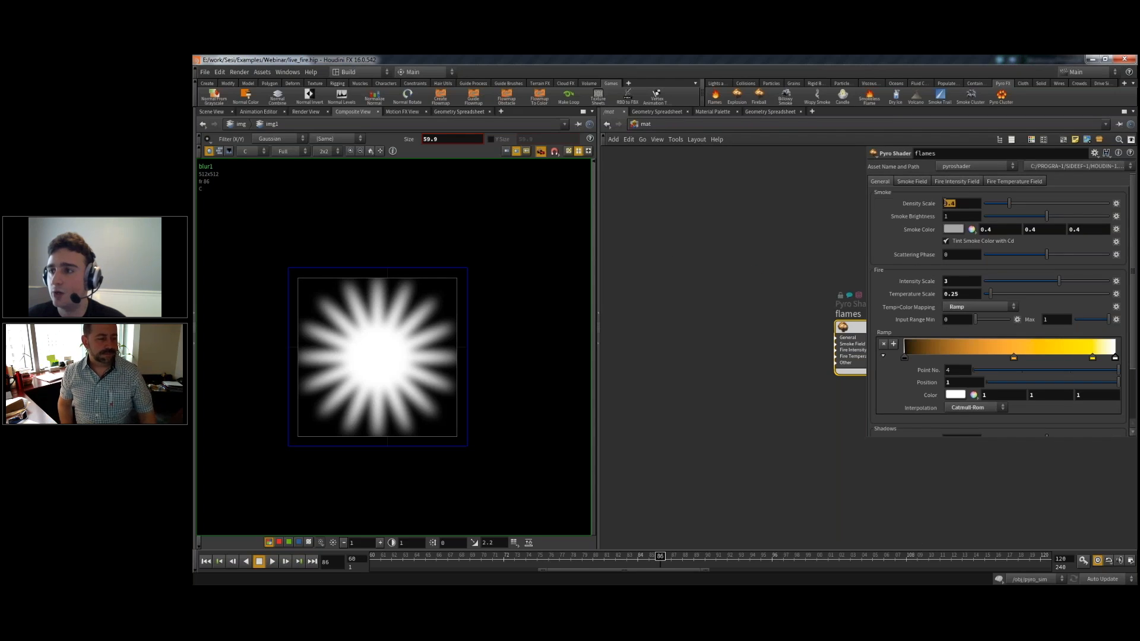
- Duplicate the flames Pyro Shader above the original and name the copy smokes
{"action": "middle_click_drag", "start_coordinate": [714, 266], "coordinate": [573, 274]}
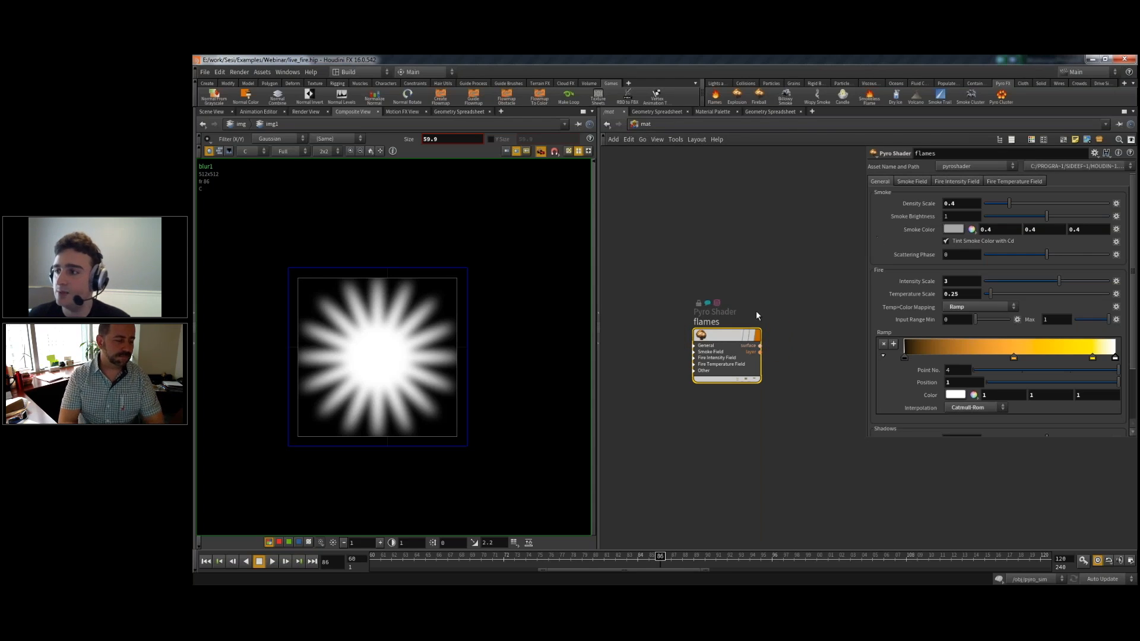
{"action": "left_click_drag", "start_coordinate": [722, 336], "coordinate": [722, 226], "text": "alt"}
{"action": "left_click", "coordinate": [712, 211]}
{"action": "type", "text": "smokes"}
{"action": "key", "text": "Return"}
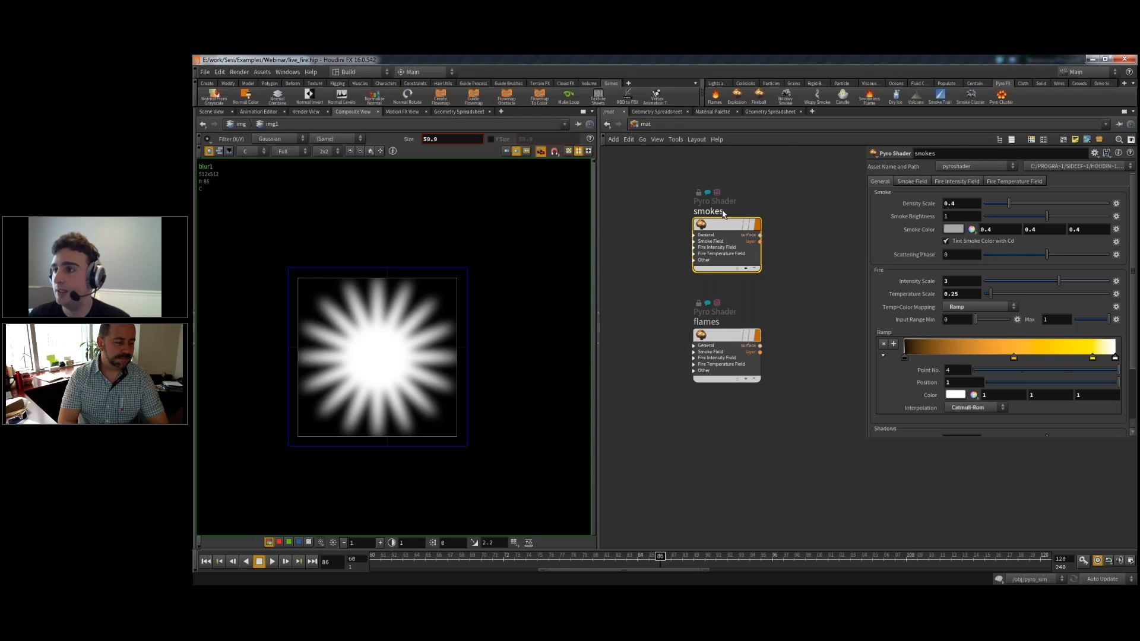
- Set the smokes shader's fire Intensity Scale to 1 and its smoke Density Scale to 0
{"action": "left_click", "coordinate": [971, 283]}
{"action": "type", "text": "0"}
{"action": "key", "text": "Return"}
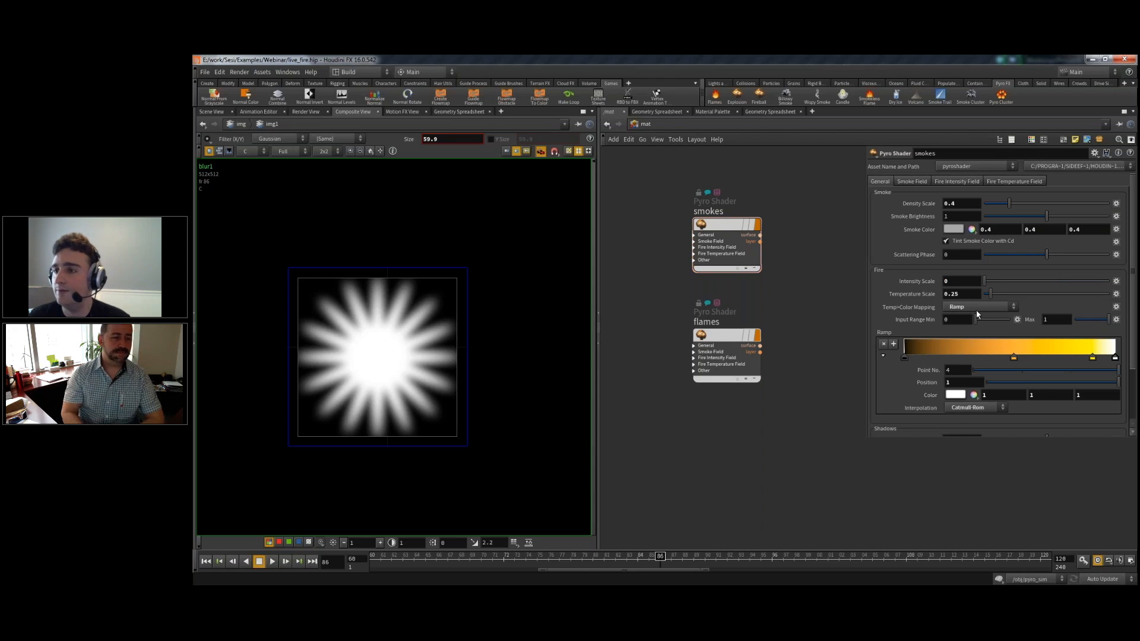
{"action": "key", "text": "Return"}
{"action": "left_click", "coordinate": [960, 205]}
{"action": "type", "text": "0"}
{"action": "key", "text": "Return"}
- Delete the orange and yellow middle points from the smokes shader's fire ramp, leaving a black-to-white gradient
{"action": "left_click", "coordinate": [1013, 359]}
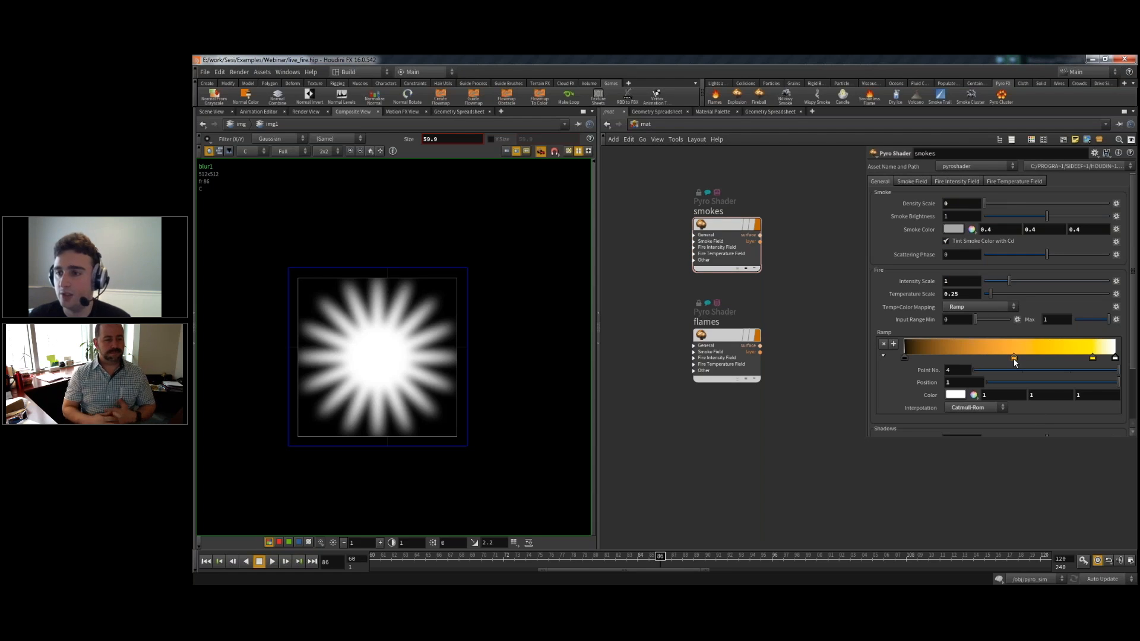
{"action": "key", "text": "Delete"}
{"action": "left_click", "coordinate": [1093, 359]}
{"action": "key", "text": "Delete"}
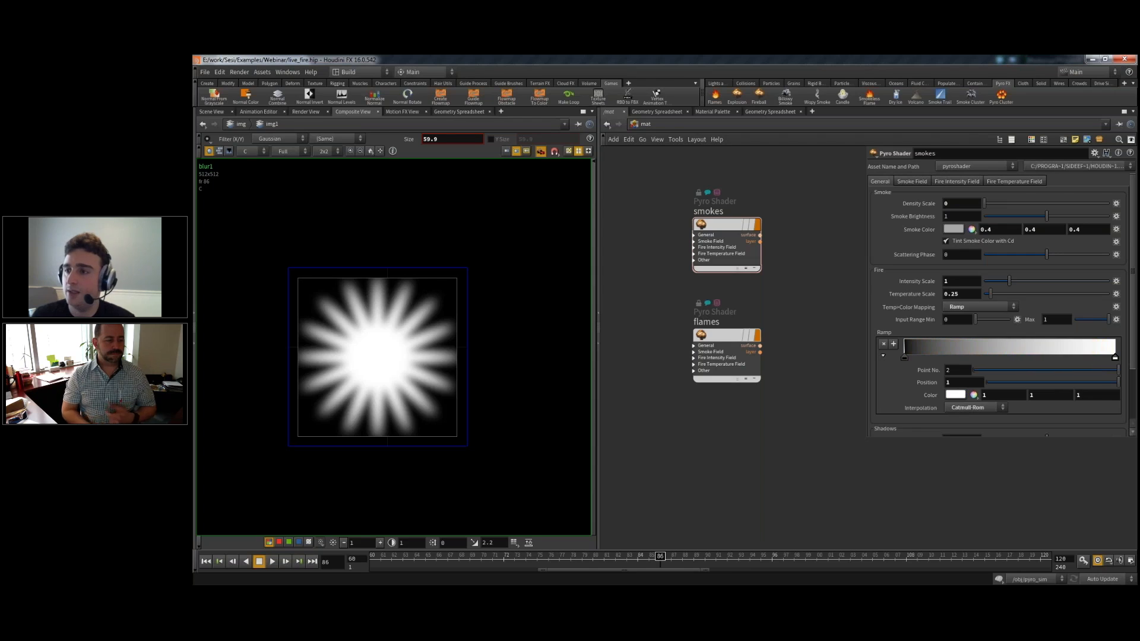
- Add a Geometry object below the existing nodes in the obj network and go inside it
{"action": "left_click", "coordinate": [646, 124]}
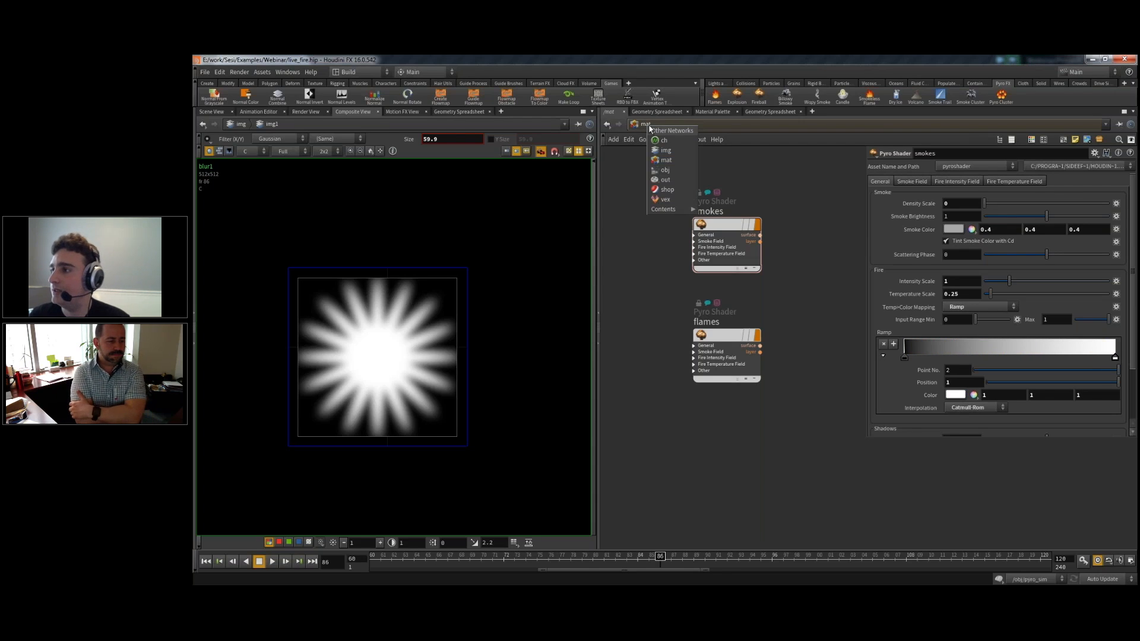
{"action": "left_click", "coordinate": [665, 171]}
{"action": "key", "text": "Tab"}
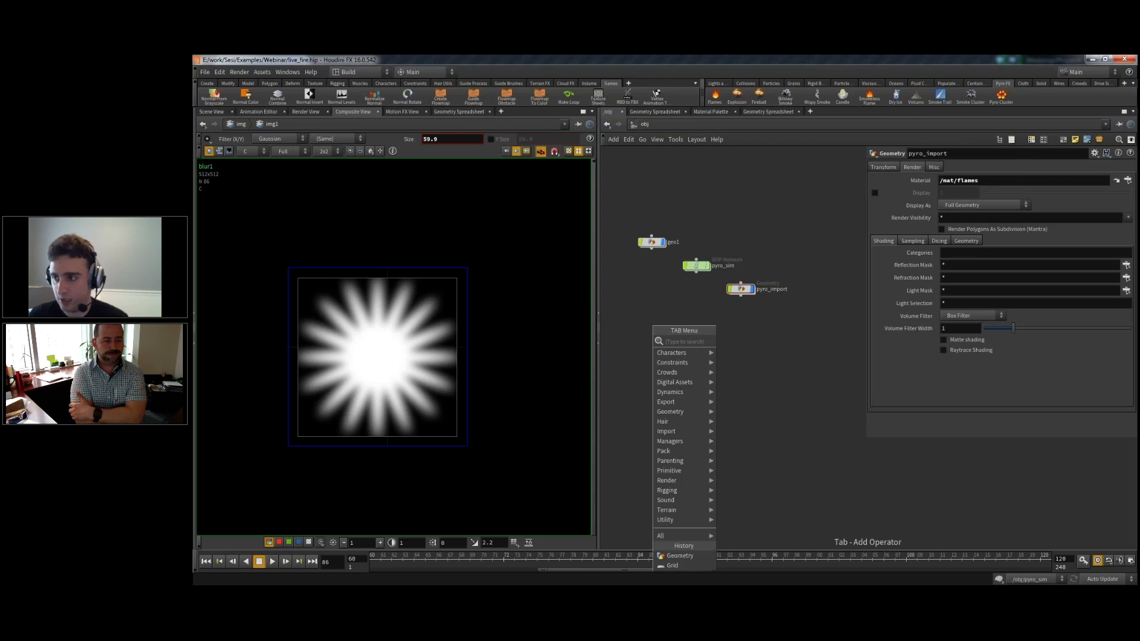
{"action": "type", "text": "geo"}
{"action": "key", "text": "Return"}
{"action": "left_click", "coordinate": [654, 325]}
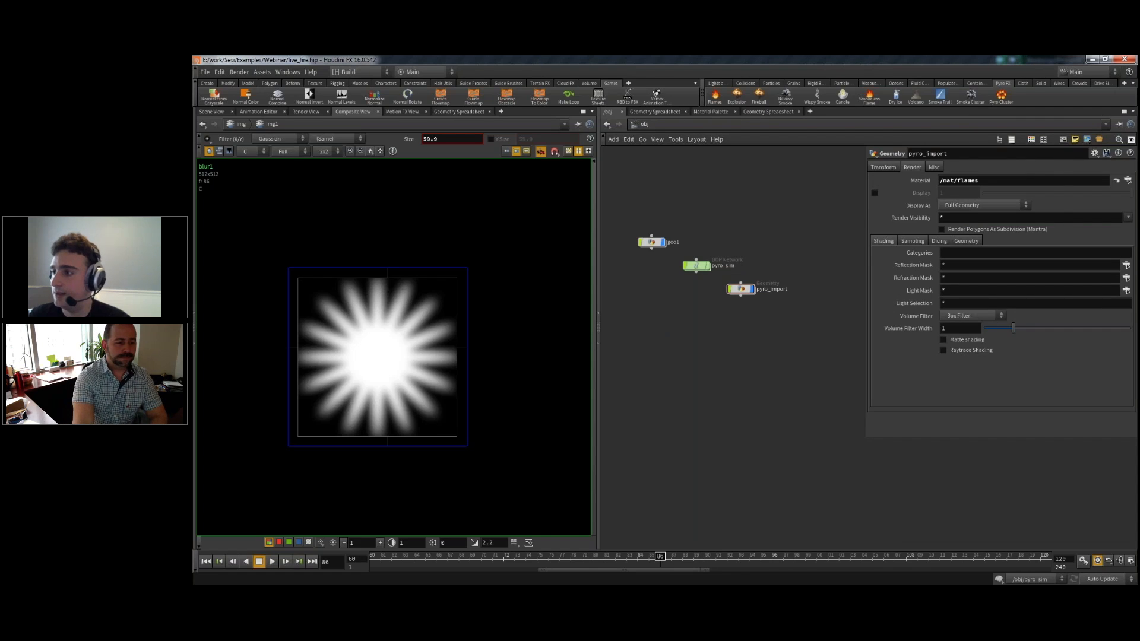
{"action": "double_click", "coordinate": [654, 324]}
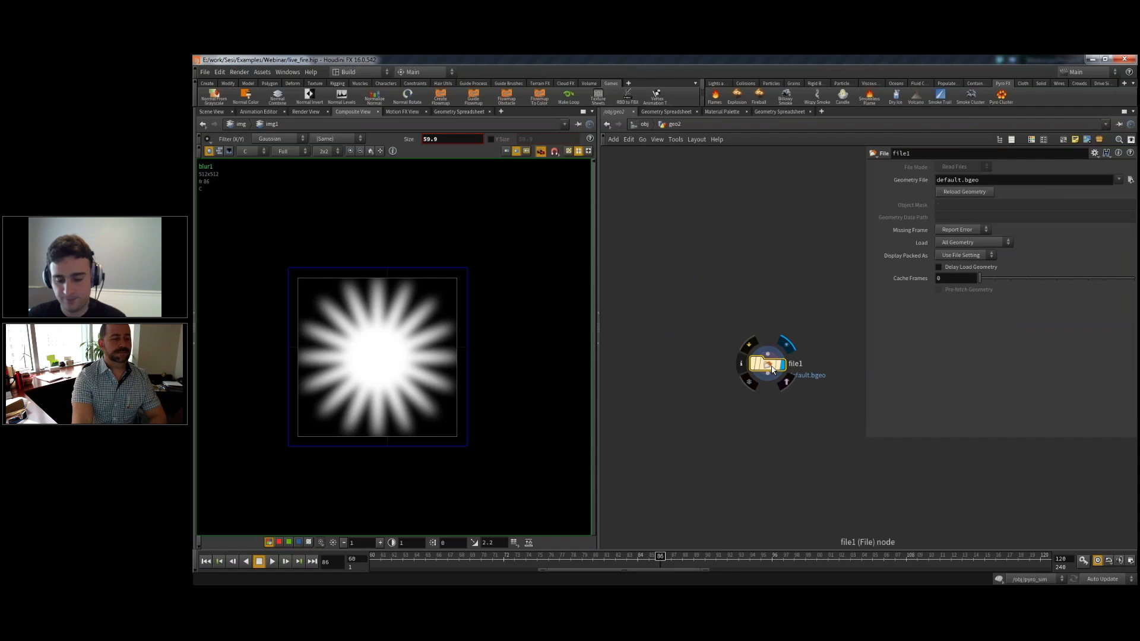
- Replace the default File node with an Object Merge node whose Object 1 is /obj/pyro_import/OUT
{"action": "key", "text": "Delete"}
{"action": "key", "text": "Tab"}
{"action": "type", "text": "merge"}
{"action": "key", "text": "Down"}
{"action": "key", "text": "Down"}
{"action": "key", "text": "Return"}
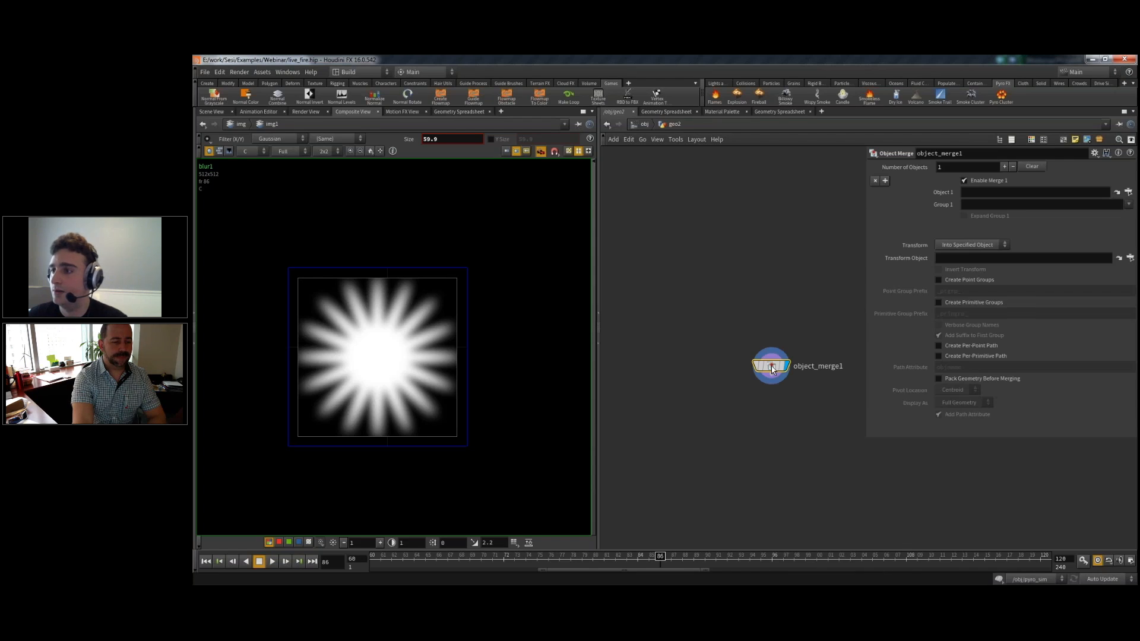
{"action": "left_click", "coordinate": [1128, 193]}
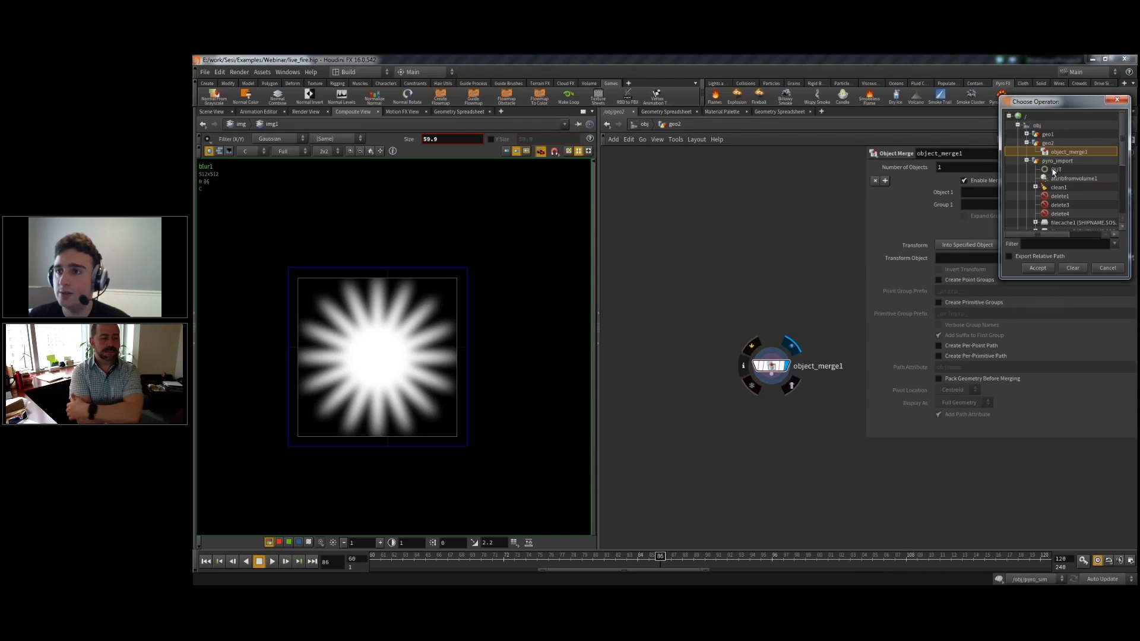
{"action": "double_click", "coordinate": [1056, 171]}
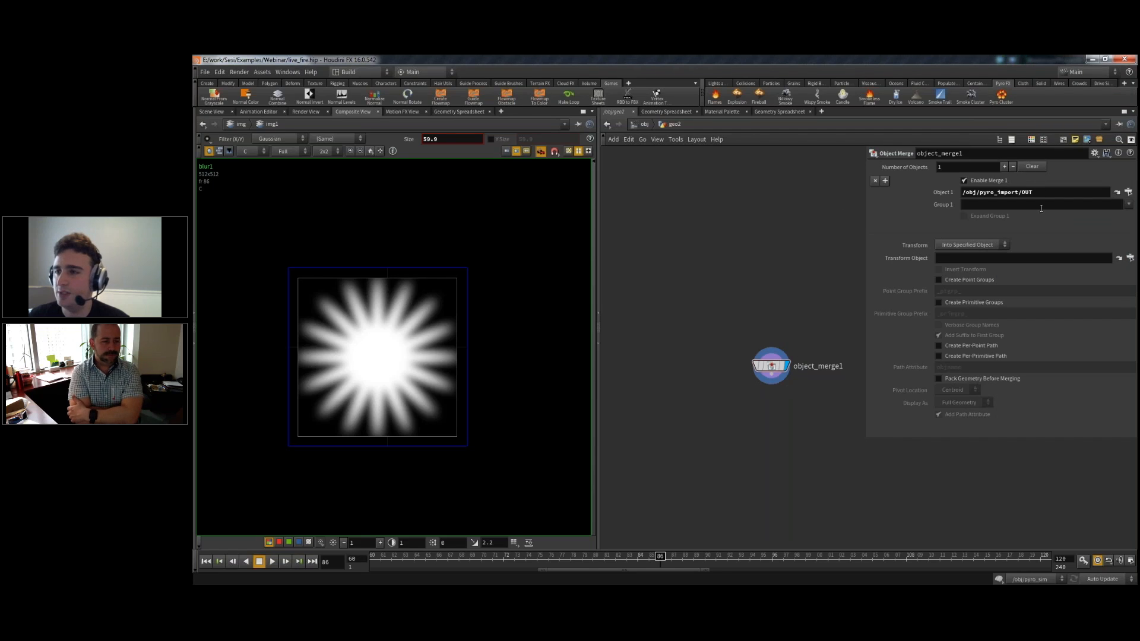
- Return to the obj network and assign /mat/smokes as the render material of the new geometry object
{"action": "left_click", "coordinate": [646, 125]}
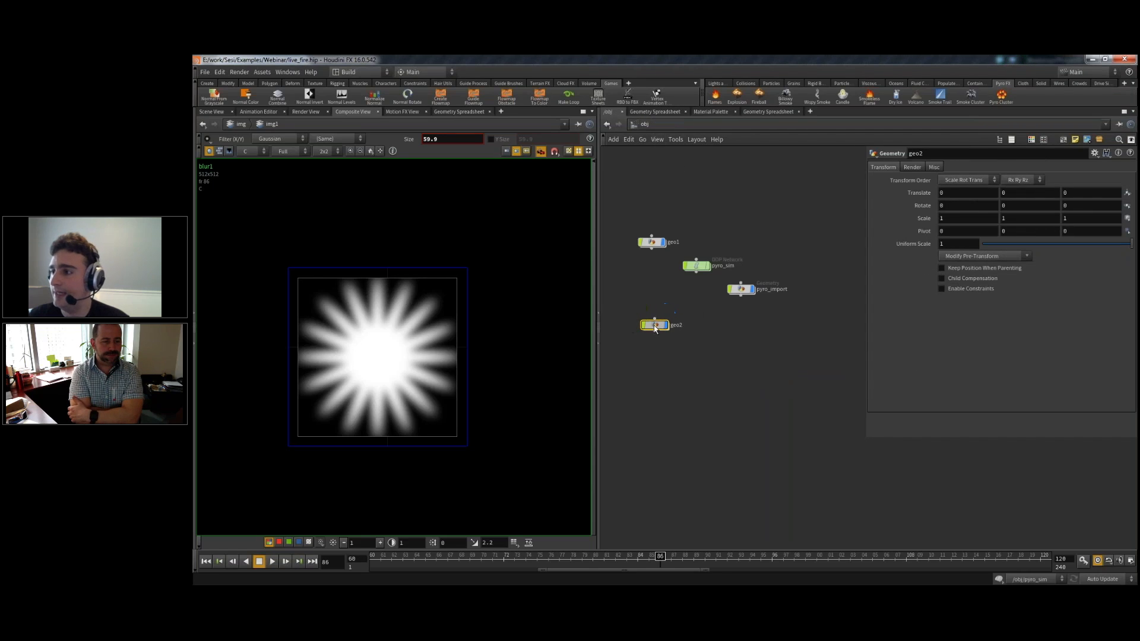
{"action": "left_click", "coordinate": [911, 168]}
{"action": "left_click", "coordinate": [1128, 180]}
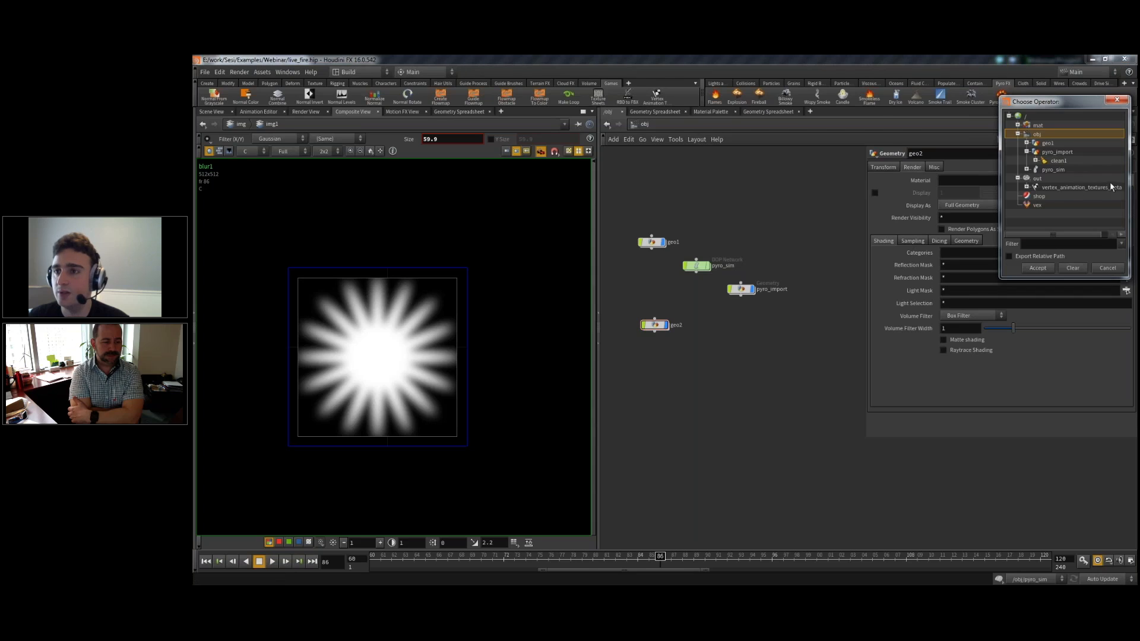
{"action": "left_click", "coordinate": [1018, 125]}
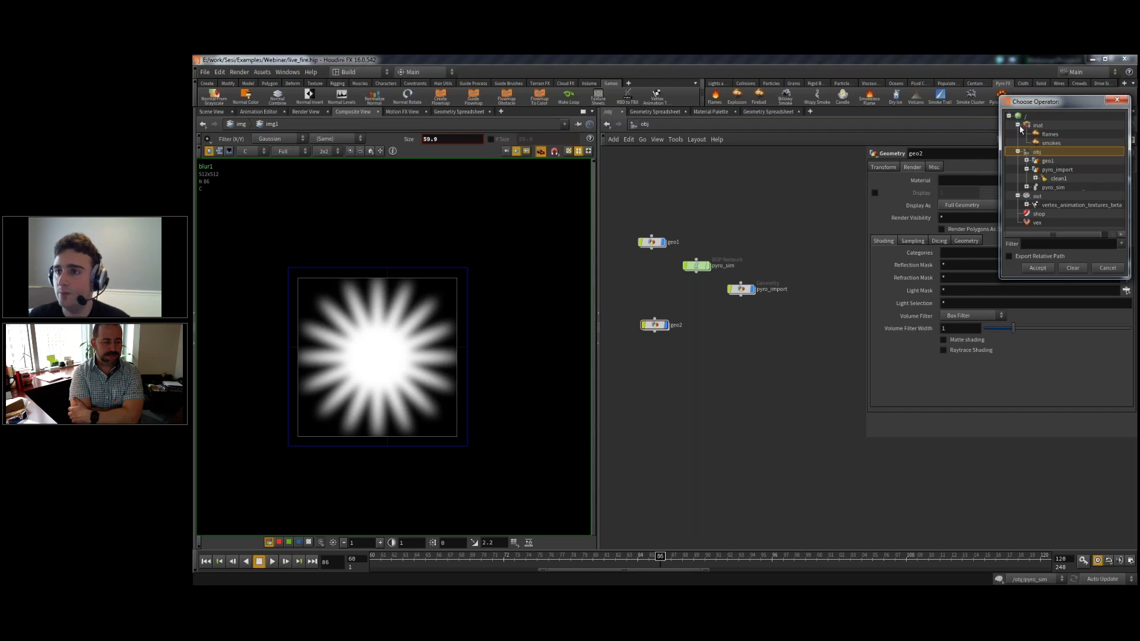
{"action": "double_click", "coordinate": [1046, 141]}
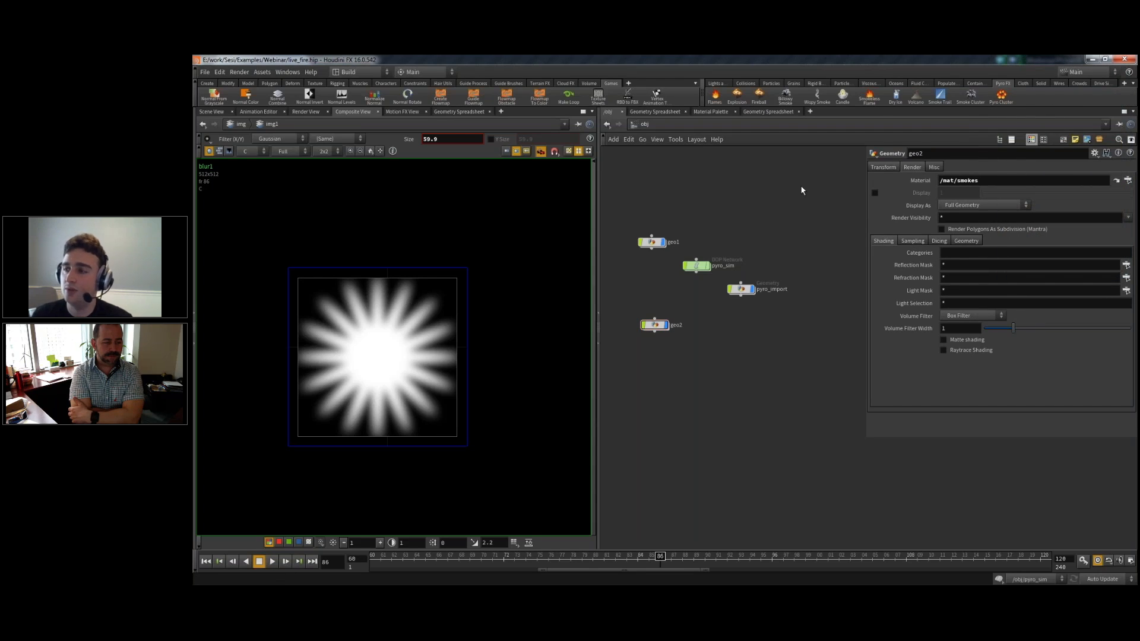
- Show the Particles shelf tools
{"action": "left_click", "coordinate": [745, 289]}
{"action": "left_click", "coordinate": [656, 326]}
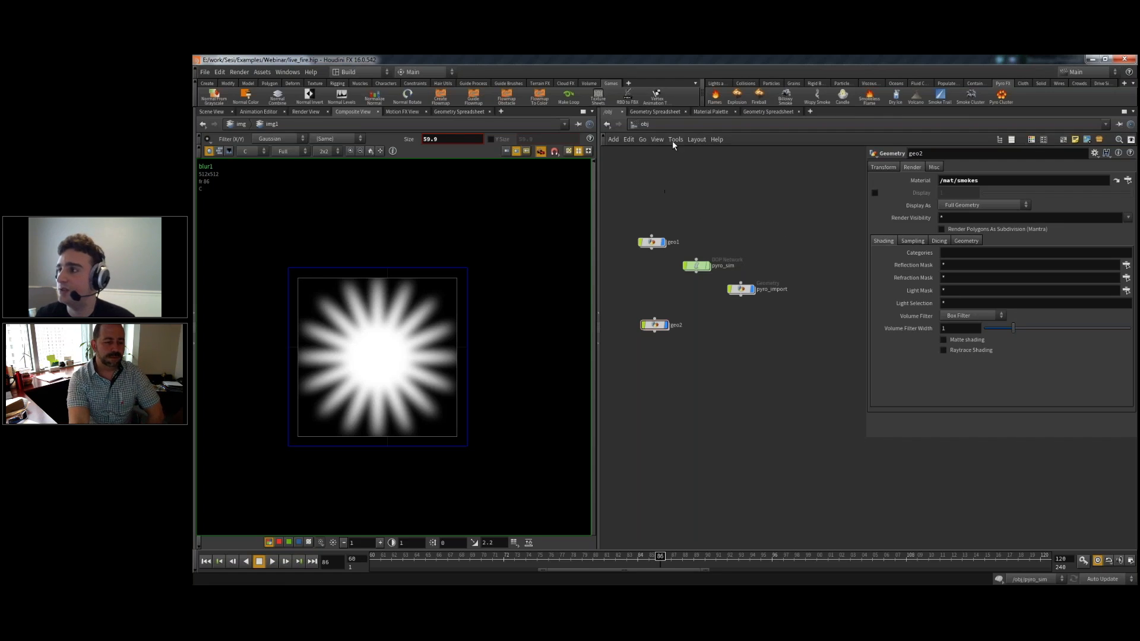
{"action": "left_click", "coordinate": [717, 83]}
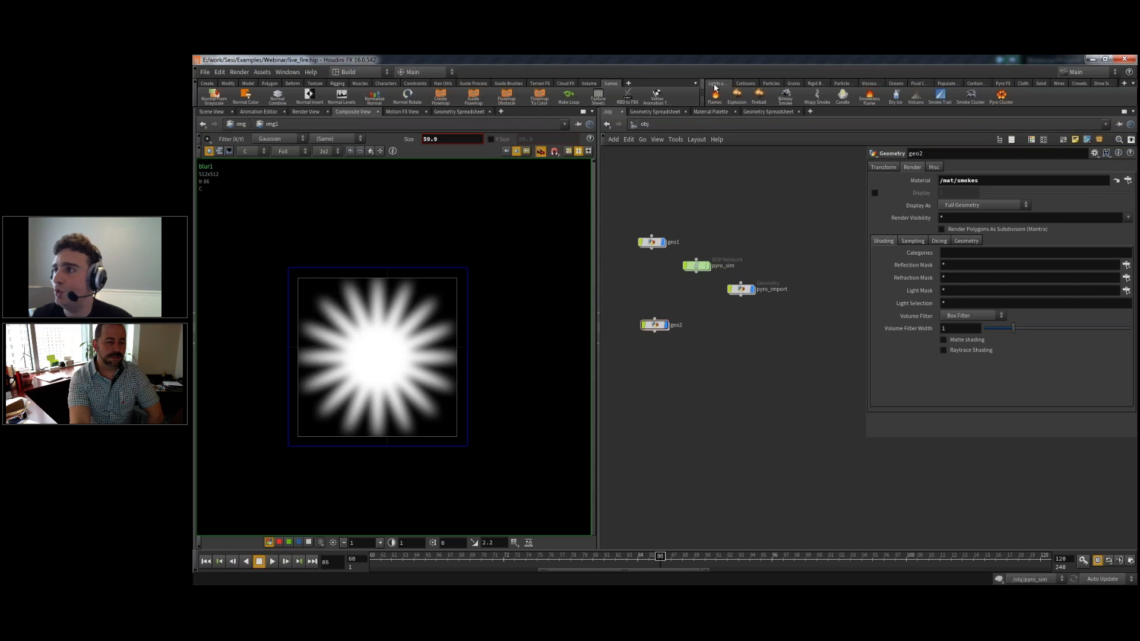
{"action": "left_click", "coordinate": [771, 84]}
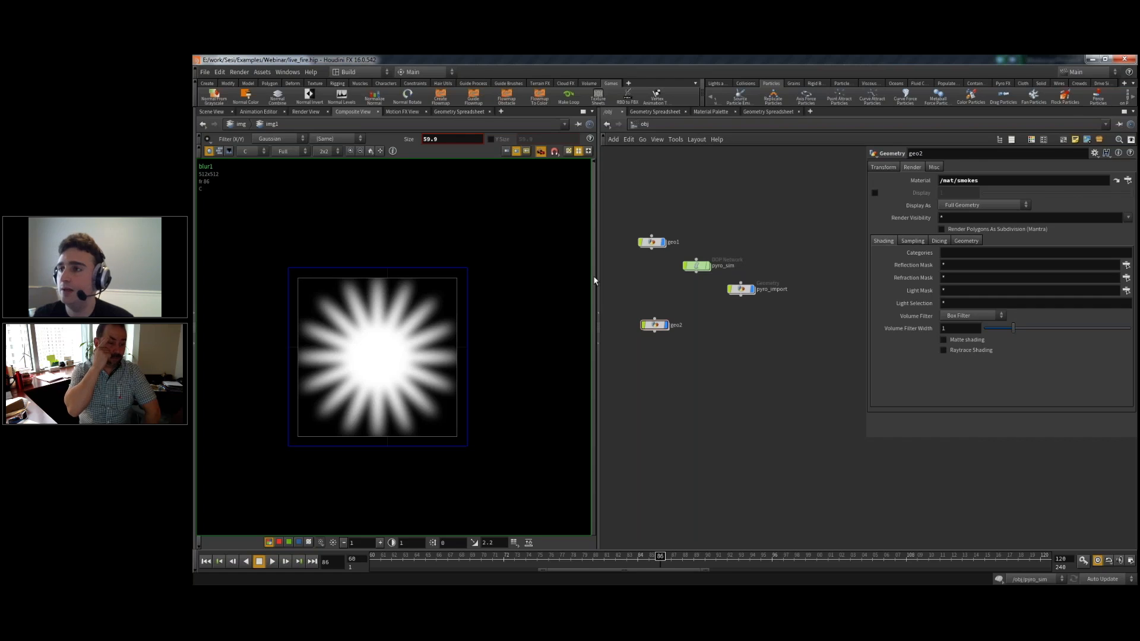
- Go inside the pyro_sim network and add a POP Advect by Volumes node beside the pyro solver chain
{"action": "double_click", "coordinate": [695, 266]}
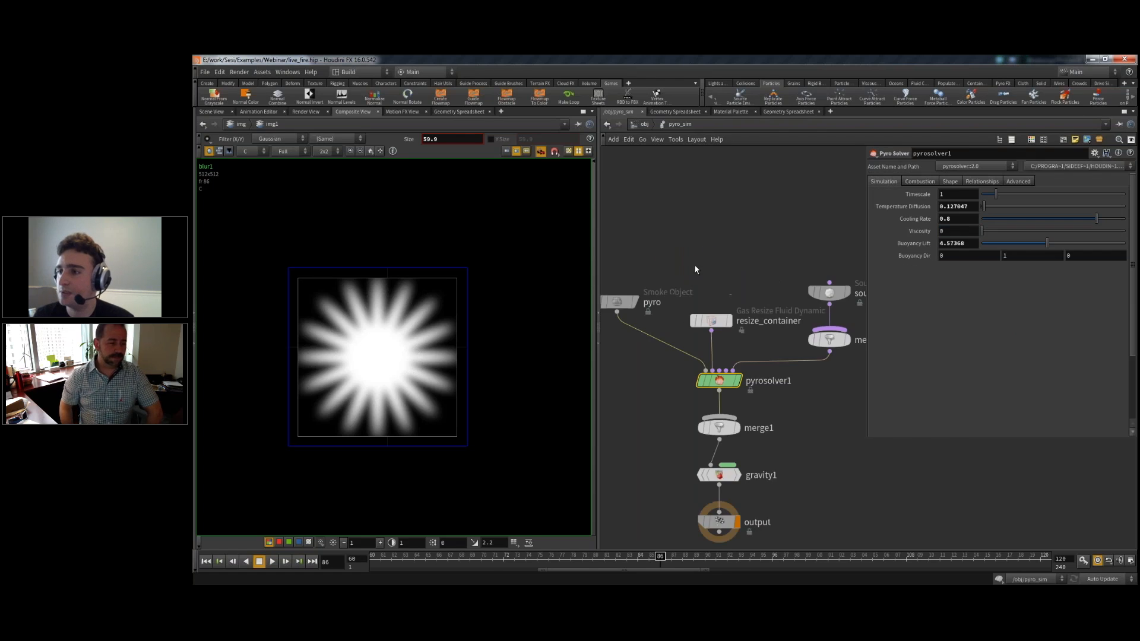
{"action": "key", "text": "Tab"}
{"action": "type", "text": "adve"}
{"action": "key", "text": "Down"}
{"action": "key", "text": "Down"}
{"action": "key", "text": "Down"}
{"action": "key", "text": "Down"}
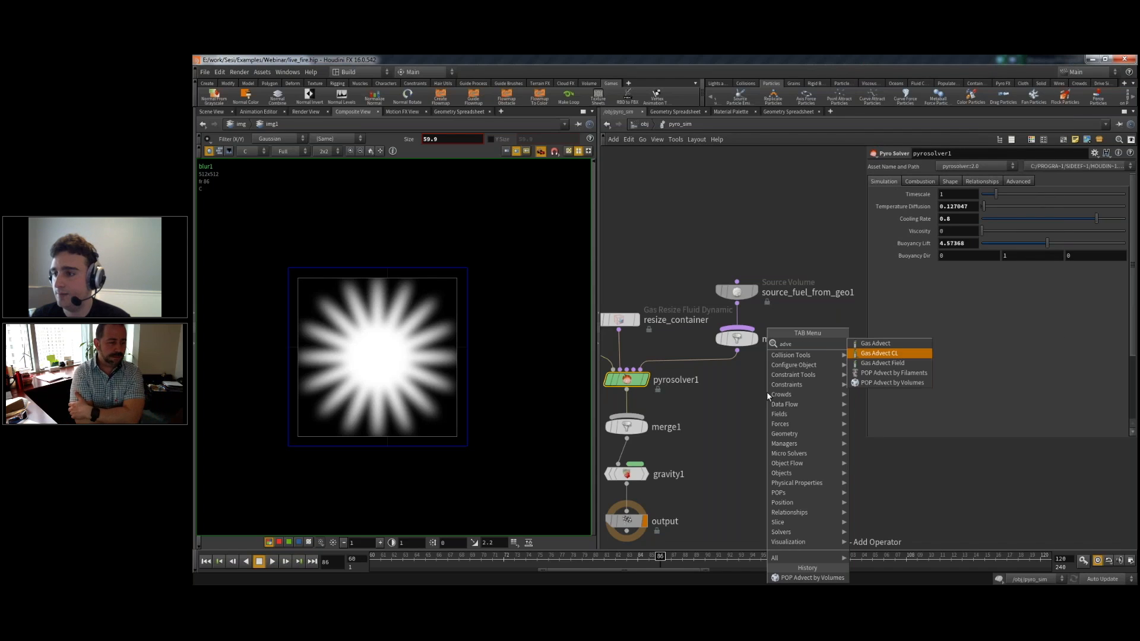
{"action": "key", "text": "Return"}
{"action": "left_click", "coordinate": [767, 392]}
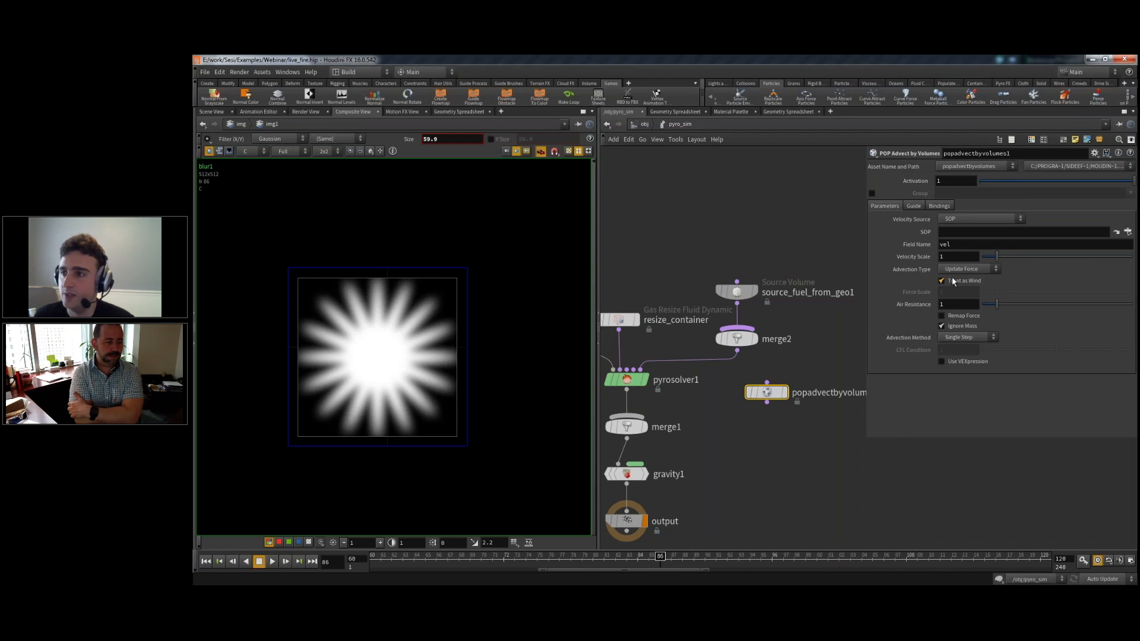
- Browse the operators available for the advection node's SOP velocity source without choosing one, and delete the POP Advect by Volumes node
{"action": "left_click", "coordinate": [1127, 231]}
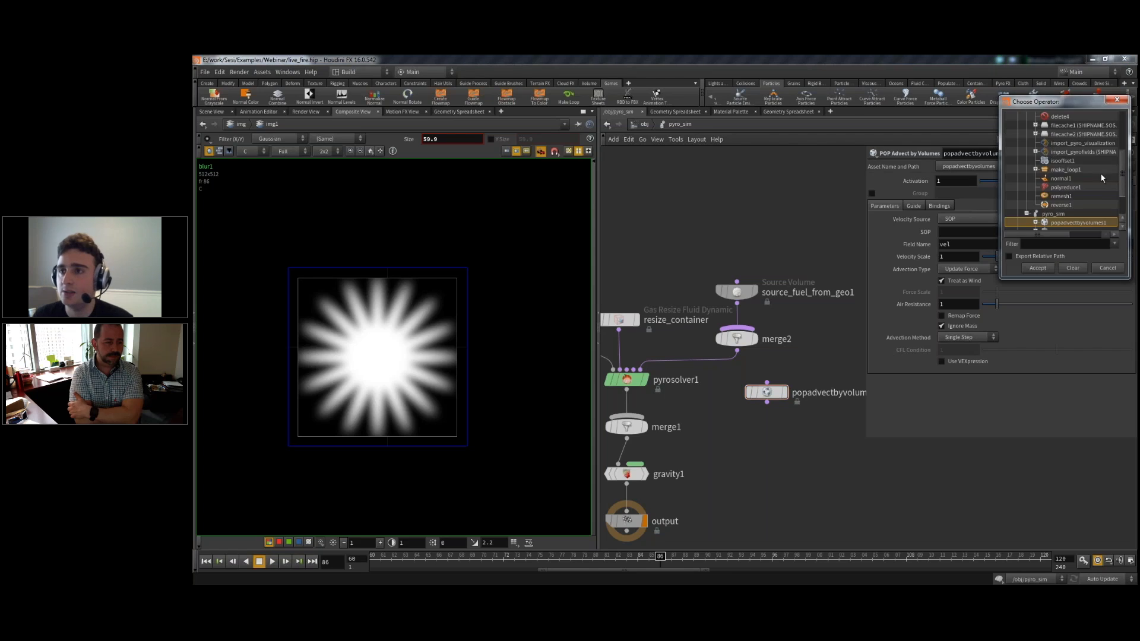
{"action": "left_click", "coordinate": [1107, 269]}
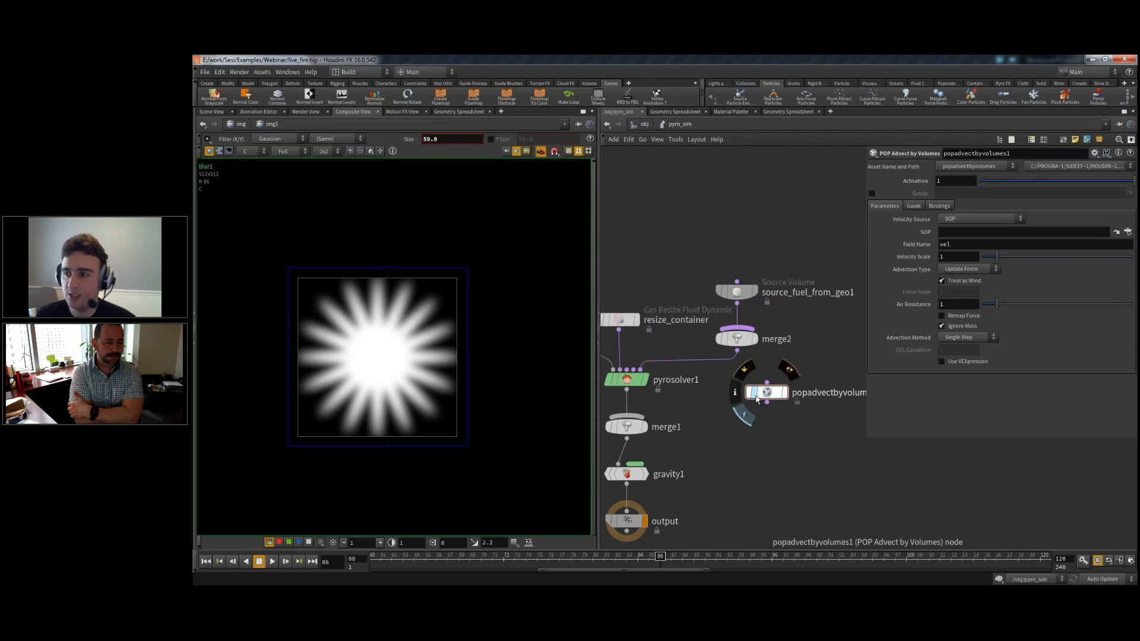
{"action": "key", "text": "Delete"}
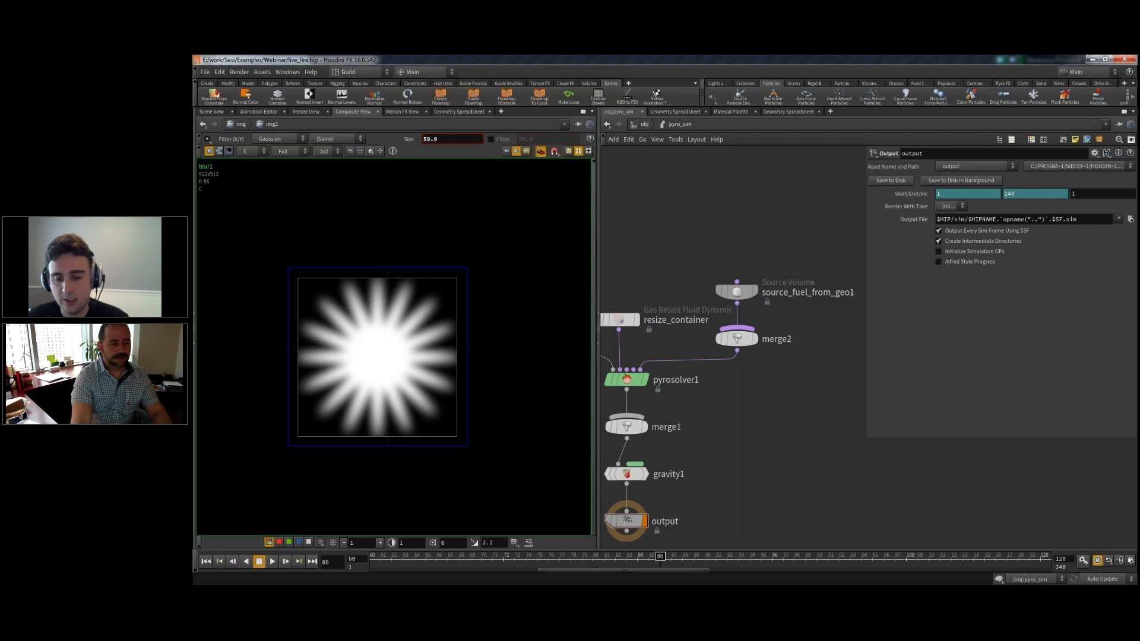
{"action": "key", "text": "alt+Tab"}
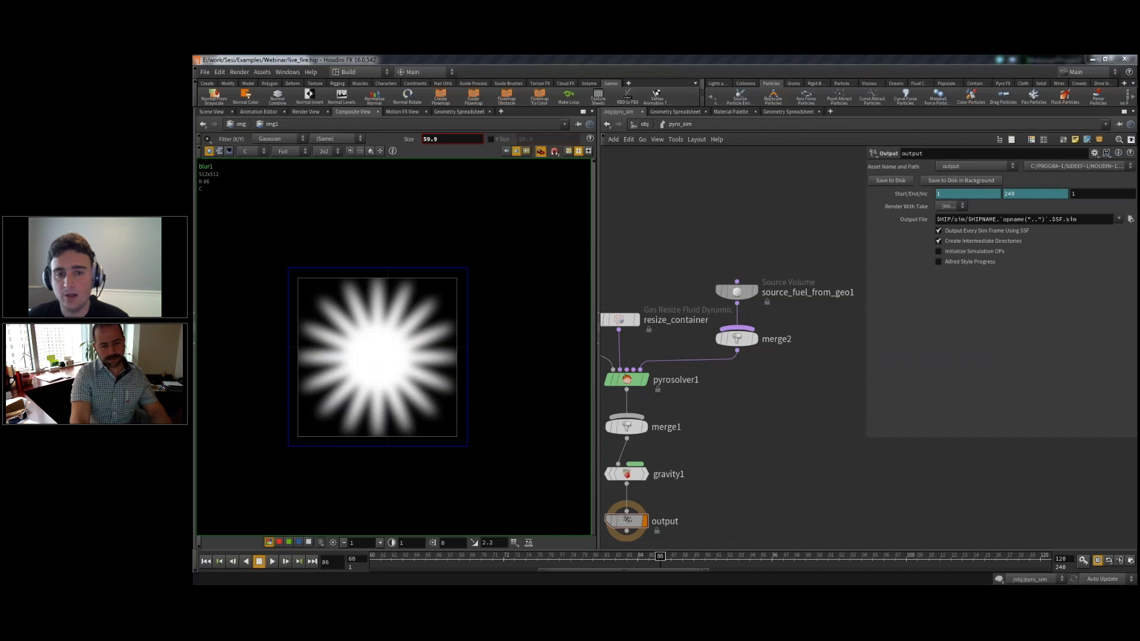